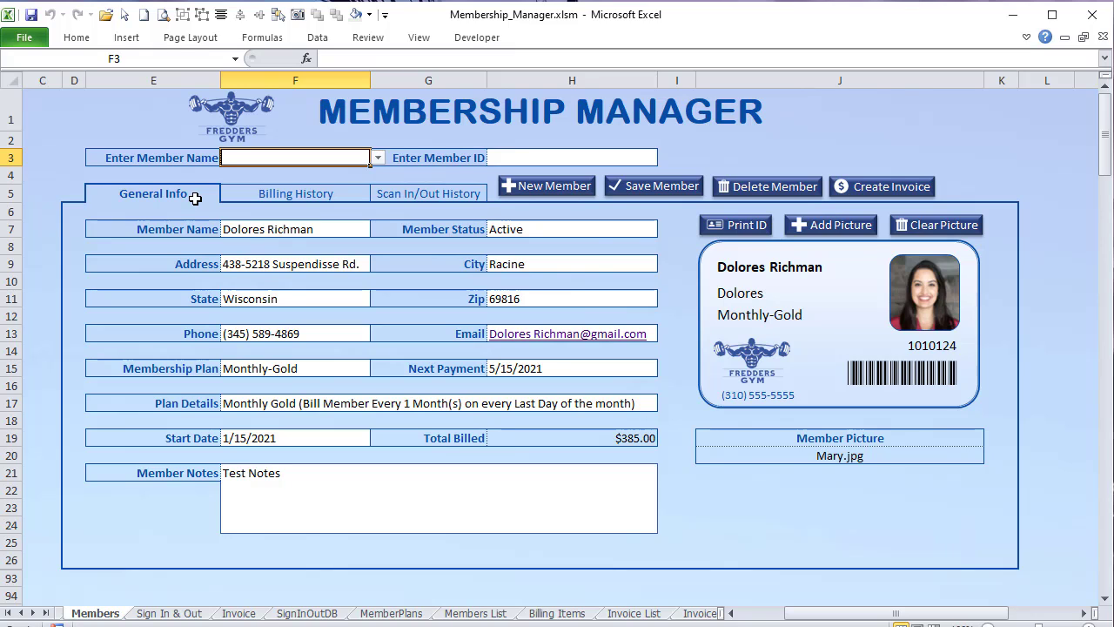
Step: Sign in a member on the Sign In & Out sheet by choosing the second member ID in the list
{"action": "left_click", "coordinate": [202, 604]}
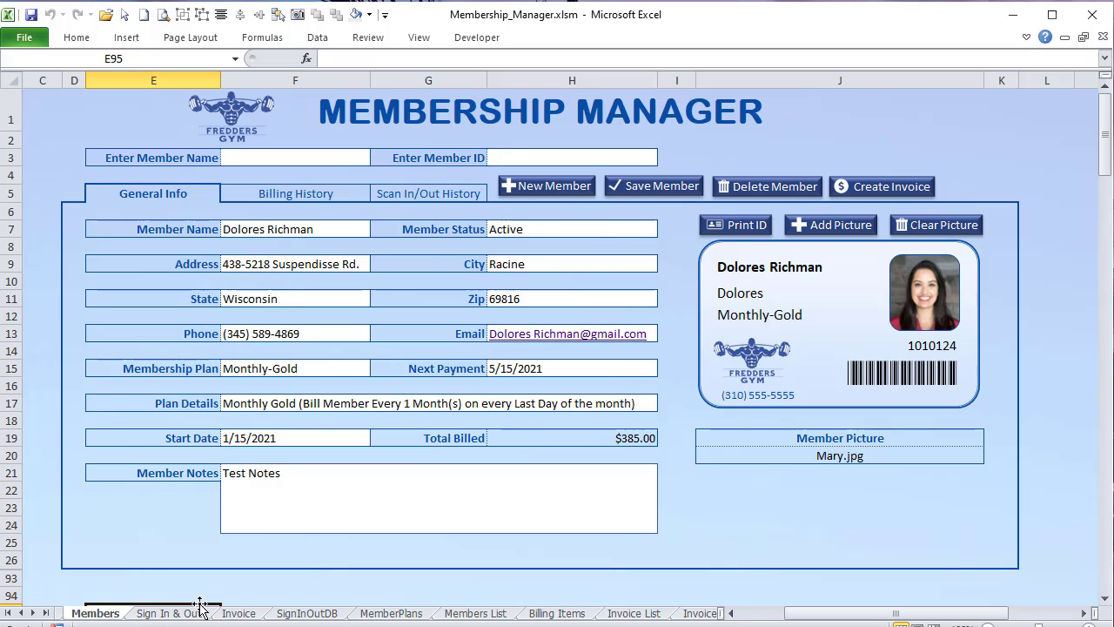
{"action": "left_click", "coordinate": [199, 613]}
{"action": "left_click", "coordinate": [640, 281]}
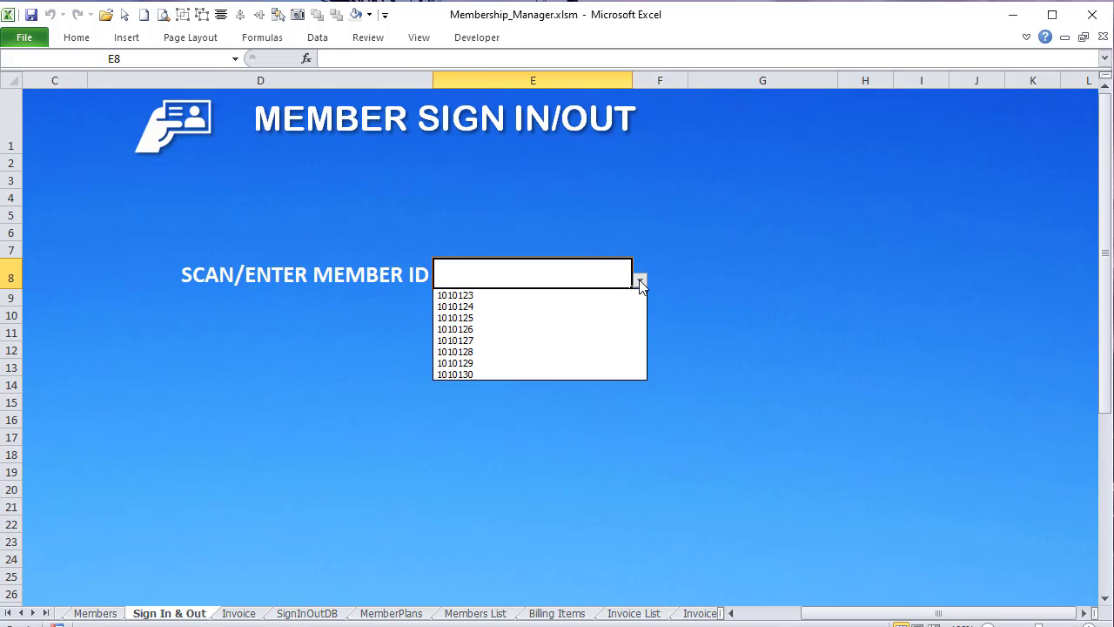
{"action": "left_click", "coordinate": [579, 306]}
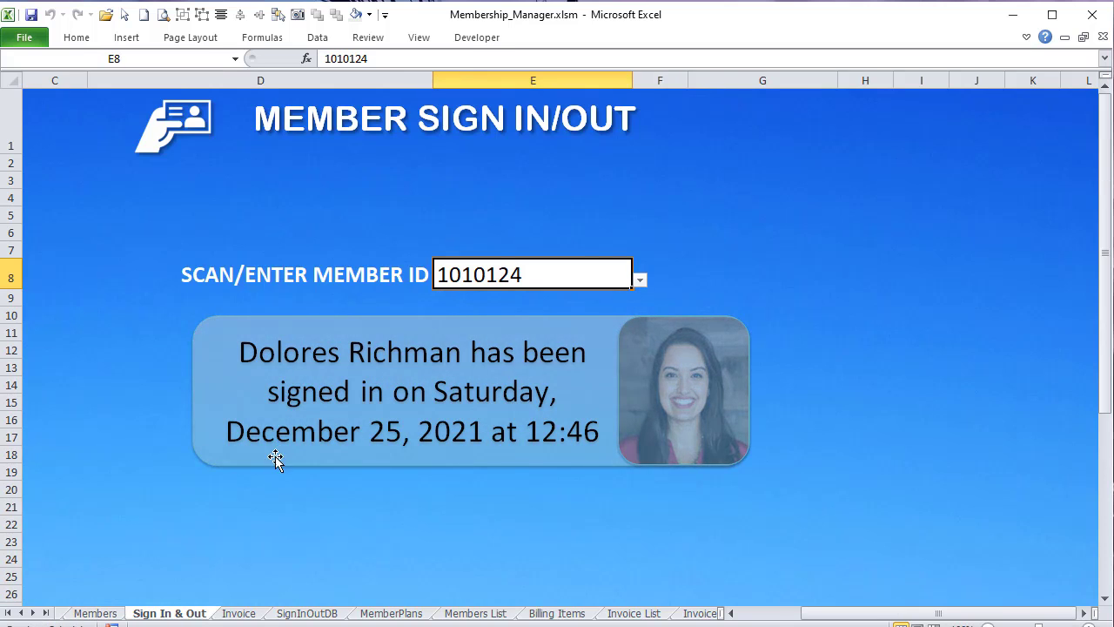
Step: View the Invoice sheet and the current member's billing and scan in/out histories on the Members sheet
{"action": "left_click", "coordinate": [240, 613]}
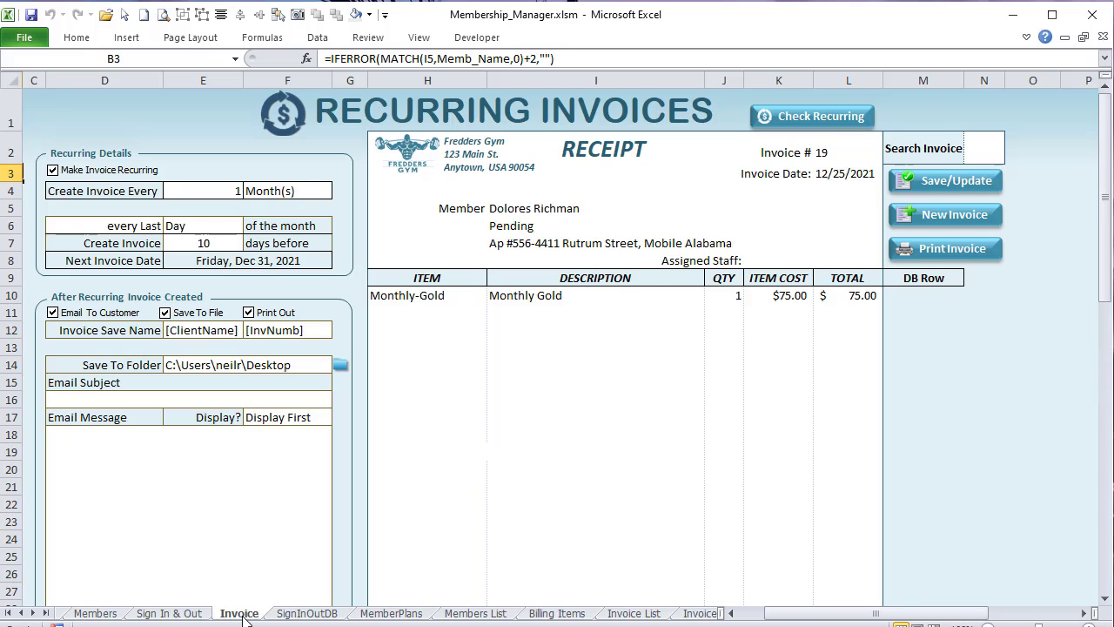
{"action": "left_click", "coordinate": [89, 614]}
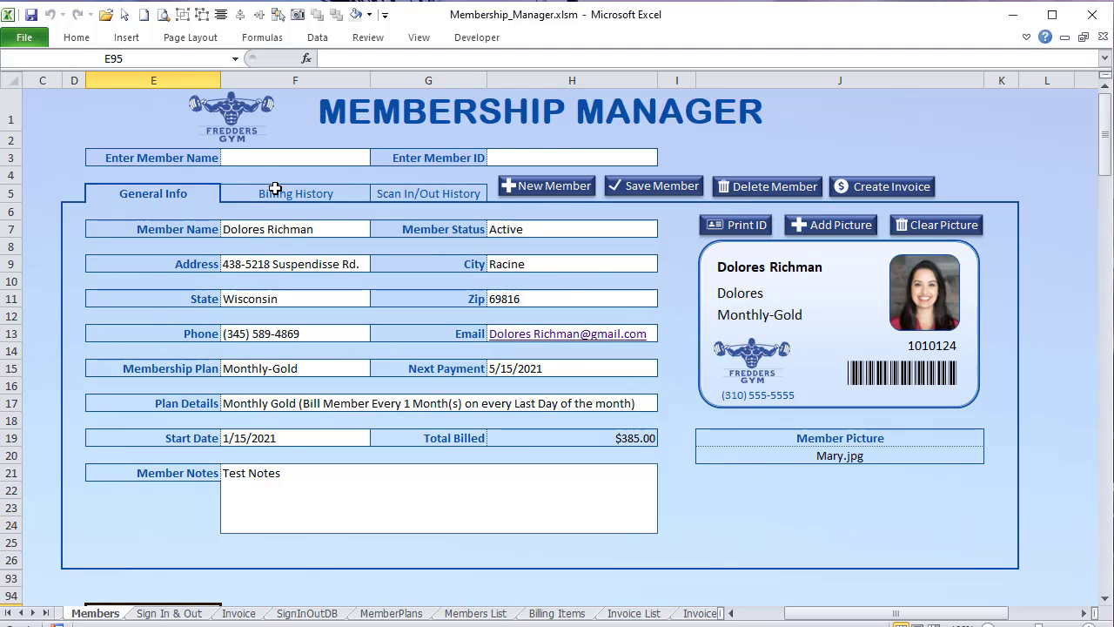
{"action": "left_click", "coordinate": [275, 190]}
{"action": "left_click", "coordinate": [389, 184]}
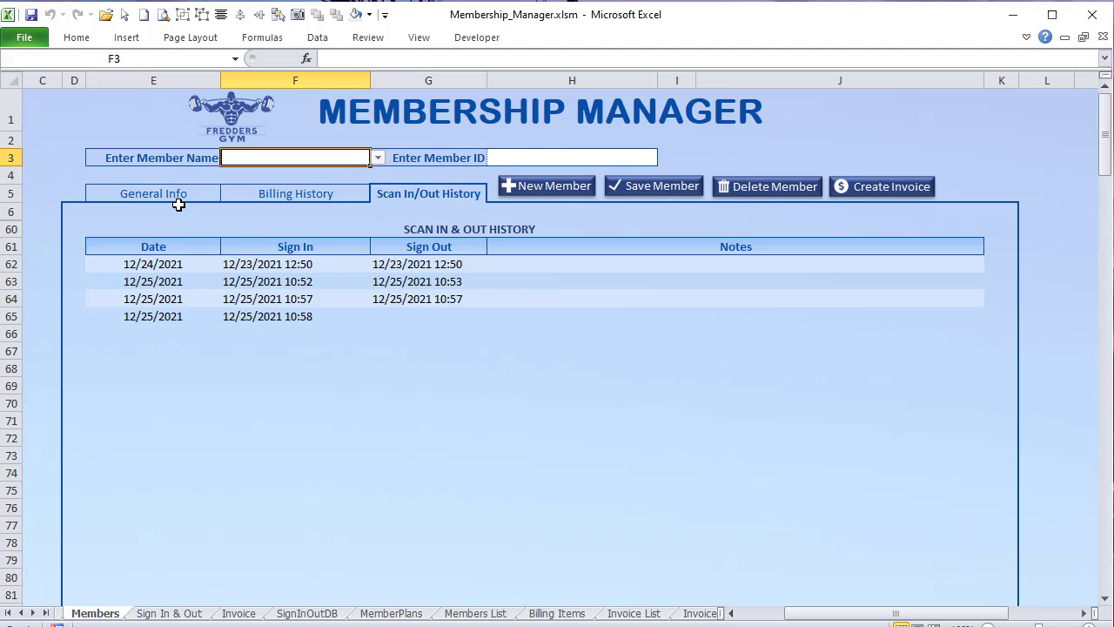
{"action": "left_click_drag", "start_coordinate": [178, 200], "coordinate": [181, 206]}
Step: Load the second listed member's record on the Members sheet by member name and again by member ID
{"action": "left_click", "coordinate": [334, 155]}
{"action": "left_click", "coordinate": [377, 158]}
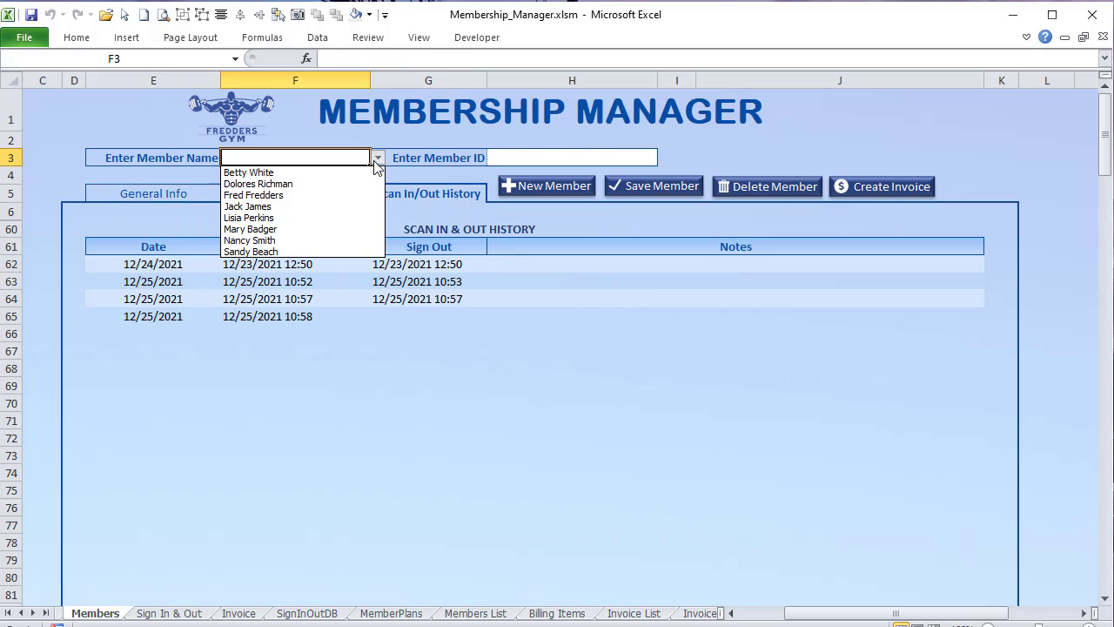
{"action": "left_click", "coordinate": [252, 184]}
{"action": "left_click", "coordinate": [642, 156]}
{"action": "left_click", "coordinate": [665, 158]}
{"action": "left_click", "coordinate": [511, 183]}
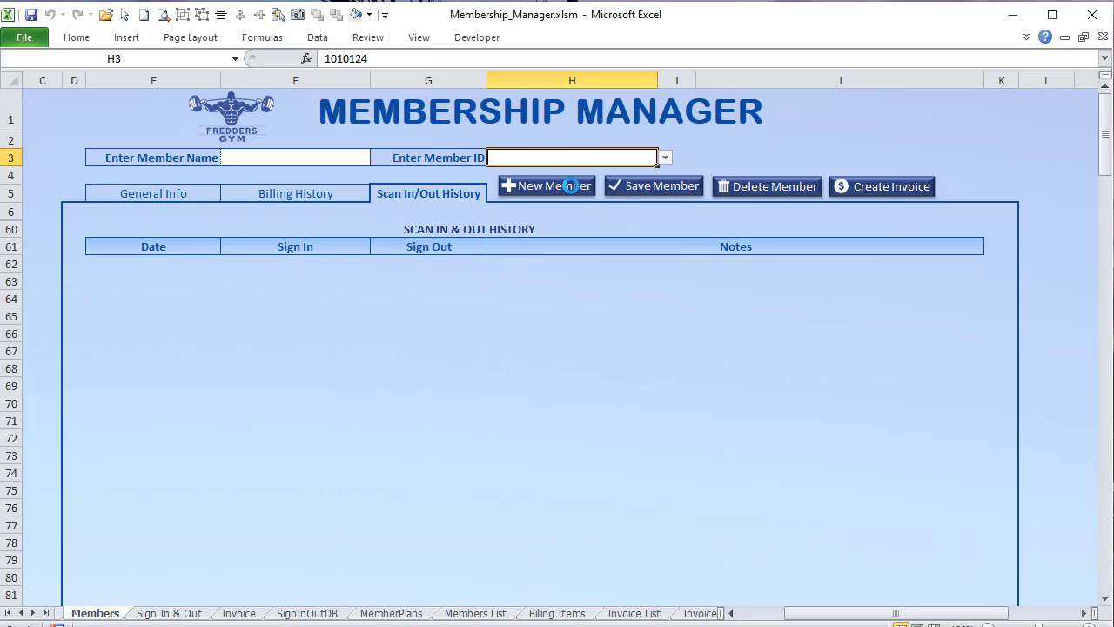
Step: Review the loaded member's general info, billing history and scan in/out history
{"action": "left_click", "coordinate": [183, 195]}
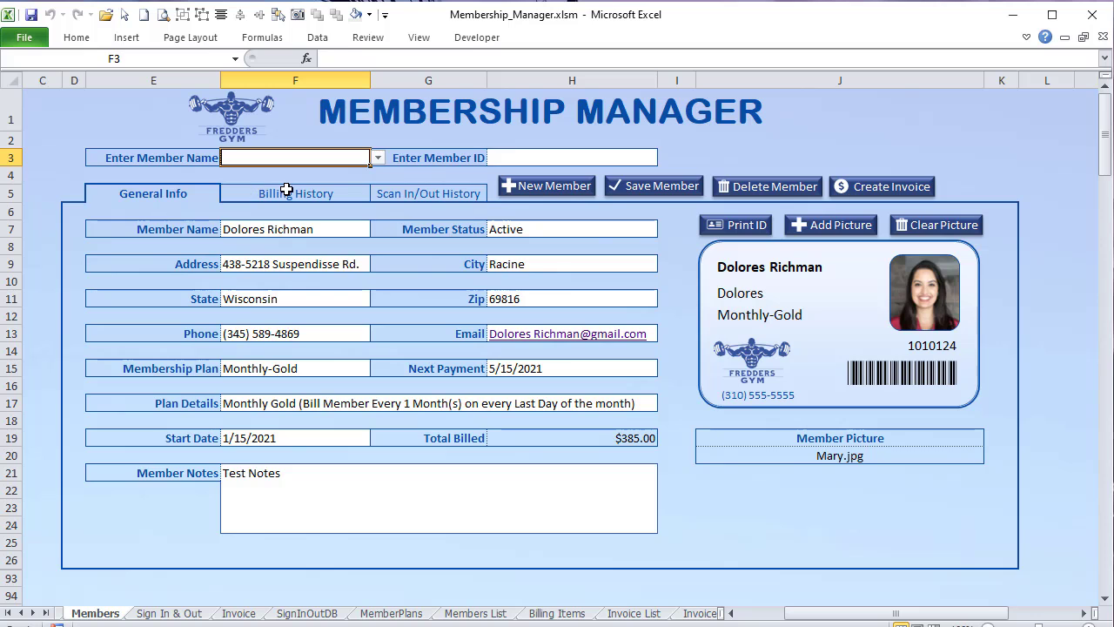
{"action": "left_click", "coordinate": [288, 188]}
{"action": "left_click", "coordinate": [398, 193]}
{"action": "left_click", "coordinate": [173, 193]}
Step: Register another scan for the same member by selecting the member ID on the Sign In & Out sheet
{"action": "left_click", "coordinate": [198, 613]}
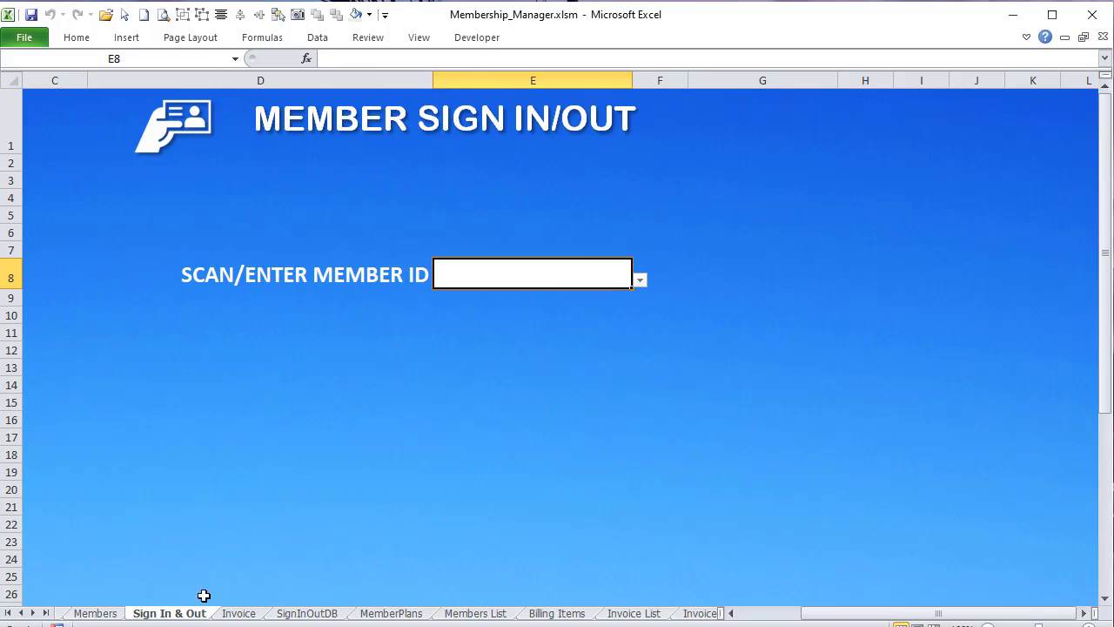
{"action": "left_click", "coordinate": [640, 279]}
{"action": "left_click", "coordinate": [587, 306]}
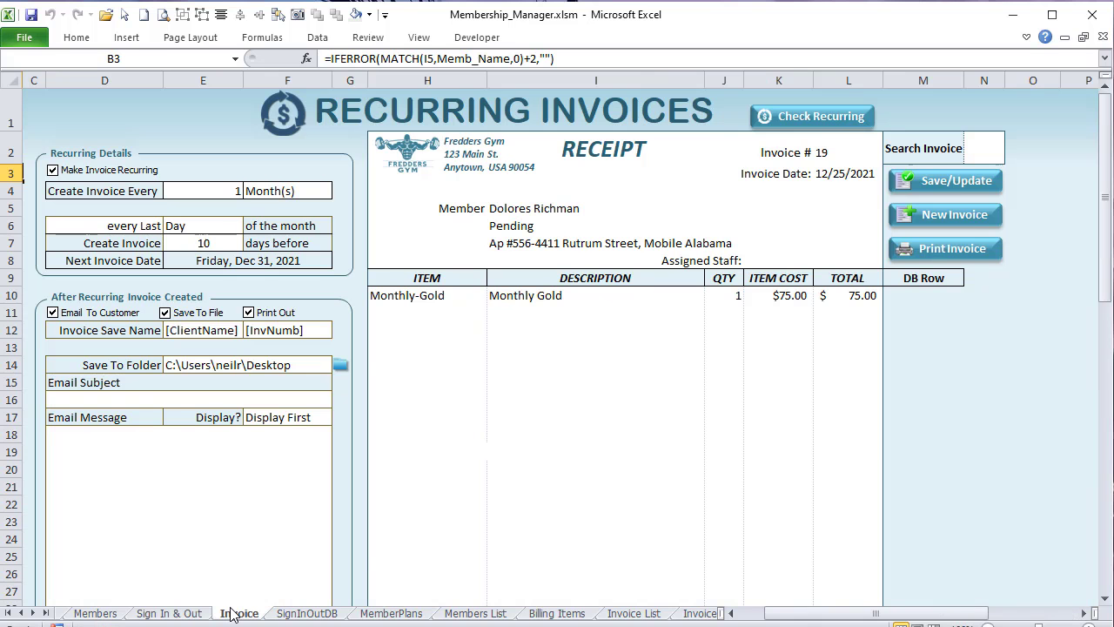
Step: Review the Invoice sheet, then the member's next payment date, billing history and scan in/out history on the Members sheet
{"action": "left_click", "coordinate": [231, 613]}
{"action": "left_click", "coordinate": [94, 615]}
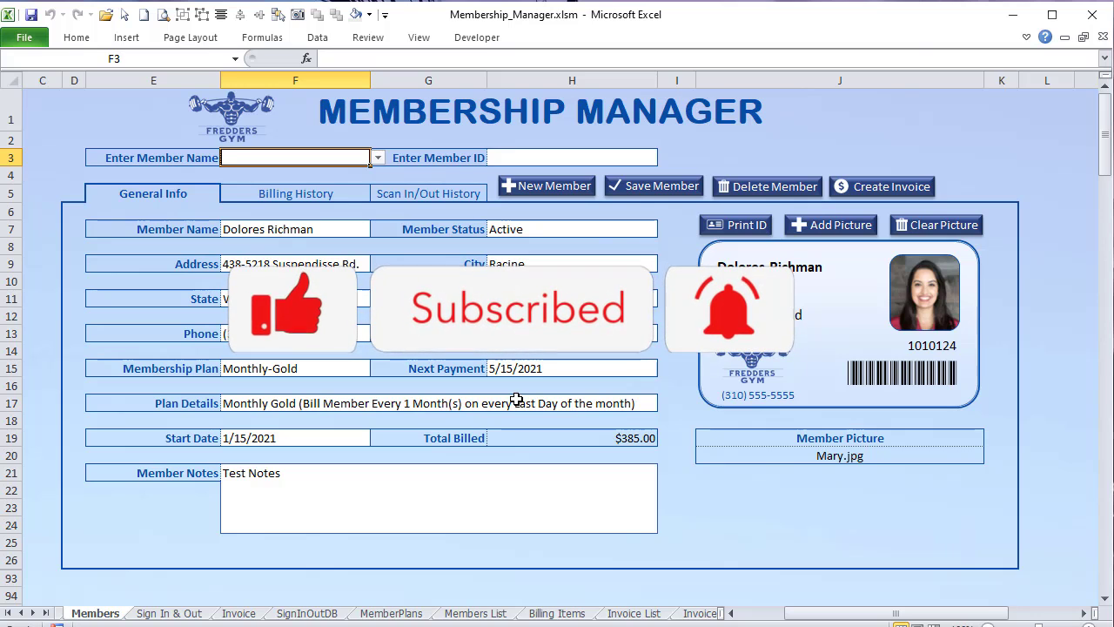
{"action": "left_click", "coordinate": [536, 372]}
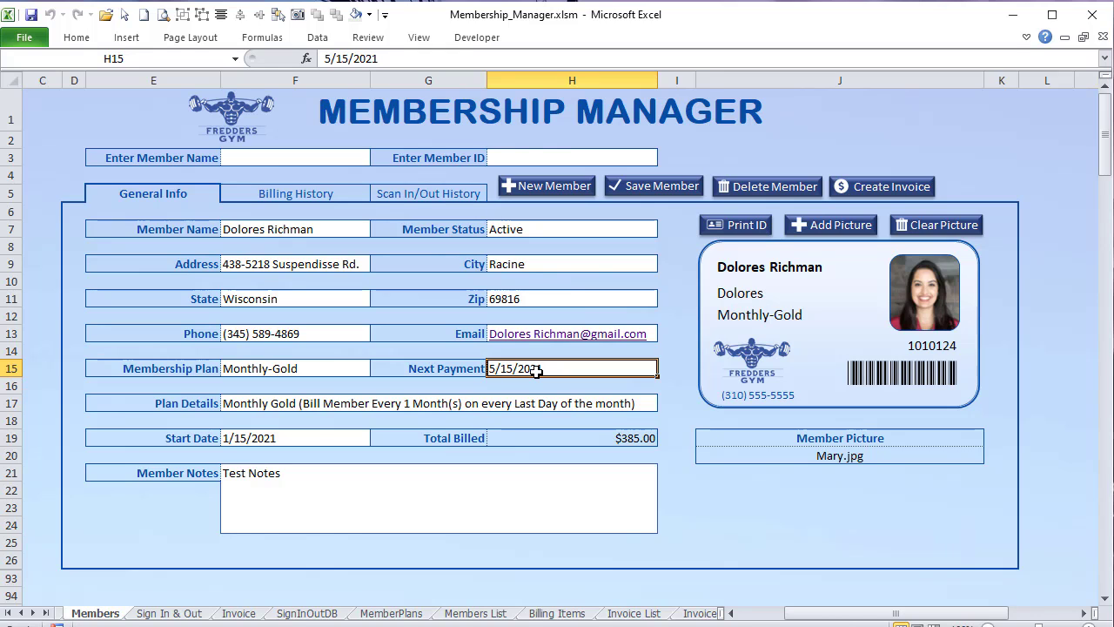
{"action": "left_click", "coordinate": [333, 192]}
{"action": "left_click", "coordinate": [409, 193]}
{"action": "left_click", "coordinate": [209, 195]}
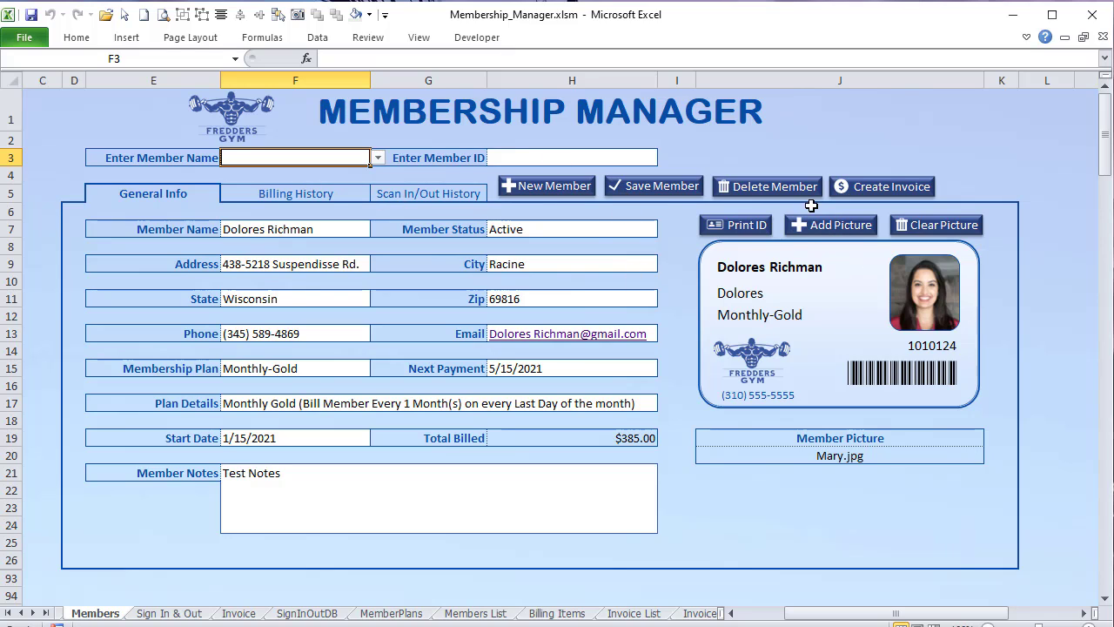
Step: Clear the picture on the member's ID card and replace it with Lisa.jpg
{"action": "left_click", "coordinate": [907, 225]}
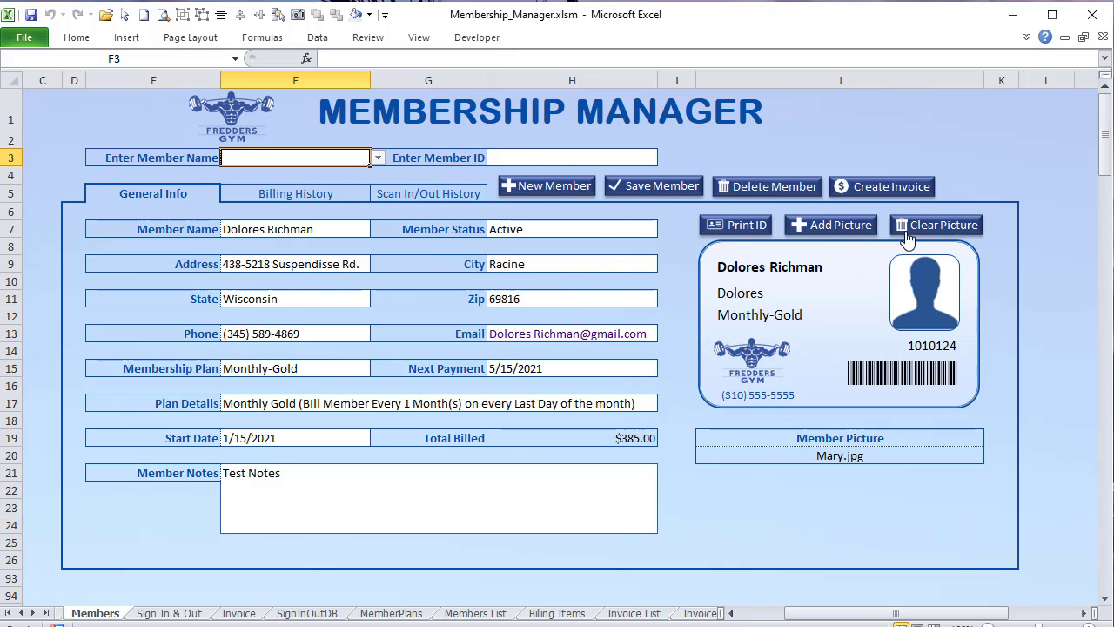
{"action": "left_click", "coordinate": [827, 237], "text": "ctrl"}
{"action": "left_click", "coordinate": [827, 230]}
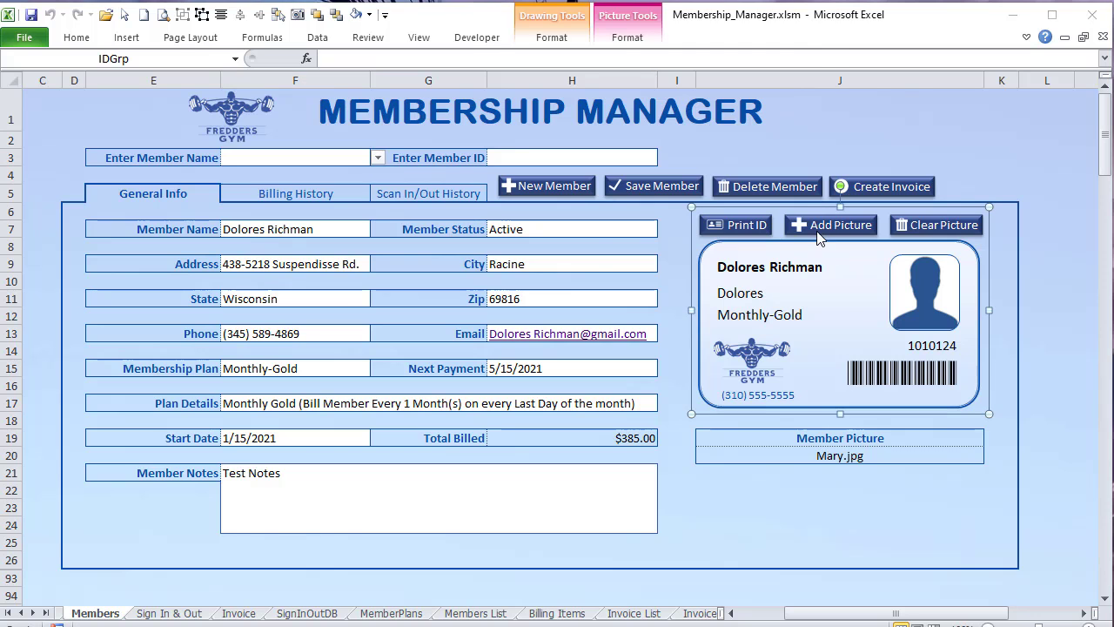
{"action": "left_click", "coordinate": [338, 235]}
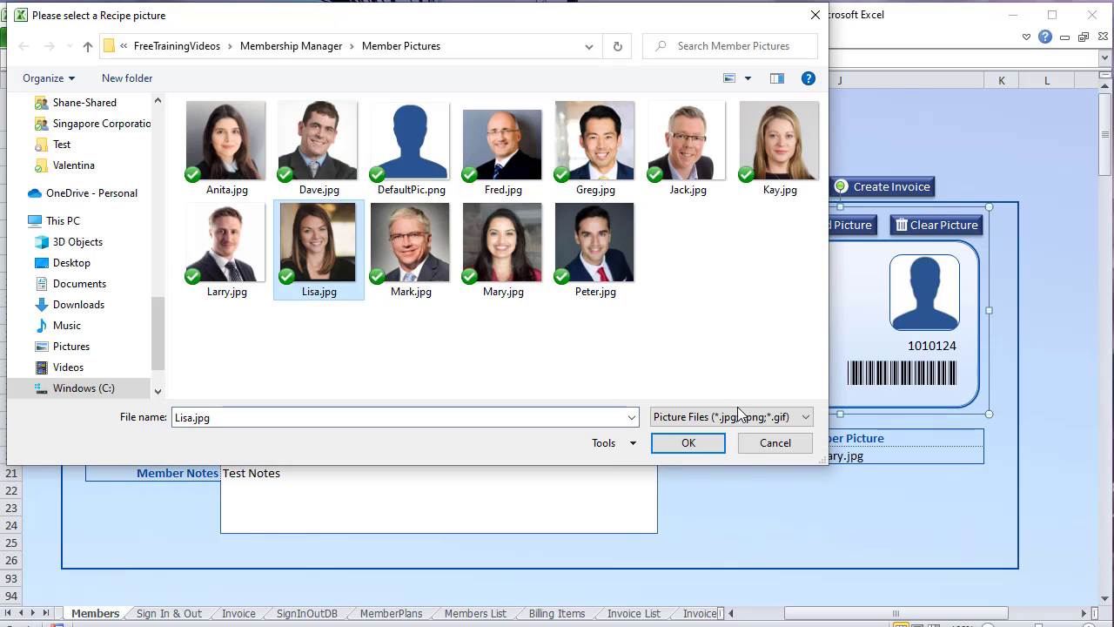
{"action": "left_click", "coordinate": [712, 443]}
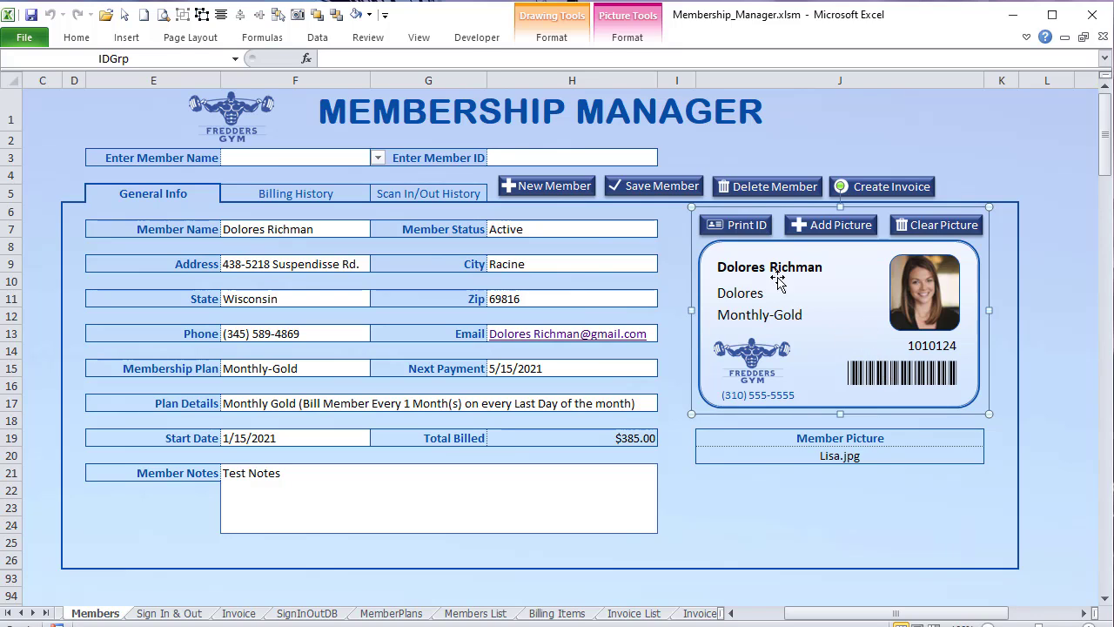
{"action": "left_click", "coordinate": [871, 144]}
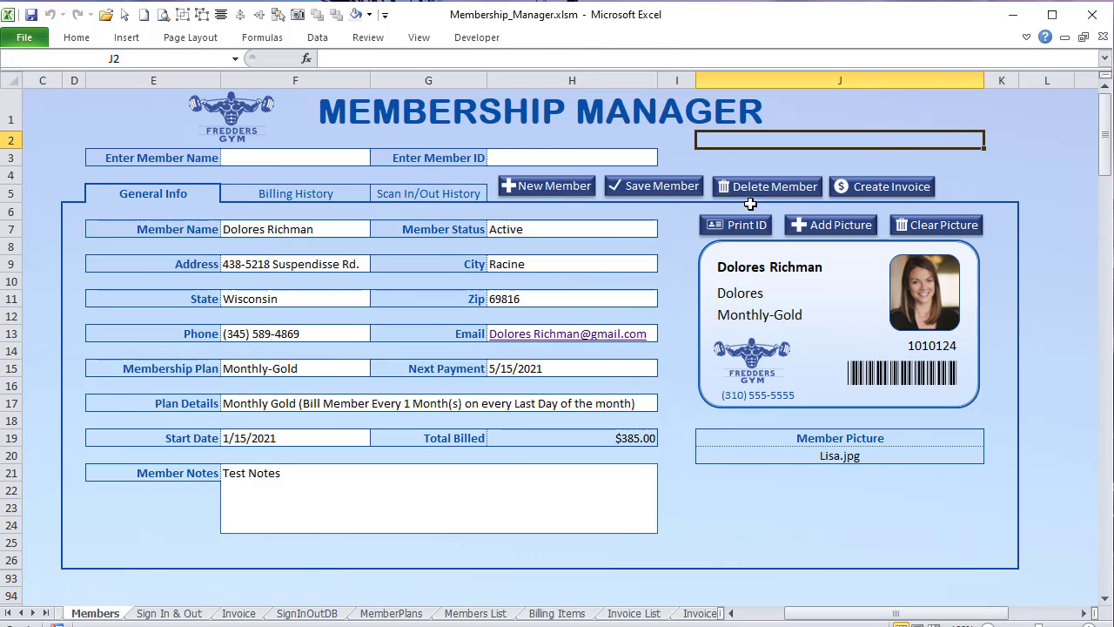
Step: Print the member's ID card and create an invoice for the member
{"action": "left_click", "coordinate": [735, 222]}
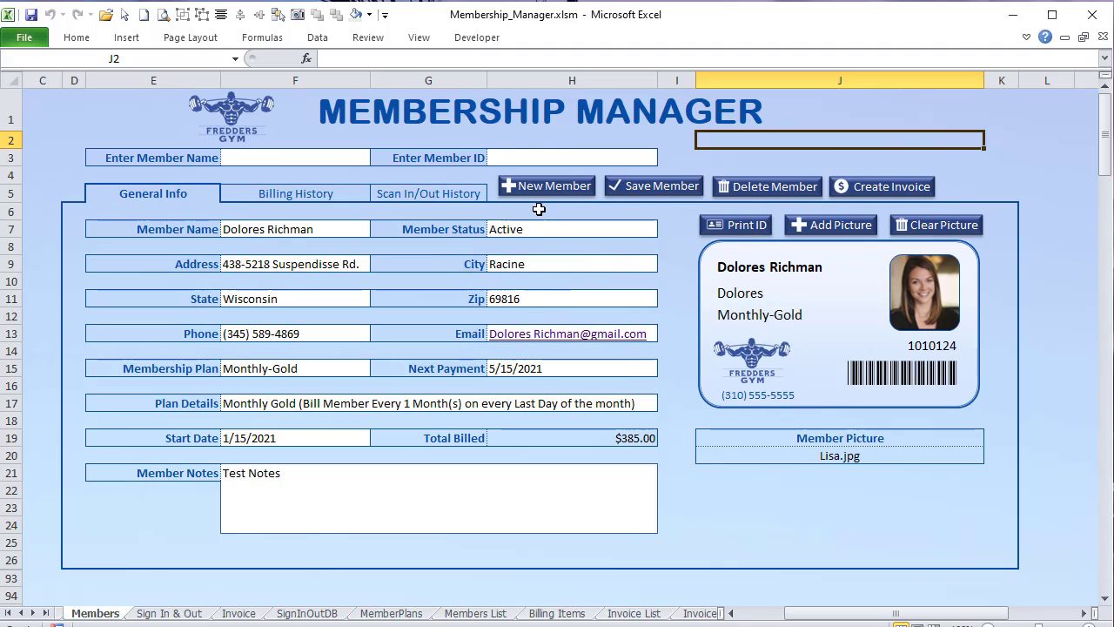
{"action": "left_click", "coordinate": [640, 130]}
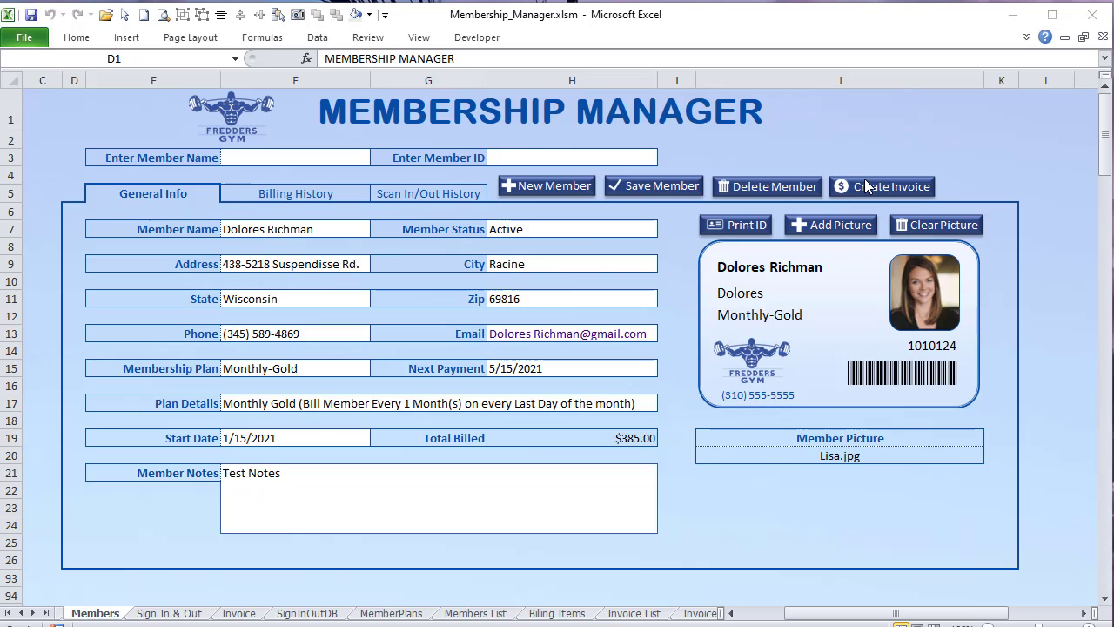
{"action": "left_click", "coordinate": [865, 190]}
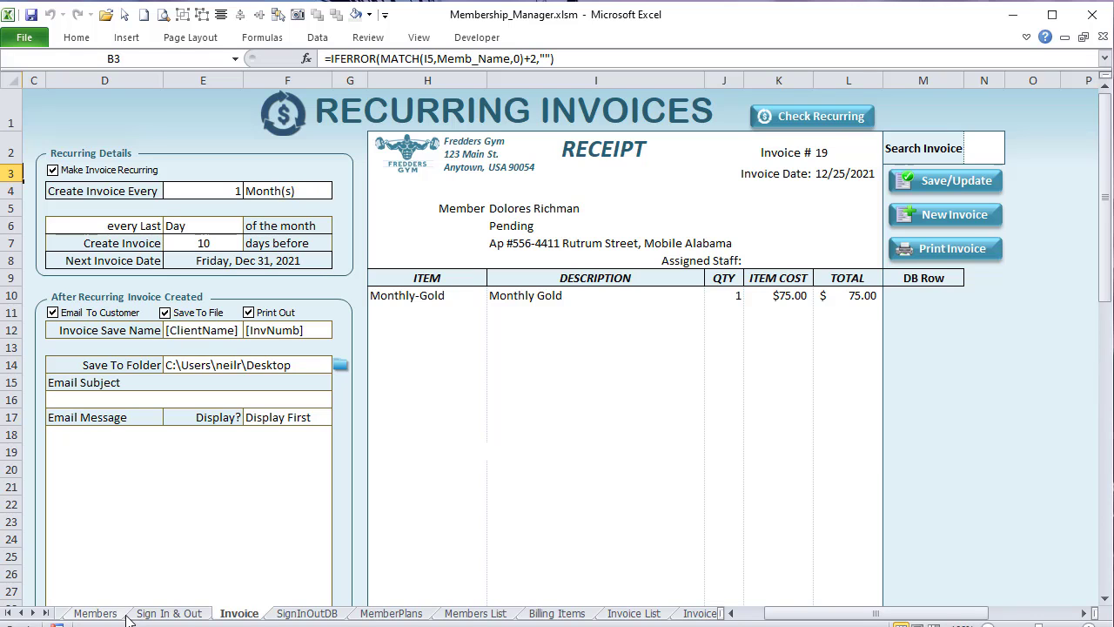
Step: Browse the plans on the MemberPlans sheet, loading the Monthly-Silver and Monthly Bronze plan details
{"action": "left_click", "coordinate": [362, 616]}
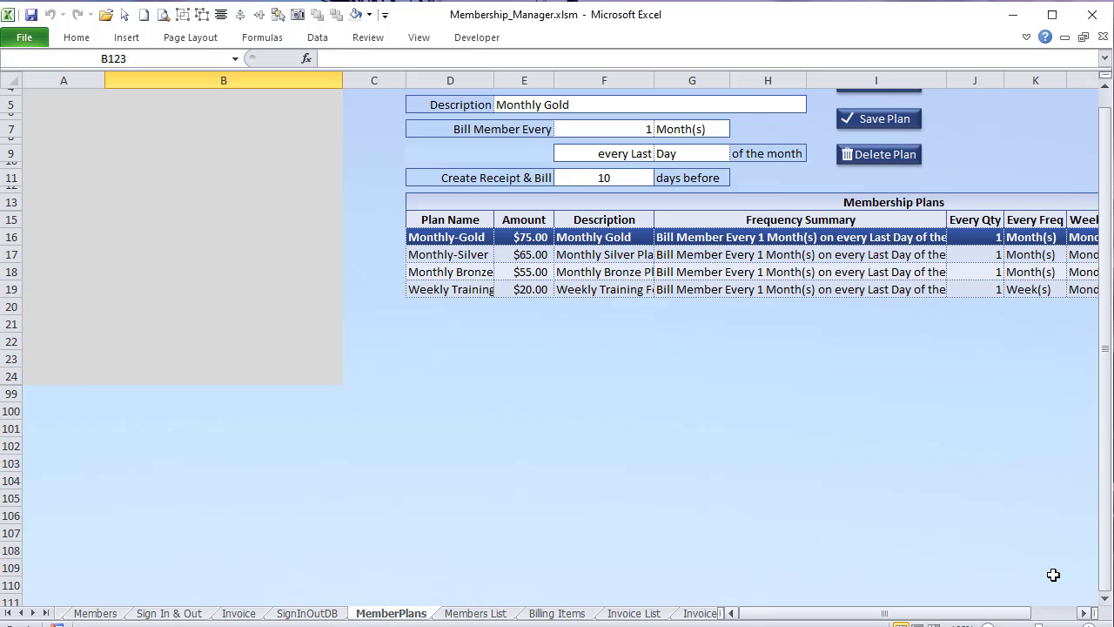
{"action": "scroll", "coordinate": [1053, 574], "scroll_direction": "up", "scroll_amount": 1}
{"action": "left_click_drag", "start_coordinate": [945, 615], "coordinate": [982, 614]}
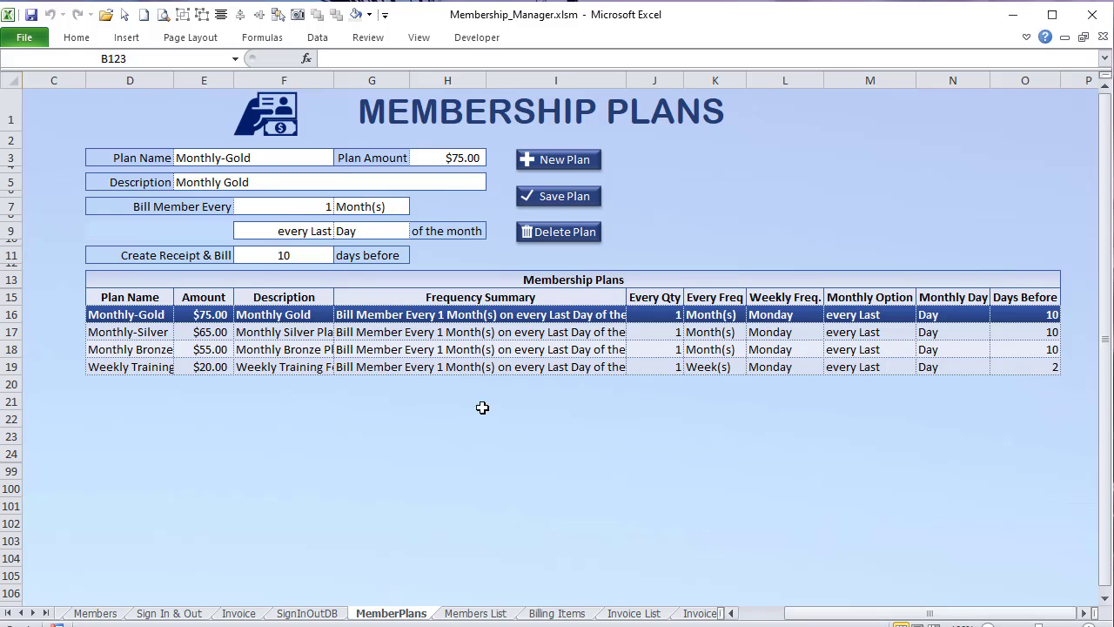
{"action": "left_click", "coordinate": [248, 157]}
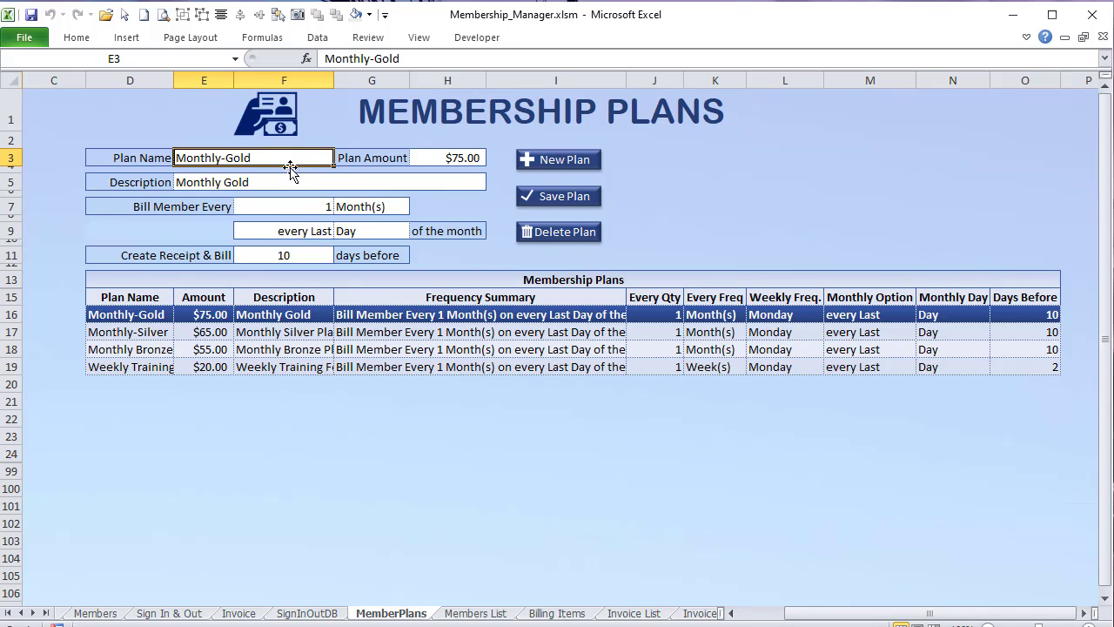
{"action": "left_click", "coordinate": [296, 332]}
{"action": "left_click", "coordinate": [287, 349]}
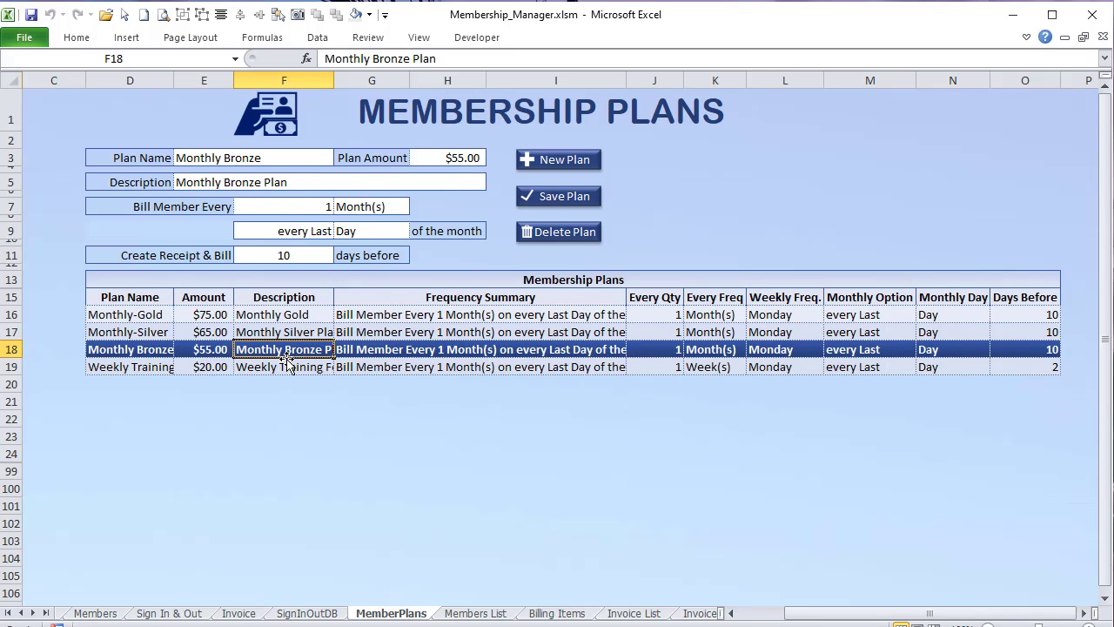
{"action": "left_click", "coordinate": [293, 332]}
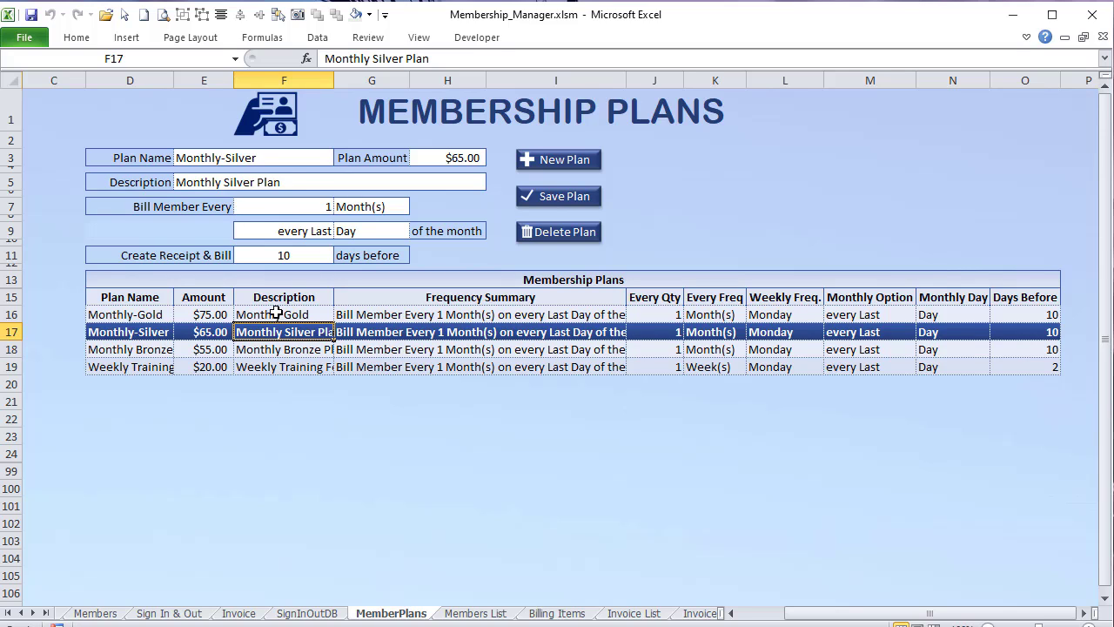
Step: Examine the Monthly-Silver plan's billing interval, frequency unit, monthly option and weekday choices
{"action": "left_click", "coordinate": [287, 206]}
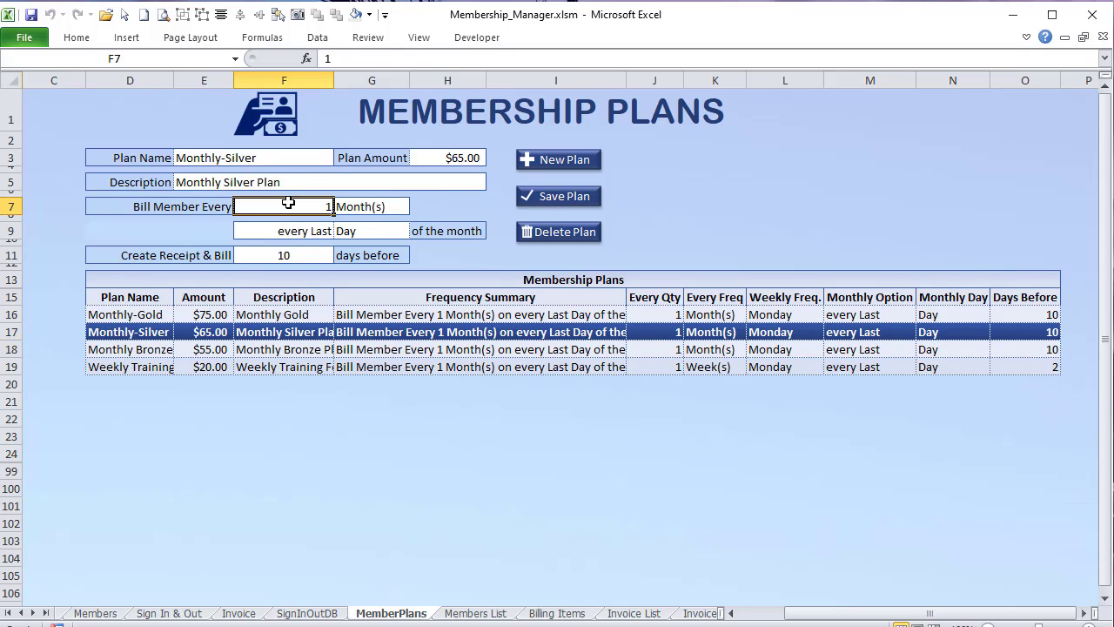
{"action": "left_click", "coordinate": [372, 210]}
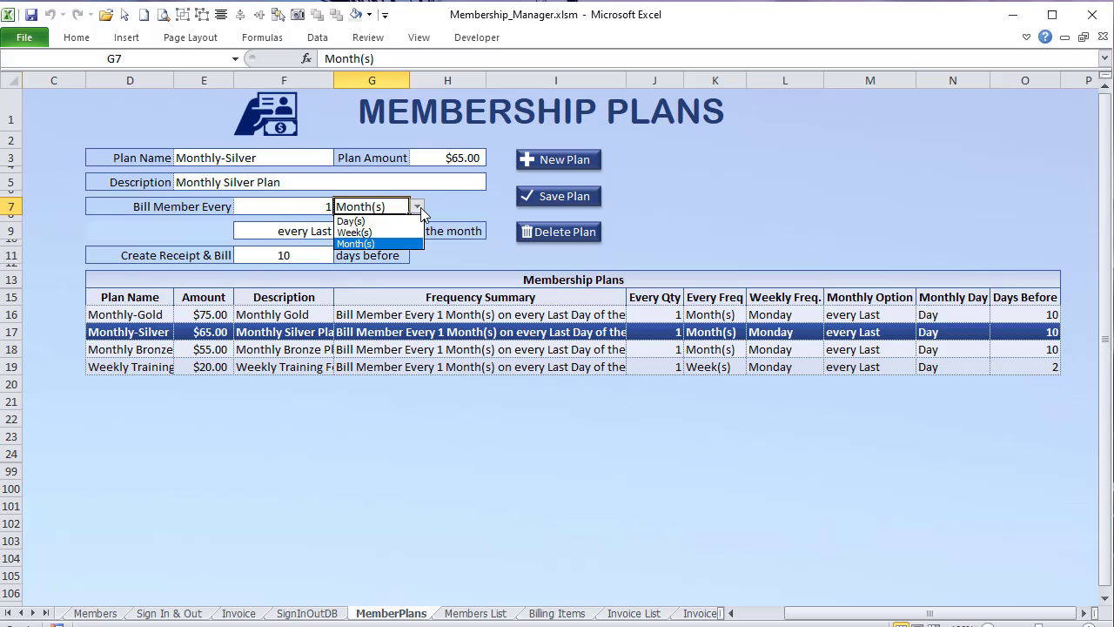
{"action": "left_click", "coordinate": [421, 208]}
{"action": "left_click", "coordinate": [325, 232]}
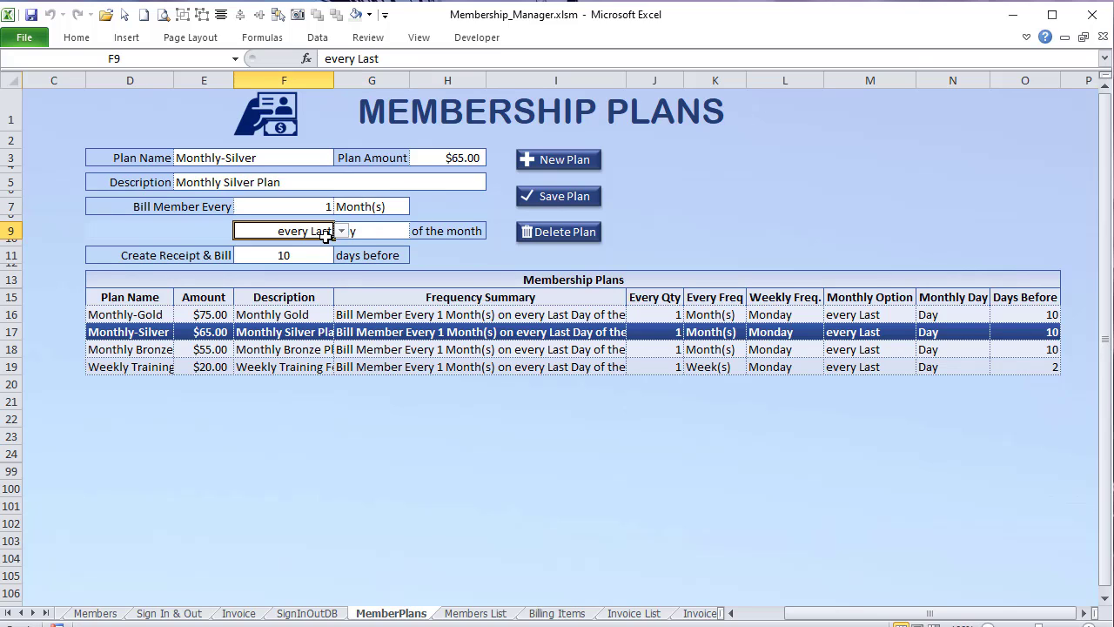
{"action": "left_click", "coordinate": [375, 230]}
{"action": "left_click", "coordinate": [418, 233]}
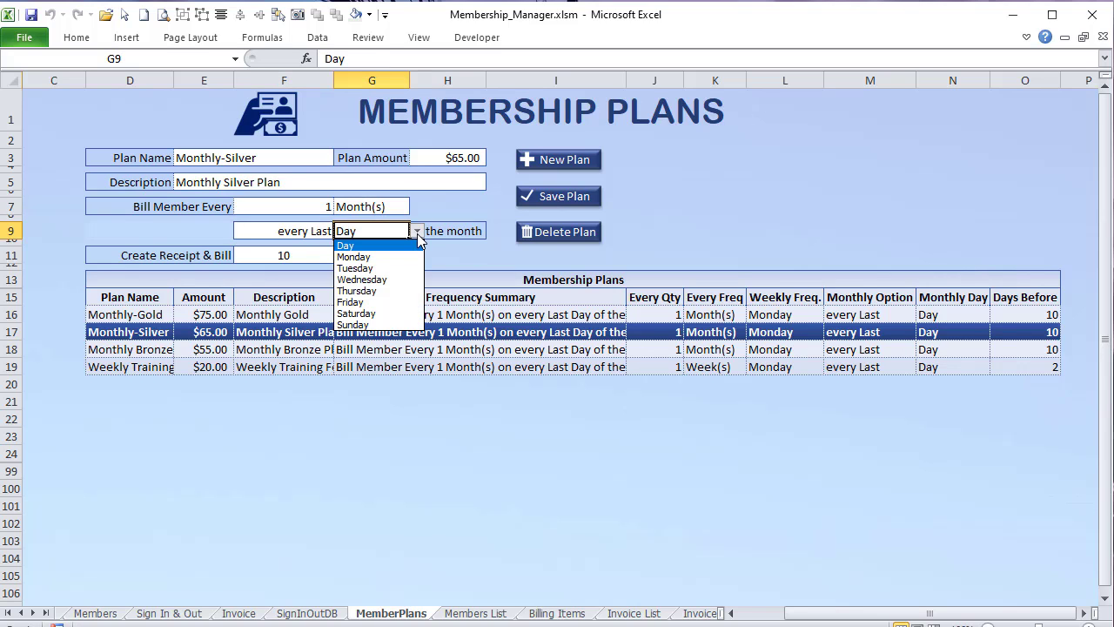
{"action": "left_click", "coordinate": [315, 235]}
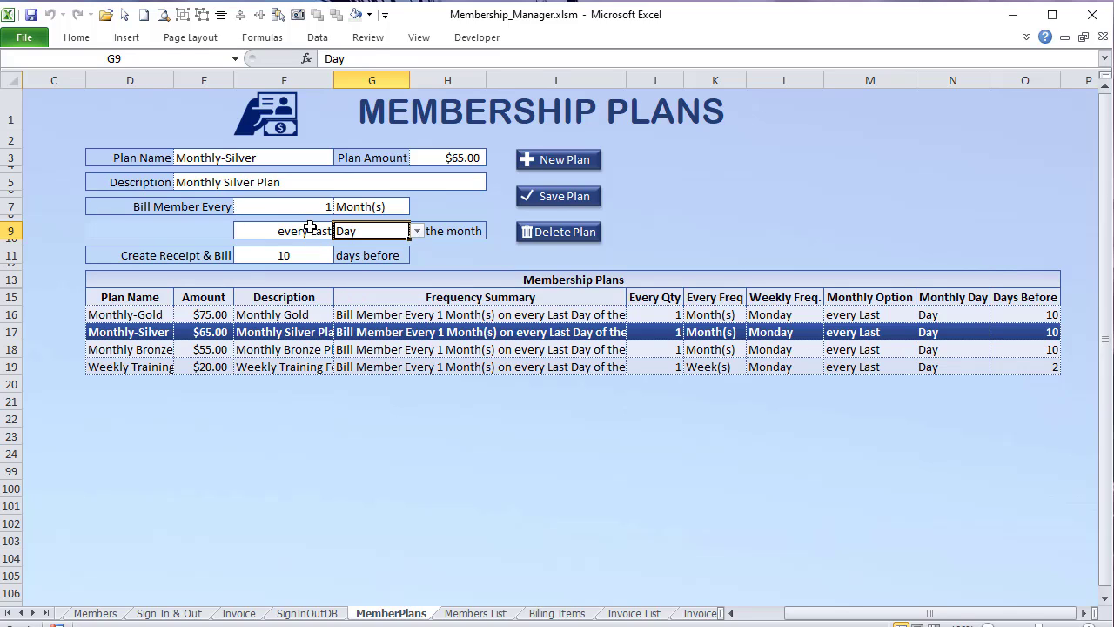
{"action": "left_click", "coordinate": [315, 233]}
{"action": "left_click", "coordinate": [339, 228]}
{"action": "left_click", "coordinate": [315, 234]}
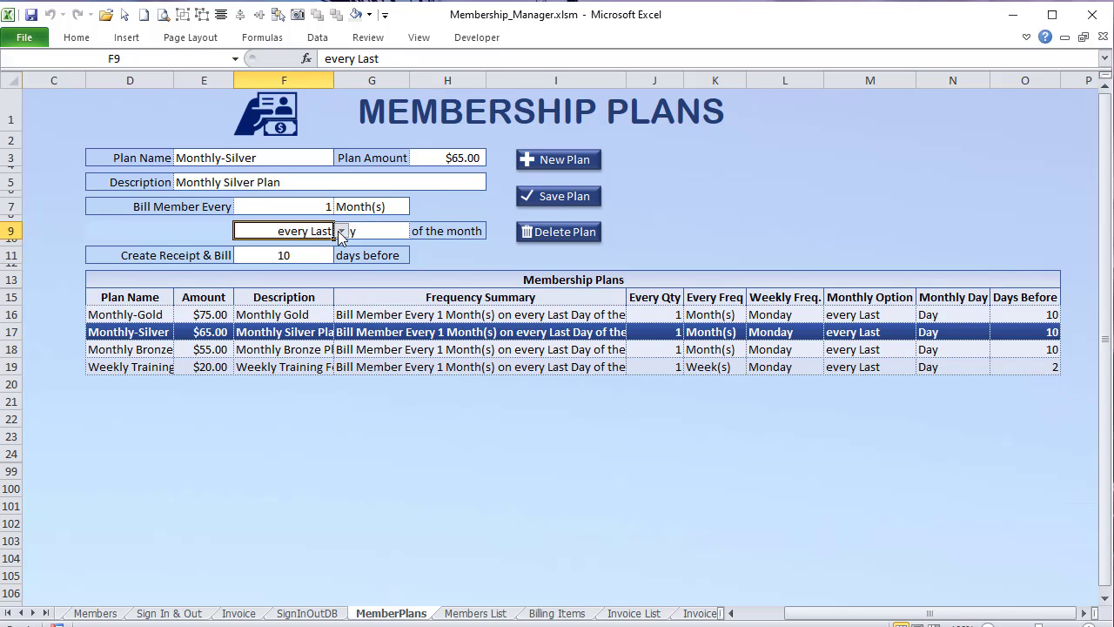
{"action": "left_click", "coordinate": [340, 233]}
{"action": "left_click", "coordinate": [340, 234]}
Step: View the recurring details on the Invoice sheet and return to the Members sheet
{"action": "left_click", "coordinate": [233, 615]}
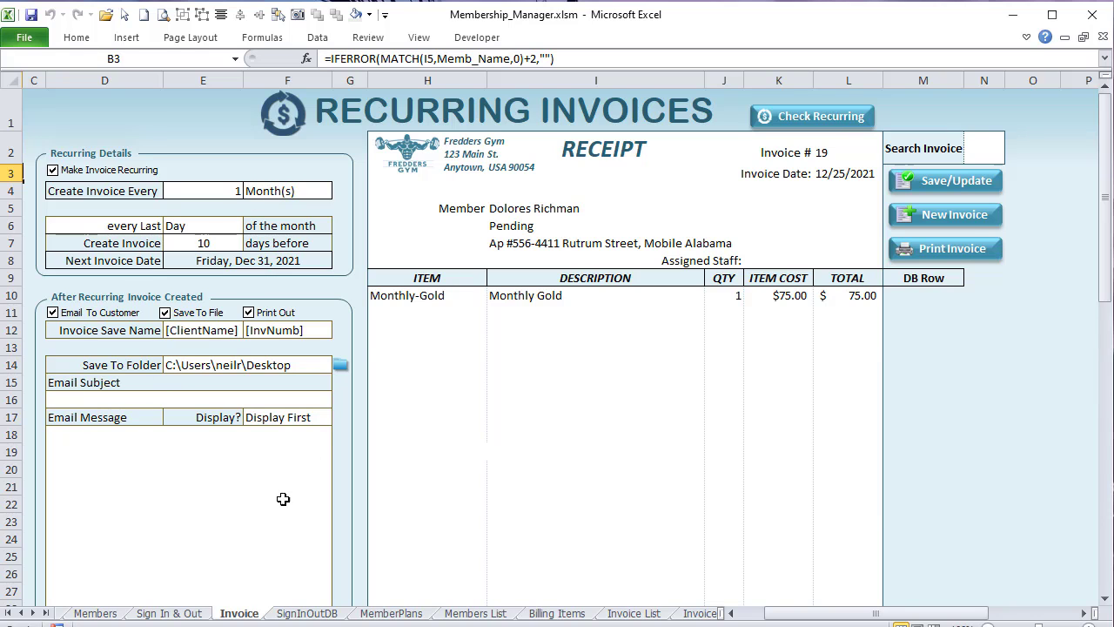
{"action": "left_click", "coordinate": [113, 614]}
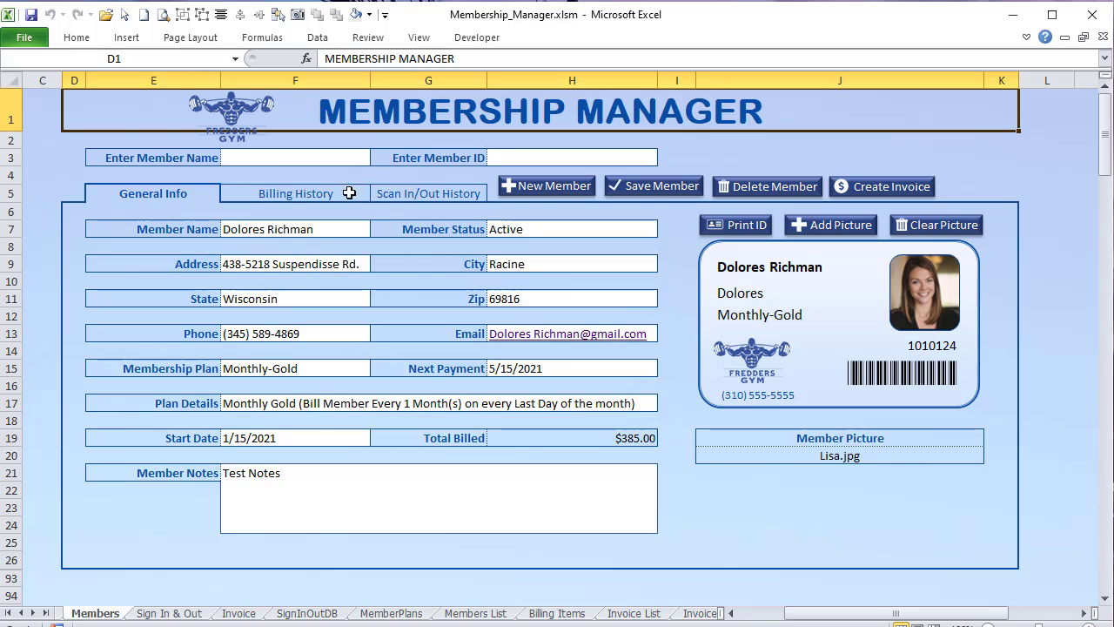
Step: View the member's billing history on the Members sheet and return to the general information
{"action": "left_click", "coordinate": [279, 189]}
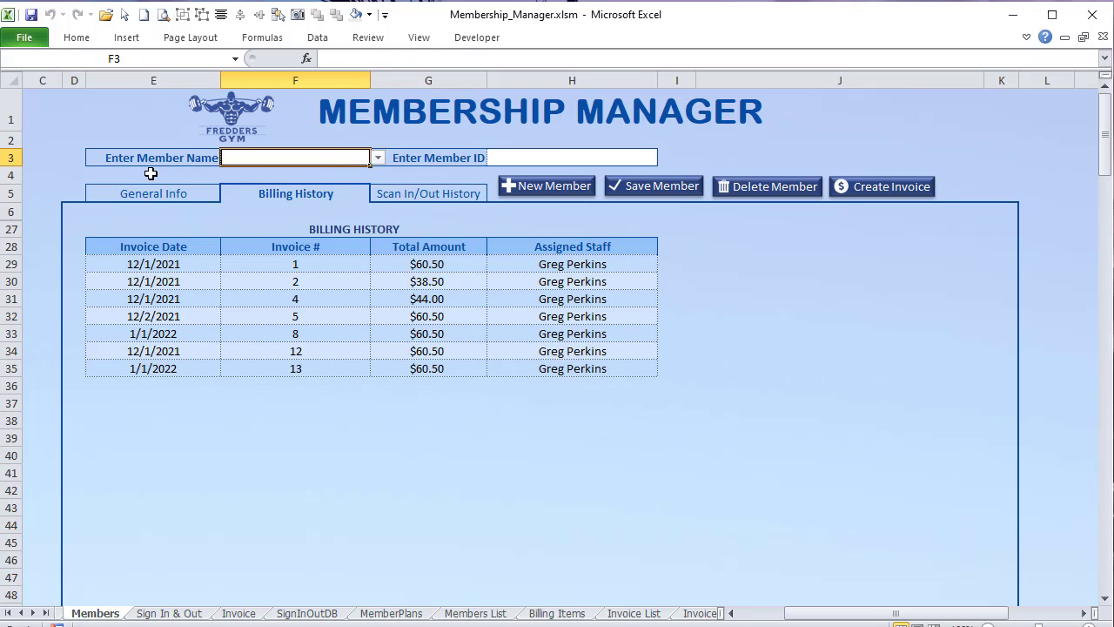
{"action": "left_click", "coordinate": [166, 160]}
{"action": "left_click", "coordinate": [164, 193]}
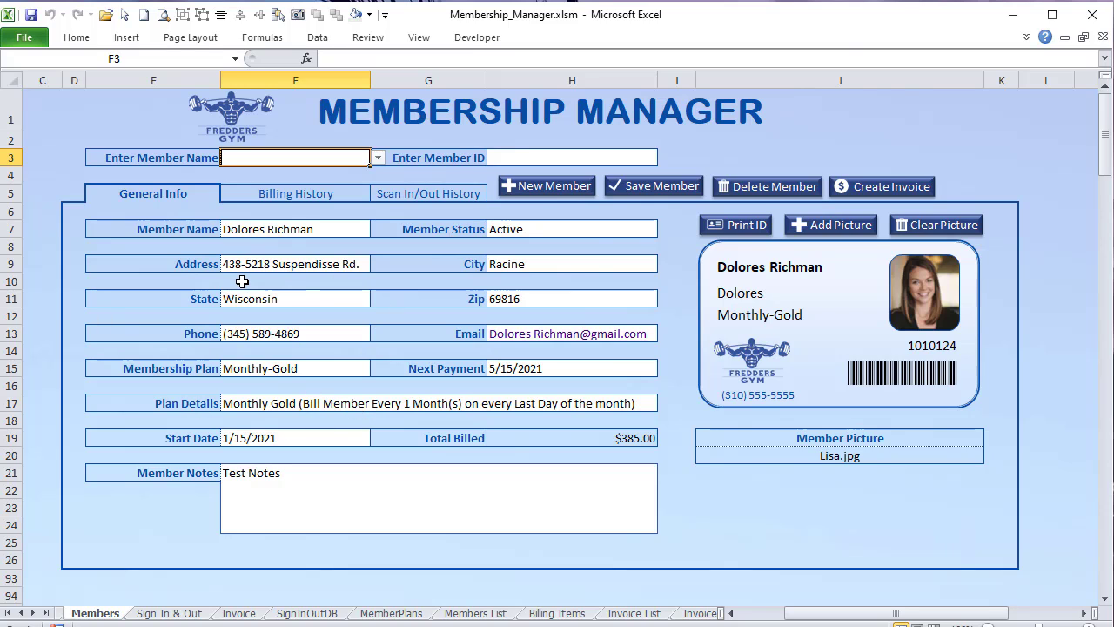
Step: Register a member scan on the Sign In & Out sheet by choosing the second member ID in the list
{"action": "left_click", "coordinate": [193, 615]}
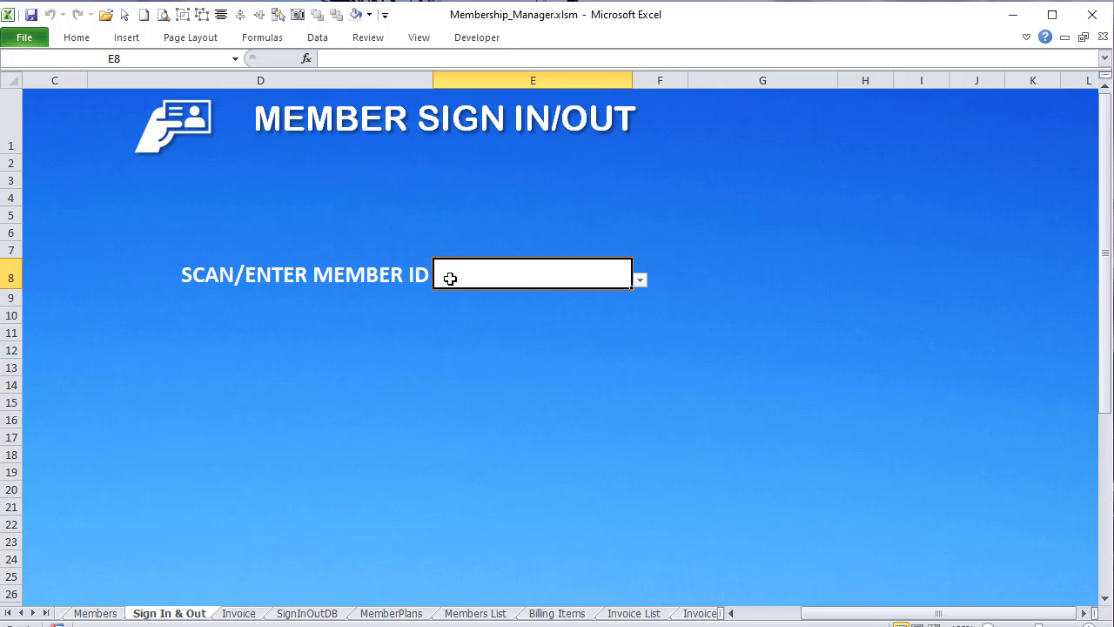
{"action": "left_click", "coordinate": [105, 614]}
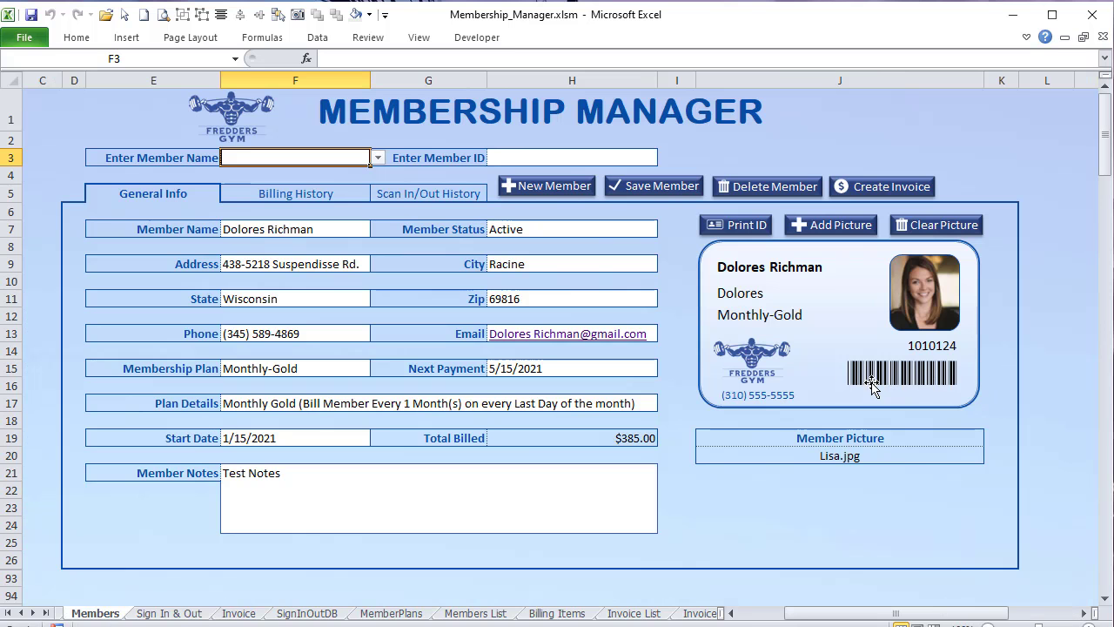
{"action": "left_click", "coordinate": [174, 615]}
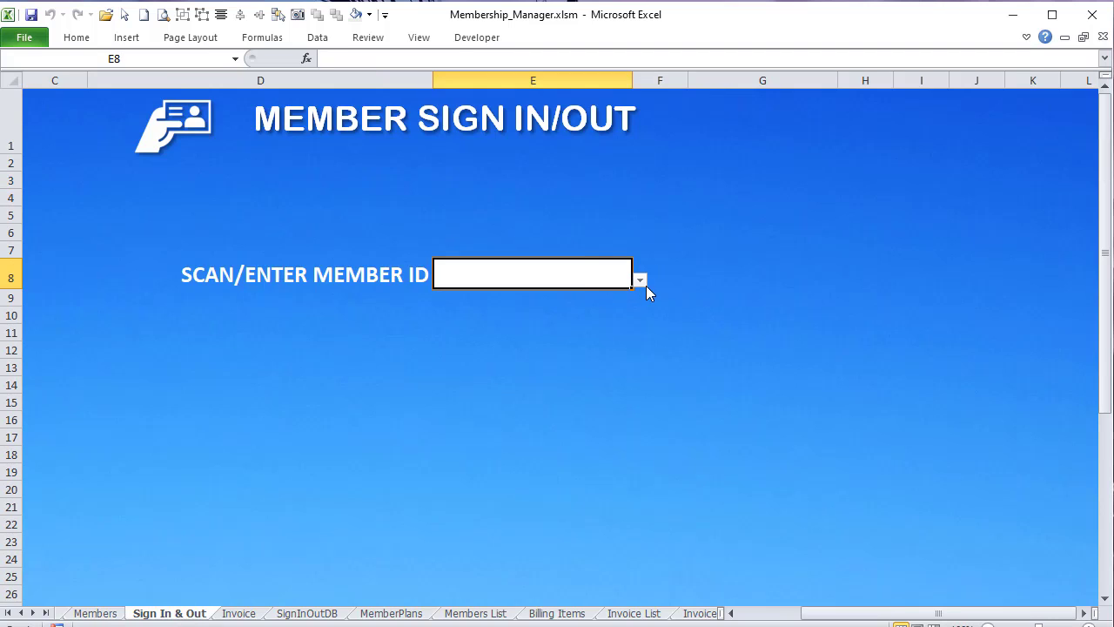
{"action": "left_click", "coordinate": [640, 280]}
{"action": "left_click", "coordinate": [549, 318]}
Step: Copy the Frequencies table, header included, on the Setup sheet
{"action": "left_click", "coordinate": [21, 613]}
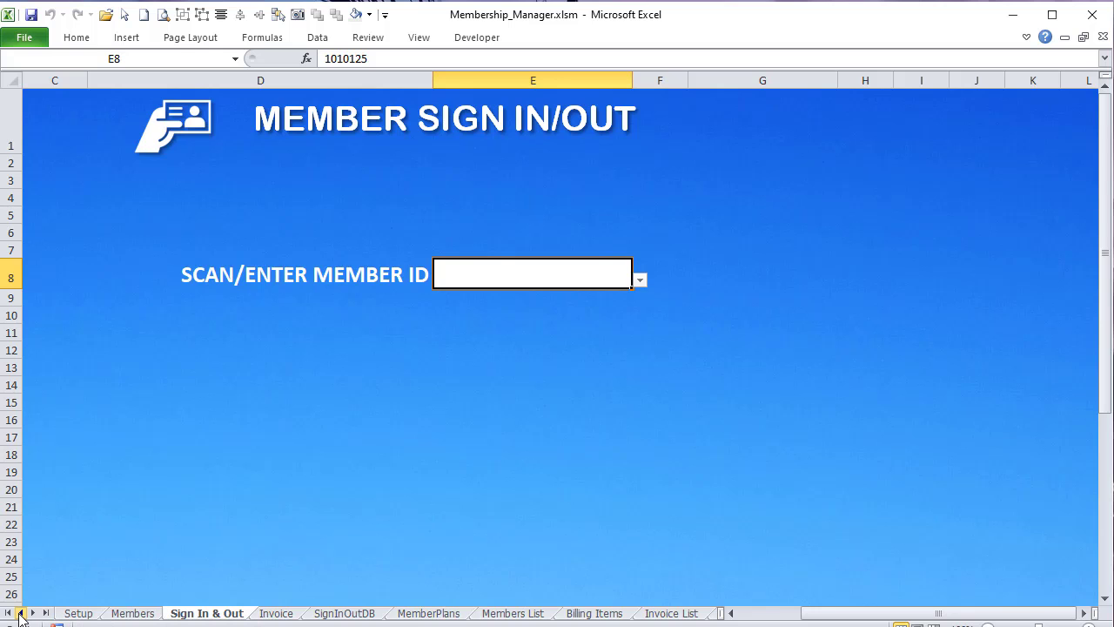
{"action": "left_click", "coordinate": [77, 613]}
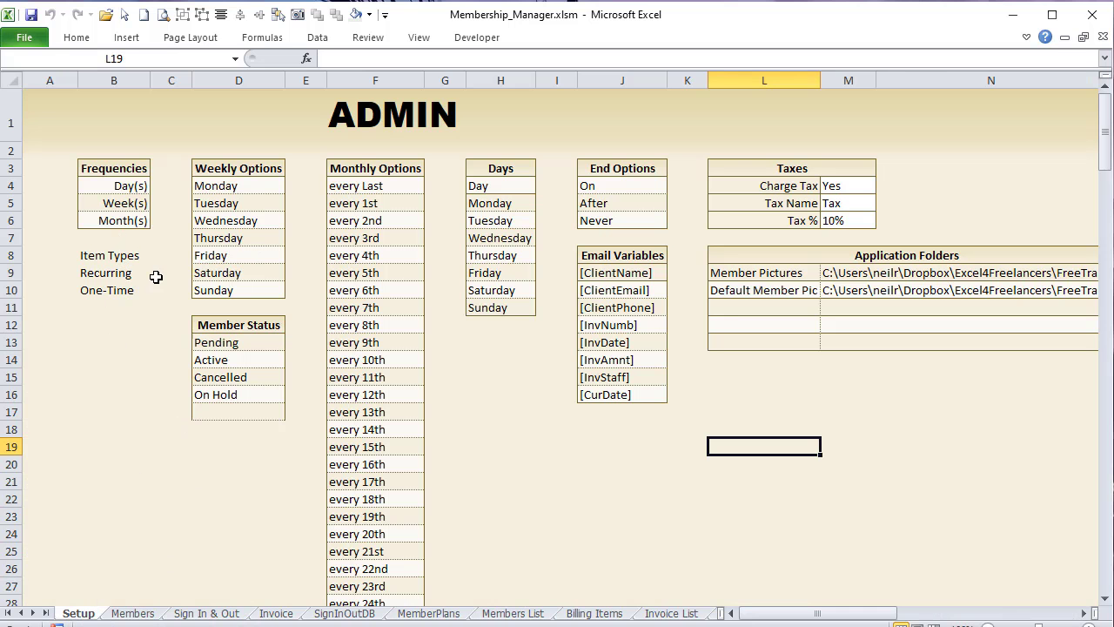
{"action": "left_click_drag", "start_coordinate": [116, 255], "coordinate": [115, 292]}
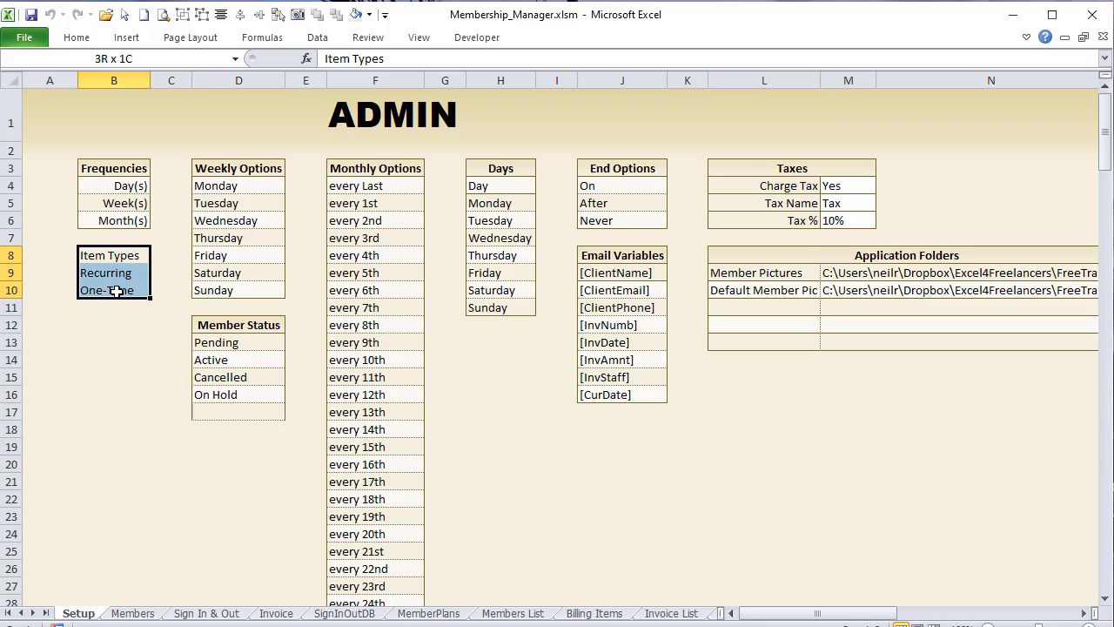
{"action": "left_click_drag", "start_coordinate": [122, 169], "coordinate": [105, 292]}
{"action": "right_click", "coordinate": [126, 222]}
{"action": "left_click", "coordinate": [90, 260]}
Step: Paste only the formats of the copied table onto the Item Types list in B8:B11
{"action": "right_click", "coordinate": [106, 293]}
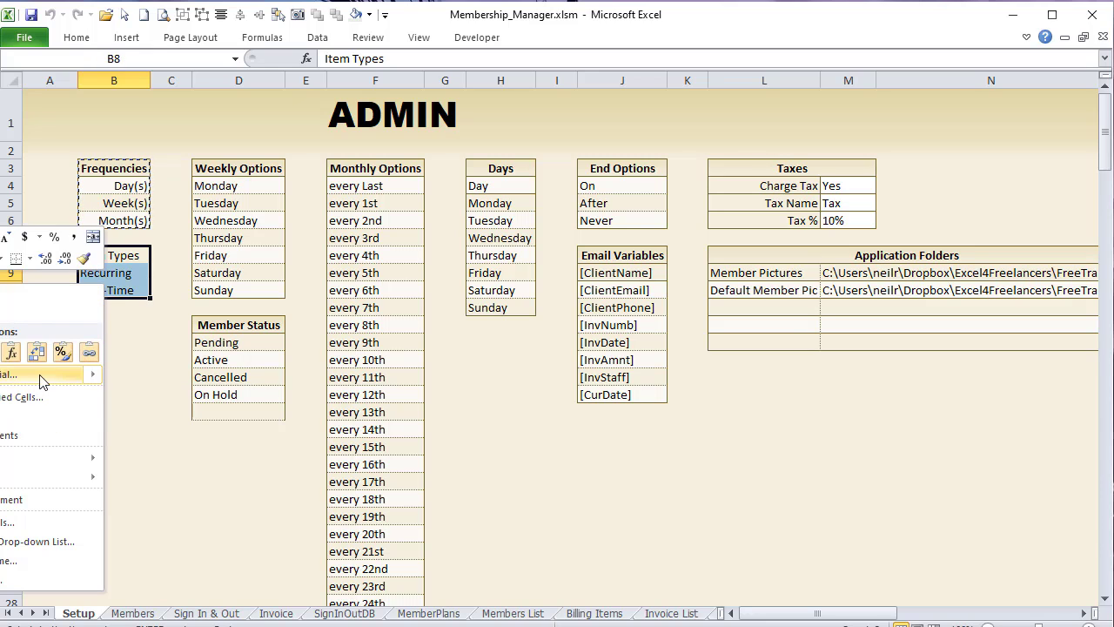
{"action": "left_click", "coordinate": [124, 253]}
{"action": "left_click_drag", "start_coordinate": [125, 252], "coordinate": [115, 306]}
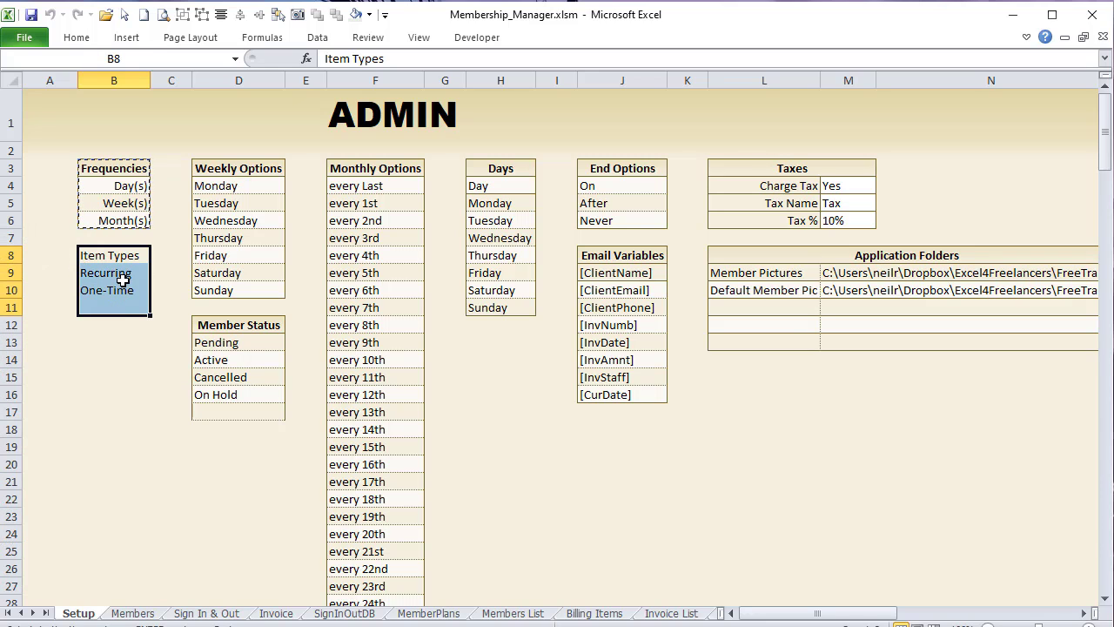
{"action": "right_click", "coordinate": [114, 307]}
{"action": "left_click", "coordinate": [36, 377]}
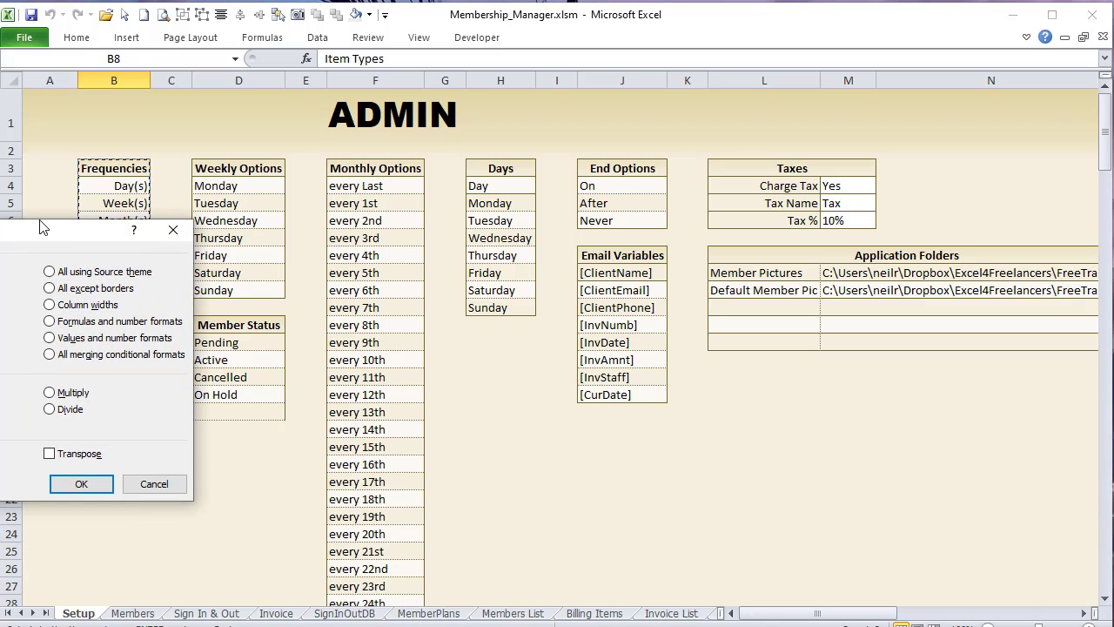
{"action": "left_click", "coordinate": [206, 306]}
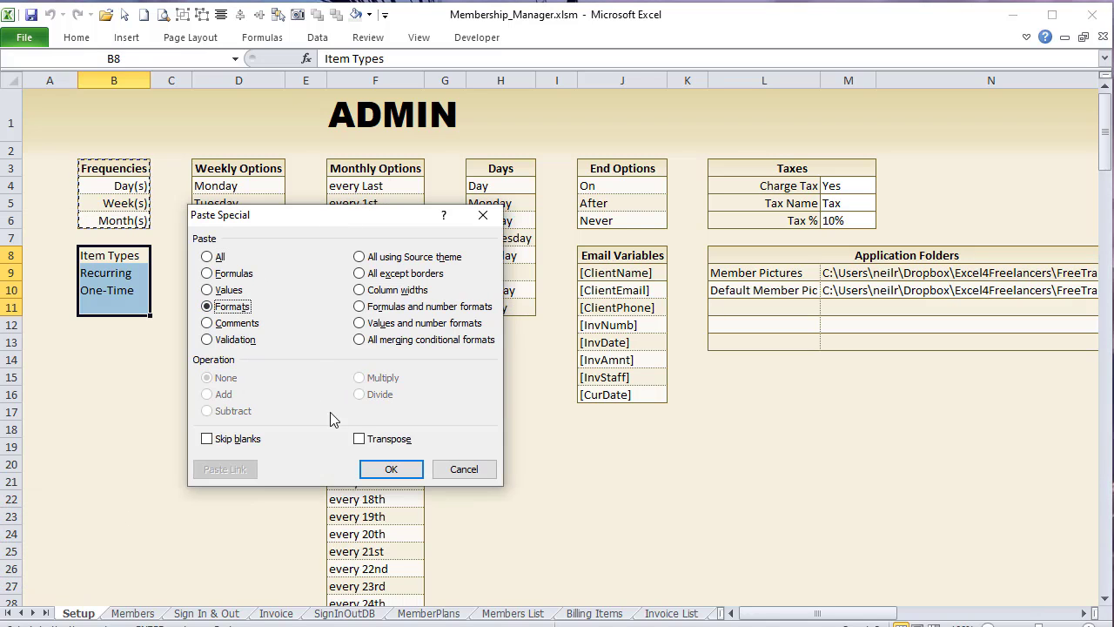
{"action": "left_click", "coordinate": [391, 469]}
{"action": "left_click", "coordinate": [114, 394]}
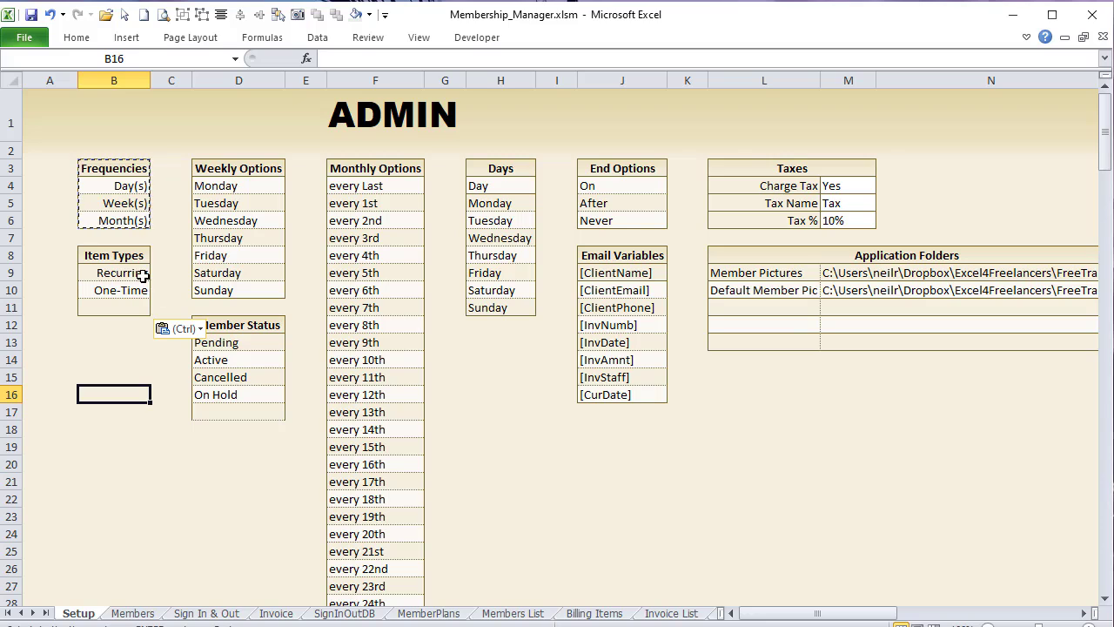
Step: Examine the Item Types, Weekly Options, Monthly Options and Member Status lists on the Setup sheet
{"action": "mouse_move", "coordinate": [140, 274]}
{"action": "left_mouse_down"}
{"action": "mouse_move", "coordinate": [130, 306]}
{"action": "mouse_move", "coordinate": [130, 288]}
{"action": "left_mouse_up"}
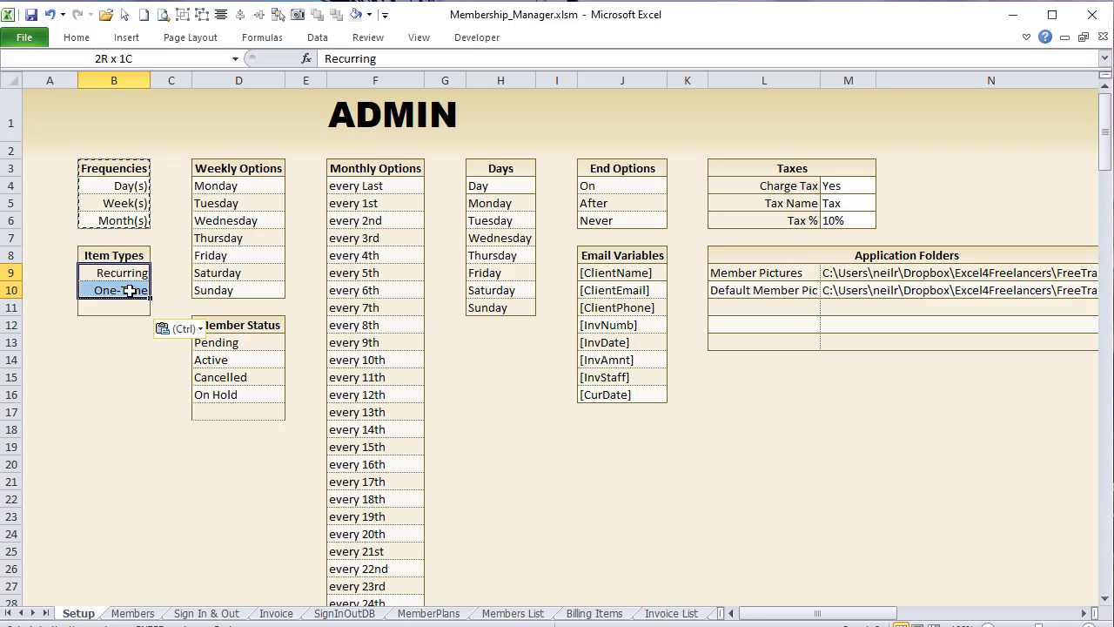
{"action": "left_click", "coordinate": [241, 183]}
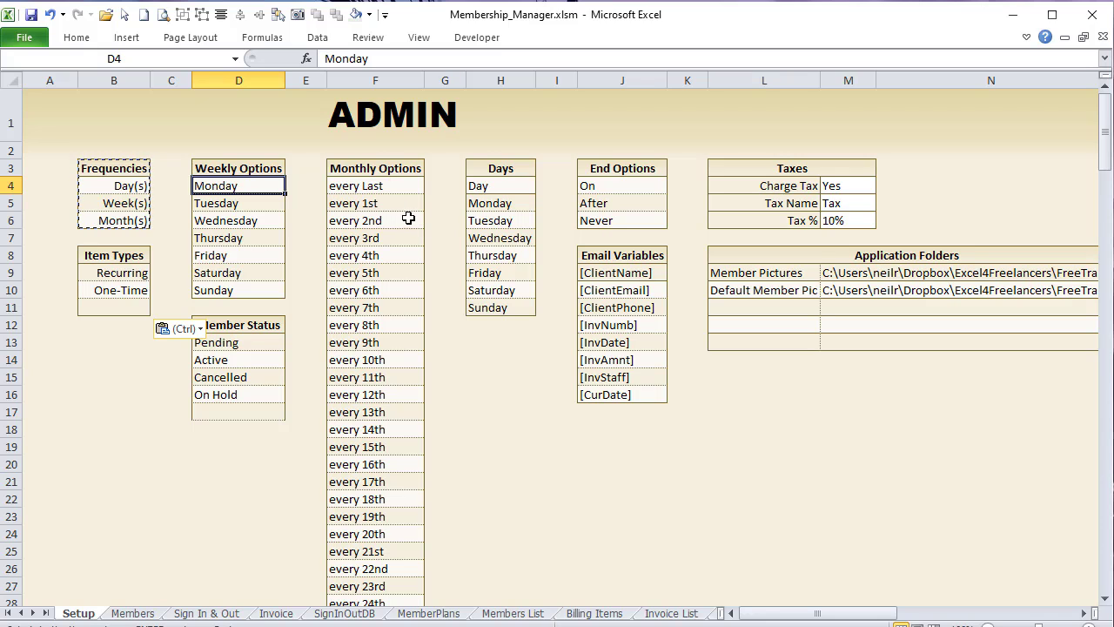
{"action": "left_click_drag", "start_coordinate": [380, 185], "coordinate": [369, 422]}
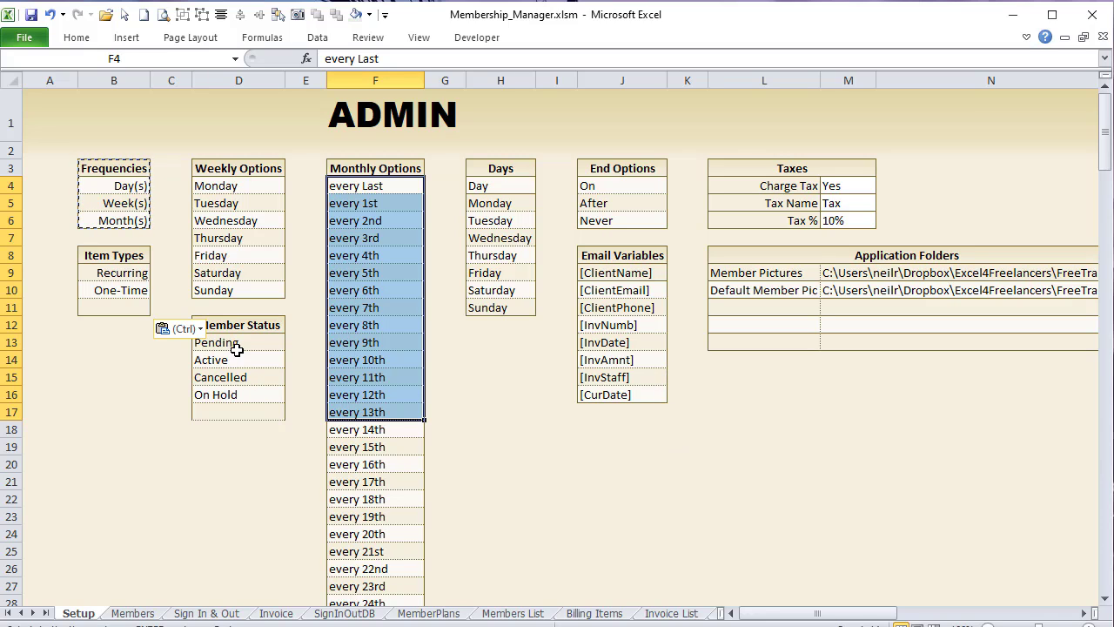
{"action": "left_click_drag", "start_coordinate": [237, 349], "coordinate": [239, 394]}
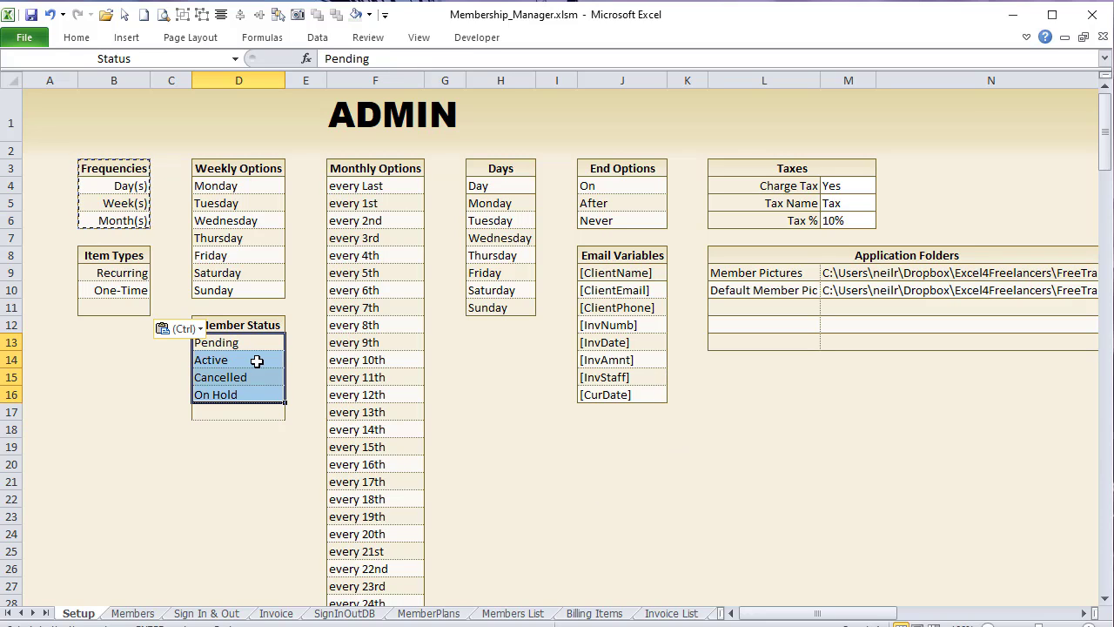
Step: Examine the Member Pictures path under Application Folders and open its folder picker, closing it without choosing a folder
{"action": "left_click_drag", "start_coordinate": [778, 619], "coordinate": [833, 620]}
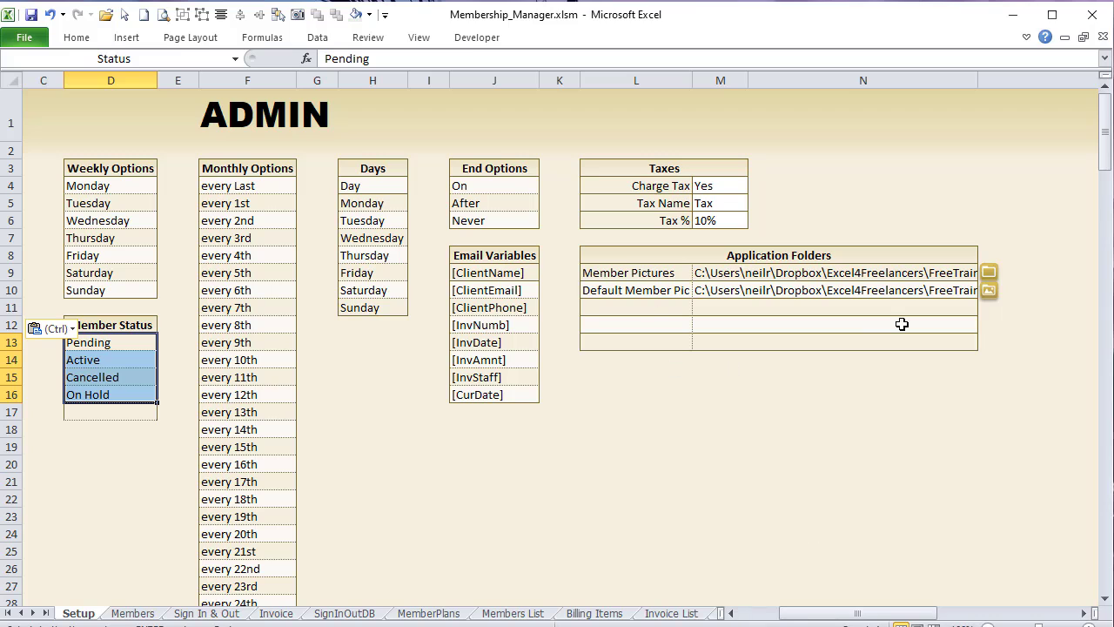
{"action": "left_click", "coordinate": [653, 272]}
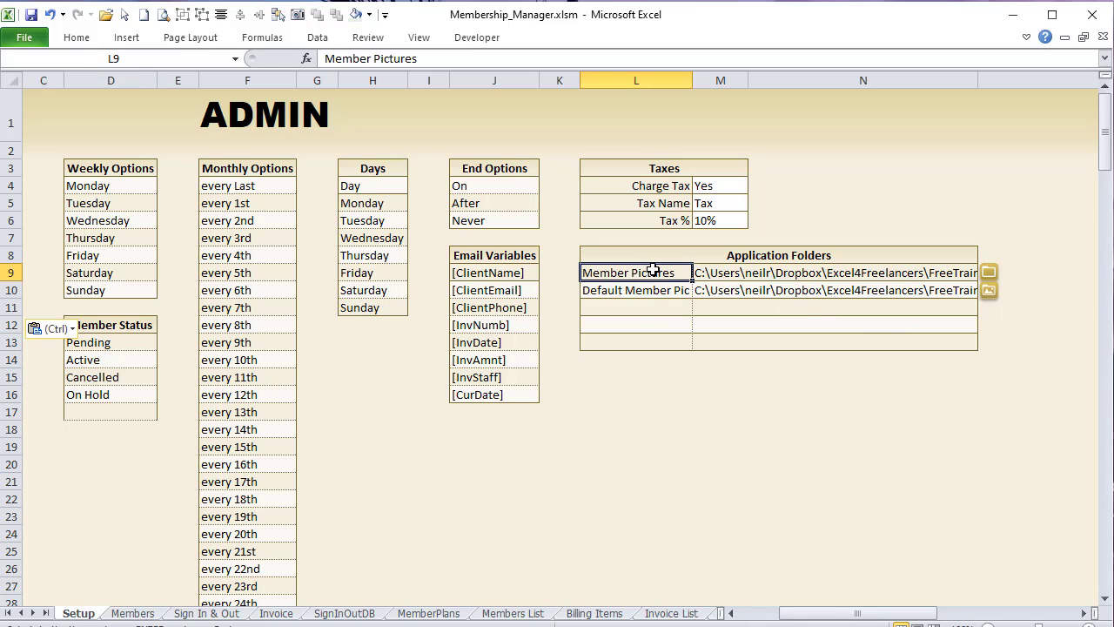
{"action": "left_click", "coordinate": [720, 274]}
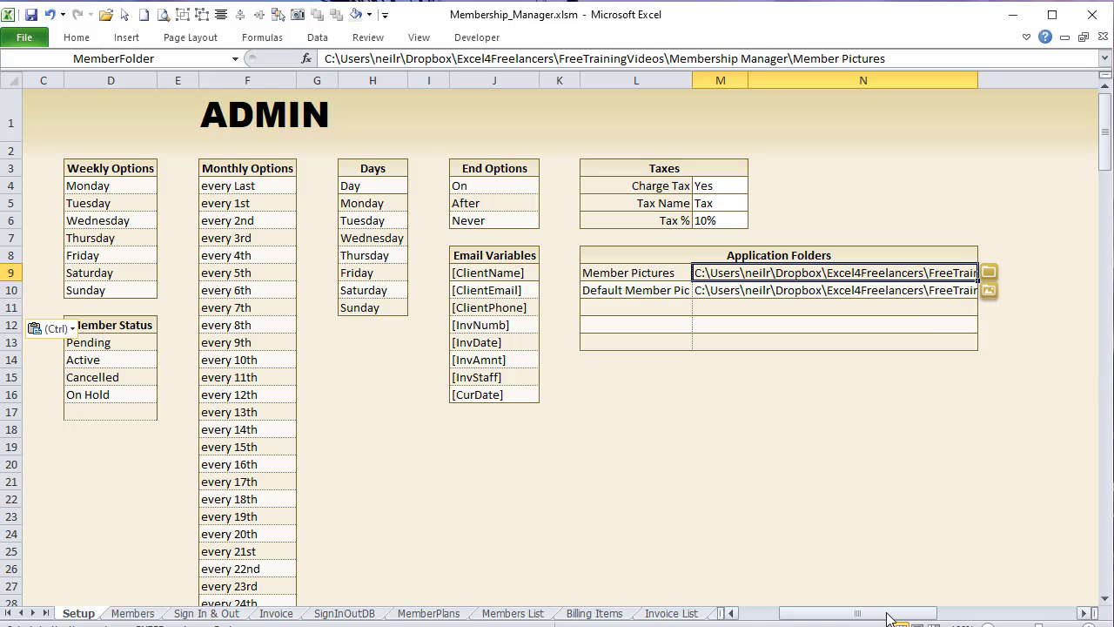
{"action": "left_click_drag", "start_coordinate": [889, 616], "coordinate": [910, 616]}
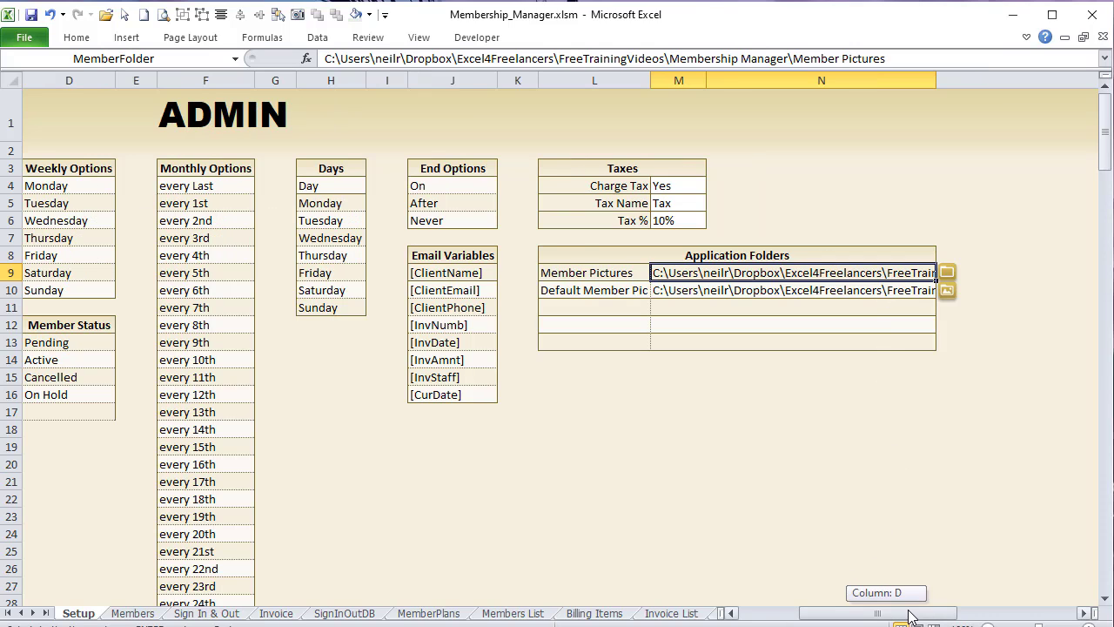
{"action": "left_click", "coordinate": [752, 302]}
{"action": "left_click", "coordinate": [746, 278]}
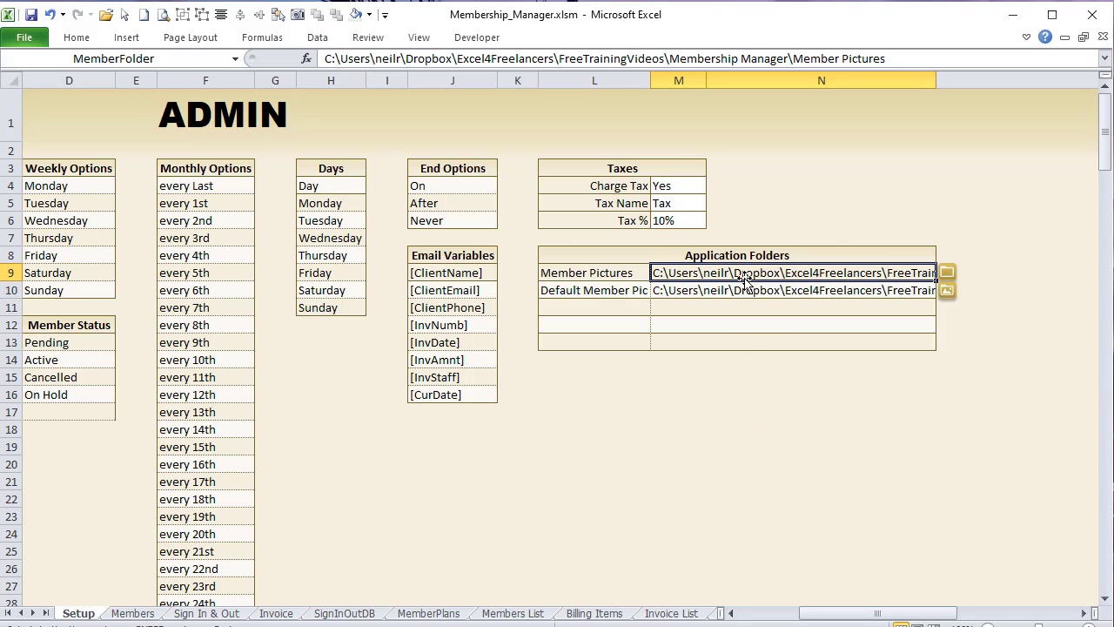
{"action": "left_click", "coordinate": [947, 273]}
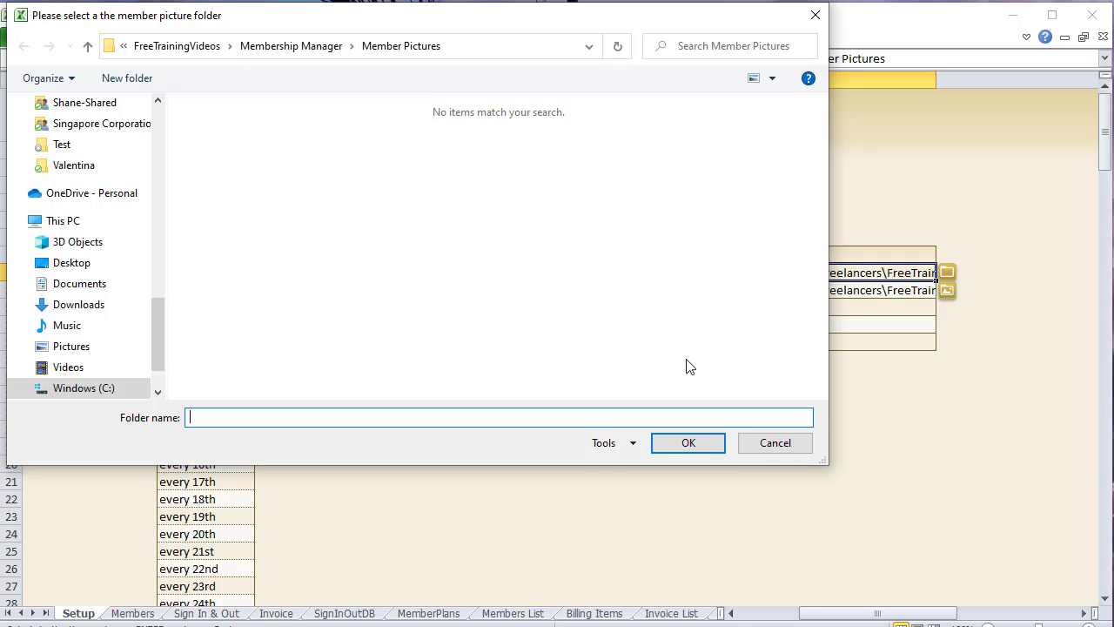
{"action": "left_click", "coordinate": [754, 444]}
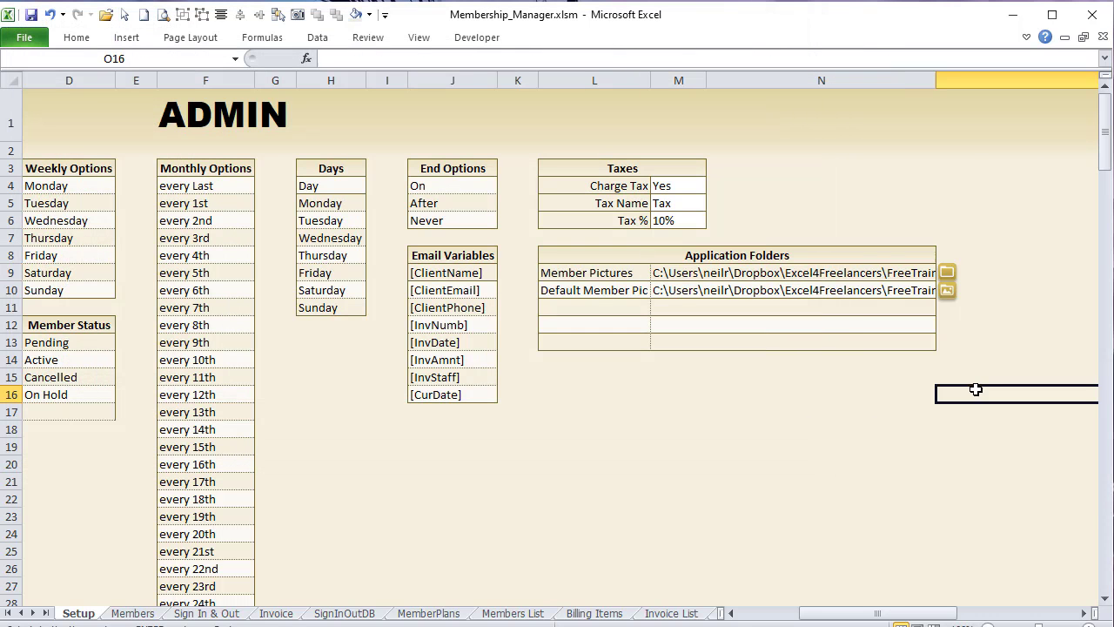
Step: Set DefaultPic.png from the Member Pictures folder as the default member picture
{"action": "left_click", "coordinate": [947, 290]}
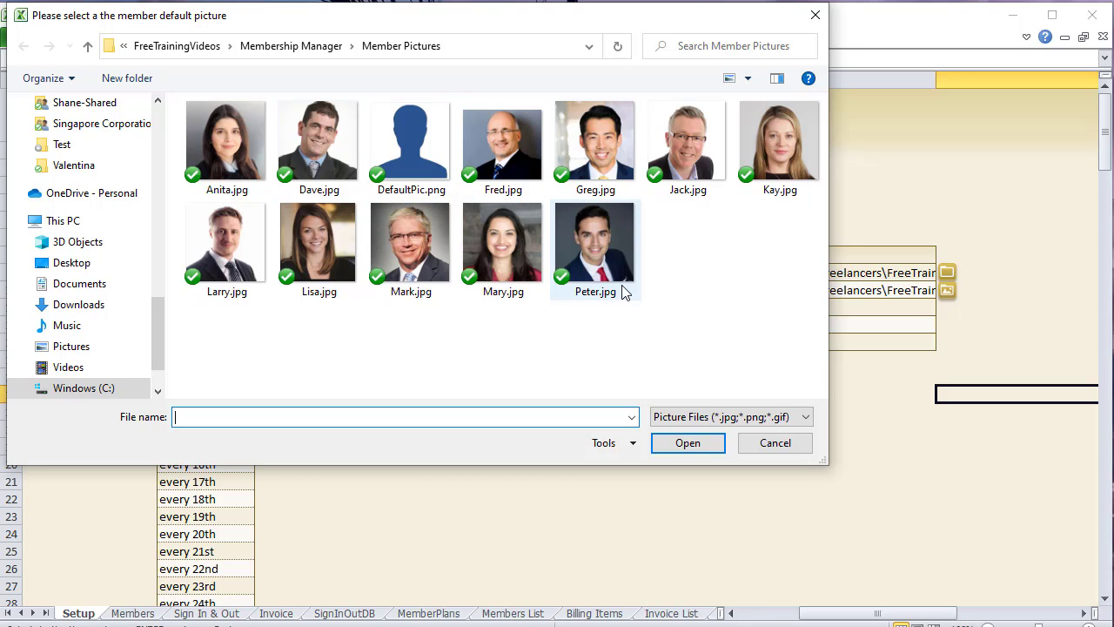
{"action": "left_click", "coordinate": [411, 144]}
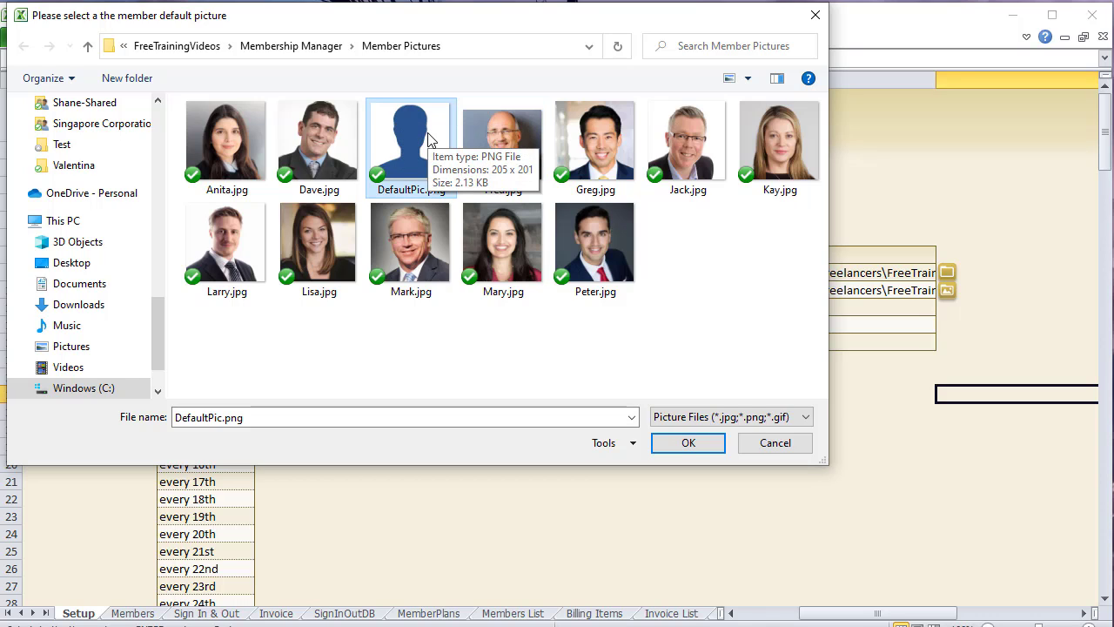
{"action": "left_click", "coordinate": [715, 446]}
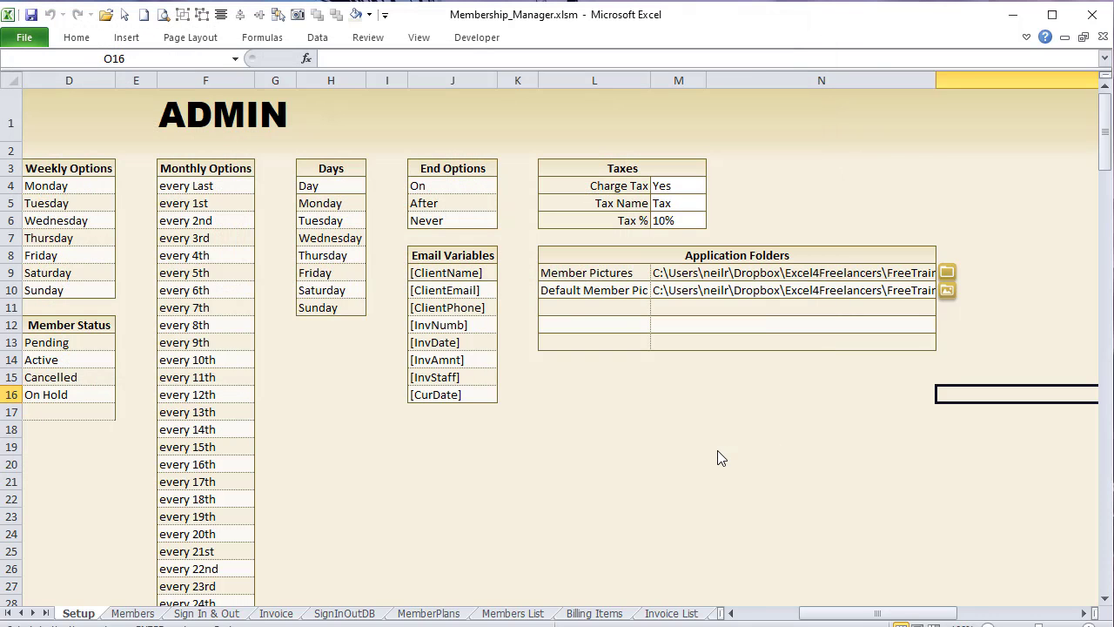
{"action": "left_click", "coordinate": [718, 450]}
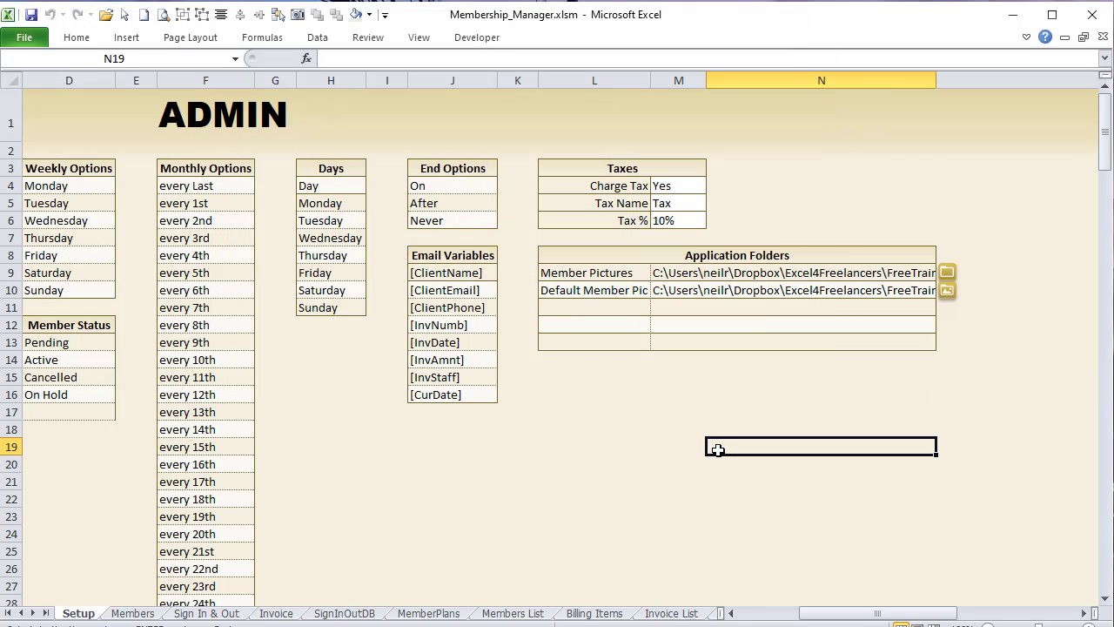
Step: Recheck the stored Application Folders paths and the member picture folder picker, cancelling the picker
{"action": "left_click", "coordinate": [770, 290]}
{"action": "left_click", "coordinate": [615, 273]}
{"action": "left_click", "coordinate": [740, 275]}
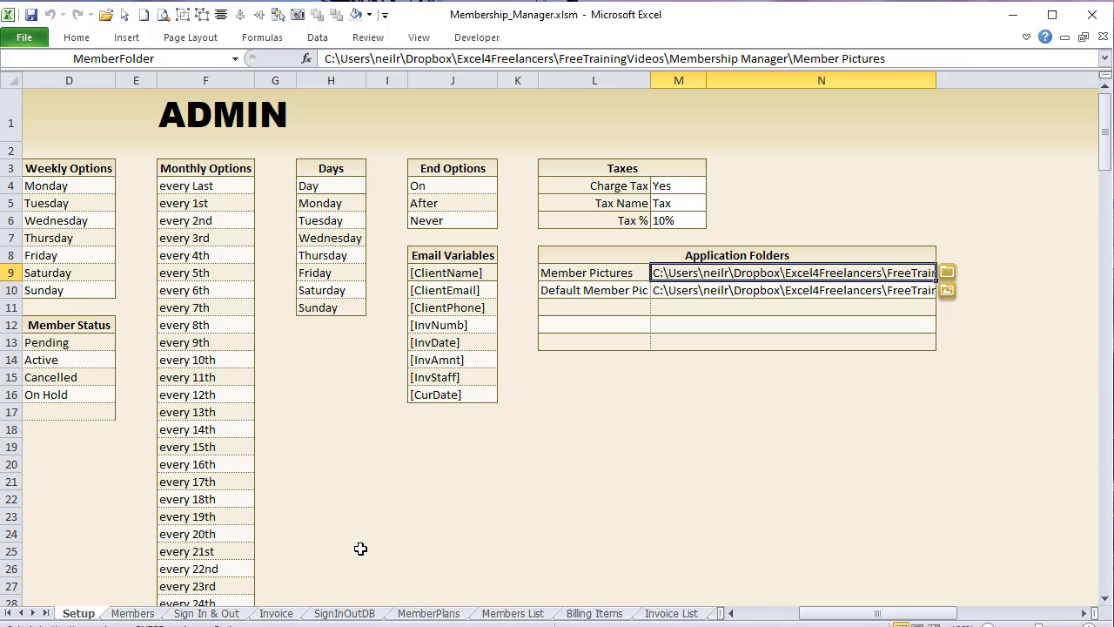
{"action": "left_click", "coordinate": [946, 272]}
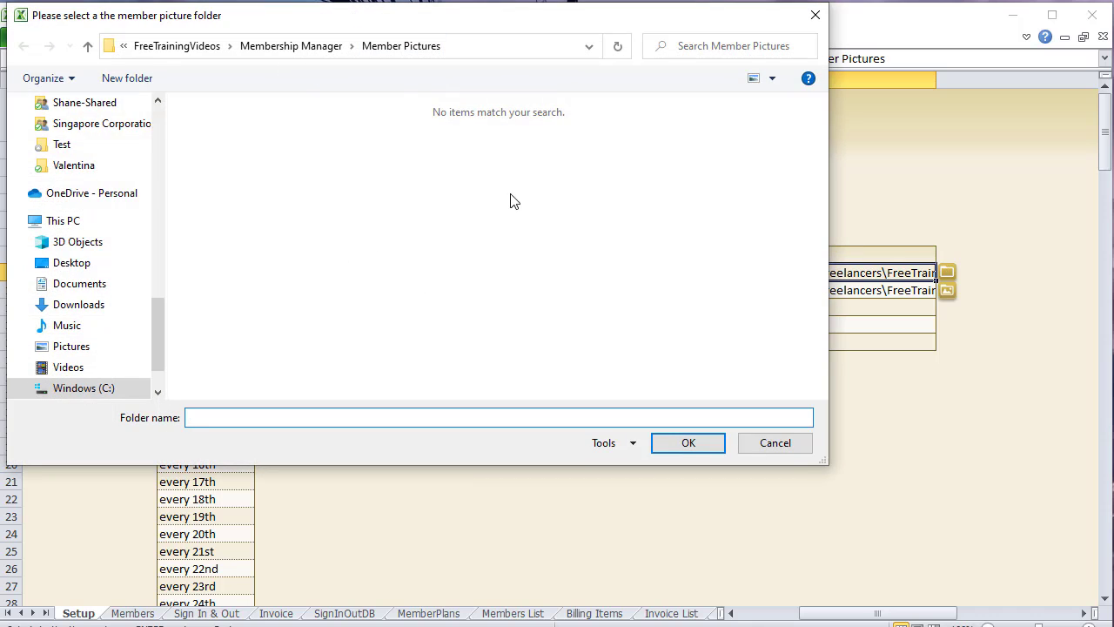
{"action": "left_click", "coordinate": [788, 446]}
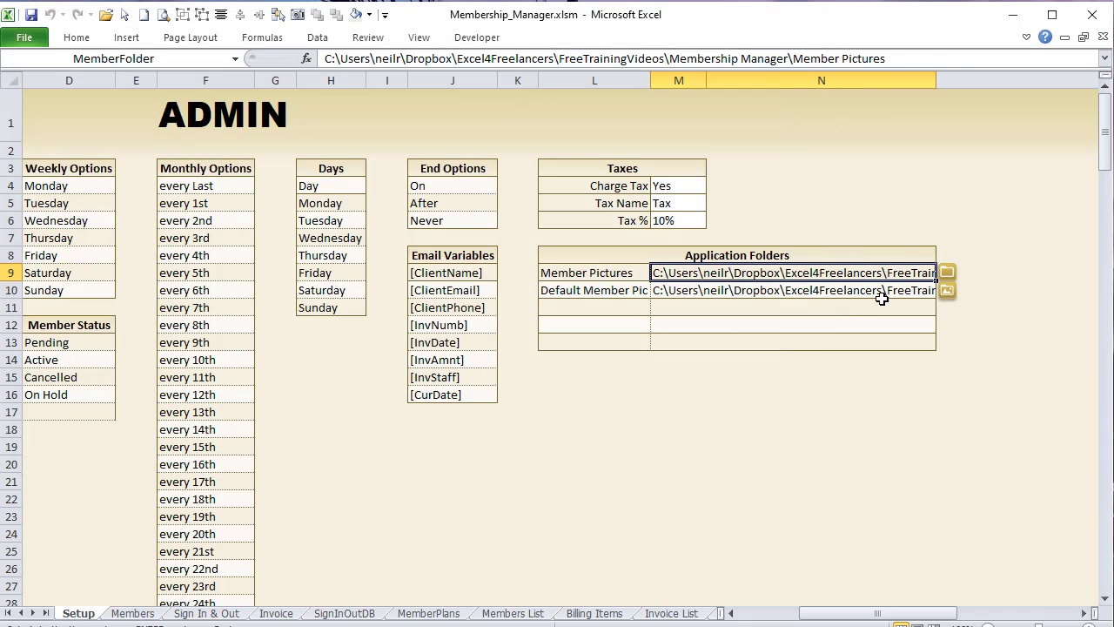
Step: Inspect the default member picture's path and file picker without changing it, and compare the path with the Member Pictures folder
{"action": "left_click", "coordinate": [892, 293]}
{"action": "left_click", "coordinate": [942, 295]}
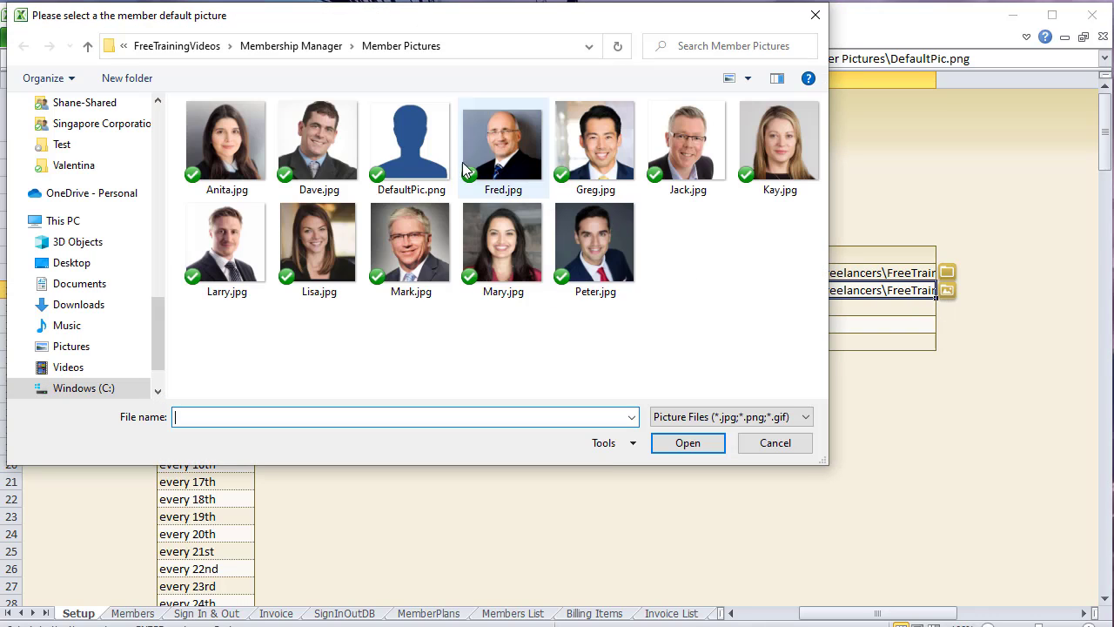
{"action": "left_click", "coordinate": [760, 449]}
{"action": "left_click_drag", "start_coordinate": [899, 276], "coordinate": [894, 290]}
{"action": "left_click", "coordinate": [894, 290]}
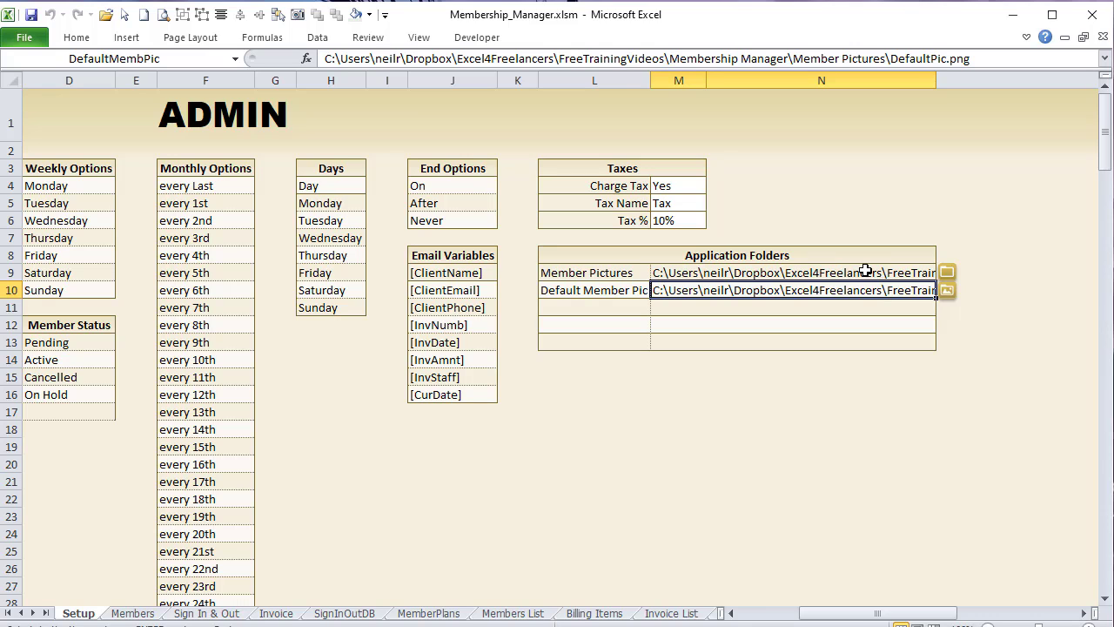
{"action": "left_click", "coordinate": [866, 273]}
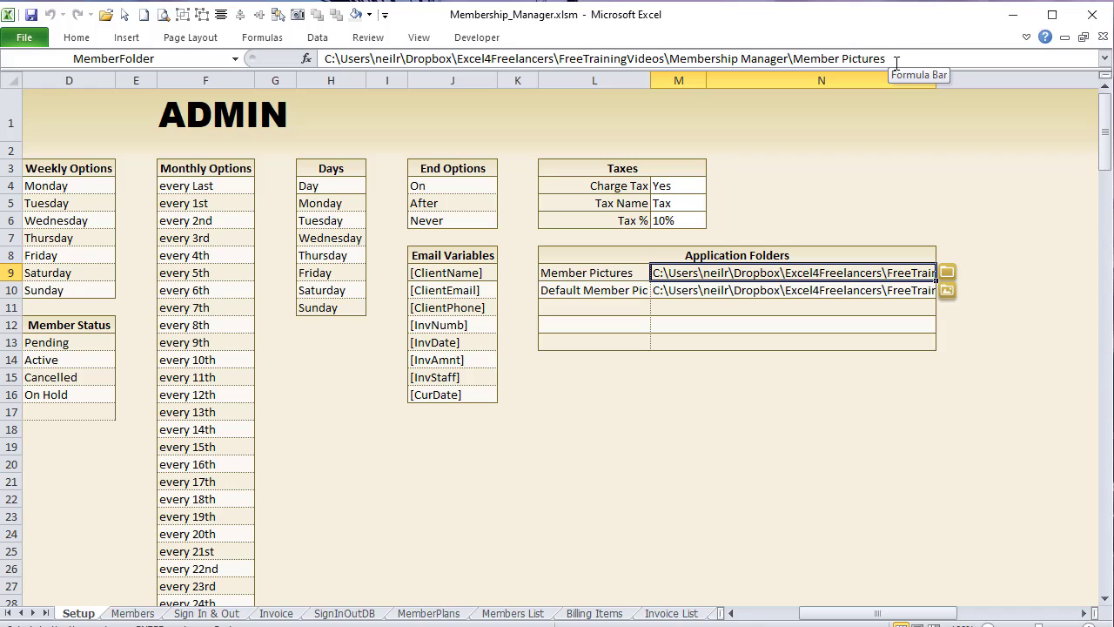
{"action": "left_click_drag", "start_coordinate": [817, 618], "coordinate": [756, 618]}
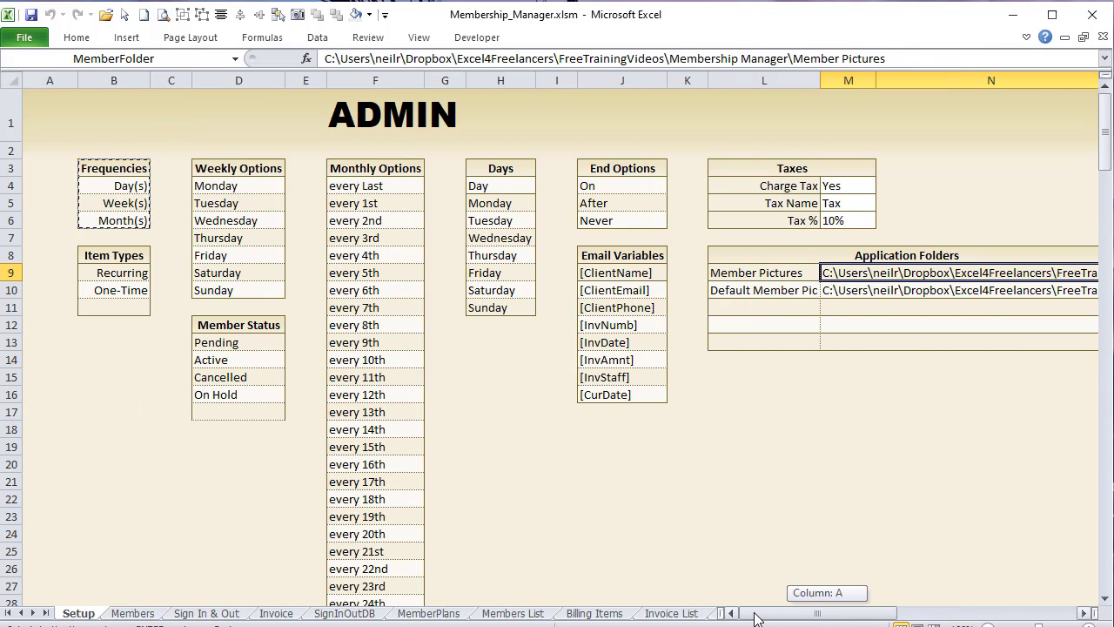
Step: Examine the Monthly Options, Weekly Options and Days lists on the Setup sheet
{"action": "left_click_drag", "start_coordinate": [375, 186], "coordinate": [352, 551]}
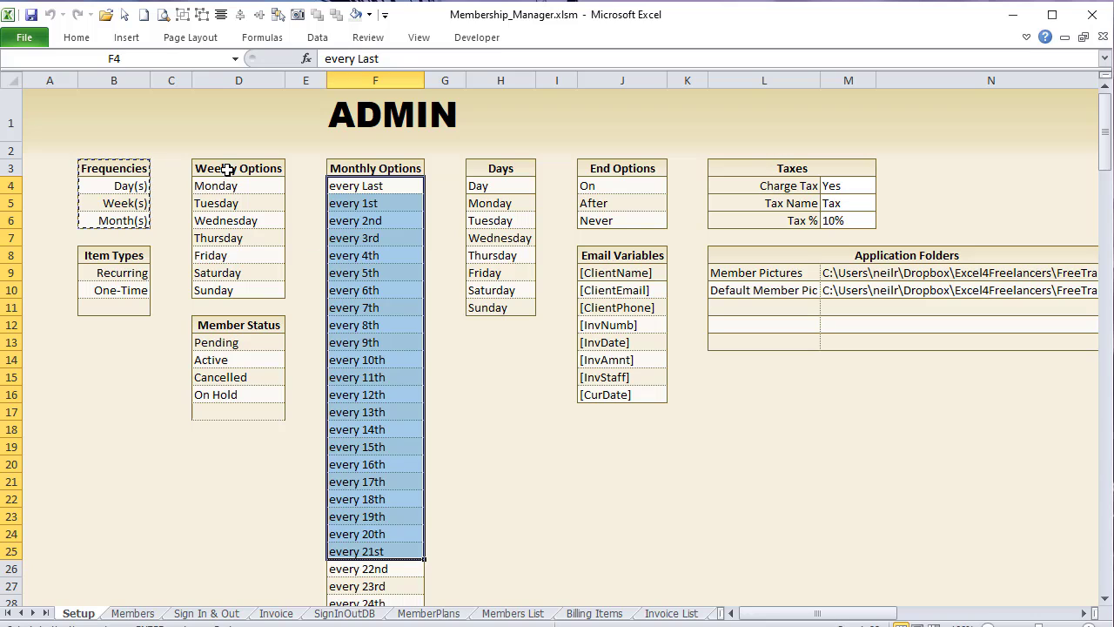
{"action": "left_click_drag", "start_coordinate": [228, 170], "coordinate": [220, 290]}
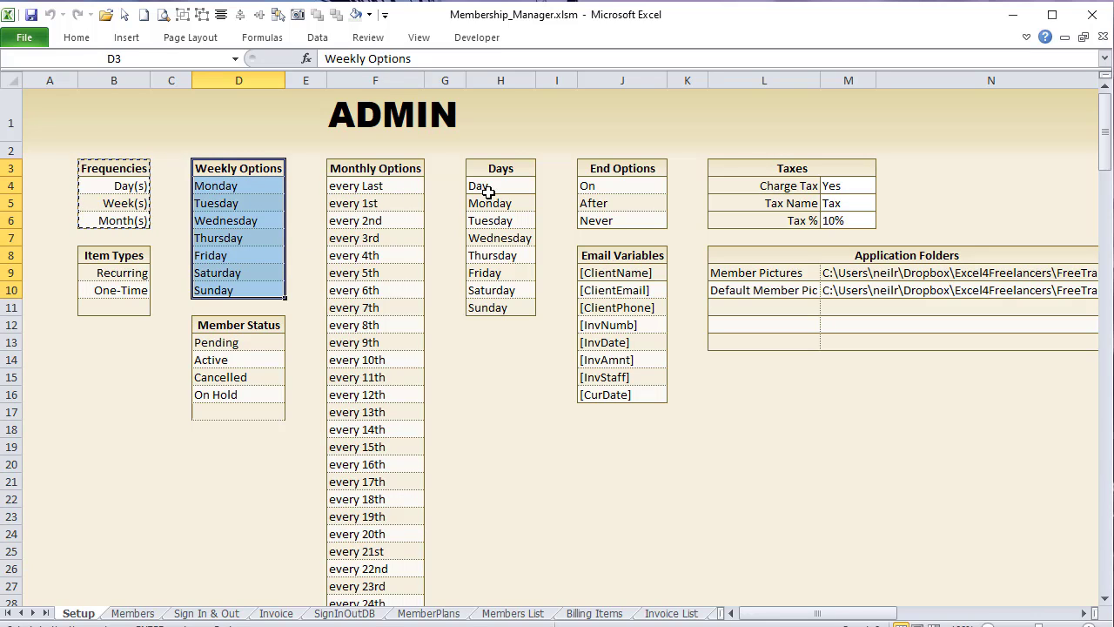
{"action": "left_click_drag", "start_coordinate": [488, 191], "coordinate": [490, 309]}
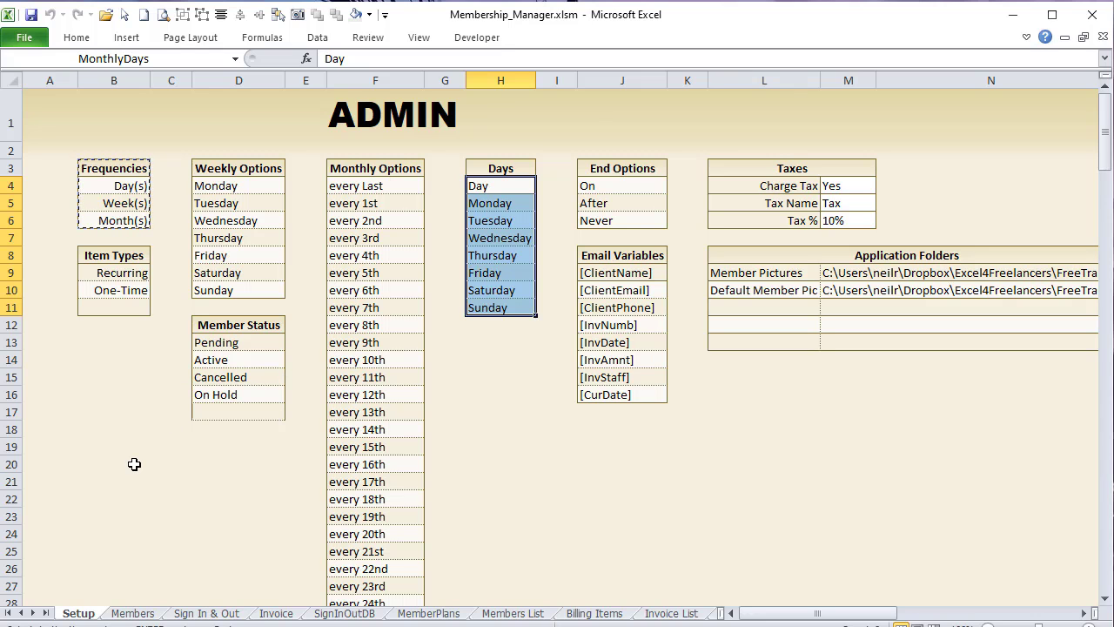
Step: View the Members sheet's General Info, Billing History and Scan In/Out History sections in turn, returning to General Info
{"action": "left_click", "coordinate": [132, 612]}
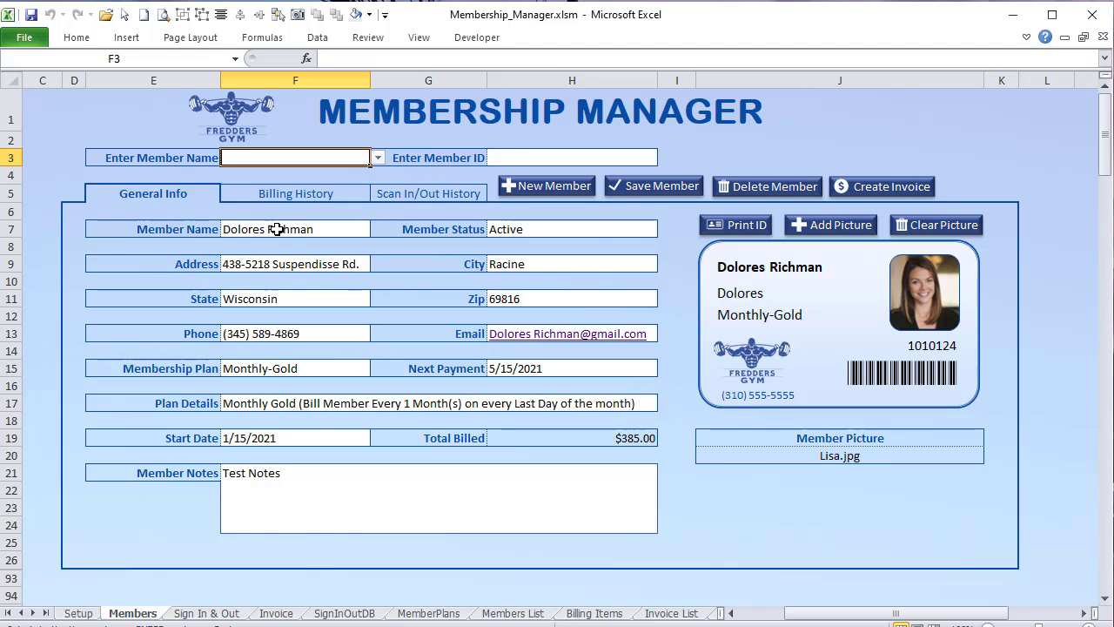
{"action": "left_click", "coordinate": [277, 195]}
{"action": "left_click", "coordinate": [384, 192]}
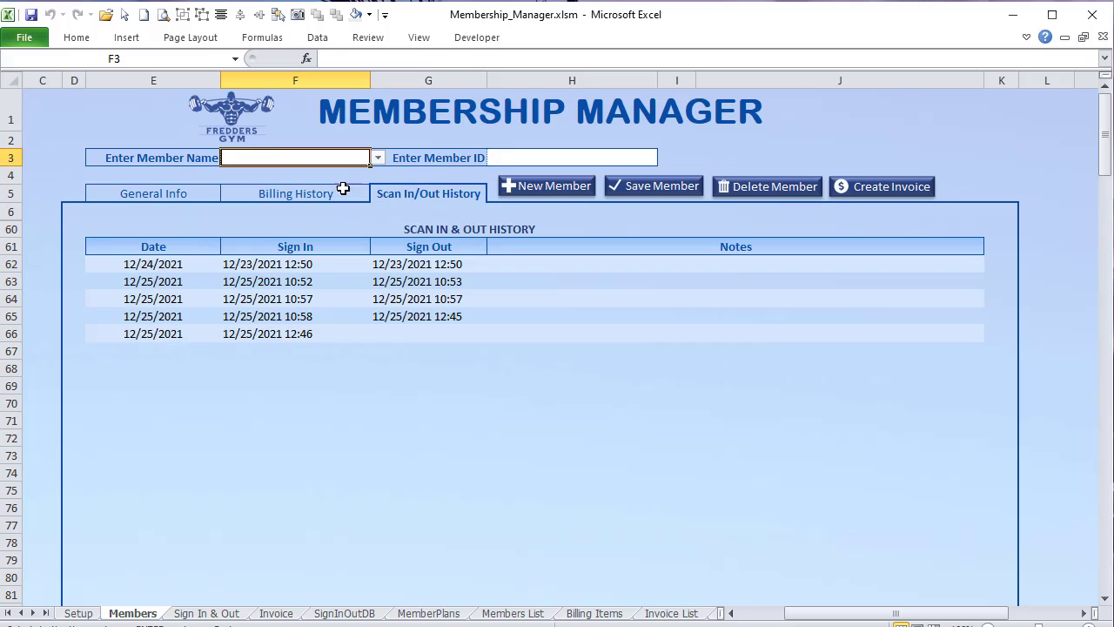
{"action": "left_click", "coordinate": [160, 193]}
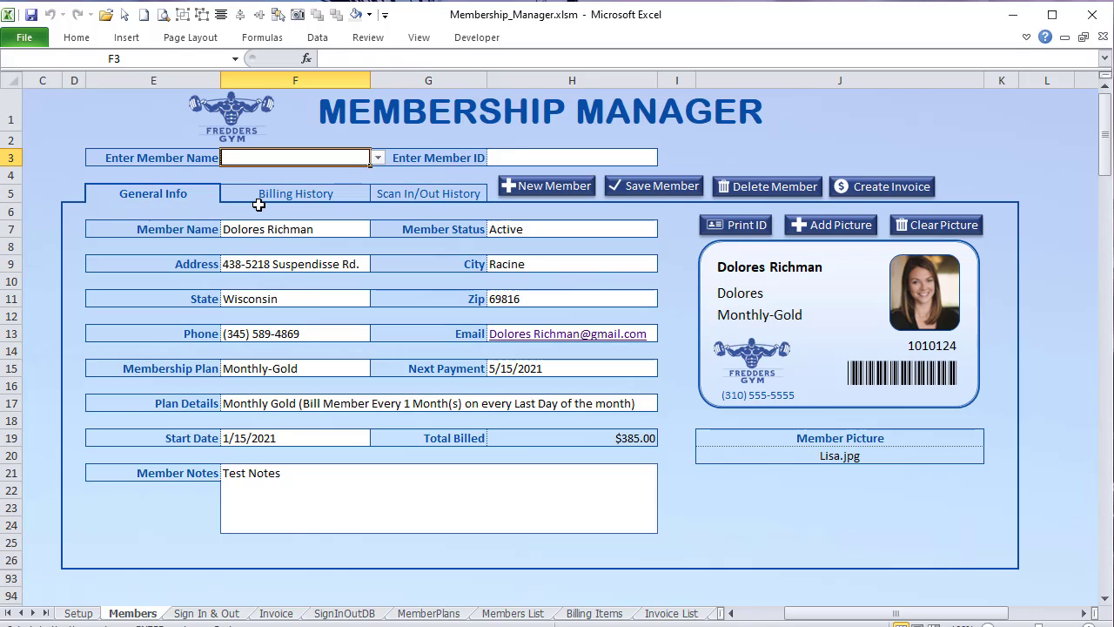
{"action": "left_click", "coordinate": [263, 197]}
{"action": "left_click", "coordinate": [398, 193]}
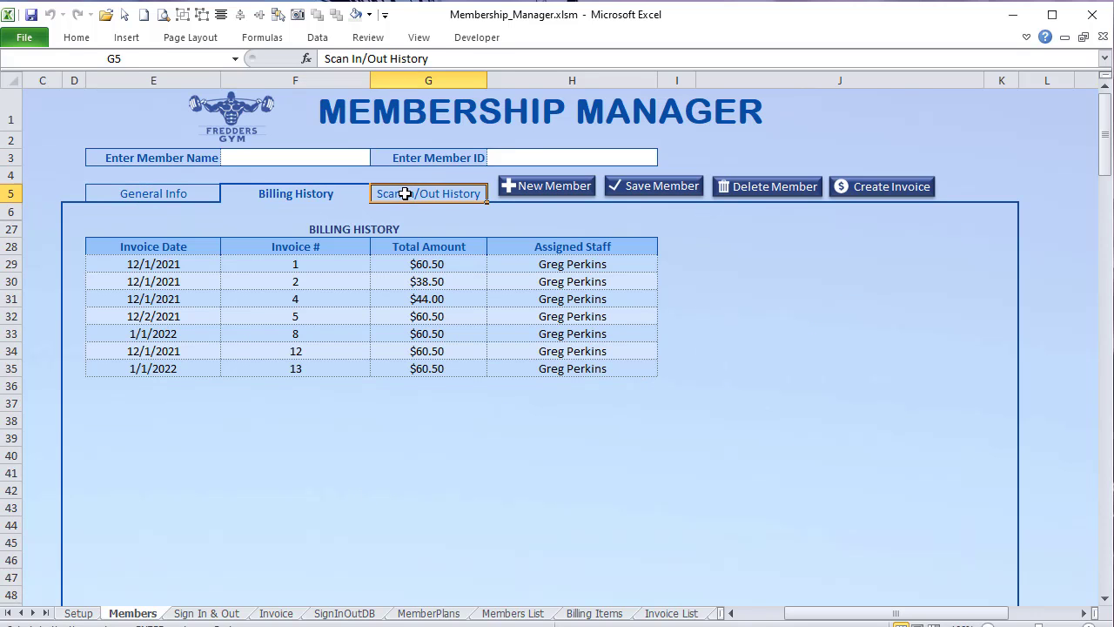
{"action": "left_click", "coordinate": [172, 191]}
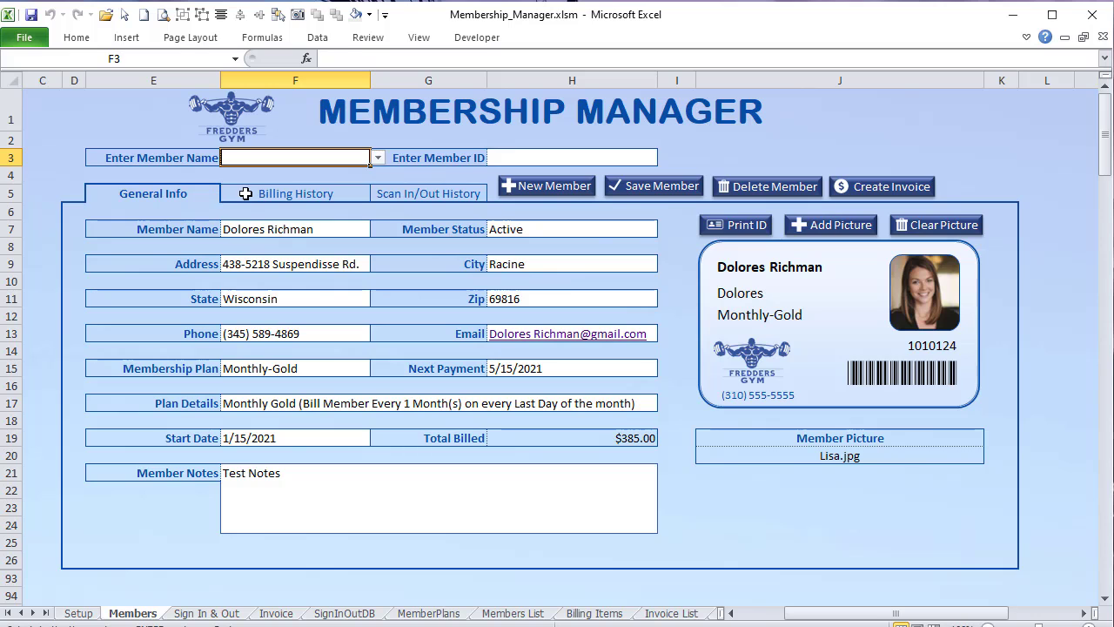
{"action": "left_click", "coordinate": [245, 192]}
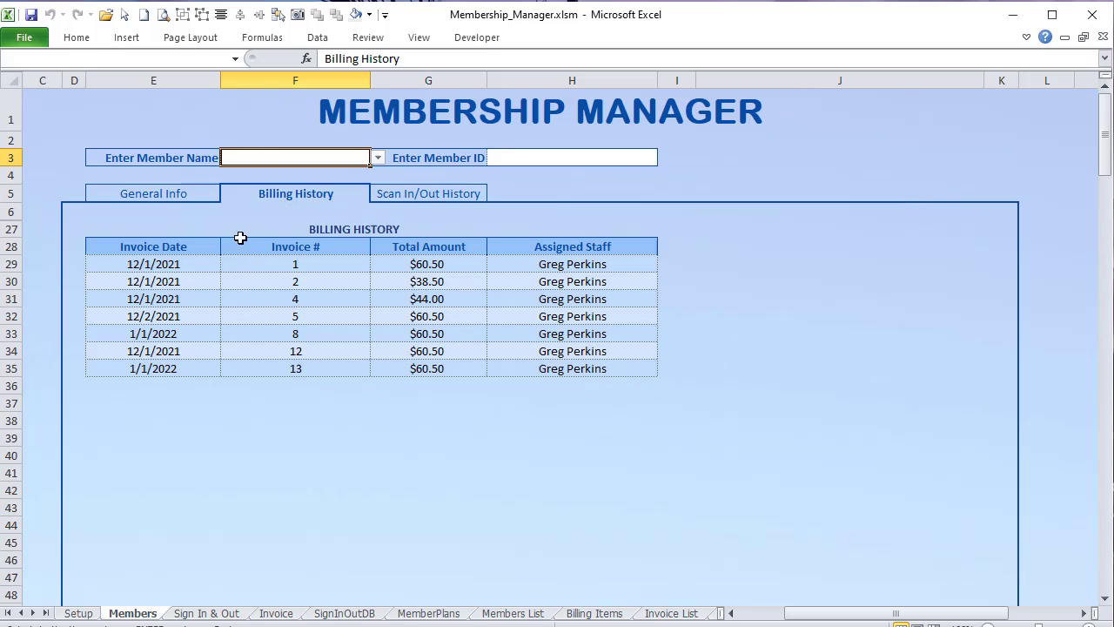
{"action": "left_click", "coordinate": [438, 193]}
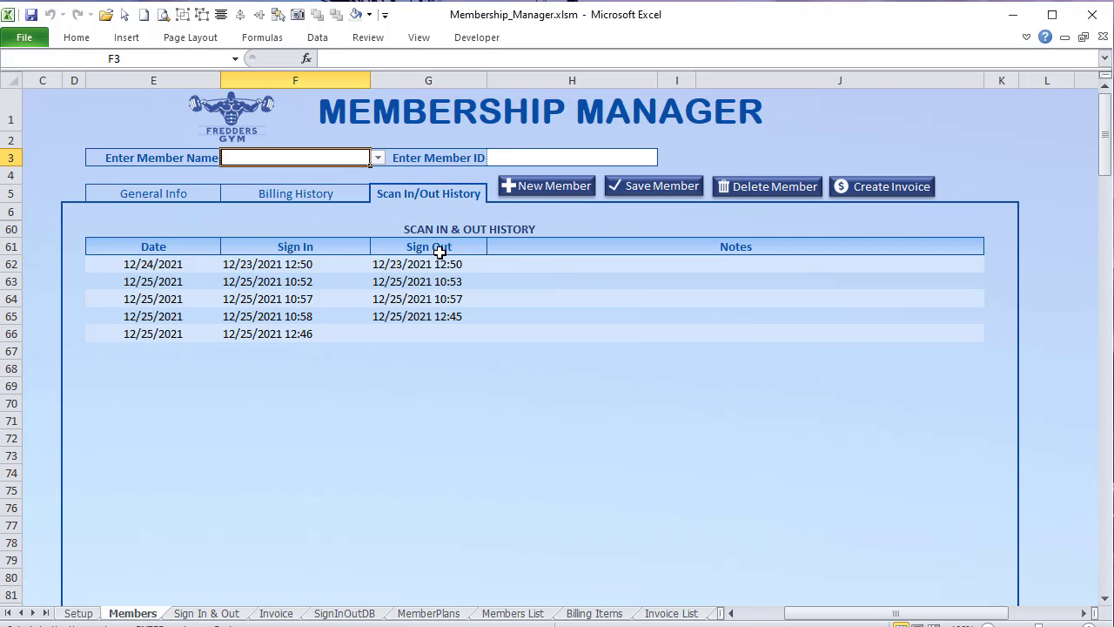
{"action": "left_click", "coordinate": [135, 189]}
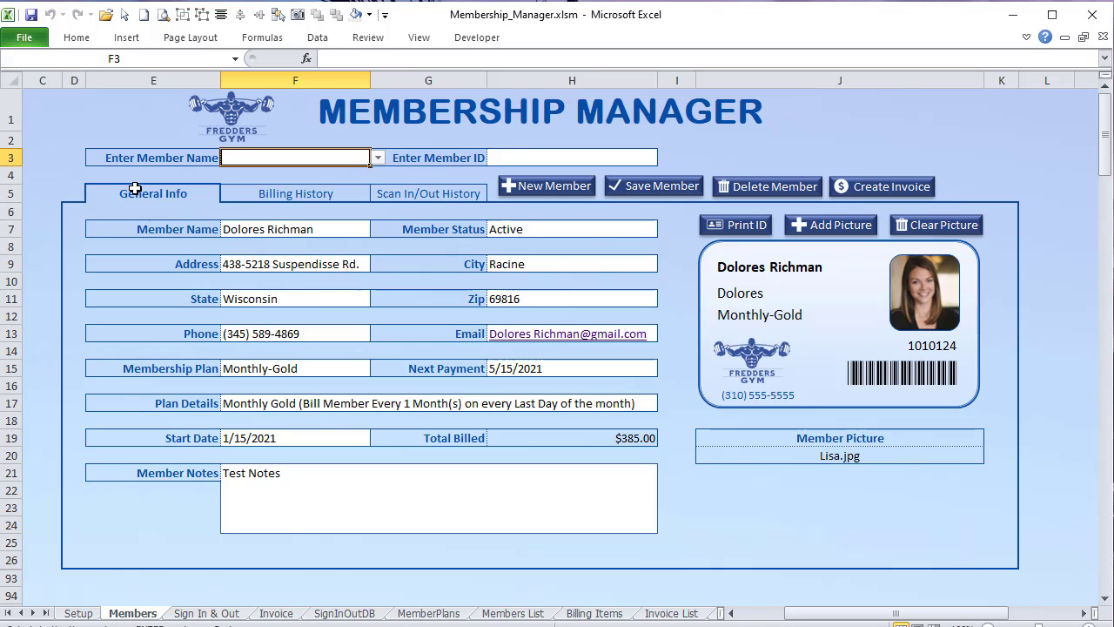
Step: Inspect the ID card group and the General Info section's row range, 7 to 26, then clear the selection
{"action": "left_click", "coordinate": [740, 228], "text": "ctrl"}
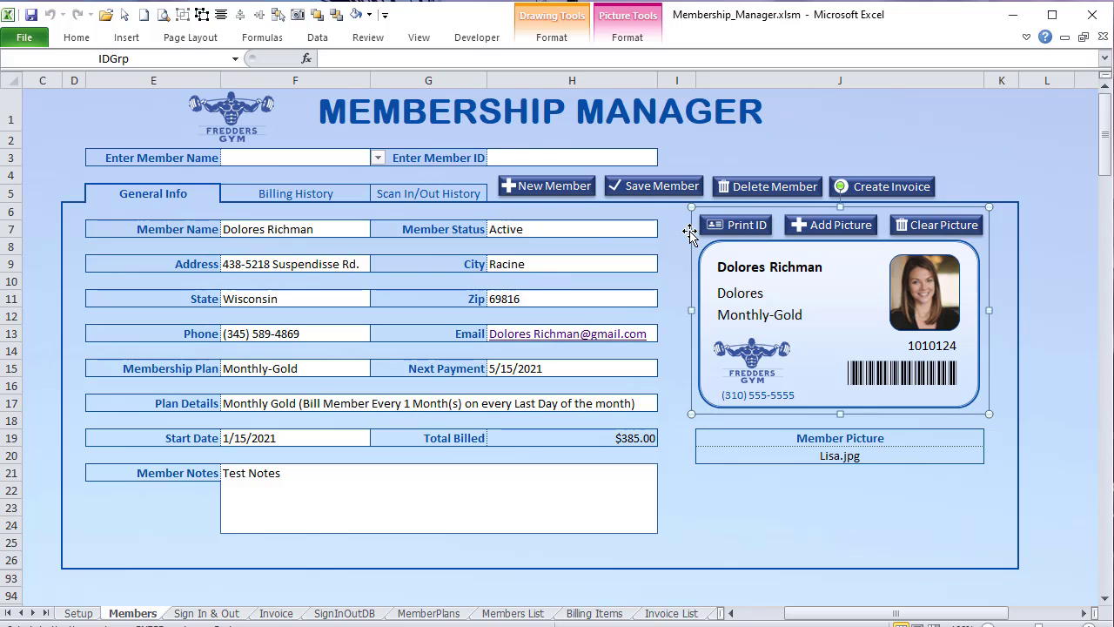
{"action": "left_click", "coordinate": [868, 124]}
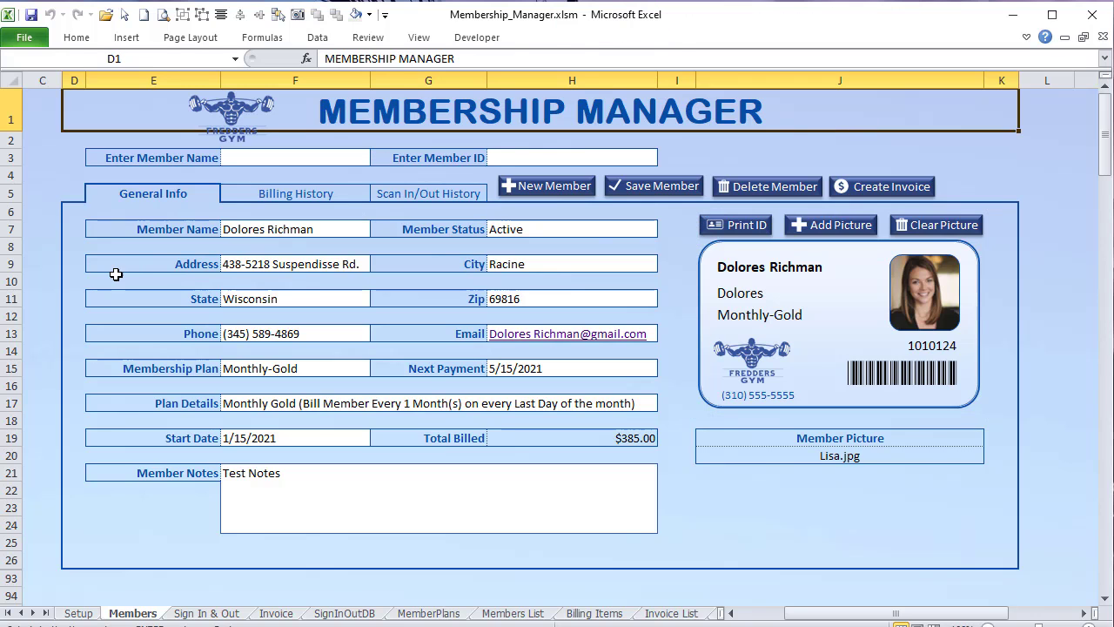
{"action": "left_click", "coordinate": [10, 211]}
{"action": "left_click_drag", "start_coordinate": [11, 229], "coordinate": [10, 560]}
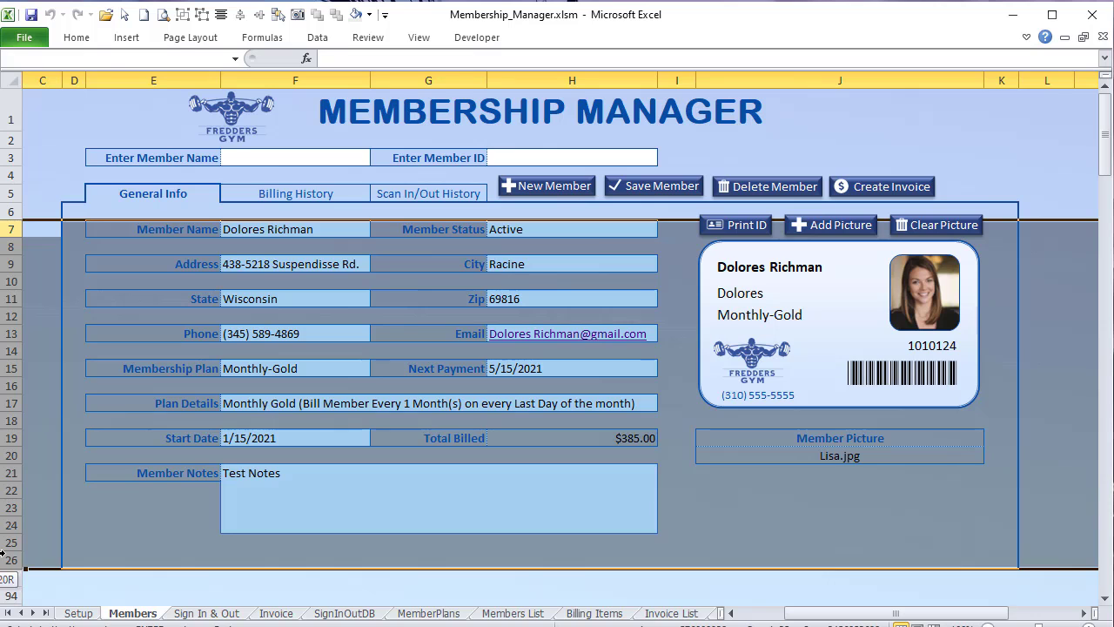
{"action": "left_click", "coordinate": [83, 164]}
Step: Show the member's Billing History and inspect its row range, 27 to 59
{"action": "left_click", "coordinate": [281, 193]}
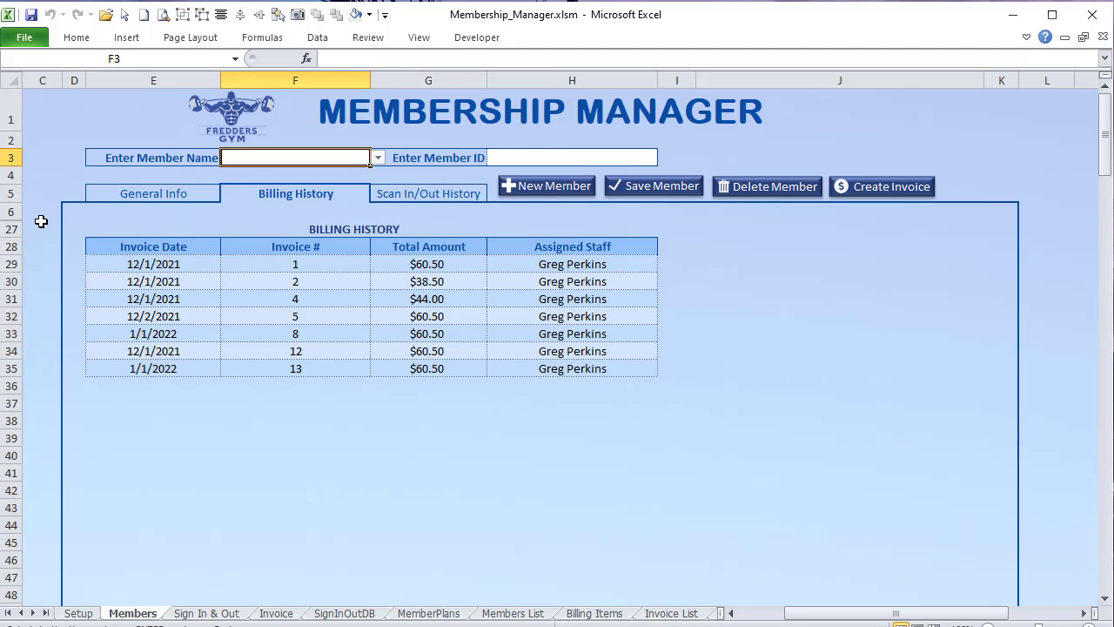
{"action": "left_click_drag", "start_coordinate": [9, 231], "coordinate": [10, 472]}
{"action": "scroll", "coordinate": [32, 477], "scroll_direction": "down", "scroll_amount": 3}
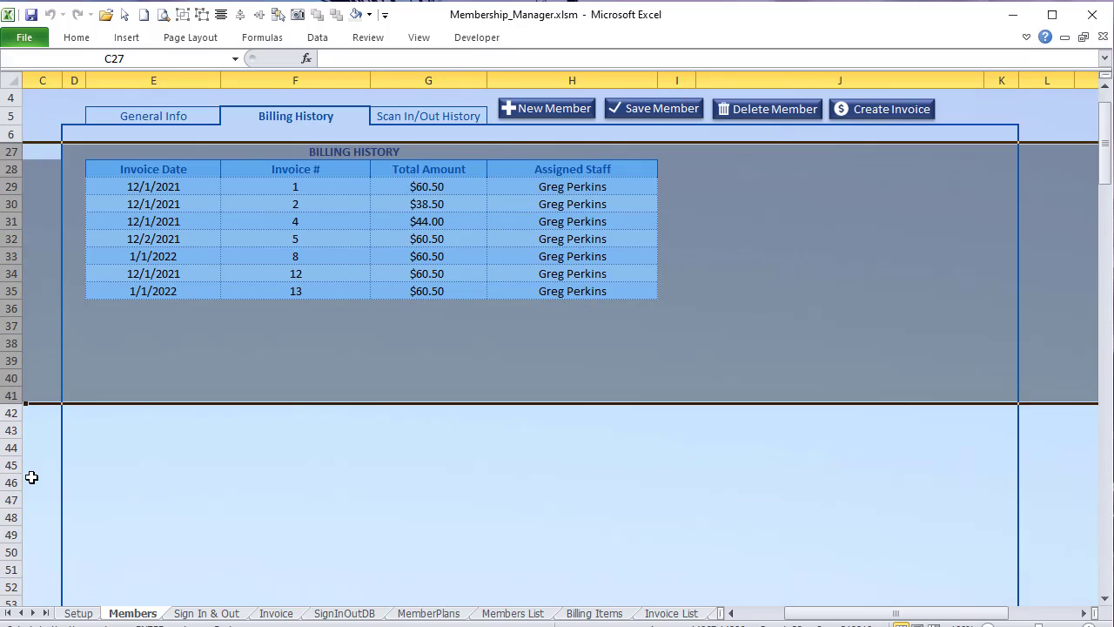
{"action": "scroll", "coordinate": [29, 481], "scroll_direction": "down", "scroll_amount": 1}
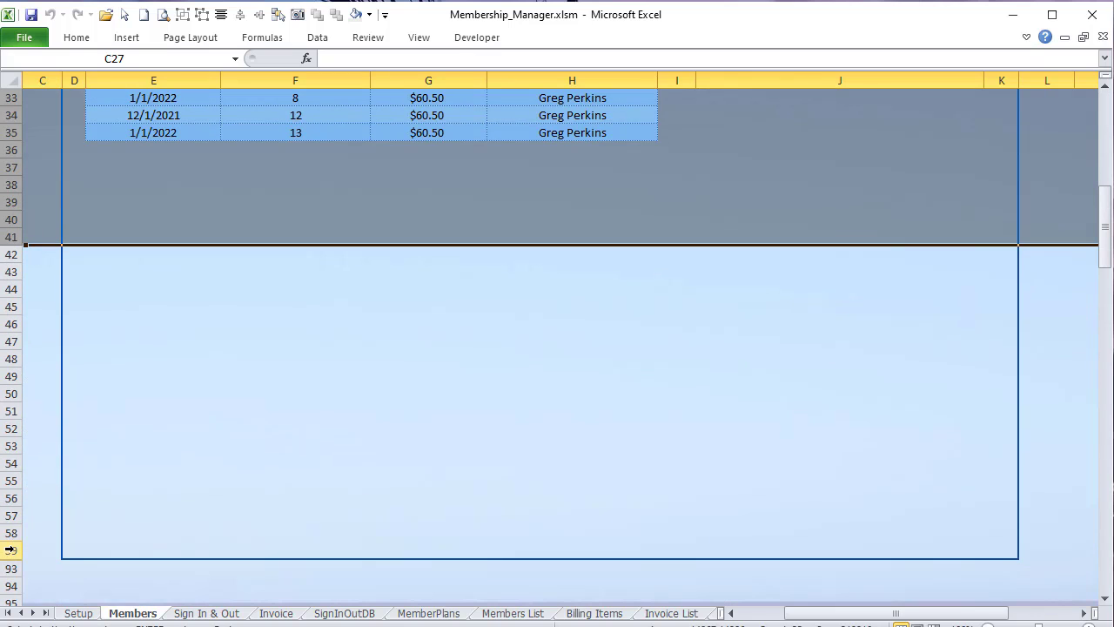
{"action": "scroll", "coordinate": [155, 436], "scroll_direction": "up", "scroll_amount": 4}
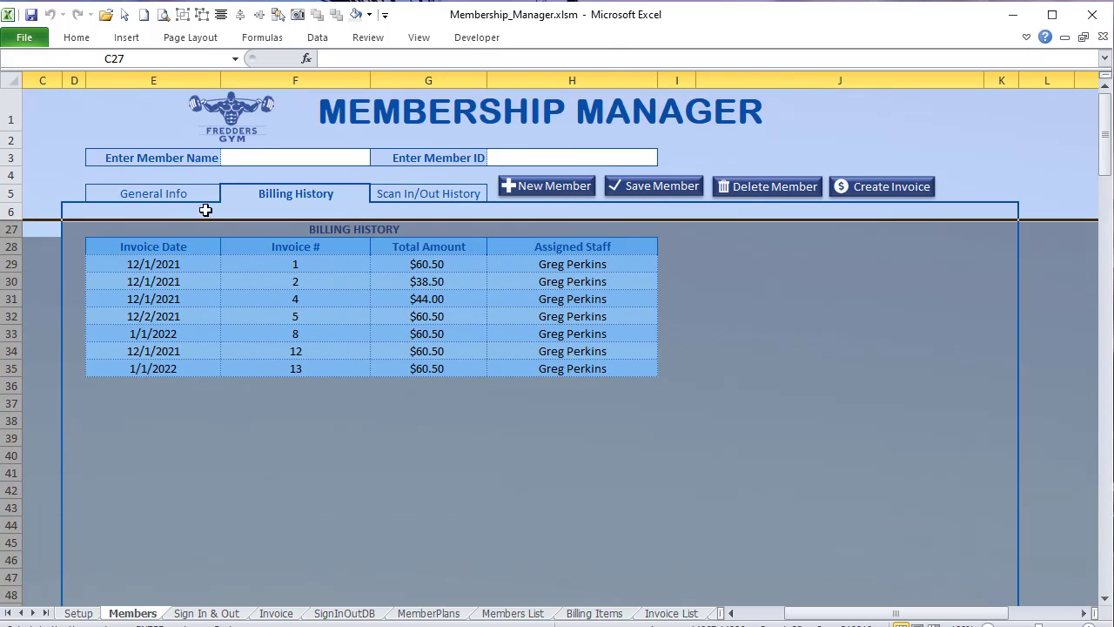
{"action": "left_click", "coordinate": [155, 120]}
Step: Show the Scan In/Out History and select rows 60 to 92 to inspect its range, then clear the selection
{"action": "left_click", "coordinate": [409, 193]}
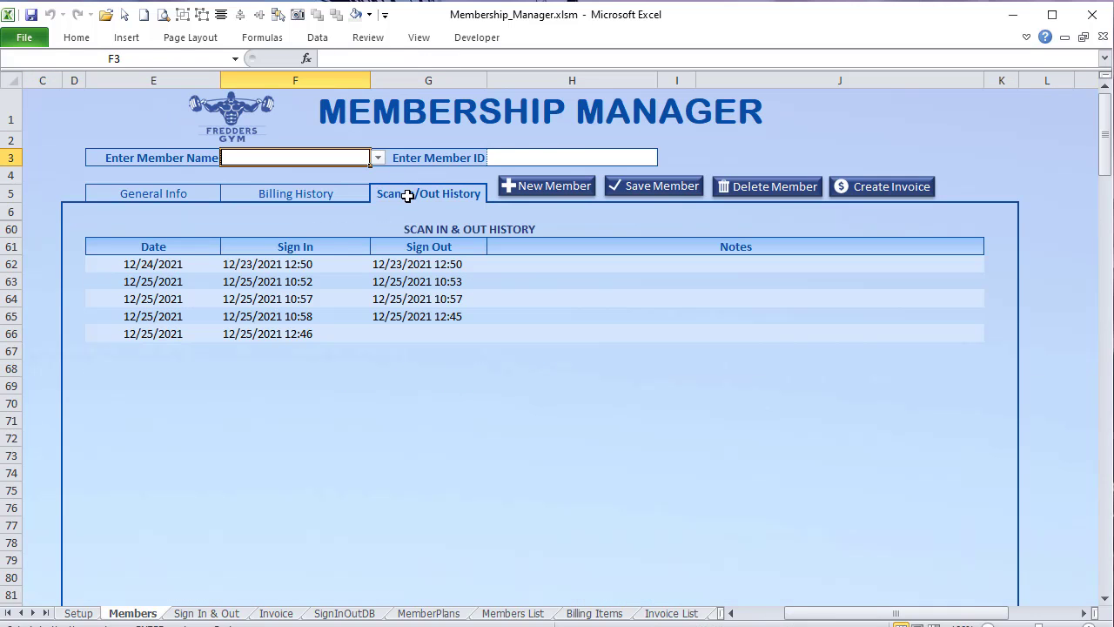
{"action": "scroll", "coordinate": [135, 279], "scroll_direction": "down", "scroll_amount": 1}
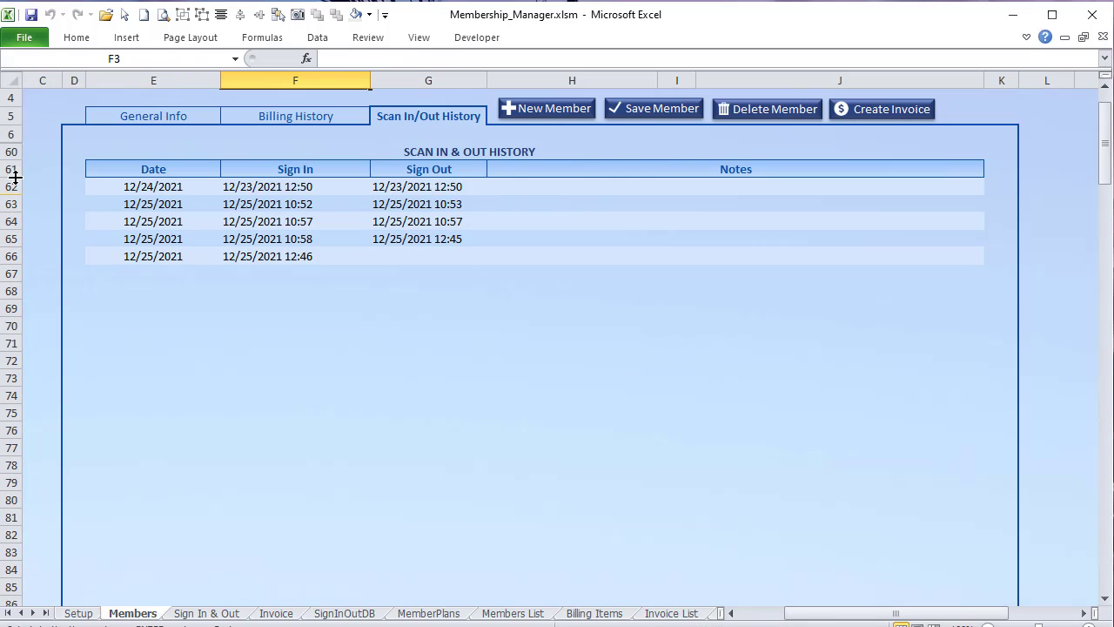
{"action": "left_click", "coordinate": [7, 152]}
{"action": "scroll", "coordinate": [125, 333], "scroll_direction": "down", "scroll_amount": 4}
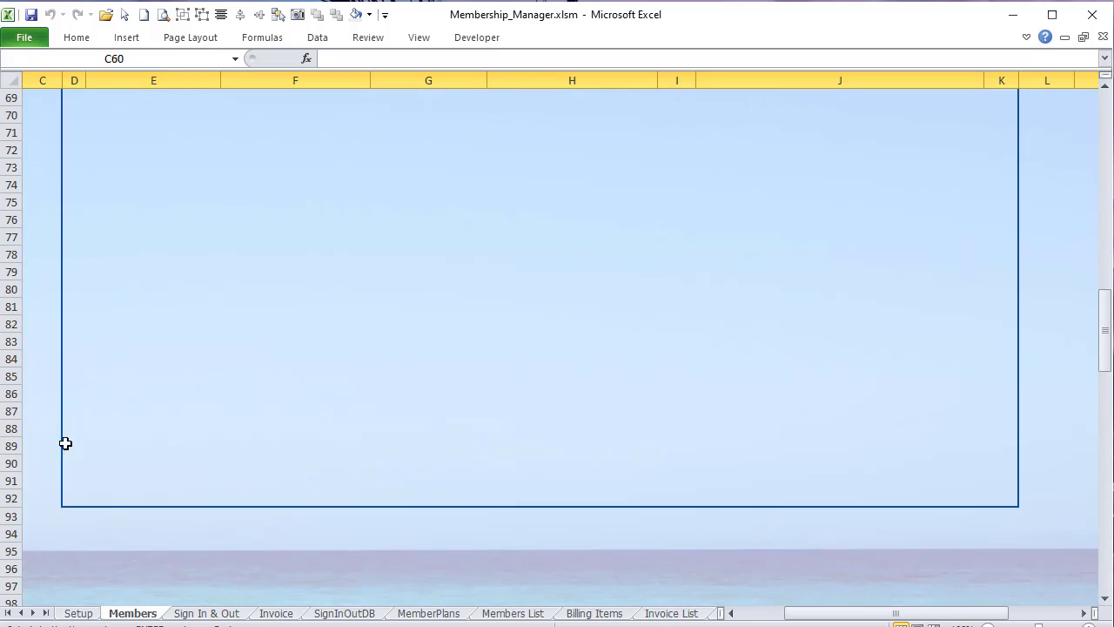
{"action": "left_click", "coordinate": [2, 501], "text": "shift"}
{"action": "scroll", "coordinate": [183, 453], "scroll_direction": "up", "scroll_amount": 3}
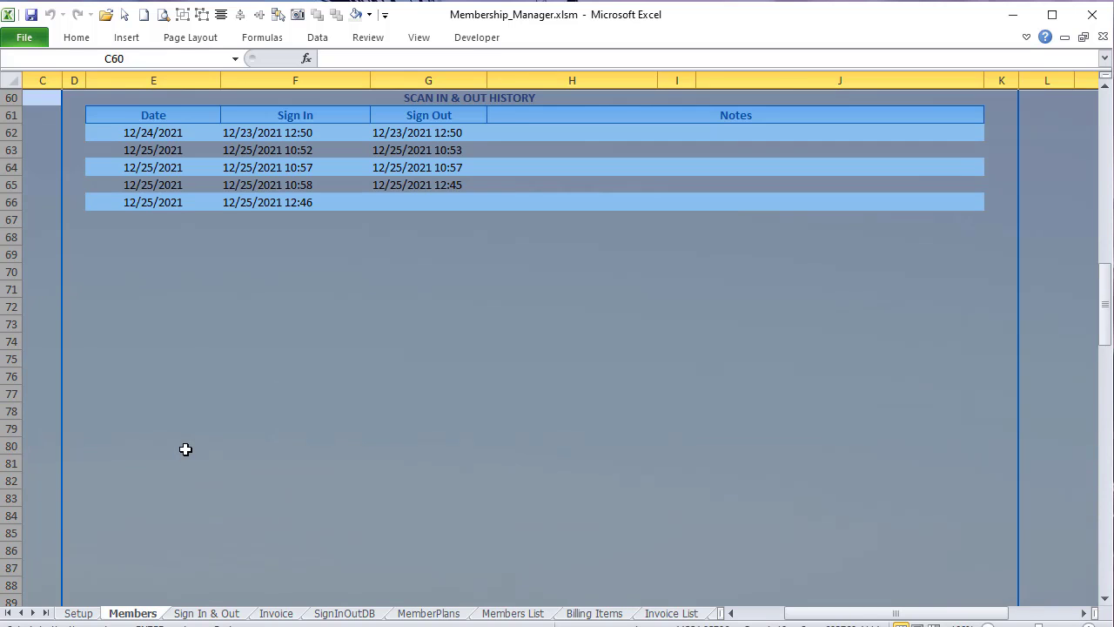
{"action": "left_click", "coordinate": [73, 176]}
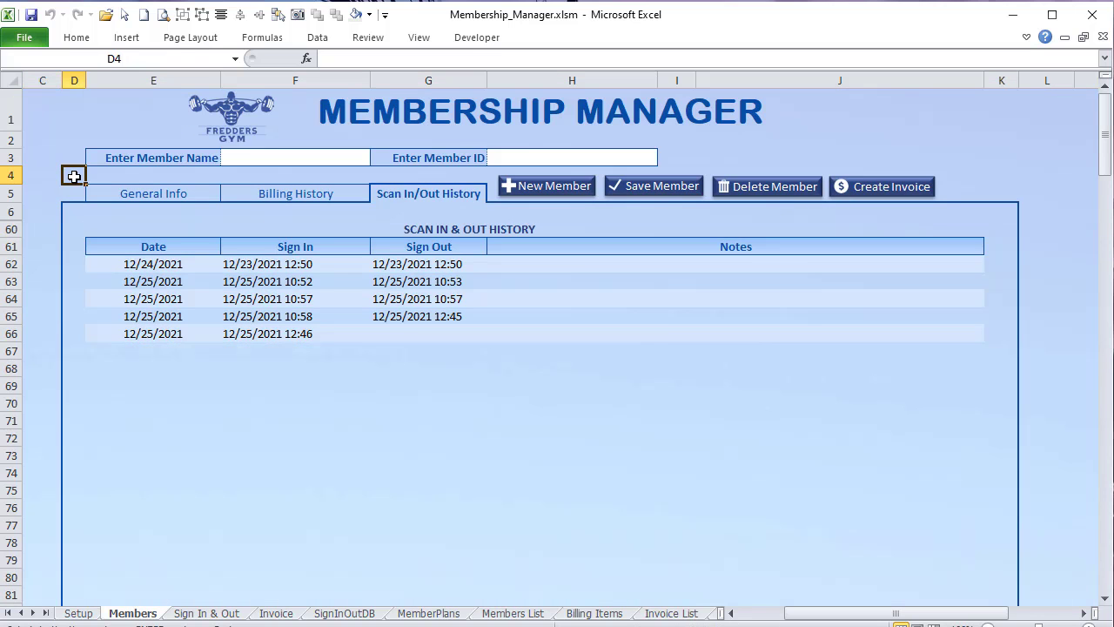
Step: Return to General Info and check the name assigned to the group holding the ID card and its picture buttons
{"action": "left_click", "coordinate": [153, 198]}
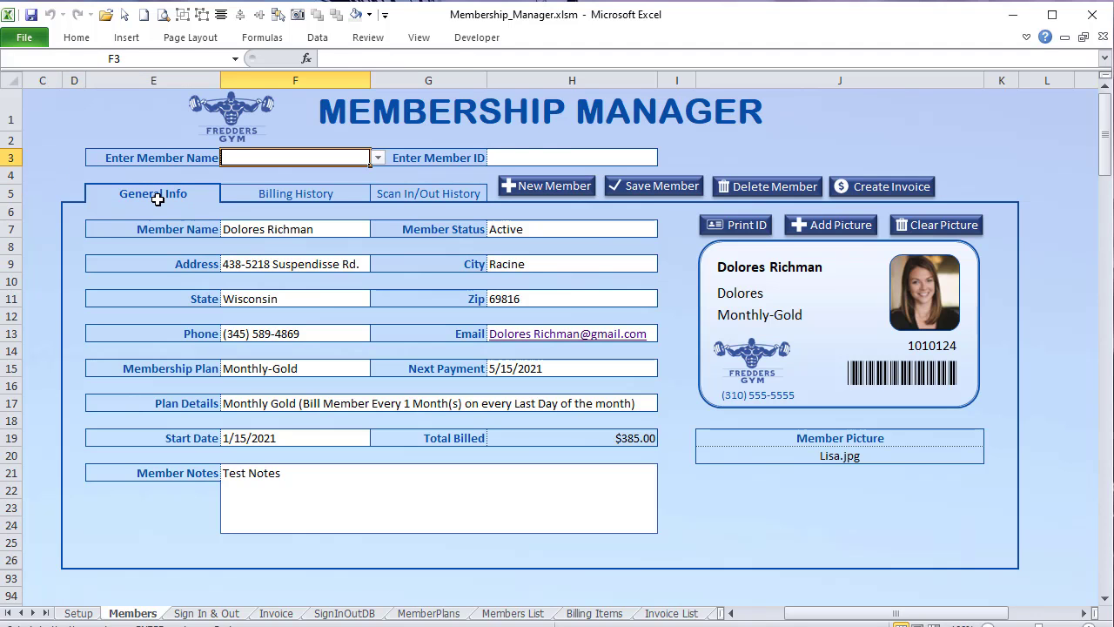
{"action": "left_click", "coordinate": [707, 274]}
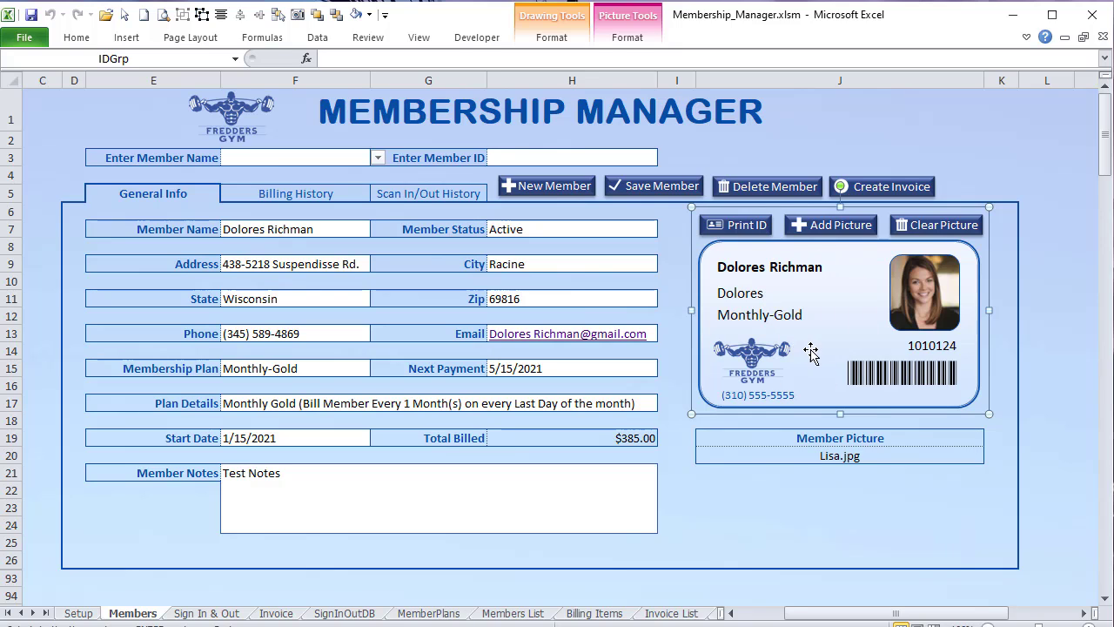
{"action": "left_click", "coordinate": [137, 59]}
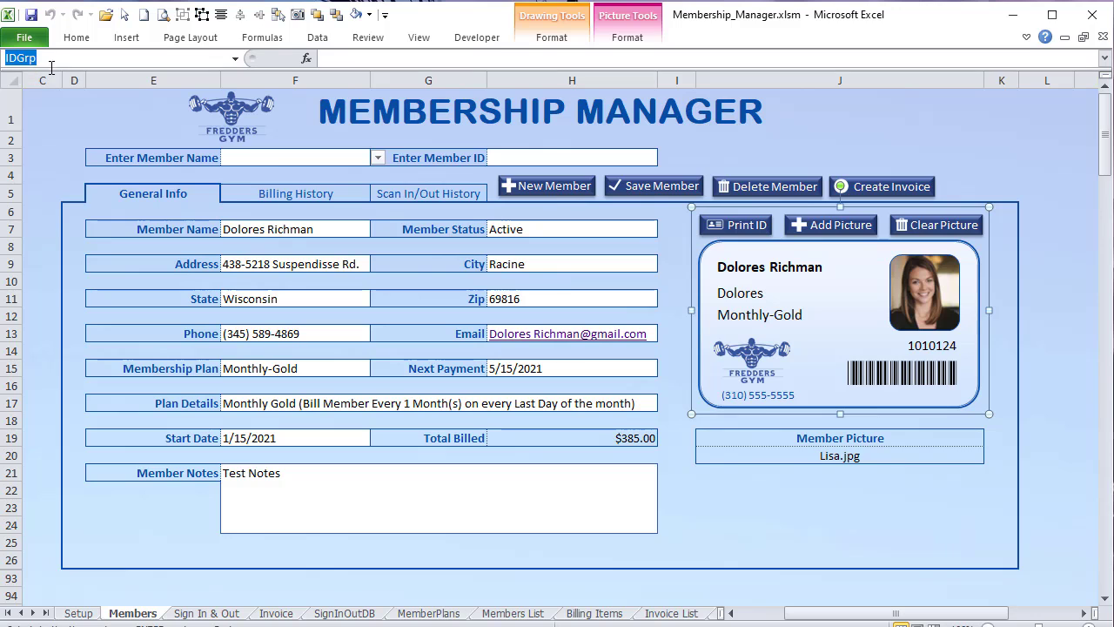
{"action": "left_click", "coordinate": [89, 96]}
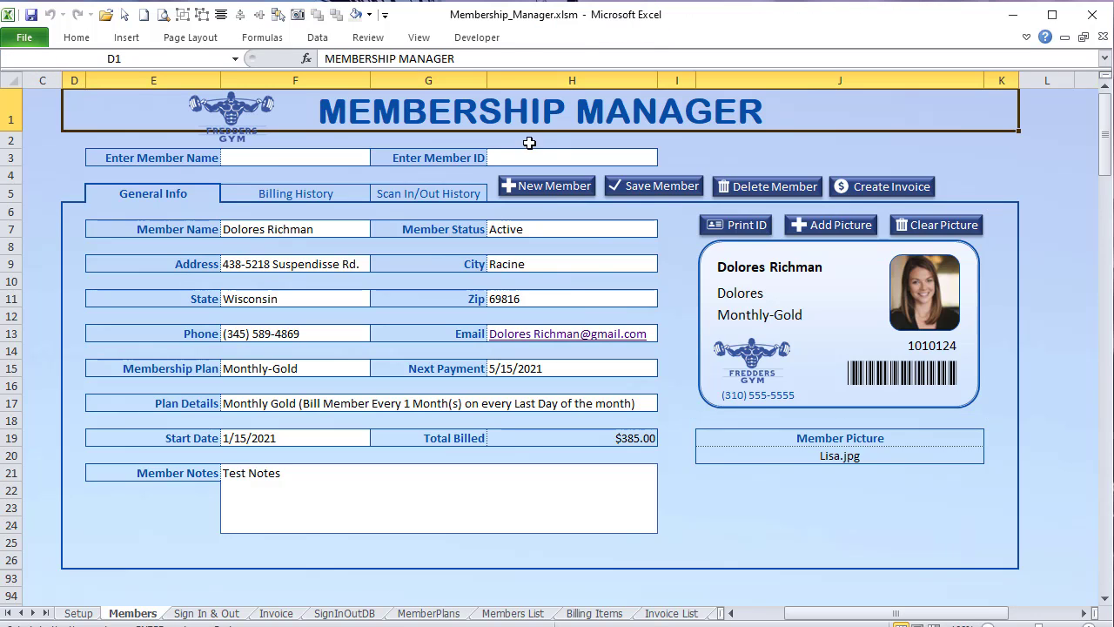
{"action": "left_click", "coordinate": [758, 228], "text": "ctrl"}
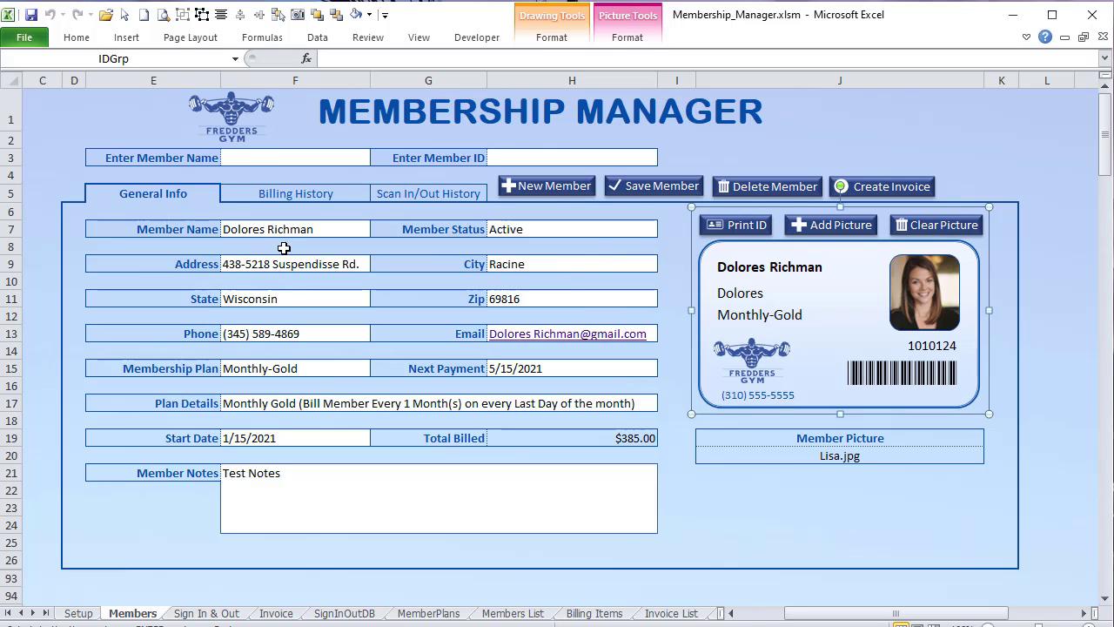
Step: Compare how the ID card group displays across Billing History, Scan In/Out History and General Info, ending on General Info
{"action": "left_click", "coordinate": [236, 193]}
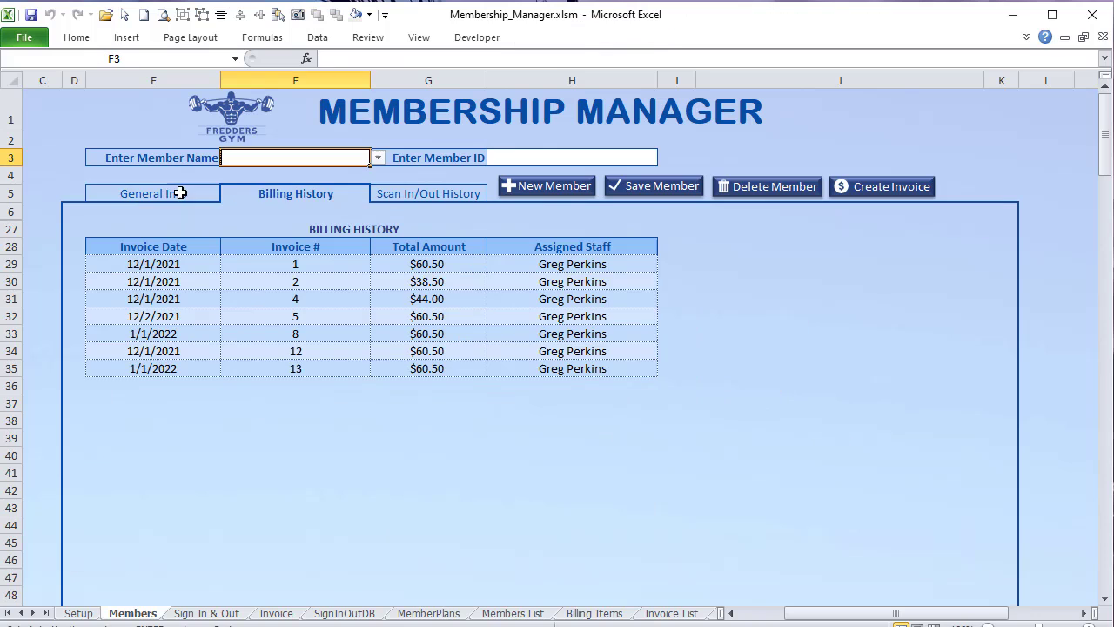
{"action": "left_click", "coordinate": [392, 193]}
{"action": "left_click", "coordinate": [169, 190]}
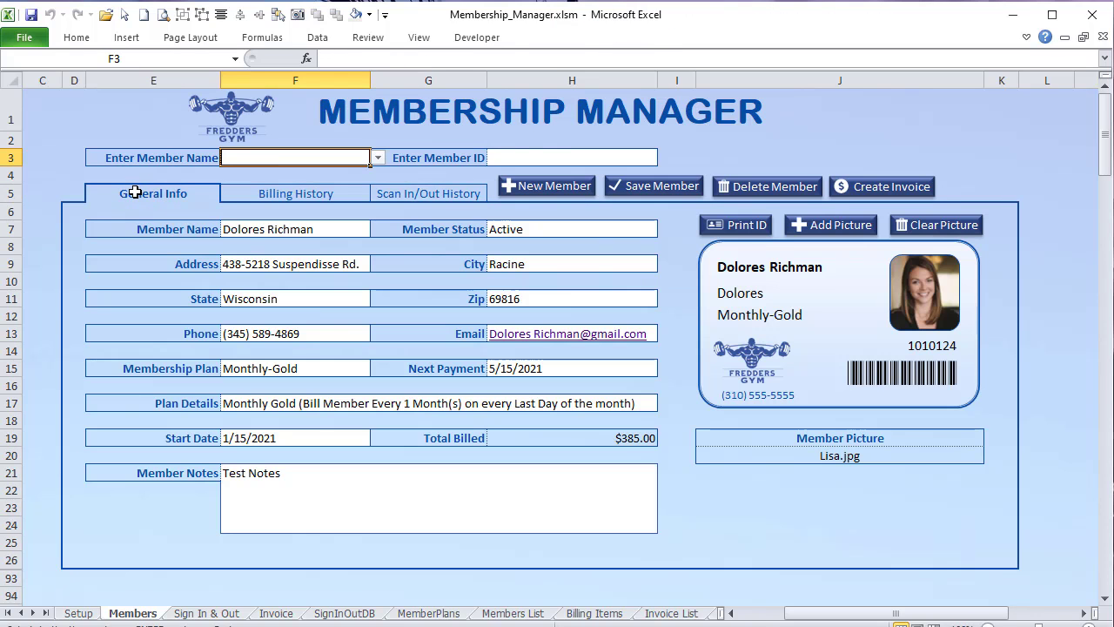
{"action": "left_click", "coordinate": [296, 192]}
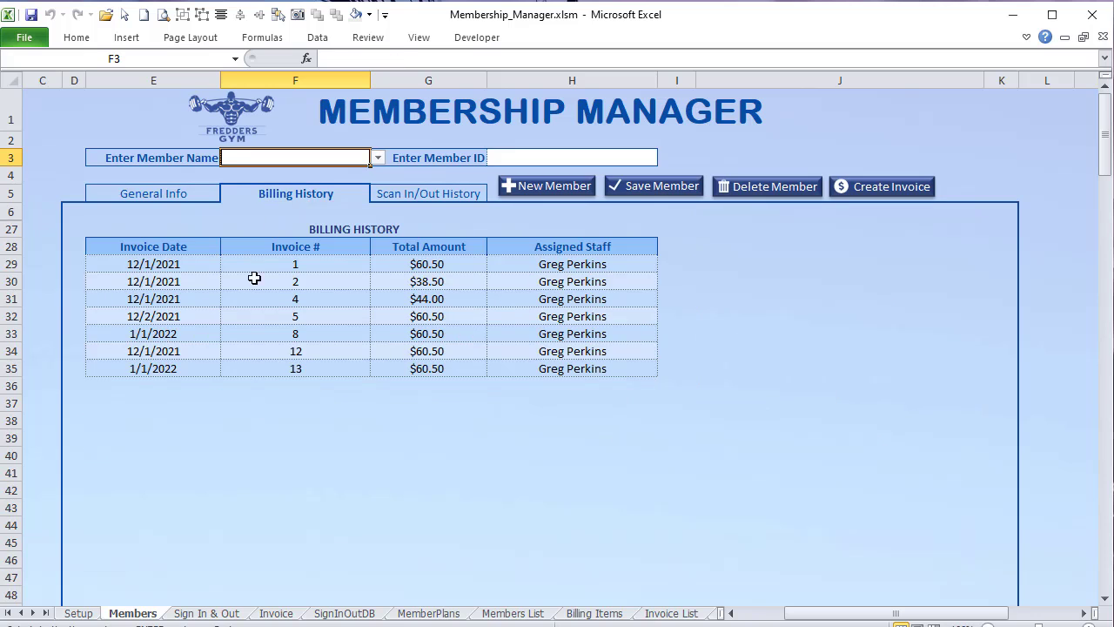
{"action": "left_click", "coordinate": [188, 187]}
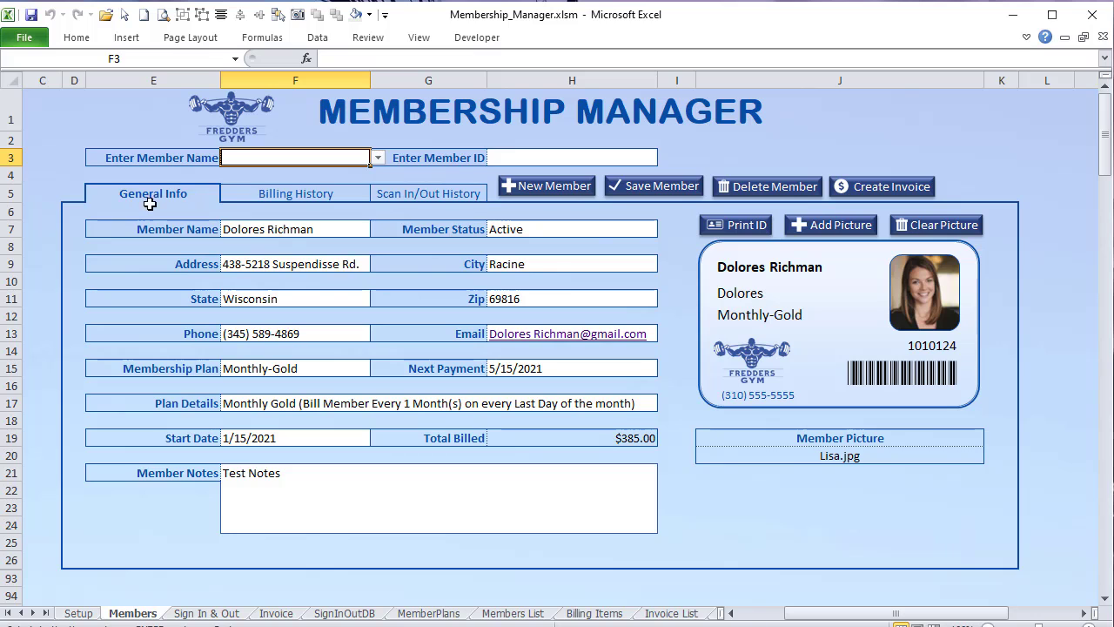
{"action": "left_click", "coordinate": [260, 195]}
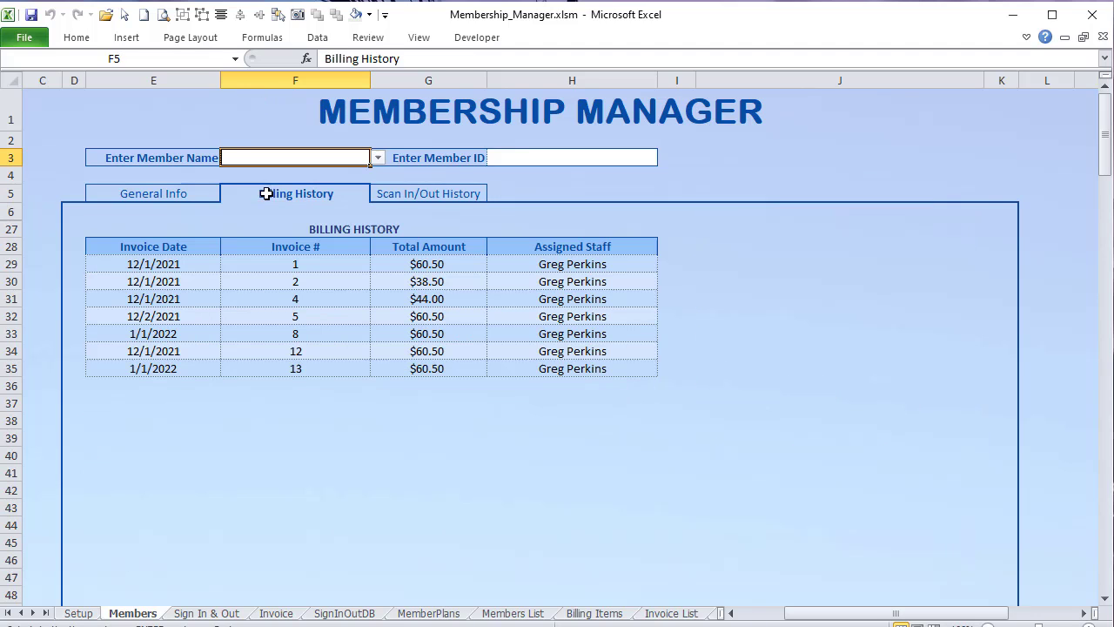
{"action": "left_click", "coordinate": [408, 198]}
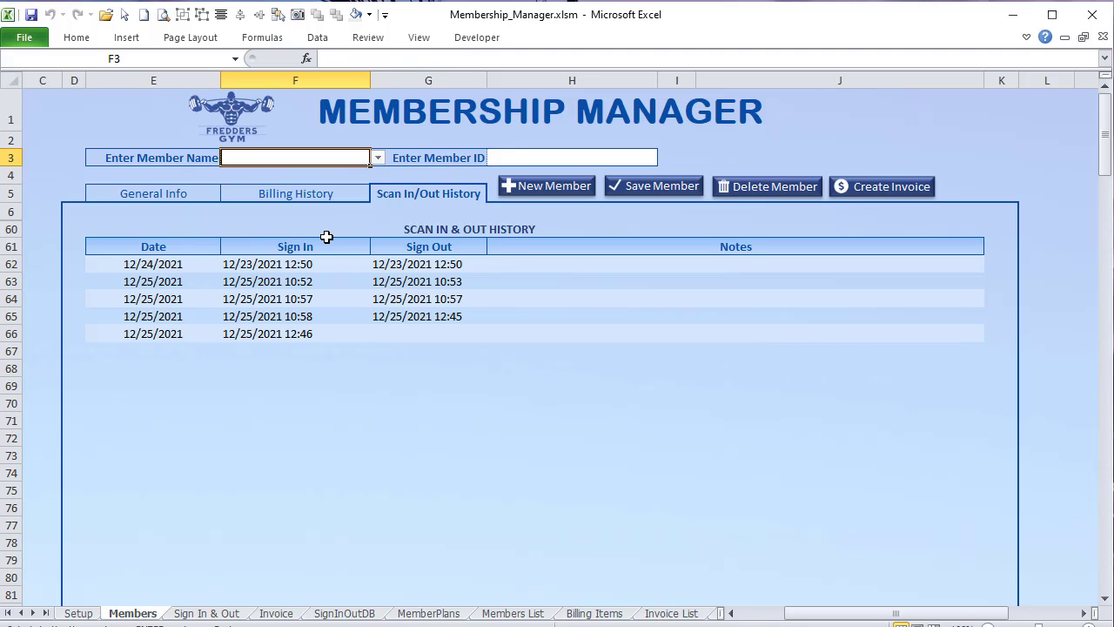
{"action": "left_click", "coordinate": [312, 193]}
{"action": "left_click", "coordinate": [200, 190]}
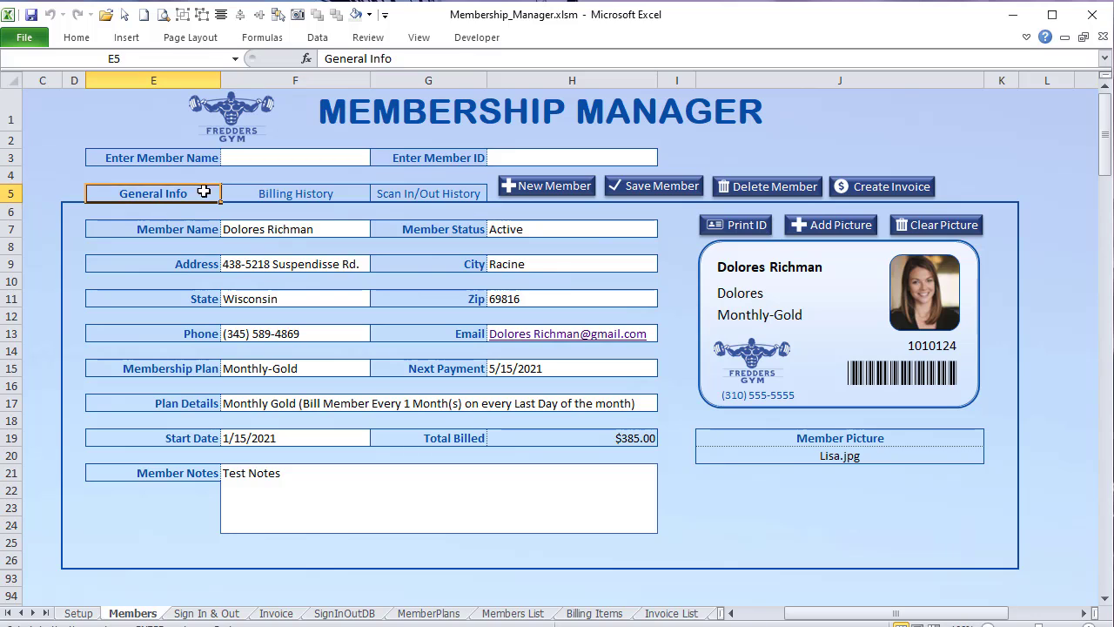
Step: Review the conditional formatting rules applied to the section header cells E5:G5, then close the rules list
{"action": "left_click_drag", "start_coordinate": [204, 192], "coordinate": [448, 196]}
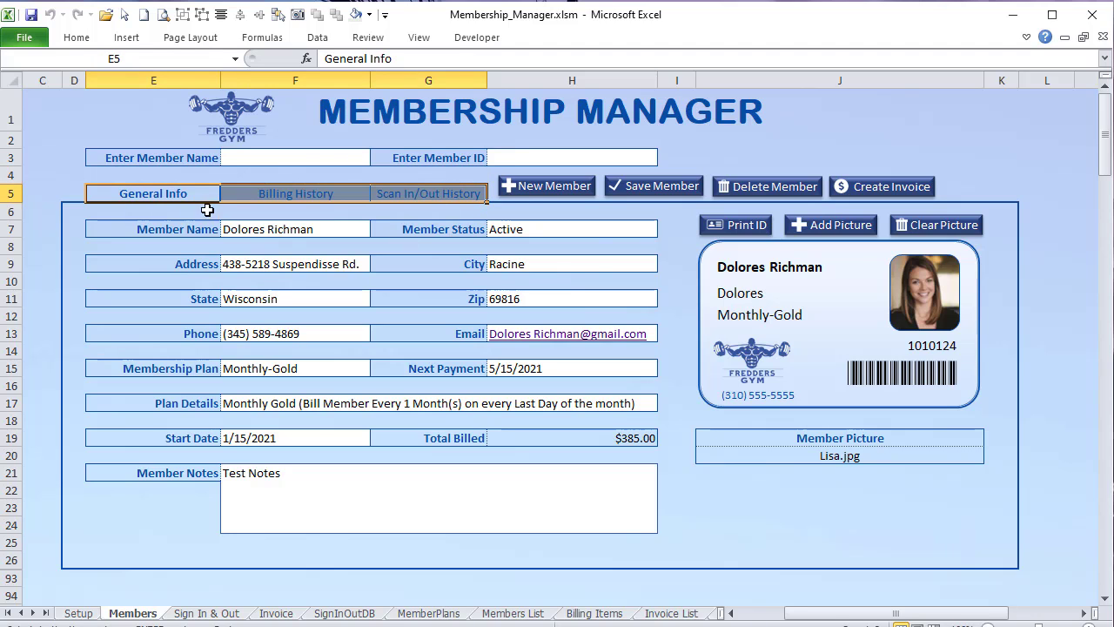
{"action": "left_click", "coordinate": [76, 38]}
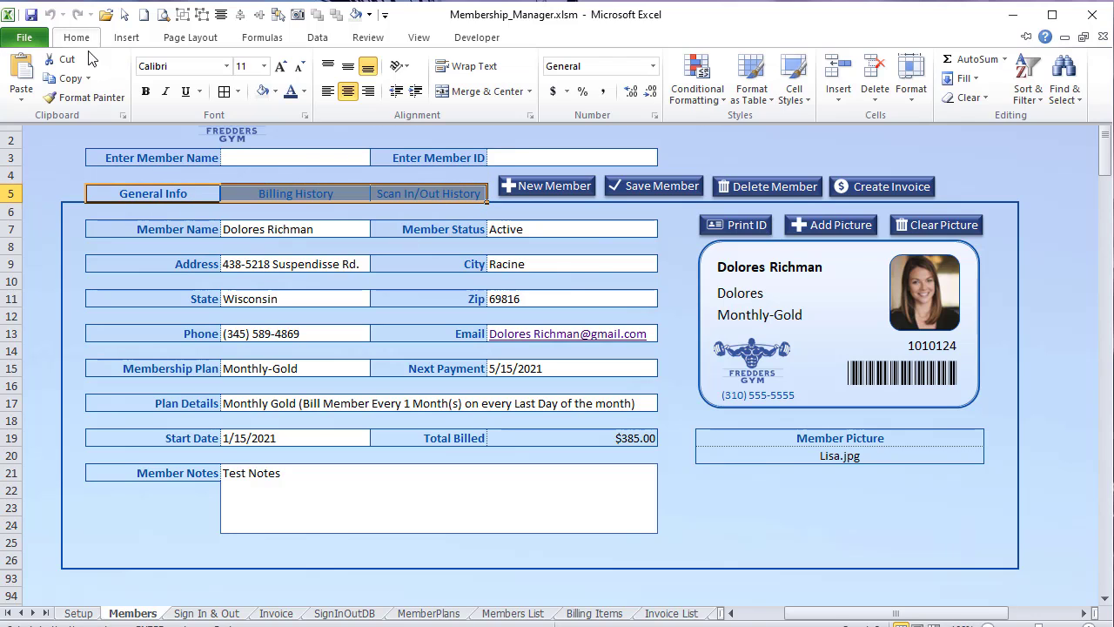
{"action": "left_click", "coordinate": [696, 87]}
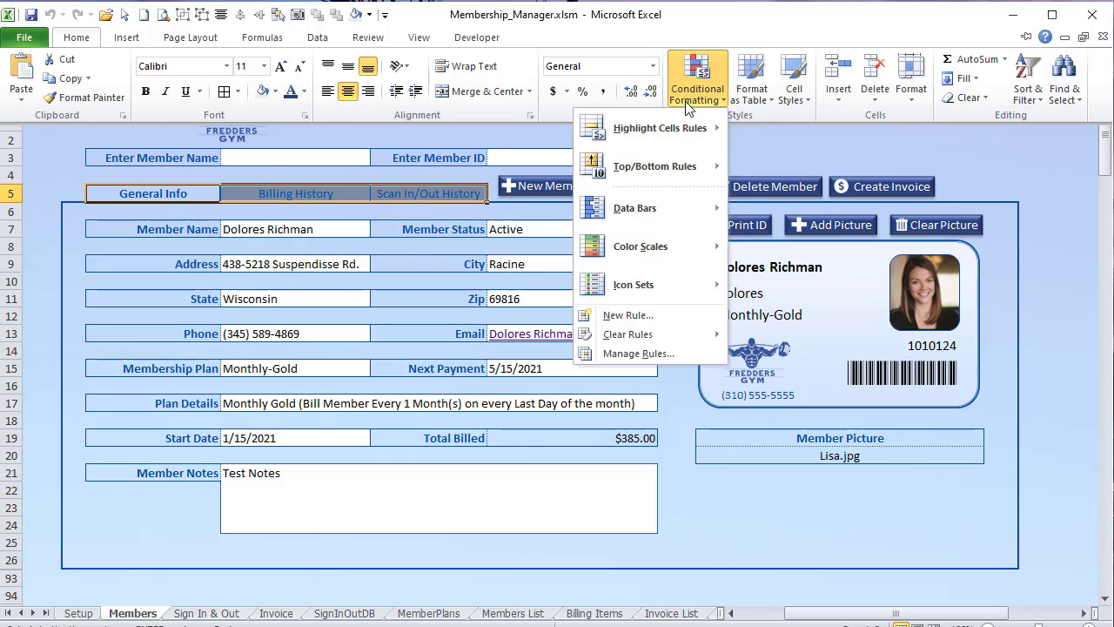
{"action": "left_click", "coordinate": [654, 354]}
{"action": "left_click_drag", "start_coordinate": [984, 213], "coordinate": [336, 203]}
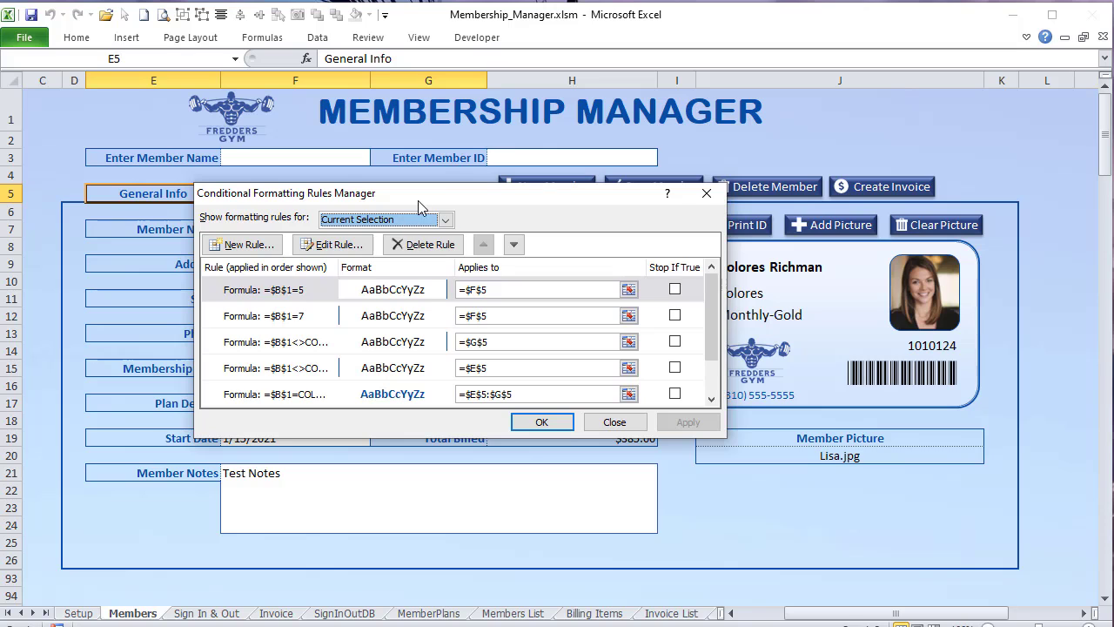
{"action": "left_click_drag", "start_coordinate": [418, 195], "coordinate": [582, 143]}
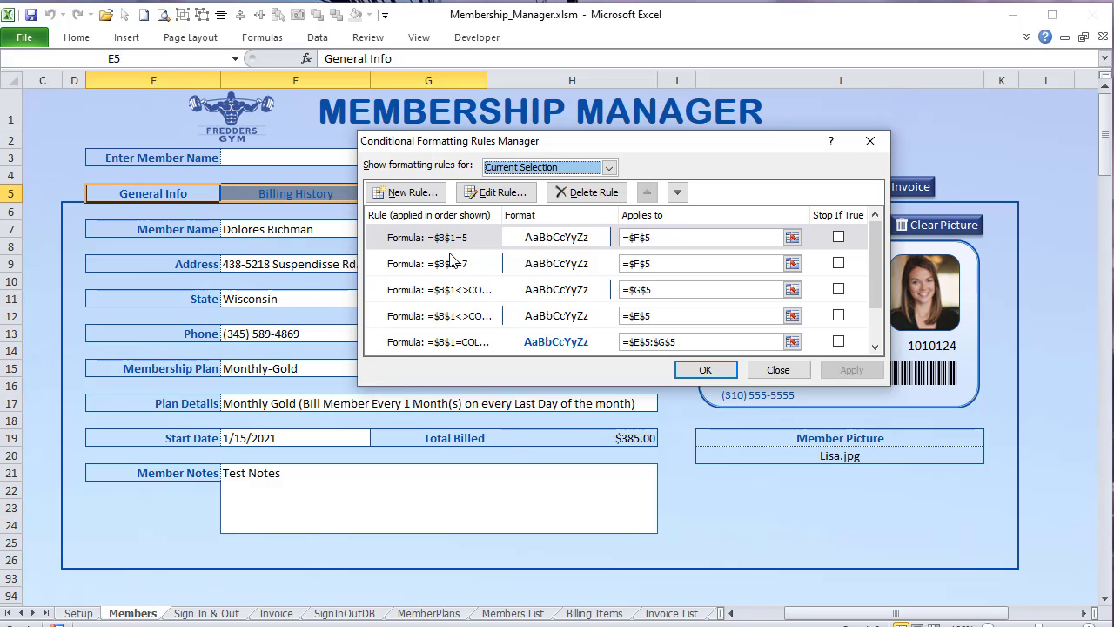
{"action": "left_click", "coordinate": [778, 370]}
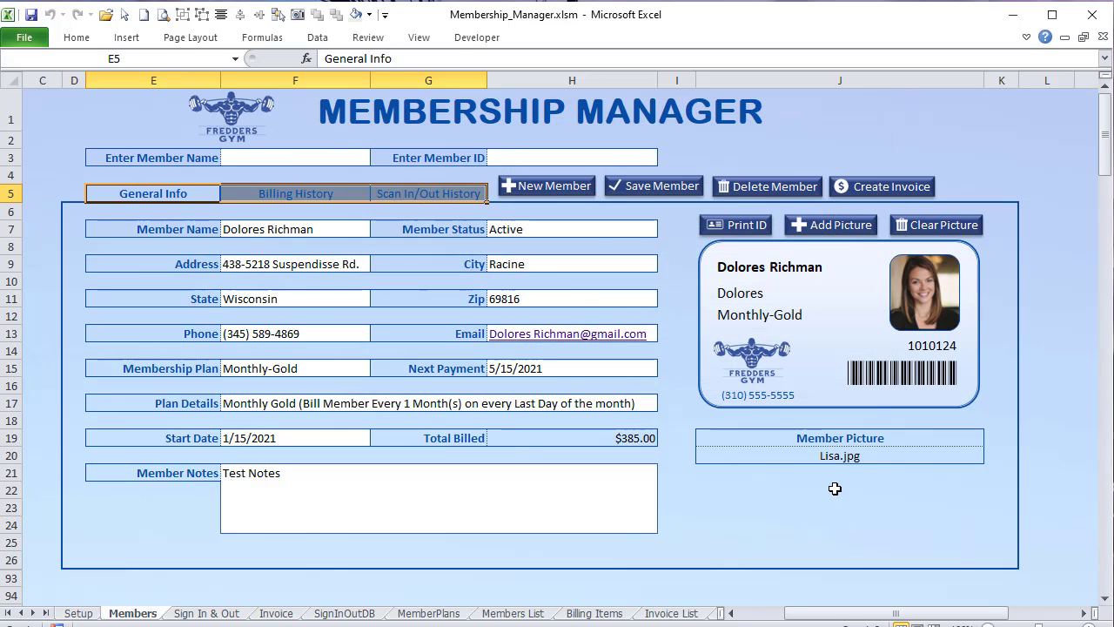
Step: Compare the Sel. Tab Col value in B1 while showing General Info, Billing History and Scan In/Out History
{"action": "left_click_drag", "start_coordinate": [890, 618], "coordinate": [849, 617]}
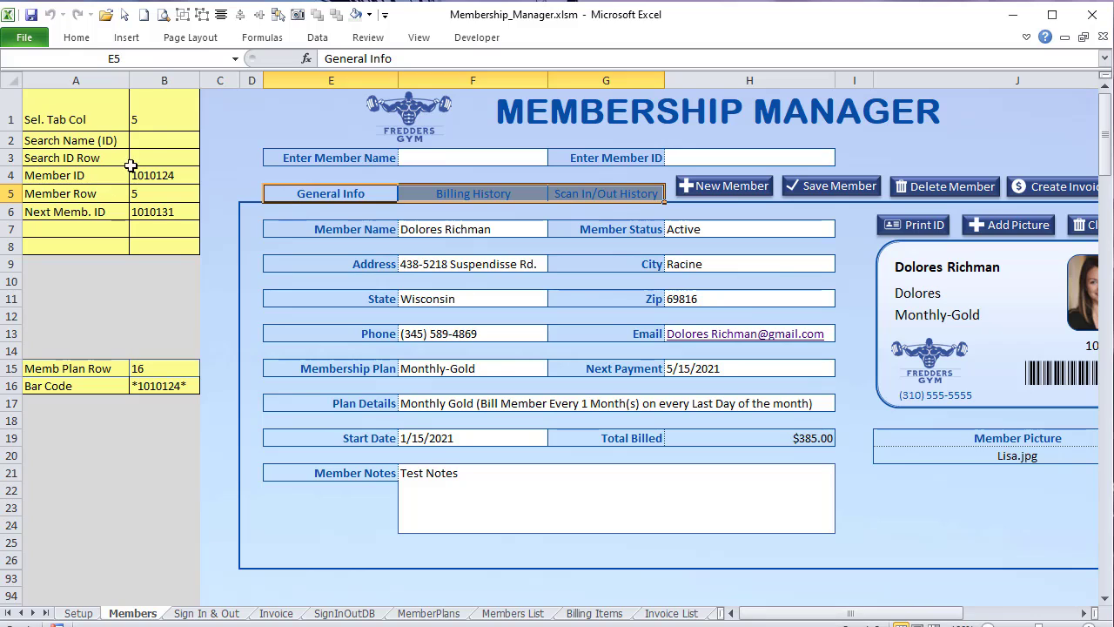
{"action": "left_click", "coordinate": [149, 120]}
{"action": "left_click", "coordinate": [219, 156]}
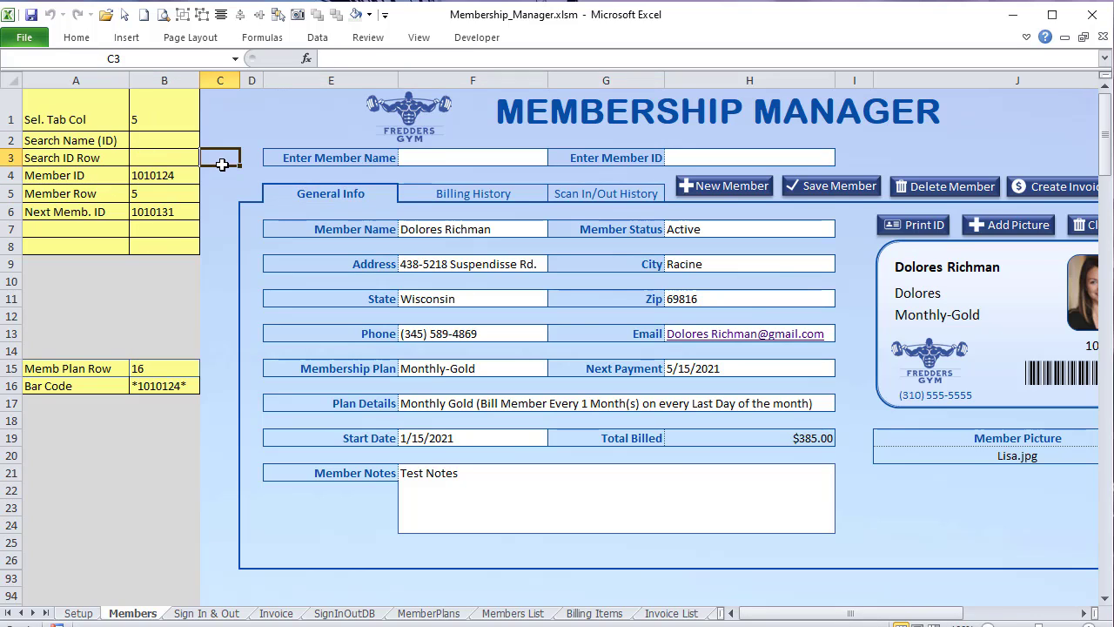
{"action": "left_click", "coordinate": [268, 192]}
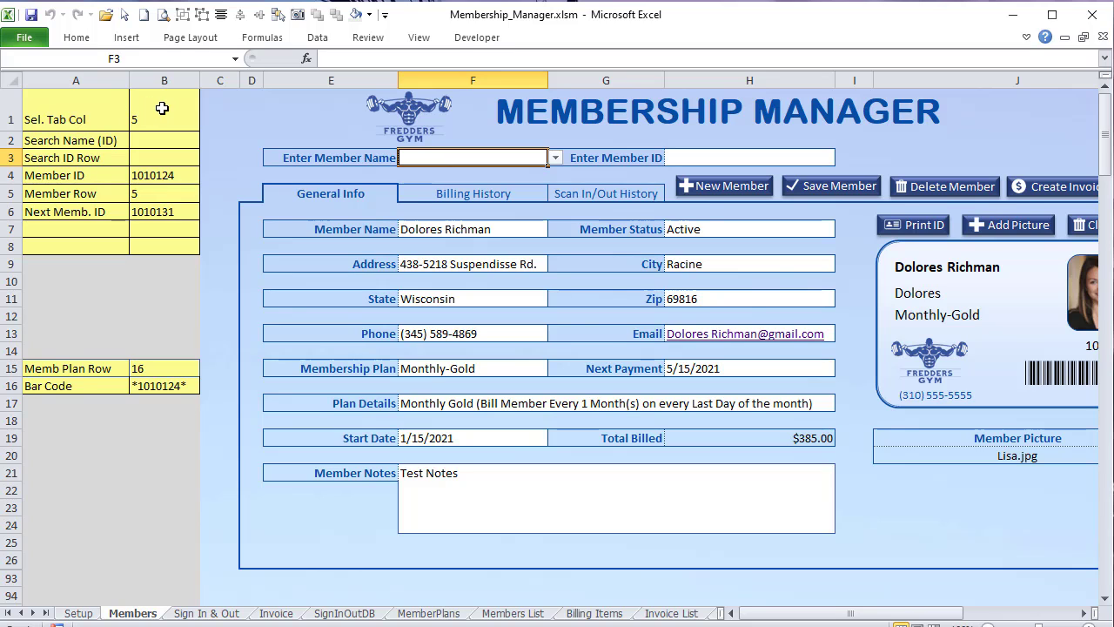
{"action": "left_click", "coordinate": [418, 193]}
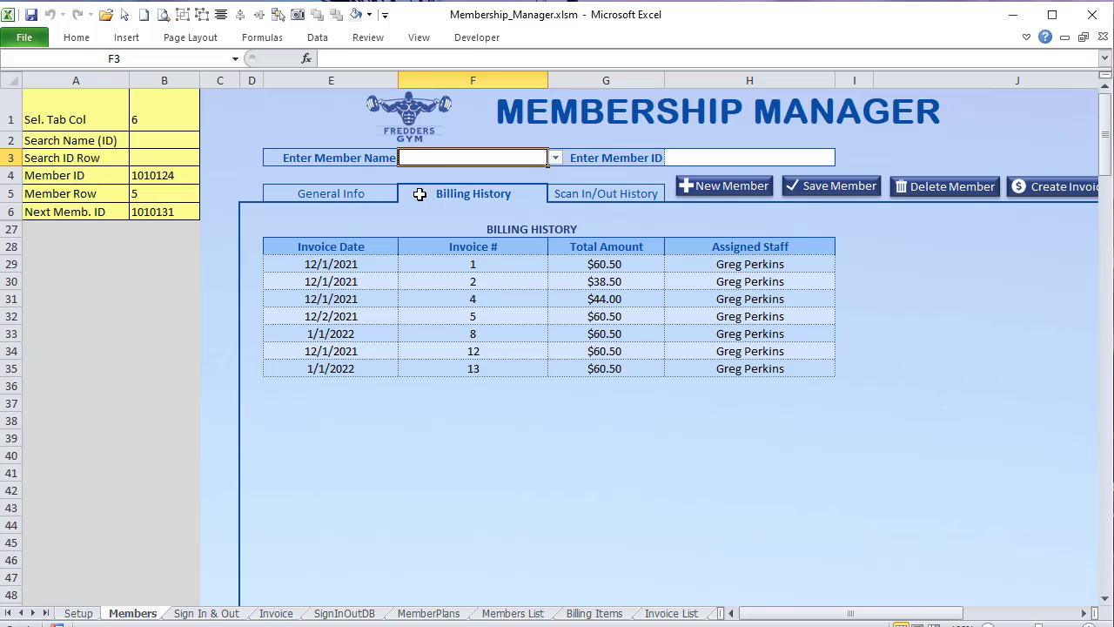
{"action": "left_click", "coordinate": [605, 192]}
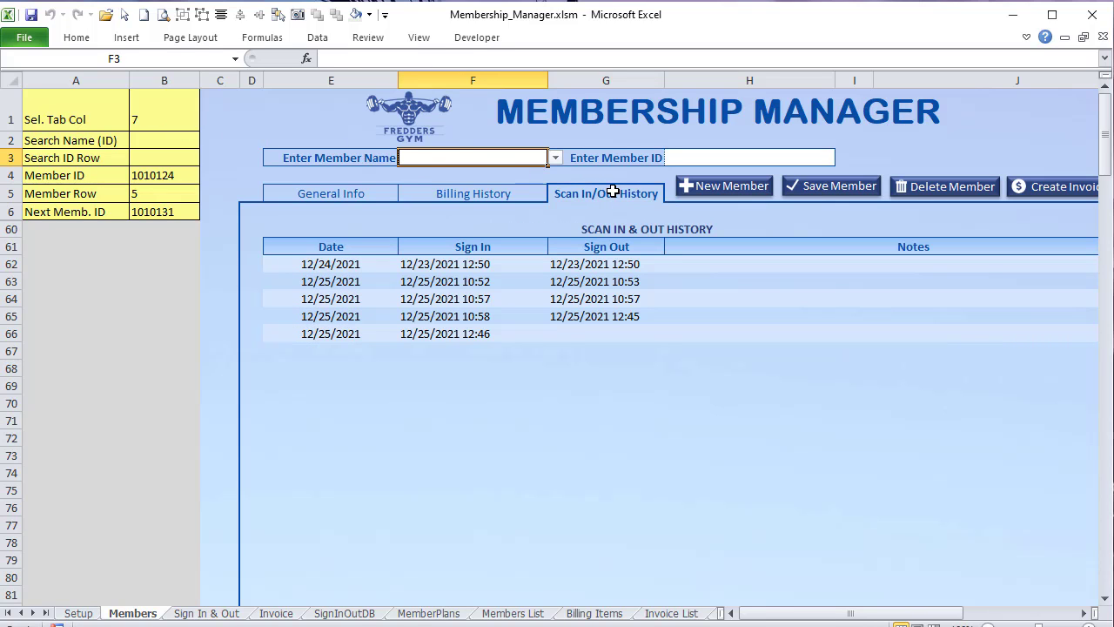
{"action": "left_click", "coordinate": [154, 129]}
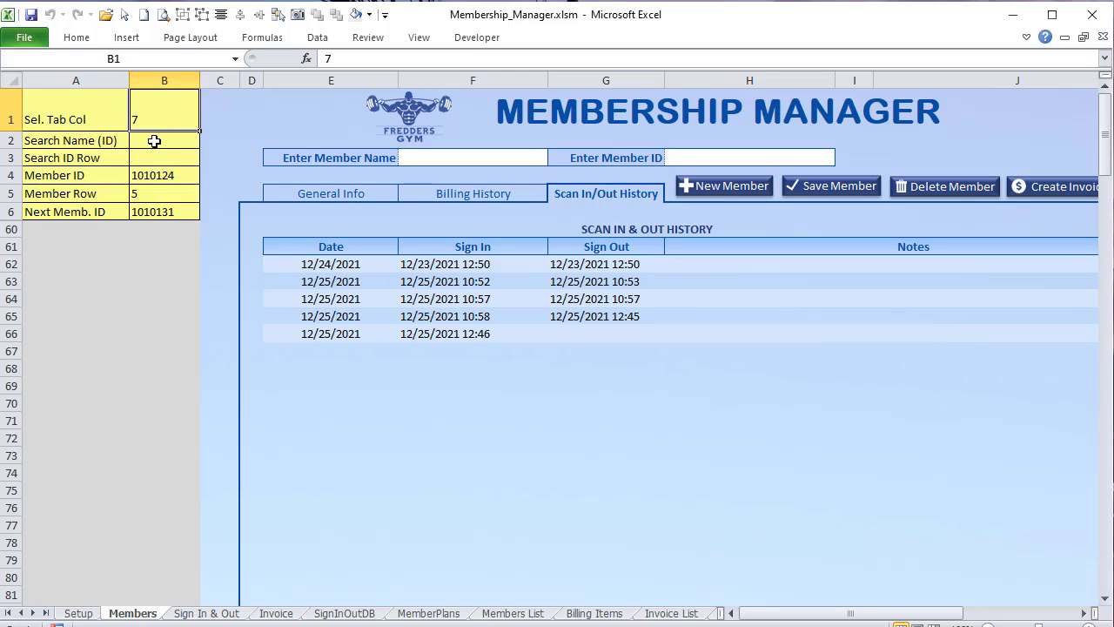
Step: Recheck B1 while switching through General Info and Billing History, ending on Scan In/Out History
{"action": "left_click", "coordinate": [286, 191]}
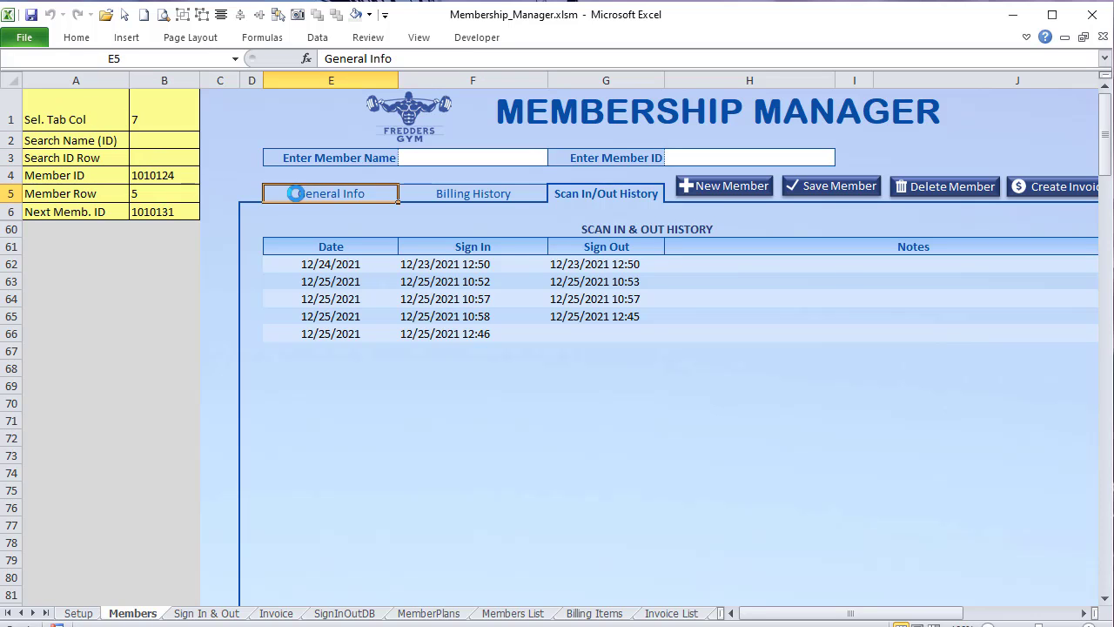
{"action": "left_click", "coordinate": [434, 196]}
{"action": "left_click", "coordinate": [172, 124]}
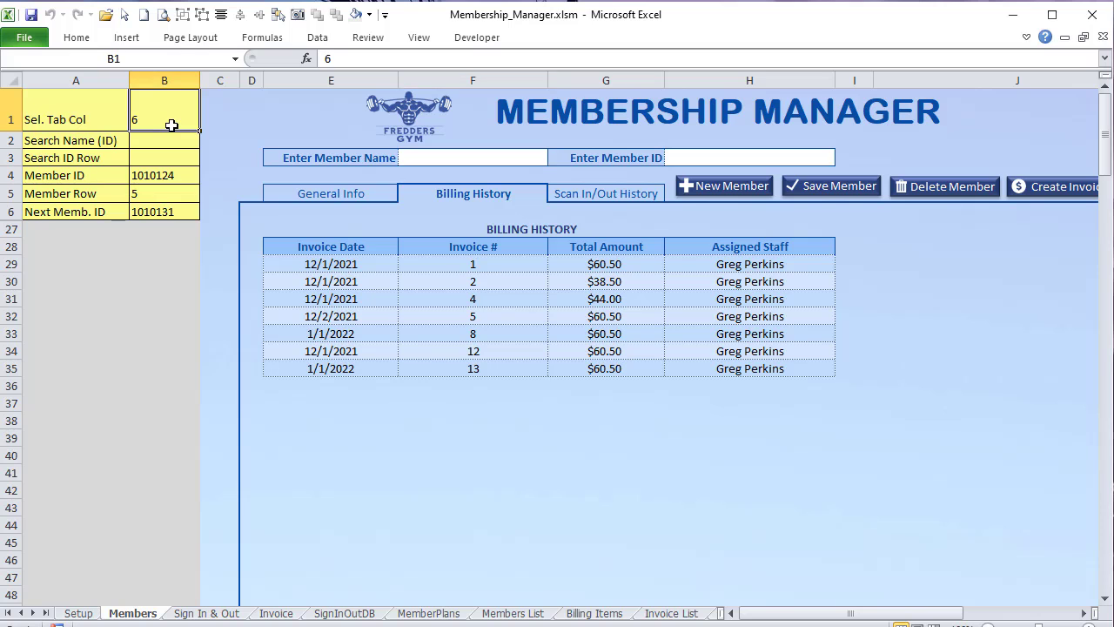
{"action": "left_click", "coordinate": [312, 191]}
{"action": "left_click", "coordinate": [592, 195]}
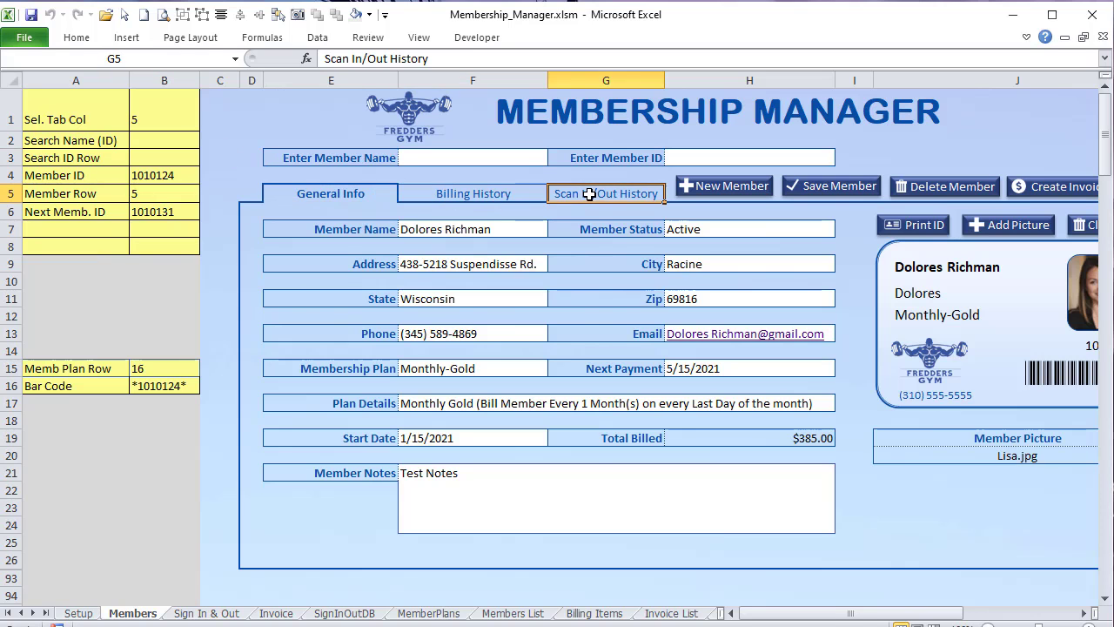
{"action": "left_click_drag", "start_coordinate": [601, 195], "coordinate": [322, 185]}
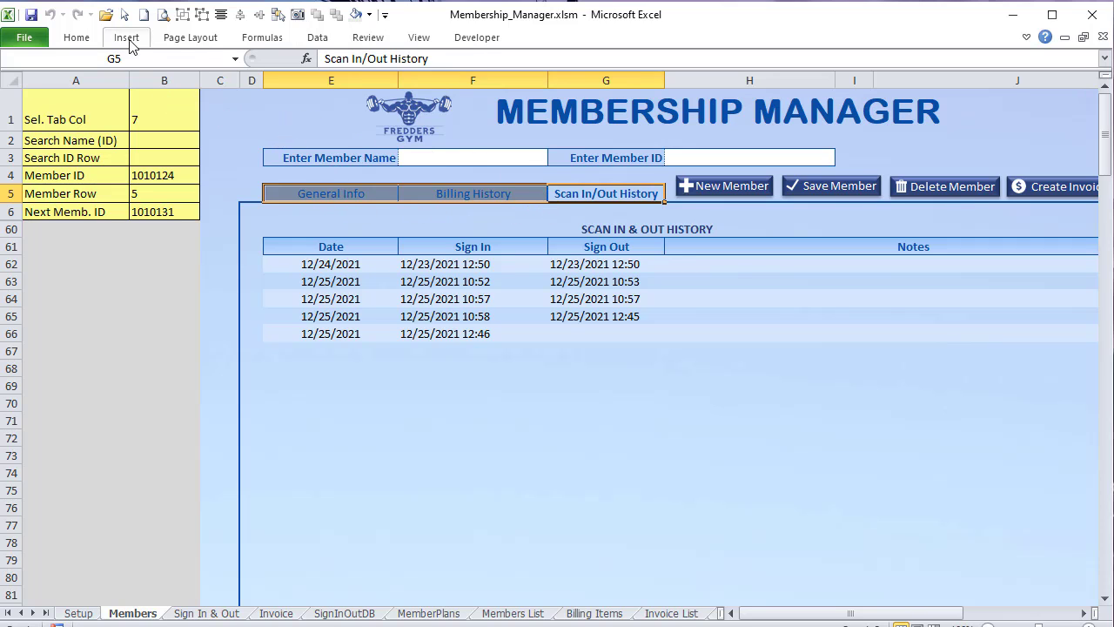
{"action": "left_click", "coordinate": [77, 37]}
{"action": "left_click", "coordinate": [698, 87]}
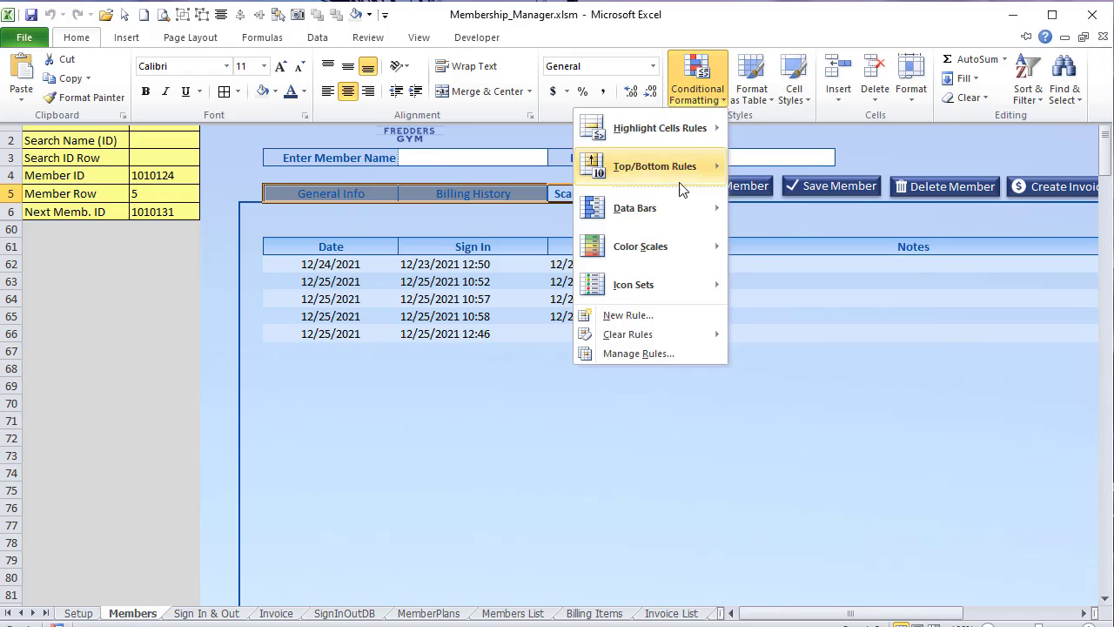
{"action": "left_click", "coordinate": [260, 152]}
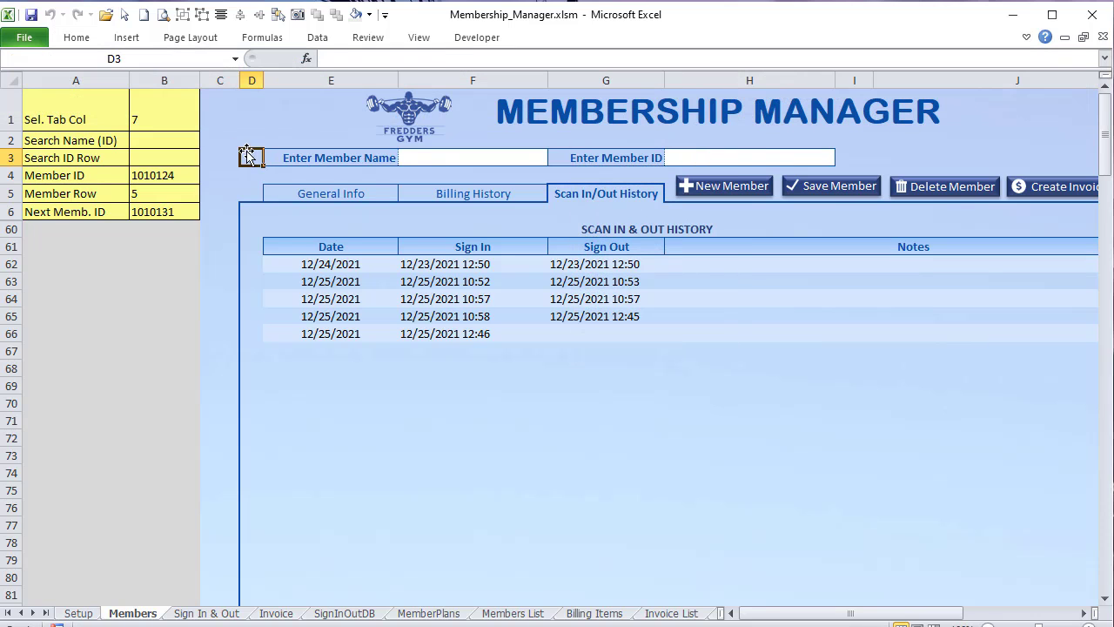
Step: Inspect the default cell border settings of the section headers E5:G5, cancel without changes and clear the selection
{"action": "left_click", "coordinate": [391, 195]}
{"action": "left_click_drag", "start_coordinate": [391, 195], "coordinate": [554, 190]}
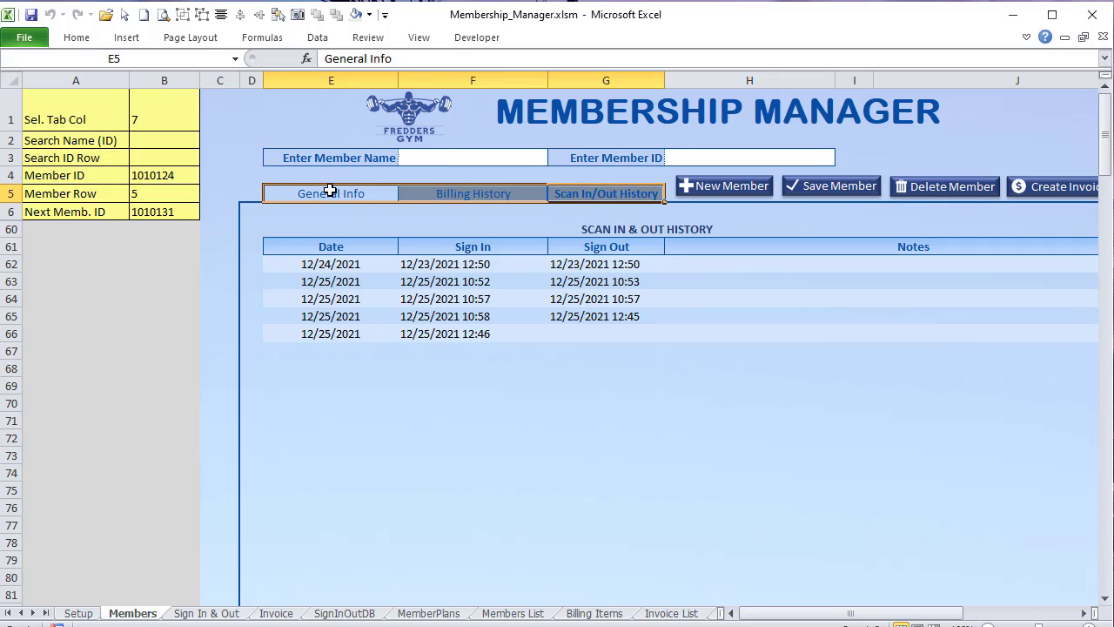
{"action": "left_click", "coordinate": [77, 38]}
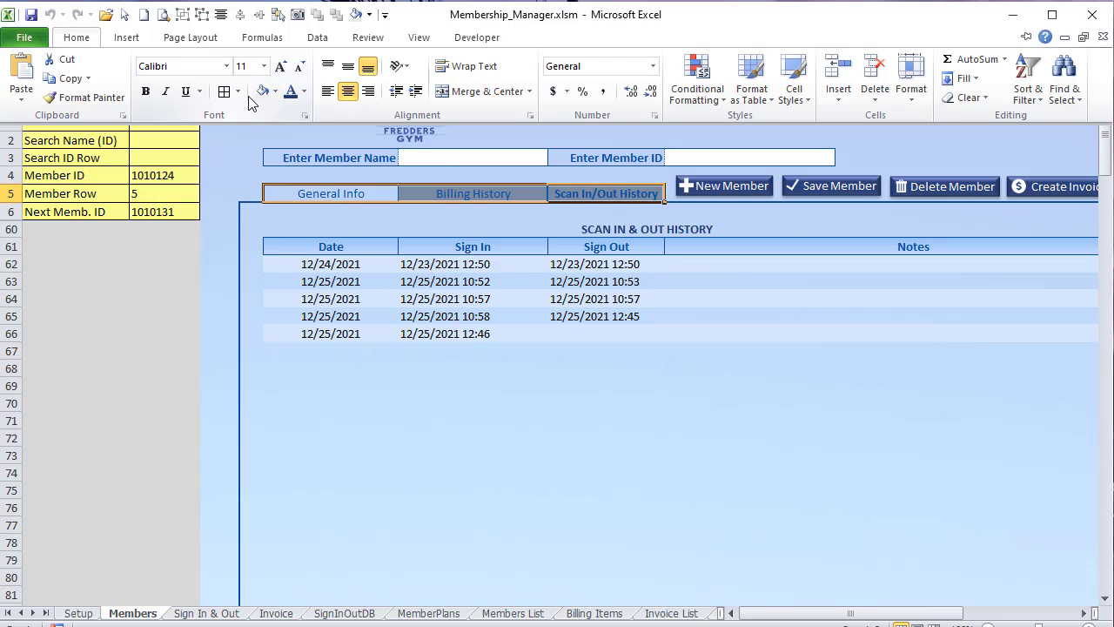
{"action": "right_click", "coordinate": [384, 193]}
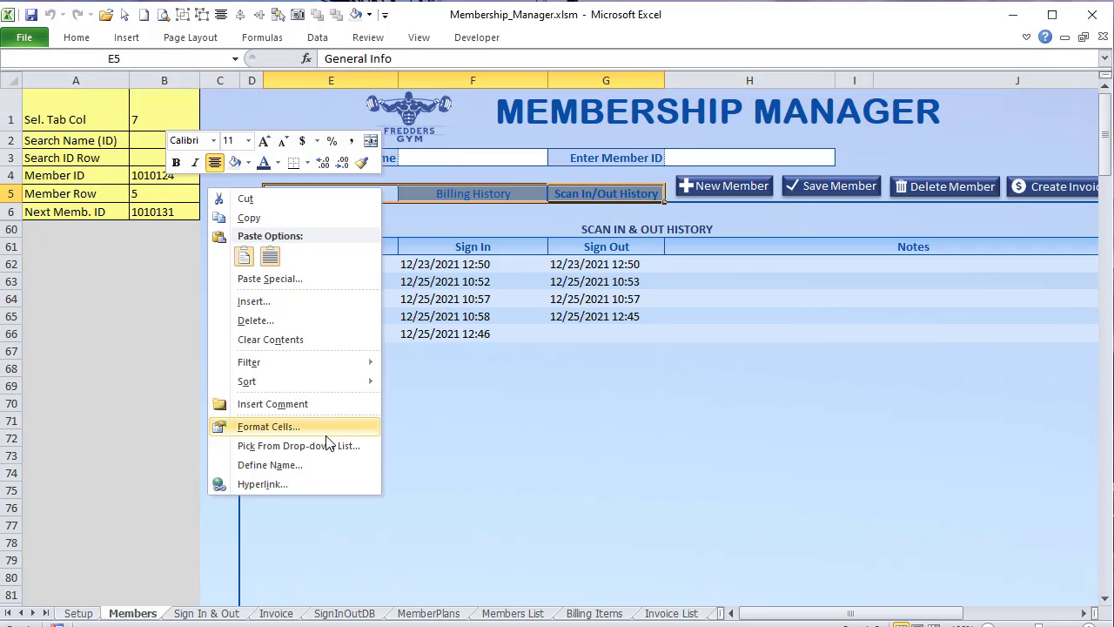
{"action": "left_click", "coordinate": [322, 429]}
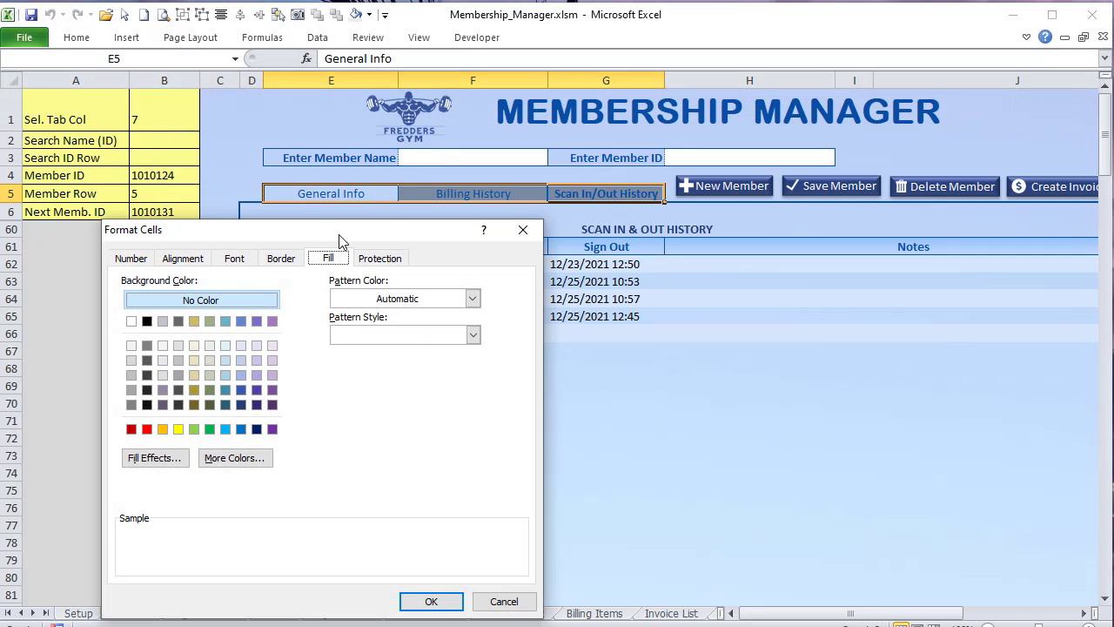
{"action": "left_click_drag", "start_coordinate": [339, 232], "coordinate": [455, 197]}
{"action": "left_click", "coordinate": [397, 222]}
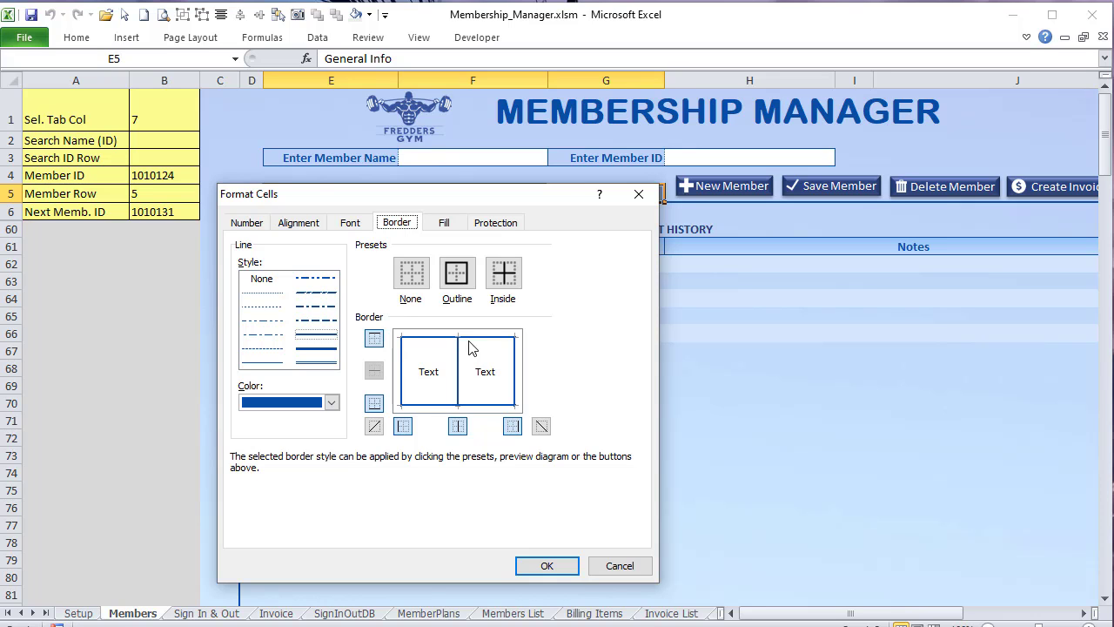
{"action": "left_click", "coordinate": [620, 566]}
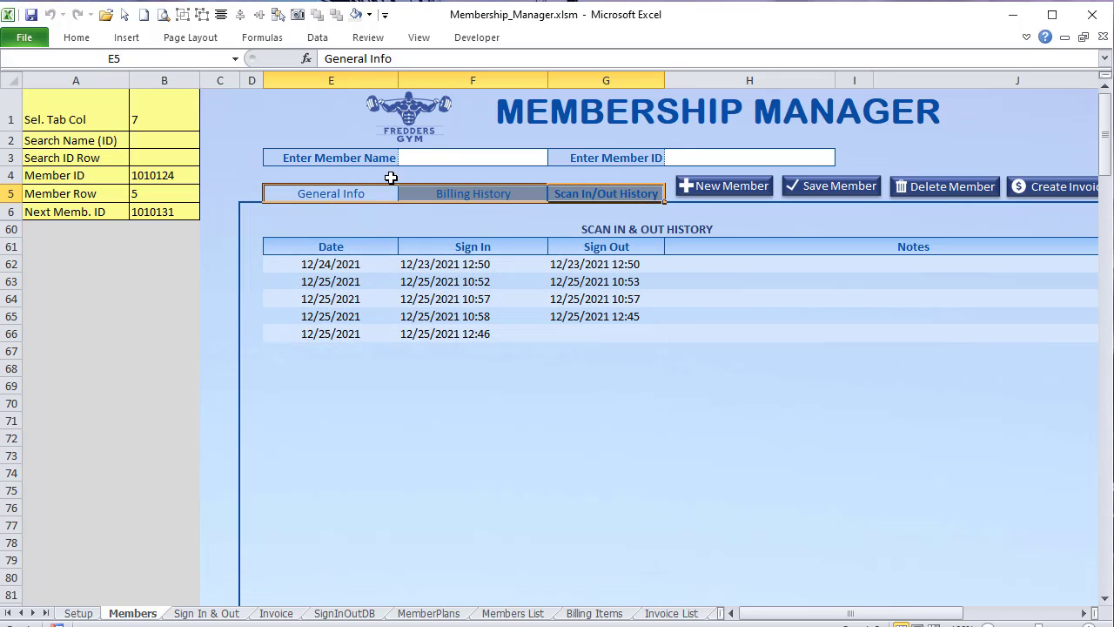
{"action": "left_click", "coordinate": [393, 225]}
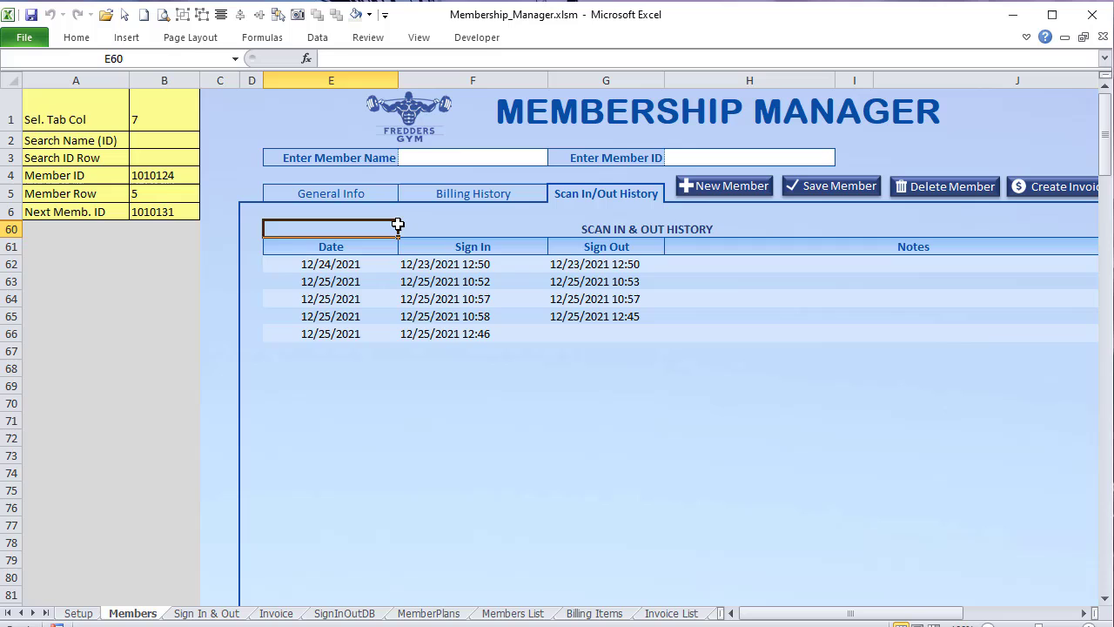
Step: Return to General Info and open the conditional formatting rules for E5:G5, selecting the =$B$1=5 rule for F5
{"action": "left_click", "coordinate": [357, 194]}
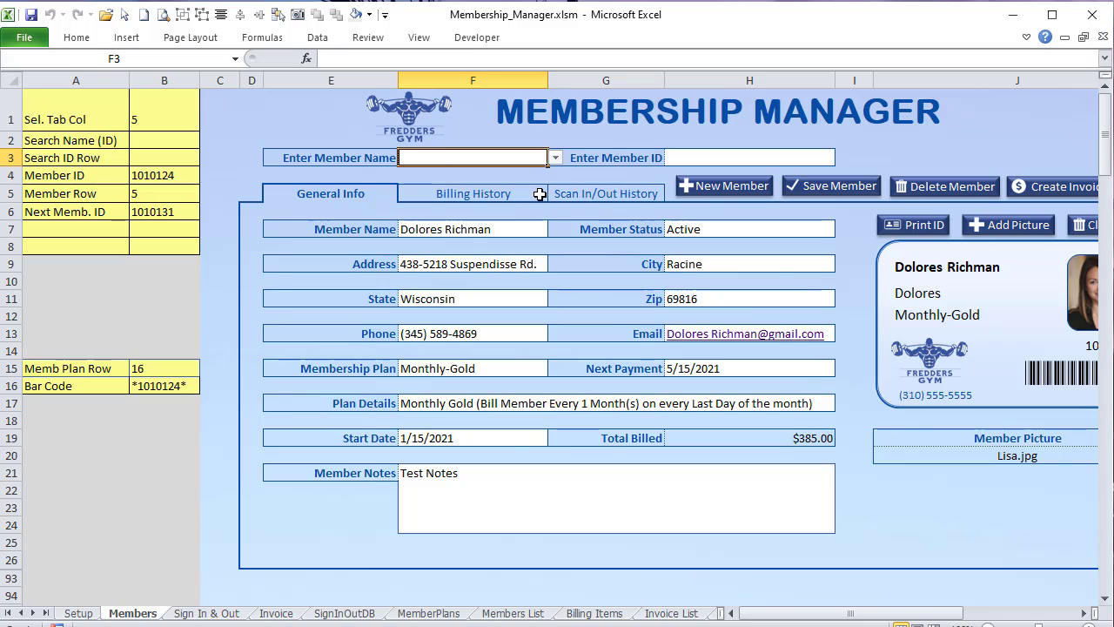
{"action": "left_click_drag", "start_coordinate": [313, 195], "coordinate": [588, 193]}
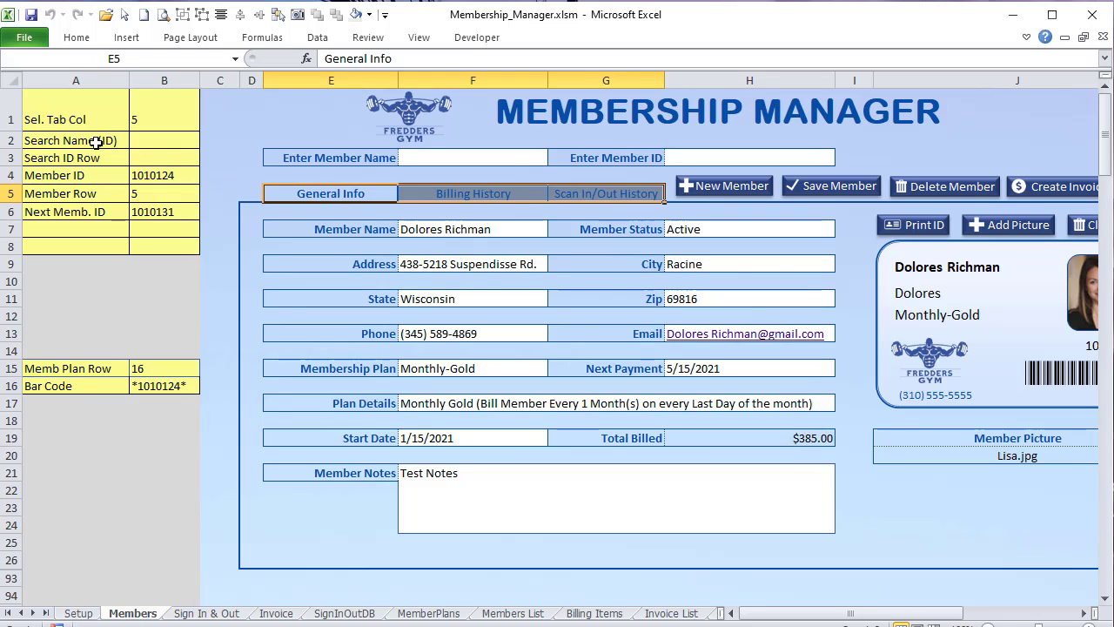
{"action": "left_click", "coordinate": [77, 38]}
{"action": "left_click", "coordinate": [699, 88]}
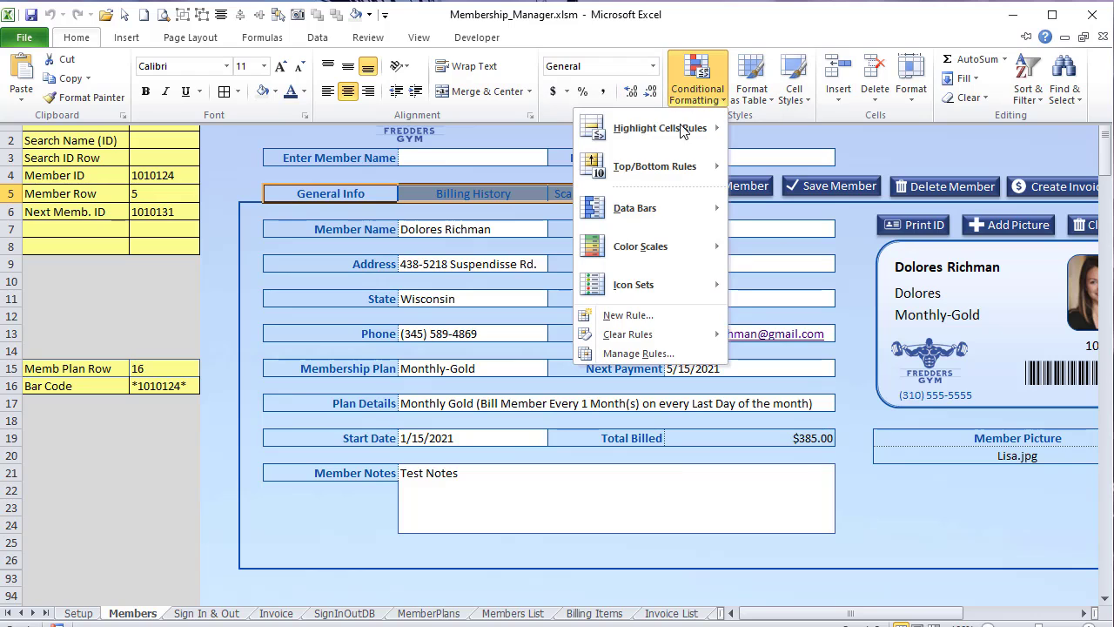
{"action": "left_click", "coordinate": [640, 353]}
{"action": "left_click", "coordinate": [441, 265]}
{"action": "left_click", "coordinate": [448, 237]}
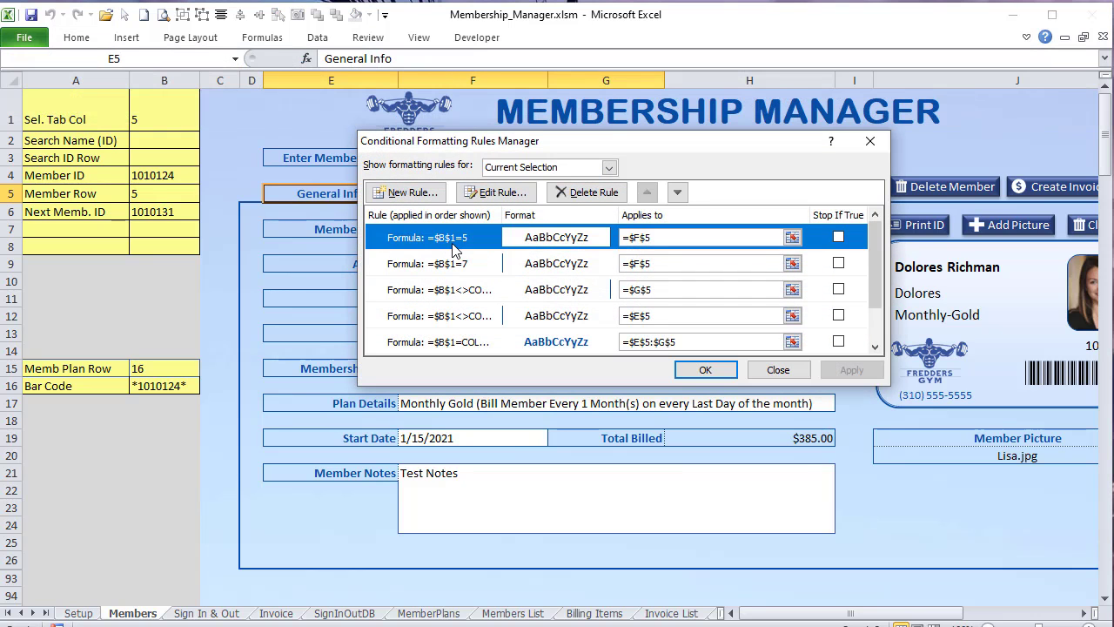
Step: Inspect the border format used by the =$B$1=5 rule for F5, then cancel out of editing it
{"action": "left_click", "coordinate": [490, 194]}
{"action": "left_click", "coordinate": [768, 366]}
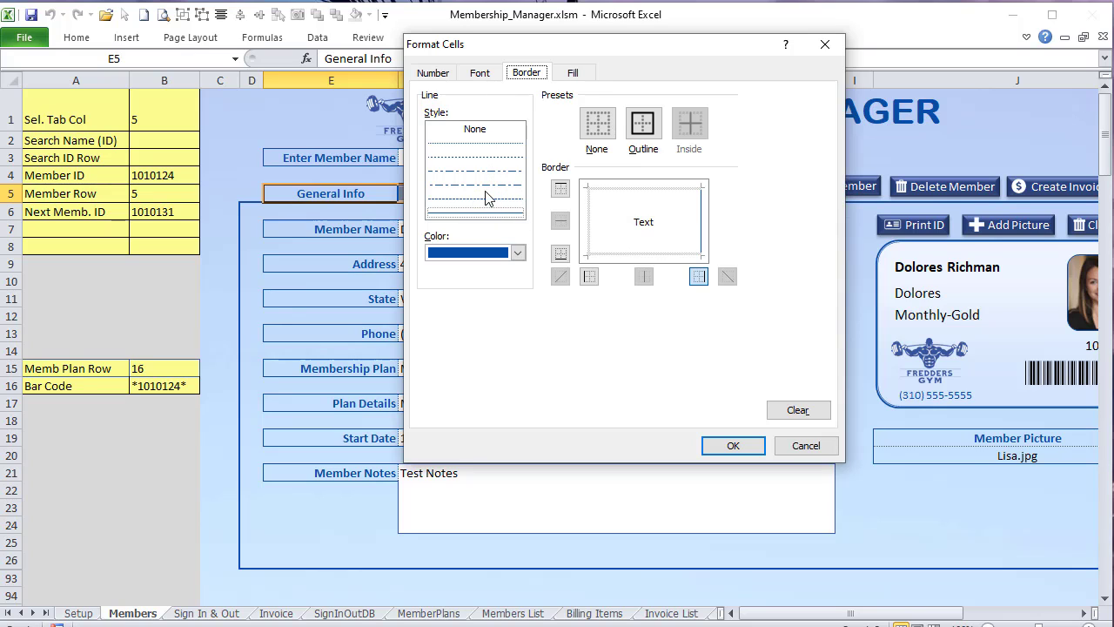
{"action": "left_click_drag", "start_coordinate": [574, 43], "coordinate": [446, 64]}
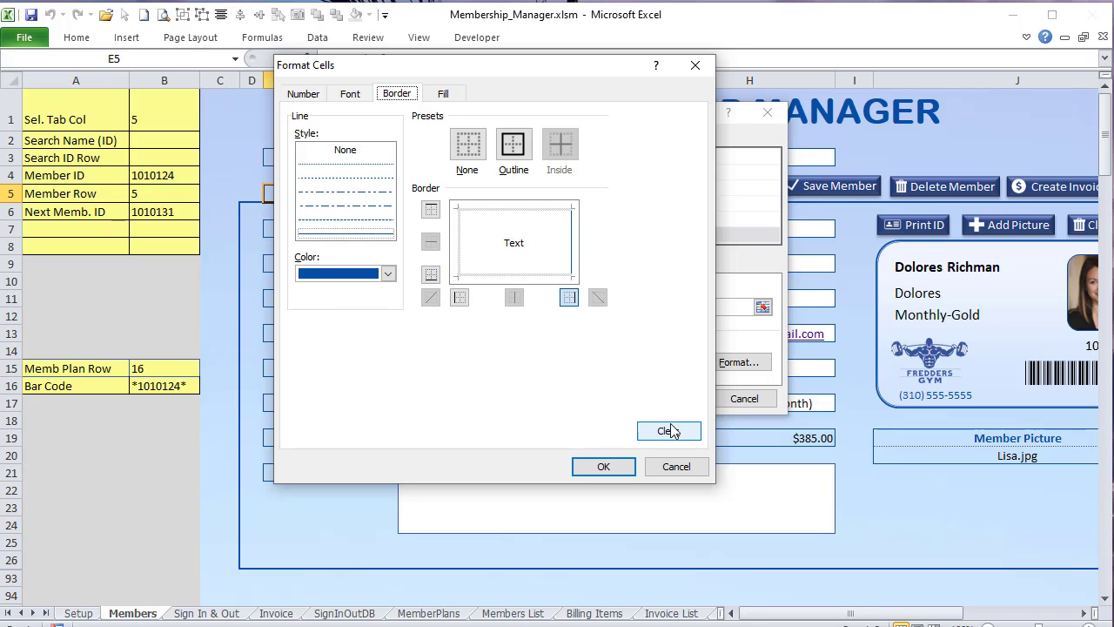
{"action": "left_click", "coordinate": [677, 466]}
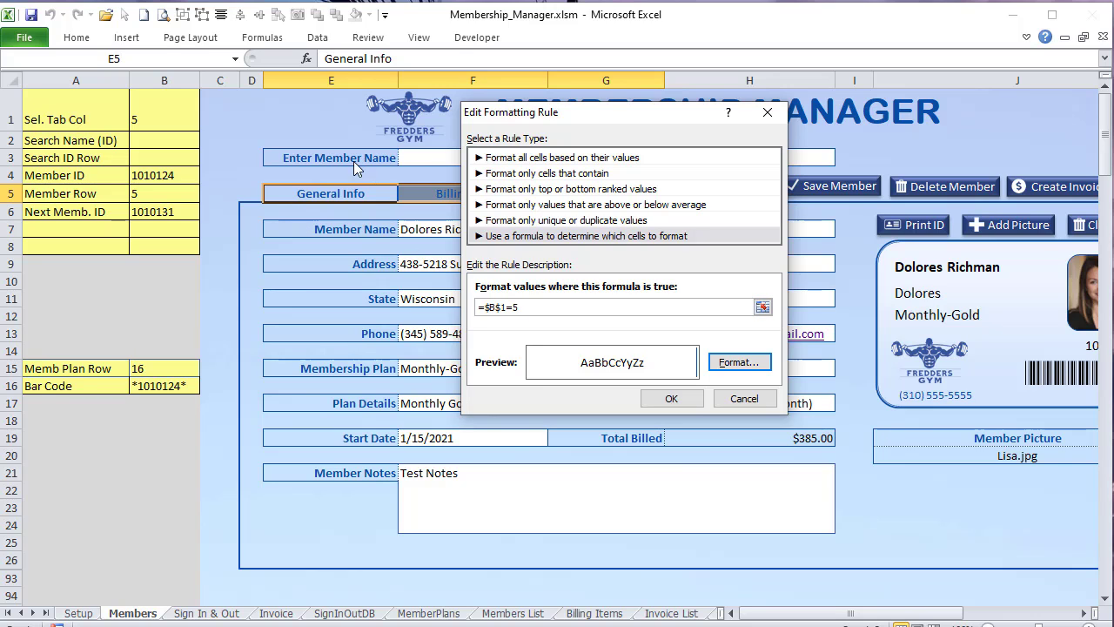
{"action": "left_click", "coordinate": [733, 364]}
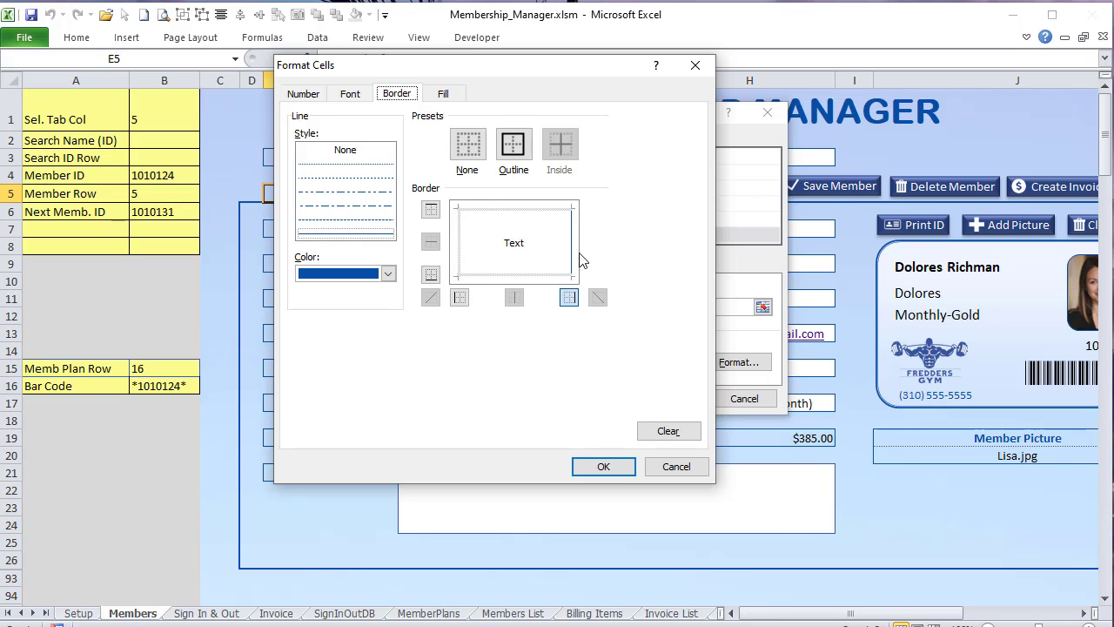
{"action": "left_click", "coordinate": [676, 466]}
{"action": "left_click", "coordinate": [739, 398]}
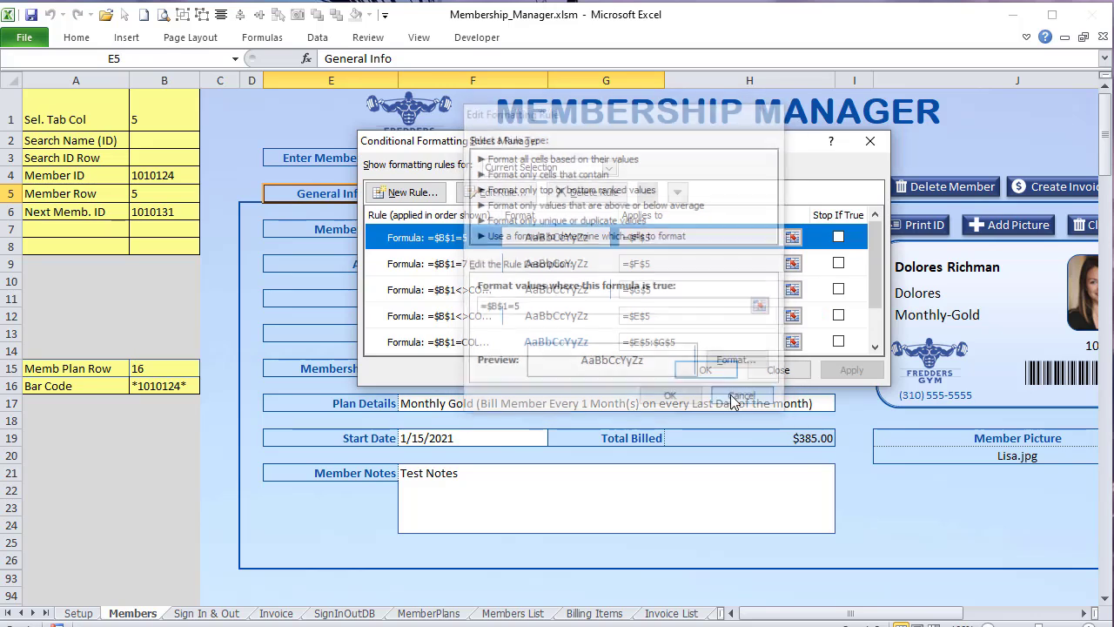
Step: Inspect the border format of the =$B$1=7 rule for F5, then cancel the edit and close the rules manager
{"action": "left_click", "coordinate": [444, 265]}
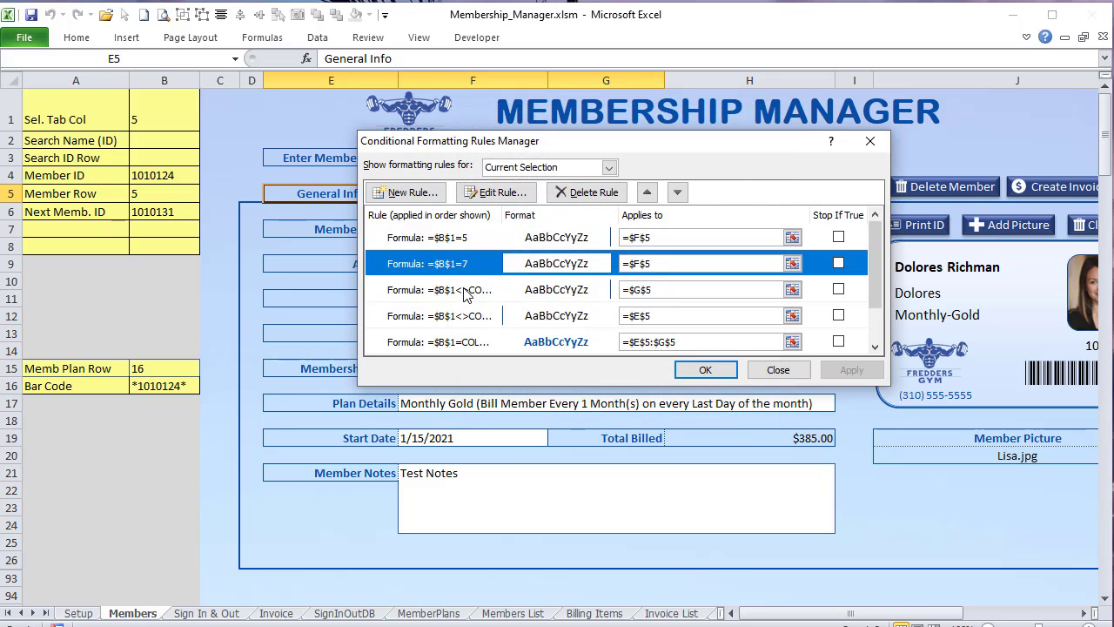
{"action": "left_click_drag", "start_coordinate": [673, 142], "coordinate": [629, 175]}
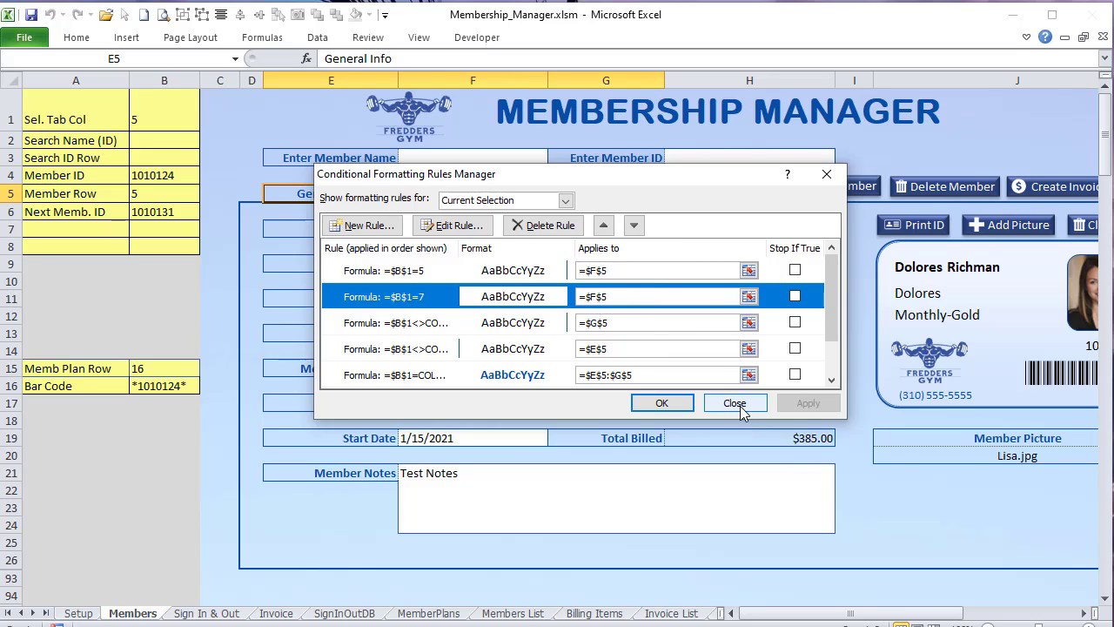
{"action": "left_click", "coordinate": [451, 225]}
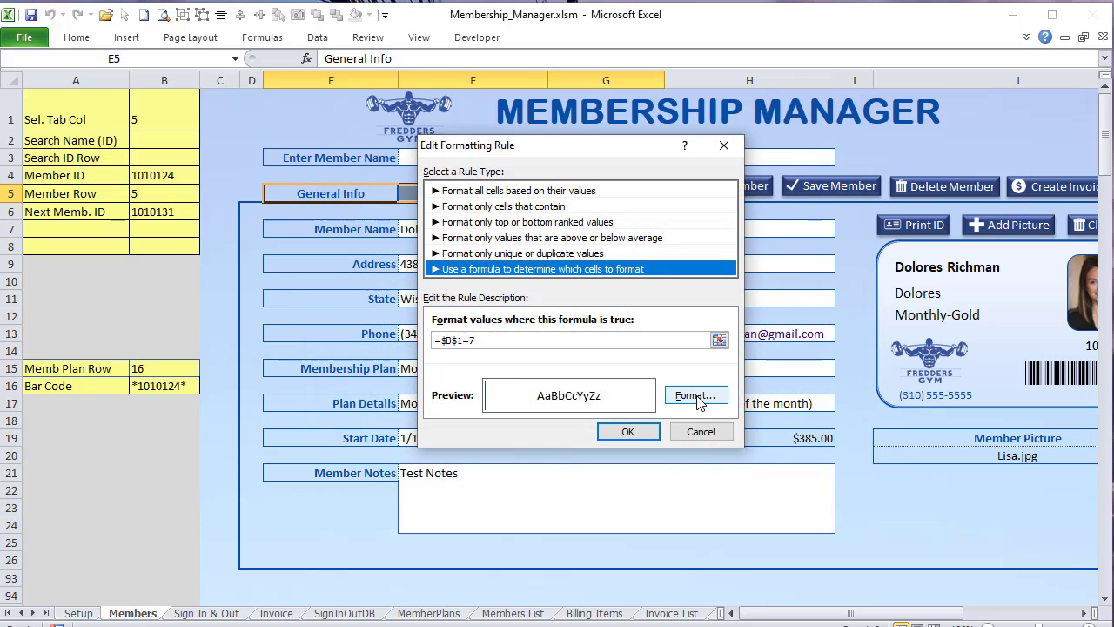
{"action": "left_click", "coordinate": [695, 396]}
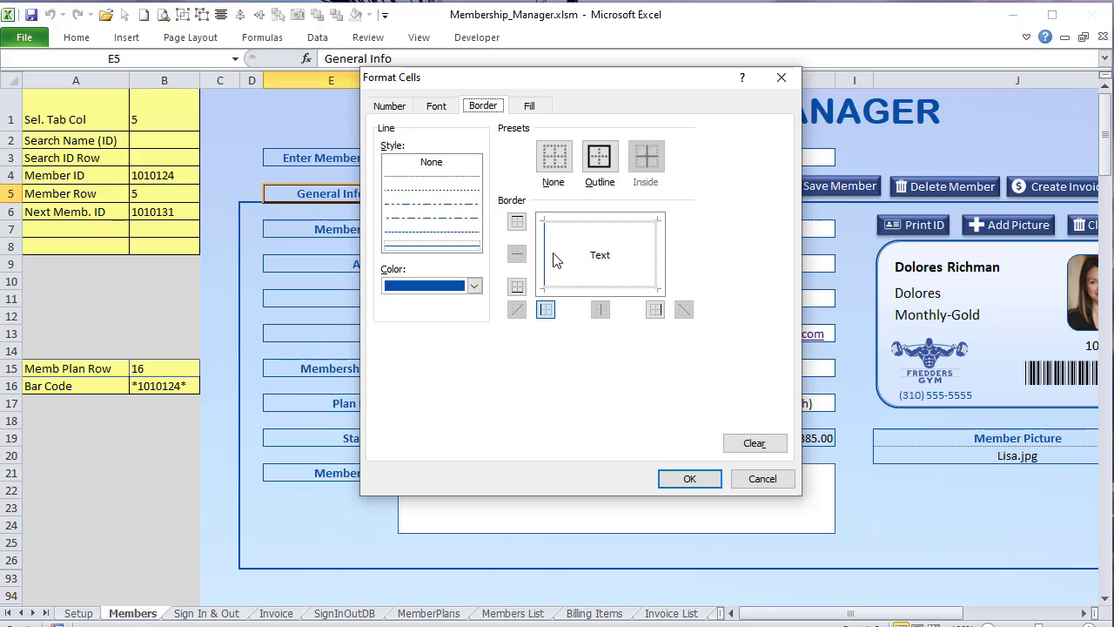
{"action": "left_click", "coordinate": [760, 479]}
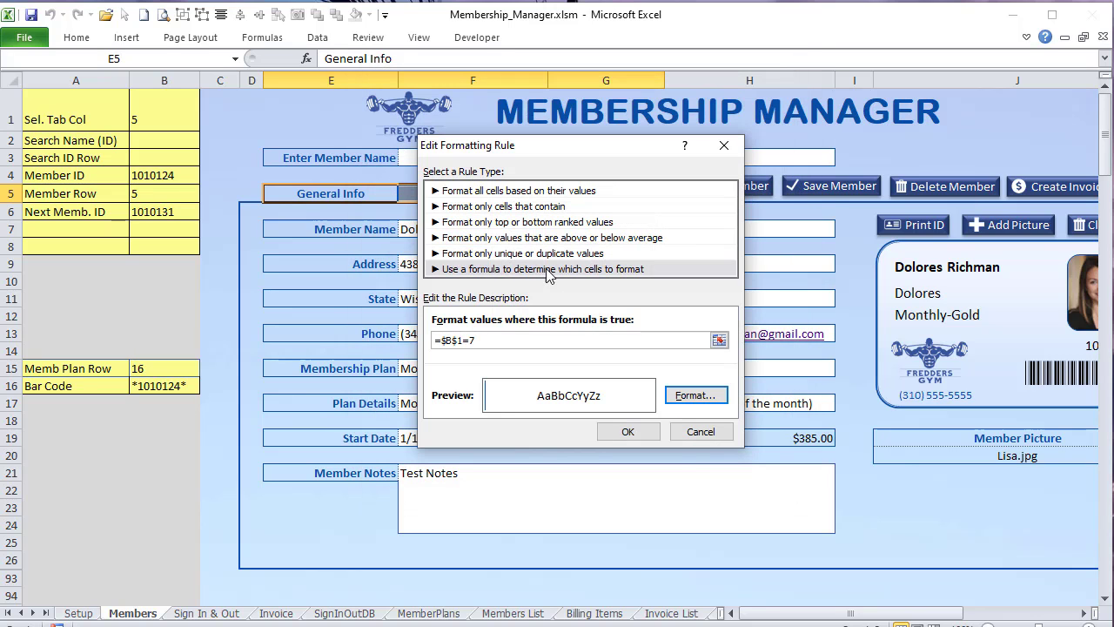
{"action": "left_click", "coordinate": [714, 433]}
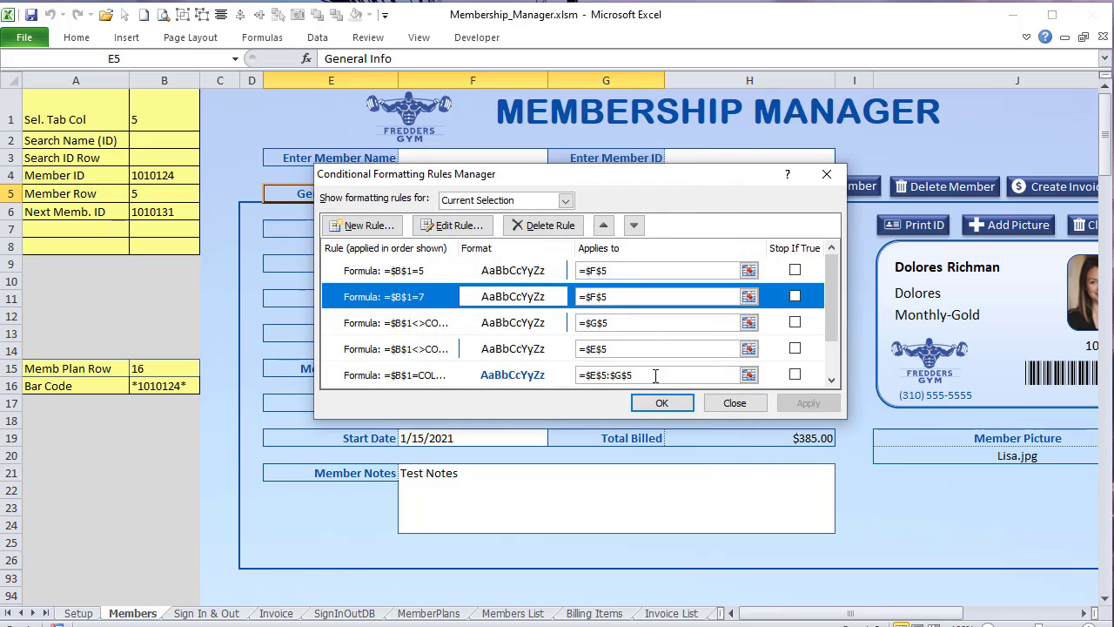
{"action": "left_click", "coordinate": [735, 403]}
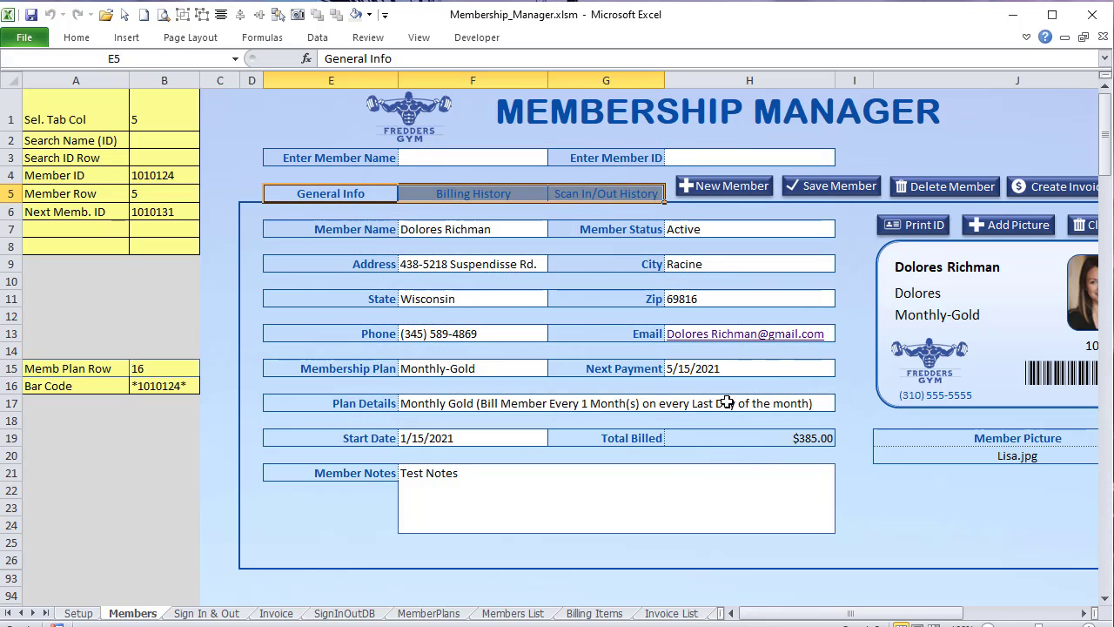
Step: Switch between the General Info and Billing History sections, ending on Billing History, and check the tab column value in B1
{"action": "left_click", "coordinate": [355, 191]}
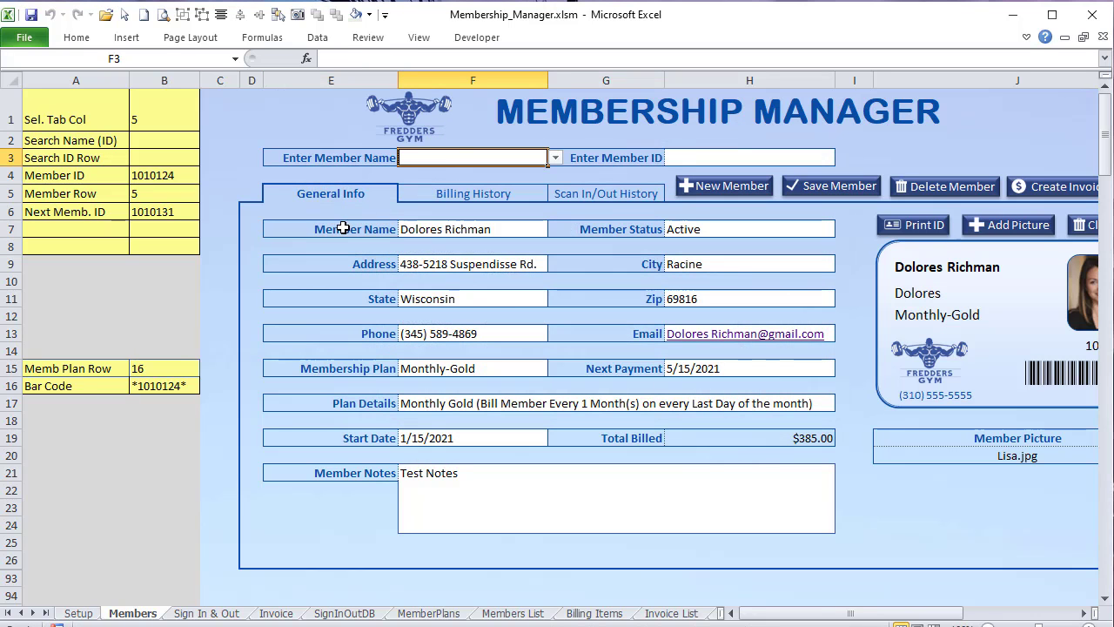
{"action": "left_click", "coordinate": [528, 197]}
{"action": "left_click", "coordinate": [273, 196]}
{"action": "left_click", "coordinate": [483, 193]}
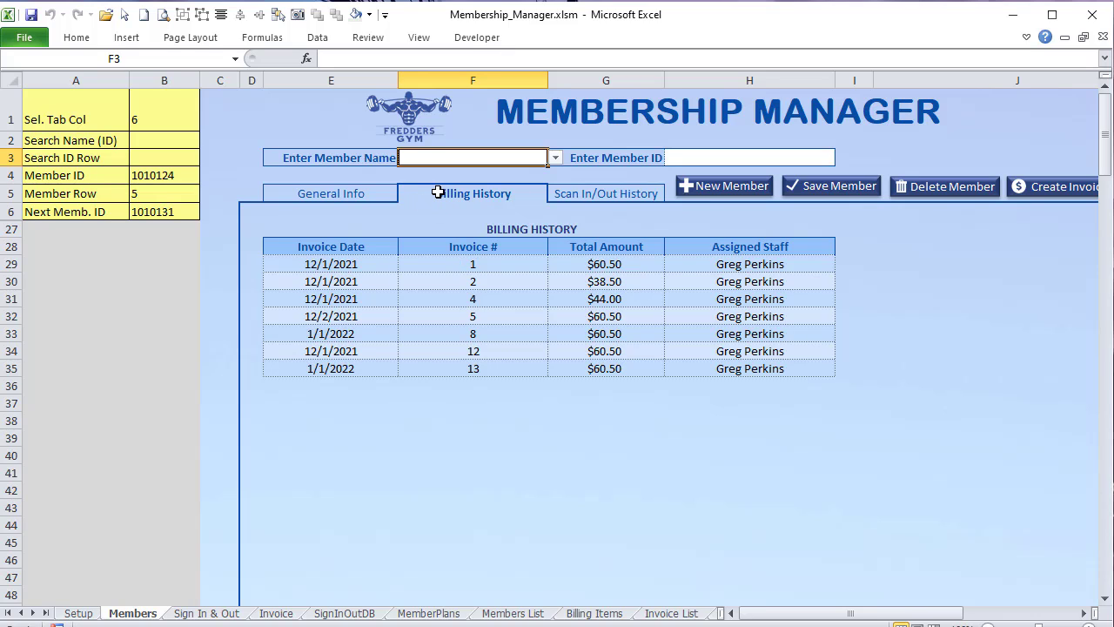
{"action": "left_click", "coordinate": [145, 127]}
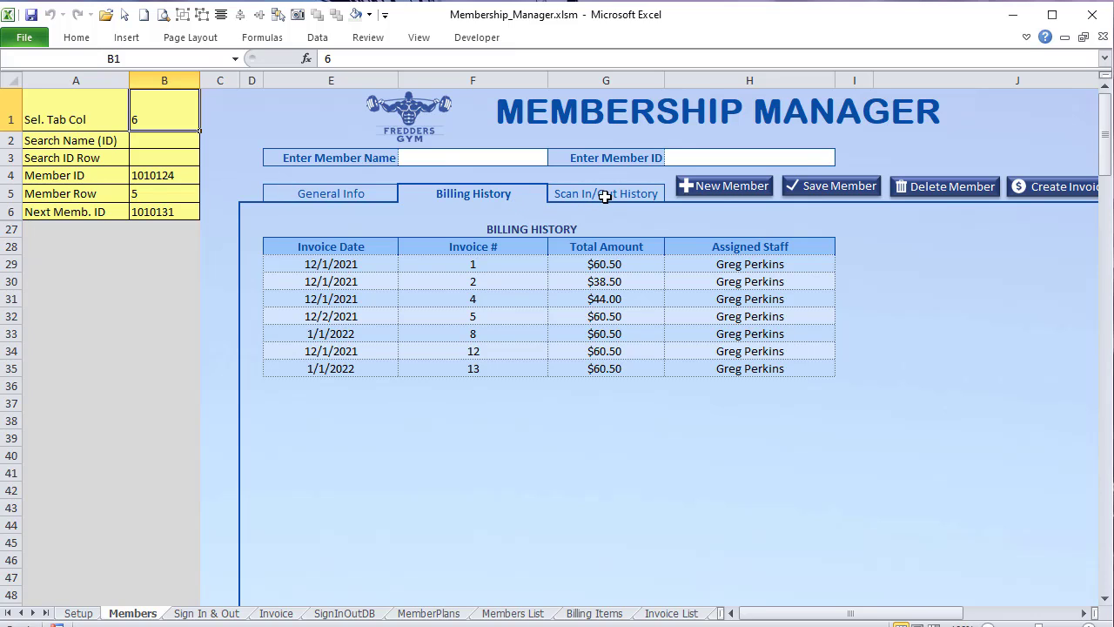
Step: Reopen the conditional formatting rules for E5:G5 and inspect the =$B$1<>COLUMN() rule for G5, cancelling without changes
{"action": "left_click_drag", "start_coordinate": [305, 195], "coordinate": [619, 187]}
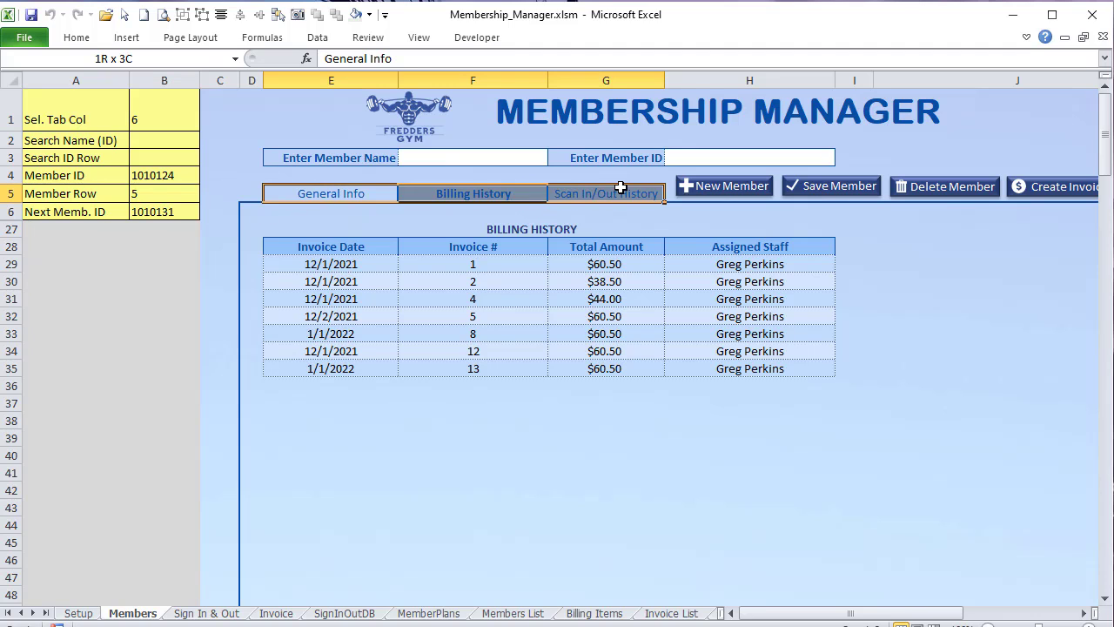
{"action": "left_click", "coordinate": [77, 38]}
{"action": "left_click", "coordinate": [707, 94]}
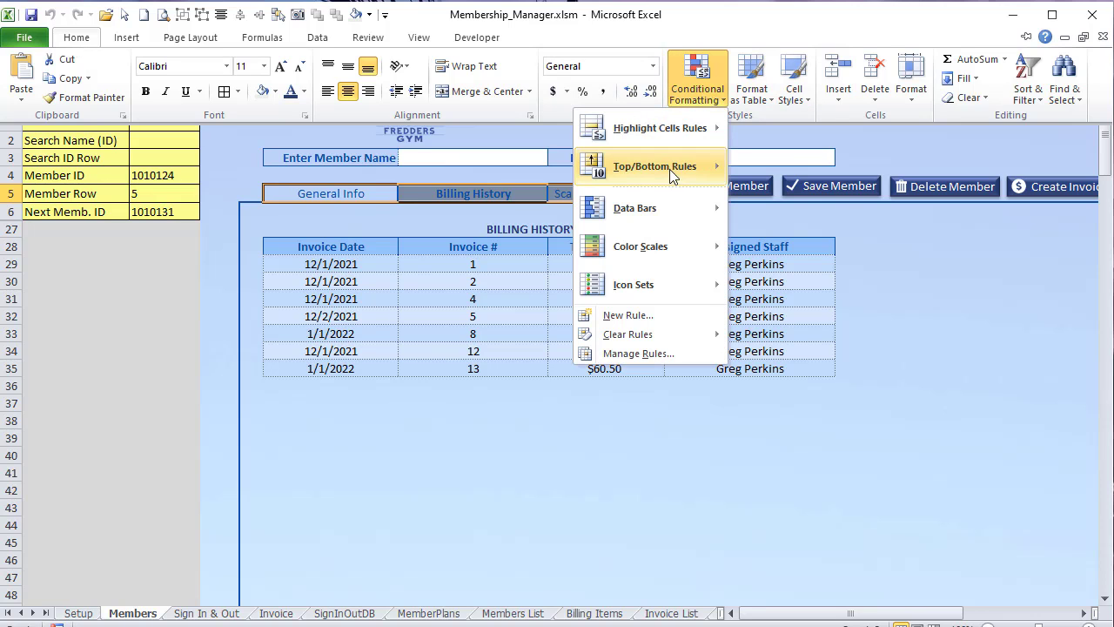
{"action": "left_click", "coordinate": [644, 353]}
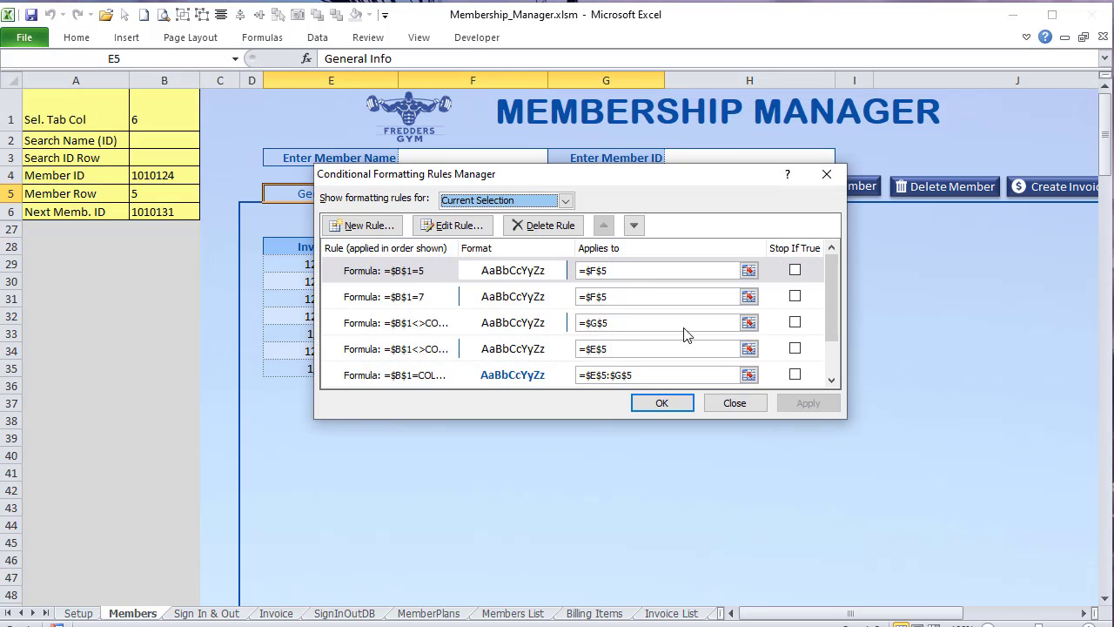
{"action": "mouse_move", "coordinate": [833, 290]}
{"action": "left_mouse_down"}
{"action": "mouse_move", "coordinate": [825, 326]}
{"action": "mouse_move", "coordinate": [829, 294]}
{"action": "left_mouse_up"}
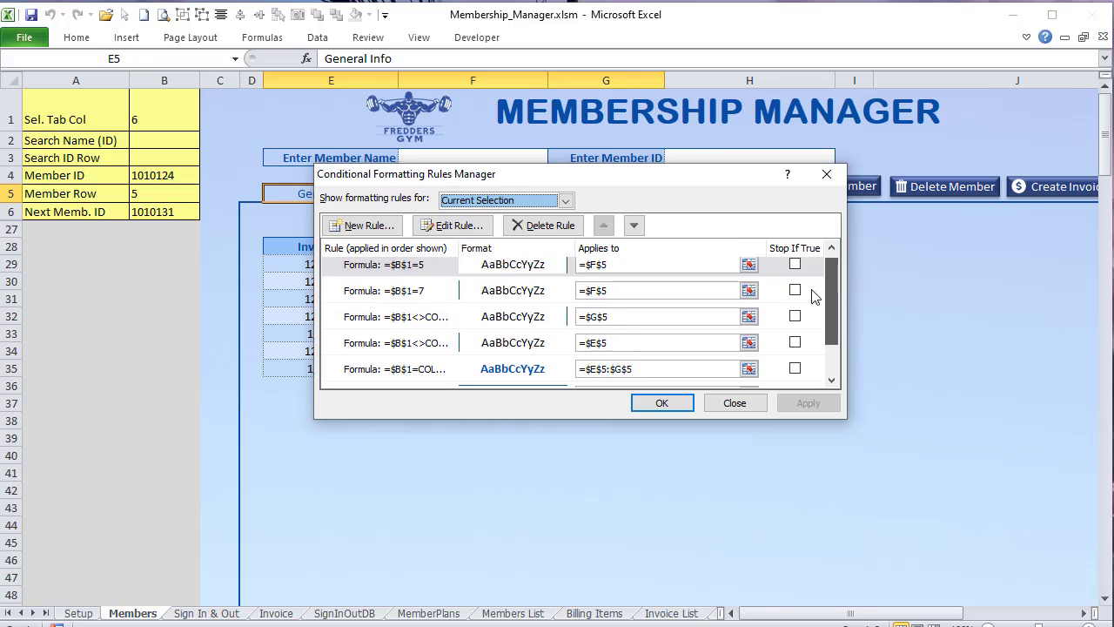
{"action": "left_click", "coordinate": [415, 322]}
{"action": "left_click", "coordinate": [452, 225]}
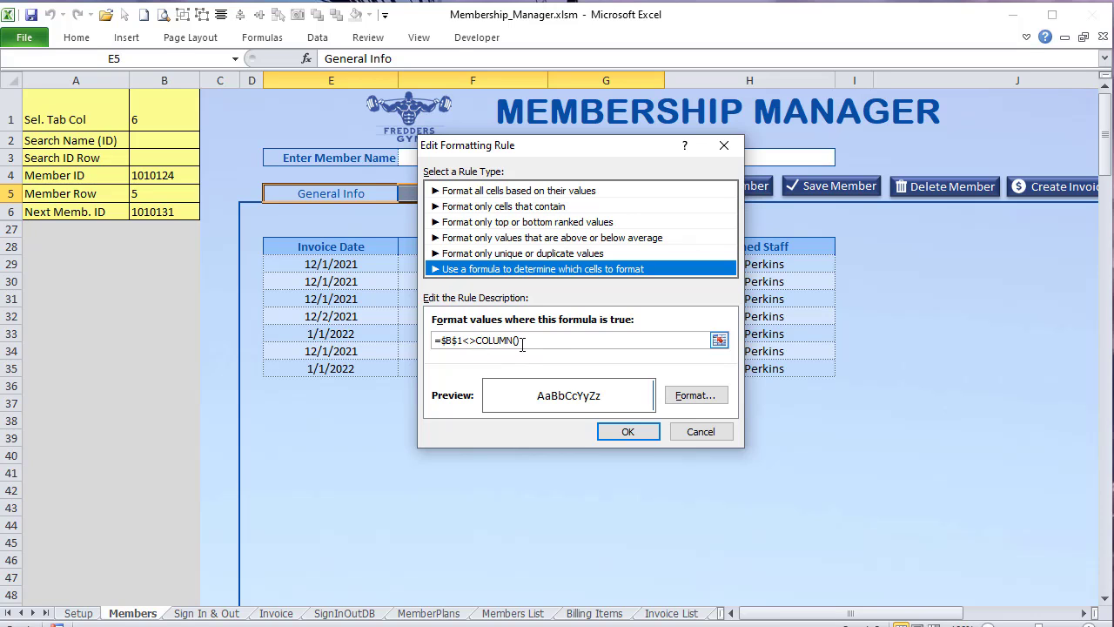
{"action": "left_click", "coordinate": [699, 433]}
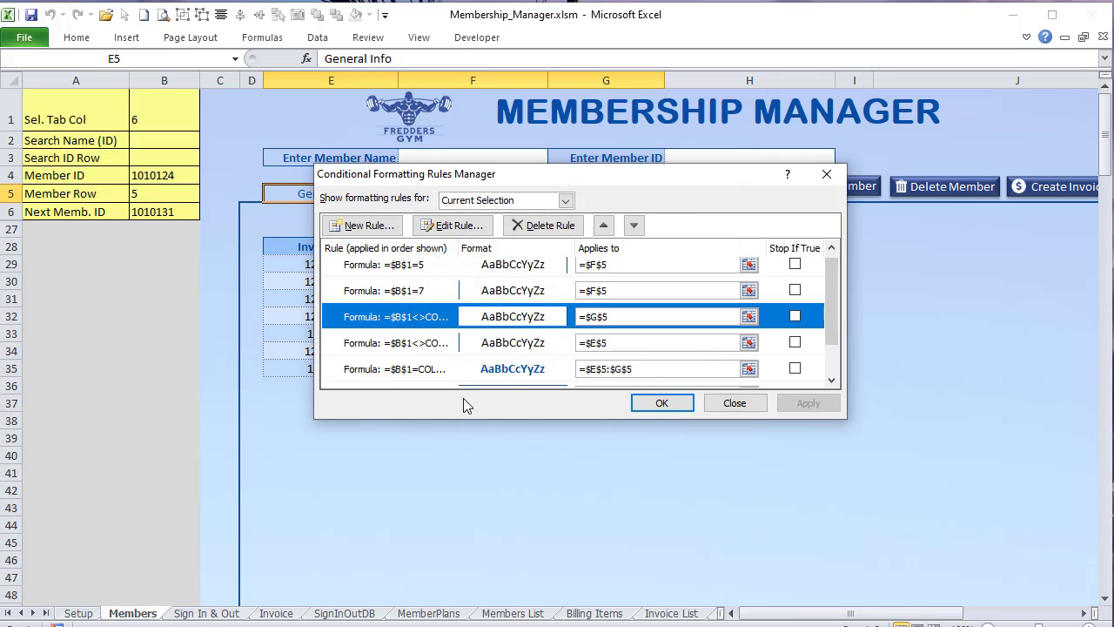
Step: Review the format preview of the rule applied to E5:G5 and close the rules manager
{"action": "left_click", "coordinate": [413, 381]}
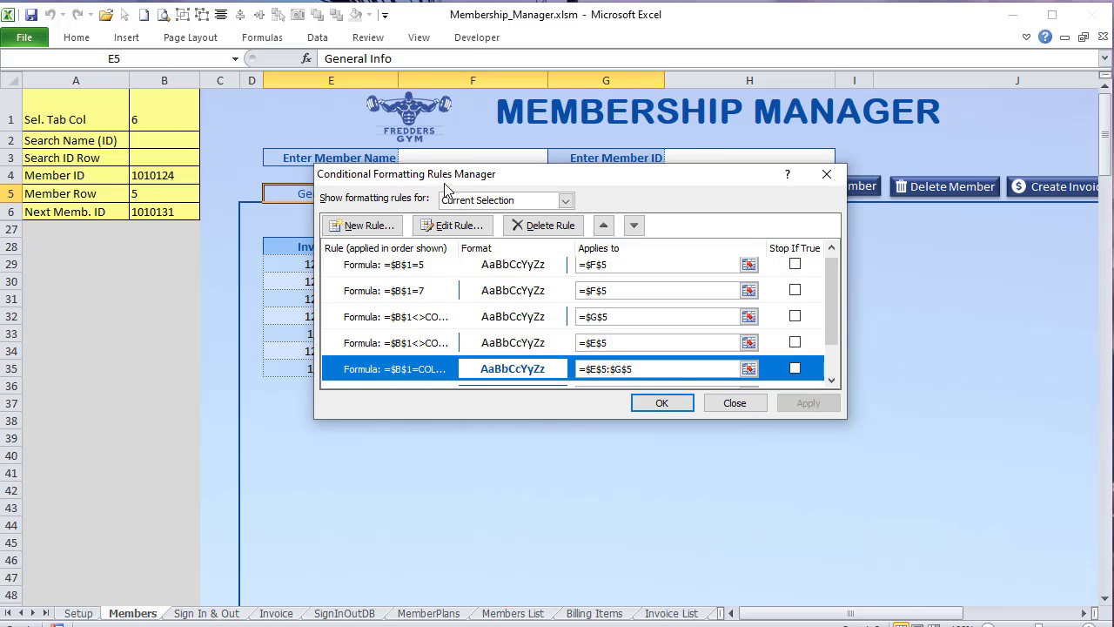
{"action": "left_click_drag", "start_coordinate": [444, 182], "coordinate": [425, 157]}
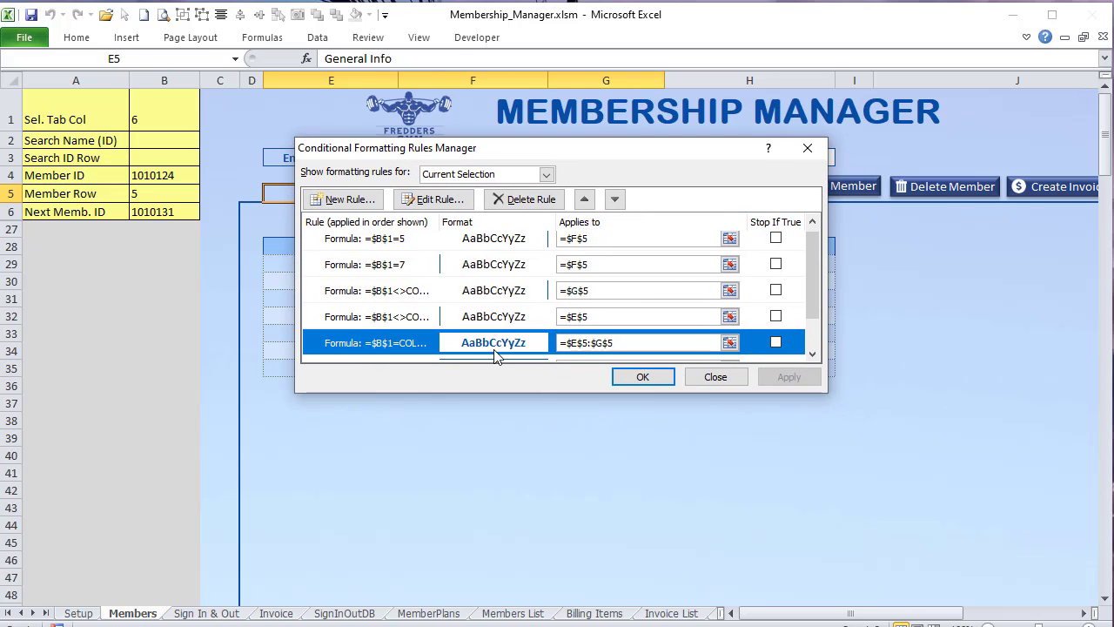
{"action": "left_click", "coordinate": [714, 377]}
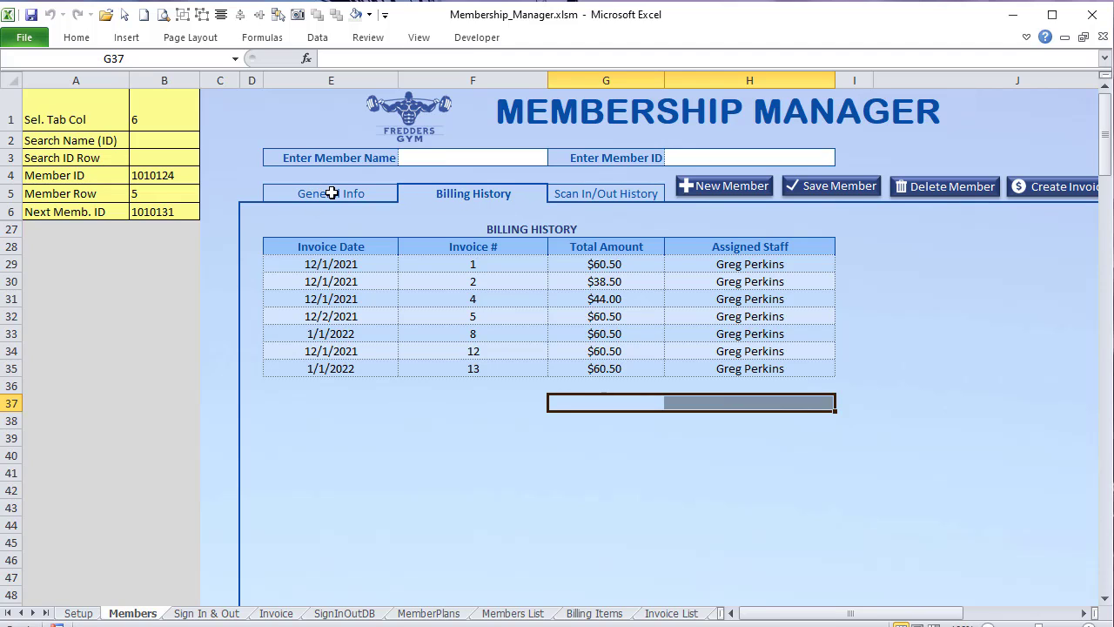
Step: Inspect the =$B$1=COLUMN() formula of the E5:G5 conditional formatting rule, then cancel and close the rules manager
{"action": "left_click_drag", "start_coordinate": [332, 193], "coordinate": [585, 197]}
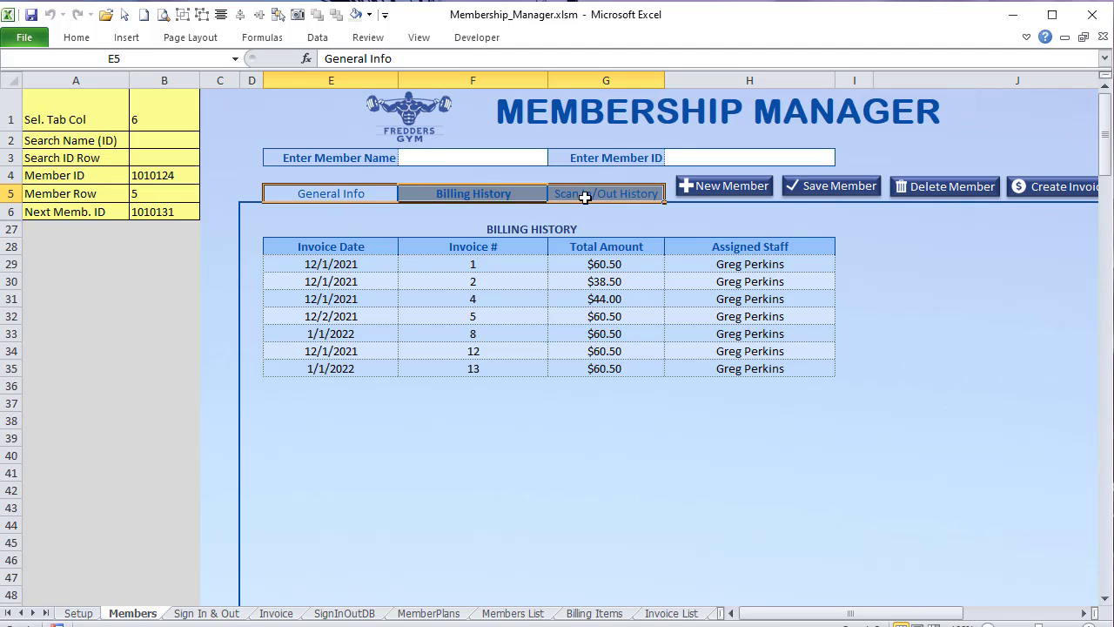
{"action": "left_click", "coordinate": [76, 37]}
{"action": "left_click", "coordinate": [688, 85]}
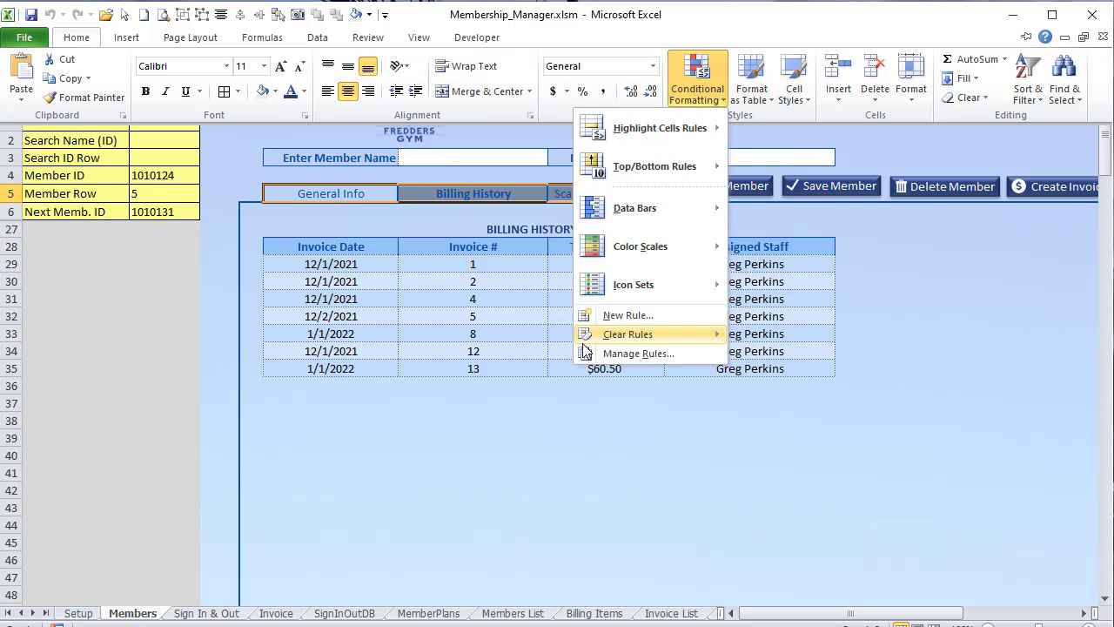
{"action": "left_click", "coordinate": [620, 353]}
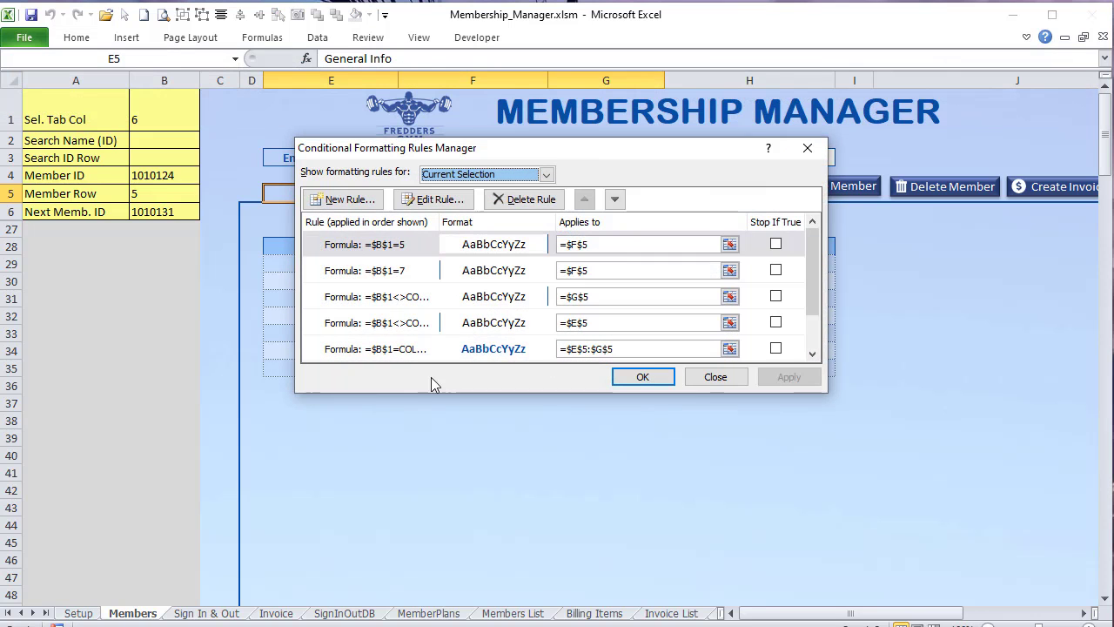
{"action": "left_click", "coordinate": [376, 353]}
{"action": "left_click", "coordinate": [403, 205]}
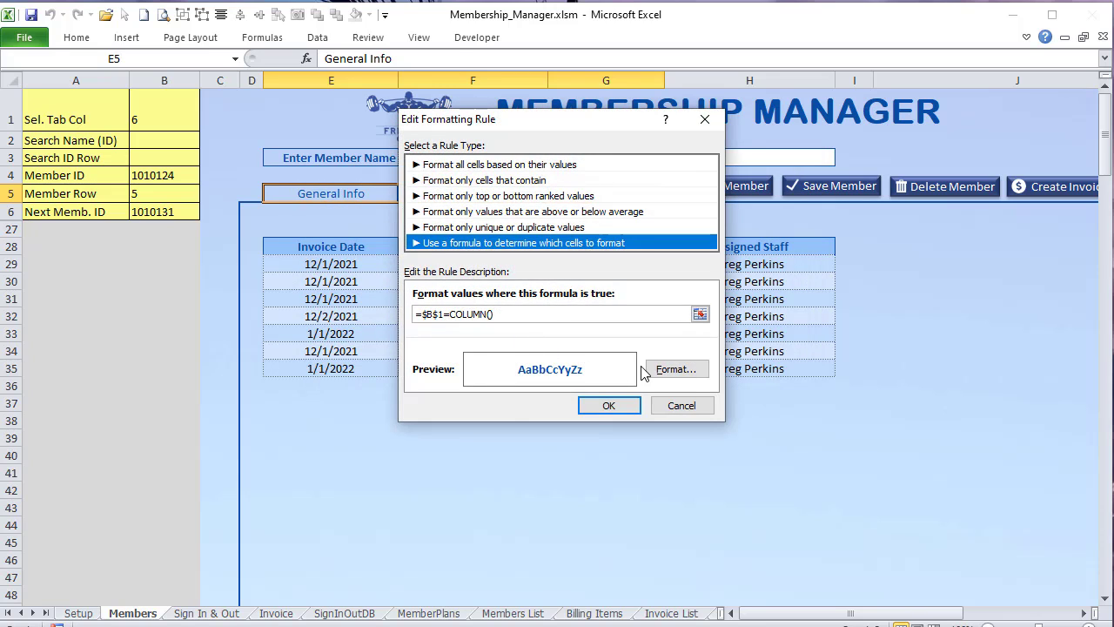
{"action": "left_click", "coordinate": [678, 408]}
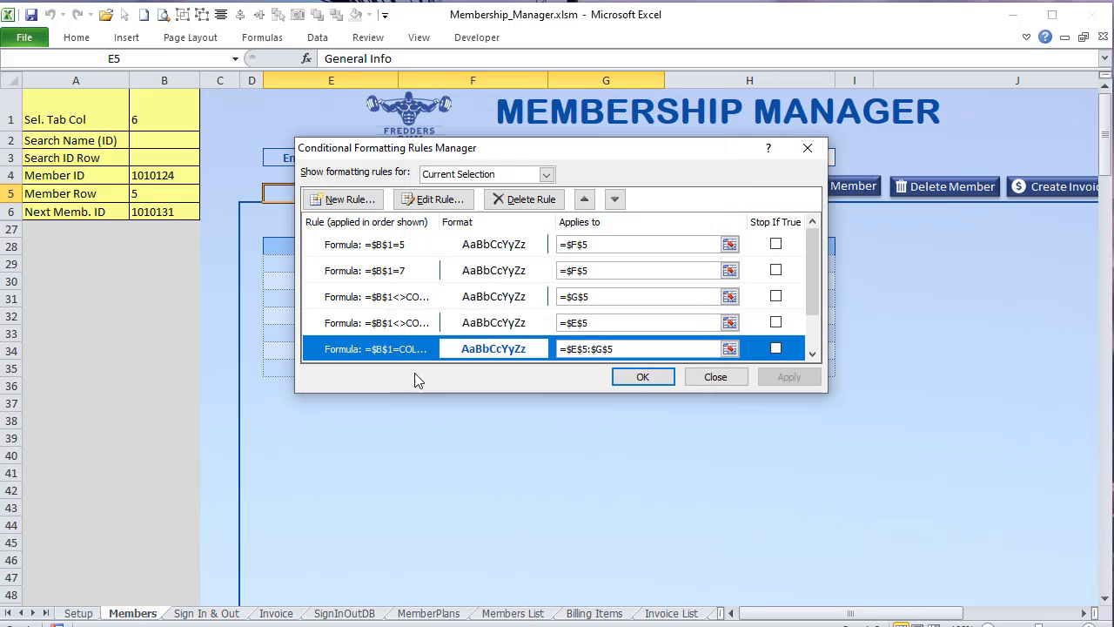
{"action": "left_click", "coordinate": [706, 378]}
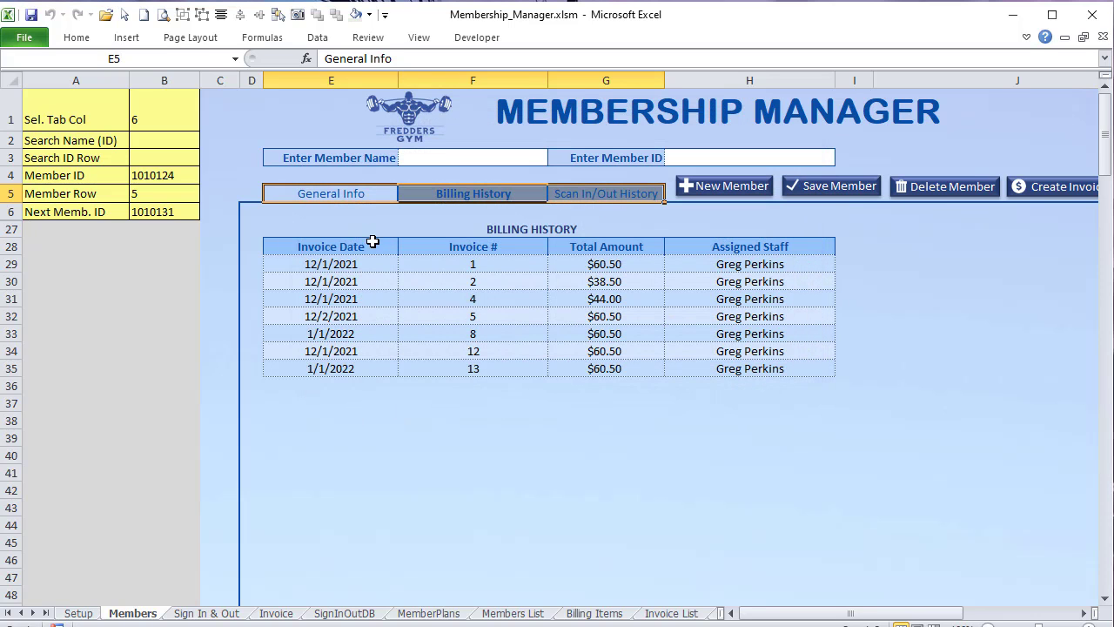
Step: Inspect the border format of the =$B$1=COLUMN() rule for E5:G5, then cancel and close the rules manager
{"action": "left_click", "coordinate": [76, 37]}
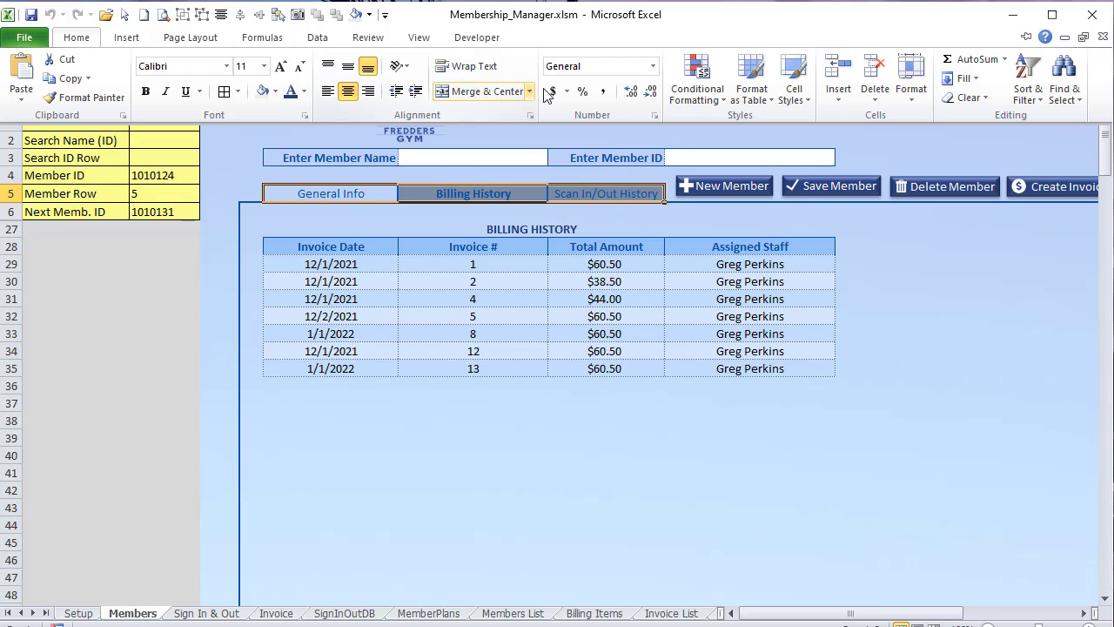
{"action": "left_click", "coordinate": [696, 87]}
{"action": "left_click", "coordinate": [620, 351]}
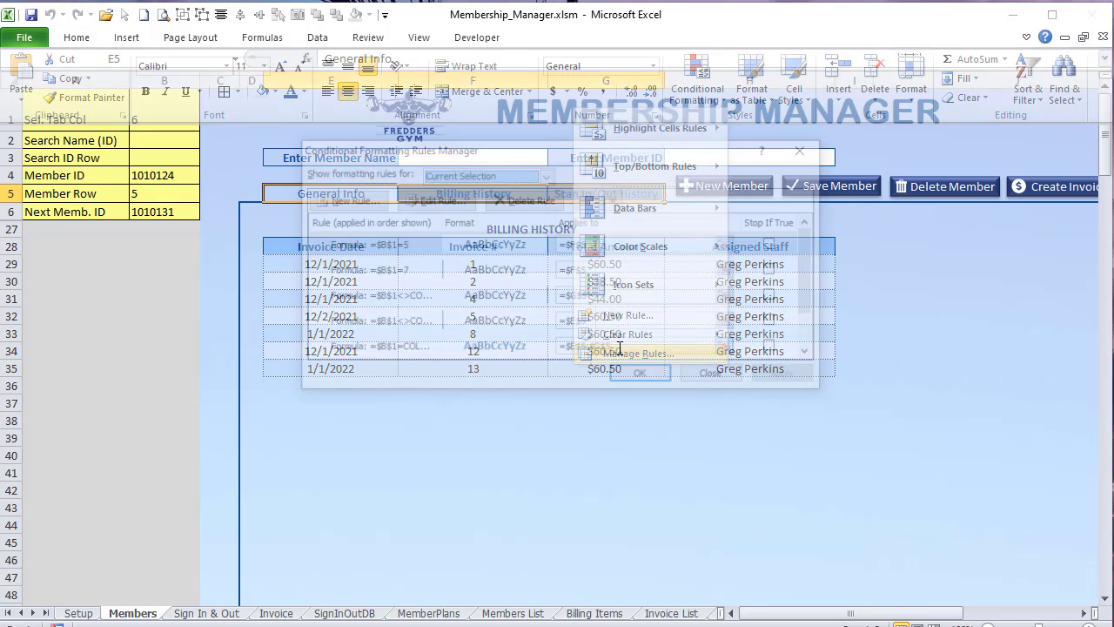
{"action": "left_click", "coordinate": [413, 348]}
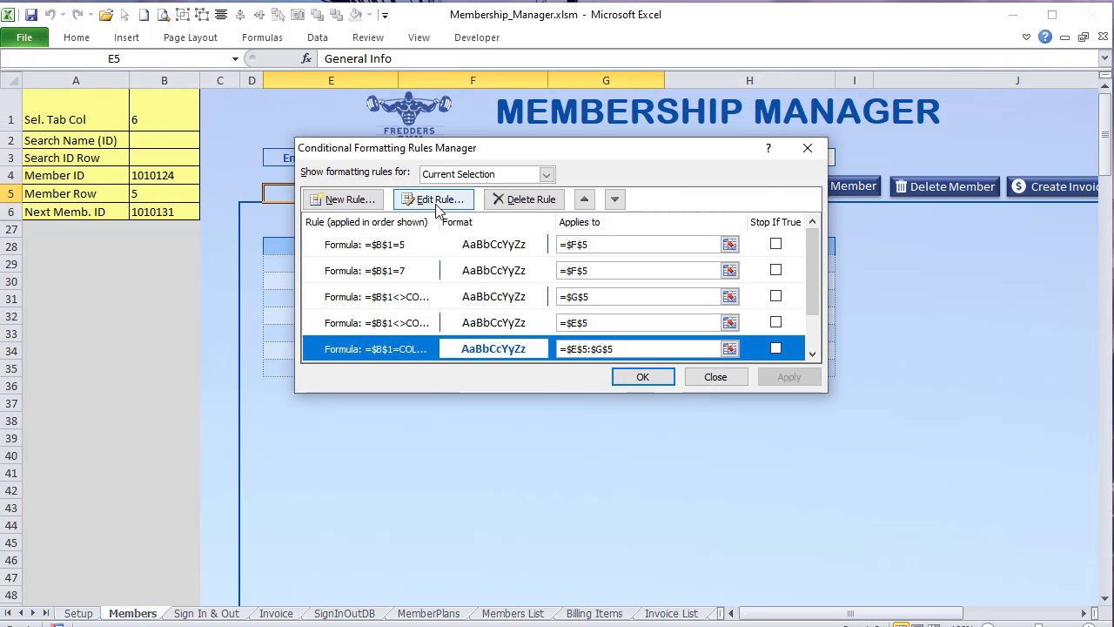
{"action": "left_click", "coordinate": [438, 199]}
{"action": "left_click", "coordinate": [698, 369]}
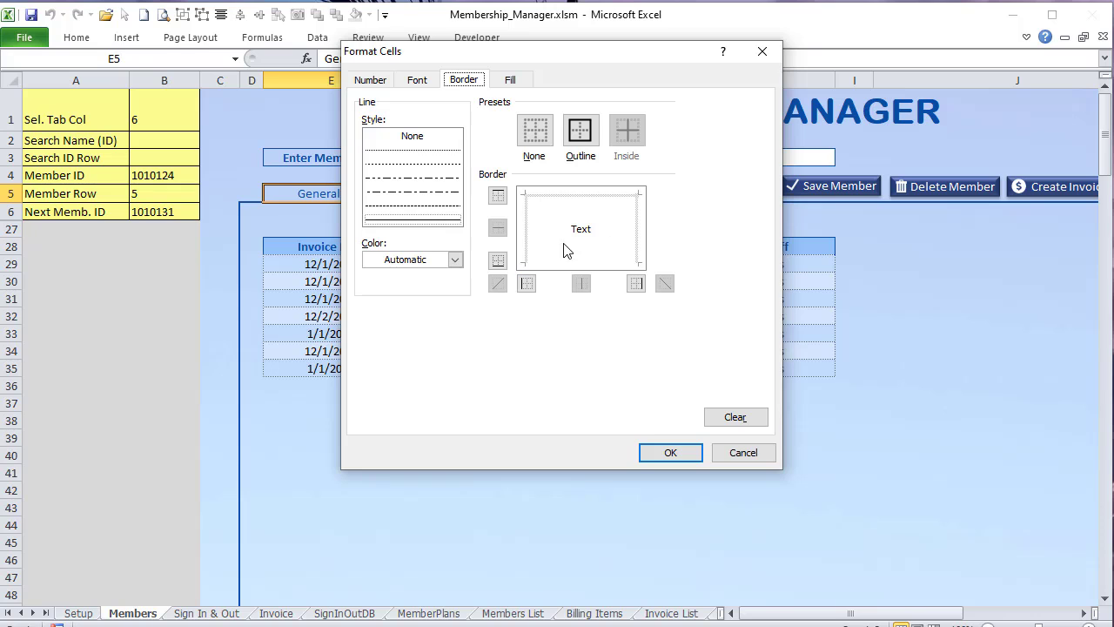
{"action": "left_click", "coordinate": [745, 455]}
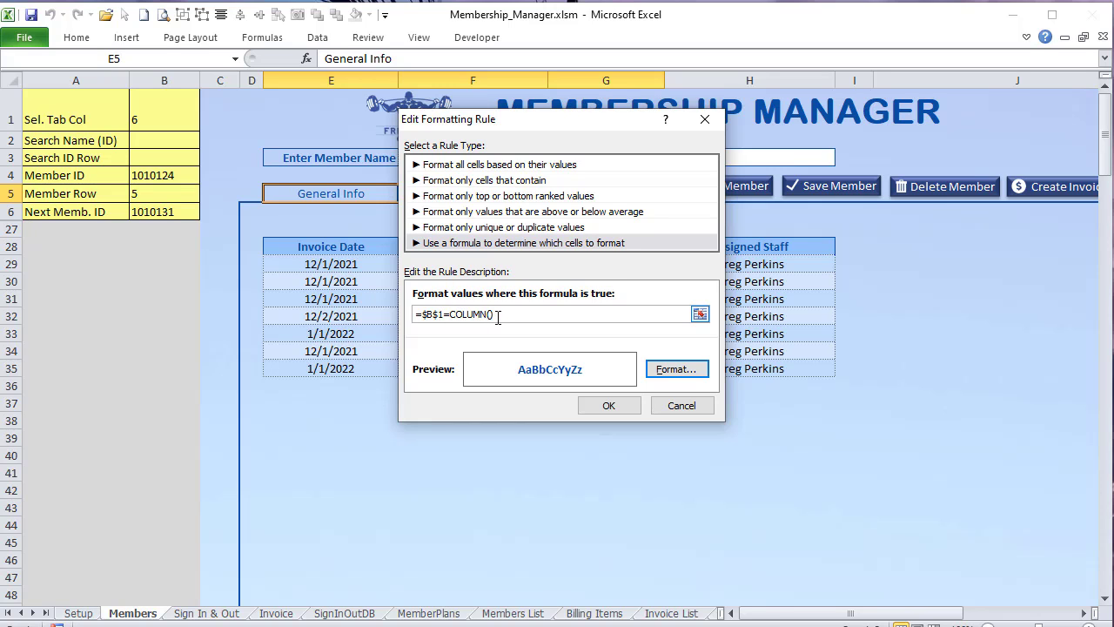
{"action": "left_click", "coordinate": [671, 406]}
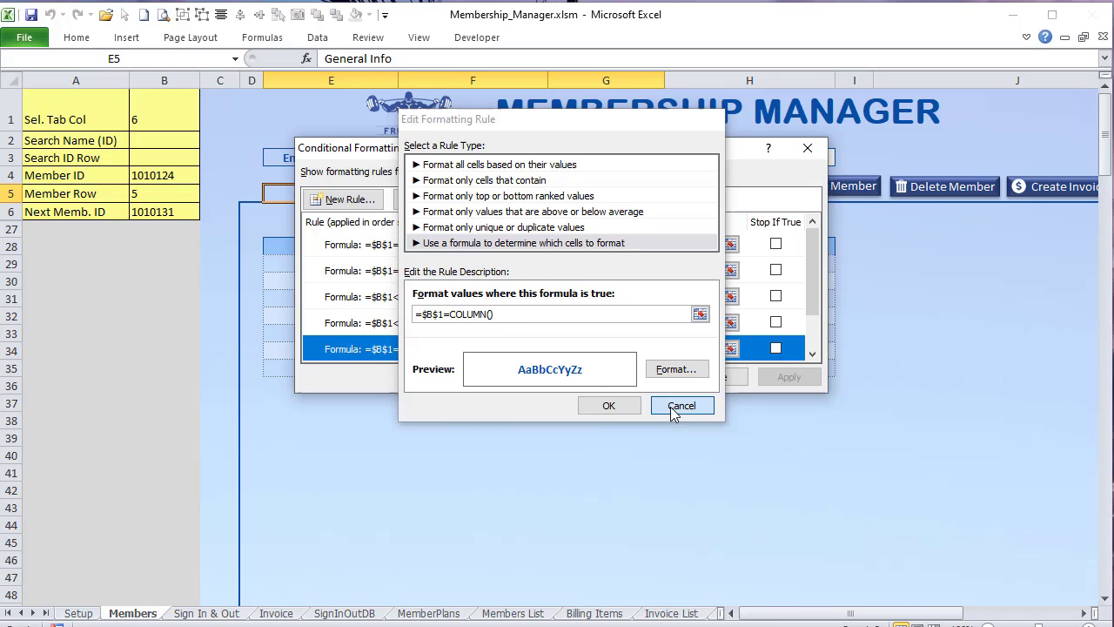
{"action": "left_click", "coordinate": [716, 376]}
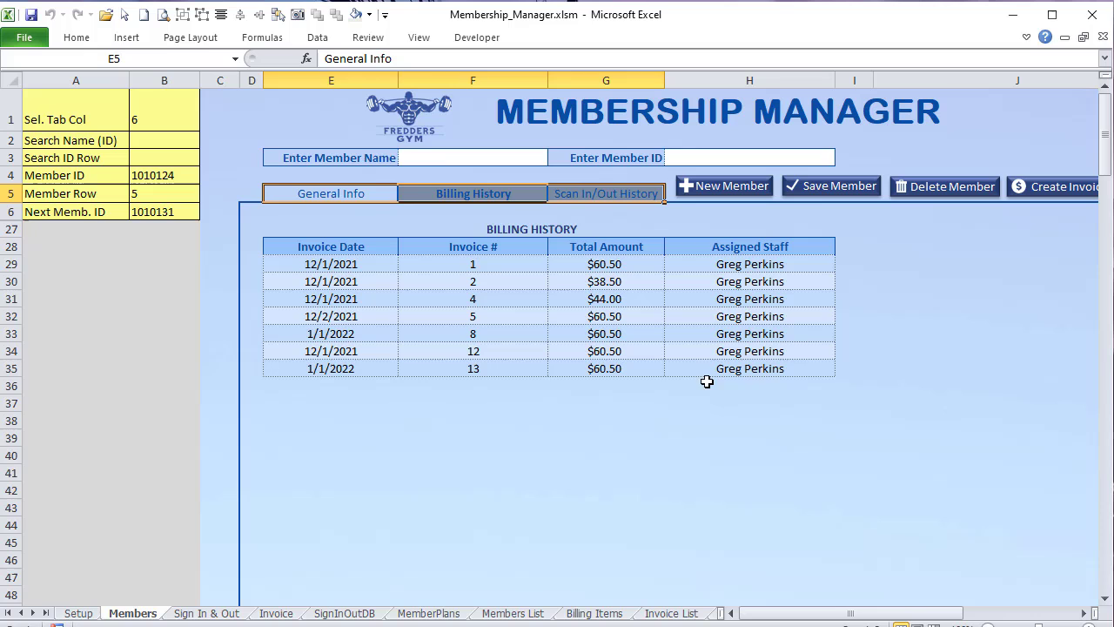
Step: Cycle through General Info, Billing History and Scan In/Out History, return to General Info and check B1
{"action": "left_click", "coordinate": [359, 231]}
{"action": "left_click", "coordinate": [323, 192]}
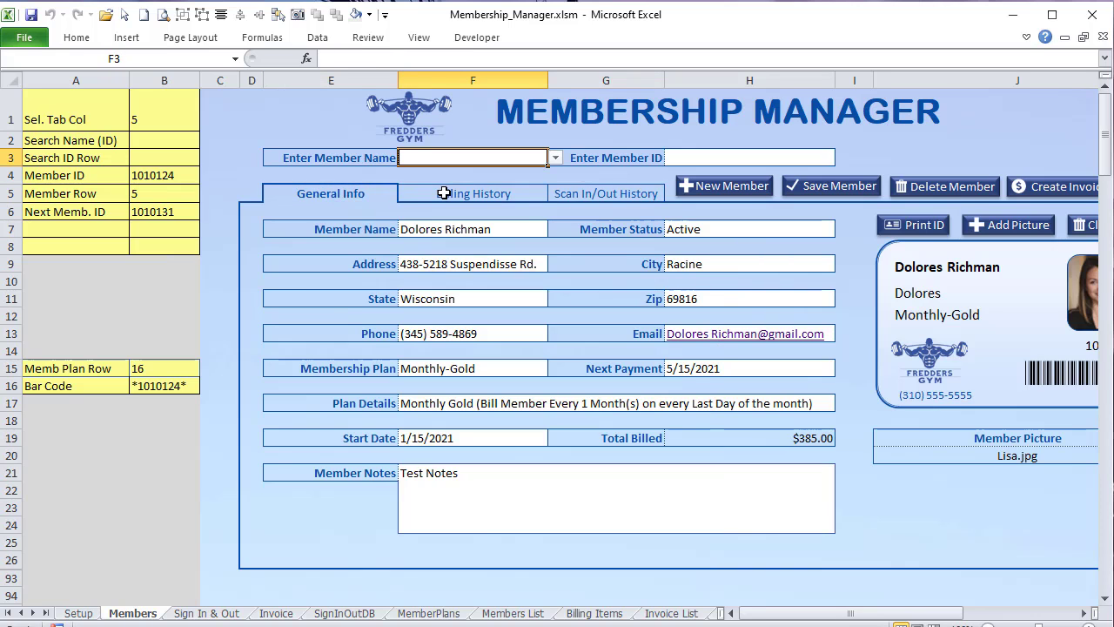
{"action": "left_click", "coordinate": [475, 194]}
{"action": "left_click", "coordinate": [573, 195]}
{"action": "left_click", "coordinate": [359, 191]}
{"action": "left_click", "coordinate": [161, 102]}
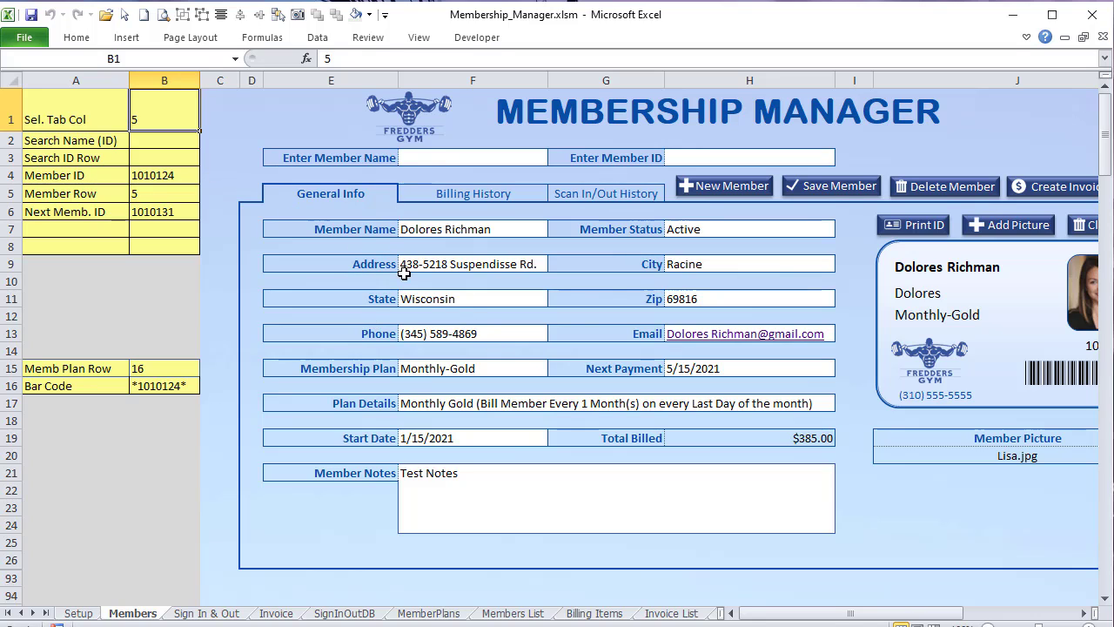
Step: Open the VBA editor and display the code of the Members sheet
{"action": "left_click", "coordinate": [477, 41]}
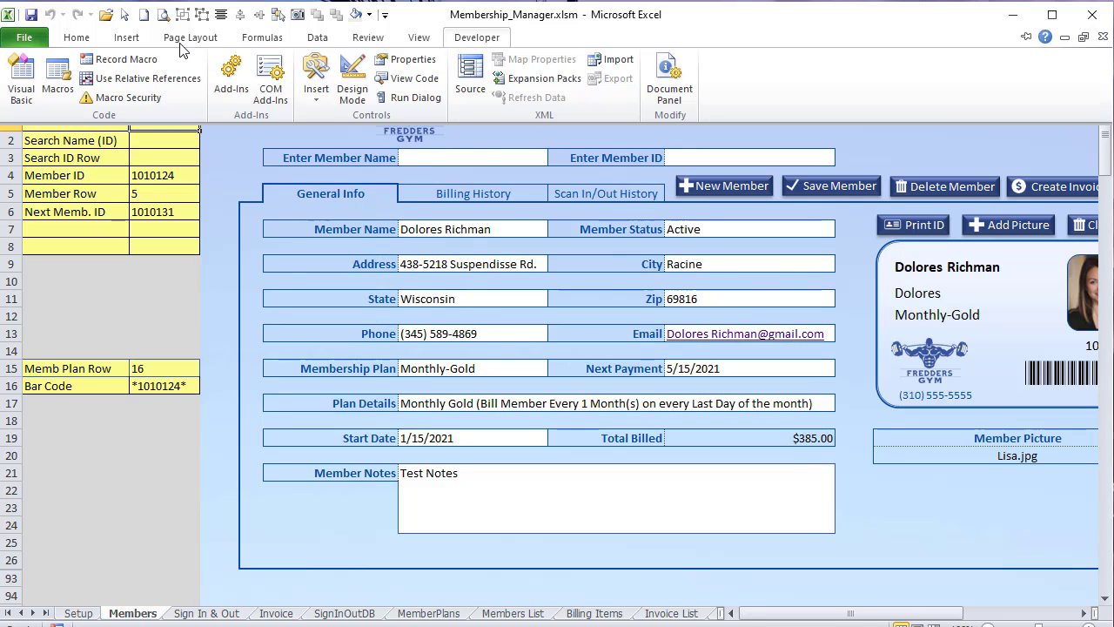
{"action": "left_click", "coordinate": [24, 80]}
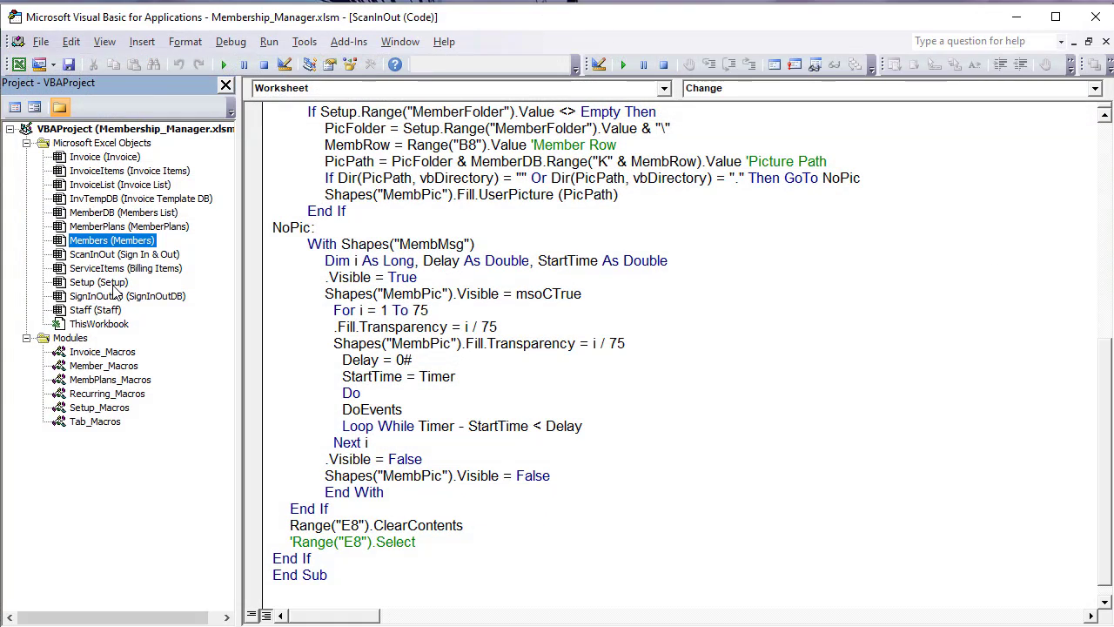
{"action": "double_click", "coordinate": [100, 246]}
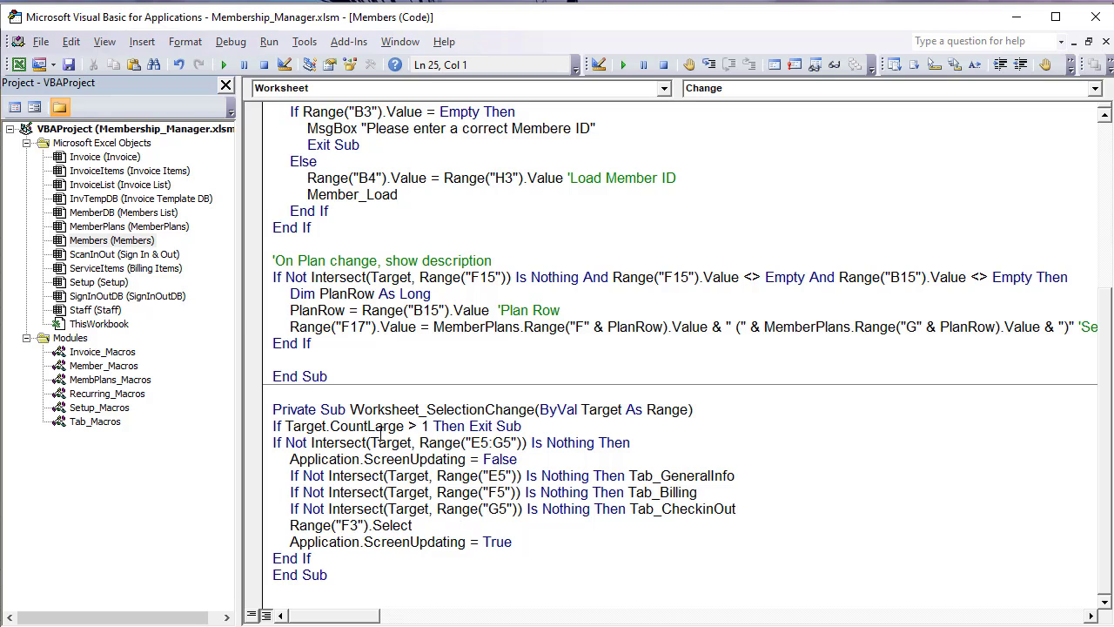
Step: Examine the Worksheet_SelectionChange header, its E5:G5 range and the Target.CountLarge exit line
{"action": "left_click_drag", "start_coordinate": [426, 409], "coordinate": [557, 396]}
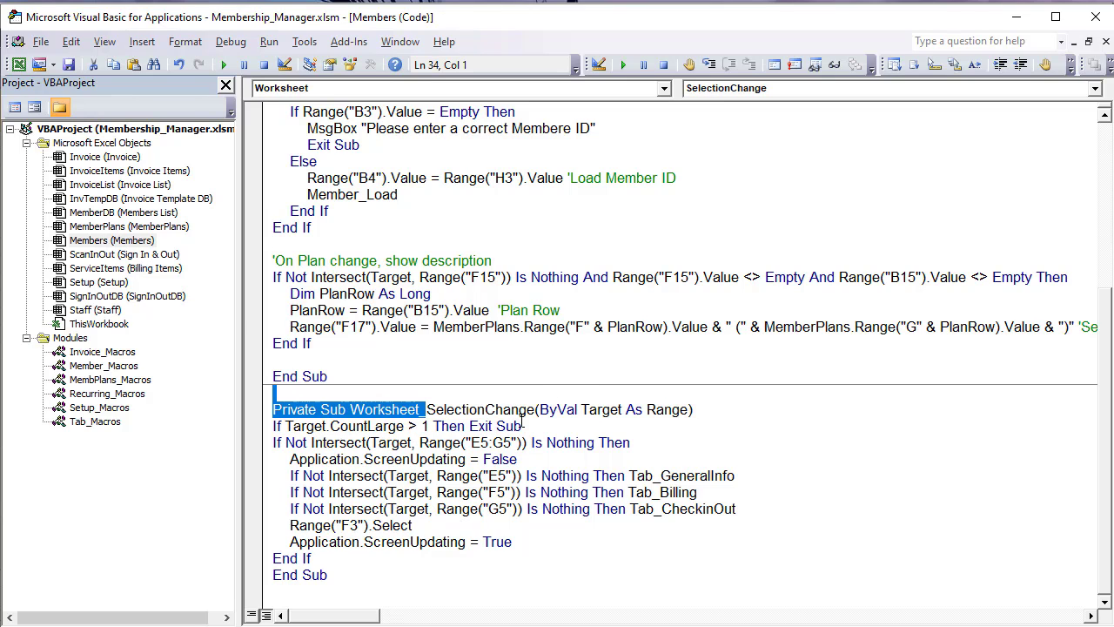
{"action": "left_click_drag", "start_coordinate": [519, 442], "coordinate": [468, 444]}
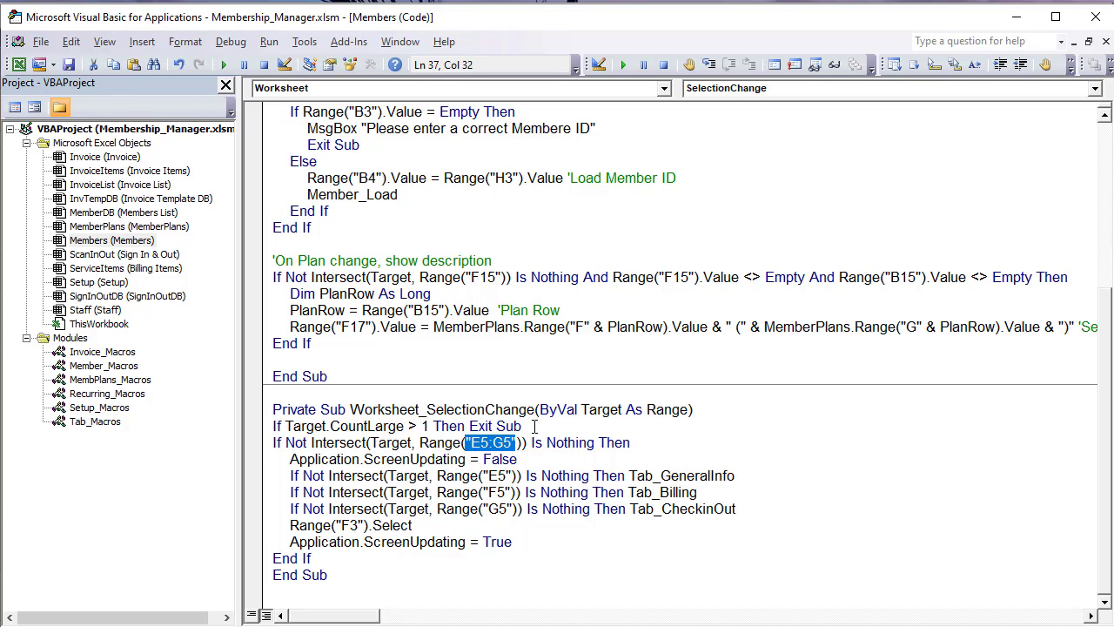
{"action": "left_click_drag", "start_coordinate": [534, 426], "coordinate": [273, 426]}
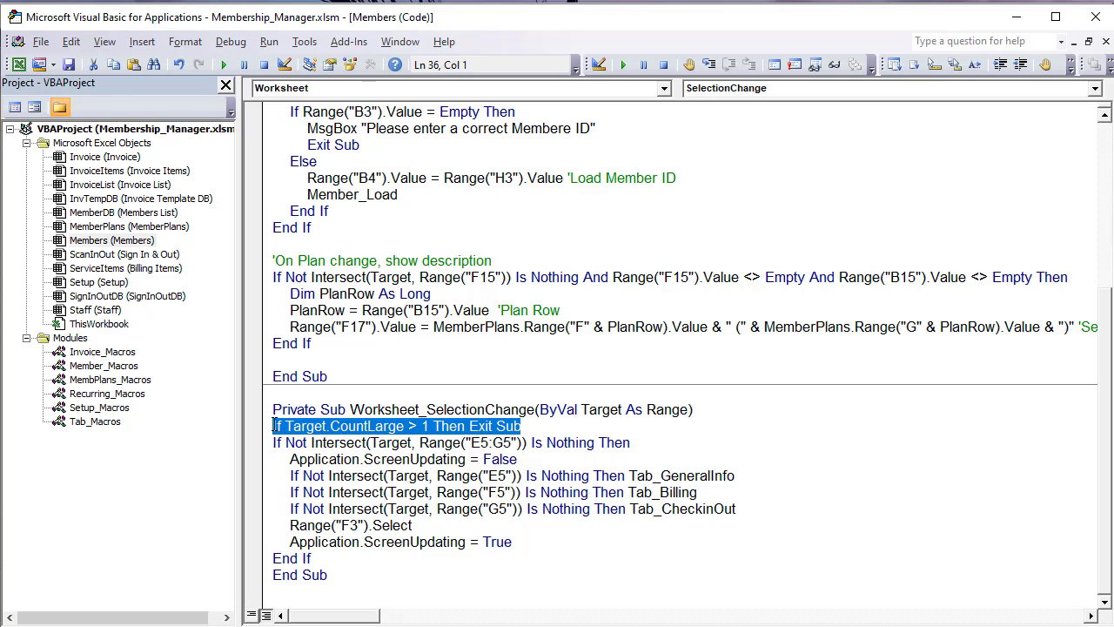
Step: Select several section headers across E5:G5 at once on the Members sheet to test the multi-cell check, and return to the code
{"action": "key", "text": "alt+F11"}
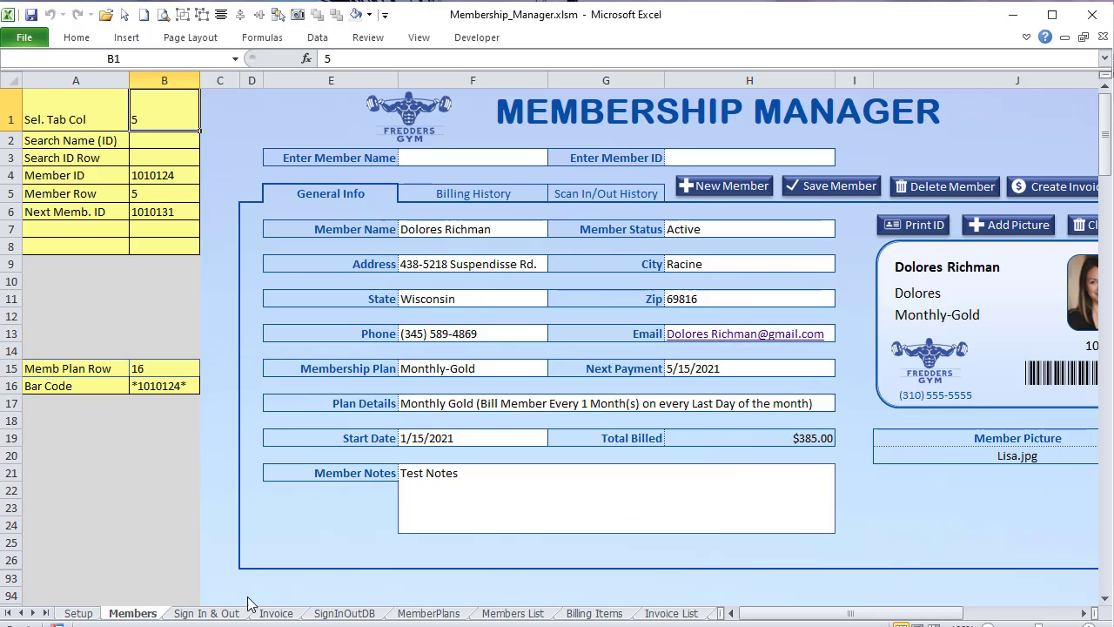
{"action": "left_click_drag", "start_coordinate": [329, 188], "coordinate": [645, 190]}
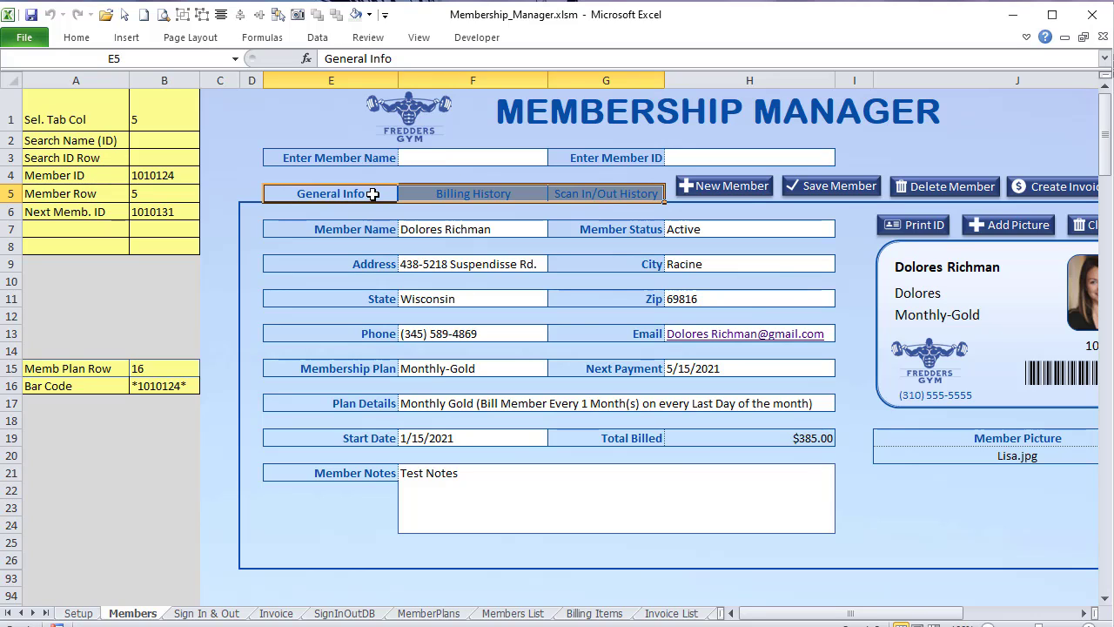
{"action": "left_click_drag", "start_coordinate": [363, 188], "coordinate": [535, 193]}
{"action": "left_click", "coordinate": [390, 193]}
{"action": "left_click_drag", "start_coordinate": [367, 194], "coordinate": [596, 193]}
{"action": "key", "text": "alt+F11"}
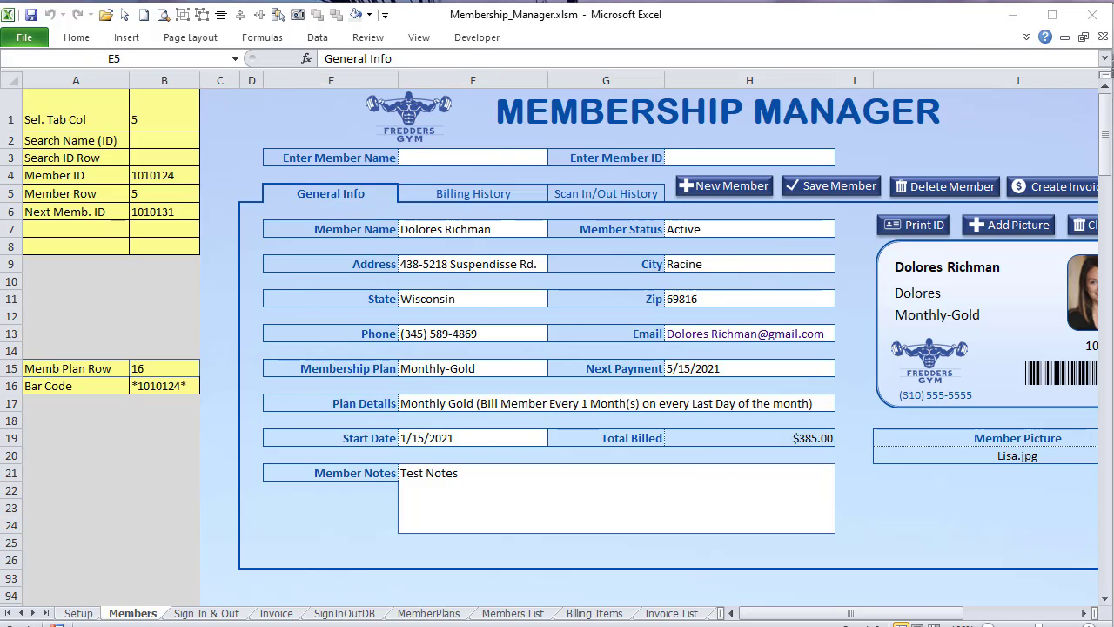
Step: Examine the Target.CountLarge exit line, the E5:G5 intersect range and the Application.ScreenUpdating = False line in Worksheet_SelectionChange
{"action": "left_click", "coordinate": [387, 396]}
{"action": "left_click_drag", "start_coordinate": [331, 427], "coordinate": [398, 427]}
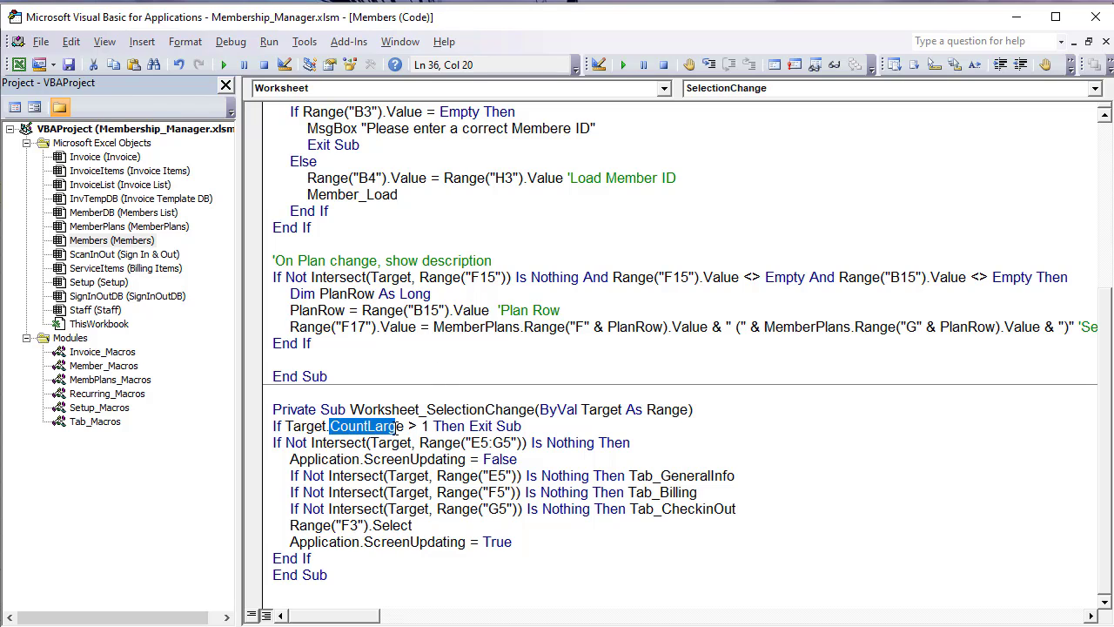
{"action": "left_click_drag", "start_coordinate": [551, 426], "coordinate": [244, 426]}
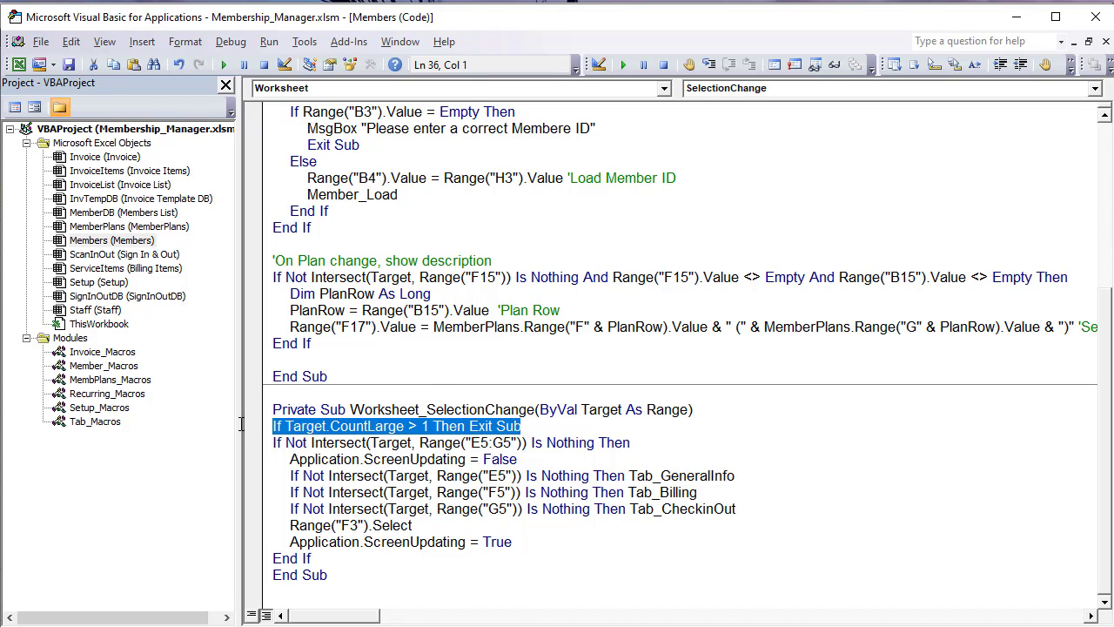
{"action": "left_click_drag", "start_coordinate": [514, 442], "coordinate": [471, 443]}
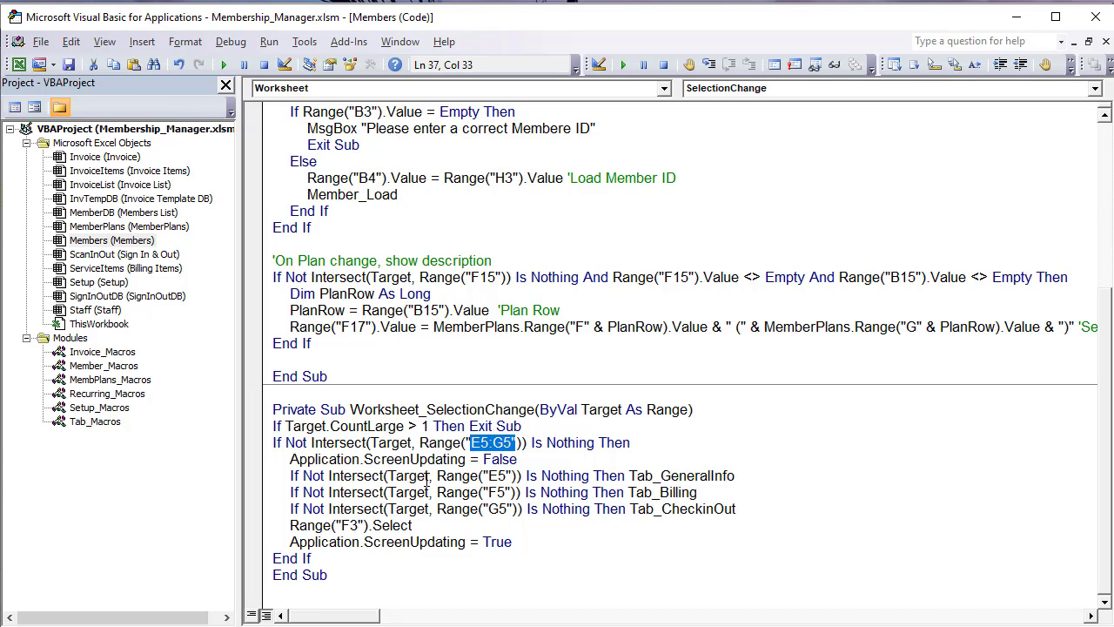
{"action": "left_click_drag", "start_coordinate": [517, 459], "coordinate": [292, 459]}
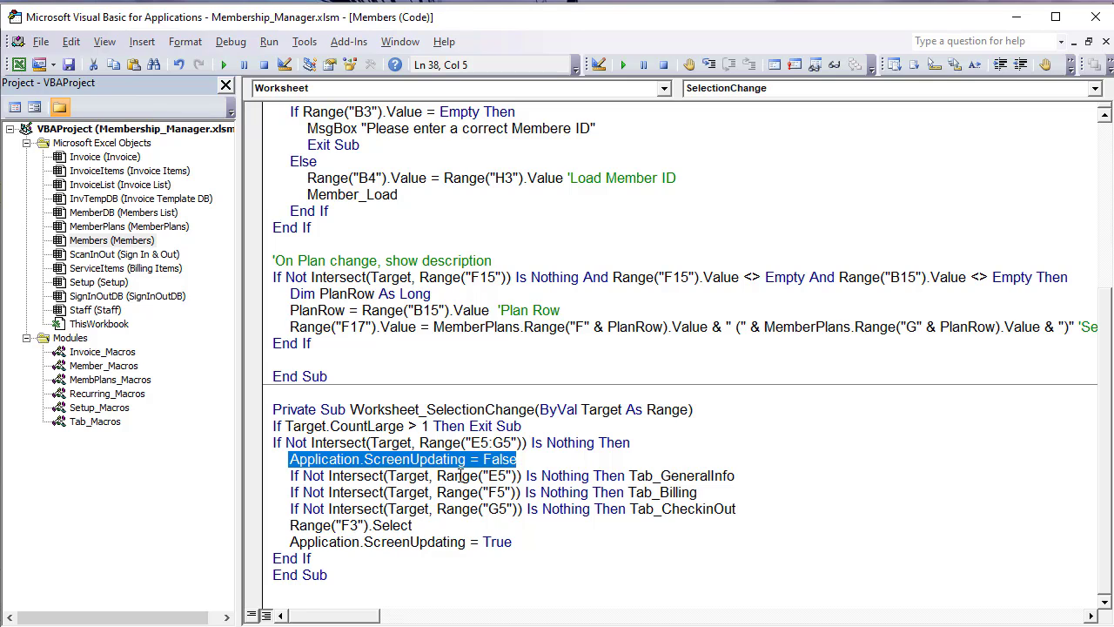
Step: Examine the Tab_GeneralInfo, Tab_Billing and Tab_CheckinOut calls and the Range("F3").Select line
{"action": "double_click", "coordinate": [503, 475]}
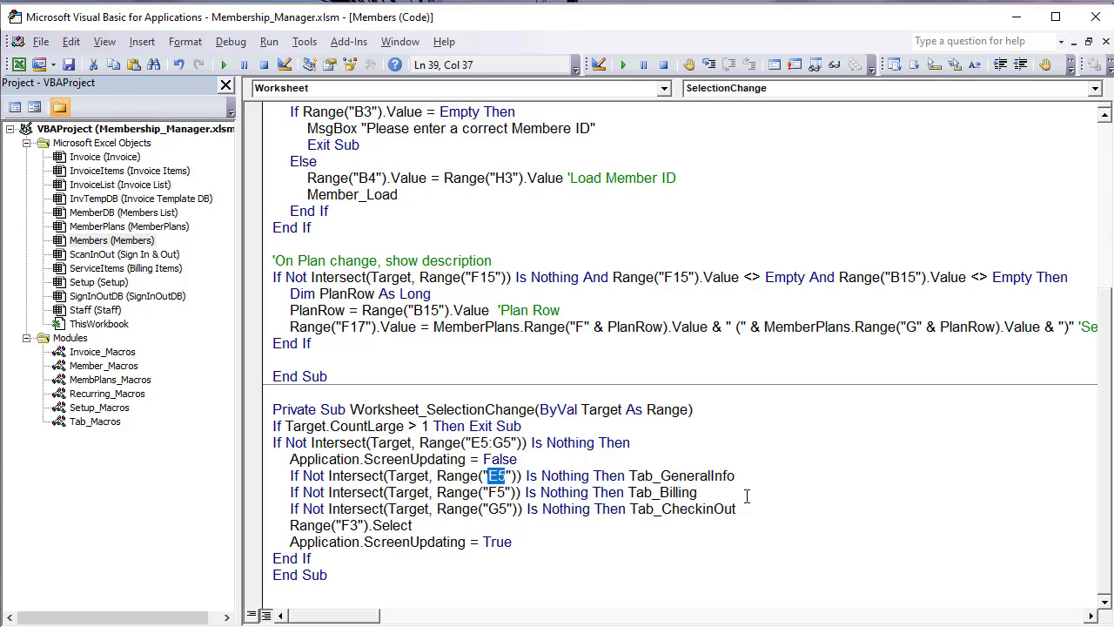
{"action": "left_click_drag", "start_coordinate": [736, 475], "coordinate": [631, 475]}
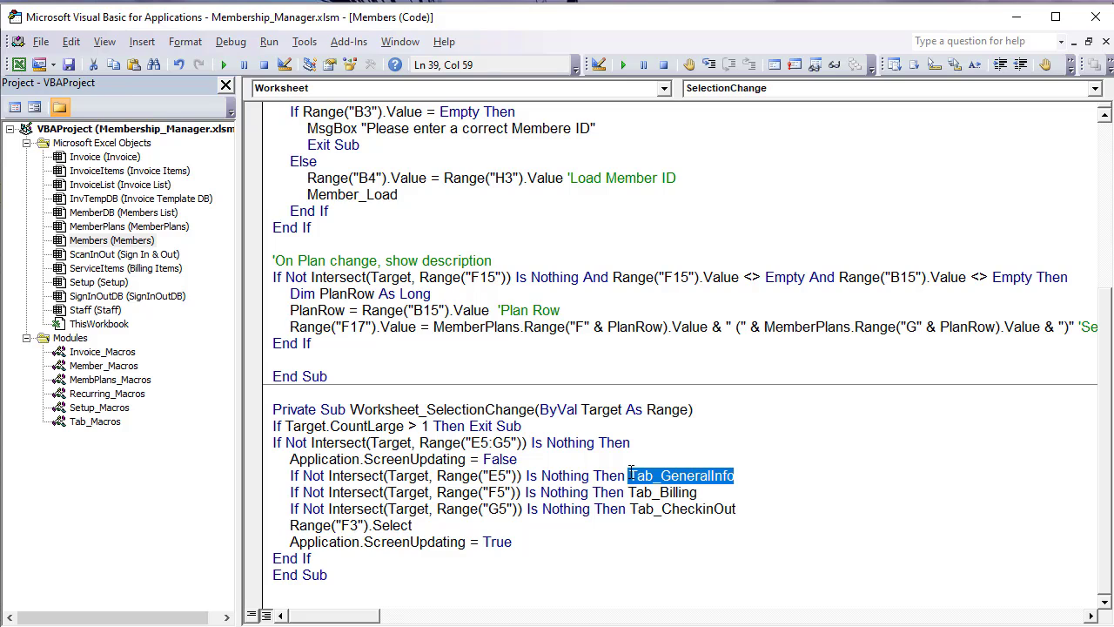
{"action": "left_click_drag", "start_coordinate": [698, 493], "coordinate": [627, 493]}
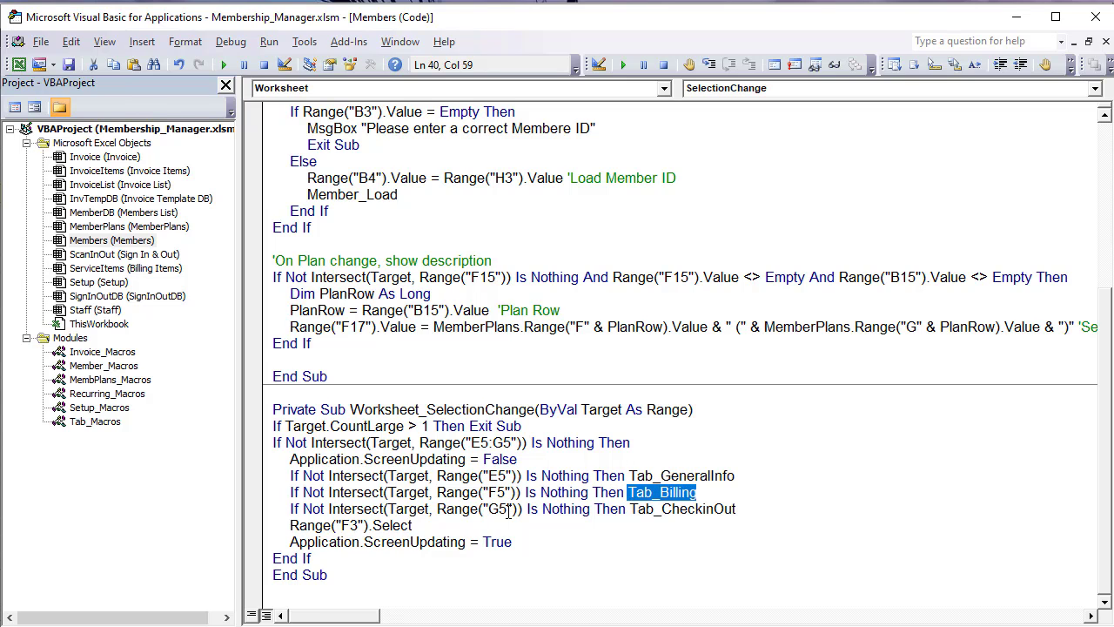
{"action": "left_click_drag", "start_coordinate": [735, 509], "coordinate": [628, 511]}
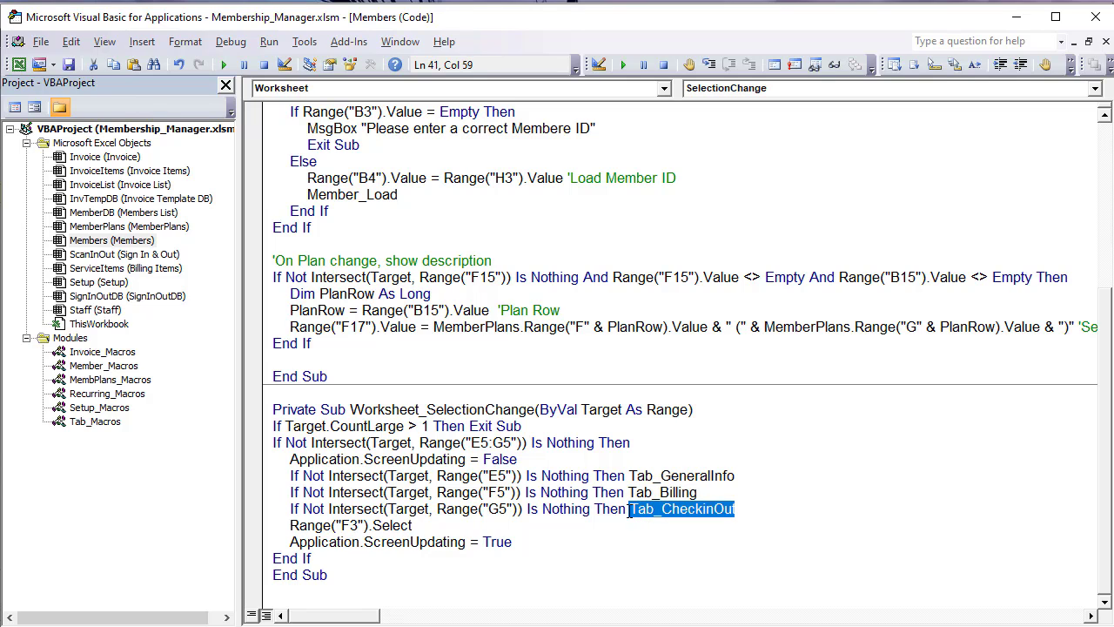
{"action": "left_click_drag", "start_coordinate": [413, 526], "coordinate": [285, 529]}
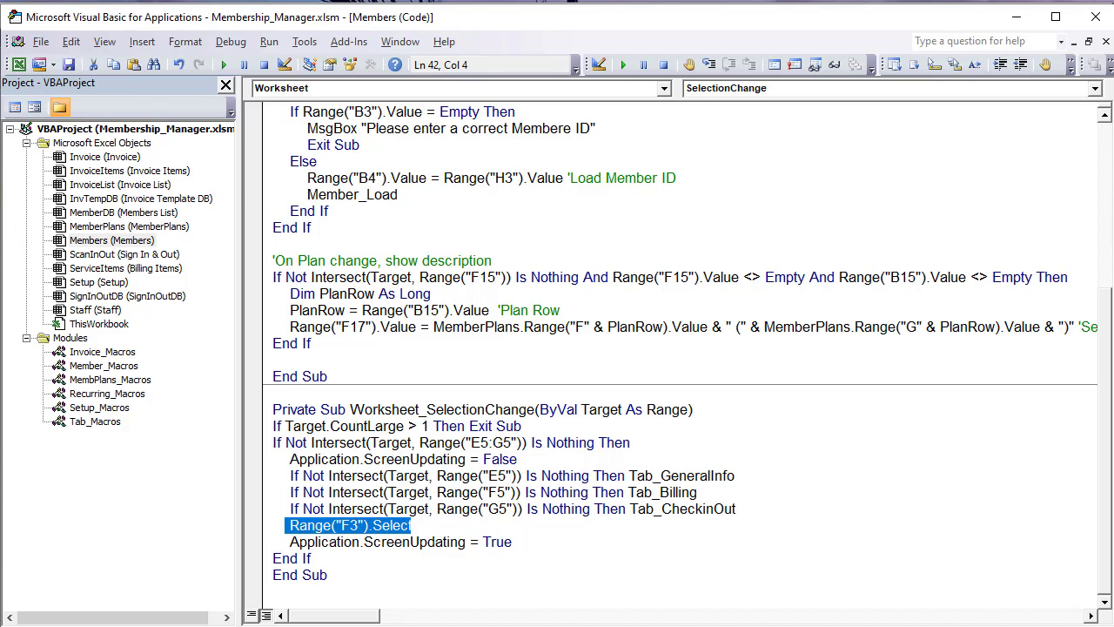
Step: On the Members sheet, show Billing History, Scan In/Out History and General Info in turn, and return to the code
{"action": "key", "text": "alt+Tab"}
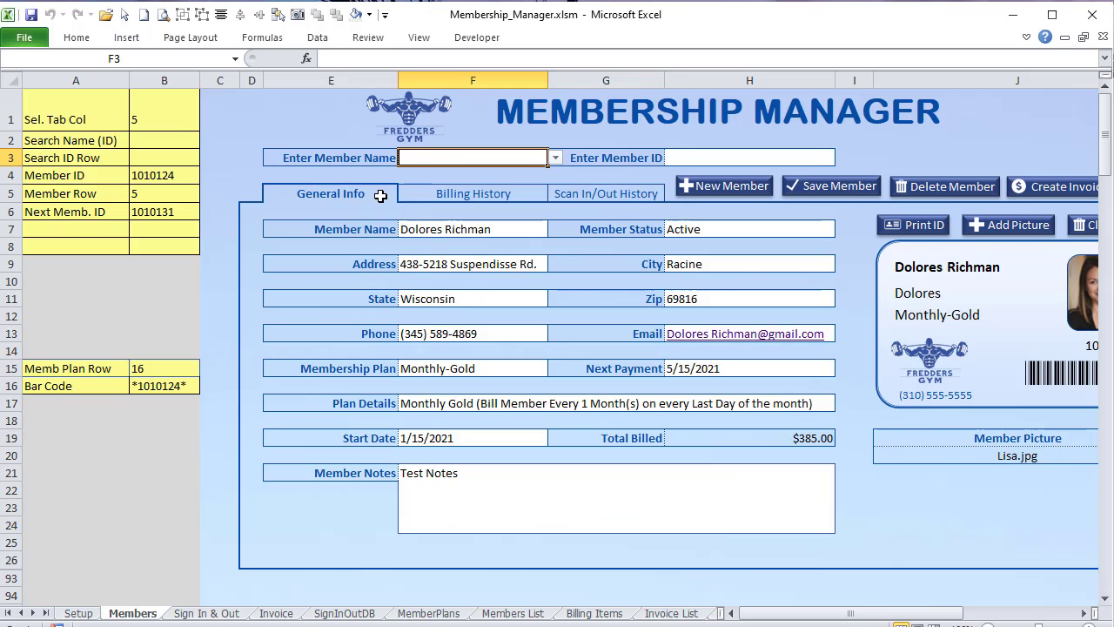
{"action": "left_click", "coordinate": [461, 196]}
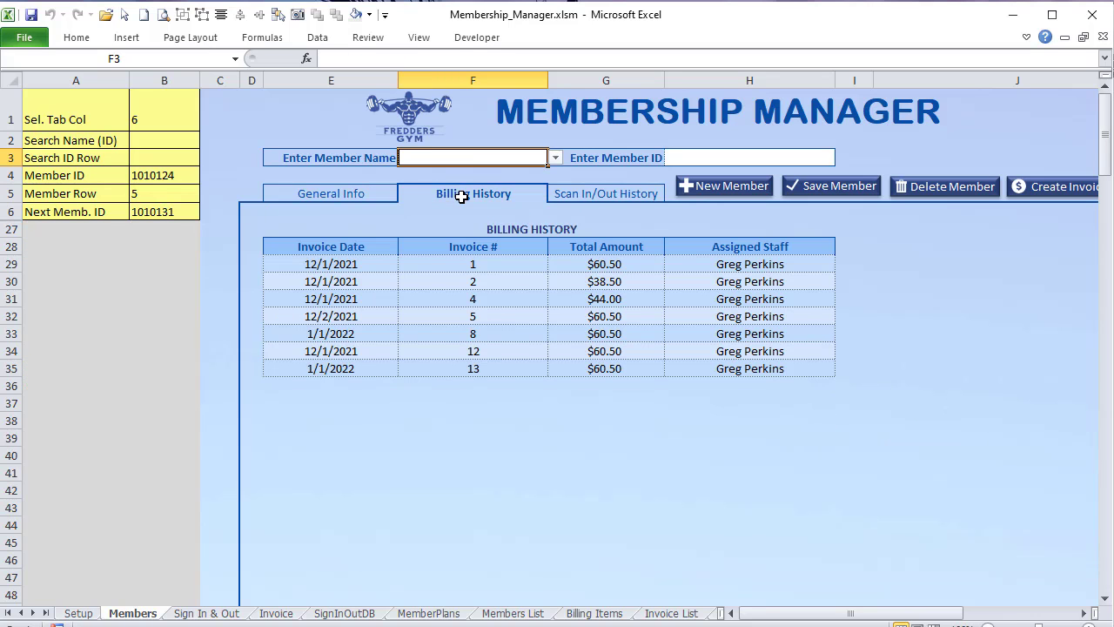
{"action": "left_click", "coordinate": [592, 196]}
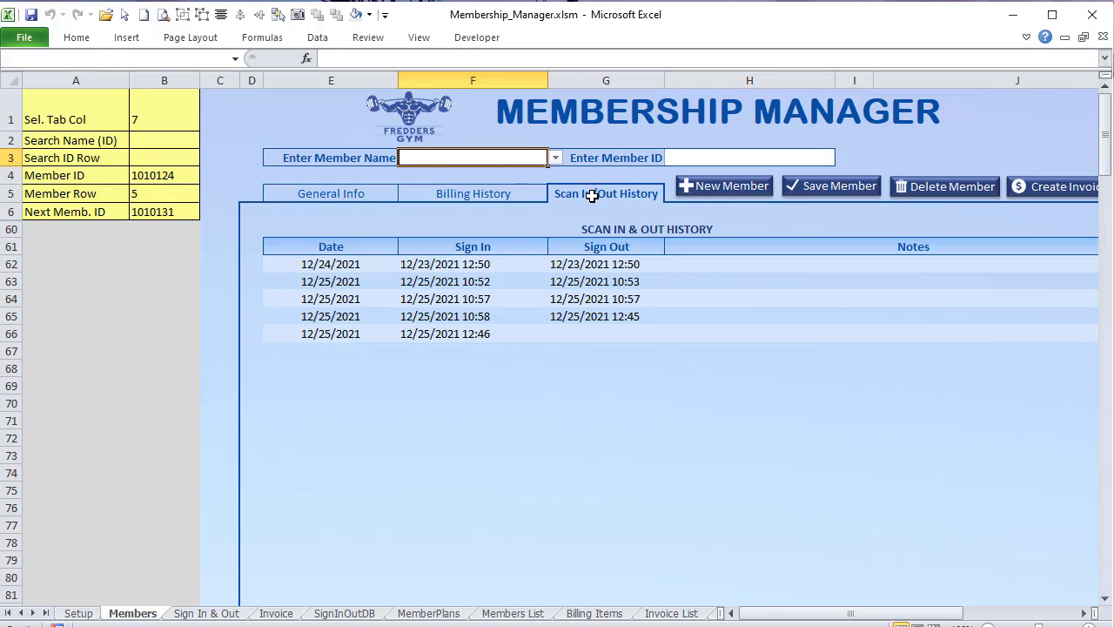
{"action": "left_click", "coordinate": [329, 190]}
{"action": "key", "text": "alt+Tab"}
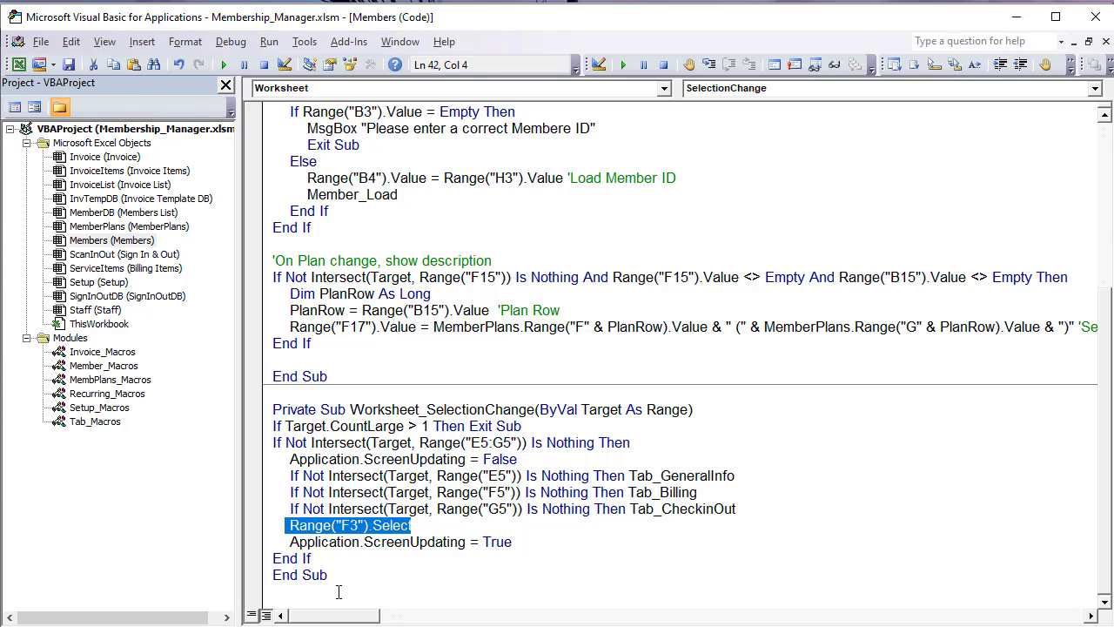
Step: Review the ScreenUpdating = True line and the three tab macro calls, and open the Tab_Macros module to look over its macros
{"action": "left_click_drag", "start_coordinate": [512, 542], "coordinate": [289, 540]}
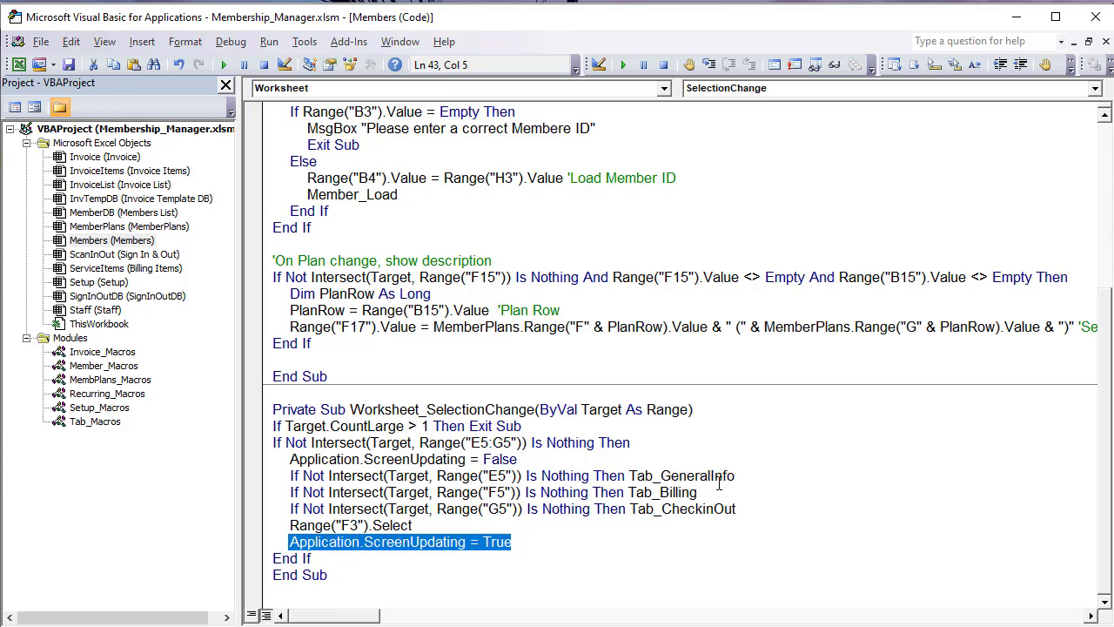
{"action": "left_click_drag", "start_coordinate": [739, 509], "coordinate": [289, 476]}
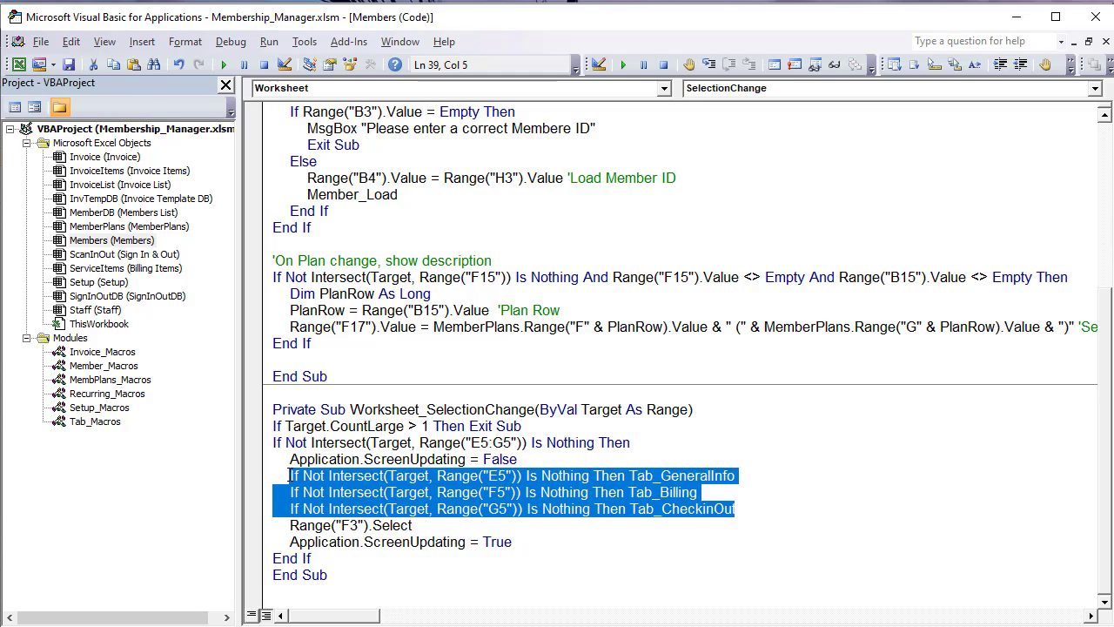
{"action": "double_click", "coordinate": [91, 422]}
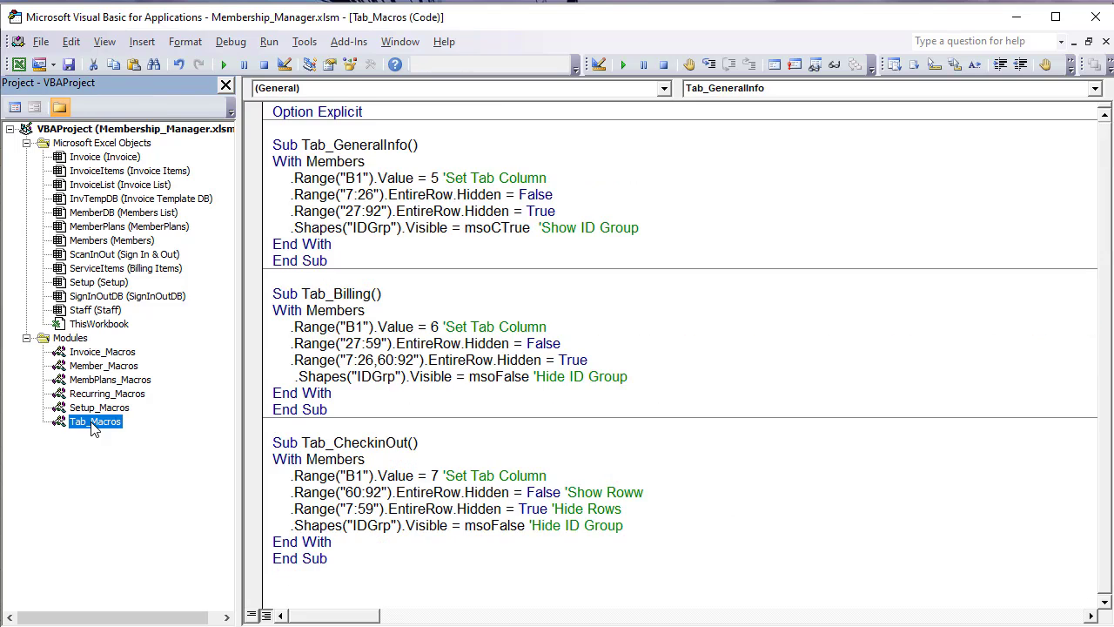
{"action": "left_click_drag", "start_coordinate": [370, 199], "coordinate": [333, 558]}
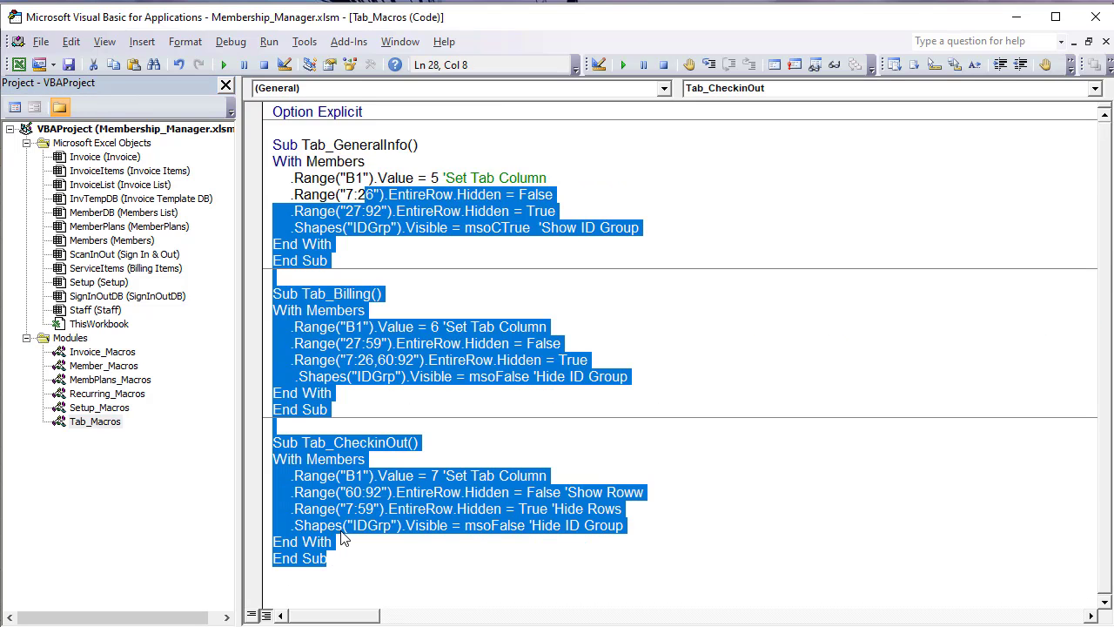
{"action": "left_click", "coordinate": [369, 296]}
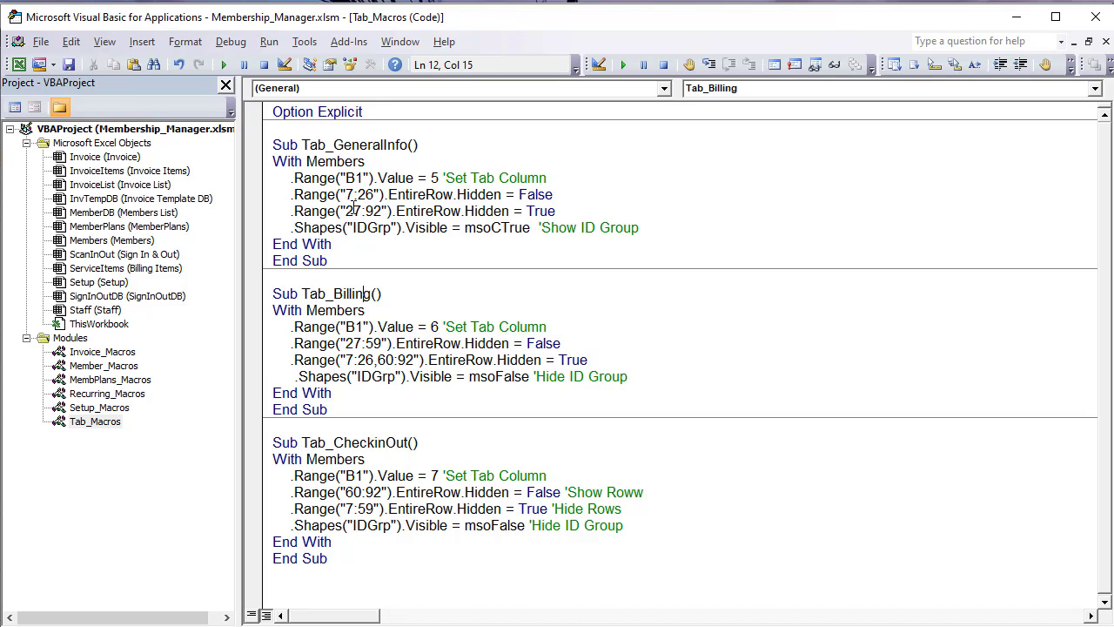
Step: Check the Tab_GeneralInfo macro against the Members sheet and examine its line that assigns the tab column to B1
{"action": "left_click_drag", "start_coordinate": [408, 145], "coordinate": [304, 146]}
{"action": "key", "text": "alt+F11"}
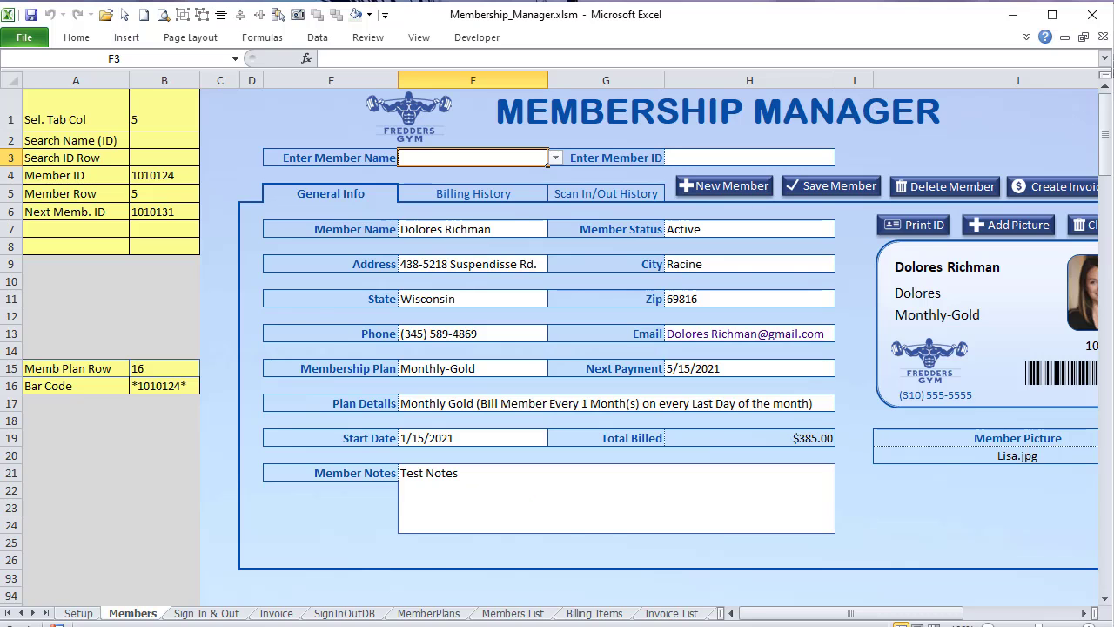
{"action": "key", "text": "alt+F11"}
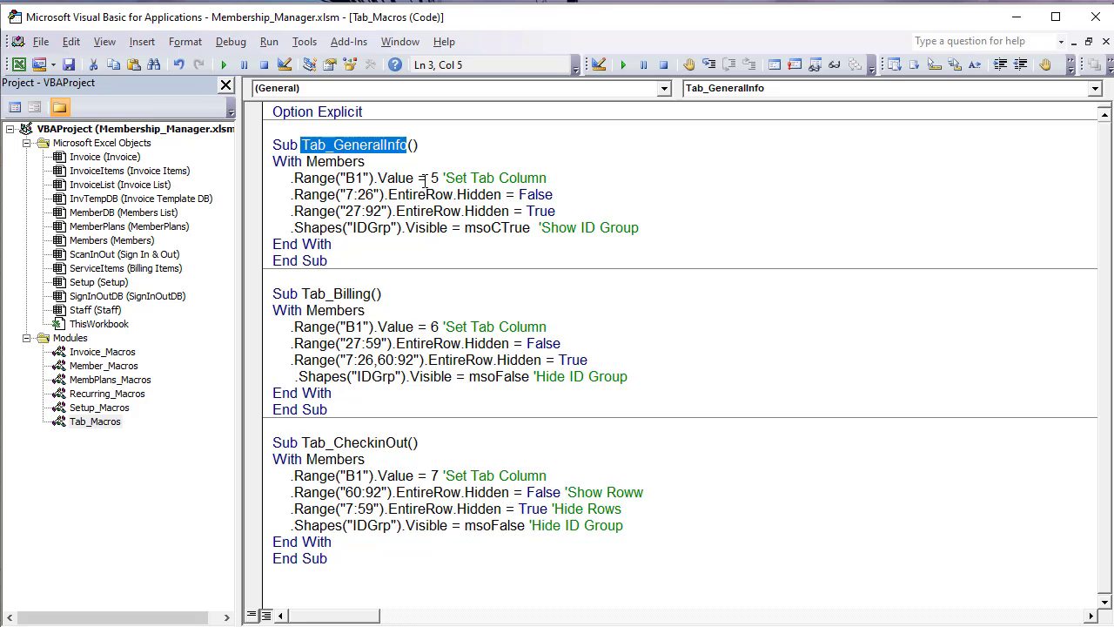
{"action": "left_click_drag", "start_coordinate": [440, 179], "coordinate": [290, 191]}
{"action": "left_click_drag", "start_coordinate": [442, 180], "coordinate": [277, 178]}
{"action": "left_click", "coordinate": [452, 198]}
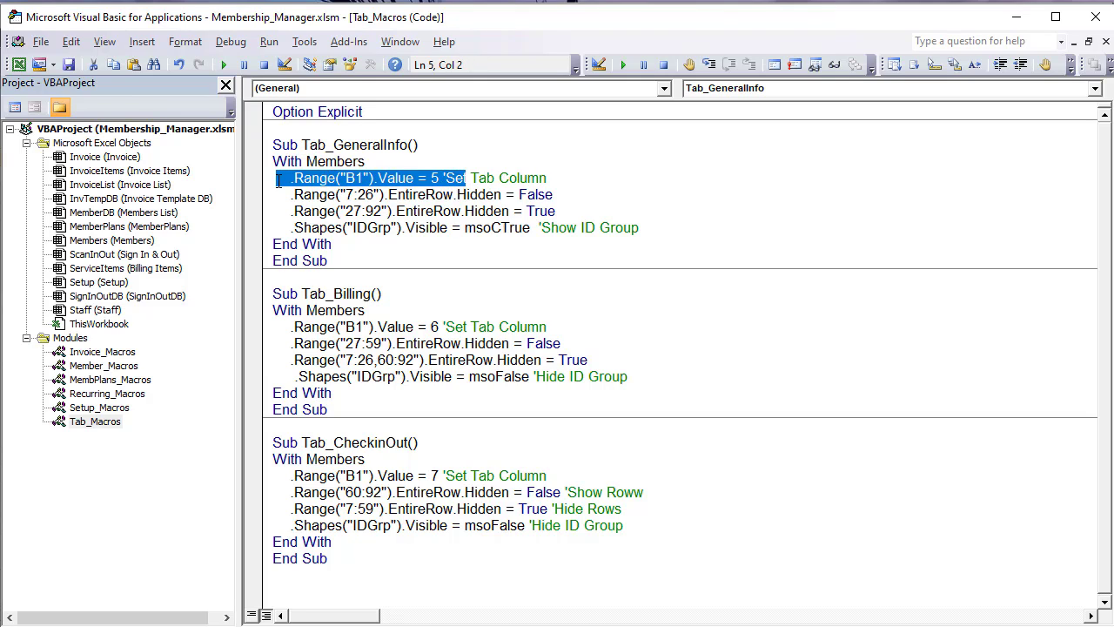
Step: Compare the B1 assignments in Tab_GeneralInfo, Tab_Billing and Tab_CheckinOut
{"action": "left_click", "coordinate": [389, 196]}
{"action": "left_click", "coordinate": [430, 178]}
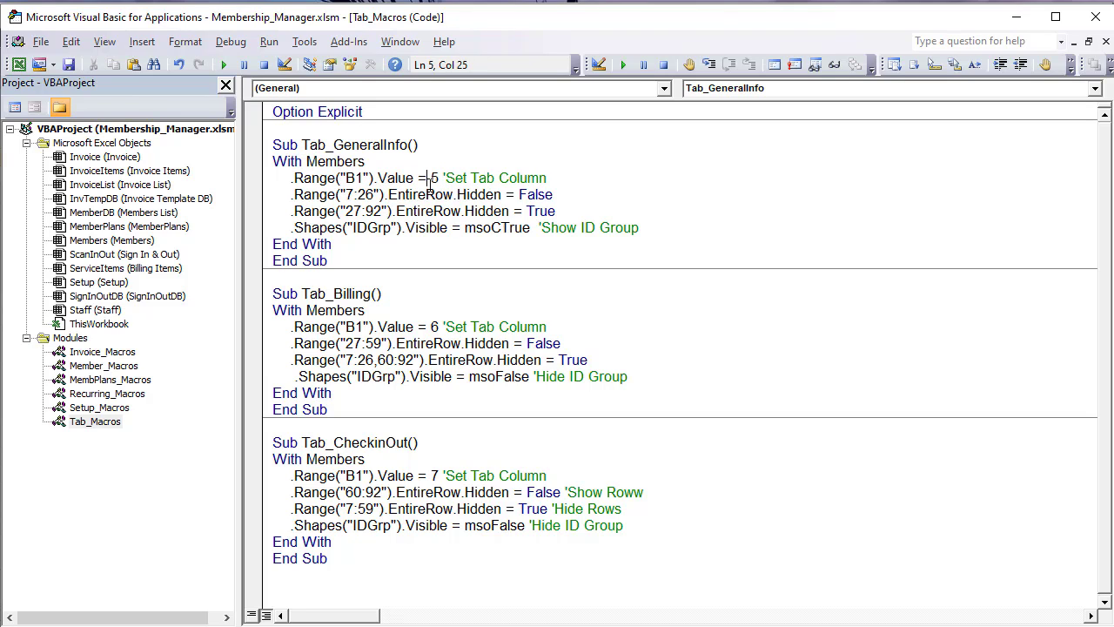
{"action": "left_click", "coordinate": [426, 327]}
{"action": "left_click", "coordinate": [428, 476]}
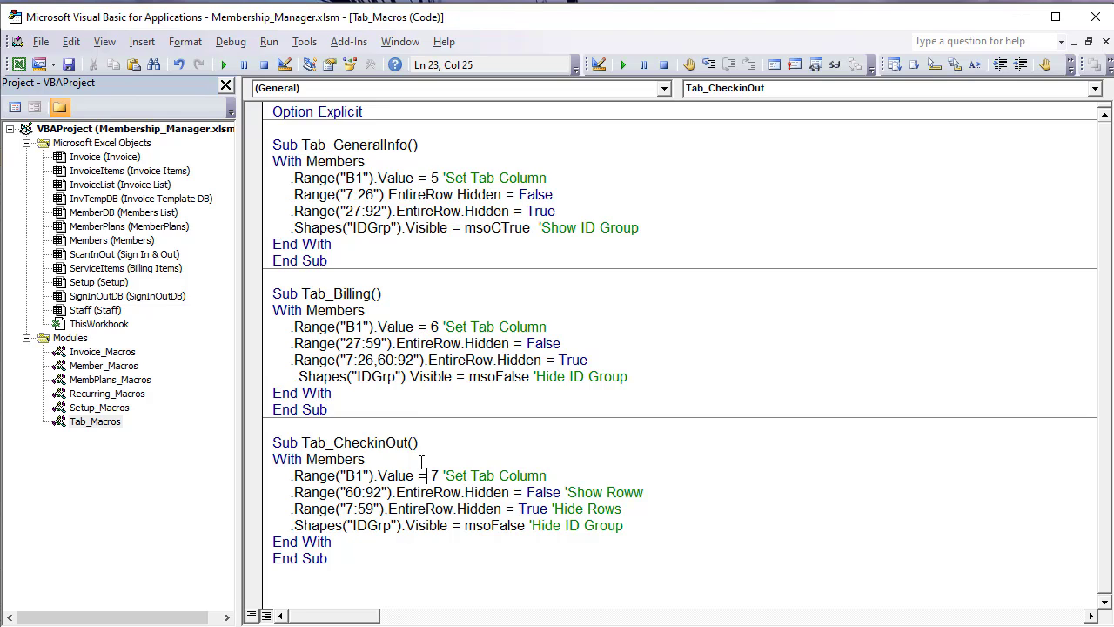
Step: Add the comment 'Display rows at the end of the Range("7:26") line in Tab_GeneralInfo
{"action": "left_click_drag", "start_coordinate": [584, 196], "coordinate": [290, 195]}
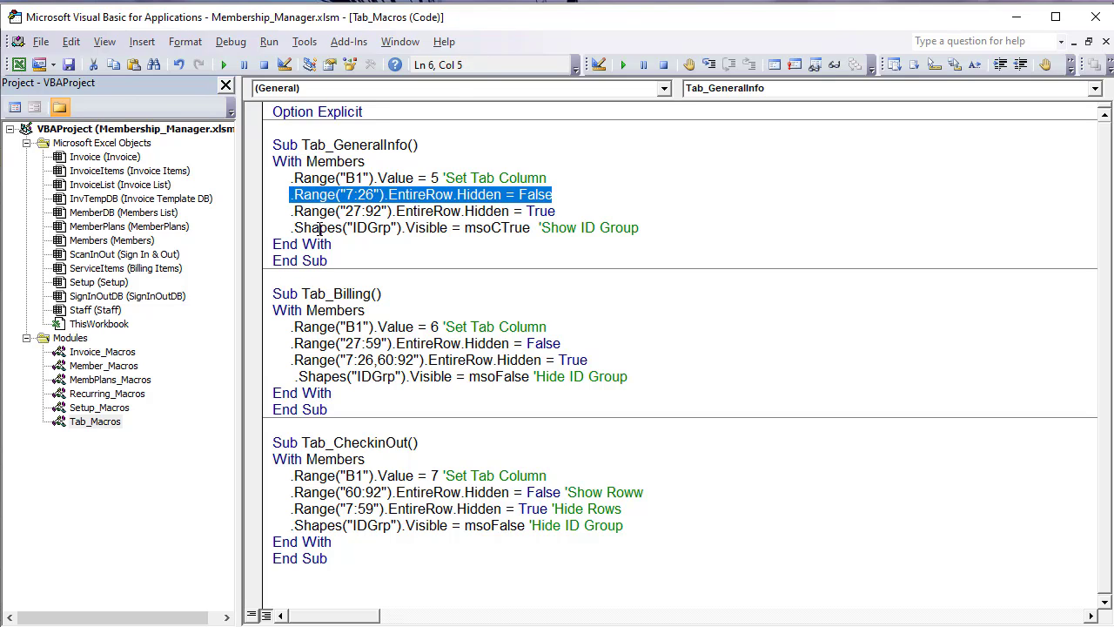
{"action": "left_click", "coordinate": [426, 211]}
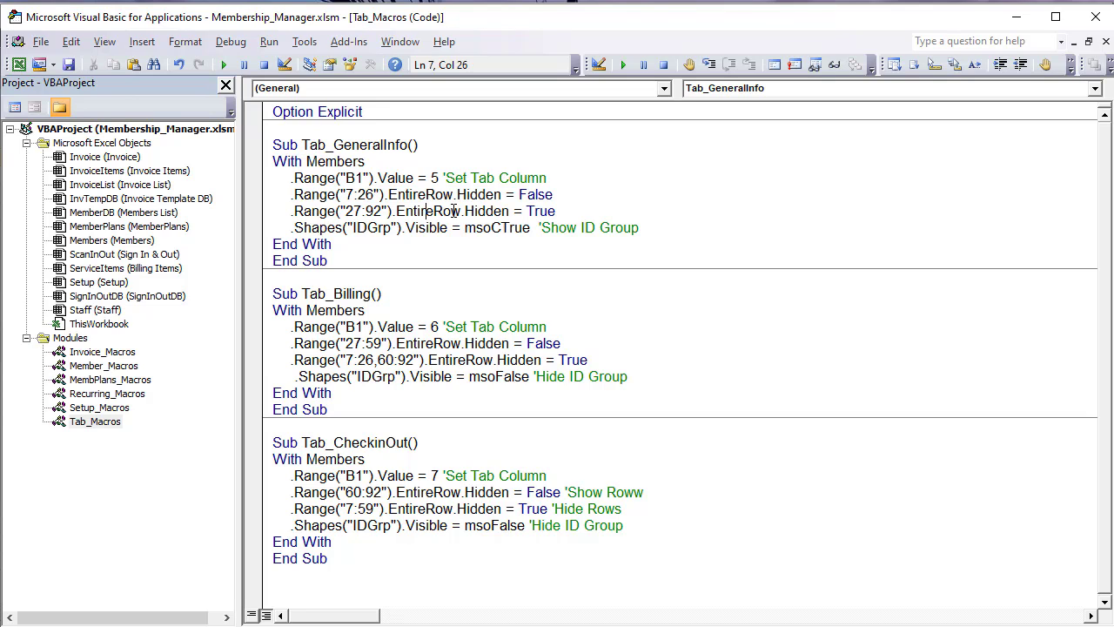
{"action": "left_click", "coordinate": [600, 196]}
{"action": "type", "text": "'Display rows"}
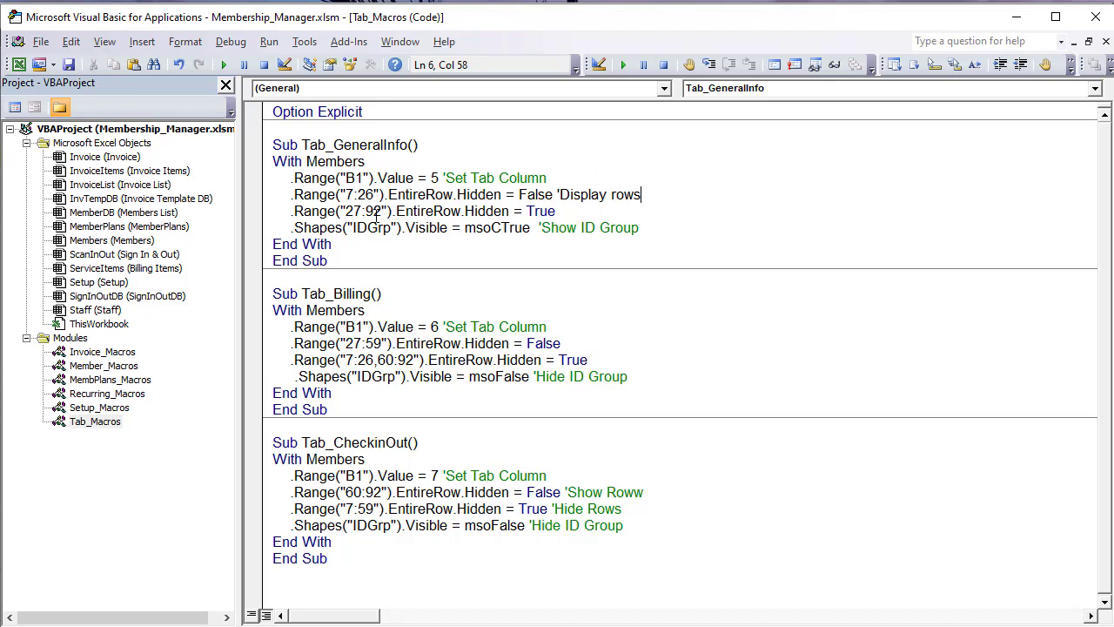
Step: Examine the Range("27:92") and IDGrp shape lines in Tab_GeneralInfo, checking the shape line against the ID card on the Members sheet
{"action": "left_click_drag", "start_coordinate": [363, 211], "coordinate": [352, 211]}
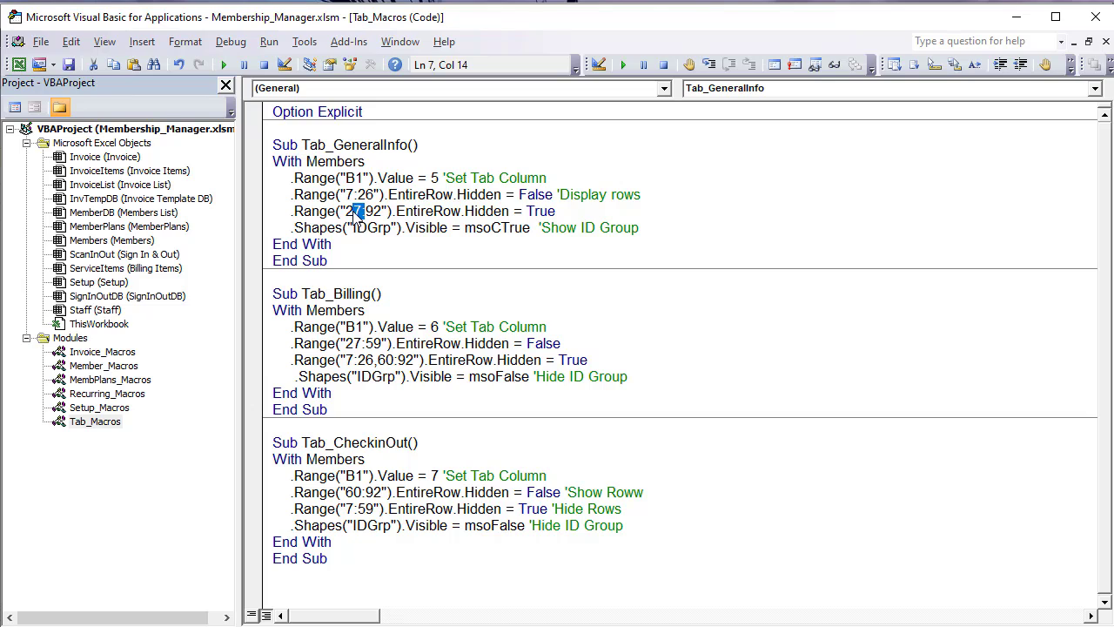
{"action": "left_click", "coordinate": [594, 214]}
{"action": "left_click_drag", "start_coordinate": [663, 232], "coordinate": [198, 235]}
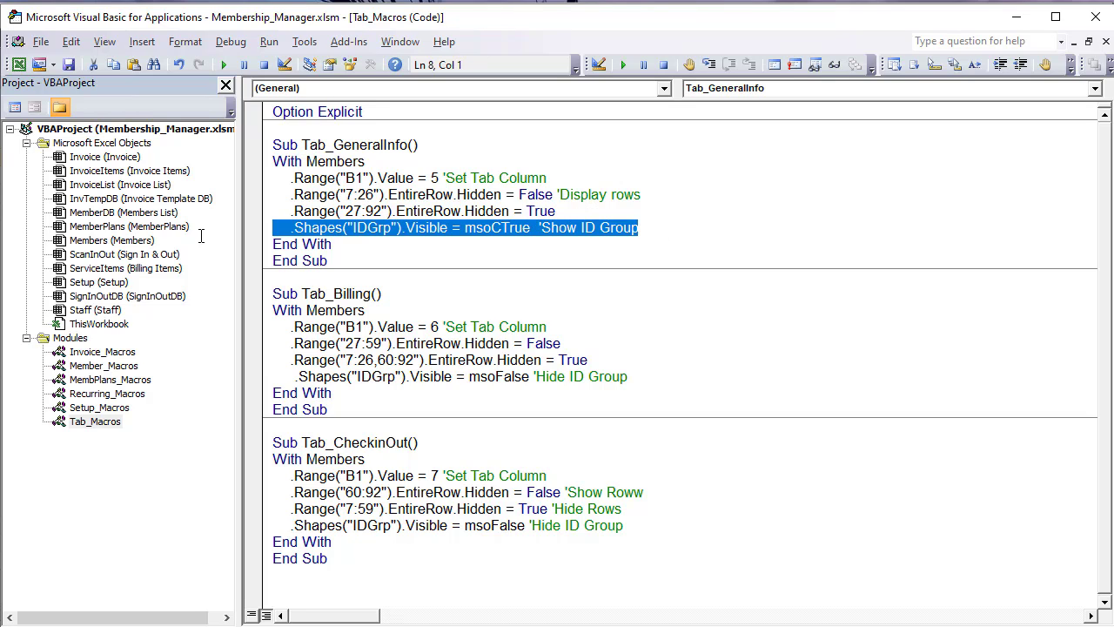
{"action": "key", "text": "alt+F11"}
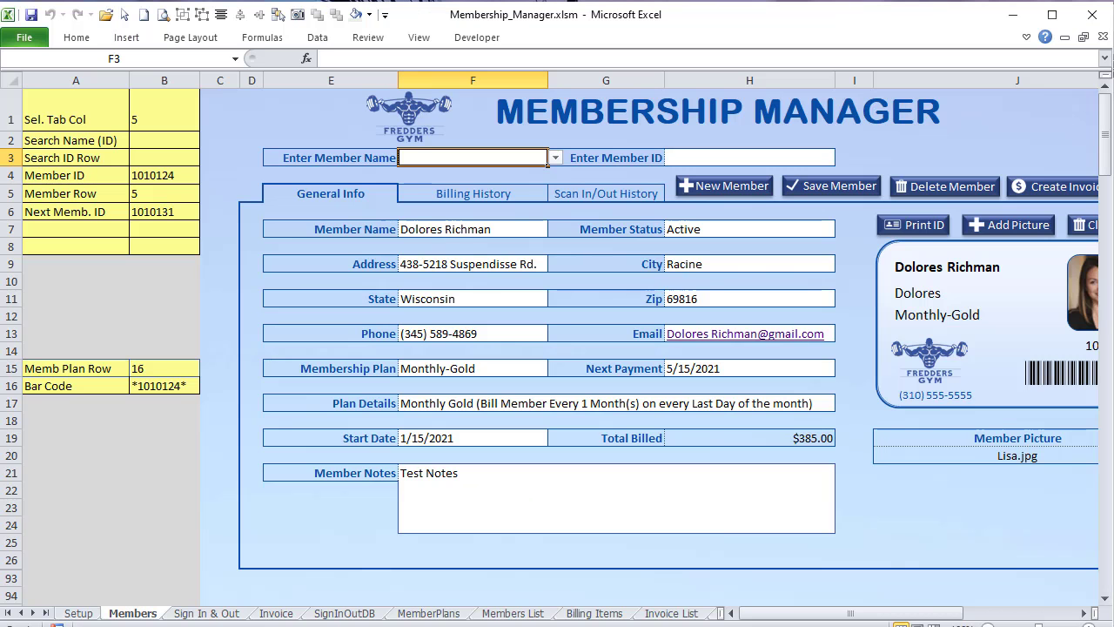
{"action": "left_click_drag", "start_coordinate": [873, 620], "coordinate": [941, 618]}
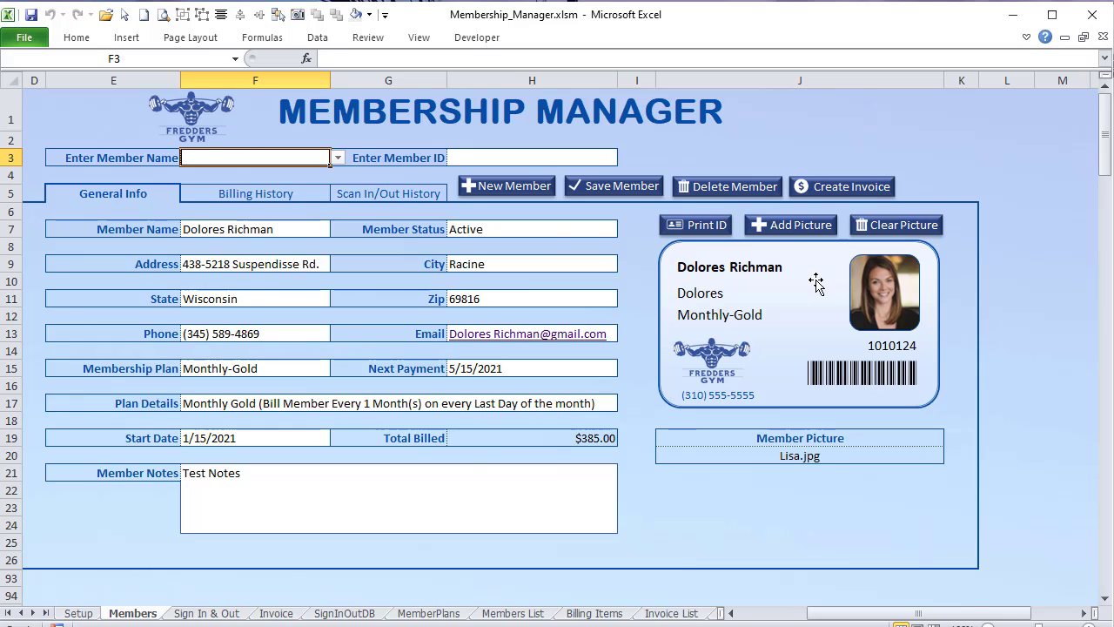
{"action": "key", "text": "alt+F11"}
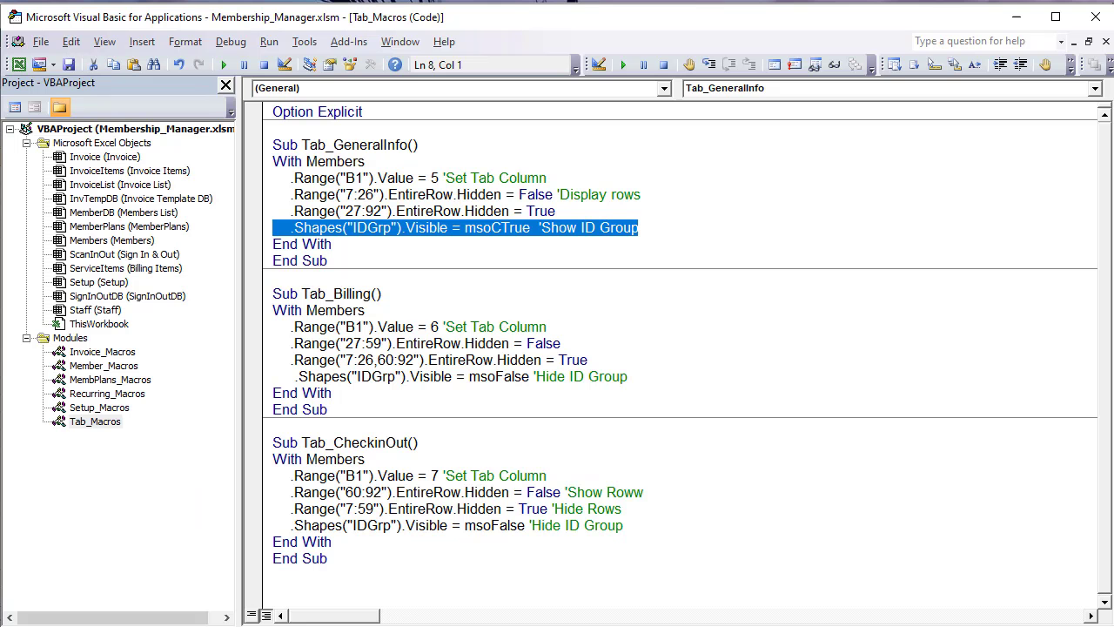
Step: Review the name and Visible setting in Tab_GeneralInfo's IDGrp line, along with the macro's full set of statements
{"action": "left_click", "coordinate": [452, 225]}
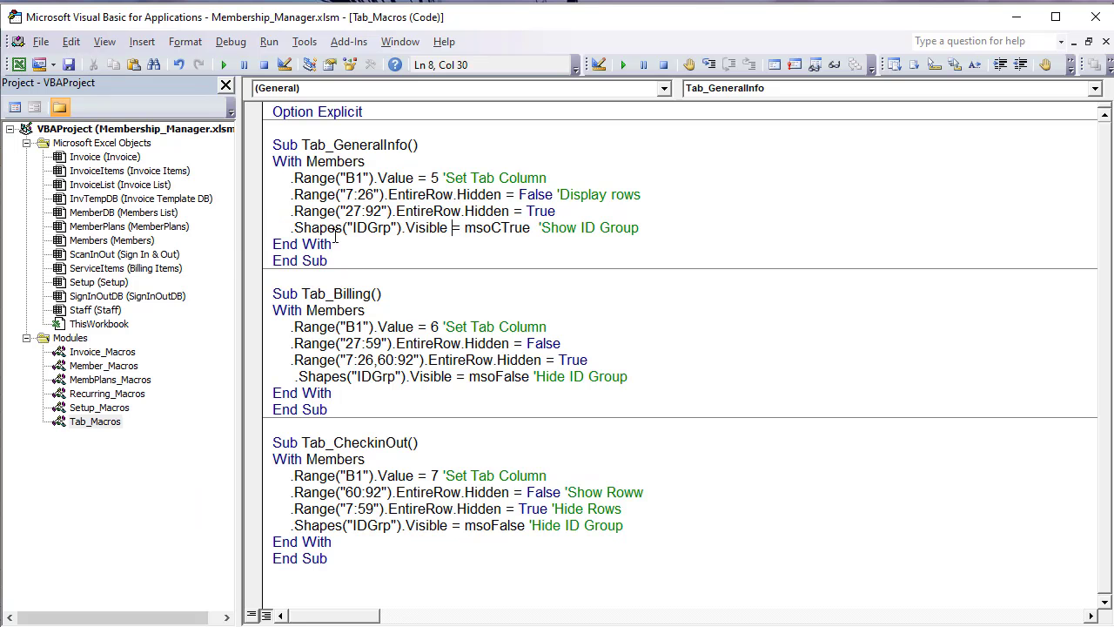
{"action": "left_click_drag", "start_coordinate": [327, 227], "coordinate": [378, 228]}
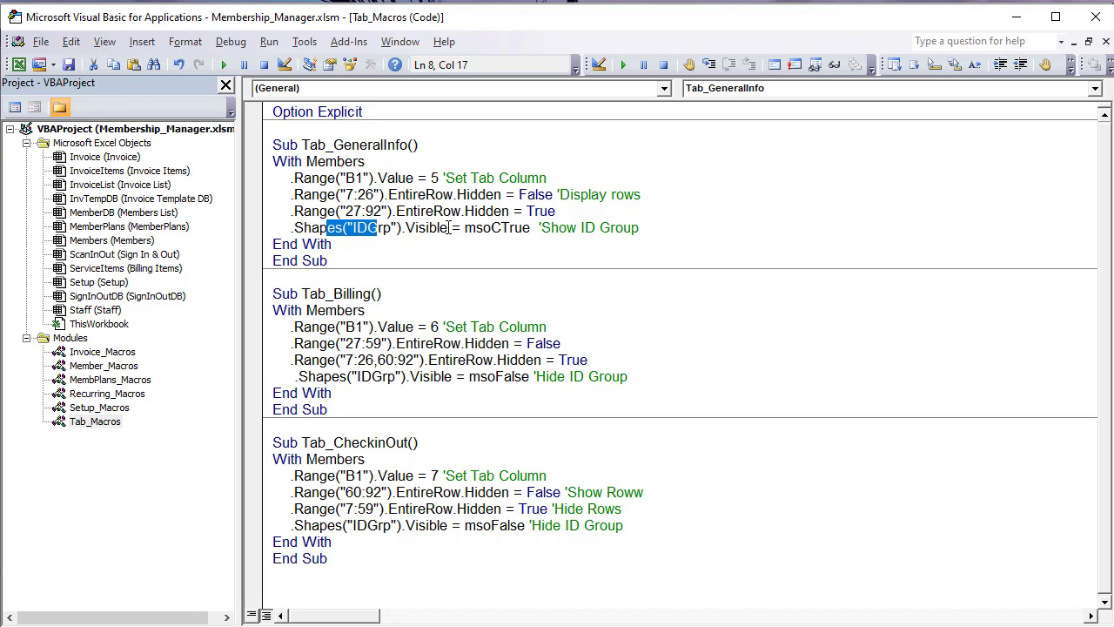
{"action": "left_click_drag", "start_coordinate": [452, 227], "coordinate": [544, 237]}
{"action": "left_click", "coordinate": [653, 244]}
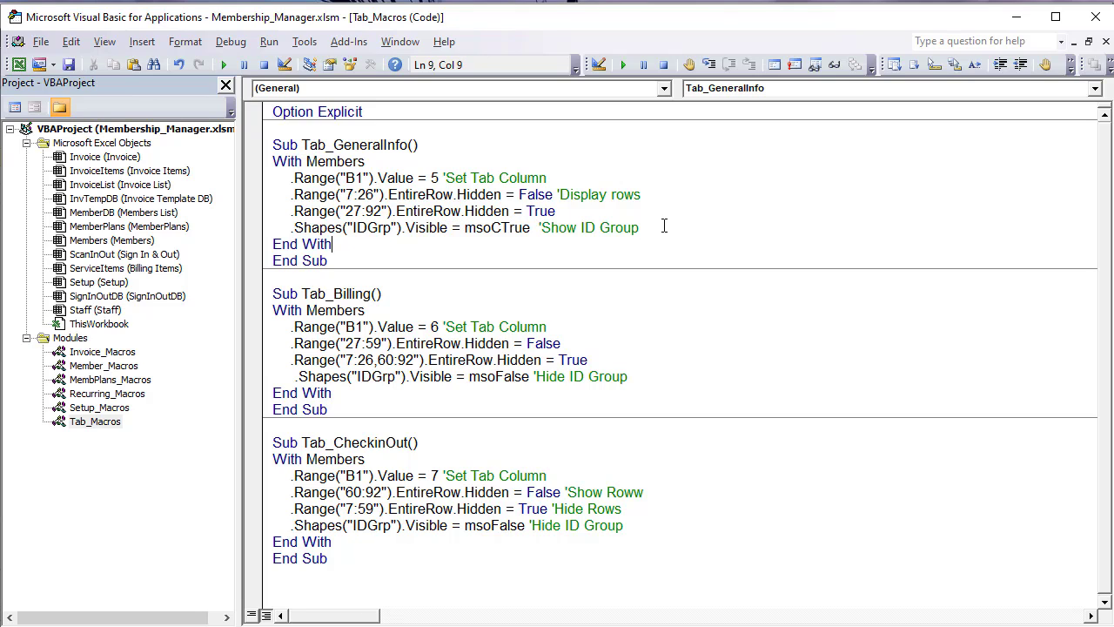
{"action": "left_click_drag", "start_coordinate": [646, 227], "coordinate": [203, 179]}
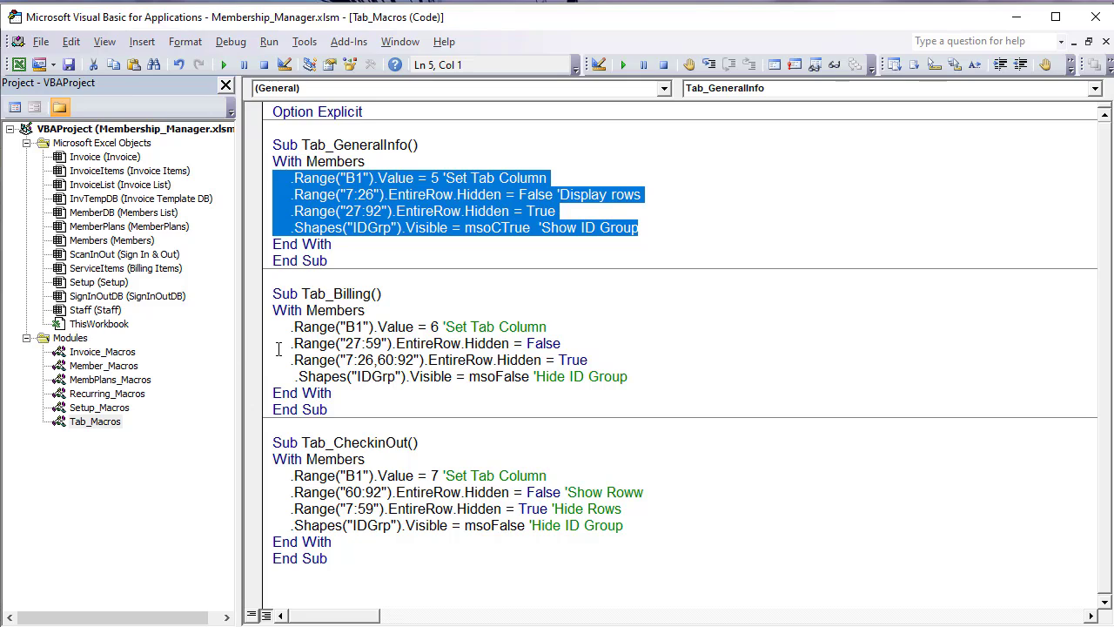
Step: Examine Tab_Billing's B1 assignment and its Range("27:59") line that unhides the billing rows
{"action": "left_click_drag", "start_coordinate": [550, 328], "coordinate": [293, 320]}
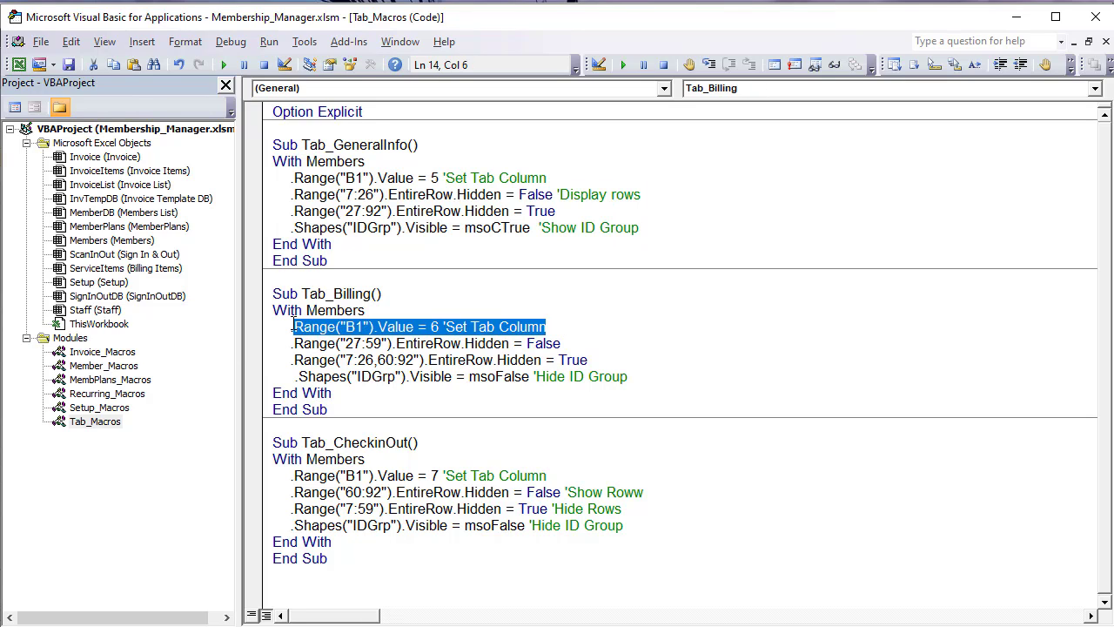
{"action": "left_click", "coordinate": [583, 342]}
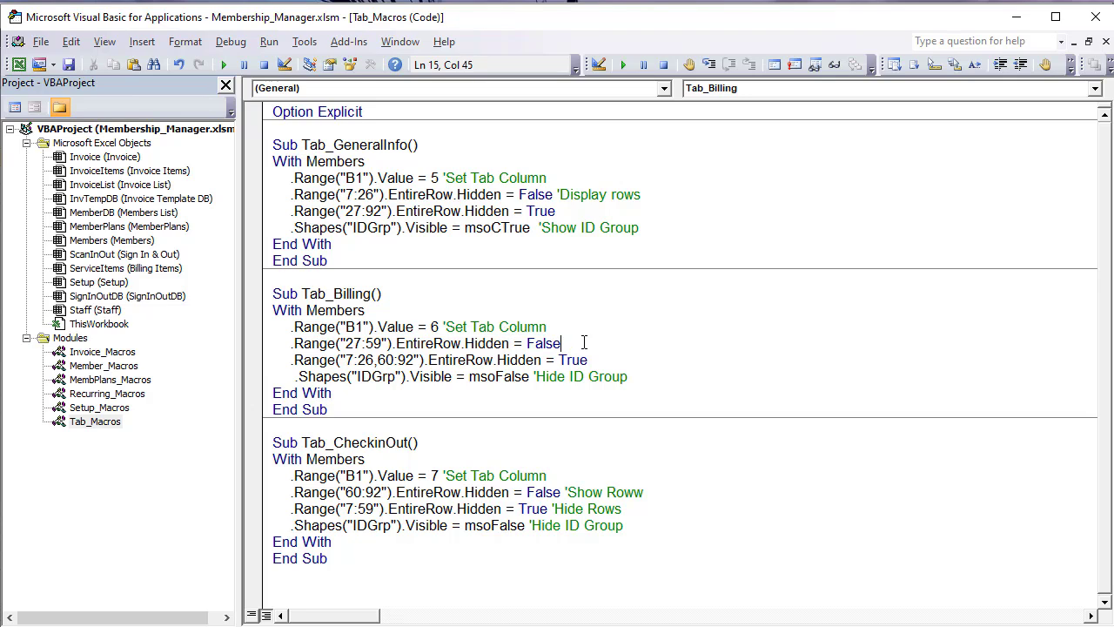
{"action": "left_click_drag", "start_coordinate": [583, 342], "coordinate": [280, 342]}
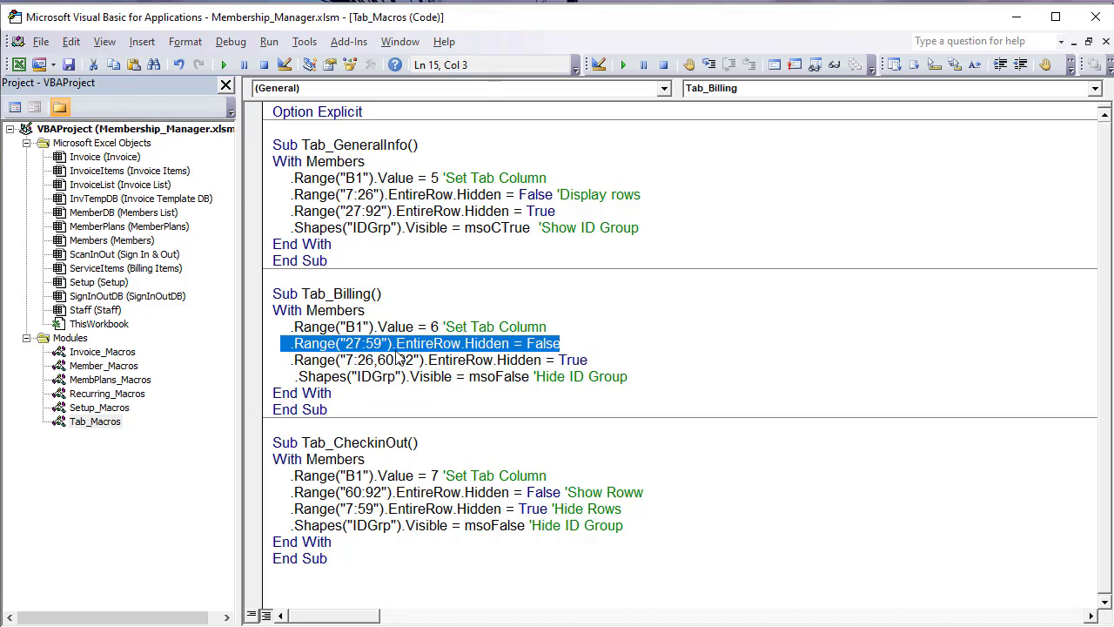
{"action": "left_click", "coordinate": [591, 360]}
{"action": "left_click_drag", "start_coordinate": [578, 342], "coordinate": [465, 343]}
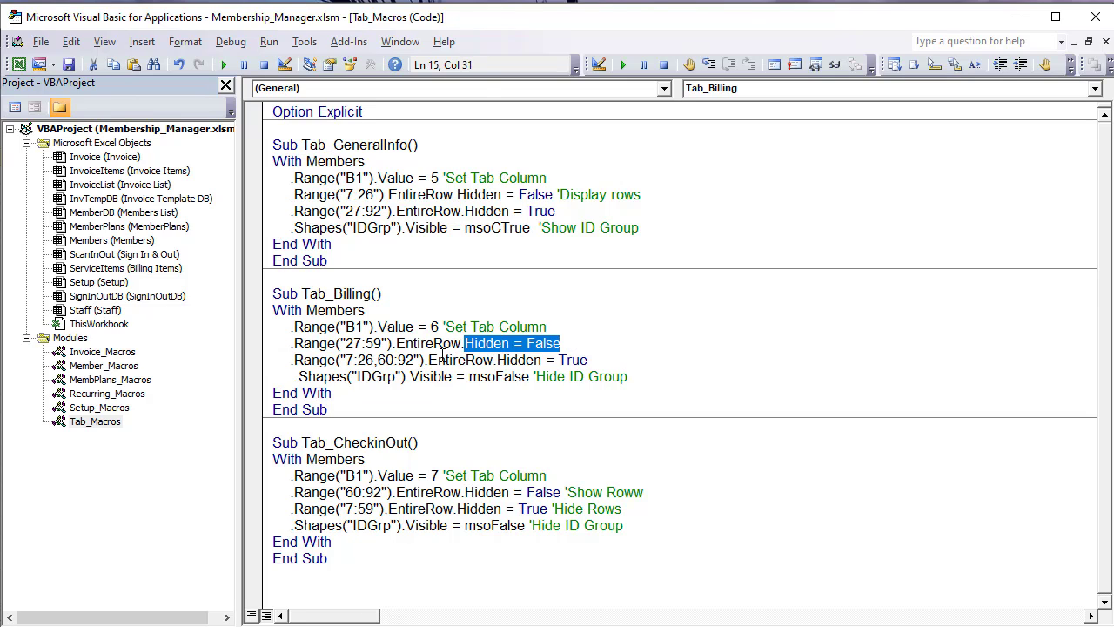
Step: Examine the two row blocks, 7:26 and 60:92, in Tab_Billing's line that hides the other sections' rows
{"action": "left_click_drag", "start_coordinate": [580, 360], "coordinate": [289, 360]}
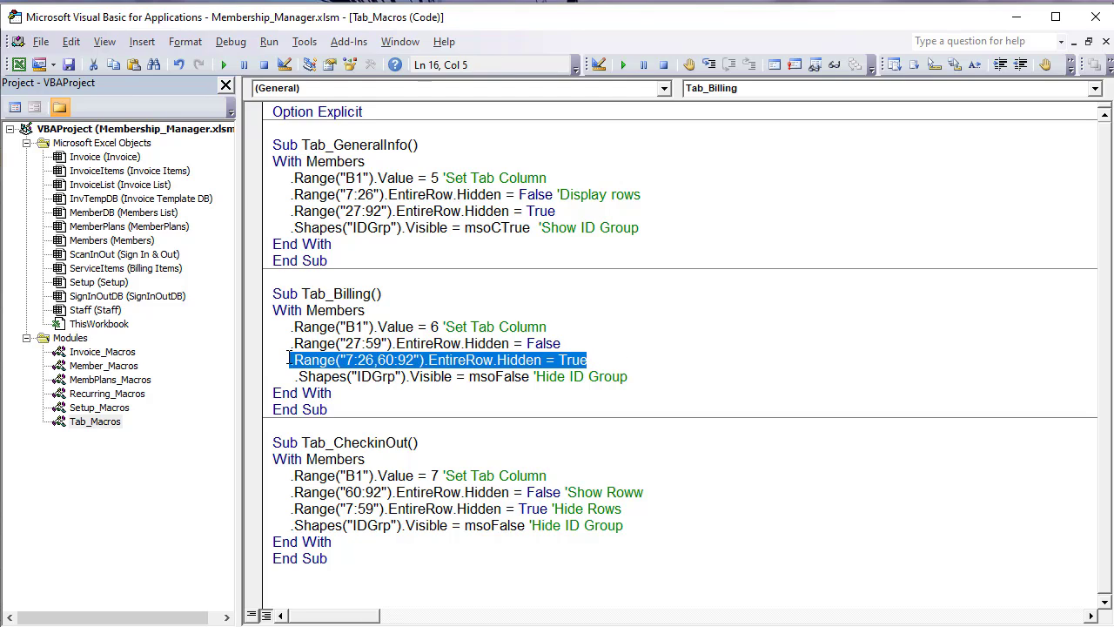
{"action": "left_click", "coordinate": [331, 383]}
{"action": "left_click_drag", "start_coordinate": [376, 359], "coordinate": [346, 359]}
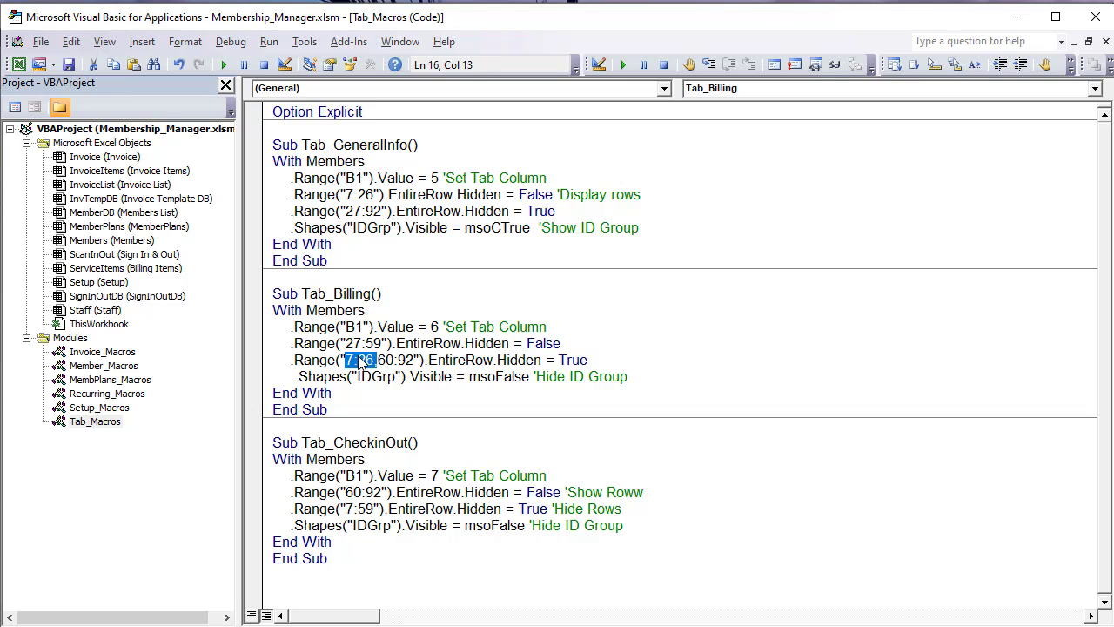
{"action": "left_click", "coordinate": [415, 360]}
{"action": "left_click_drag", "start_coordinate": [415, 359], "coordinate": [377, 359]}
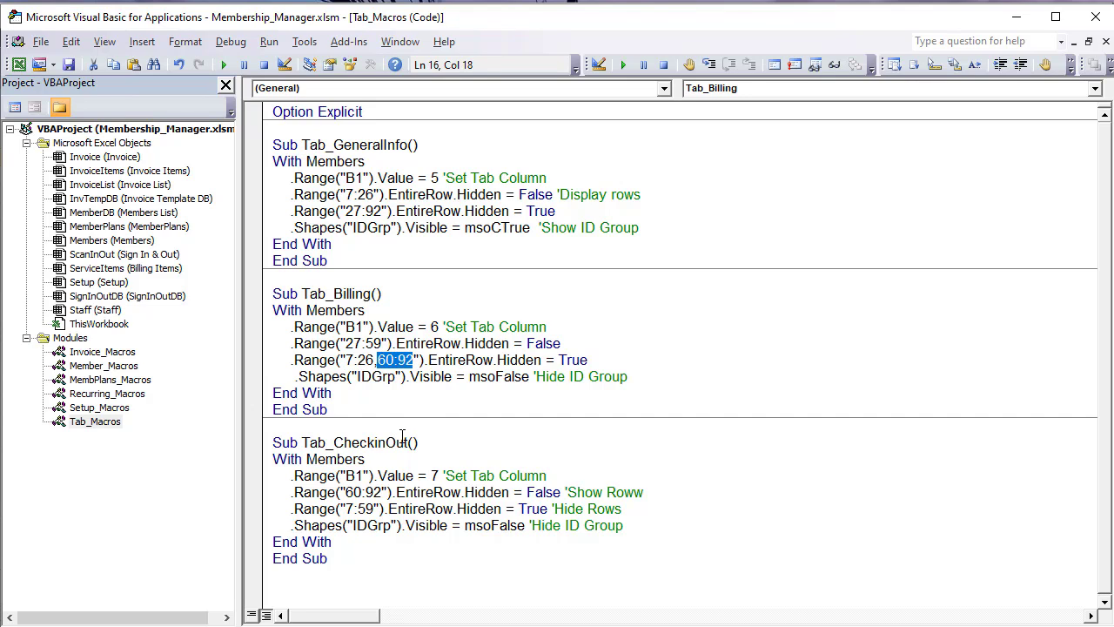
{"action": "left_click", "coordinate": [428, 360]}
{"action": "left_click_drag", "start_coordinate": [432, 364], "coordinate": [542, 360]}
Step: Compare the IDGrp shape visibility lines in Tab_Billing, Tab_GeneralInfo and Tab_CheckinOut
{"action": "left_click_drag", "start_coordinate": [620, 361], "coordinate": [296, 376]}
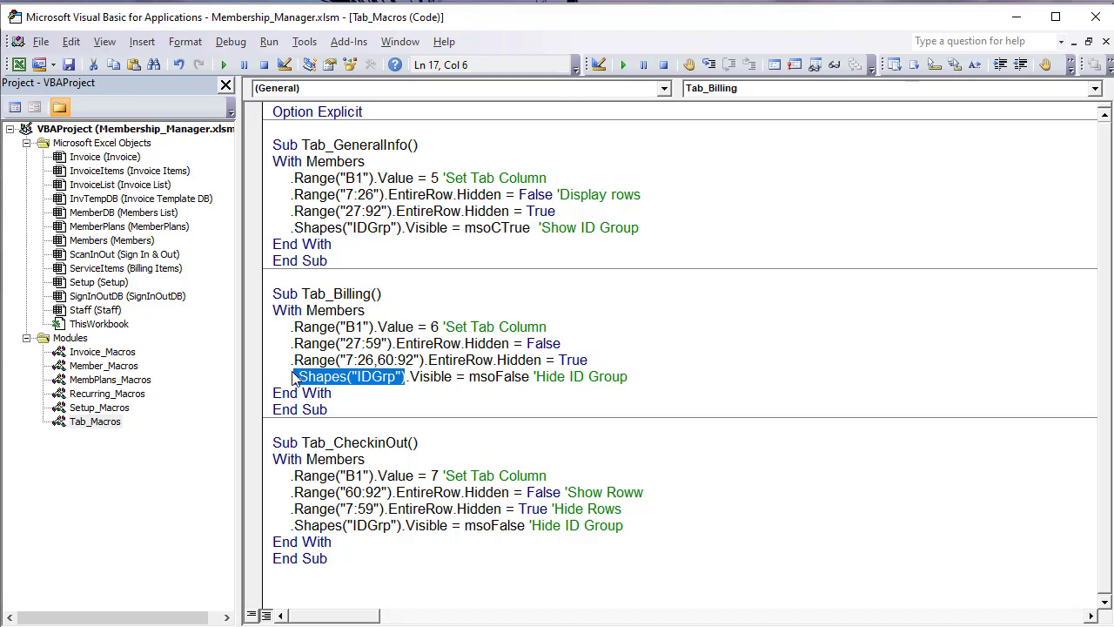
{"action": "left_click_drag", "start_coordinate": [326, 228], "coordinate": [396, 229]}
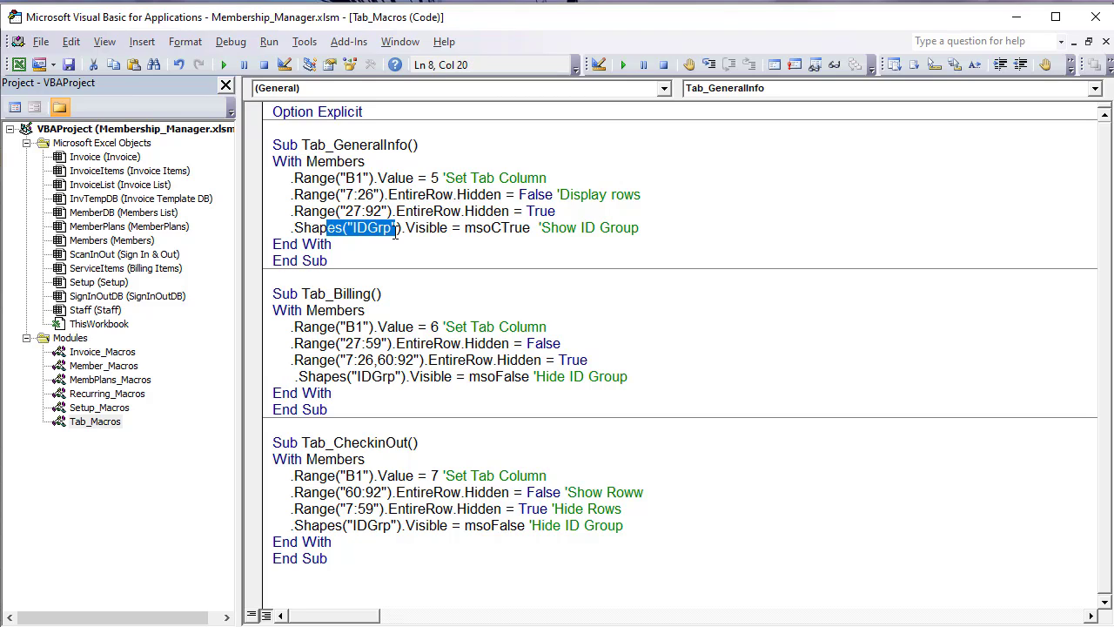
{"action": "left_click_drag", "start_coordinate": [402, 376], "coordinate": [289, 376]}
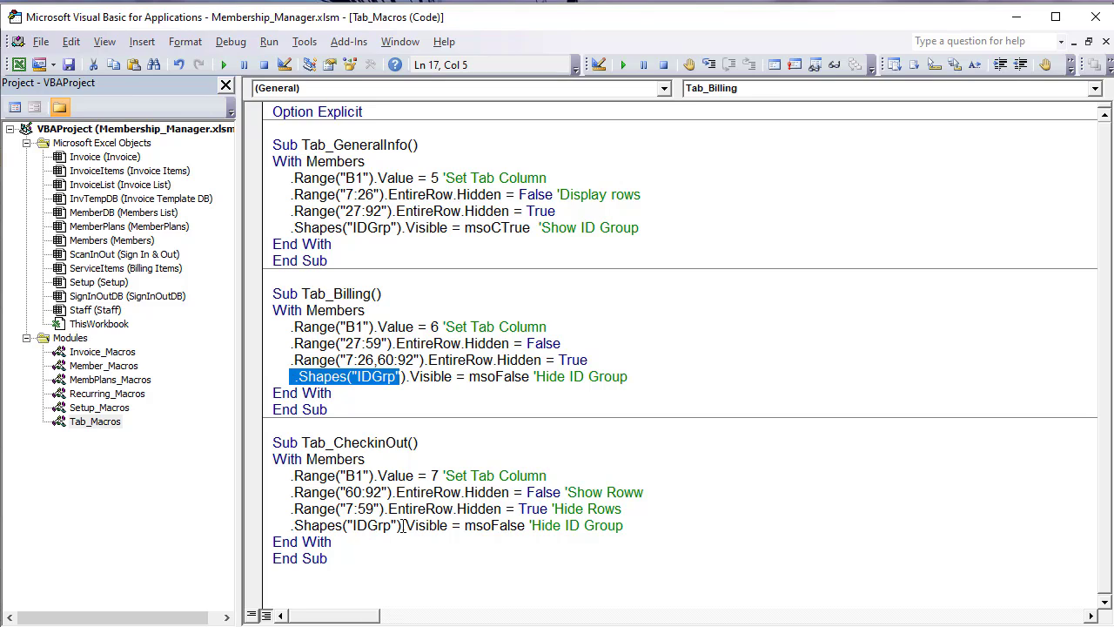
{"action": "left_click_drag", "start_coordinate": [403, 526], "coordinate": [331, 515]}
Step: Review Tab_CheckinOut's B1 assignment, its row ranges 60:92 and 7:59, and its IDGrp shape line
{"action": "left_click", "coordinate": [387, 475]}
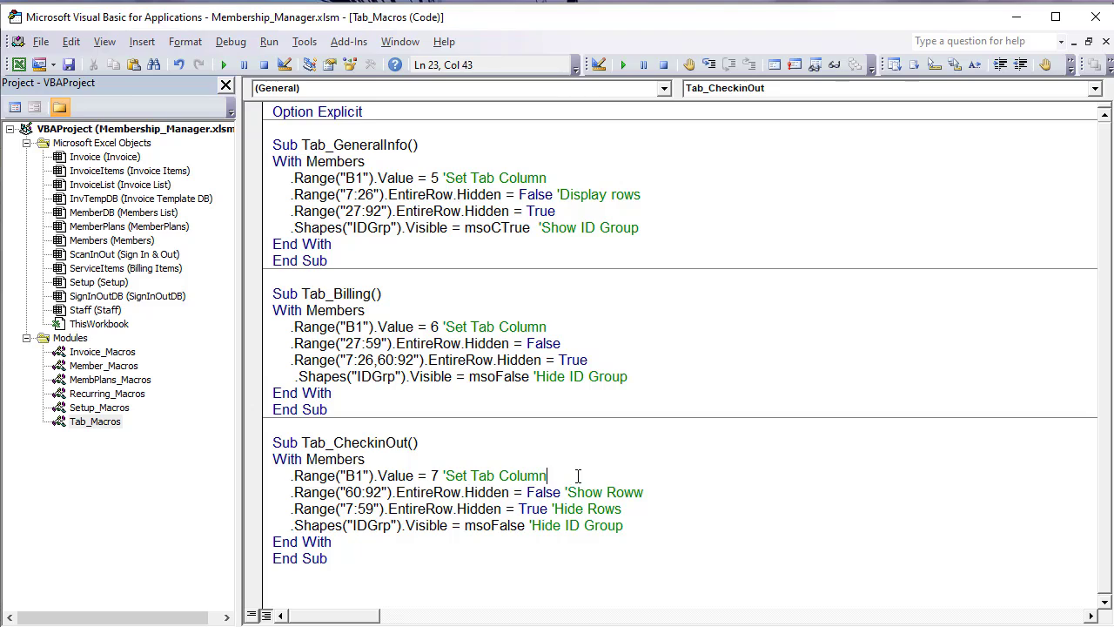
{"action": "left_click_drag", "start_coordinate": [575, 475], "coordinate": [291, 475]}
{"action": "left_click_drag", "start_coordinate": [362, 493], "coordinate": [329, 494]}
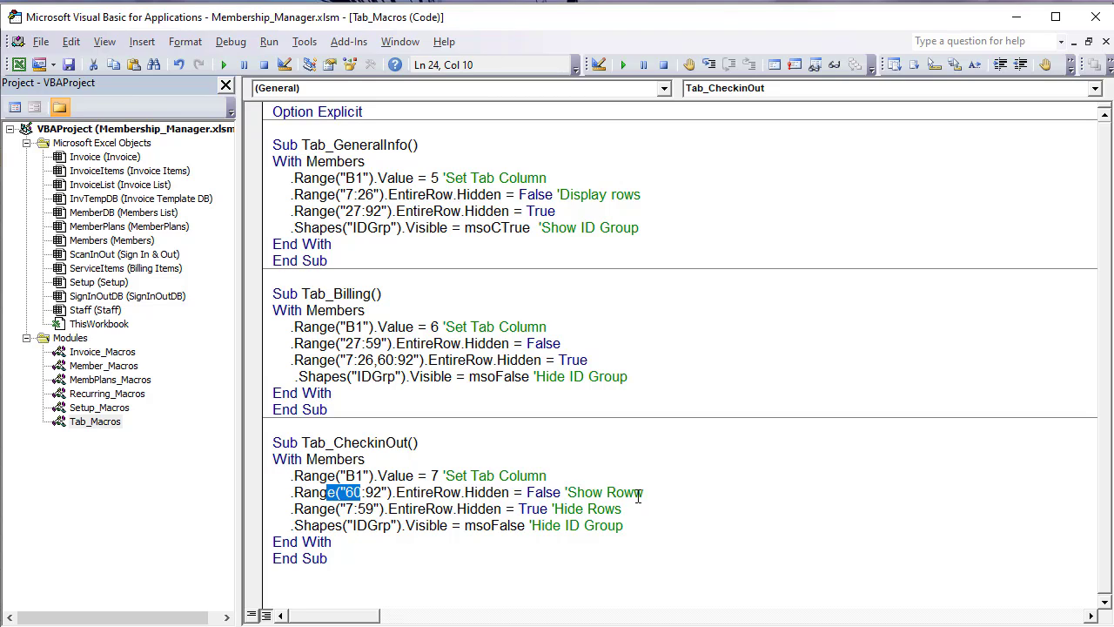
{"action": "left_click_drag", "start_coordinate": [640, 493], "coordinate": [334, 508]}
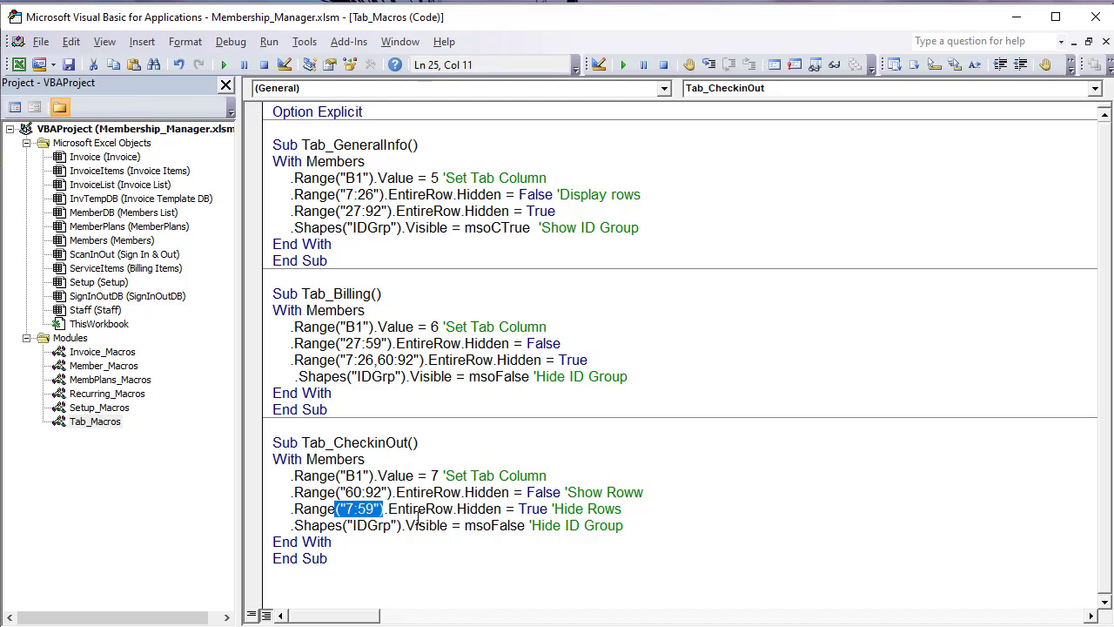
{"action": "left_click_drag", "start_coordinate": [651, 525], "coordinate": [164, 510]}
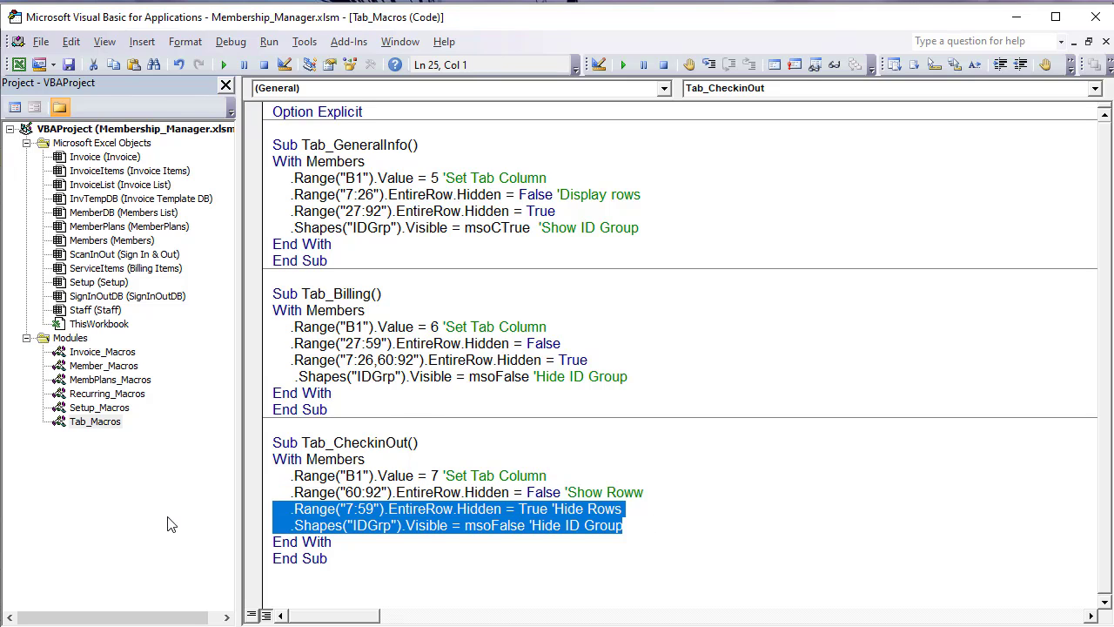
Step: Return to the Members sheet and switch through Billing History and Scan In/Out History back to General Info
{"action": "key", "text": "alt+F11"}
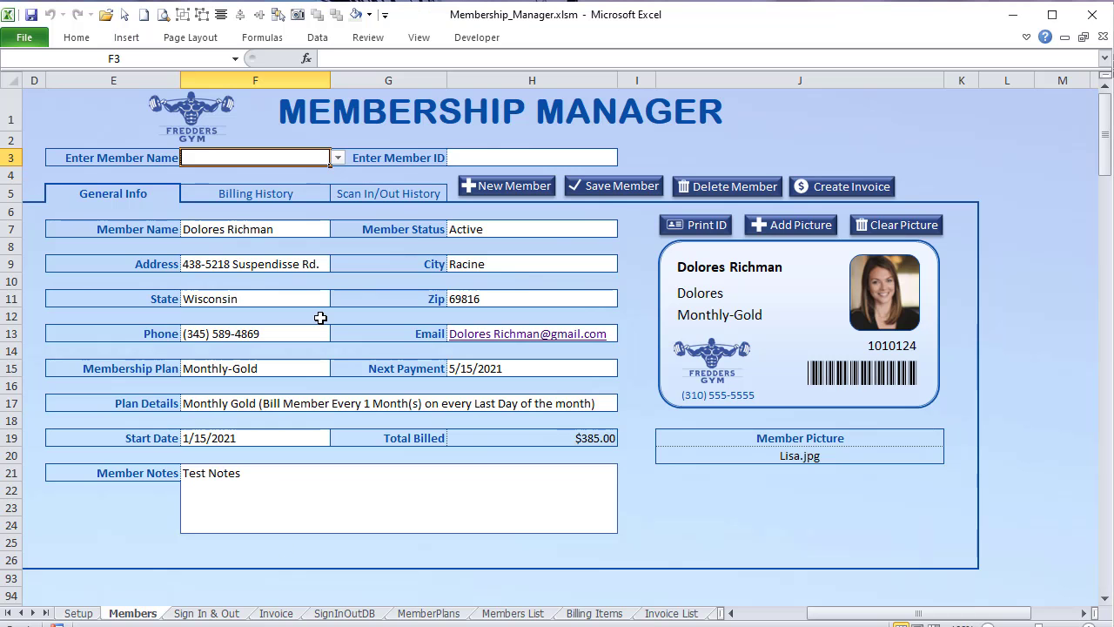
{"action": "left_click", "coordinate": [259, 193]}
{"action": "left_click", "coordinate": [348, 195]}
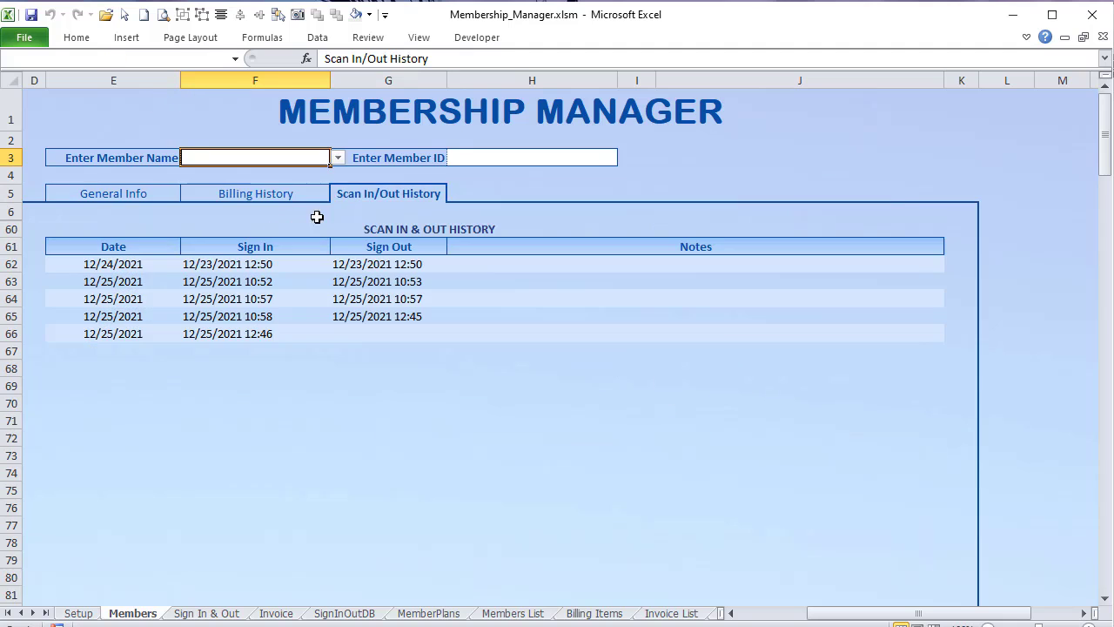
{"action": "left_click", "coordinate": [123, 191]}
{"action": "left_click_drag", "start_coordinate": [834, 613], "coordinate": [798, 613]}
{"action": "left_click_drag", "start_coordinate": [807, 610], "coordinate": [799, 608]}
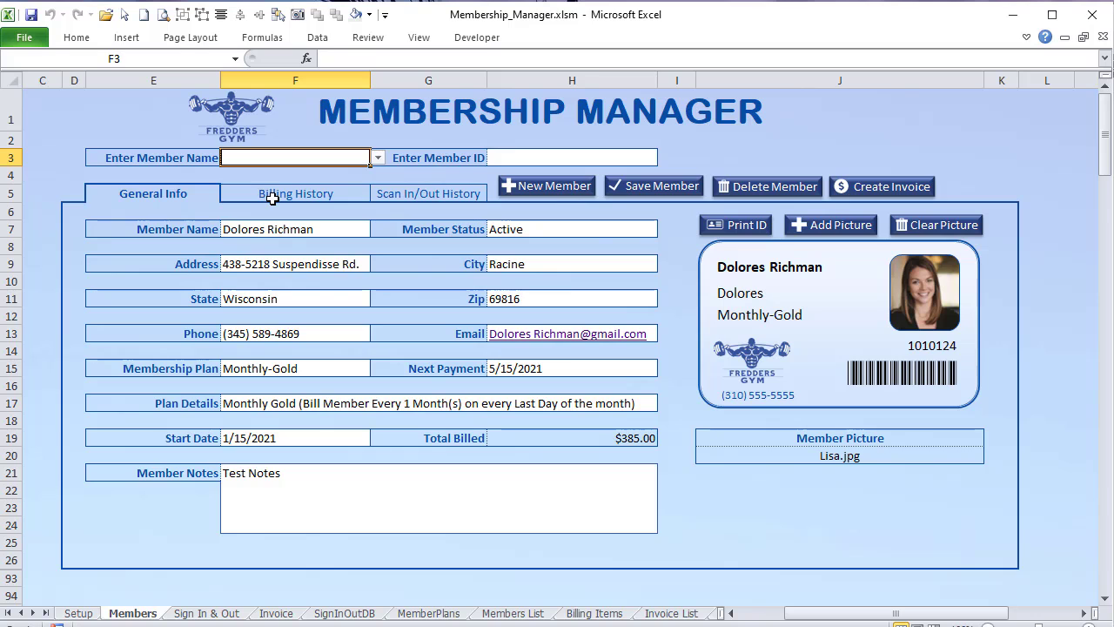
Step: Look over the records in the Billing History and Scan In/Out History sections, and return to General Info
{"action": "left_click", "coordinate": [246, 197]}
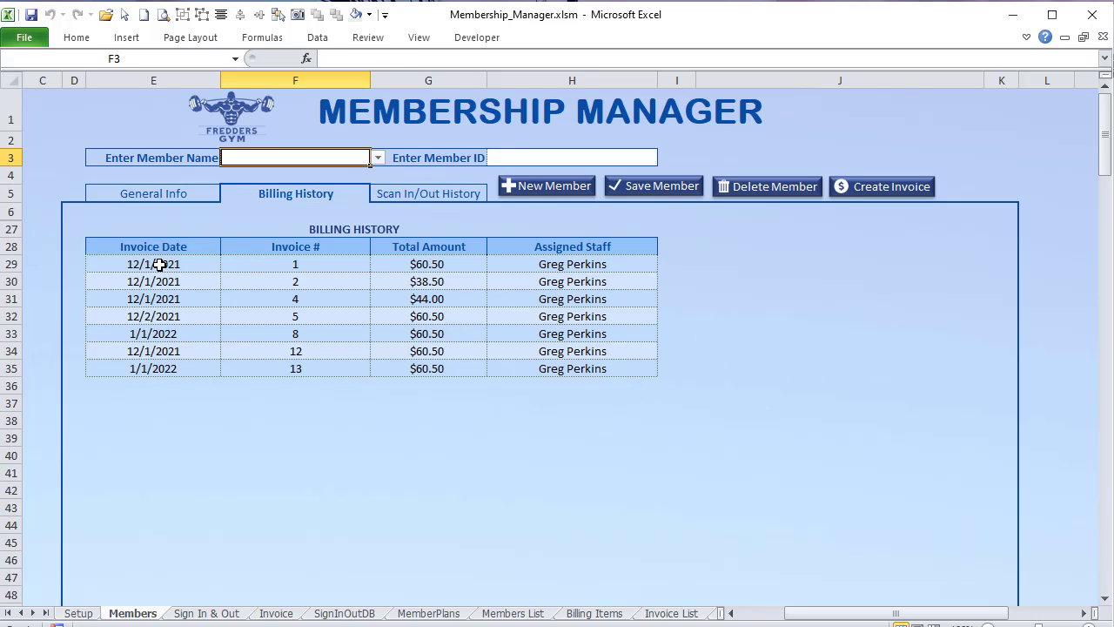
{"action": "left_click_drag", "start_coordinate": [159, 266], "coordinate": [547, 374]}
{"action": "left_click", "coordinate": [442, 190]}
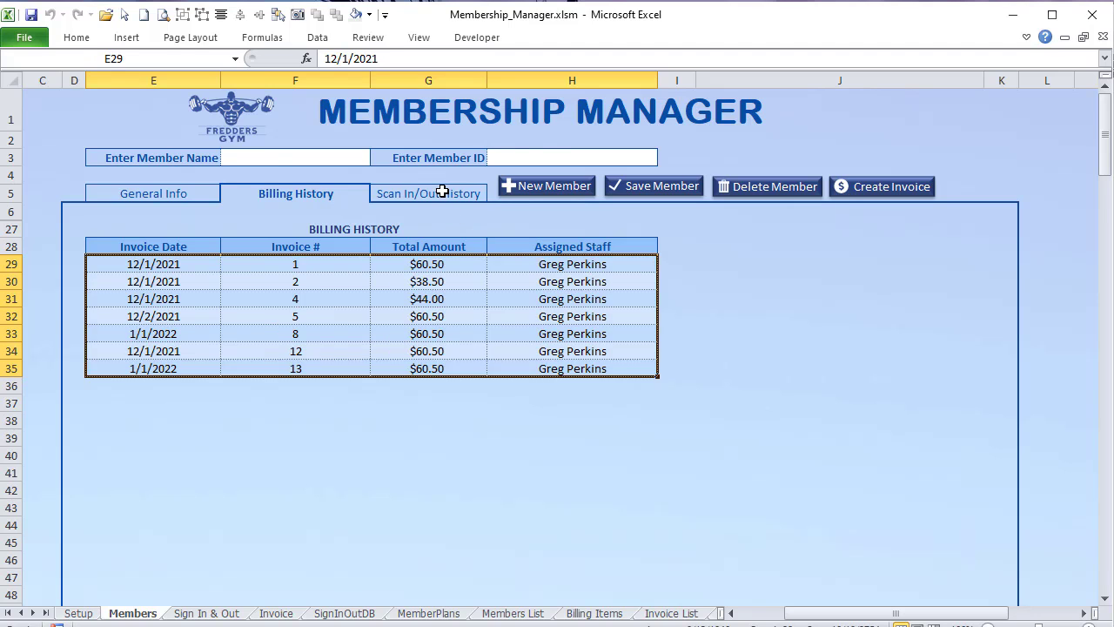
{"action": "left_click_drag", "start_coordinate": [130, 262], "coordinate": [417, 337]}
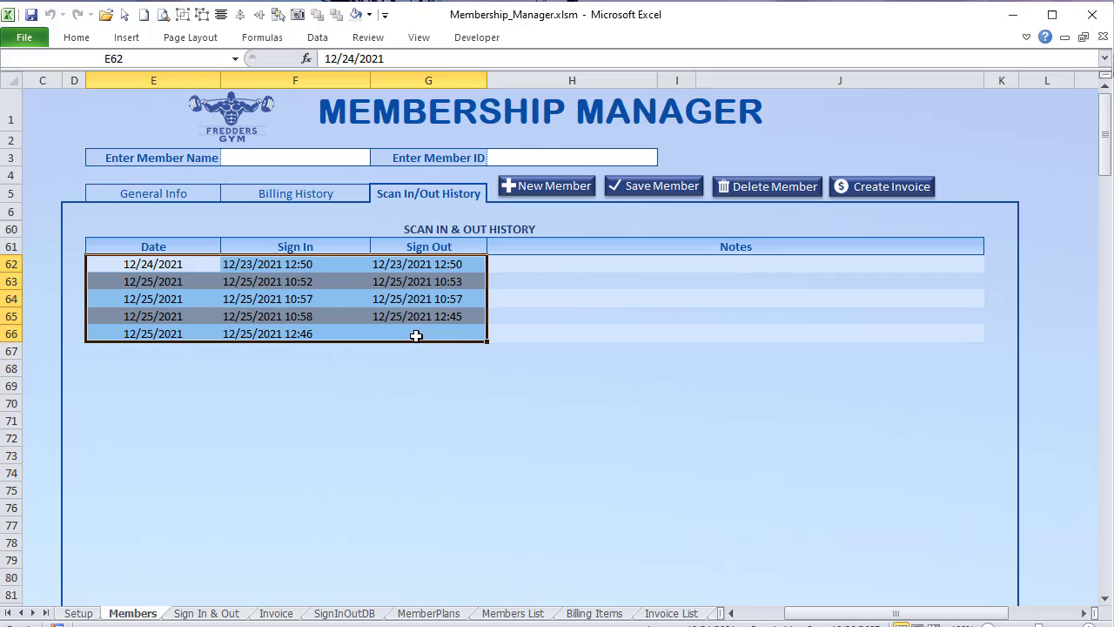
{"action": "left_click", "coordinate": [642, 329]}
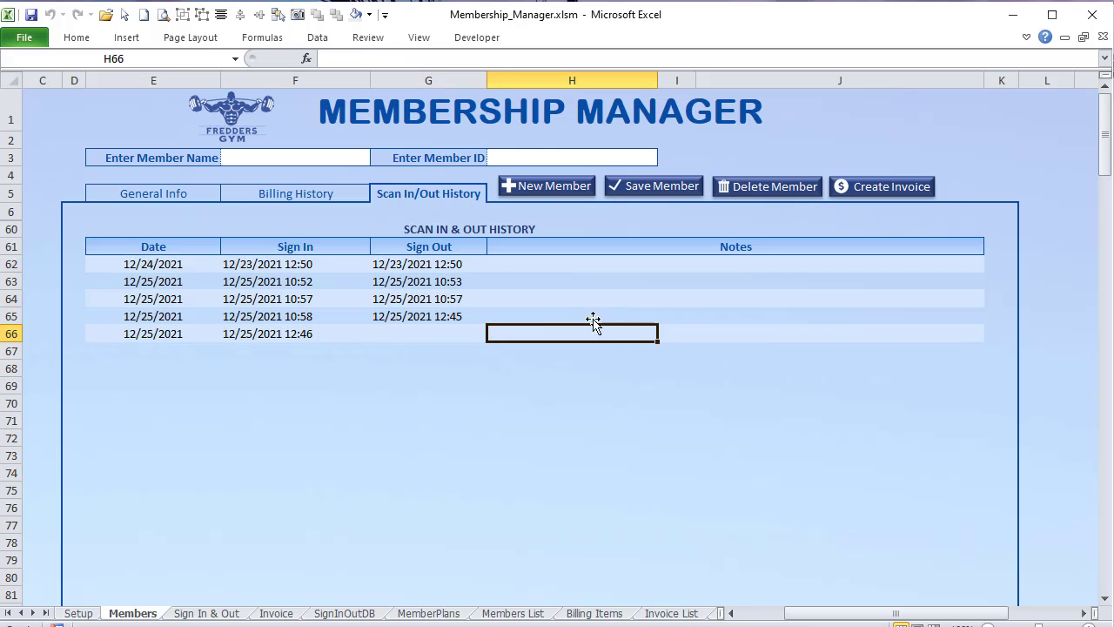
{"action": "left_click", "coordinate": [137, 193]}
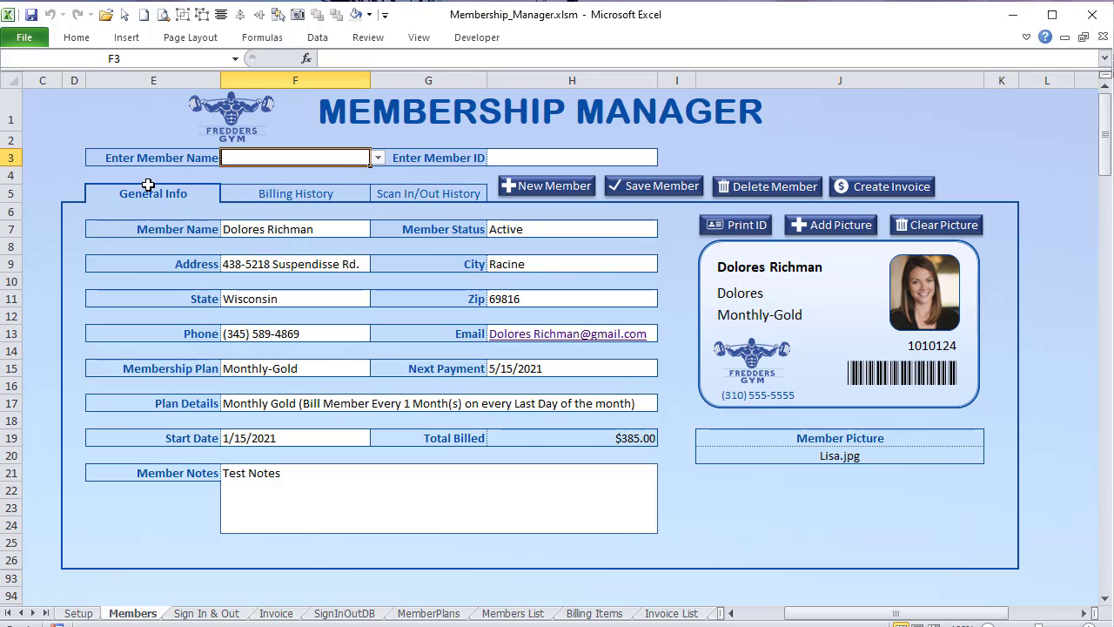
Step: Open the Members List sheet and look over its member ID, name, status, address, state and phone columns
{"action": "left_click", "coordinate": [512, 613]}
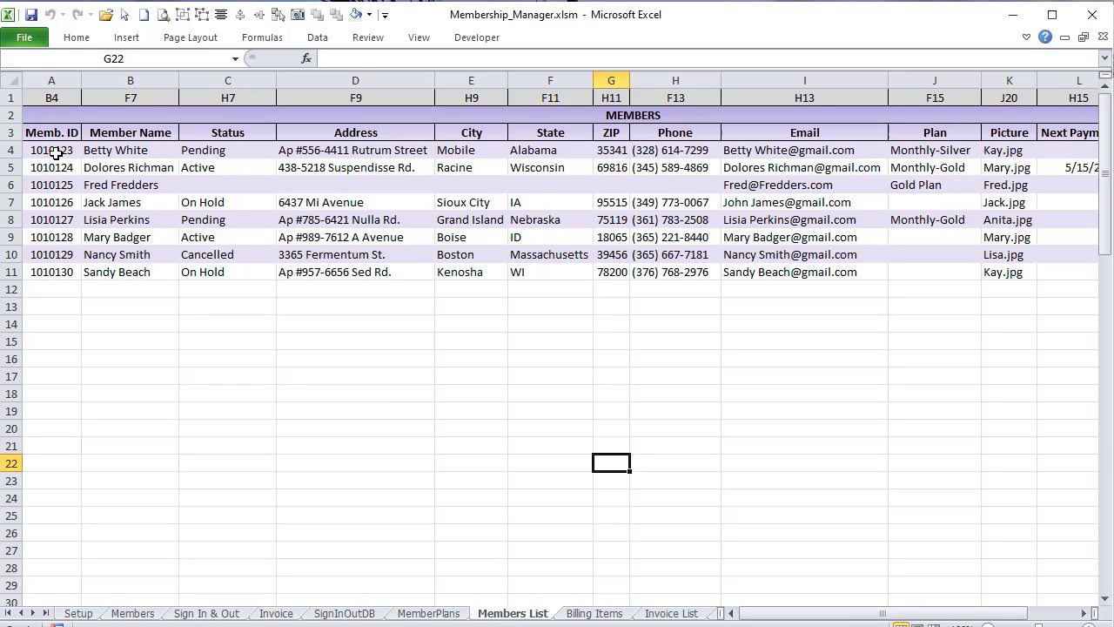
{"action": "left_click_drag", "start_coordinate": [53, 152], "coordinate": [49, 278]}
{"action": "left_click", "coordinate": [122, 149]}
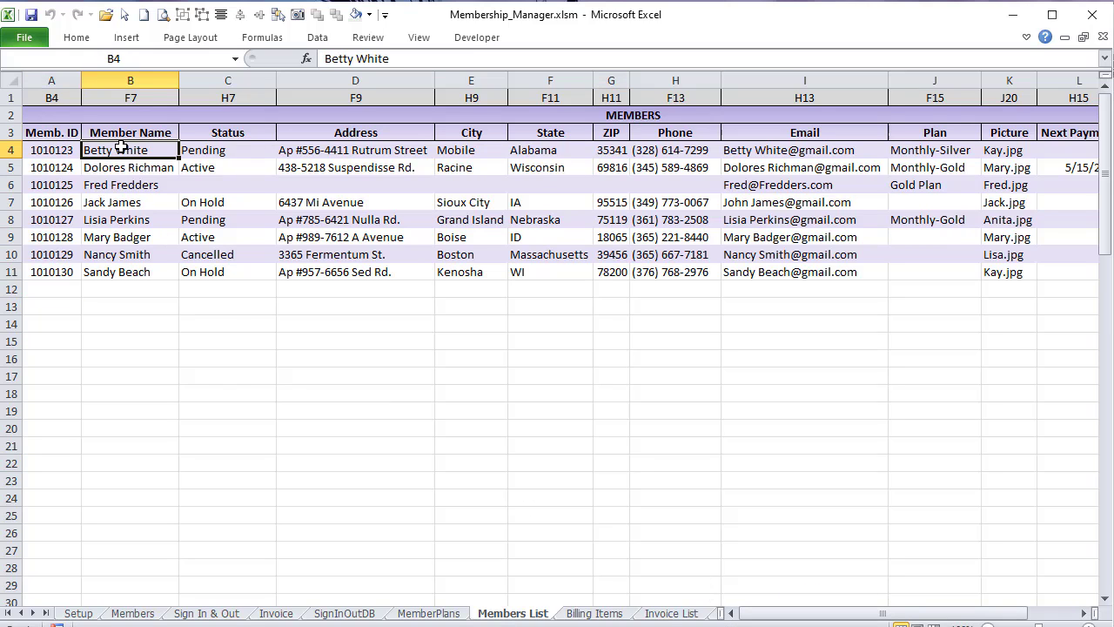
{"action": "left_click", "coordinate": [216, 151]}
{"action": "left_click", "coordinate": [345, 164]}
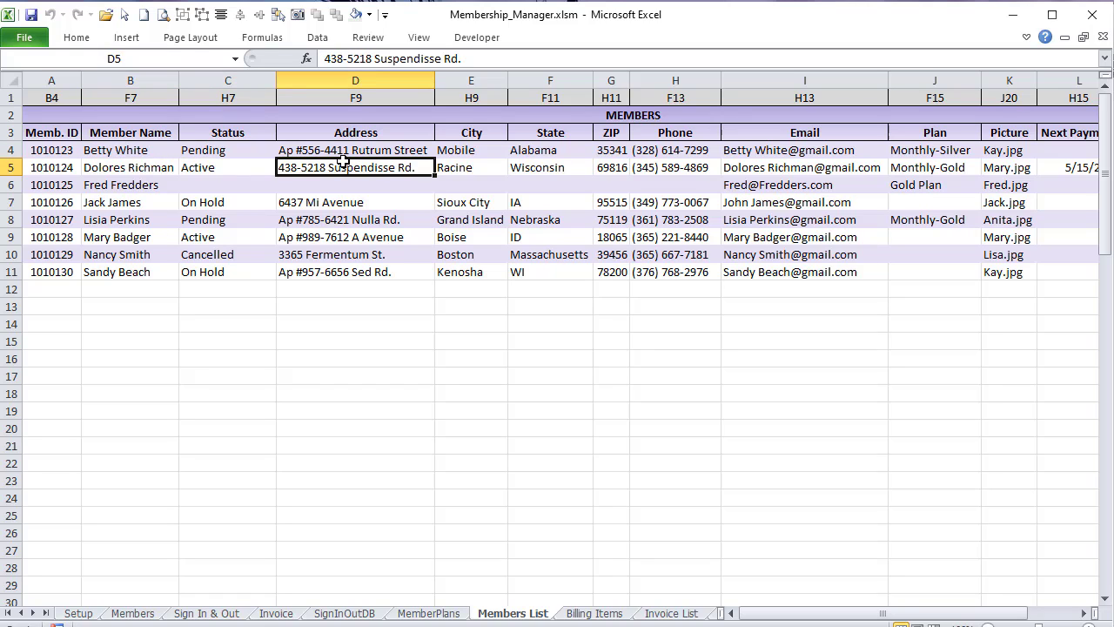
{"action": "left_click", "coordinate": [574, 183]}
{"action": "left_click", "coordinate": [697, 206]}
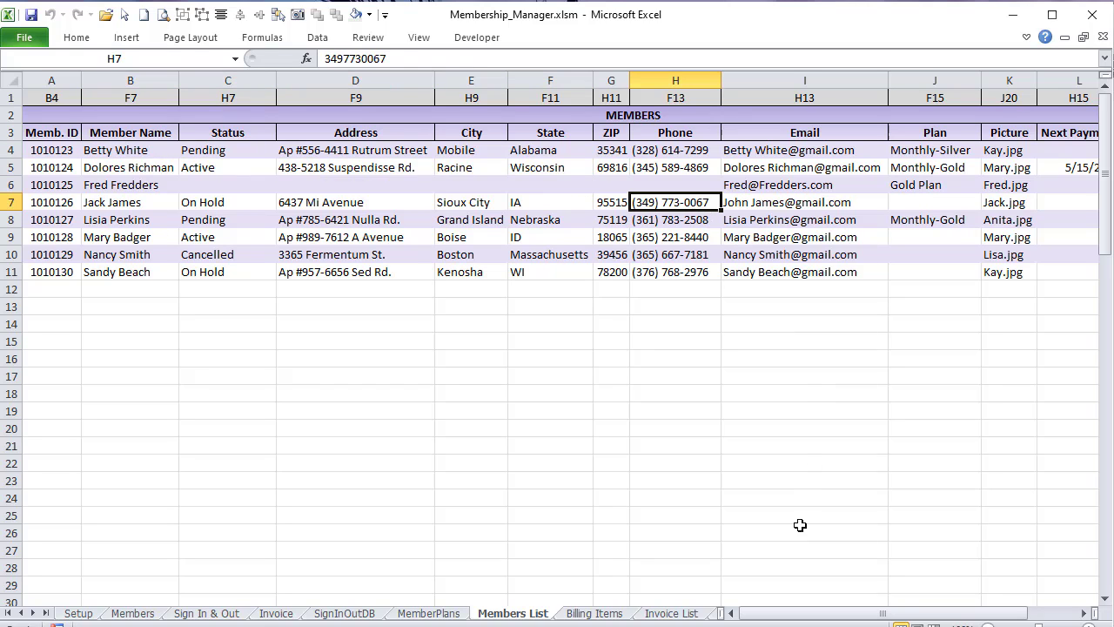
Step: Look over the members table's Picture, Next Payment, Start Date and Notes columns, checking the entries in row 5
{"action": "left_click_drag", "start_coordinate": [1023, 150], "coordinate": [1008, 288]}
{"action": "left_click_drag", "start_coordinate": [906, 617], "coordinate": [971, 624]}
{"action": "left_click", "coordinate": [930, 167]}
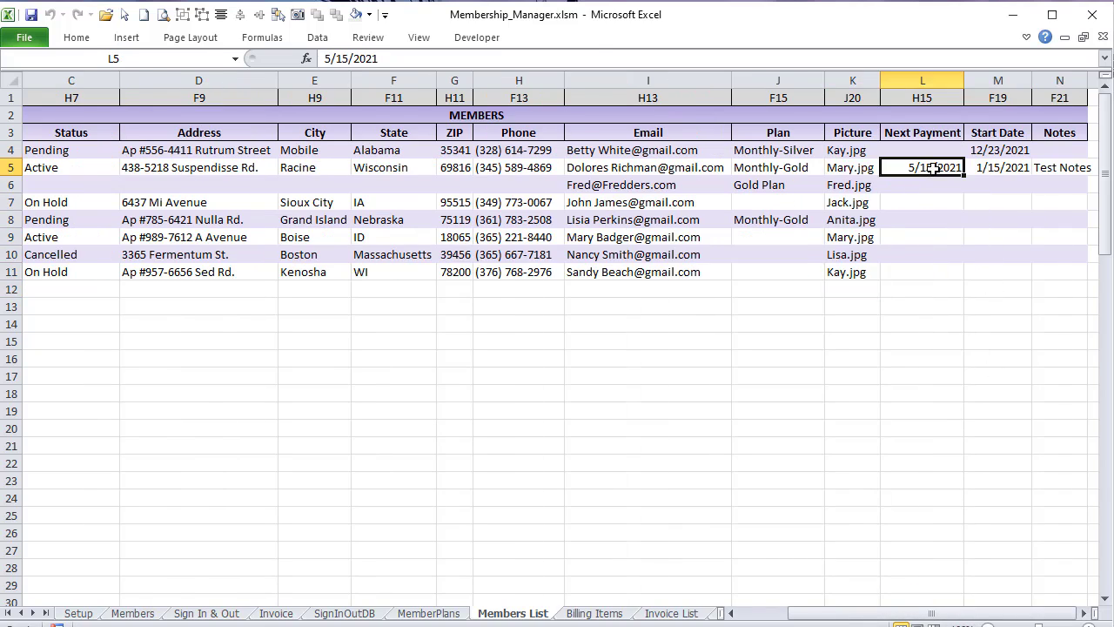
{"action": "left_click", "coordinate": [980, 168]}
{"action": "left_click", "coordinate": [1064, 172]}
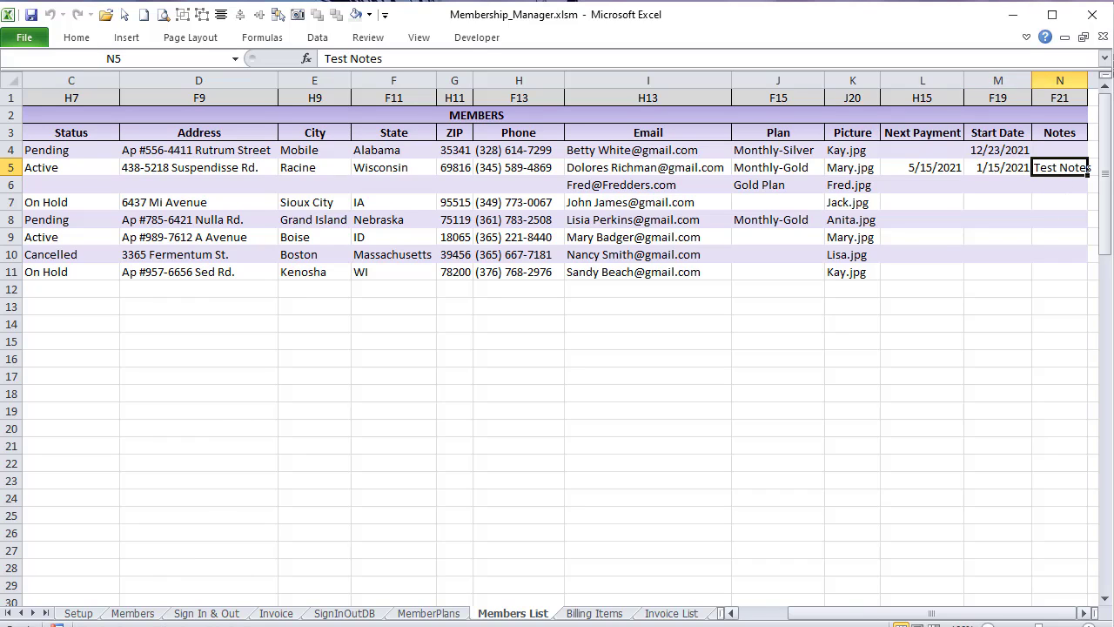
{"action": "left_click_drag", "start_coordinate": [836, 613], "coordinate": [752, 599]}
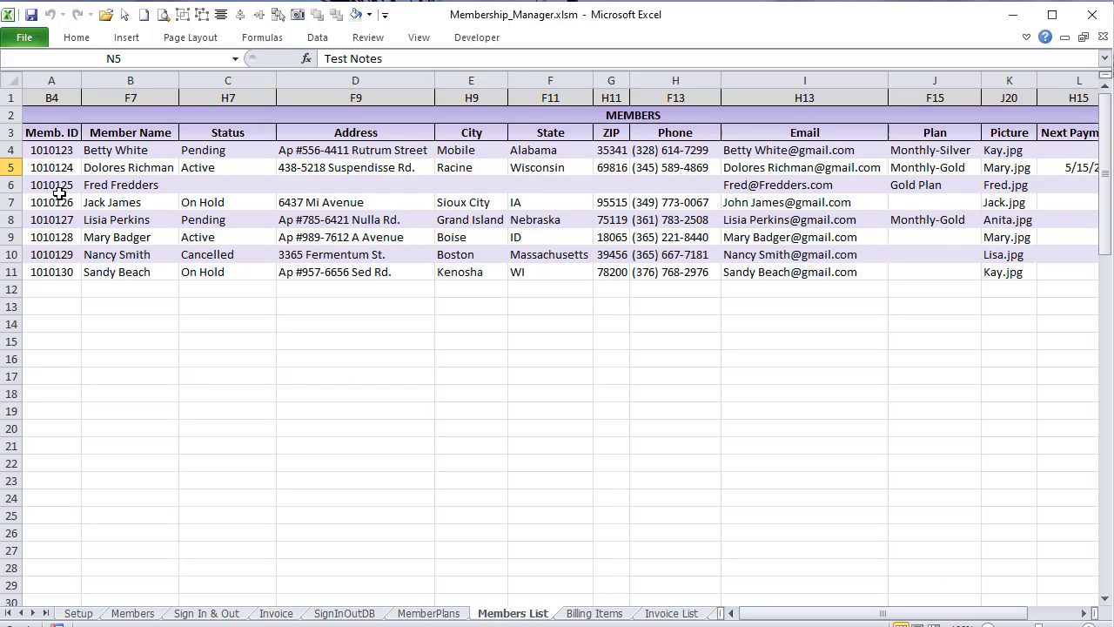
Step: Match the row 1 references F7 and H7 on Members List to the Member Name and Member Status fields on the Members sheet
{"action": "left_click", "coordinate": [131, 99]}
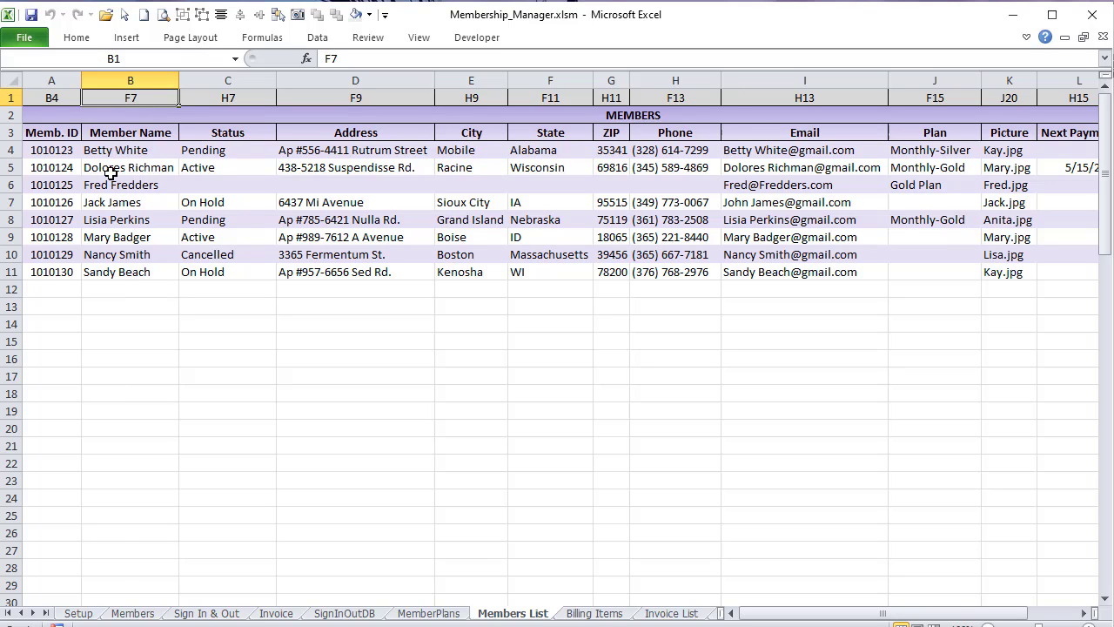
{"action": "left_click", "coordinate": [133, 613]}
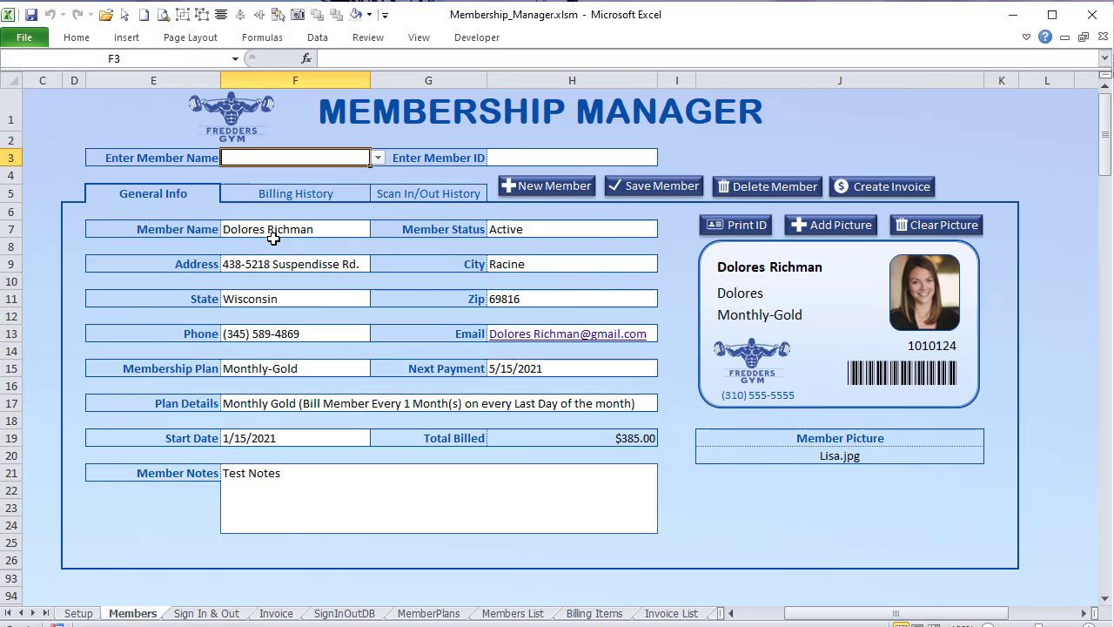
{"action": "left_click", "coordinate": [272, 232]}
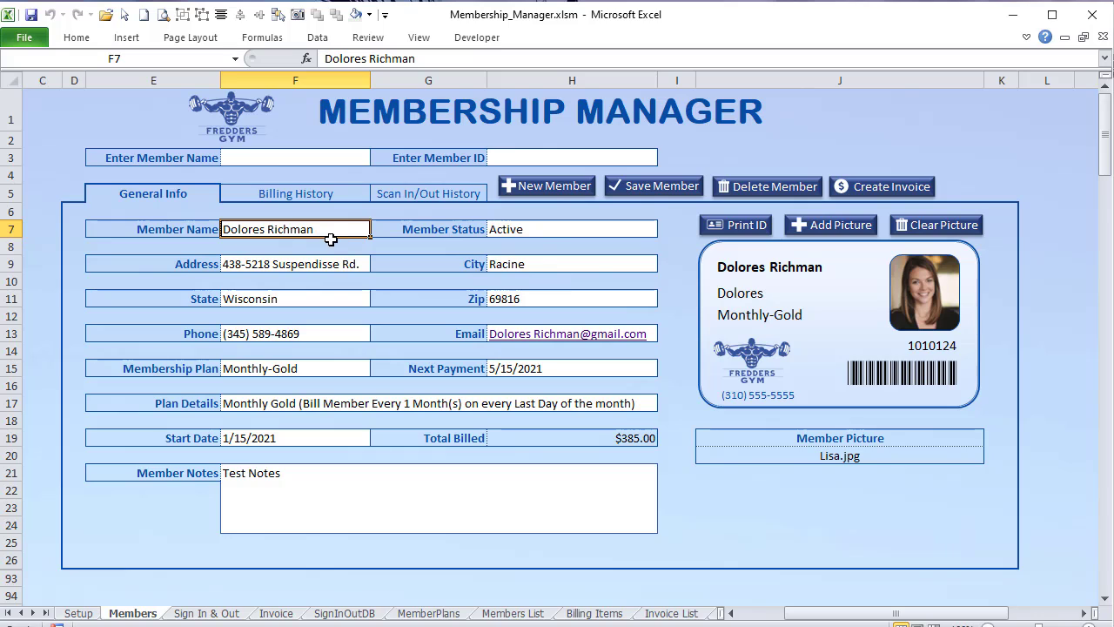
{"action": "left_click", "coordinate": [550, 241]}
{"action": "left_click", "coordinate": [560, 232]}
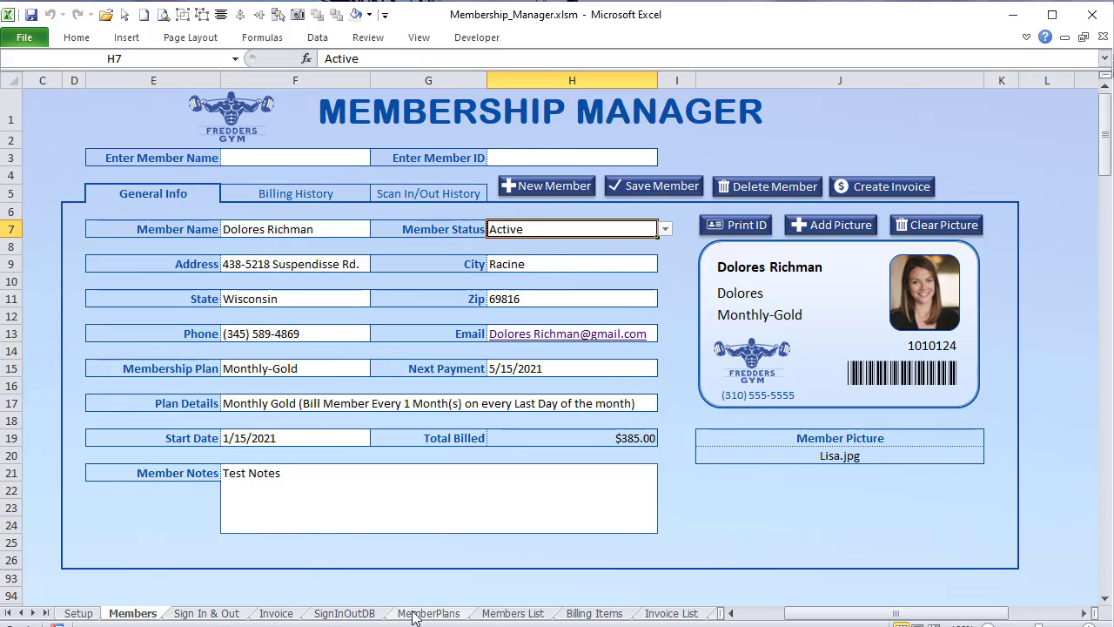
{"action": "left_click", "coordinate": [512, 613]}
{"action": "left_click", "coordinate": [230, 96]}
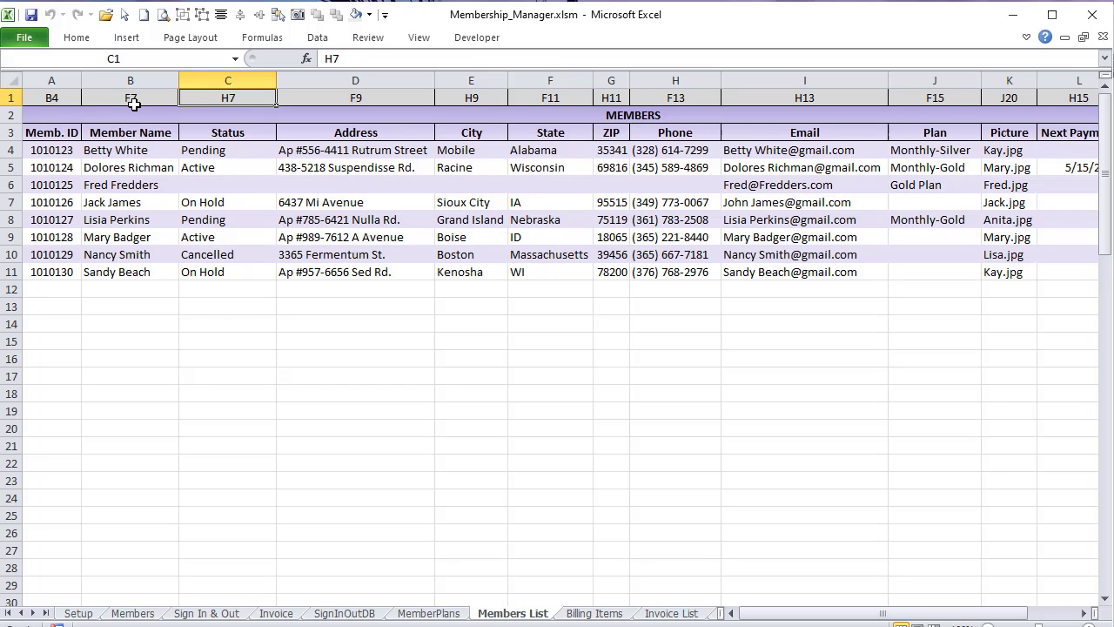
Step: Highlight member rows 6 and 7 and the mapping references B1:I1, and bring helper column B into view on the Members sheet
{"action": "left_click_drag", "start_coordinate": [148, 184], "coordinate": [875, 199]}
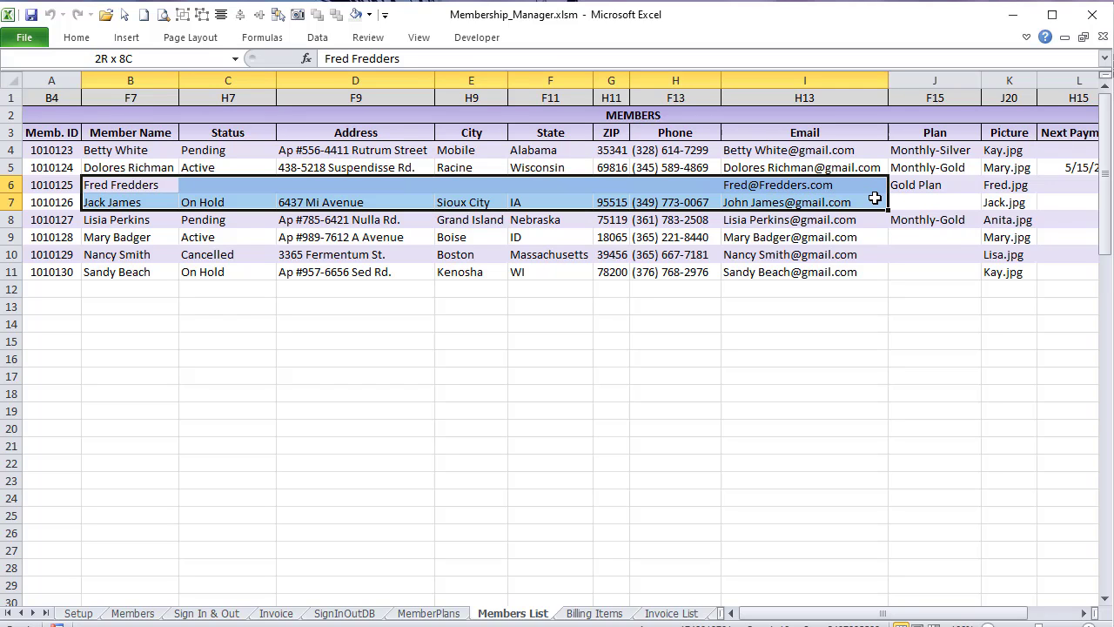
{"action": "left_click_drag", "start_coordinate": [111, 101], "coordinate": [871, 97]}
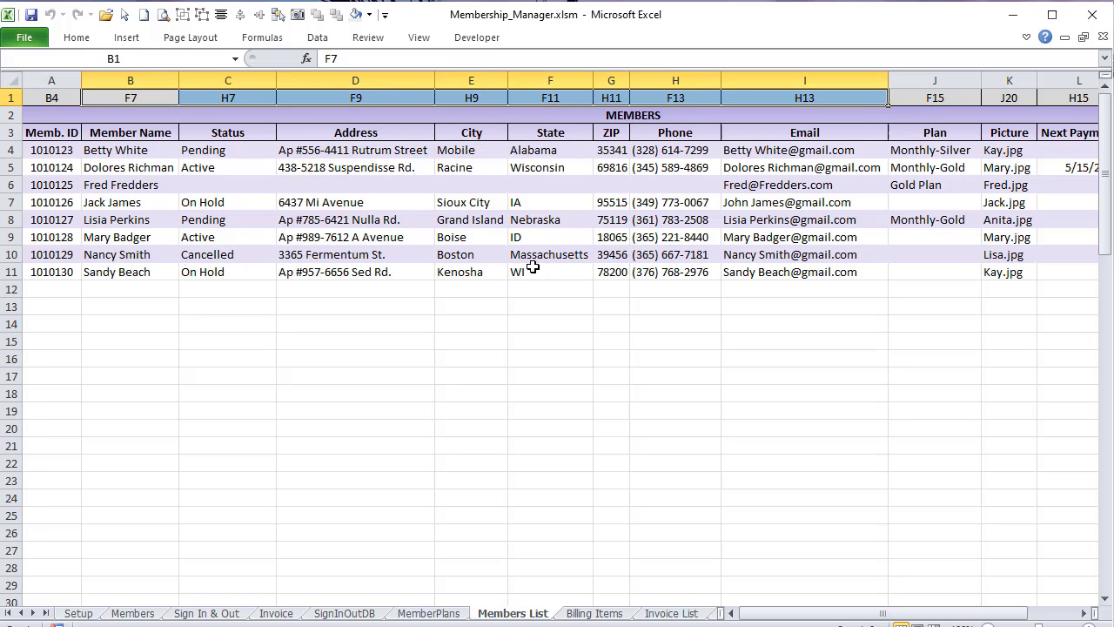
{"action": "mouse_move", "coordinate": [735, 615]}
{"action": "left_mouse_down"}
{"action": "mouse_move", "coordinate": [835, 614]}
{"action": "mouse_move", "coordinate": [734, 615]}
{"action": "left_mouse_up"}
{"action": "left_click", "coordinate": [133, 612]}
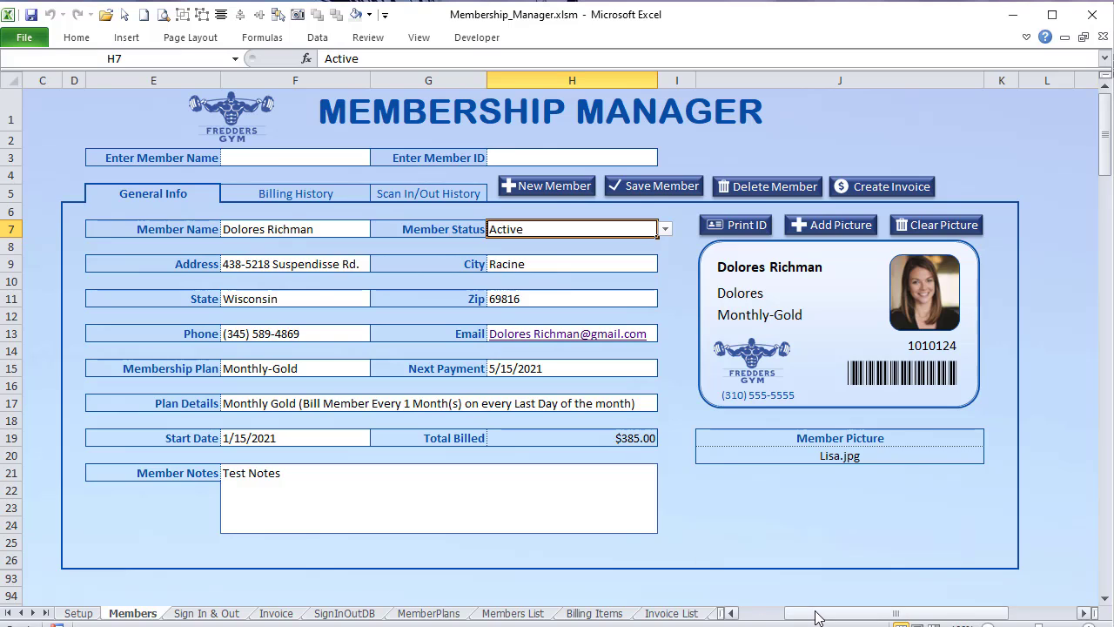
{"action": "left_click_drag", "start_coordinate": [815, 615], "coordinate": [792, 614]}
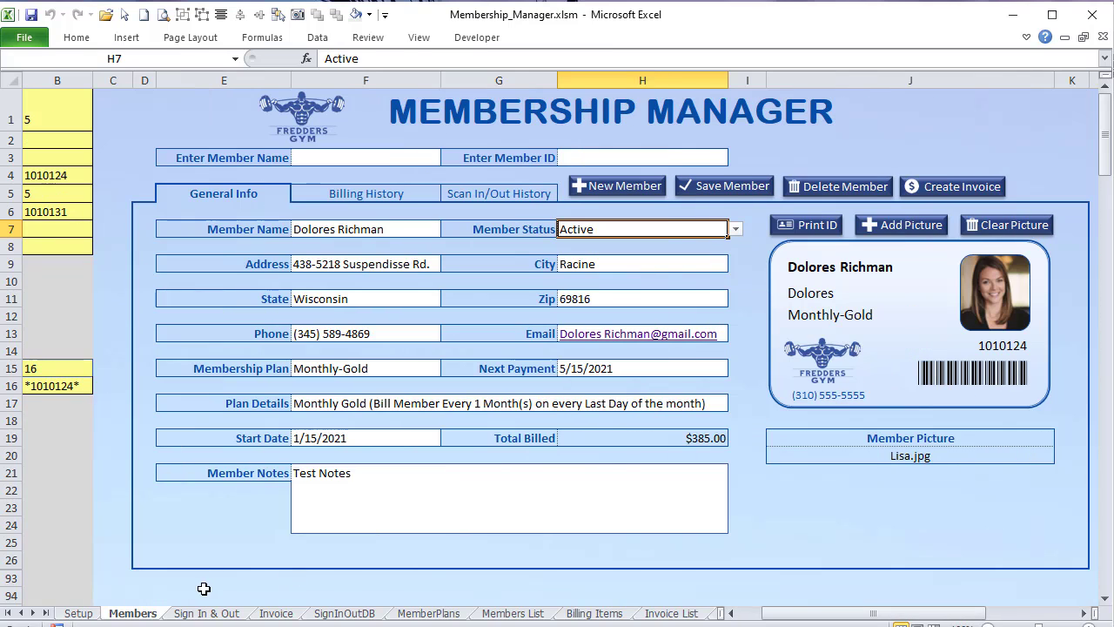
Step: Return to Members List, open the Name Manager and show the range covered by Memb_ID
{"action": "left_click", "coordinate": [512, 613]}
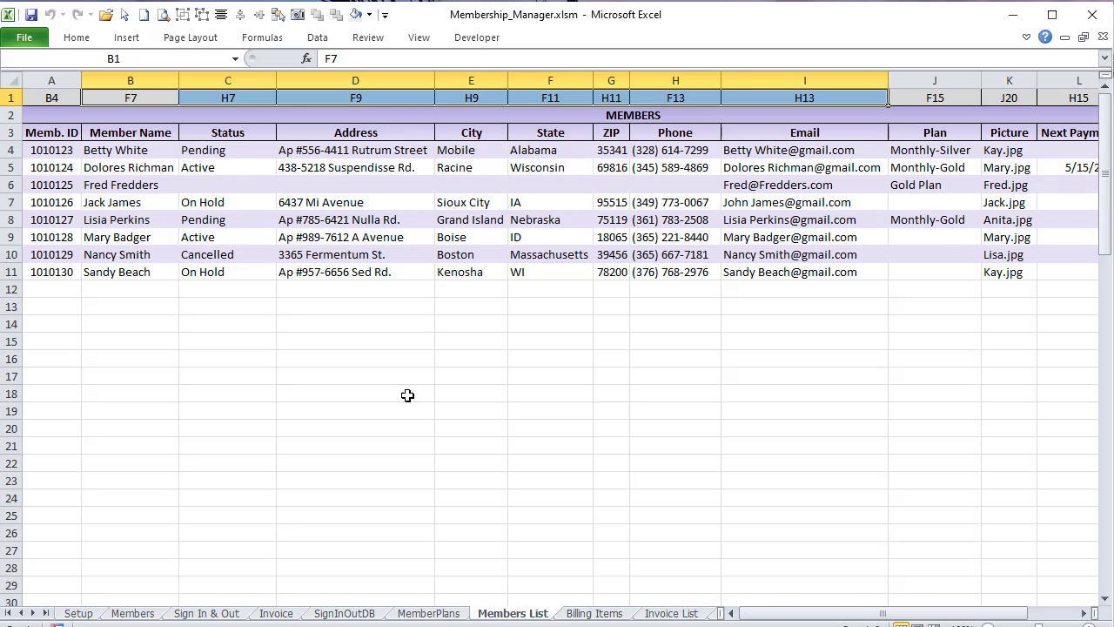
{"action": "left_click", "coordinate": [262, 38]}
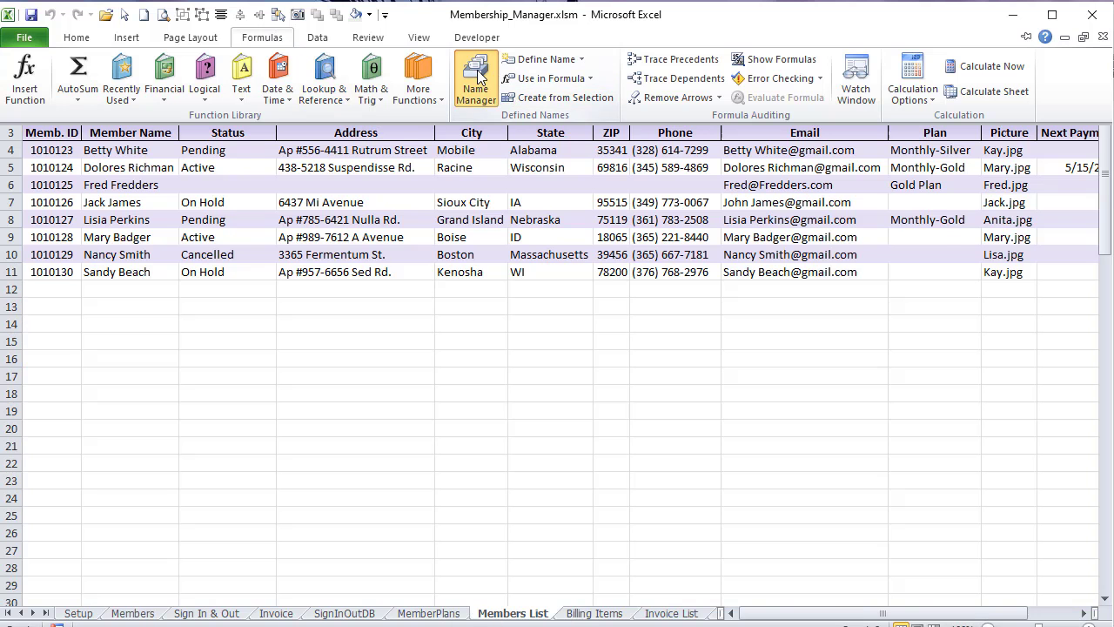
{"action": "left_click", "coordinate": [472, 154]}
{"action": "left_click", "coordinate": [375, 239]}
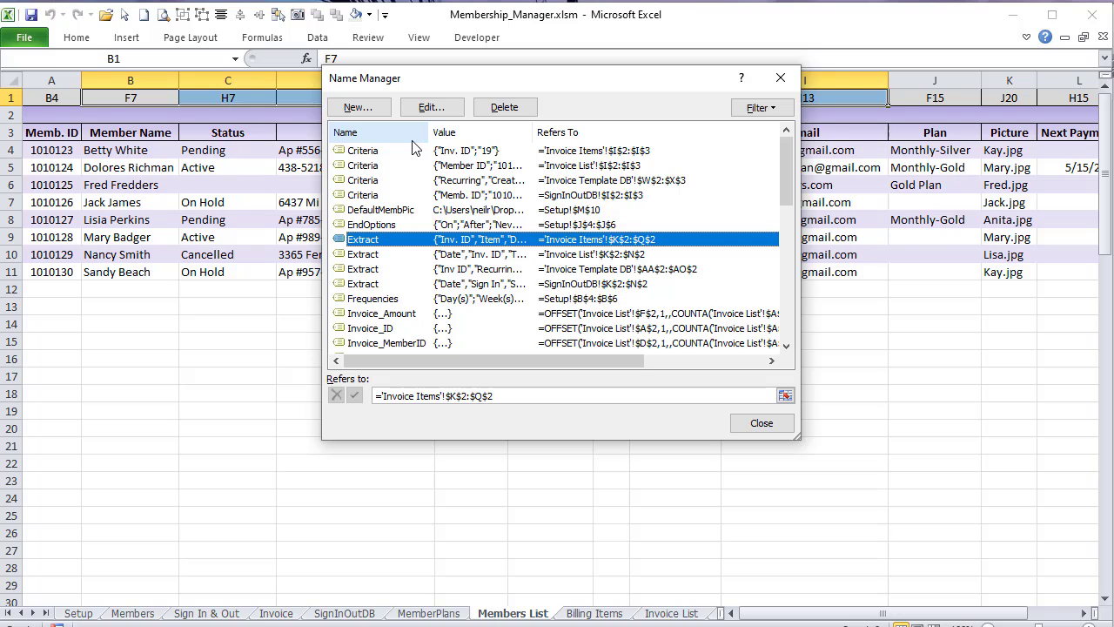
{"action": "key", "text": "m"}
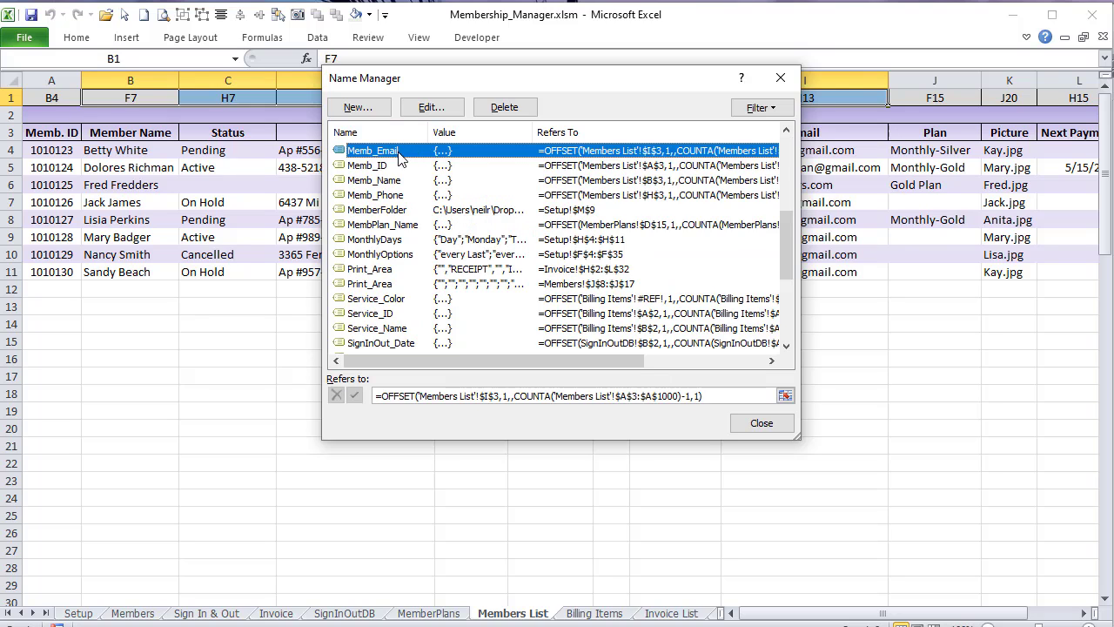
{"action": "key", "text": "Down"}
{"action": "left_click", "coordinate": [442, 395]}
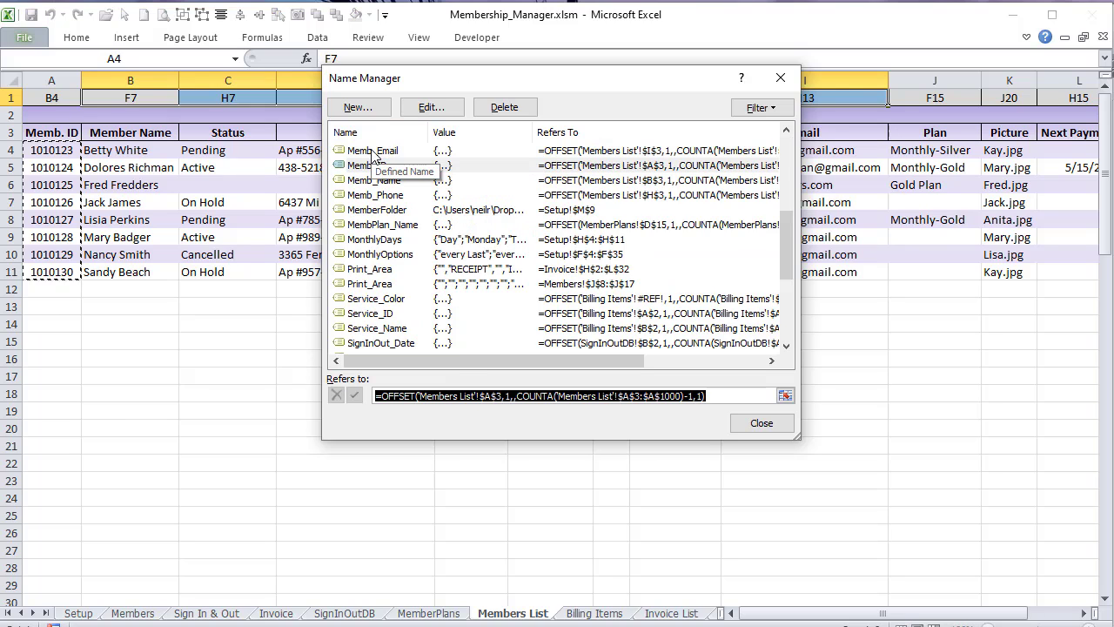
Step: Examine Memb_ID's OFFSET formula, including its $A$3 starting cell and the COUNTA over $A$3:$A$1000
{"action": "left_click", "coordinate": [440, 397]}
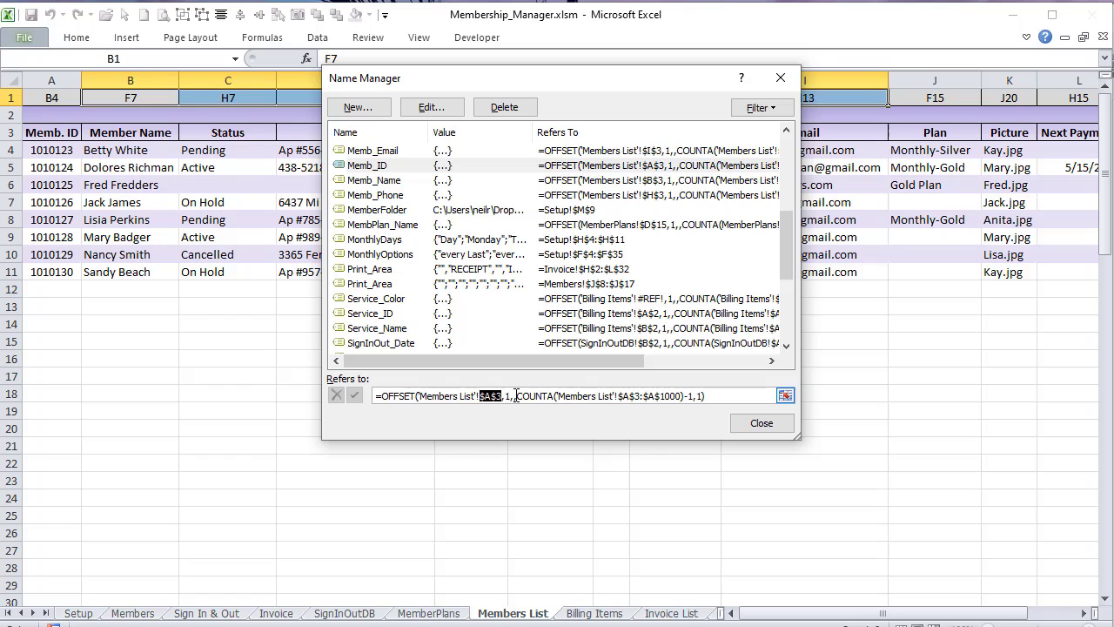
{"action": "left_click", "coordinate": [516, 396]}
{"action": "left_click_drag", "start_coordinate": [522, 399], "coordinate": [687, 402]}
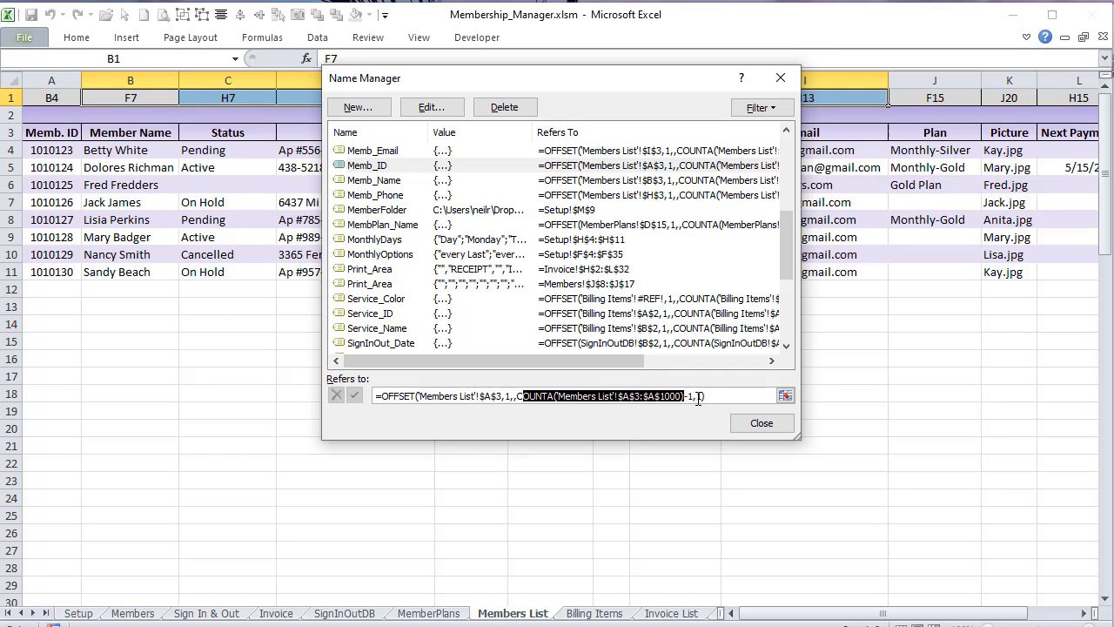
{"action": "left_click", "coordinate": [630, 398]}
{"action": "left_click_drag", "start_coordinate": [636, 396], "coordinate": [616, 396]}
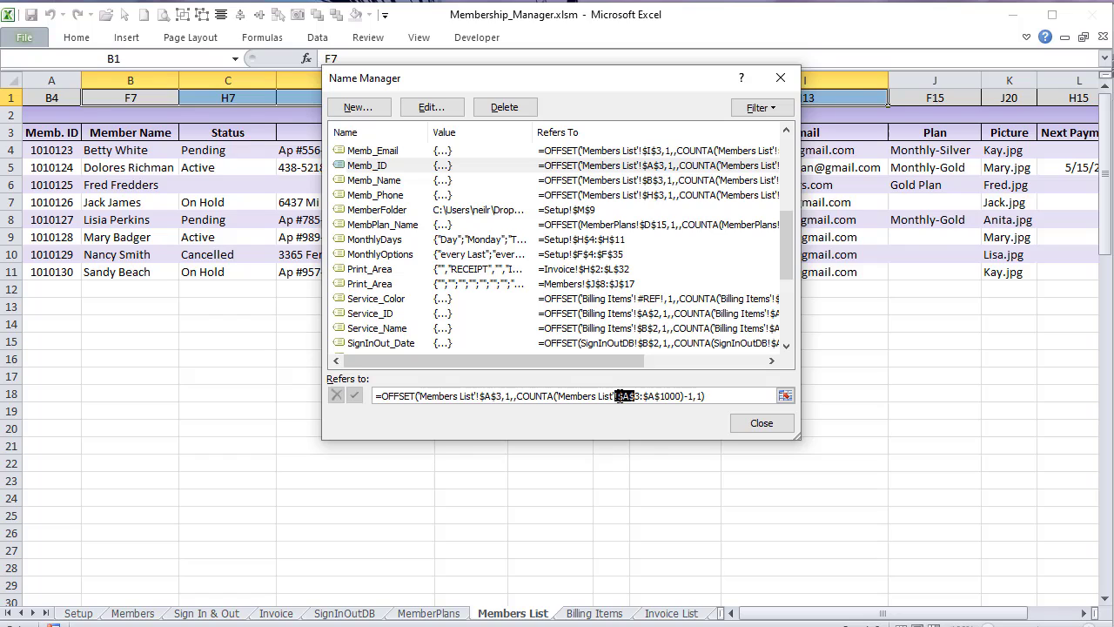
{"action": "left_click", "coordinate": [689, 397]}
{"action": "left_click_drag", "start_coordinate": [639, 397], "coordinate": [633, 396]}
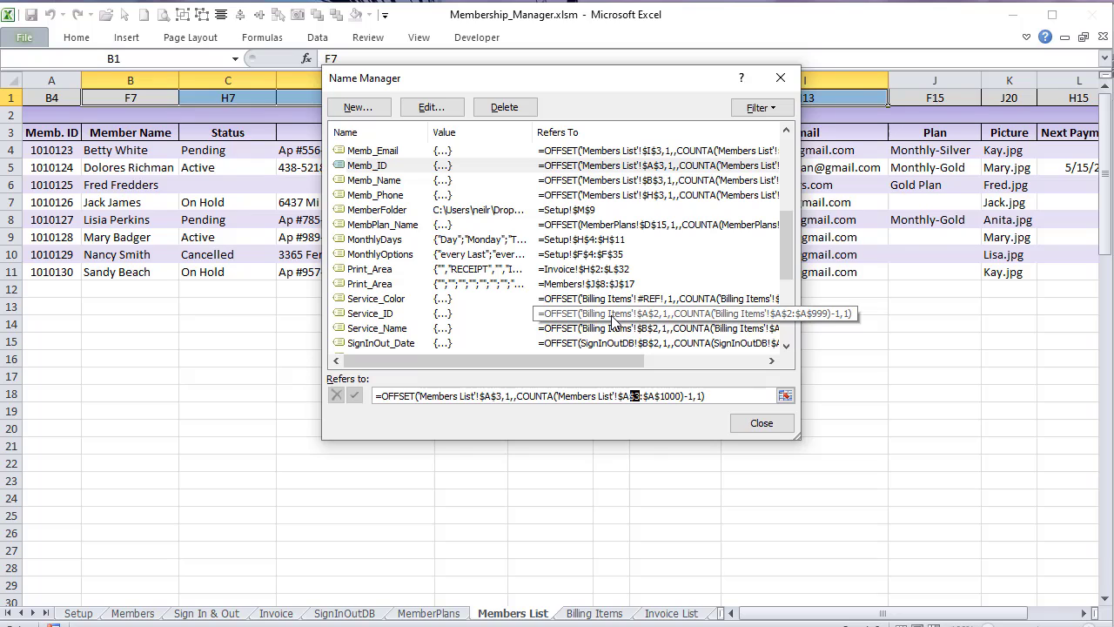
Step: Show the ranges behind the Memb_Name and Memb_Phone named ranges
{"action": "left_click", "coordinate": [373, 180]}
{"action": "key", "text": "Tab"}
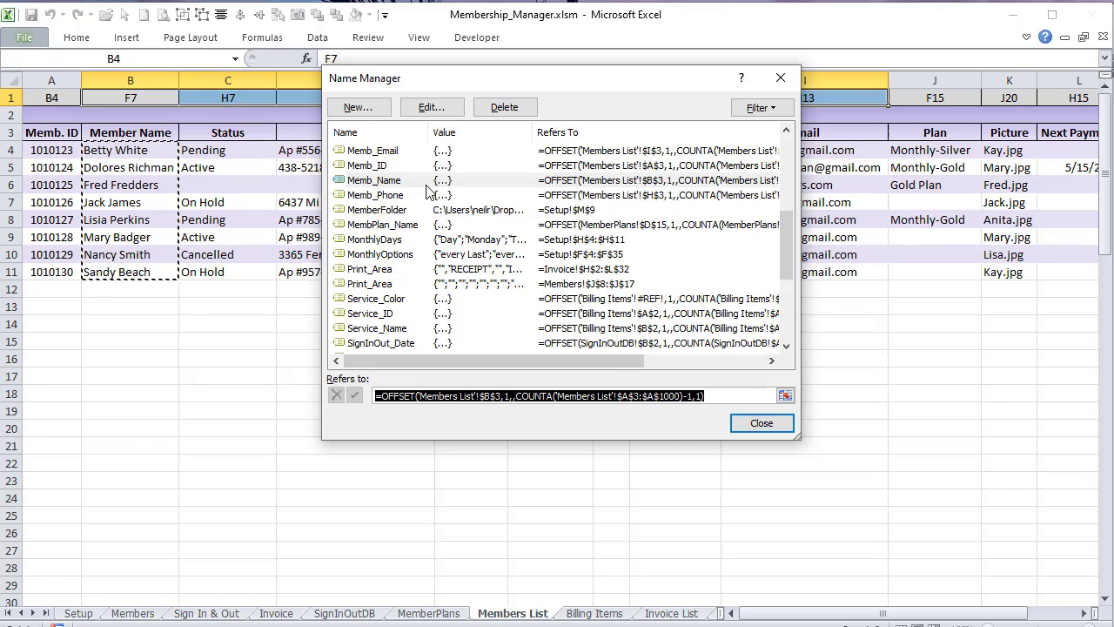
{"action": "left_click", "coordinate": [390, 196]}
{"action": "key", "text": "Tab"}
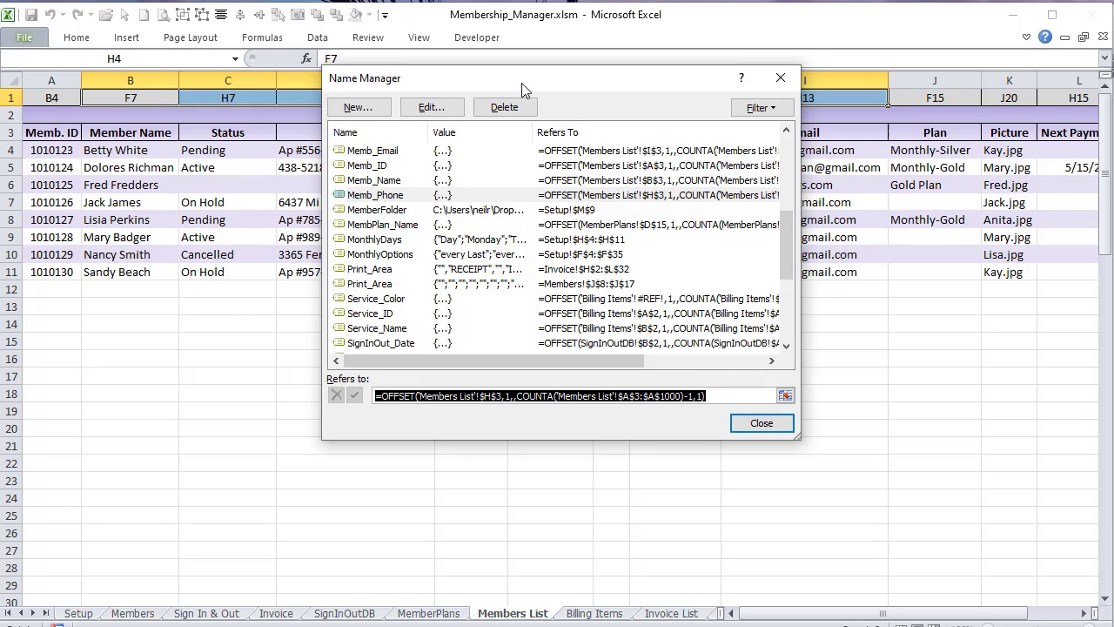
{"action": "left_click_drag", "start_coordinate": [522, 88], "coordinate": [484, 67]}
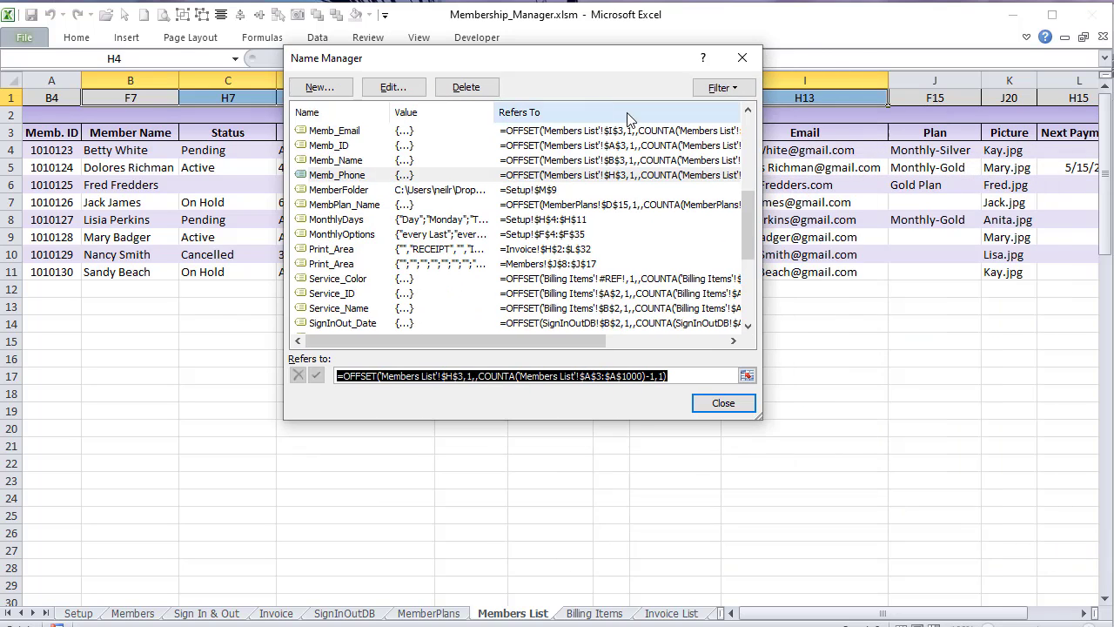
Step: Check the references of the MemberFolder, MembPlan_Name, Memb_ID and Memb_Email names
{"action": "left_click", "coordinate": [348, 190]}
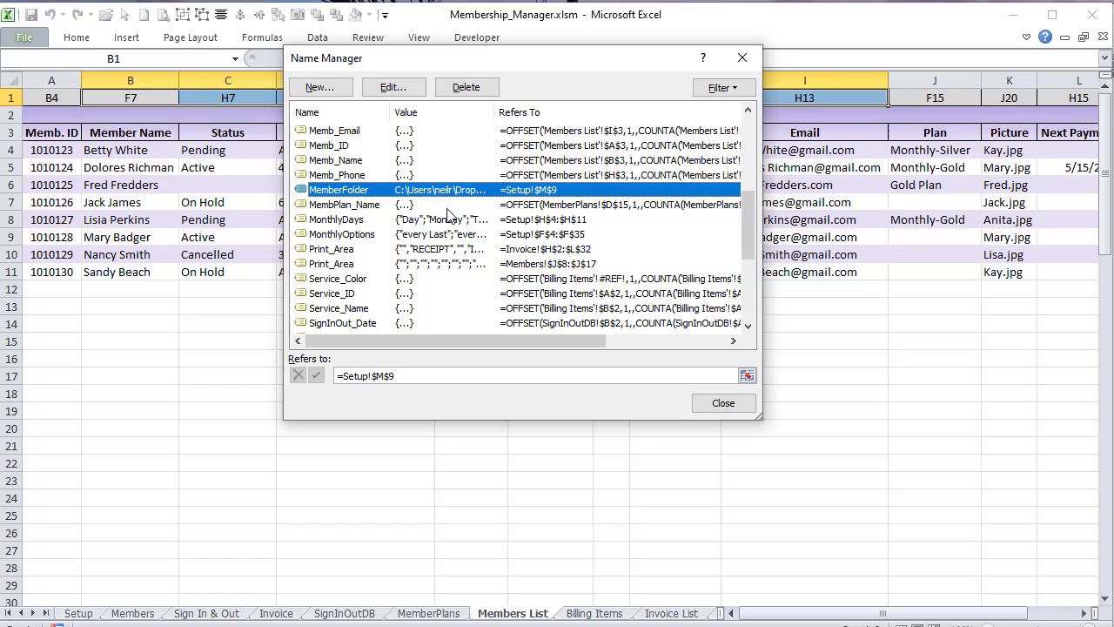
{"action": "left_click", "coordinate": [368, 207]}
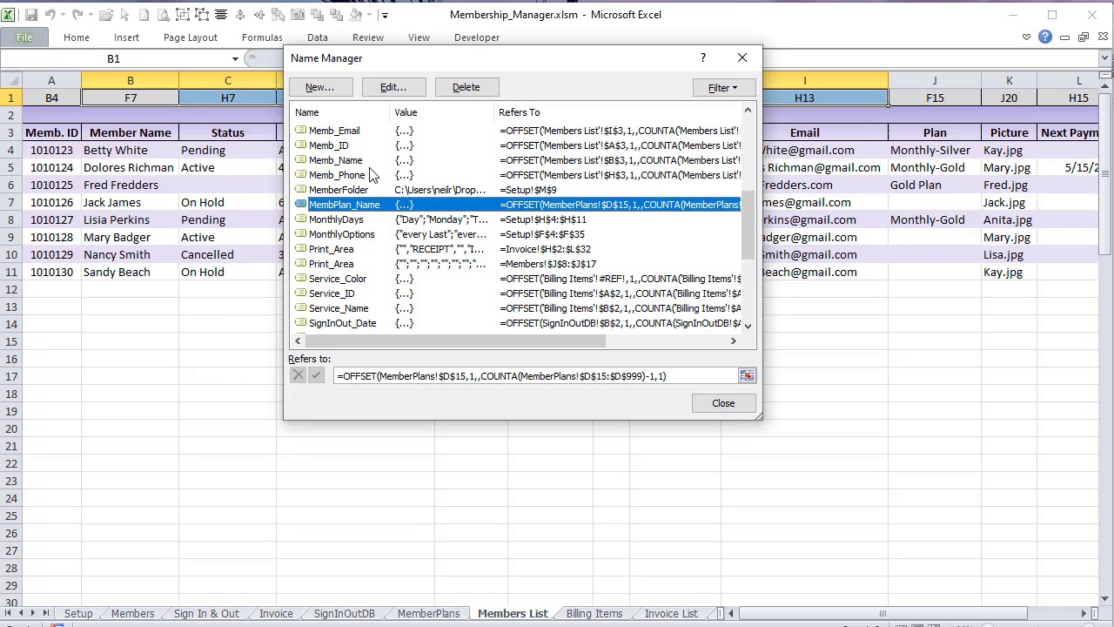
{"action": "left_click", "coordinate": [340, 145]}
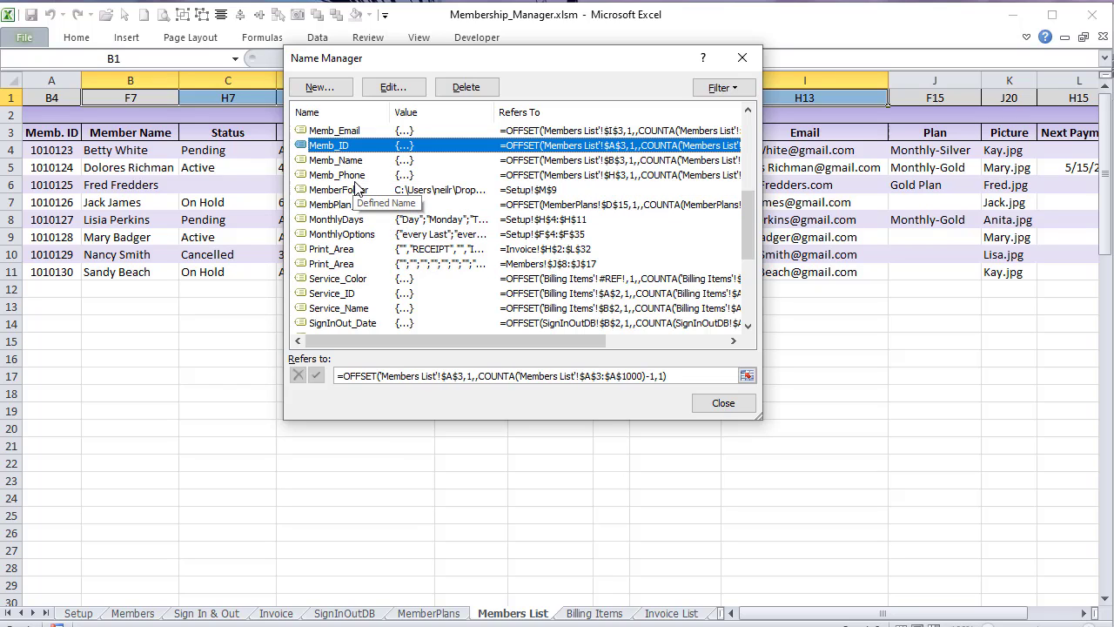
{"action": "left_click", "coordinate": [347, 131]}
Step: Move the Name Manager clear of the Phone and Email columns, show the Memb_Email and Memb_Phone ranges, and close it
{"action": "scroll", "coordinate": [349, 174], "scroll_direction": "up", "scroll_amount": 1}
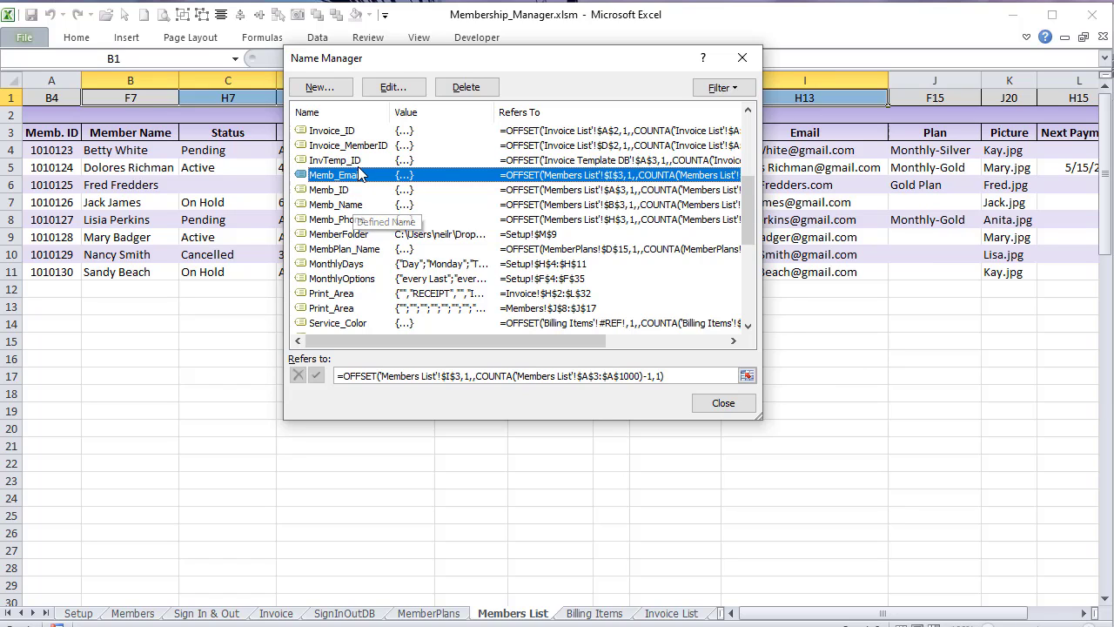
{"action": "left_click_drag", "start_coordinate": [554, 58], "coordinate": [382, 100]}
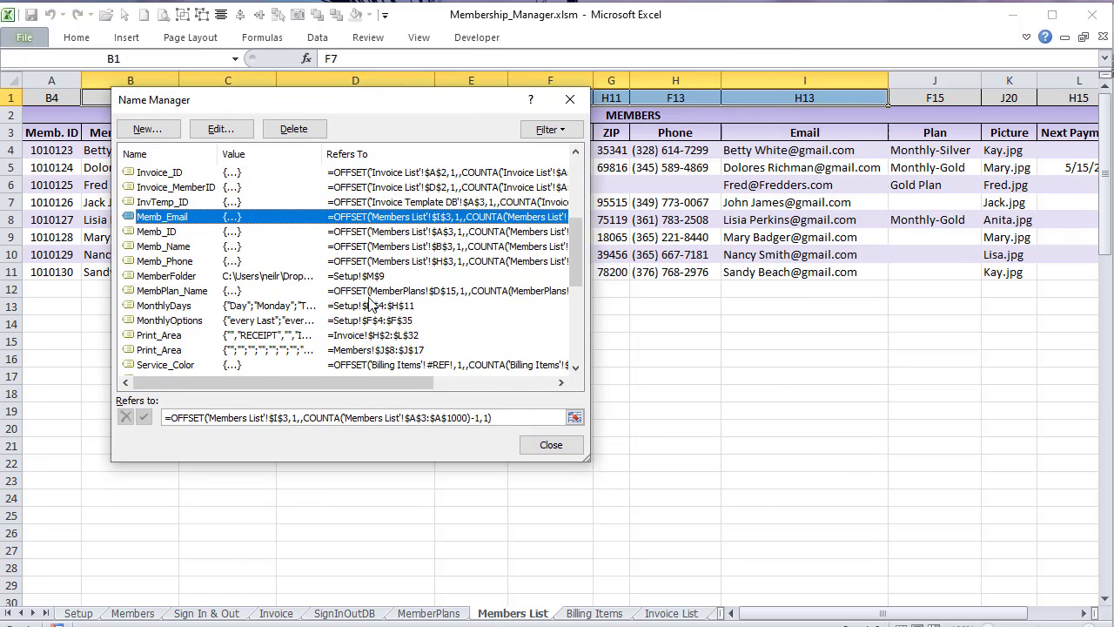
{"action": "key", "text": "Tab"}
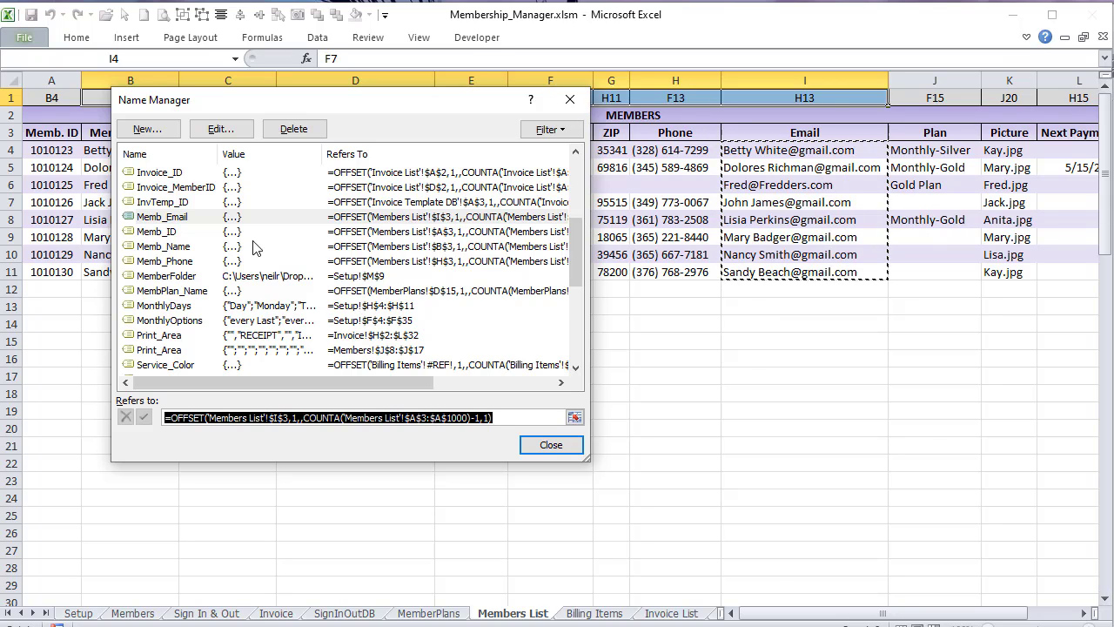
{"action": "left_click", "coordinate": [189, 261]}
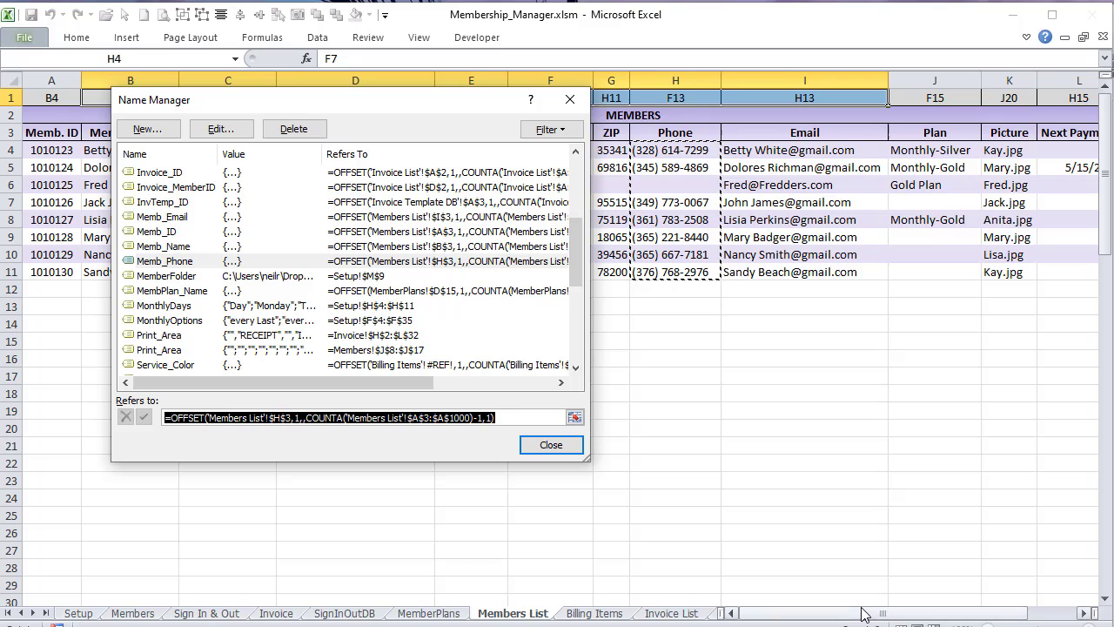
{"action": "left_click_drag", "start_coordinate": [882, 615], "coordinate": [774, 587]}
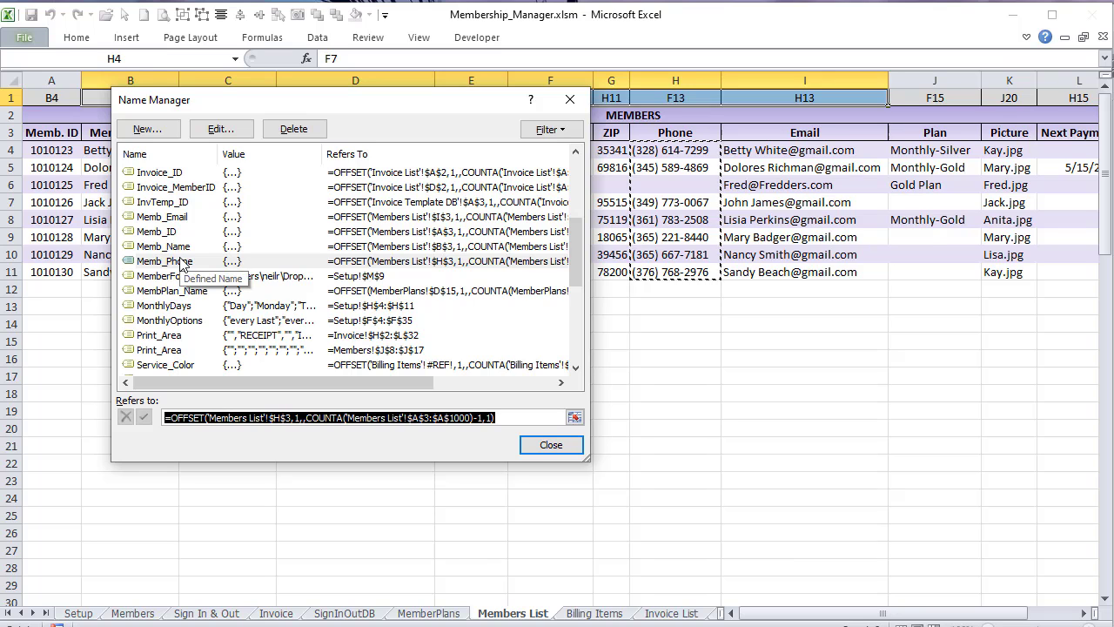
{"action": "left_click", "coordinate": [544, 448]}
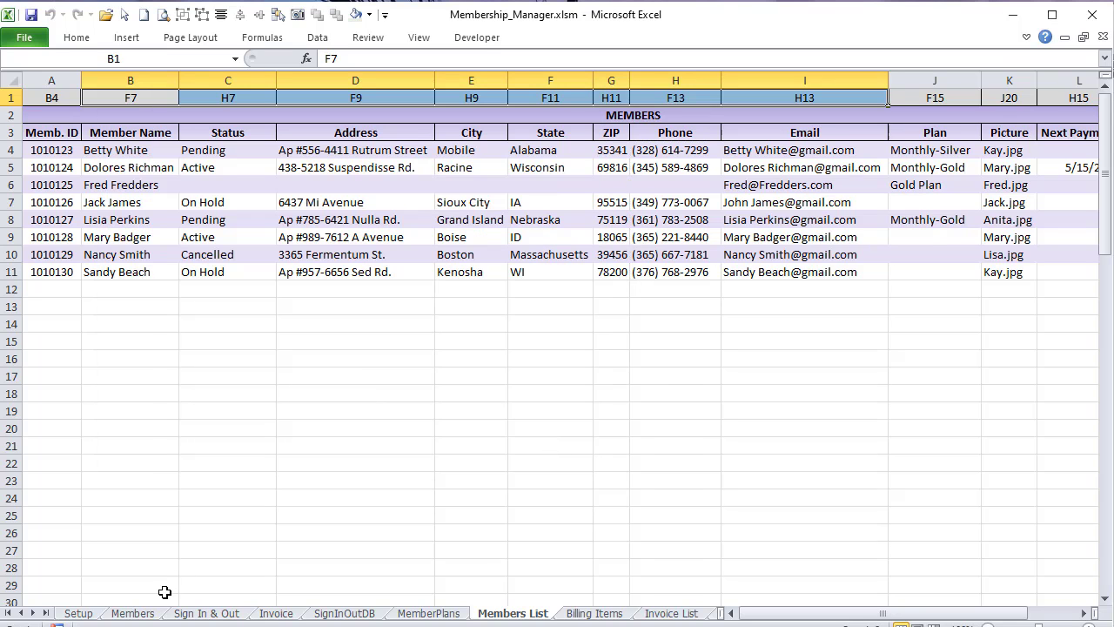
Step: Return to the Members sheet and select the member ID text box on the ID card to see its linked cell
{"action": "left_click", "coordinate": [132, 613]}
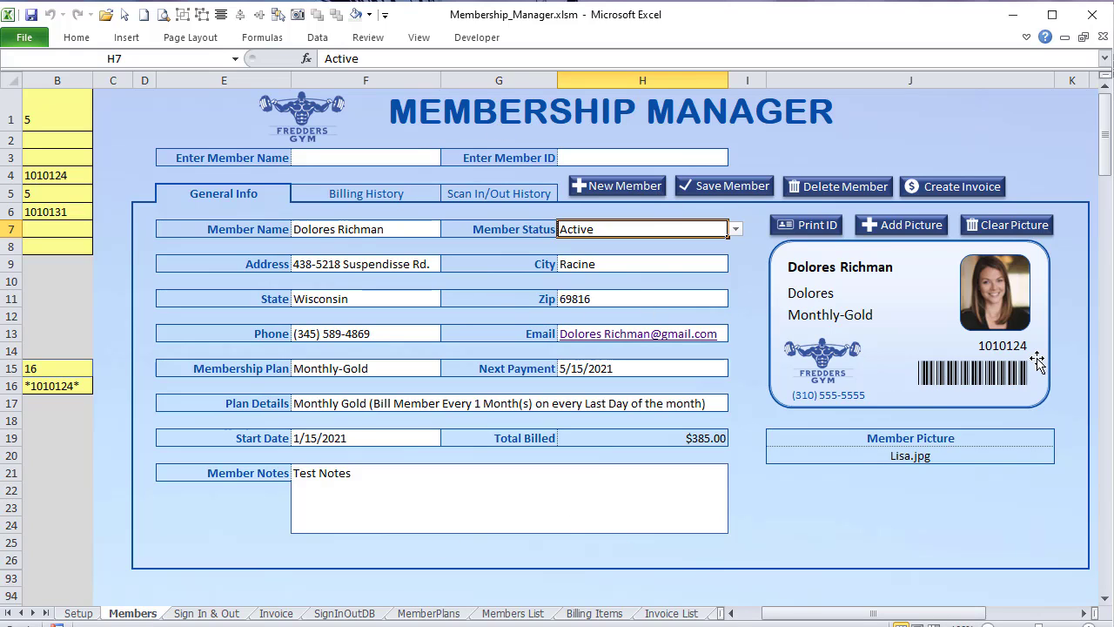
{"action": "left_click", "coordinate": [1011, 345]}
{"action": "left_click", "coordinate": [1011, 346]}
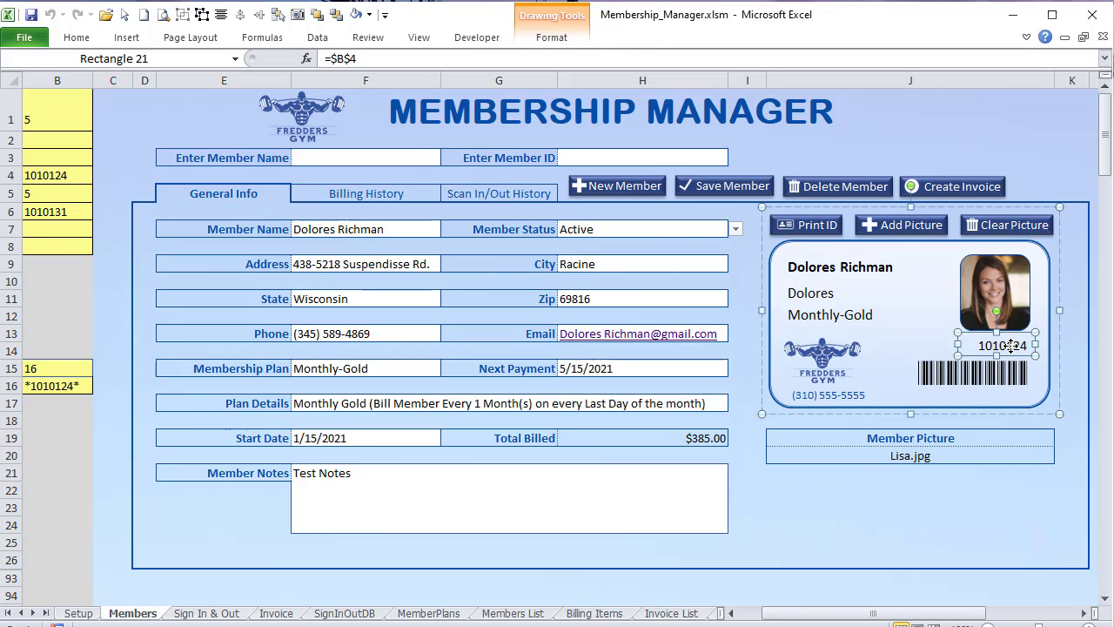
Step: Bring helper columns A and B into view and check the Member ID cell B4, the ID card group and cell B1
{"action": "left_click", "coordinate": [958, 488]}
{"action": "left_click_drag", "start_coordinate": [908, 614], "coordinate": [844, 601]}
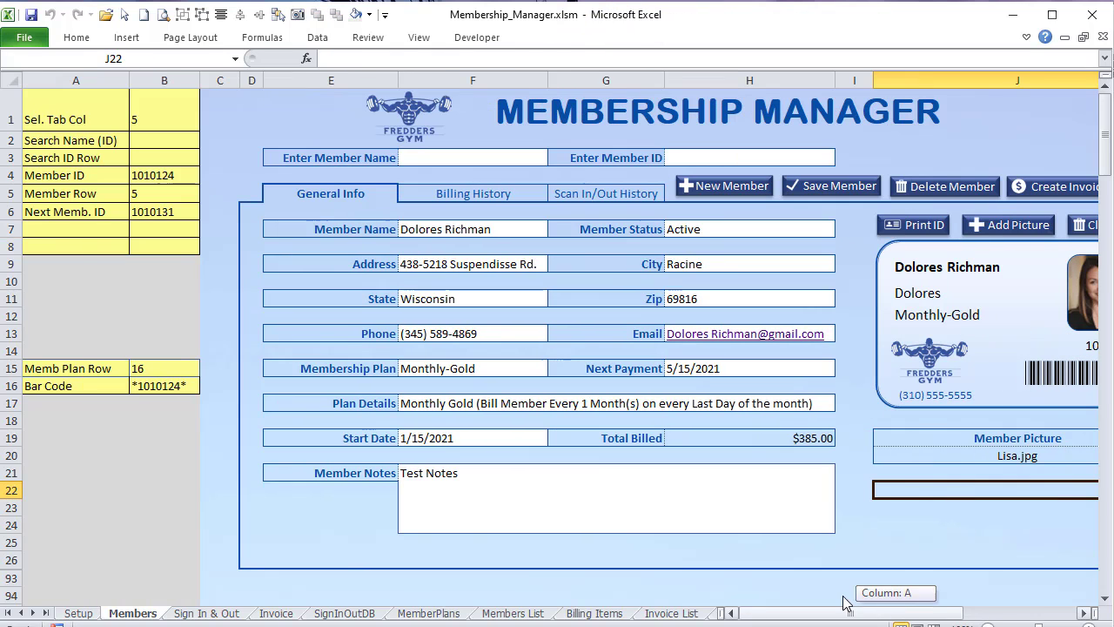
{"action": "left_click", "coordinate": [145, 174]}
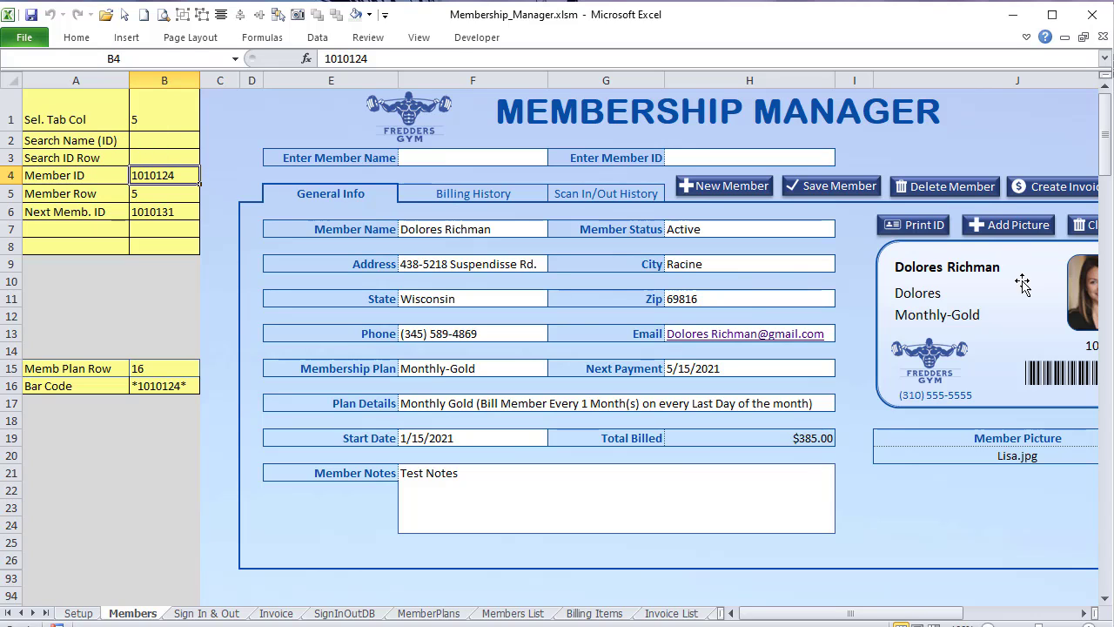
{"action": "left_click", "coordinate": [1082, 331]}
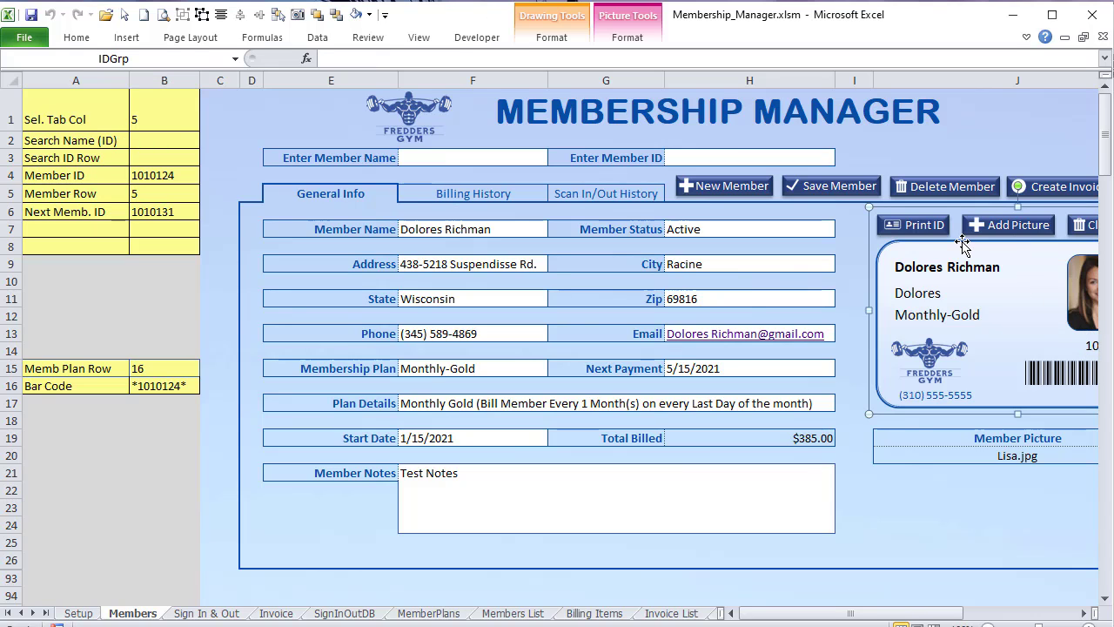
{"action": "left_click", "coordinate": [138, 102]}
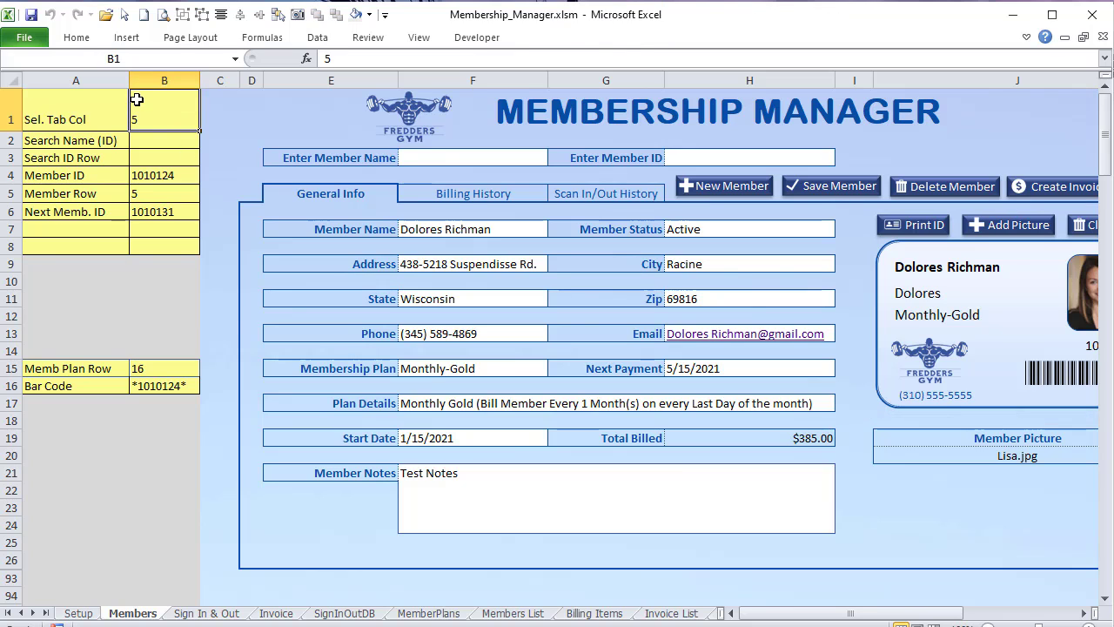
Step: Load the third listed member through the member name search and inspect the Search Name (ID) formula in B2
{"action": "double_click", "coordinate": [148, 139]}
{"action": "key", "text": "Escape"}
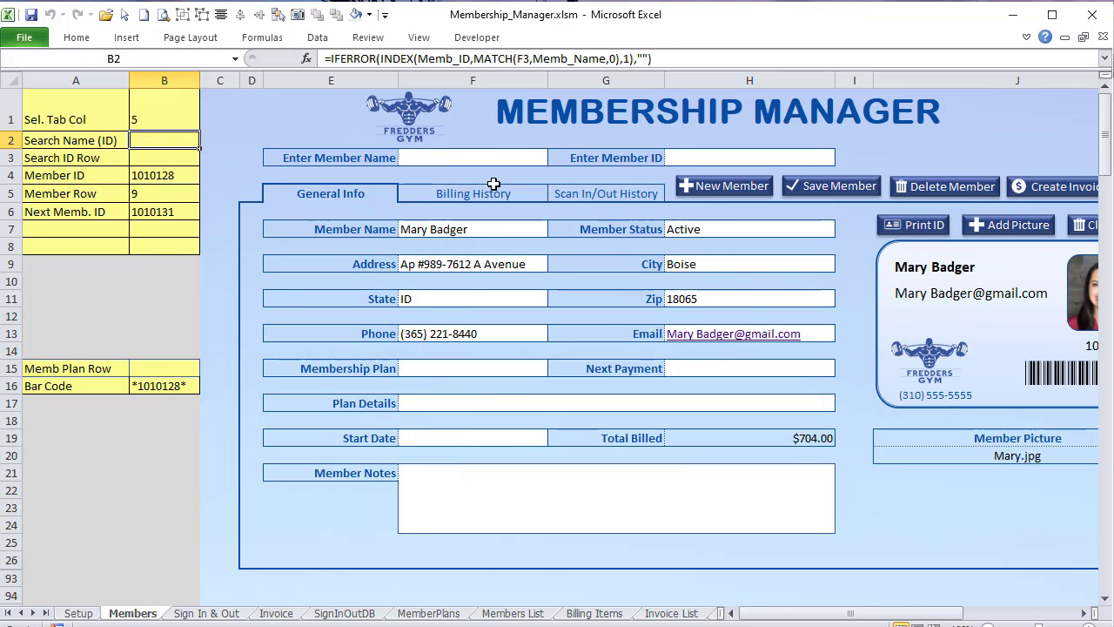
{"action": "left_click", "coordinate": [537, 155]}
{"action": "left_click", "coordinate": [556, 158]}
{"action": "left_click", "coordinate": [509, 197]}
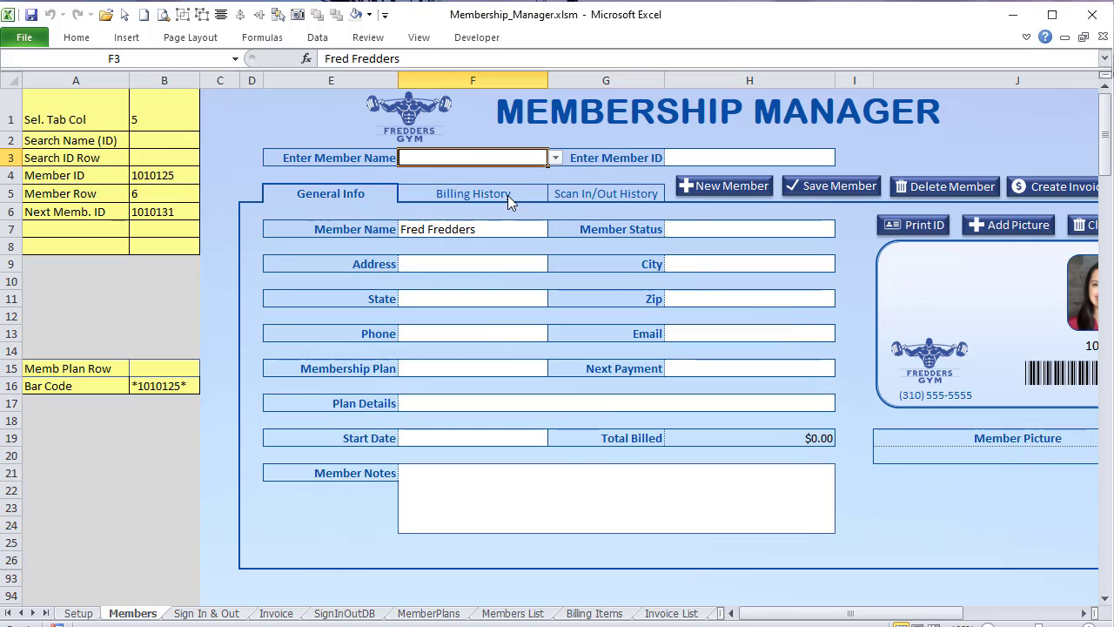
{"action": "left_click", "coordinate": [177, 135]}
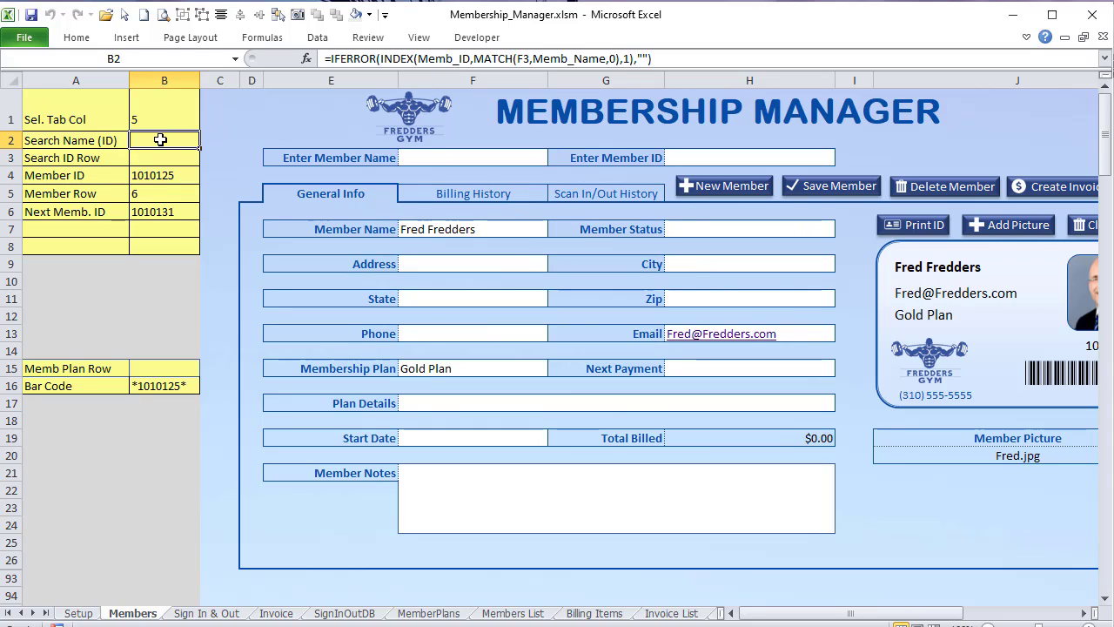
Step: Look up the sixth listed member by name and the fifth entry in the member ID list
{"action": "left_click", "coordinate": [523, 161]}
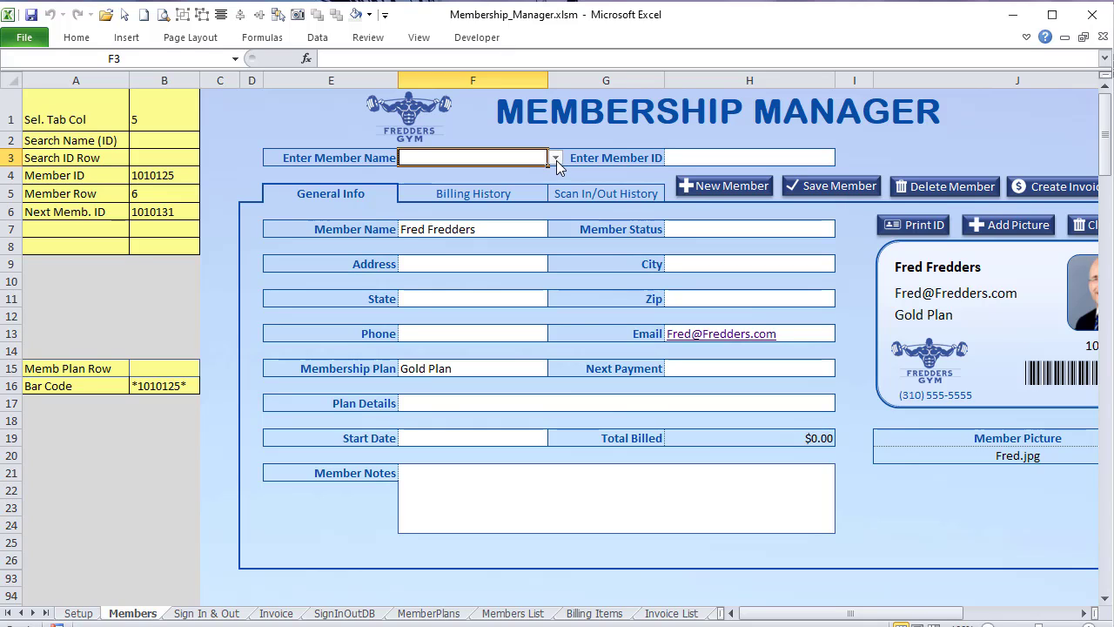
{"action": "left_click", "coordinate": [555, 158]}
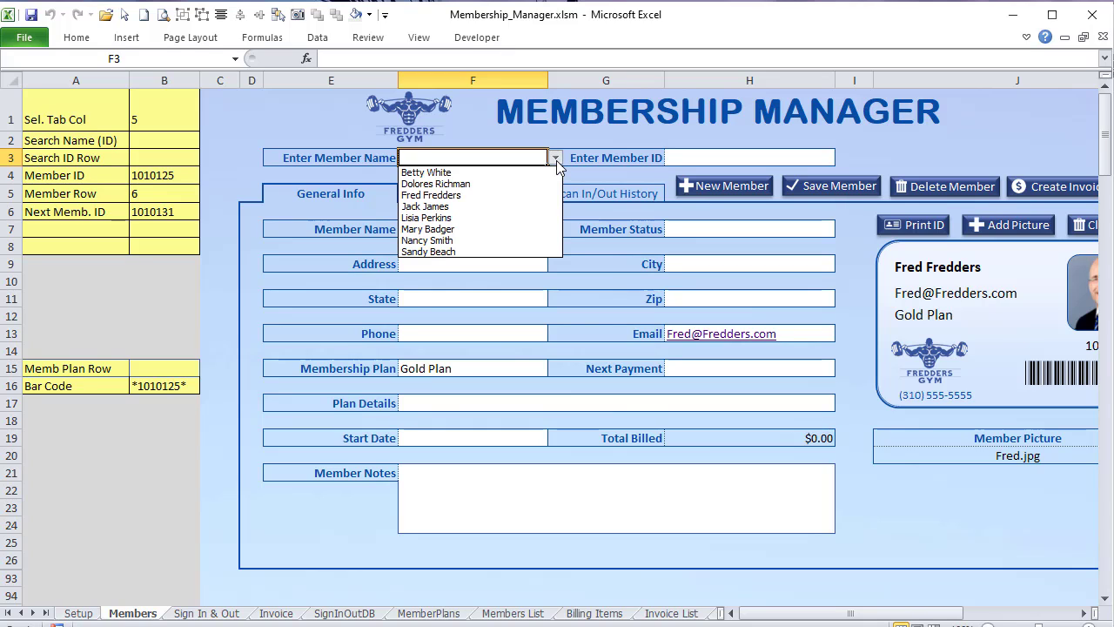
{"action": "left_click", "coordinate": [528, 229]}
{"action": "left_click", "coordinate": [806, 156]}
{"action": "left_click", "coordinate": [842, 157]}
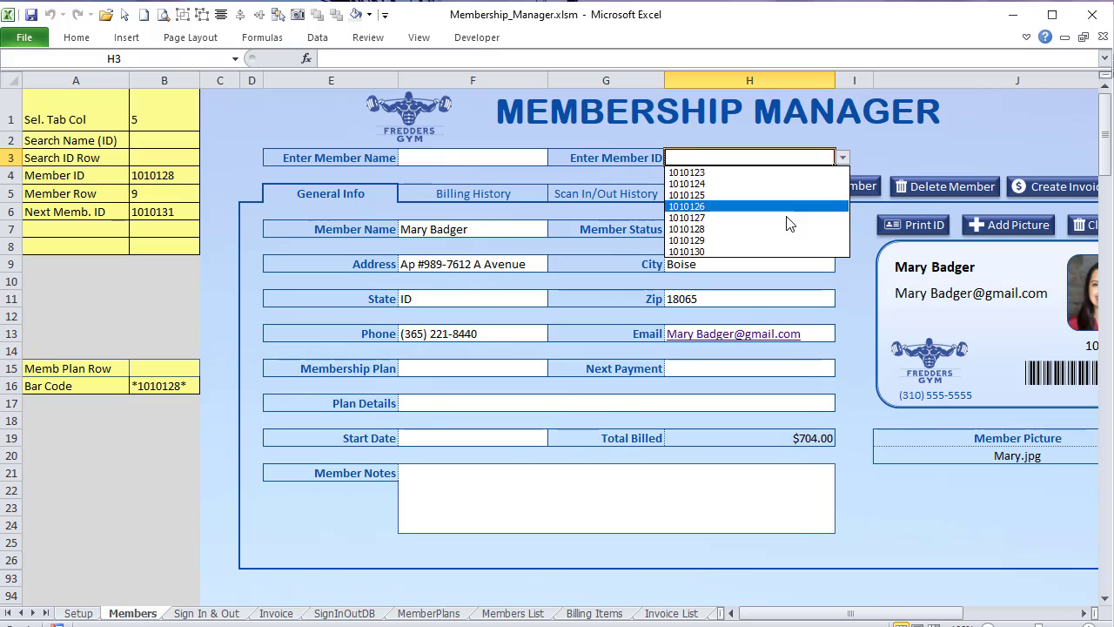
{"action": "left_click", "coordinate": [787, 218]}
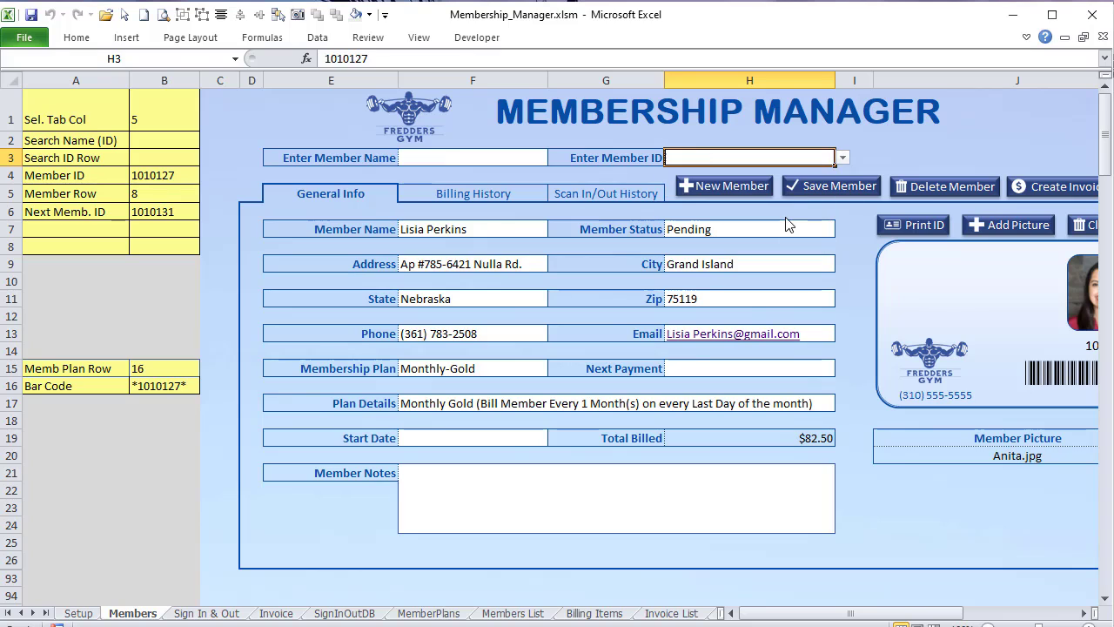
Step: Load the fourth listed member by name and select B2 to recheck the Search Name (ID) formula
{"action": "left_click", "coordinate": [493, 158]}
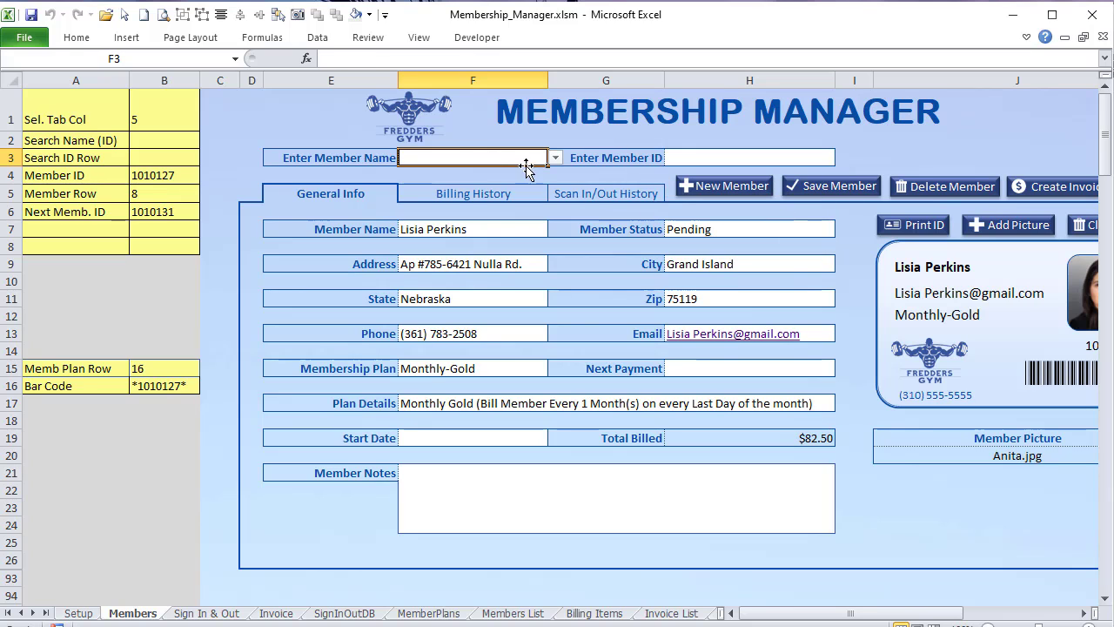
{"action": "left_click", "coordinate": [155, 140]}
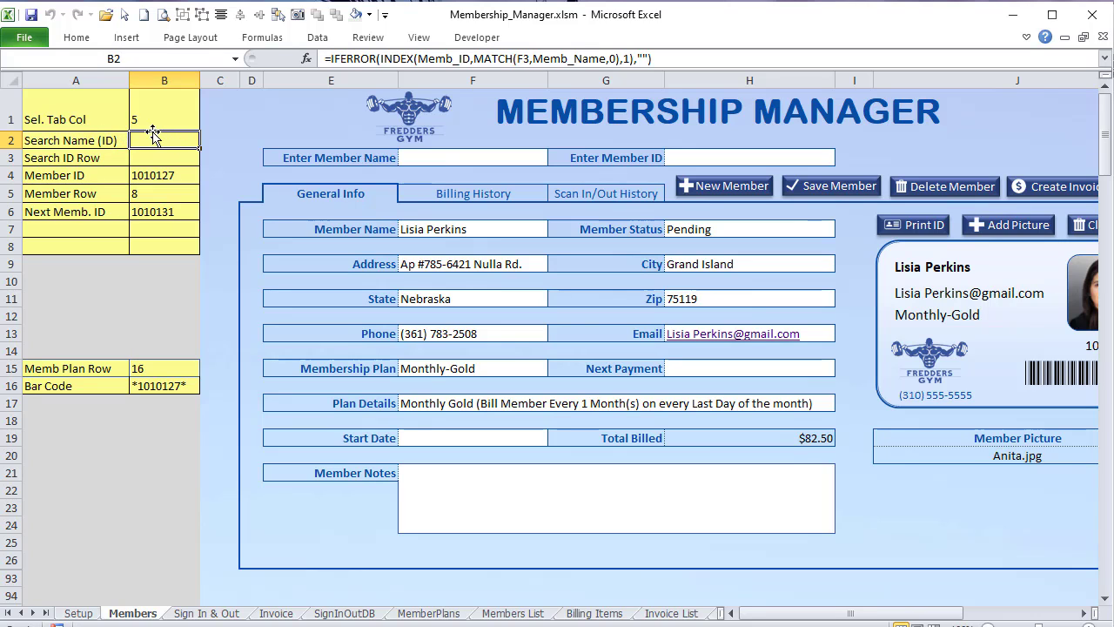
{"action": "left_click", "coordinate": [451, 157]}
{"action": "left_click", "coordinate": [555, 158]}
{"action": "left_click", "coordinate": [509, 209]}
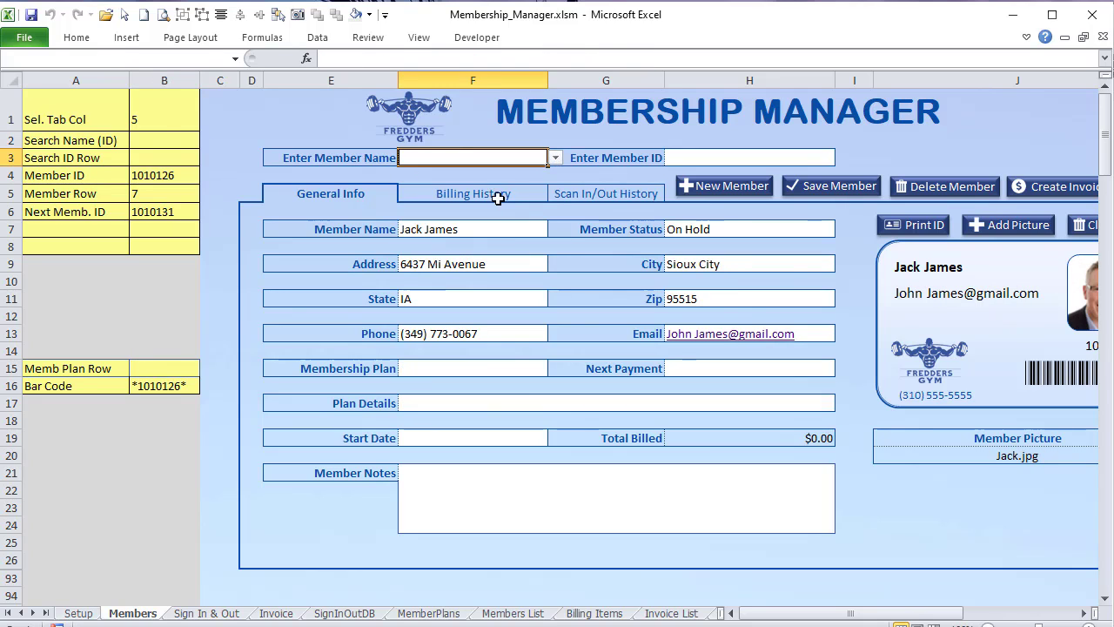
{"action": "left_click", "coordinate": [192, 142]}
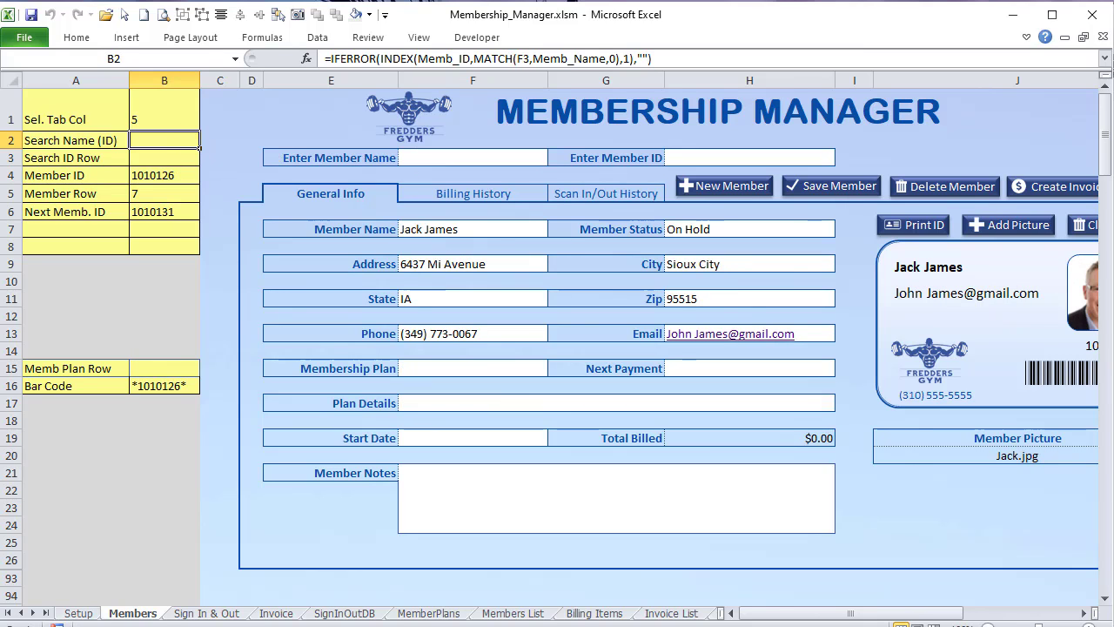
Step: Open the Members sheet's code in the VBA editor, highlight the Member Name Search comment and set a breakpoint on its Member_Load line
{"action": "key", "text": "alt+F11"}
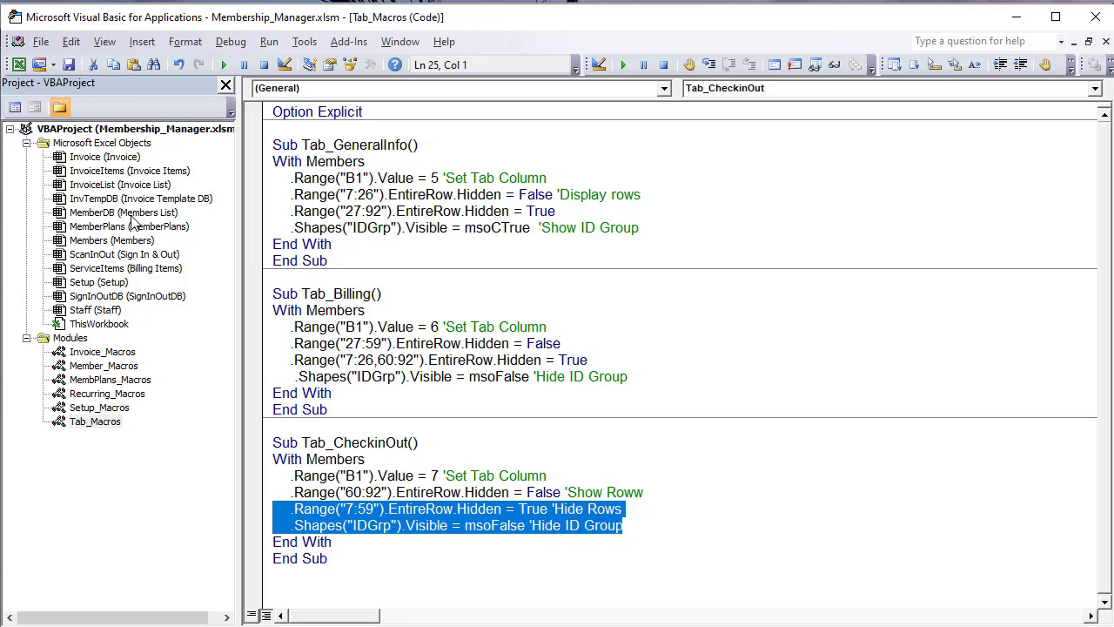
{"action": "double_click", "coordinate": [112, 242]}
{"action": "scroll", "coordinate": [551, 283], "scroll_direction": "up", "scroll_amount": 5}
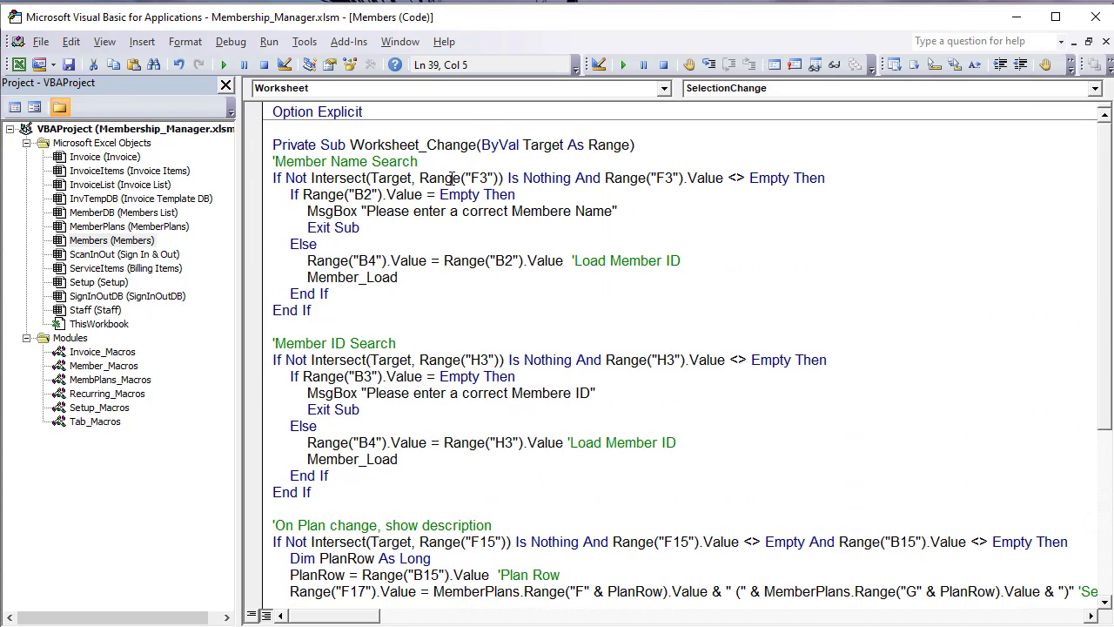
{"action": "left_click_drag", "start_coordinate": [459, 165], "coordinate": [210, 159]}
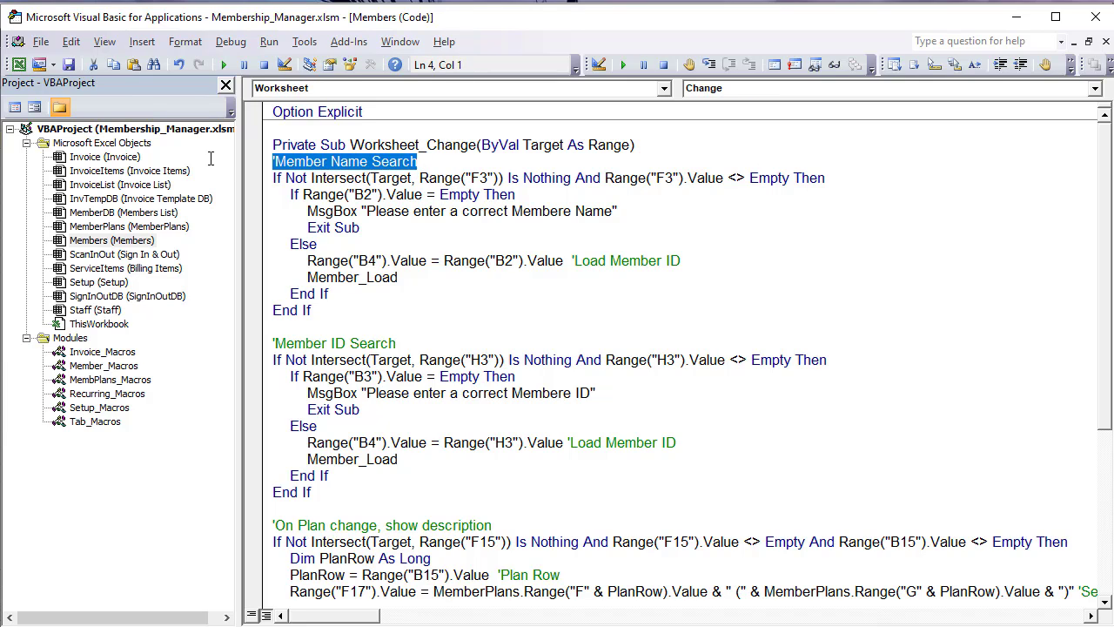
{"action": "left_click", "coordinate": [247, 262]}
{"action": "left_click", "coordinate": [253, 277]}
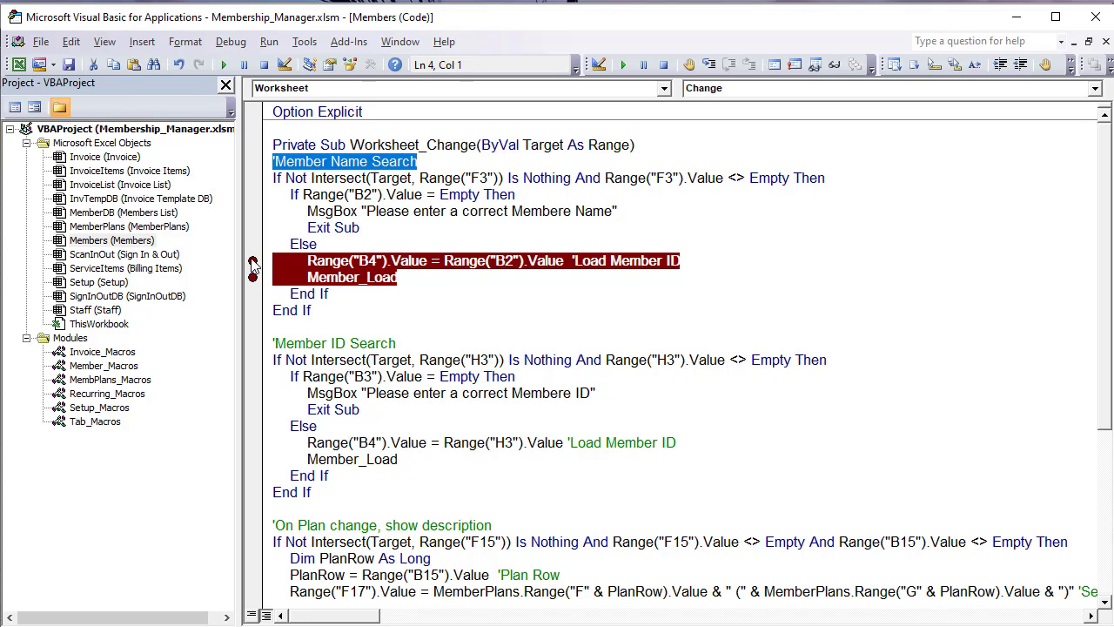
{"action": "left_click", "coordinate": [252, 262]}
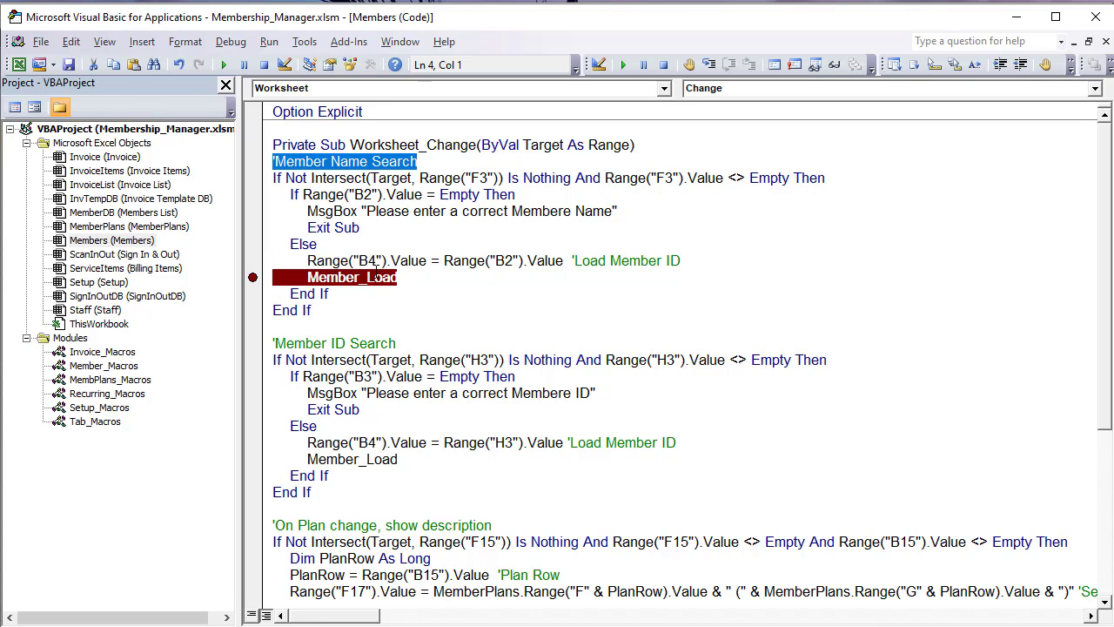
Step: Search for the fourth listed member by name so the macro pauses at the breakpoint, and return to the Members sheet
{"action": "key", "text": "alt+F11"}
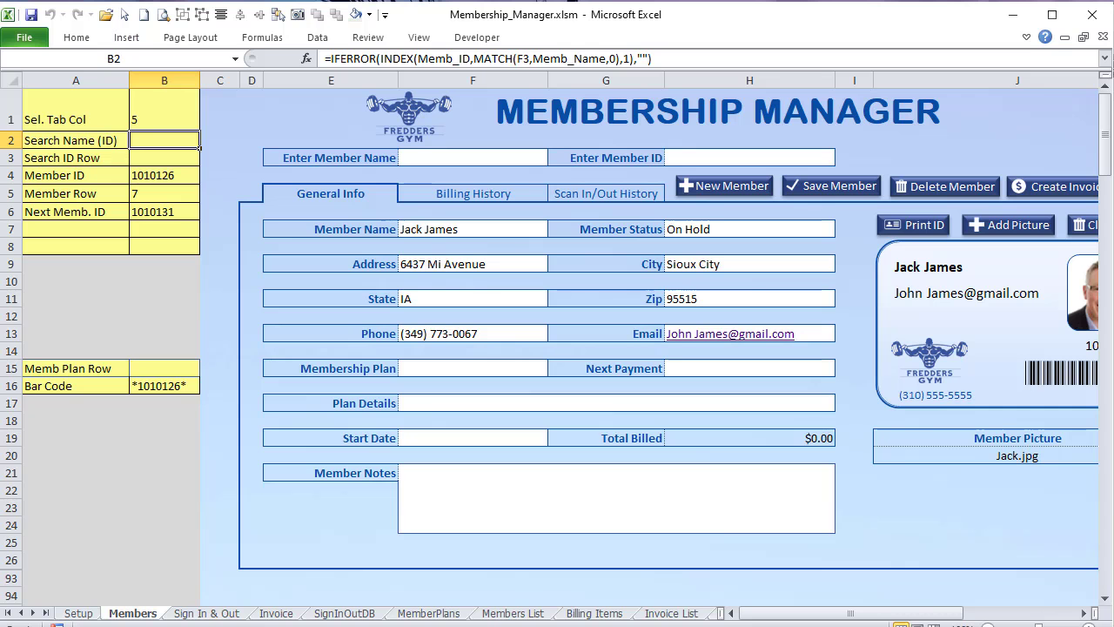
{"action": "left_click", "coordinate": [492, 157]}
{"action": "left_click", "coordinate": [555, 160]}
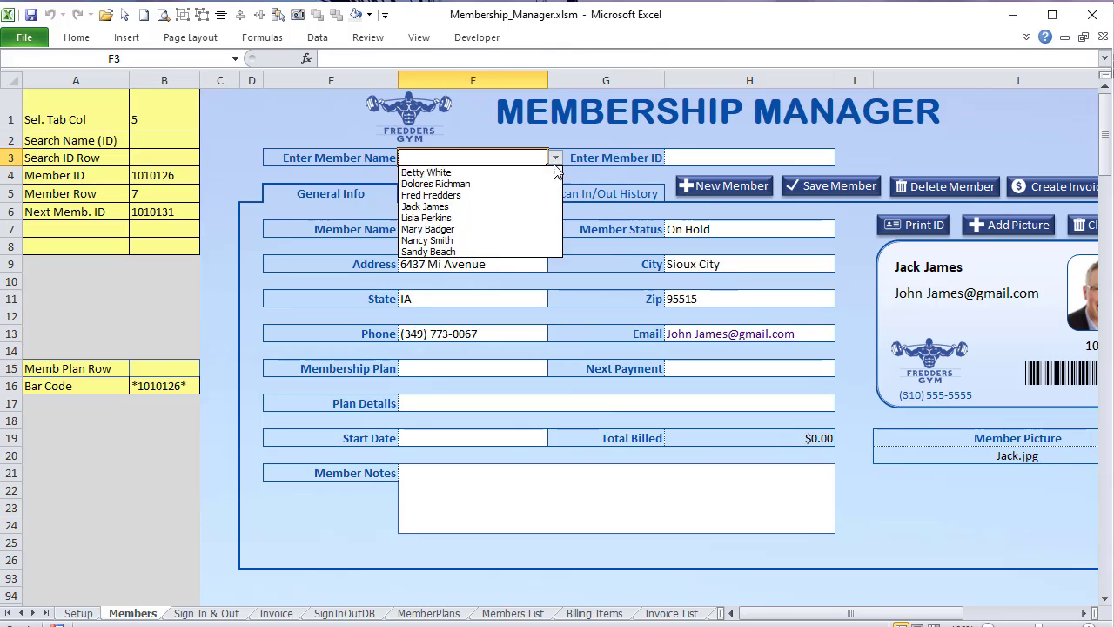
{"action": "left_click", "coordinate": [515, 208]}
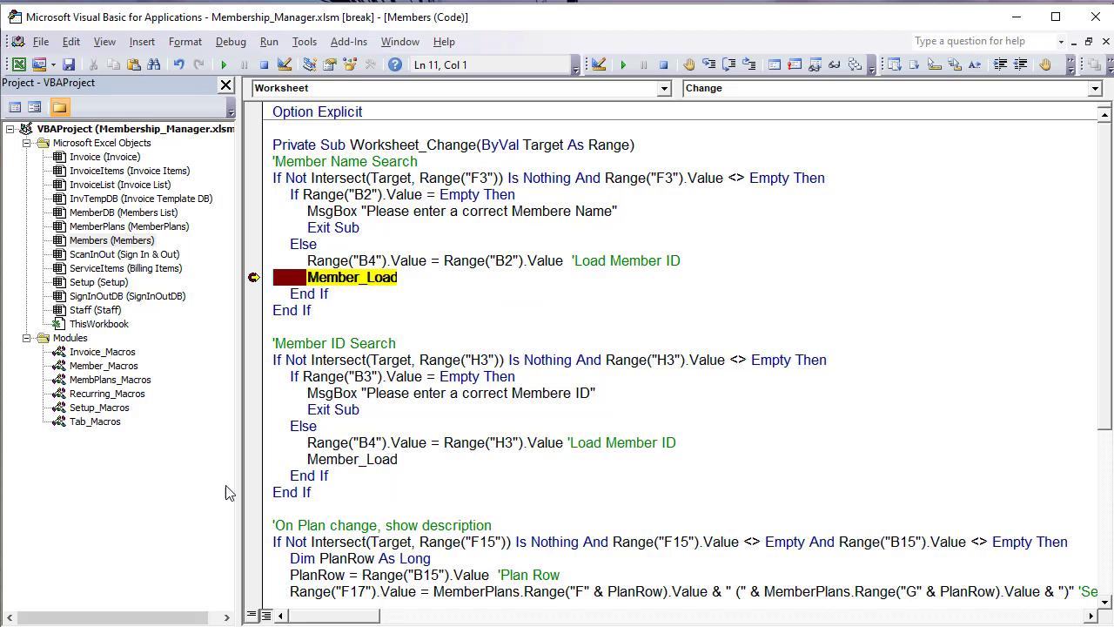
{"action": "key", "text": "F5"}
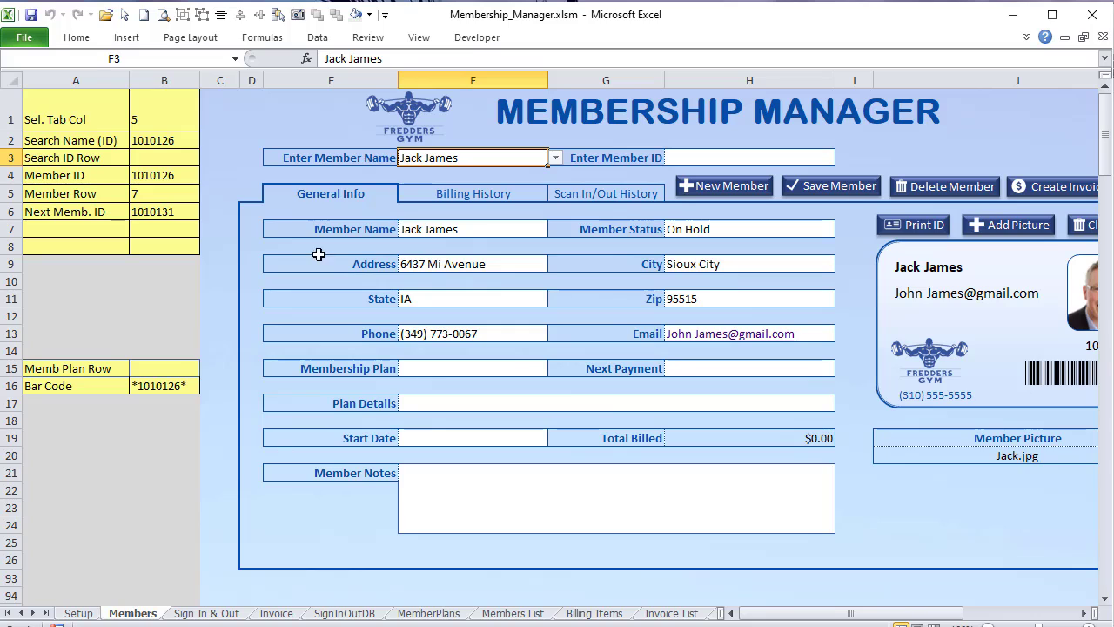
Step: Compare the Search Name (ID) cell B2 with the Member ID cell B4 while the macro is paused
{"action": "left_click", "coordinate": [167, 140]}
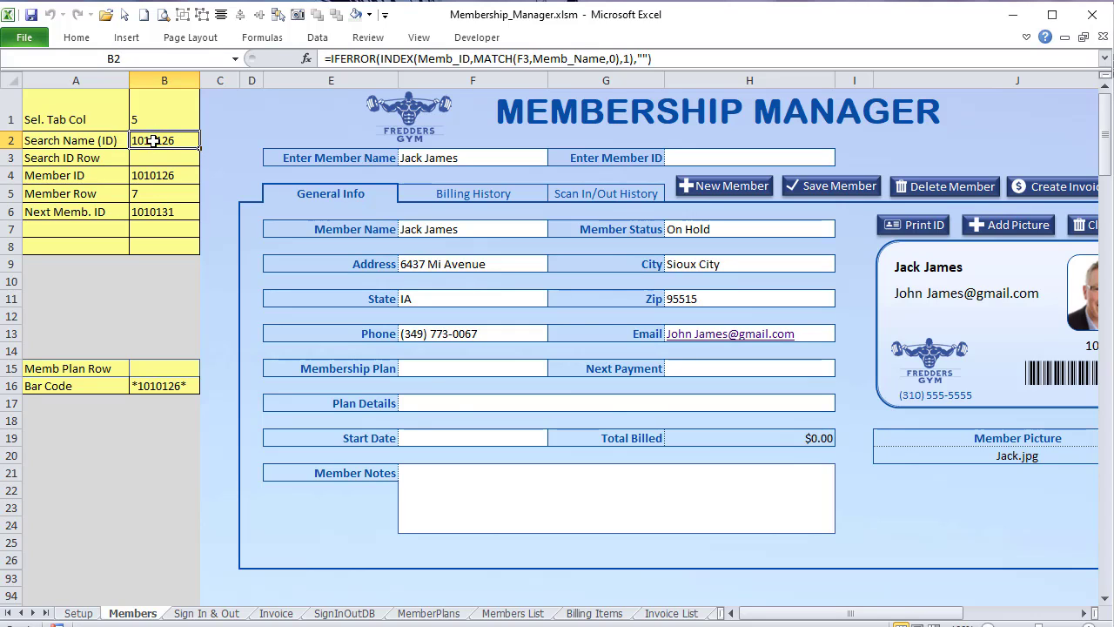
{"action": "left_click", "coordinate": [163, 171]}
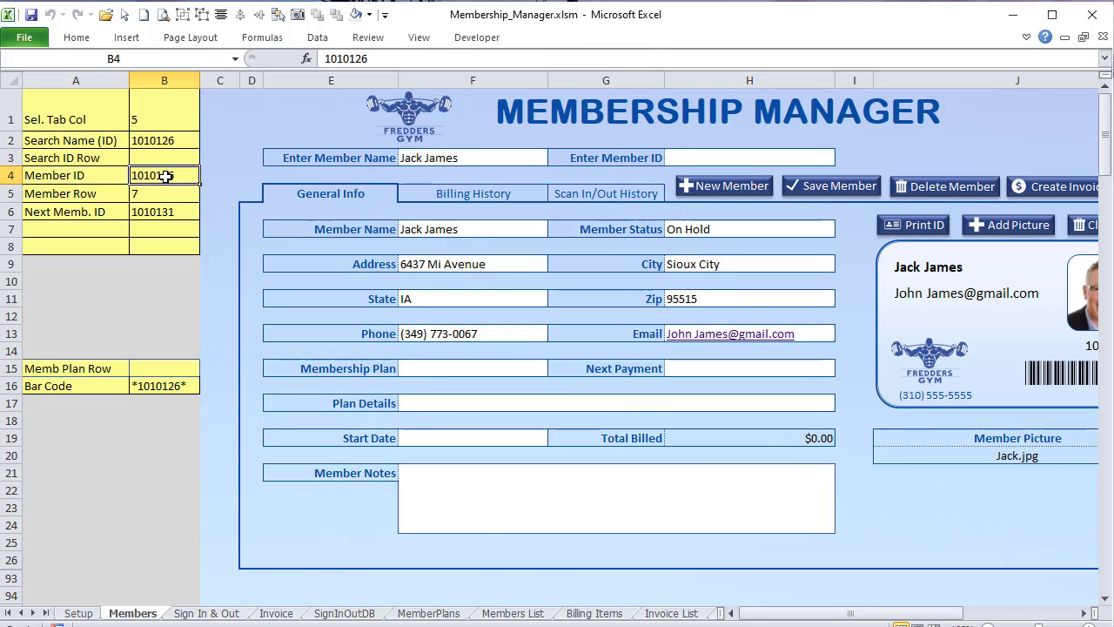
{"action": "left_click", "coordinate": [164, 145]}
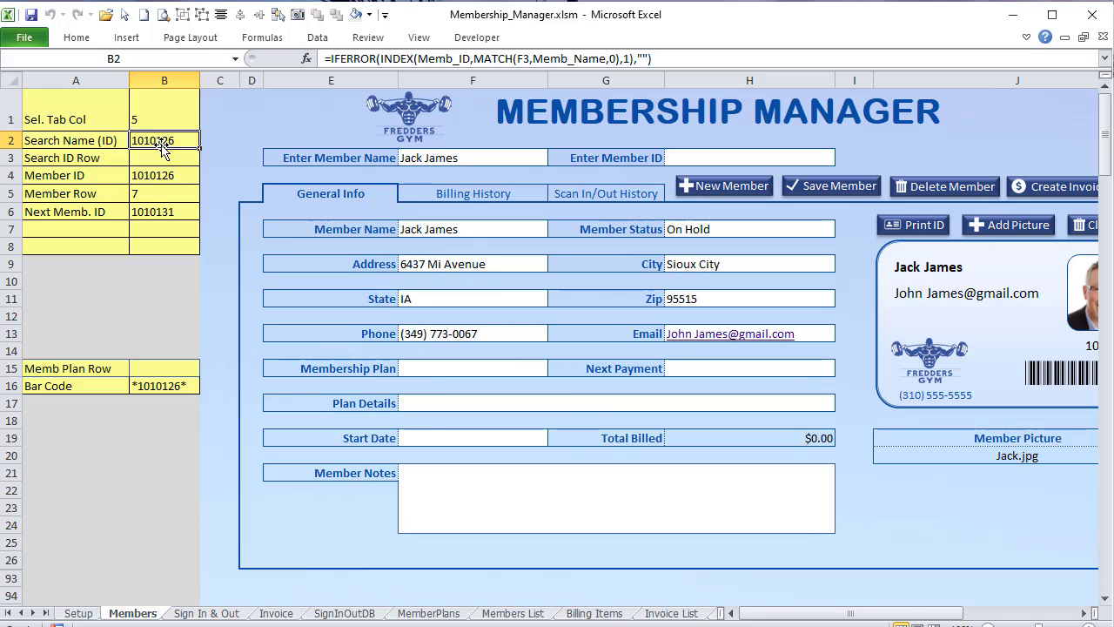
{"action": "left_click", "coordinate": [157, 174]}
Step: Examine the MATCH lookup of F3 against Memb_Name in the B2 formula and cancel the edit
{"action": "left_click", "coordinate": [148, 136]}
{"action": "left_click", "coordinate": [393, 59]}
{"action": "left_click_drag", "start_coordinate": [429, 59], "coordinate": [533, 58]}
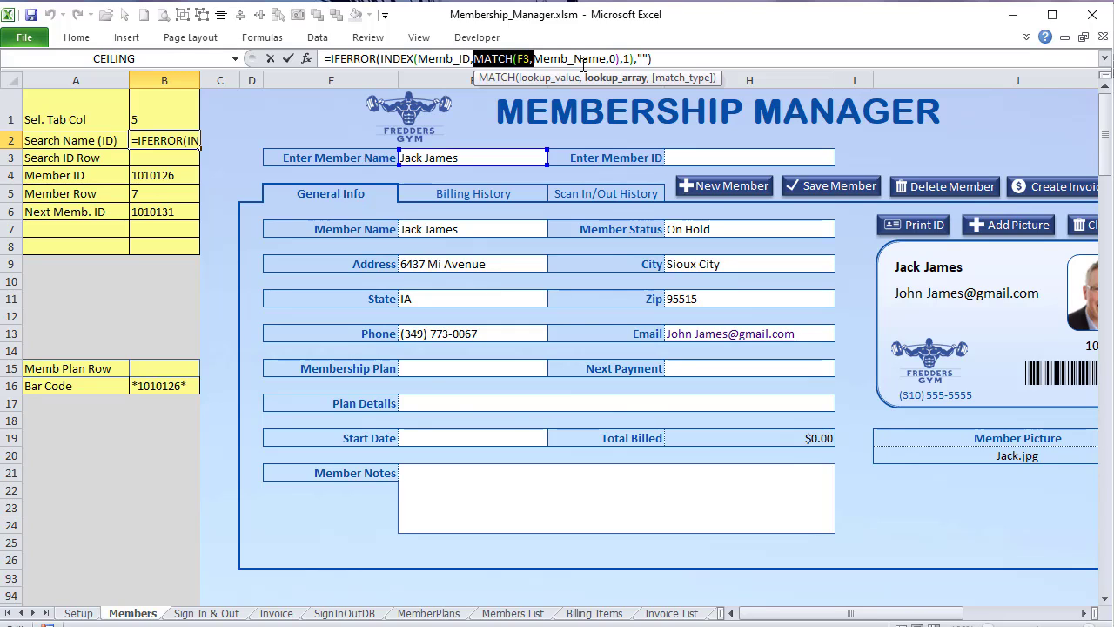
{"action": "left_click_drag", "start_coordinate": [609, 58], "coordinate": [589, 59]}
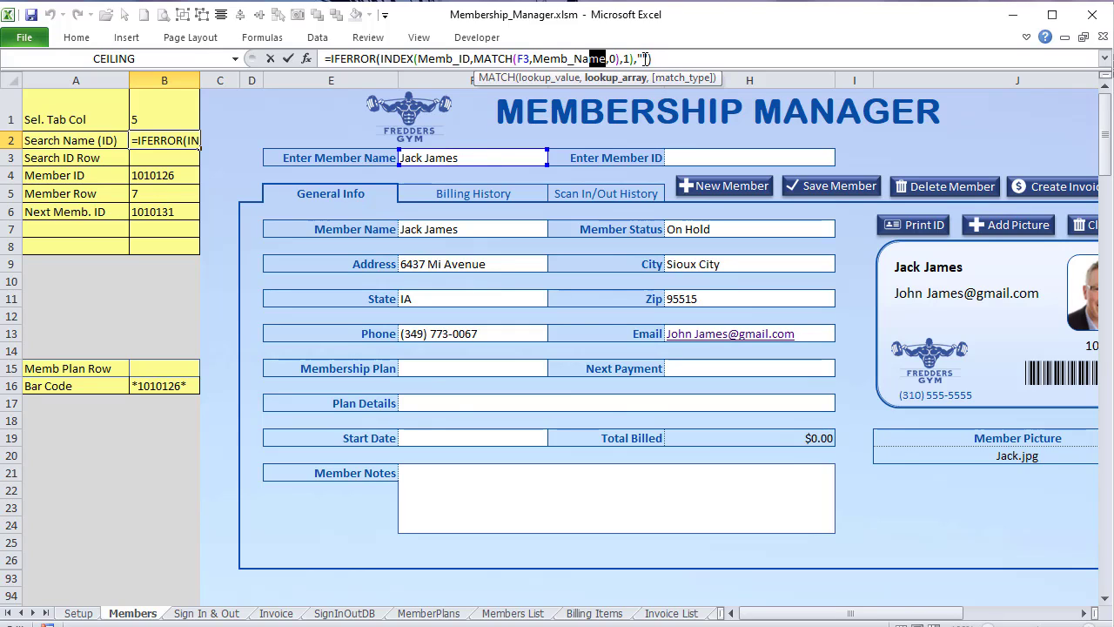
{"action": "left_click", "coordinate": [652, 59]}
{"action": "key", "text": "Escape"}
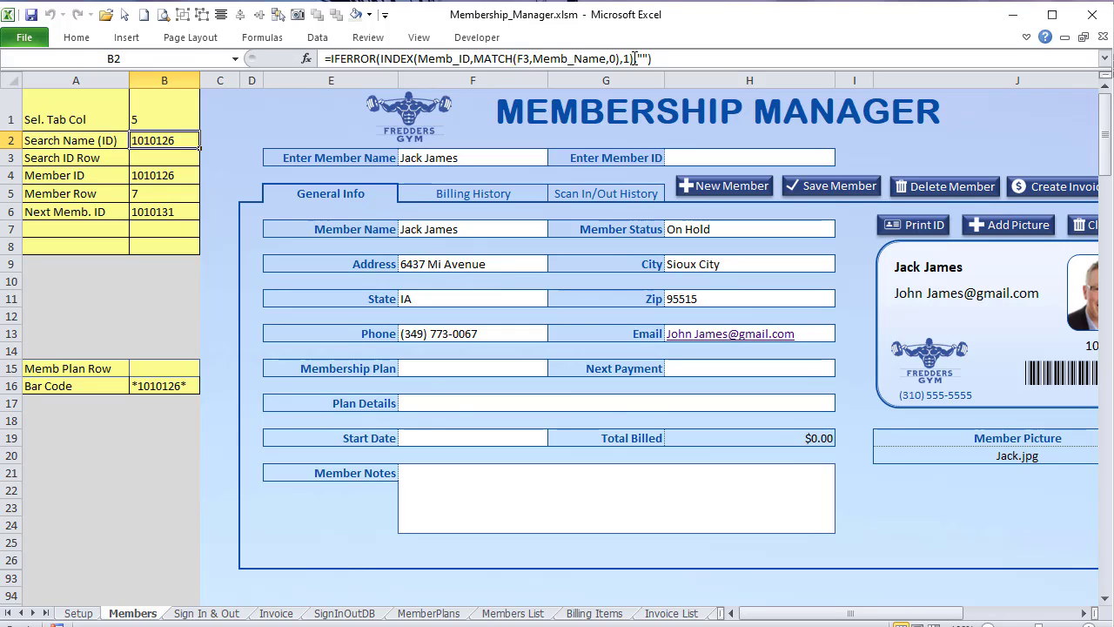
Step: Trace the member ID from the name search cell F3 through B2 to B4
{"action": "left_click", "coordinate": [426, 155]}
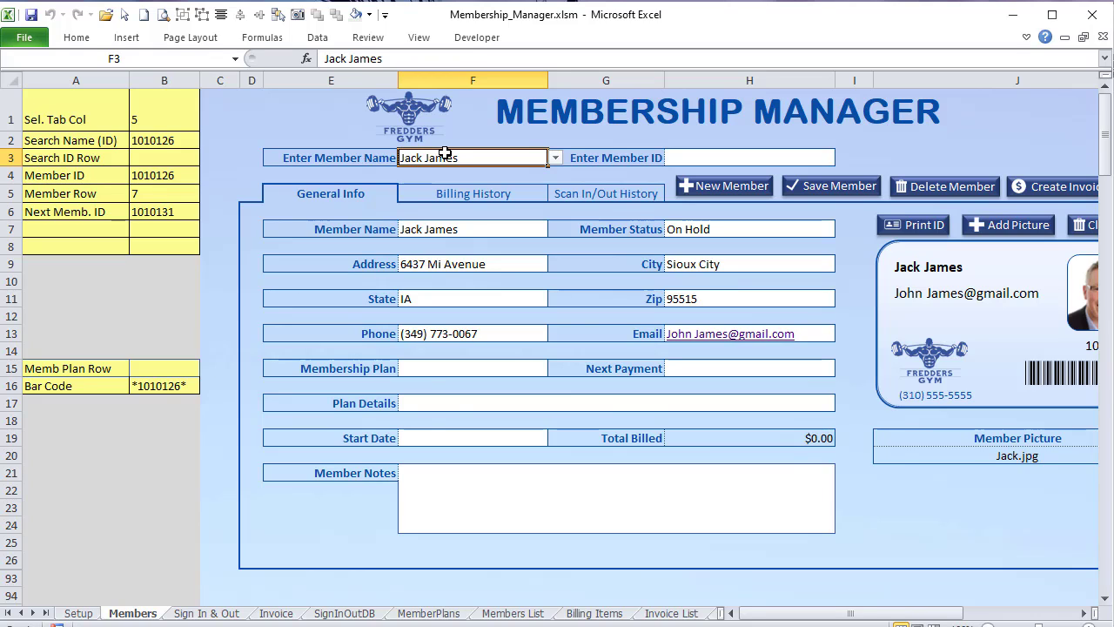
{"action": "left_click", "coordinate": [184, 140]}
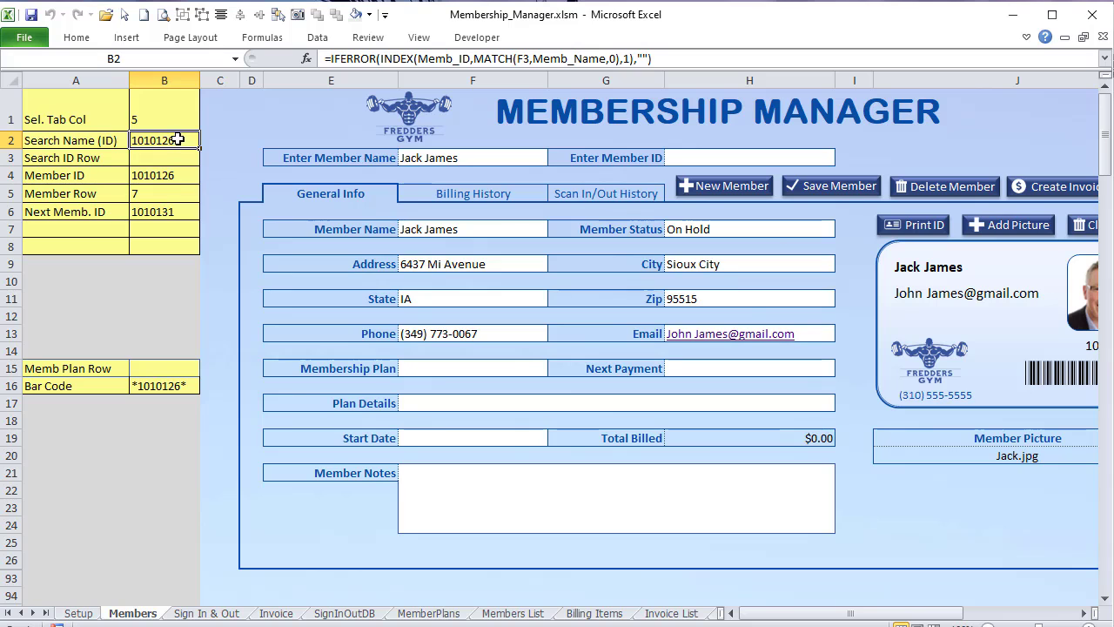
{"action": "left_click", "coordinate": [158, 175]}
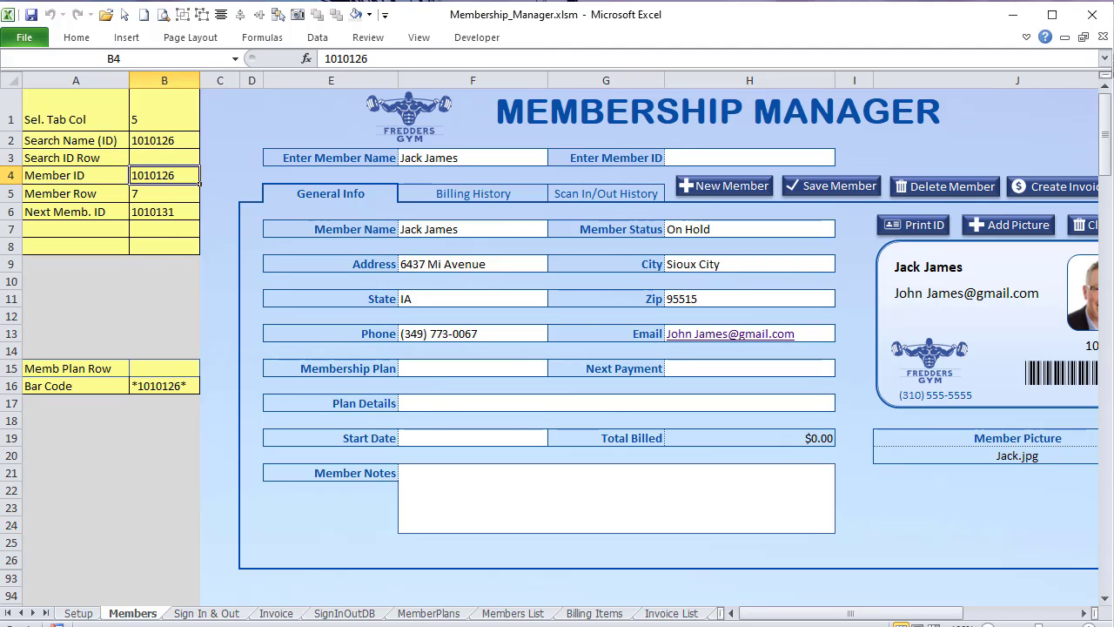
Step: Resume the paused macro in the VBA editor and remove the breakpoint from the Member_Load line
{"action": "key", "text": "alt+F11"}
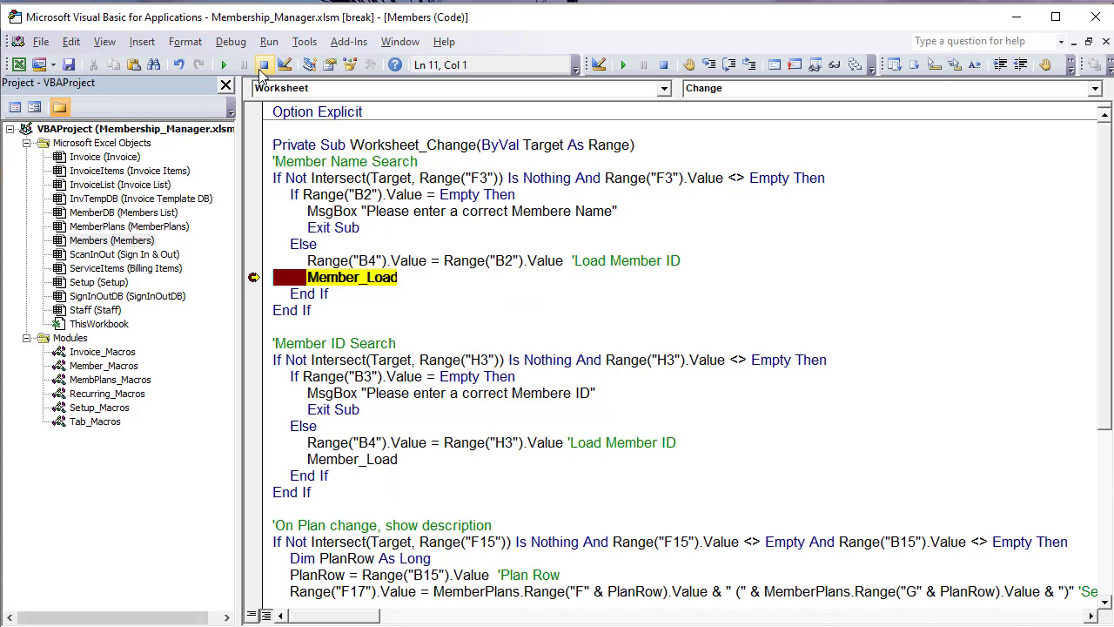
{"action": "left_click", "coordinate": [224, 64]}
{"action": "left_click", "coordinate": [254, 279]}
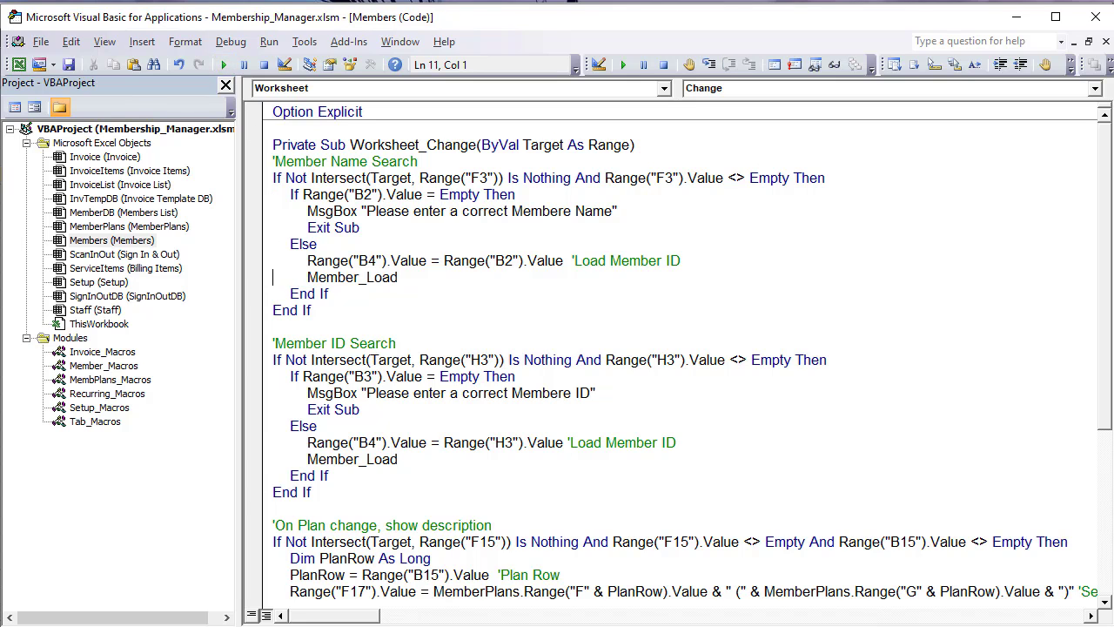
Step: Switch back to the Members sheet and compare the name and ID search cells F3 and H3 with their helper cells B2 and B3
{"action": "key", "text": "alt+F11"}
{"action": "left_click", "coordinate": [153, 141]}
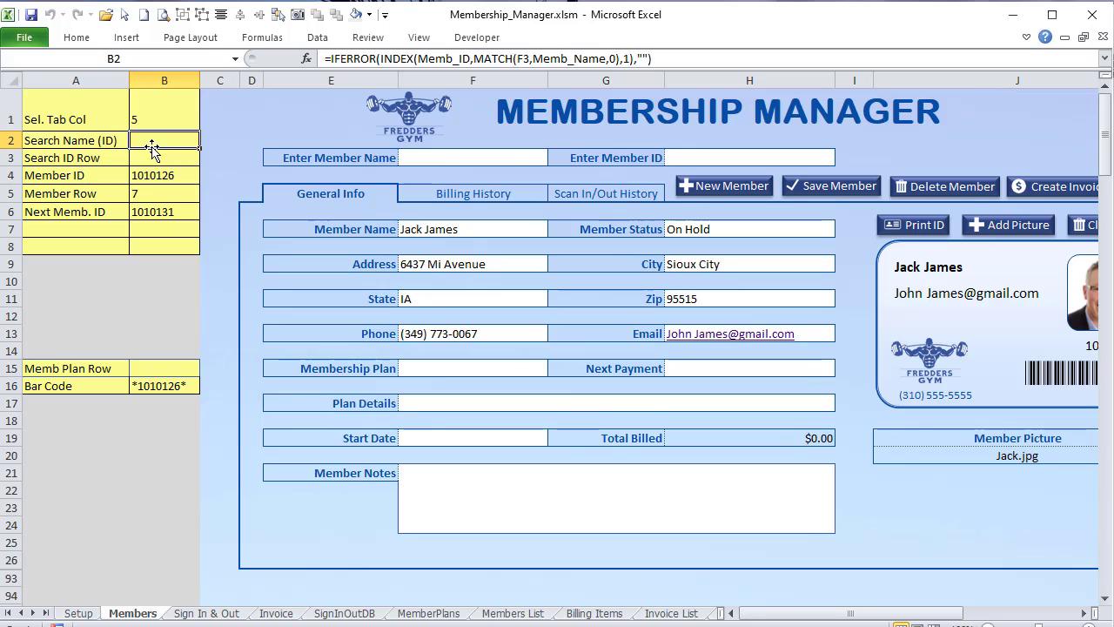
{"action": "left_click", "coordinate": [495, 158]}
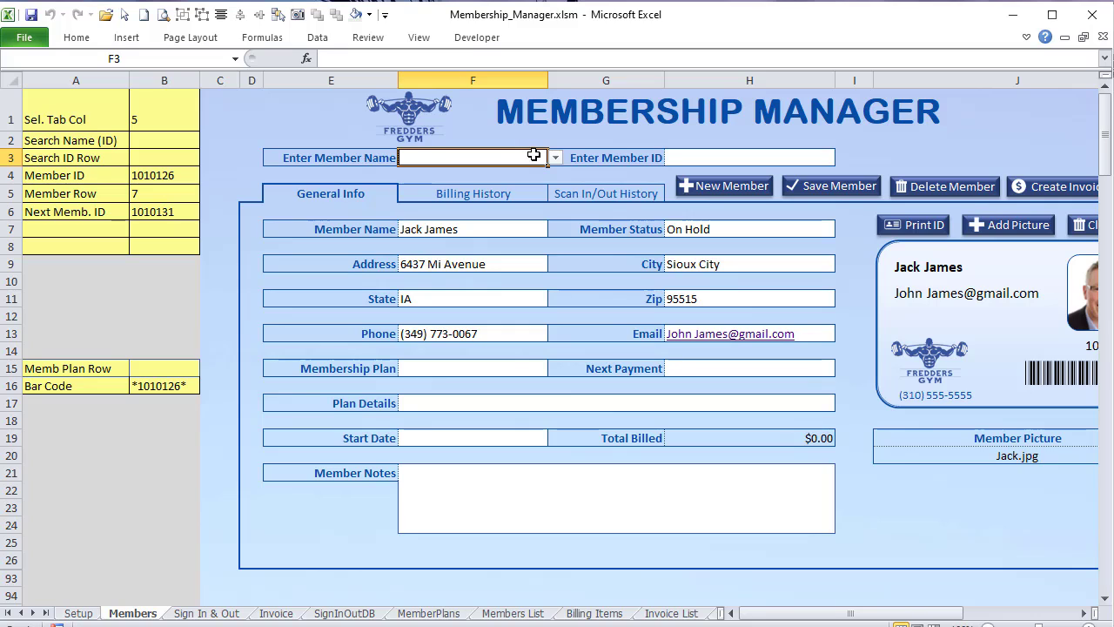
{"action": "left_click", "coordinate": [696, 157]}
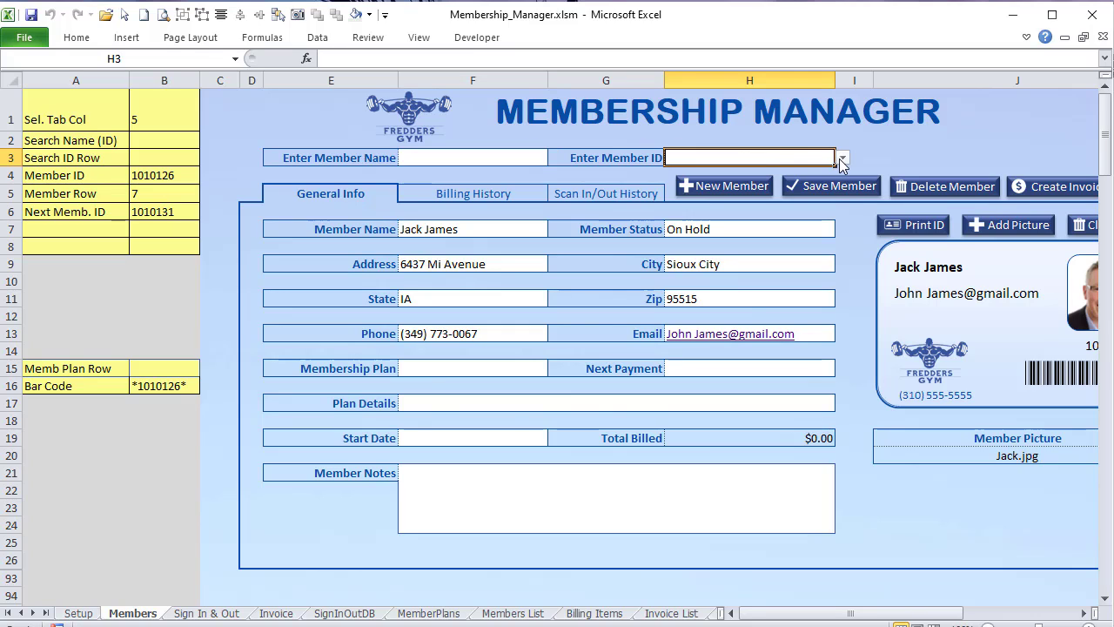
{"action": "left_click", "coordinate": [843, 161]}
{"action": "left_click", "coordinate": [843, 161]}
{"action": "left_click", "coordinate": [151, 158]}
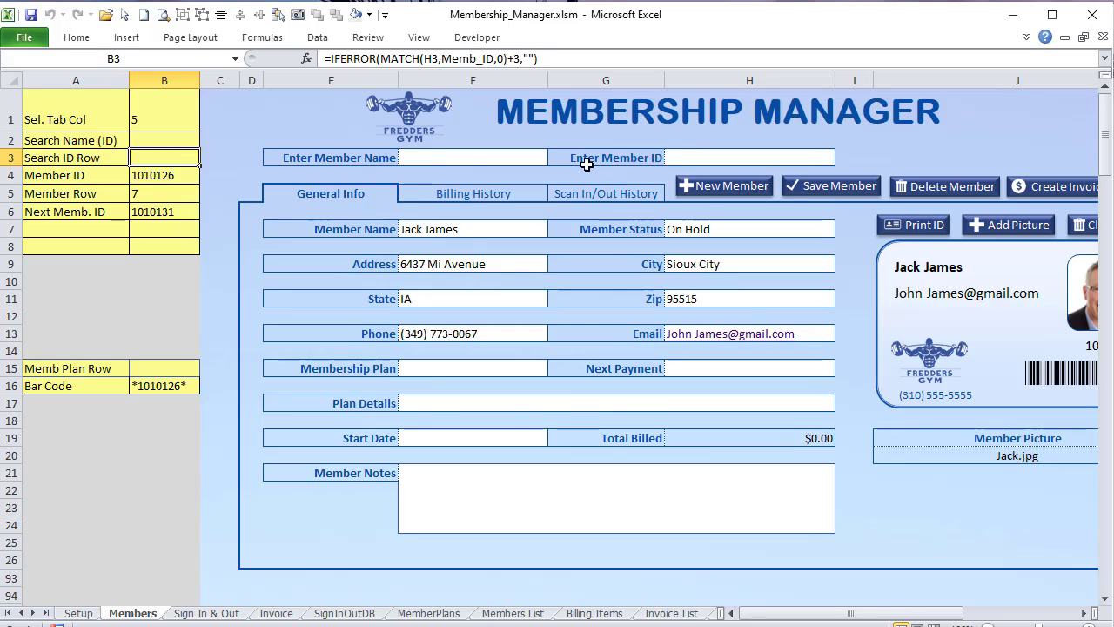
Step: Load a member by picking the fourth ID from the Enter Member ID list in H3
{"action": "left_click", "coordinate": [702, 158]}
{"action": "left_click", "coordinate": [843, 158]}
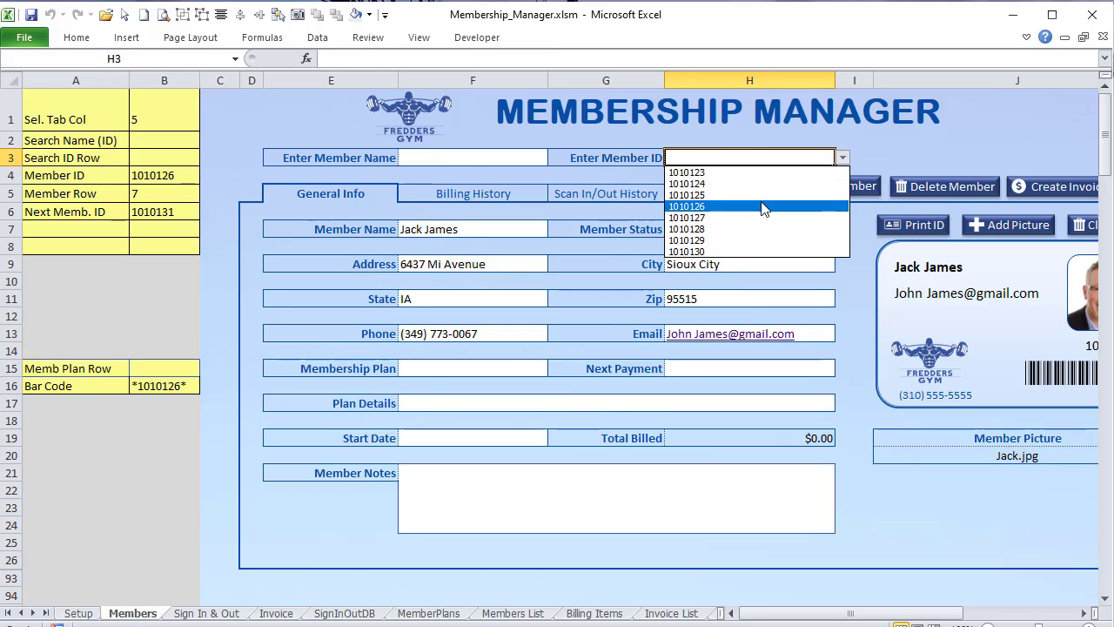
{"action": "left_click", "coordinate": [761, 206]}
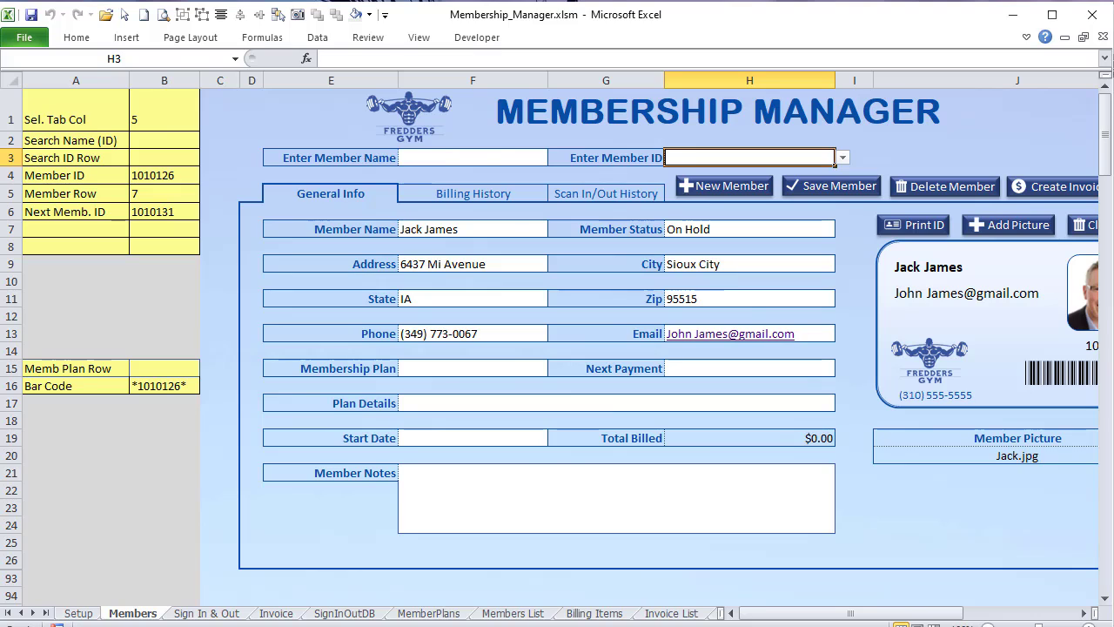
Step: Set a breakpoint on the Member_Load line of the Member ID Search code and pick the fourth member ID in H3 again
{"action": "key", "text": "alt+F11"}
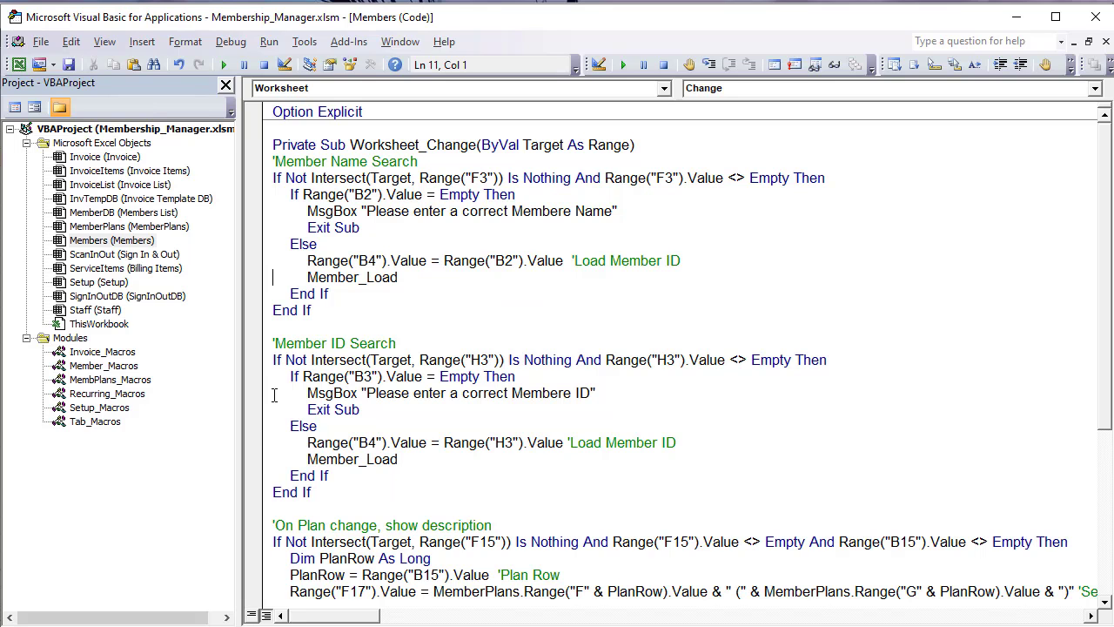
{"action": "left_click", "coordinate": [258, 459]}
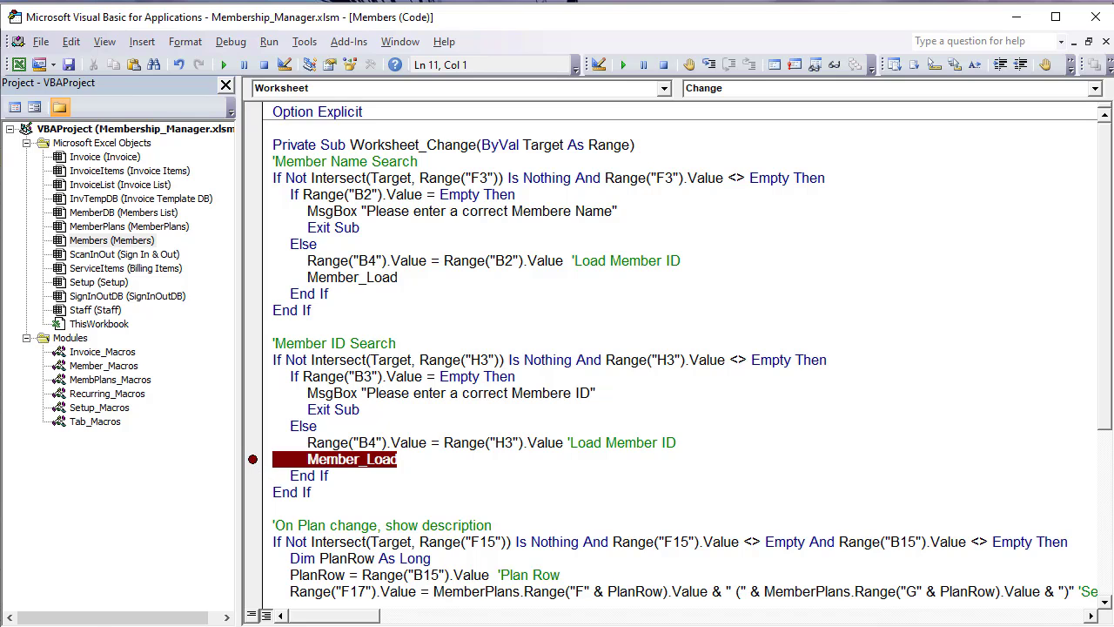
{"action": "key", "text": "alt+F11"}
{"action": "left_click", "coordinate": [843, 157]}
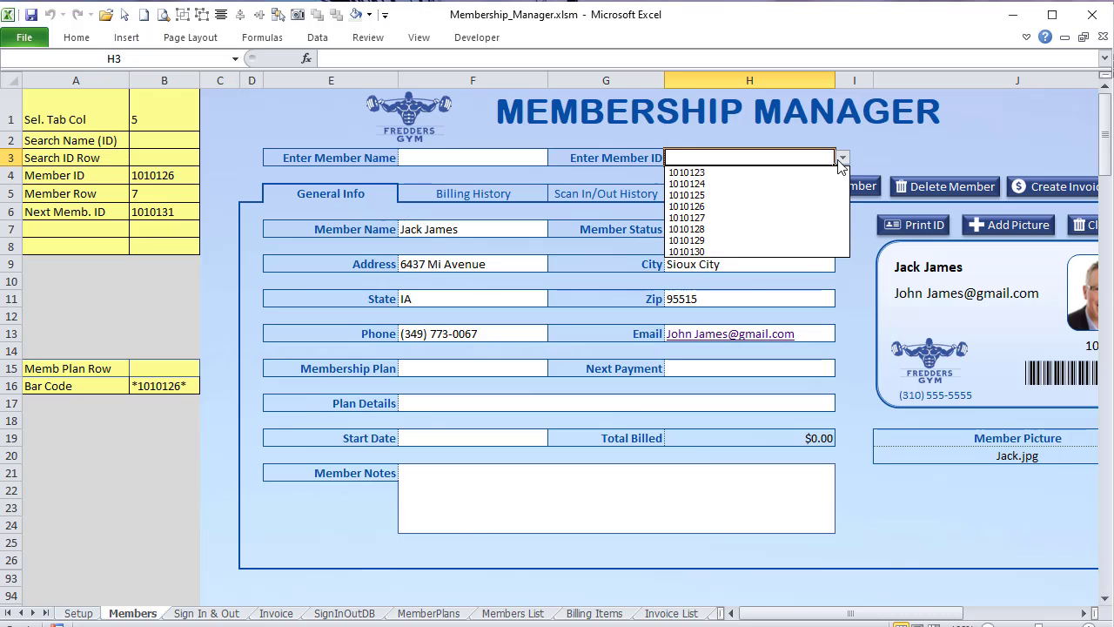
{"action": "left_click", "coordinate": [754, 207]}
{"action": "key", "text": "F5"}
{"action": "key", "text": "alt+F11"}
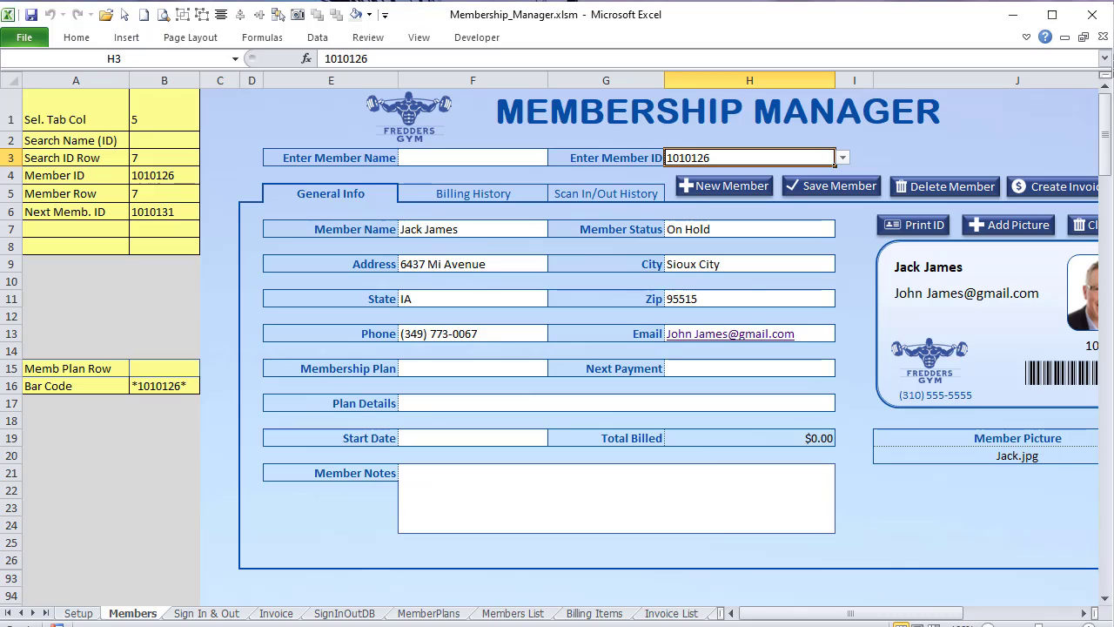
Step: Examine the MATCH lookup of H3 against Memb_ID in the B3 formula and compare H3 with the Member ID cell B4
{"action": "left_click", "coordinate": [149, 158]}
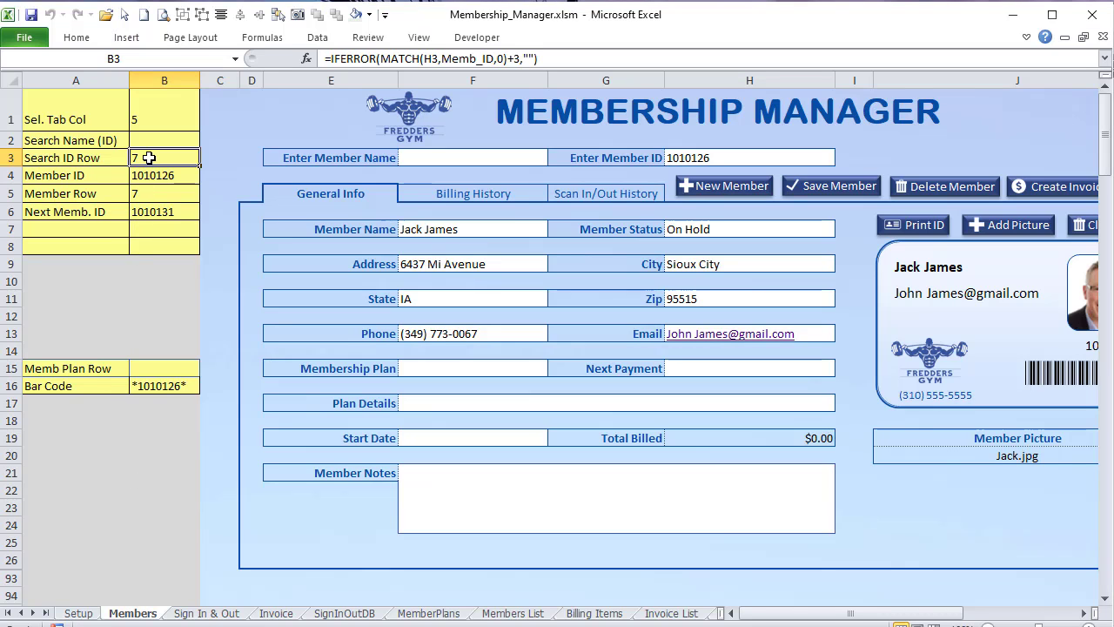
{"action": "left_click", "coordinate": [446, 58]}
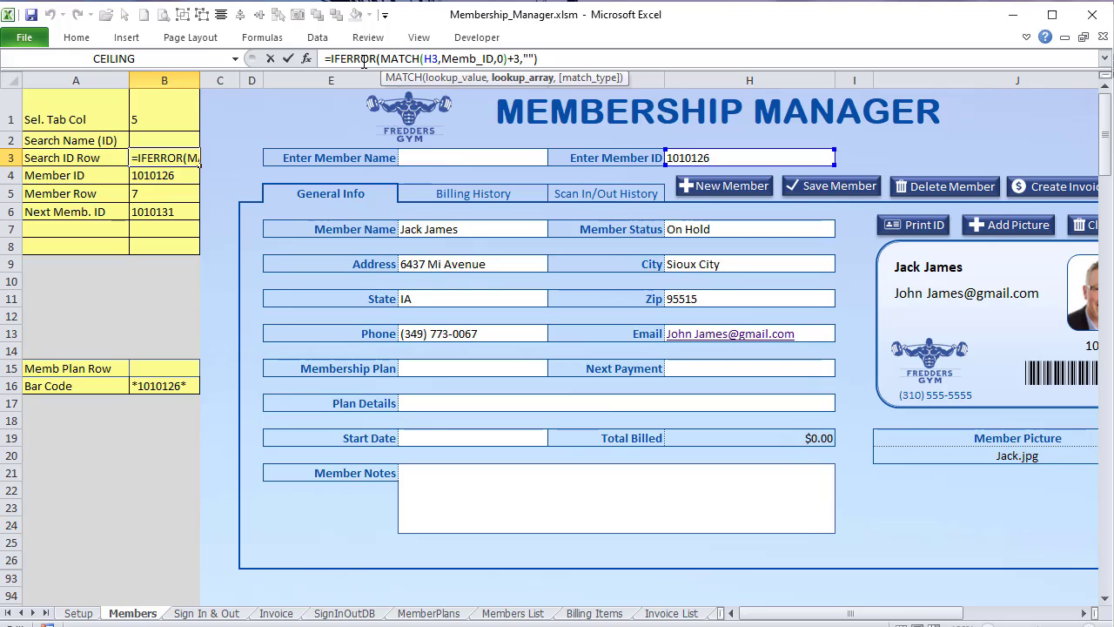
{"action": "double_click", "coordinate": [527, 58]}
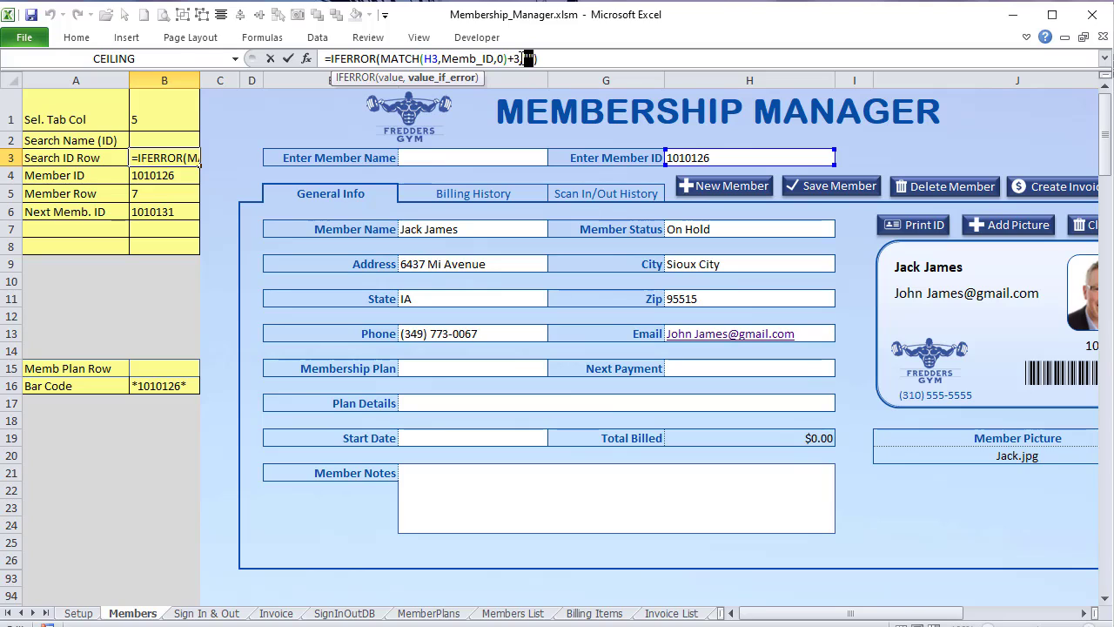
{"action": "key", "text": "Return"}
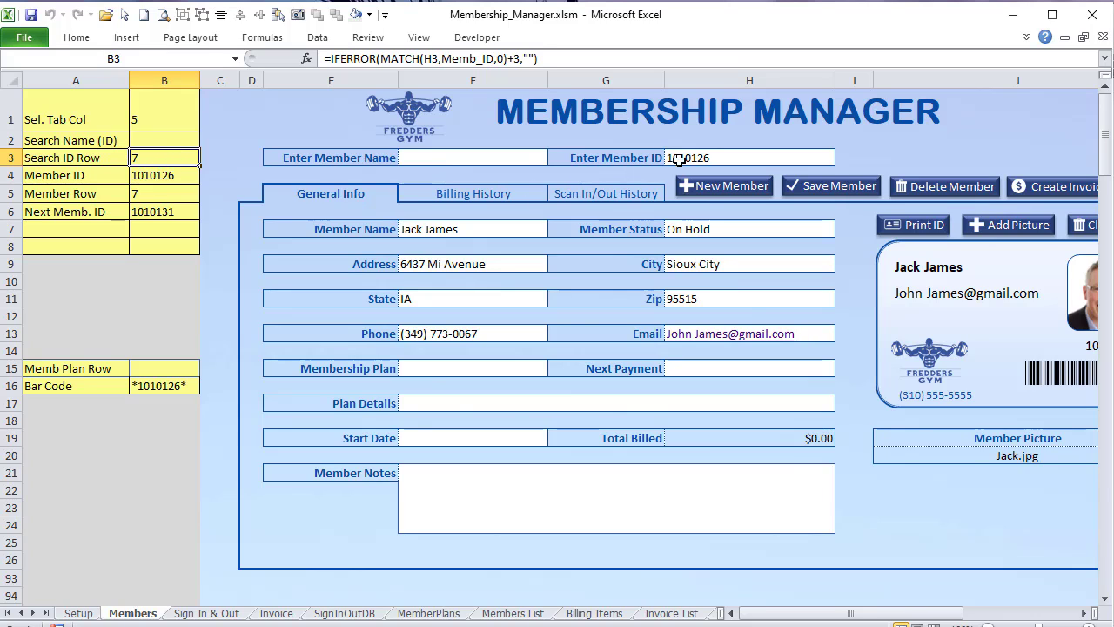
{"action": "left_click", "coordinate": [711, 159]}
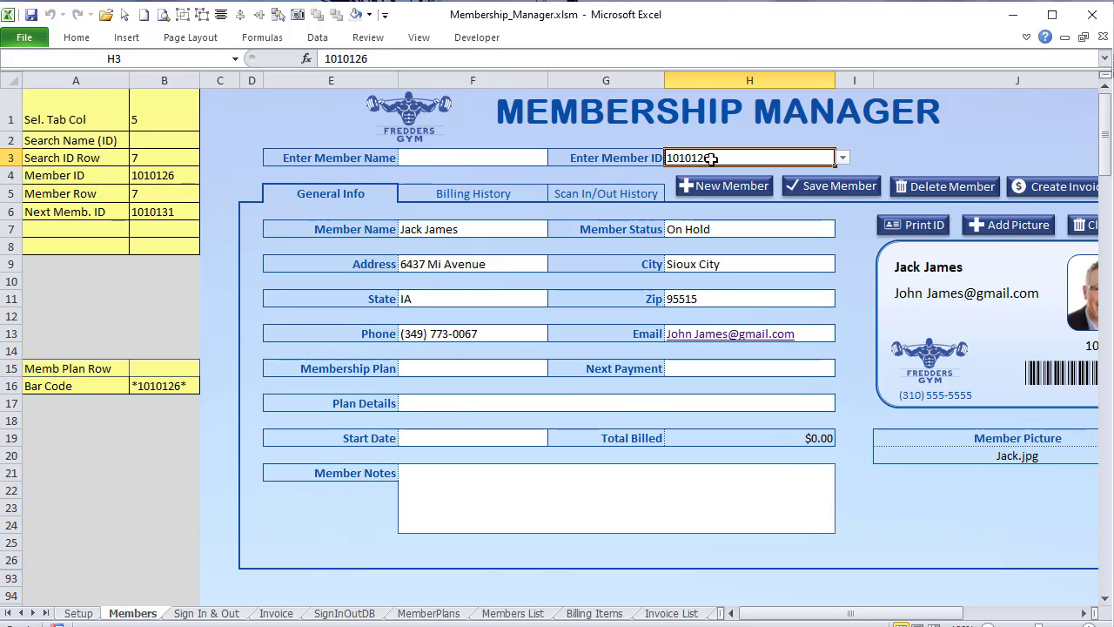
{"action": "left_click", "coordinate": [152, 177]}
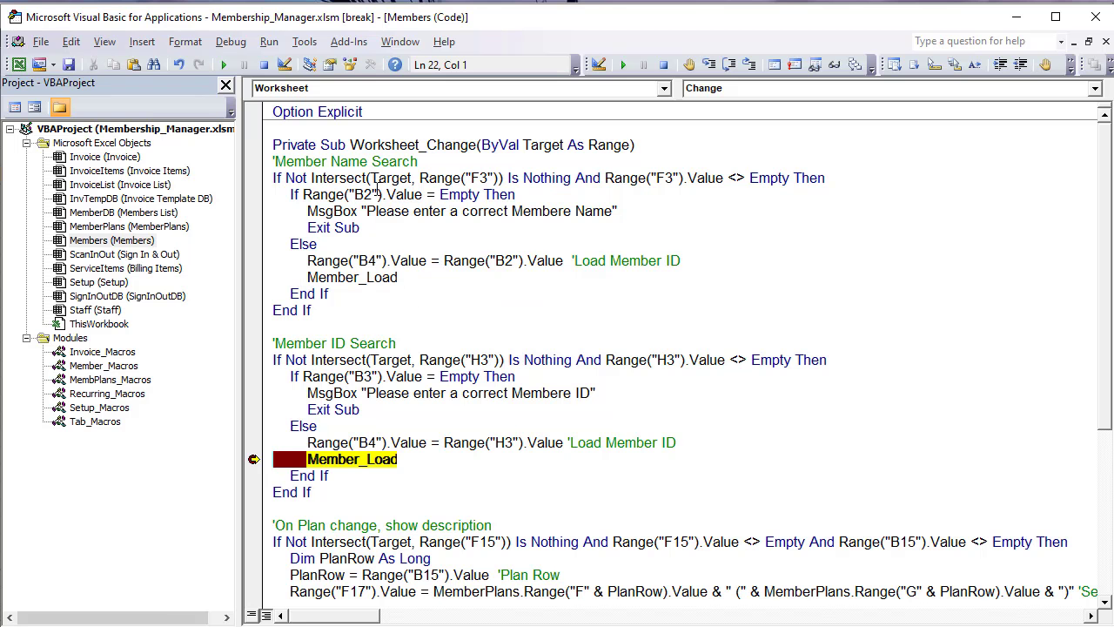
Step: Review the Member Name Search code, from the empty B2 check and Exit Sub to the line assigning B2 to B4
{"action": "left_click_drag", "start_coordinate": [337, 194], "coordinate": [440, 194]}
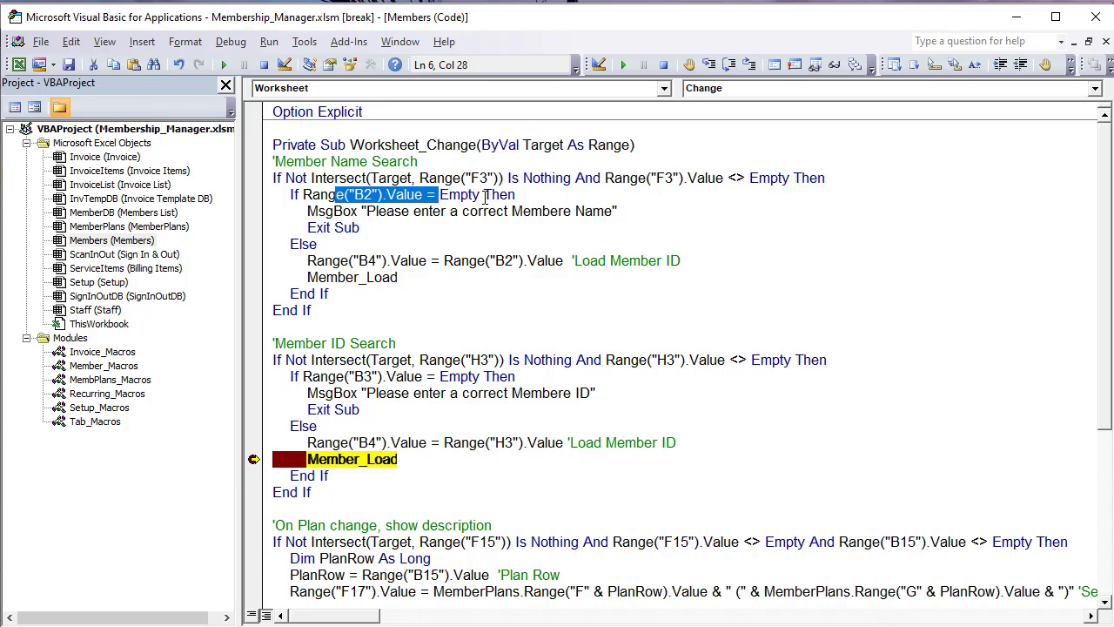
{"action": "left_click_drag", "start_coordinate": [635, 211], "coordinate": [307, 229]}
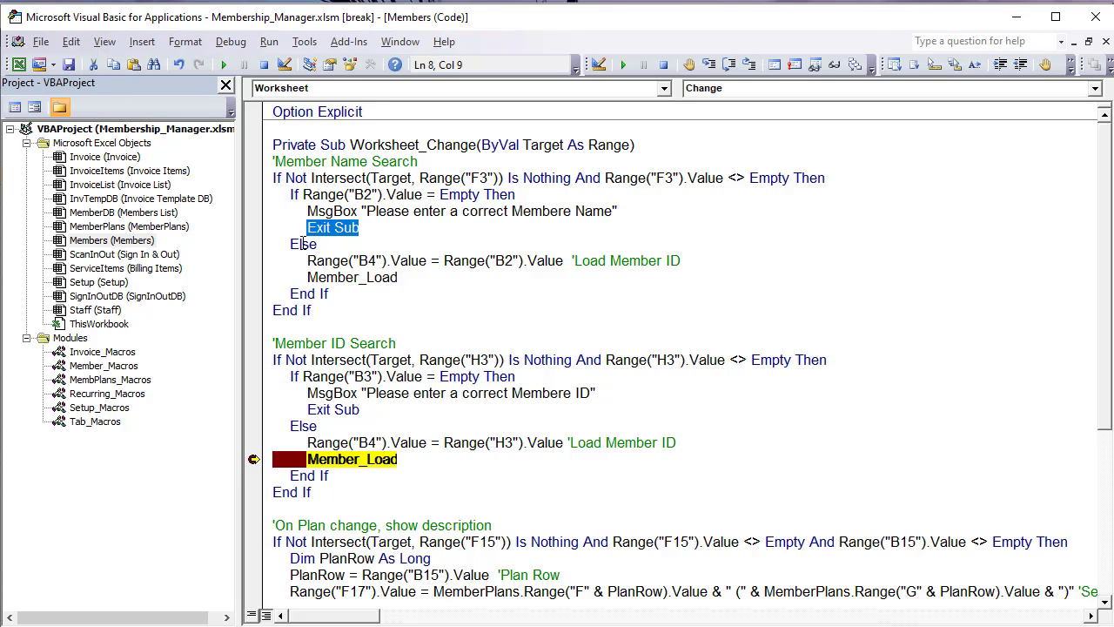
{"action": "left_click_drag", "start_coordinate": [563, 261], "coordinate": [304, 260]}
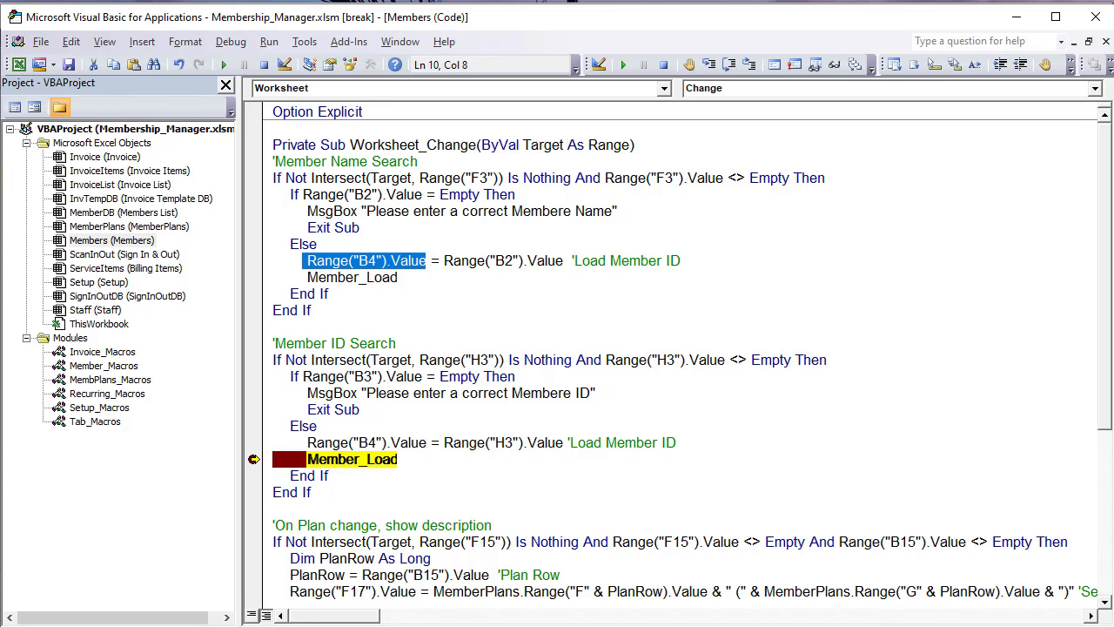
Step: Compare helper cells B2 and B3 on the Members sheet and trace the searched ID from H3 to B4
{"action": "key", "text": "alt+F11"}
{"action": "left_click", "coordinate": [156, 139]}
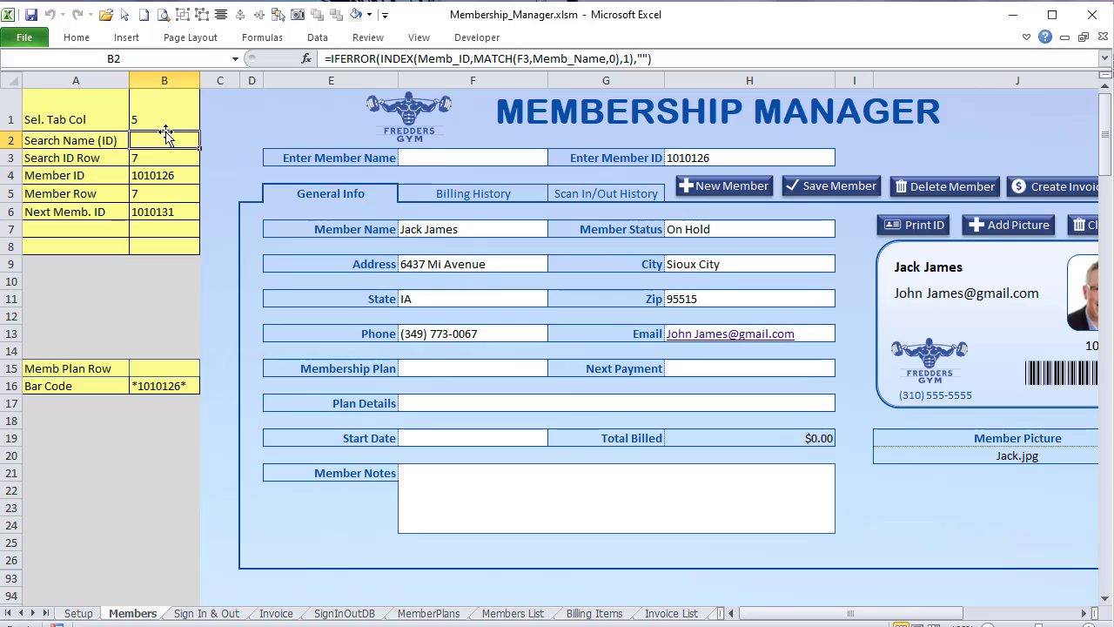
{"action": "left_click", "coordinate": [145, 176]}
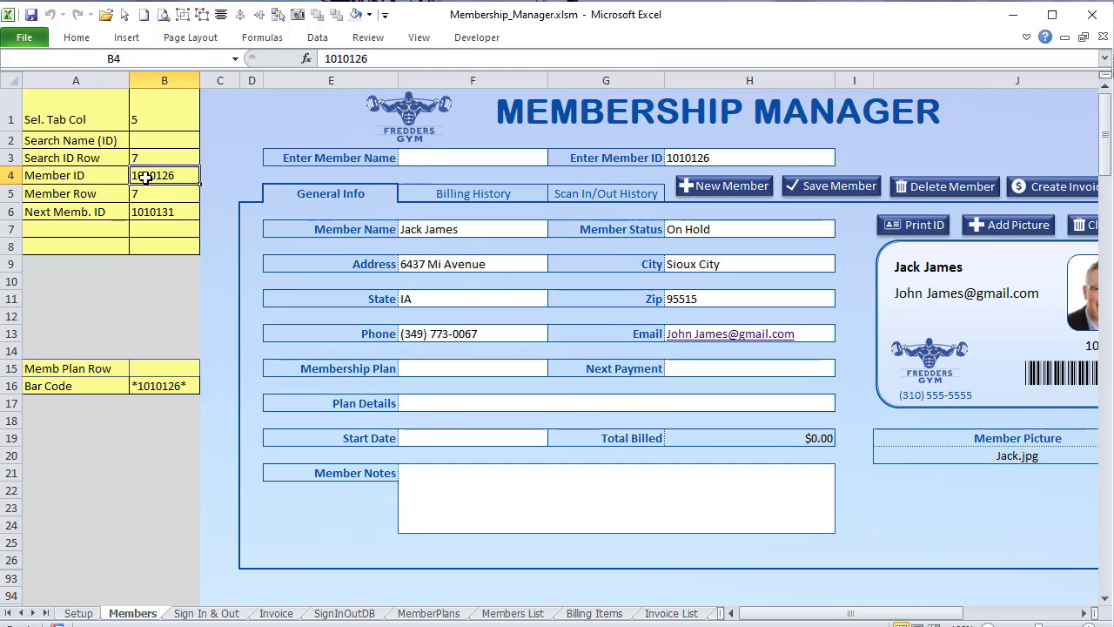
{"action": "left_click", "coordinate": [157, 157]}
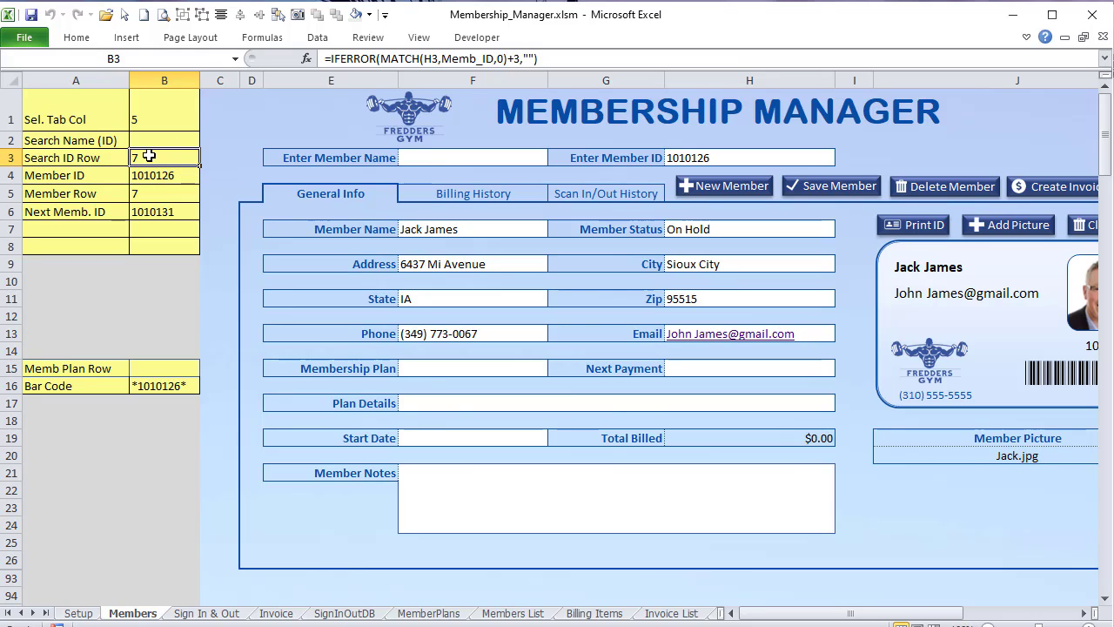
{"action": "left_click", "coordinate": [813, 156]}
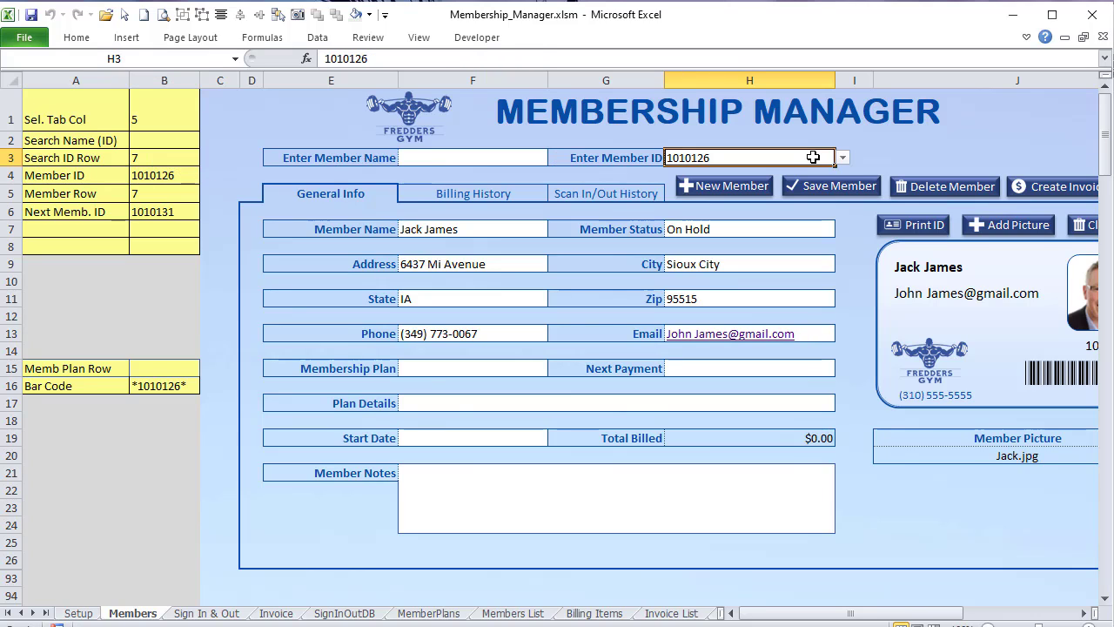
{"action": "left_click", "coordinate": [165, 171]}
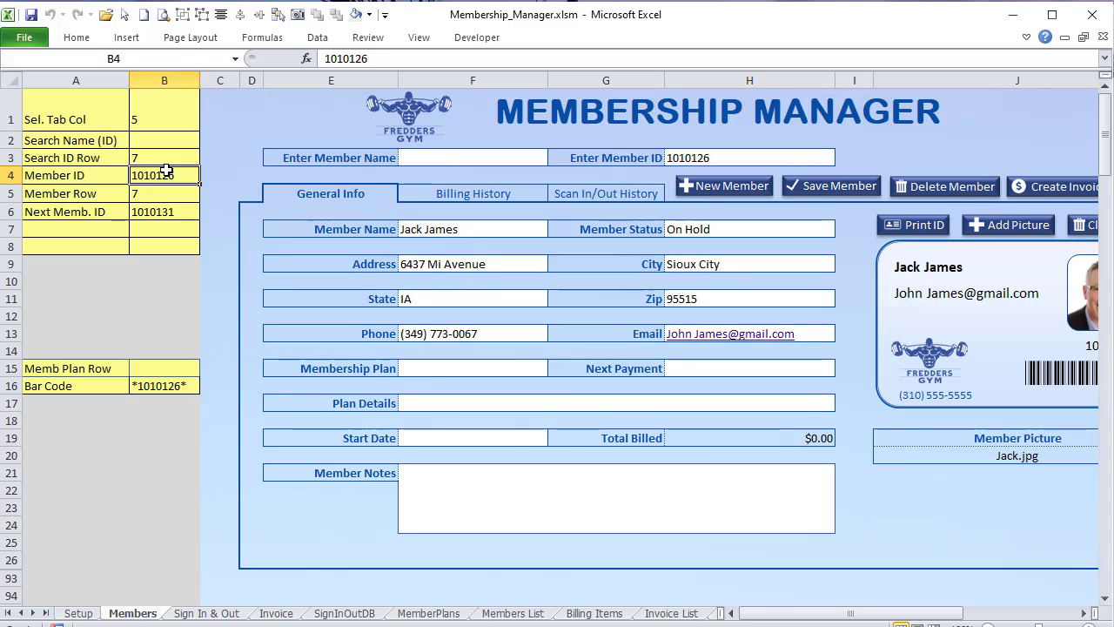
Step: Review the Member ID Search lines in the VBA editor that assign H3 to B4 and call Member_Load
{"action": "key", "text": "alt+F11"}
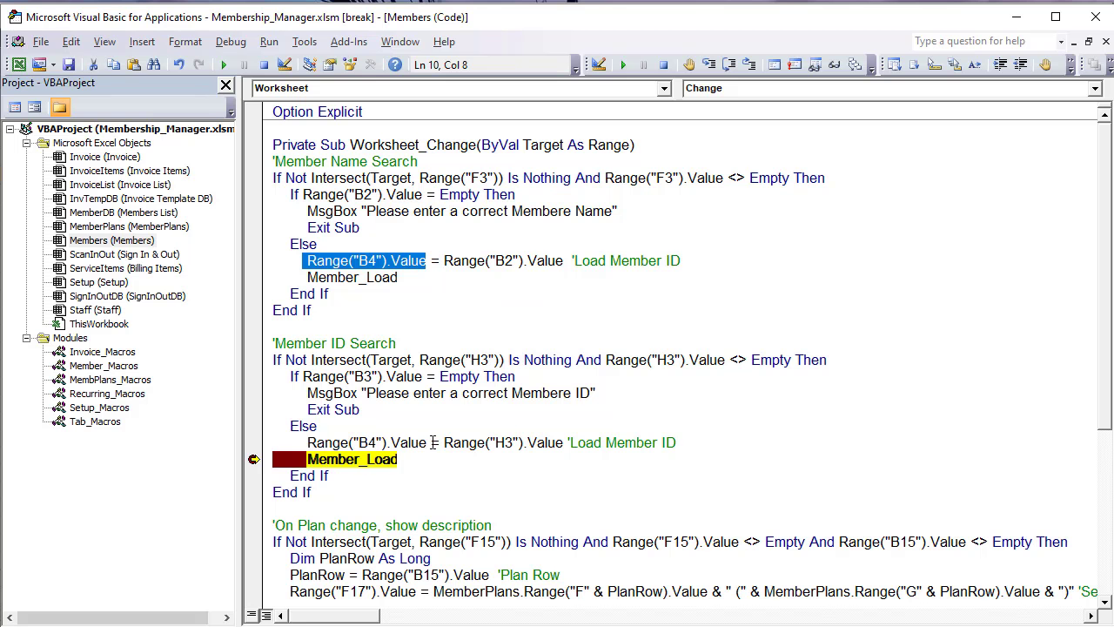
{"action": "left_click_drag", "start_coordinate": [432, 442], "coordinate": [307, 444]}
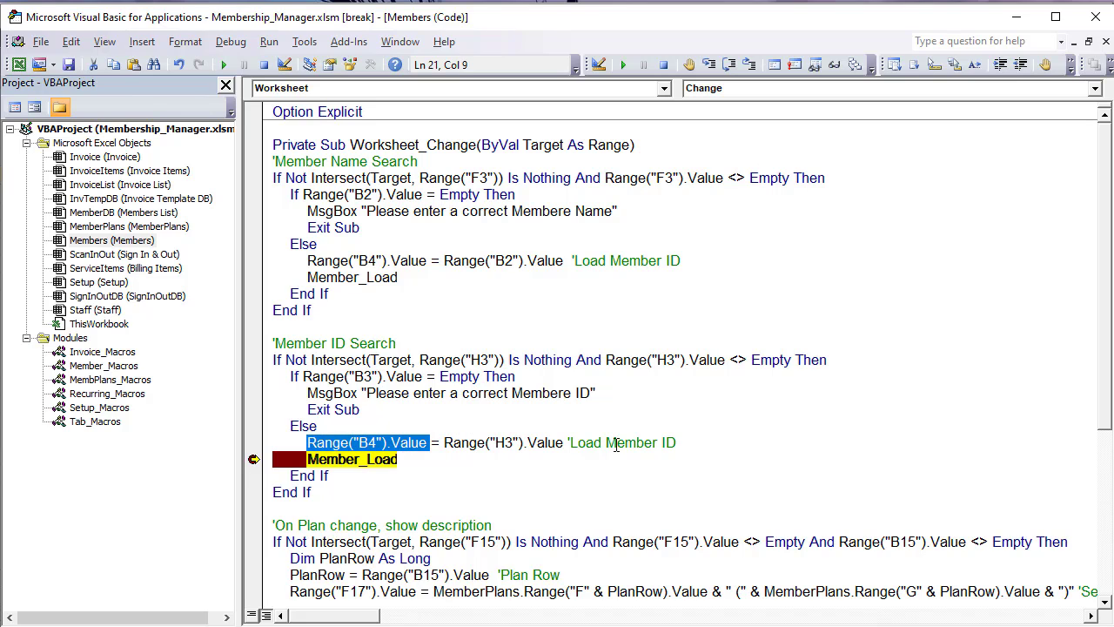
{"action": "left_click_drag", "start_coordinate": [697, 443], "coordinate": [309, 443]}
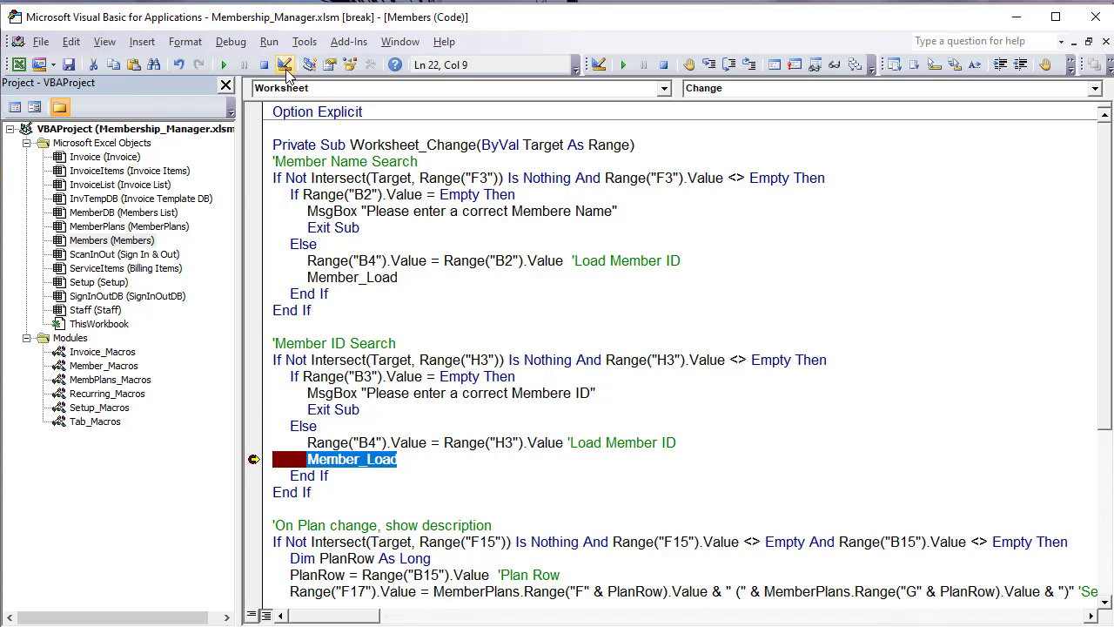
Step: Resume the paused macro and remove the breakpoint from the Member_Load line of the Member ID Search code
{"action": "left_click", "coordinate": [224, 64]}
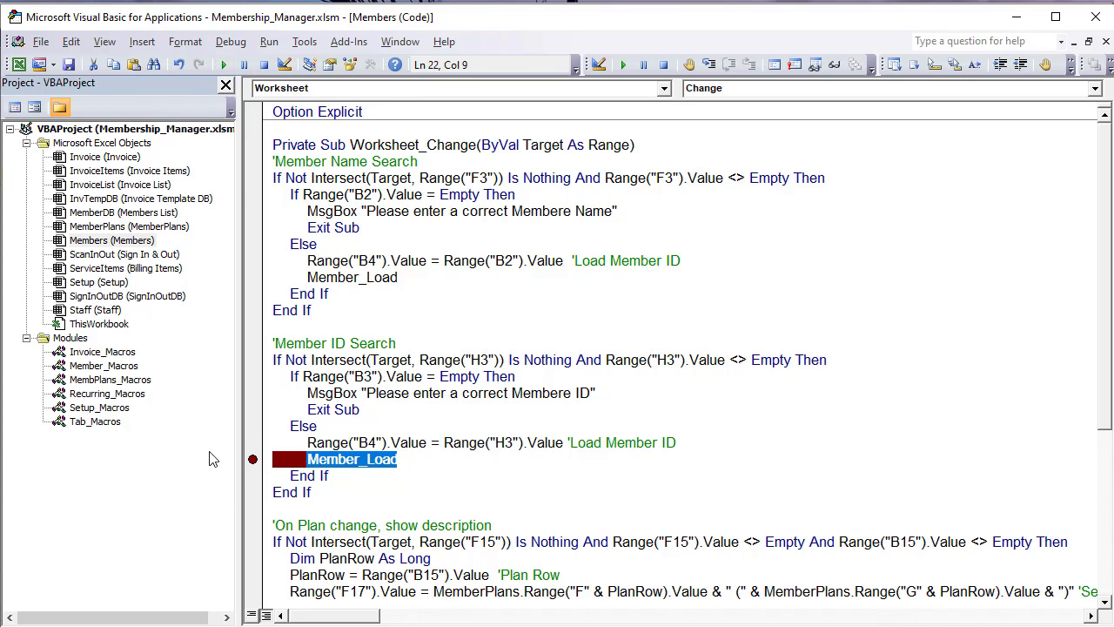
{"action": "left_click", "coordinate": [258, 459]}
Step: Return to the Members sheet and relate both search cells F3 and H3 to the Member ID cell B4
{"action": "key", "text": "alt+F11"}
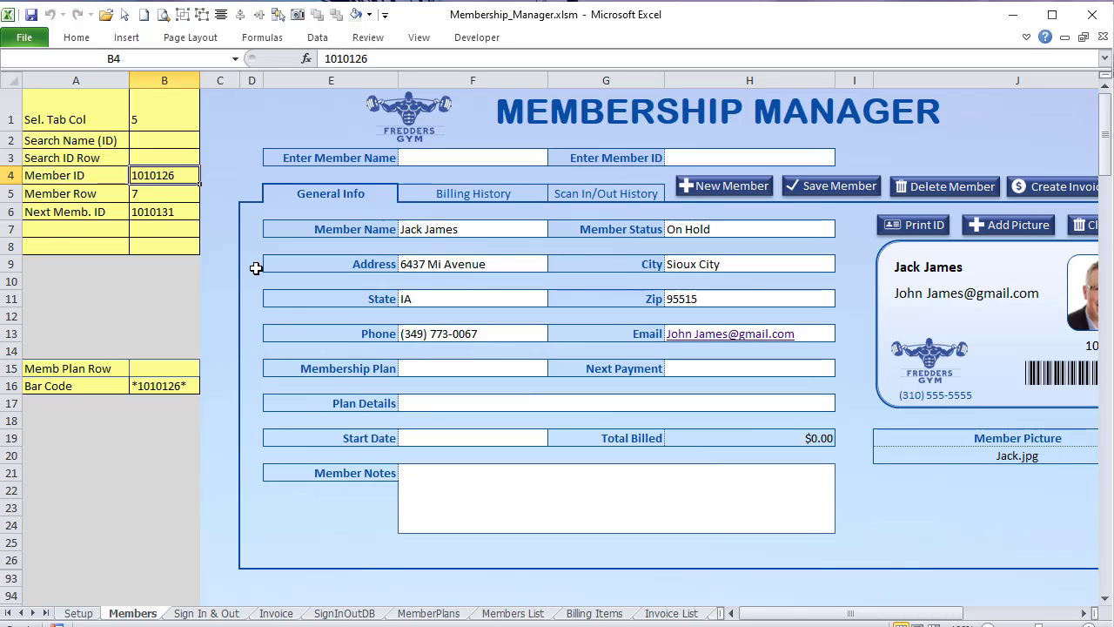
{"action": "left_click", "coordinate": [509, 159]}
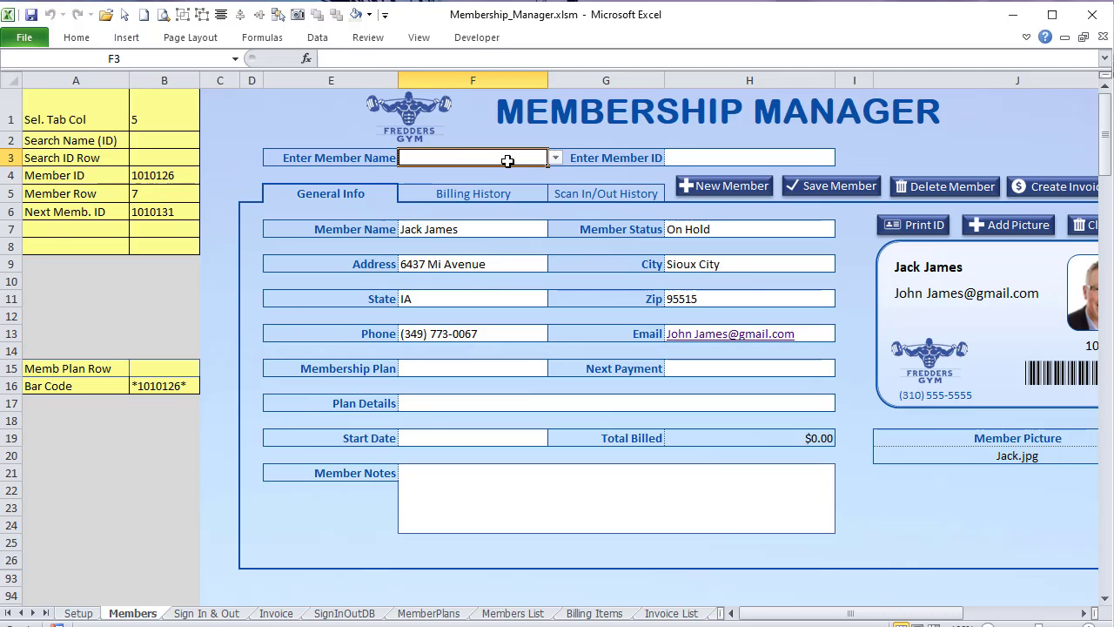
{"action": "left_click", "coordinate": [719, 160]}
{"action": "left_click", "coordinate": [513, 160]}
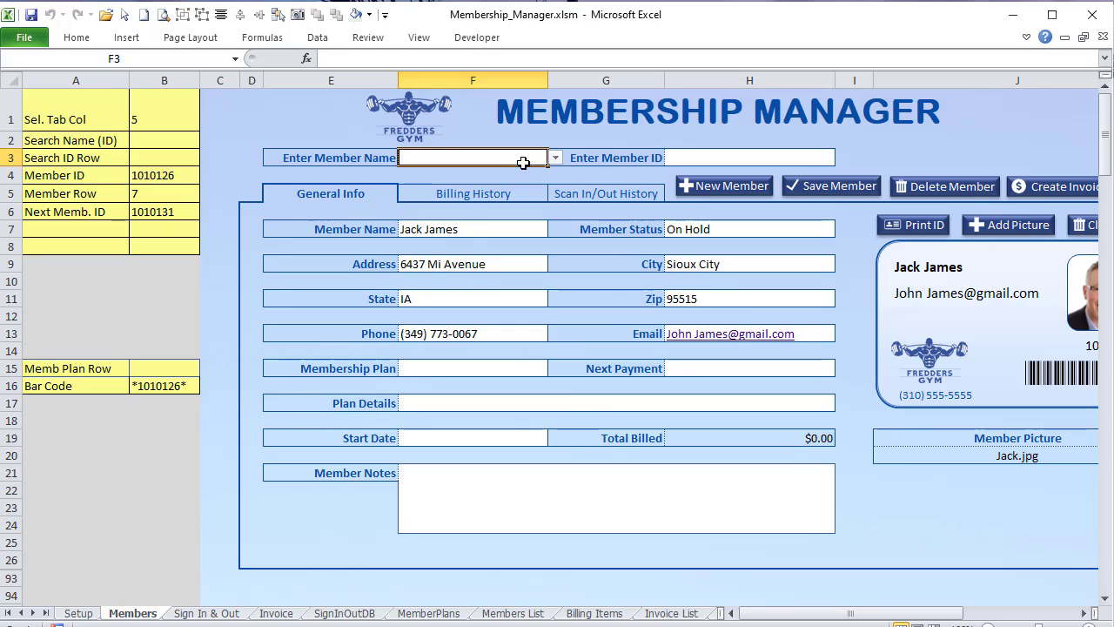
{"action": "left_click", "coordinate": [165, 175]}
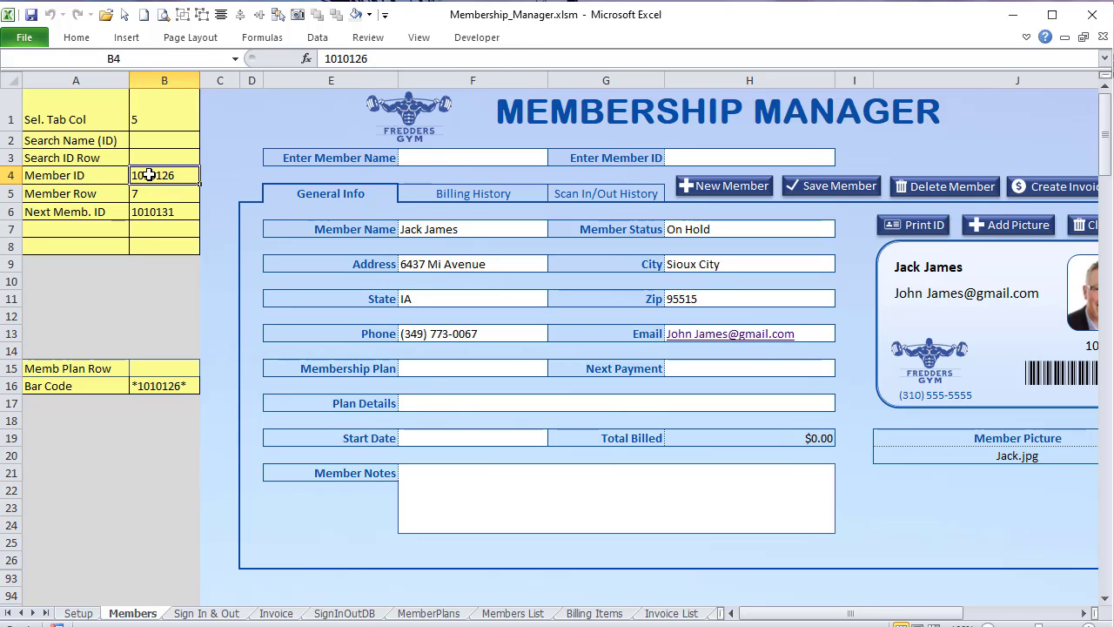
Step: Examine the MATCH lookup of B4 against Memb_ID in the Member Row formula in B5 and cancel the edit
{"action": "left_click", "coordinate": [151, 193]}
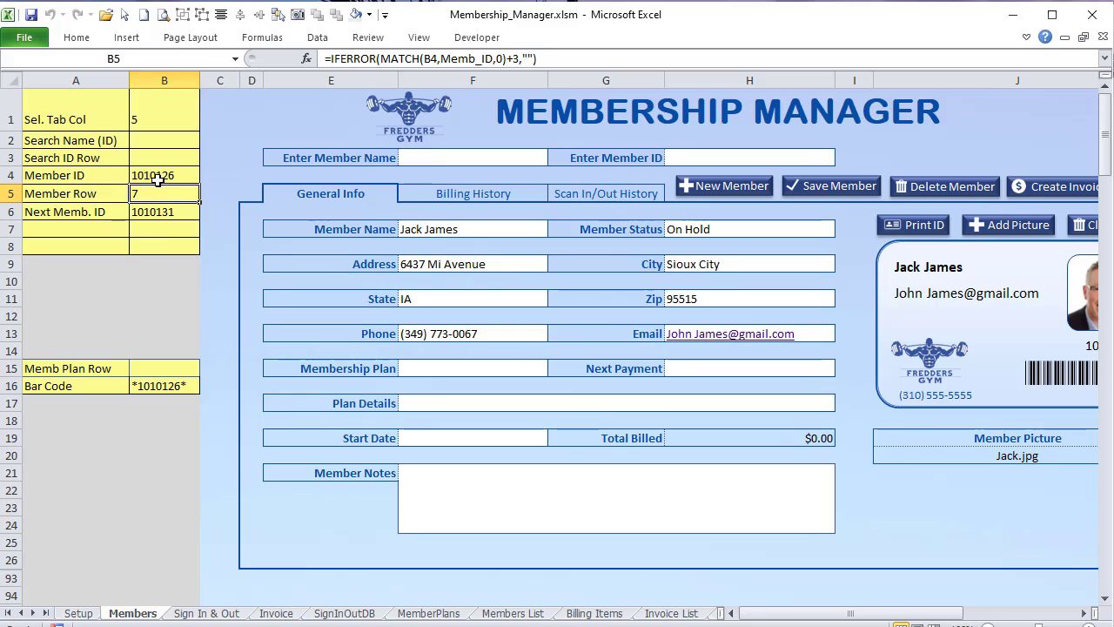
{"action": "double_click", "coordinate": [150, 193]}
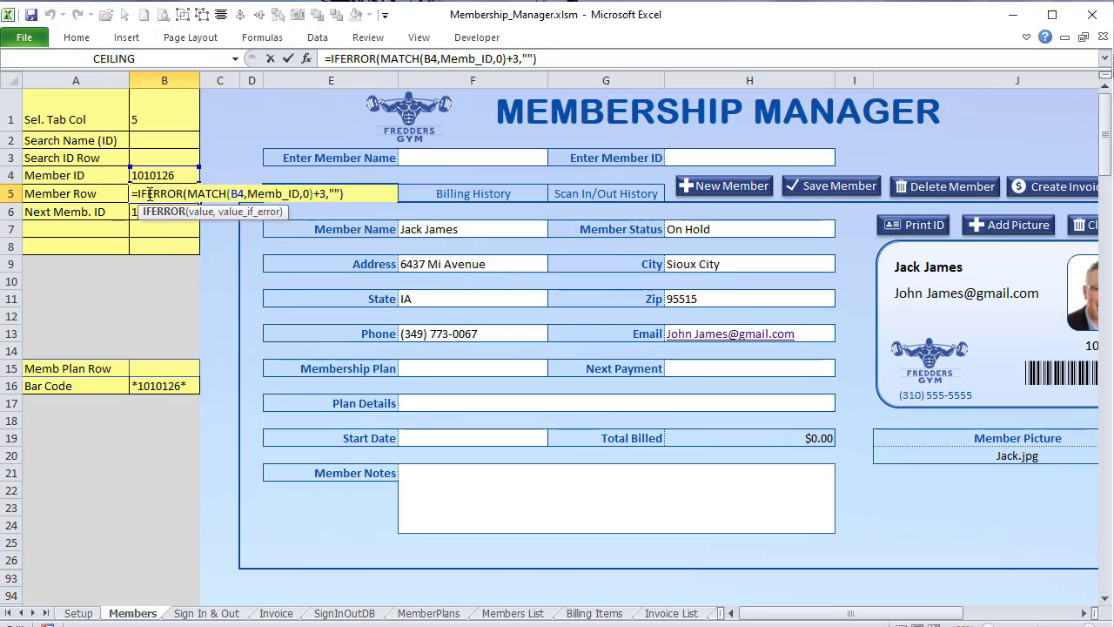
{"action": "key", "text": "Escape"}
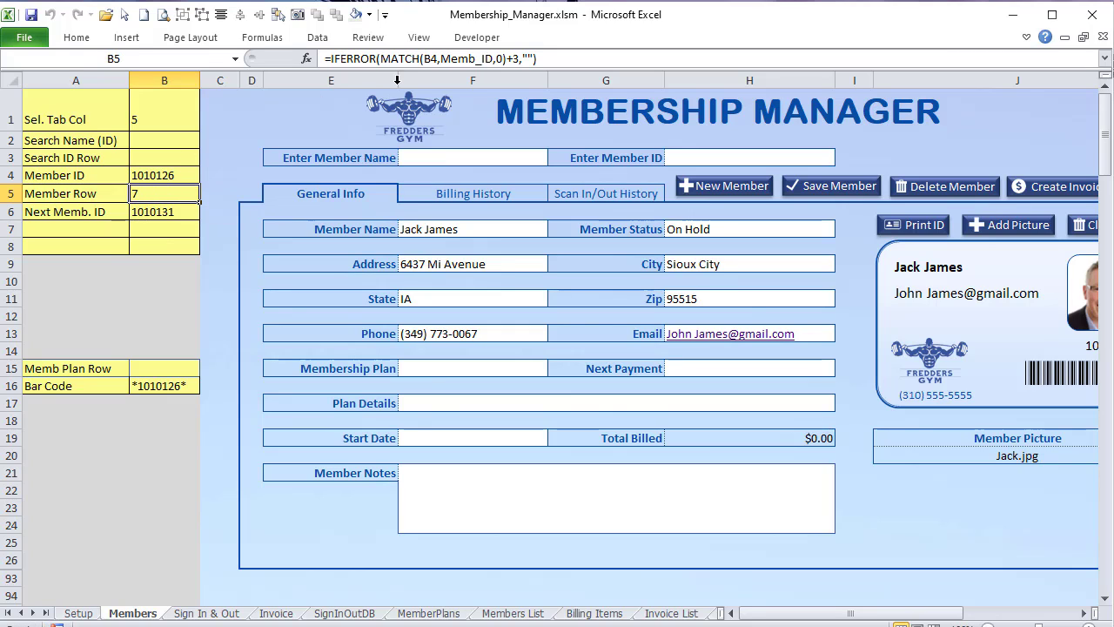
Step: Inspect the Member ID, Member Row and Next Memb. ID cells B4 to B6 on the Members sheet
{"action": "left_click", "coordinate": [146, 171]}
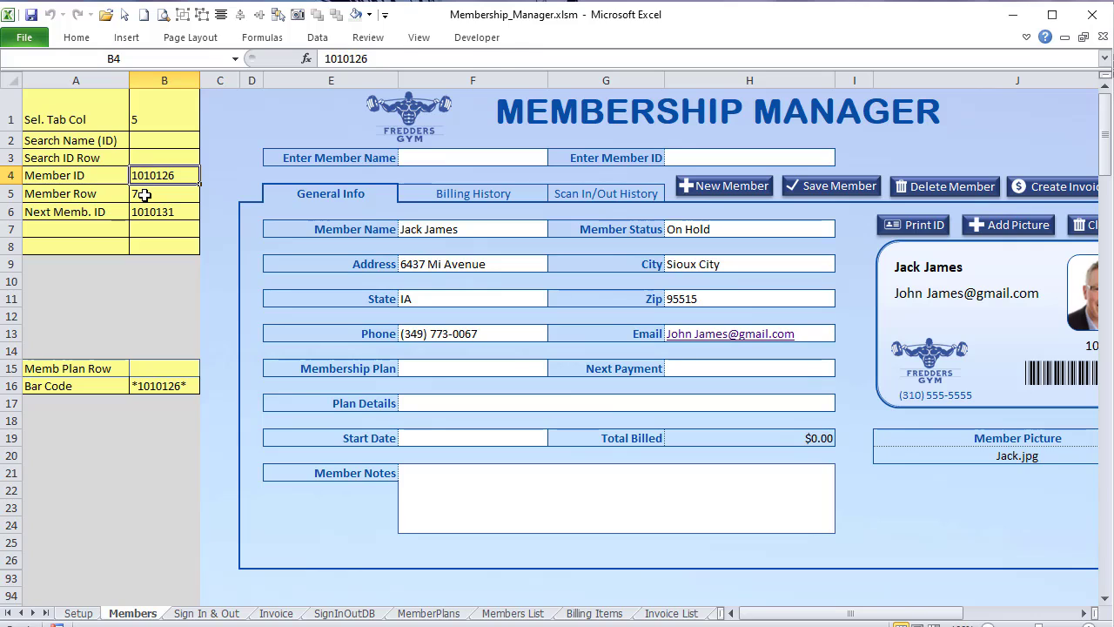
{"action": "left_click", "coordinate": [142, 193]}
{"action": "left_click", "coordinate": [155, 210]}
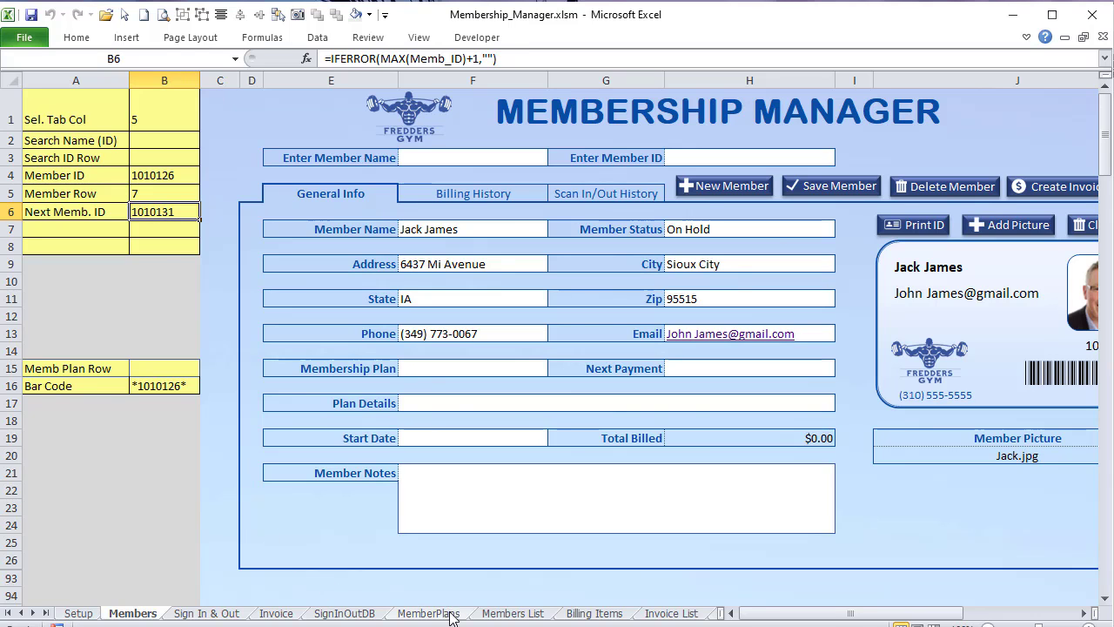
Step: Examine the Memb. ID column on the Members List sheet from the first record to the first empty row
{"action": "left_click", "coordinate": [493, 615]}
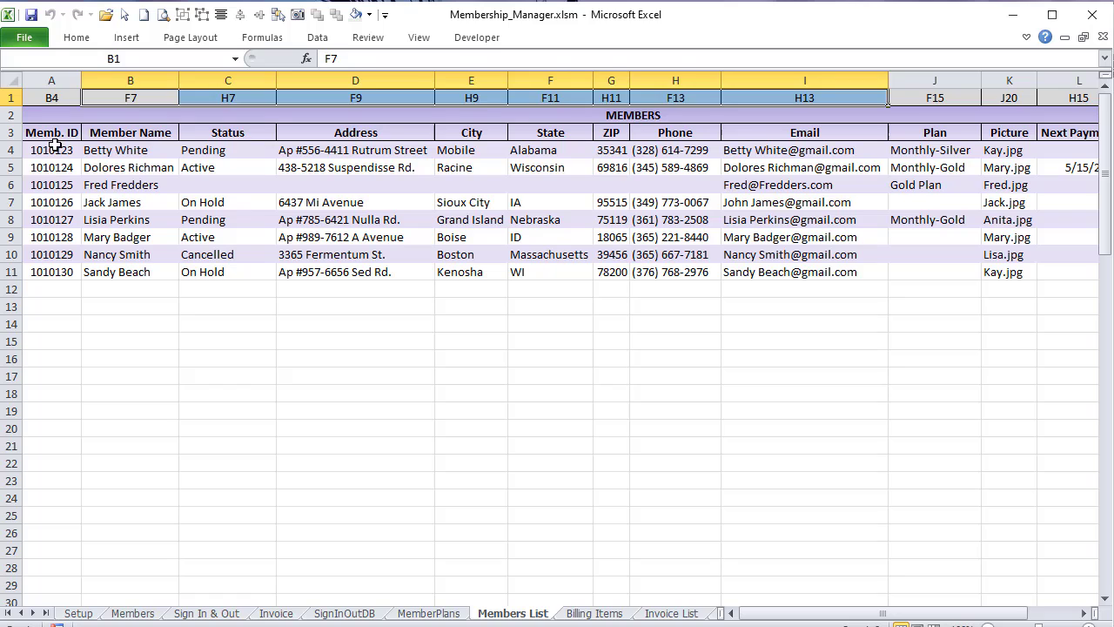
{"action": "left_click_drag", "start_coordinate": [53, 148], "coordinate": [38, 279]}
{"action": "left_click", "coordinate": [58, 306]}
{"action": "left_click", "coordinate": [51, 275]}
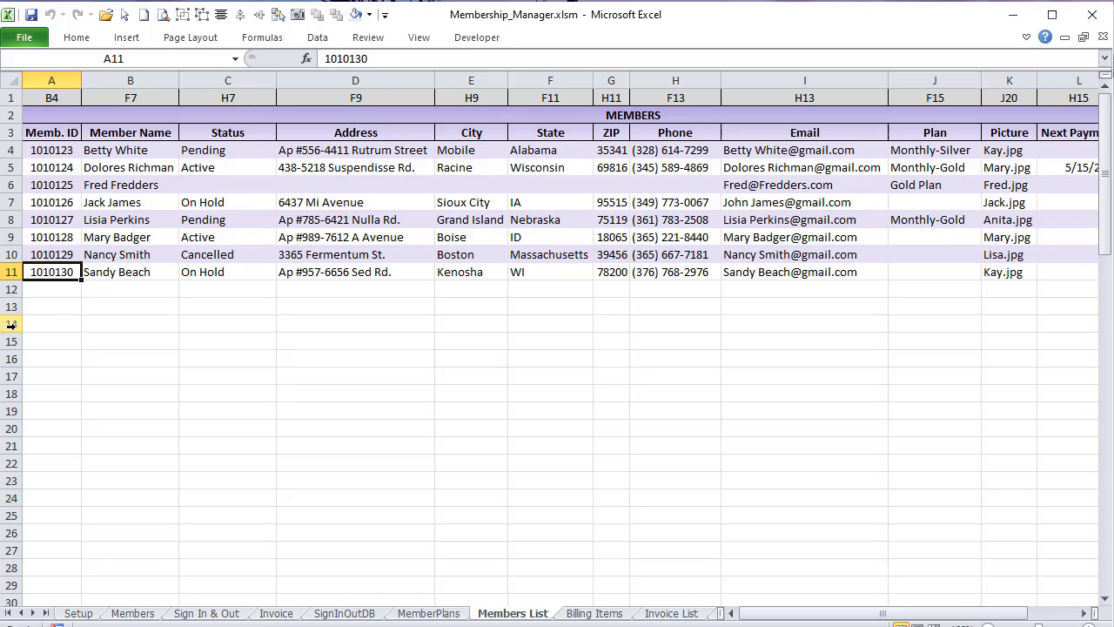
{"action": "left_click", "coordinate": [71, 287]}
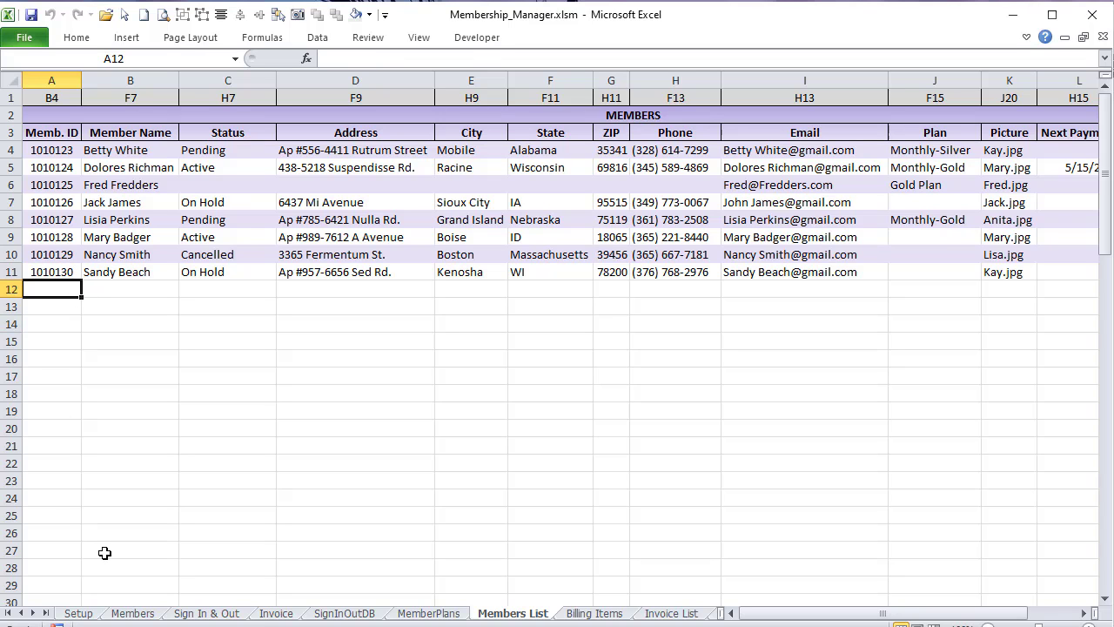
Step: Return to the Members sheet and review the MAX(Memb_ID)+1 formula behind the Next Memb. ID cell B6
{"action": "left_click", "coordinate": [132, 613]}
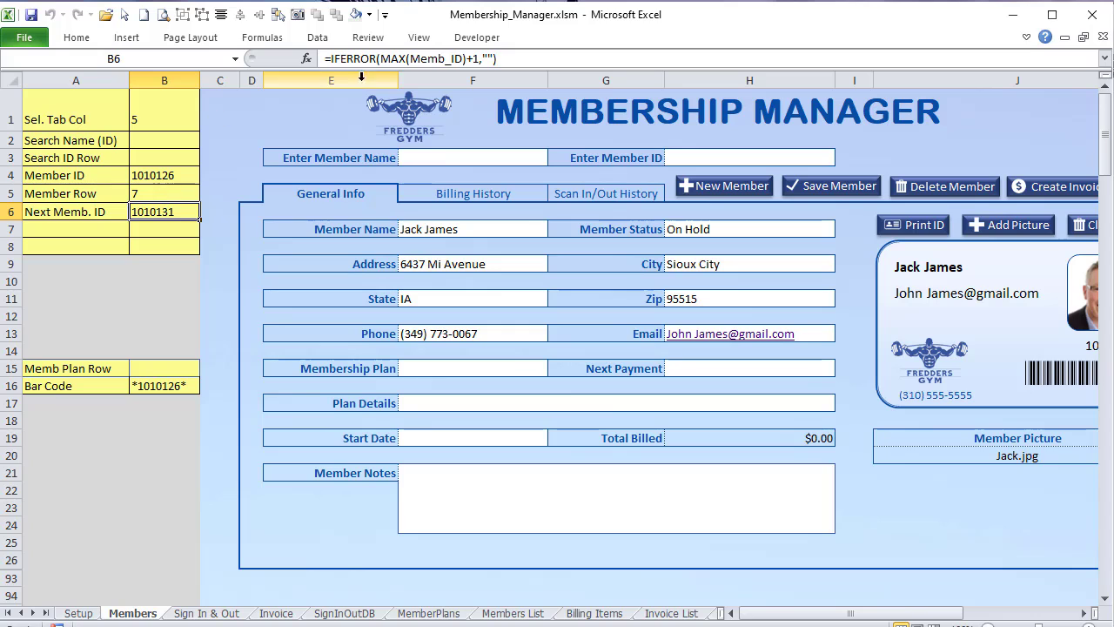
{"action": "left_click_drag", "start_coordinate": [437, 58], "coordinate": [307, 50]}
{"action": "key", "text": "Return"}
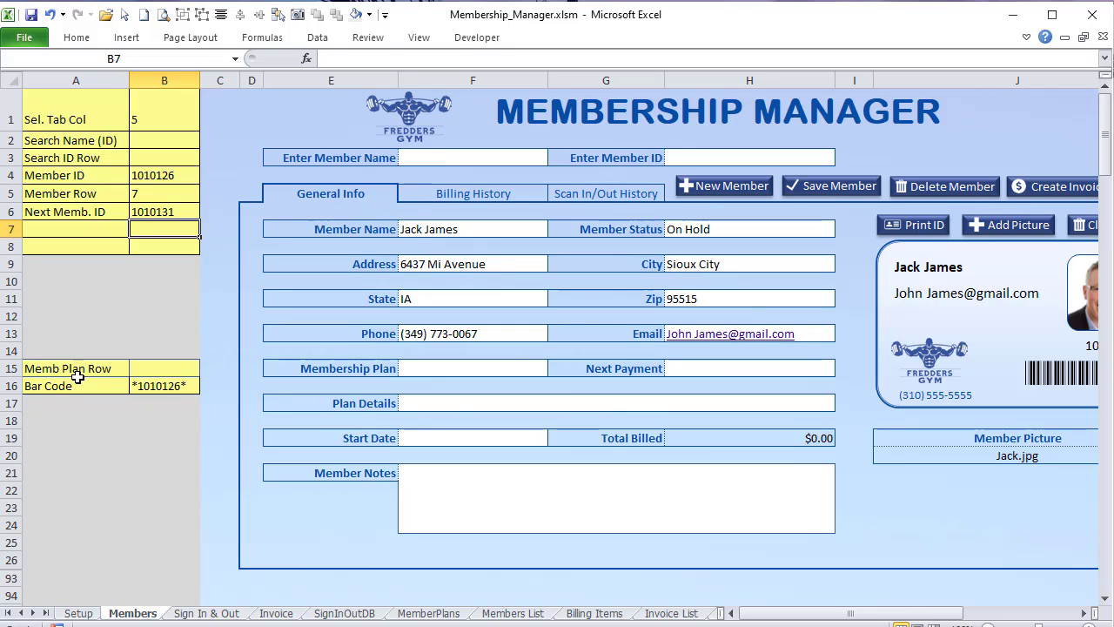
Step: Review the Memb Plan Row and Bar Code cells, and relate Member ID and Member Row to the member fields E7:H24
{"action": "left_click_drag", "start_coordinate": [78, 375], "coordinate": [174, 384]}
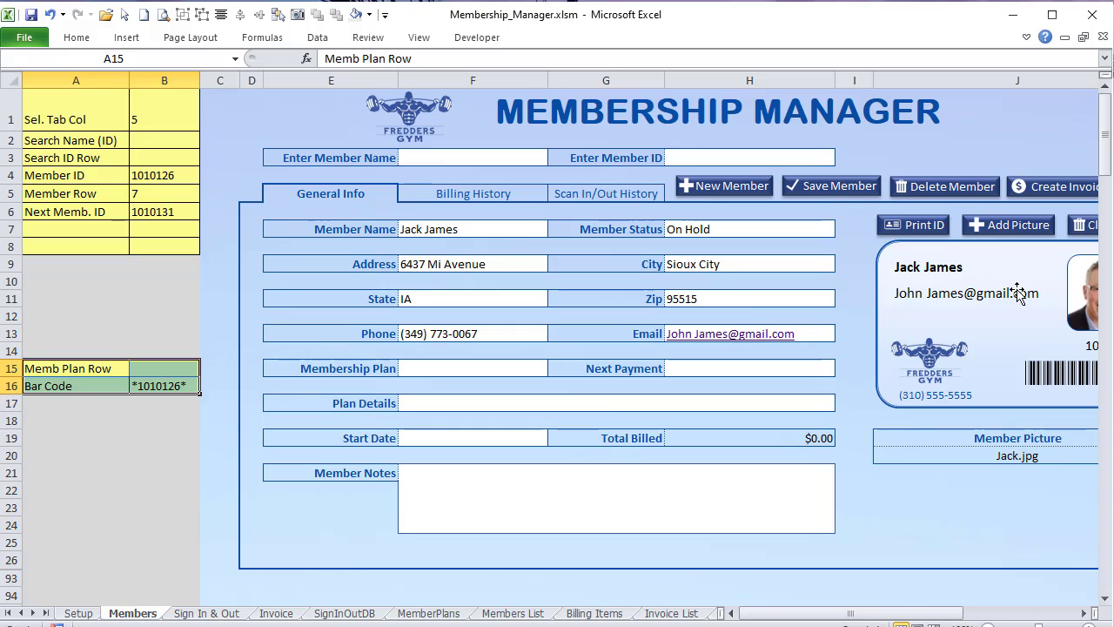
{"action": "left_click_drag", "start_coordinate": [361, 229], "coordinate": [544, 296]}
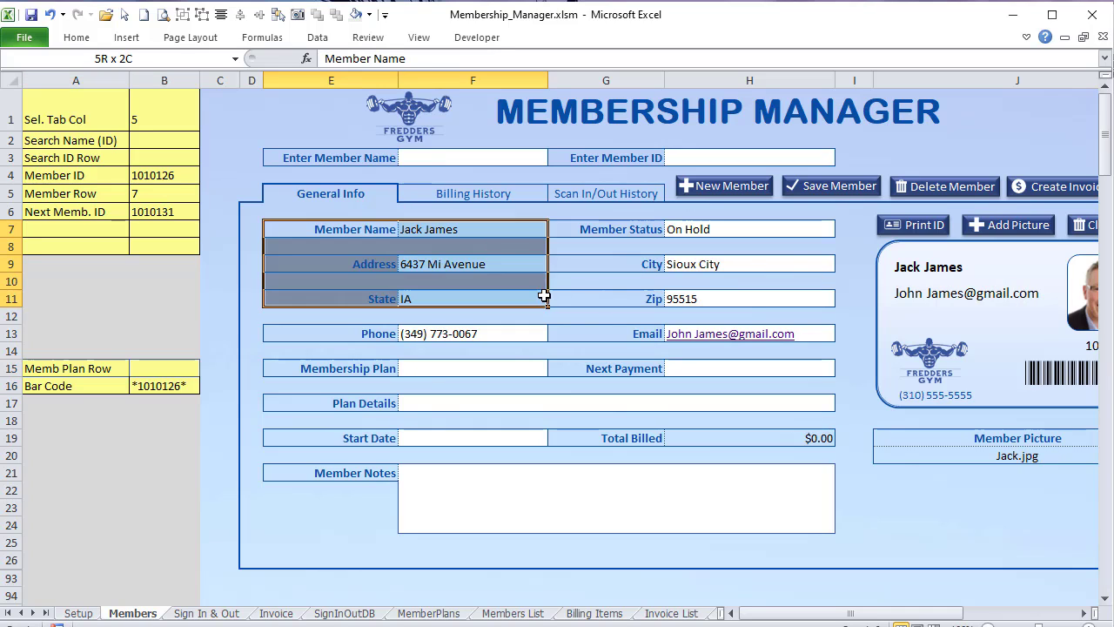
{"action": "left_click", "coordinate": [174, 175]}
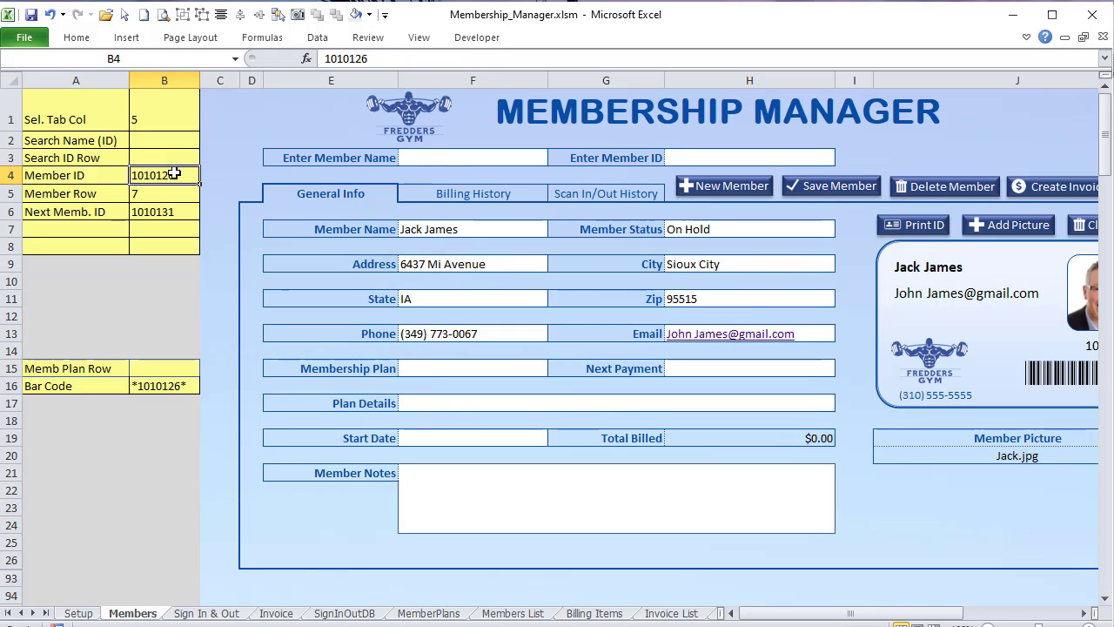
{"action": "left_click", "coordinate": [158, 195]}
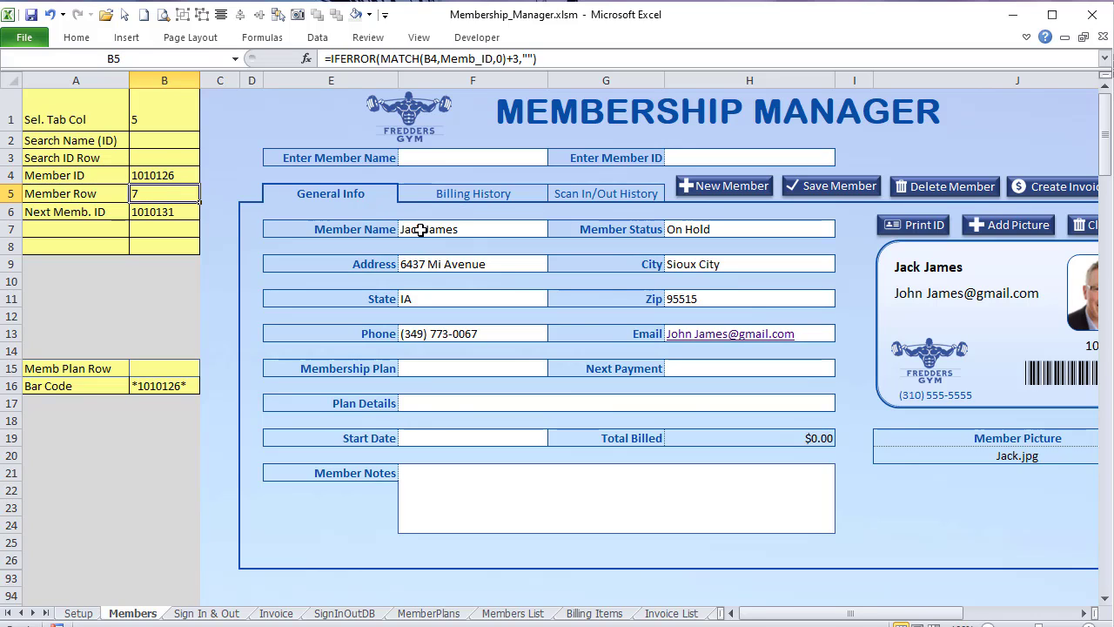
{"action": "mouse_move", "coordinate": [317, 234]}
{"action": "left_mouse_down"}
{"action": "mouse_move", "coordinate": [496, 256]}
{"action": "mouse_move", "coordinate": [778, 500]}
{"action": "left_mouse_up"}
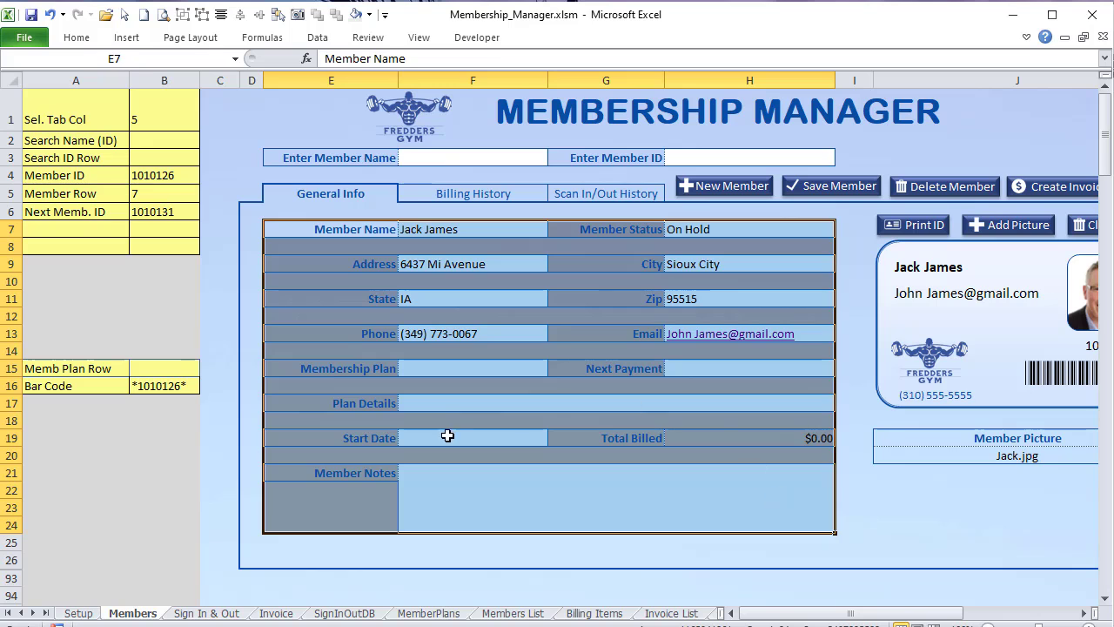
Step: Move the Members List sheet to directly after the Invoice sheet
{"action": "left_click", "coordinate": [503, 615]}
{"action": "left_click_drag", "start_coordinate": [502, 616], "coordinate": [318, 597]}
Step: Relate the member record in row 7 of Members List to the cell mapping in row 1, starting at the Member Name column
{"action": "left_click", "coordinate": [33, 201]}
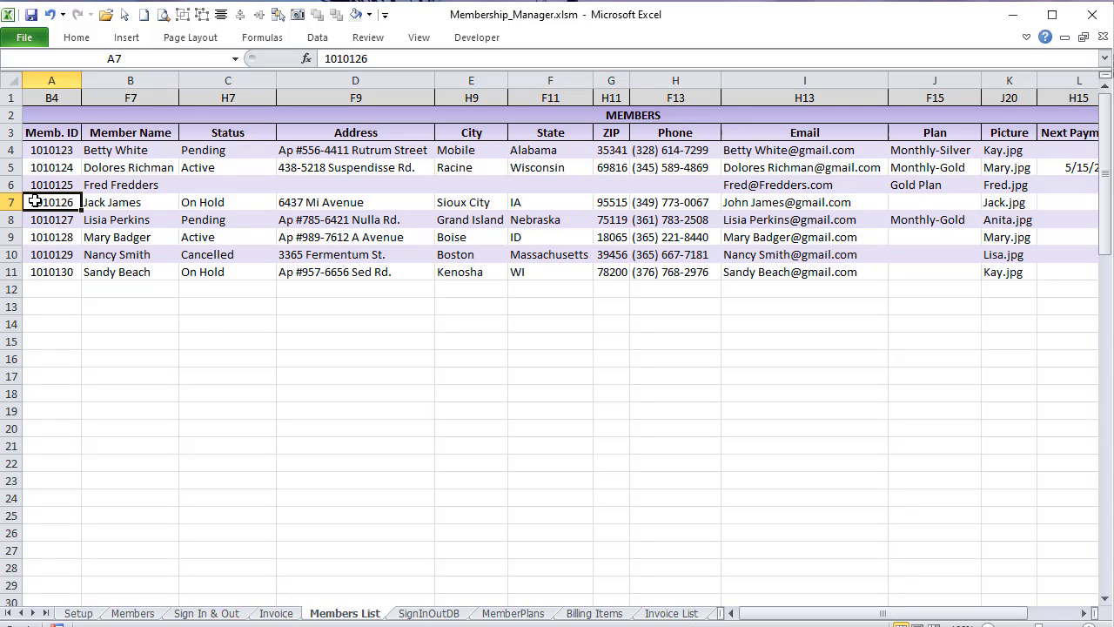
{"action": "left_click", "coordinate": [87, 202]}
{"action": "left_click", "coordinate": [70, 201]}
{"action": "left_click_drag", "start_coordinate": [145, 101], "coordinate": [136, 217]}
{"action": "left_click", "coordinate": [131, 164]}
Step: Check the Notes column's number with a temporary =COLUMN() formula in N13, clear it and return to the first columns
{"action": "left_click_drag", "start_coordinate": [870, 614], "coordinate": [976, 615]}
{"action": "left_click", "coordinate": [1048, 312]}
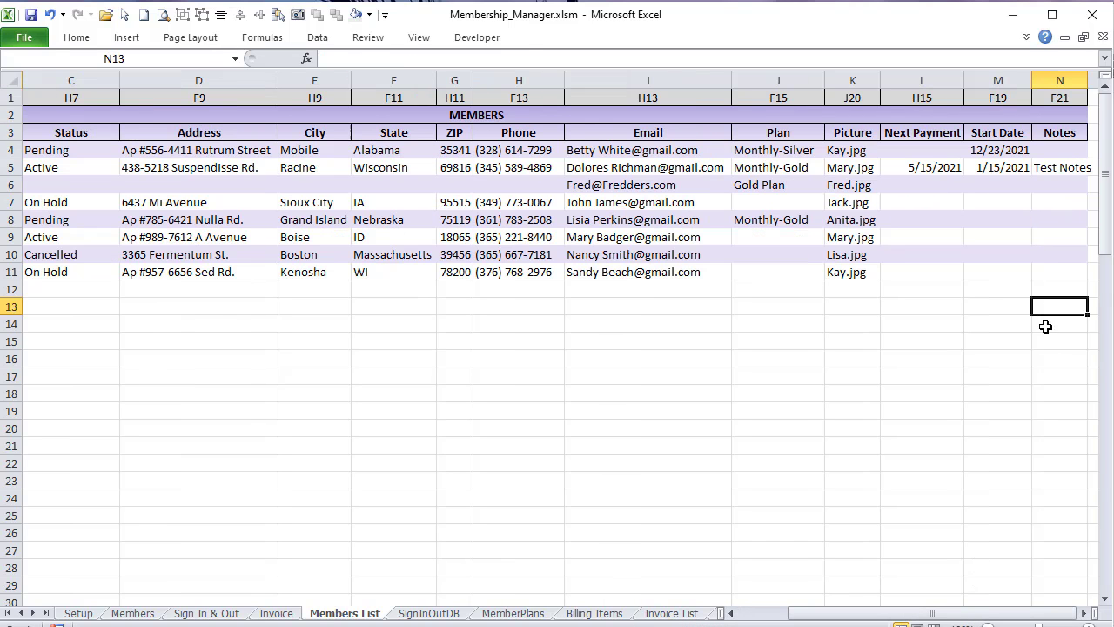
{"action": "left_click", "coordinate": [1084, 613]}
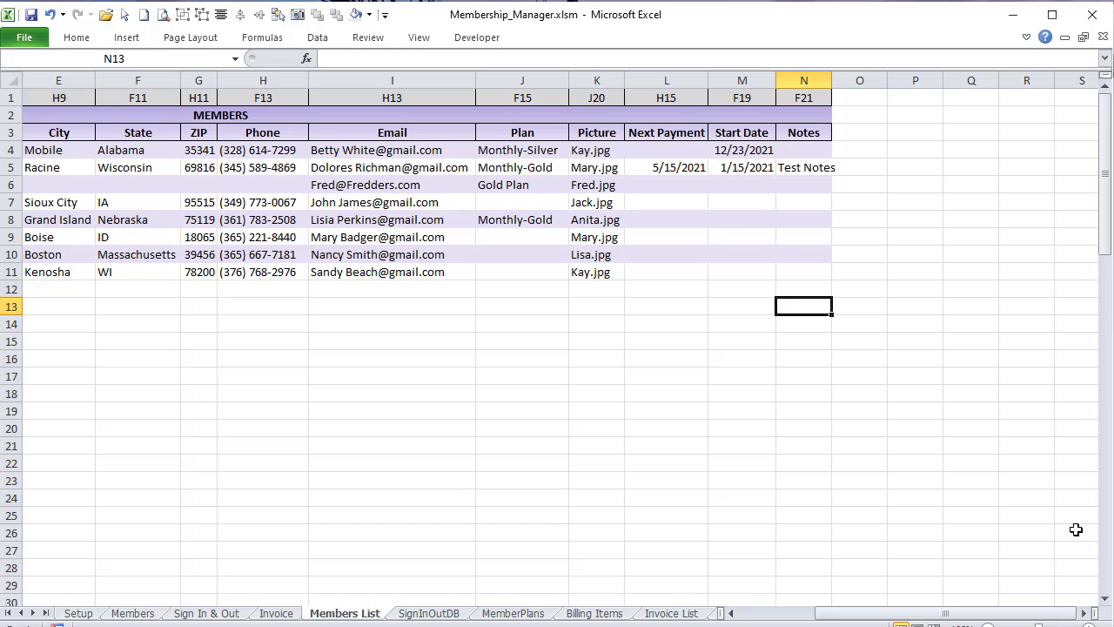
{"action": "type", "text": "=COLUMN("}
{"action": "key", "text": "Return"}
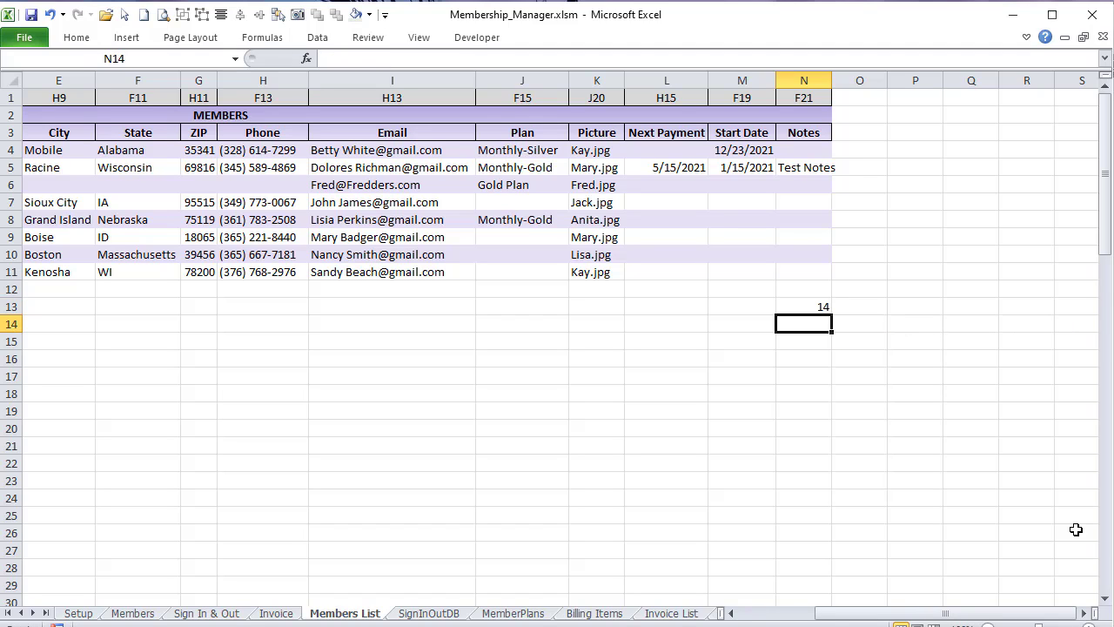
{"action": "left_click", "coordinate": [808, 302]}
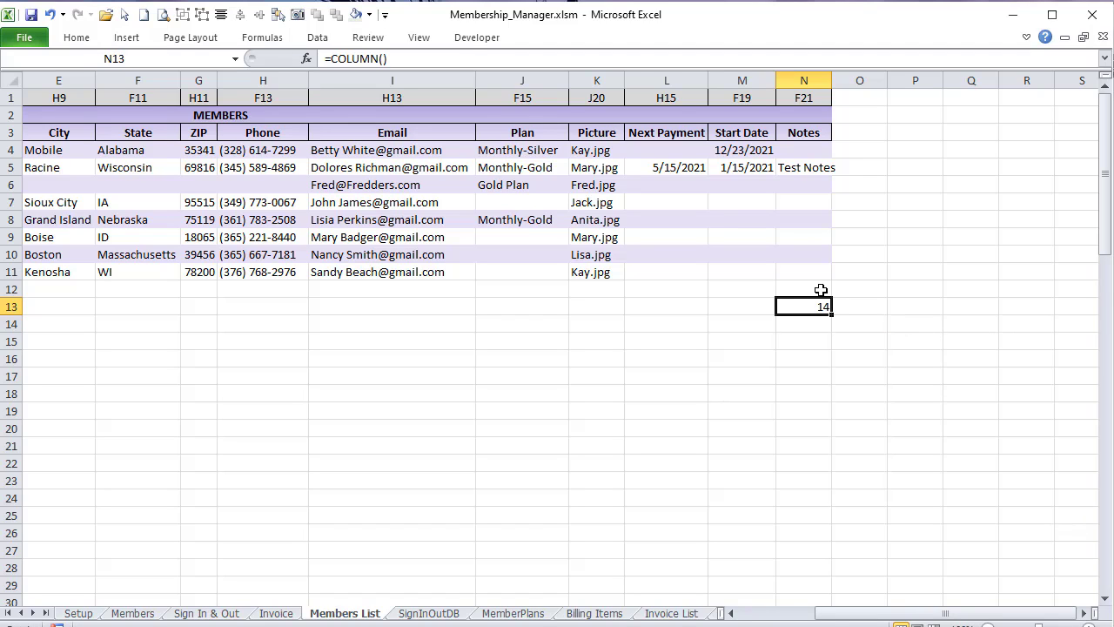
{"action": "key", "text": "Delete"}
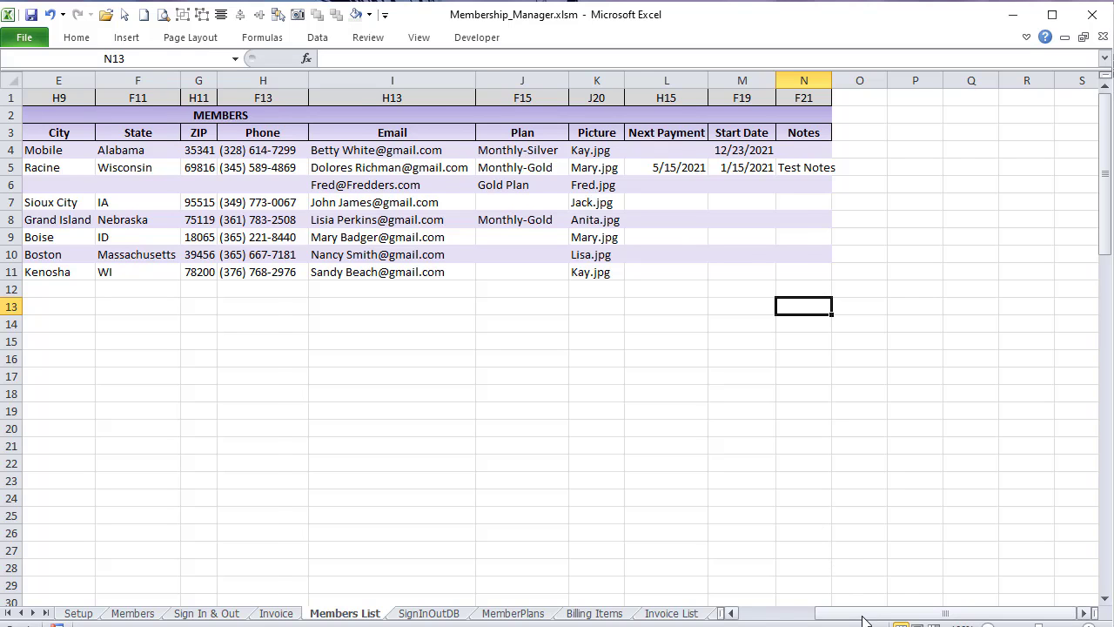
{"action": "left_click_drag", "start_coordinate": [862, 614], "coordinate": [800, 615]}
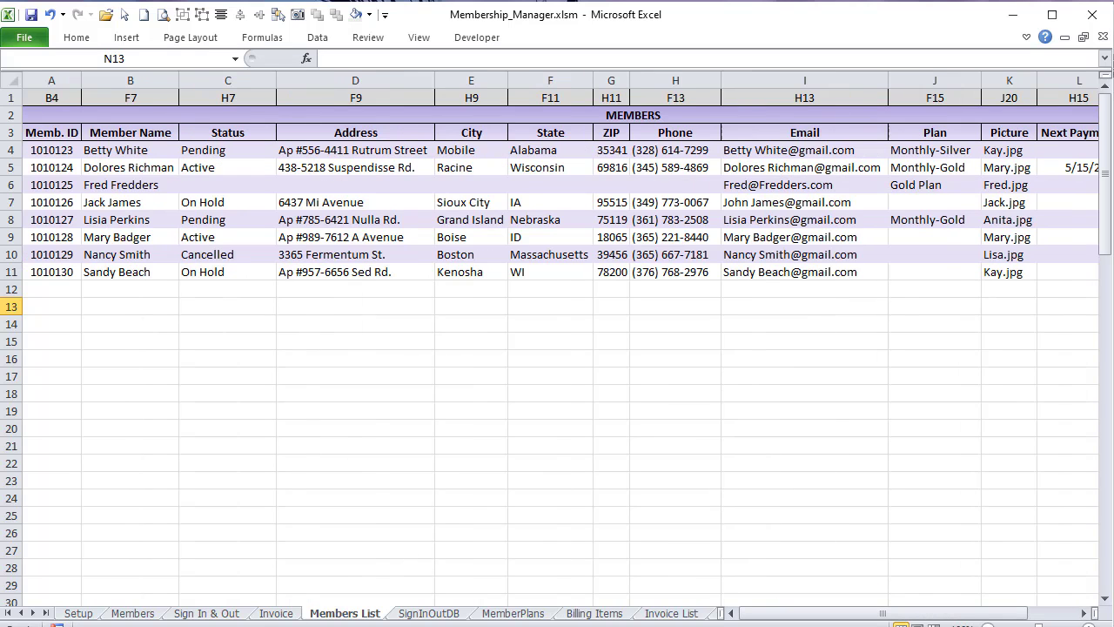
Step: Go from the Member_Load call in the Members sheet's VBA code to its definition in the Member_Macros module
{"action": "key", "text": "alt+F11"}
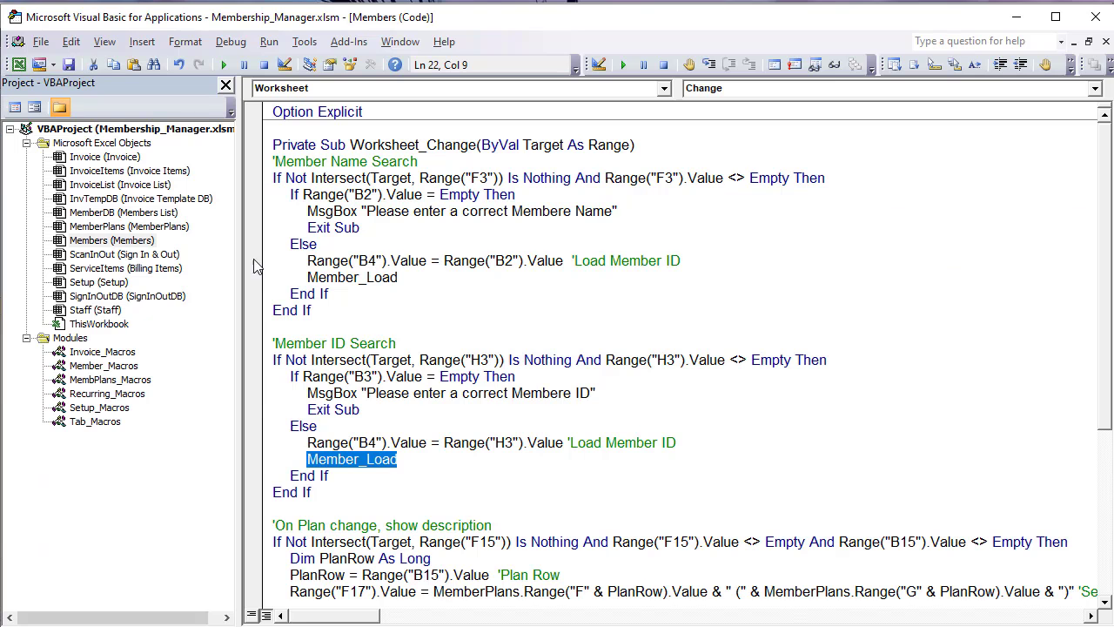
{"action": "right_click", "coordinate": [384, 464]}
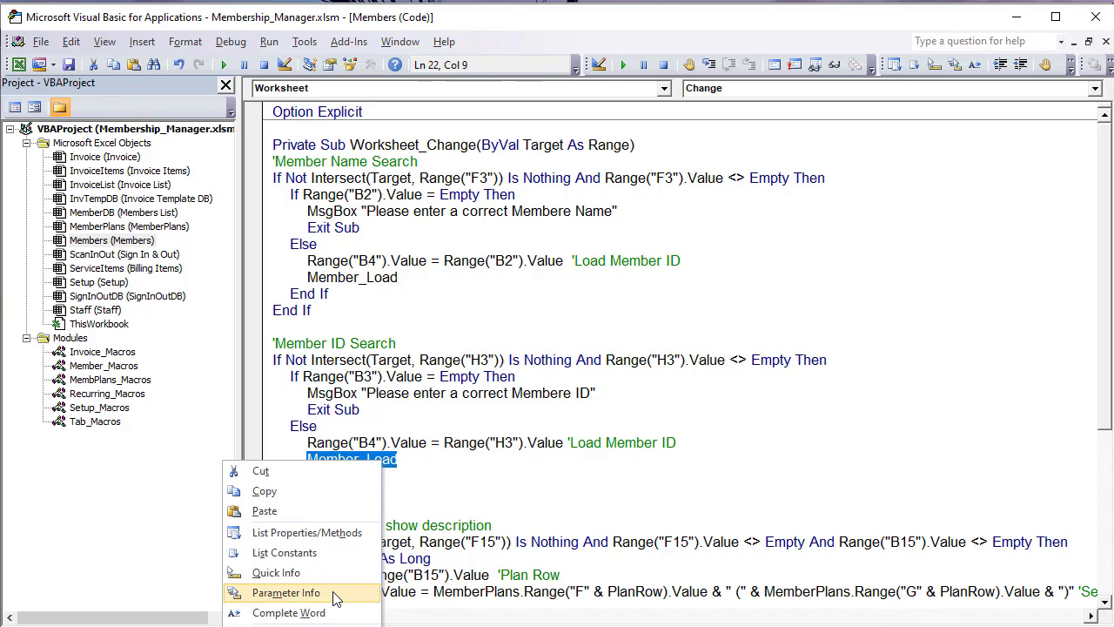
{"action": "left_click", "coordinate": [462, 344]}
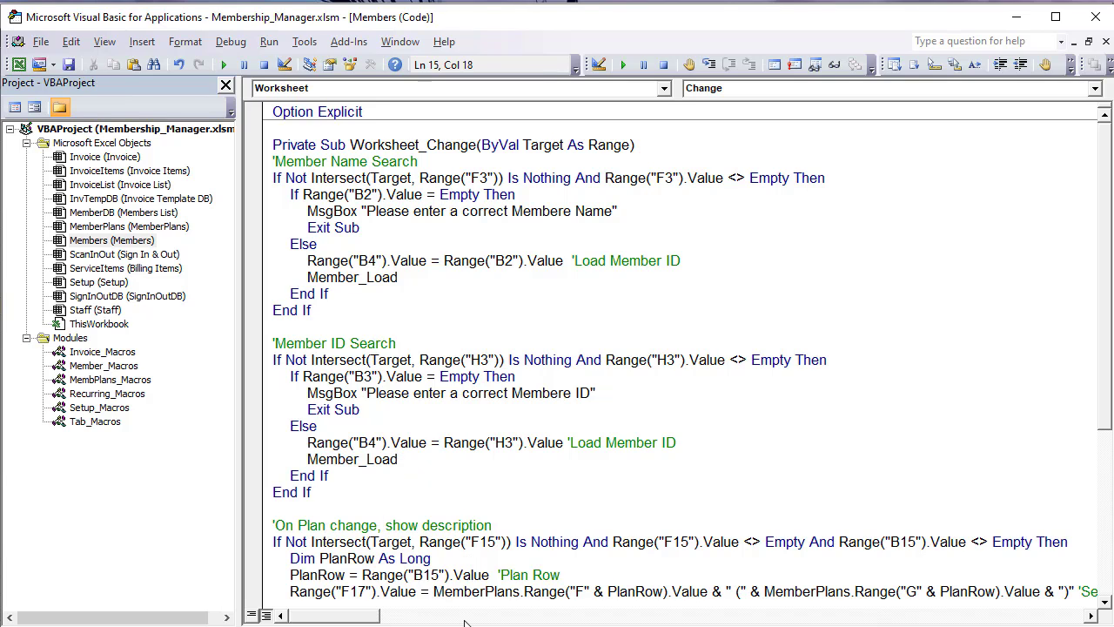
{"action": "left_click_drag", "start_coordinate": [459, 621], "coordinate": [464, 426]}
{"action": "scroll", "coordinate": [460, 316], "scroll_direction": "down", "scroll_amount": 6}
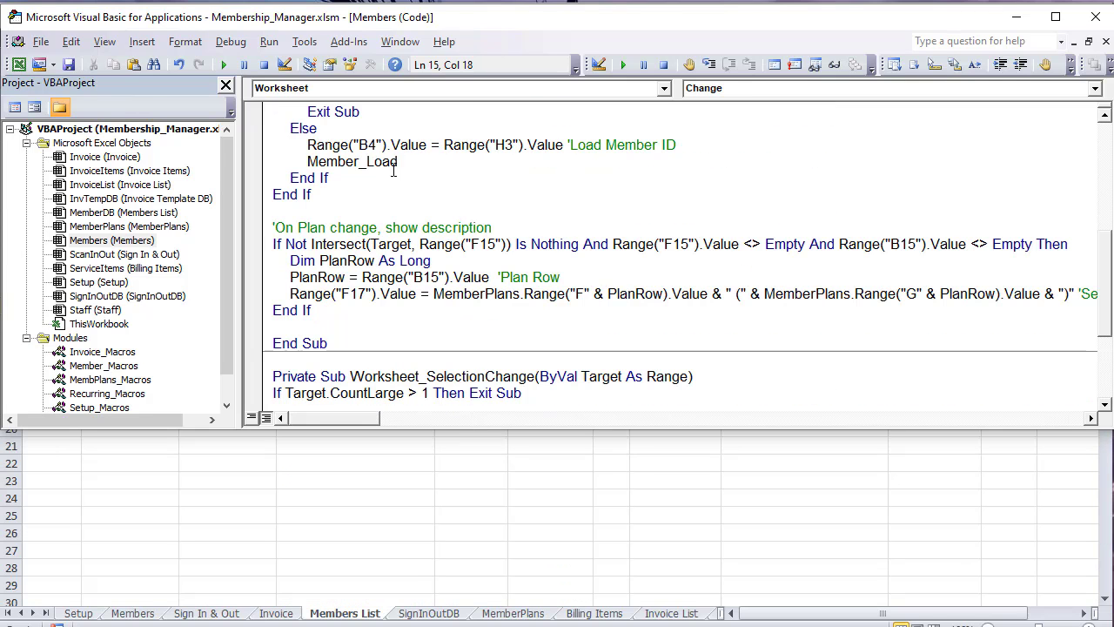
{"action": "left_click_drag", "start_coordinate": [397, 164], "coordinate": [303, 163]}
{"action": "right_click", "coordinate": [317, 162]}
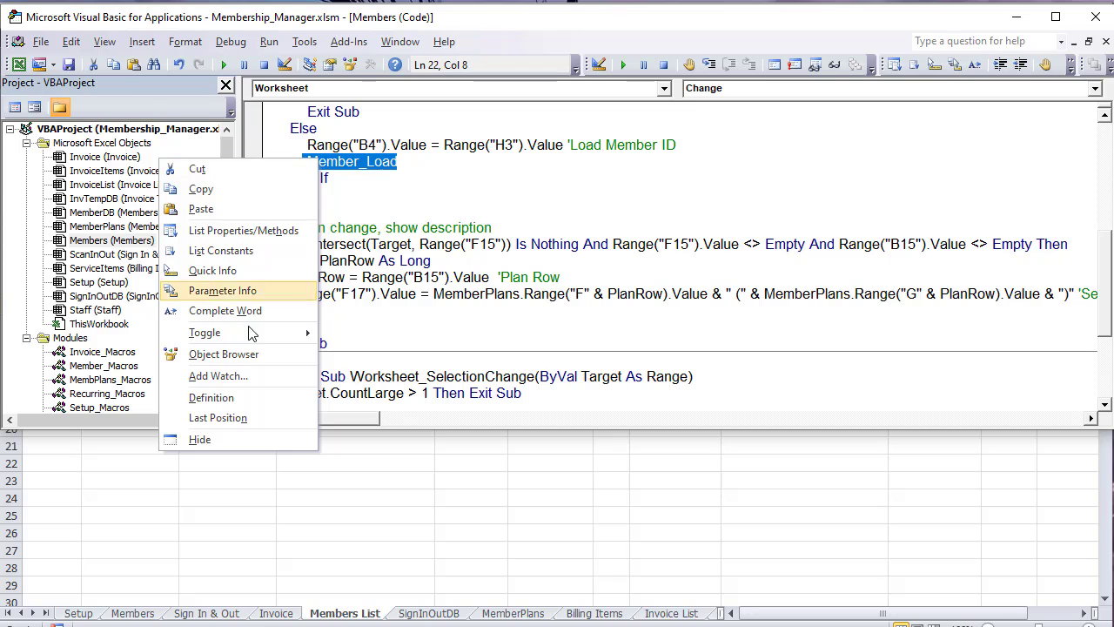
{"action": "left_click", "coordinate": [234, 397]}
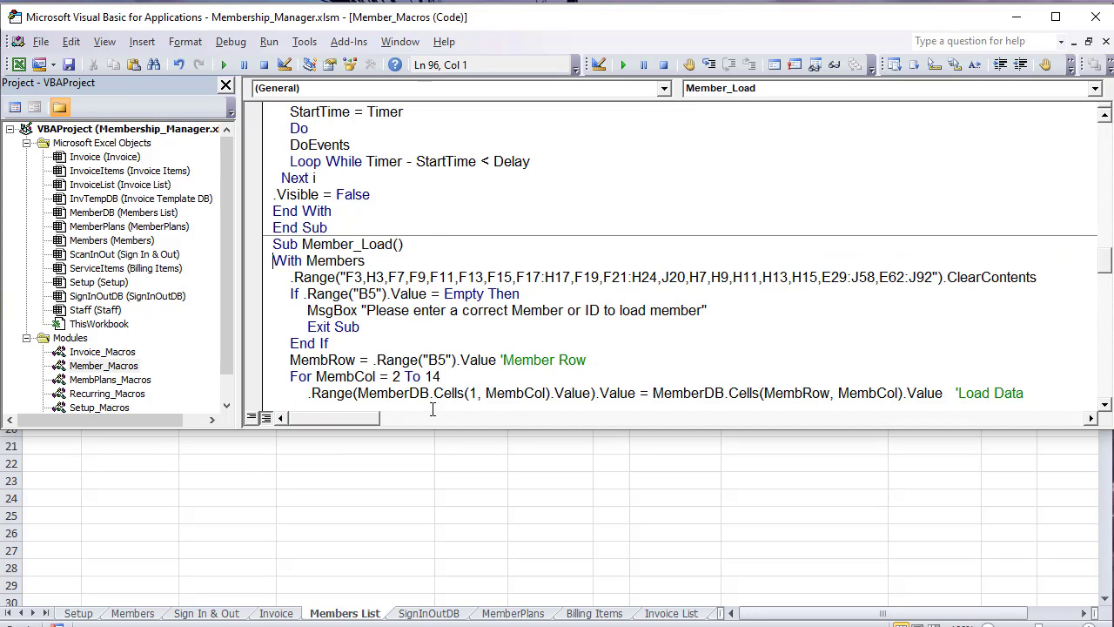
Step: Enlarge the VBA editor window and narrow the project explorer to give the Member_Macros code more room
{"action": "left_click_drag", "start_coordinate": [440, 444], "coordinate": [440, 622]}
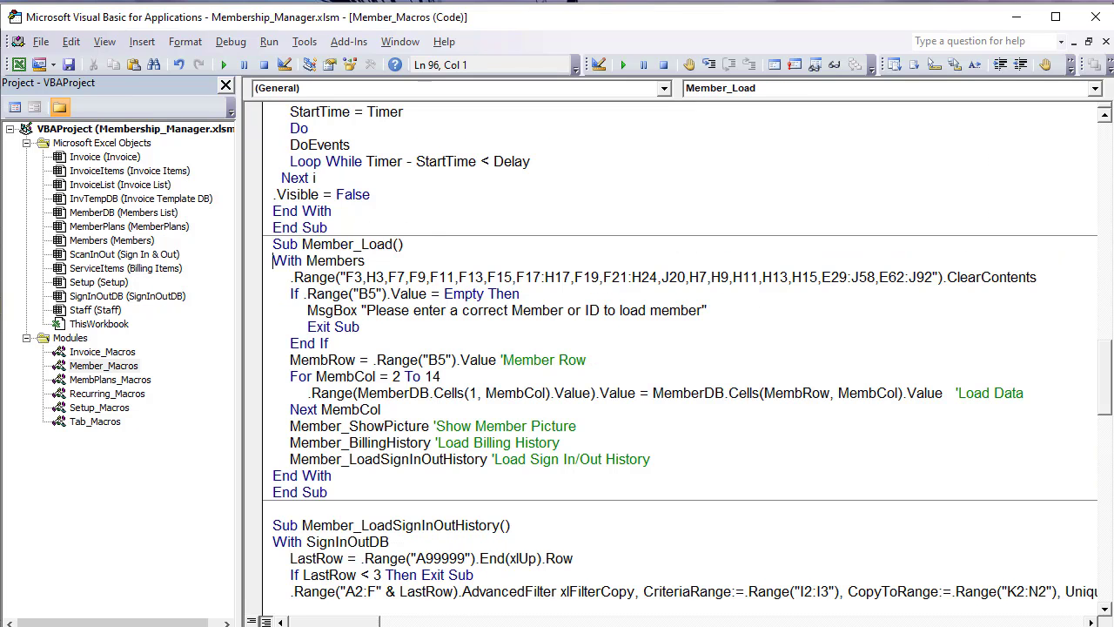
{"action": "left_click", "coordinate": [122, 367]}
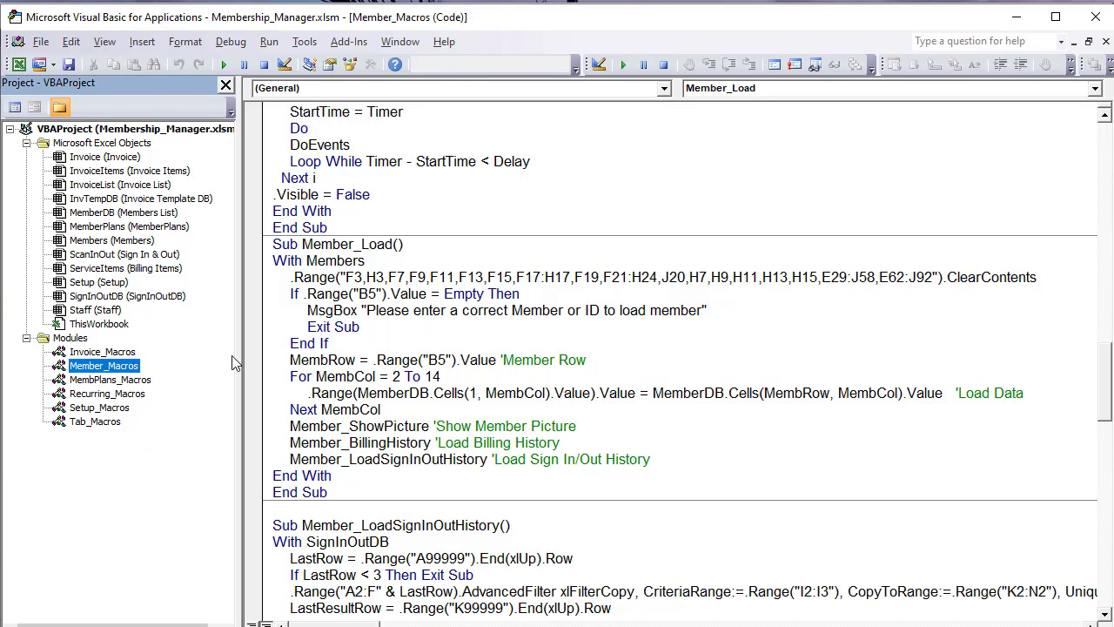
{"action": "left_click_drag", "start_coordinate": [239, 357], "coordinate": [178, 350]}
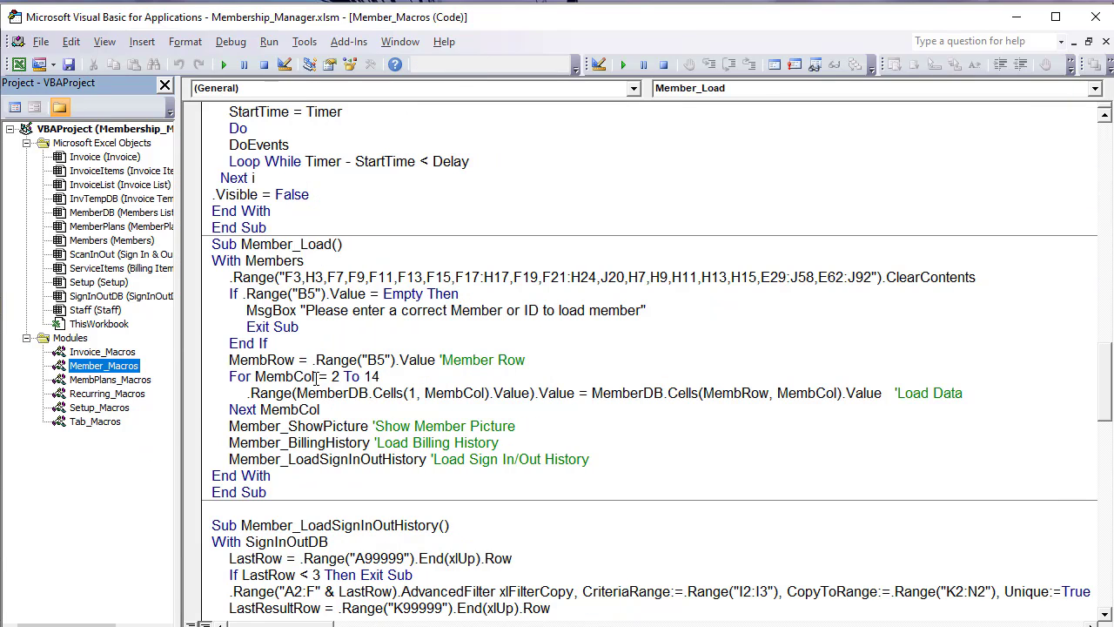
Step: Look through the code around the Member_Load procedure in Member_Macros, including the Member_SavedMessage procedure above it
{"action": "left_click", "coordinate": [272, 247]}
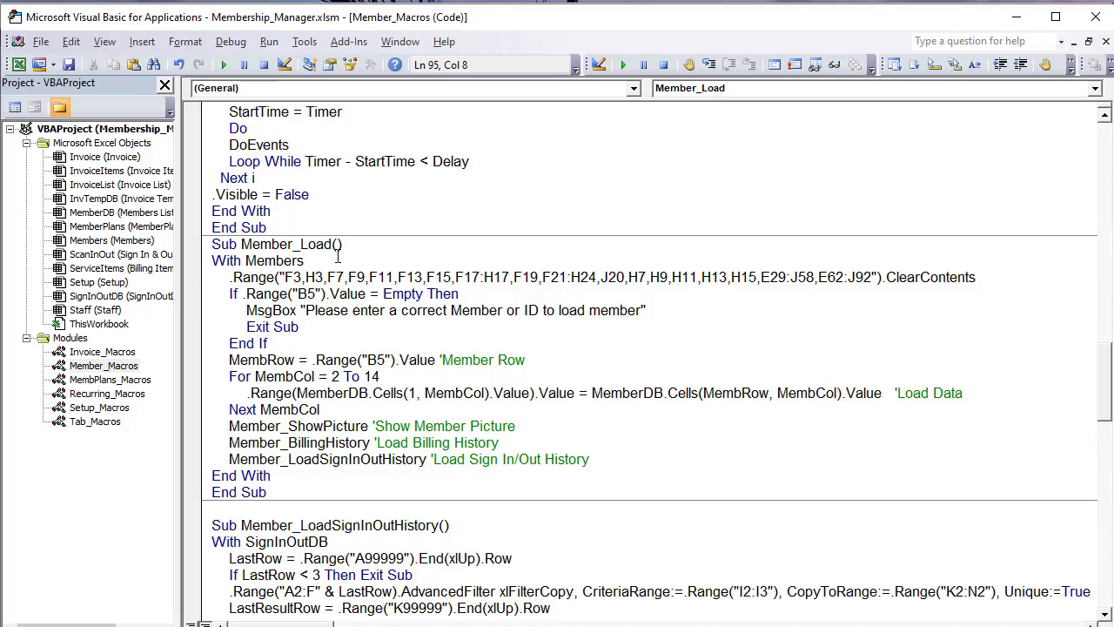
{"action": "scroll", "coordinate": [338, 254], "scroll_direction": "up", "scroll_amount": 3}
{"action": "scroll", "coordinate": [360, 195], "scroll_direction": "up", "scroll_amount": 3}
{"action": "scroll", "coordinate": [361, 195], "scroll_direction": "down", "scroll_amount": 5}
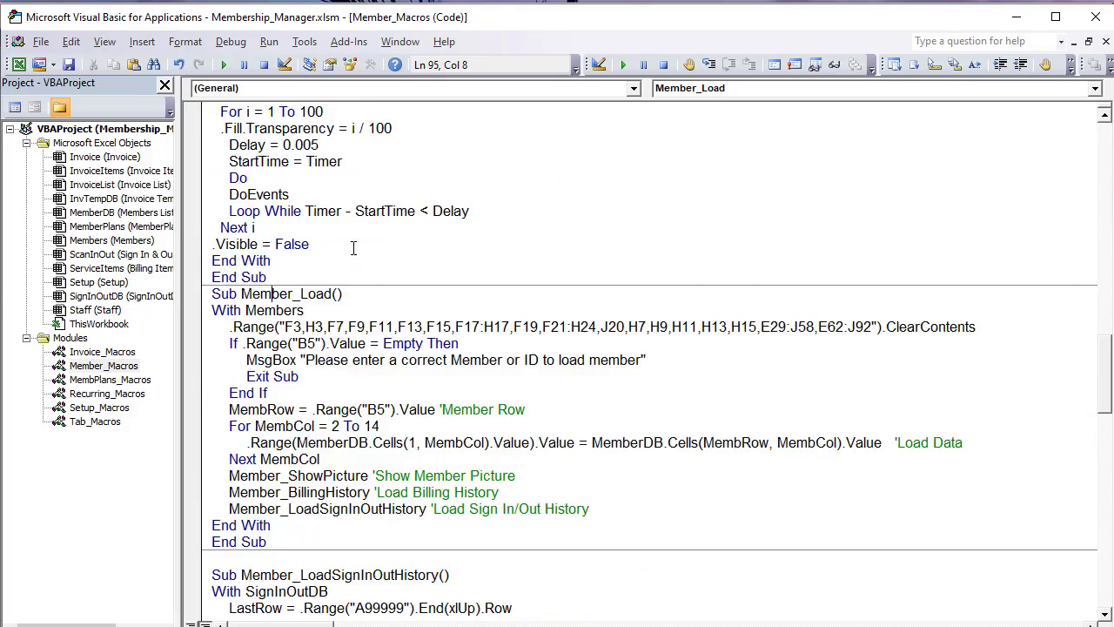
{"action": "scroll", "coordinate": [363, 197], "scroll_direction": "up", "scroll_amount": 10}
{"action": "scroll", "coordinate": [364, 198], "scroll_direction": "up", "scroll_amount": 2}
{"action": "scroll", "coordinate": [327, 240], "scroll_direction": "down", "scroll_amount": 11}
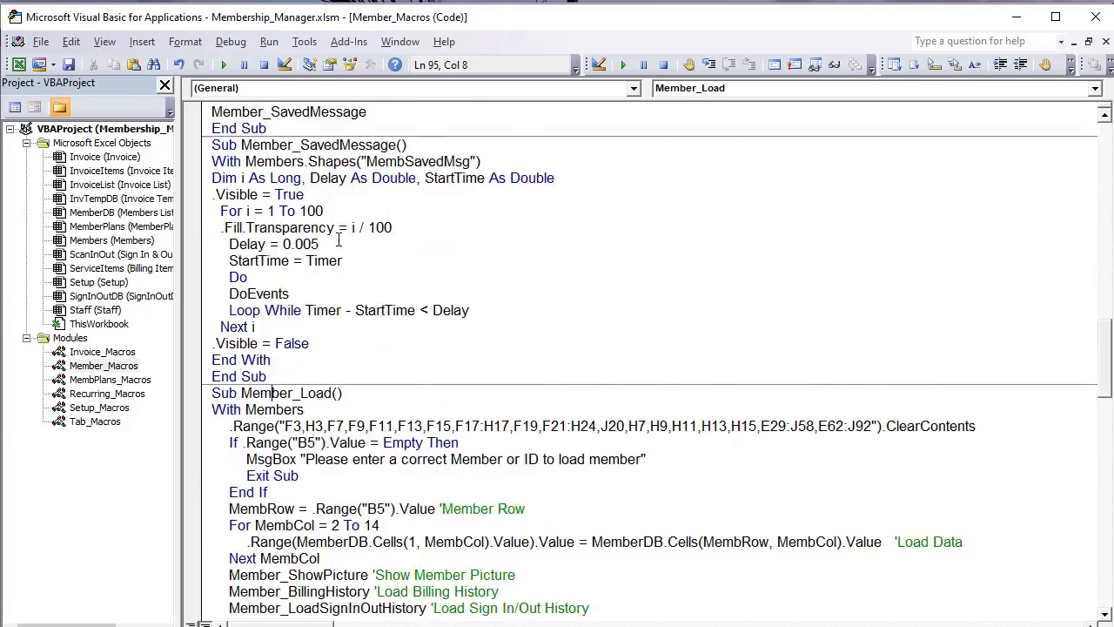
{"action": "scroll", "coordinate": [331, 235], "scroll_direction": "up", "scroll_amount": 2}
{"action": "scroll", "coordinate": [331, 235], "scroll_direction": "up", "scroll_amount": 1}
{"action": "scroll", "coordinate": [366, 304], "scroll_direction": "down", "scroll_amount": 4}
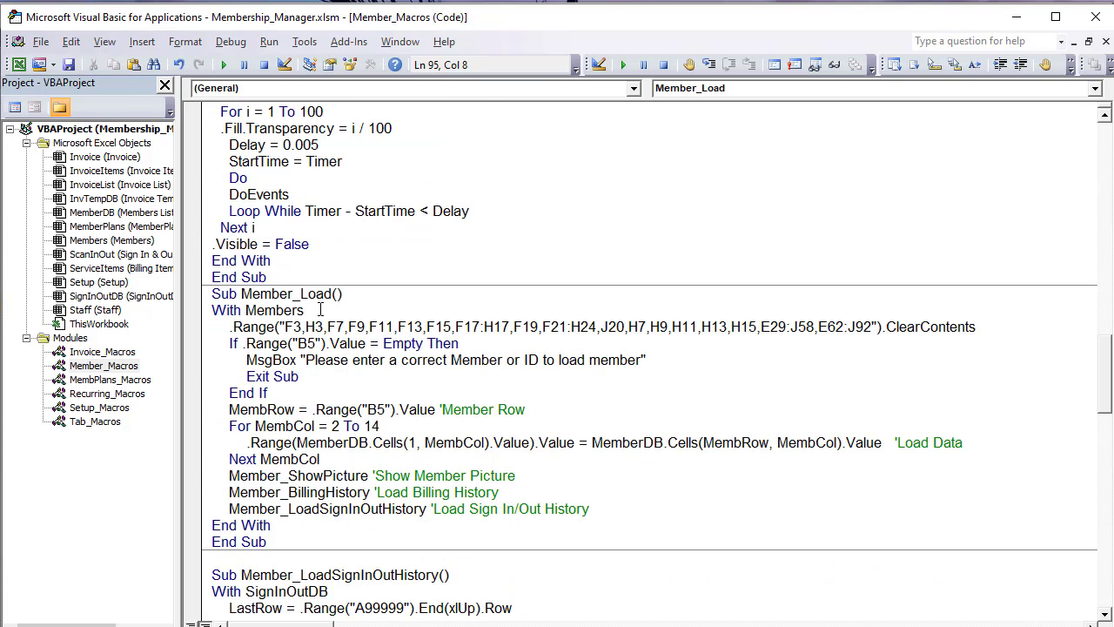
Step: Highlight the ranges cleared in Member_Load and view the loaded member's Billing History and Scan In/Out History on the Members sheet
{"action": "left_click_drag", "start_coordinate": [314, 310], "coordinate": [871, 325]}
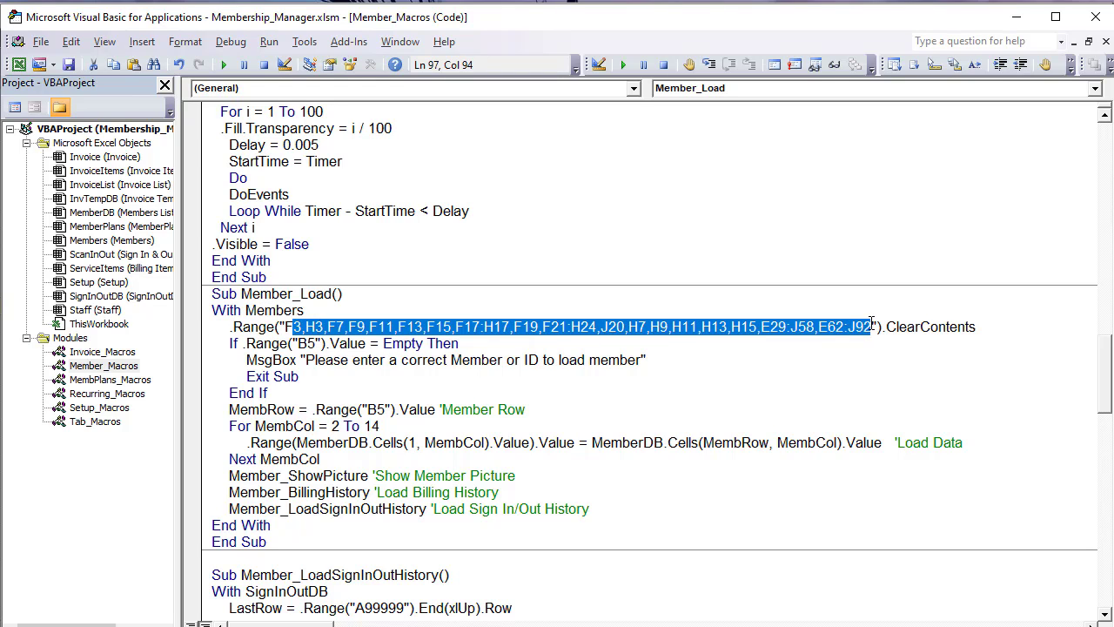
{"action": "key", "text": "alt+F11"}
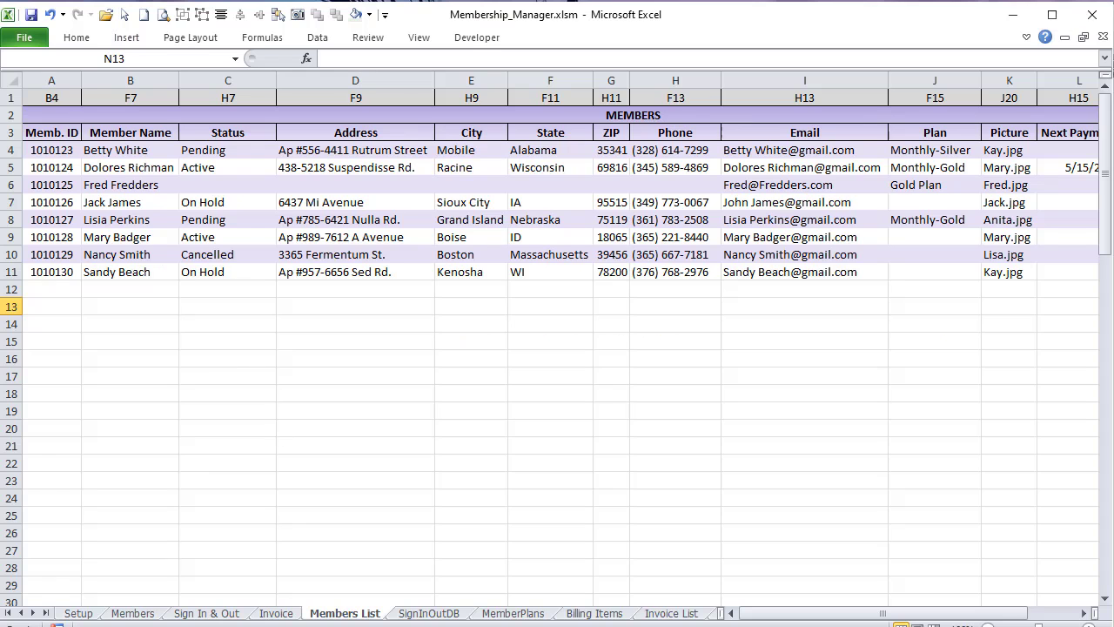
{"action": "left_click", "coordinate": [150, 614]}
{"action": "left_click", "coordinate": [472, 282]}
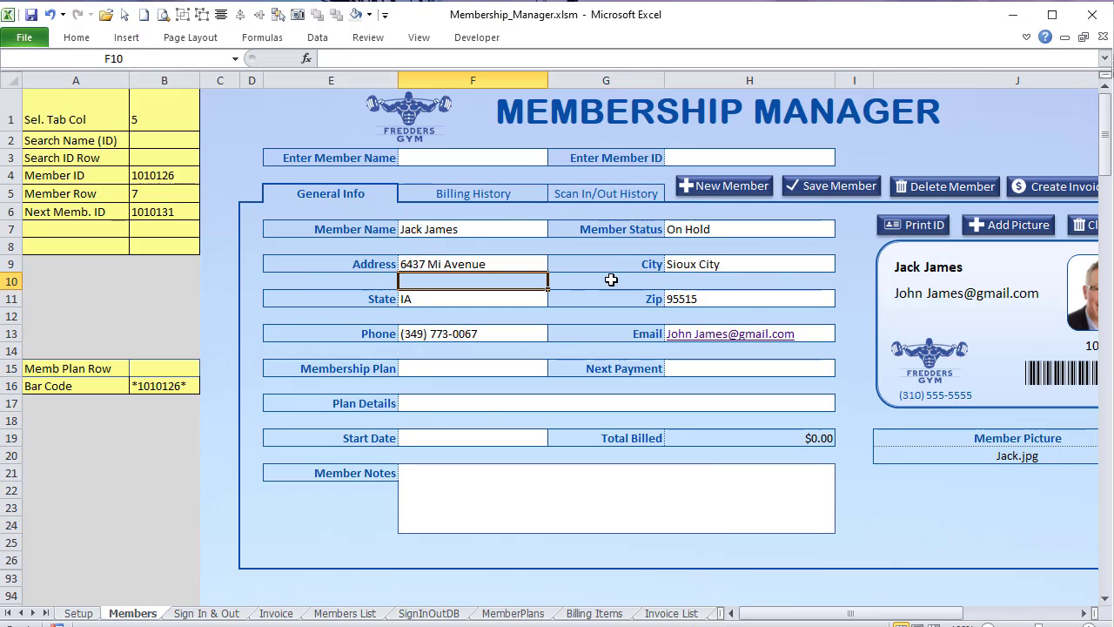
{"action": "left_click", "coordinate": [520, 192]}
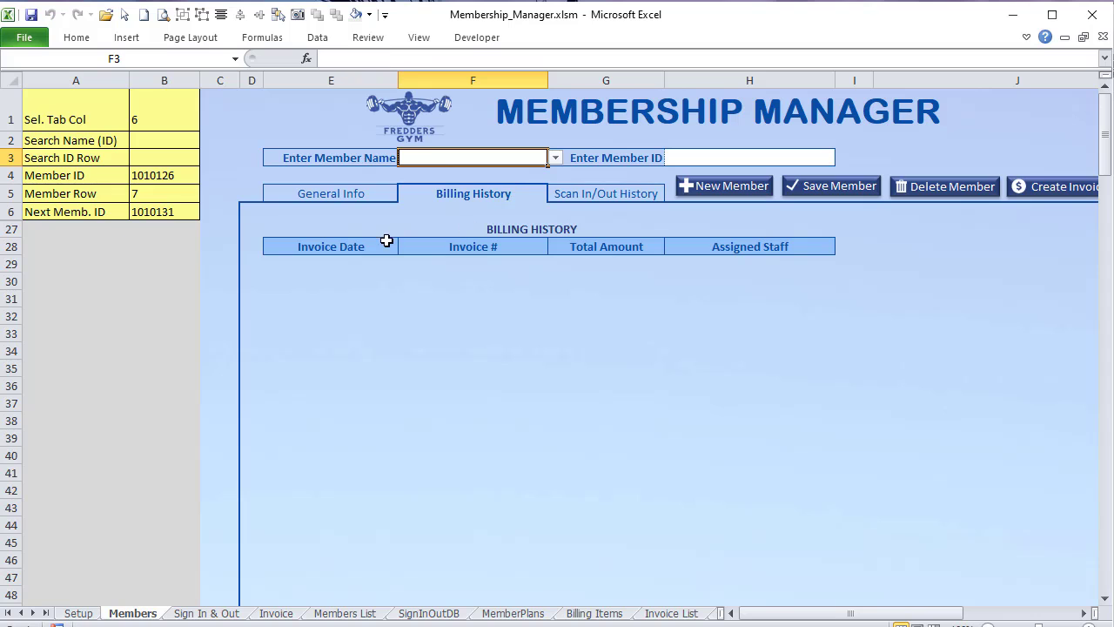
{"action": "left_click", "coordinate": [589, 192]}
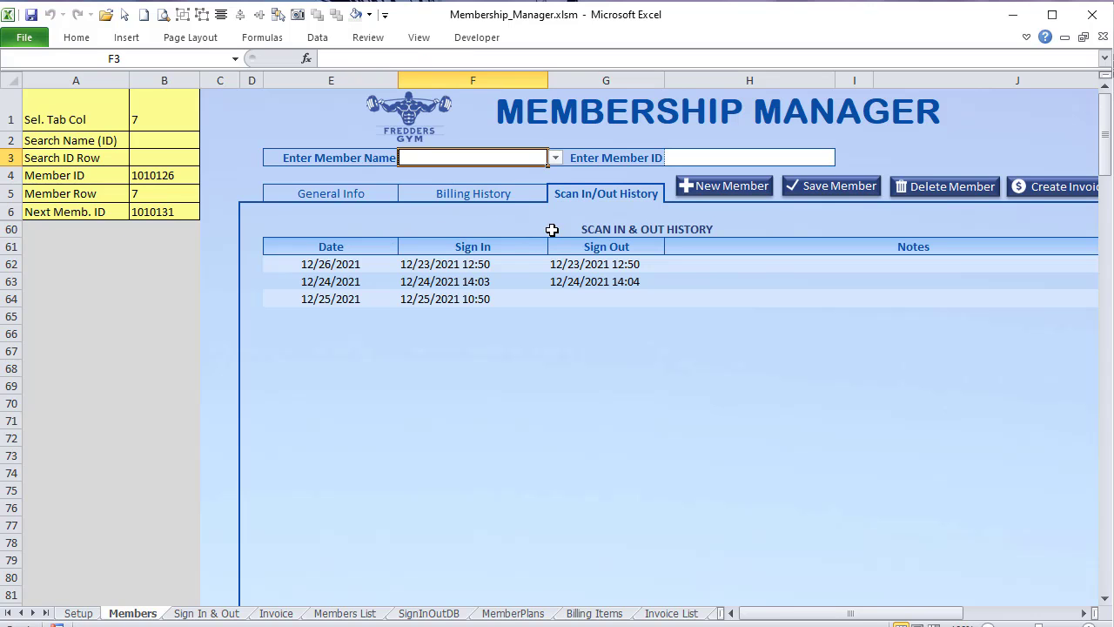
Step: Load the second member in the Enter Member Name list and show the General Info section
{"action": "left_click", "coordinate": [554, 159]}
{"action": "left_click", "coordinate": [520, 184]}
{"action": "left_click", "coordinate": [356, 193]}
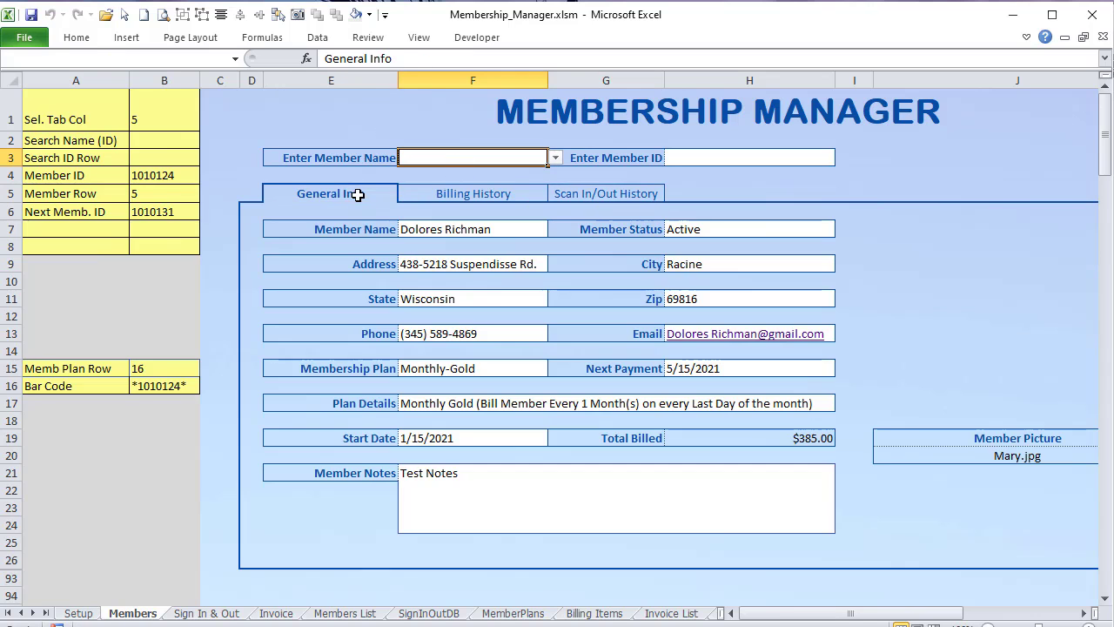
Step: Examine the loaded member's billing rows from row 28 and scan in/out rows from row 62, and return to General Info
{"action": "left_click", "coordinate": [437, 195]}
{"action": "left_click_drag", "start_coordinate": [306, 249], "coordinate": [746, 389]}
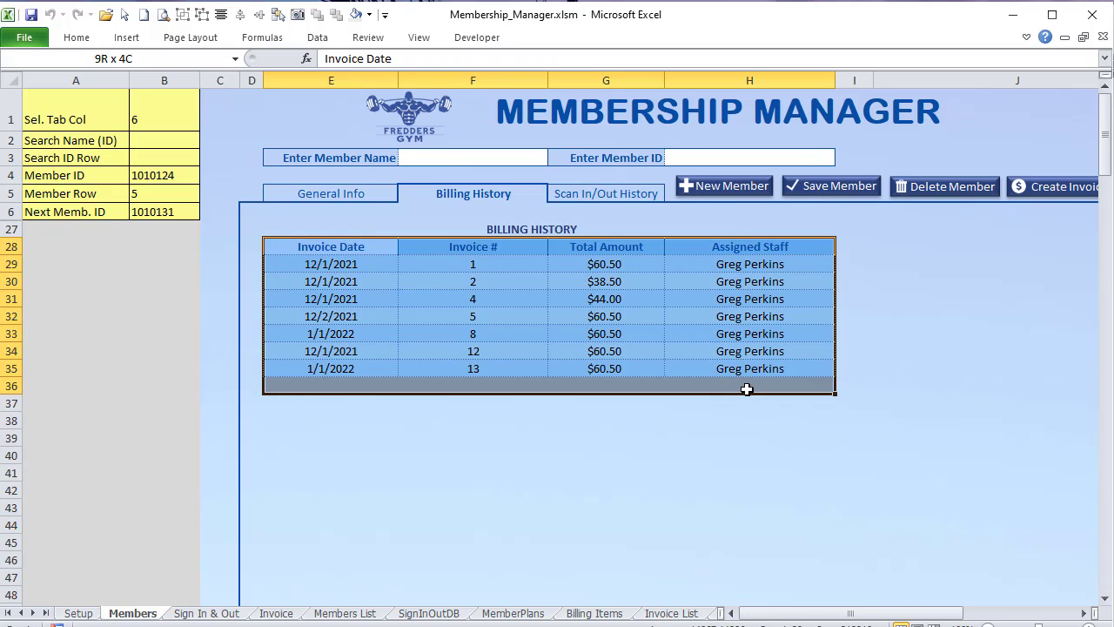
{"action": "left_click_drag", "start_coordinate": [385, 269], "coordinate": [739, 401]}
{"action": "left_click", "coordinate": [554, 195]}
{"action": "left_click_drag", "start_coordinate": [331, 264], "coordinate": [496, 350]}
{"action": "left_click", "coordinate": [361, 191]}
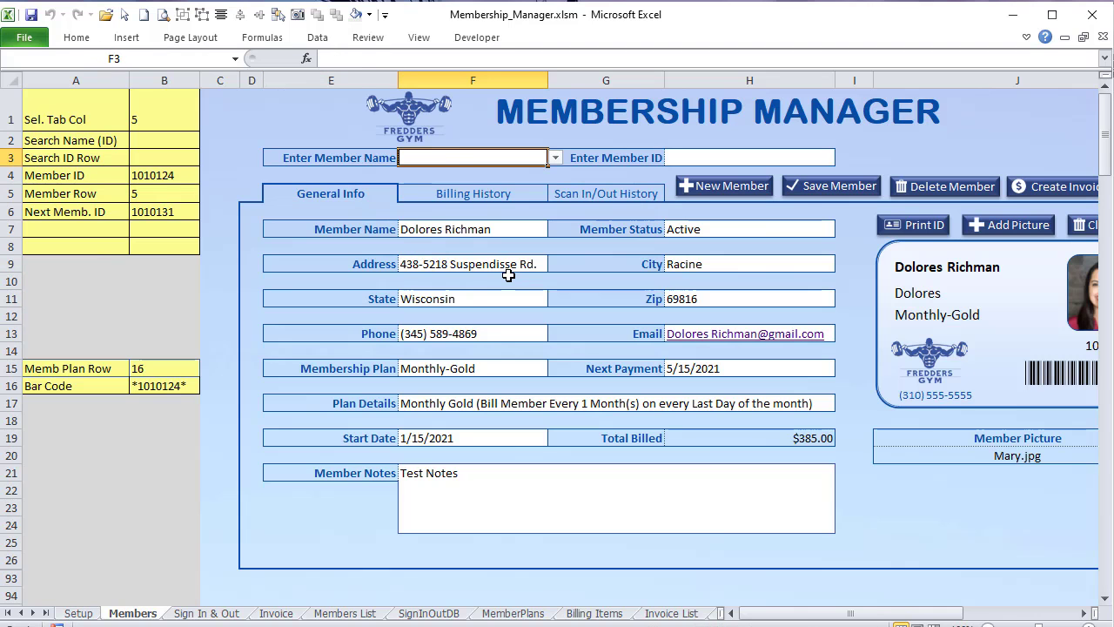
Step: Check the Member Row formula in B5 of the Members sheet and return to the Member_Load code
{"action": "key", "text": "alt+F11"}
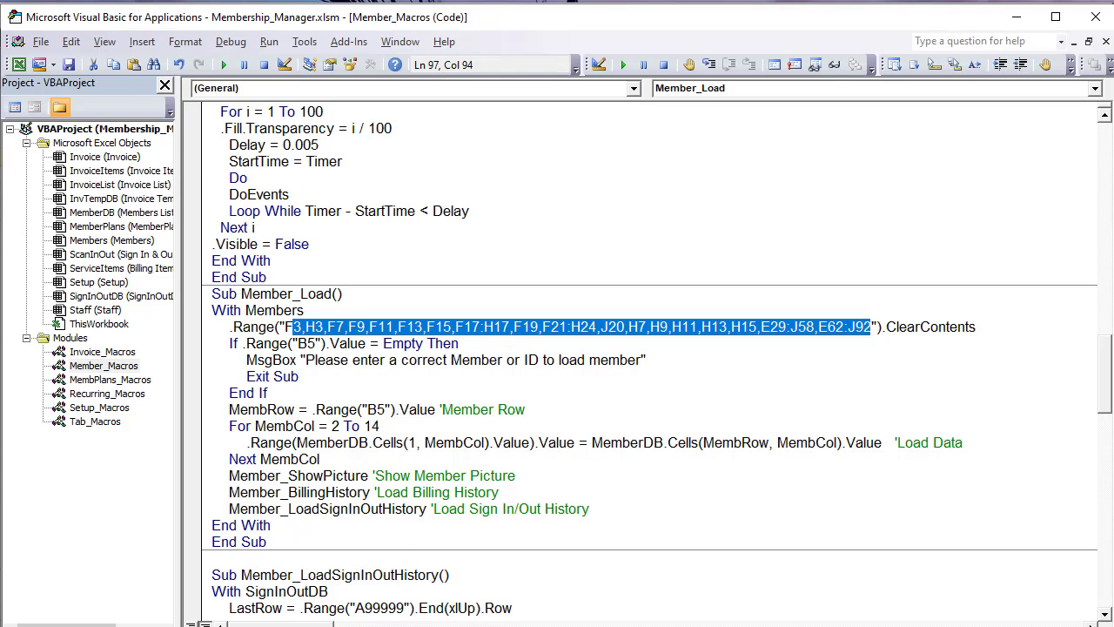
{"action": "key", "text": "alt+F11"}
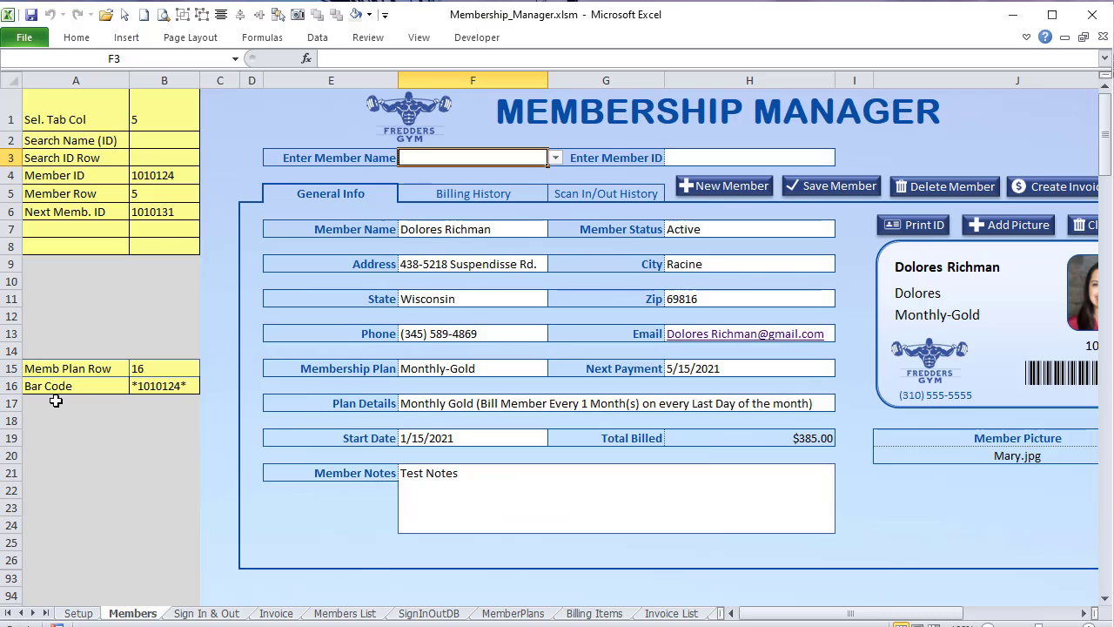
{"action": "left_click", "coordinate": [172, 194]}
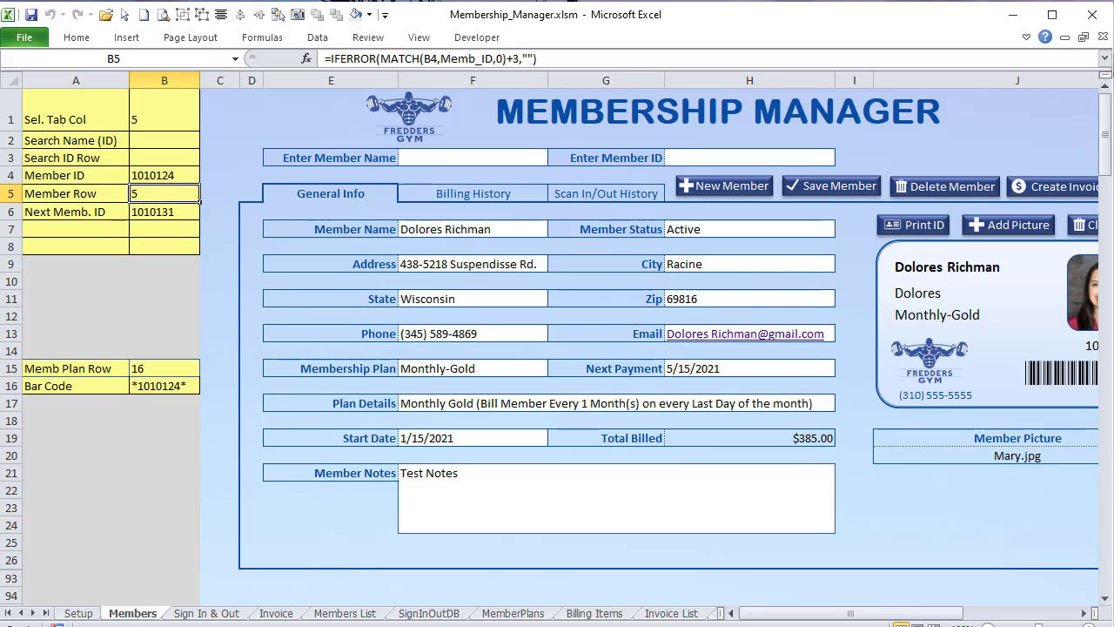
{"action": "key", "text": "alt+F11"}
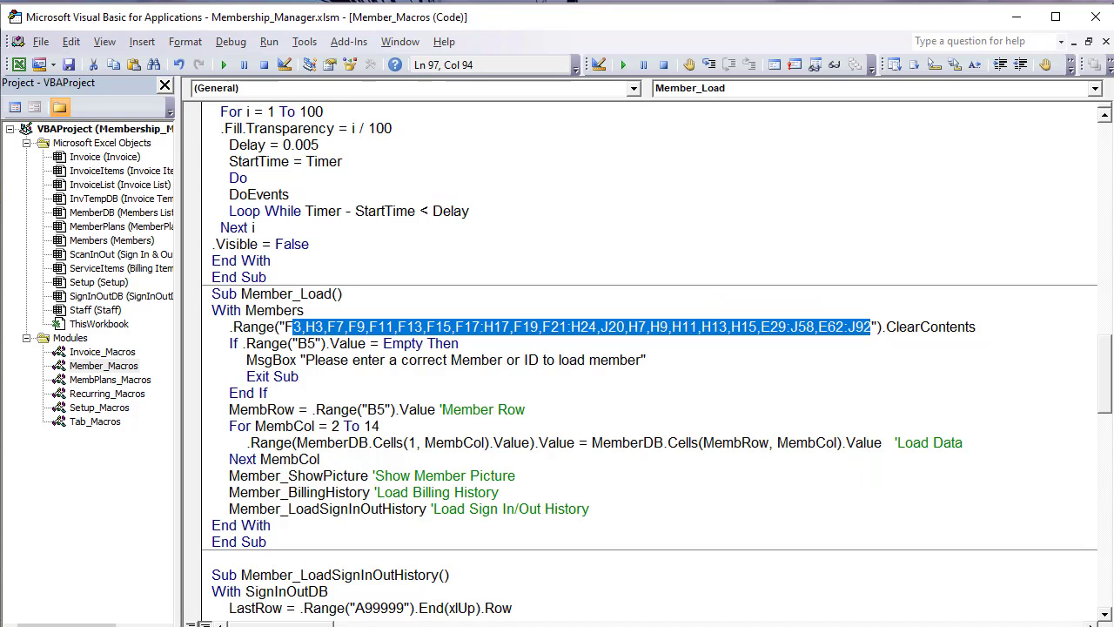
Step: Reword the message in Member_Load to read "Please enter a correct Member Name or Member ID to load member"
{"action": "left_click", "coordinate": [294, 377]}
{"action": "left_click_drag", "start_coordinate": [304, 360], "coordinate": [316, 360]}
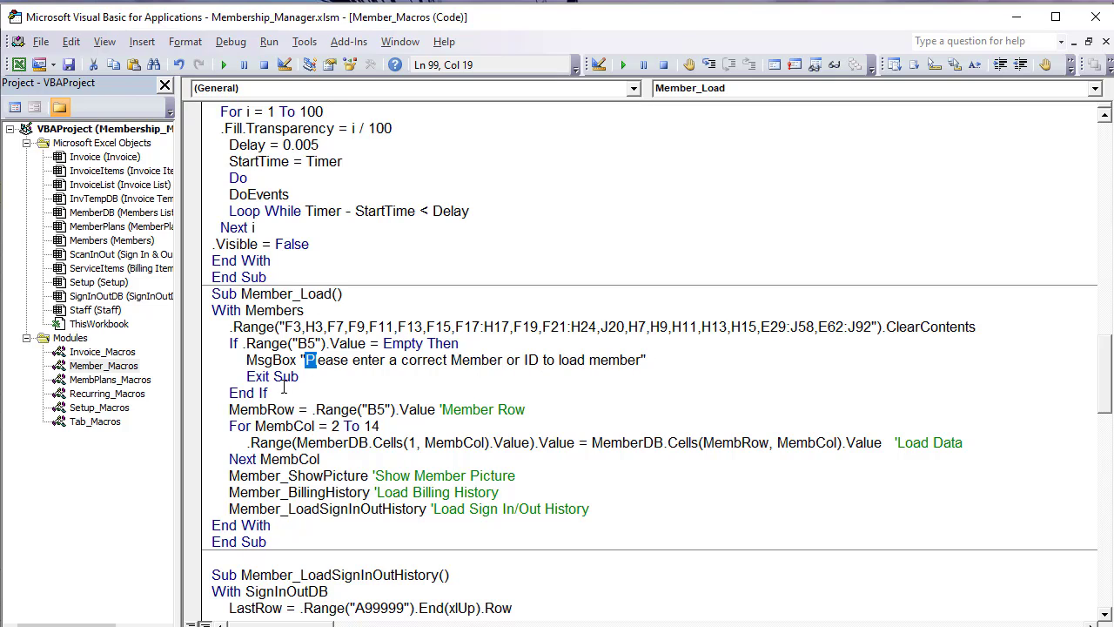
{"action": "left_click", "coordinate": [505, 360]}
{"action": "type", "text": "Name"}
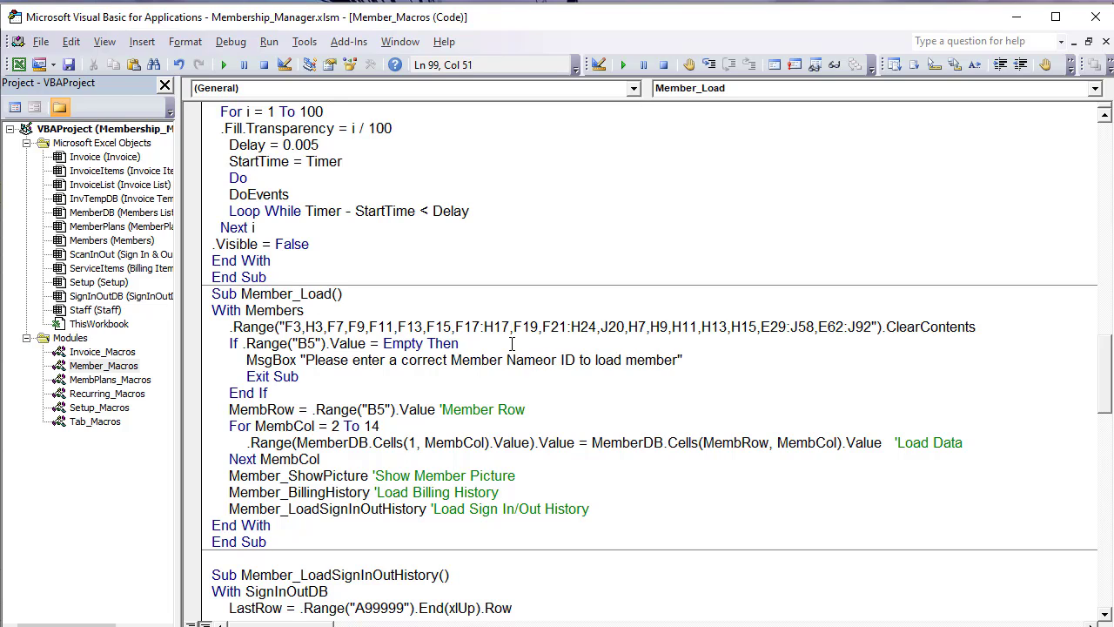
{"action": "type", "text": " or "}
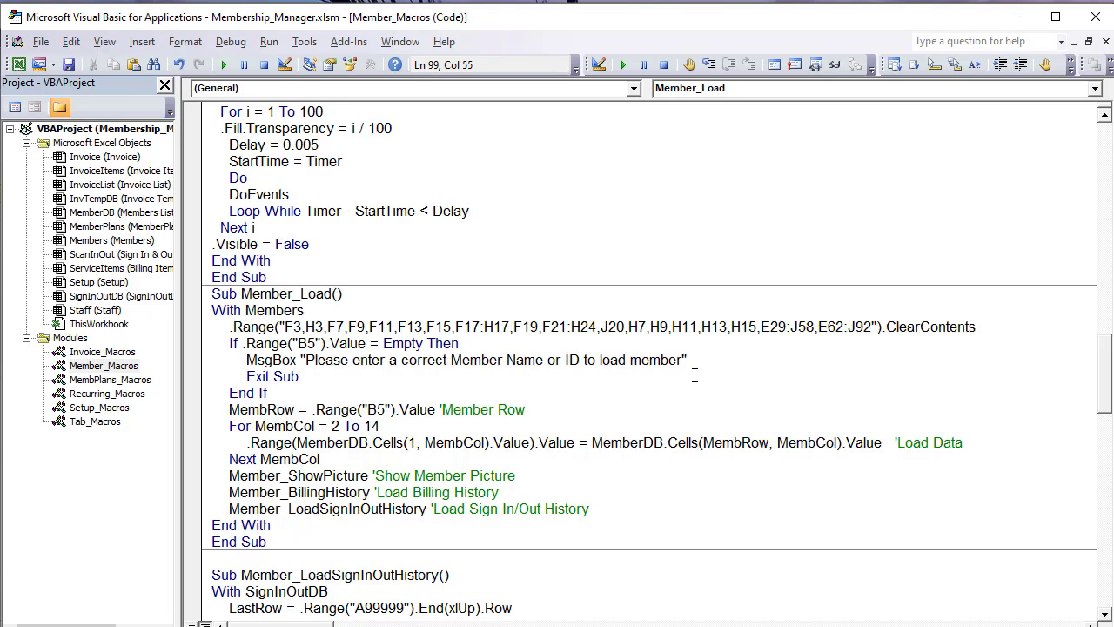
{"action": "type", "text": "Member"}
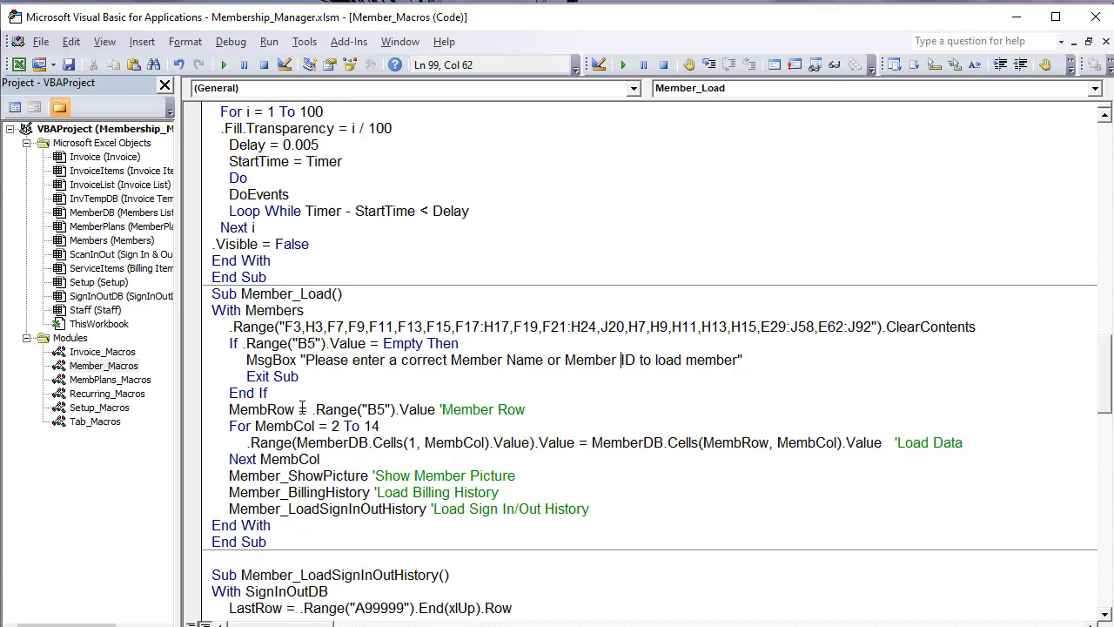
Step: Examine how Member_Load sets MembRow and loops through MembCol to fill the Members cells from MemberDB
{"action": "left_click_drag", "start_coordinate": [301, 409], "coordinate": [235, 405]}
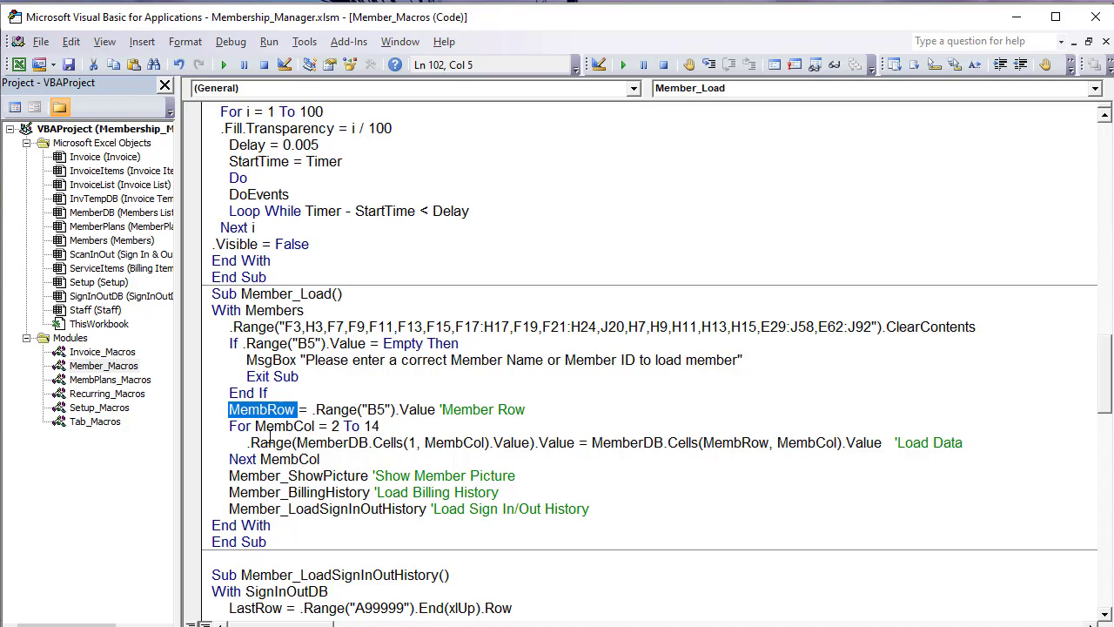
{"action": "left_click_drag", "start_coordinate": [334, 426], "coordinate": [340, 425]}
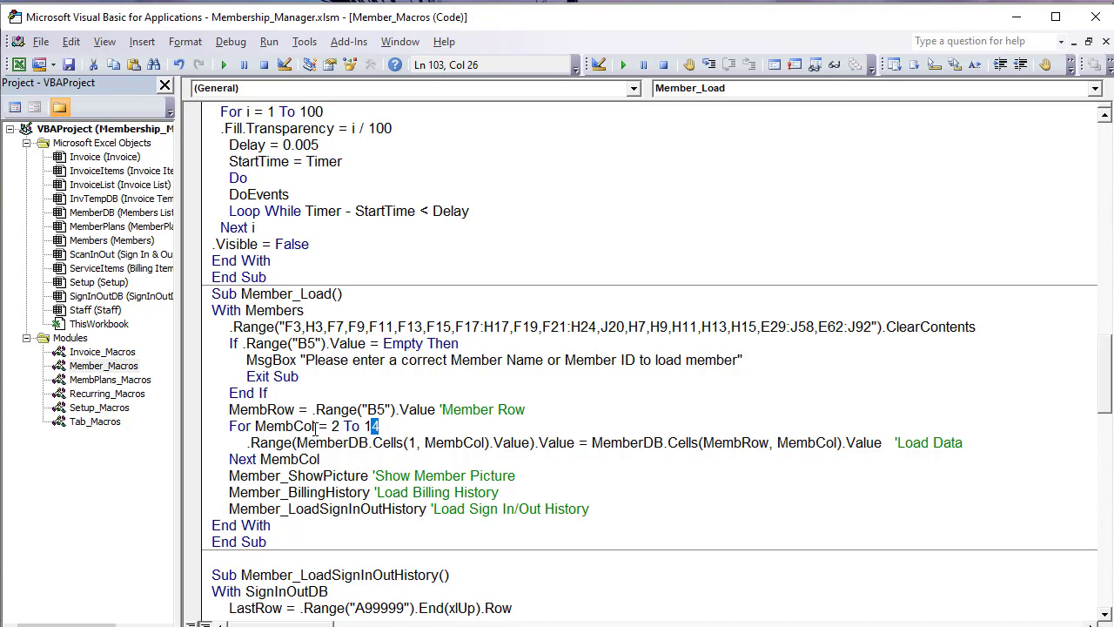
{"action": "left_click_drag", "start_coordinate": [314, 427], "coordinate": [254, 427]}
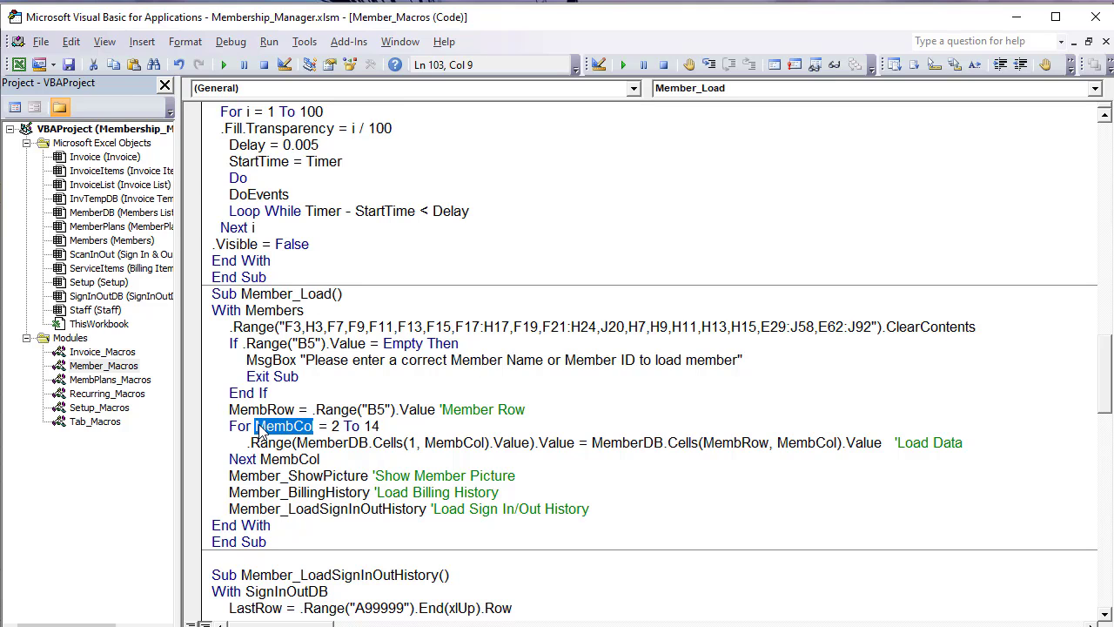
{"action": "scroll", "coordinate": [305, 399], "scroll_direction": "down", "scroll_amount": 1}
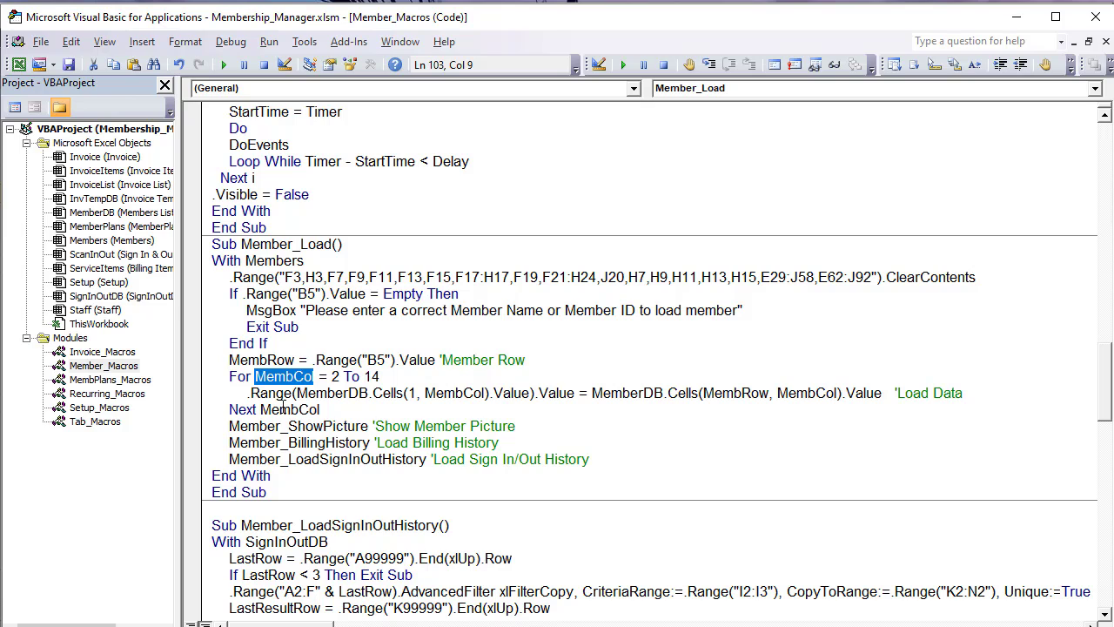
{"action": "left_click_drag", "start_coordinate": [303, 261], "coordinate": [264, 260]}
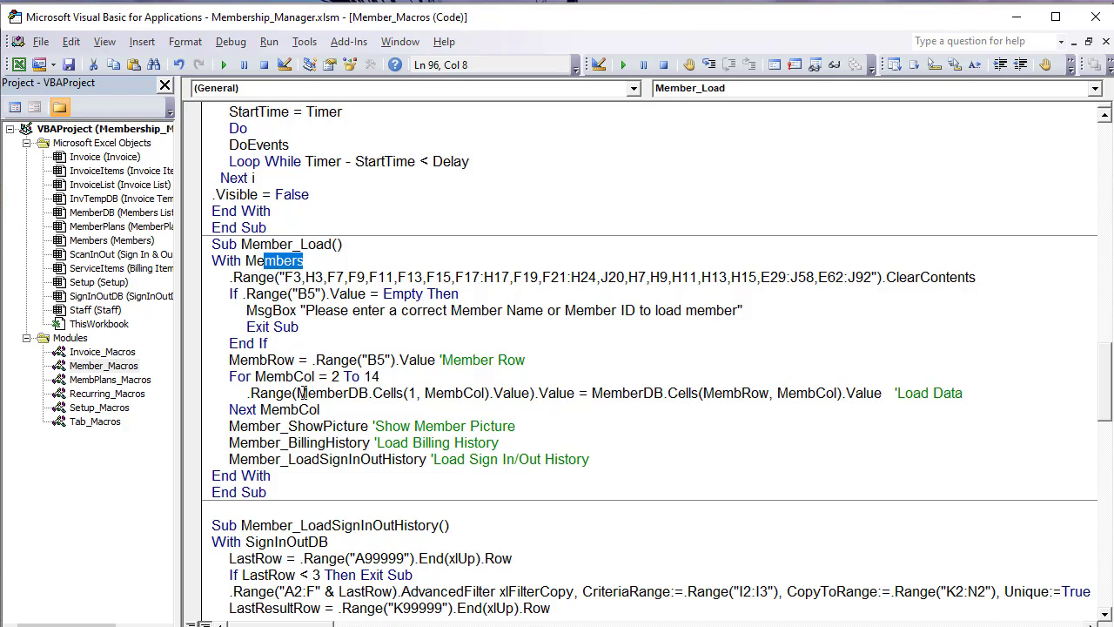
{"action": "left_click_drag", "start_coordinate": [297, 392], "coordinate": [528, 393]}
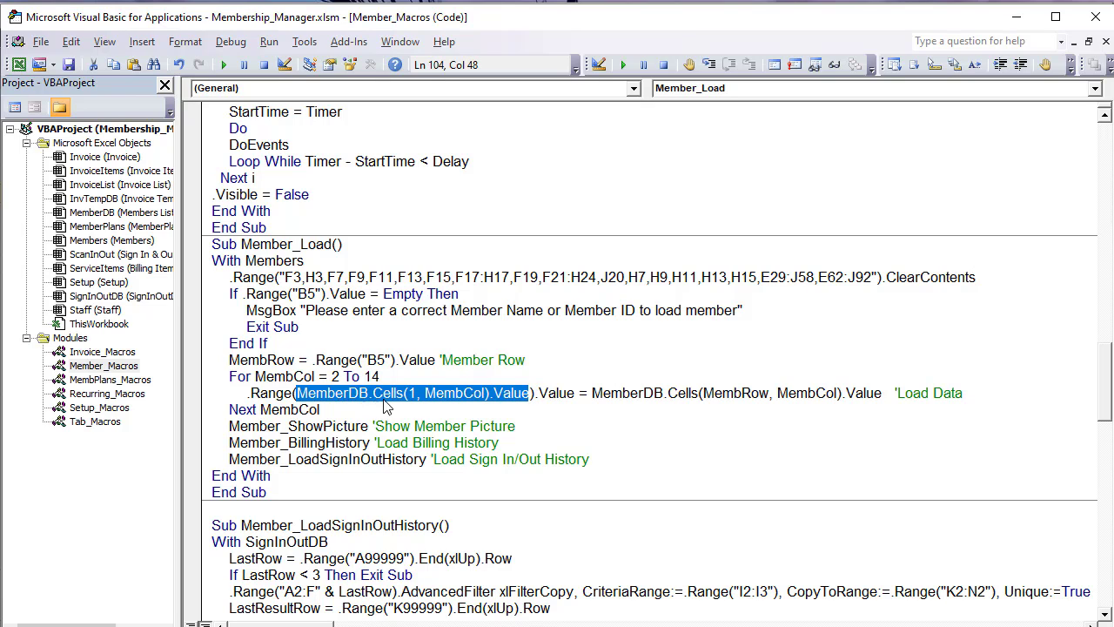
{"action": "left_click", "coordinate": [413, 393]}
{"action": "double_click", "coordinate": [410, 392]}
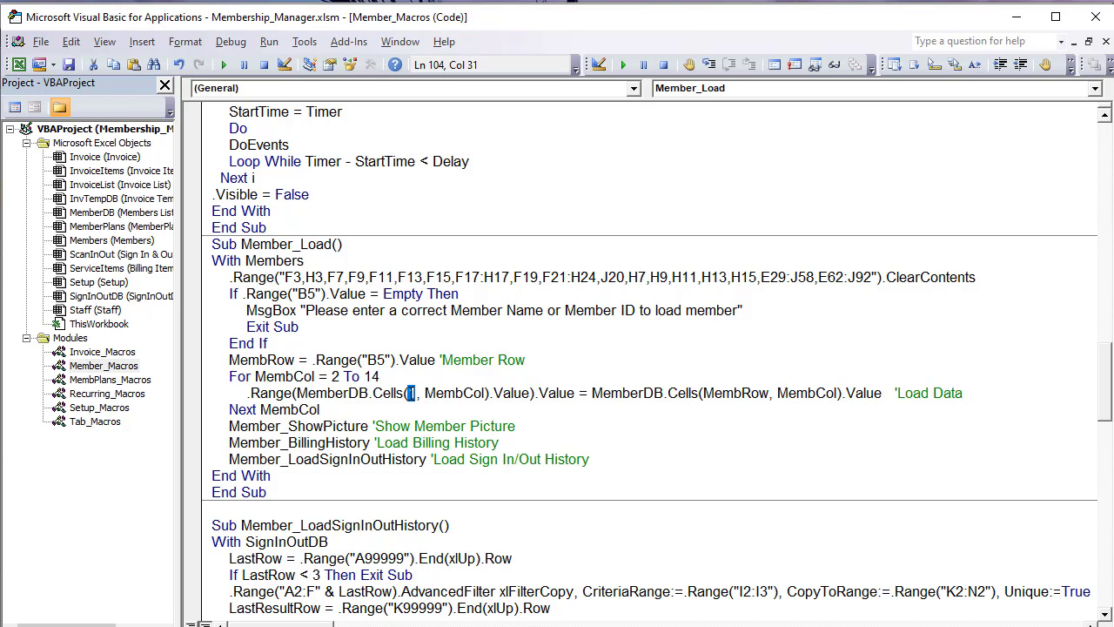
{"action": "left_click_drag", "start_coordinate": [424, 392], "coordinate": [435, 392]}
{"action": "left_click_drag", "start_coordinate": [534, 392], "coordinate": [296, 392]}
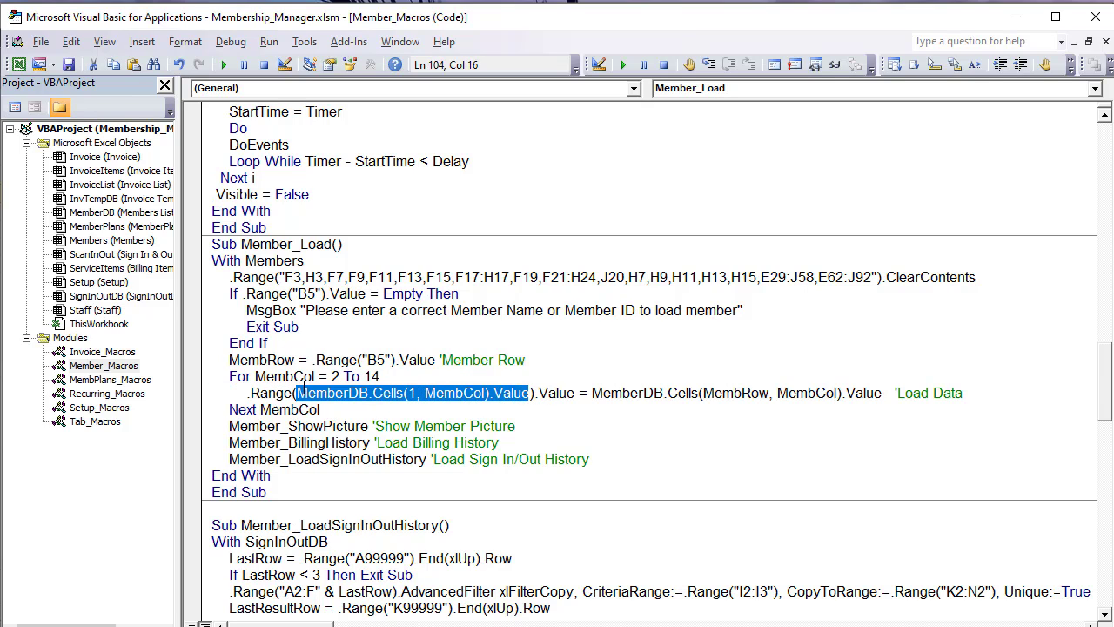
{"action": "left_click_drag", "start_coordinate": [576, 393], "coordinate": [239, 393]}
Step: Switch to the workbook and check the cell references in row 1 of the Members List sheet, columns B to H
{"action": "key", "text": "alt+F11"}
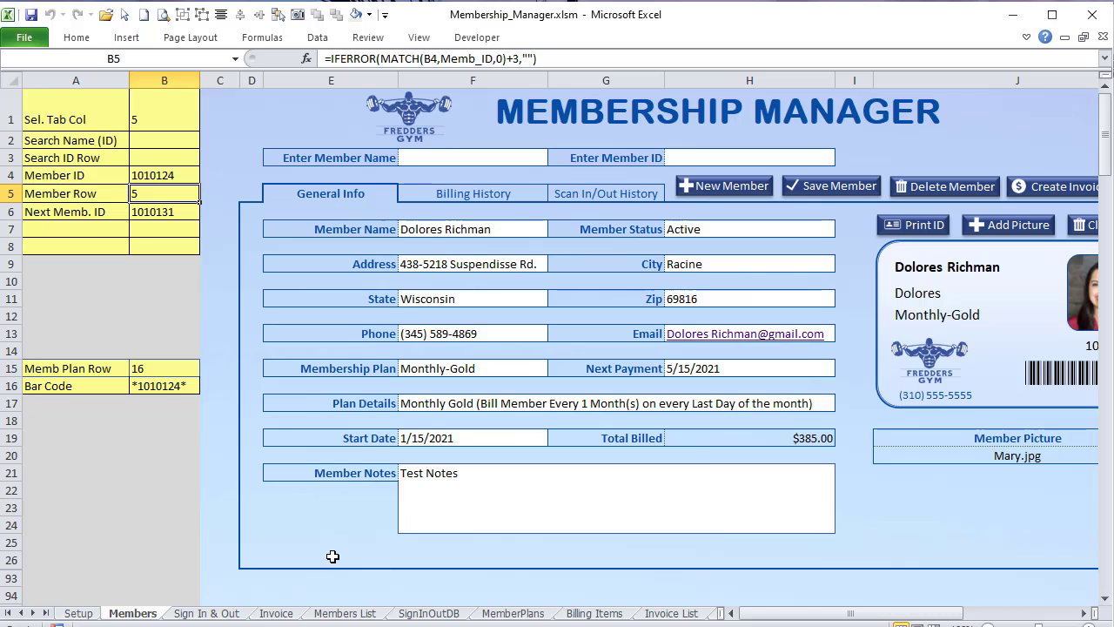
{"action": "left_click", "coordinate": [345, 613]}
{"action": "left_click", "coordinate": [115, 99]}
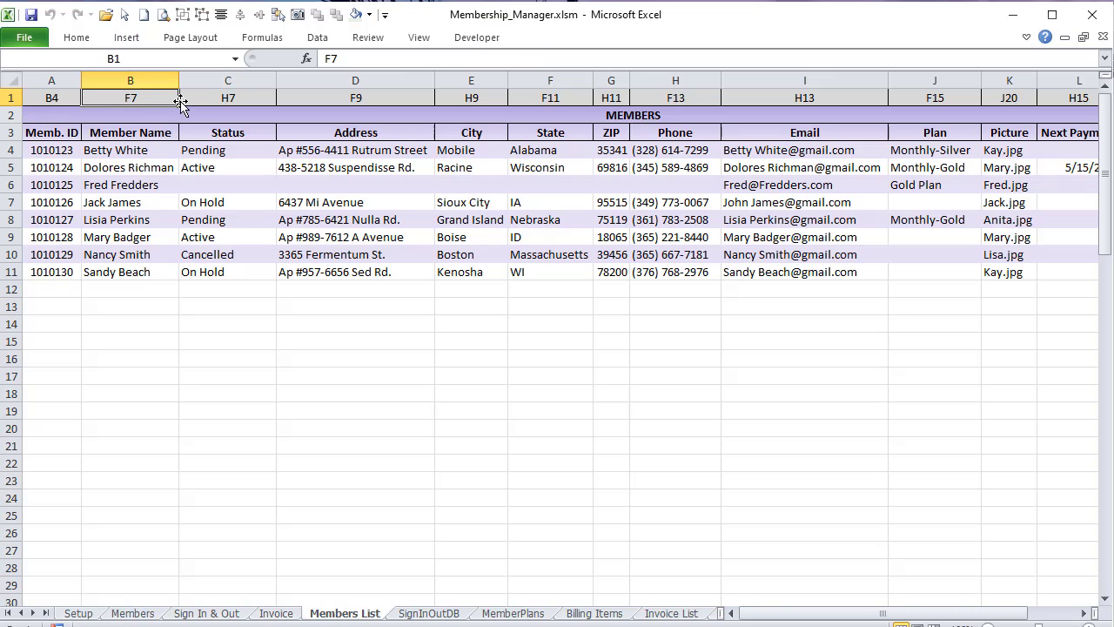
{"action": "left_click", "coordinate": [218, 102]}
{"action": "left_click", "coordinate": [305, 104]}
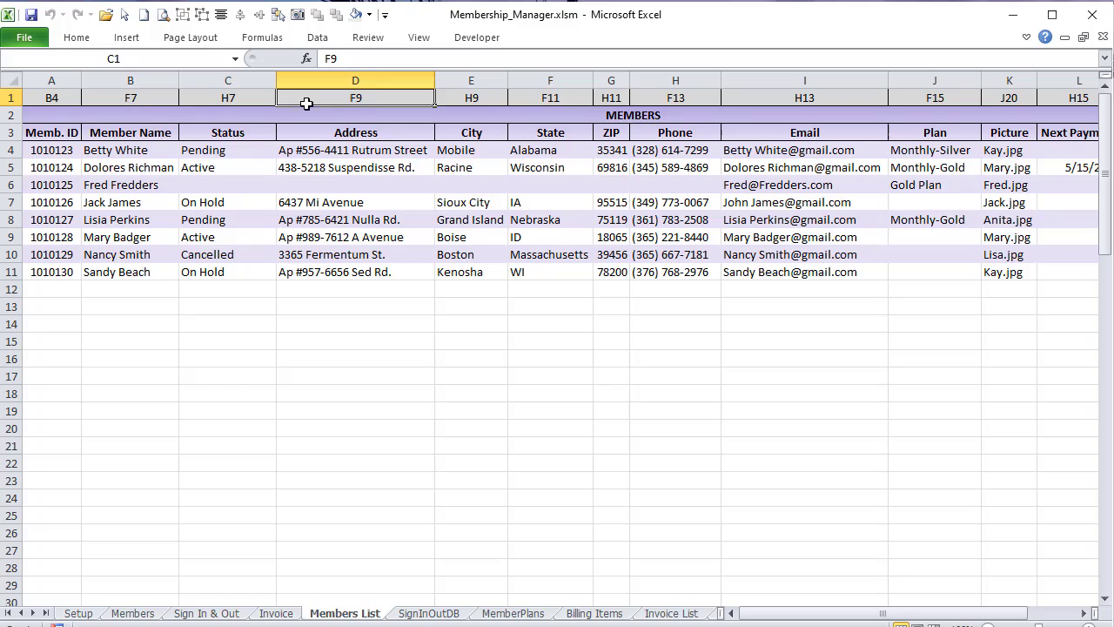
{"action": "left_click", "coordinate": [475, 99]}
{"action": "left_click", "coordinate": [575, 99]}
{"action": "left_click", "coordinate": [624, 97]}
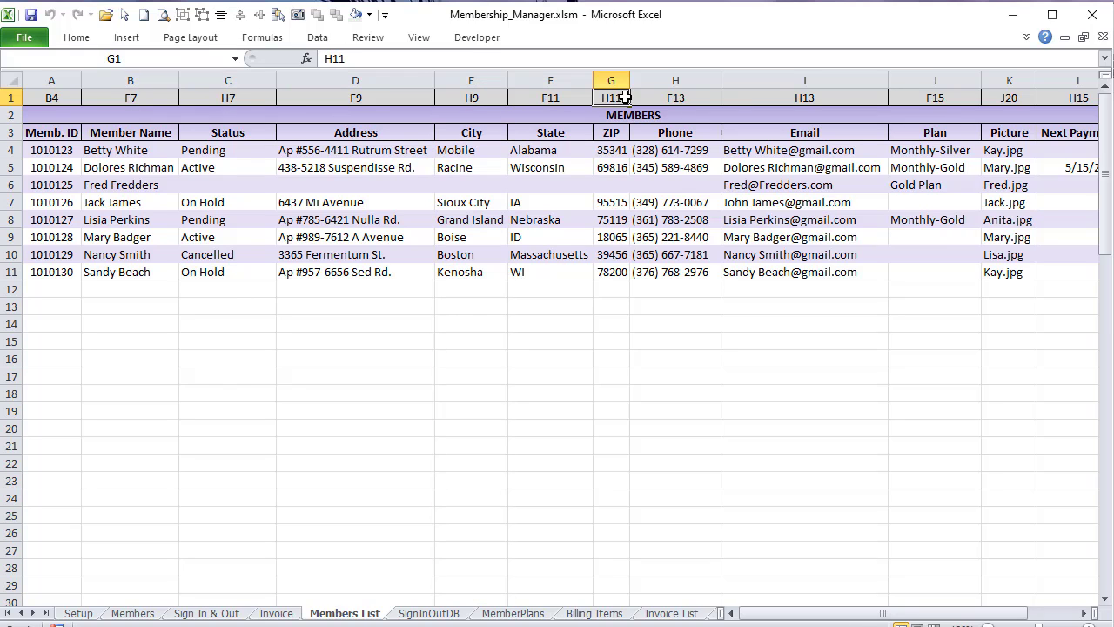
{"action": "left_click", "coordinate": [670, 95]}
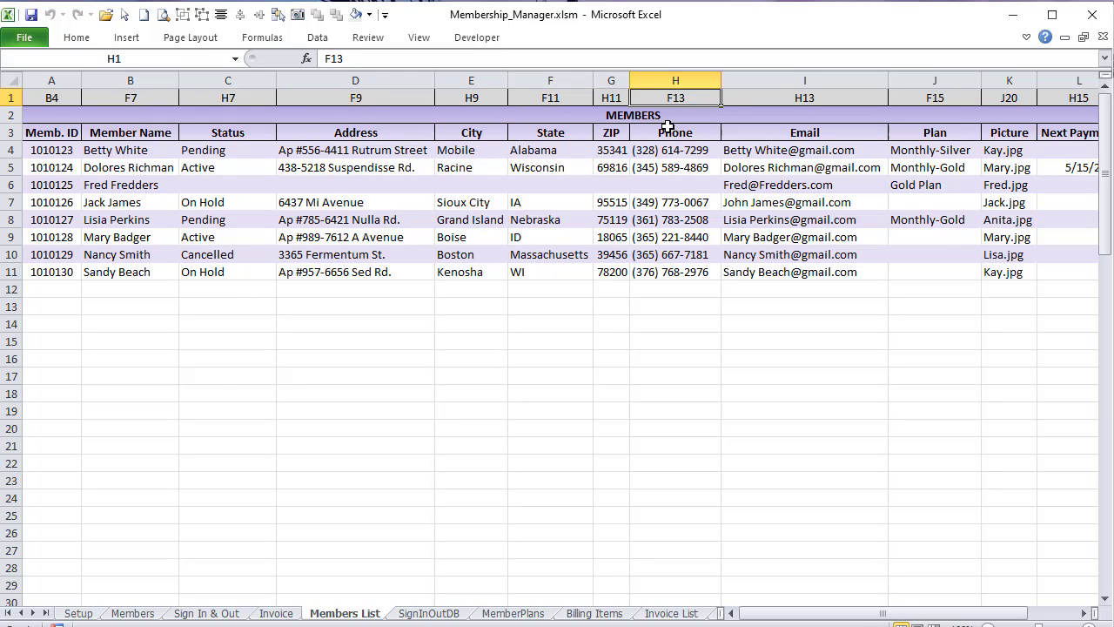
Step: Compare the name, status and address in row 7 of the Members List with their mapped cell references in row 1
{"action": "left_click", "coordinate": [94, 215]}
{"action": "left_click", "coordinate": [92, 204]}
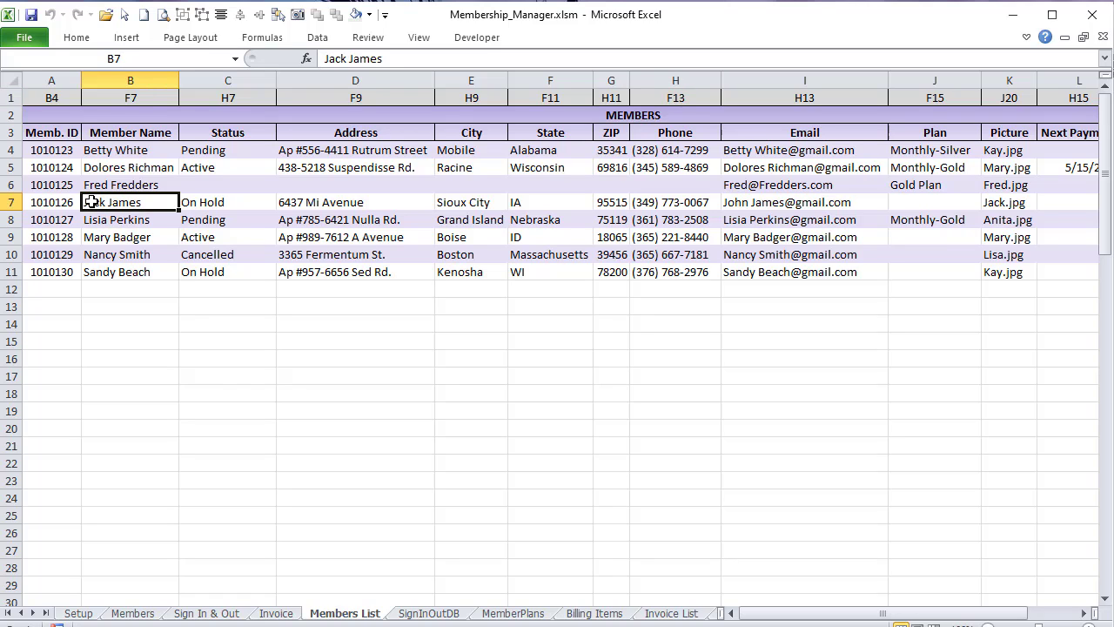
{"action": "left_click", "coordinate": [198, 204]}
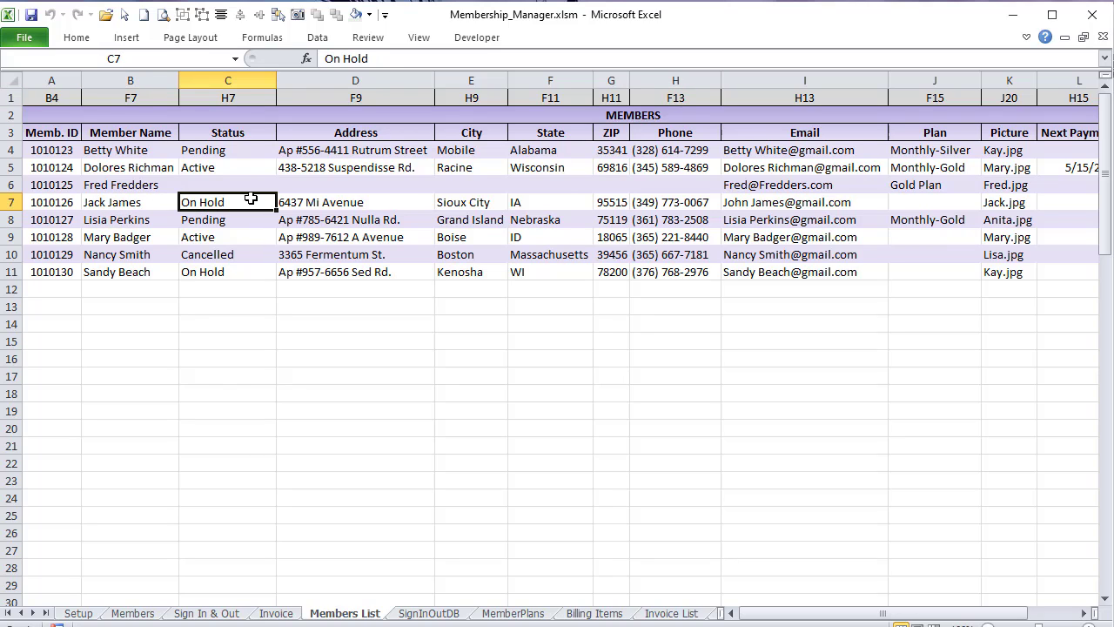
{"action": "left_click", "coordinate": [244, 97]}
{"action": "left_click", "coordinate": [331, 207]}
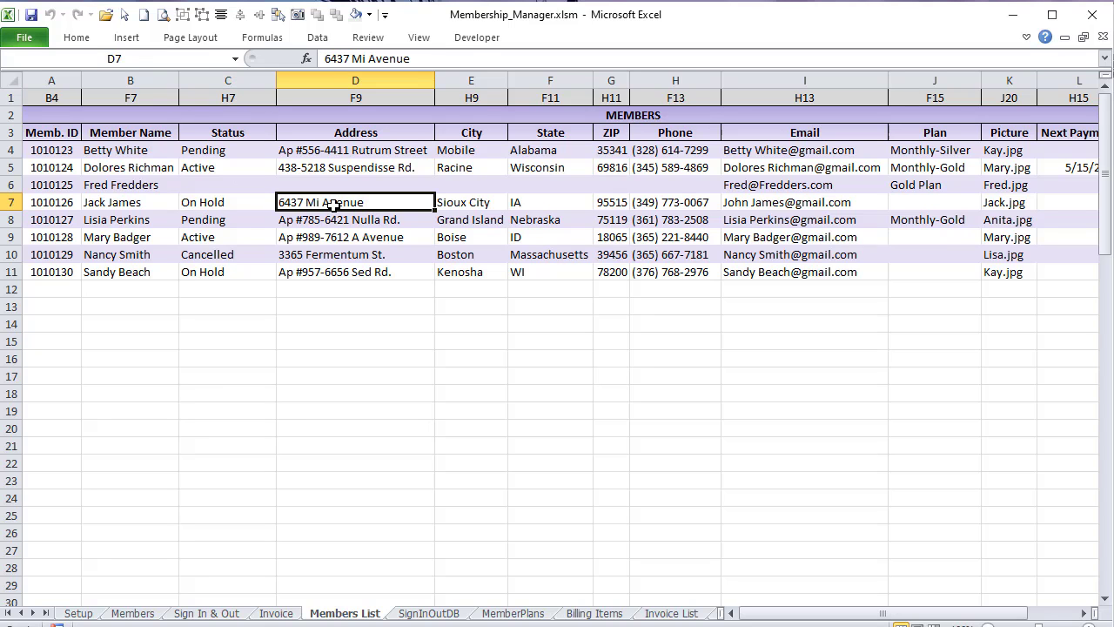
{"action": "left_click", "coordinate": [377, 97]}
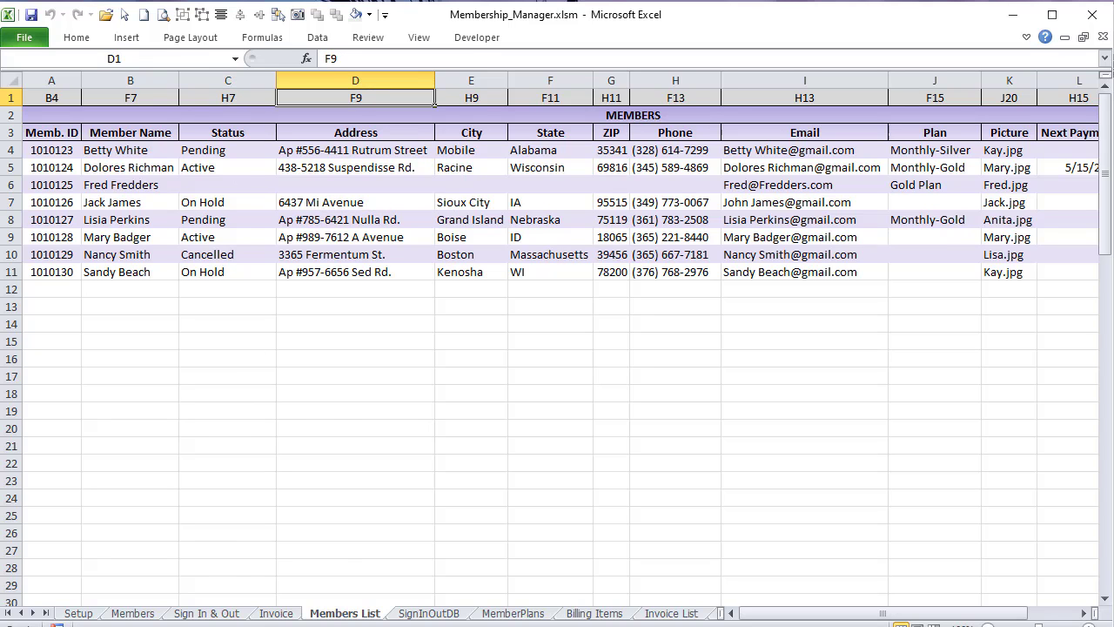
Step: Return to the Member_Load code and review its MembCol loop and the picture, billing history and sign in/out history calls
{"action": "key", "text": "alt+F11"}
{"action": "left_click_drag", "start_coordinate": [327, 393], "coordinate": [241, 379]}
{"action": "left_click_drag", "start_coordinate": [335, 410], "coordinate": [229, 377]}
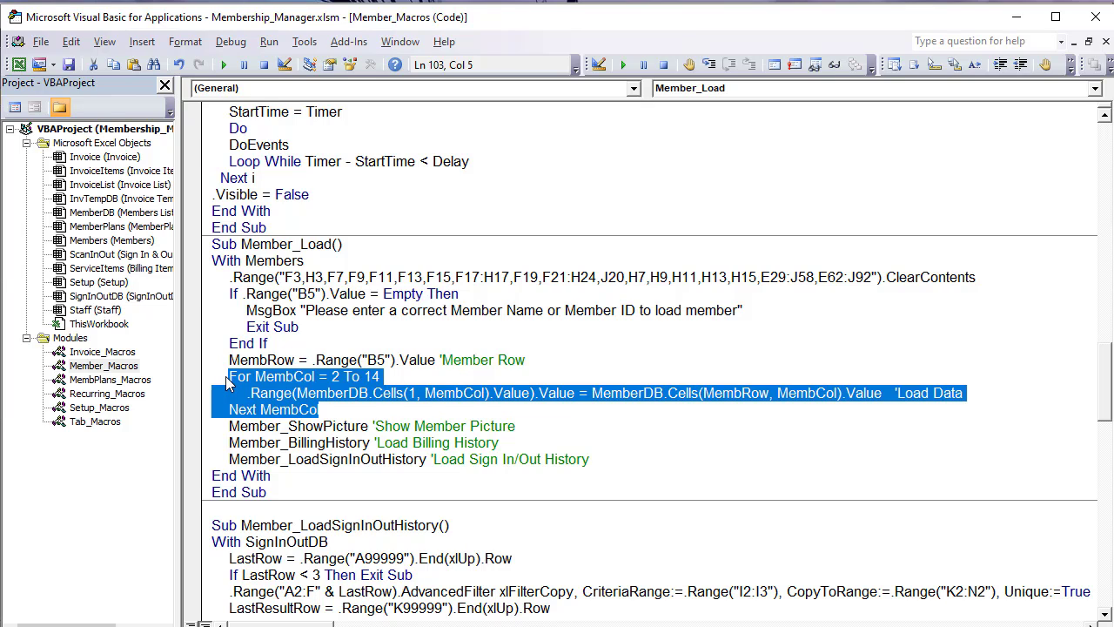
{"action": "left_click", "coordinate": [480, 382]}
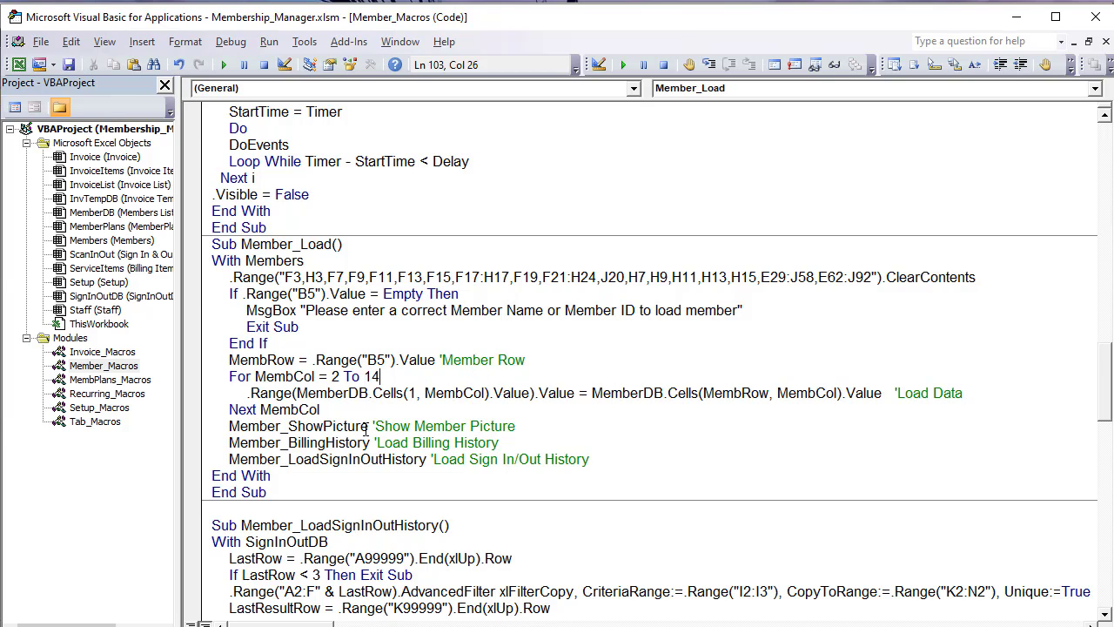
{"action": "left_click_drag", "start_coordinate": [546, 427], "coordinate": [227, 427]}
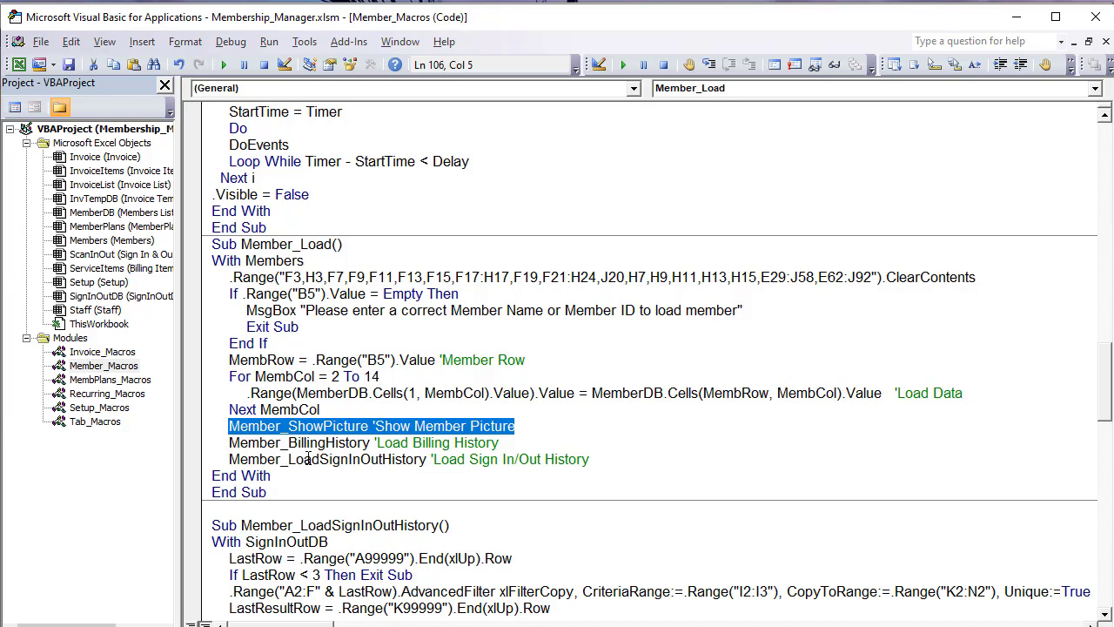
{"action": "left_click_drag", "start_coordinate": [512, 444], "coordinate": [230, 446]}
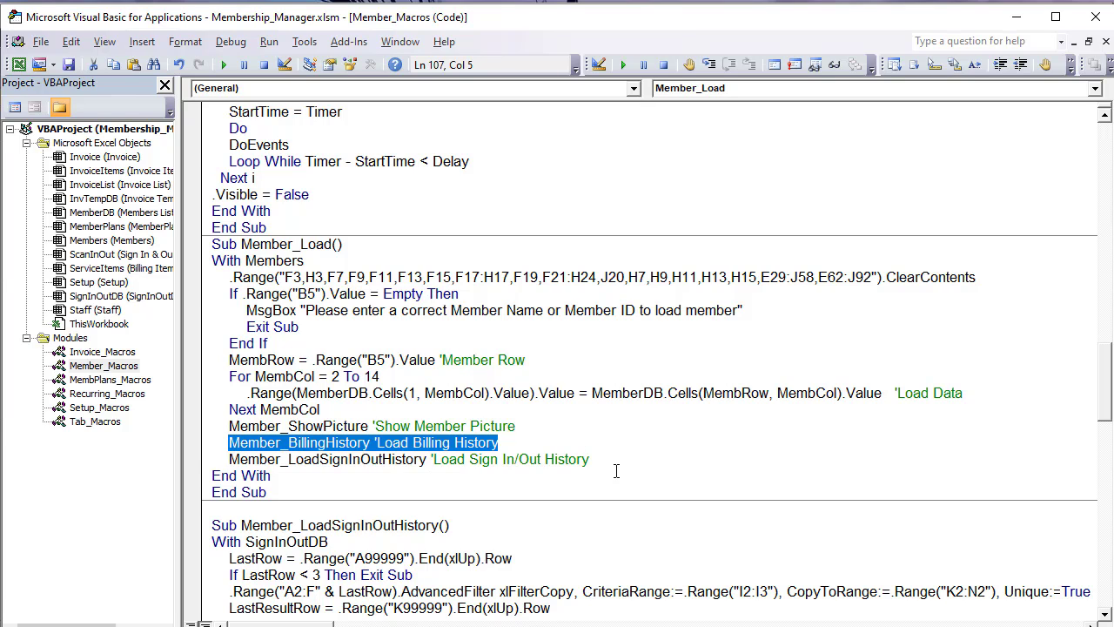
{"action": "left_click_drag", "start_coordinate": [617, 474], "coordinate": [234, 468]}
{"action": "left_click", "coordinate": [311, 492]}
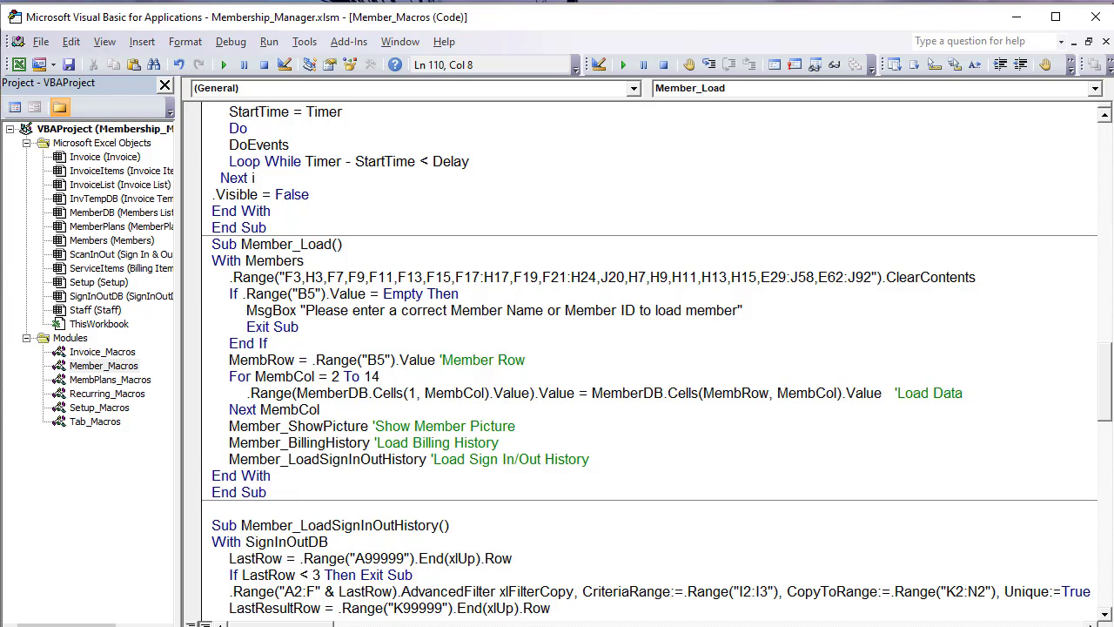
Step: View the Billing History, Scan In/Out History and General Info sections of the Members sheet, including the member ID card
{"action": "key", "text": "alt+F11"}
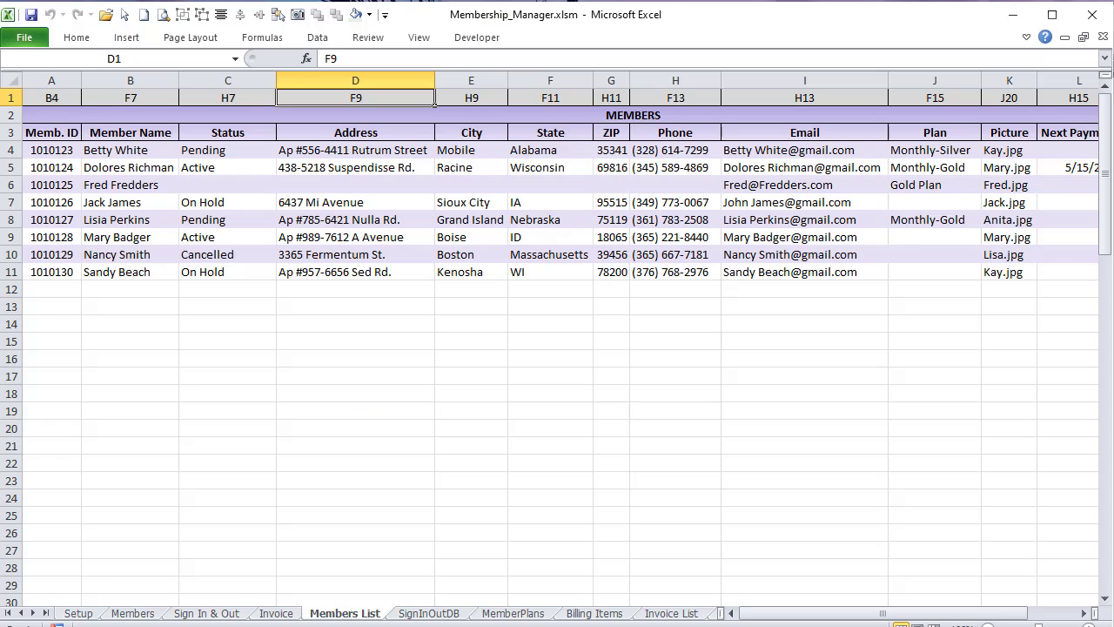
{"action": "left_click", "coordinate": [132, 613]}
{"action": "left_click", "coordinate": [430, 197]}
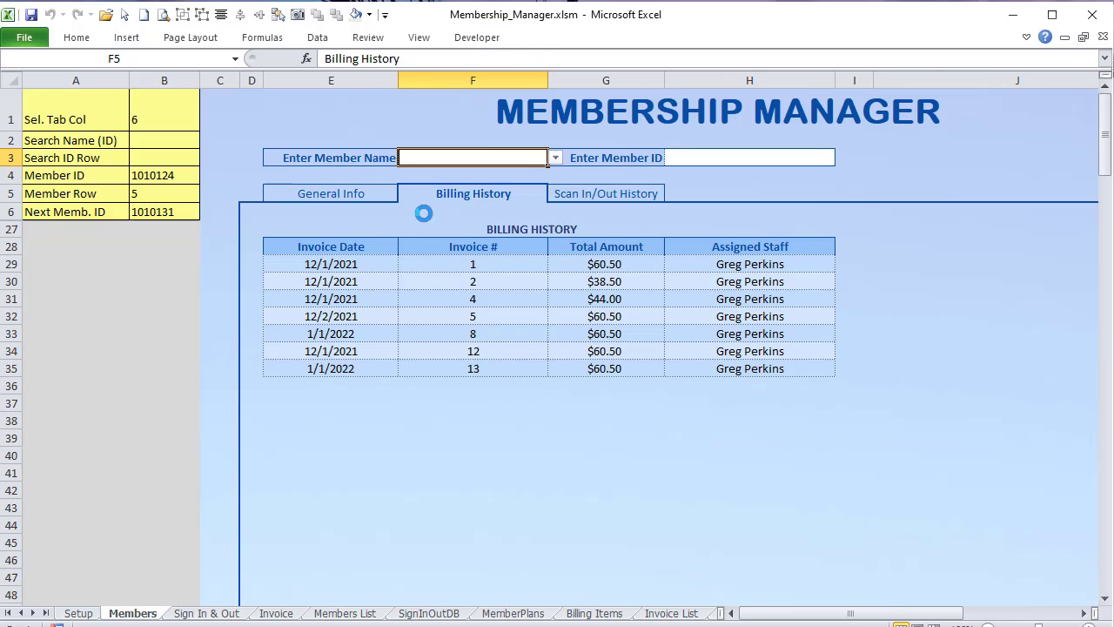
{"action": "left_click", "coordinate": [580, 193]}
{"action": "left_click", "coordinate": [329, 196]}
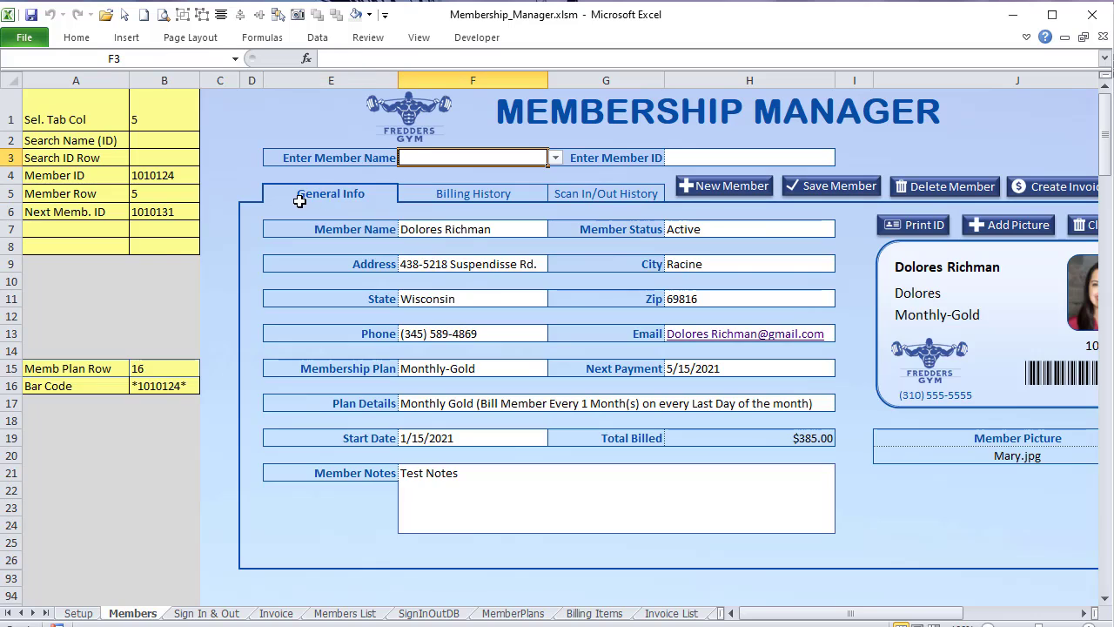
{"action": "left_click", "coordinate": [456, 195]}
{"action": "left_click", "coordinate": [589, 195]}
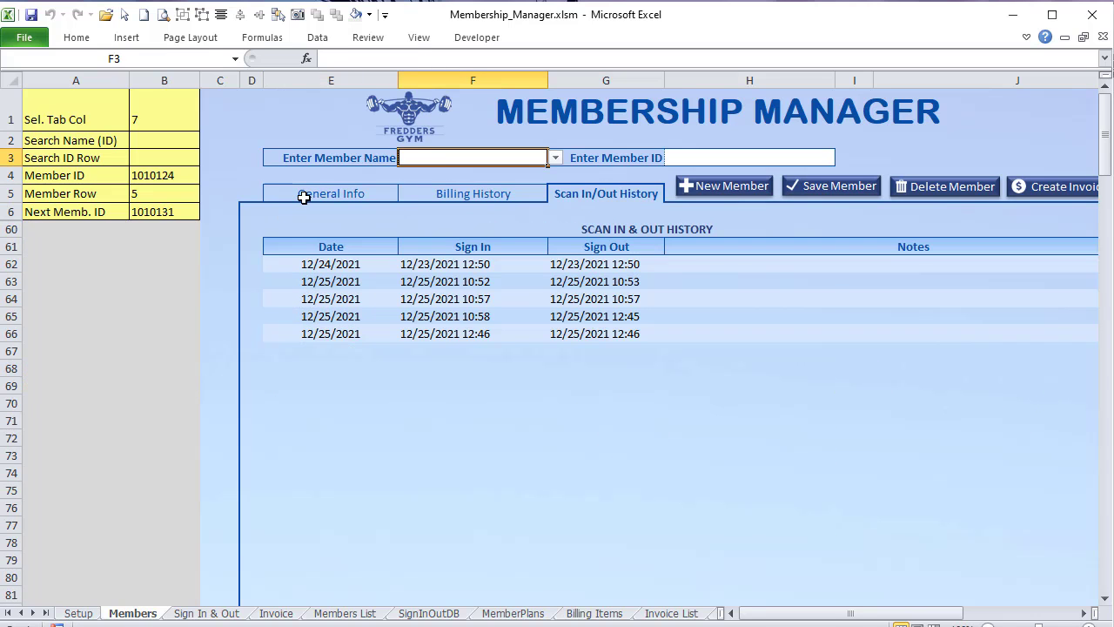
{"action": "left_click", "coordinate": [302, 193]}
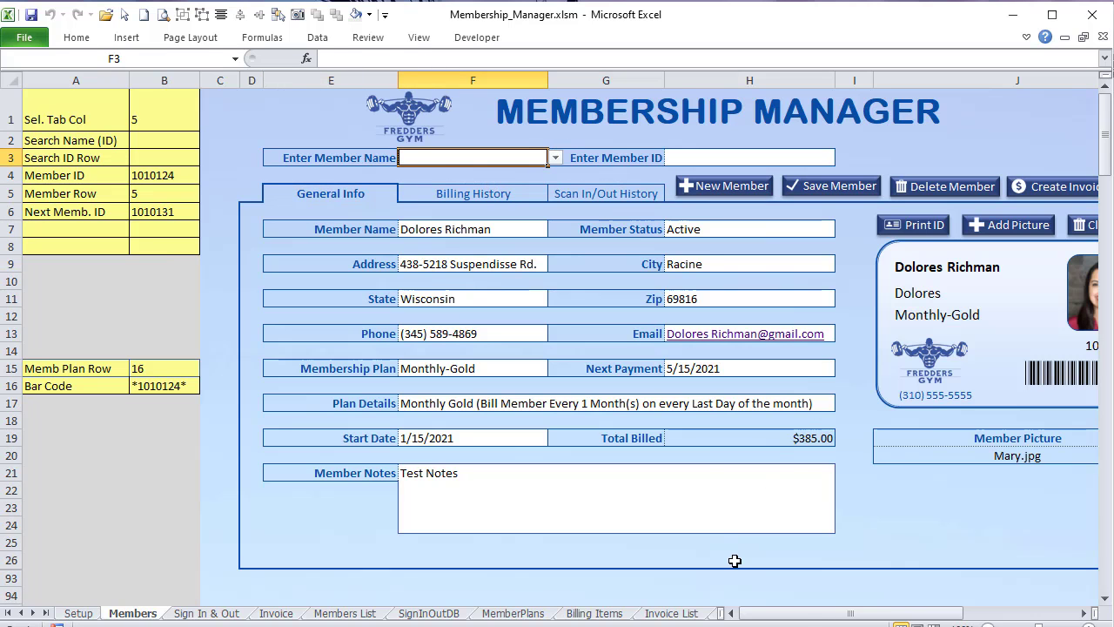
{"action": "left_click_drag", "start_coordinate": [754, 613], "coordinate": [775, 613]}
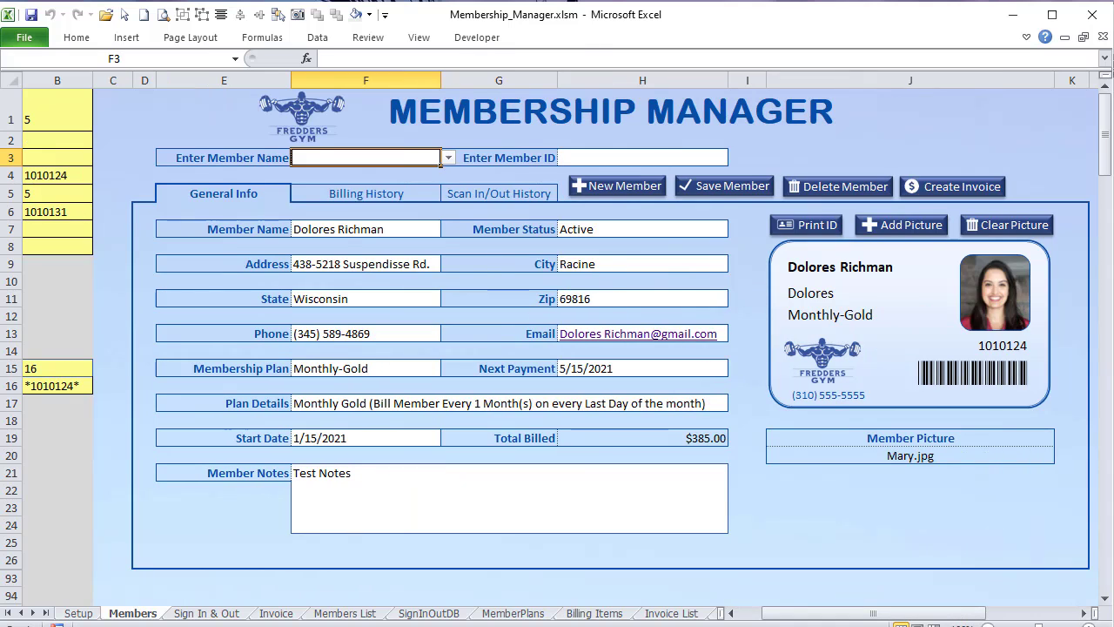
Step: Go back to the VBA code and locate the Member_AddPicture macro at the start of the Member_Macros module
{"action": "key", "text": "alt+F11"}
{"action": "scroll", "coordinate": [334, 372], "scroll_direction": "up", "scroll_amount": 9}
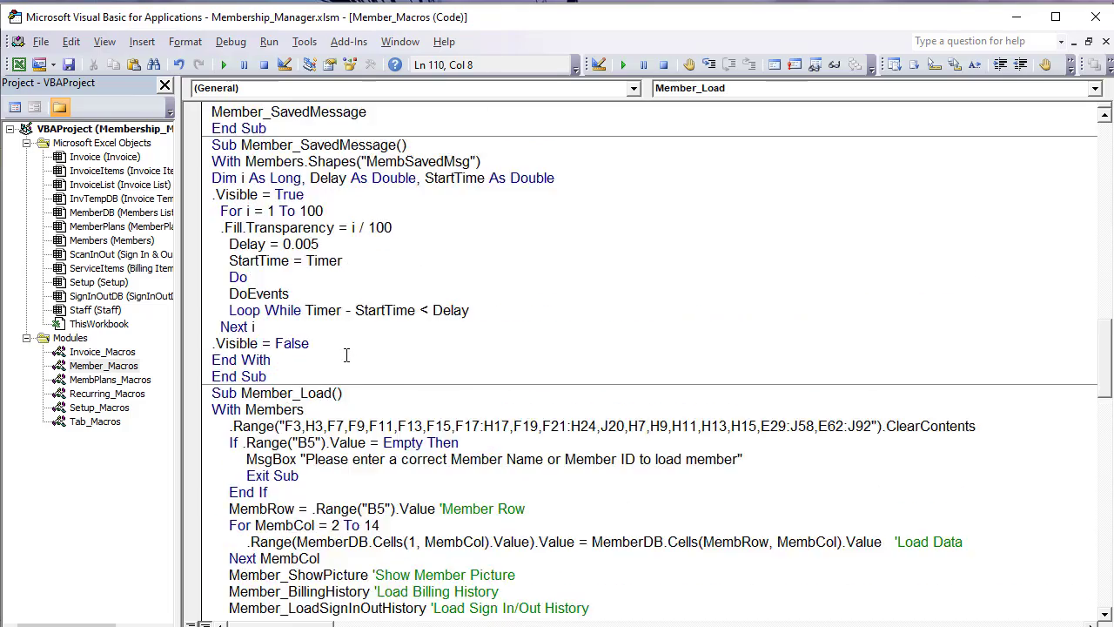
{"action": "scroll", "coordinate": [333, 372], "scroll_direction": "up", "scroll_amount": 14}
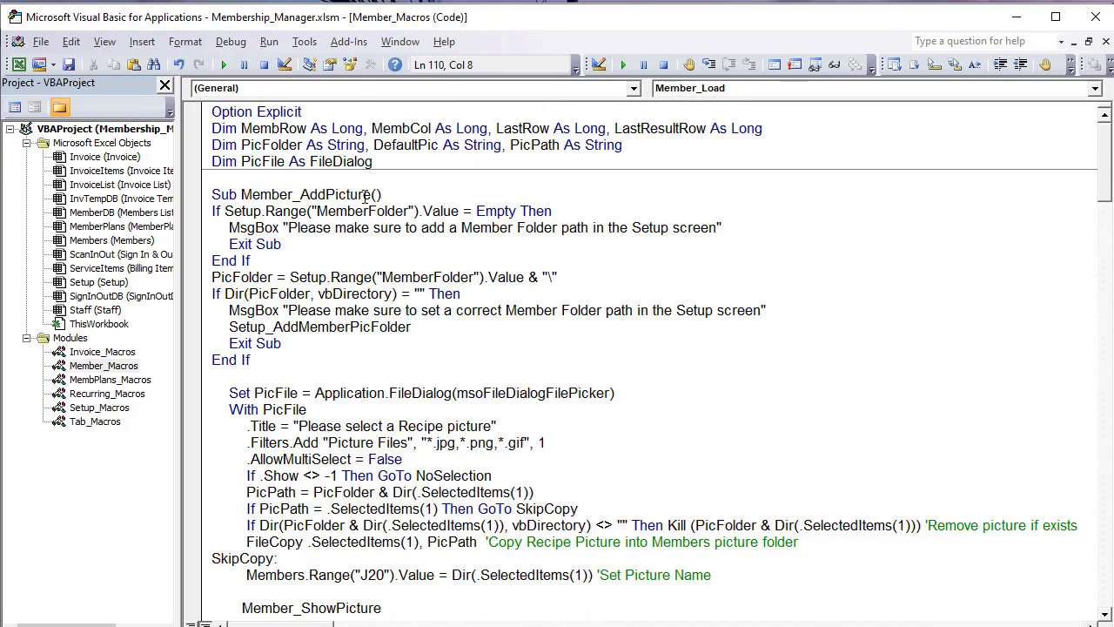
{"action": "left_click_drag", "start_coordinate": [365, 195], "coordinate": [259, 196]}
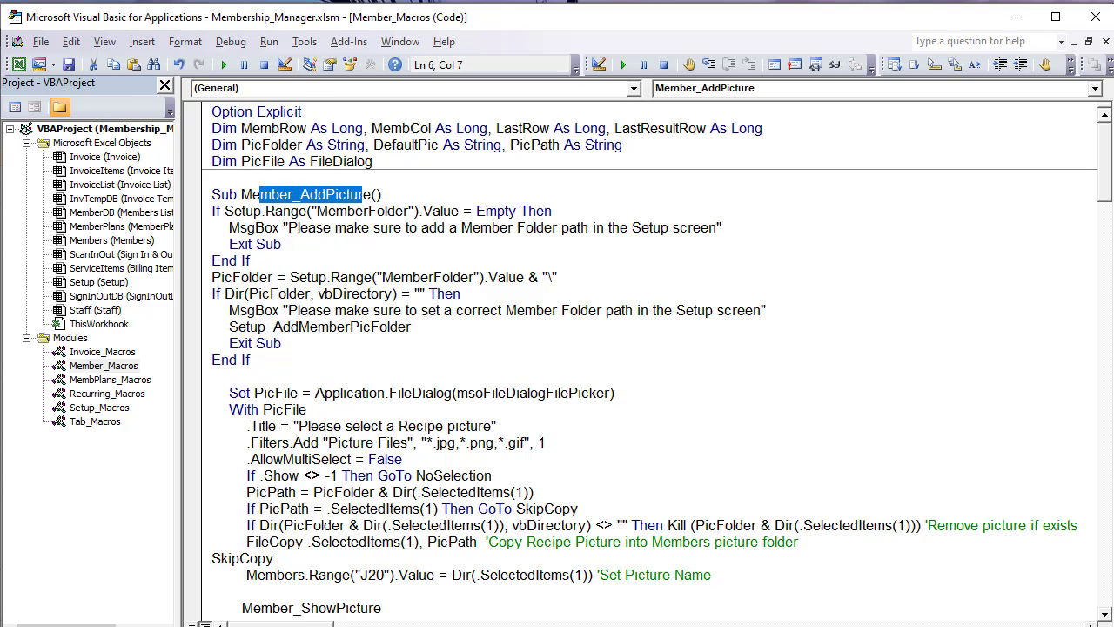
Step: Add the picture Kay.jpg to the loaded member on the Members sheet and check the Member Picture cell J20
{"action": "key", "text": "alt+F11"}
{"action": "left_click", "coordinate": [890, 228]}
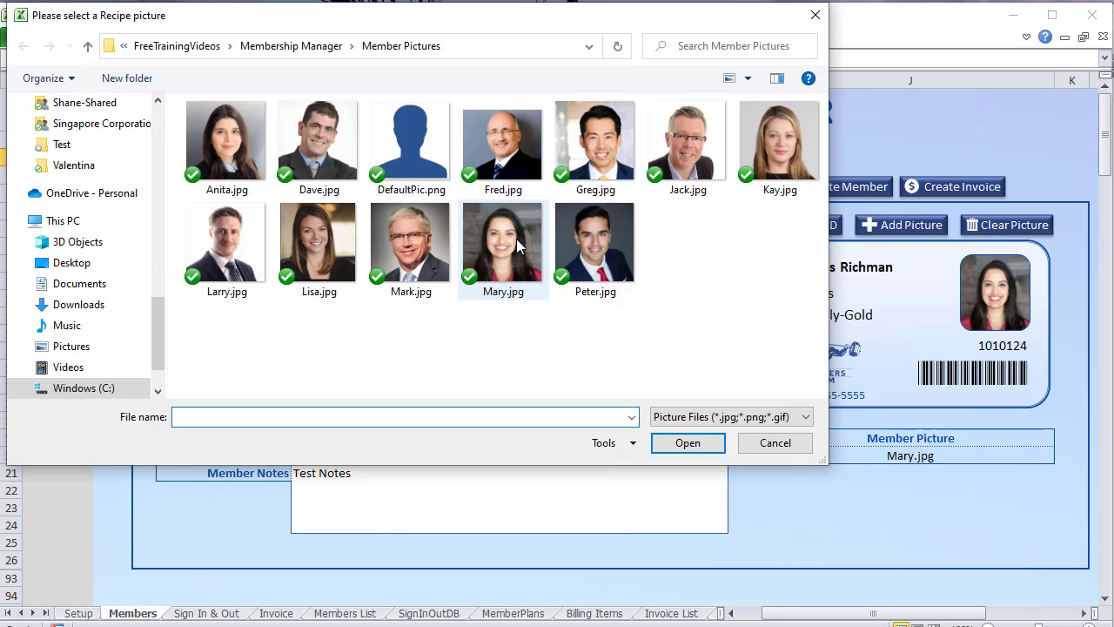
{"action": "left_click", "coordinate": [762, 147]}
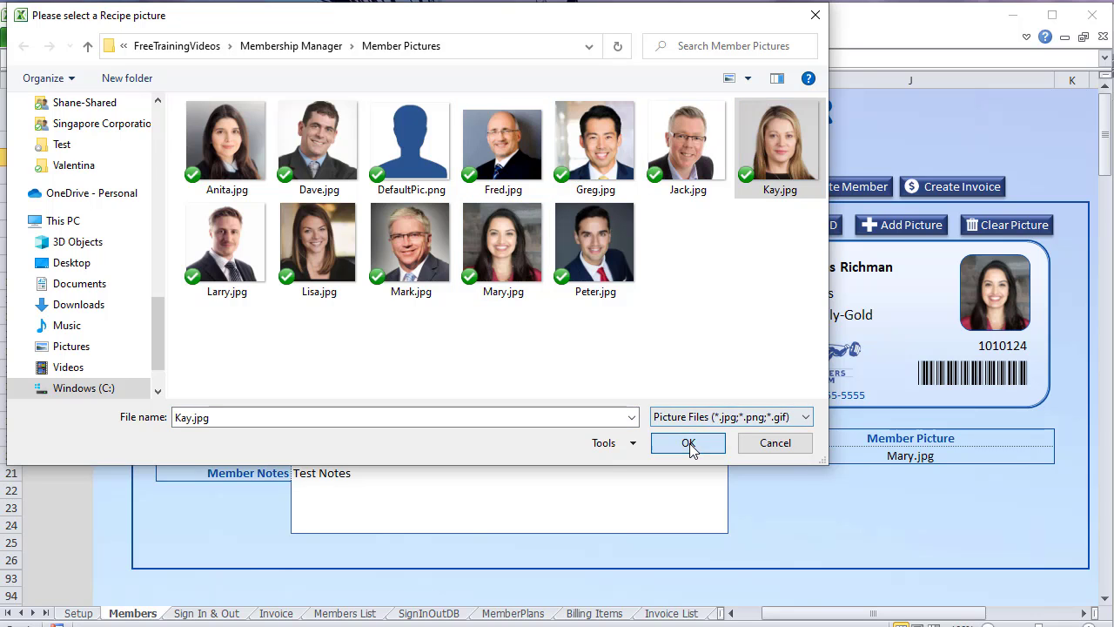
{"action": "left_click", "coordinate": [689, 443]}
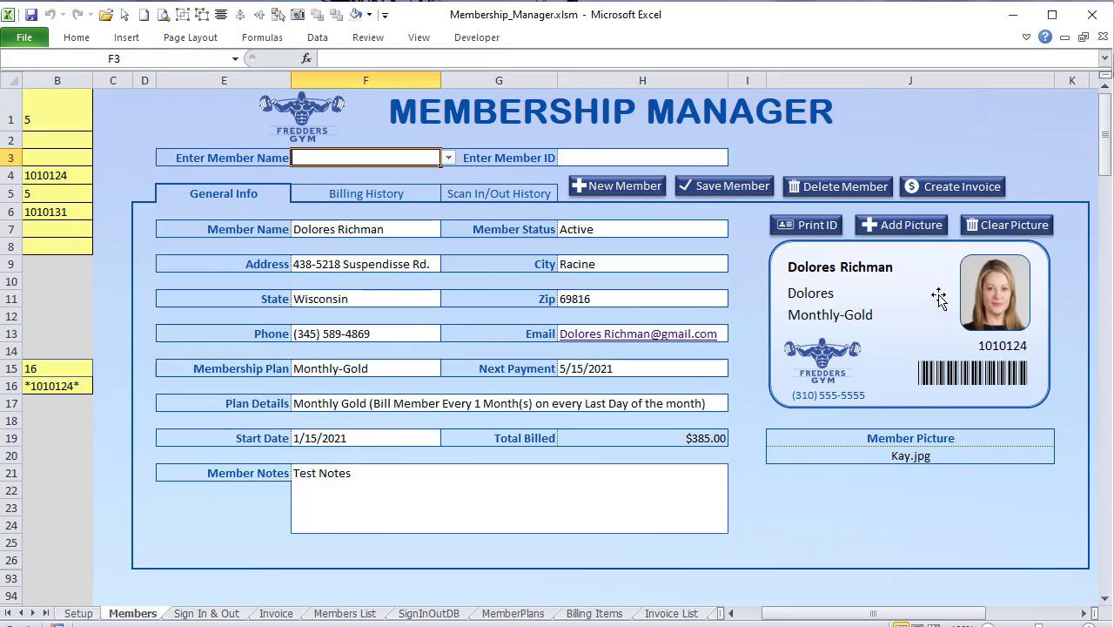
{"action": "left_click", "coordinate": [891, 470]}
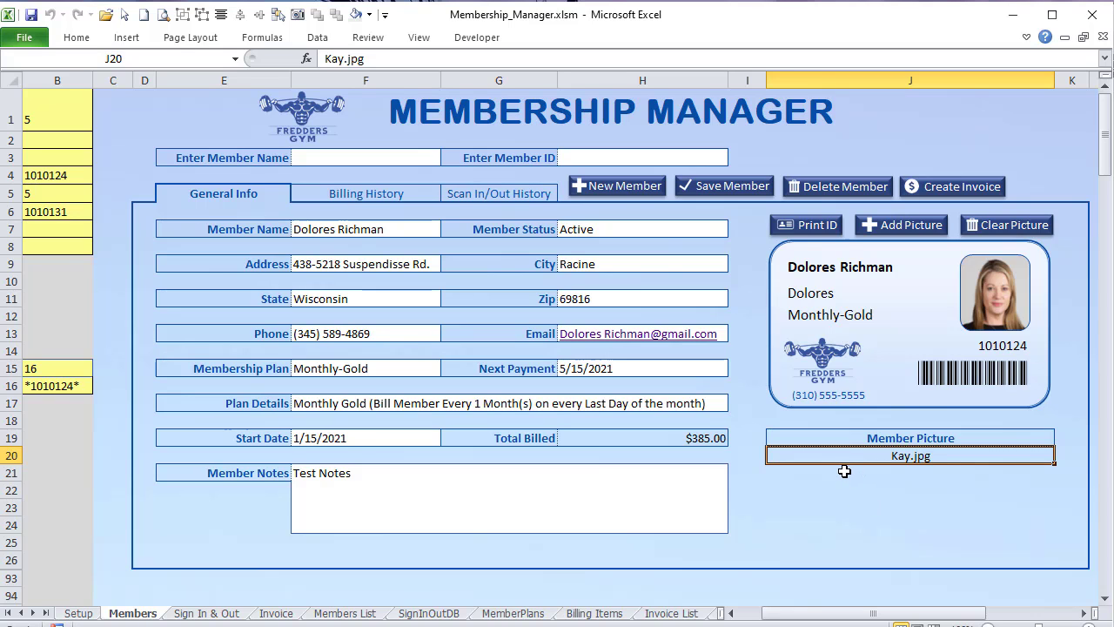
Step: Inspect the Member Pictures folder path on the Setup sheet and the MemberFolder range name assigned to its cell
{"action": "left_click", "coordinate": [88, 614]}
{"action": "left_click", "coordinate": [879, 275]}
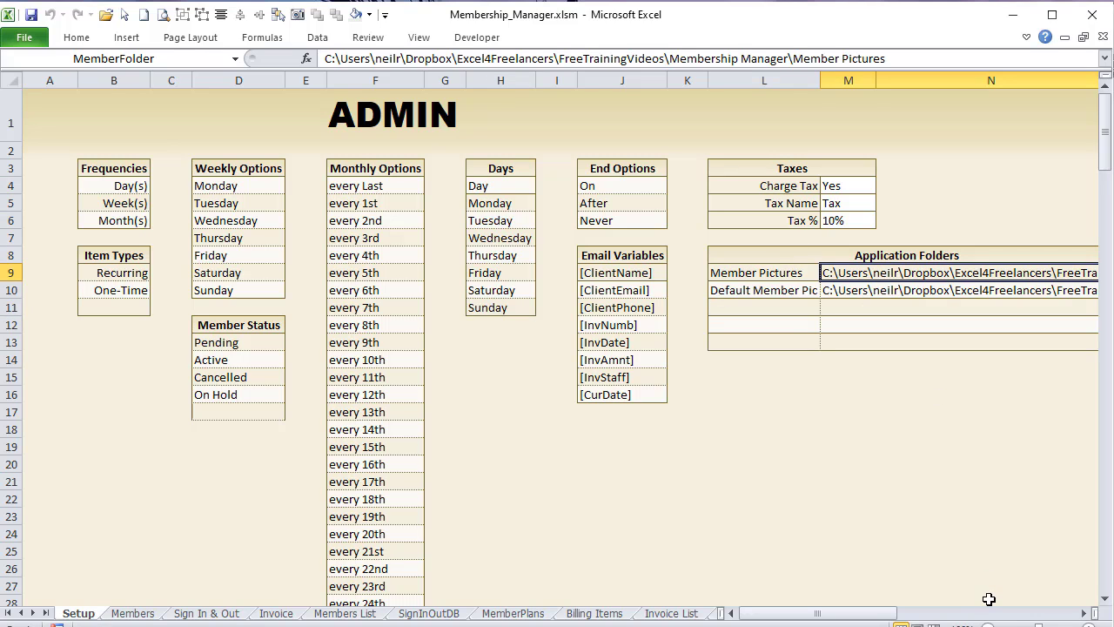
{"action": "left_click_drag", "start_coordinate": [897, 615], "coordinate": [939, 618]}
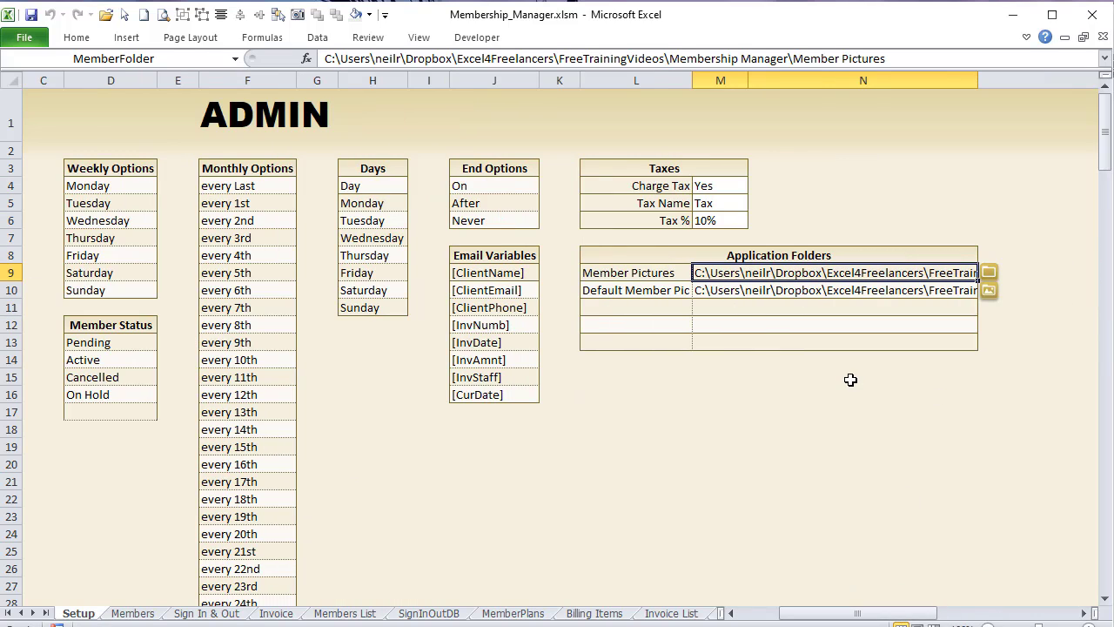
{"action": "left_click_drag", "start_coordinate": [762, 276], "coordinate": [766, 287]}
{"action": "left_click", "coordinate": [771, 271]}
{"action": "left_click", "coordinate": [185, 58]}
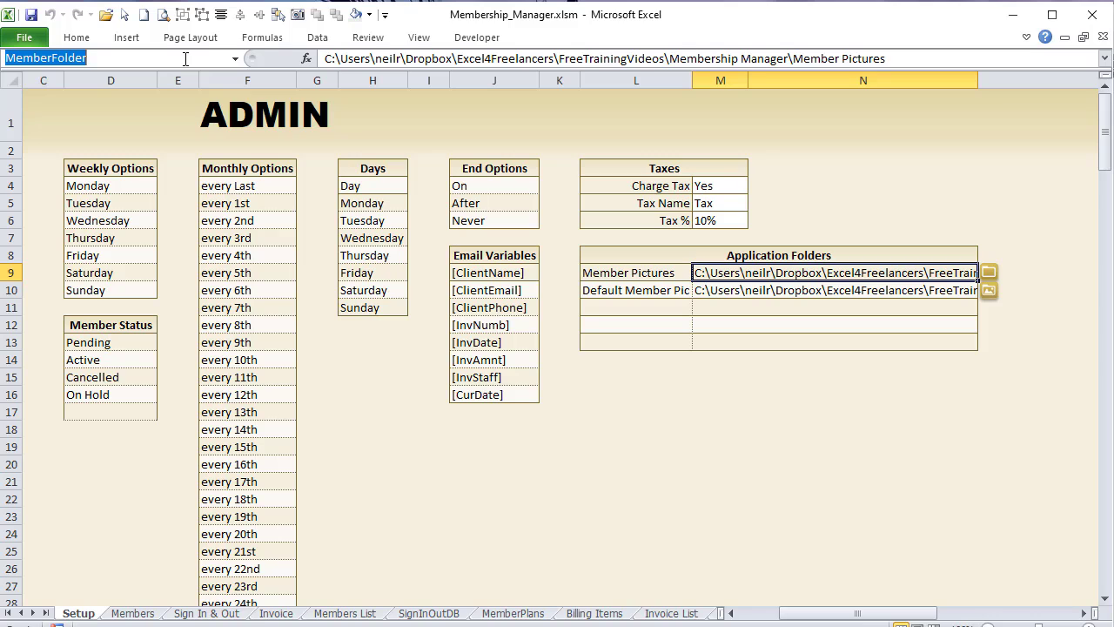
{"action": "key", "text": "Escape"}
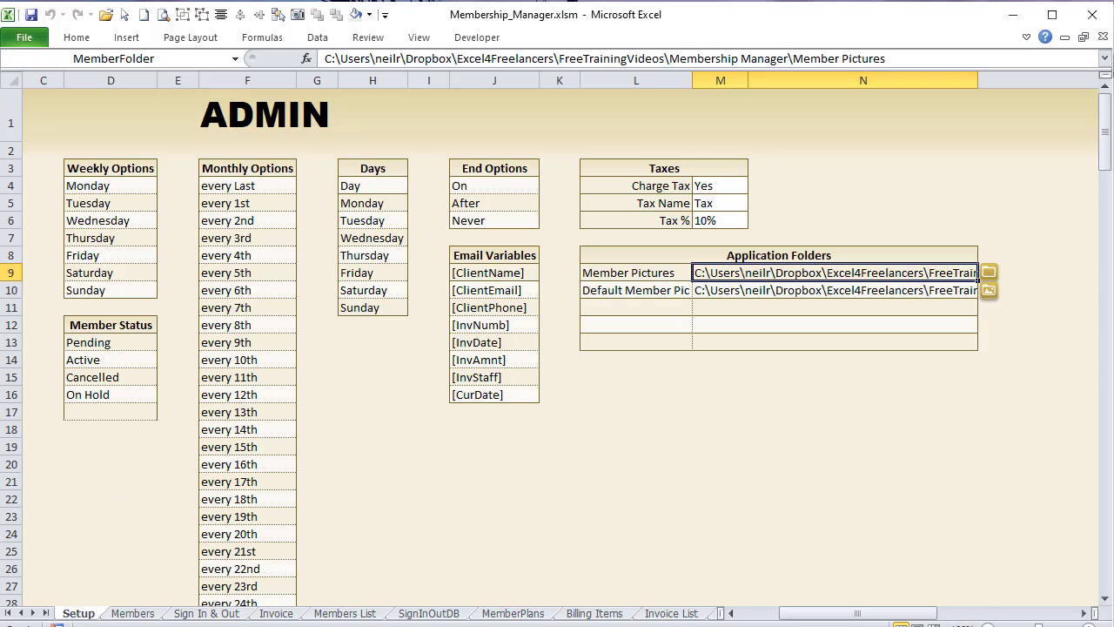
Step: Return to the Member_AddPicture code and review its check for an empty MemberFolder value and the related message
{"action": "left_click", "coordinate": [120, 614]}
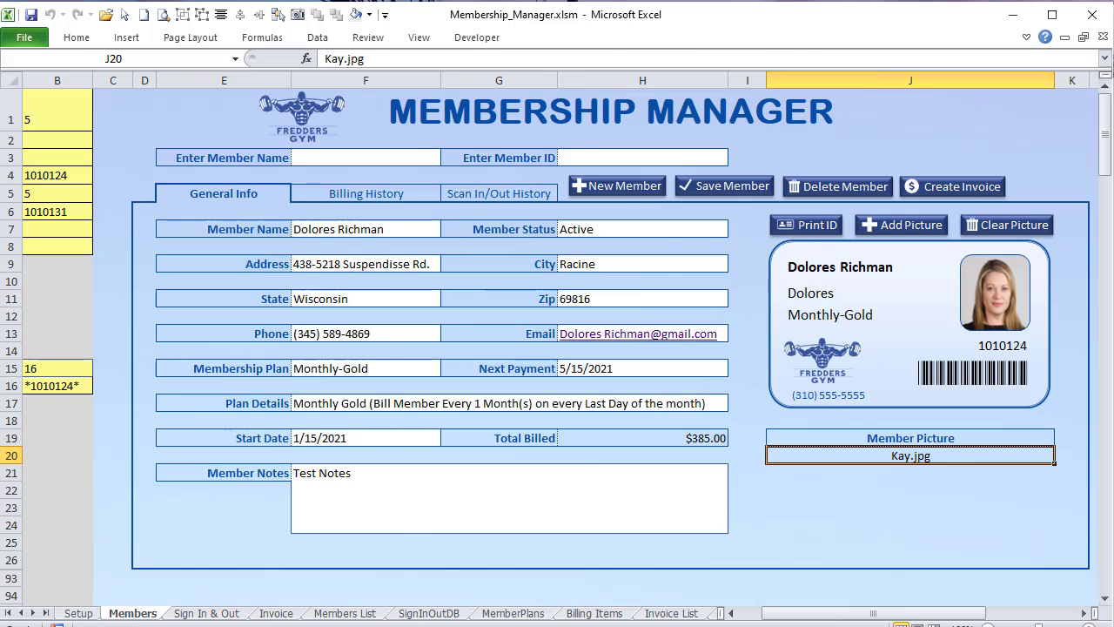
{"action": "key", "text": "alt+F11"}
{"action": "key", "text": "alt+F11"}
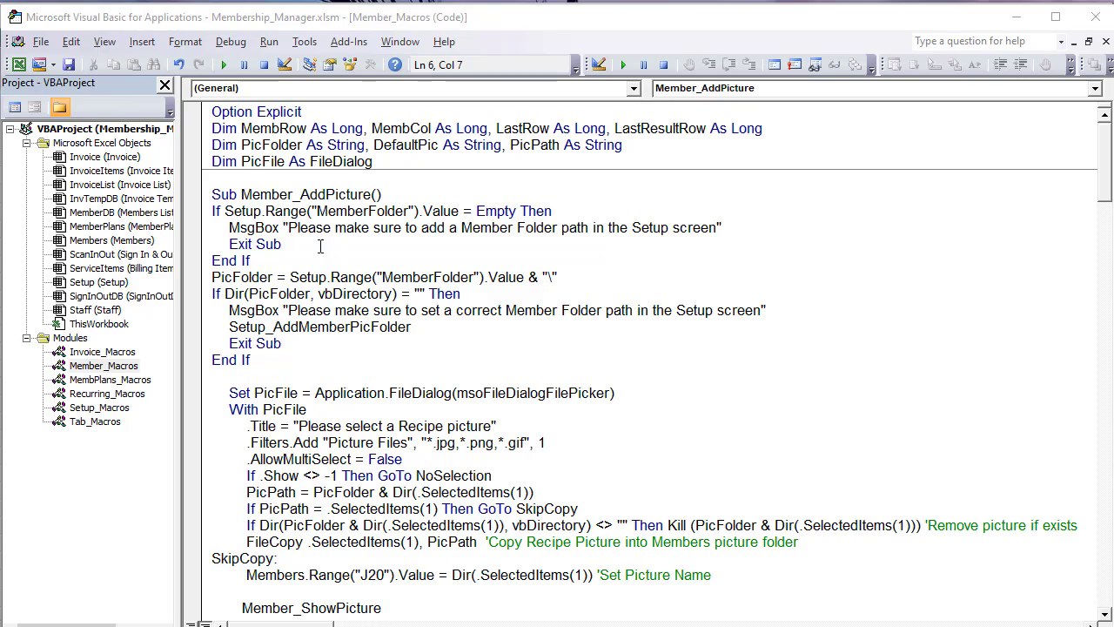
{"action": "left_click_drag", "start_coordinate": [224, 213], "coordinate": [265, 213]}
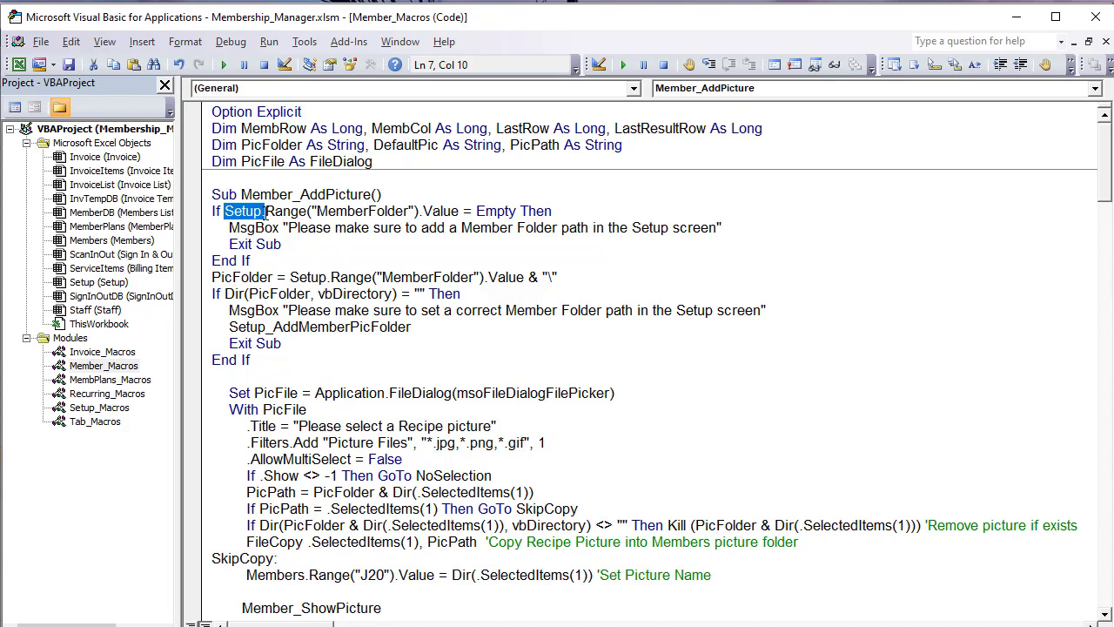
{"action": "left_click", "coordinate": [398, 214]}
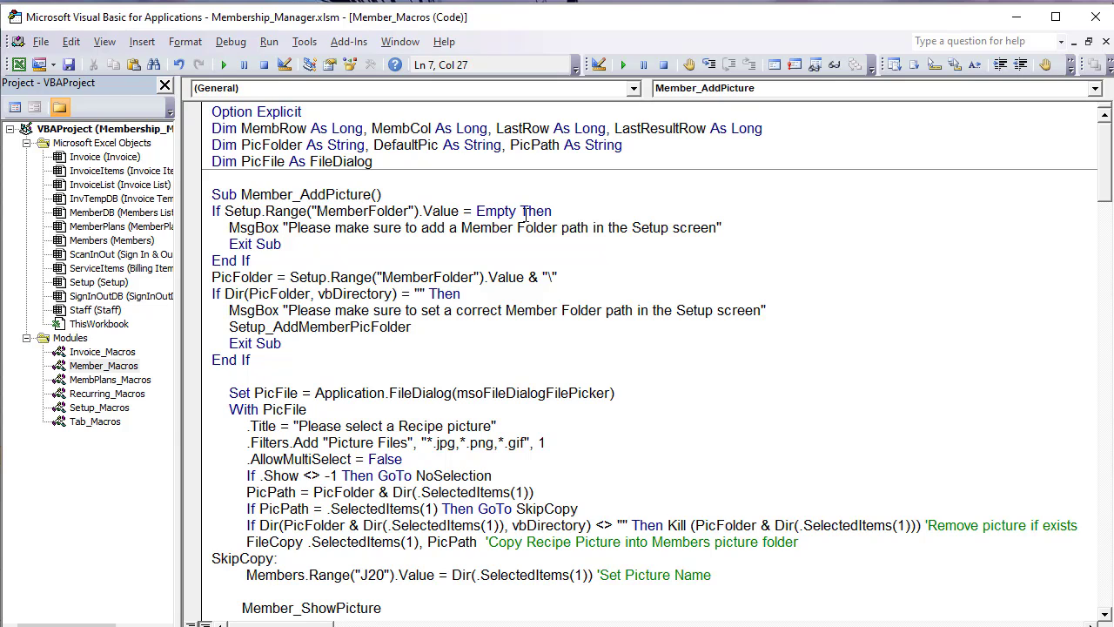
{"action": "left_click", "coordinate": [522, 214]}
{"action": "left_click", "coordinate": [461, 219], "text": "shift"}
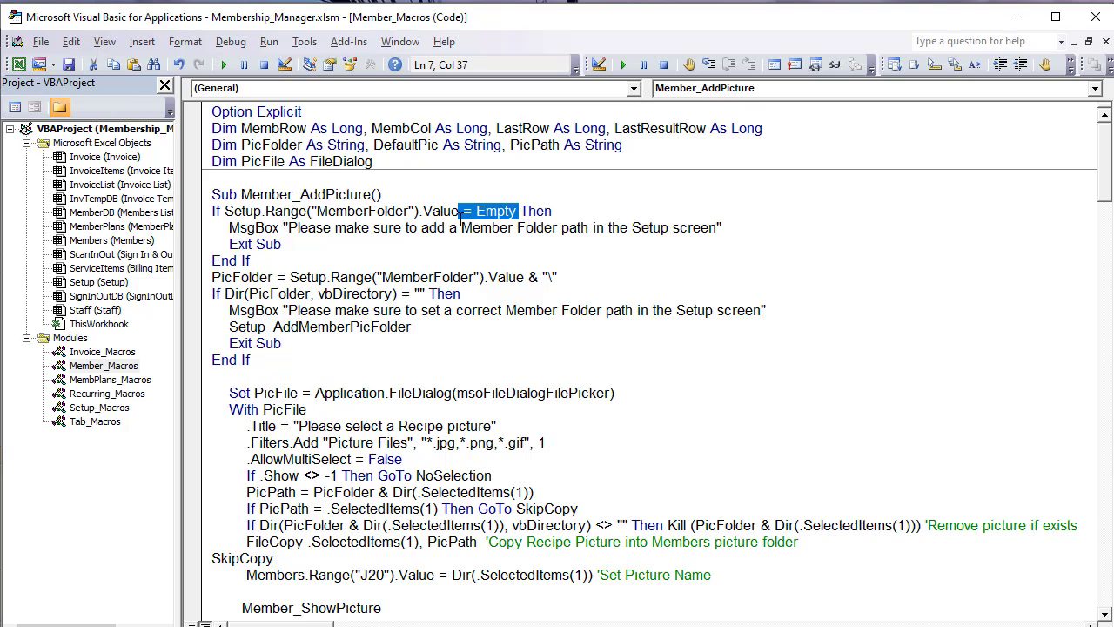
{"action": "left_click", "coordinate": [402, 232]}
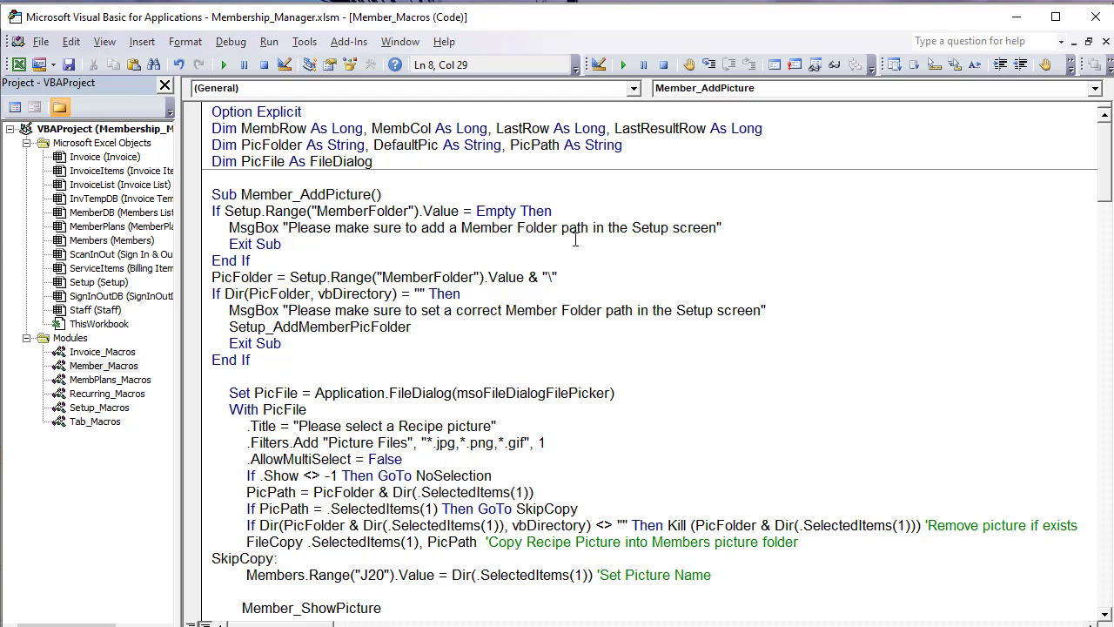
Step: Review the PicFolder assignment with its appended backslash and the Dir check on the folder path
{"action": "left_click_drag", "start_coordinate": [279, 264], "coordinate": [212, 278]}
{"action": "left_click", "coordinate": [294, 277]}
{"action": "left_click_drag", "start_coordinate": [562, 275], "coordinate": [537, 277]}
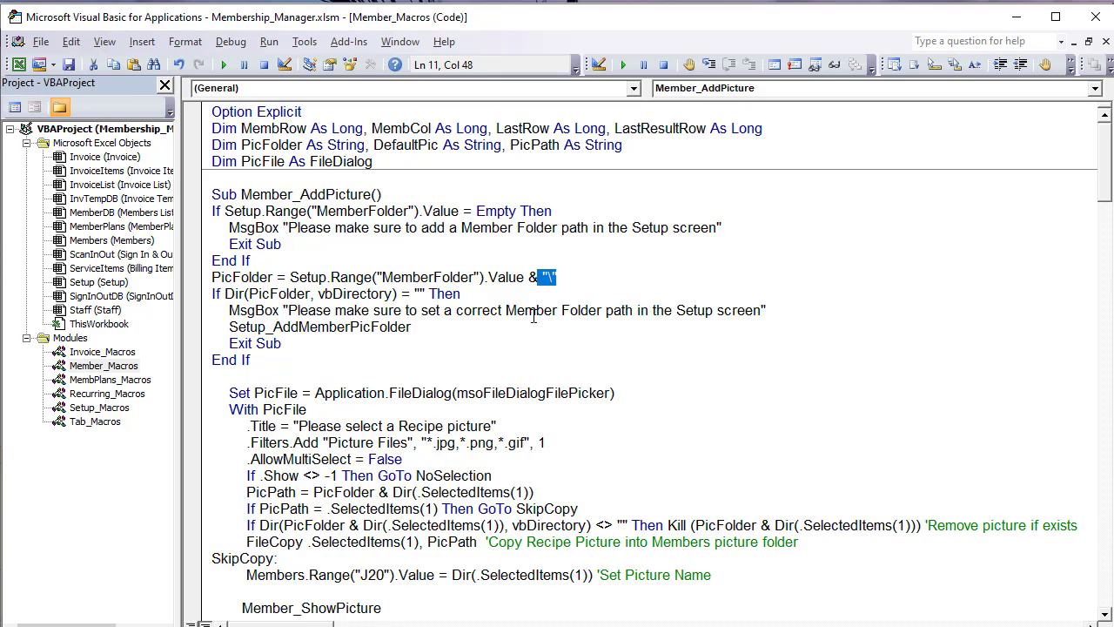
{"action": "left_click", "coordinate": [328, 295]}
Step: Copy the Setup_AddMemberPicFolder call onto a new line below the first MsgBox in Member_AddPicture, before Exit Sub
{"action": "left_click_drag", "start_coordinate": [414, 327], "coordinate": [234, 329]}
{"action": "key", "text": "ctrl+c"}
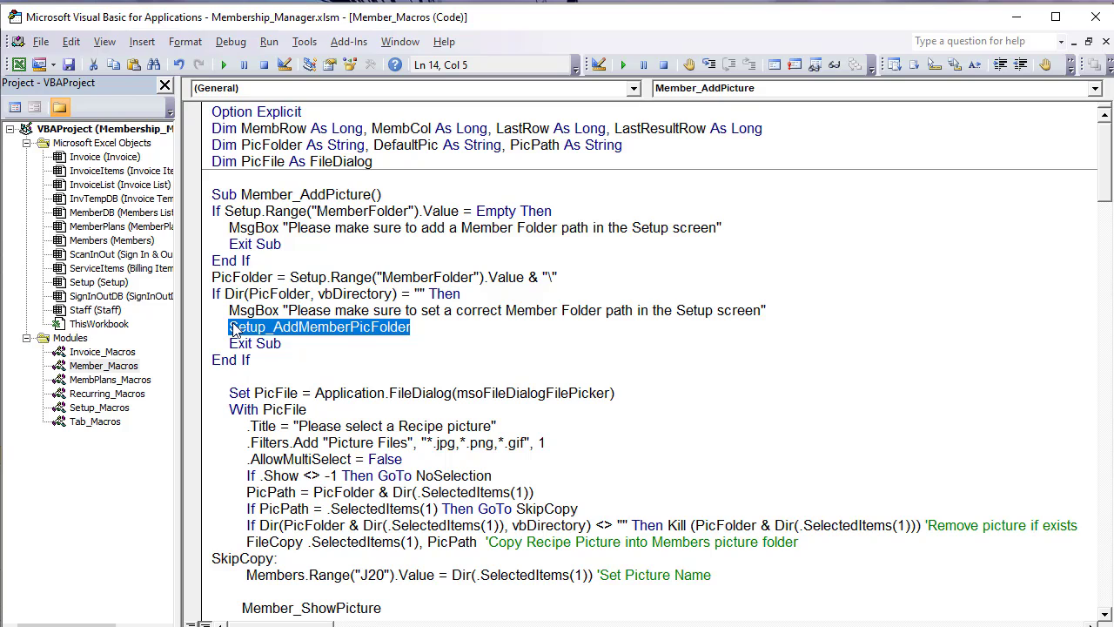
{"action": "left_click", "coordinate": [739, 225]}
{"action": "key", "text": "Return"}
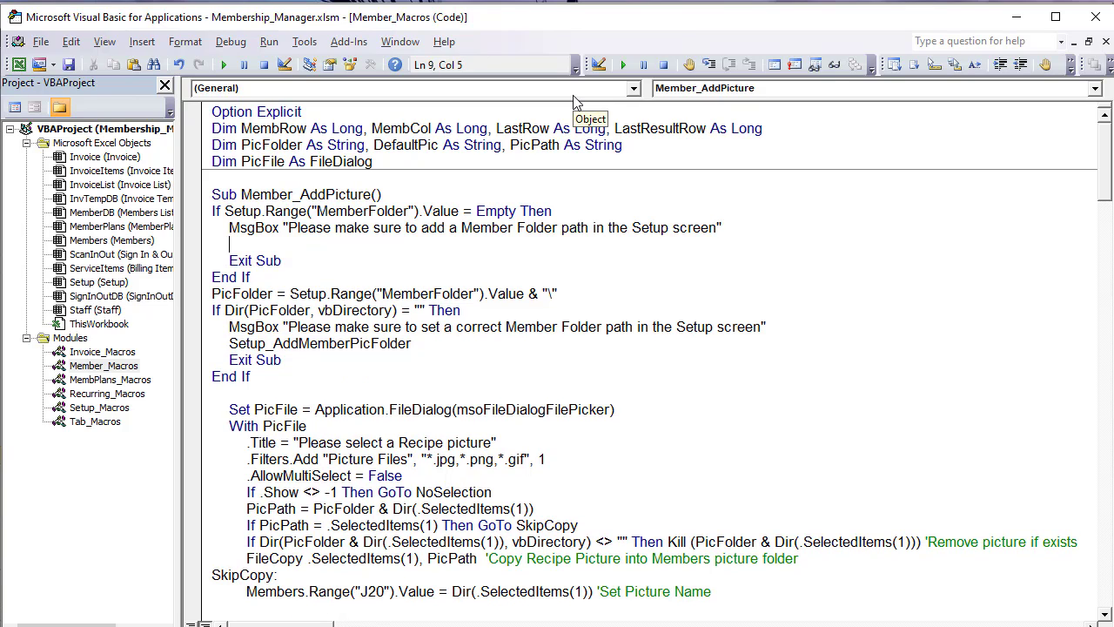
{"action": "key", "text": "ctrl+v"}
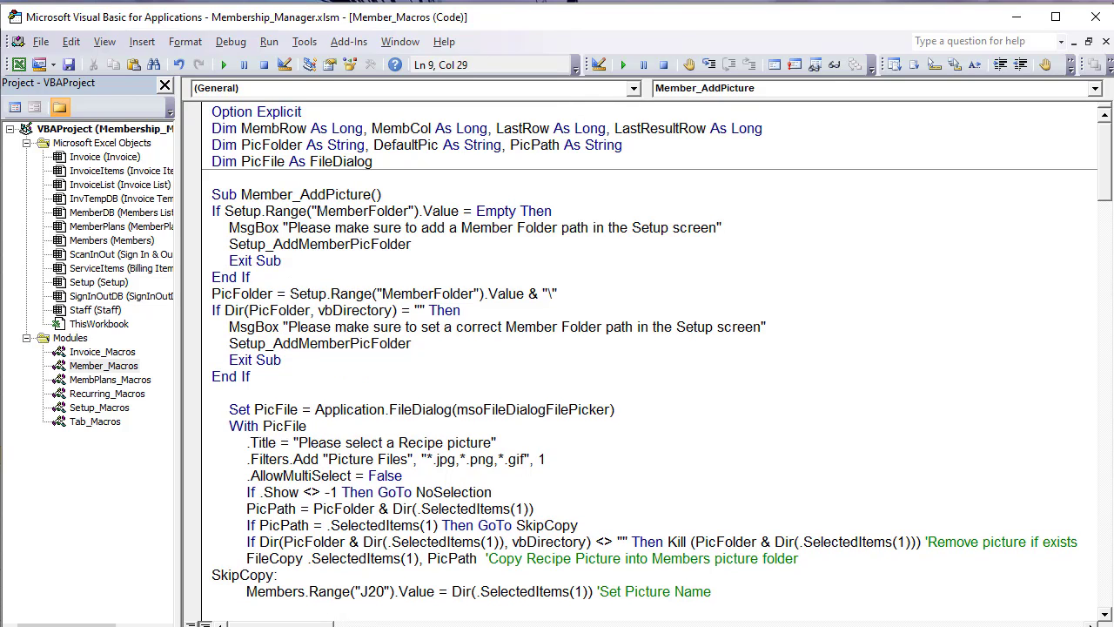
Step: Open the member picture folder chooser from the Setup sheet's Member Pictures row, view it and cancel it
{"action": "key", "text": "alt+F11"}
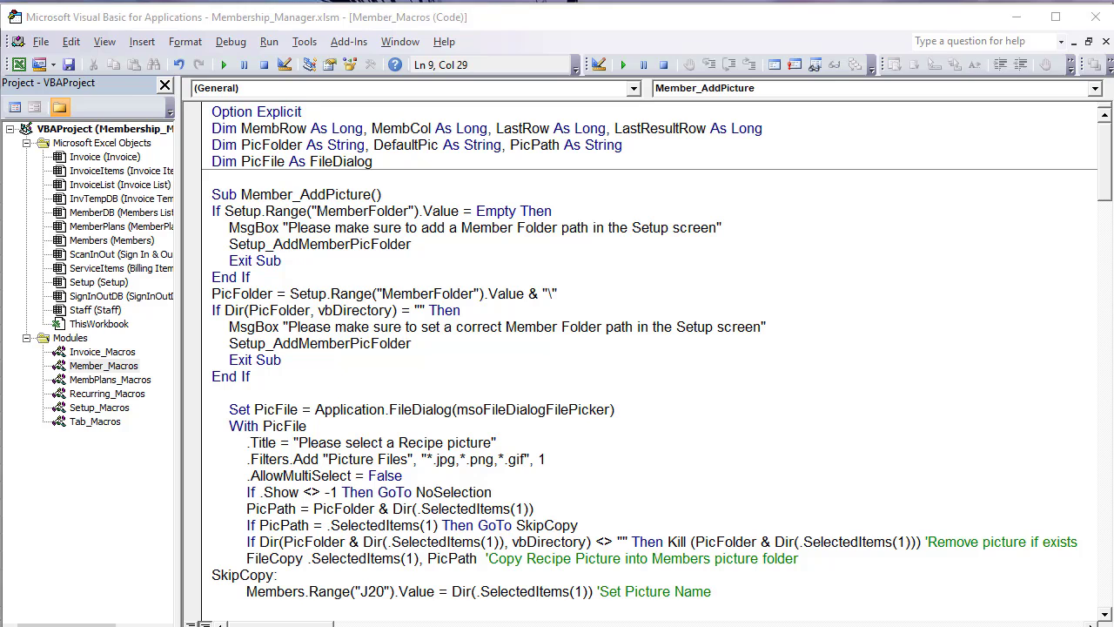
{"action": "left_click", "coordinate": [80, 613]}
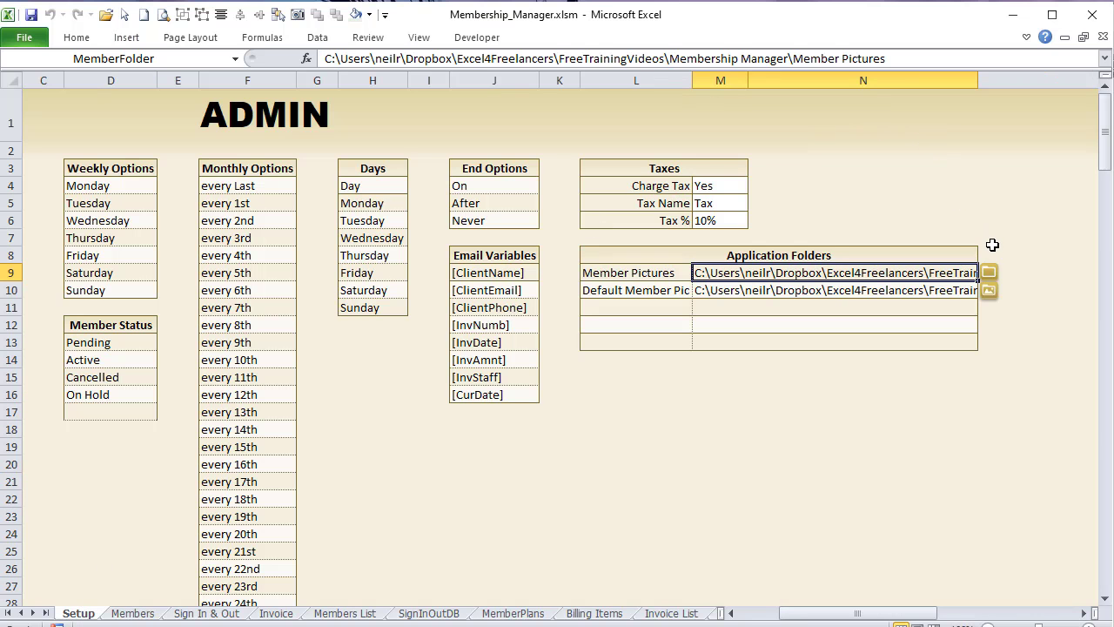
{"action": "left_click", "coordinate": [990, 272]}
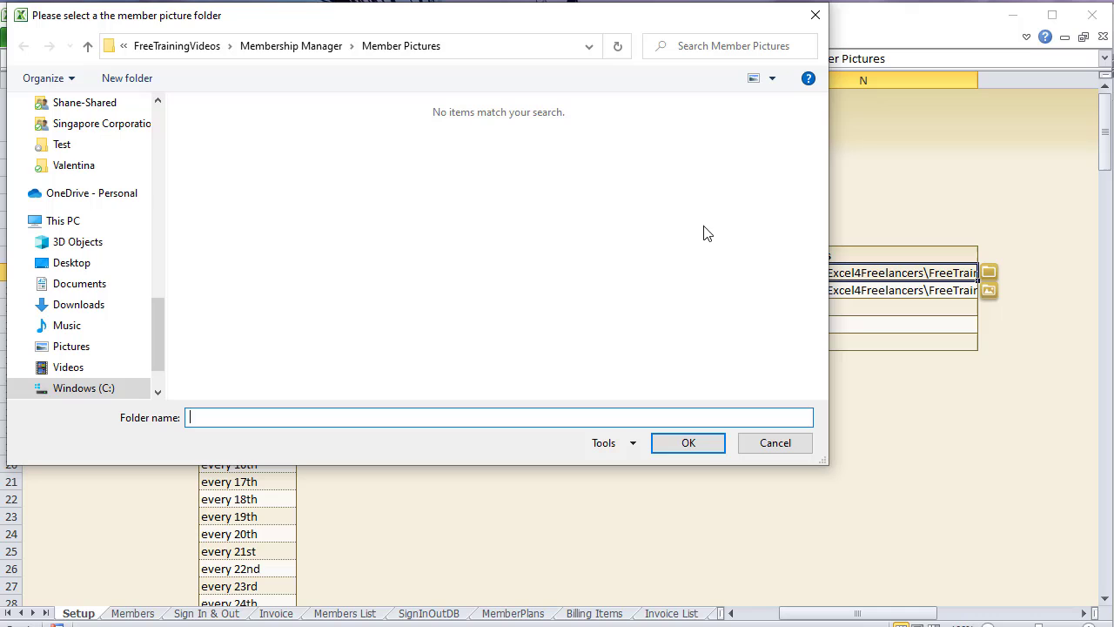
{"action": "left_click", "coordinate": [758, 447]}
Step: Go back to the Member_AddPicture code and review the file picker assignment and the With PicFile block
{"action": "key", "text": "alt+F11"}
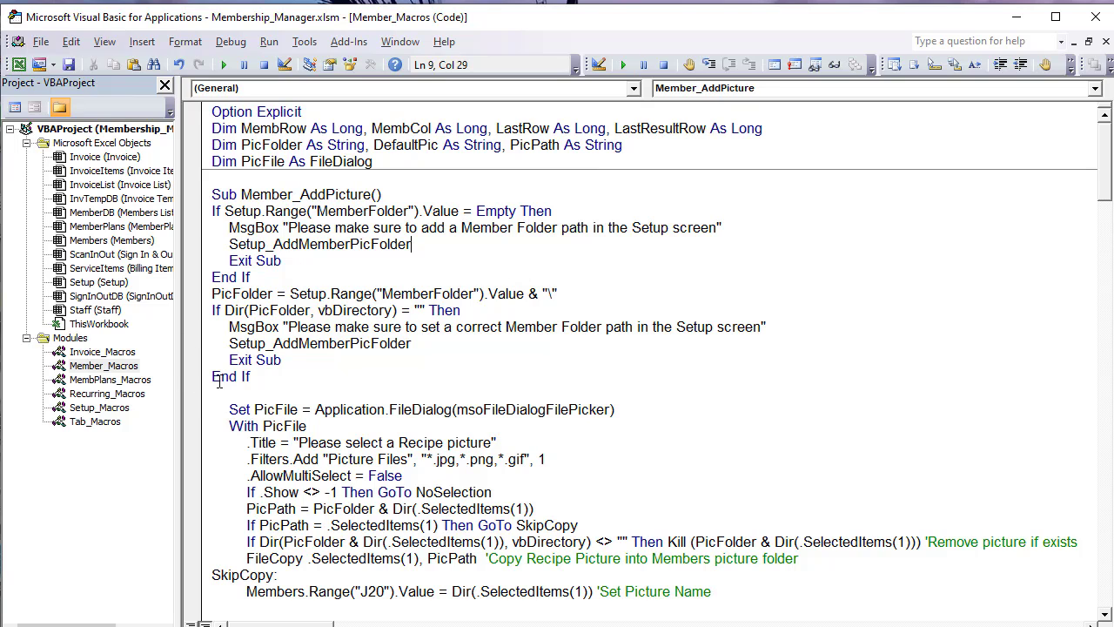
{"action": "left_click", "coordinate": [255, 409]}
{"action": "left_click_drag", "start_coordinate": [573, 409], "coordinate": [540, 398]}
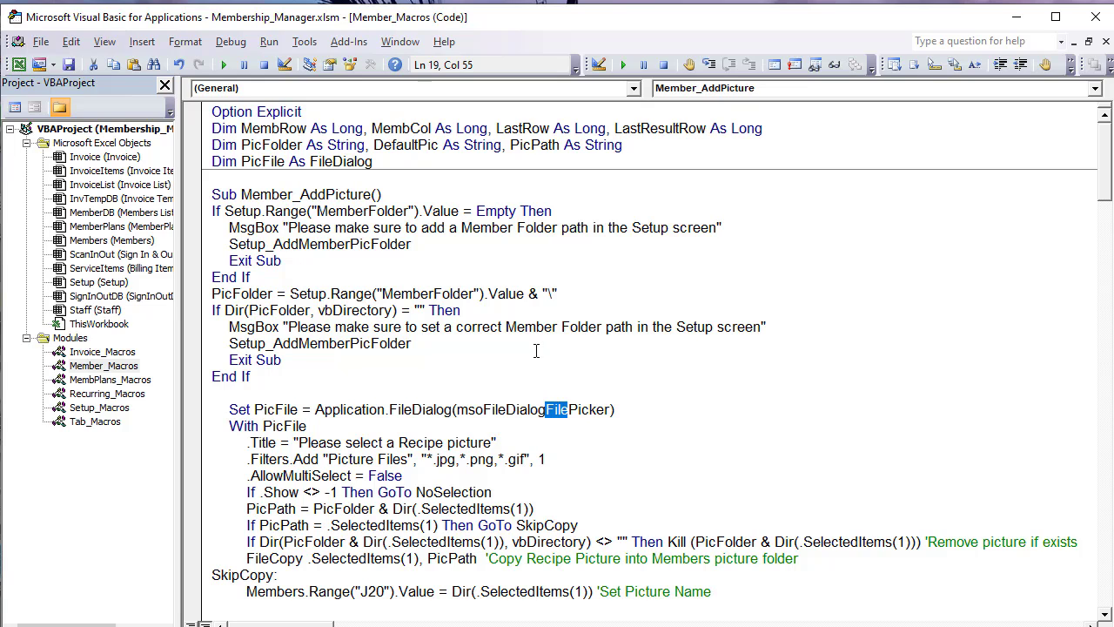
{"action": "scroll", "coordinate": [537, 351], "scroll_direction": "down", "scroll_amount": 1}
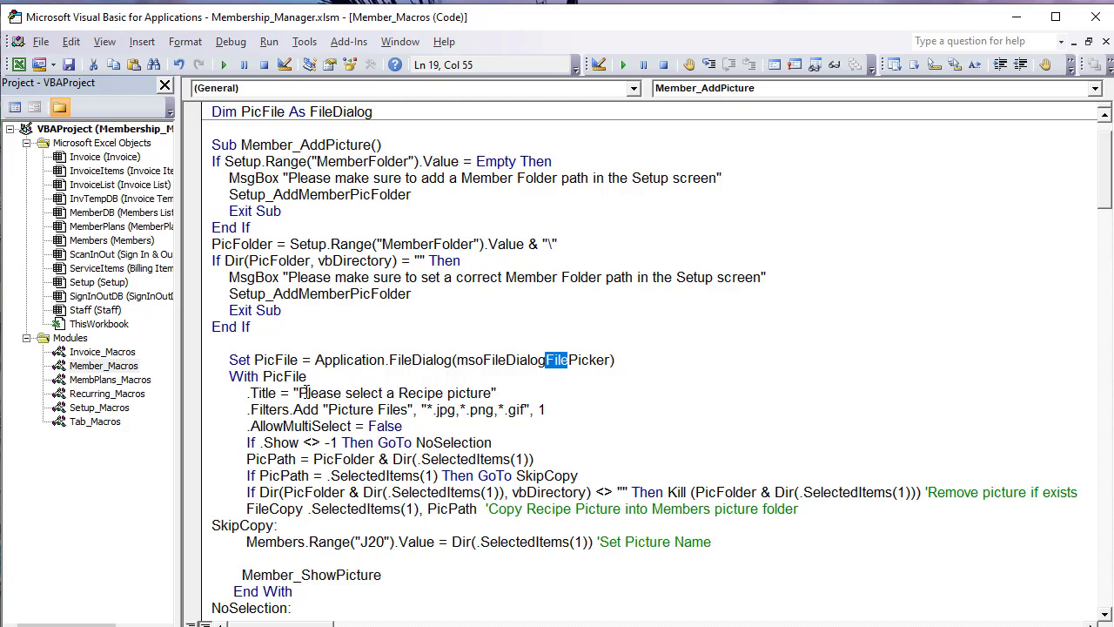
{"action": "left_click_drag", "start_coordinate": [308, 376], "coordinate": [262, 376]}
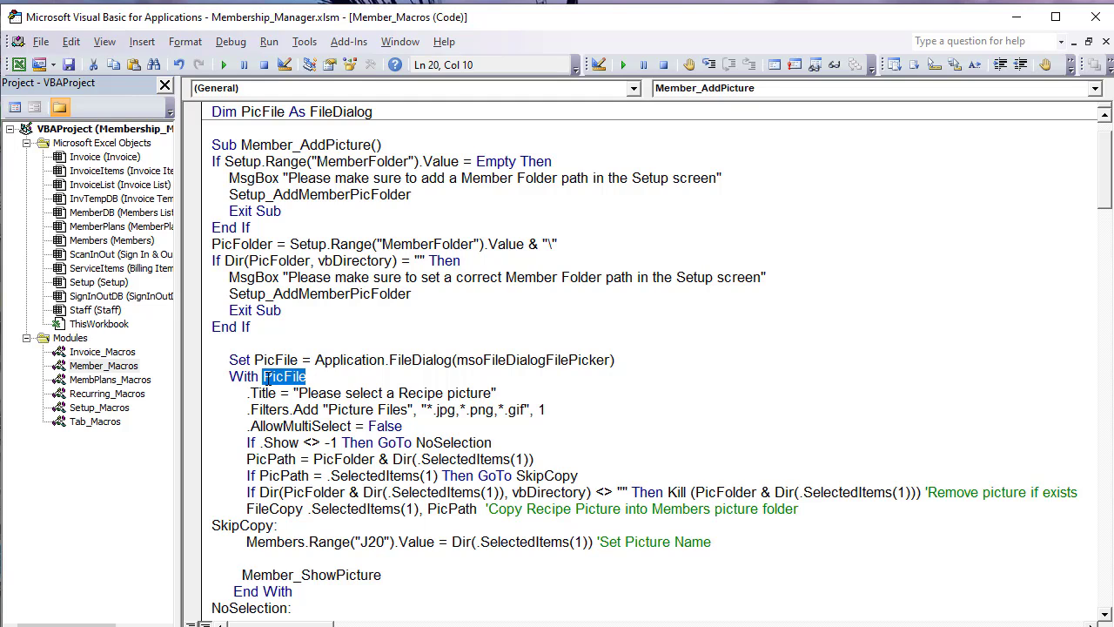
Step: Change the file dialog title in Member_AddPicture to "Please select a Member picture"
{"action": "double_click", "coordinate": [411, 393]}
{"action": "type", "text": "Membe"}
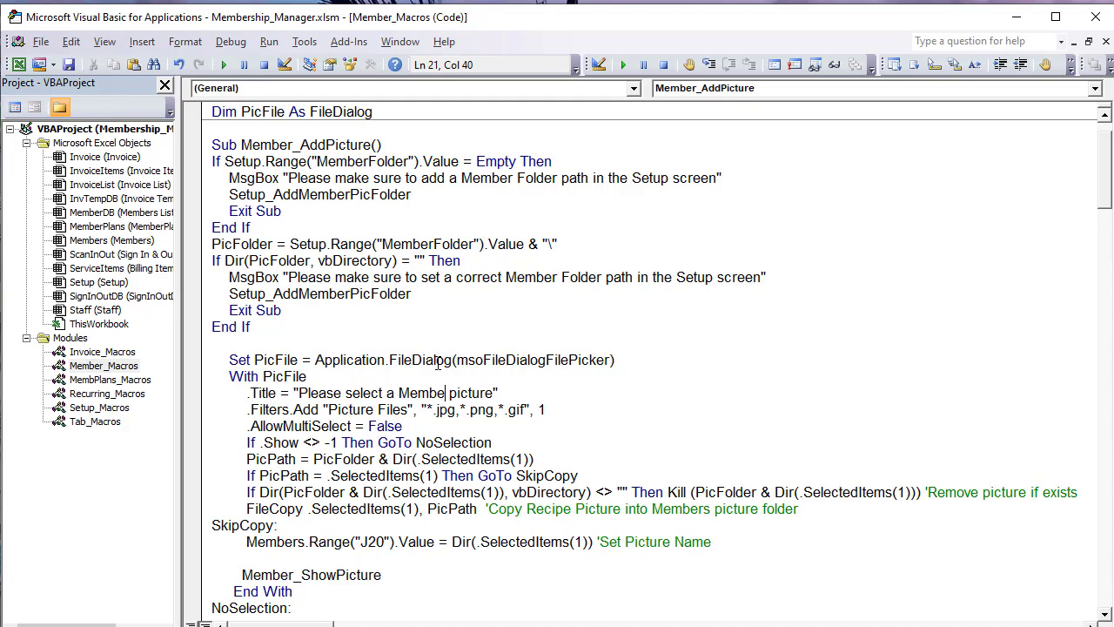
{"action": "type", "text": "r"}
Step: Review the picture file filter, the AllowMultiSelect setting and the end of the macro around the NoSelection label
{"action": "left_click_drag", "start_coordinate": [252, 410], "coordinate": [285, 408]}
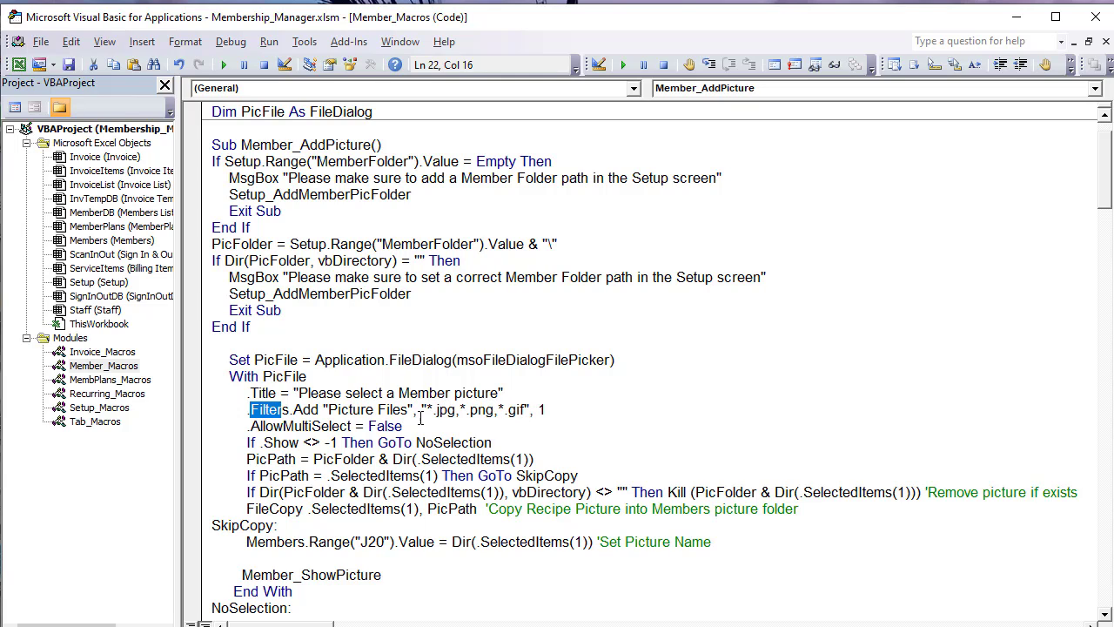
{"action": "left_click_drag", "start_coordinate": [424, 422], "coordinate": [251, 426]}
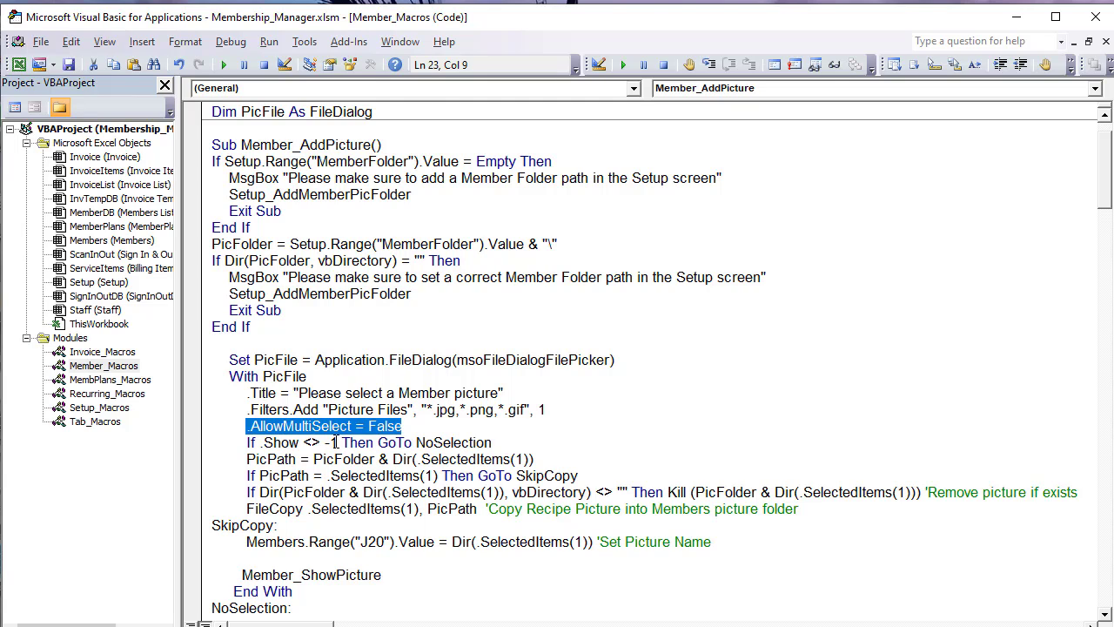
{"action": "scroll", "coordinate": [316, 537], "scroll_direction": "down", "scroll_amount": 1}
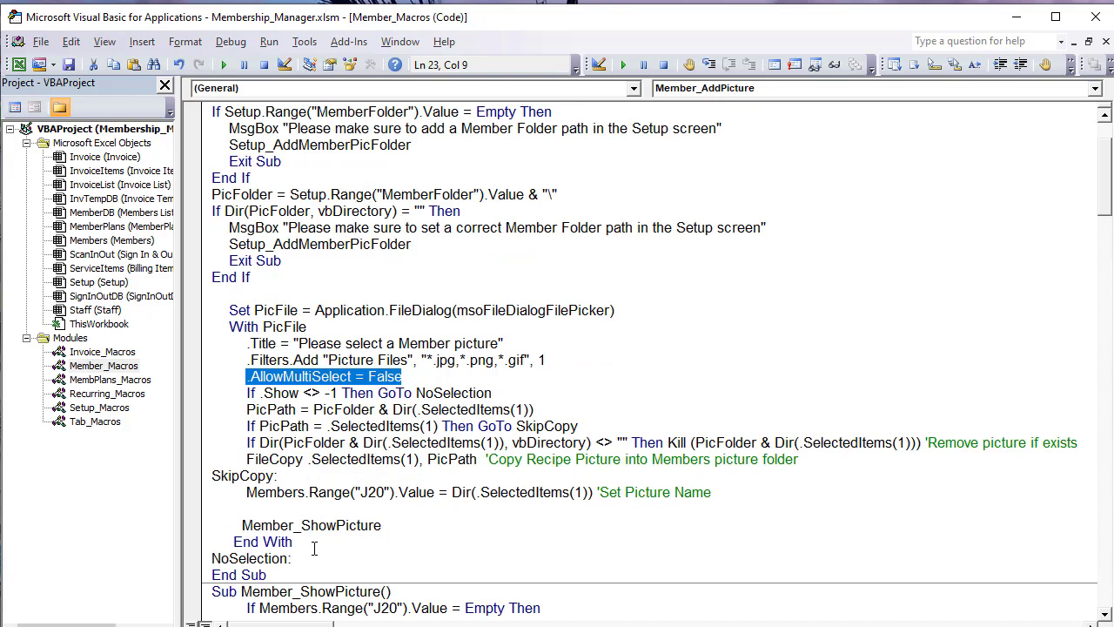
{"action": "left_click_drag", "start_coordinate": [310, 546], "coordinate": [214, 557]}
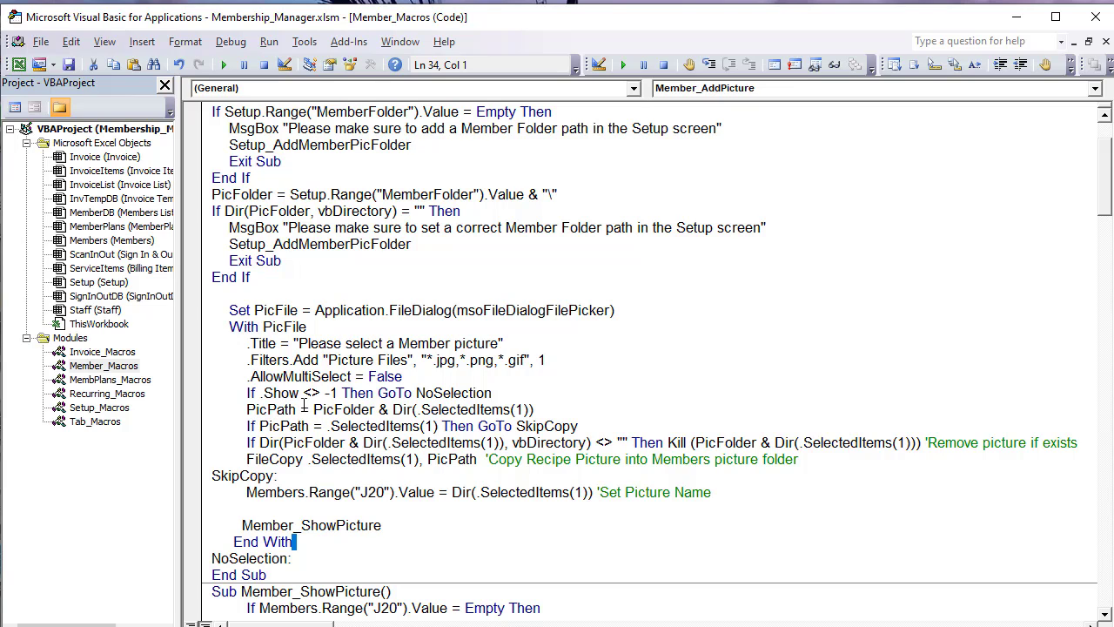
Step: Examine how the PicPath line combines PicFolder with the Dir result of the first selected item
{"action": "left_click_drag", "start_coordinate": [299, 409], "coordinate": [247, 410]}
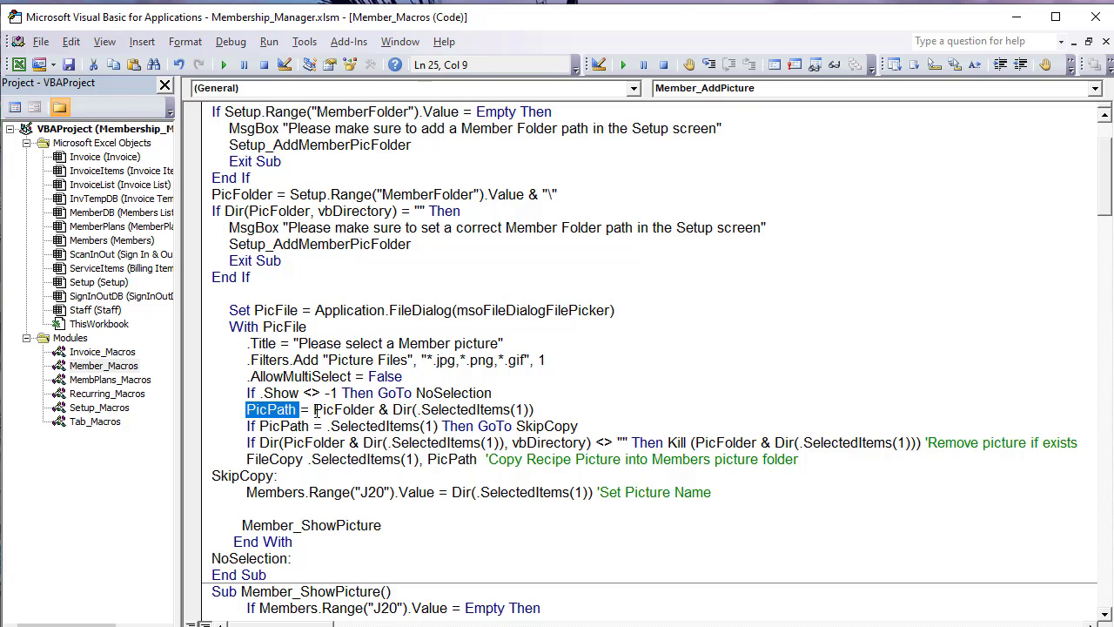
{"action": "left_click", "coordinate": [417, 409]}
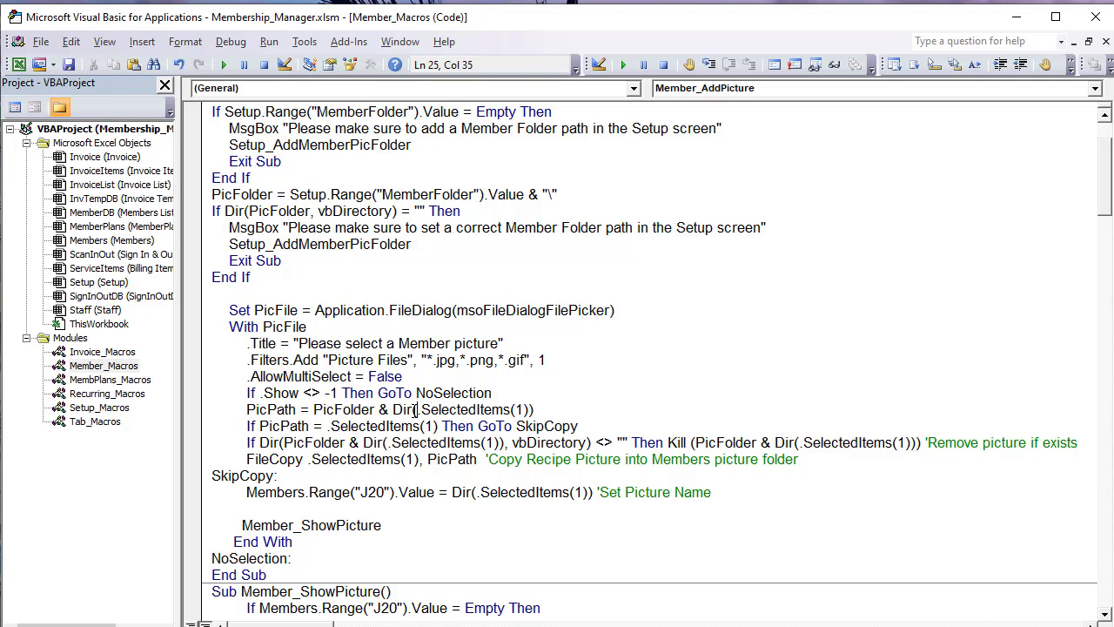
{"action": "left_click_drag", "start_coordinate": [417, 409], "coordinate": [528, 409]}
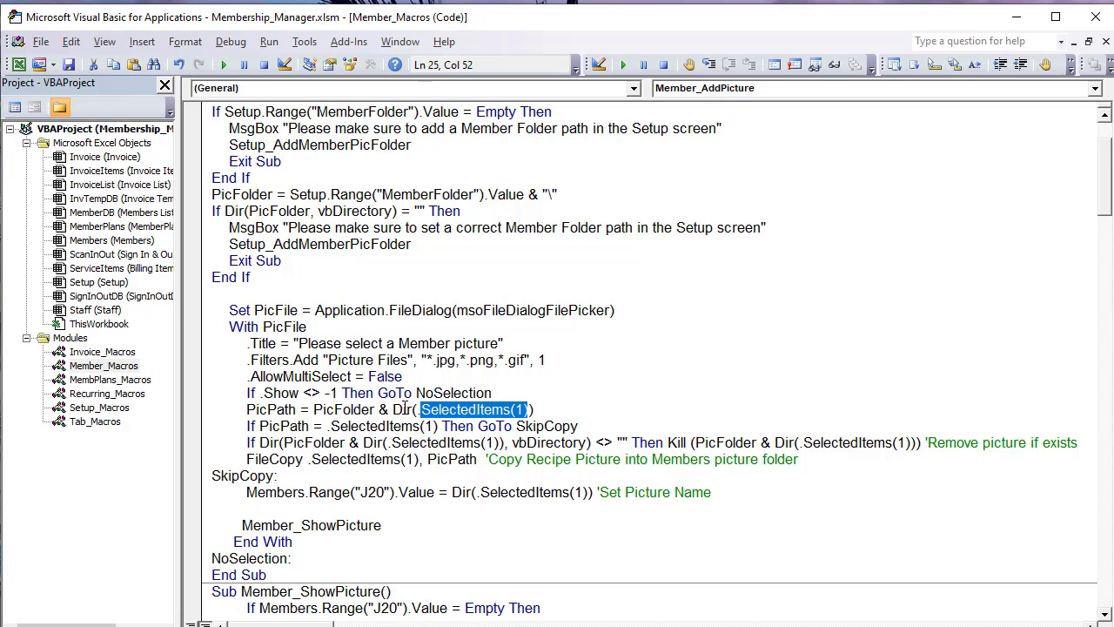
{"action": "left_click_drag", "start_coordinate": [393, 409], "coordinate": [423, 409]}
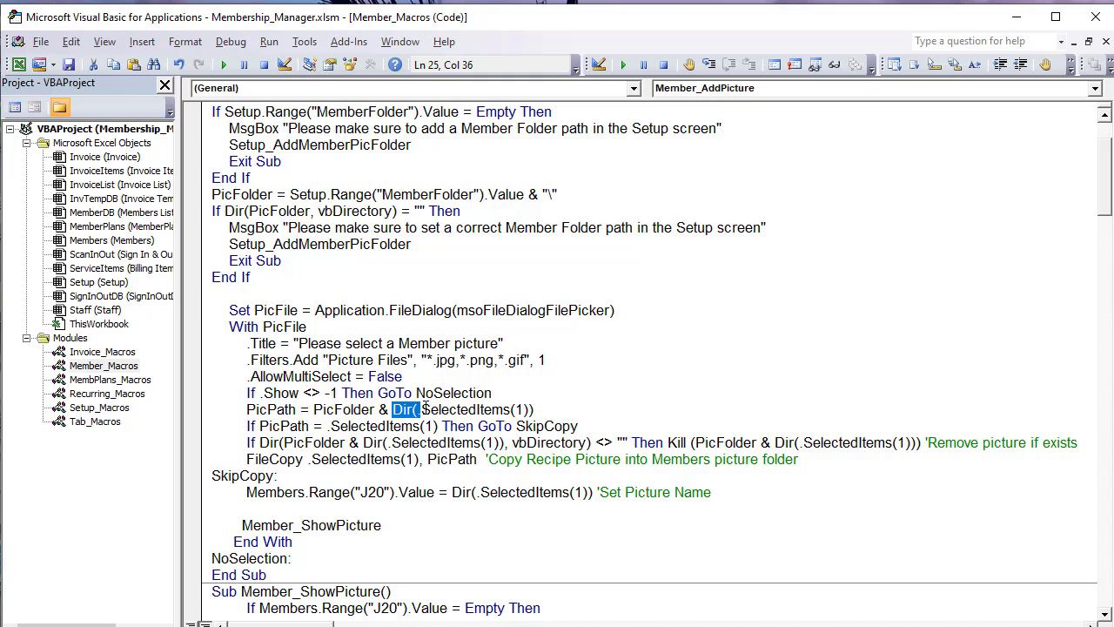
{"action": "left_click_drag", "start_coordinate": [374, 409], "coordinate": [313, 409]}
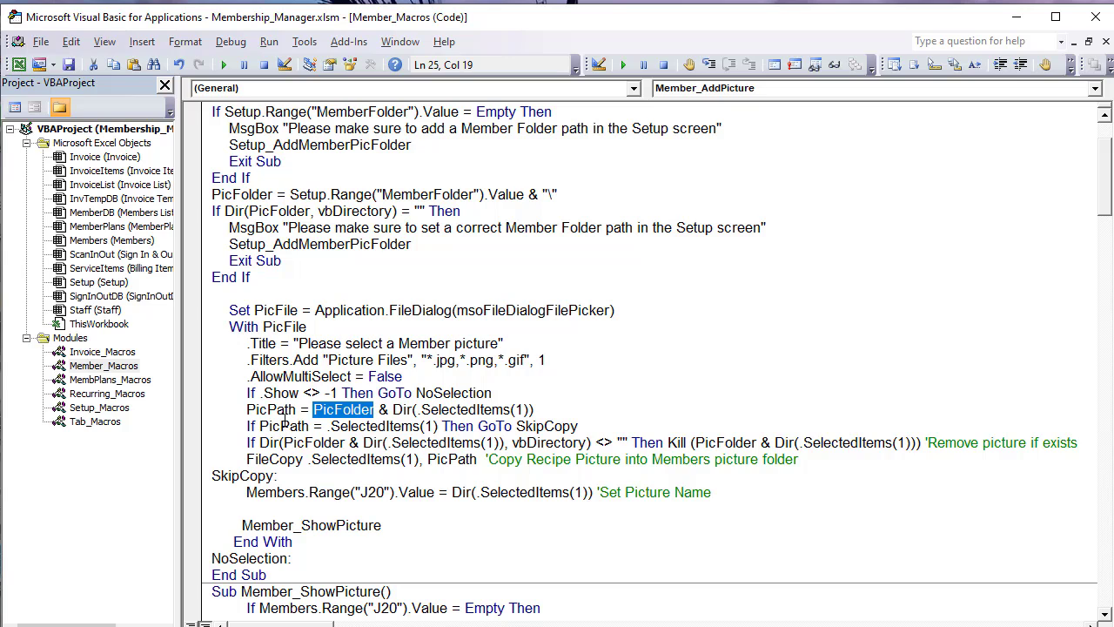
Step: Switch to the workbook's Members sheet, browse the Member Pictures and Desktop folders in the Add Picture dialog, select Greg.jpg and cancel
{"action": "left_click_drag", "start_coordinate": [297, 409], "coordinate": [263, 423]}
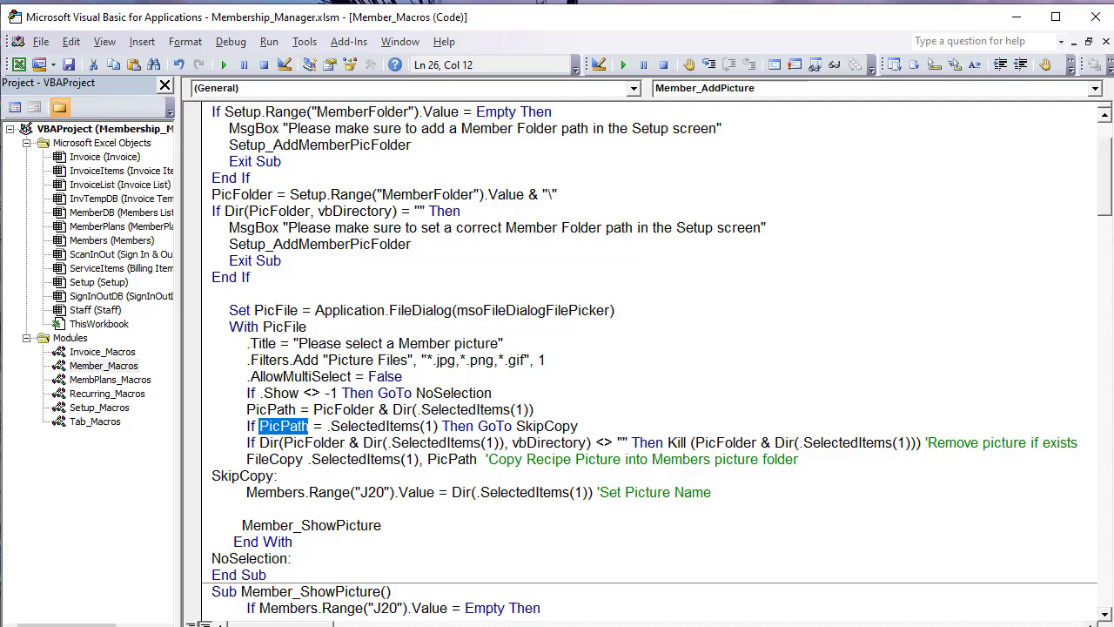
{"action": "left_click", "coordinate": [296, 625]}
{"action": "key", "text": "alt+Tab"}
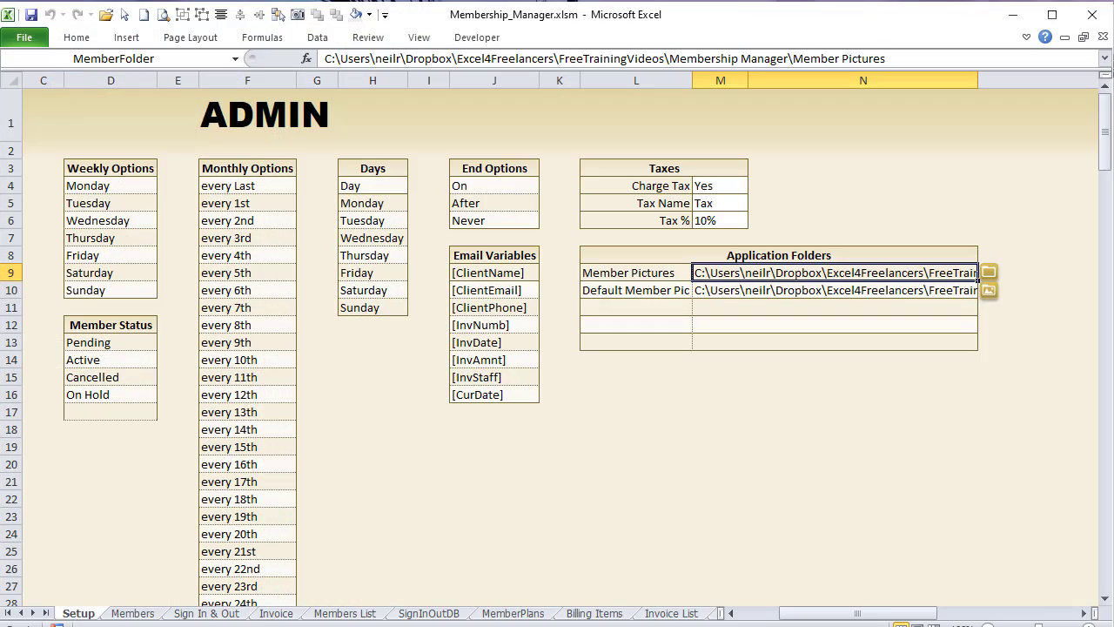
{"action": "left_click", "coordinate": [140, 614]}
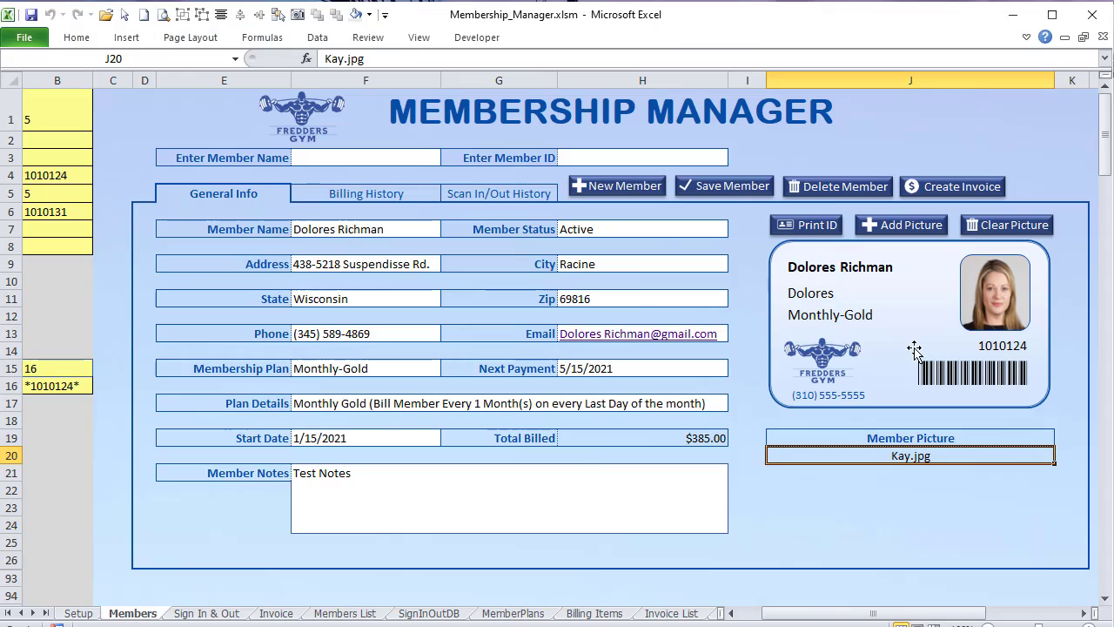
{"action": "left_click", "coordinate": [907, 233]}
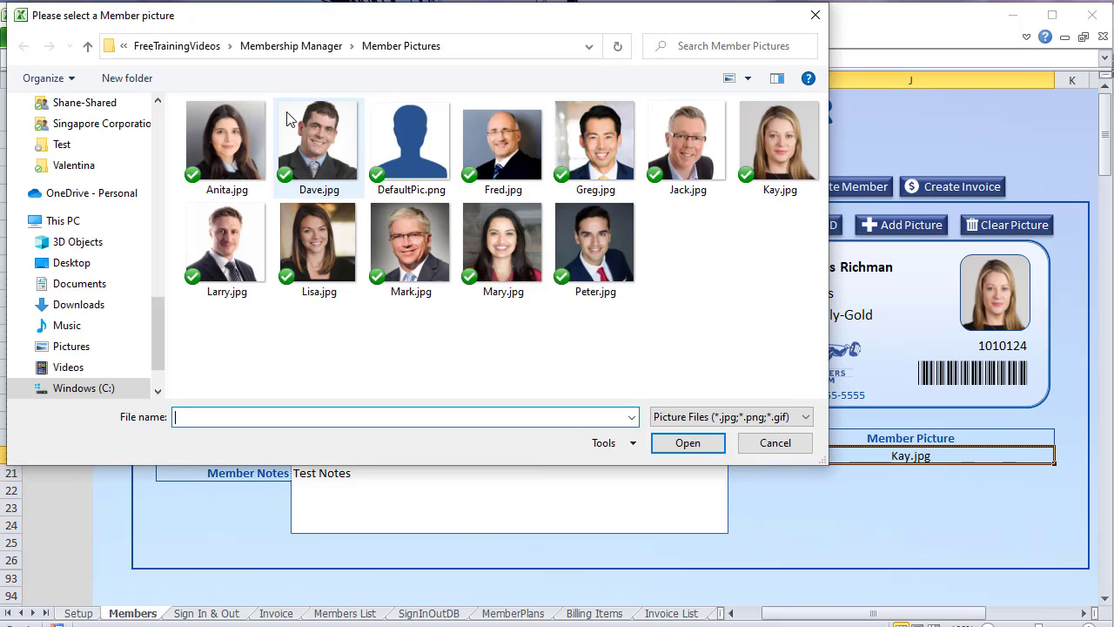
{"action": "left_click_drag", "start_coordinate": [159, 330], "coordinate": [170, 130]}
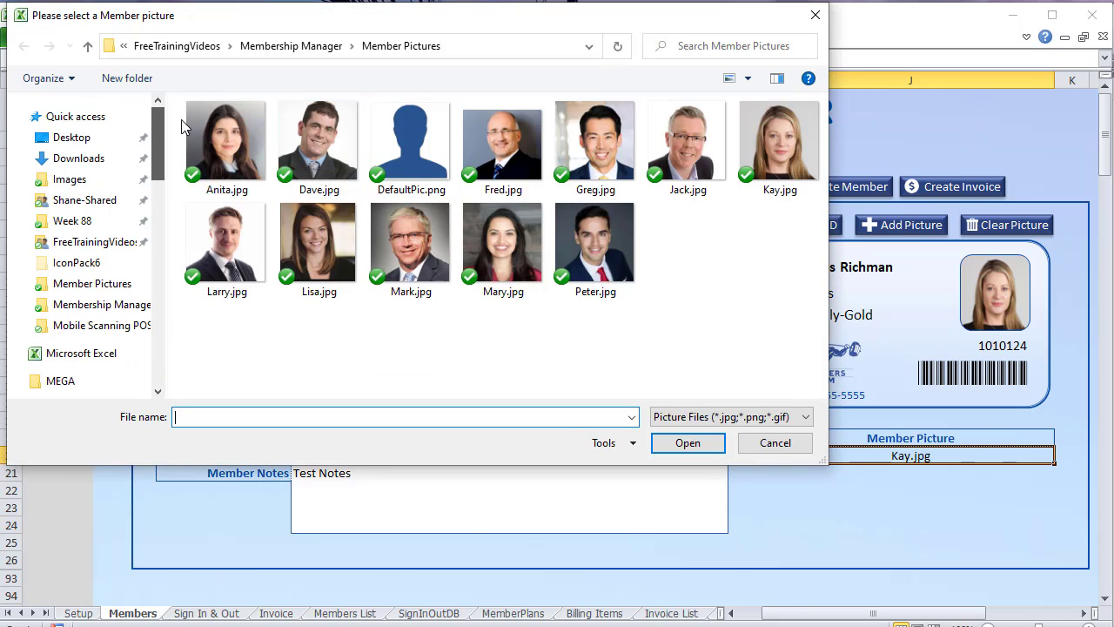
{"action": "left_click", "coordinate": [118, 141]}
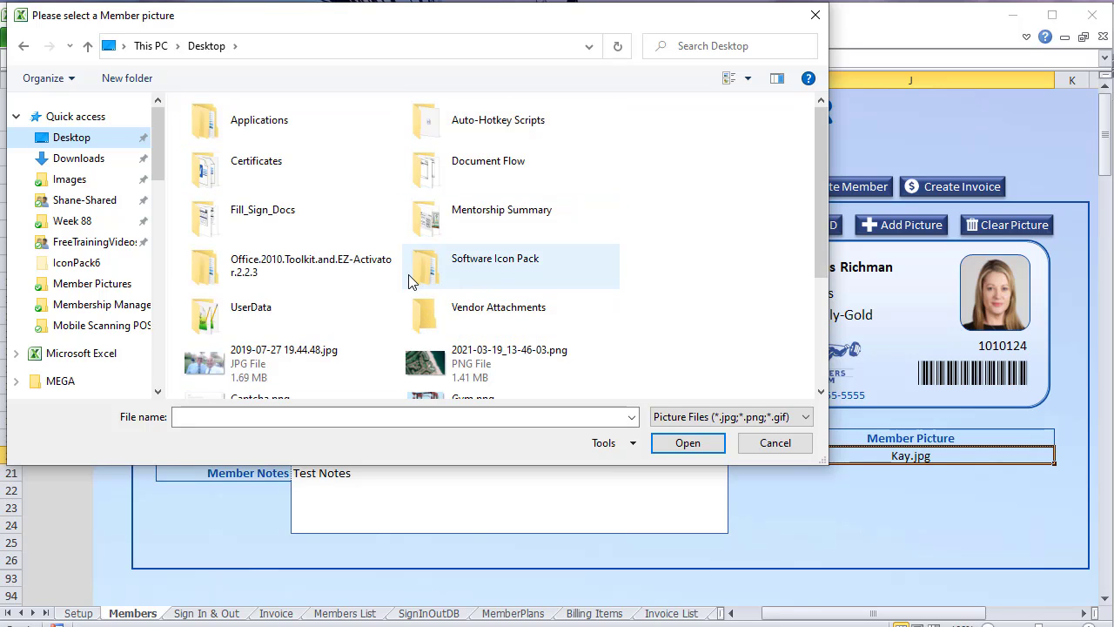
{"action": "left_click", "coordinate": [24, 45]}
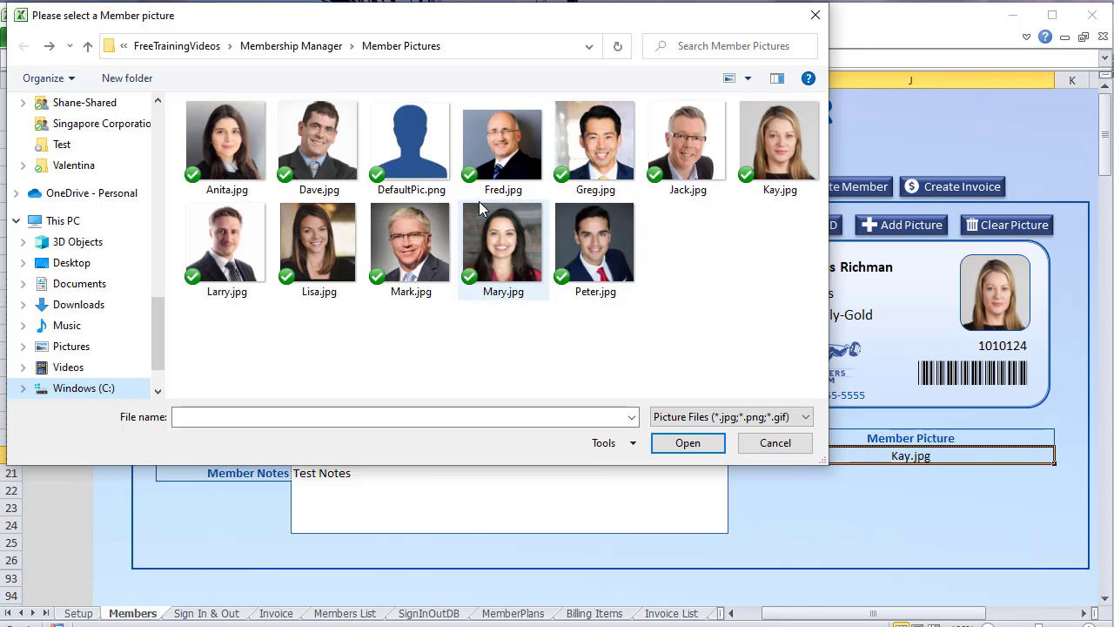
{"action": "left_click", "coordinate": [616, 154]}
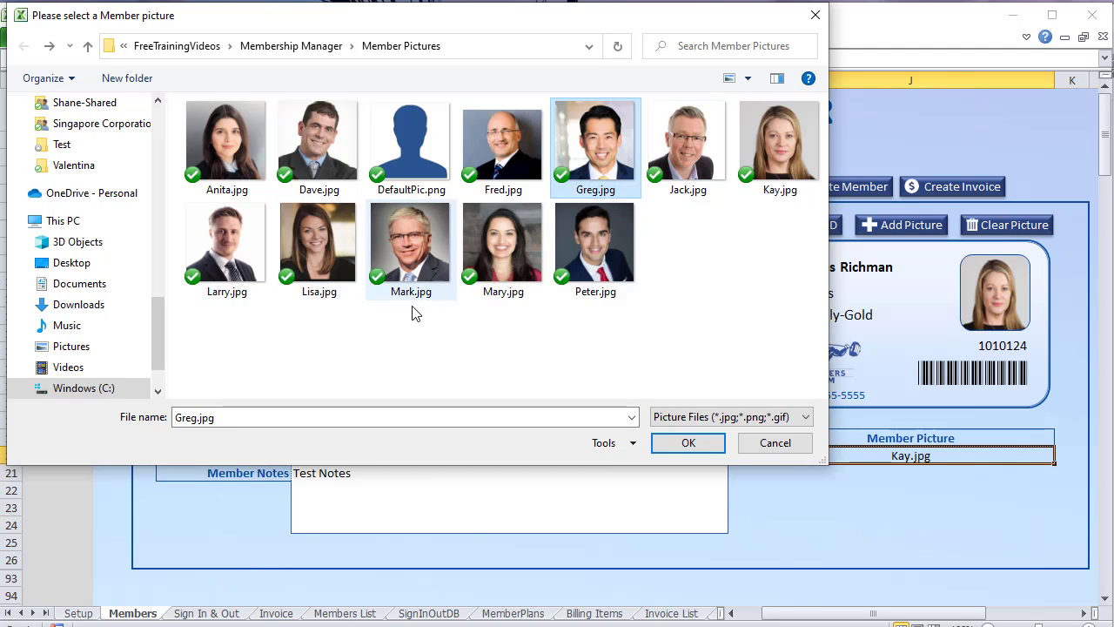
{"action": "left_click", "coordinate": [786, 451]}
Step: Return to the Member_AddPicture code and examine the PicPath comparison with the first selected item and its SkipCopy label
{"action": "key", "text": "alt+F11"}
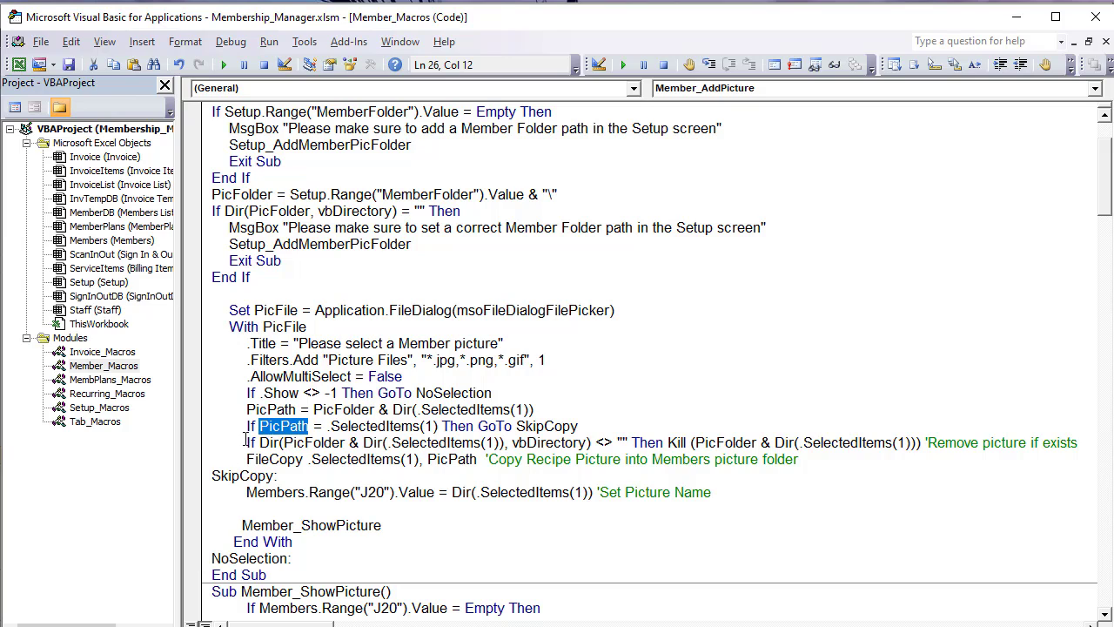
{"action": "left_click", "coordinate": [324, 426]}
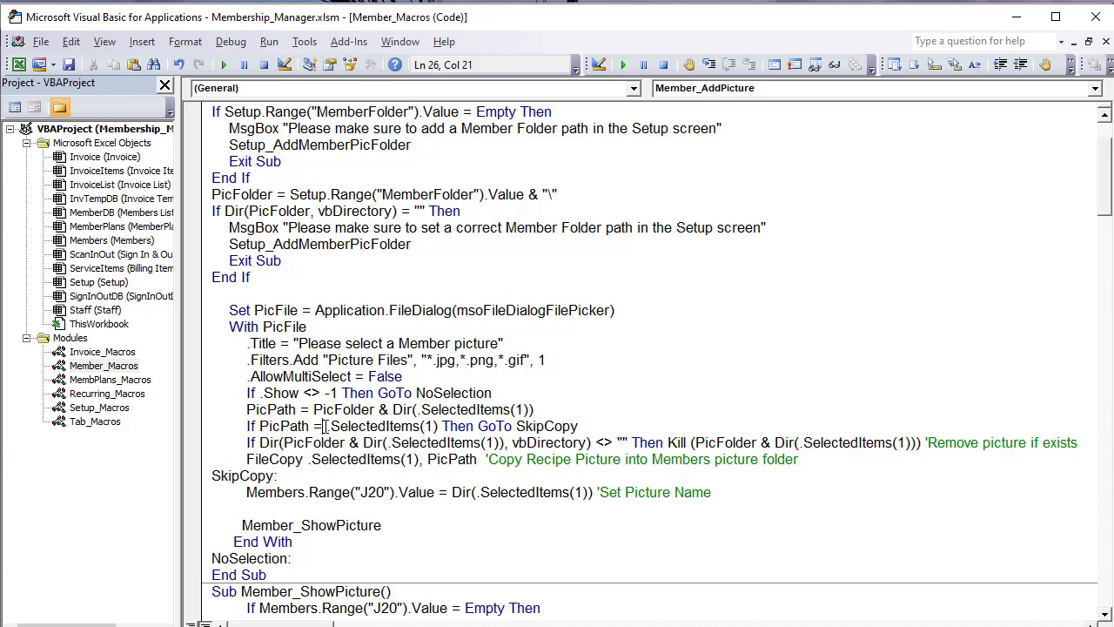
{"action": "left_click_drag", "start_coordinate": [436, 427], "coordinate": [327, 427]}
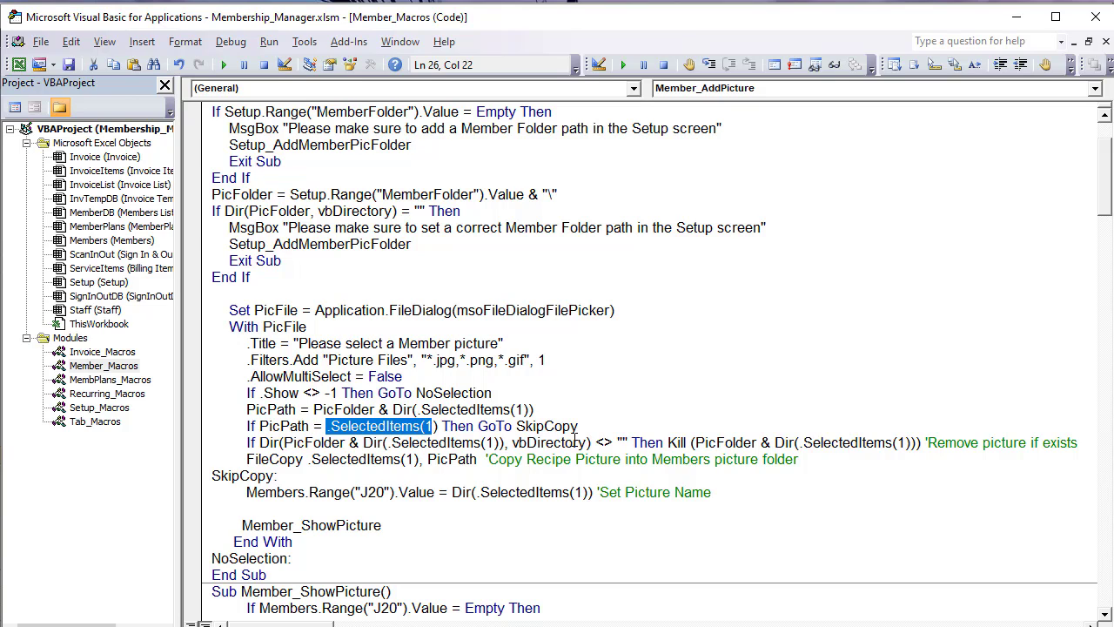
{"action": "left_click_drag", "start_coordinate": [591, 428], "coordinate": [516, 427]}
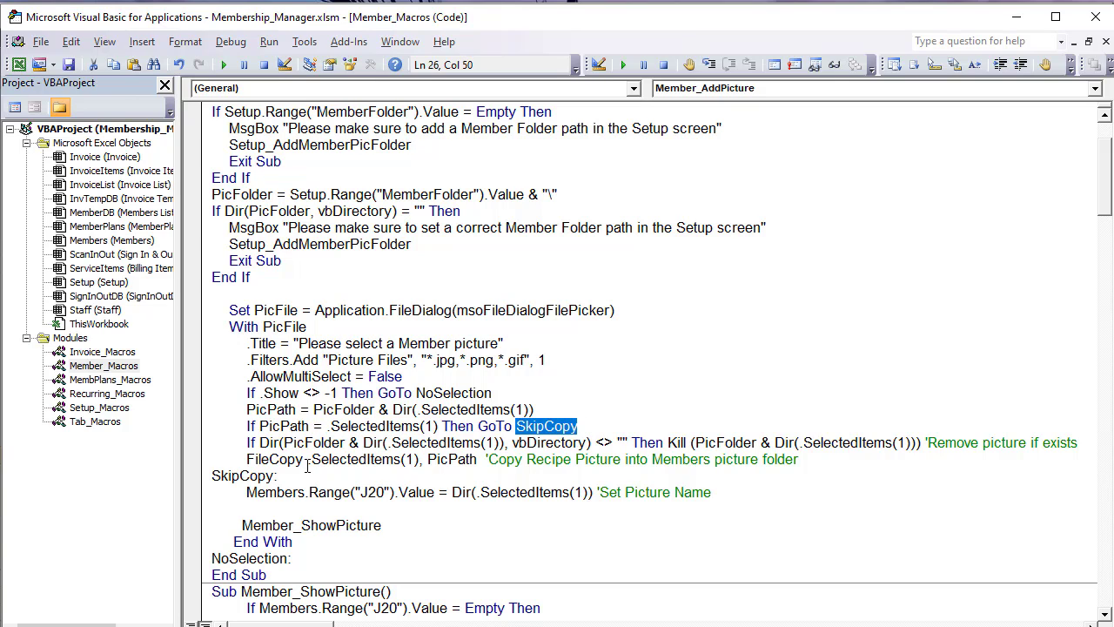
{"action": "left_click", "coordinate": [281, 475]}
{"action": "left_click_drag", "start_coordinate": [281, 476], "coordinate": [206, 475]}
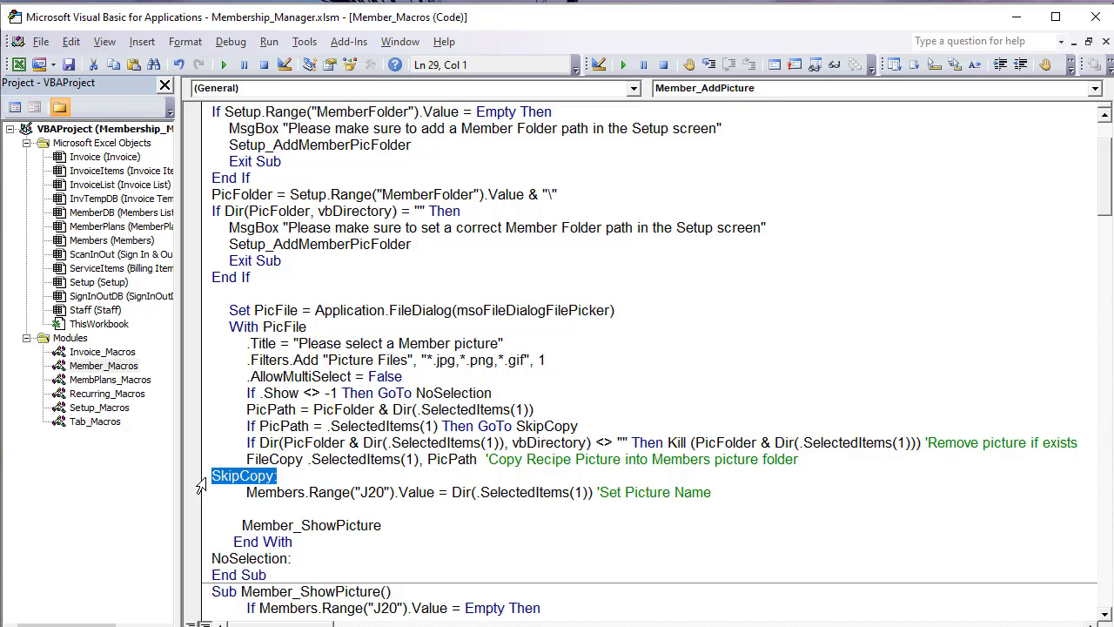
Step: Examine the line that uses Dir to check whether the selected picture already exists in PicFolder
{"action": "left_click_drag", "start_coordinate": [241, 445], "coordinate": [667, 444]}
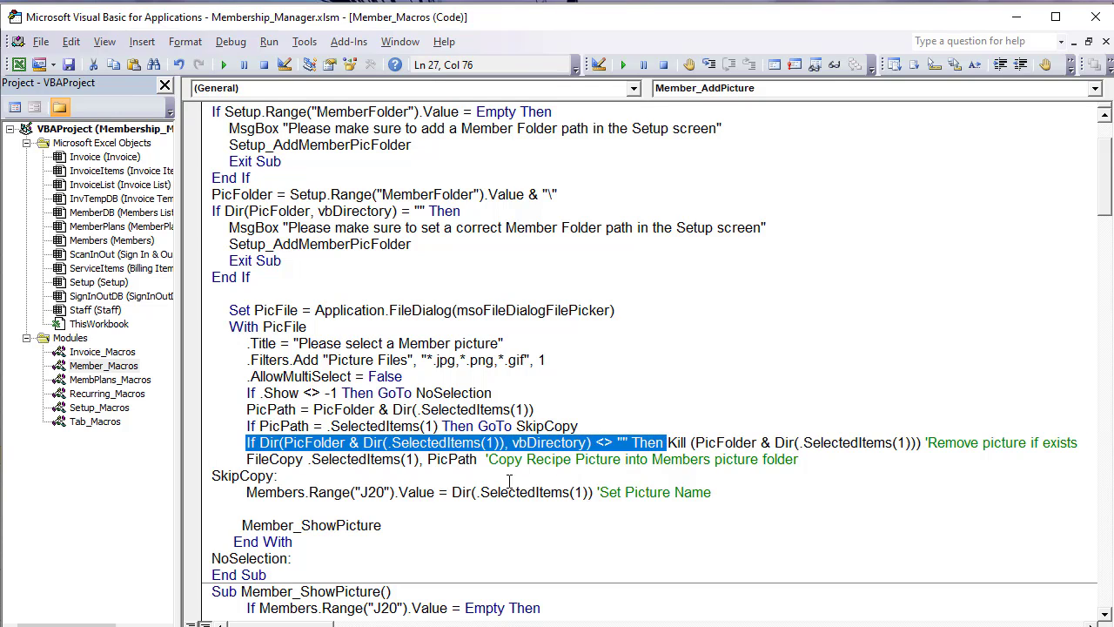
{"action": "left_click", "coordinate": [236, 450]}
{"action": "left_click_drag", "start_coordinate": [236, 449], "coordinate": [552, 444]}
{"action": "left_click", "coordinate": [240, 459]}
{"action": "left_click_drag", "start_coordinate": [248, 442], "coordinate": [463, 444]}
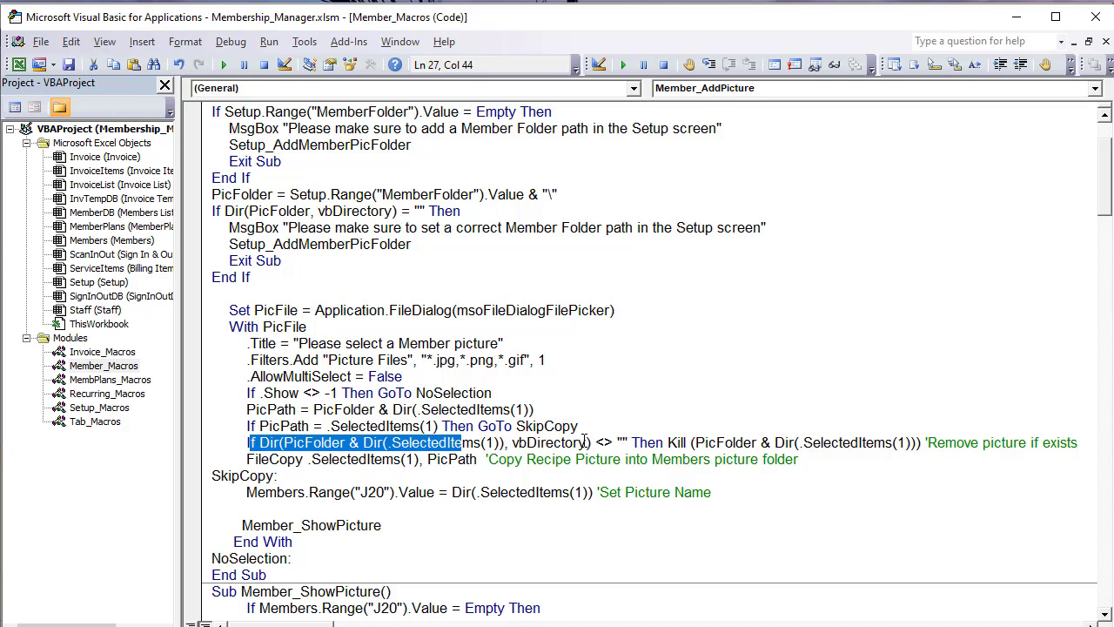
{"action": "left_click_drag", "start_coordinate": [225, 427], "coordinate": [250, 426]}
Step: Comment out the line that kills an existing picture file in Member_AddPicture and uncomment it again
{"action": "left_click", "coordinate": [246, 442]}
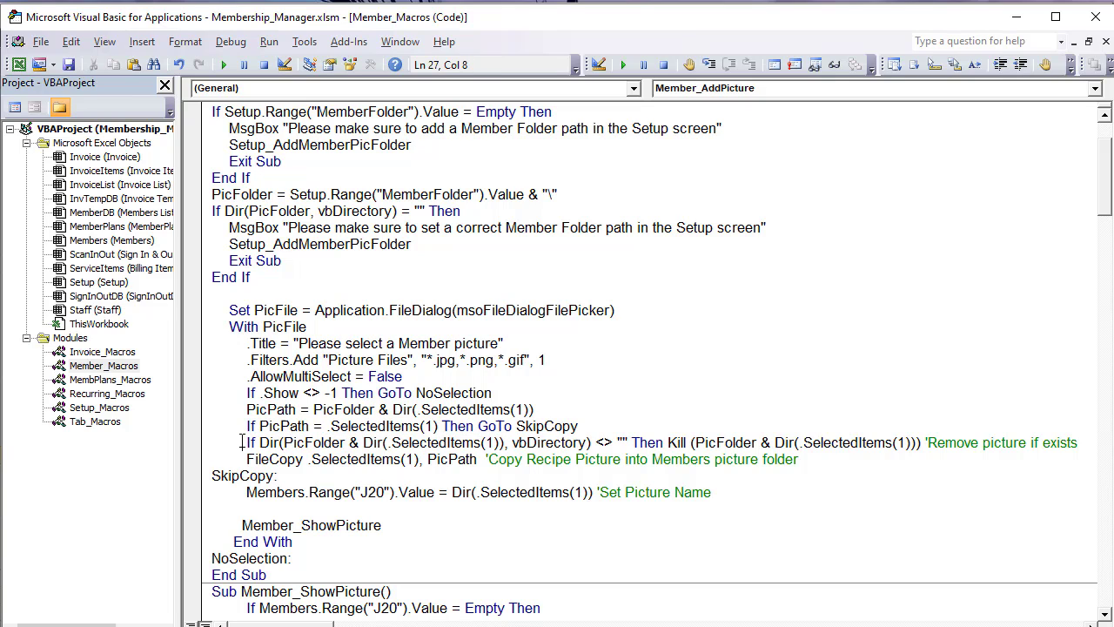
{"action": "type", "text": "'"}
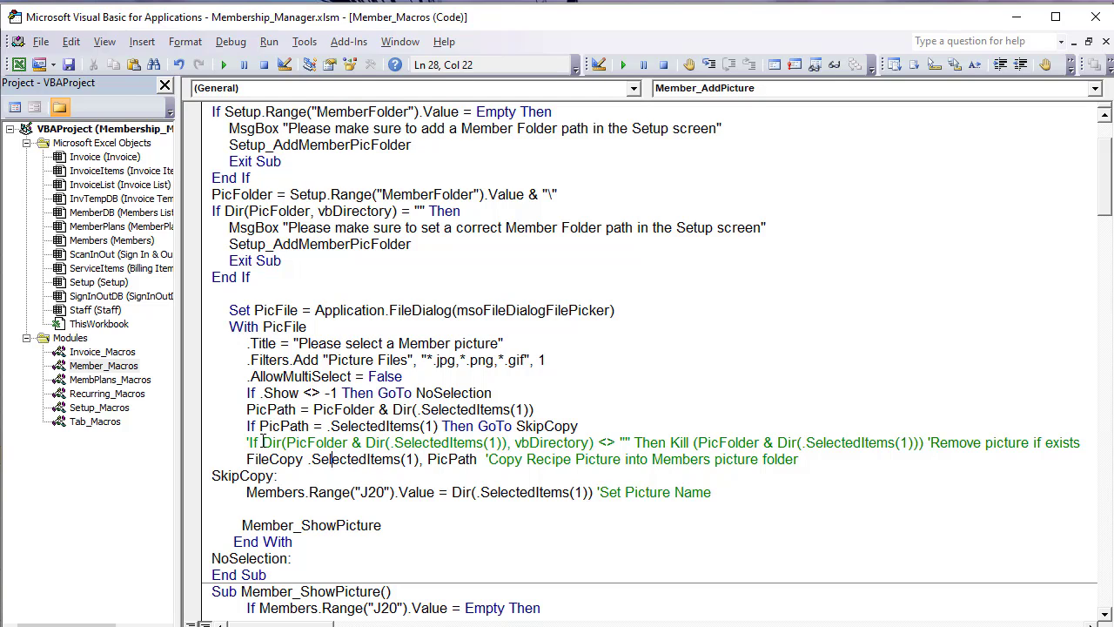
{"action": "left_click_drag", "start_coordinate": [260, 426], "coordinate": [444, 428]}
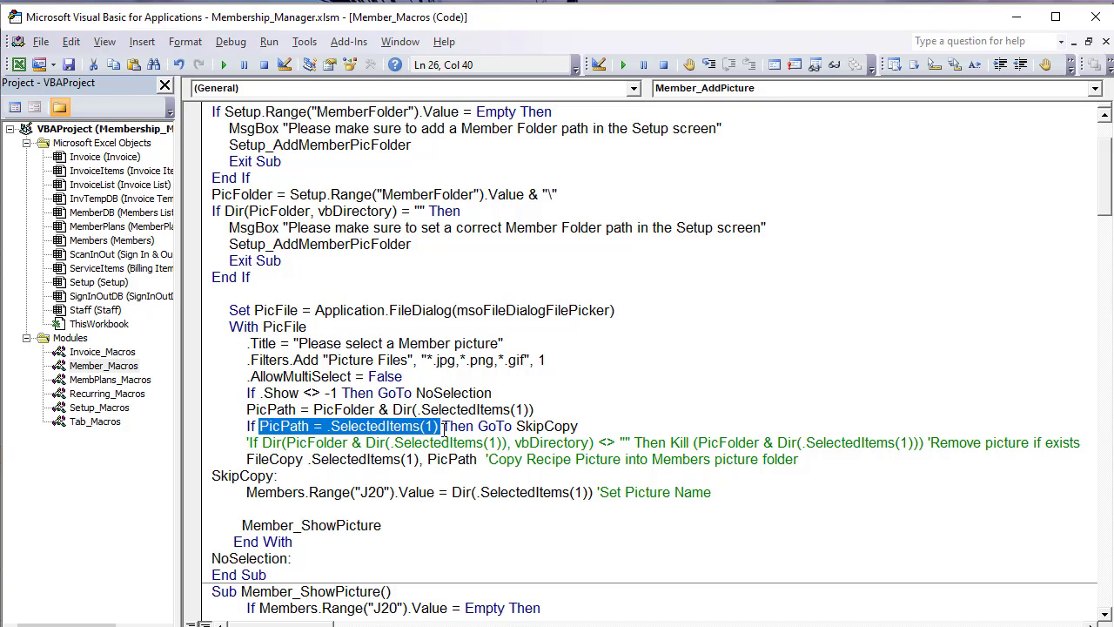
{"action": "left_click", "coordinate": [249, 442]}
{"action": "key", "text": "BackSpace"}
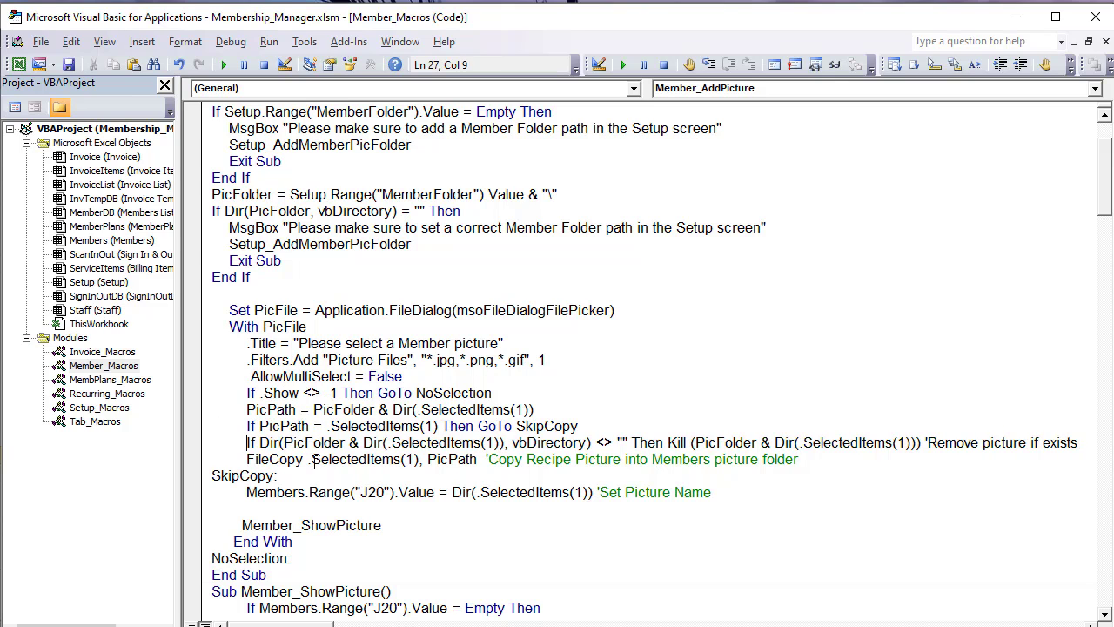
Step: Go to the Members sheet, select Mark.jpg in the Add Picture dialog and cancel the dialog
{"action": "key", "text": "alt+F11"}
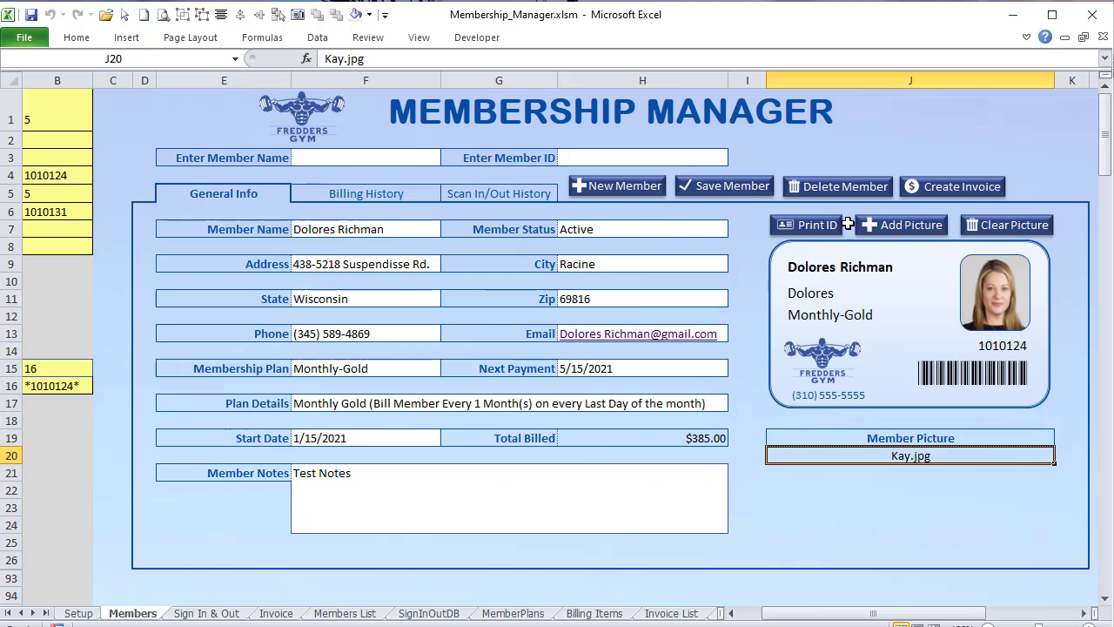
{"action": "left_click", "coordinate": [886, 228]}
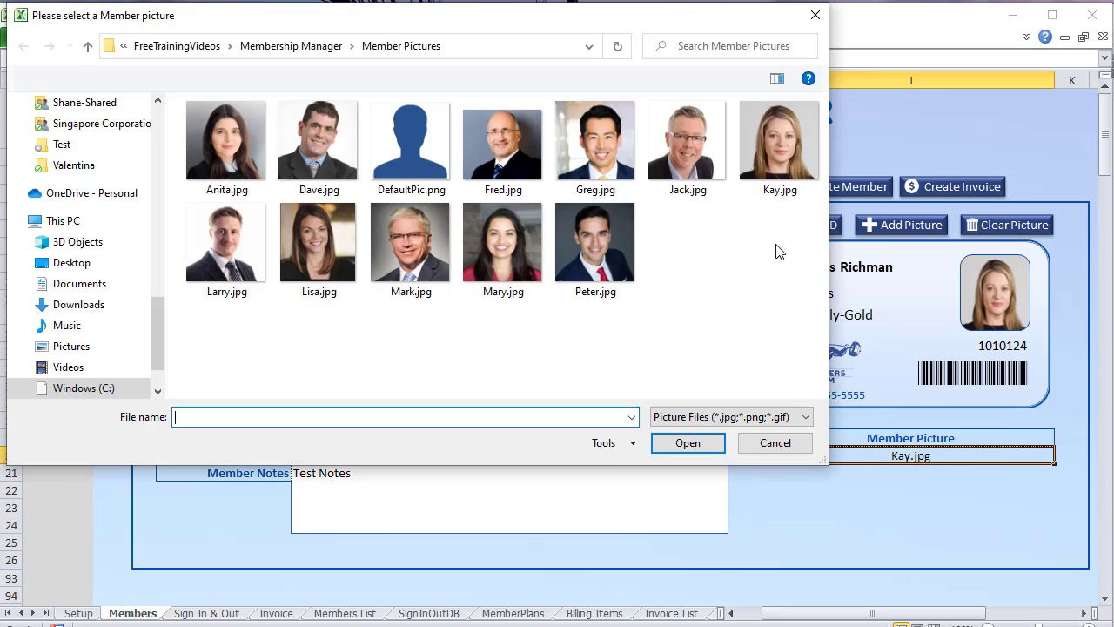
{"action": "left_click", "coordinate": [432, 235]}
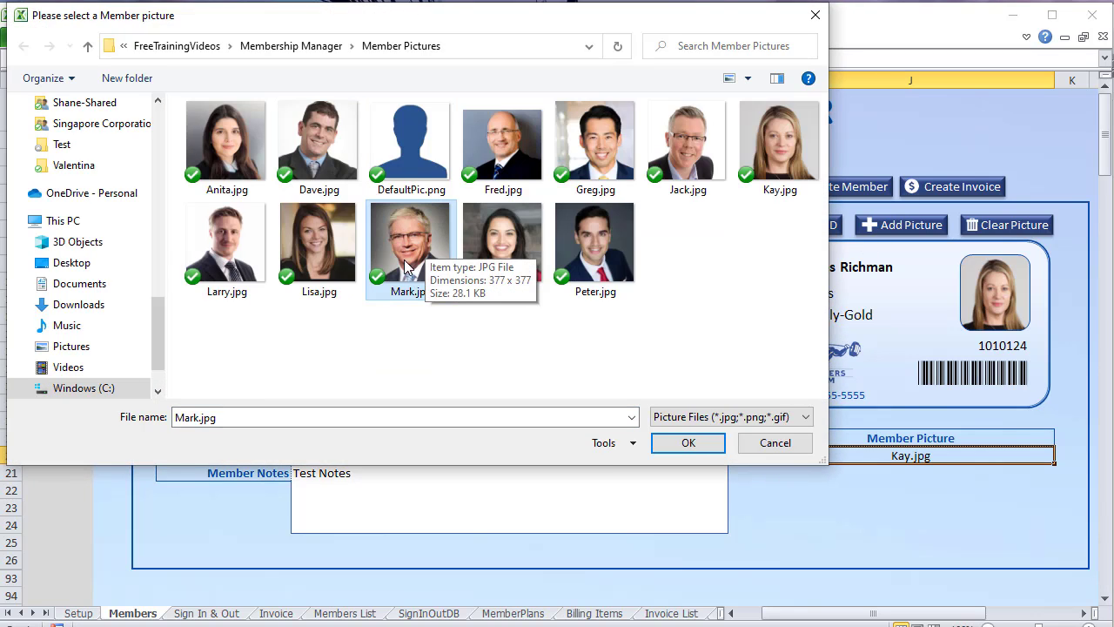
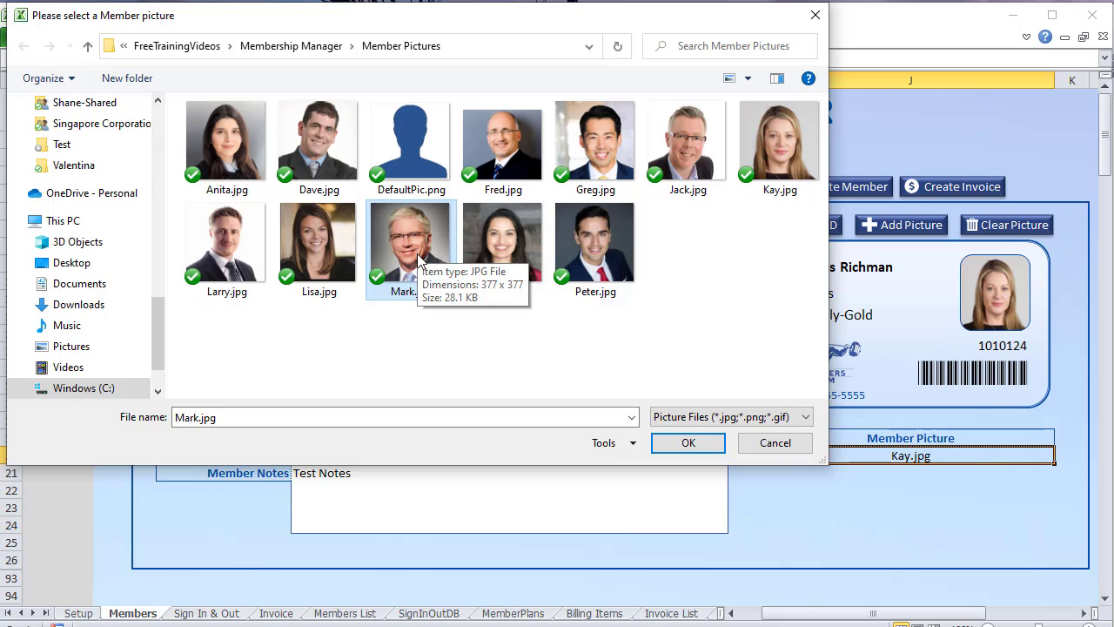
{"action": "left_click", "coordinate": [775, 443]}
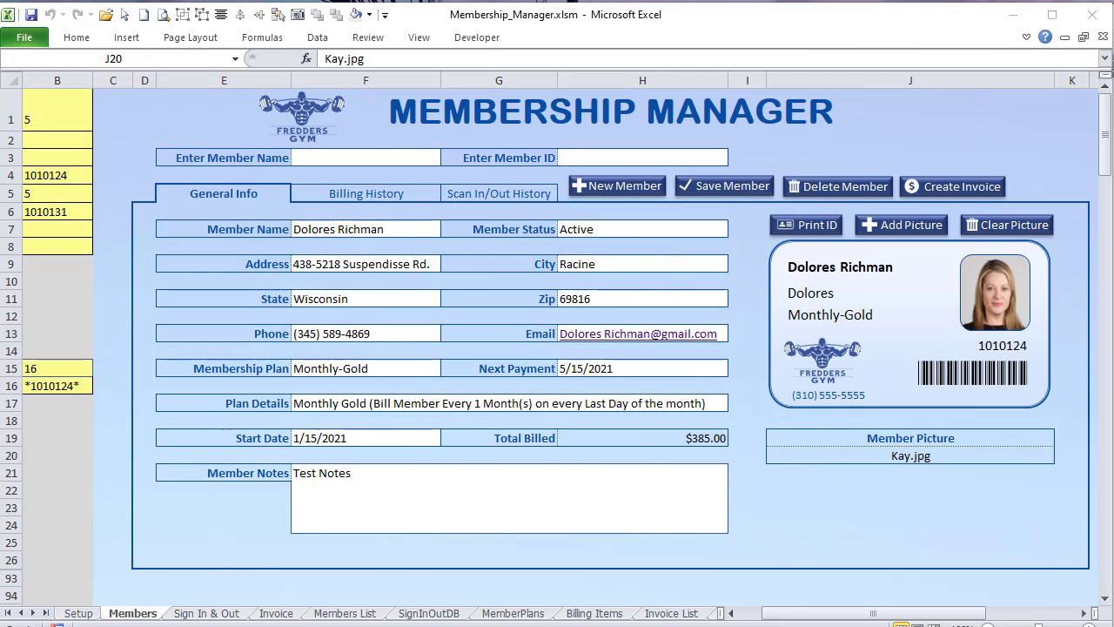
Step: Go back to the macro code and review the existing-picture line's Dir condition, Kill statement and comment
{"action": "key", "text": "alt+F11"}
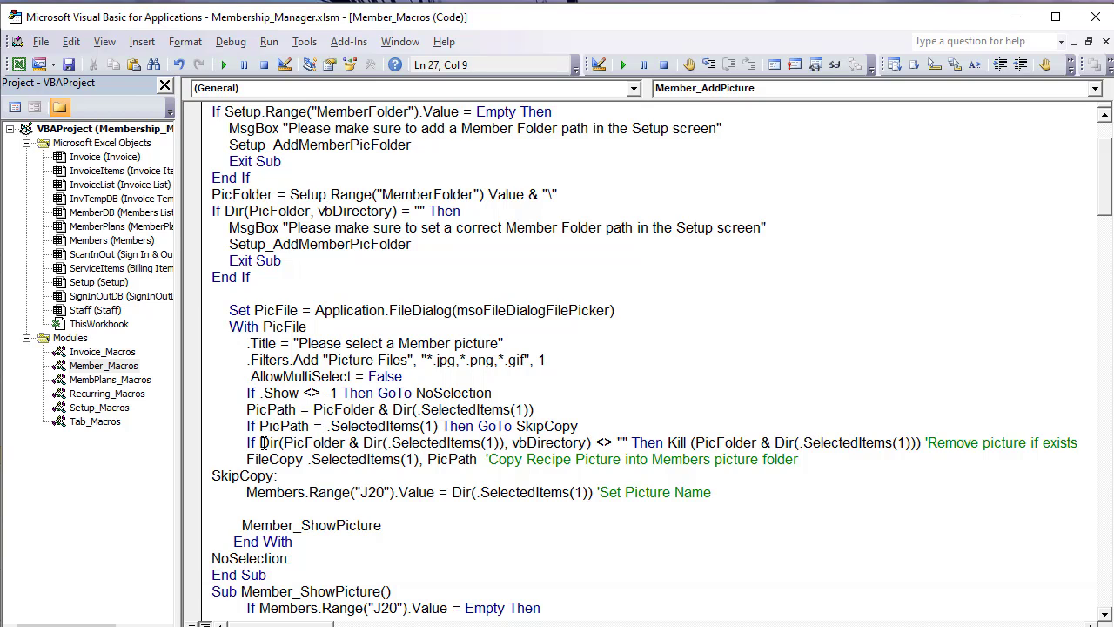
{"action": "left_click_drag", "start_coordinate": [261, 443], "coordinate": [620, 442]}
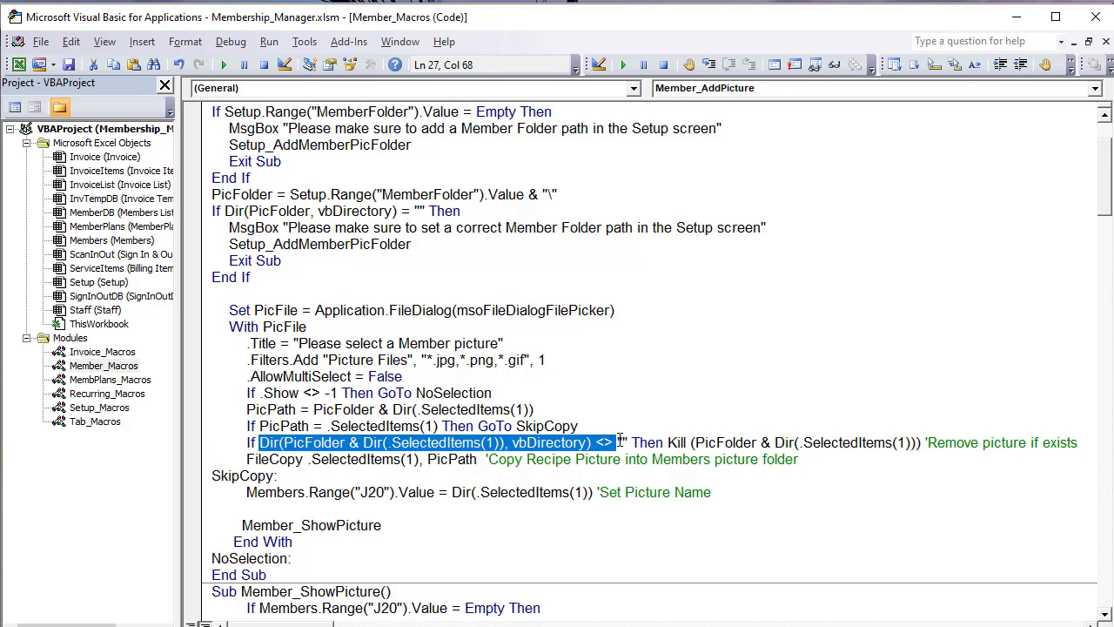
{"action": "left_click_drag", "start_coordinate": [642, 444], "coordinate": [928, 444]}
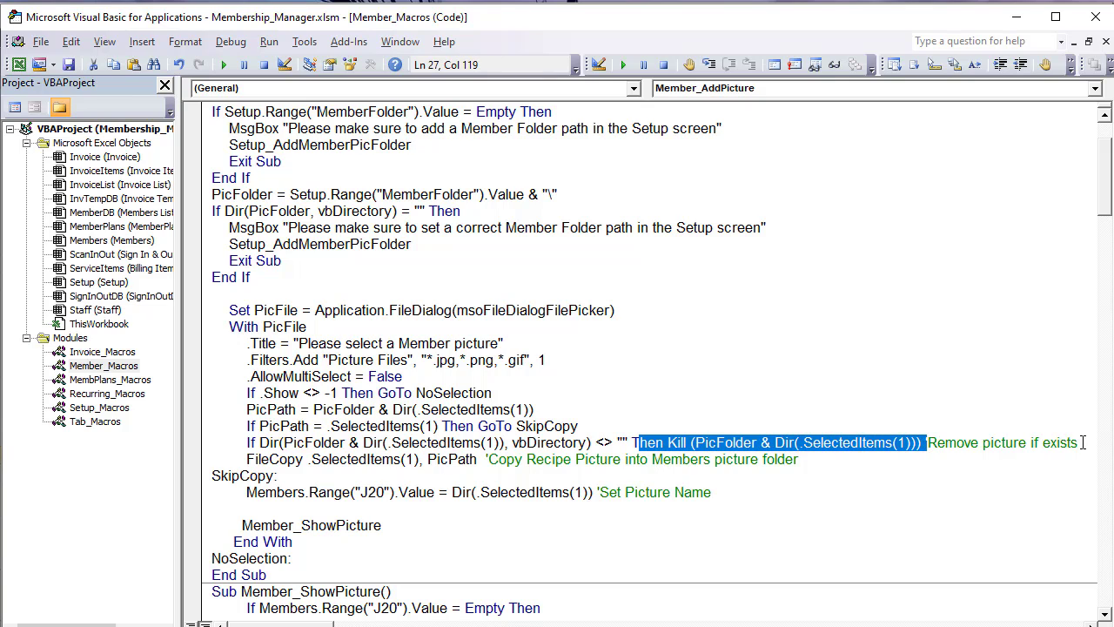
{"action": "left_click_drag", "start_coordinate": [1084, 443], "coordinate": [937, 443]}
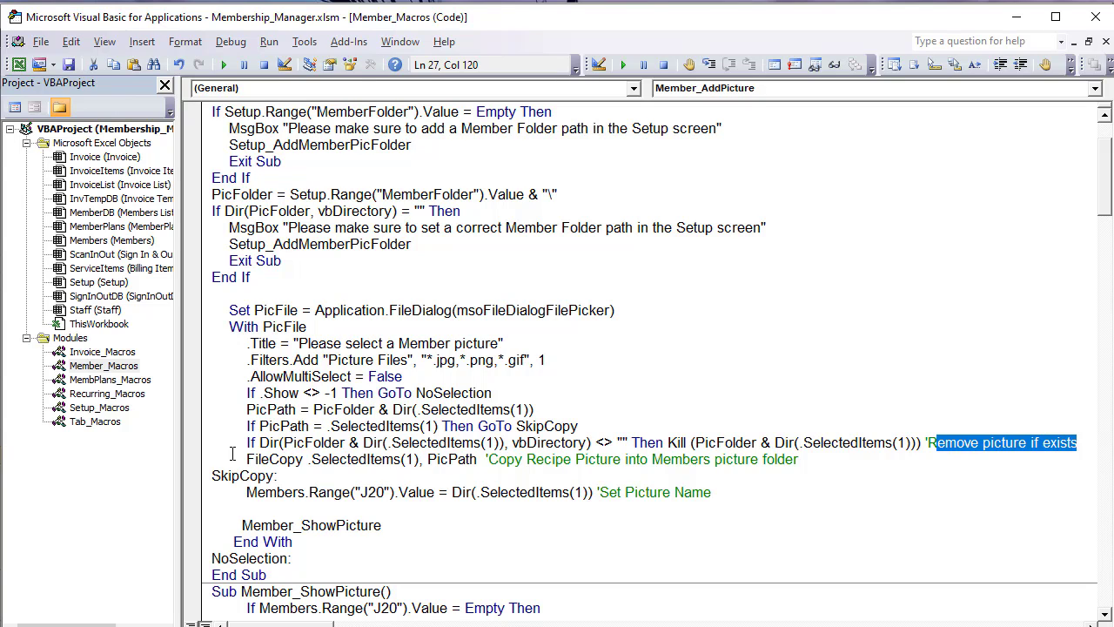
Step: Review the FileCopy source and PicPath destination, and reword that line's comment to "Copy Member Picture into Members picture folder"
{"action": "left_click_drag", "start_coordinate": [247, 459], "coordinate": [305, 459]}
{"action": "left_click_drag", "start_coordinate": [423, 459], "coordinate": [306, 459]}
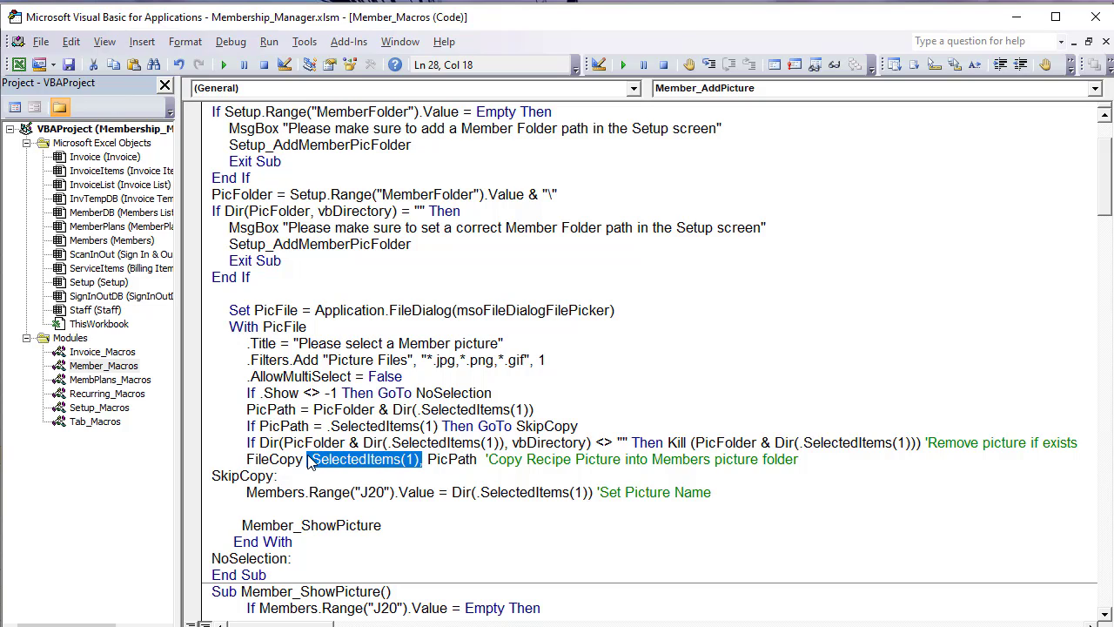
{"action": "left_click_drag", "start_coordinate": [478, 461], "coordinate": [426, 460]}
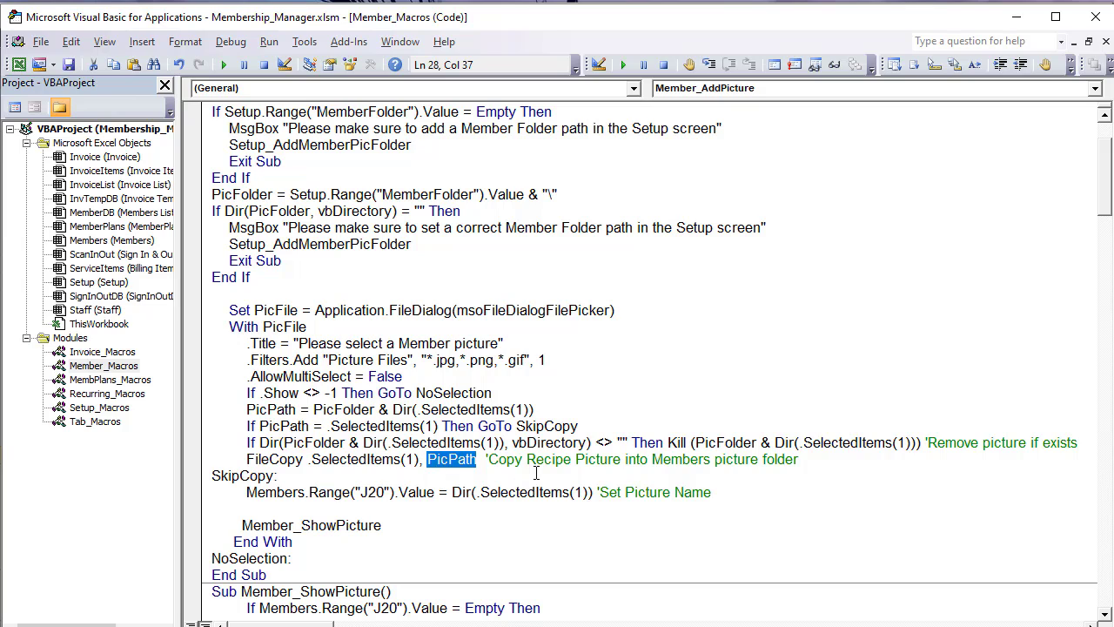
{"action": "left_click_drag", "start_coordinate": [573, 459], "coordinate": [527, 459]}
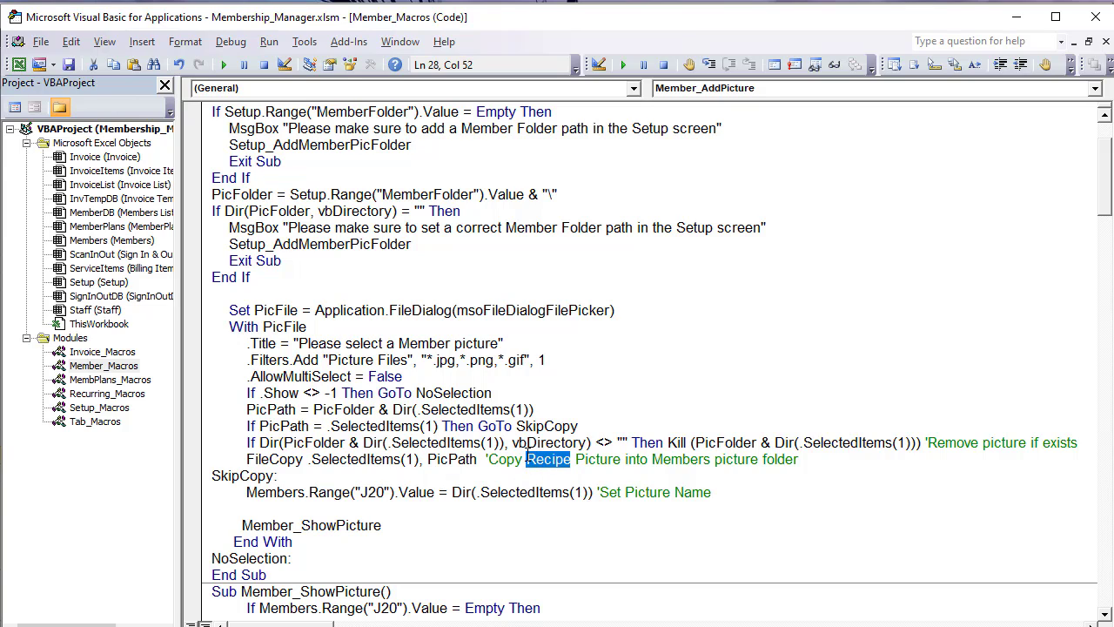
{"action": "type", "text": "Member"}
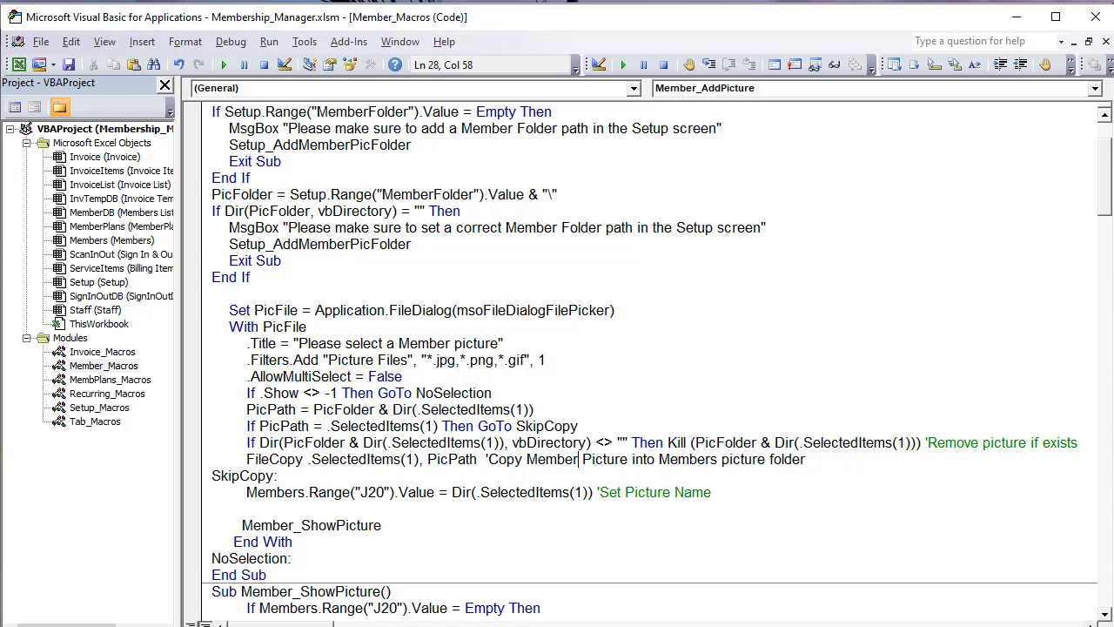
Step: Check cell J20 on the Members sheet and review the code line under SkipCopy that stores the picture name there
{"action": "key", "text": "alt+F11"}
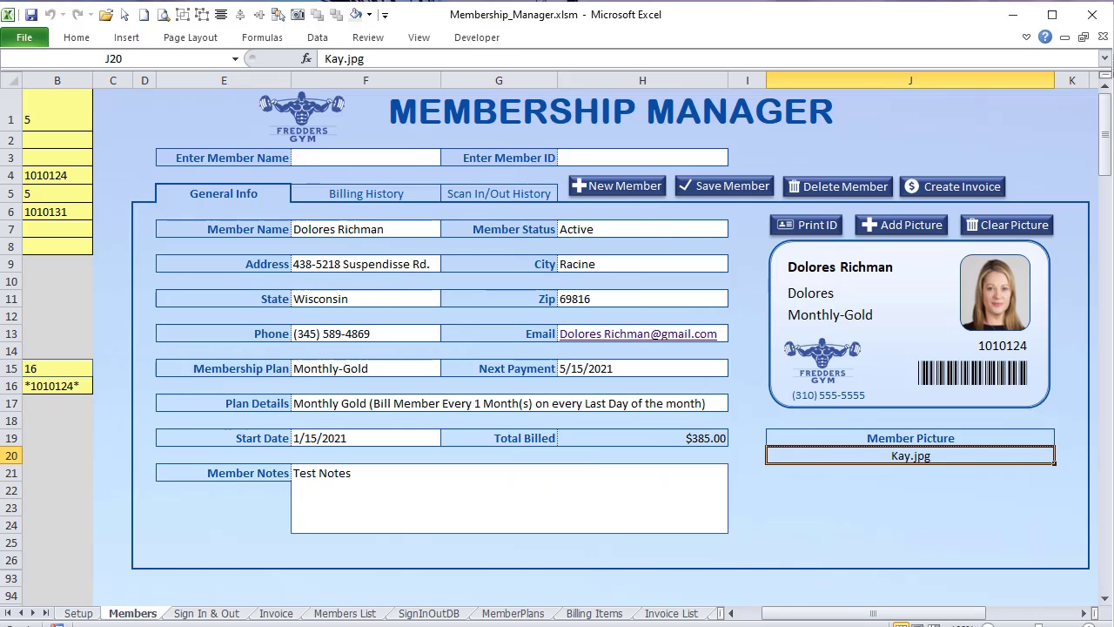
{"action": "key", "text": "alt+F11"}
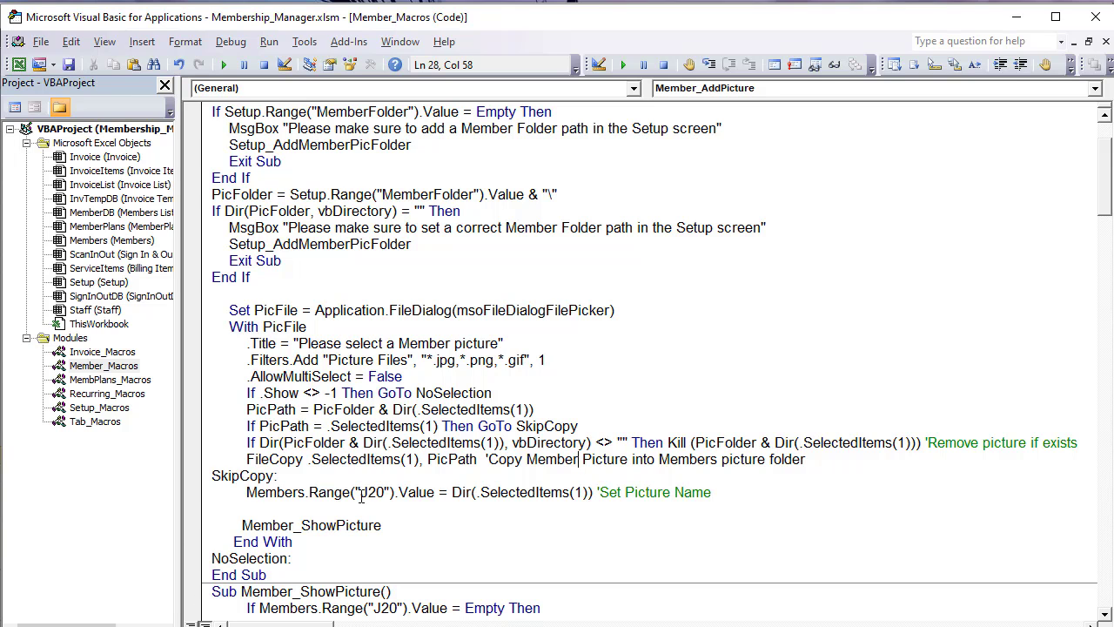
{"action": "left_click", "coordinate": [419, 494]}
{"action": "scroll", "coordinate": [419, 494], "scroll_direction": "up", "scroll_amount": 2}
{"action": "scroll", "coordinate": [427, 493], "scroll_direction": "down", "scroll_amount": 3}
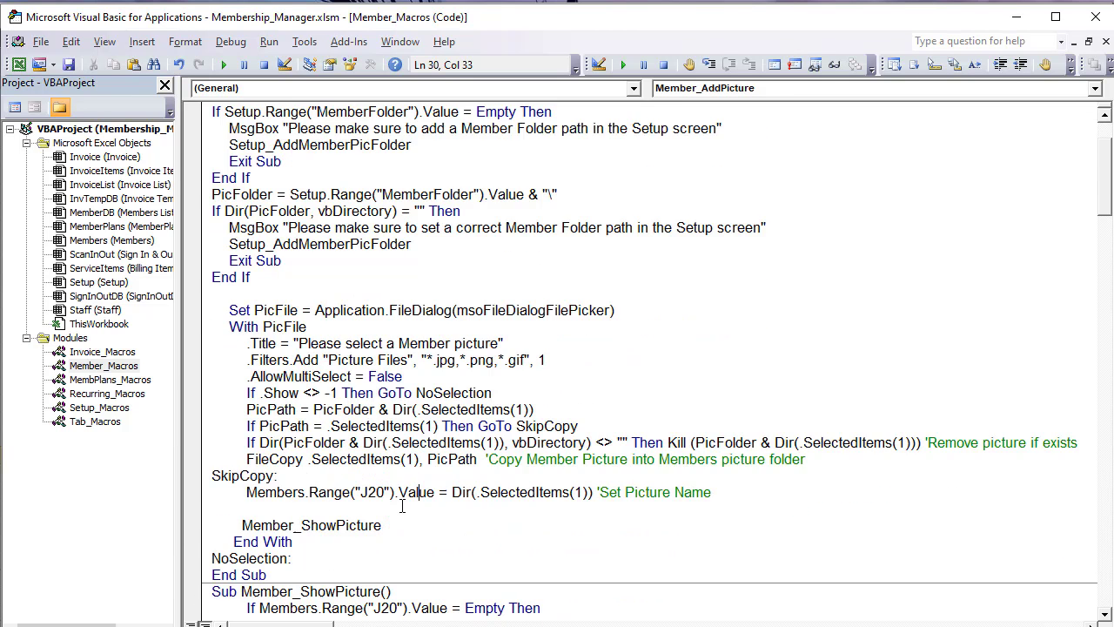
Step: Review the Dir expression on the J20 picture-name line and remove the blank line above the Member_ShowPicture call
{"action": "left_click", "coordinate": [453, 443]}
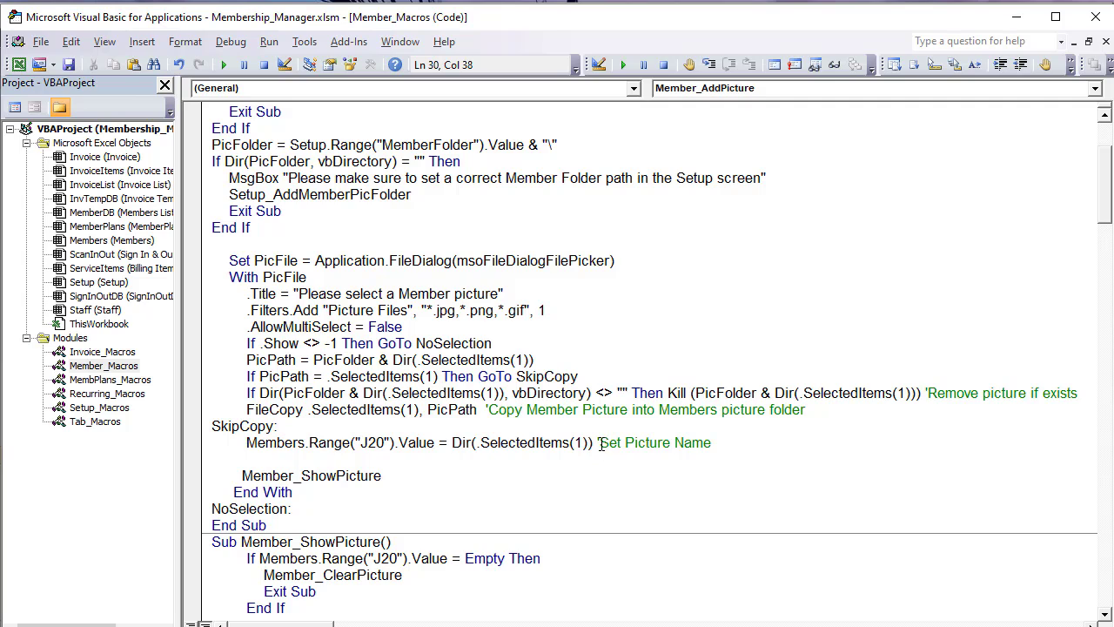
{"action": "left_click_drag", "start_coordinate": [475, 442], "coordinate": [445, 436]}
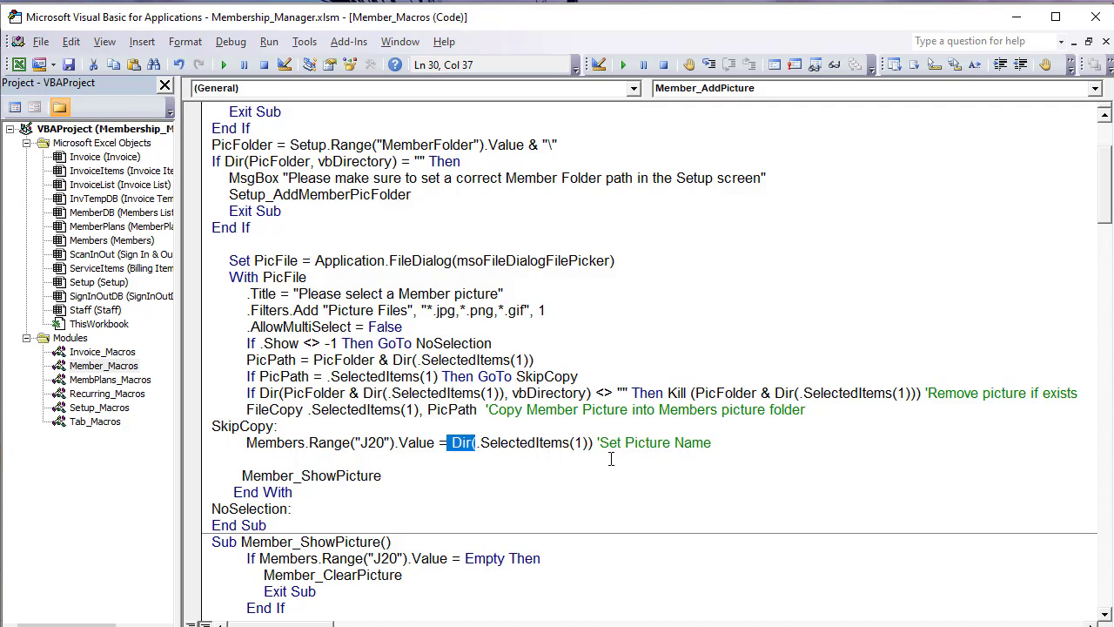
{"action": "left_click", "coordinate": [385, 459]}
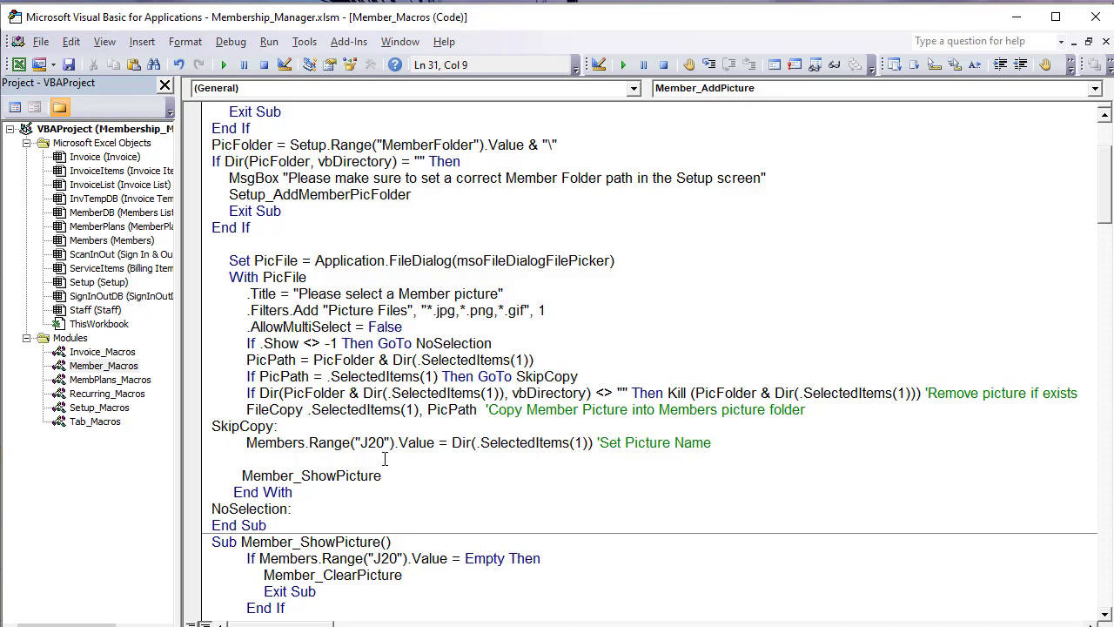
{"action": "key", "text": "BackSpace"}
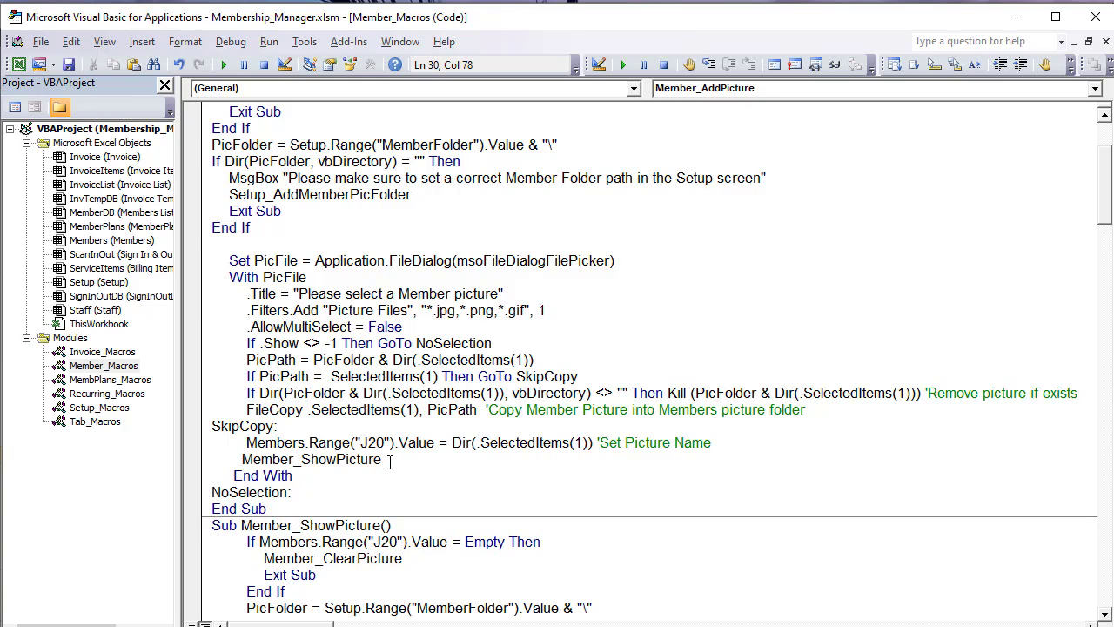
Step: Follow the Member_ShowPicture call to its sub and examine the empty J20 check, the Member_ClearPicture call and the Exit Sub
{"action": "left_click_drag", "start_coordinate": [390, 463], "coordinate": [247, 450]}
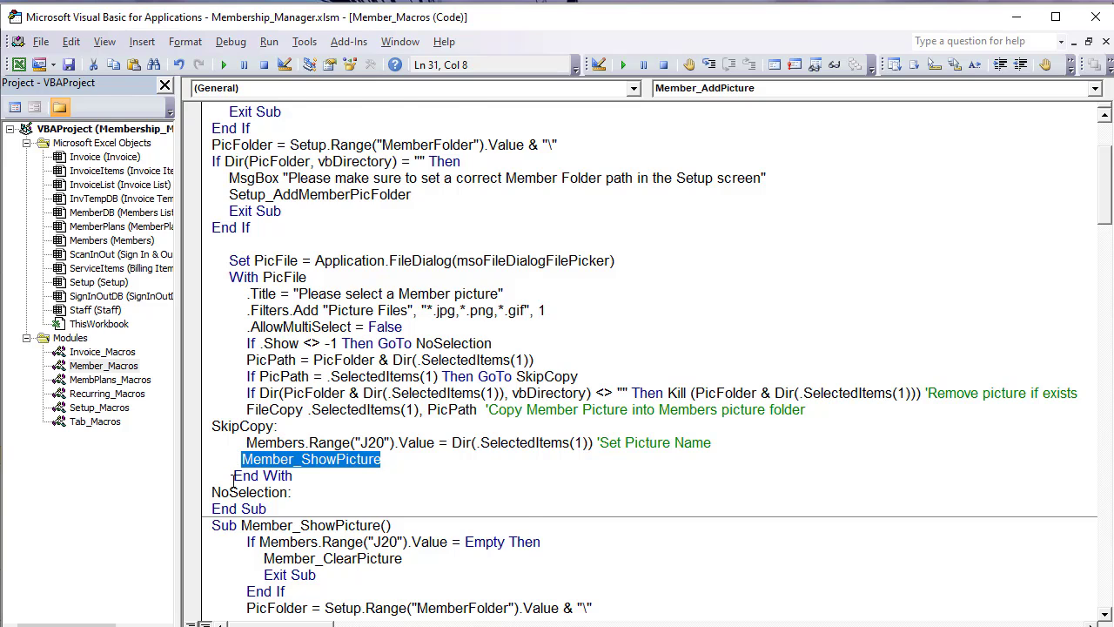
{"action": "scroll", "coordinate": [233, 479], "scroll_direction": "down", "scroll_amount": 2}
{"action": "left_click_drag", "start_coordinate": [381, 426], "coordinate": [242, 426]}
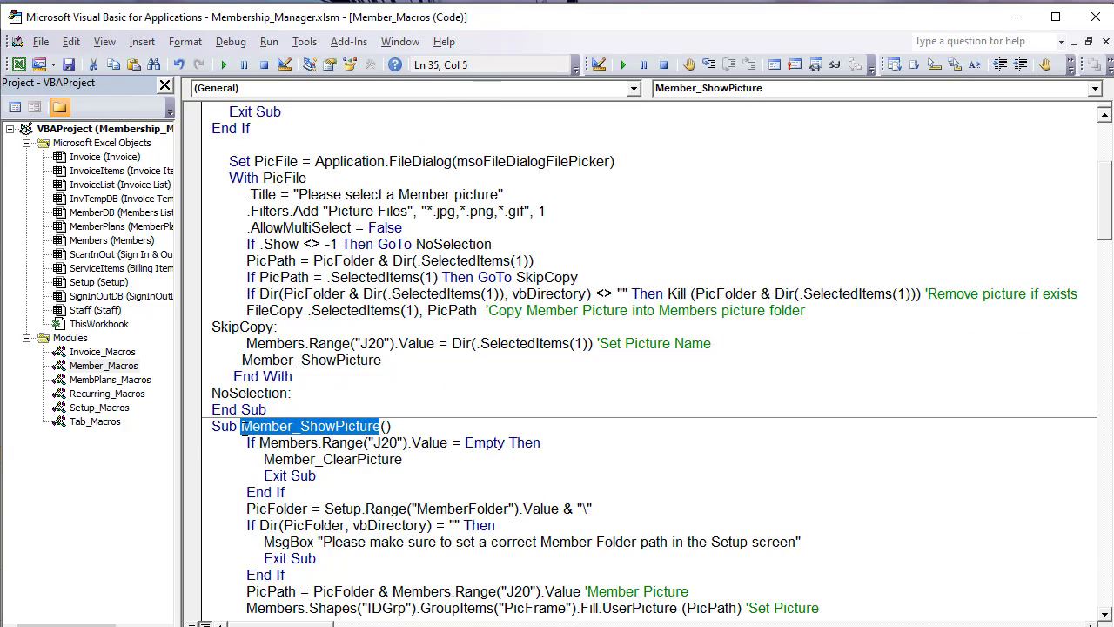
{"action": "scroll", "coordinate": [242, 432], "scroll_direction": "down", "scroll_amount": 1}
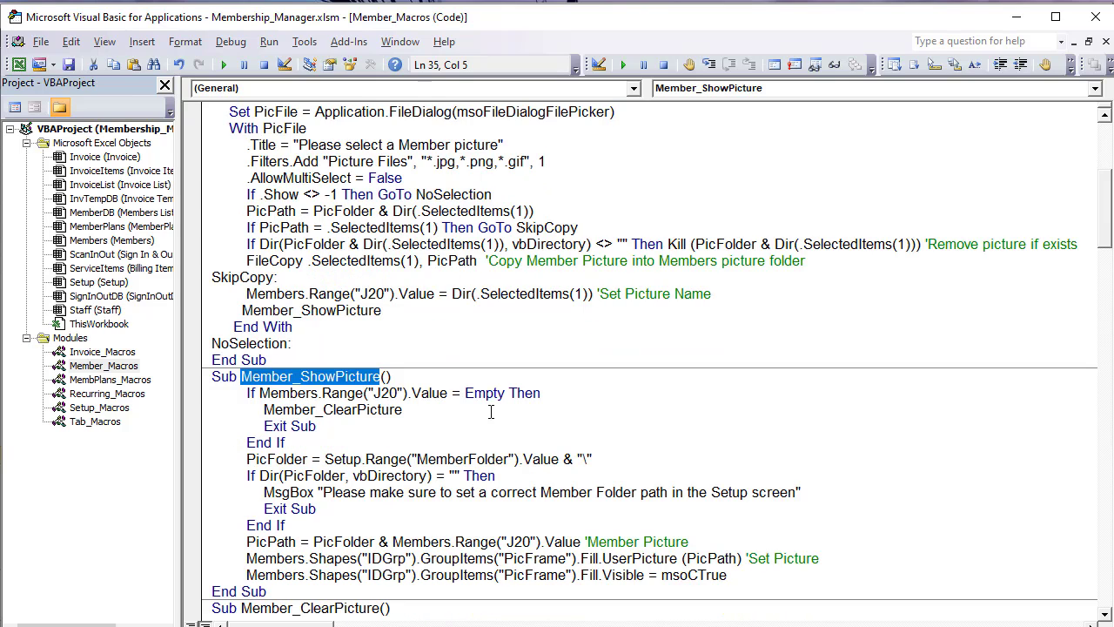
{"action": "left_click_drag", "start_coordinate": [441, 393], "coordinate": [322, 393]}
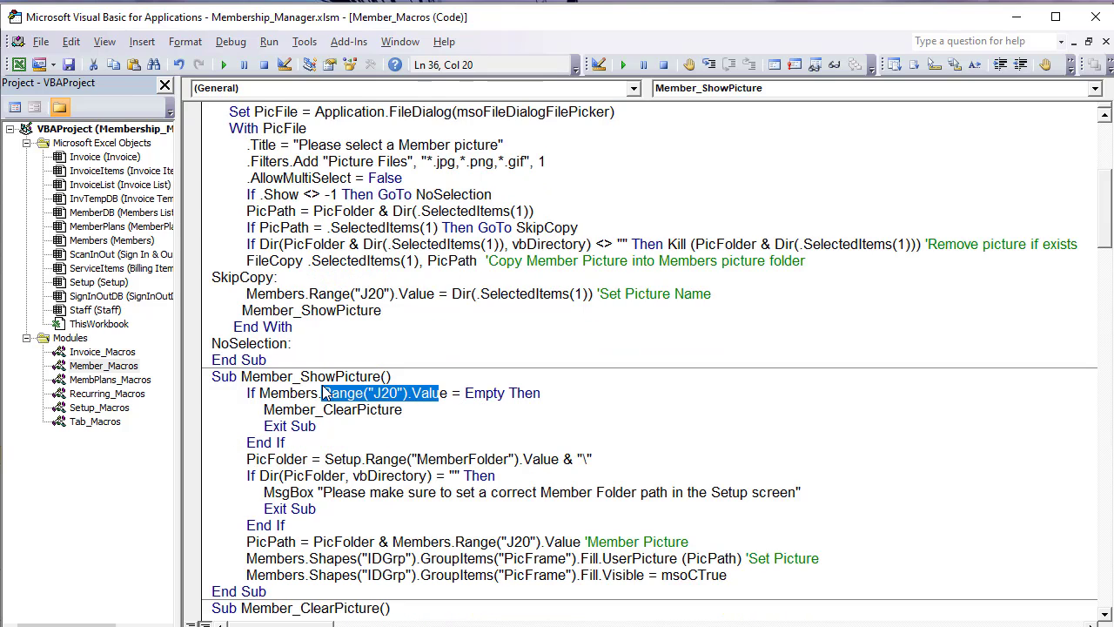
{"action": "left_click_drag", "start_coordinate": [367, 293], "coordinate": [406, 293]}
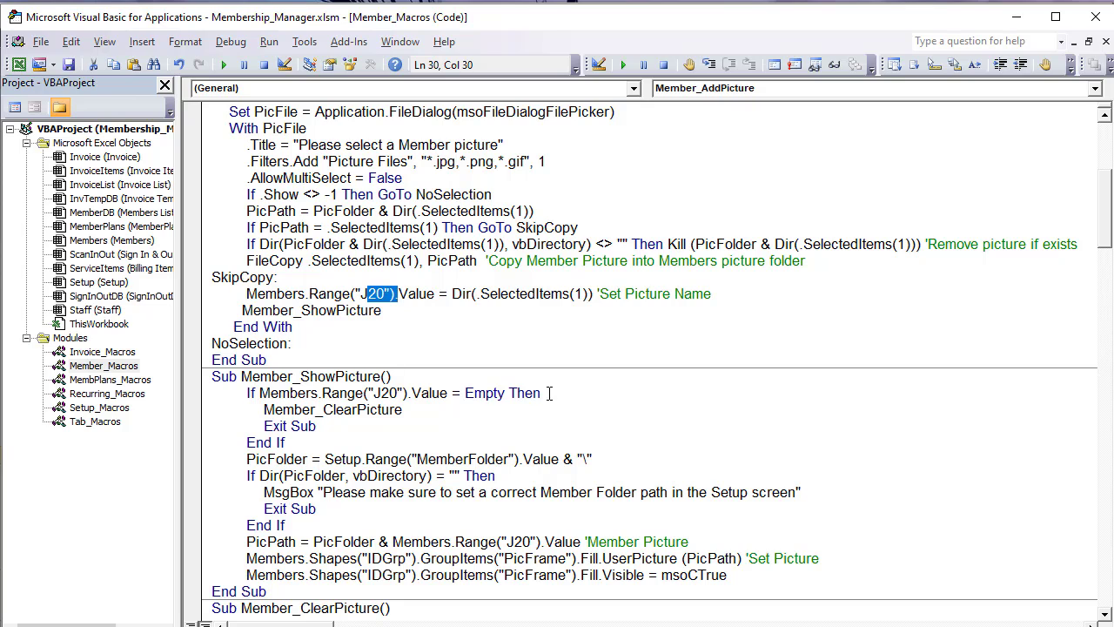
{"action": "left_click_drag", "start_coordinate": [541, 393], "coordinate": [248, 409]}
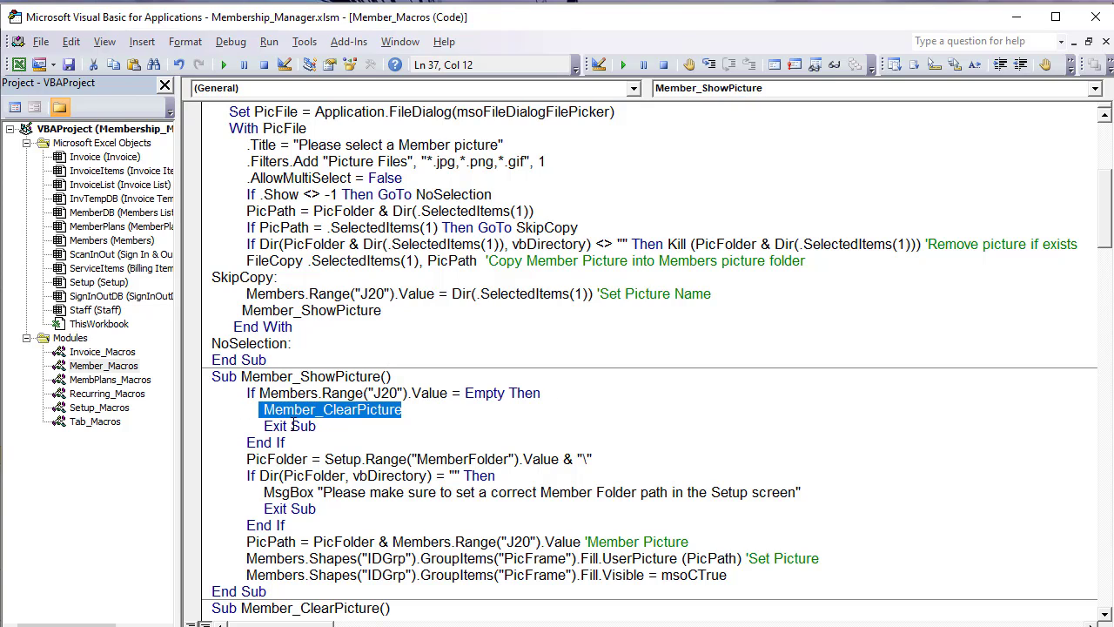
{"action": "left_click_drag", "start_coordinate": [315, 437], "coordinate": [291, 427]}
{"action": "left_click_drag", "start_coordinate": [409, 408], "coordinate": [281, 426]}
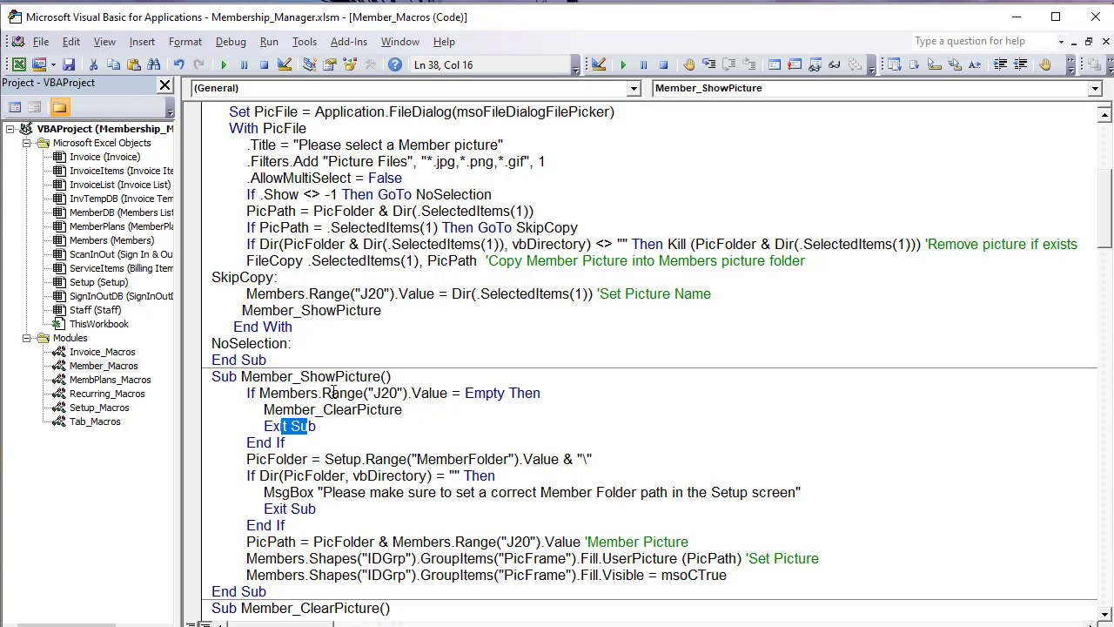
{"action": "left_click_drag", "start_coordinate": [338, 393], "coordinate": [402, 392]}
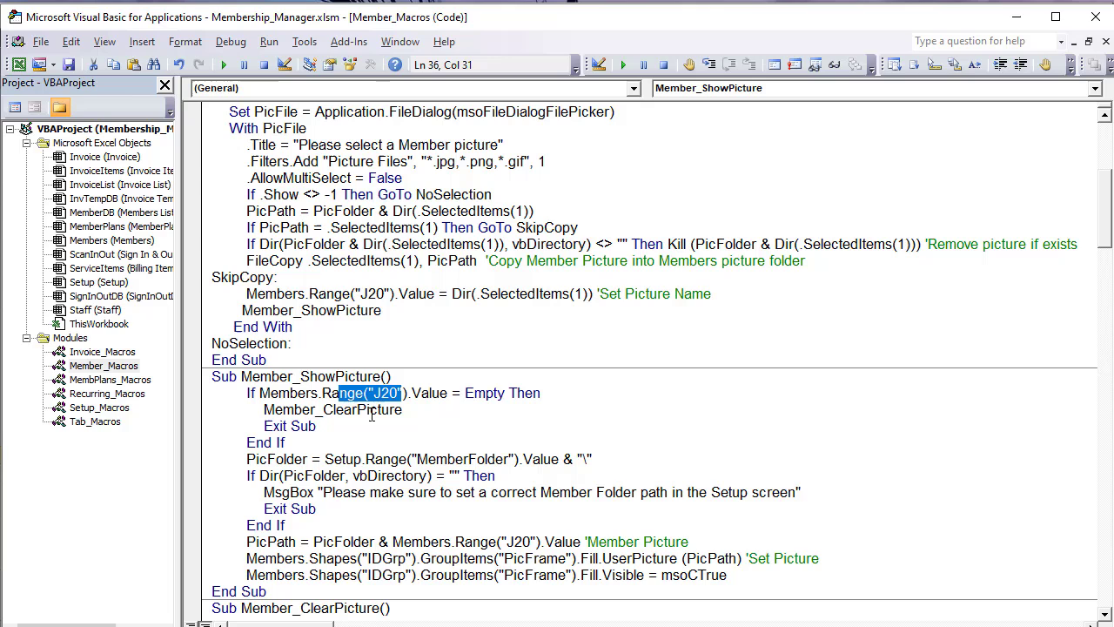
Step: Examine how Member_ShowPicture builds PicFolder from the MemberFolder range plus a backslash, and its Dir check with message and Exit Sub
{"action": "scroll", "coordinate": [321, 447], "scroll_direction": "down", "scroll_amount": 1}
{"action": "left_click", "coordinate": [322, 388]}
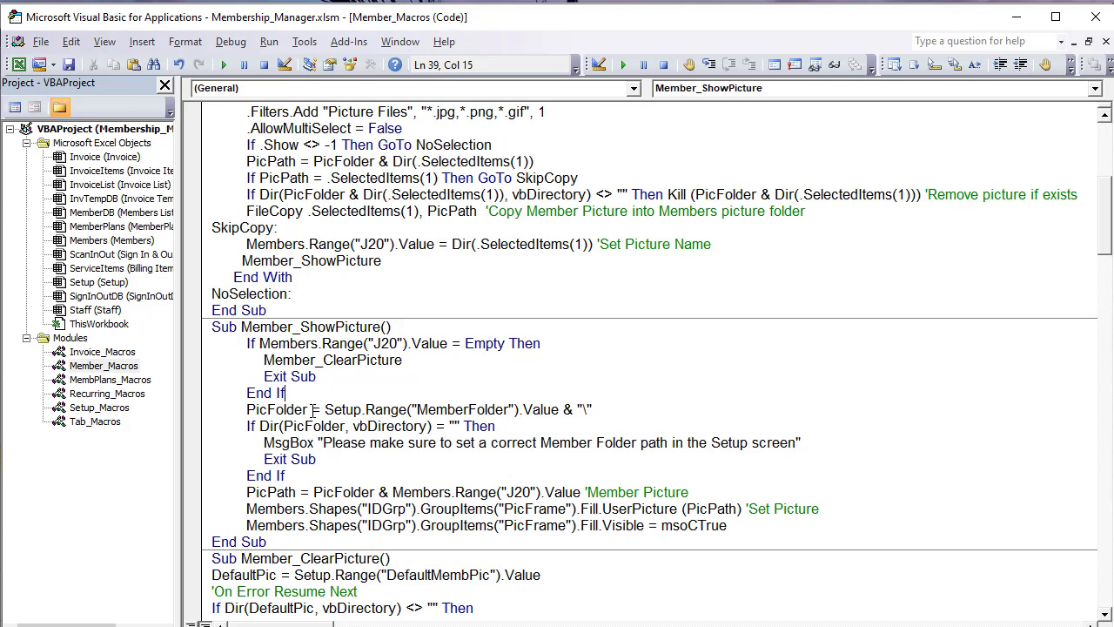
{"action": "left_click_drag", "start_coordinate": [312, 409], "coordinate": [249, 408]}
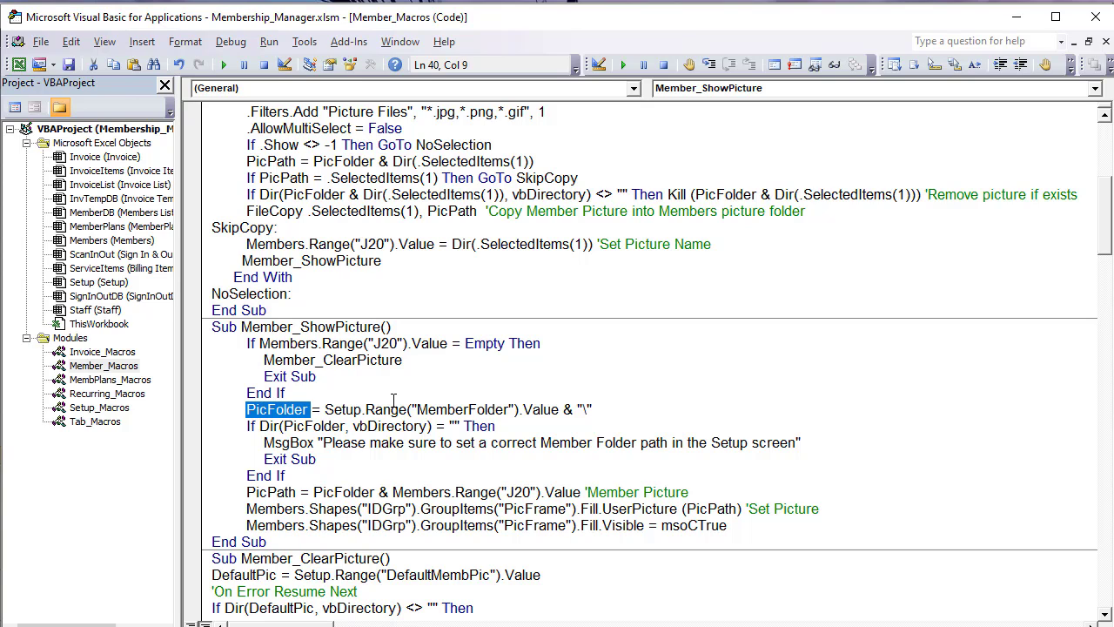
{"action": "double_click", "coordinate": [485, 409]}
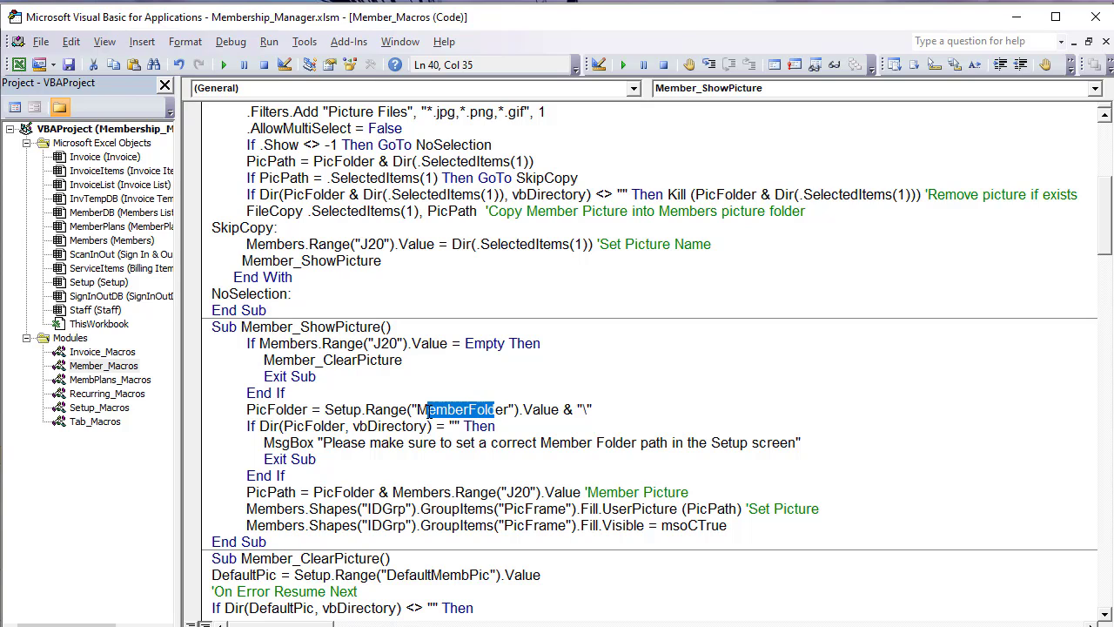
{"action": "left_click", "coordinate": [596, 409]}
{"action": "left_click_drag", "start_coordinate": [595, 410], "coordinate": [573, 409]}
{"action": "scroll", "coordinate": [514, 414], "scroll_direction": "down", "scroll_amount": 1}
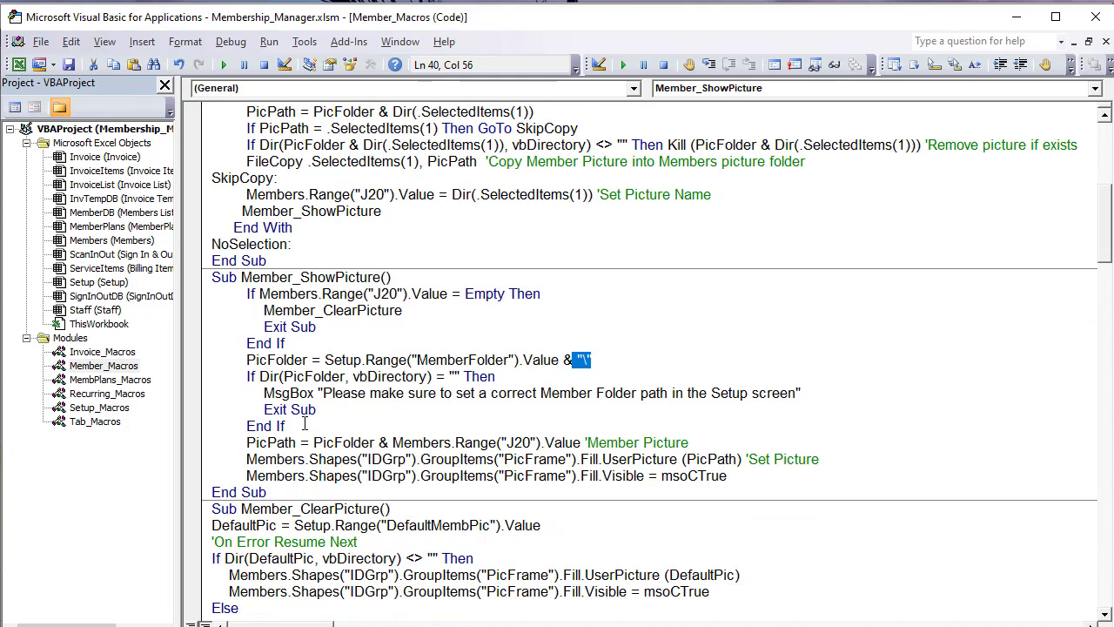
{"action": "left_click", "coordinate": [321, 376]}
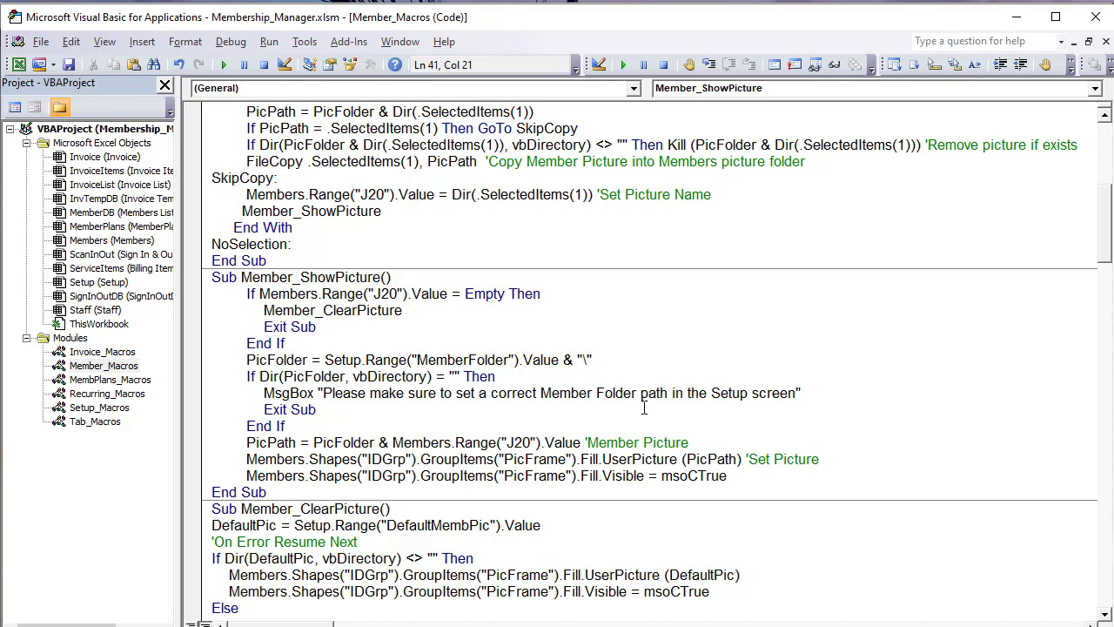
{"action": "left_click", "coordinate": [349, 412]}
Step: Move the PicPath assignment line in Member_ShowPicture up to directly below the PicFolder line, before the Dir check
{"action": "left_click_drag", "start_coordinate": [296, 444], "coordinate": [246, 445]}
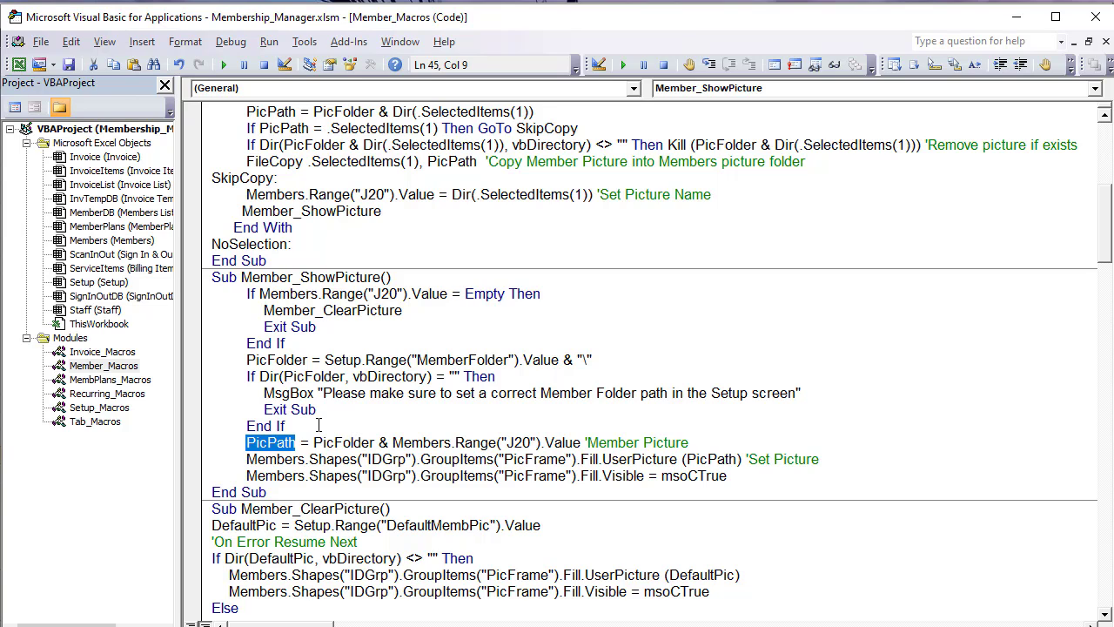
{"action": "left_click", "coordinate": [663, 357]}
{"action": "key", "text": "Return"}
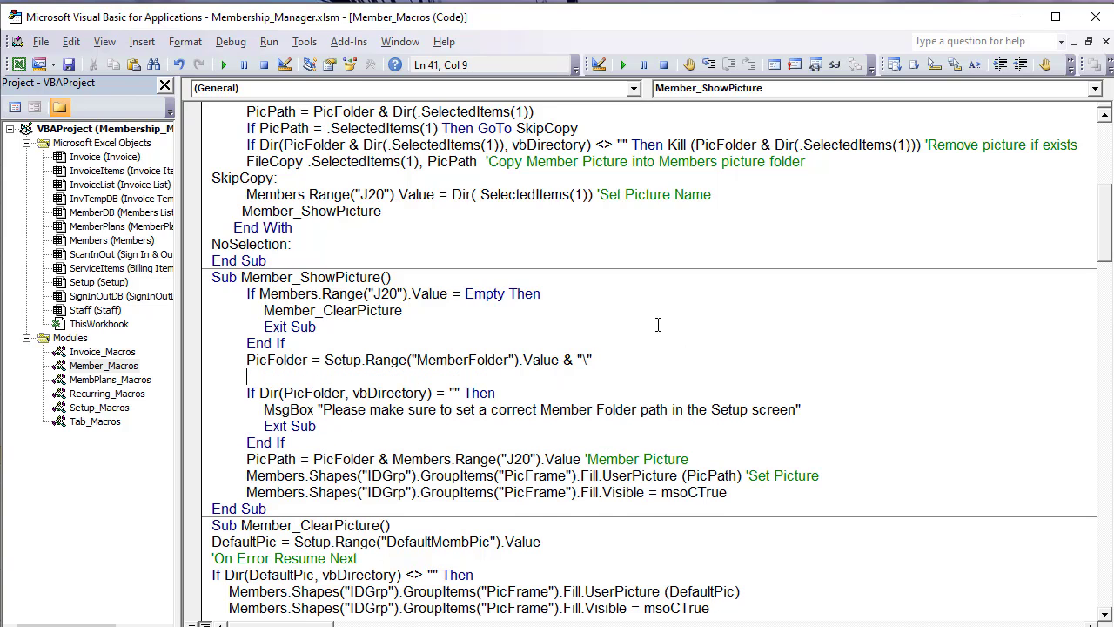
{"action": "left_click_drag", "start_coordinate": [731, 459], "coordinate": [258, 463]}
{"action": "left_click_drag", "start_coordinate": [261, 396], "coordinate": [249, 377]}
Step: Replace PicFolder with PicPath in the Dir check of Member_ShowPicture and remove the extra space after the opening parenthesis
{"action": "double_click", "coordinate": [298, 375]}
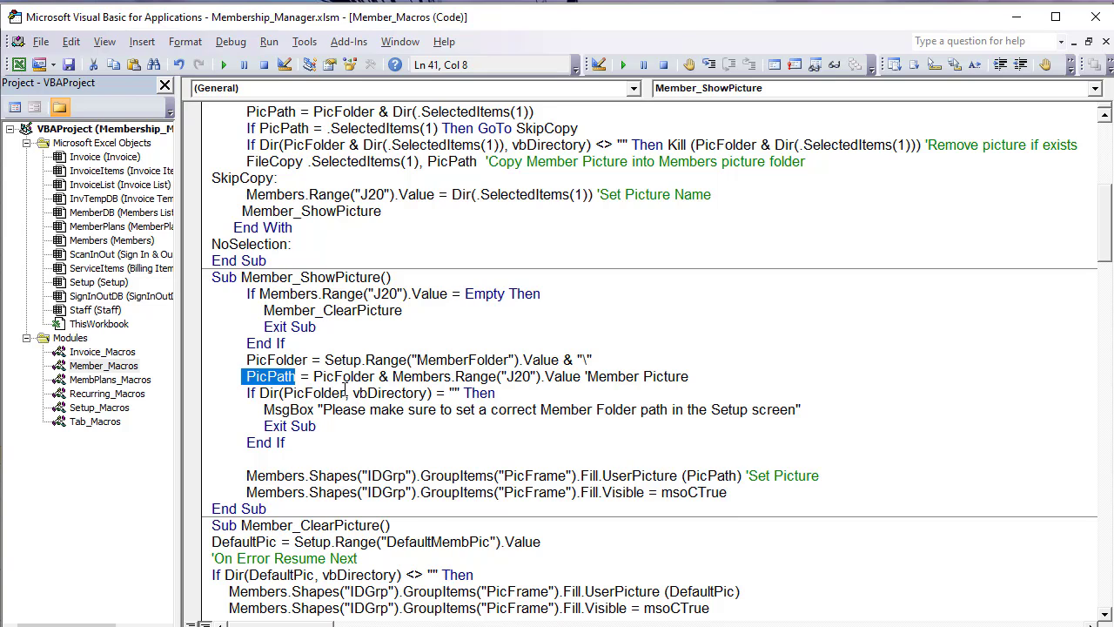
{"action": "key", "text": "ctrl+c"}
{"action": "left_click_drag", "start_coordinate": [346, 392], "coordinate": [283, 392]}
{"action": "key", "text": "ctrl+v"}
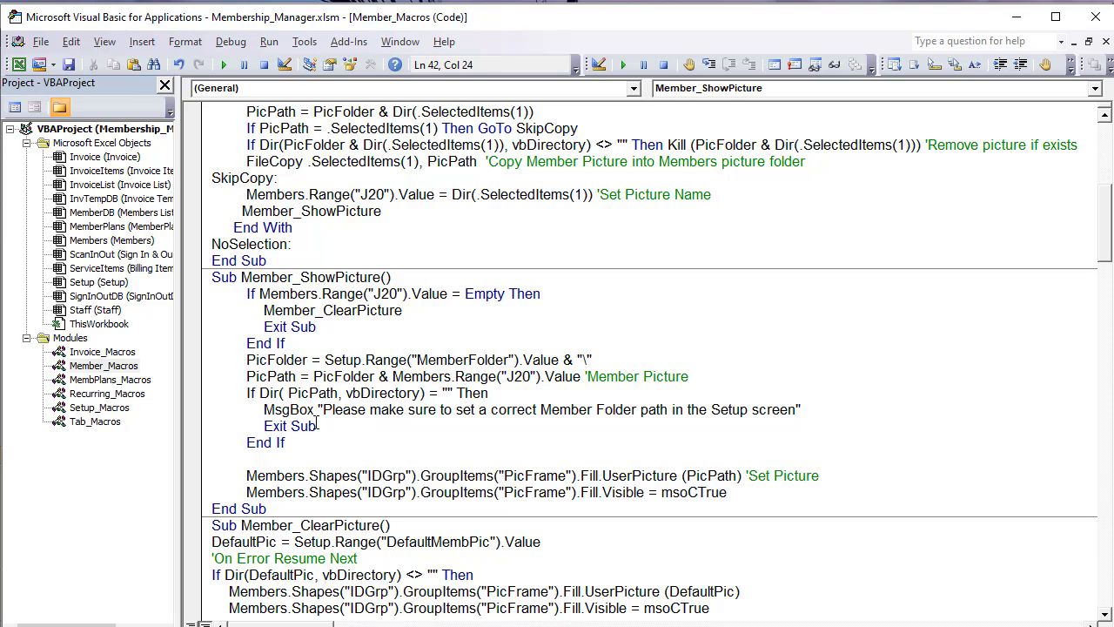
{"action": "left_click", "coordinate": [290, 394]}
{"action": "key", "text": "BackSpace"}
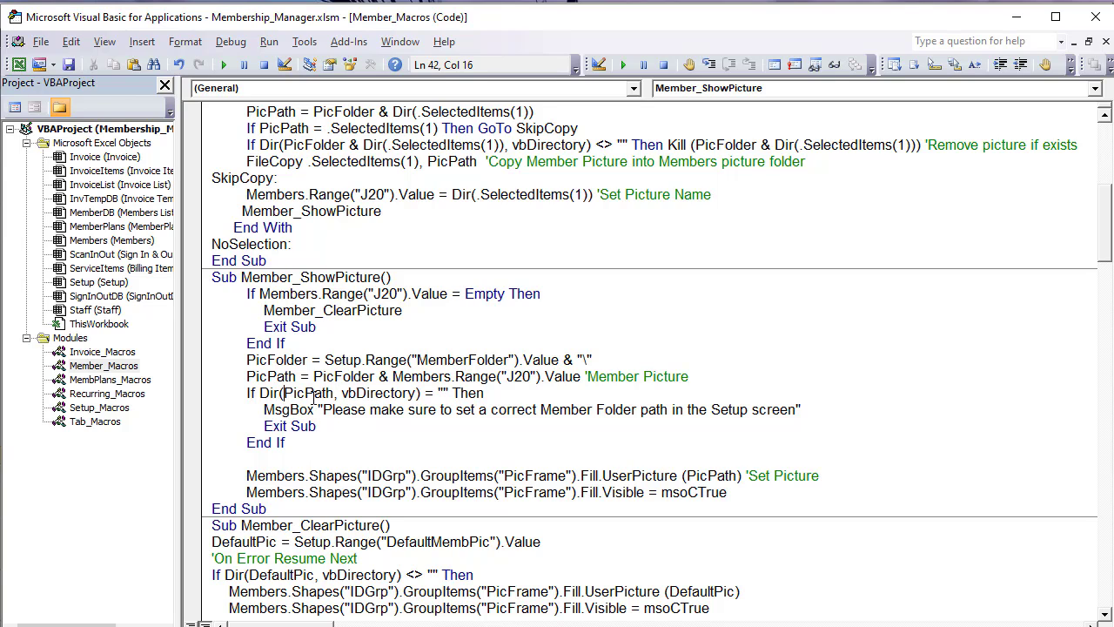
{"action": "left_click", "coordinate": [341, 409]}
{"action": "left_click", "coordinate": [323, 462]}
Step: Go to the Members sheet and check the shape names of the ID card group, IDGrp, and its picture shape, PicFrame
{"action": "key", "text": "alt+F11"}
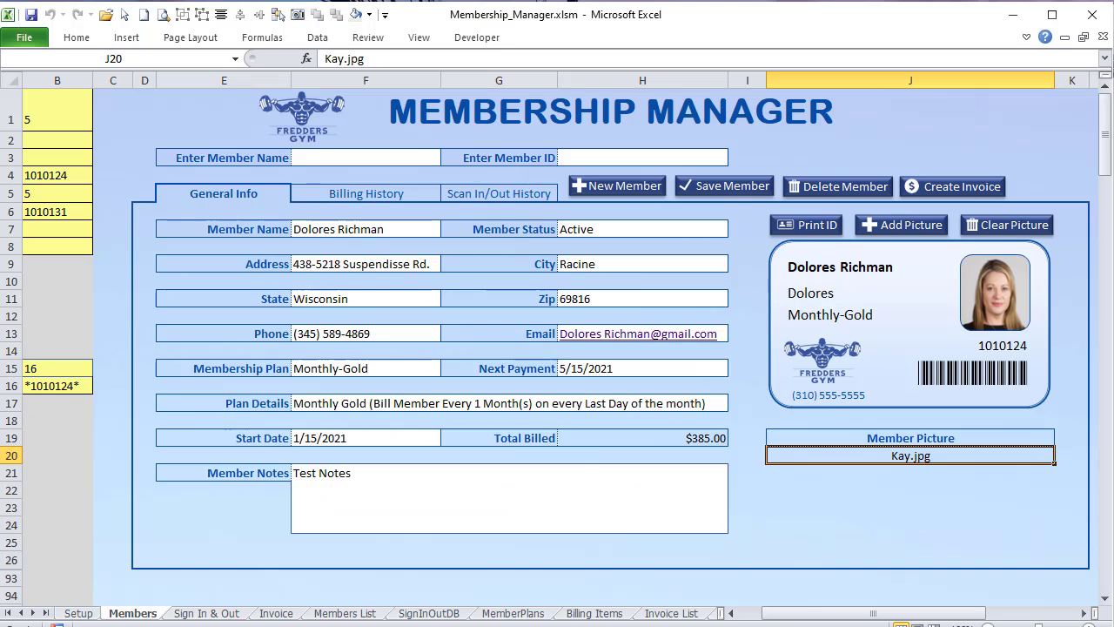
{"action": "left_click", "coordinate": [872, 255]}
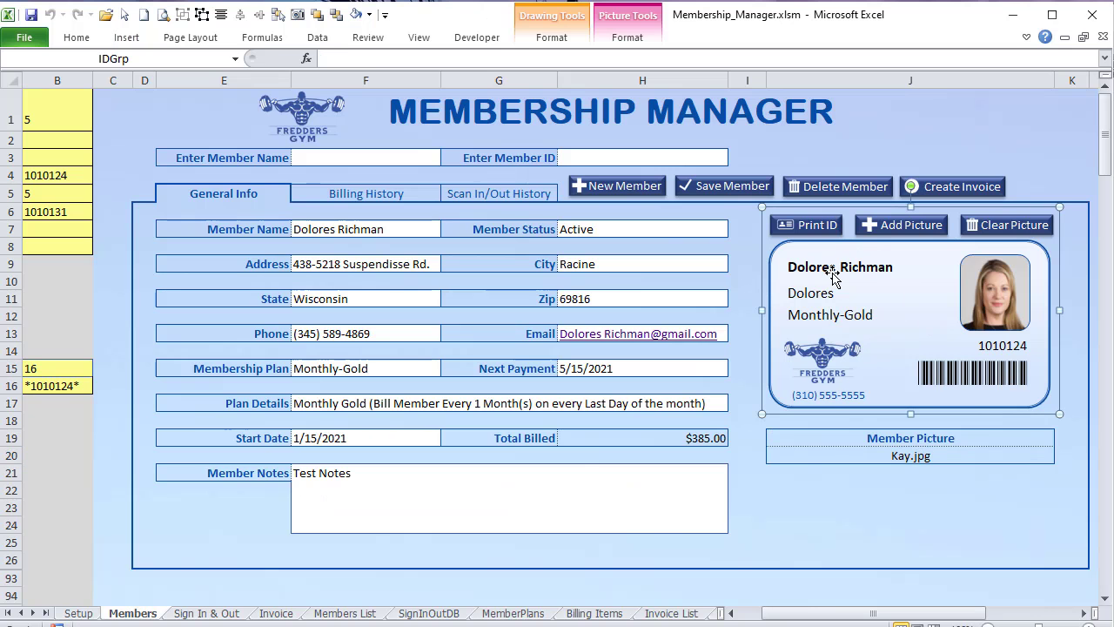
{"action": "left_click", "coordinate": [1018, 265]}
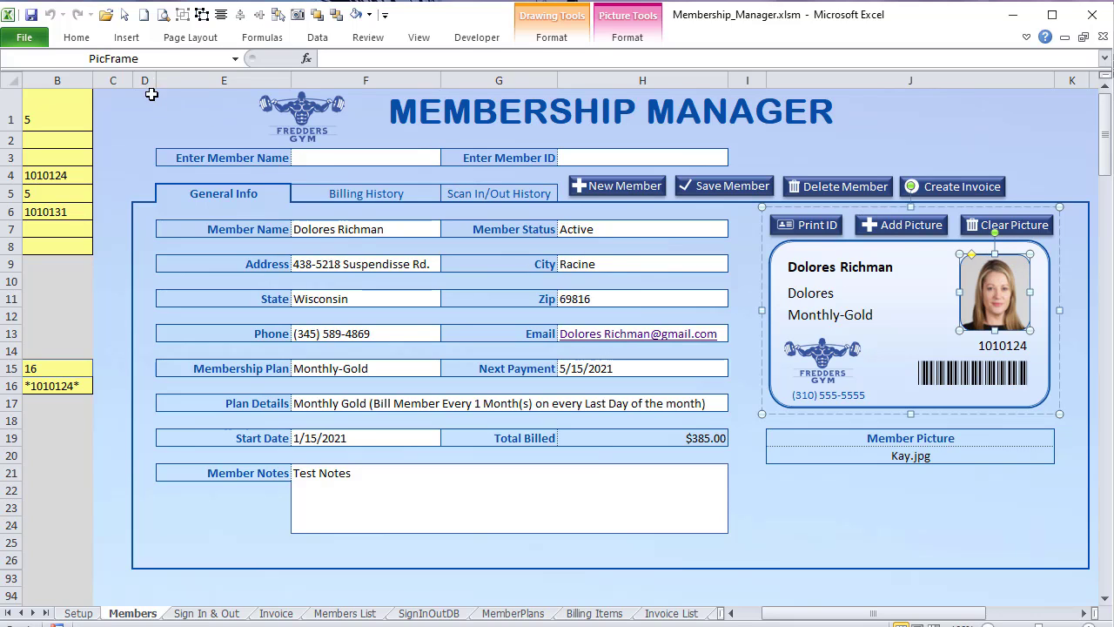
{"action": "left_click", "coordinate": [39, 59]}
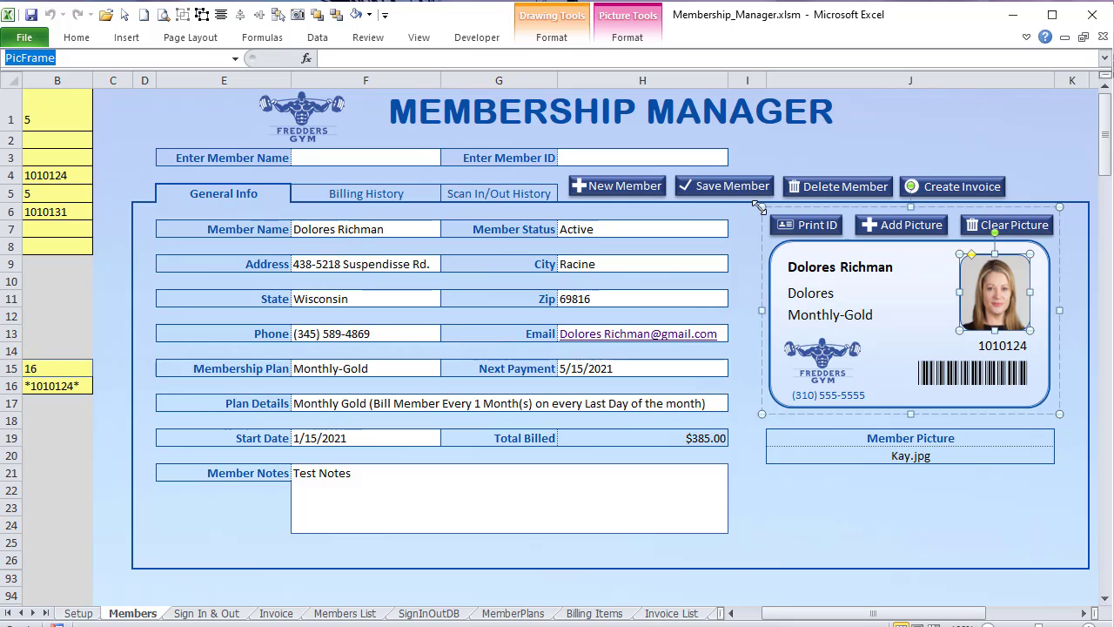
{"action": "left_click", "coordinate": [740, 213]}
{"action": "left_click", "coordinate": [797, 271]}
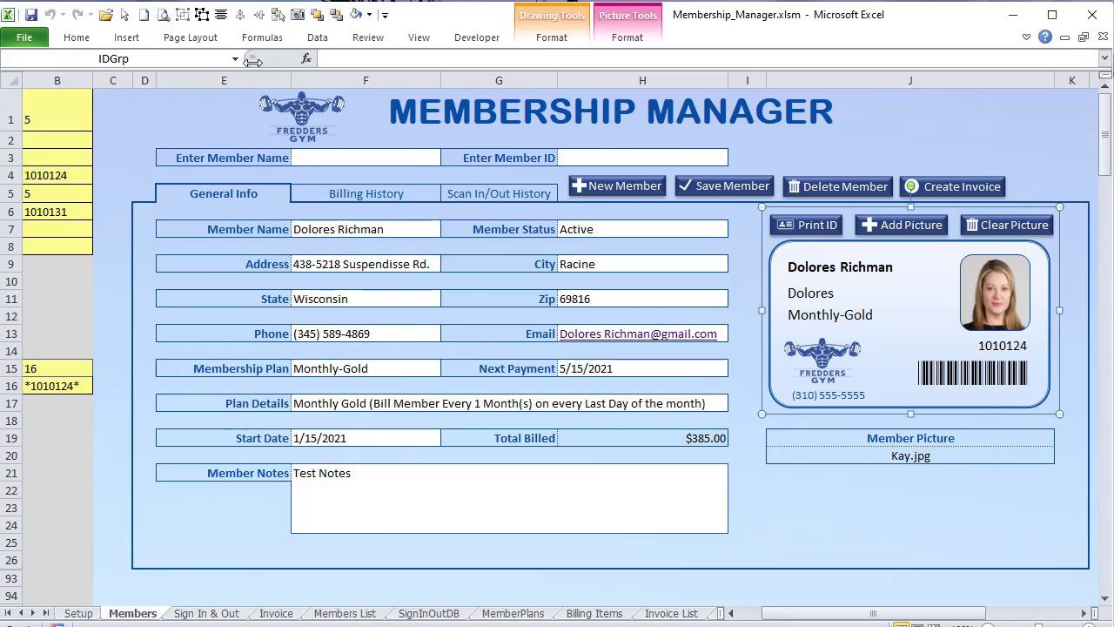
{"action": "left_click", "coordinate": [972, 270]}
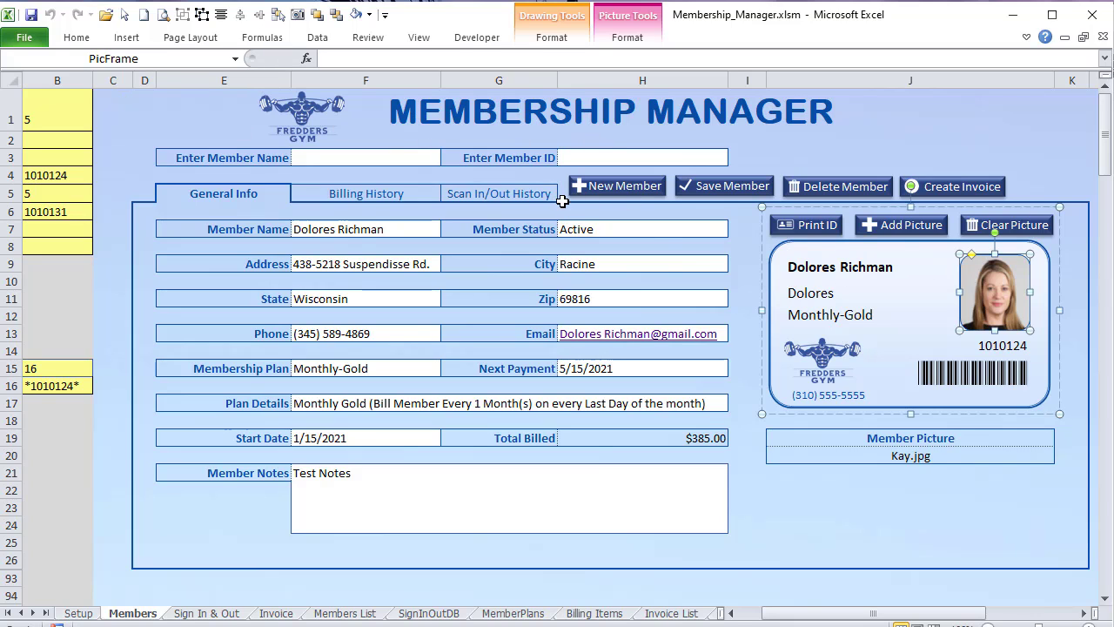
{"action": "left_click", "coordinate": [747, 267]}
{"action": "left_click", "coordinate": [815, 274]}
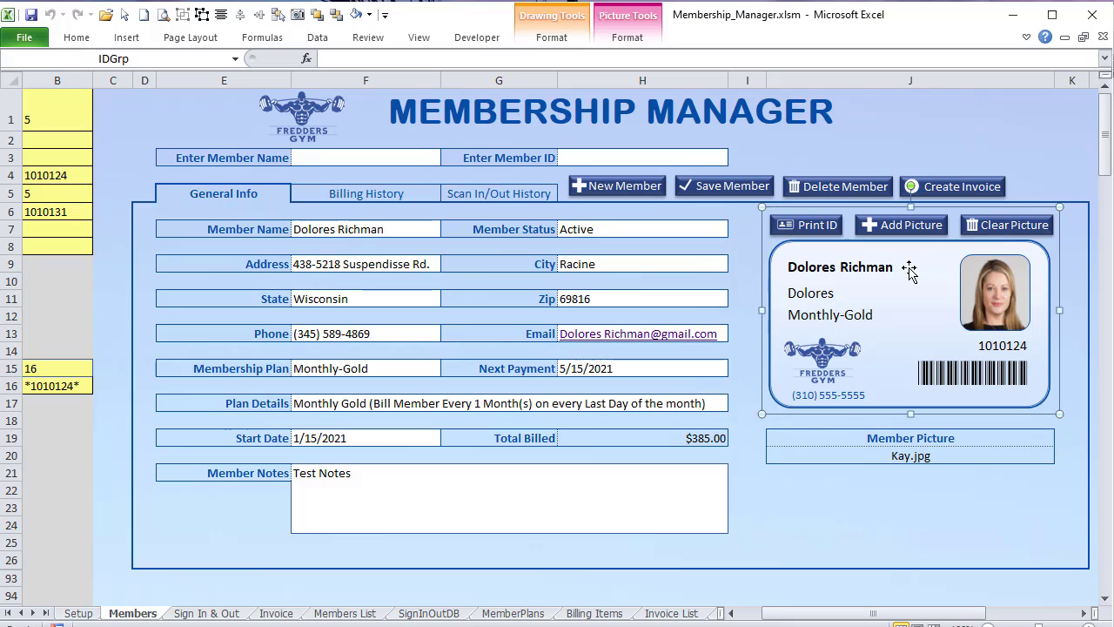
Step: Select the PicFrame shape within the ID card group and make its corners slightly more rounded
{"action": "left_click", "coordinate": [962, 272]}
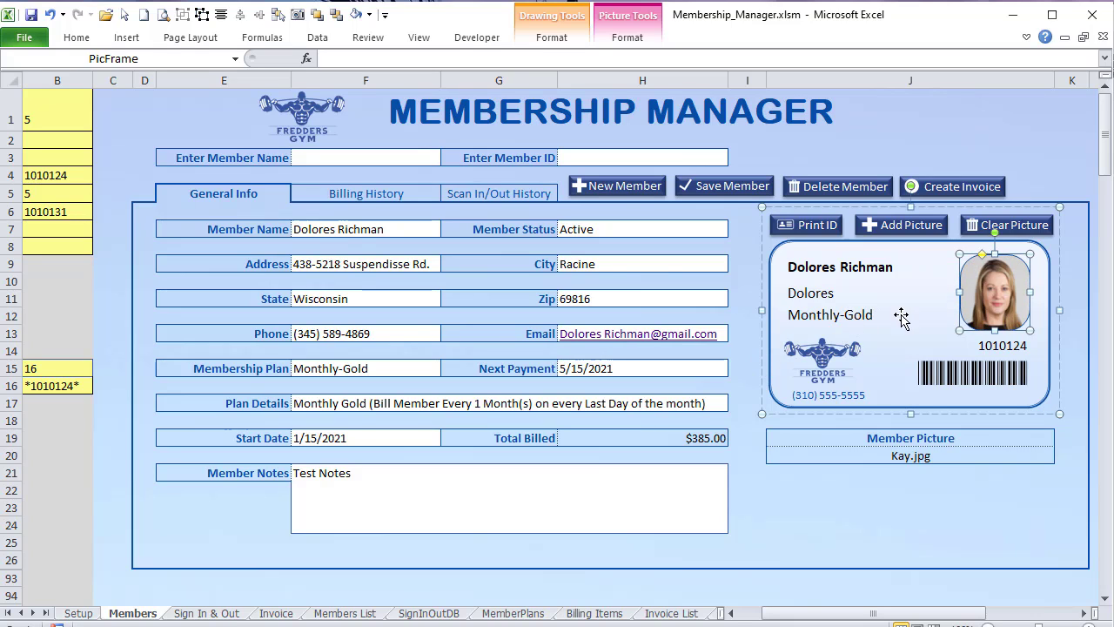
{"action": "left_click", "coordinate": [928, 295]}
{"action": "left_click", "coordinate": [978, 270]}
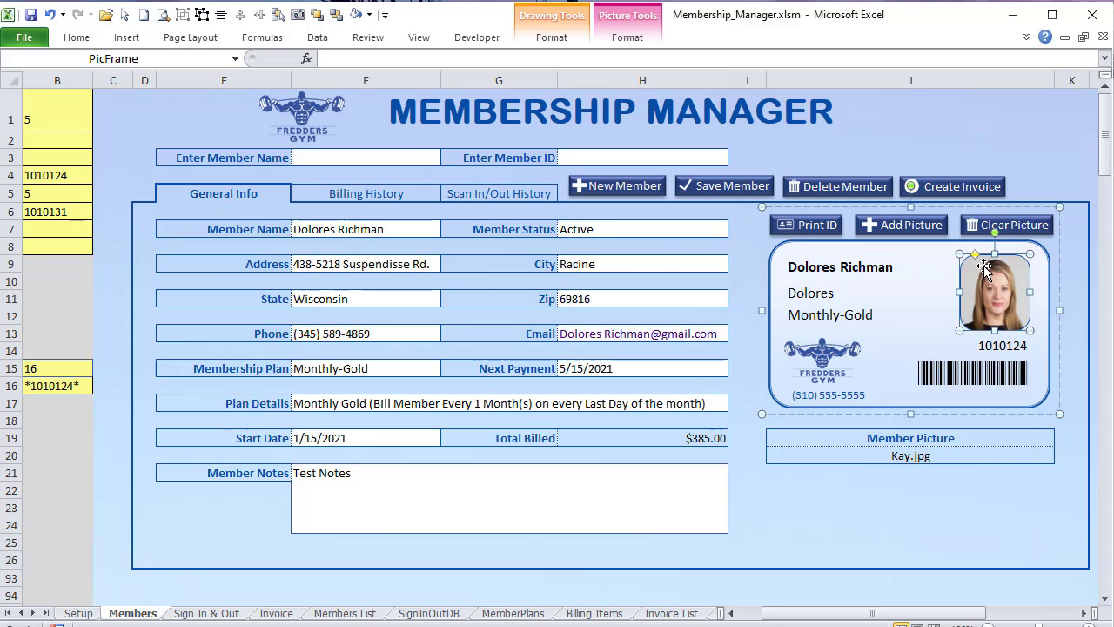
Step: Return to the macro code and remove the blank line above the Set Picture line in Member_ShowPicture
{"action": "key", "text": "alt+F11"}
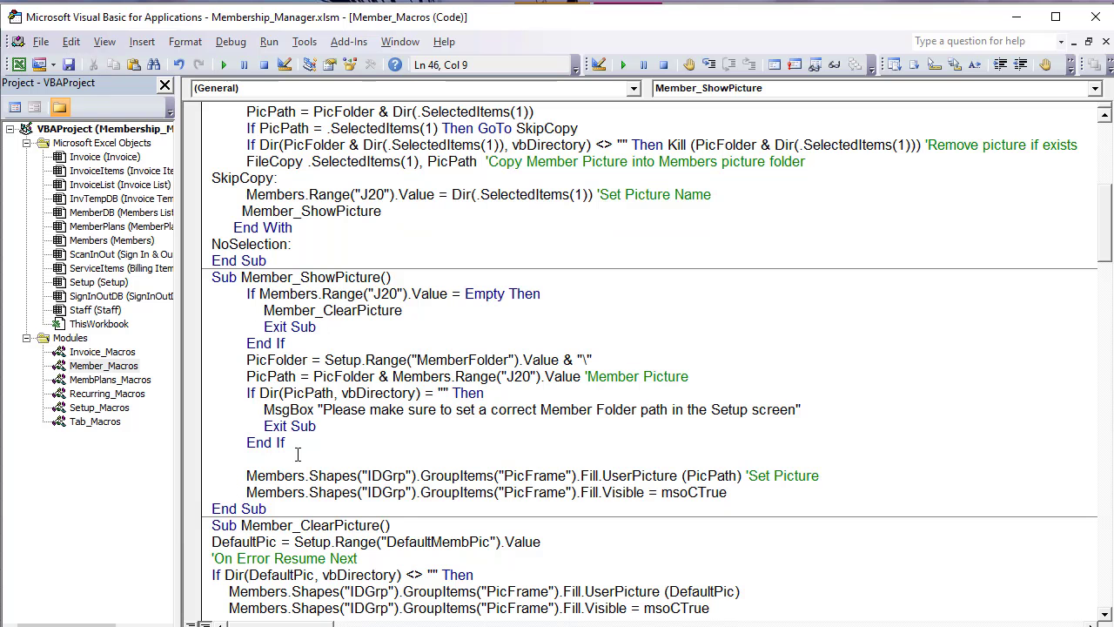
{"action": "key", "text": "BackSpace"}
{"action": "key", "text": "BackSpace"}
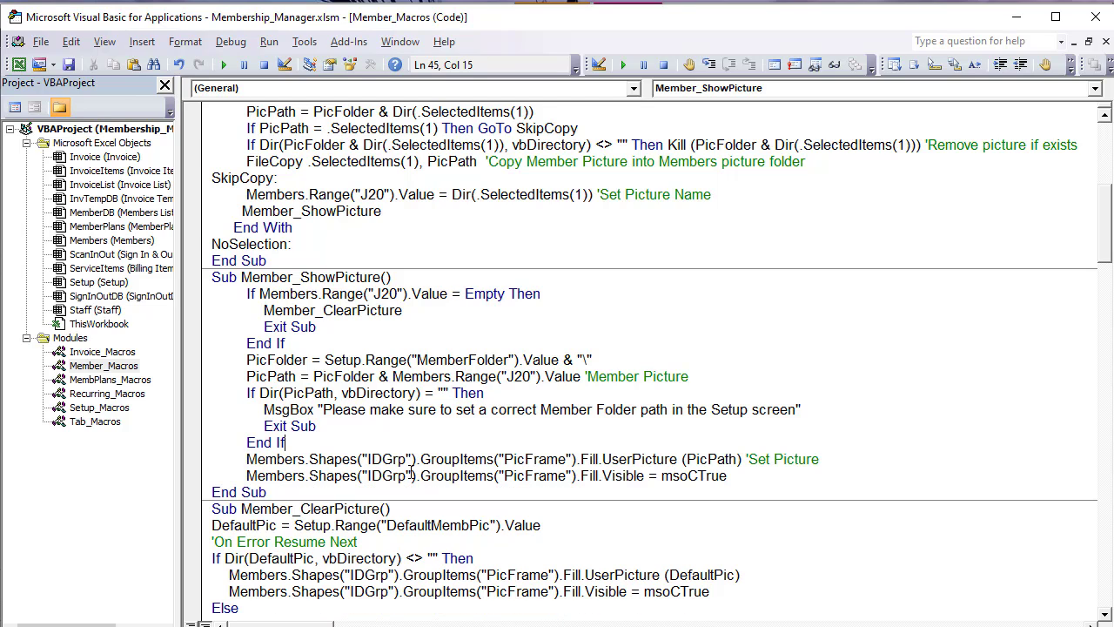
Step: Review the PicFrame Fill.UserPicture code with its PicPath argument, and the header of the Member_ClearPicture sub
{"action": "left_click_drag", "start_coordinate": [517, 459], "coordinate": [646, 459]}
{"action": "left_click_drag", "start_coordinate": [738, 459], "coordinate": [686, 459]}
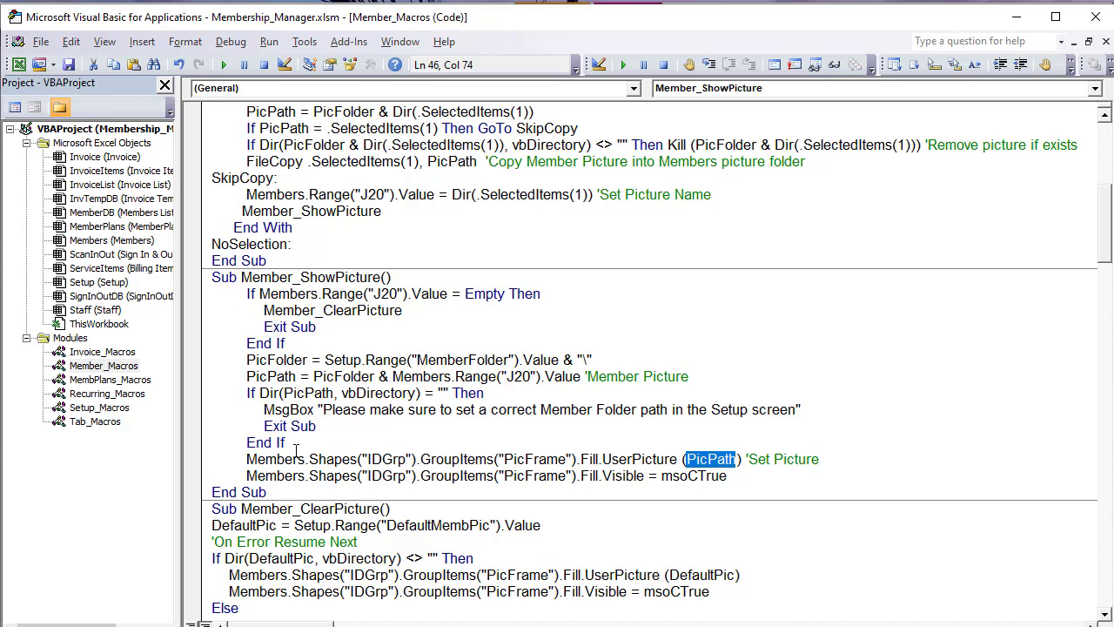
{"action": "left_click_drag", "start_coordinate": [380, 508], "coordinate": [279, 508]}
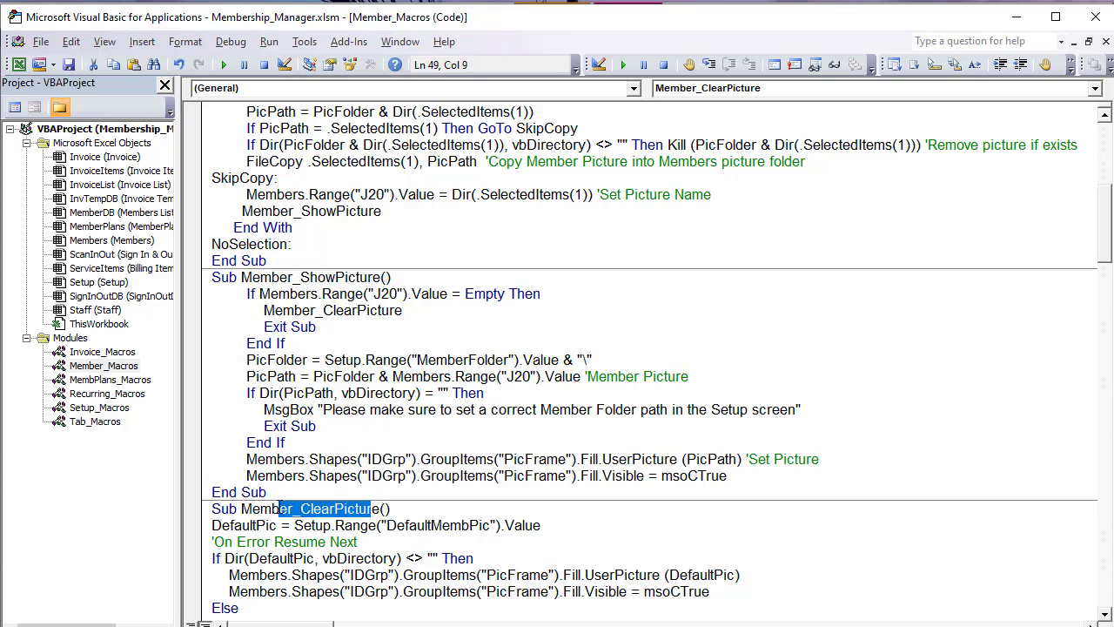
Step: Add the comment 'Ensure picture is visible to the PicFrame Fill.Visible = msoCTrue line in Member_ShowPicture
{"action": "left_click_drag", "start_coordinate": [242, 476], "coordinate": [503, 476]}
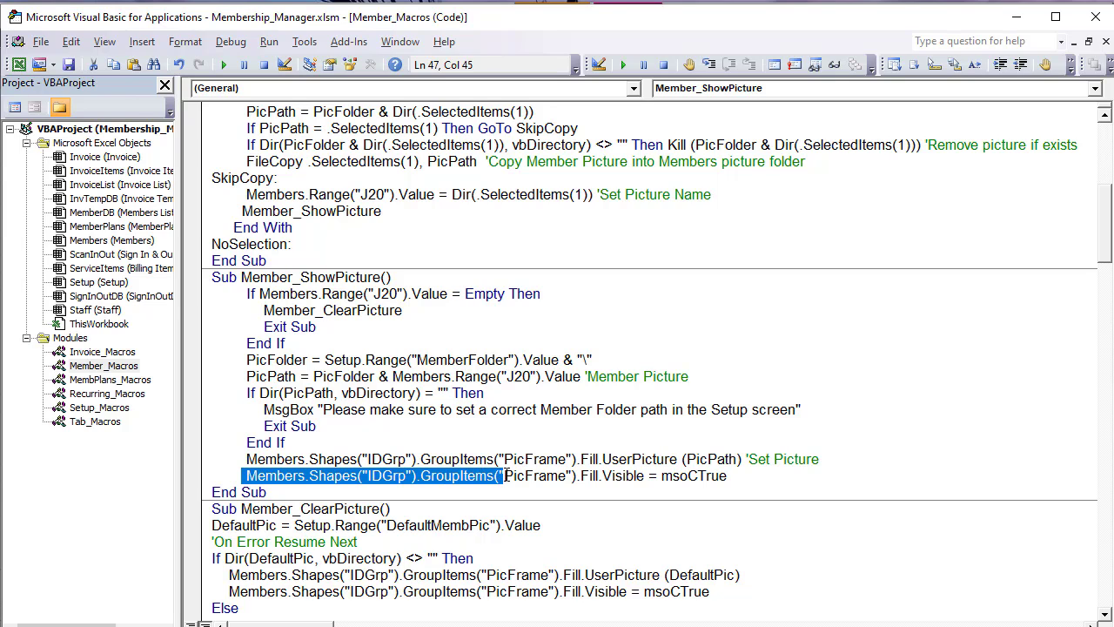
{"action": "left_click_drag", "start_coordinate": [505, 475], "coordinate": [742, 477]}
{"action": "left_click", "coordinate": [744, 478]}
{"action": "type", "text": "'ER"}
{"action": "key", "text": "BackSpace"}
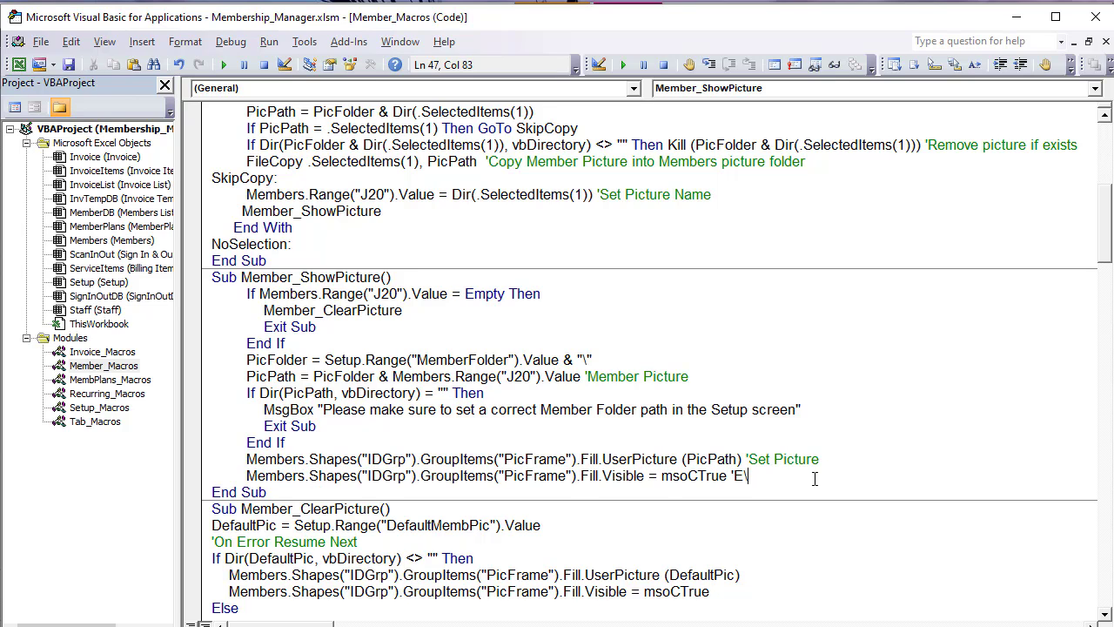
{"action": "type", "text": "nsure picture is v"}
{"action": "type", "text": "isible"}
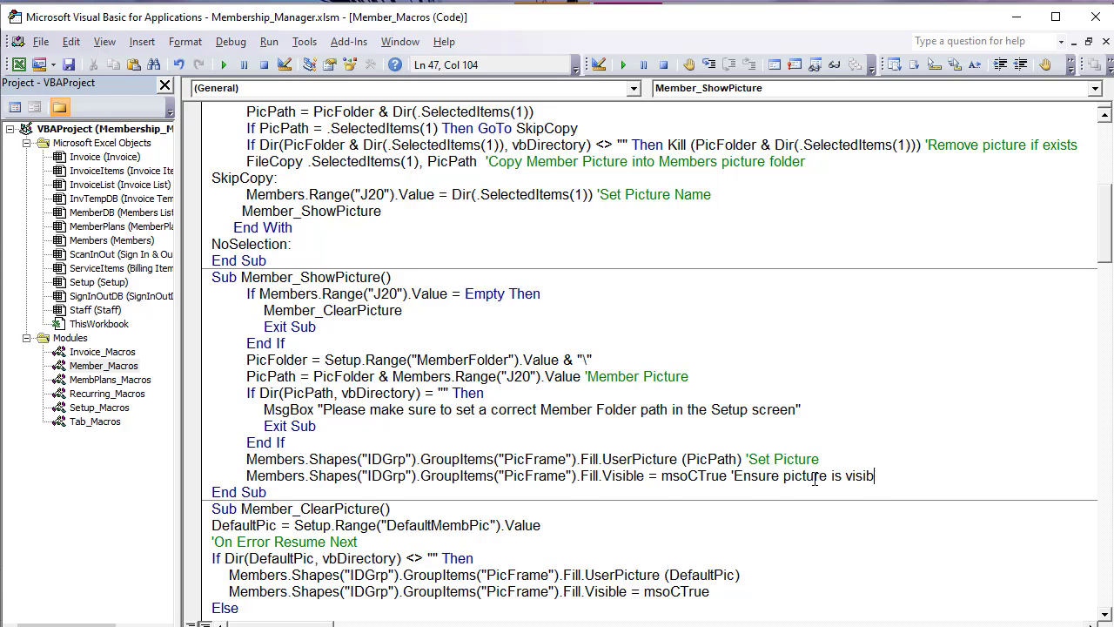
{"action": "left_click_drag", "start_coordinate": [442, 341], "coordinate": [439, 331]}
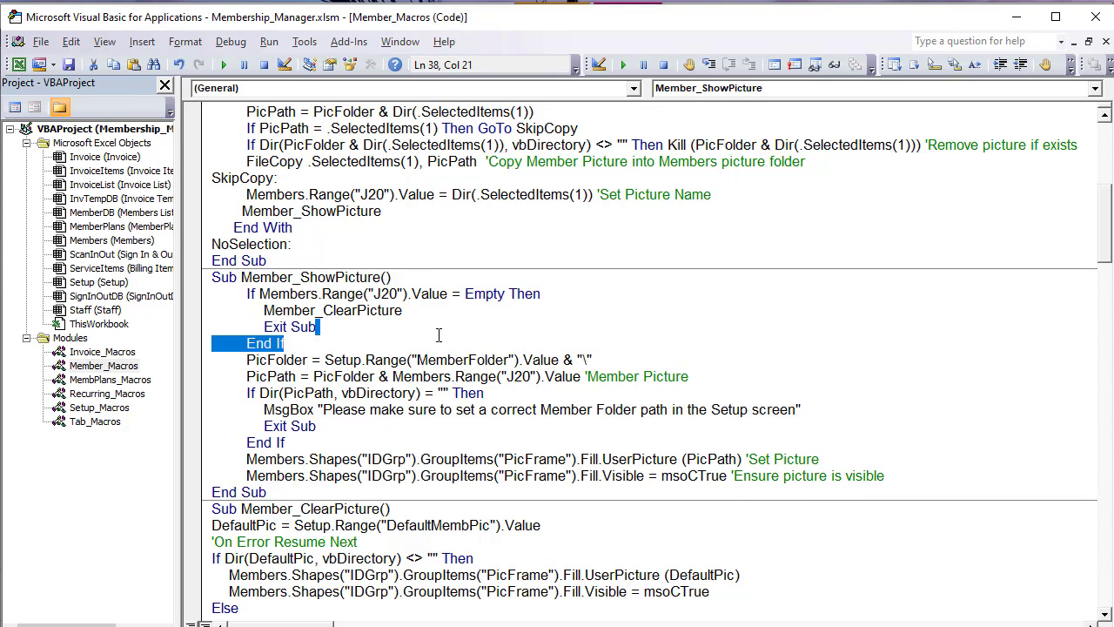
Step: Look over the Member_ClearPicture sub, then go to the Members sheet and clear the picture on the ID card
{"action": "scroll", "coordinate": [352, 377], "scroll_direction": "down", "scroll_amount": 2}
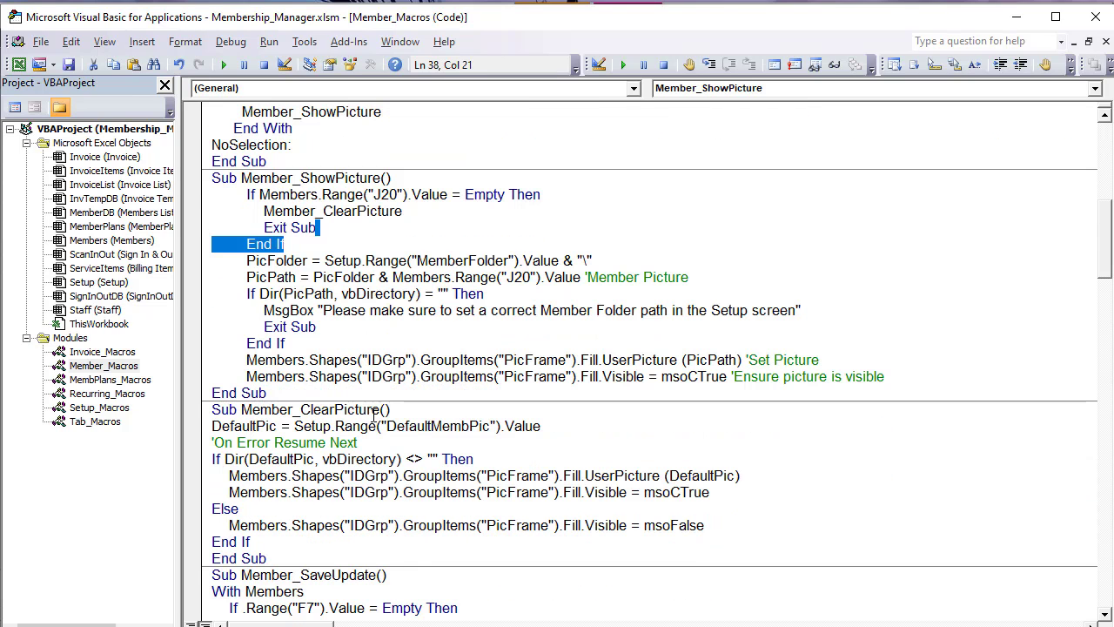
{"action": "left_click_drag", "start_coordinate": [373, 410], "coordinate": [257, 413]}
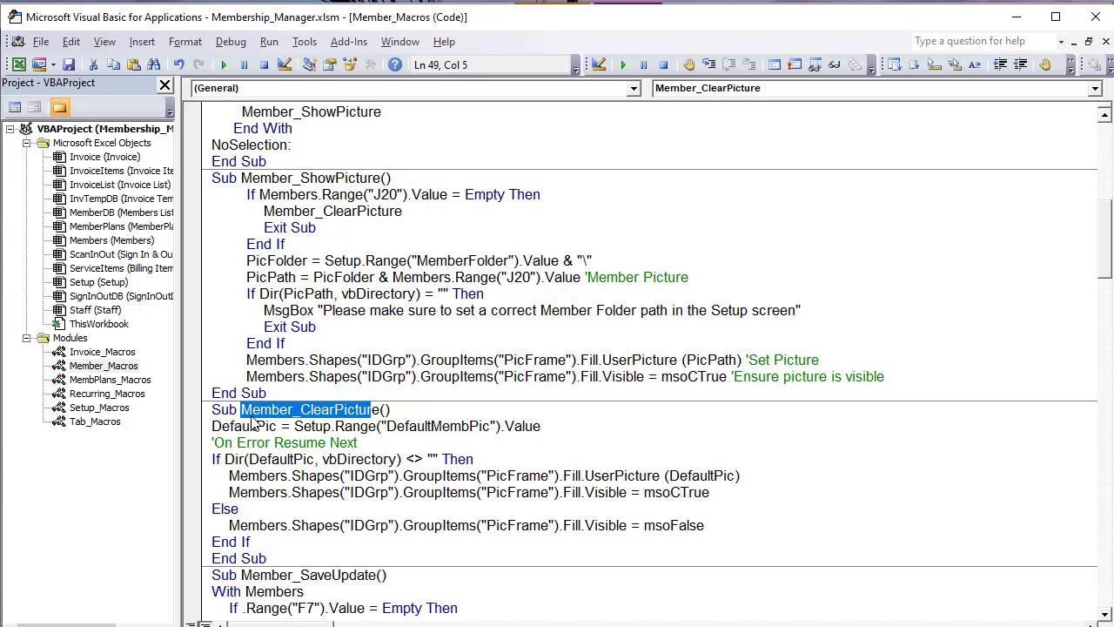
{"action": "left_click_drag", "start_coordinate": [314, 276], "coordinate": [325, 336]}
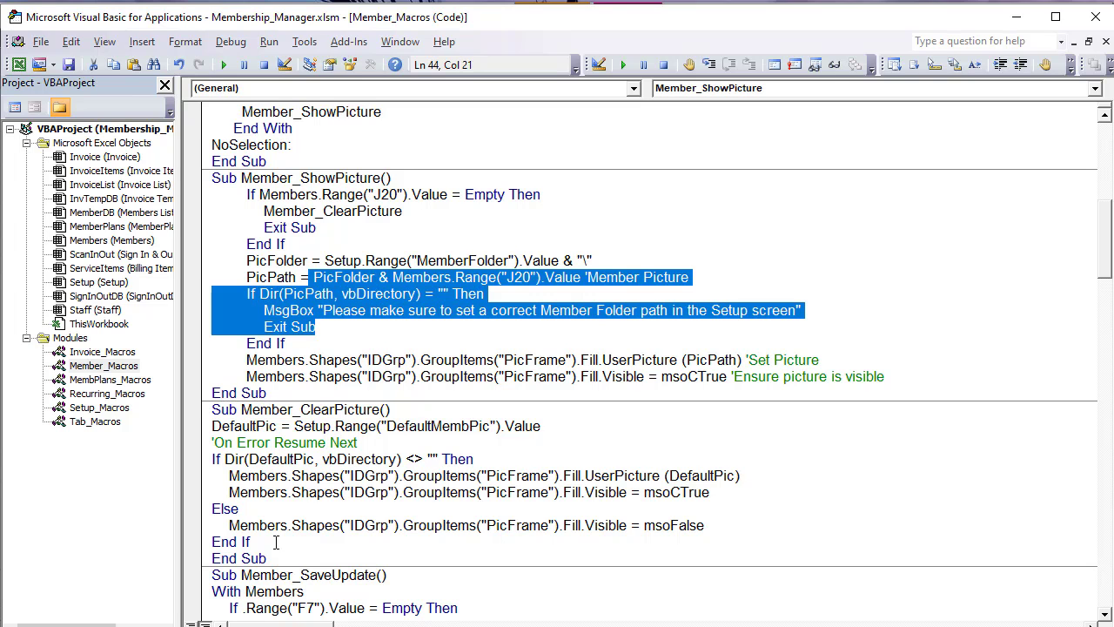
{"action": "key", "text": "alt+F11"}
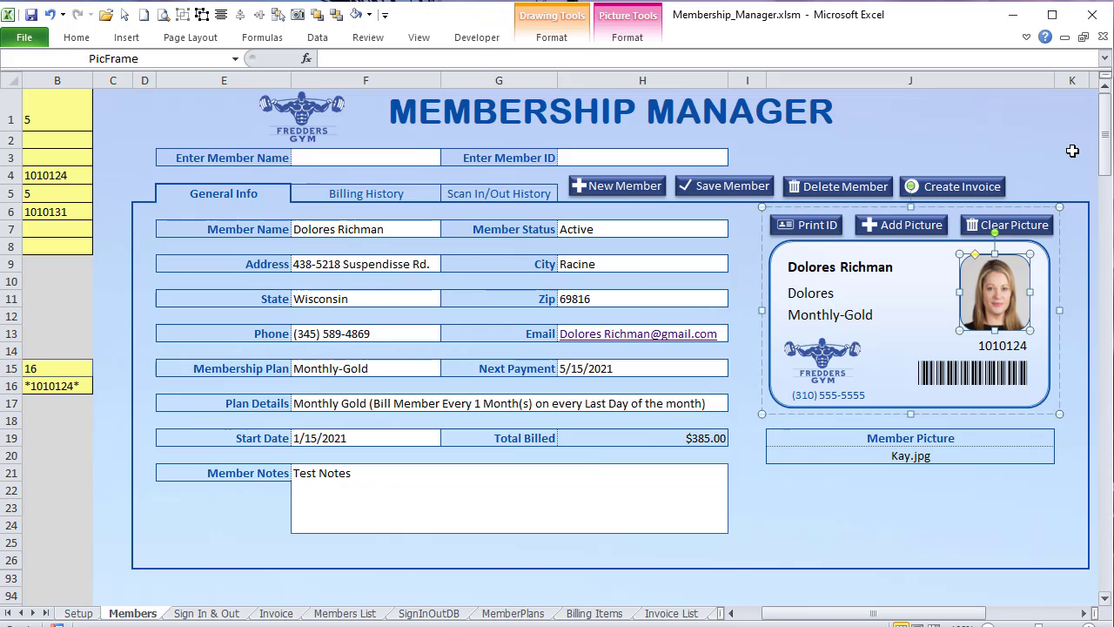
{"action": "left_click", "coordinate": [1029, 227]}
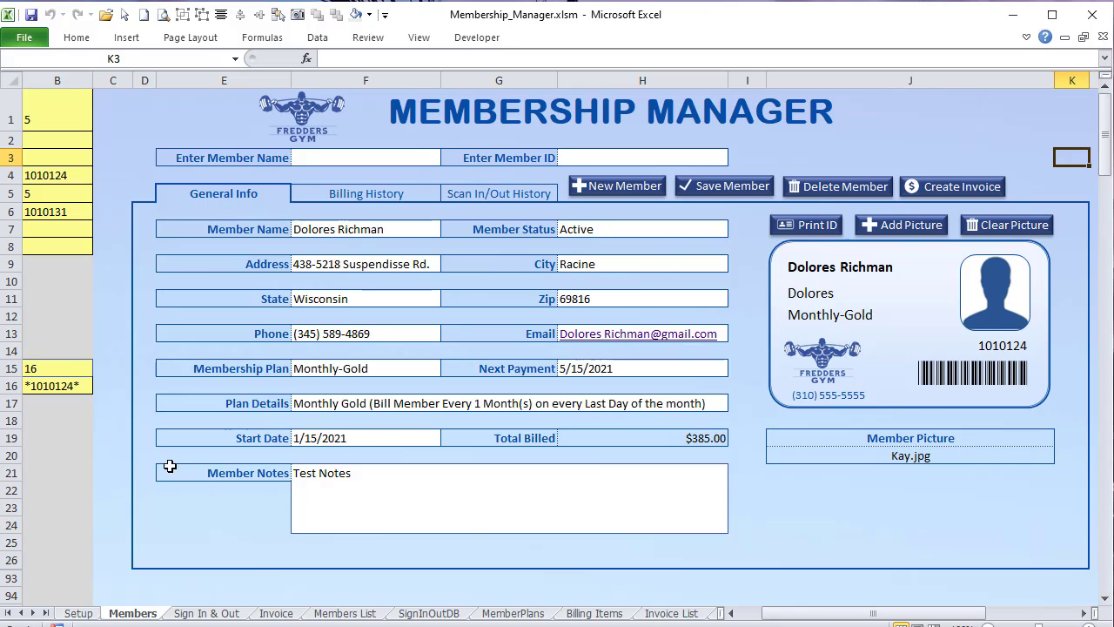
Step: On the Setup sheet, check the Default Member Pic file path and the name of its cell
{"action": "left_click", "coordinate": [78, 614]}
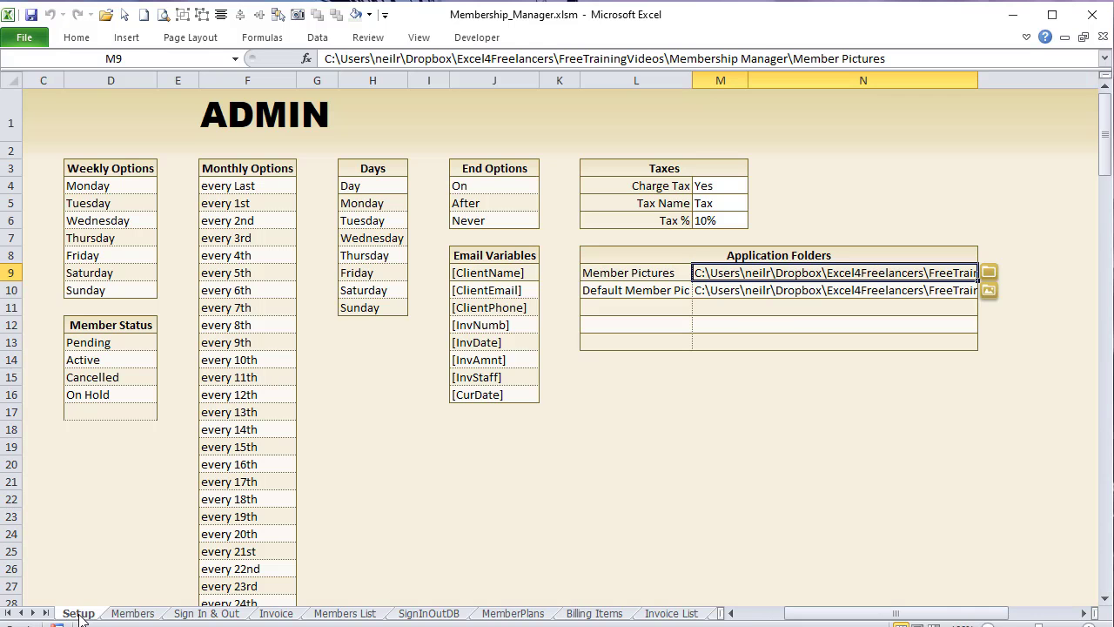
{"action": "left_click", "coordinate": [750, 291]}
{"action": "left_click", "coordinate": [730, 59]}
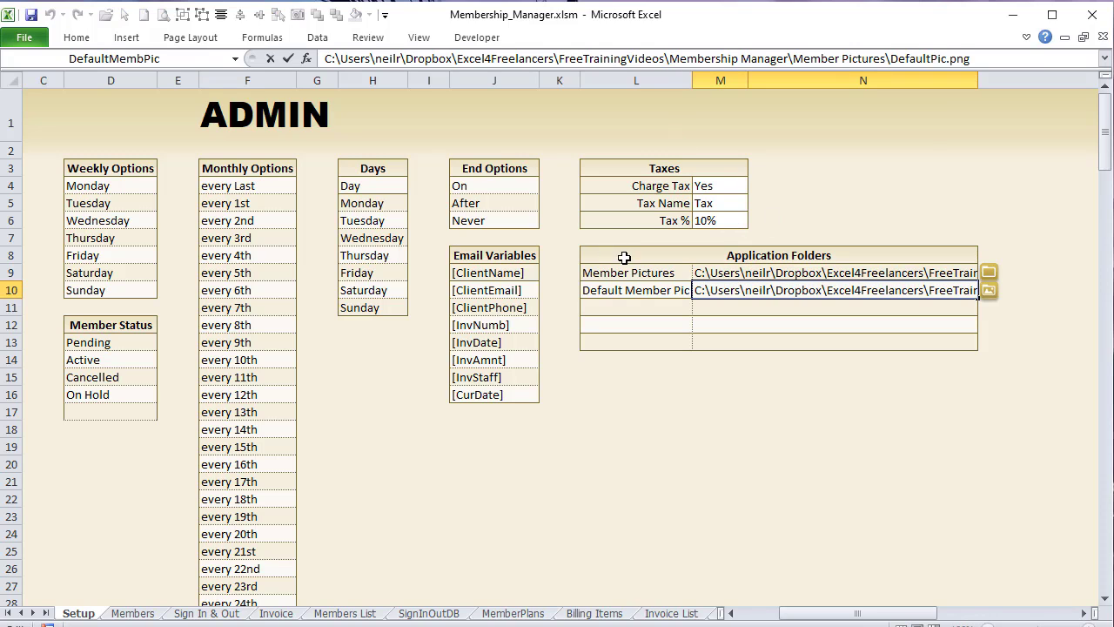
{"action": "left_click", "coordinate": [926, 148]}
{"action": "left_click", "coordinate": [805, 285]}
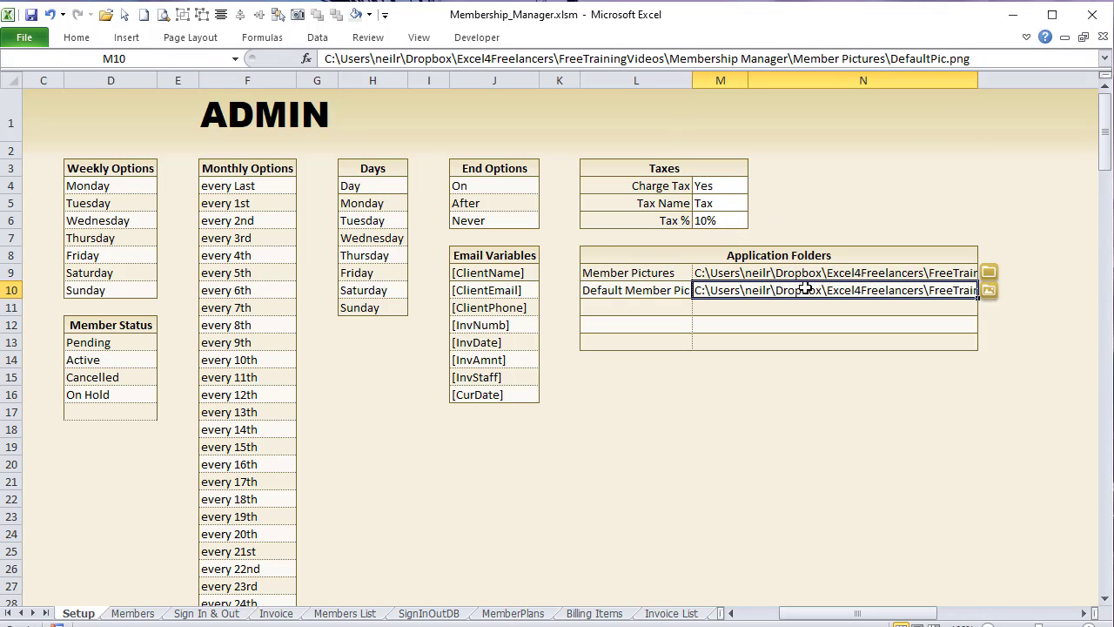
{"action": "left_click", "coordinate": [130, 59]}
Step: Return to the Members sheet and add the picture Mary.jpg to the member's ID card
{"action": "left_click", "coordinate": [132, 613]}
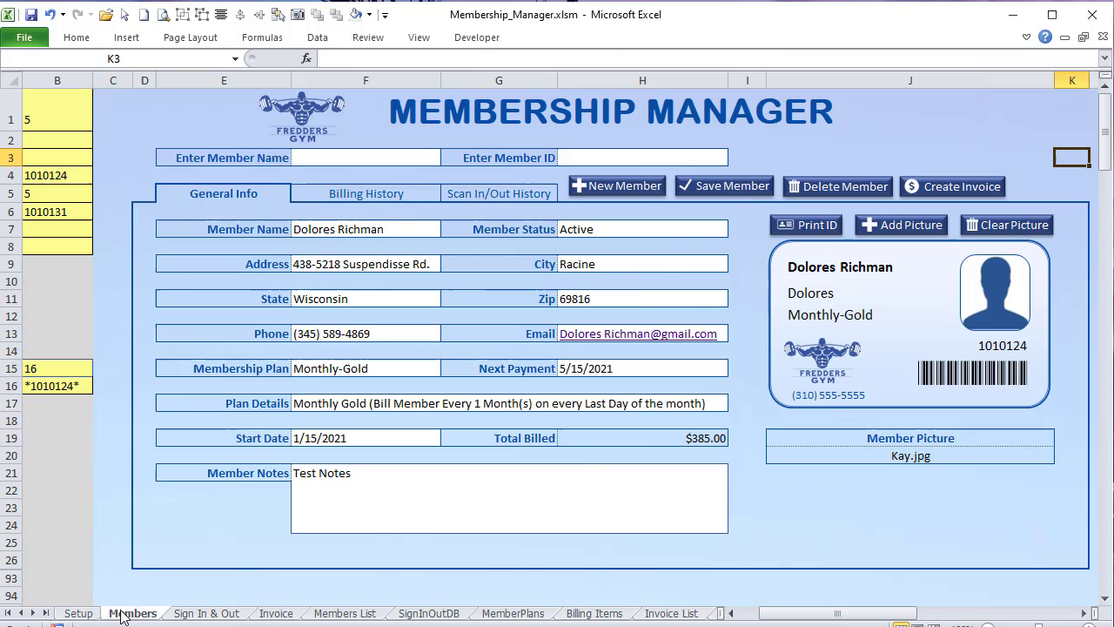
{"action": "left_click", "coordinate": [922, 228]}
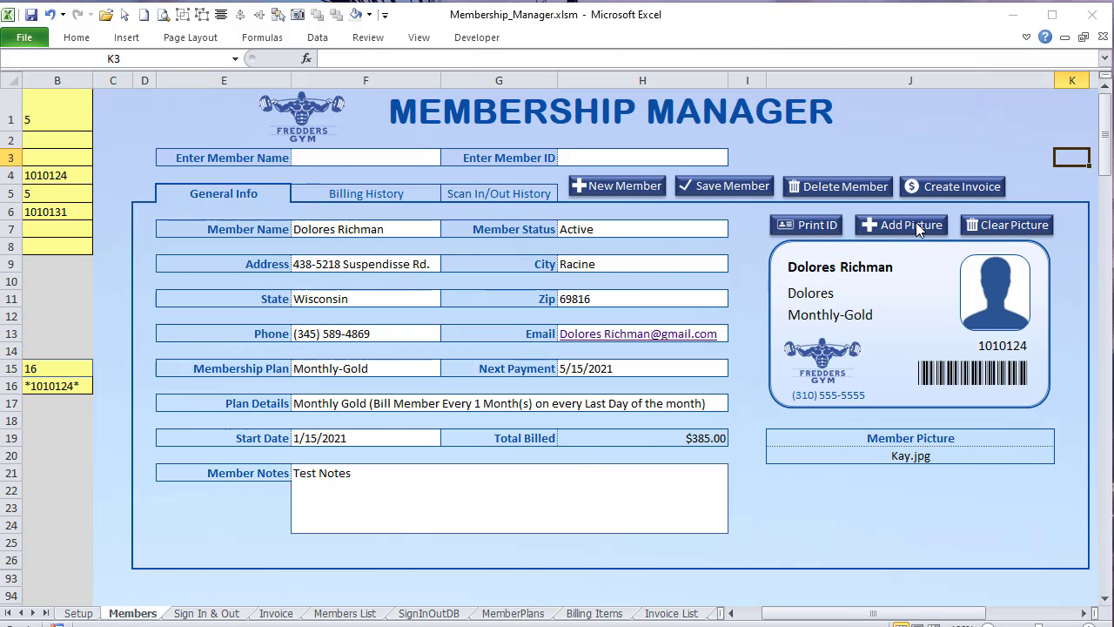
{"action": "double_click", "coordinate": [486, 229]}
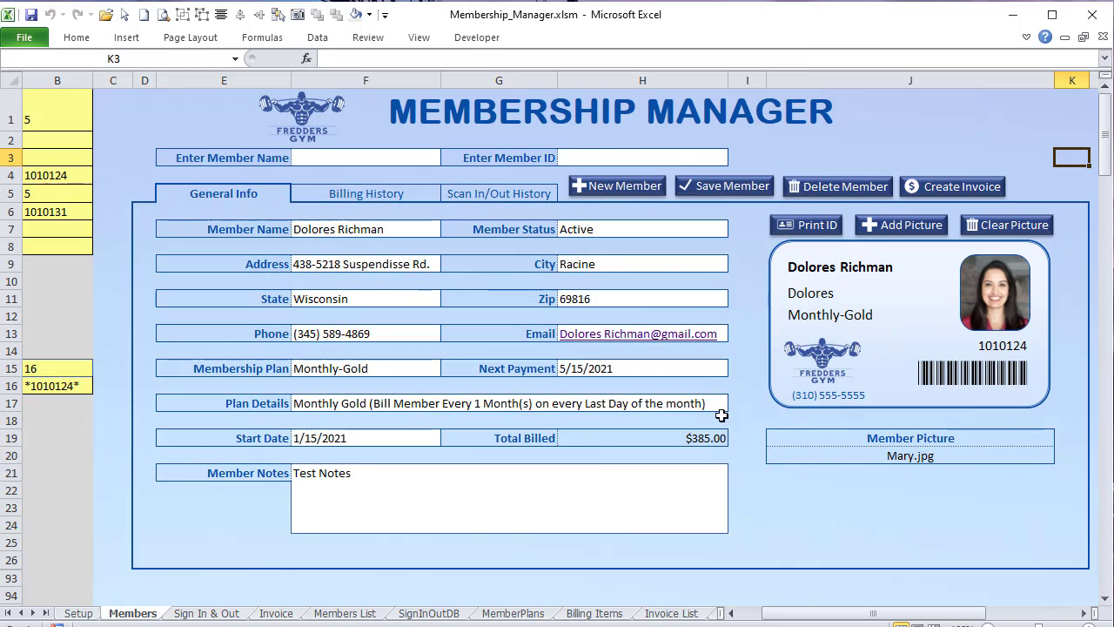
{"action": "left_click", "coordinate": [996, 220], "text": "ctrl"}
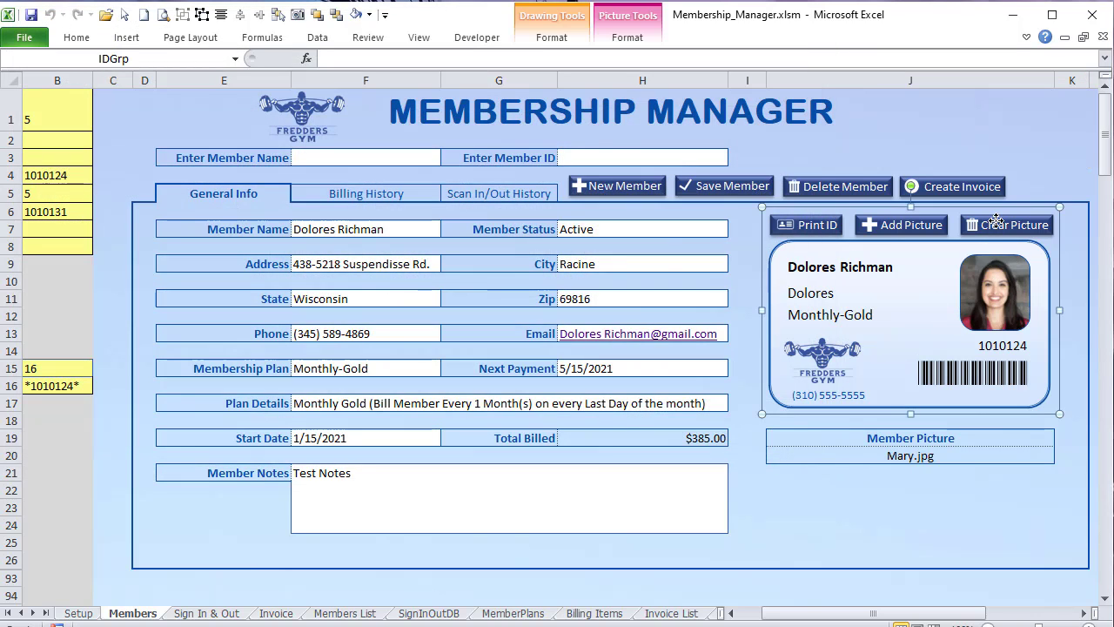
Step: Back in the macro code, add the comment 'Default Member Picture to the DefaultPic line of Member_ClearPicture
{"action": "key", "text": "alt+F11"}
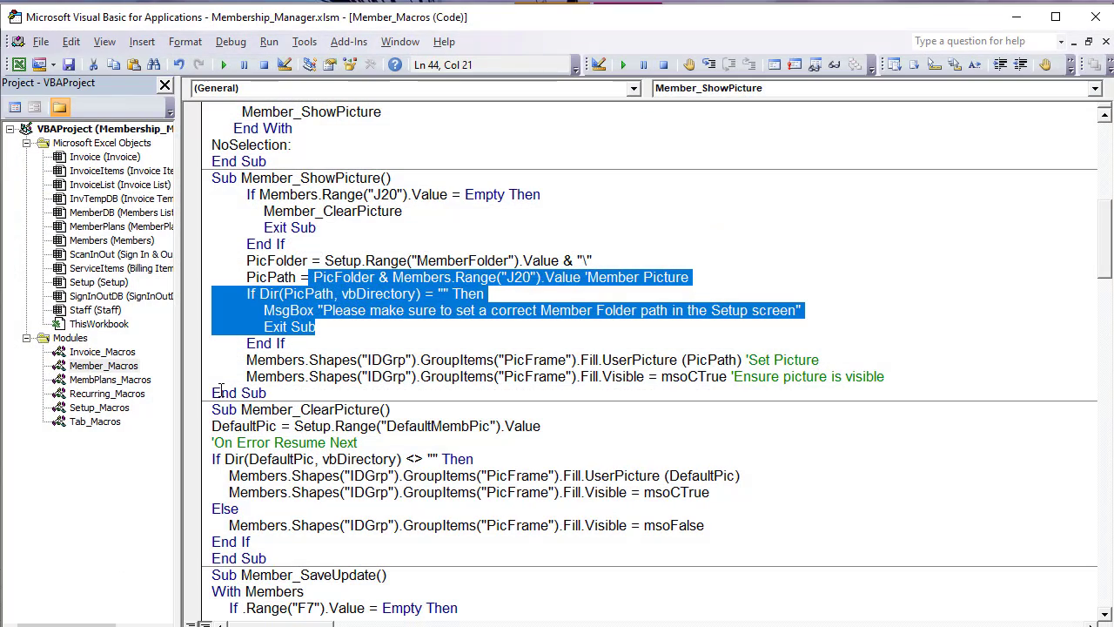
{"action": "left_click", "coordinate": [243, 426]}
{"action": "scroll", "coordinate": [249, 449], "scroll_direction": "down", "scroll_amount": 1}
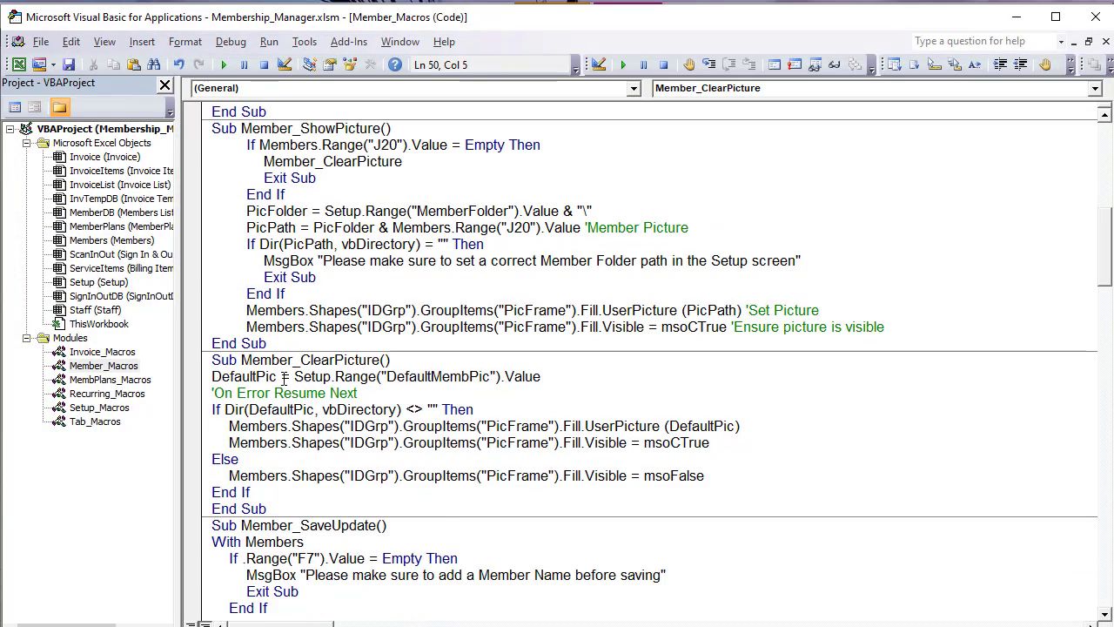
{"action": "left_click_drag", "start_coordinate": [283, 376], "coordinate": [212, 376]}
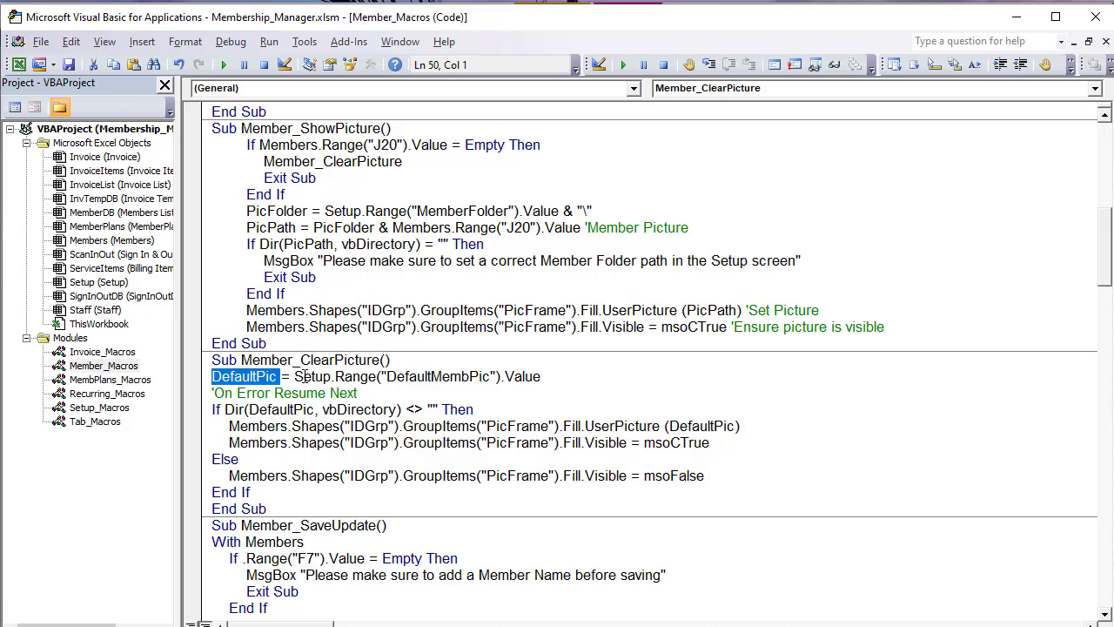
{"action": "left_click_drag", "start_coordinate": [296, 376], "coordinate": [315, 377]}
{"action": "left_click_drag", "start_coordinate": [496, 376], "coordinate": [387, 377]}
{"action": "left_click", "coordinate": [542, 366]}
{"action": "left_click", "coordinate": [565, 379]}
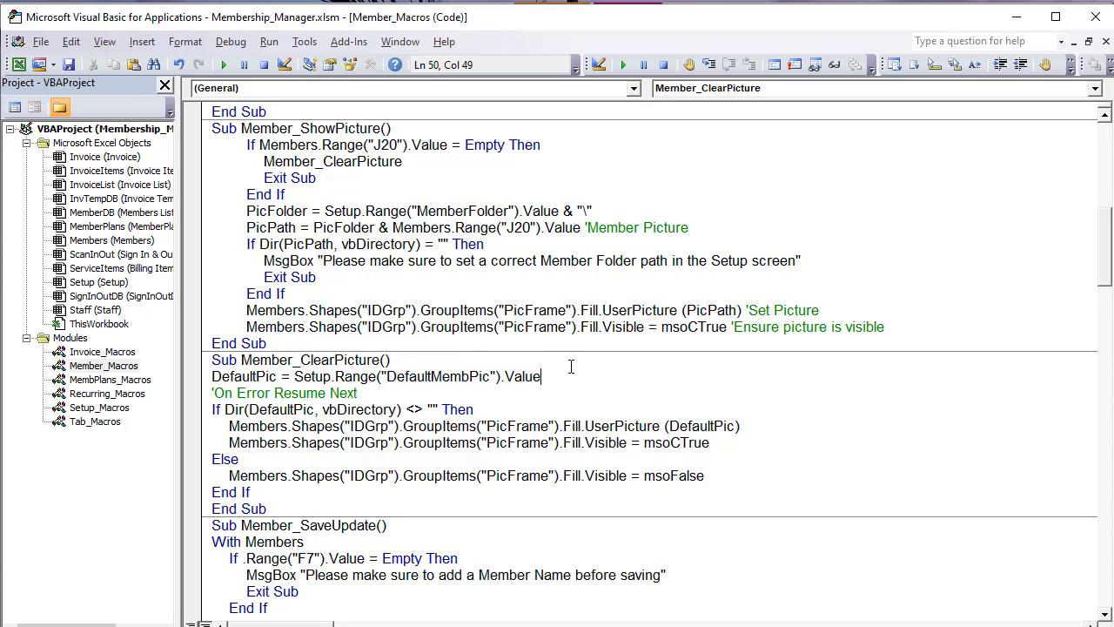
{"action": "key", "text": "Return"}
{"action": "type", "text": "'"}
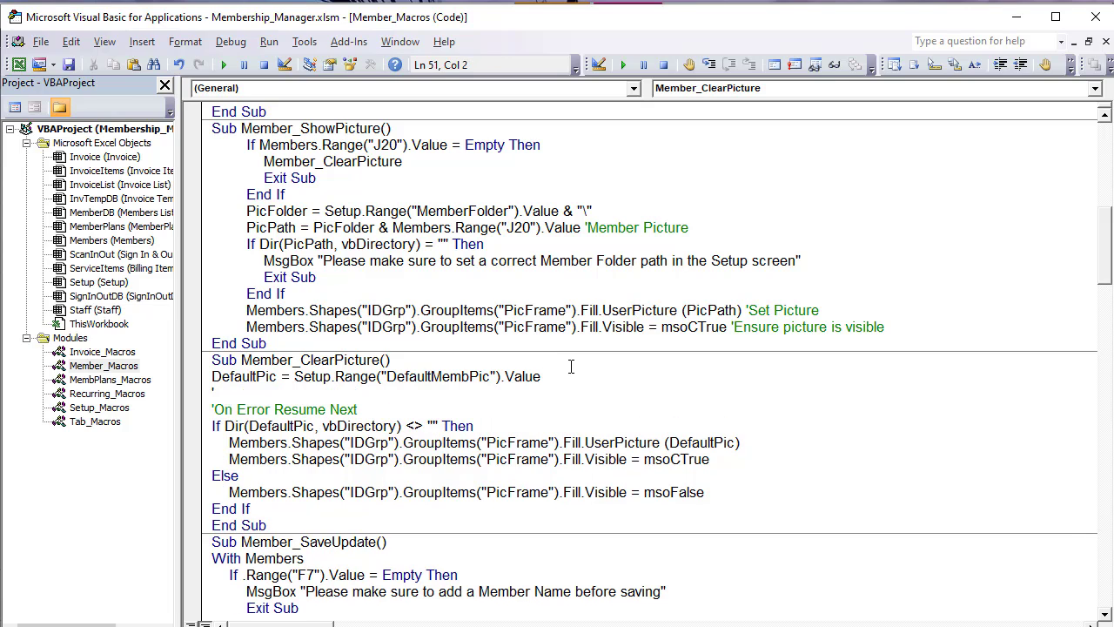
{"action": "key", "text": "BackSpace"}
{"action": "type", "text": "'D"}
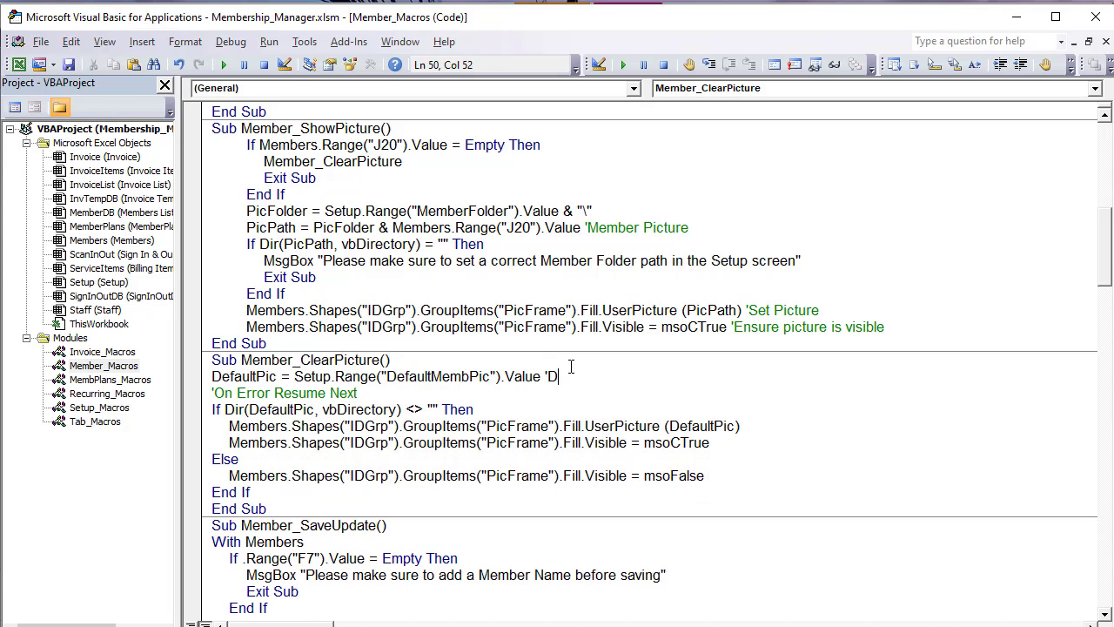
{"action": "type", "text": "efault Member Picture"}
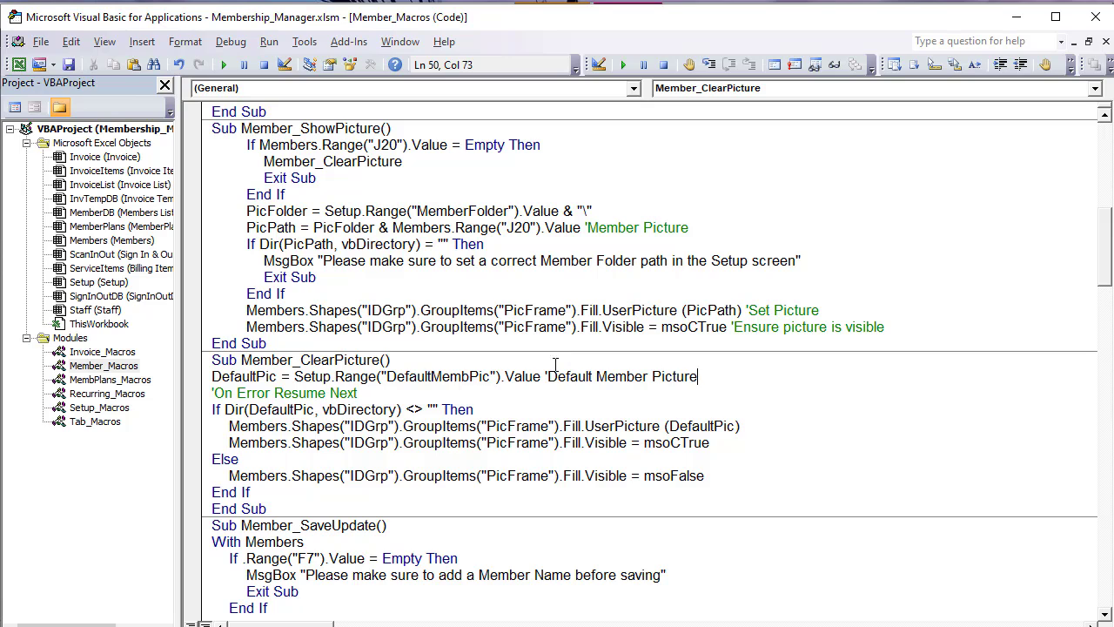
Step: Examine the Dir check on DefaultPic and the line that fills PicFrame in the IDGrp group with that default picture
{"action": "left_click", "coordinate": [275, 409]}
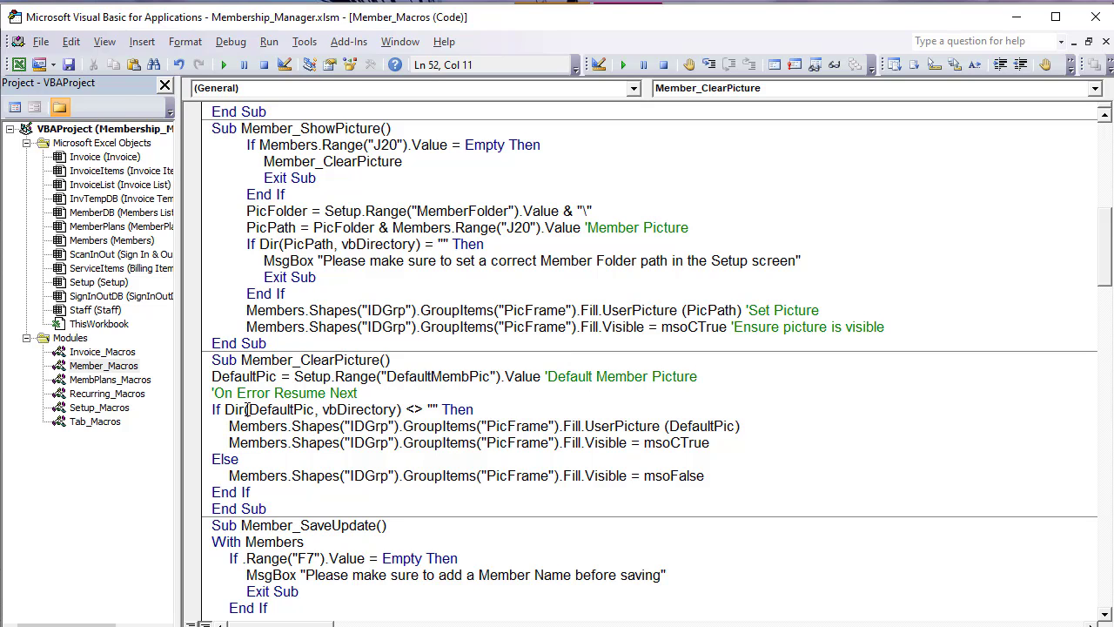
{"action": "left_click_drag", "start_coordinate": [315, 409], "coordinate": [248, 409]}
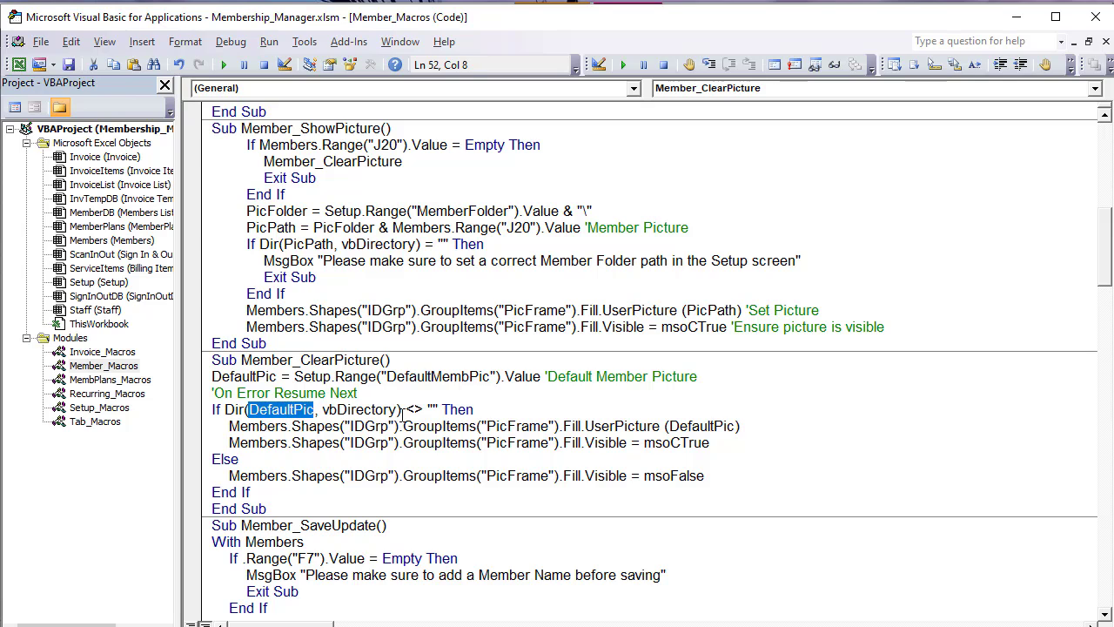
{"action": "left_click_drag", "start_coordinate": [423, 411], "coordinate": [404, 409]}
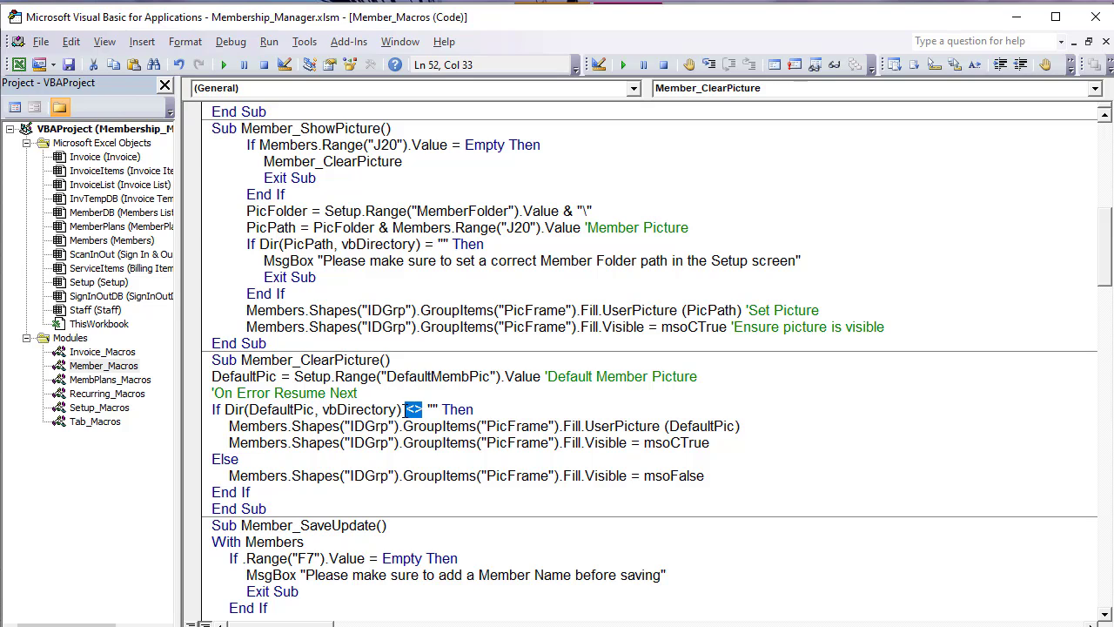
{"action": "left_click", "coordinate": [482, 409]}
{"action": "left_click_drag", "start_coordinate": [266, 426], "coordinate": [374, 429]}
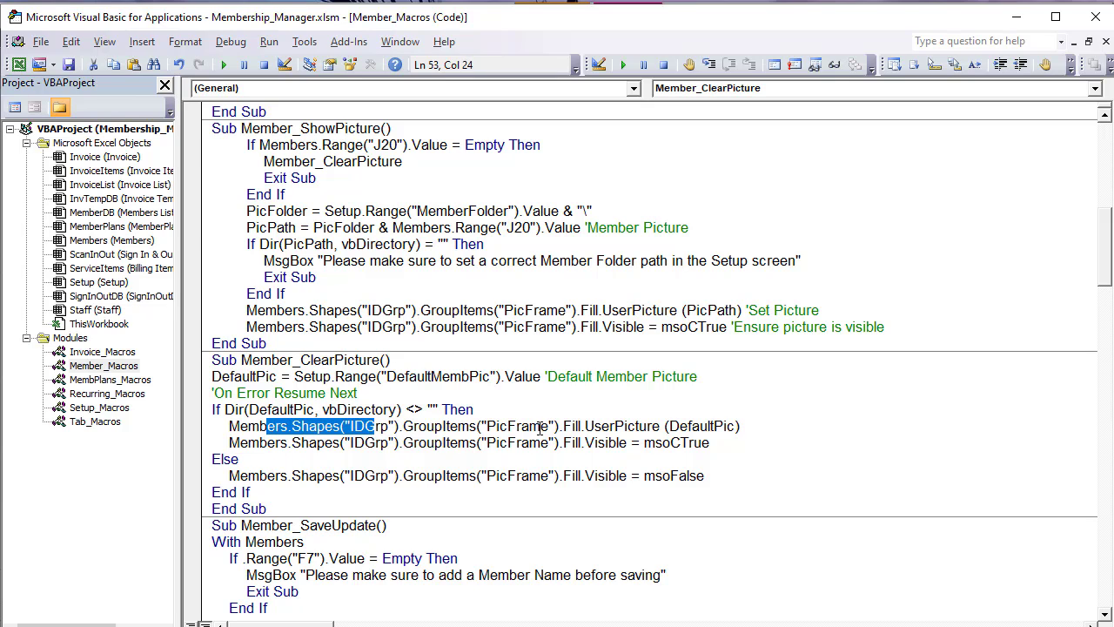
{"action": "left_click_drag", "start_coordinate": [540, 427], "coordinate": [497, 426]}
{"action": "left_click_drag", "start_coordinate": [389, 427], "coordinate": [334, 426]}
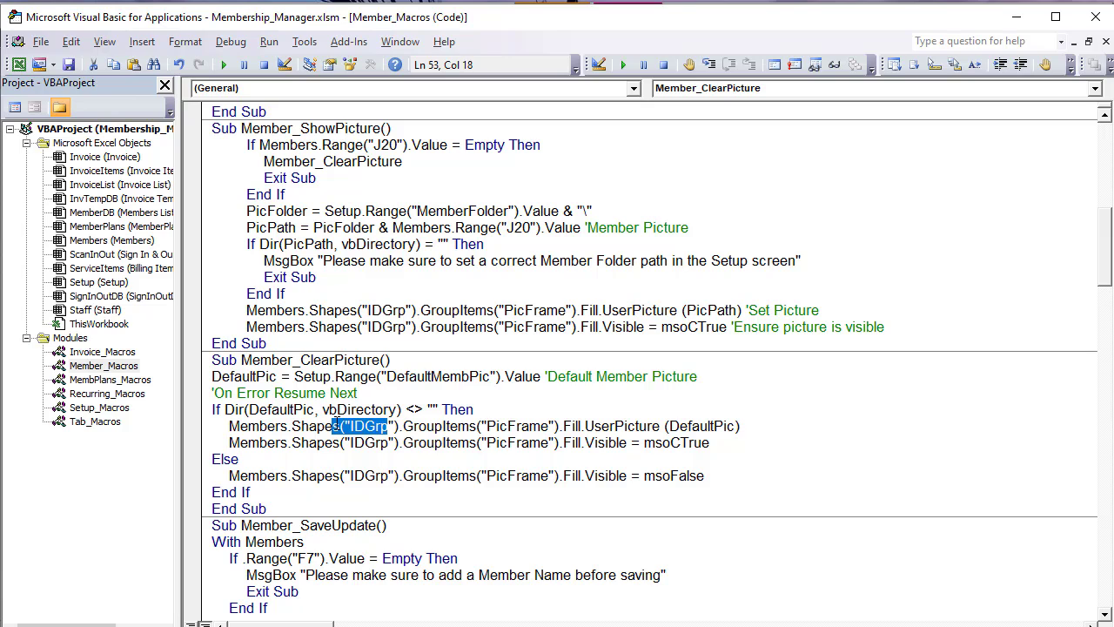
{"action": "left_click_drag", "start_coordinate": [224, 431], "coordinate": [228, 432]}
{"action": "left_click_drag", "start_coordinate": [366, 427], "coordinate": [477, 427]}
{"action": "left_click", "coordinate": [407, 428]}
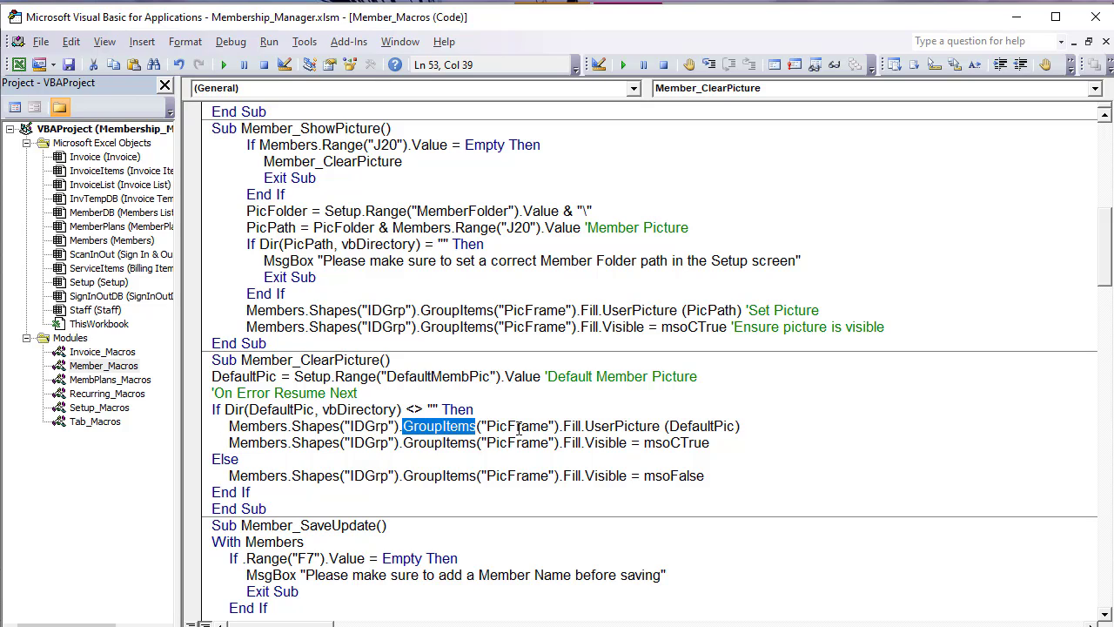
{"action": "left_click_drag", "start_coordinate": [549, 427], "coordinate": [634, 426]}
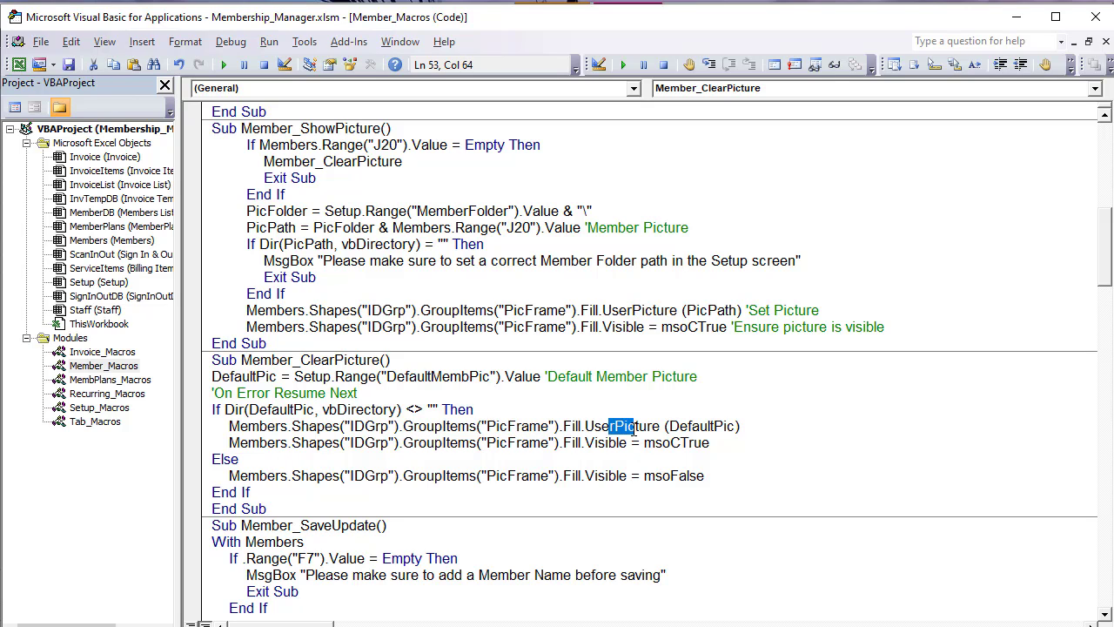
{"action": "left_click_drag", "start_coordinate": [738, 427], "coordinate": [672, 427]}
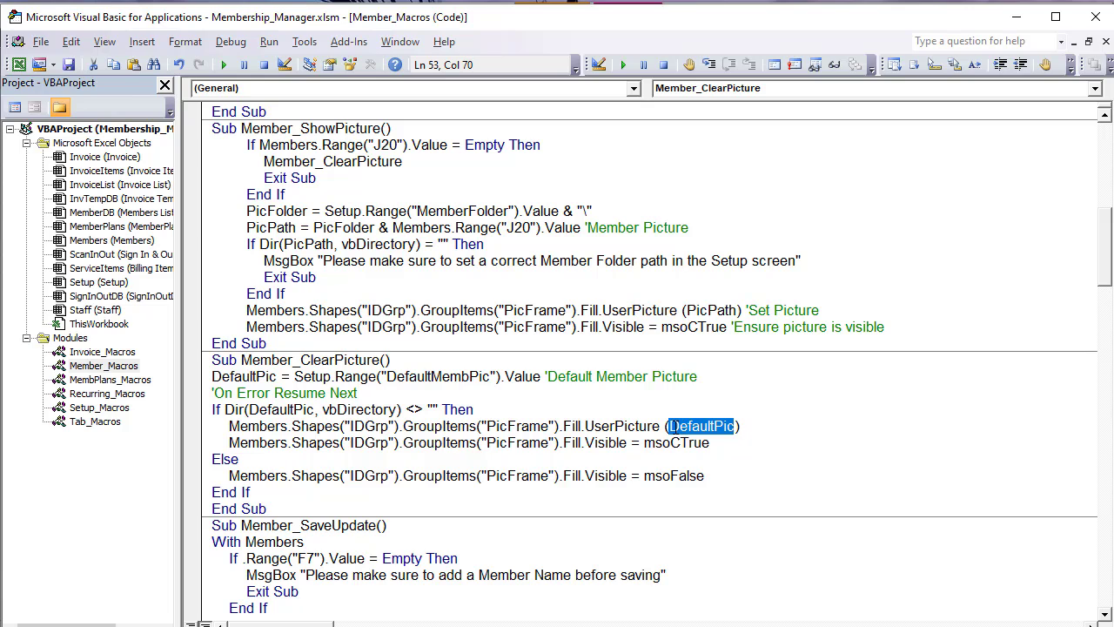
Step: Examine the Fill.Visible = msoCTrue line of Member_ClearPicture and the If condition that governs it
{"action": "left_click", "coordinate": [658, 461]}
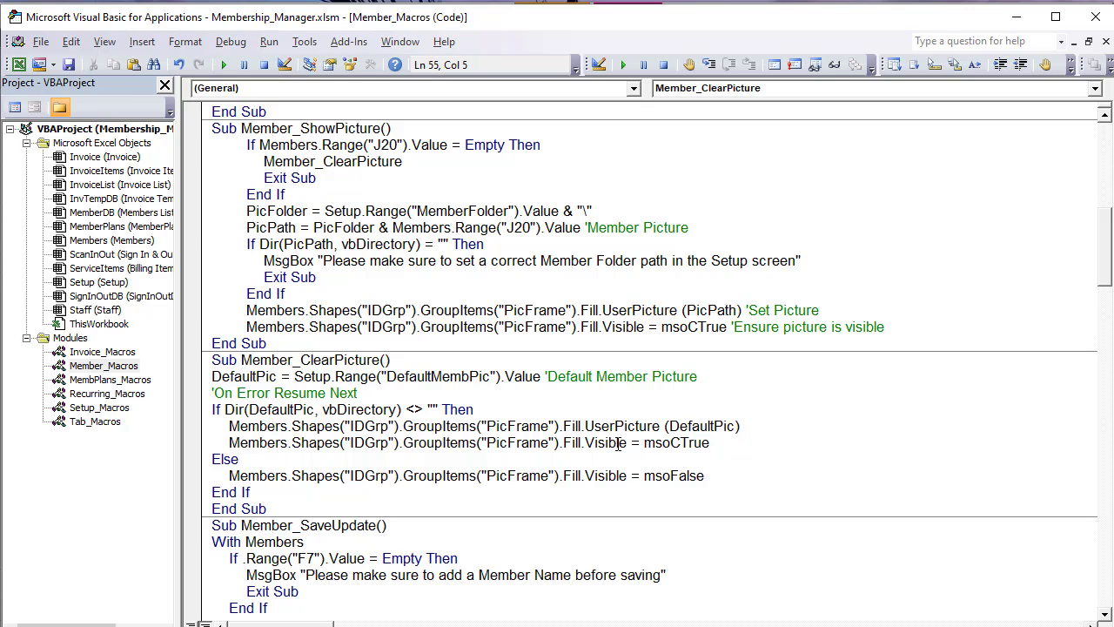
{"action": "left_click_drag", "start_coordinate": [630, 442], "coordinate": [226, 445]}
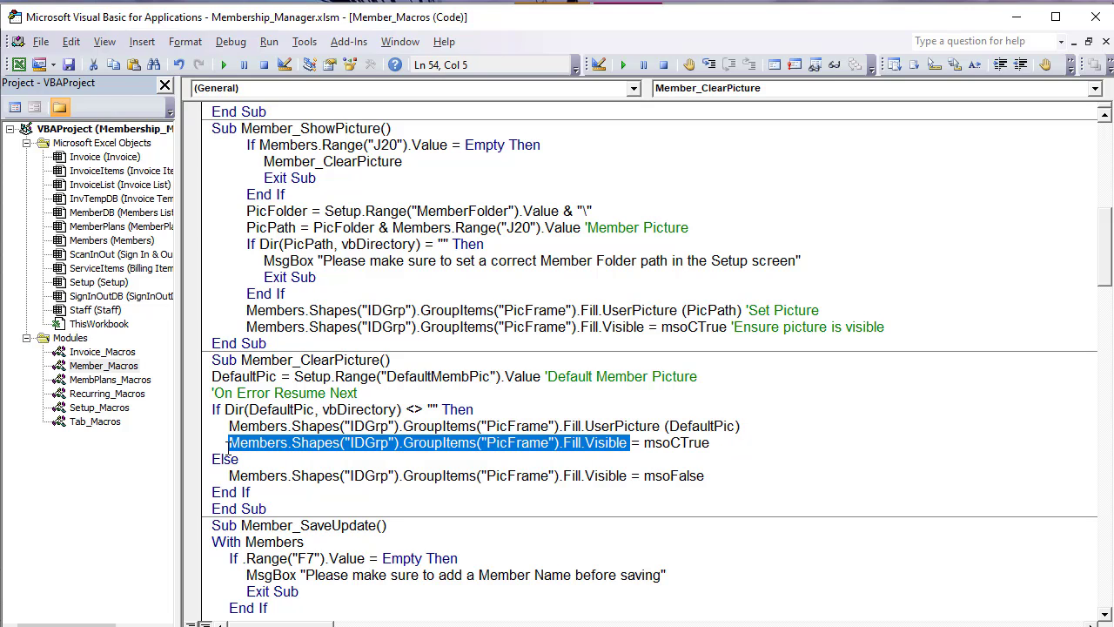
{"action": "left_click_drag", "start_coordinate": [709, 442], "coordinate": [210, 439]}
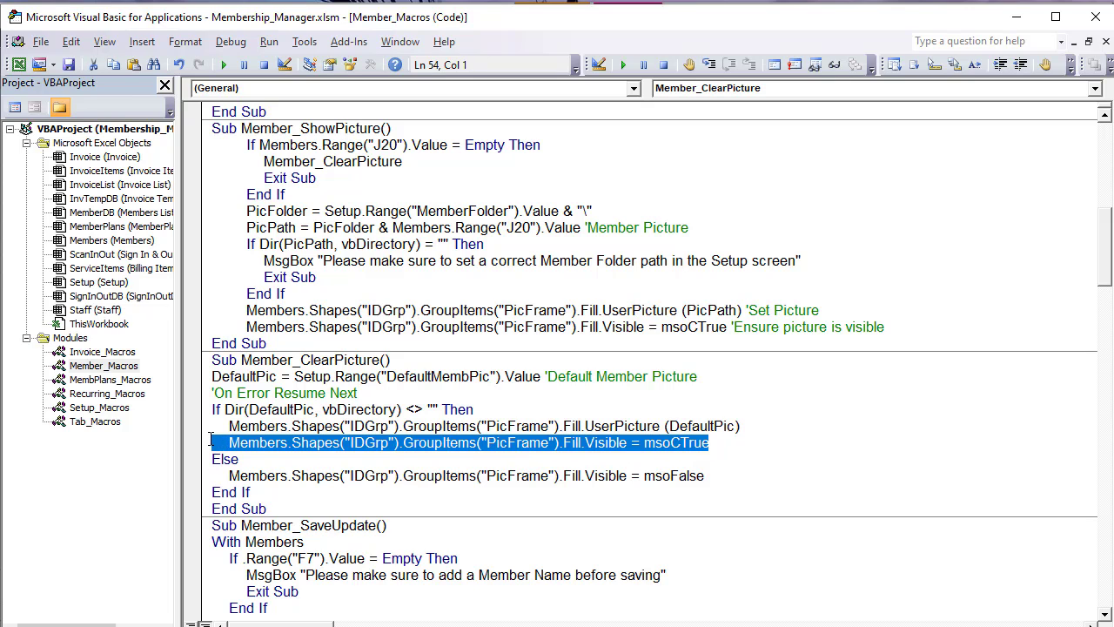
{"action": "left_click_drag", "start_coordinate": [438, 409], "coordinate": [383, 409]}
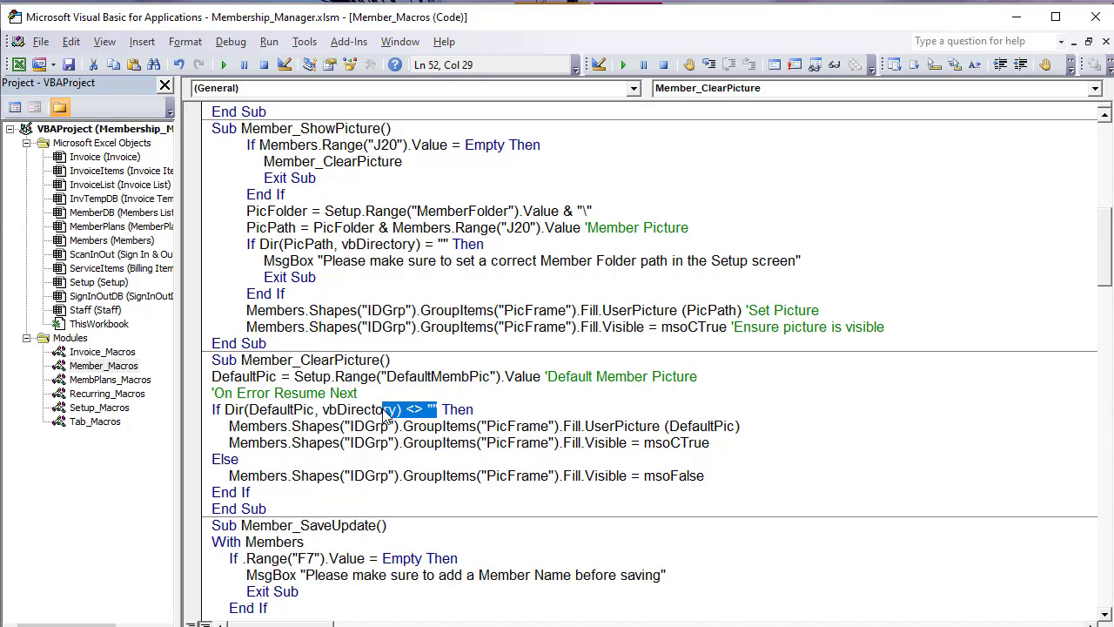
Step: On the Setup sheet, change the default member picture file name to DefaultPisc.png, and clear the member's picture on the Members sheet
{"action": "left_click_drag", "start_coordinate": [293, 410], "coordinate": [258, 415]}
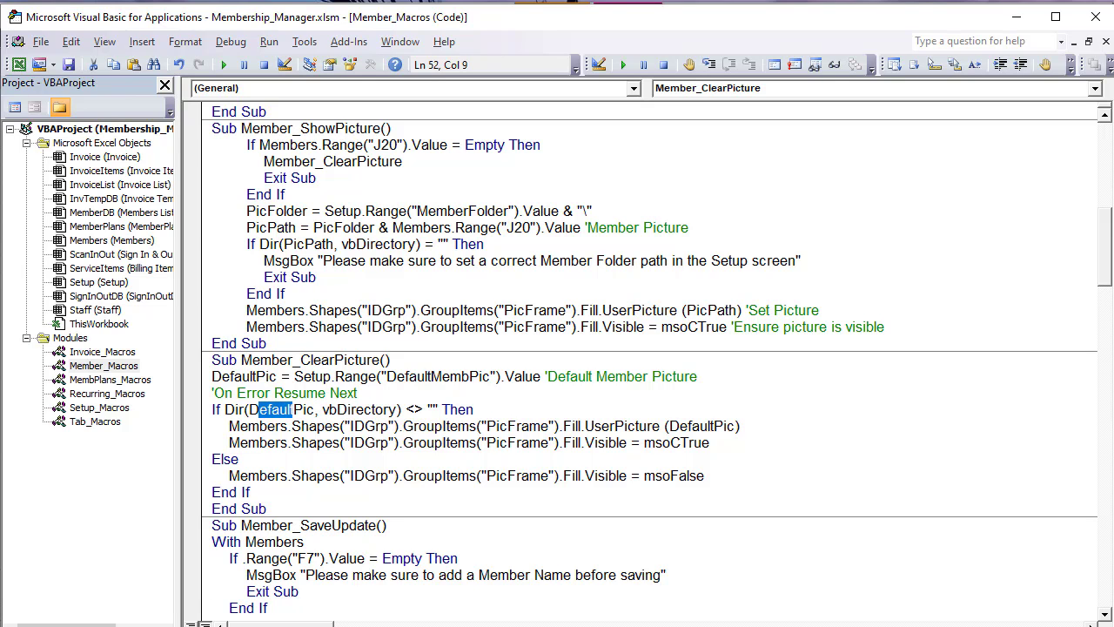
{"action": "key", "text": "alt+F11"}
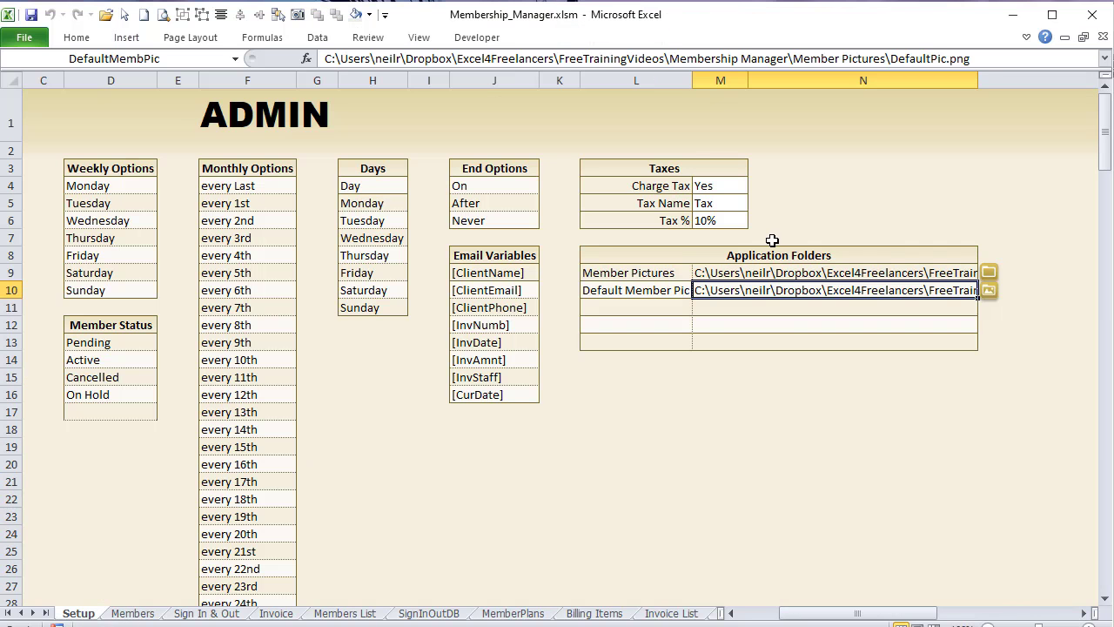
{"action": "left_click", "coordinate": [87, 613]}
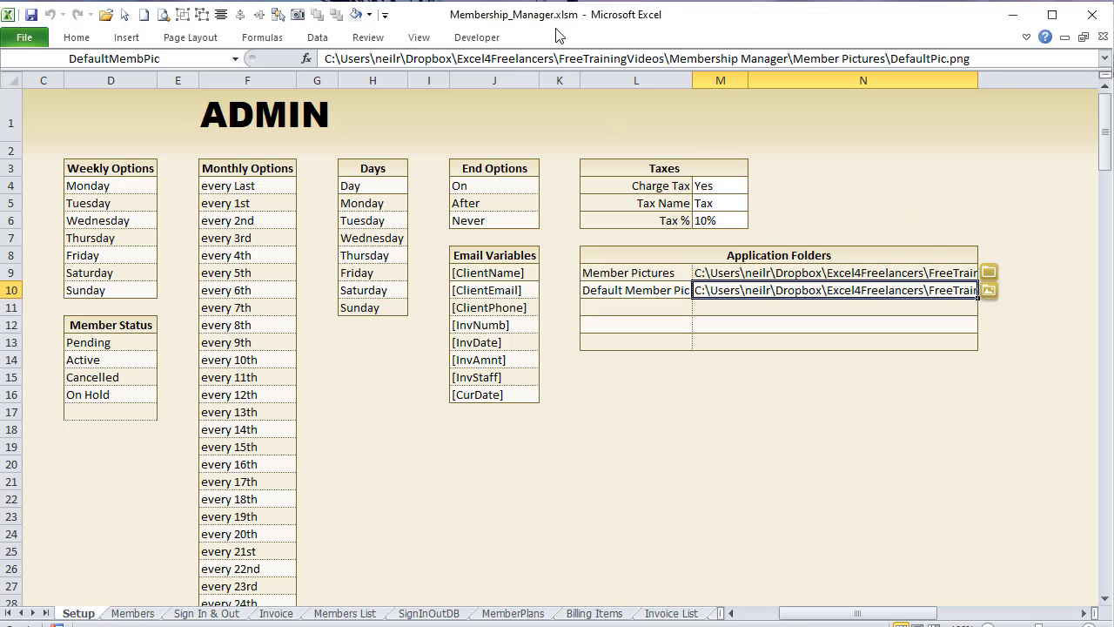
{"action": "left_click", "coordinate": [914, 60]}
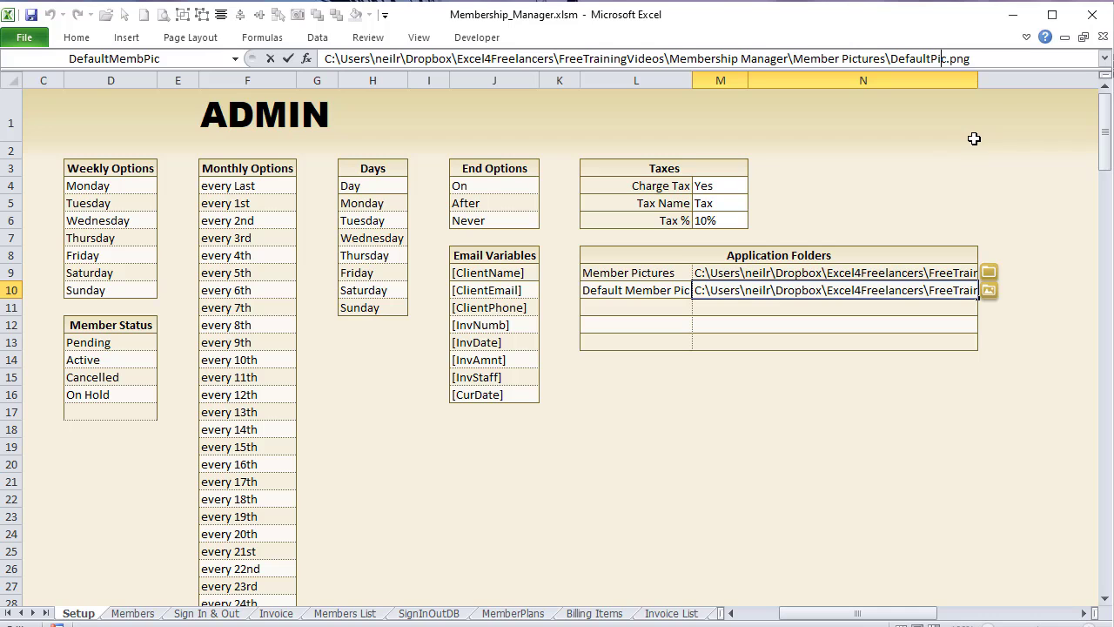
{"action": "type", "text": "s"}
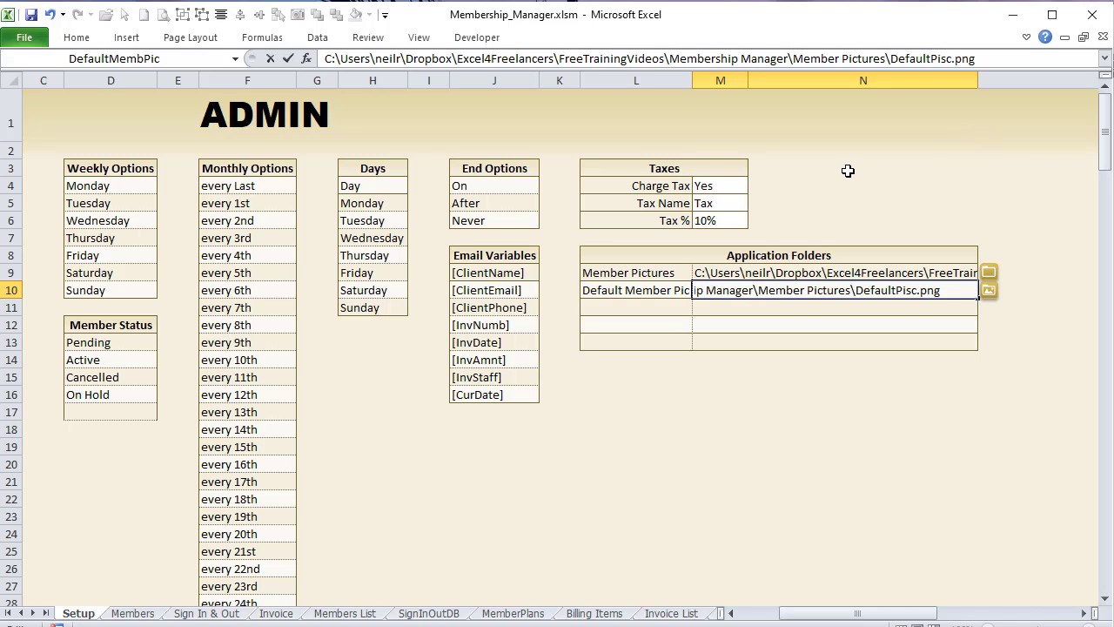
{"action": "left_click", "coordinate": [848, 170]}
{"action": "left_click", "coordinate": [126, 614]}
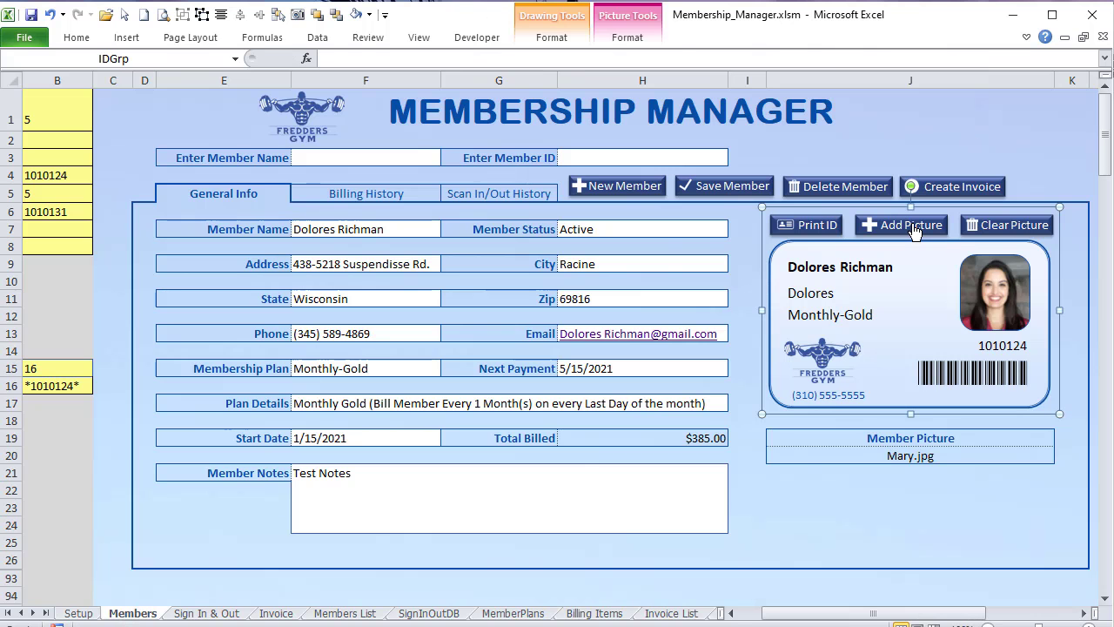
{"action": "left_click", "coordinate": [1013, 226]}
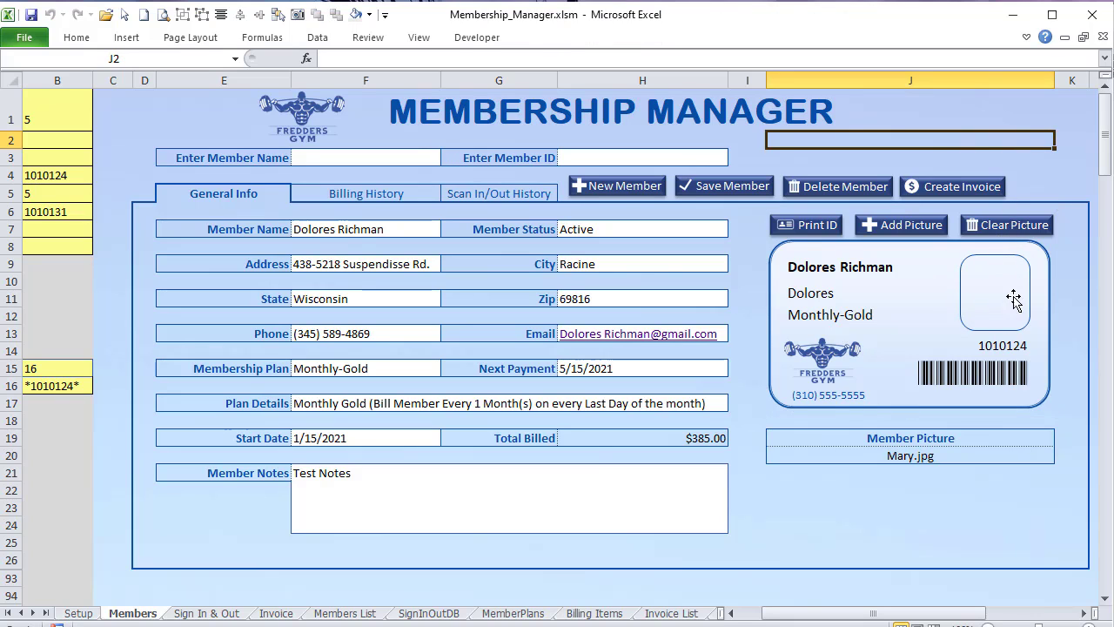
Step: Correct the default member picture file name on the Setup sheet to DefaultPic.png, and clear the member's picture on the Members sheet again
{"action": "left_click", "coordinate": [80, 612]}
{"action": "left_click", "coordinate": [801, 290]}
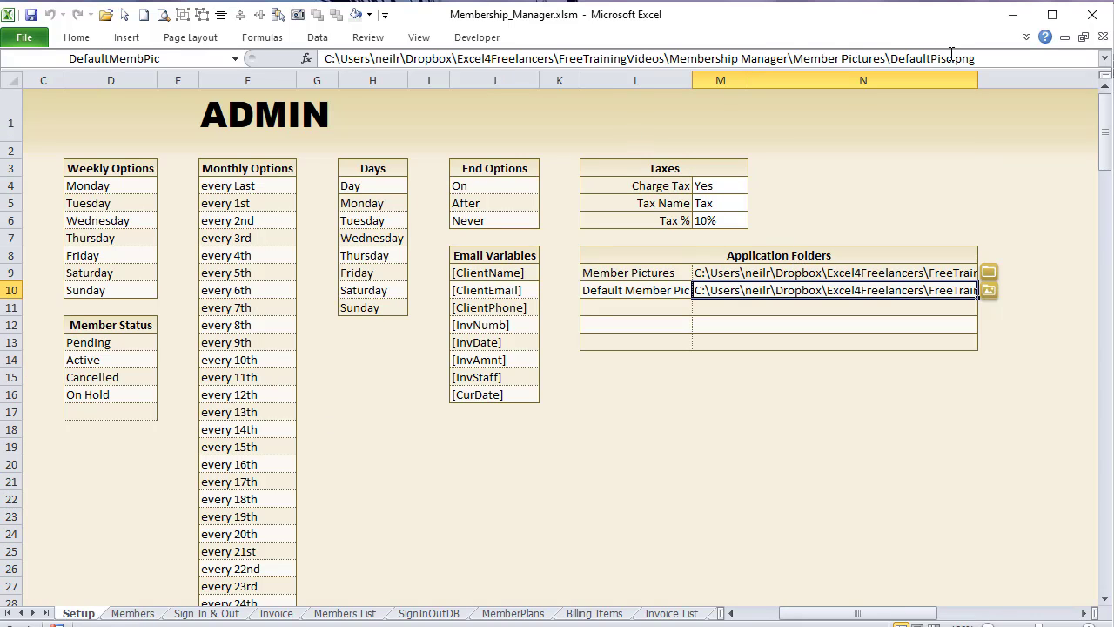
{"action": "left_click", "coordinate": [951, 58]}
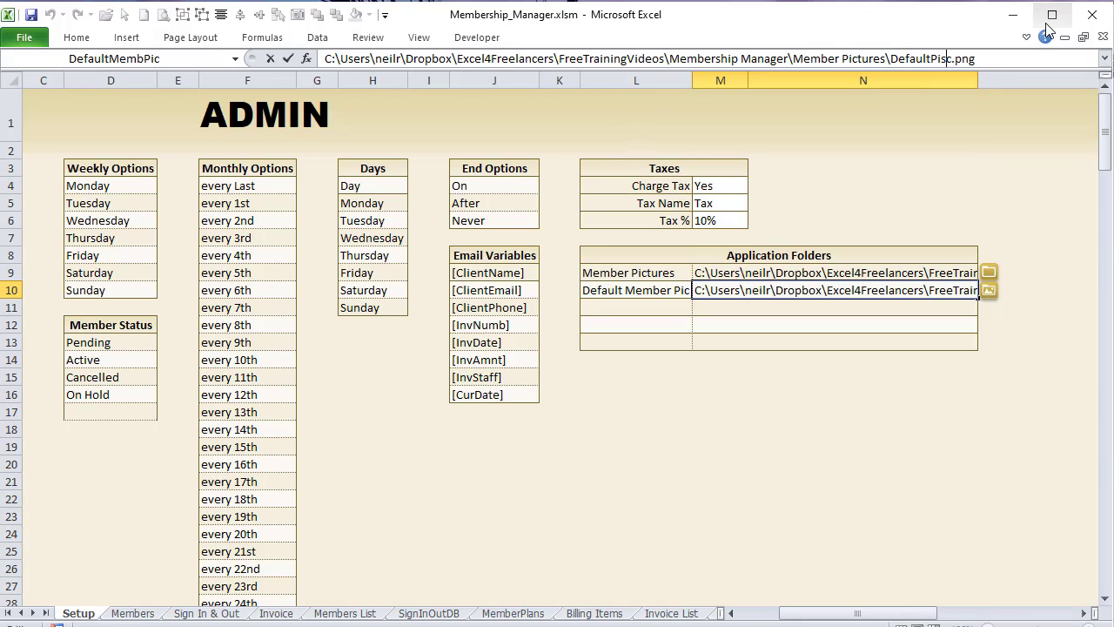
{"action": "key", "text": "BackSpace"}
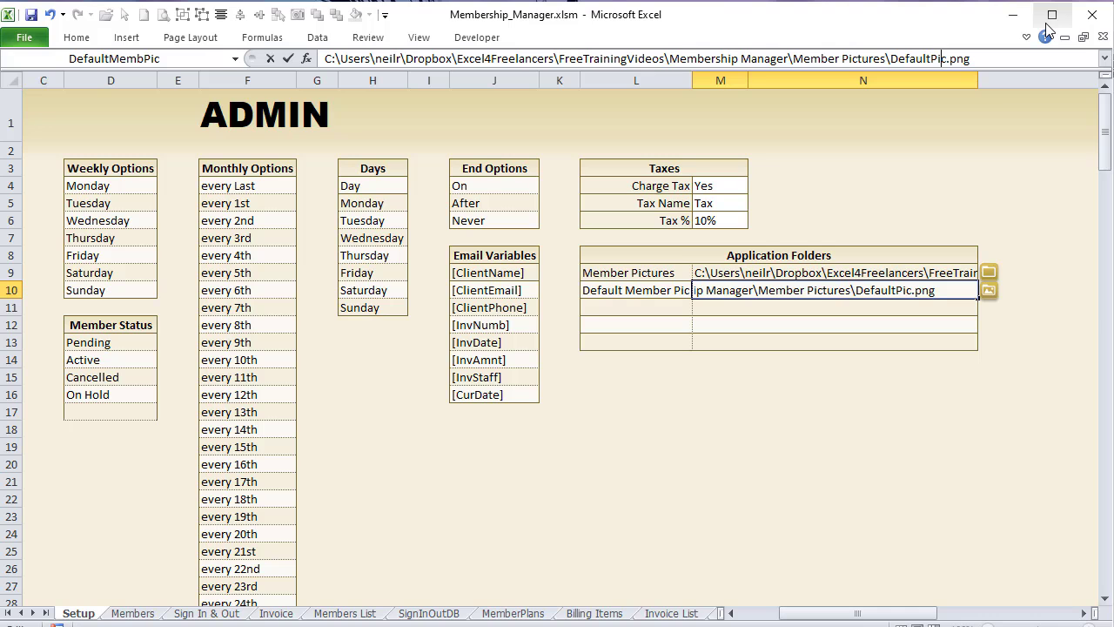
{"action": "left_click", "coordinate": [926, 116]}
{"action": "left_click", "coordinate": [132, 613]}
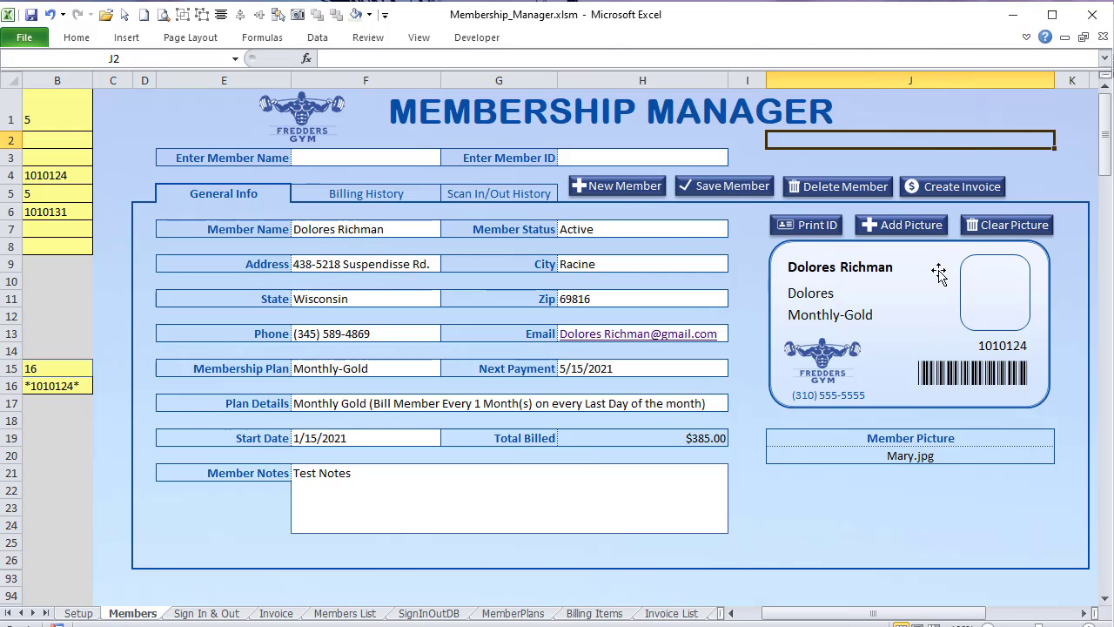
{"action": "left_click", "coordinate": [985, 228]}
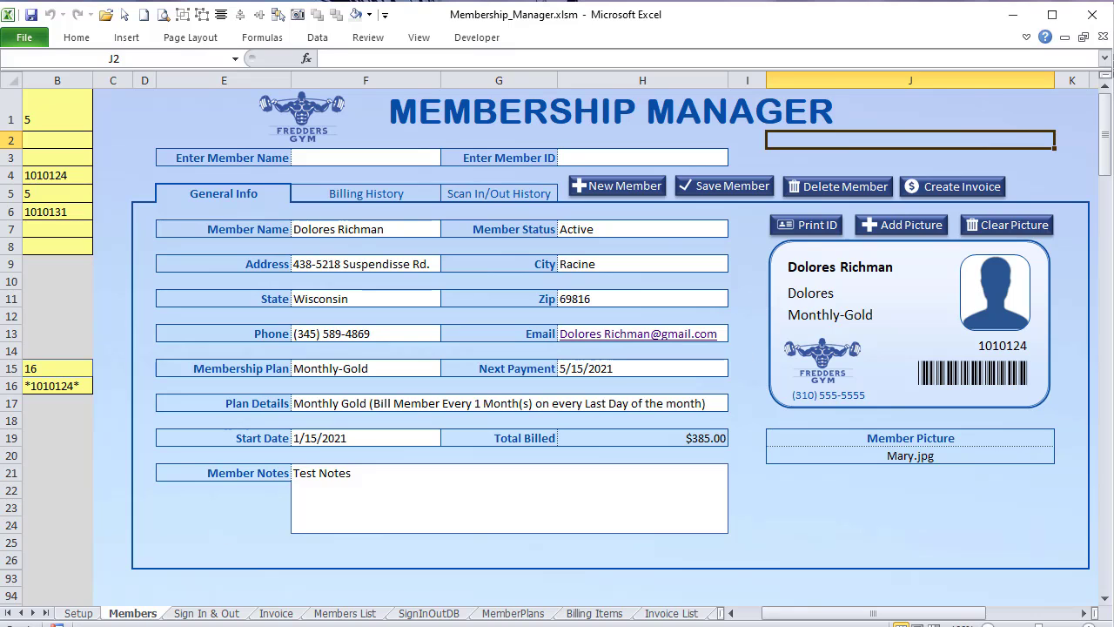
Step: Back in the macro code, add the comment 'No Default Picture to the Else line of Member_ClearPicture
{"action": "key", "text": "alt+F11"}
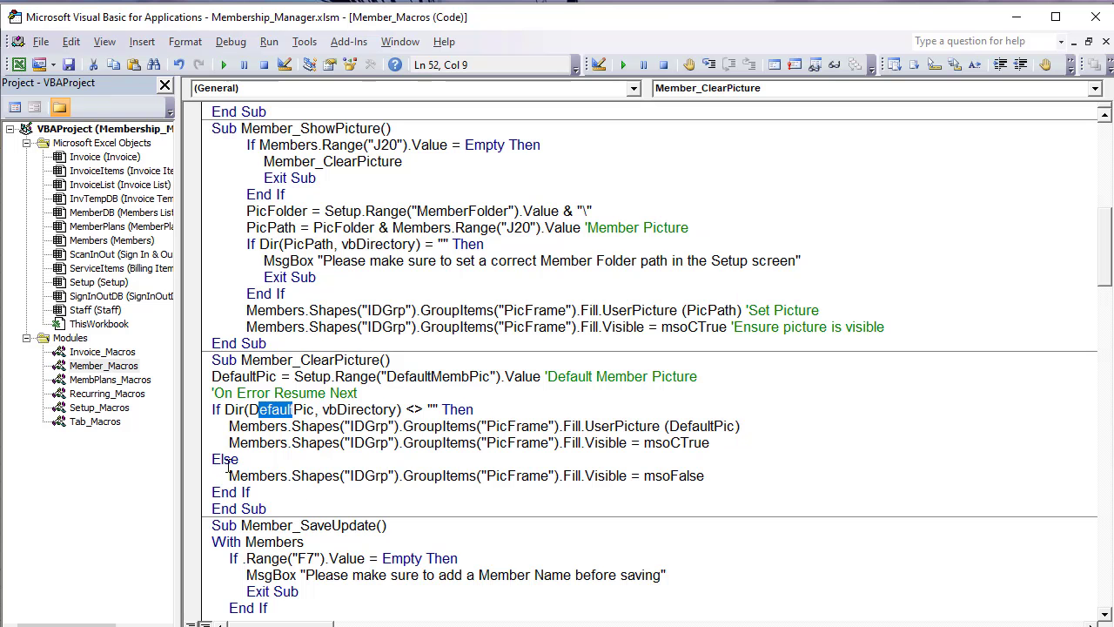
{"action": "left_click", "coordinate": [248, 461]}
{"action": "type", "text": "'"}
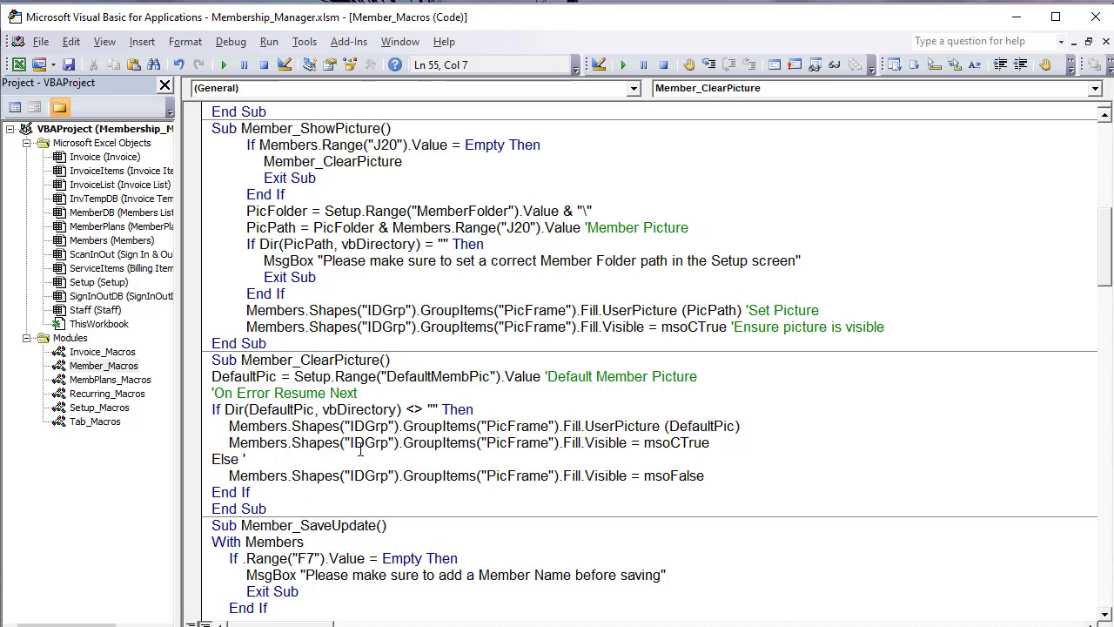
{"action": "type", "text": "No Defau"}
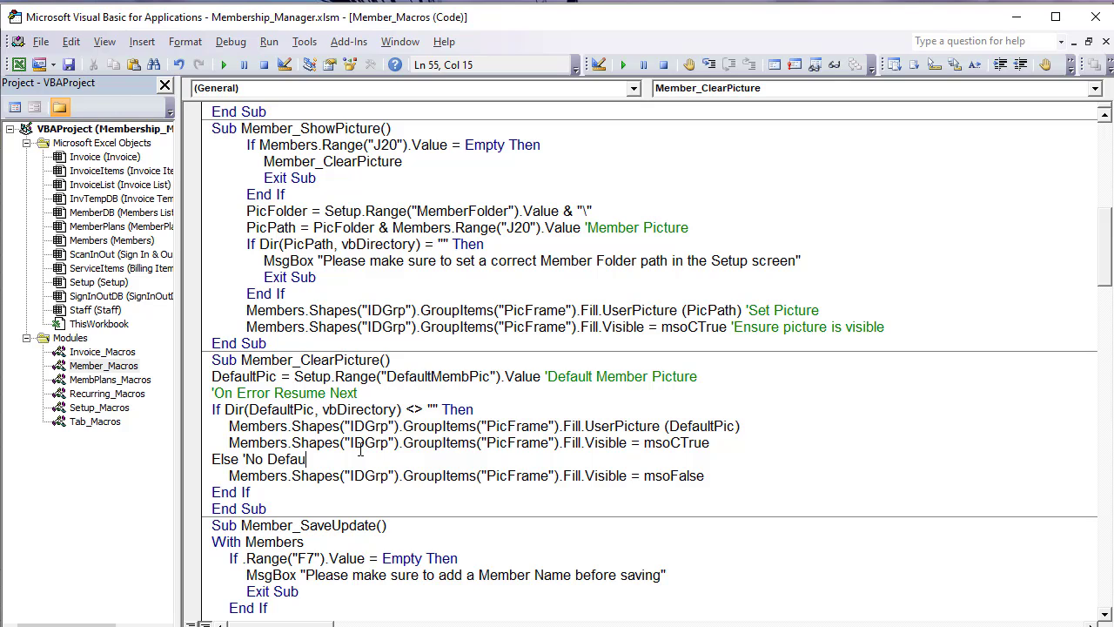
{"action": "type", "text": "lt Picture"}
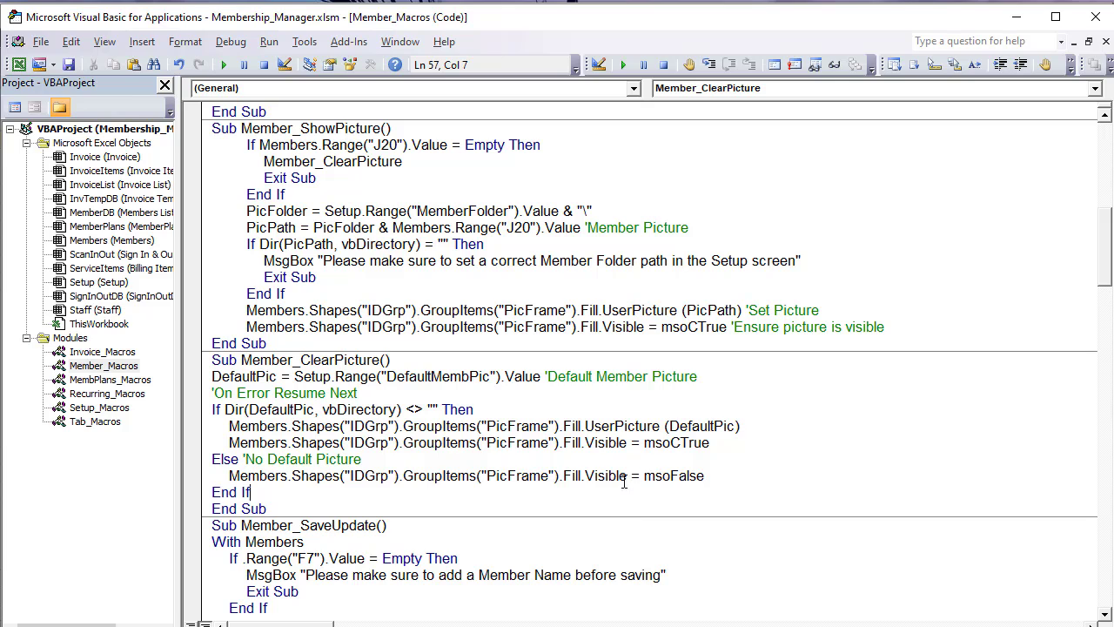
Step: Add the comment 'Hide Picture to the Fill.Visible = msoFalse line of Member_ClearPicture
{"action": "left_click_drag", "start_coordinate": [593, 475], "coordinate": [233, 474]}
{"action": "left_click", "coordinate": [719, 478]}
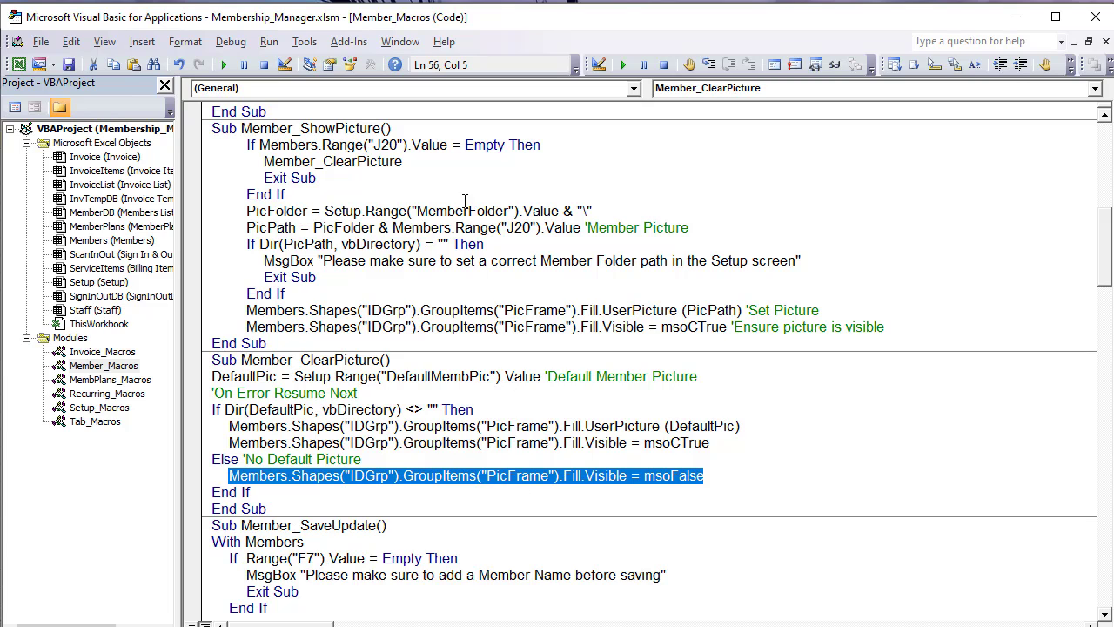
{"action": "left_click_drag", "start_coordinate": [464, 197], "coordinate": [463, 310]}
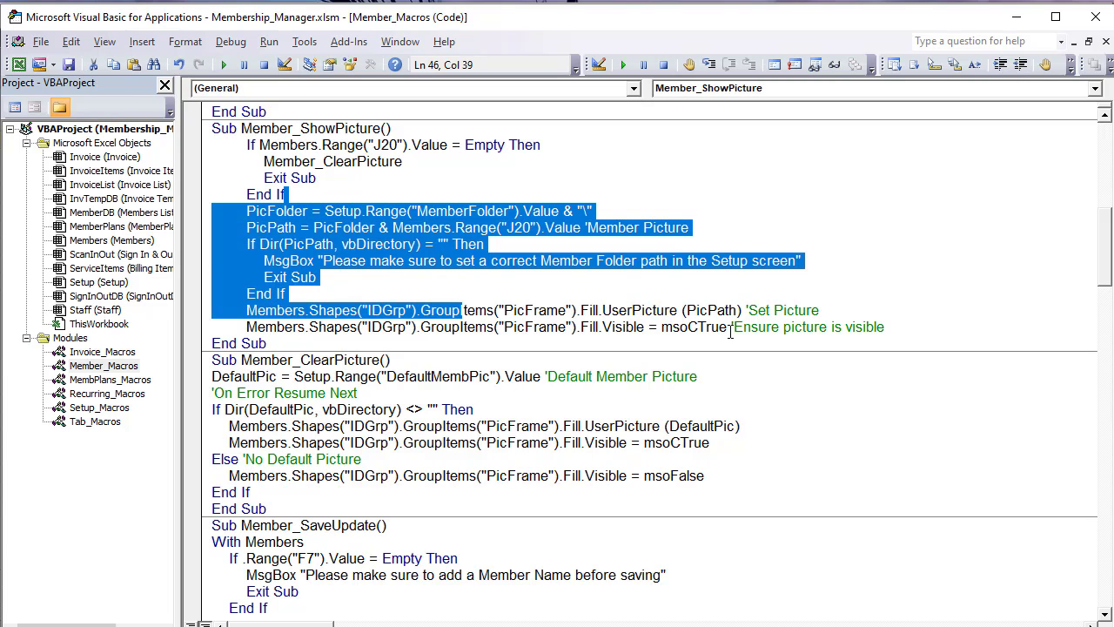
{"action": "left_click_drag", "start_coordinate": [730, 327], "coordinate": [623, 326]}
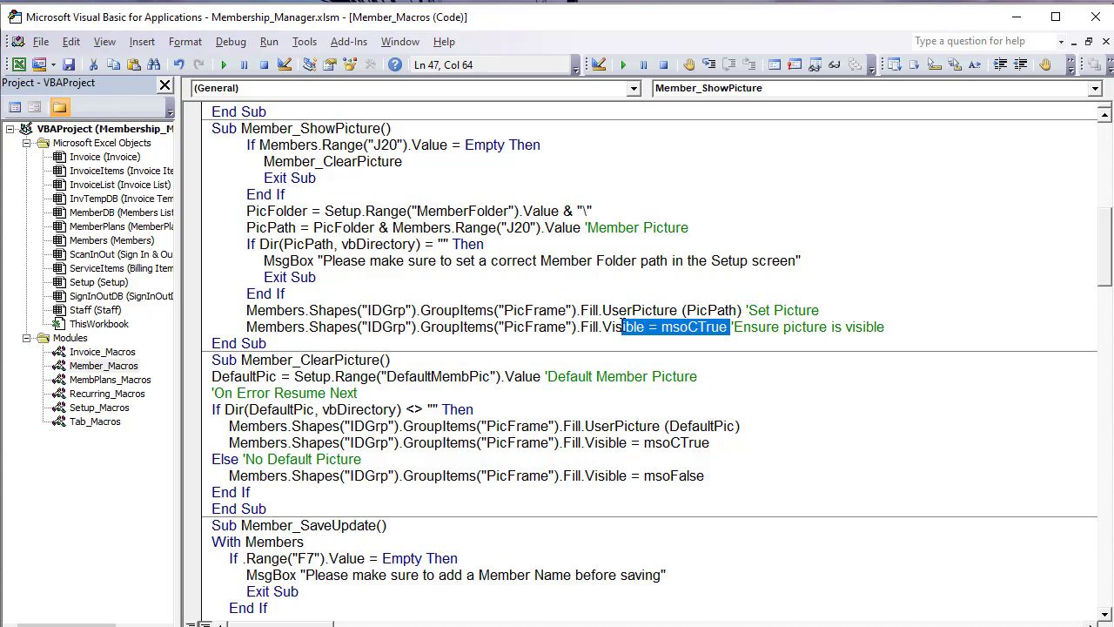
{"action": "left_click_drag", "start_coordinate": [745, 473], "coordinate": [353, 477]}
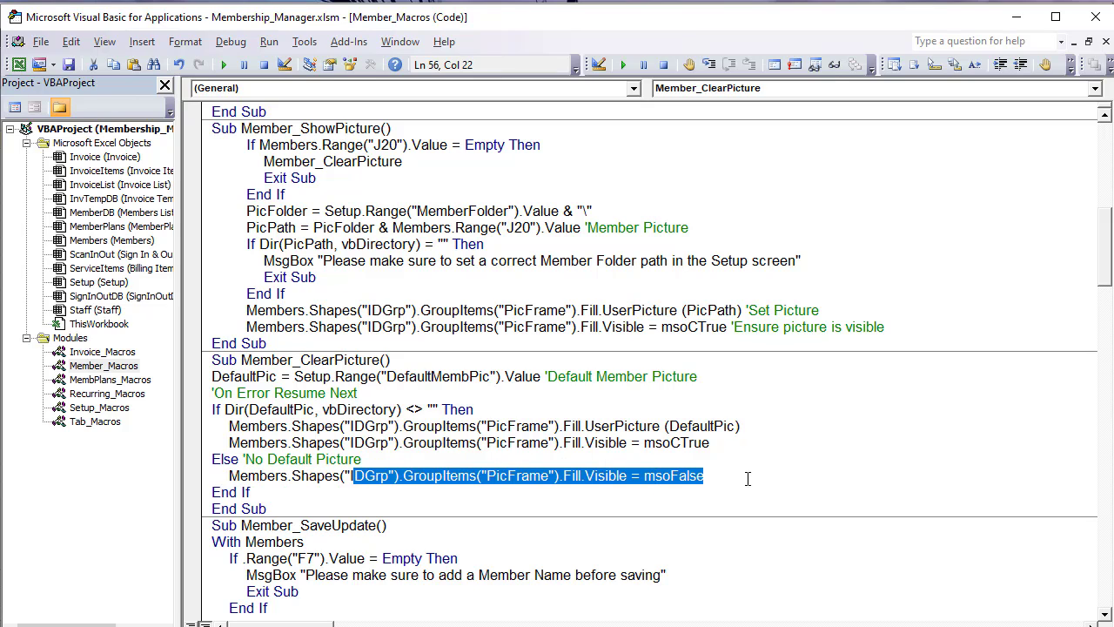
{"action": "left_click", "coordinate": [750, 478]}
{"action": "type", "text": "'H"}
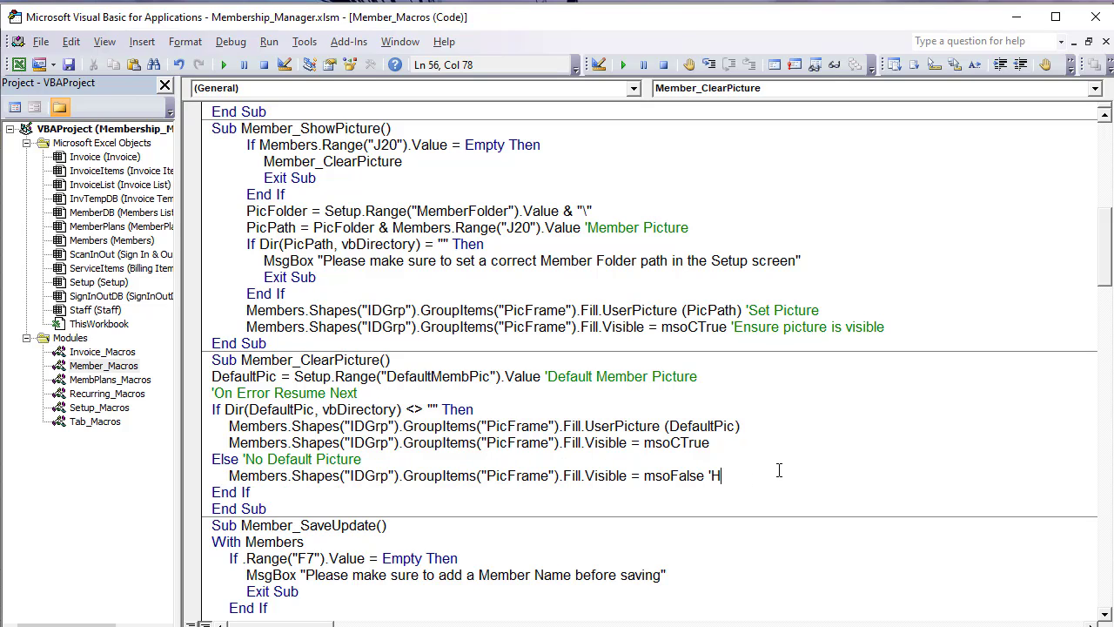
{"action": "type", "text": "ide Picture"}
{"action": "key", "text": "Up"}
Step: Compare the Fill.Visible = msoFalse line with the msoCTrue lines in Member_ShowPicture and Member_ClearPicture
{"action": "left_click_drag", "start_coordinate": [587, 476], "coordinate": [632, 478]}
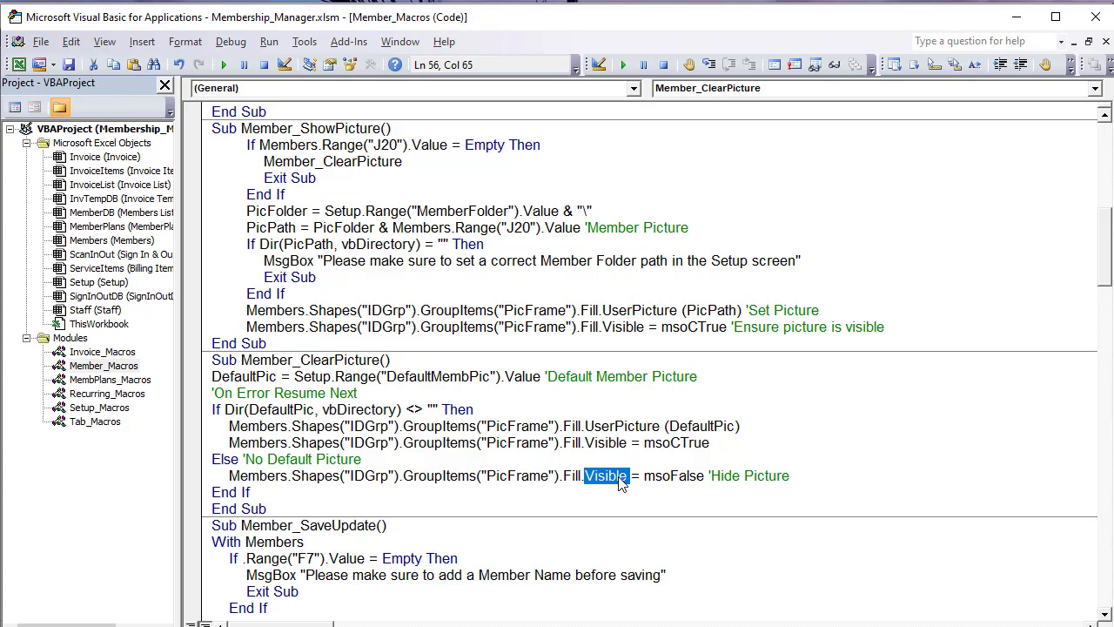
{"action": "left_click", "coordinate": [588, 459]}
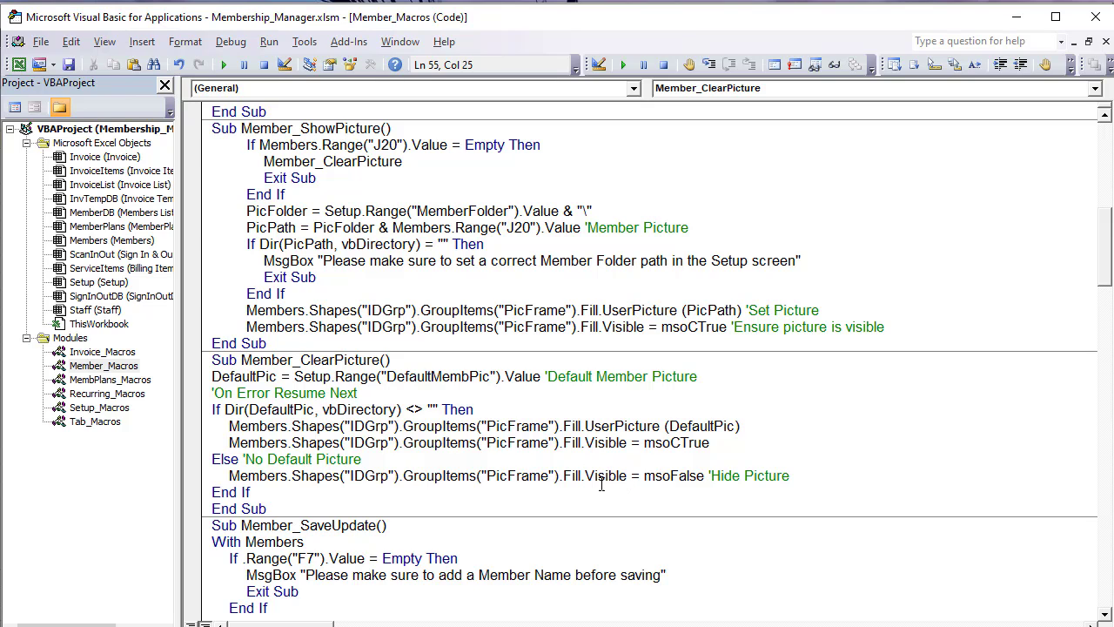
{"action": "left_click_drag", "start_coordinate": [598, 477], "coordinate": [689, 477]}
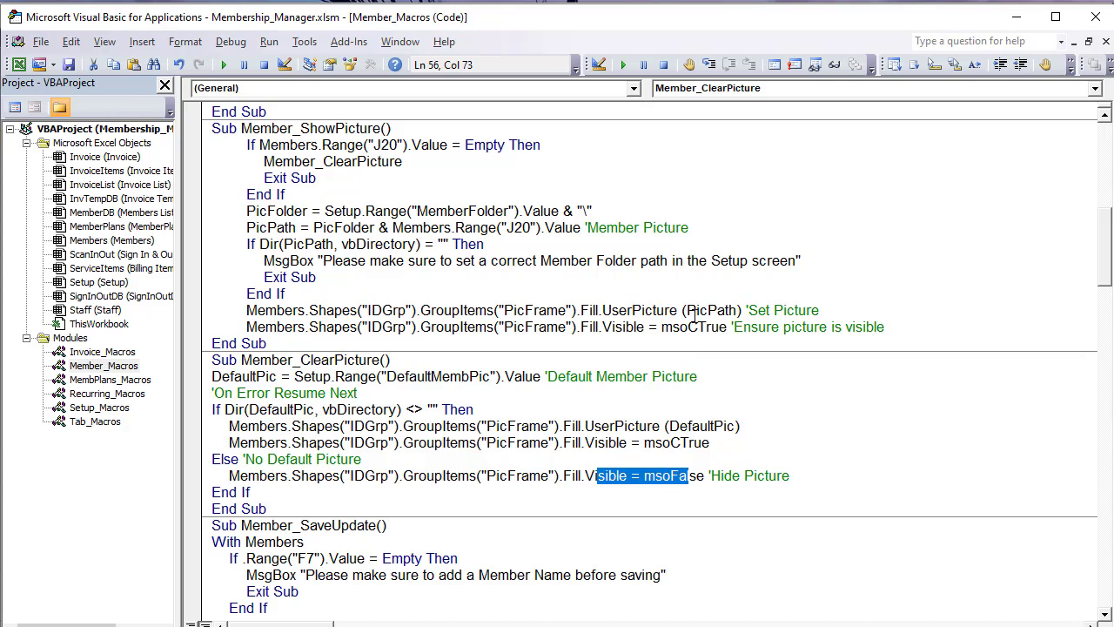
{"action": "left_click_drag", "start_coordinate": [742, 327], "coordinate": [517, 328]}
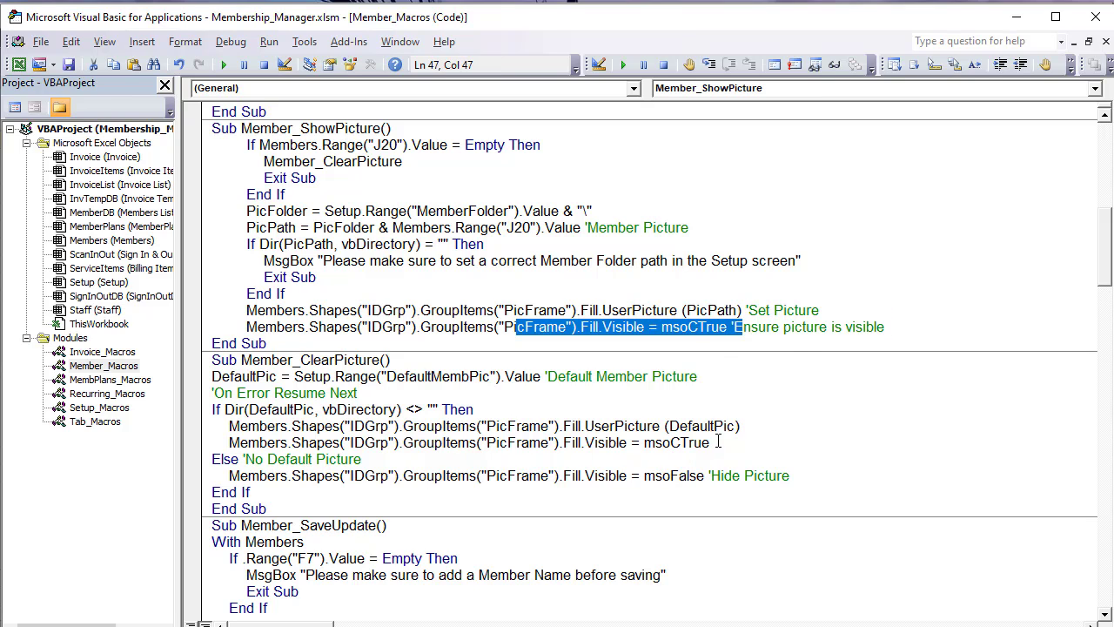
{"action": "left_click_drag", "start_coordinate": [718, 442], "coordinate": [528, 443]}
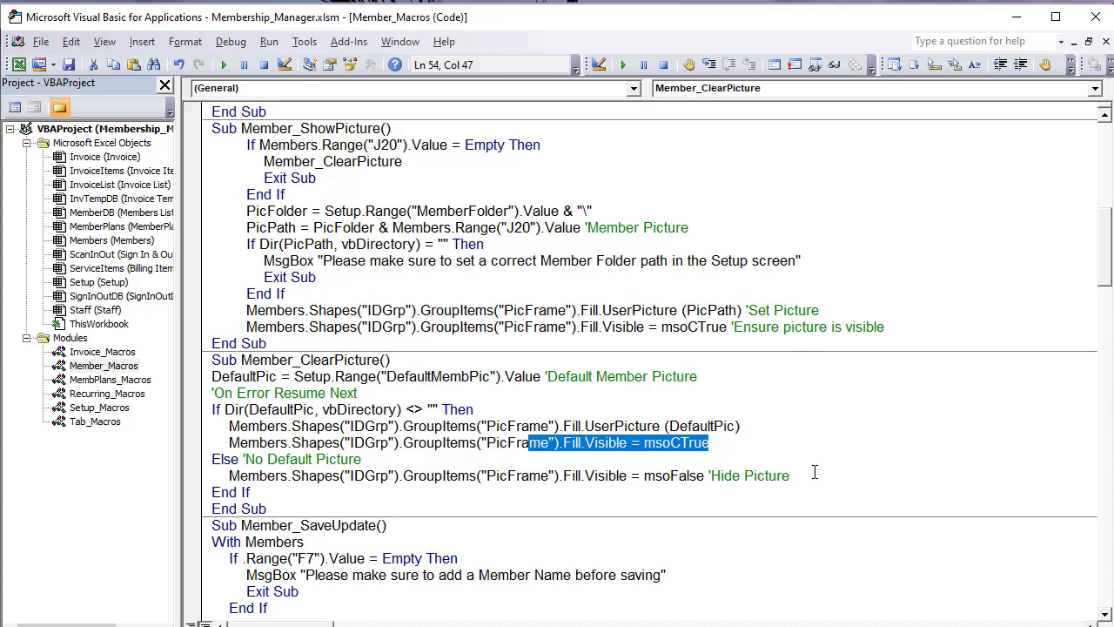
{"action": "left_click_drag", "start_coordinate": [586, 477], "coordinate": [633, 482]}
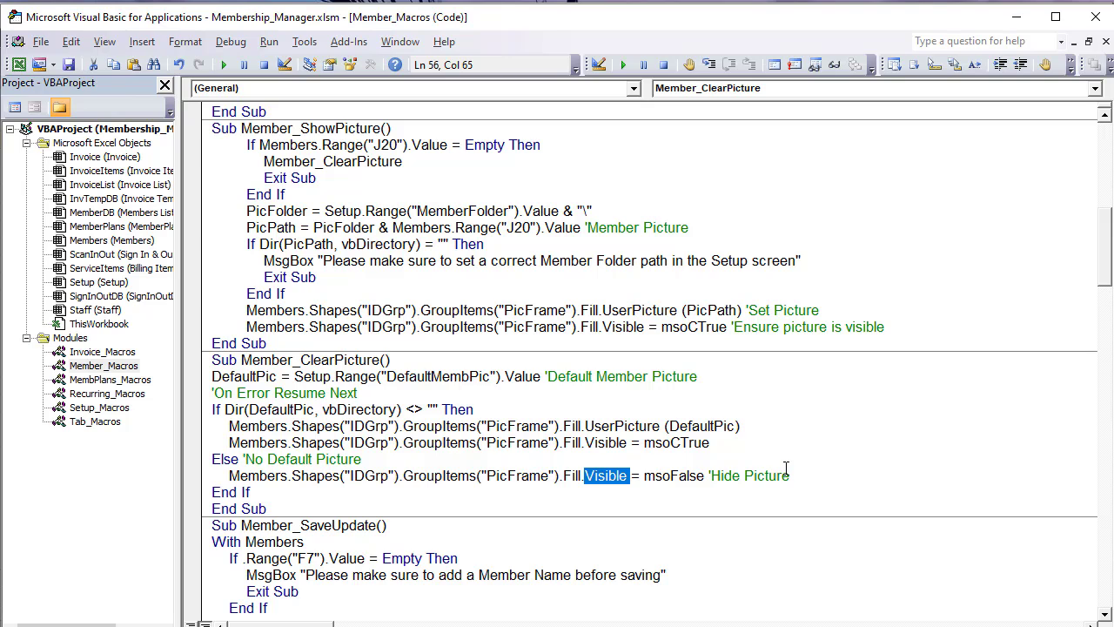
{"action": "key", "text": "End"}
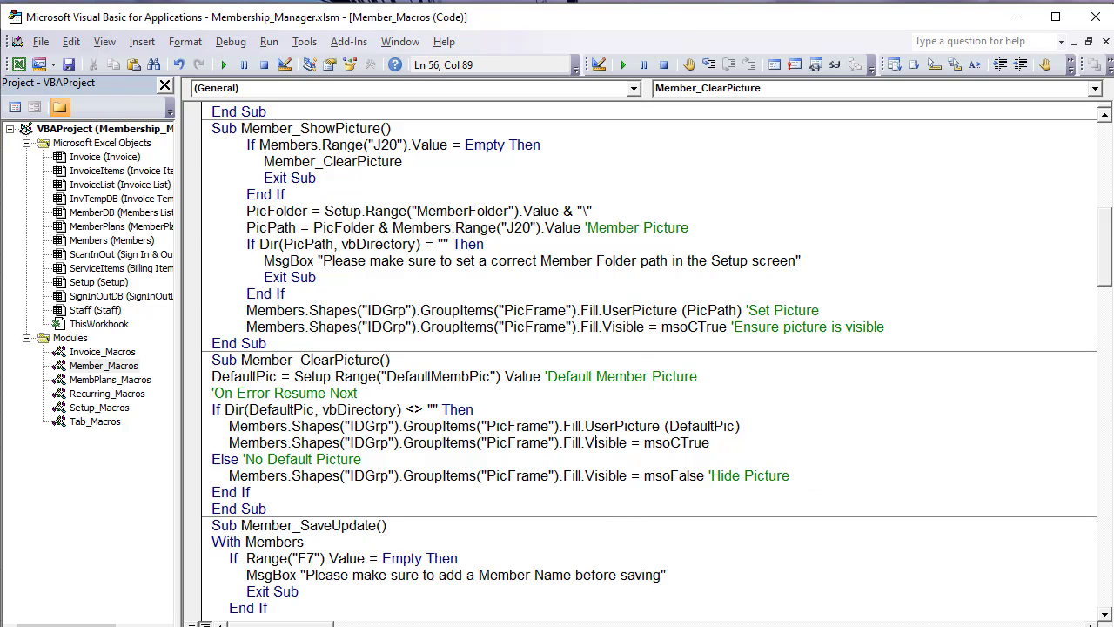
{"action": "left_click", "coordinate": [655, 283]}
{"action": "left_click_drag", "start_coordinate": [734, 327], "coordinate": [372, 327]}
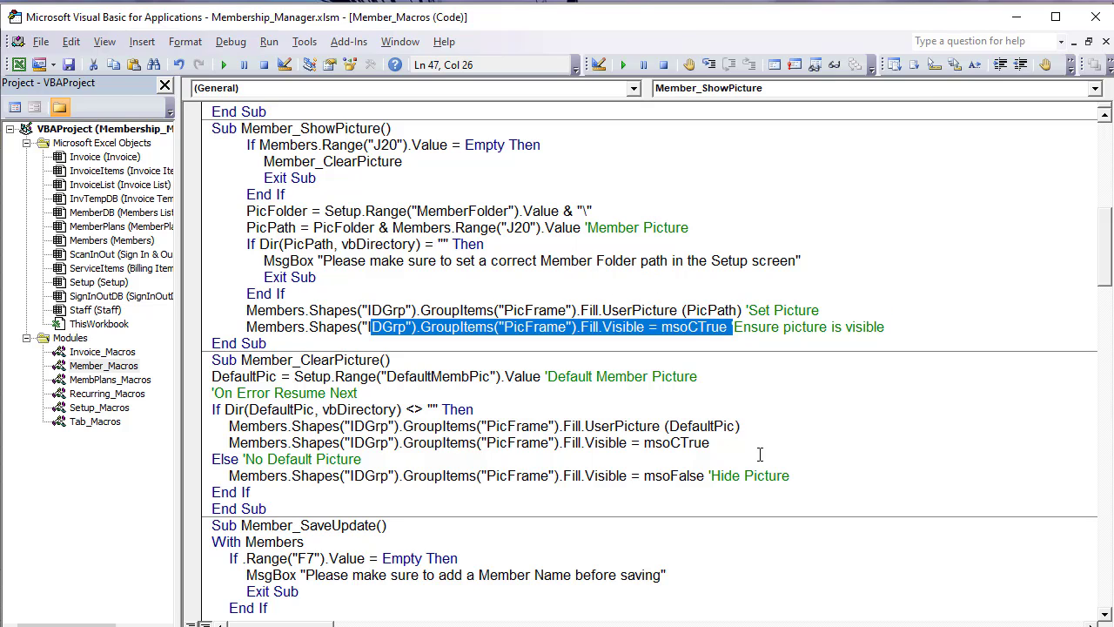
{"action": "left_click_drag", "start_coordinate": [710, 443], "coordinate": [656, 442]}
{"action": "left_click_drag", "start_coordinate": [703, 475], "coordinate": [547, 481]}
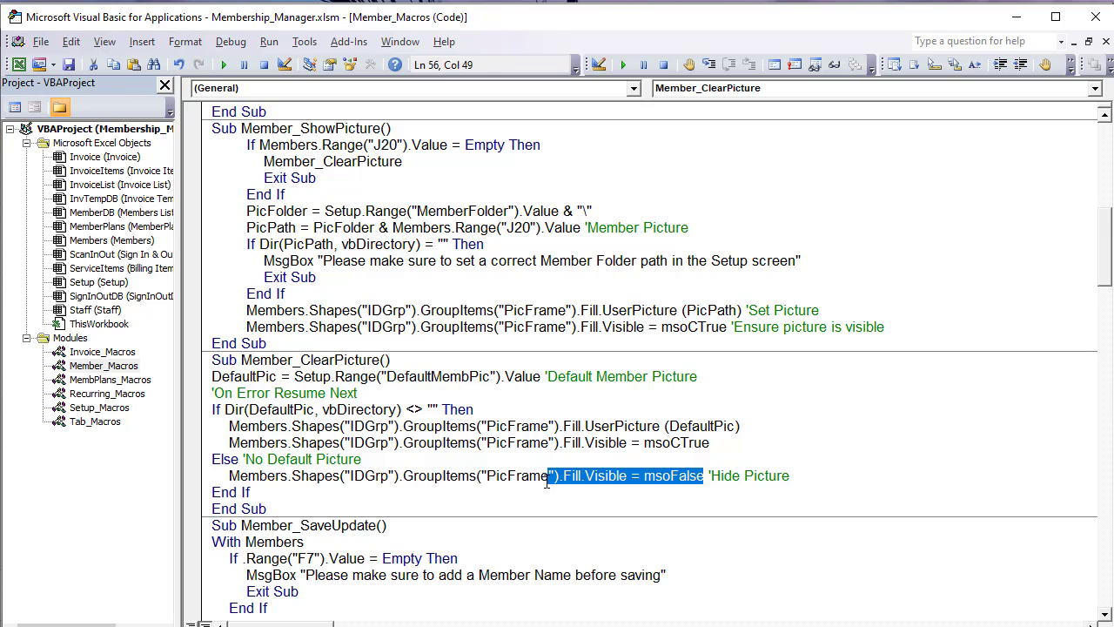
{"action": "left_click", "coordinate": [571, 444]}
{"action": "left_click_drag", "start_coordinate": [379, 360], "coordinate": [311, 359]}
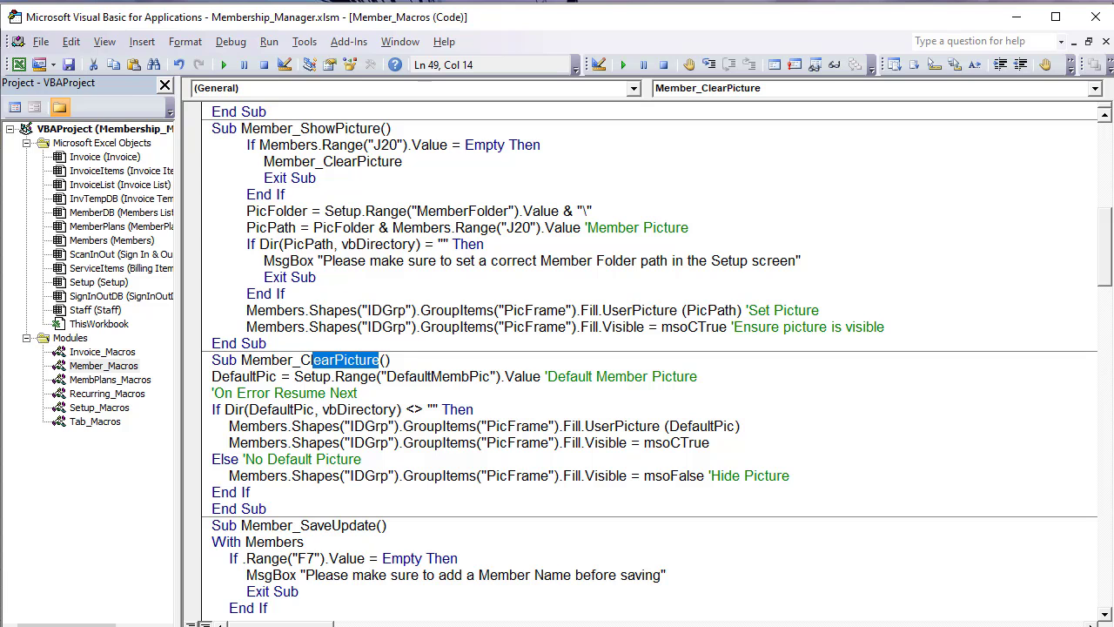
Step: Return to the Members sheet, add the picture Kay.jpg to the member's ID card, and check the Member Picture and Member Name cells
{"action": "key", "text": "alt+F11"}
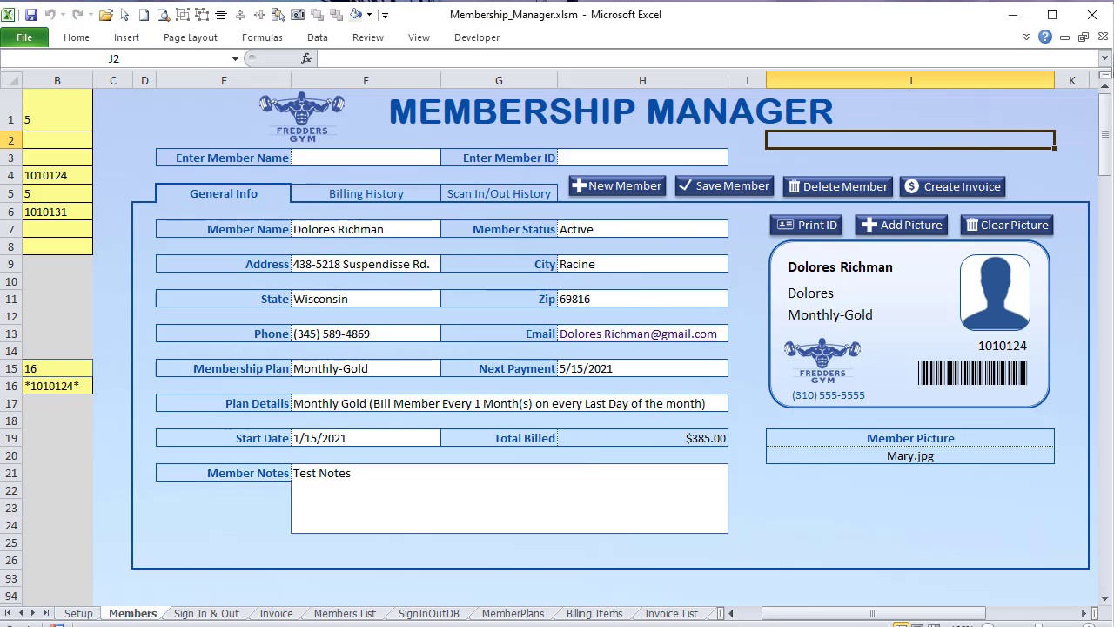
{"action": "left_click", "coordinate": [921, 225]}
{"action": "left_click", "coordinate": [777, 141]}
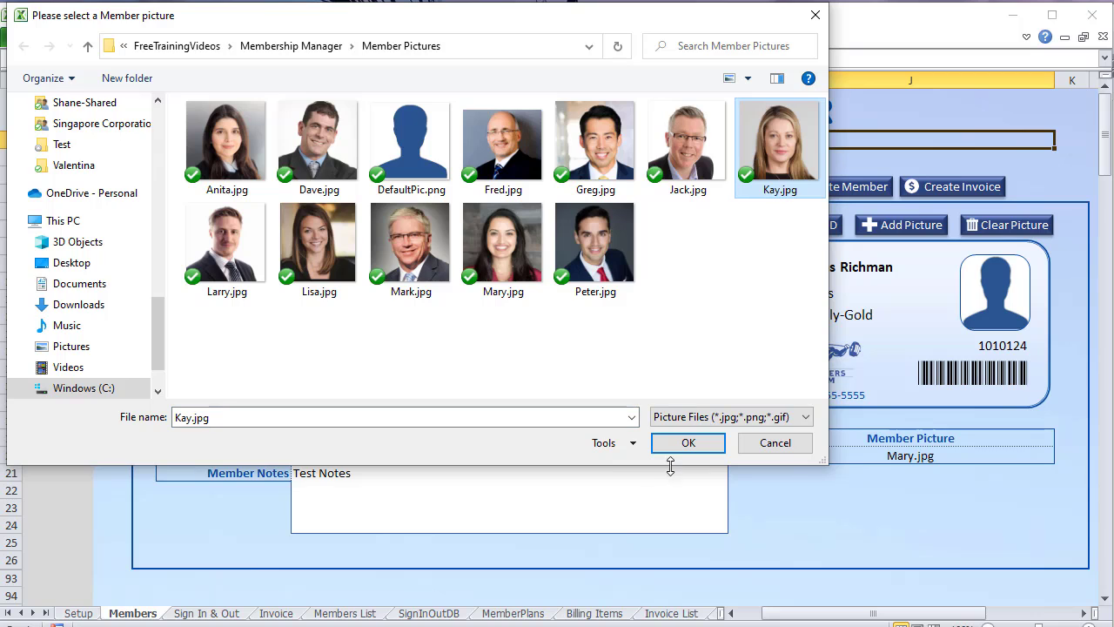
{"action": "left_click", "coordinate": [684, 442]}
{"action": "left_click", "coordinate": [897, 460]}
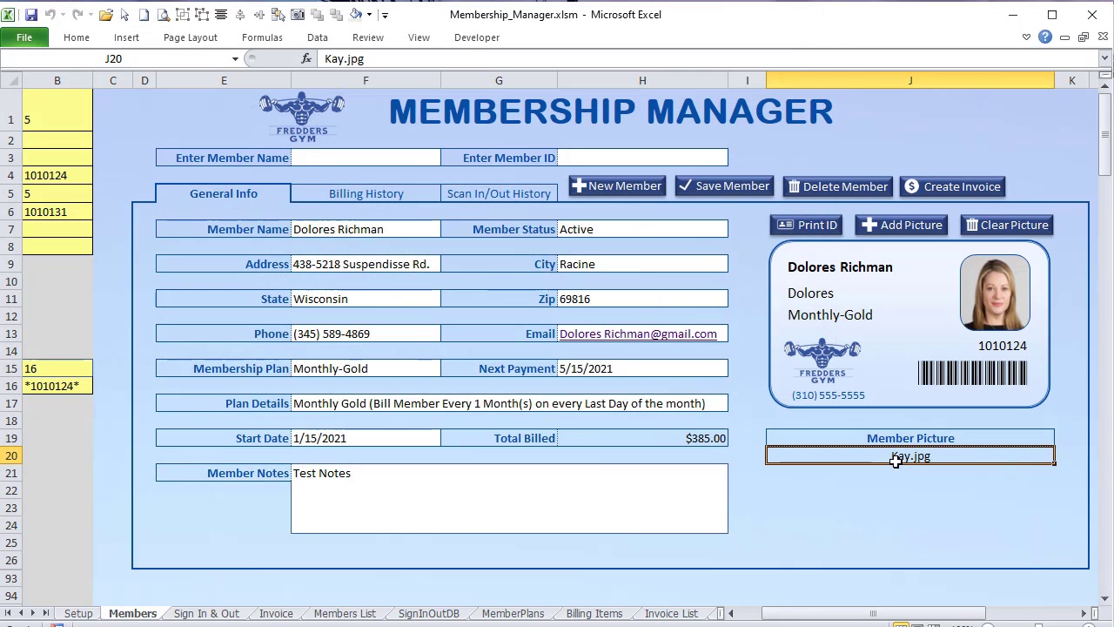
{"action": "left_click", "coordinate": [366, 230]}
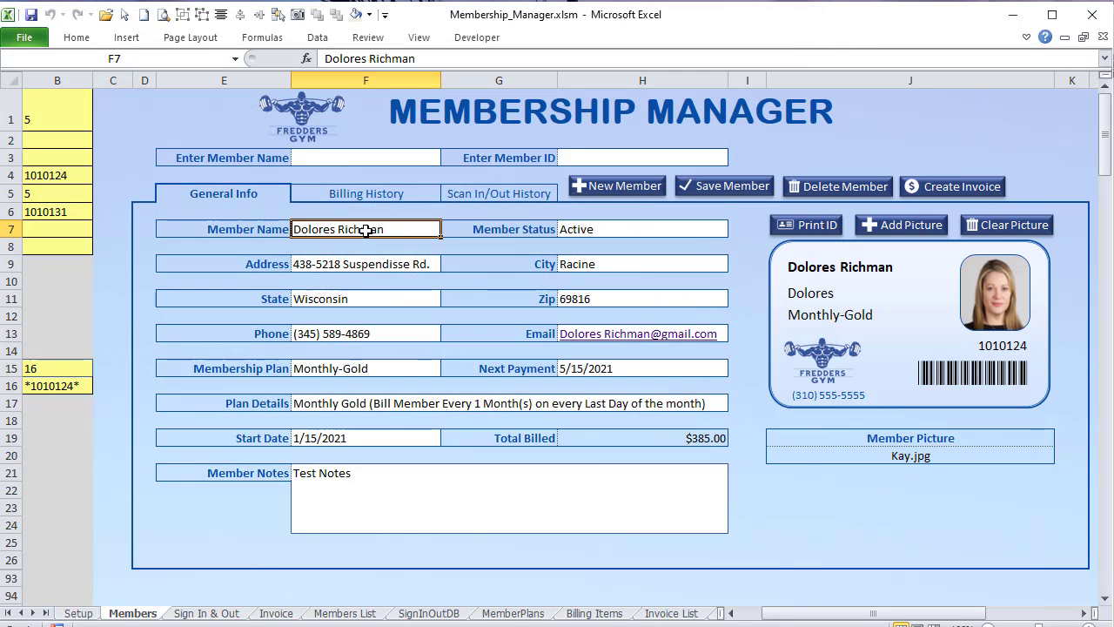
Step: Check the Member Picture cell, and highlight the Member_SaveUpdate macro name in the code
{"action": "left_click", "coordinate": [936, 463]}
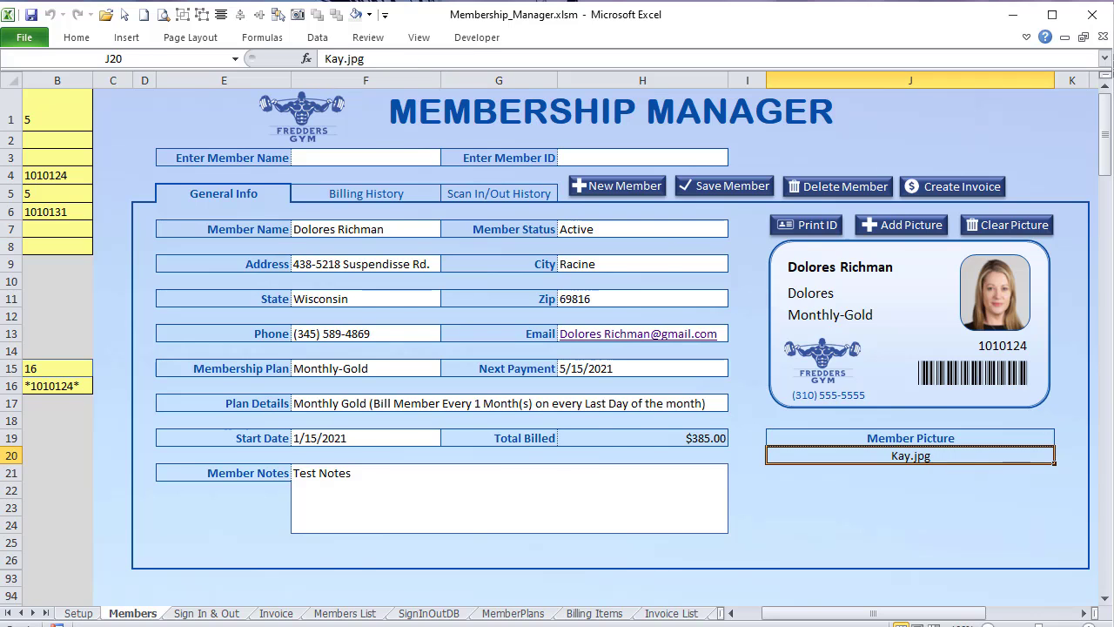
{"action": "key", "text": "alt+F11"}
{"action": "scroll", "coordinate": [377, 405], "scroll_direction": "down", "scroll_amount": 2}
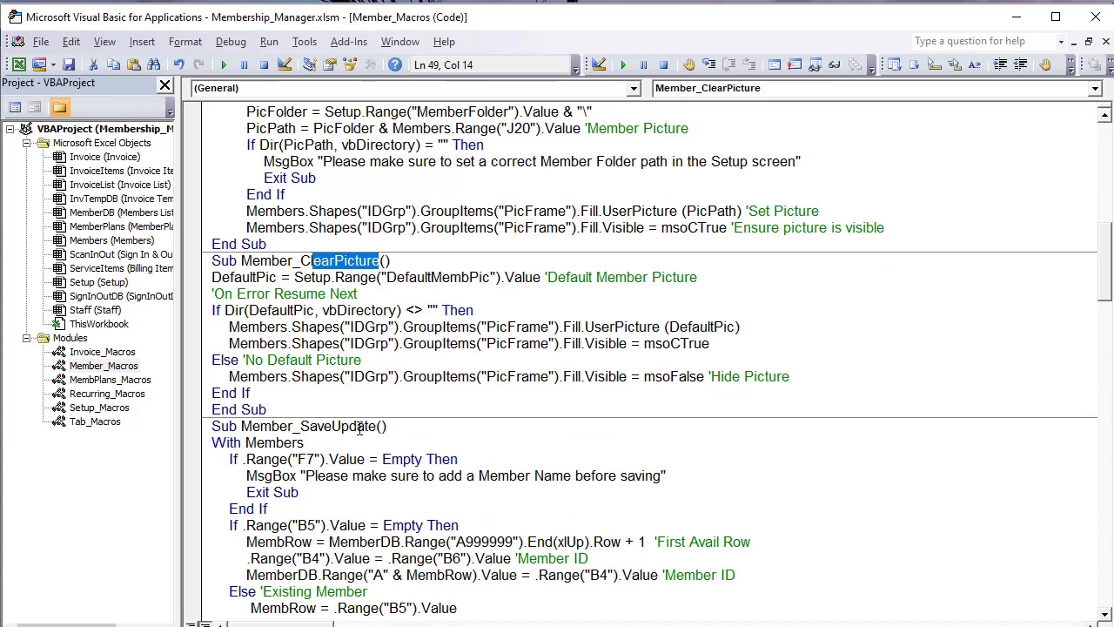
{"action": "double_click", "coordinate": [360, 429]}
{"action": "left_click", "coordinate": [242, 428]}
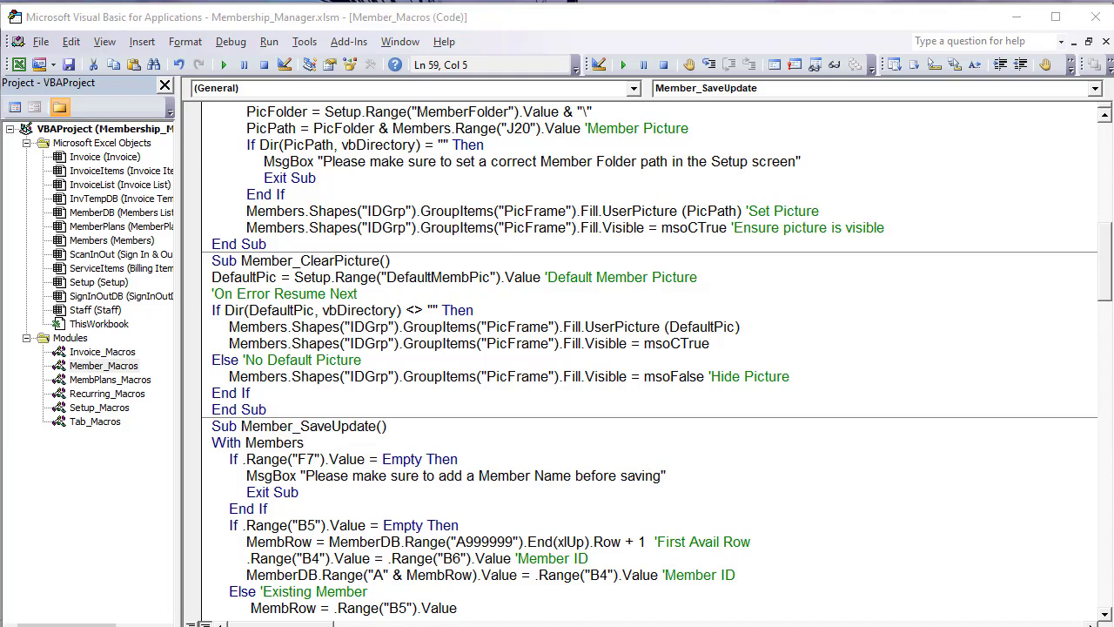
Step: Compare the member fields F7:H15 on the Members sheet with the records and first empty row of the Members List sheet
{"action": "key", "text": "alt+F11"}
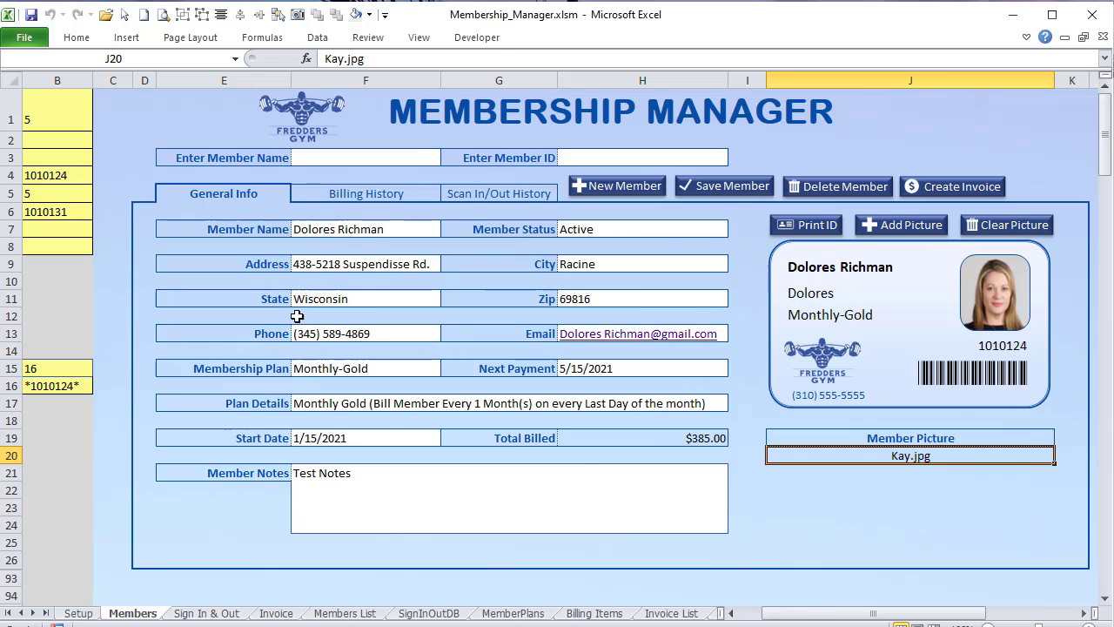
{"action": "left_click", "coordinate": [696, 184]}
{"action": "left_click_drag", "start_coordinate": [295, 230], "coordinate": [601, 372]}
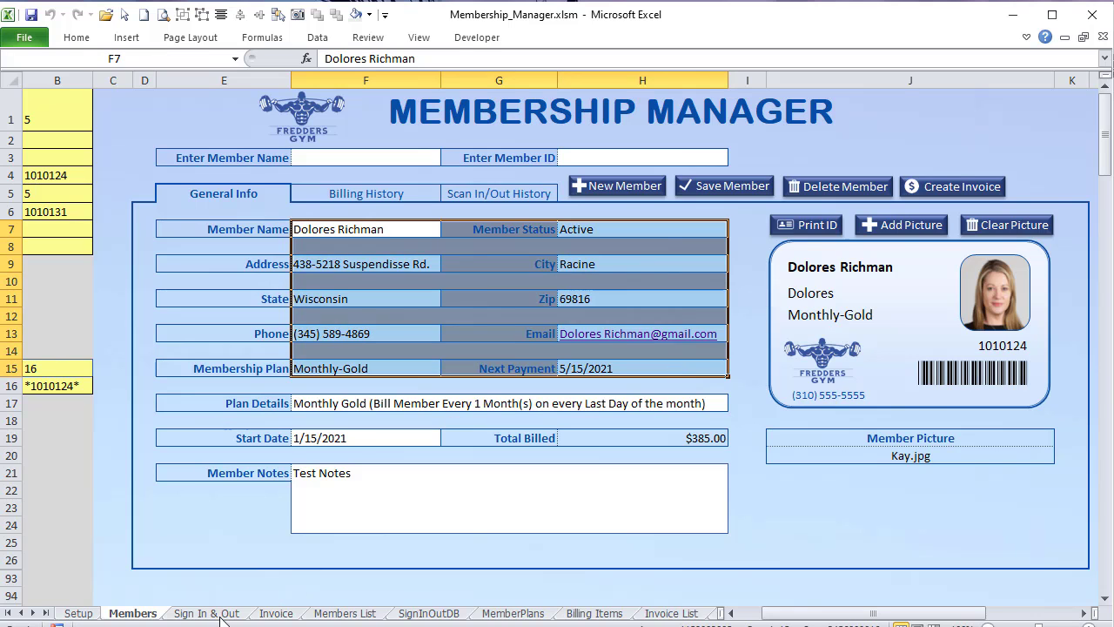
{"action": "left_click", "coordinate": [338, 614]}
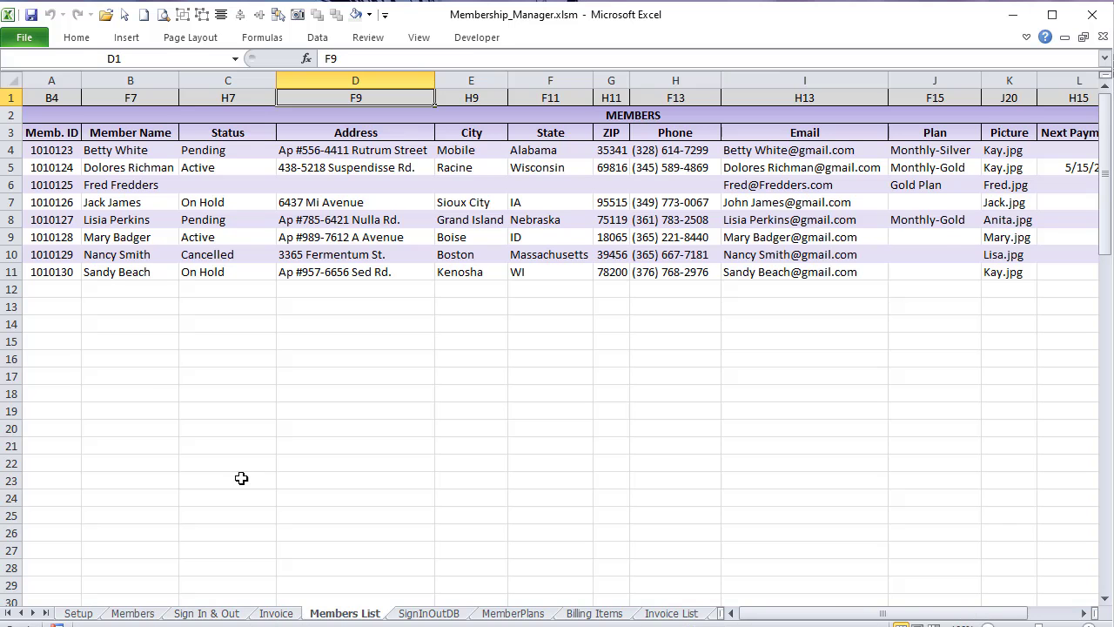
{"action": "left_click", "coordinate": [61, 197]}
{"action": "left_click_drag", "start_coordinate": [311, 197], "coordinate": [311, 198]}
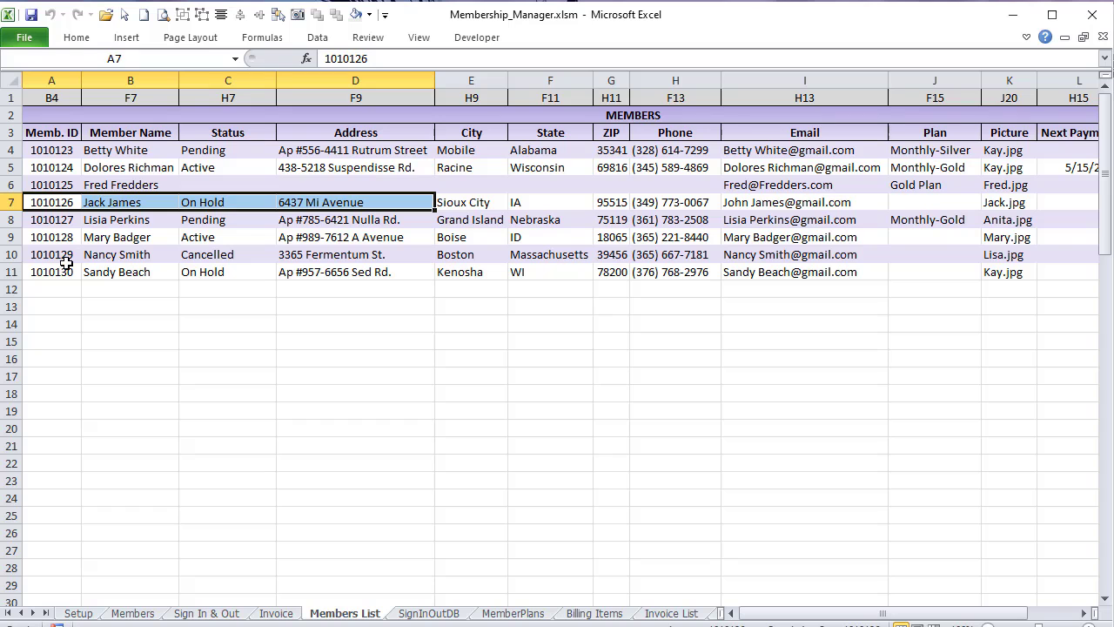
{"action": "left_click", "coordinate": [54, 293]}
{"action": "key", "text": "alt+F11"}
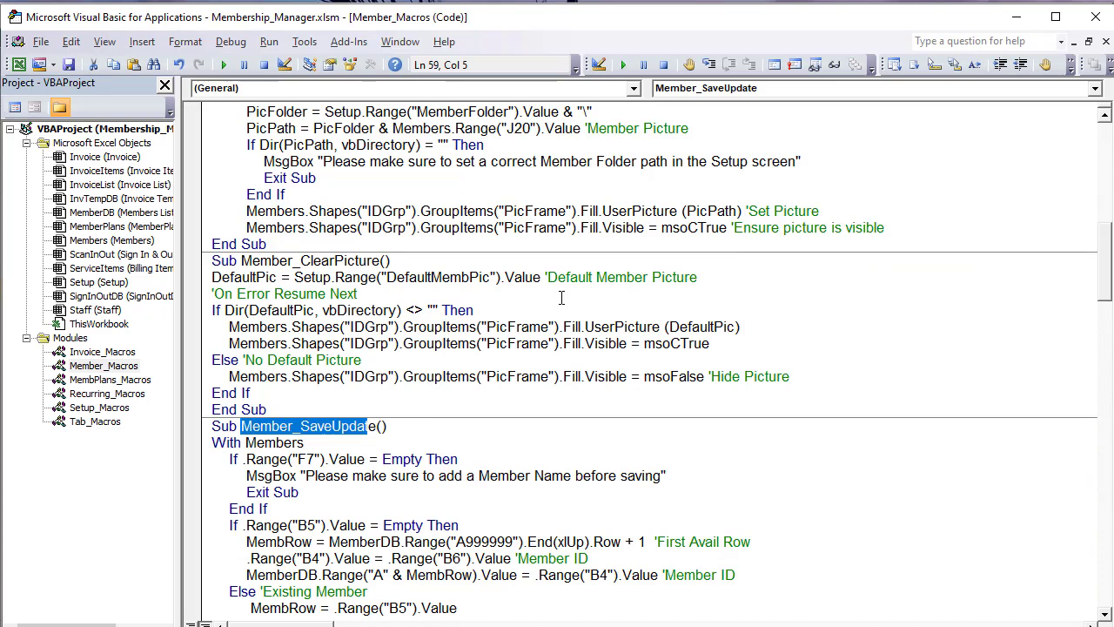
{"action": "key", "text": "alt+F11"}
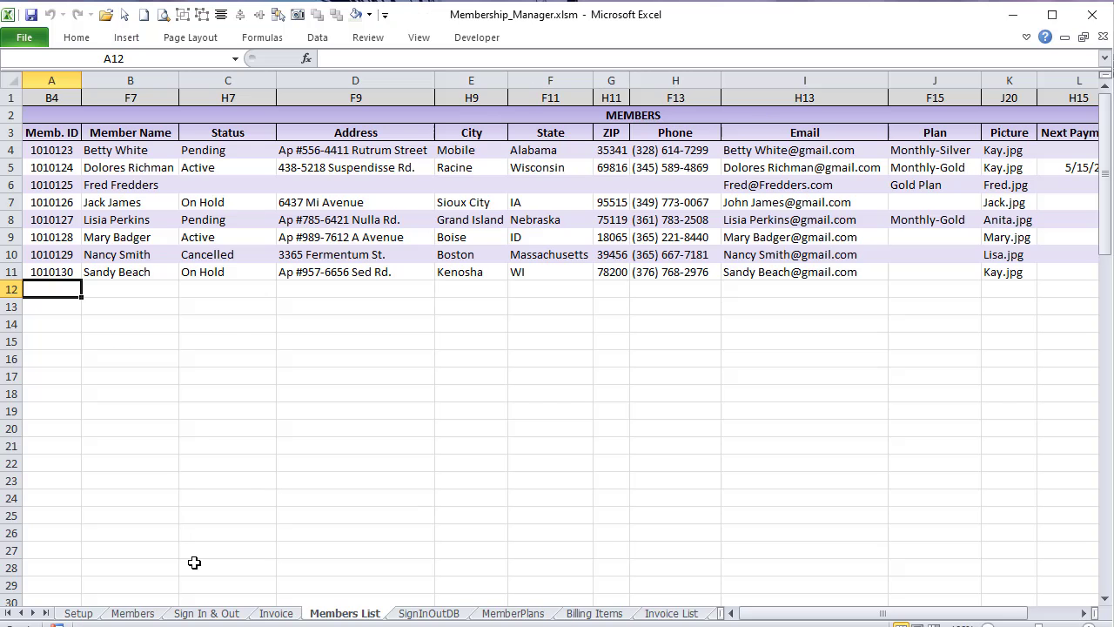
Step: Create a new member on the Members sheet, filling in only the Member Name, and save the member
{"action": "left_click", "coordinate": [132, 613]}
{"action": "left_click", "coordinate": [640, 183]}
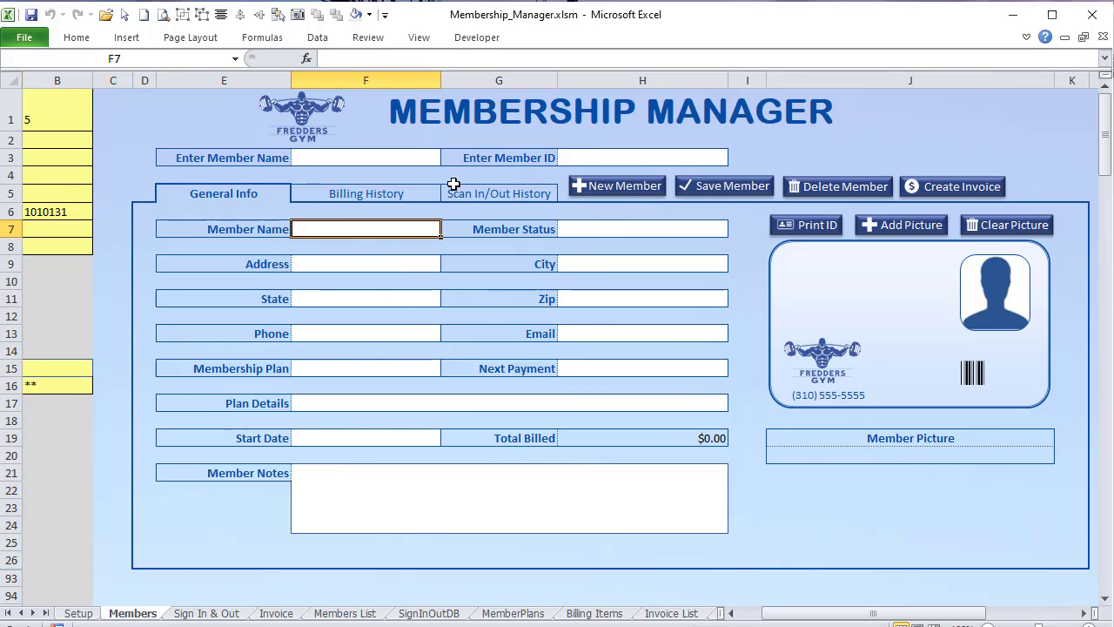
{"action": "type", "text": "Fredders"}
{"action": "key", "text": "Tab"}
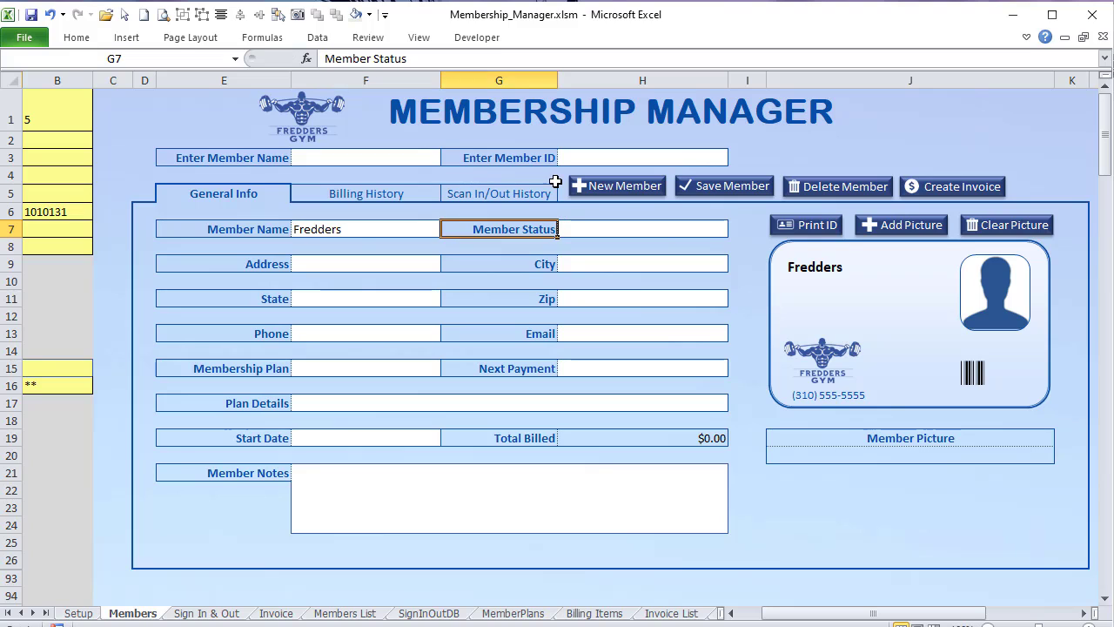
{"action": "left_click", "coordinate": [692, 199]}
{"action": "left_click", "coordinate": [714, 194]}
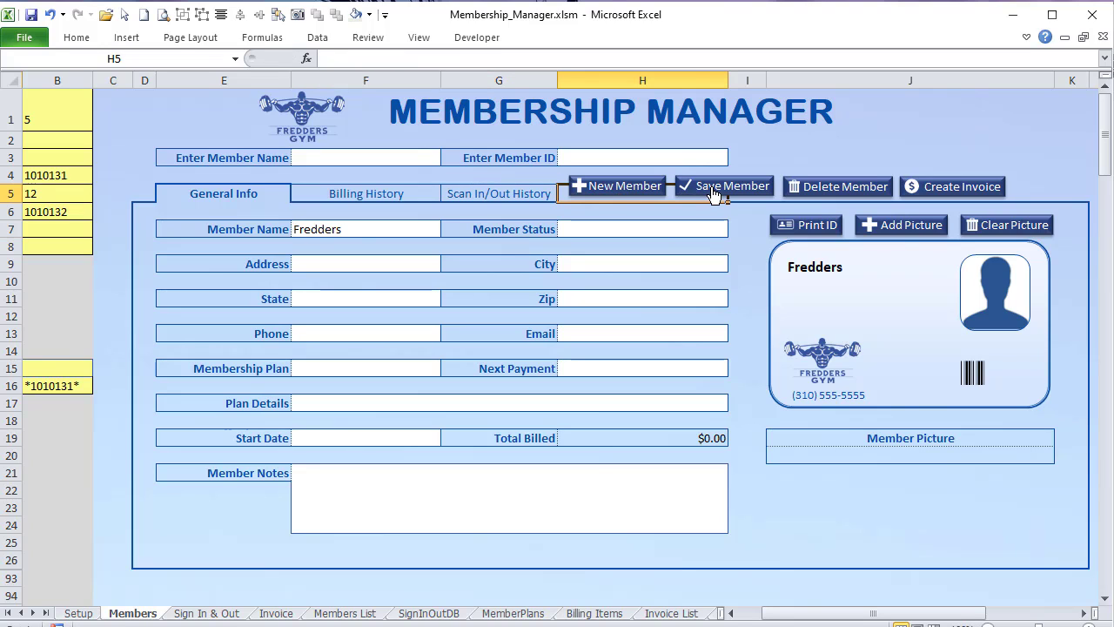
Step: Check the newly saved member's ID and name in row 12 of the Members List sheet
{"action": "left_click", "coordinate": [340, 614]}
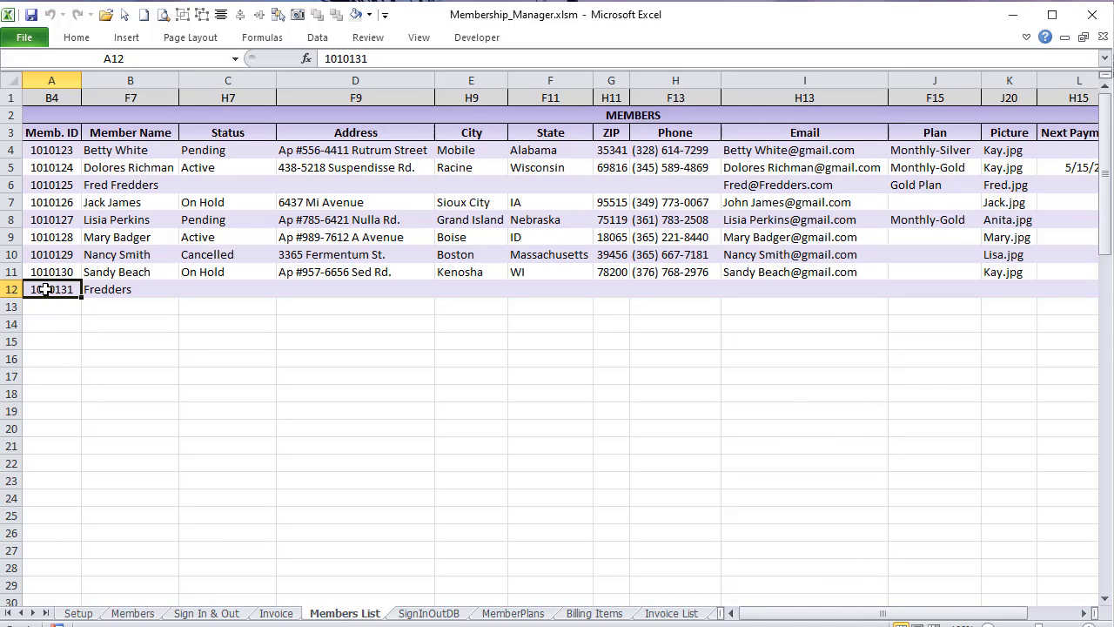
{"action": "left_click_drag", "start_coordinate": [46, 289], "coordinate": [160, 291]}
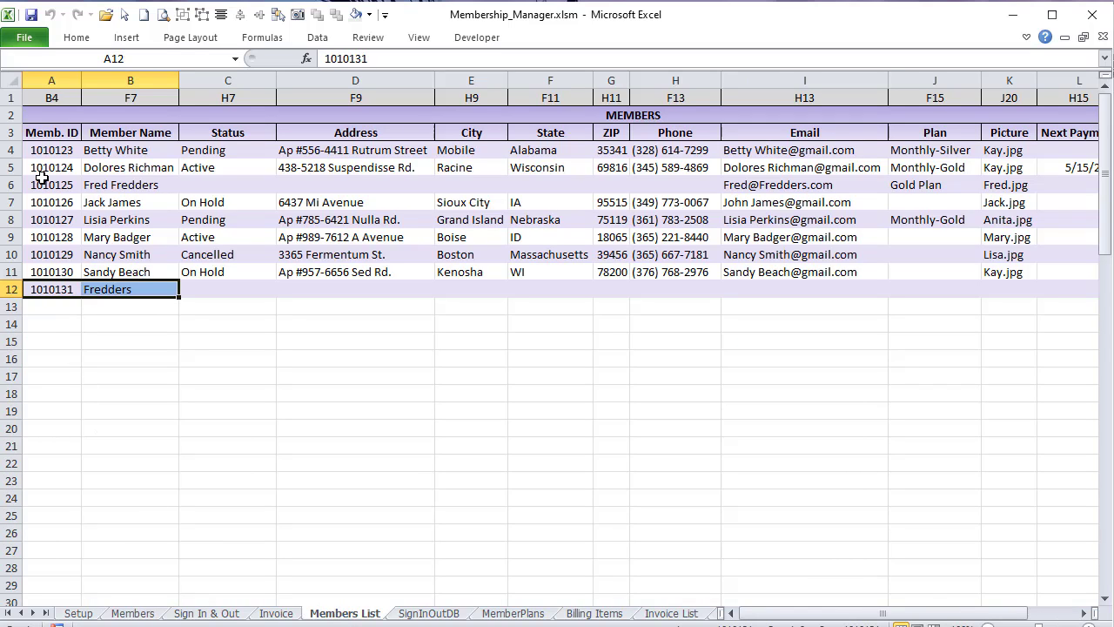
{"action": "key", "text": "alt+F11"}
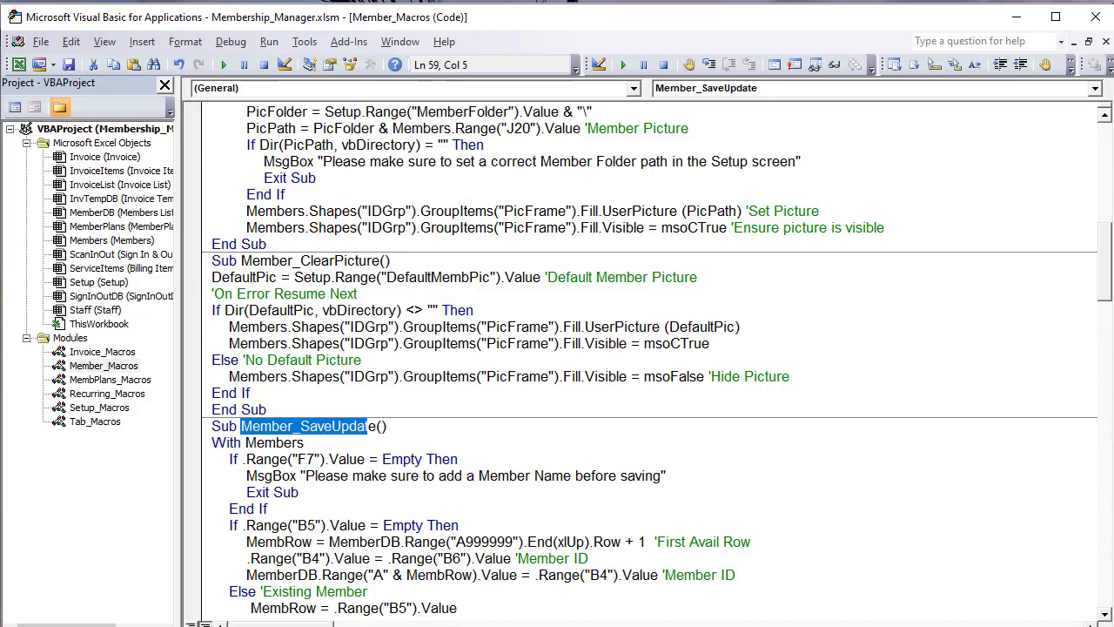
{"action": "key", "text": "alt+F11"}
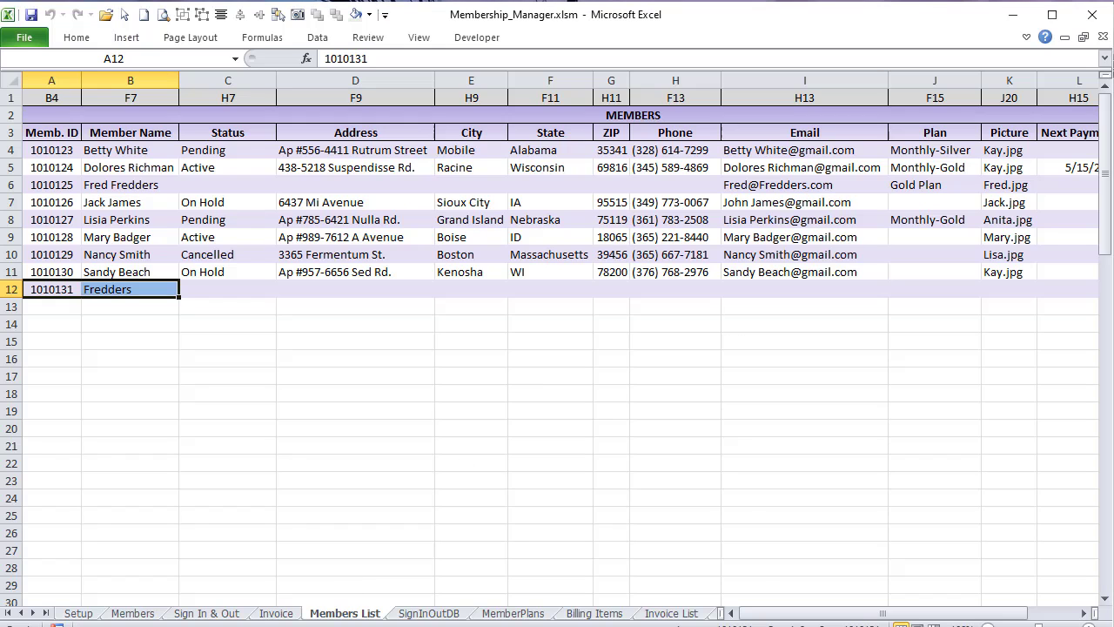
Step: Start another blank member on the Members sheet and inspect the helper cells B2 to B5 beside their column A labels
{"action": "left_click", "coordinate": [133, 613]}
{"action": "left_click", "coordinate": [652, 186]}
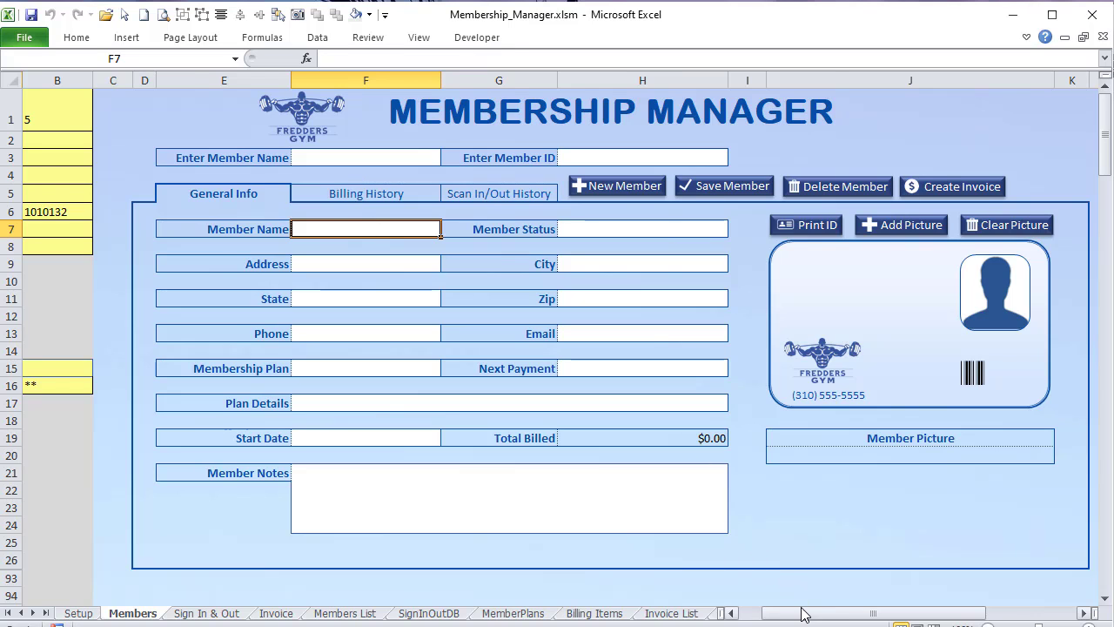
{"action": "left_click_drag", "start_coordinate": [766, 613], "coordinate": [747, 613]}
{"action": "left_click", "coordinate": [156, 140]}
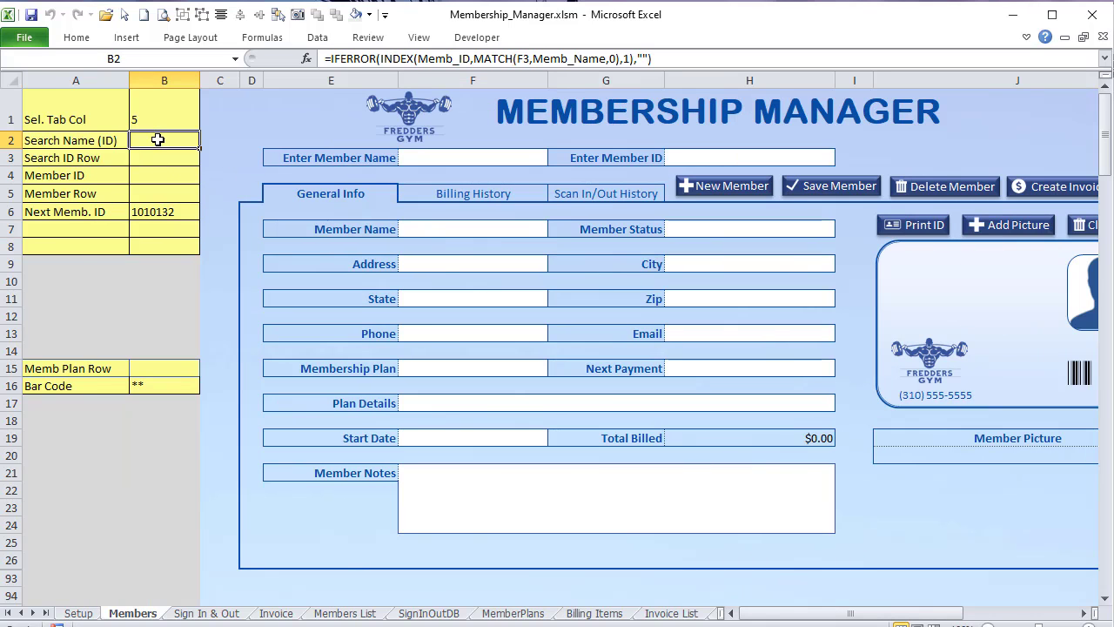
{"action": "left_click", "coordinate": [161, 155]}
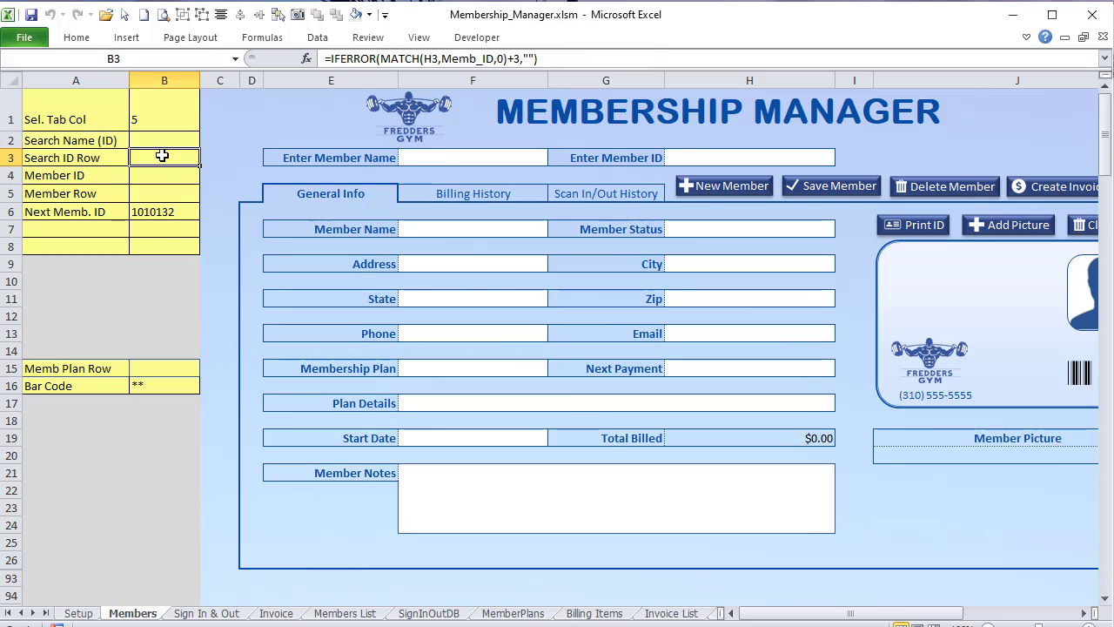
{"action": "left_click", "coordinate": [170, 174]}
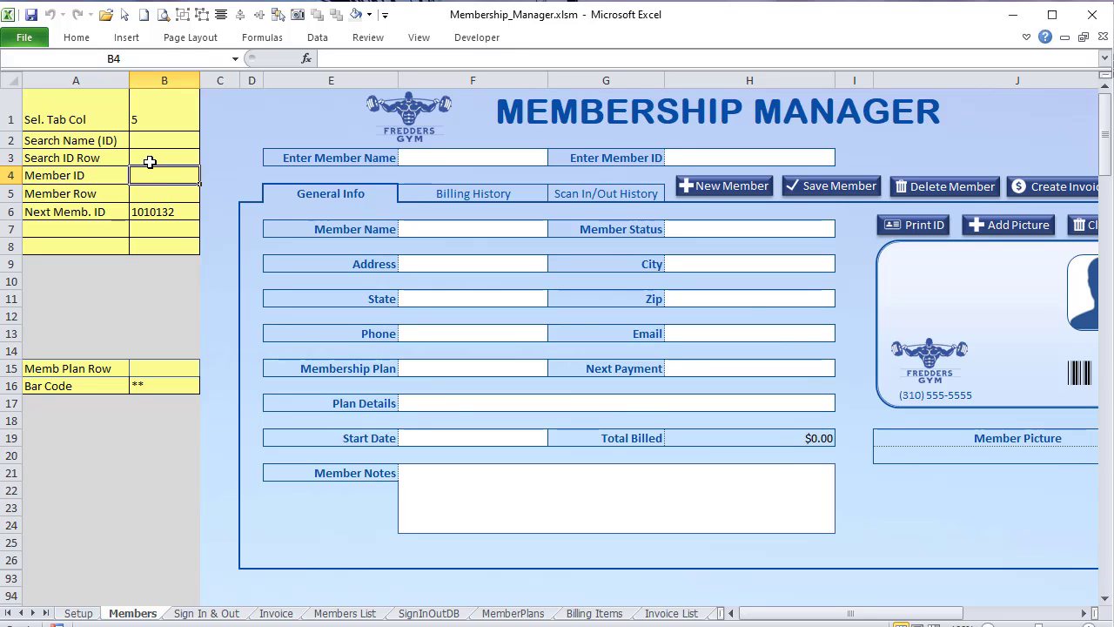
{"action": "left_click", "coordinate": [145, 188]}
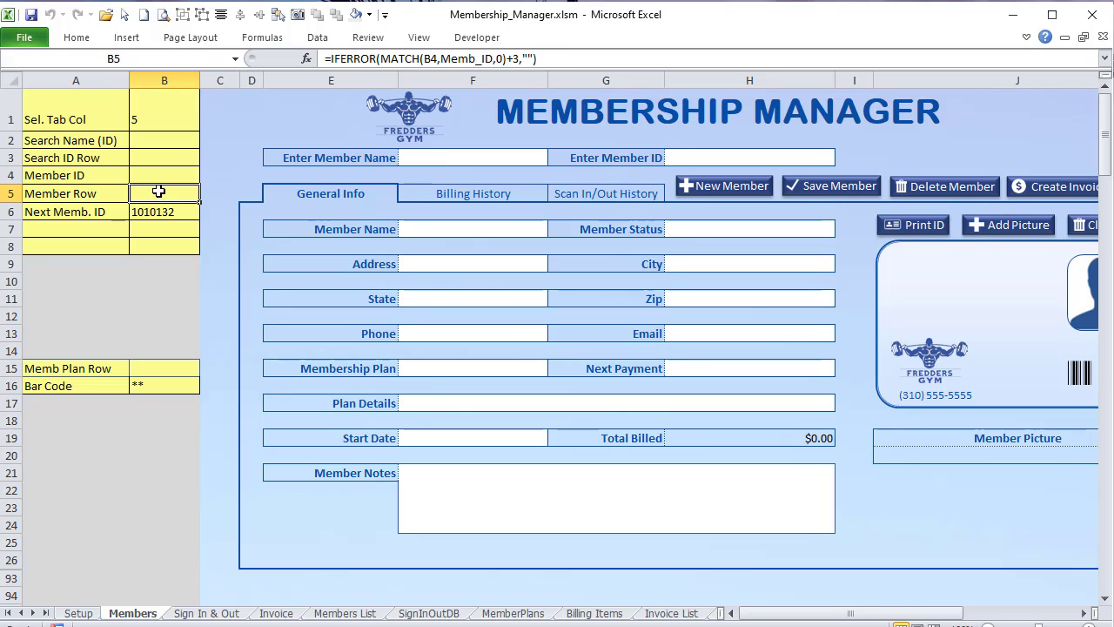
{"action": "left_click", "coordinate": [165, 174]}
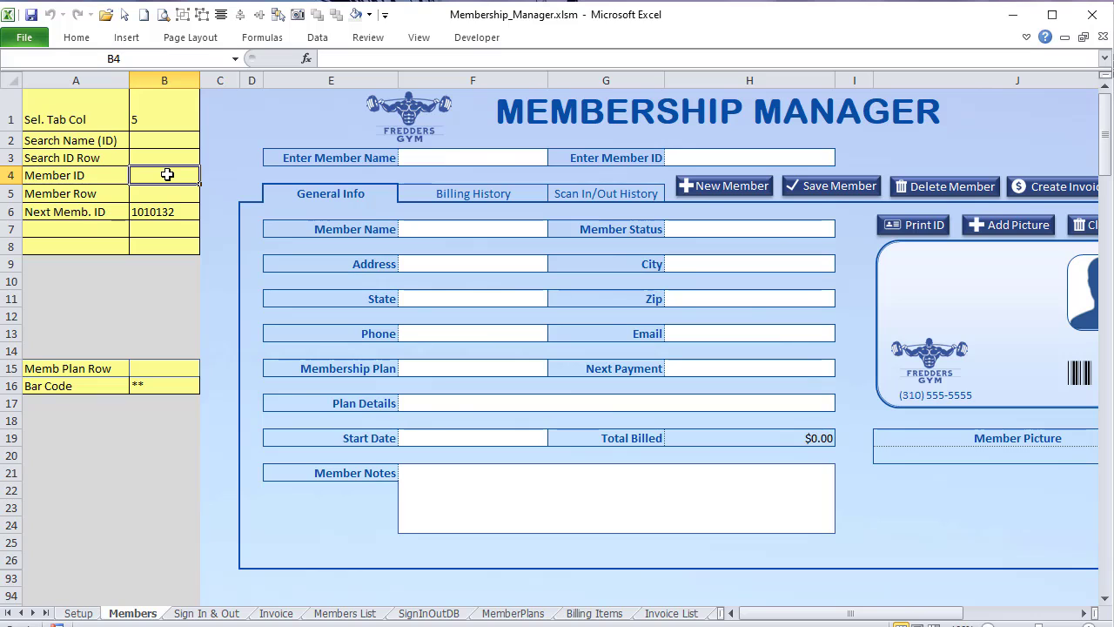
Step: Load the existing member stored in Members List row 7 through Enter Member Name, and check the Member Row formula in B5
{"action": "left_click", "coordinate": [497, 171]}
{"action": "left_click", "coordinate": [551, 156]}
{"action": "left_click", "coordinate": [511, 156]}
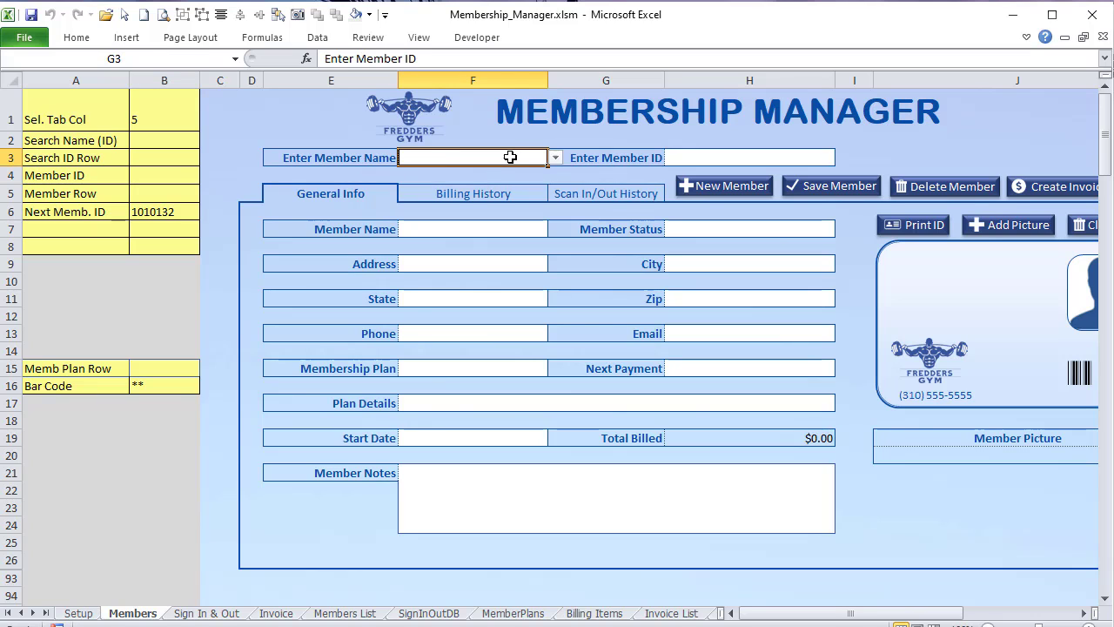
{"action": "left_click", "coordinate": [555, 157]}
{"action": "left_click", "coordinate": [540, 209]}
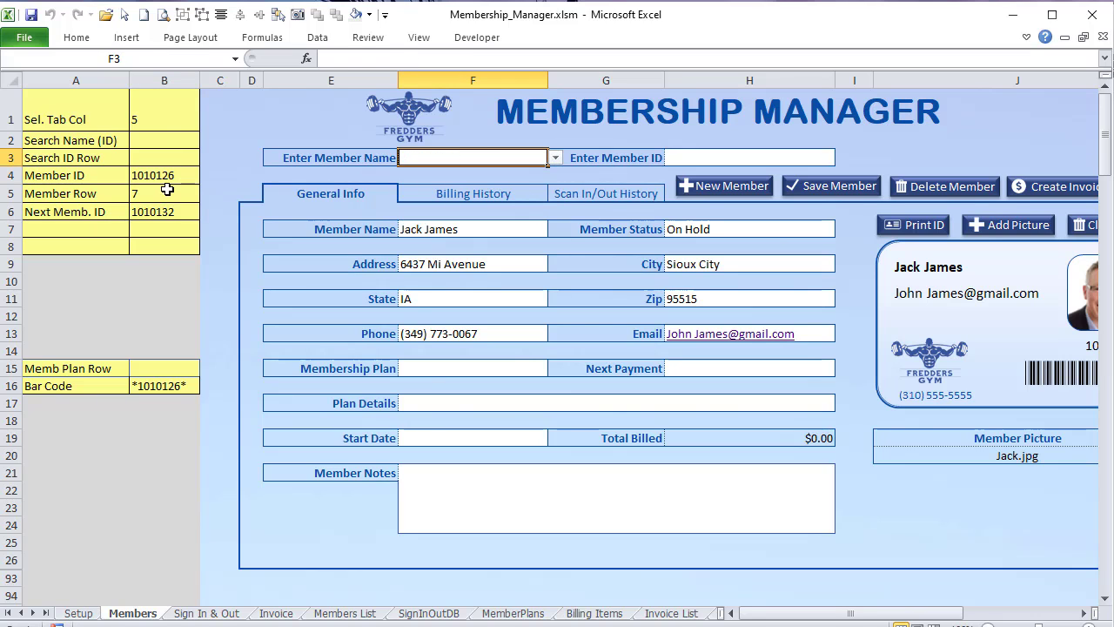
{"action": "left_click", "coordinate": [165, 192]}
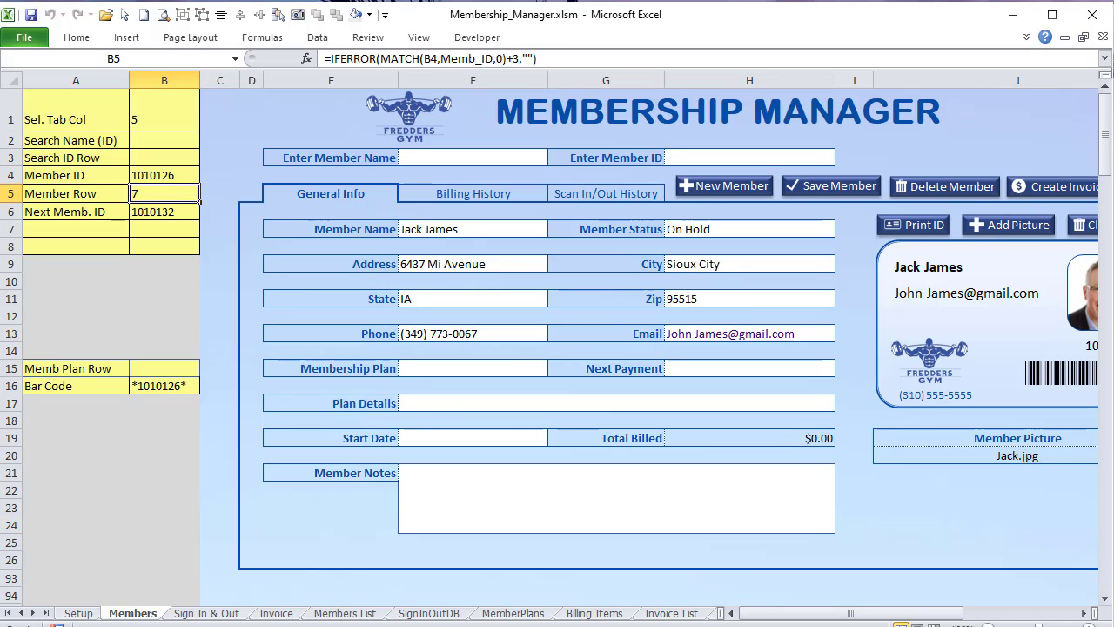
Step: Review the empty Member Name check in Member_SaveUpdate against cell F7, including its message text and Exit Sub line
{"action": "key", "text": "alt+F11"}
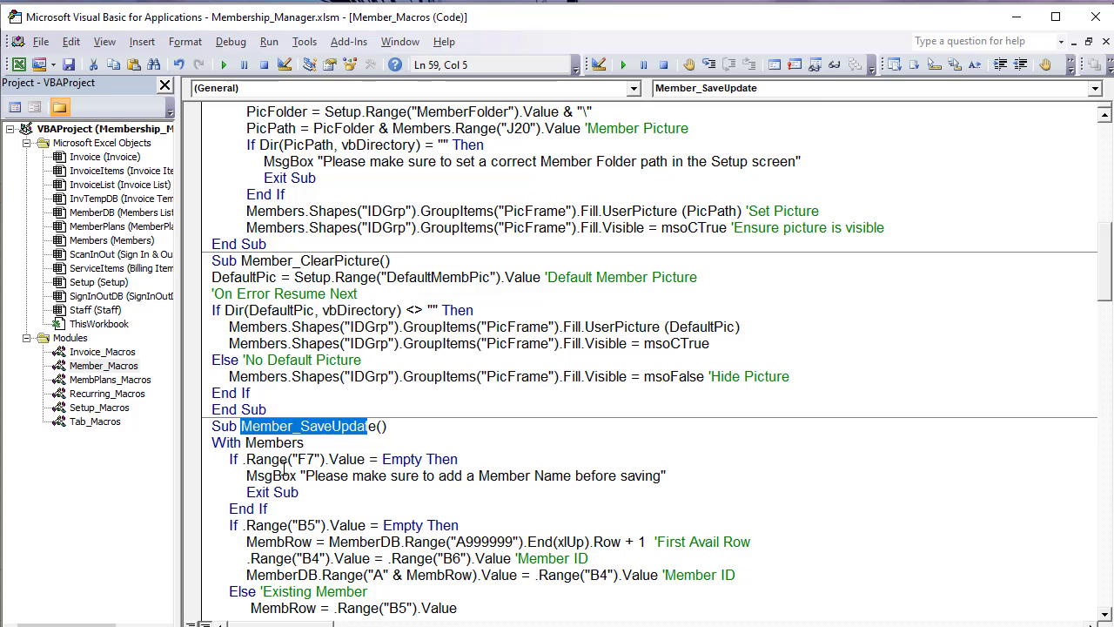
{"action": "scroll", "coordinate": [285, 468], "scroll_direction": "down", "scroll_amount": 2}
{"action": "key", "text": "alt+F11"}
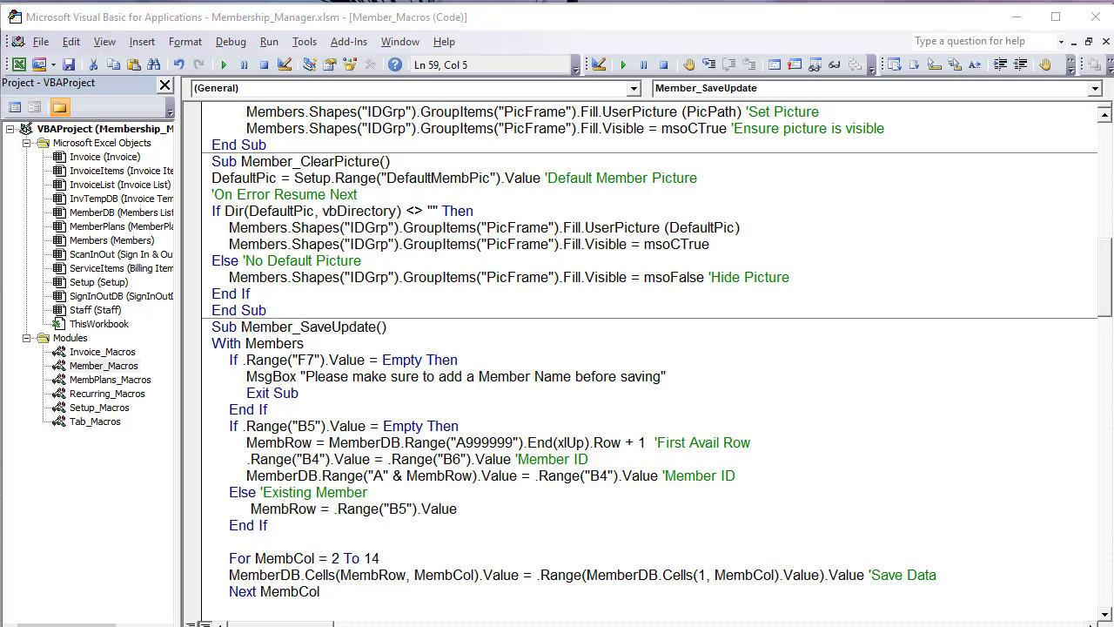
{"action": "left_click", "coordinate": [480, 224]}
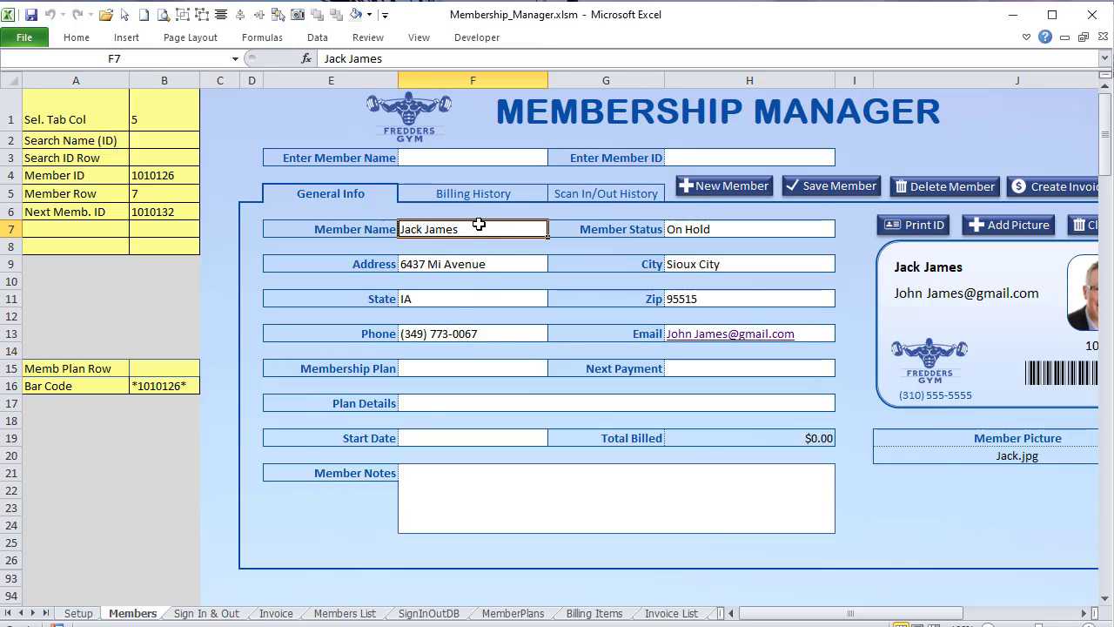
{"action": "key", "text": "alt+F11"}
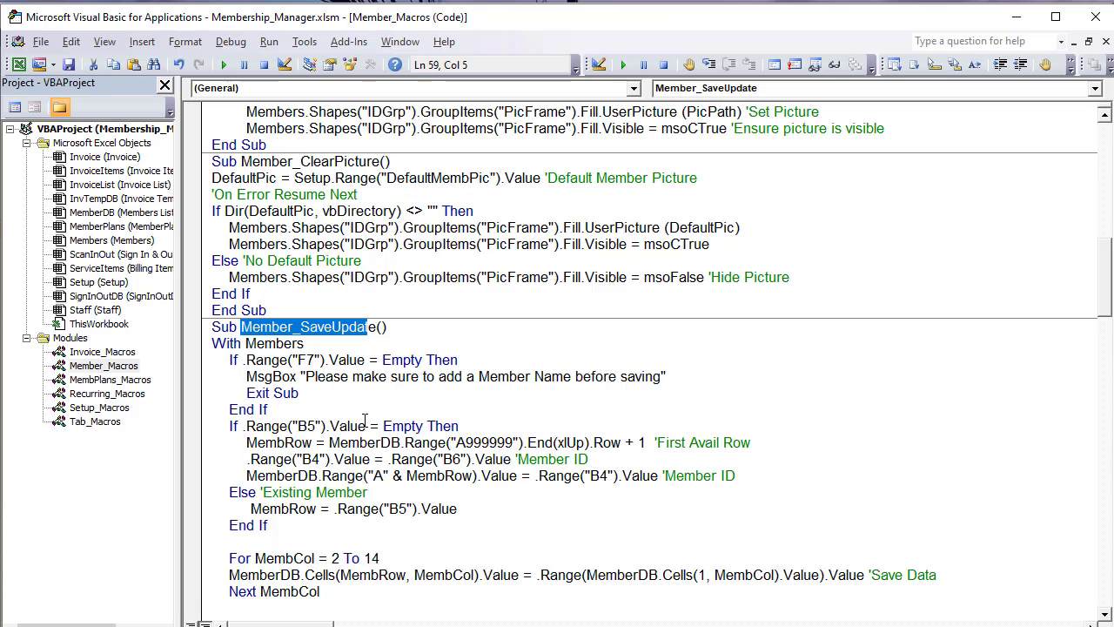
{"action": "left_click_drag", "start_coordinate": [313, 380], "coordinate": [645, 380]}
{"action": "scroll", "coordinate": [550, 444], "scroll_direction": "down", "scroll_amount": 1}
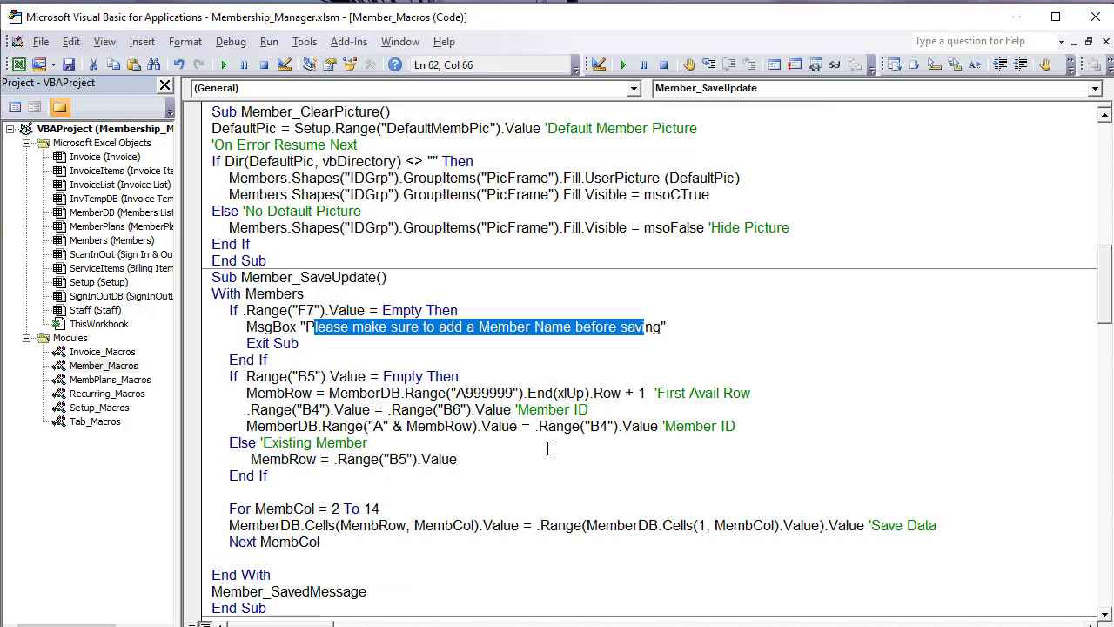
{"action": "left_click", "coordinate": [311, 343]}
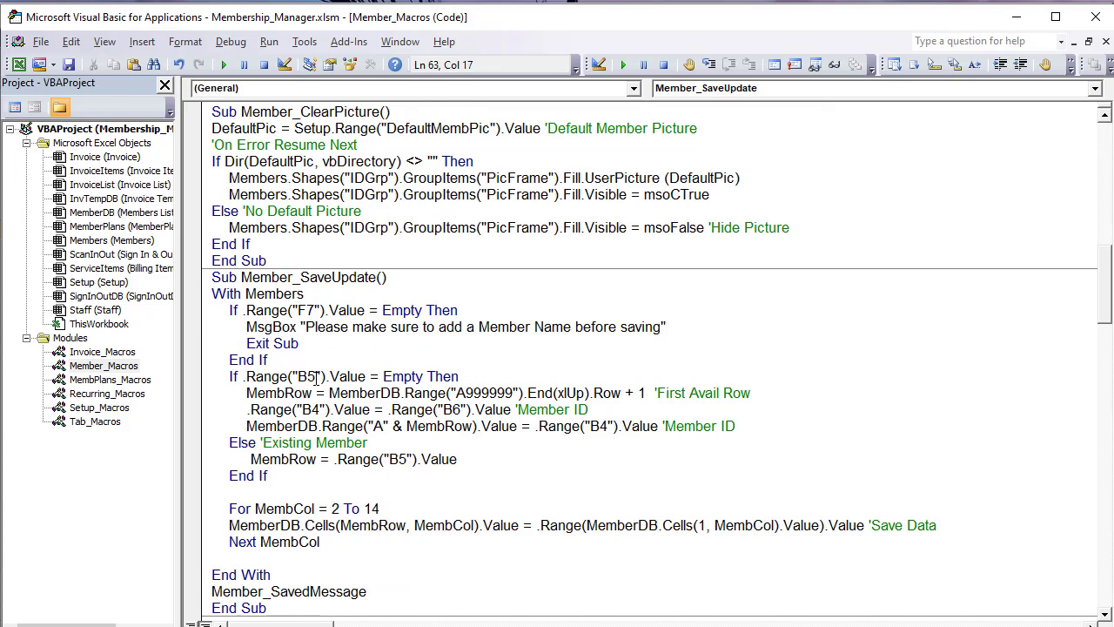
Step: Add the comment 'New member to the If .Range("B5").Value = Empty Then line of Member_SaveUpdate
{"action": "scroll", "coordinate": [316, 376], "scroll_direction": "down", "scroll_amount": 2}
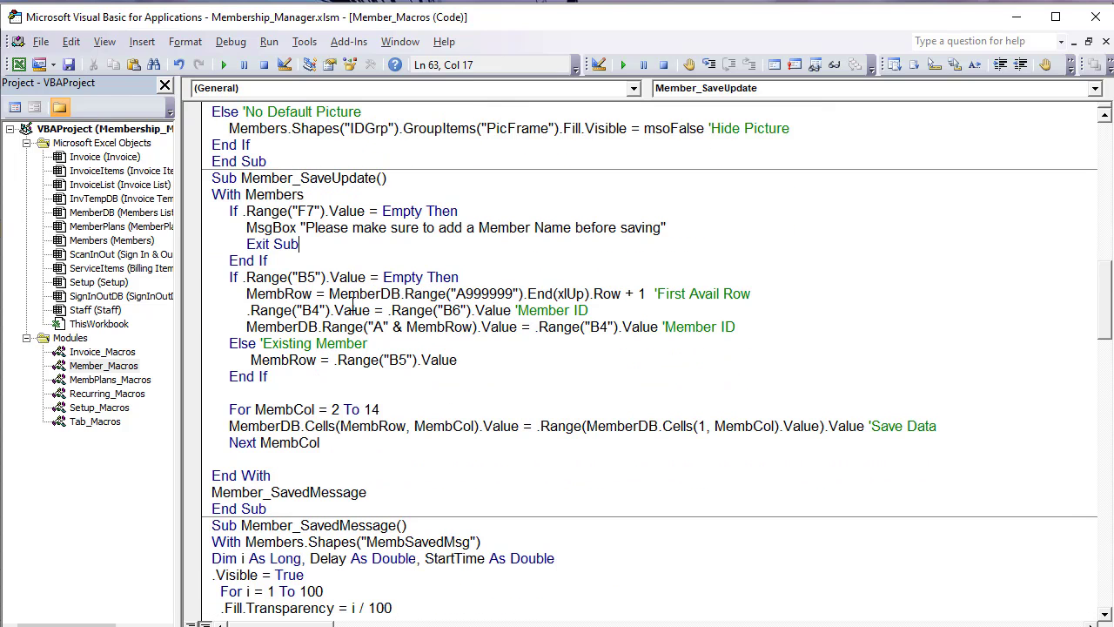
{"action": "left_click", "coordinate": [503, 284]}
{"action": "type", "text": "'New member"}
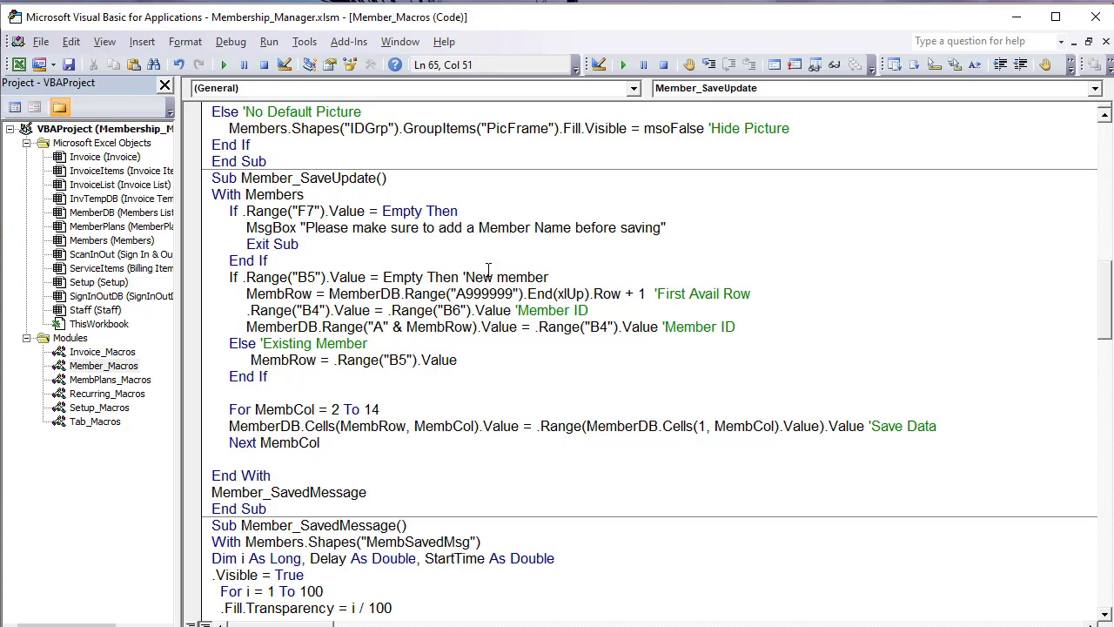
Step: Check the MemberDB reference in the 'First Avail Row line, and inspect the Members sheet's Next Memb. ID in B6 and Member ID in B4
{"action": "left_click", "coordinate": [327, 294]}
{"action": "left_click_drag", "start_coordinate": [329, 293], "coordinate": [404, 293]}
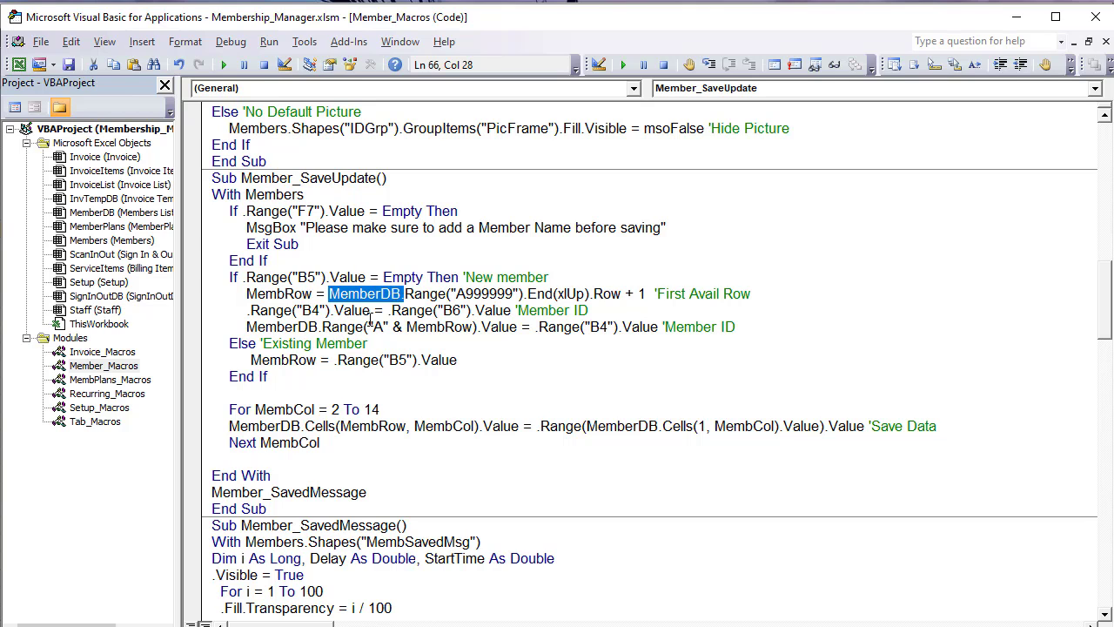
{"action": "key", "text": "alt+F11"}
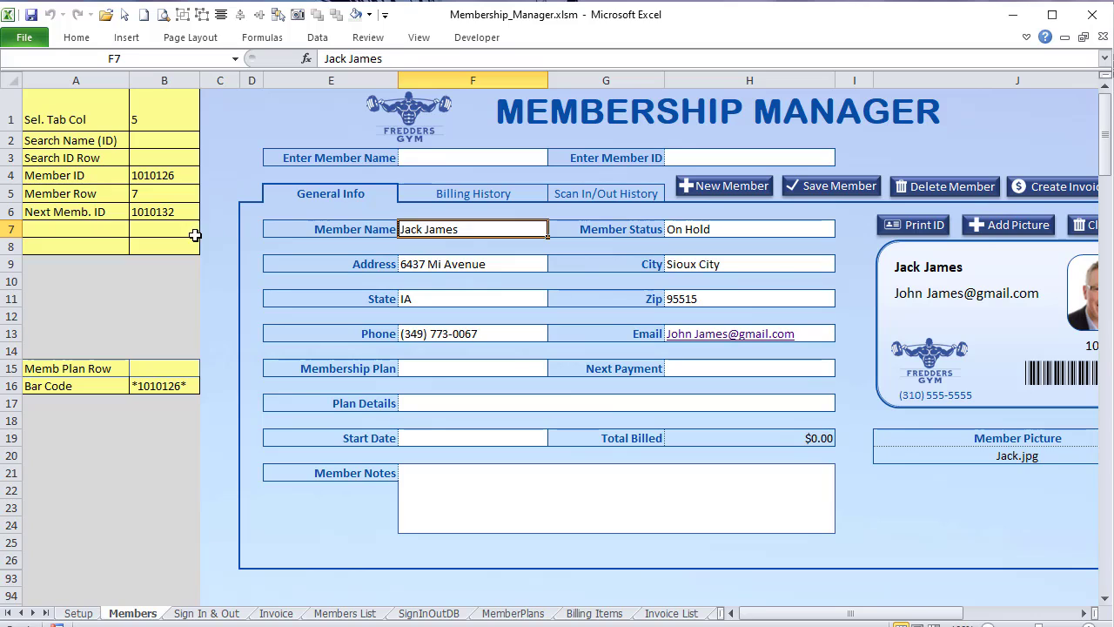
{"action": "left_click", "coordinate": [171, 213]}
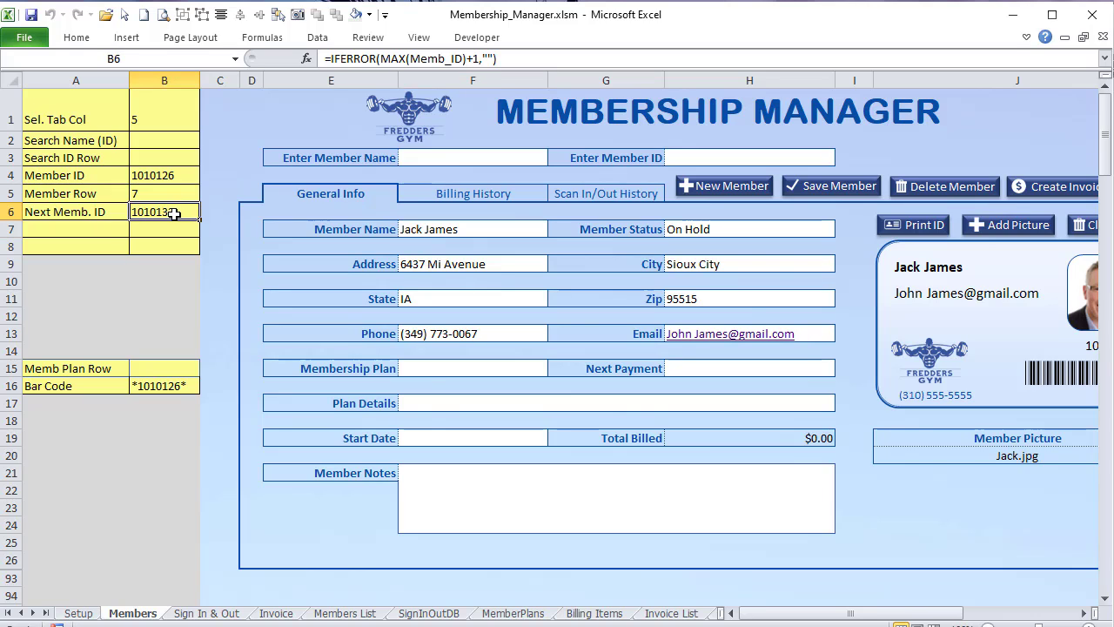
{"action": "left_click", "coordinate": [183, 174]}
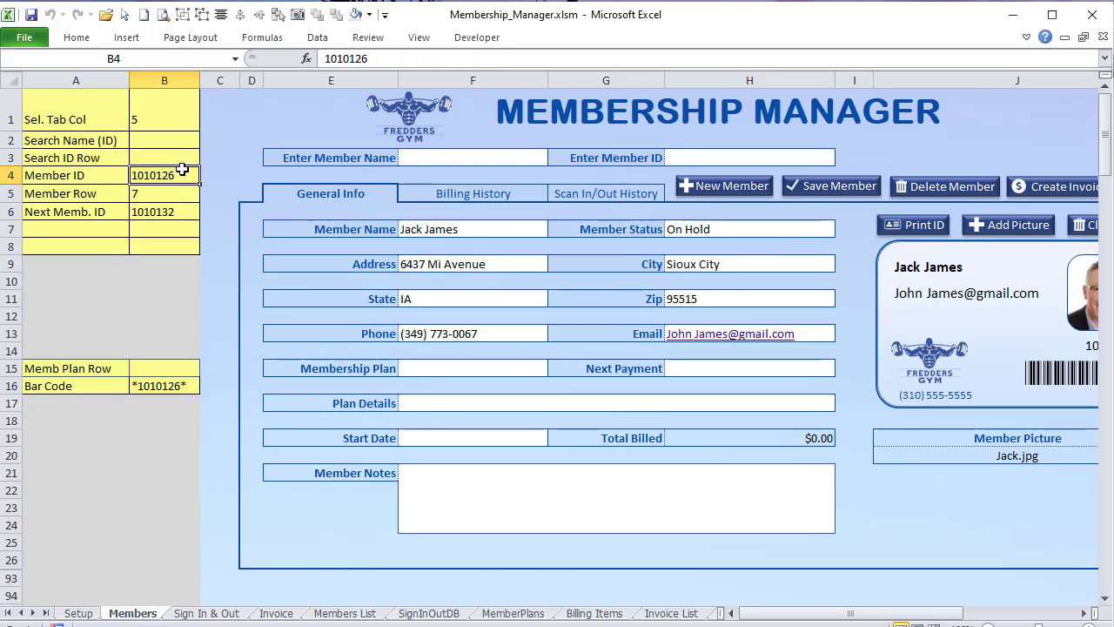
{"action": "left_click", "coordinate": [171, 213]}
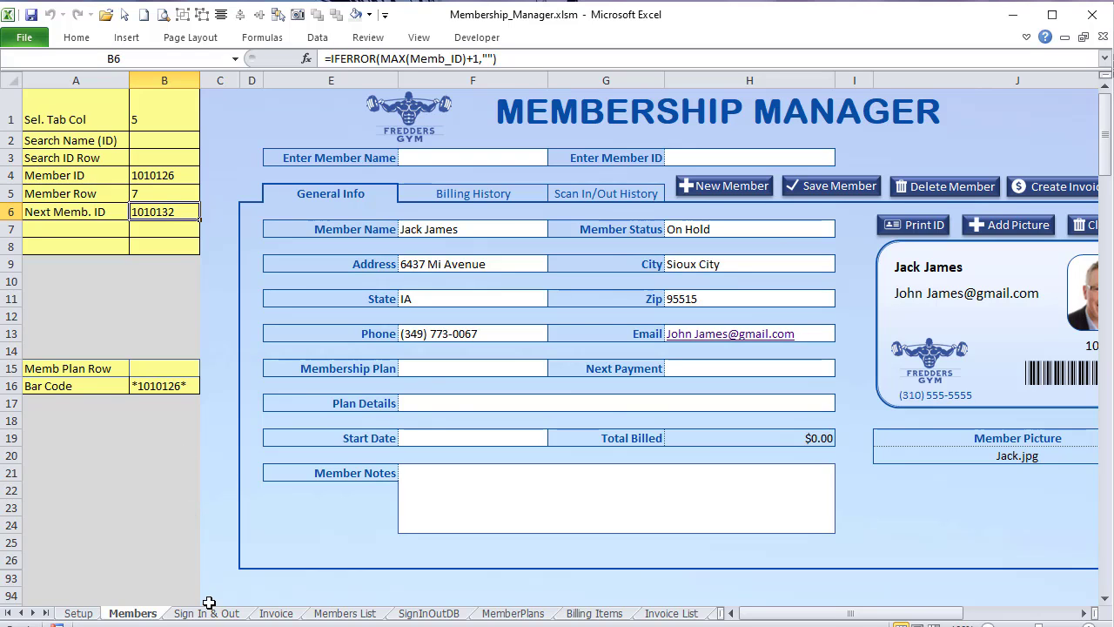
Step: Examine the last member record on the Members List sheet, from its ID in A12 across B12:I12
{"action": "left_click", "coordinate": [342, 615]}
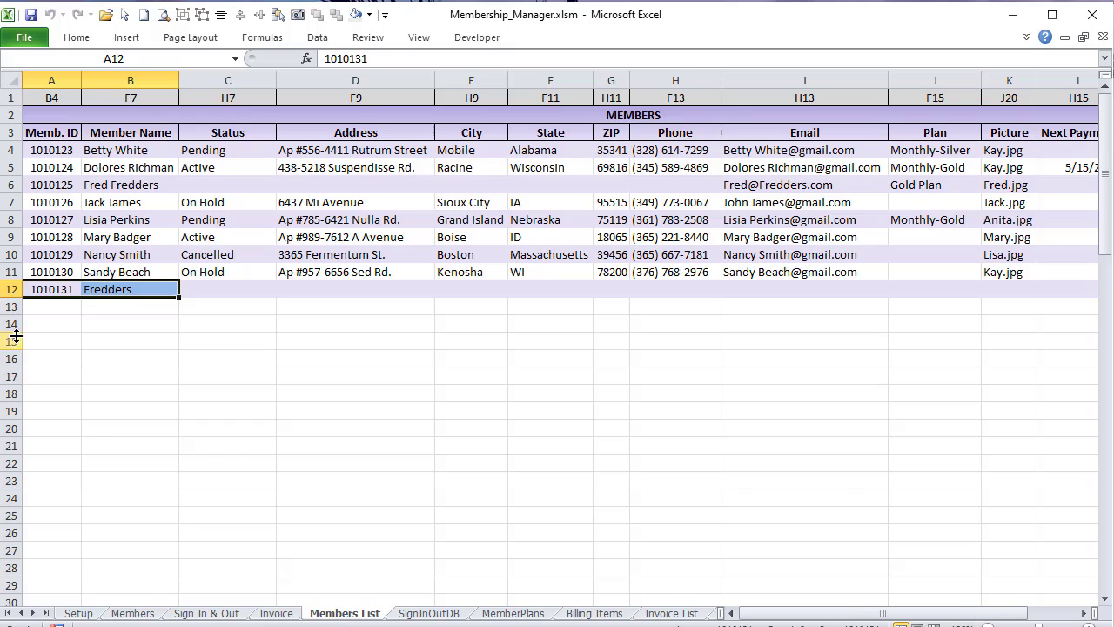
{"action": "mouse_move", "coordinate": [51, 295]}
{"action": "left_mouse_down"}
{"action": "mouse_move", "coordinate": [50, 304]}
{"action": "mouse_move", "coordinate": [52, 287]}
{"action": "left_mouse_up"}
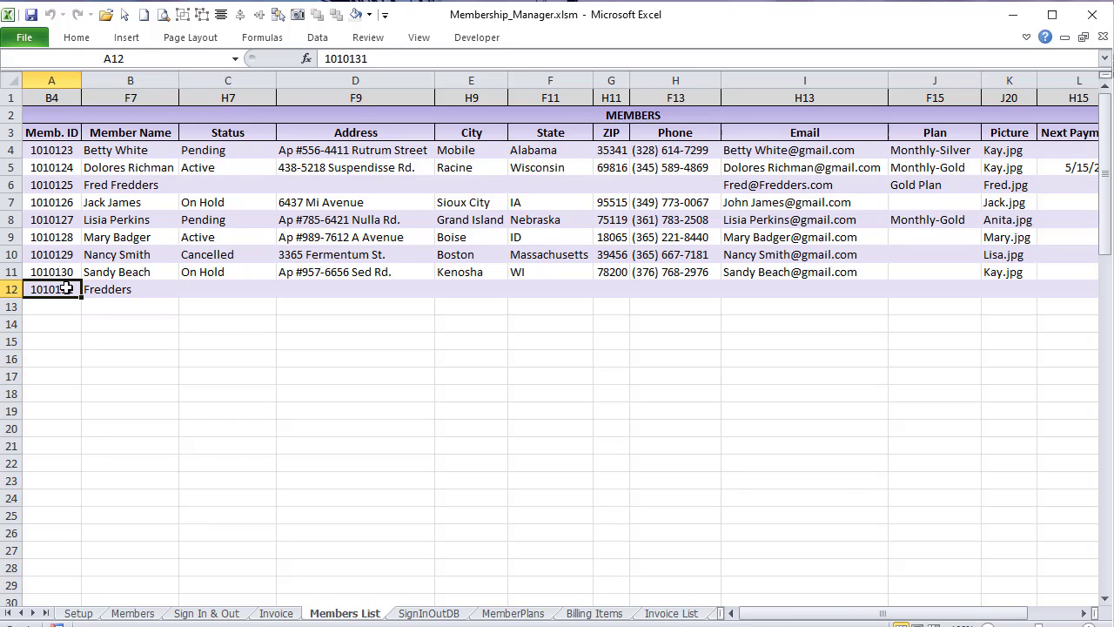
{"action": "left_click_drag", "start_coordinate": [122, 289], "coordinate": [790, 286]}
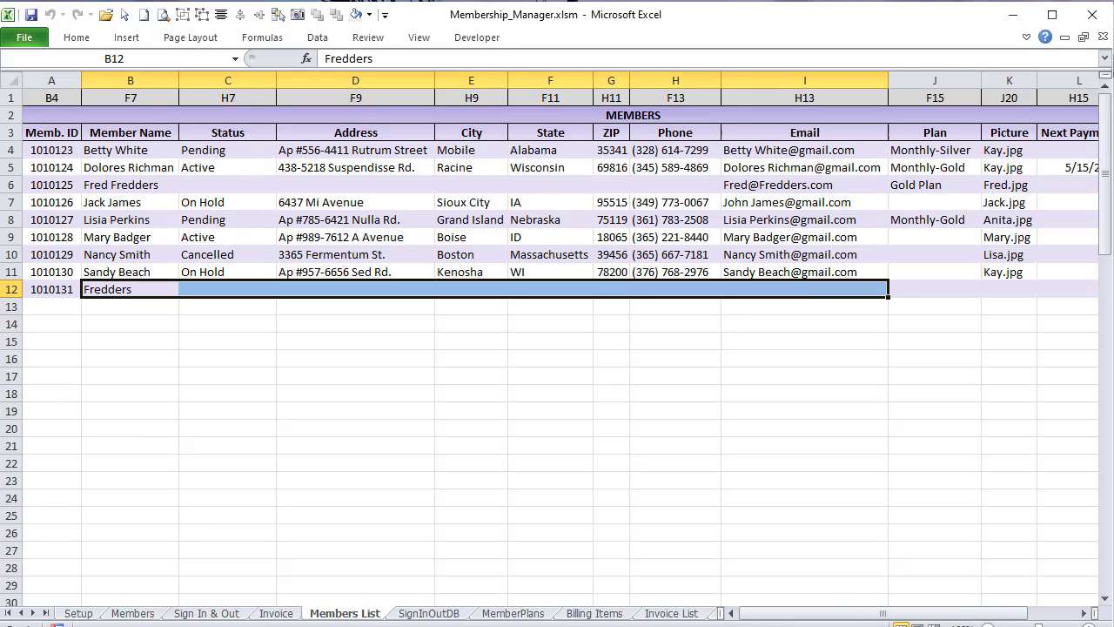
{"action": "key", "text": "alt+F11"}
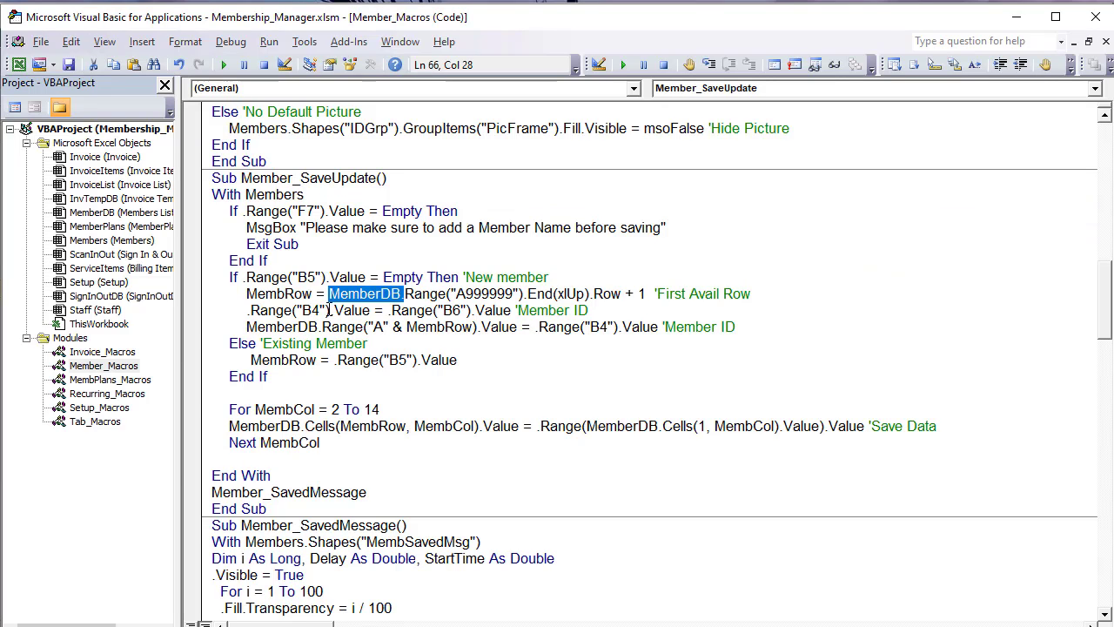
Step: Change the 'Member ID comments on both the B4 assignment and the MemberDB column A line of Member_SaveUpdate to 'New Member ID
{"action": "left_click_drag", "start_coordinate": [361, 310], "coordinate": [257, 298]}
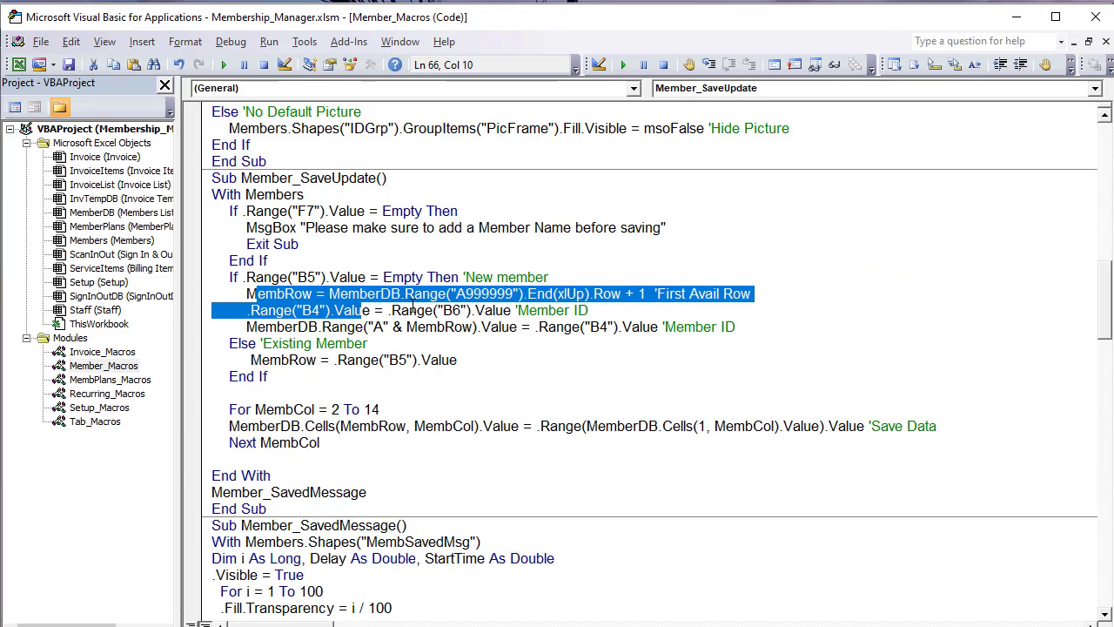
{"action": "left_click_drag", "start_coordinate": [392, 307], "coordinate": [496, 310]}
{"action": "left_click", "coordinate": [519, 309]}
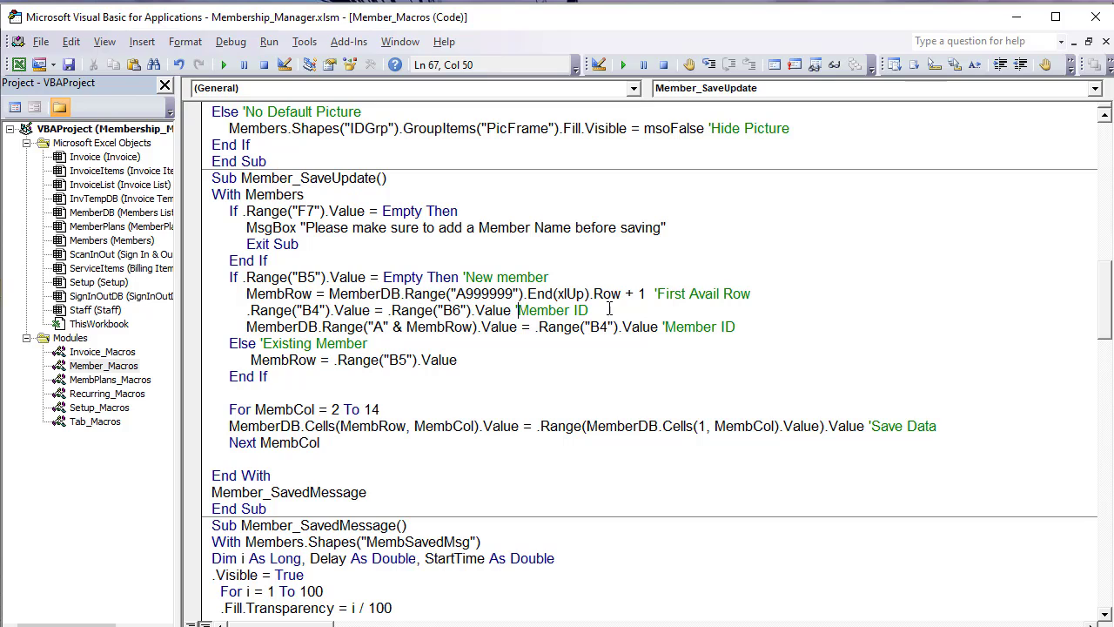
{"action": "type", "text": "N ew"}
{"action": "key", "text": "BackSpace"}
{"action": "key", "text": "BackSpace"}
{"action": "key", "text": "BackSpace"}
{"action": "type", "text": "ew"}
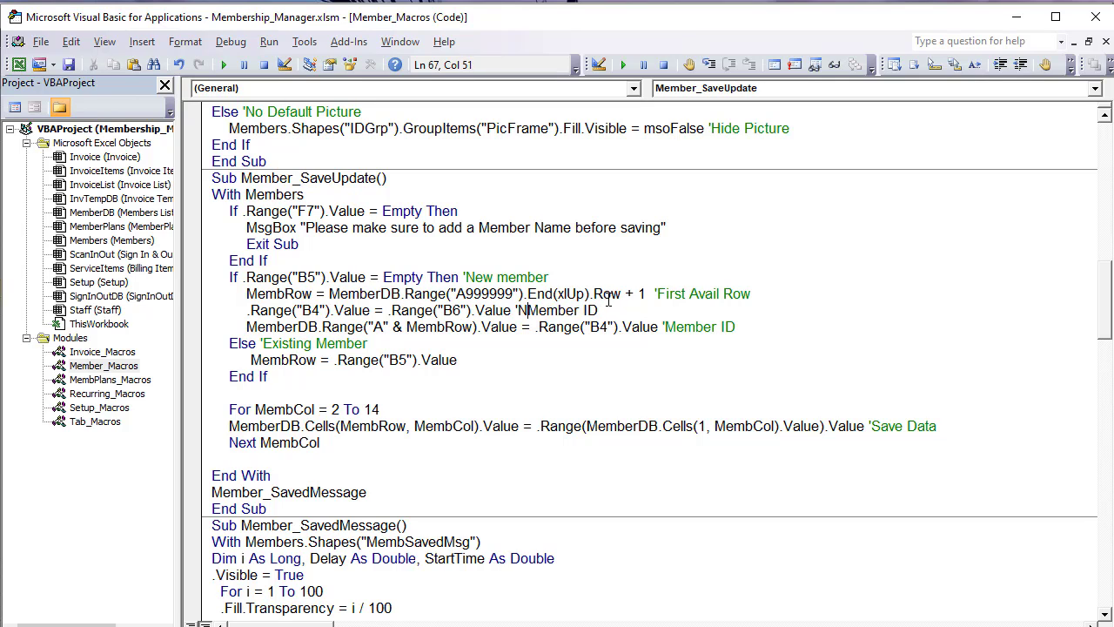
{"action": "left_click", "coordinate": [667, 327]}
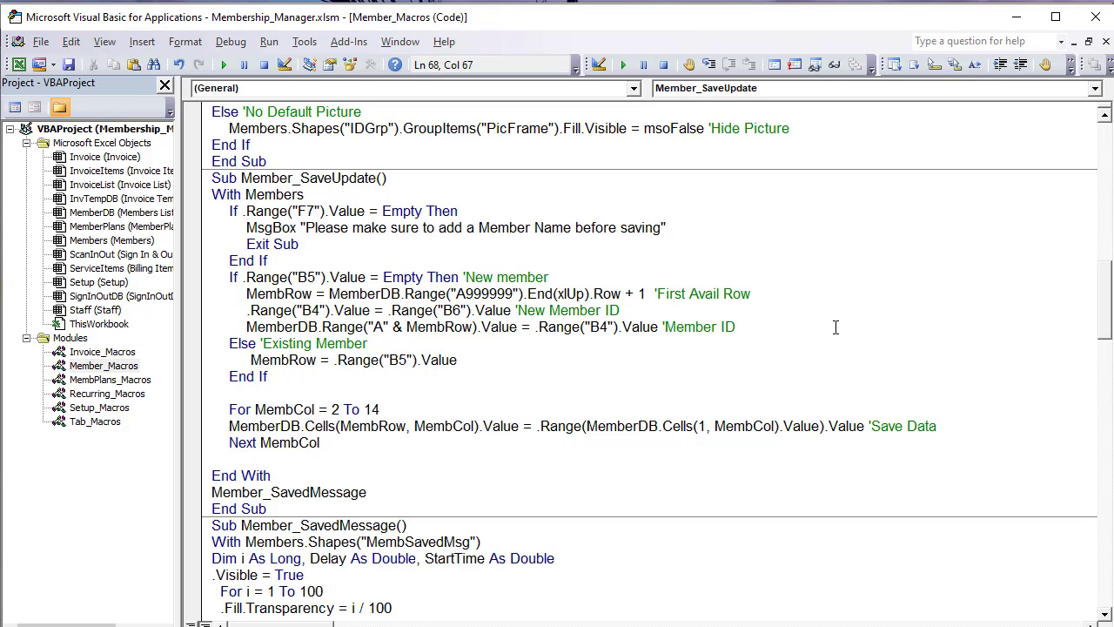
{"action": "type", "text": "New"}
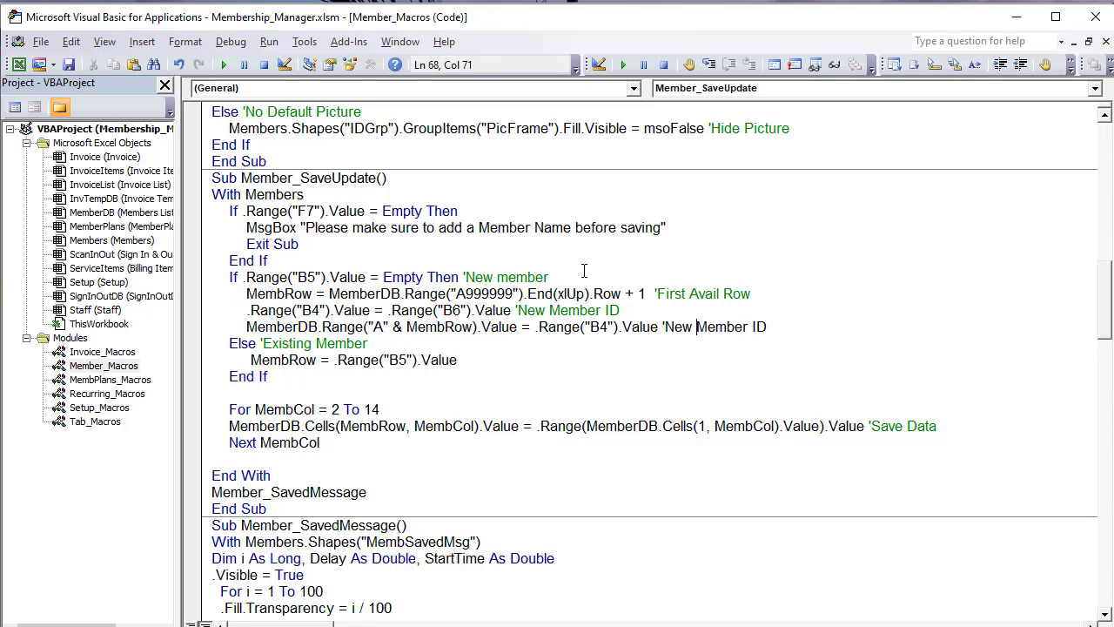
Step: Review the new-member lines and add the comment 'Member Row to MembRow = .Range("B5").Value in the Existing Member branch
{"action": "left_click", "coordinate": [542, 310]}
{"action": "left_click_drag", "start_coordinate": [788, 328], "coordinate": [149, 290]}
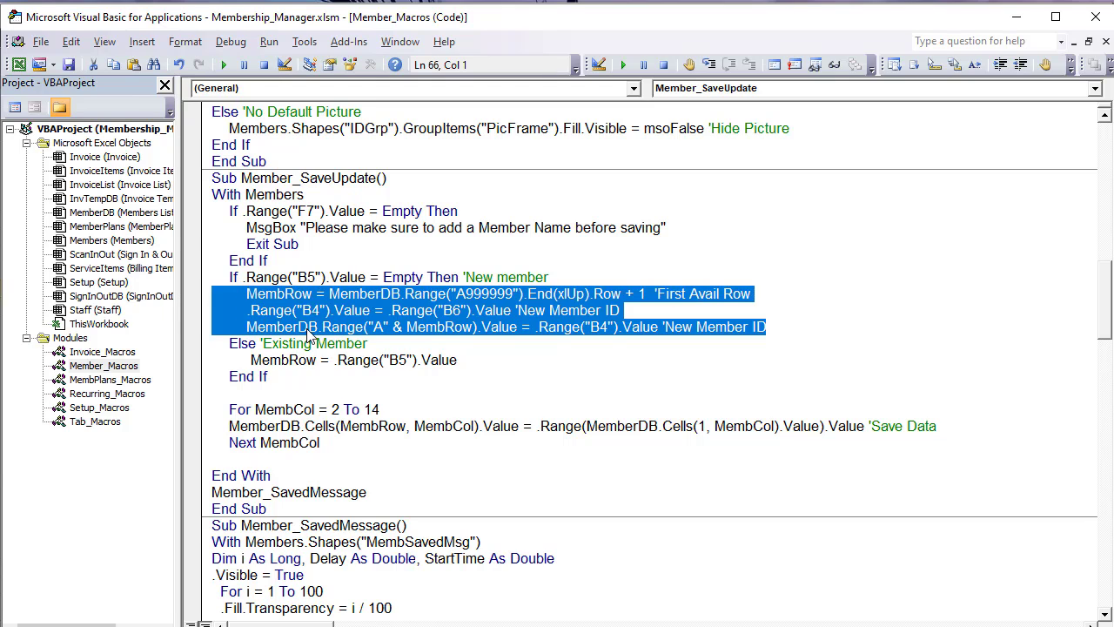
{"action": "left_click_drag", "start_coordinate": [379, 343], "coordinate": [259, 343]}
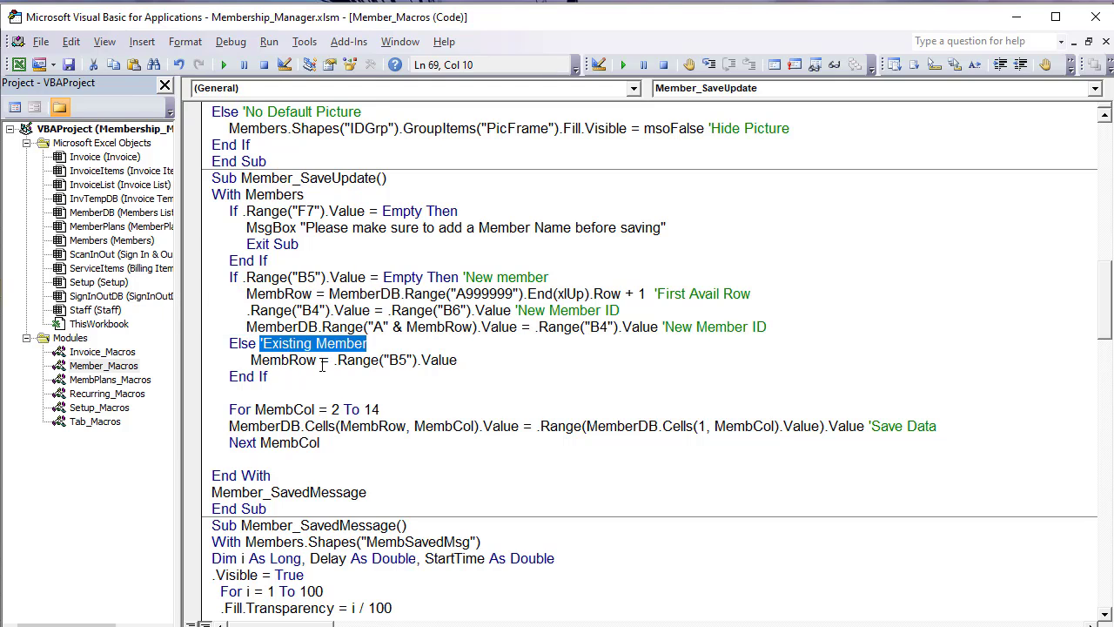
{"action": "left_click_drag", "start_coordinate": [319, 361], "coordinate": [246, 364]}
{"action": "left_click", "coordinate": [506, 359]}
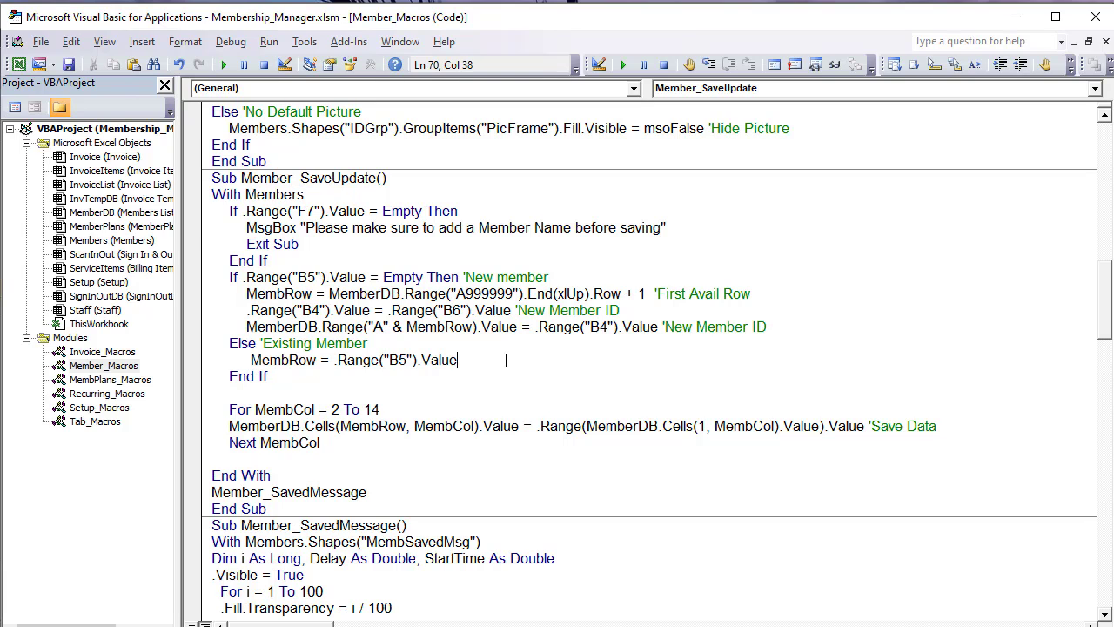
{"action": "type", "text": "'Member Row"}
Step: Put the comment 'Data Mapping on its own line directly above the For MembCol = 2 To 14 loop in Member_SaveUpdate
{"action": "left_click", "coordinate": [456, 408]}
{"action": "left_click_drag", "start_coordinate": [347, 444], "coordinate": [222, 409]}
{"action": "left_click", "coordinate": [264, 393]}
{"action": "key", "text": "BackSpace"}
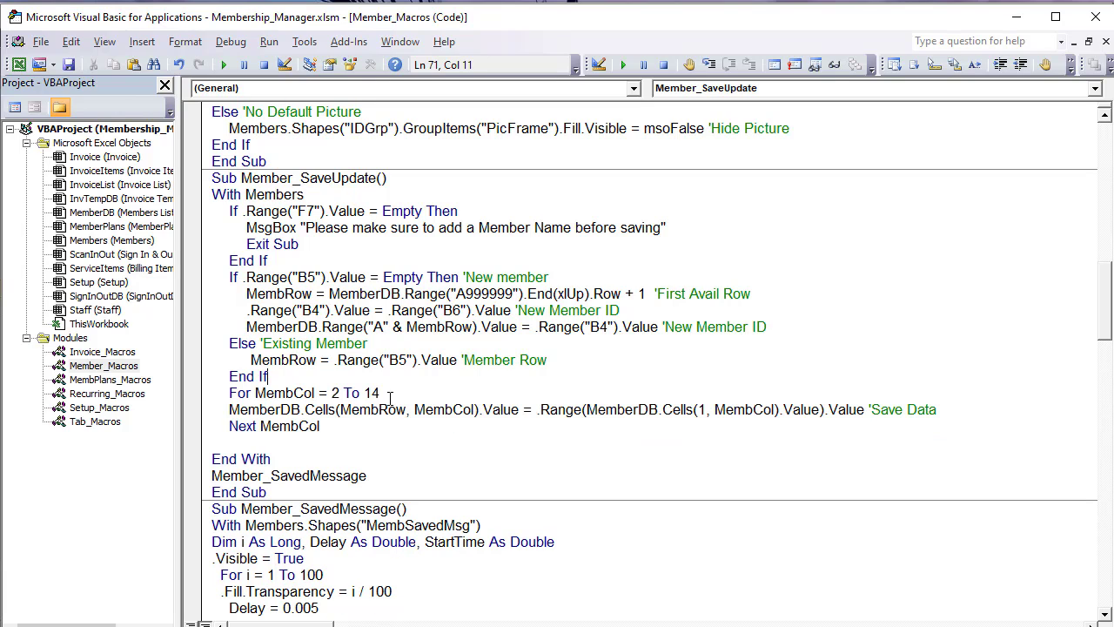
{"action": "left_click", "coordinate": [328, 389]}
{"action": "key", "text": "Return"}
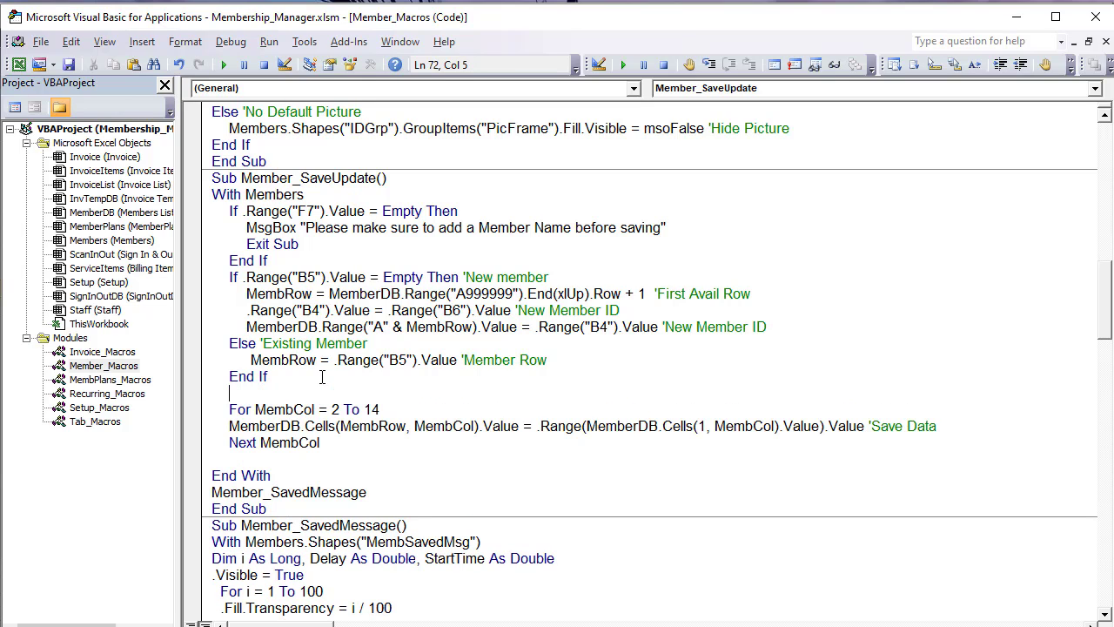
{"action": "type", "text": "'Data Mapping"}
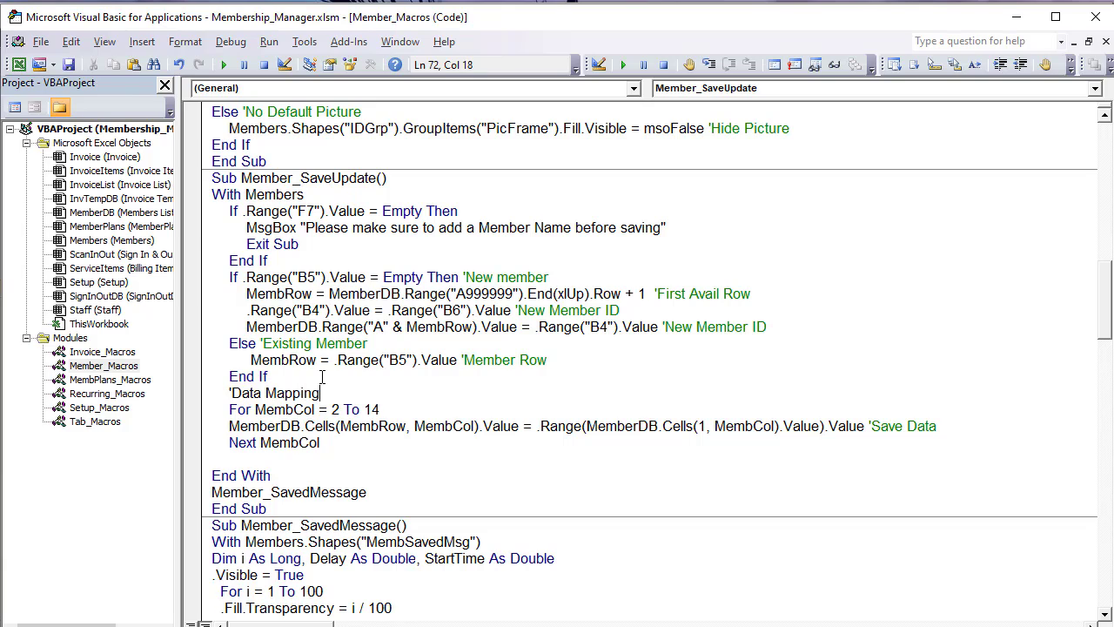
Step: Find the Member_Load macro and examine both sides of its 'Load Data assignment inside the MembCol loop
{"action": "scroll", "coordinate": [391, 344], "scroll_direction": "up", "scroll_amount": 6}
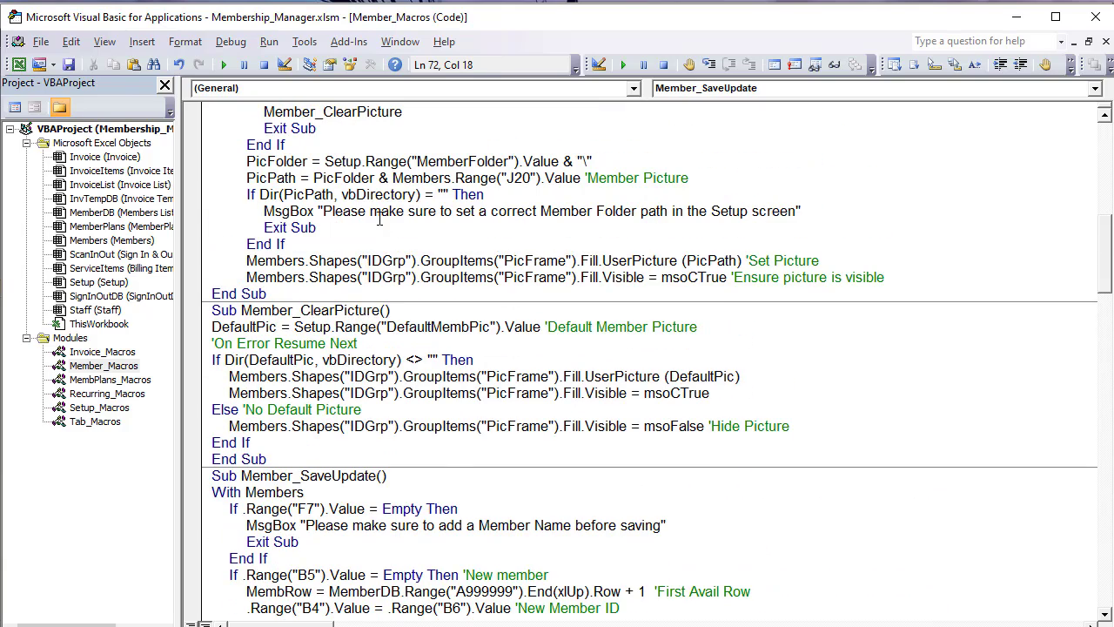
{"action": "scroll", "coordinate": [359, 273], "scroll_direction": "up", "scroll_amount": 10}
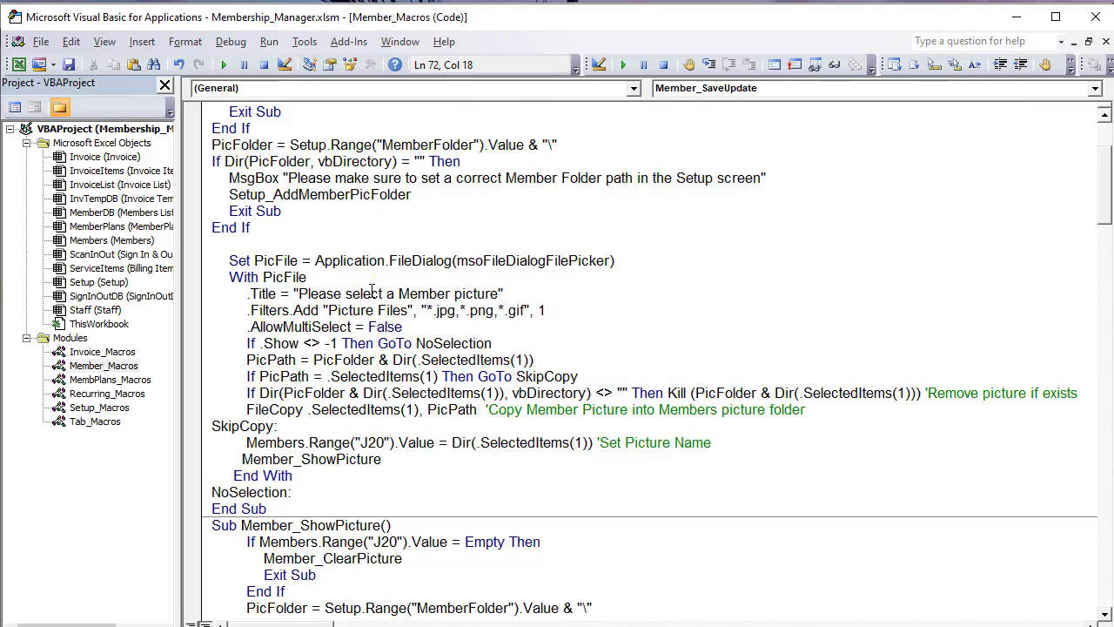
{"action": "scroll", "coordinate": [372, 290], "scroll_direction": "up", "scroll_amount": 2}
{"action": "scroll", "coordinate": [372, 289], "scroll_direction": "down", "scroll_amount": 20}
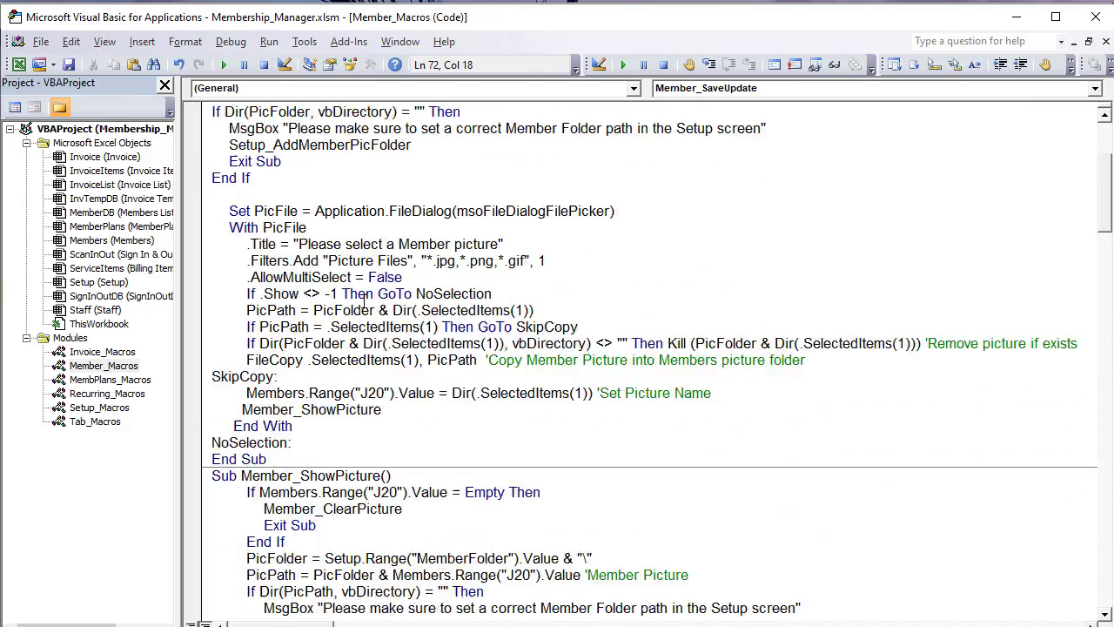
{"action": "scroll", "coordinate": [357, 346], "scroll_direction": "down", "scroll_amount": 5}
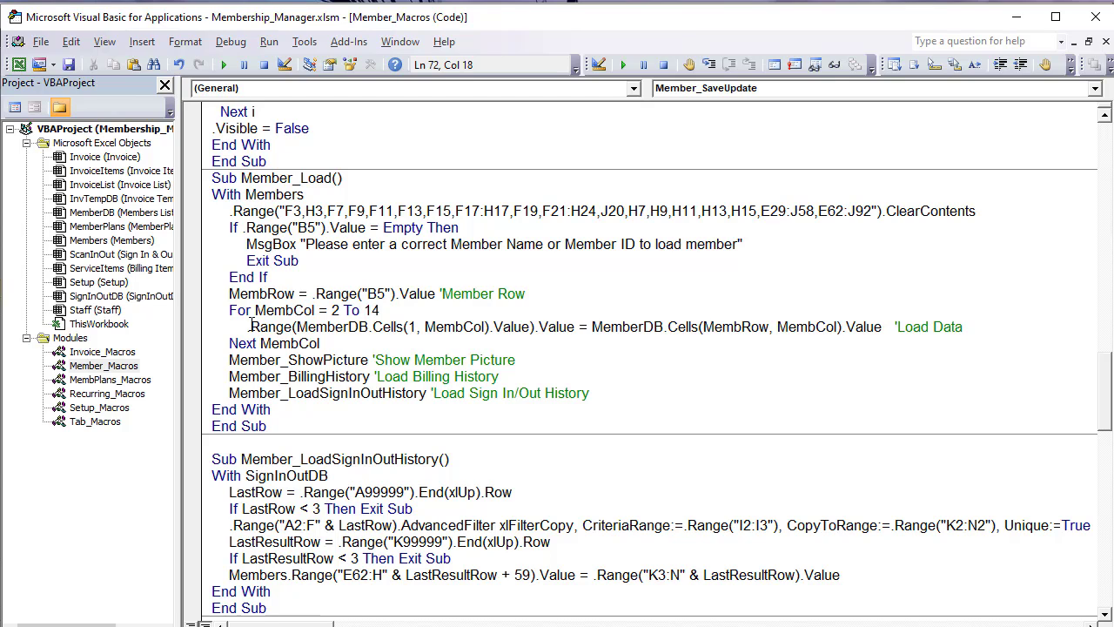
{"action": "left_click_drag", "start_coordinate": [593, 327], "coordinate": [857, 326]}
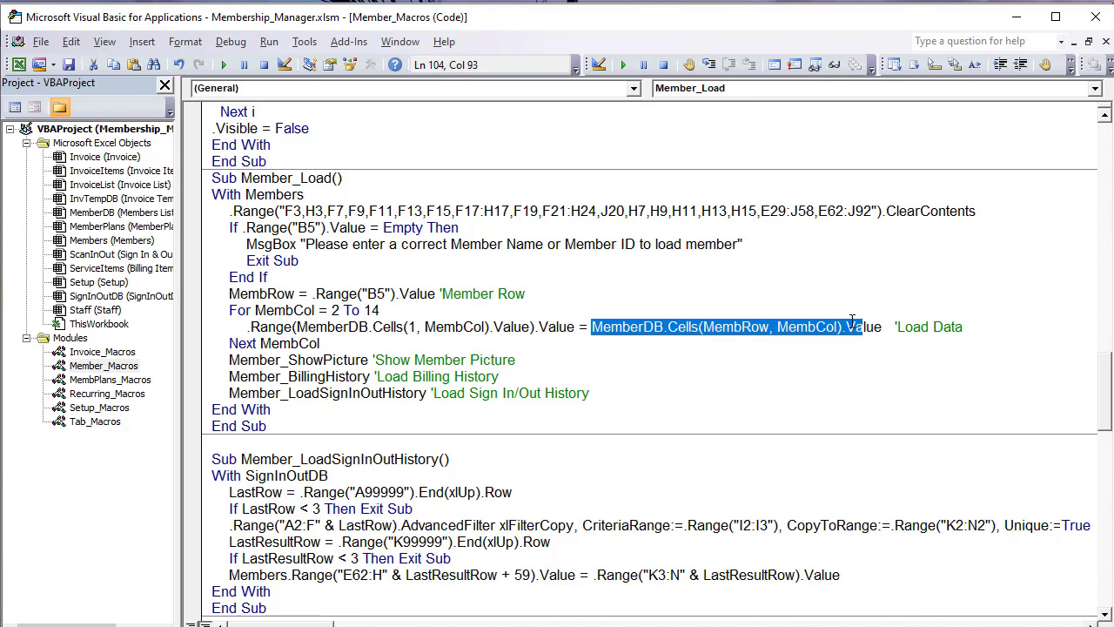
{"action": "left_click_drag", "start_coordinate": [453, 329], "coordinate": [350, 326]}
Step: Examine the 'Save Data line of Member_SaveUpdate, including the MemberDB.Cells(1, MembCol).Value reference inside its Range
{"action": "scroll", "coordinate": [354, 359], "scroll_direction": "up", "scroll_amount": 11}
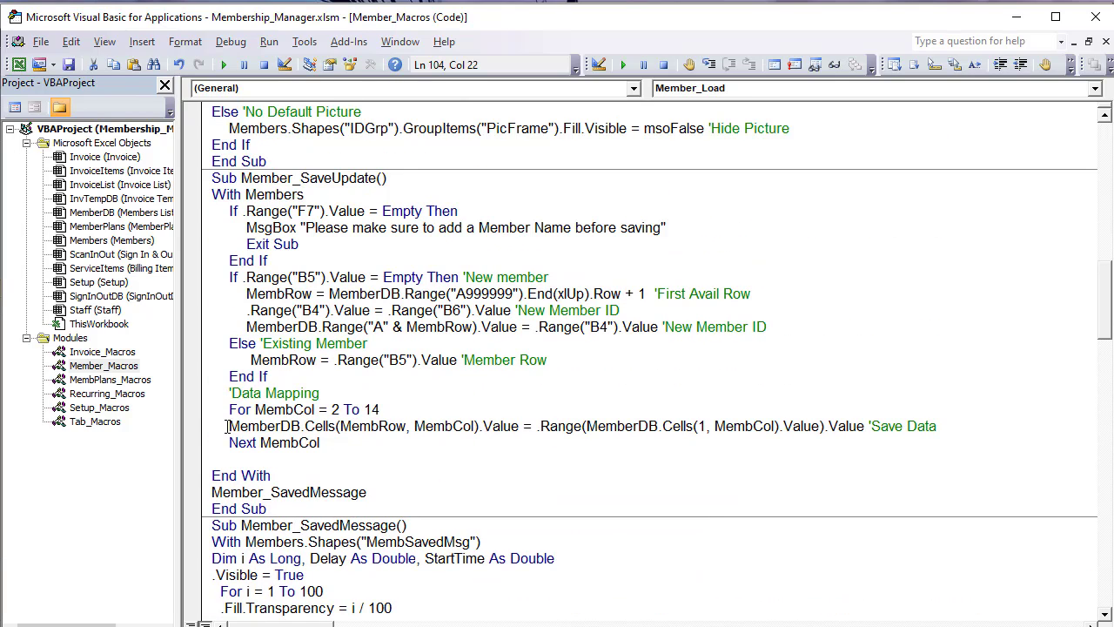
{"action": "left_click", "coordinate": [227, 426]}
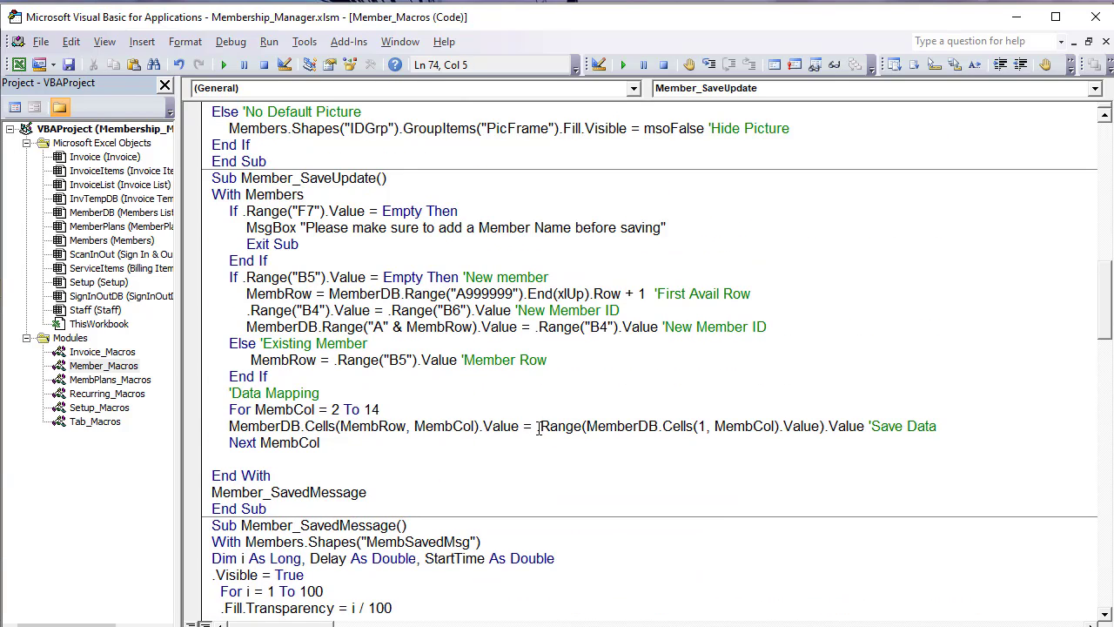
{"action": "left_click_drag", "start_coordinate": [539, 425], "coordinate": [848, 427]}
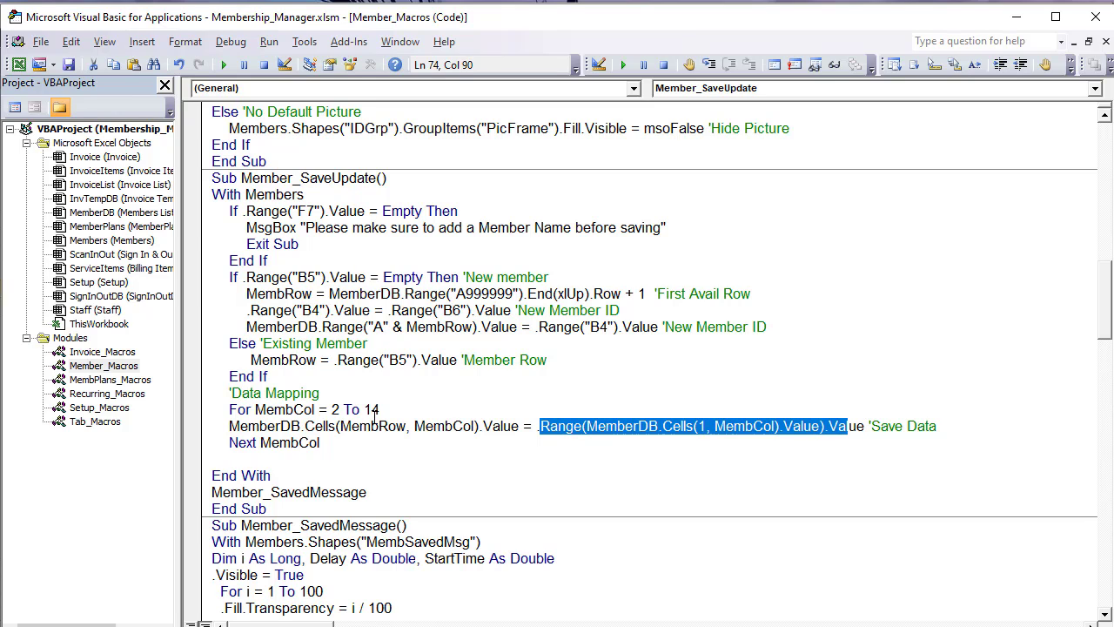
{"action": "left_click_drag", "start_coordinate": [280, 437], "coordinate": [425, 433]}
{"action": "left_click", "coordinate": [380, 439]}
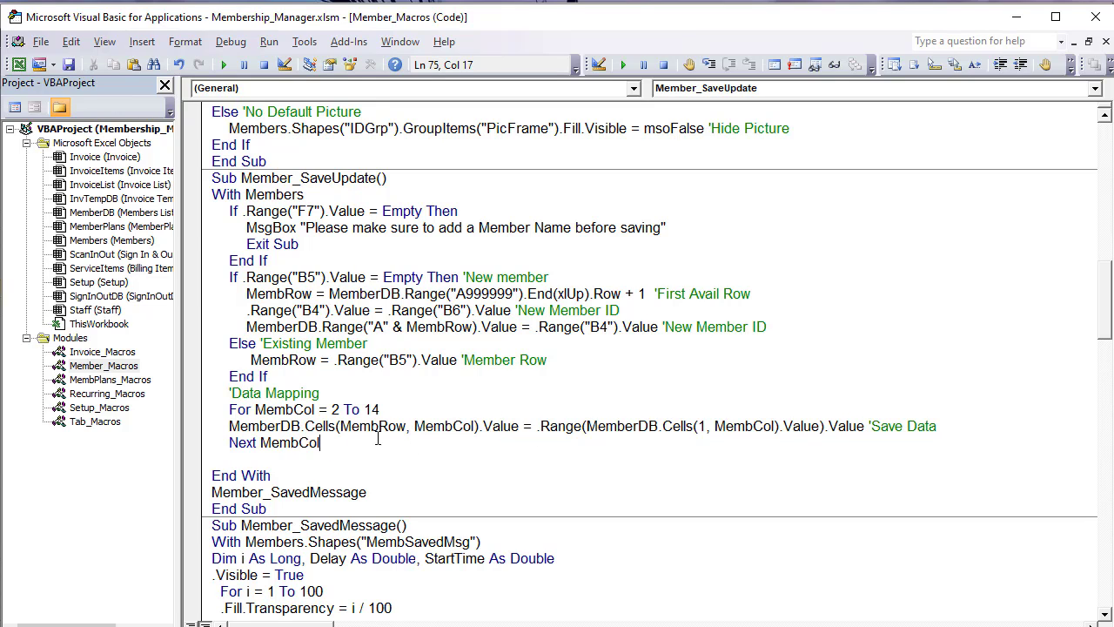
{"action": "double_click", "coordinate": [706, 426]}
{"action": "left_click_drag", "start_coordinate": [587, 426], "coordinate": [821, 426]}
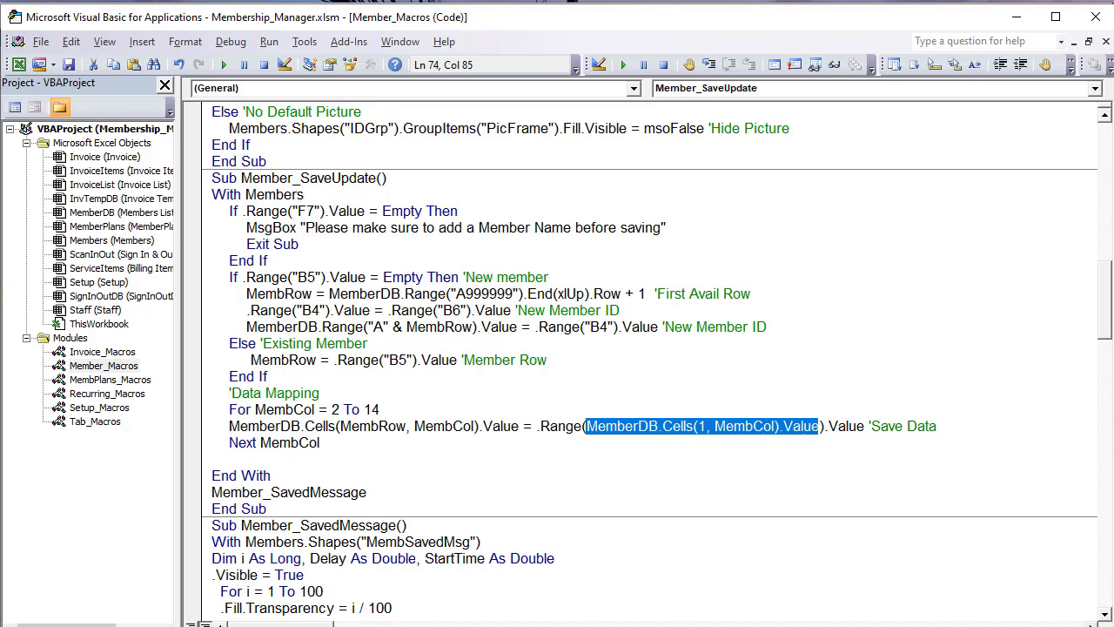
Step: Inspect the row 1 mapping cells on the Members List sheet and the corresponding member name, status and address in row 11
{"action": "key", "text": "alt+F11"}
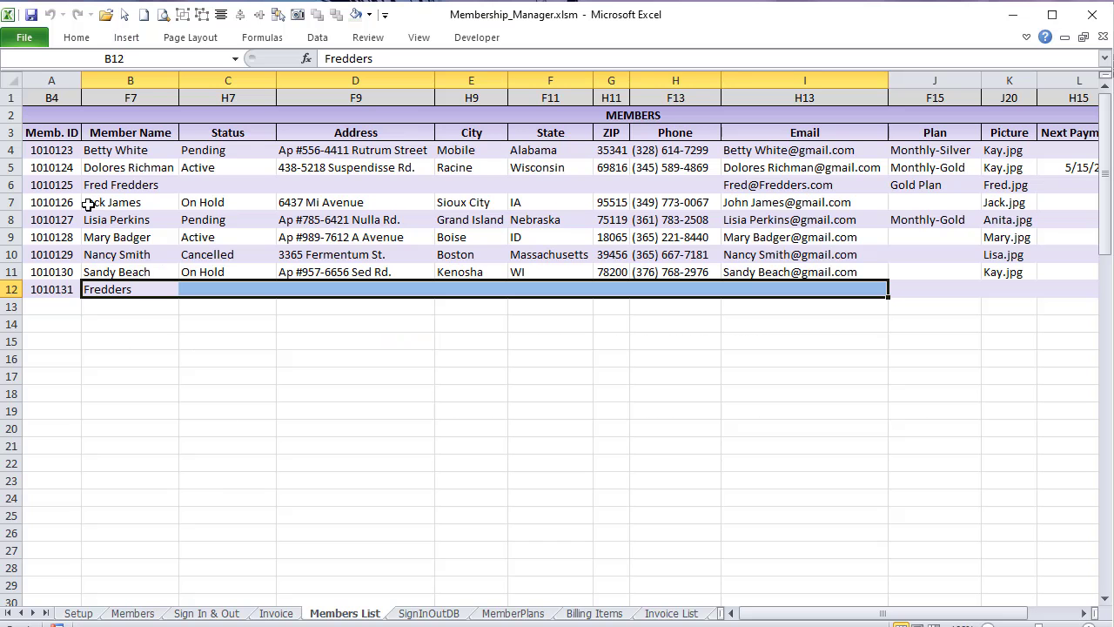
{"action": "left_click", "coordinate": [113, 101]}
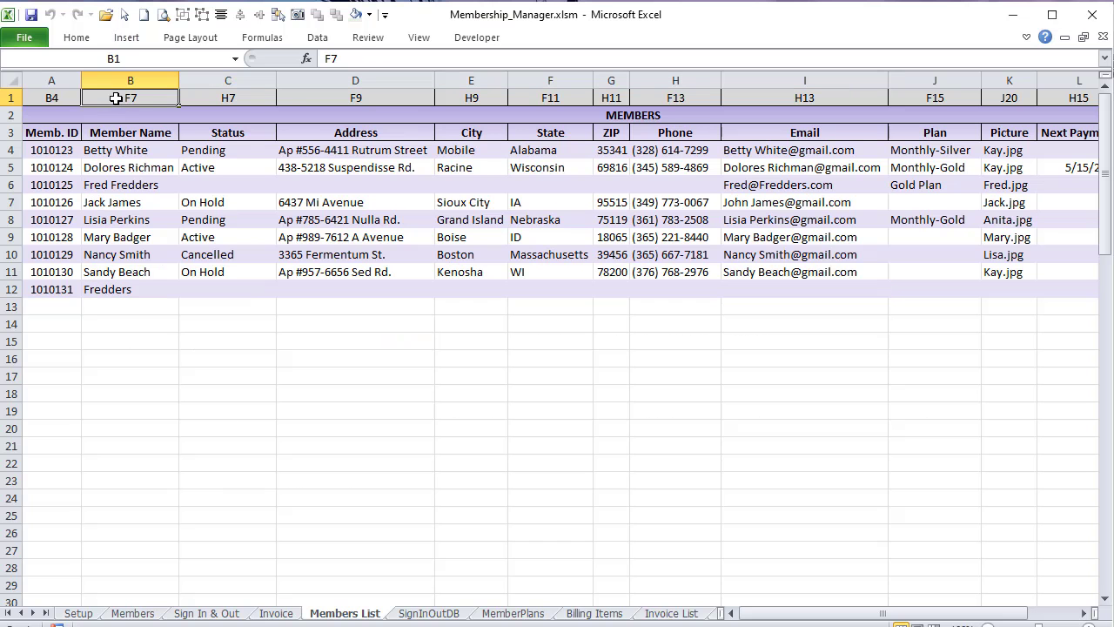
{"action": "left_click", "coordinate": [275, 101]}
{"action": "left_click", "coordinate": [363, 97]}
{"action": "left_click", "coordinate": [138, 272]}
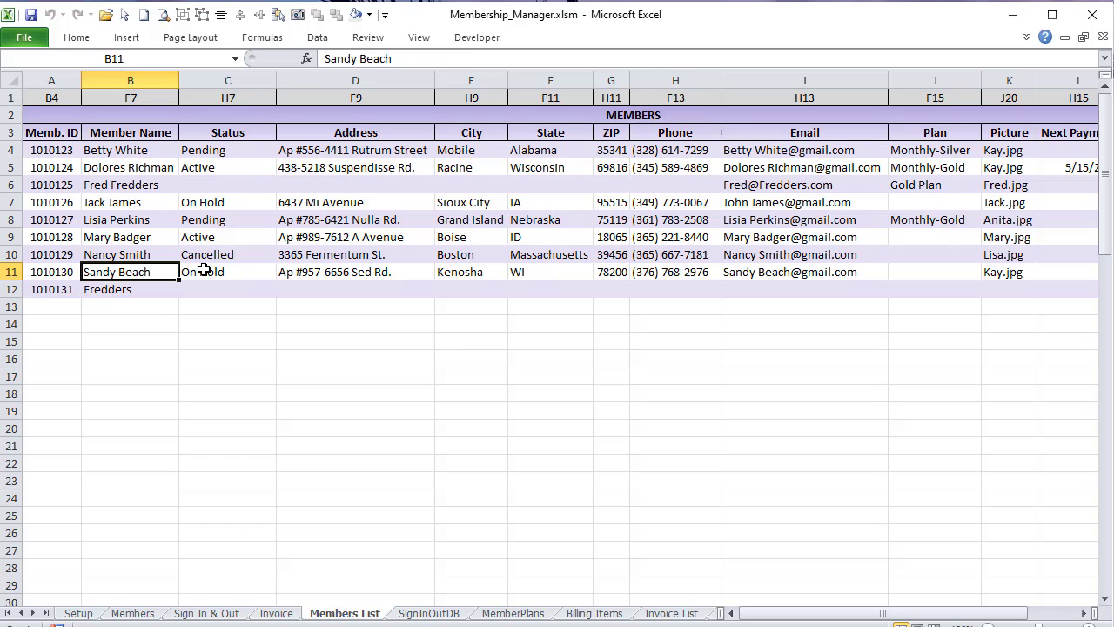
{"action": "left_click", "coordinate": [204, 272]}
{"action": "left_click", "coordinate": [327, 275]}
Step: Remove the blank line between Next MembCol and End With in the Member_SaveUpdate macro
{"action": "key", "text": "alt+F11"}
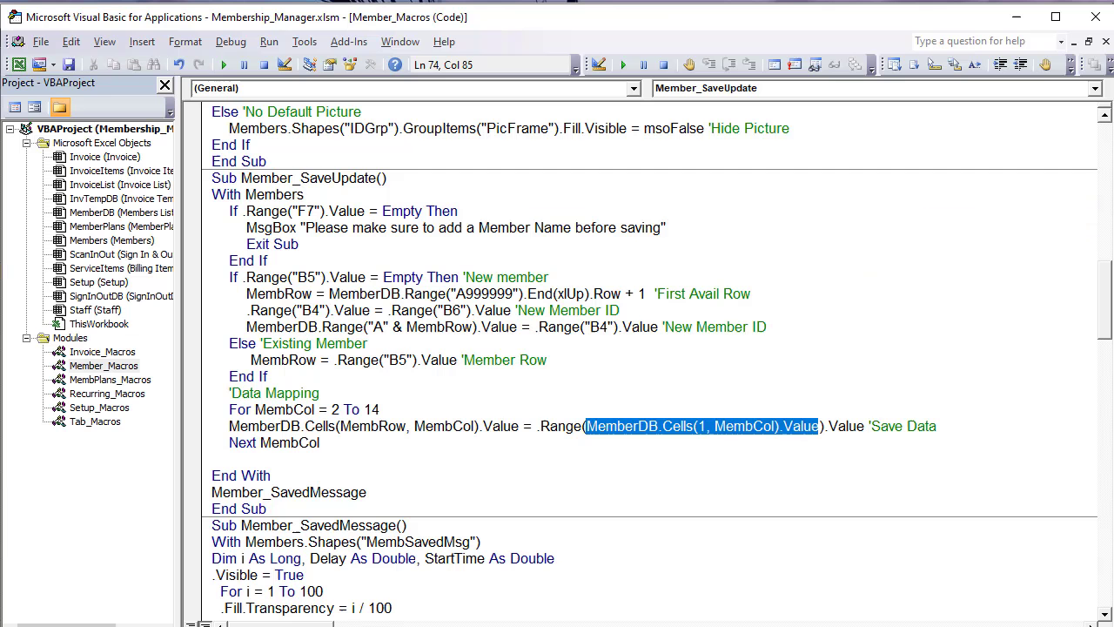
{"action": "scroll", "coordinate": [276, 475], "scroll_direction": "down", "scroll_amount": 1}
{"action": "left_click", "coordinate": [362, 413]}
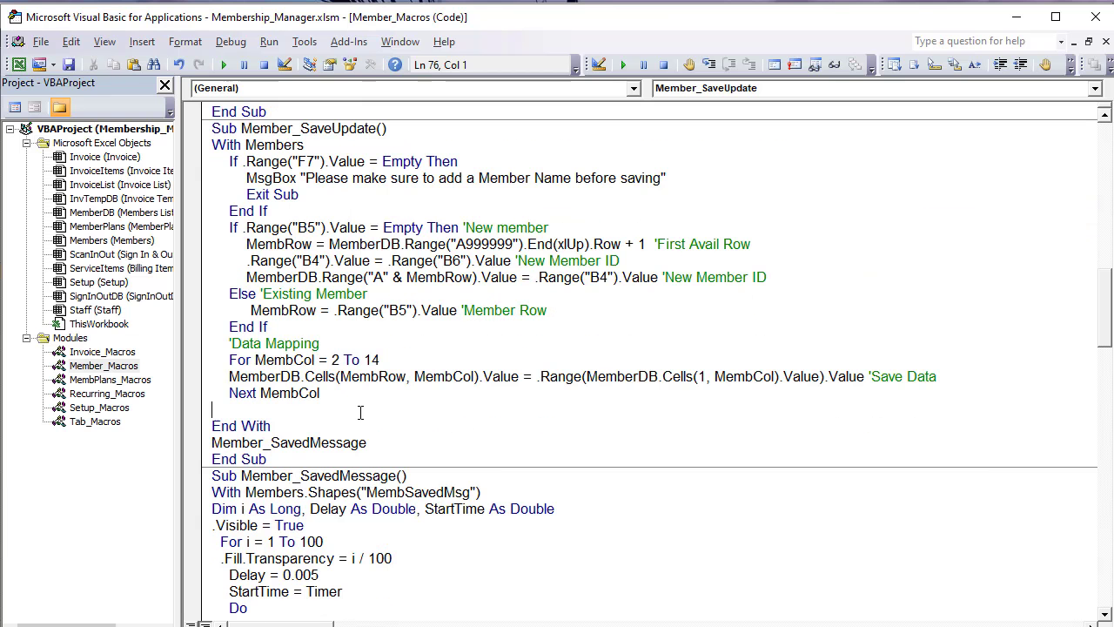
{"action": "key", "text": "BackSpace"}
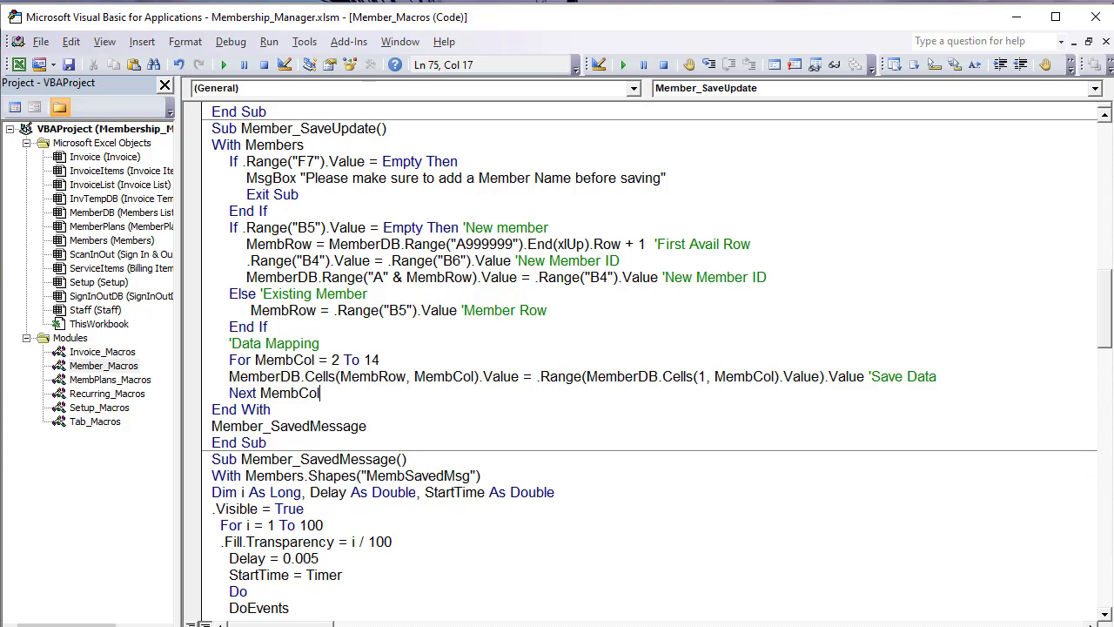
Step: Test saving the currently loaded member on the Members sheet to watch the Member Saved message fade
{"action": "key", "text": "alt+F11"}
{"action": "left_click", "coordinate": [150, 615]}
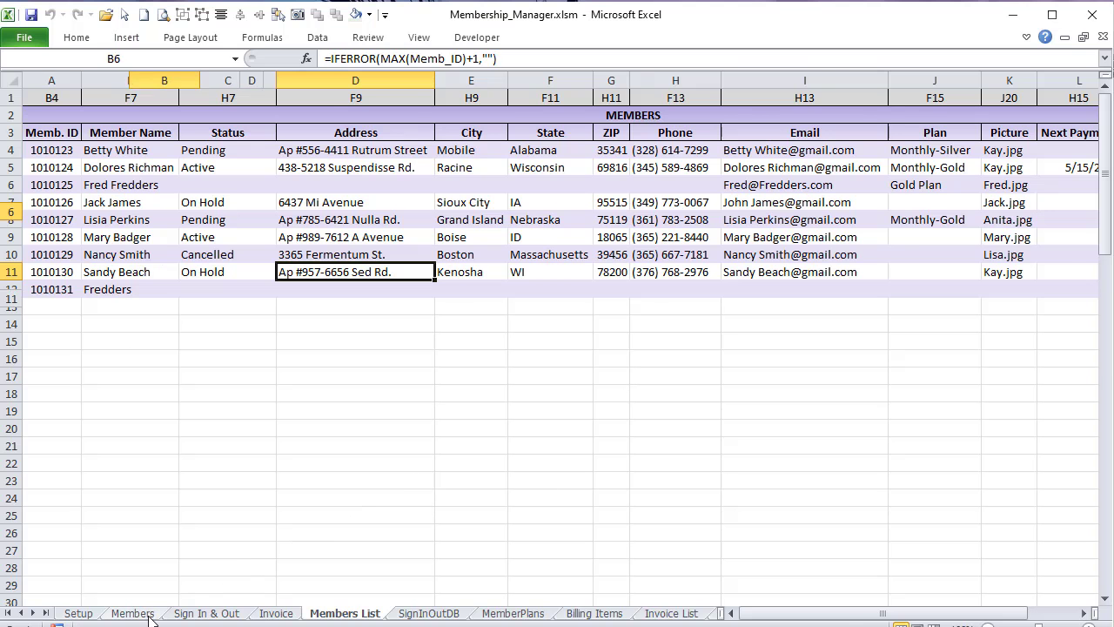
{"action": "left_click_drag", "start_coordinate": [895, 612], "coordinate": [966, 619]}
{"action": "left_click", "coordinate": [635, 185]}
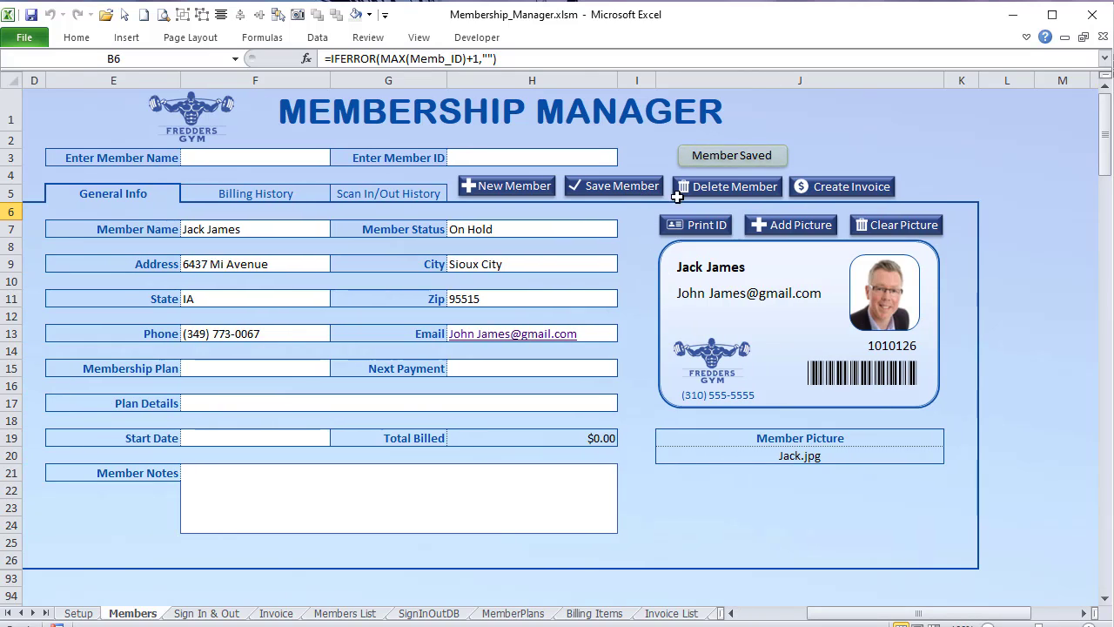
{"action": "left_click", "coordinate": [588, 191]}
{"action": "left_click", "coordinate": [628, 187]}
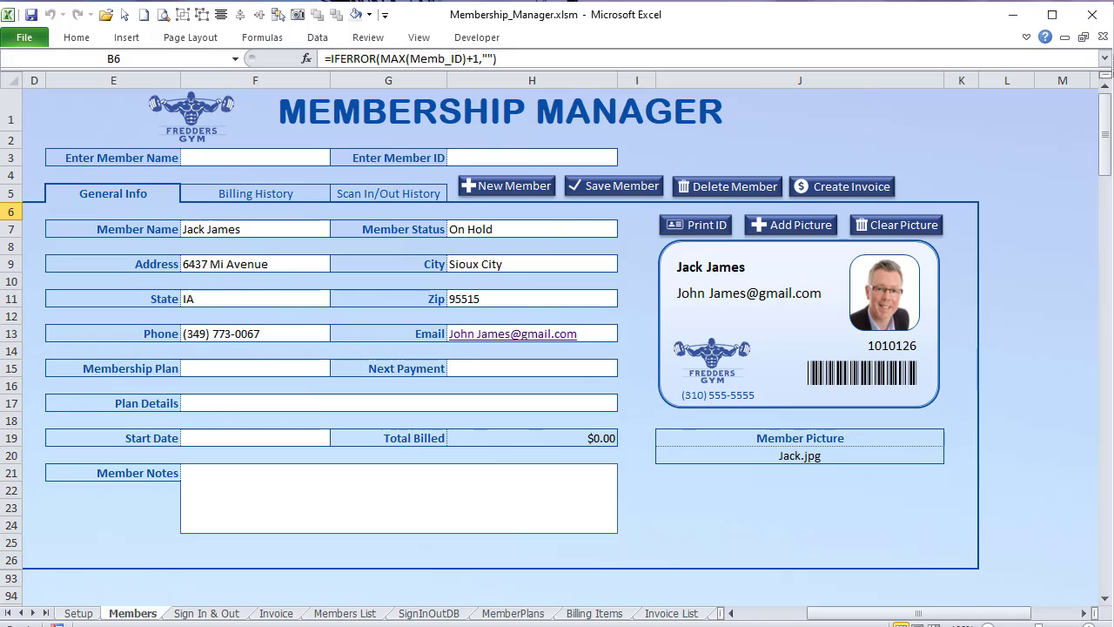
Step: Examine the MembSavedMsg shape reference and the For i = 1 To 100 line in the Member_SavedMessage macro
{"action": "key", "text": "alt+F11"}
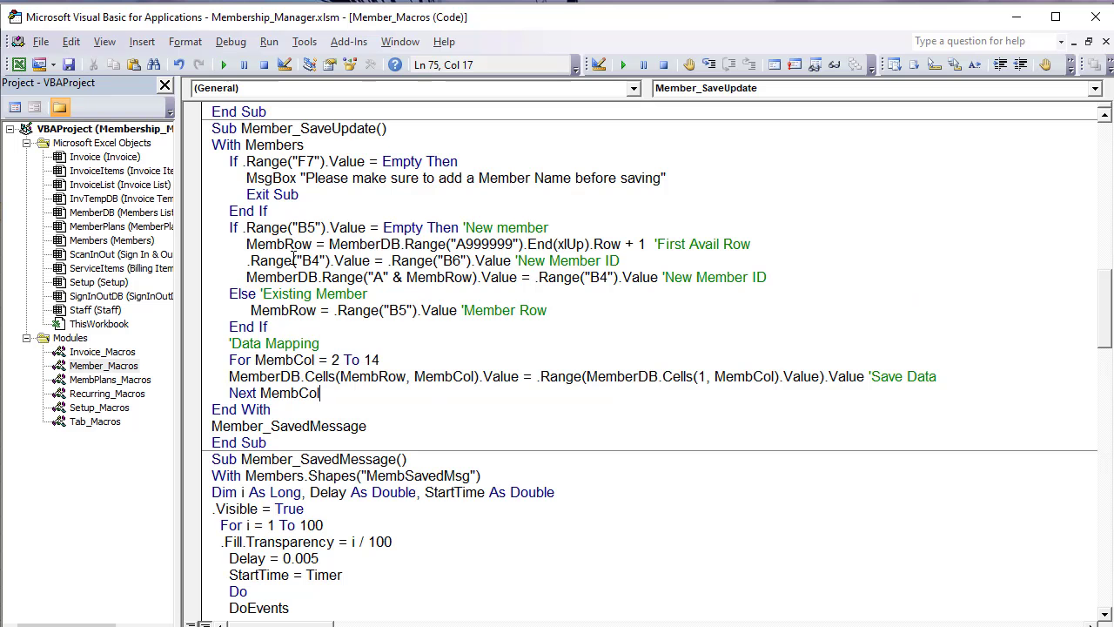
{"action": "scroll", "coordinate": [287, 266], "scroll_direction": "down", "scroll_amount": 4}
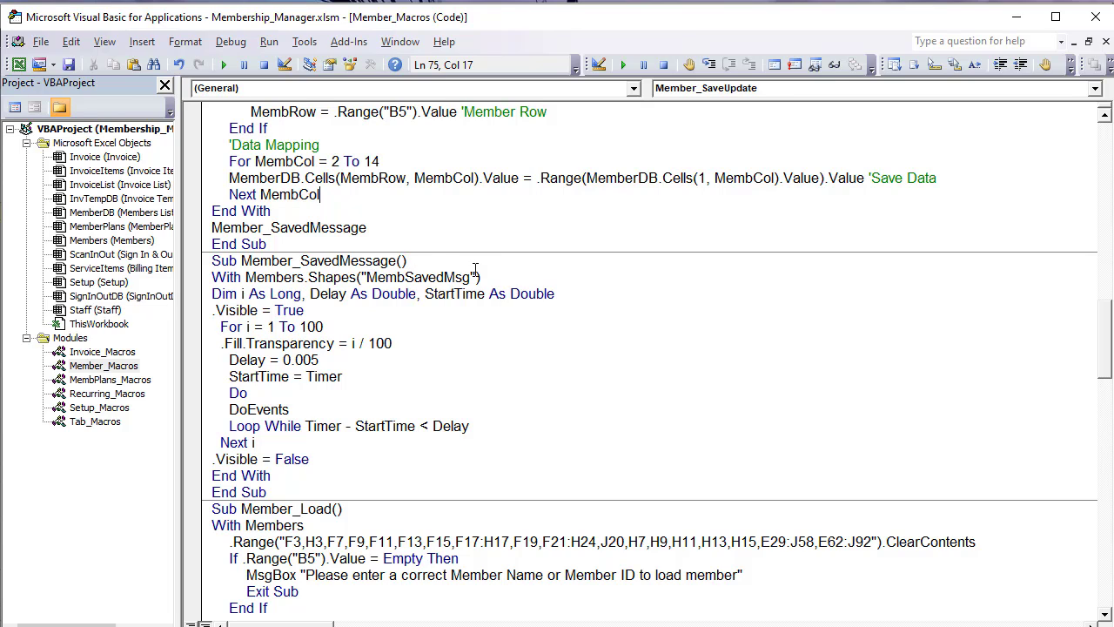
{"action": "left_click_drag", "start_coordinate": [481, 277], "coordinate": [355, 283]}
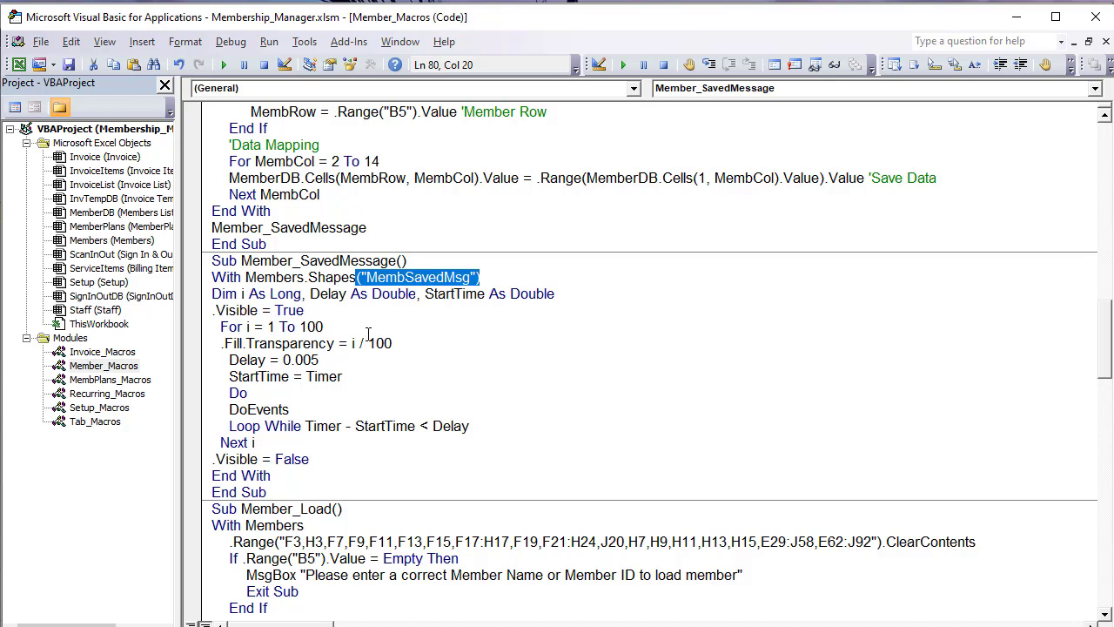
{"action": "left_click_drag", "start_coordinate": [338, 324], "coordinate": [216, 325]}
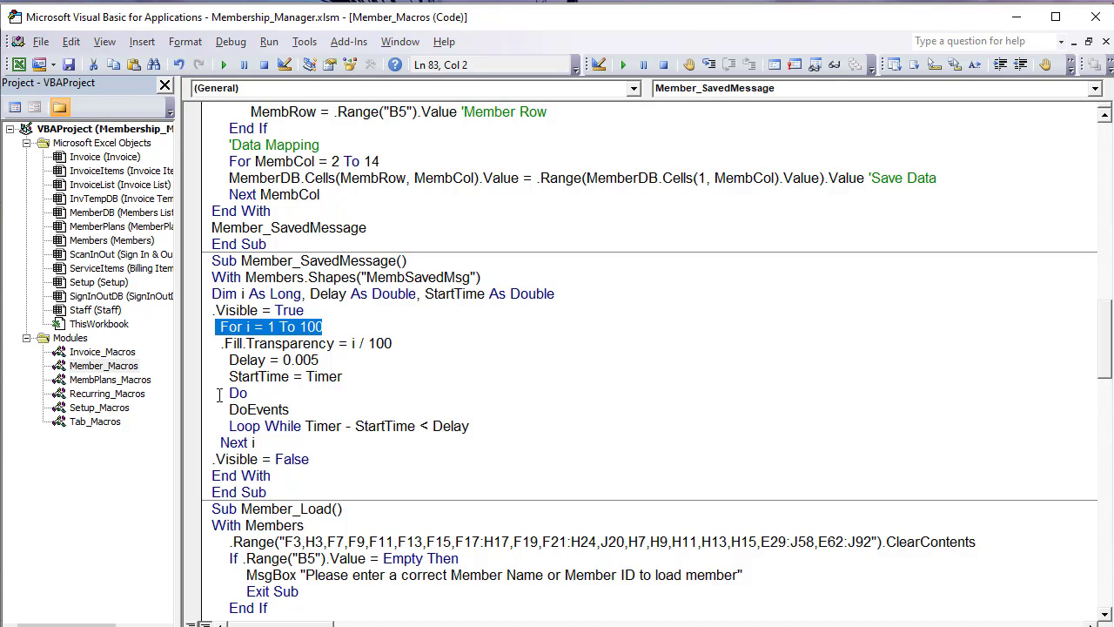
Step: Examine the .Fill.Transparency = i / 100 line and the delay loop in Member_SavedMessage
{"action": "left_click_drag", "start_coordinate": [384, 413], "coordinate": [225, 343]}
{"action": "left_click", "coordinate": [315, 359]}
{"action": "left_click_drag", "start_coordinate": [305, 359], "coordinate": [378, 343]}
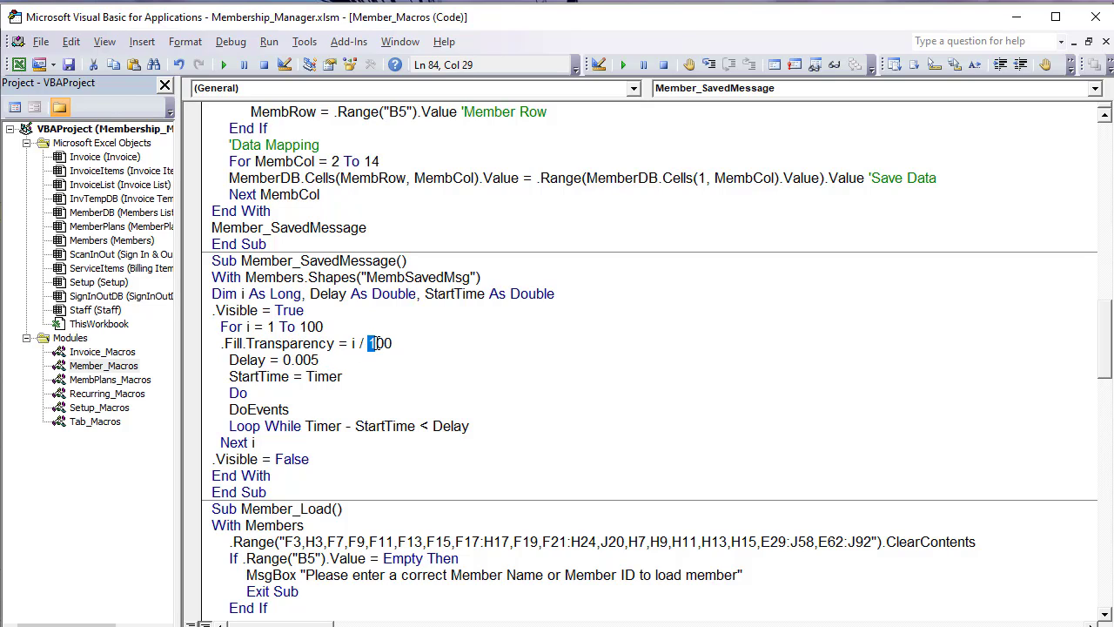
{"action": "left_click", "coordinate": [370, 343]}
{"action": "left_click", "coordinate": [302, 326]}
{"action": "left_click_drag", "start_coordinate": [518, 427], "coordinate": [223, 343]}
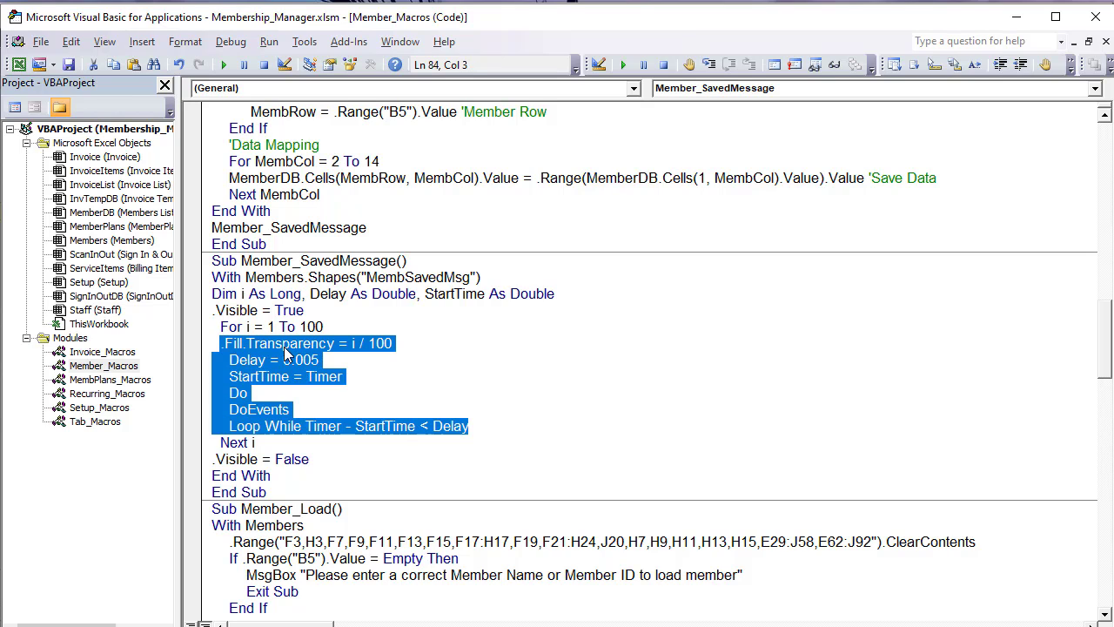
Step: Examine the .Visible = True and .Visible = False lines around the fade loop in Member_SavedMessage
{"action": "left_click_drag", "start_coordinate": [305, 311], "coordinate": [205, 313]}
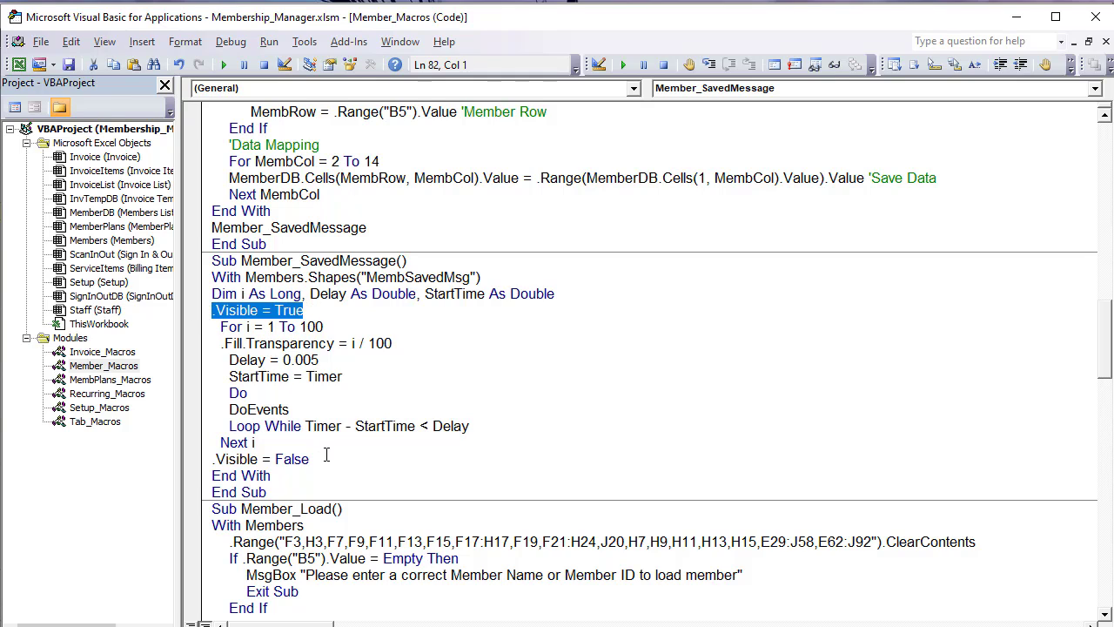
{"action": "left_click_drag", "start_coordinate": [310, 459], "coordinate": [196, 462]}
{"action": "left_click_drag", "start_coordinate": [237, 326], "coordinate": [308, 389]}
{"action": "left_click", "coordinate": [391, 377]}
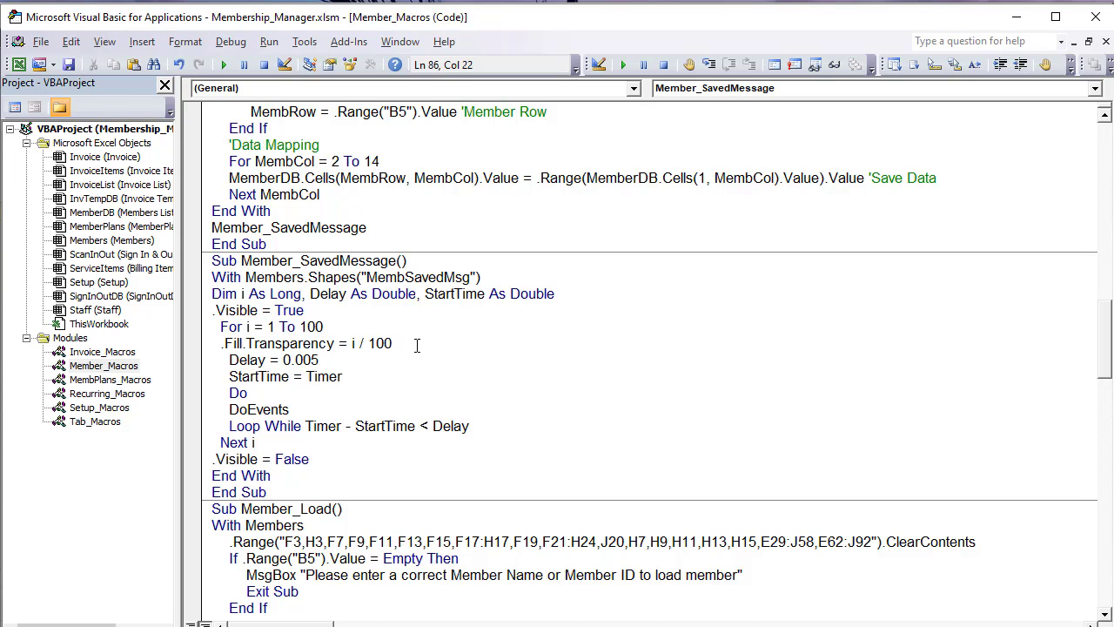
Step: Look through Member_Load and locate the Member_LoadSignInOutHistory and Member_BillingHistory macros below it
{"action": "scroll", "coordinate": [371, 367], "scroll_direction": "down", "scroll_amount": 3}
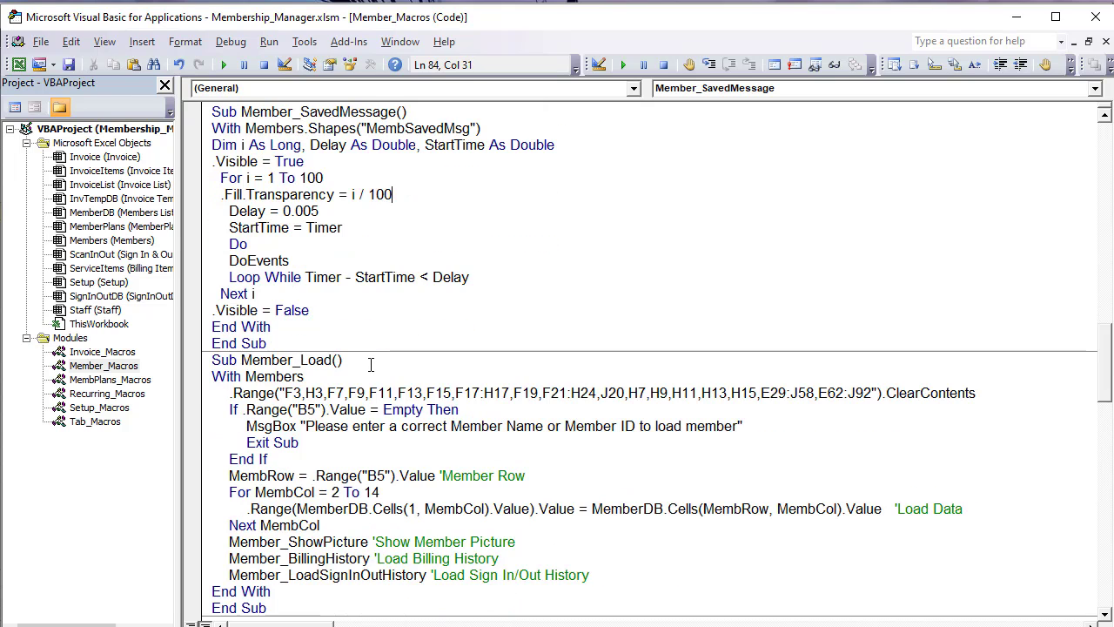
{"action": "left_click_drag", "start_coordinate": [339, 407], "coordinate": [263, 376]}
{"action": "scroll", "coordinate": [256, 370], "scroll_direction": "down", "scroll_amount": 6}
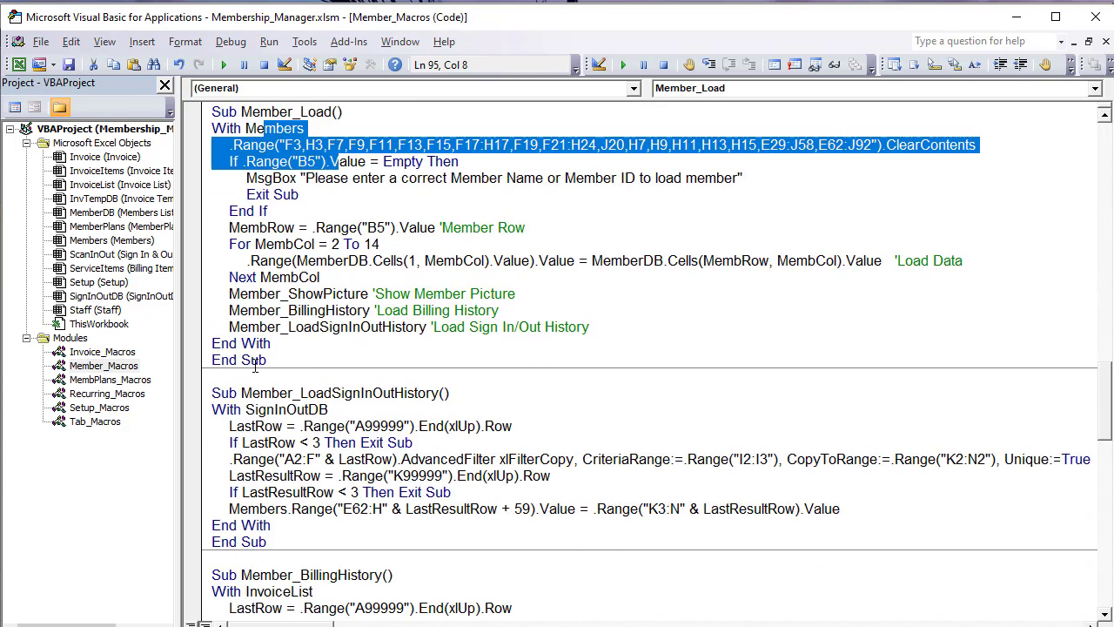
{"action": "scroll", "coordinate": [252, 364], "scroll_direction": "down", "scroll_amount": 1}
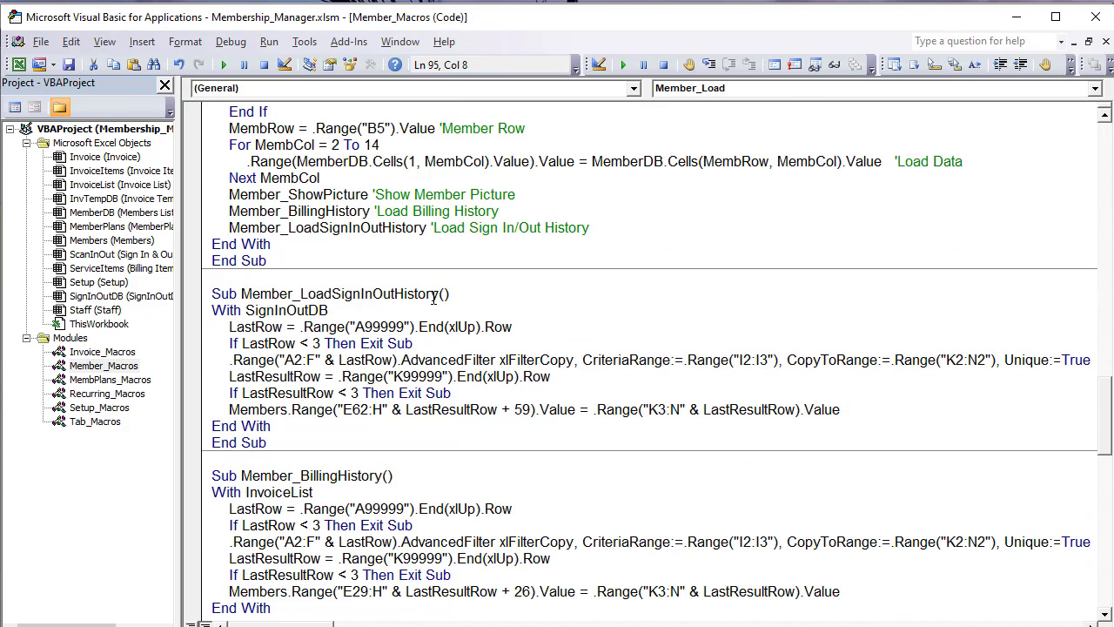
{"action": "left_click_drag", "start_coordinate": [431, 296], "coordinate": [260, 296]}
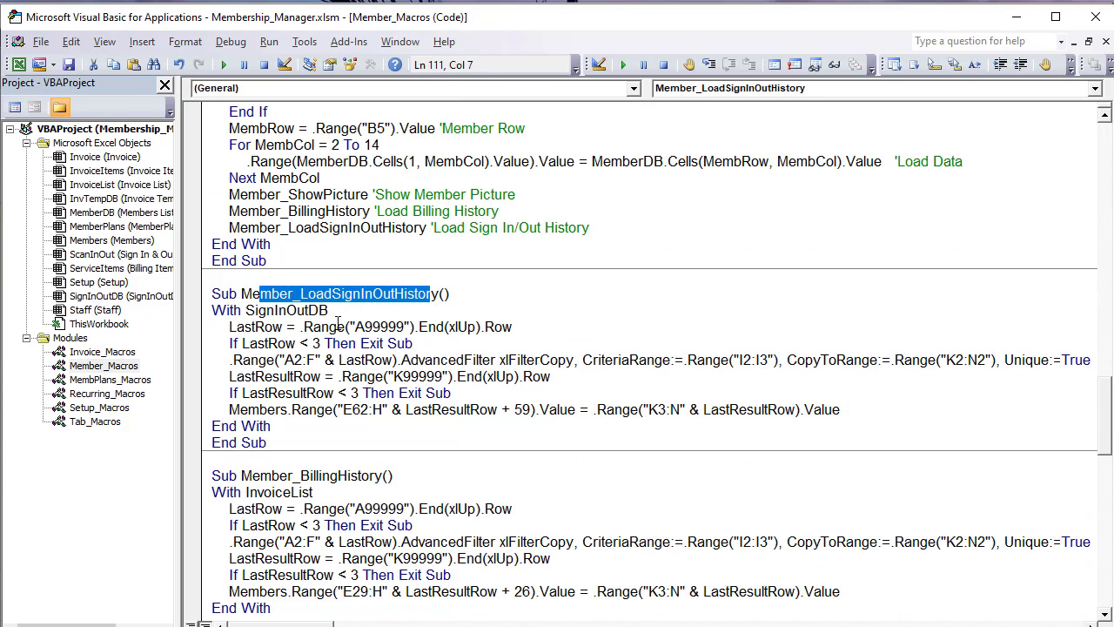
{"action": "left_click_drag", "start_coordinate": [370, 475], "coordinate": [251, 475]}
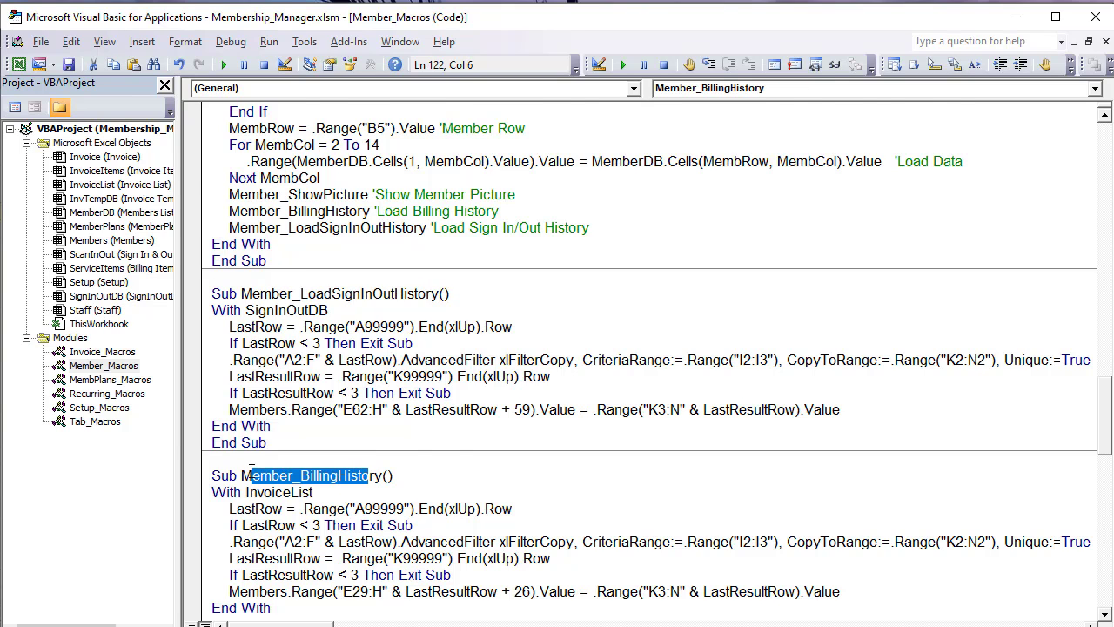
{"action": "scroll", "coordinate": [270, 366], "scroll_direction": "down", "scroll_amount": 1}
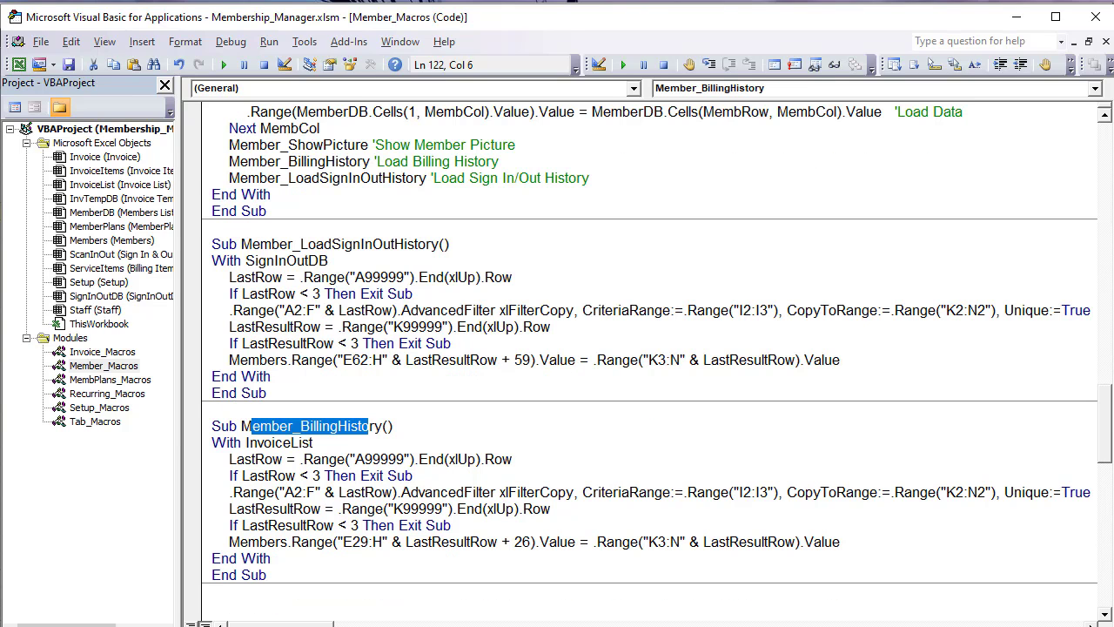
Step: Load the second member of the name list on the Members sheet and inspect the Billing History rows E29:H35
{"action": "key", "text": "alt+F11"}
{"action": "left_click", "coordinate": [294, 195]}
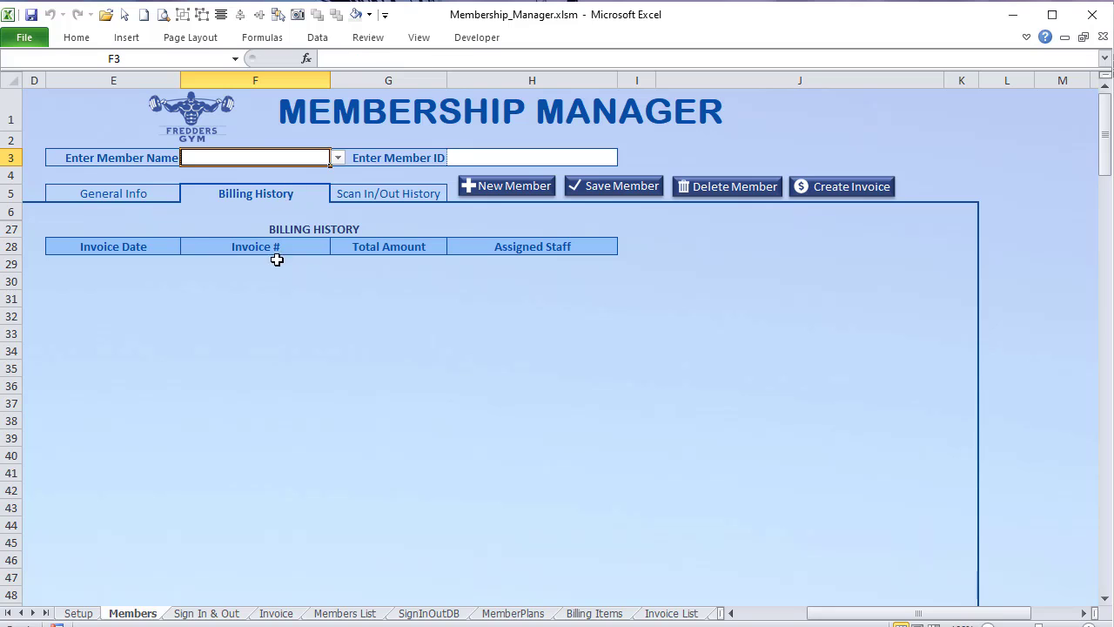
{"action": "left_click", "coordinate": [337, 157]}
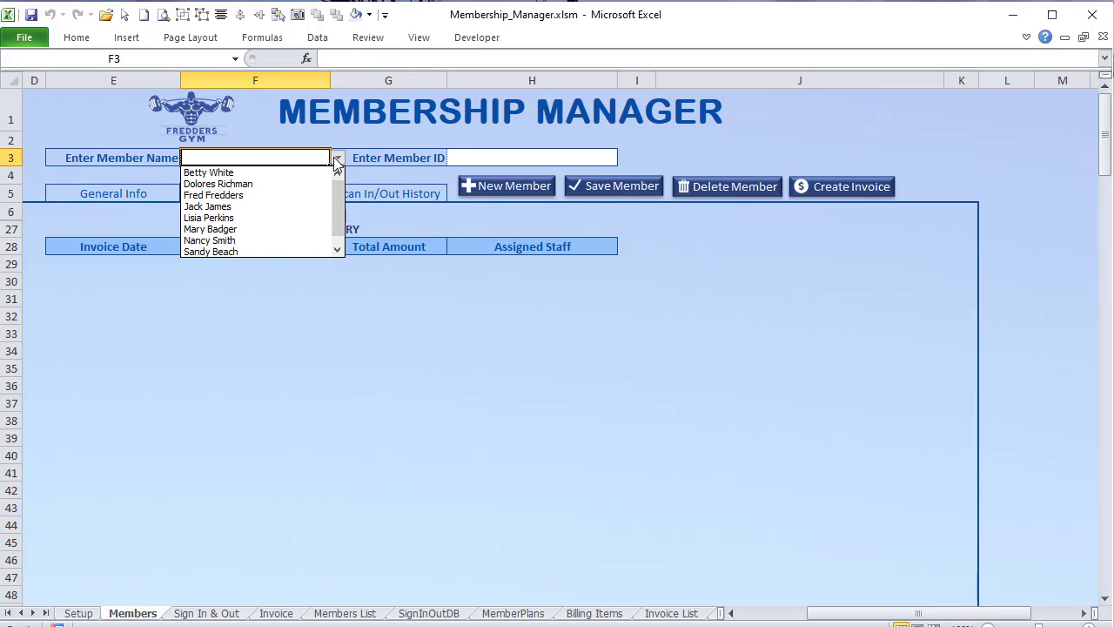
{"action": "left_click", "coordinate": [231, 184]}
{"action": "left_click", "coordinate": [97, 265]}
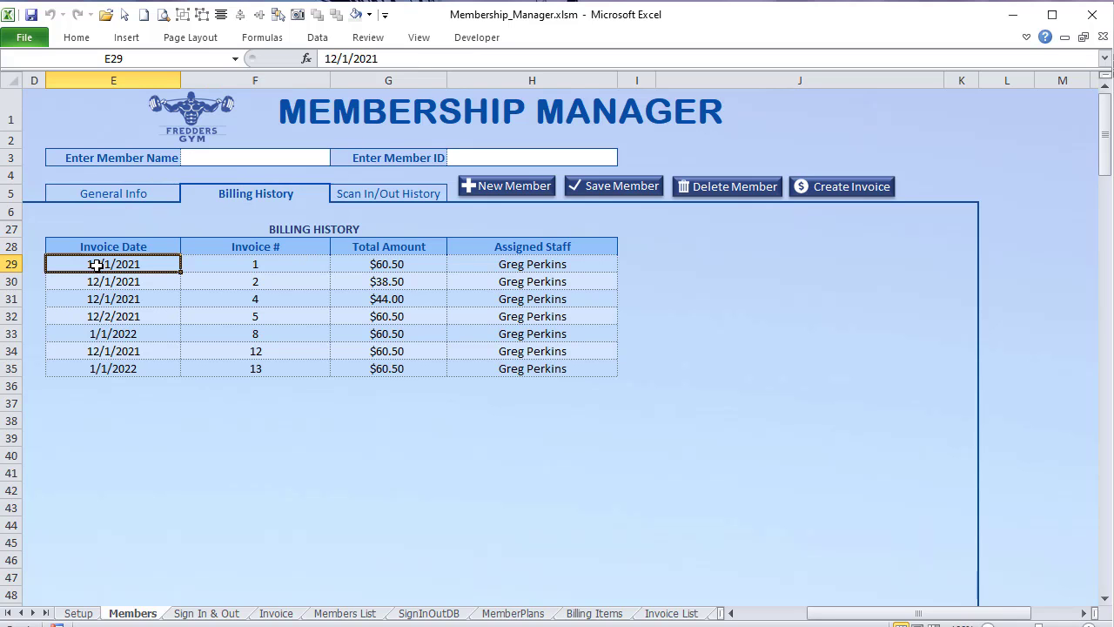
{"action": "left_click_drag", "start_coordinate": [97, 265], "coordinate": [537, 368]}
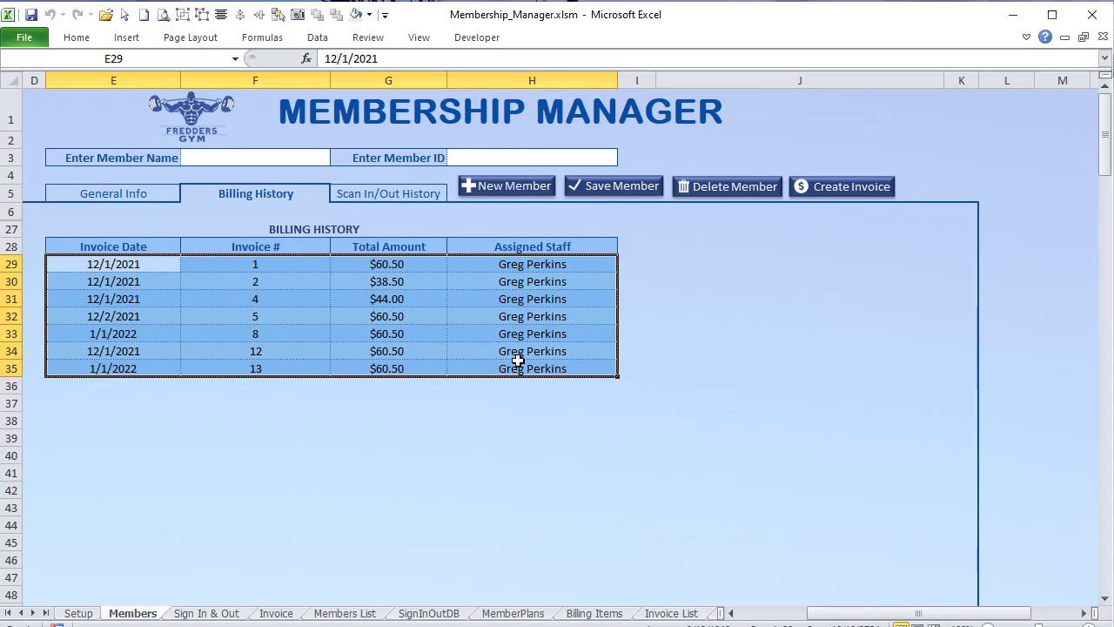
Step: Inspect the member's Scan In/Out History rows E62:G66 and return to the Billing History view
{"action": "left_click", "coordinate": [388, 192]}
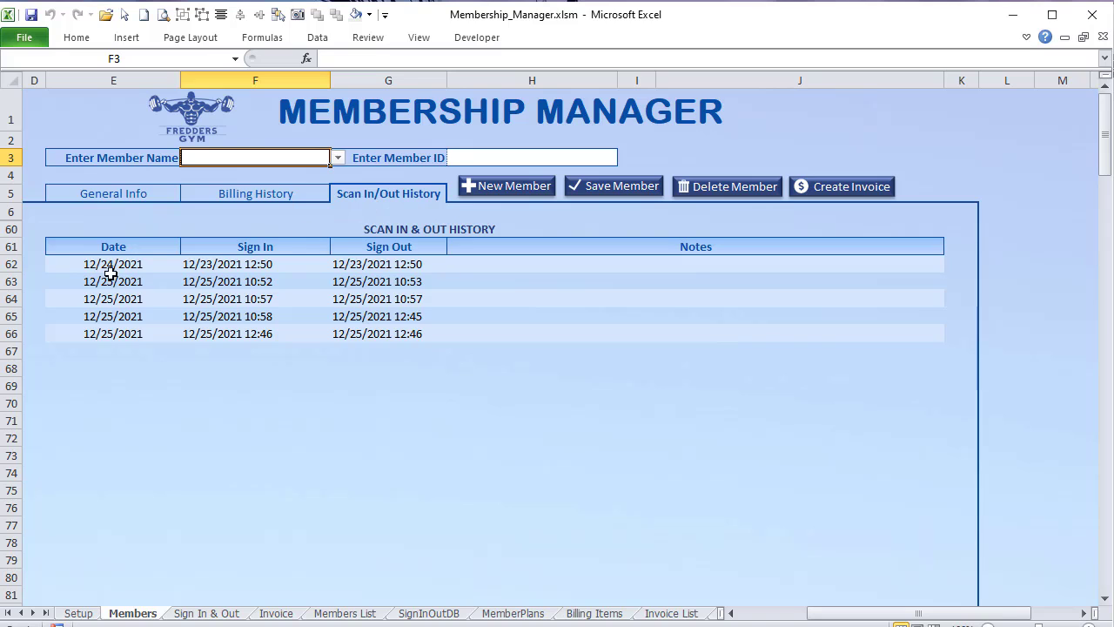
{"action": "left_click_drag", "start_coordinate": [114, 263], "coordinate": [407, 328]}
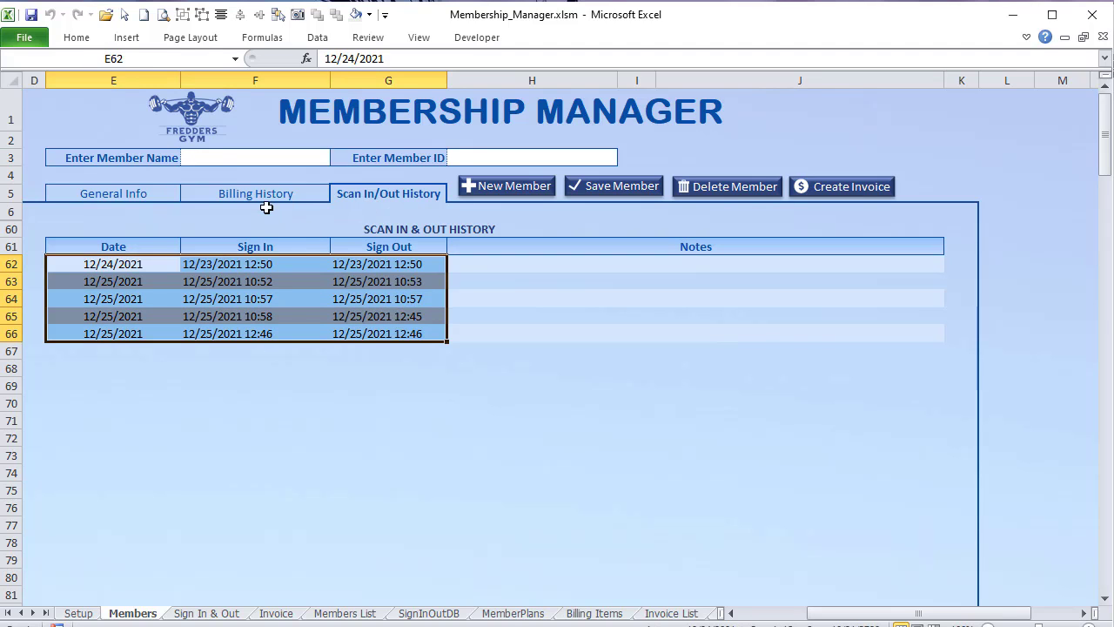
{"action": "left_click", "coordinate": [224, 614]}
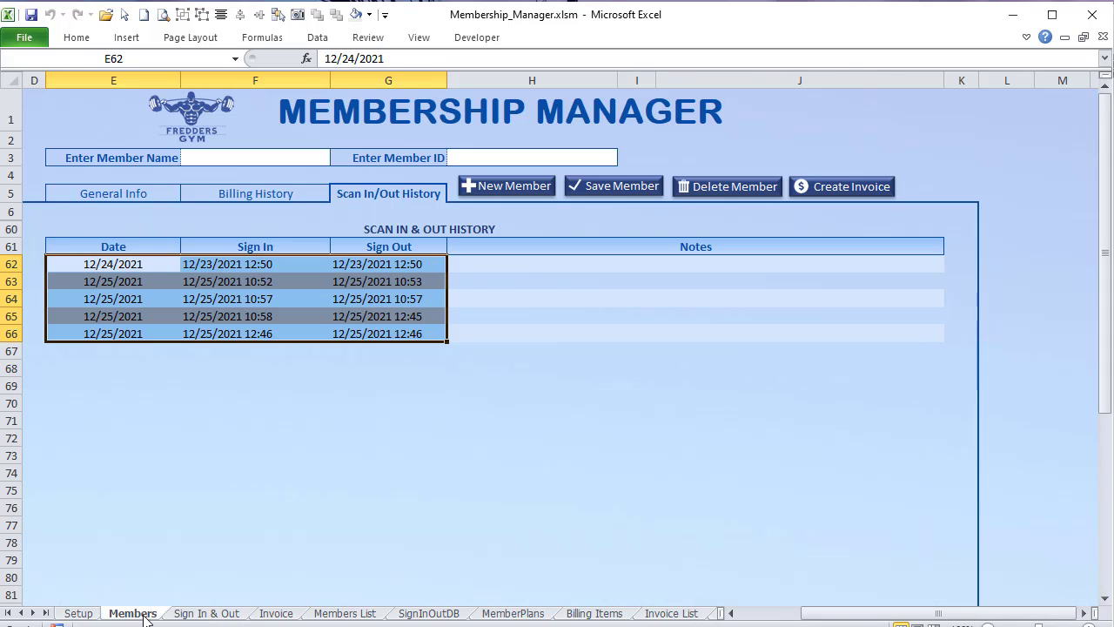
{"action": "left_click", "coordinate": [144, 616]}
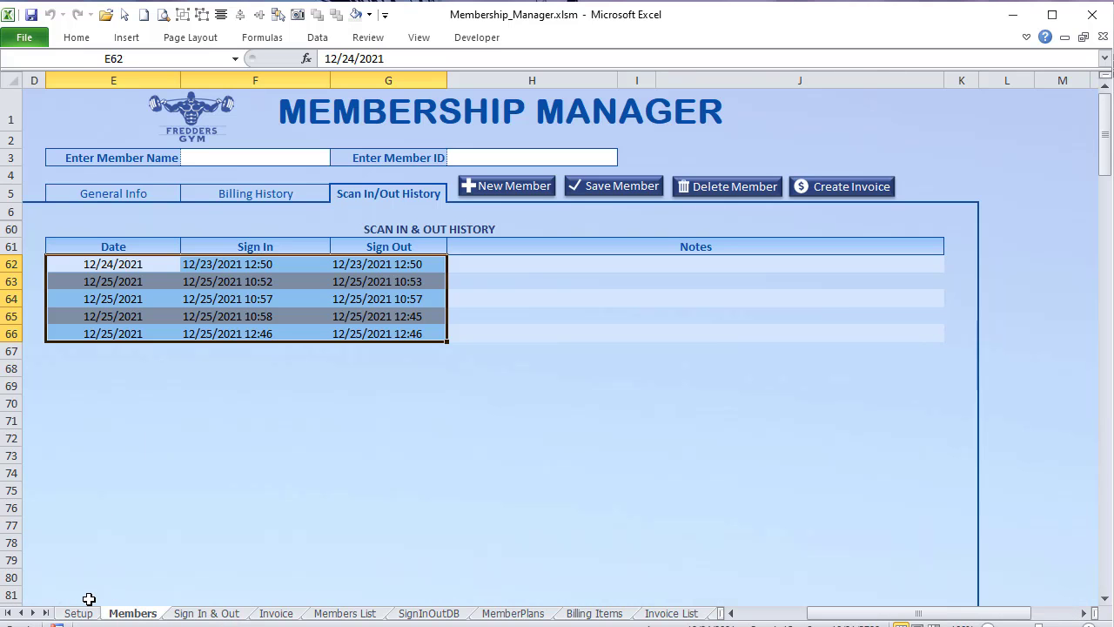
{"action": "left_click", "coordinate": [137, 194]}
{"action": "left_click", "coordinate": [241, 192]}
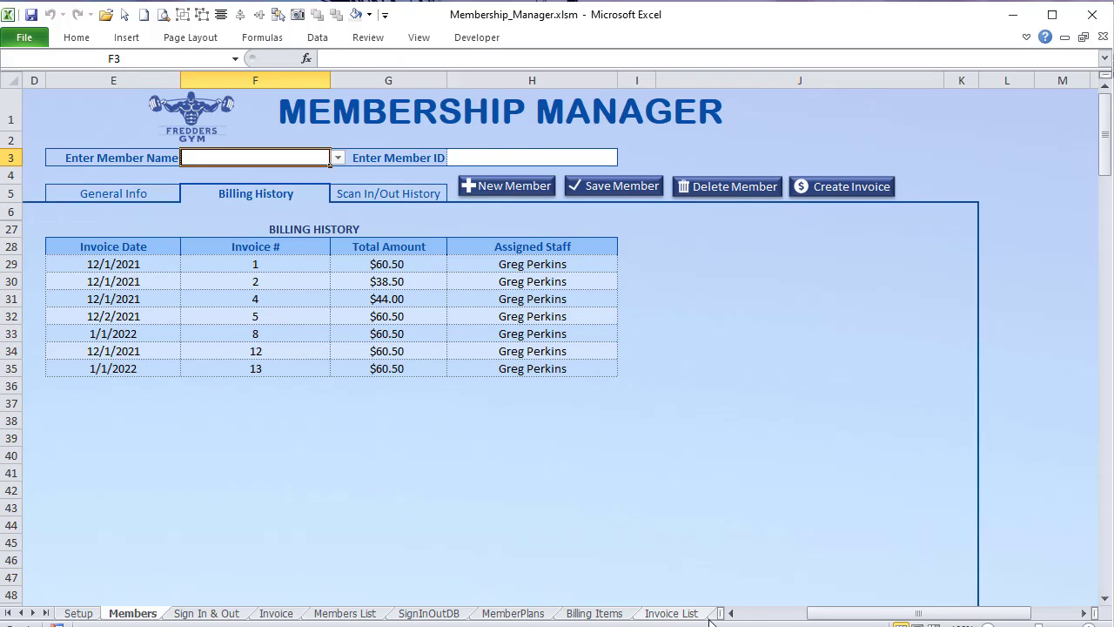
Step: Open the Invoice List sheet and fit the width of the results Date column K to its contents
{"action": "left_click_drag", "start_coordinate": [720, 613], "coordinate": [895, 613]}
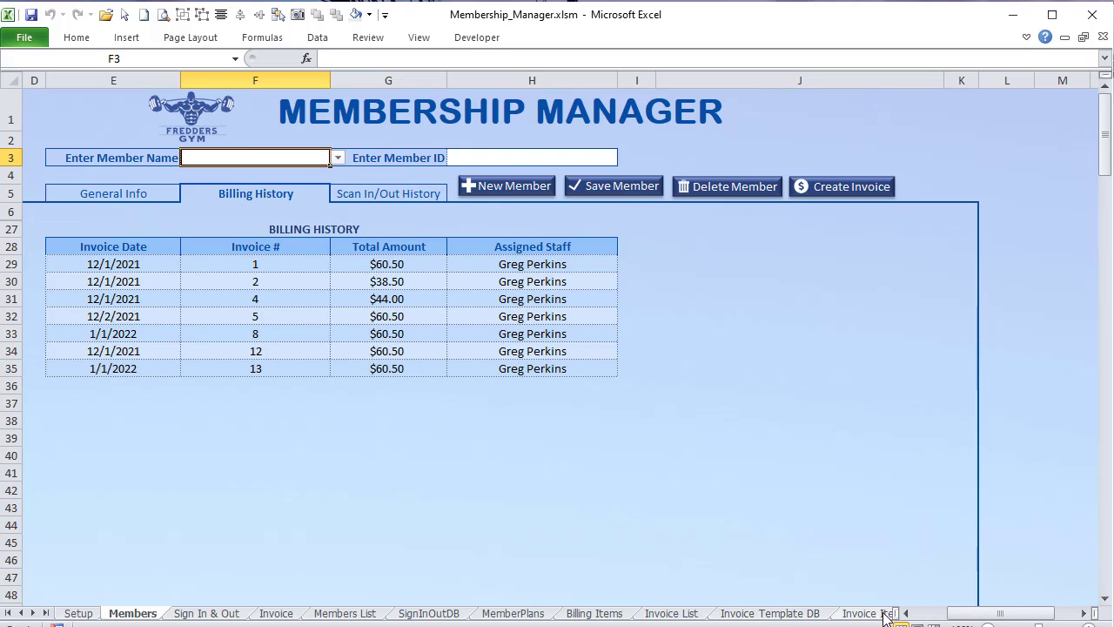
{"action": "left_click", "coordinate": [662, 614]}
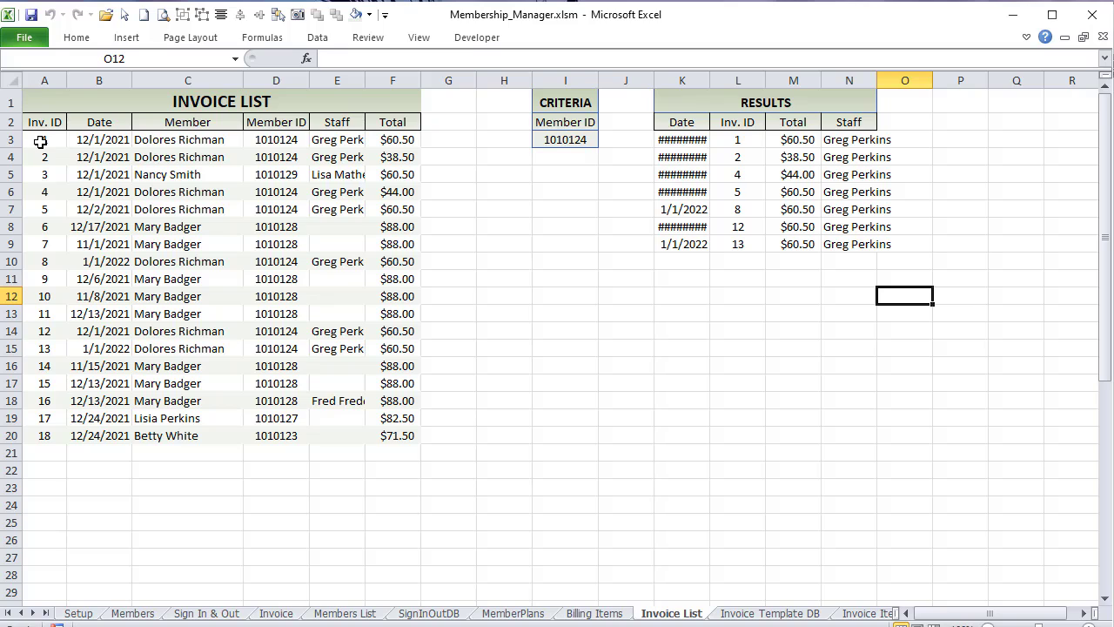
{"action": "double_click", "coordinate": [710, 80]}
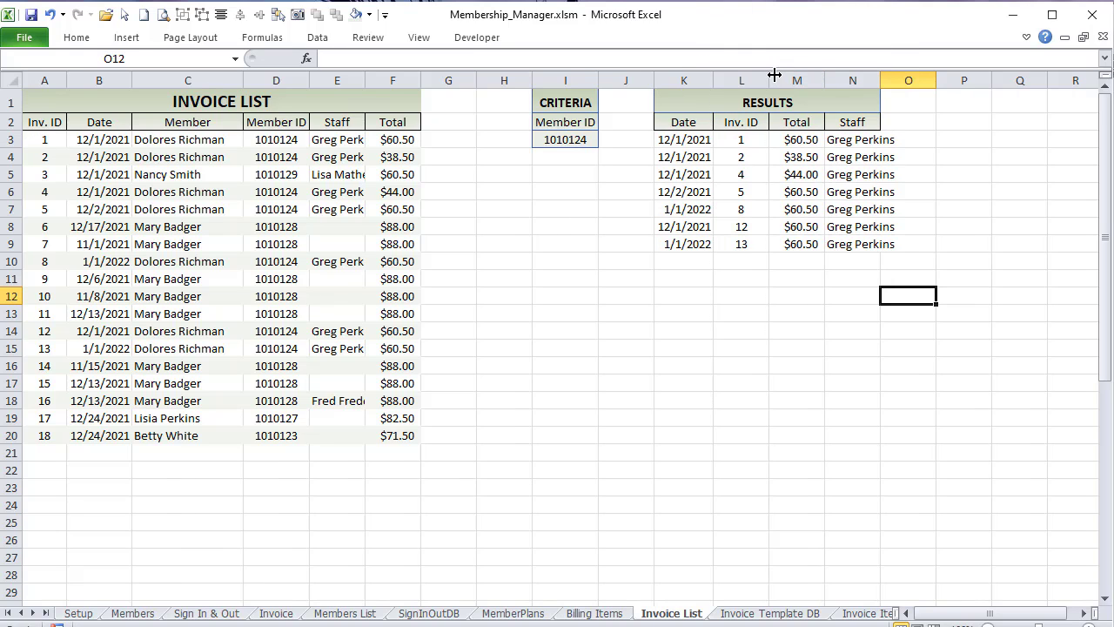
Step: Examine the invoice table A2:F20, its Member ID column and the Member ID criteria formula in I3
{"action": "left_click", "coordinate": [39, 127]}
{"action": "left_click_drag", "start_coordinate": [38, 127], "coordinate": [416, 437]}
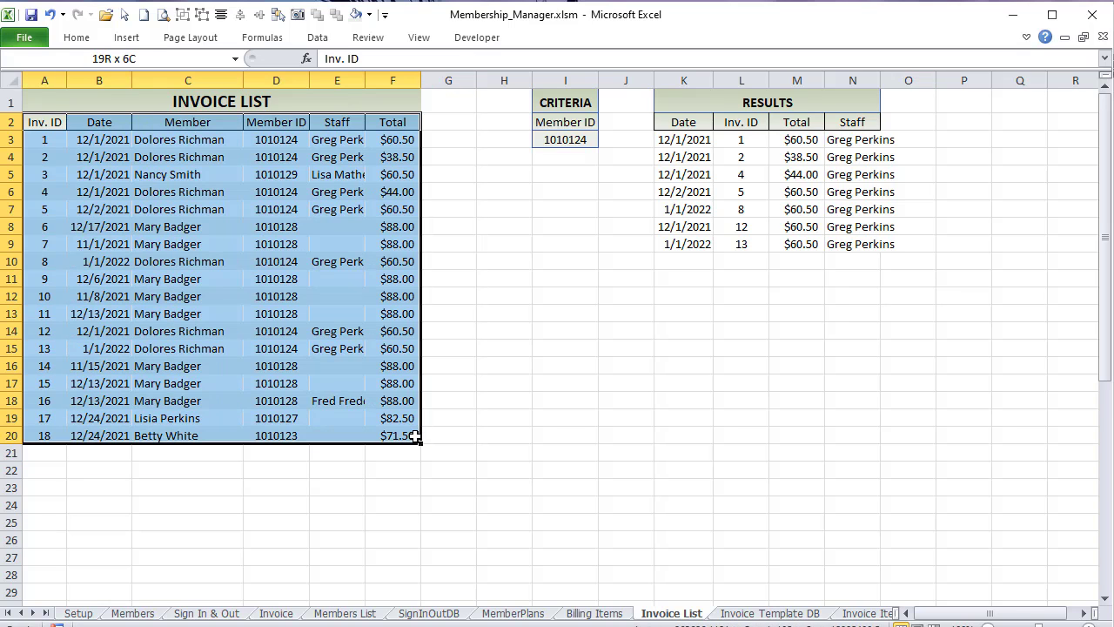
{"action": "left_click_drag", "start_coordinate": [272, 141], "coordinate": [267, 425]}
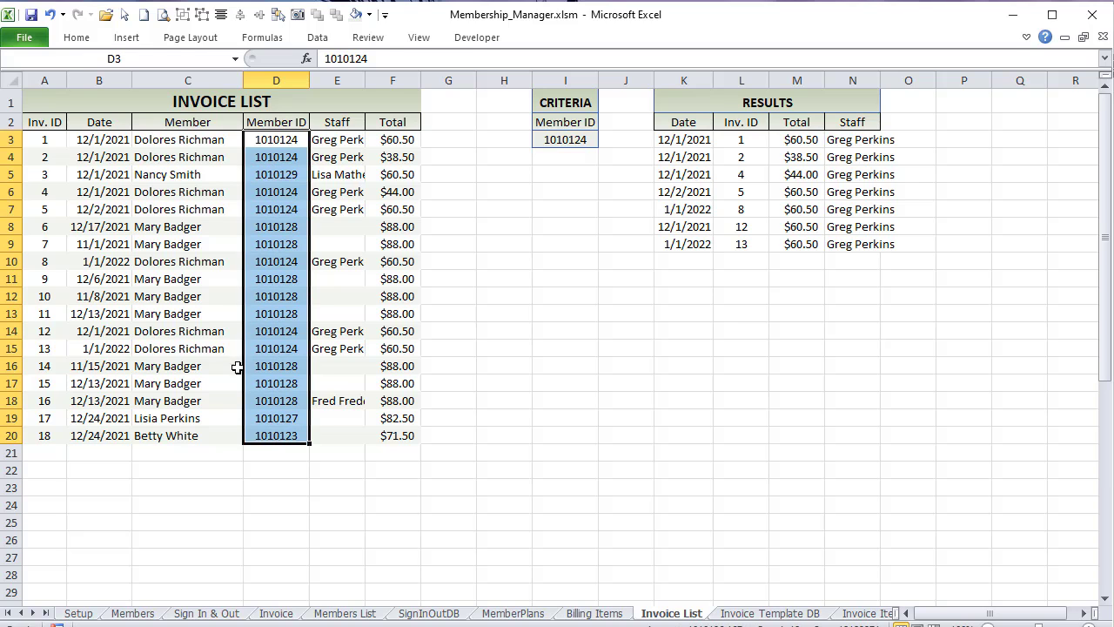
{"action": "left_click_drag", "start_coordinate": [40, 139], "coordinate": [380, 434]}
{"action": "left_click", "coordinate": [562, 141]}
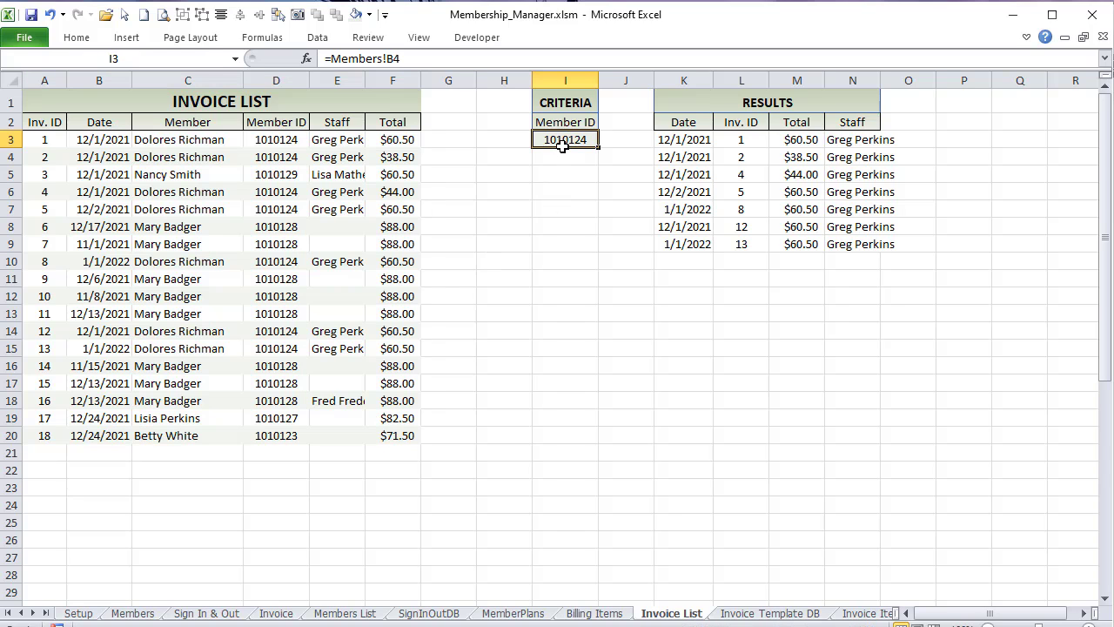
Step: Widen the results Staff column N to fit its entries and review the criteria I2:I3 and the results K3:N9
{"action": "left_click_drag", "start_coordinate": [560, 123], "coordinate": [561, 144]}
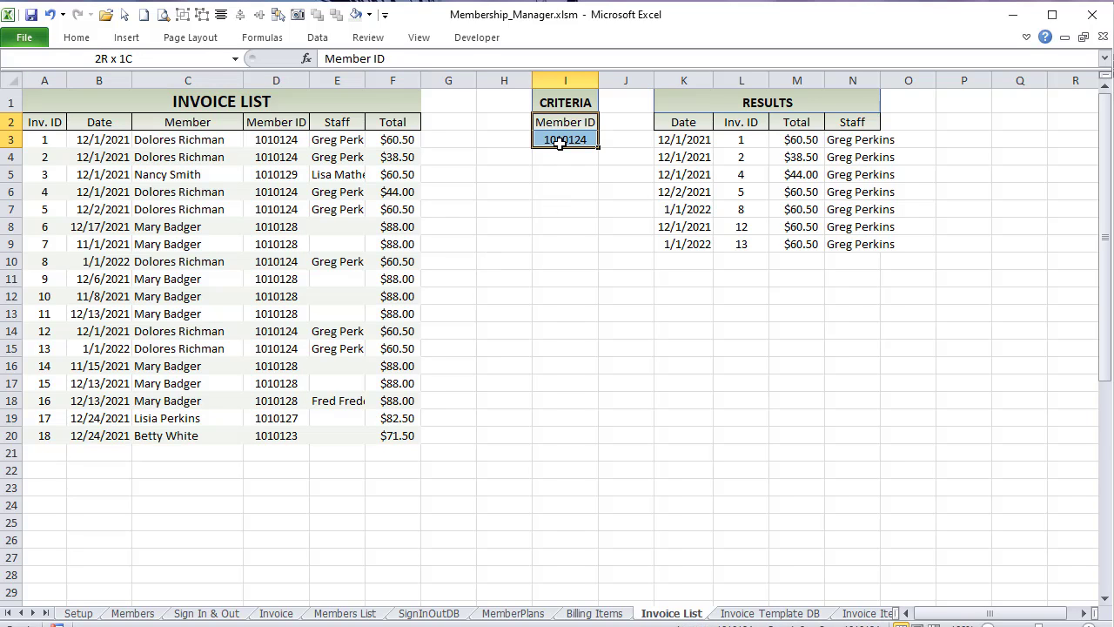
{"action": "left_click_drag", "start_coordinate": [881, 80], "coordinate": [899, 80]}
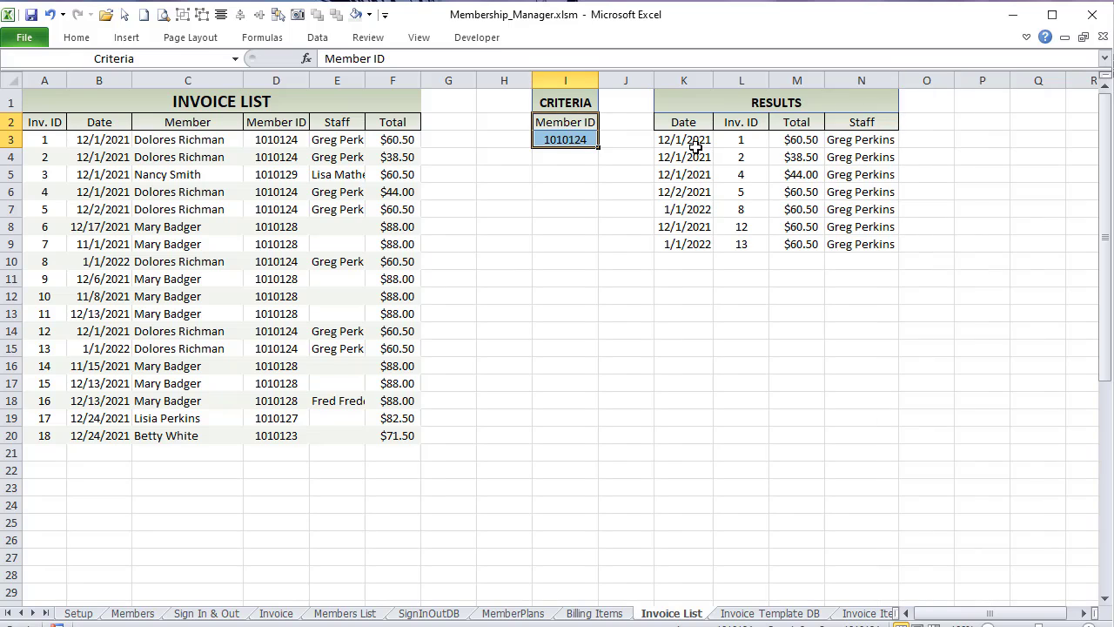
{"action": "left_click_drag", "start_coordinate": [697, 147], "coordinate": [866, 246]}
{"action": "left_click_drag", "start_coordinate": [801, 158], "coordinate": [801, 192]}
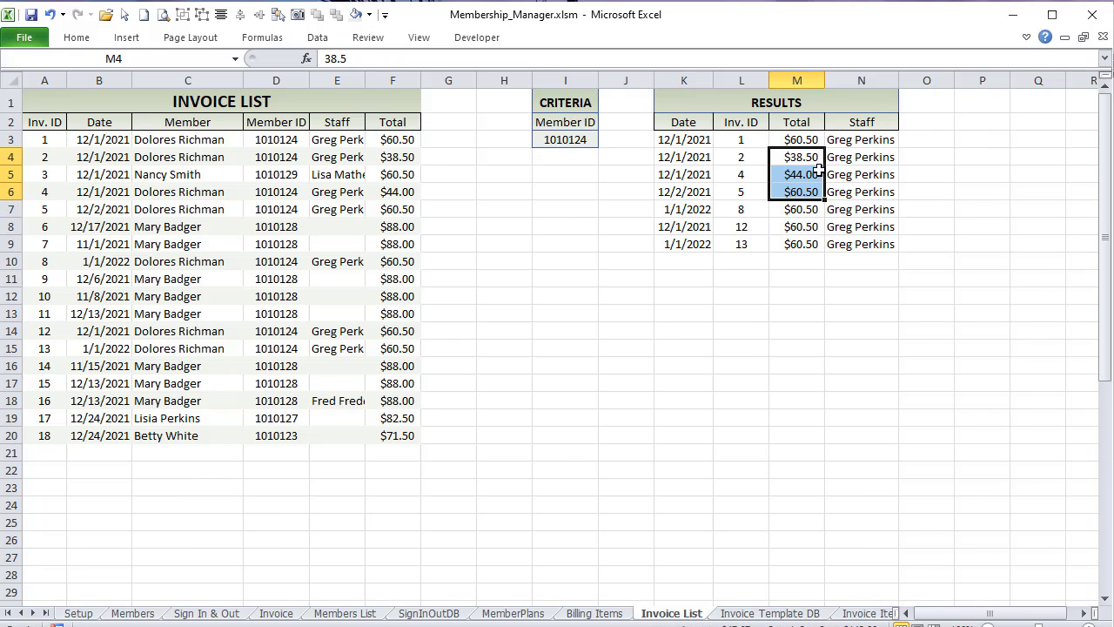
Step: Return to the Members sheet and inspect the Billing History rows E29:H34
{"action": "left_click", "coordinate": [120, 613]}
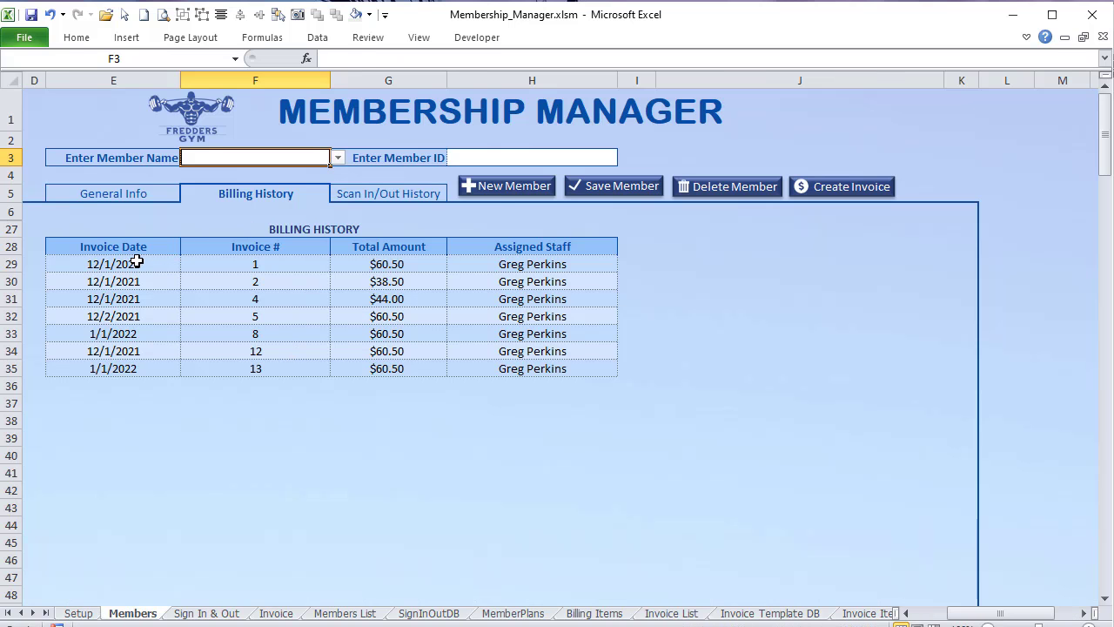
{"action": "left_click_drag", "start_coordinate": [136, 261], "coordinate": [522, 351]}
{"action": "key", "text": "ctrl+c"}
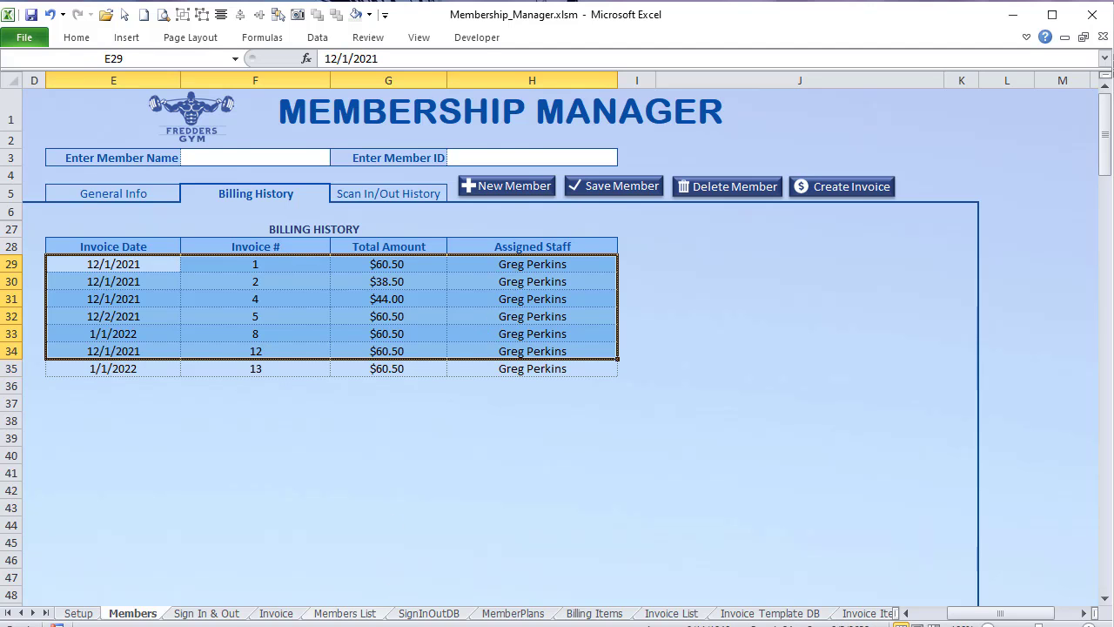
Step: Compare the Member_LoadSignInOutHistory and Member_BillingHistory macros in the VBA editor, focusing on the sheets in their With statements
{"action": "key", "text": "alt+F11"}
{"action": "left_click", "coordinate": [398, 429]}
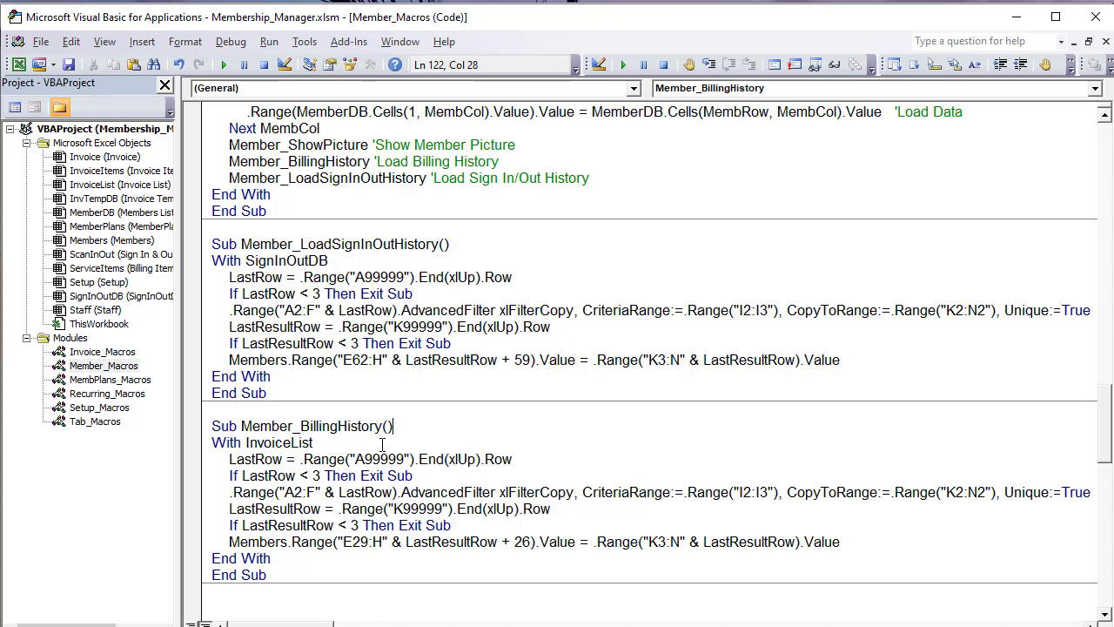
{"action": "left_click_drag", "start_coordinate": [352, 358], "coordinate": [245, 269]}
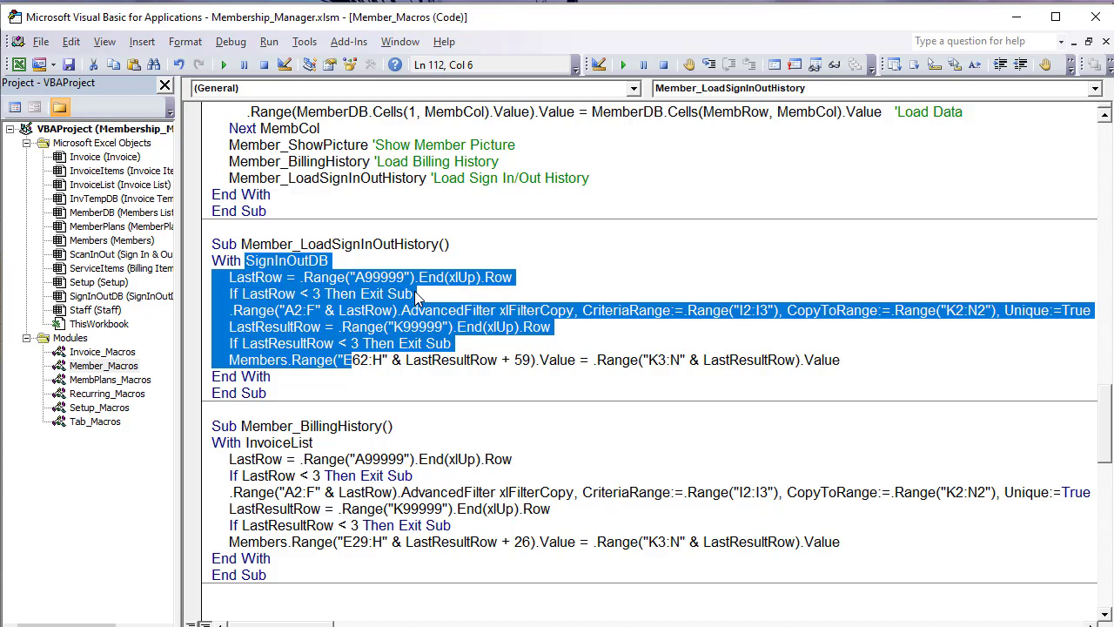
{"action": "left_click", "coordinate": [419, 300]}
{"action": "left_click_drag", "start_coordinate": [328, 260], "coordinate": [257, 260]}
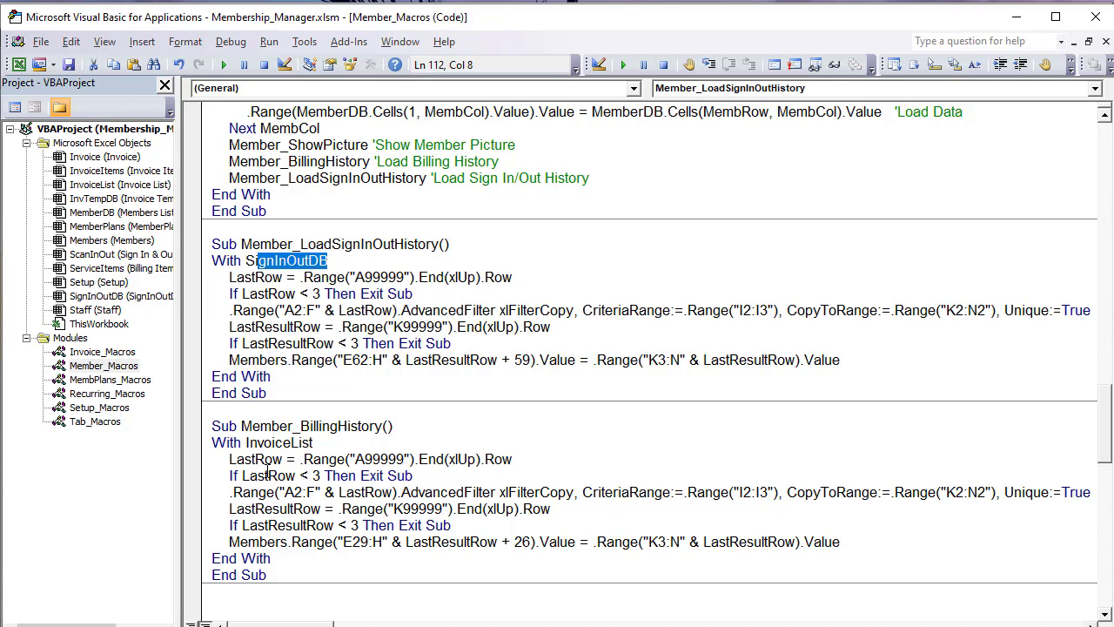
{"action": "left_click_drag", "start_coordinate": [312, 442], "coordinate": [244, 459]}
Step: Examine the A2:F source, I2:I3 criteria and K2:N2 copy-to ranges in the AdvancedFilter line of Member_BillingHistory
{"action": "left_click_drag", "start_coordinate": [312, 475], "coordinate": [253, 492]}
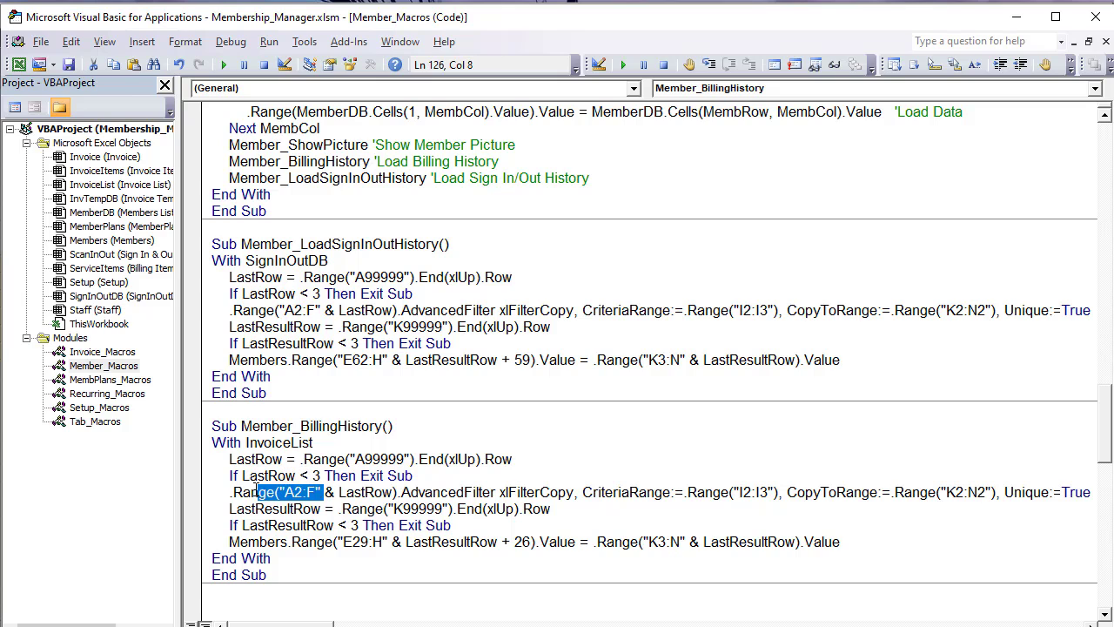
{"action": "scroll", "coordinate": [472, 500], "scroll_direction": "right", "scroll_amount": 5}
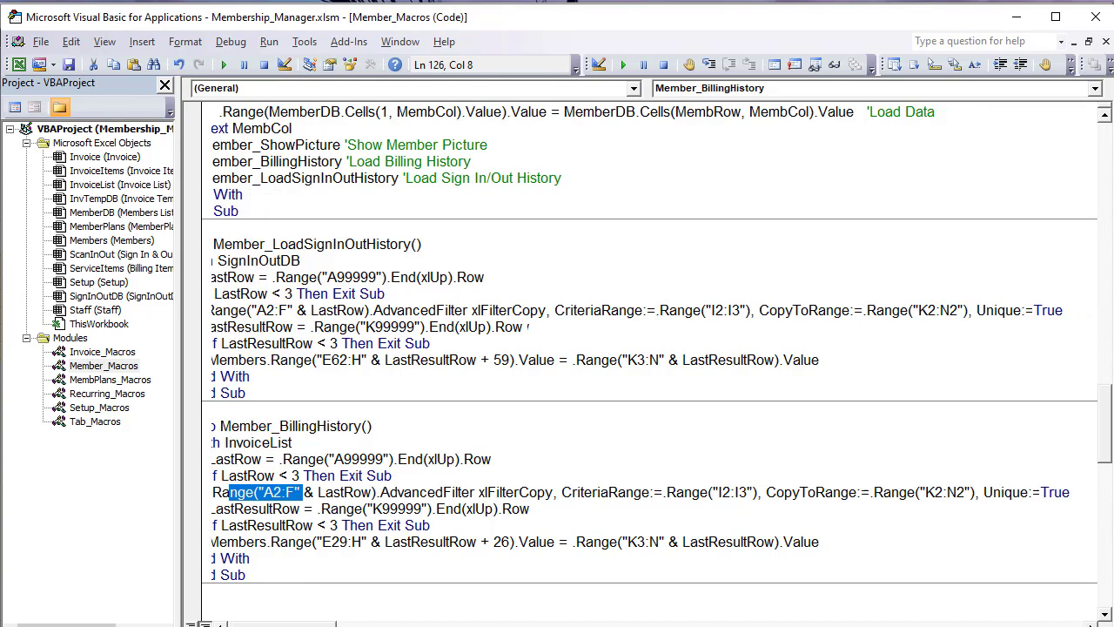
{"action": "left_click_drag", "start_coordinate": [572, 493], "coordinate": [527, 493]}
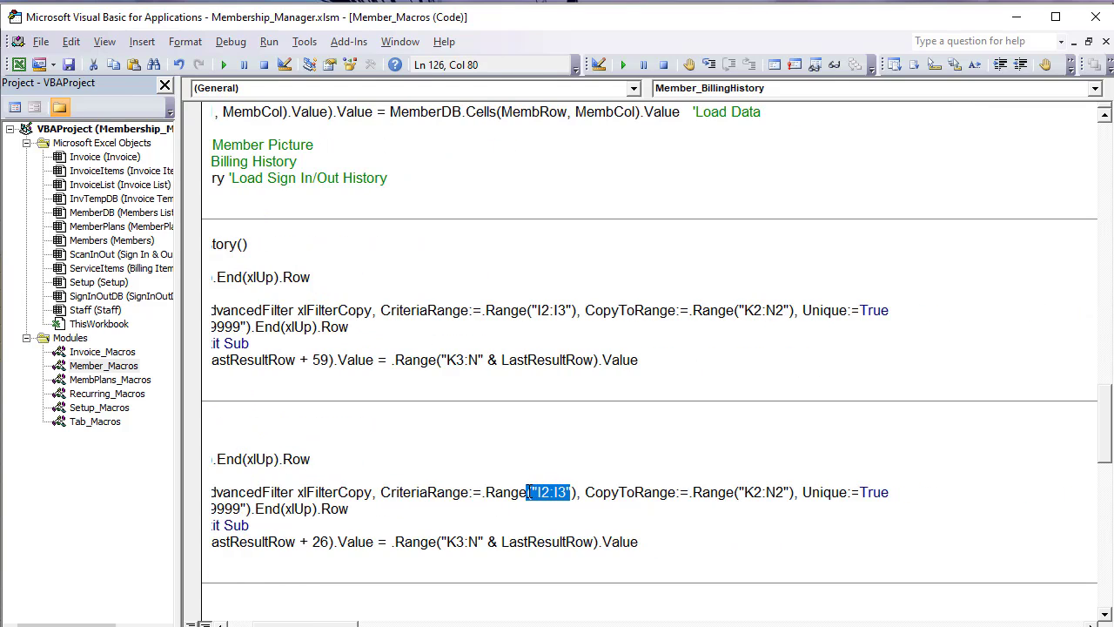
{"action": "left_click_drag", "start_coordinate": [789, 494], "coordinate": [744, 494]}
Step: Match the filter ranges to the invoice table, criteria I2:I3 and result headers K2:N2 on the Invoice List sheet
{"action": "key", "text": "alt+F11"}
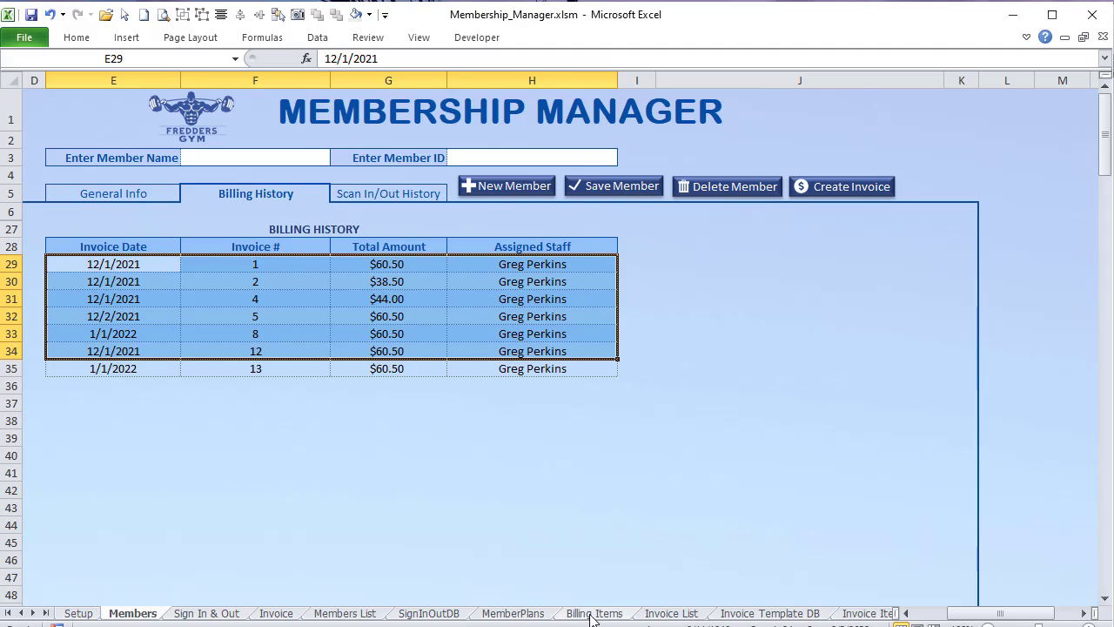
{"action": "left_click", "coordinate": [654, 620]}
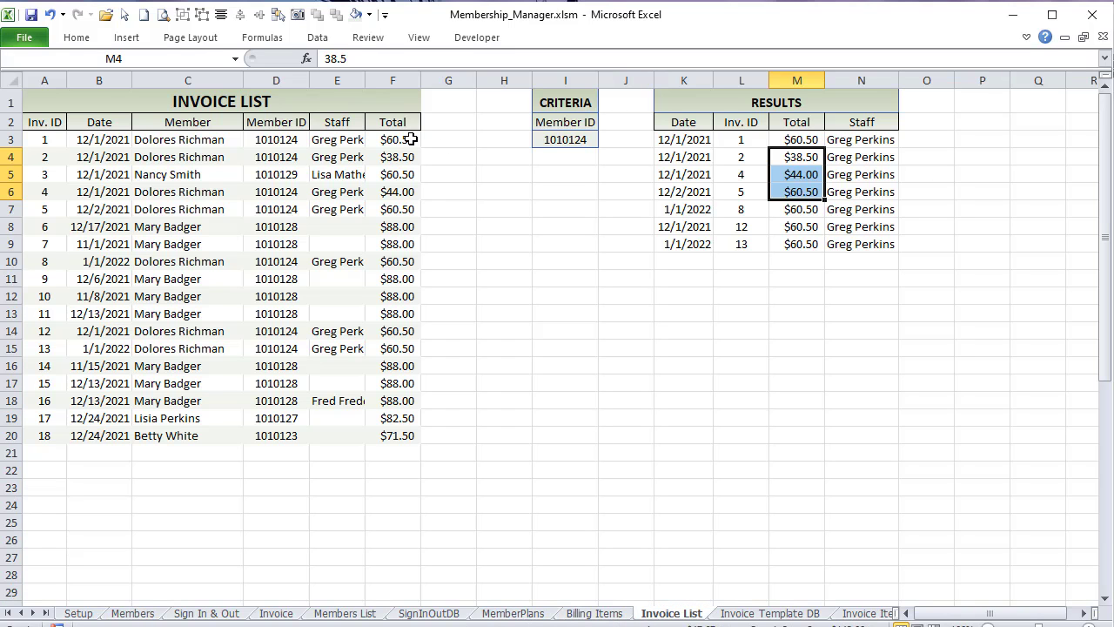
{"action": "left_click", "coordinate": [87, 437]}
{"action": "left_click_drag", "start_coordinate": [558, 123], "coordinate": [561, 145]}
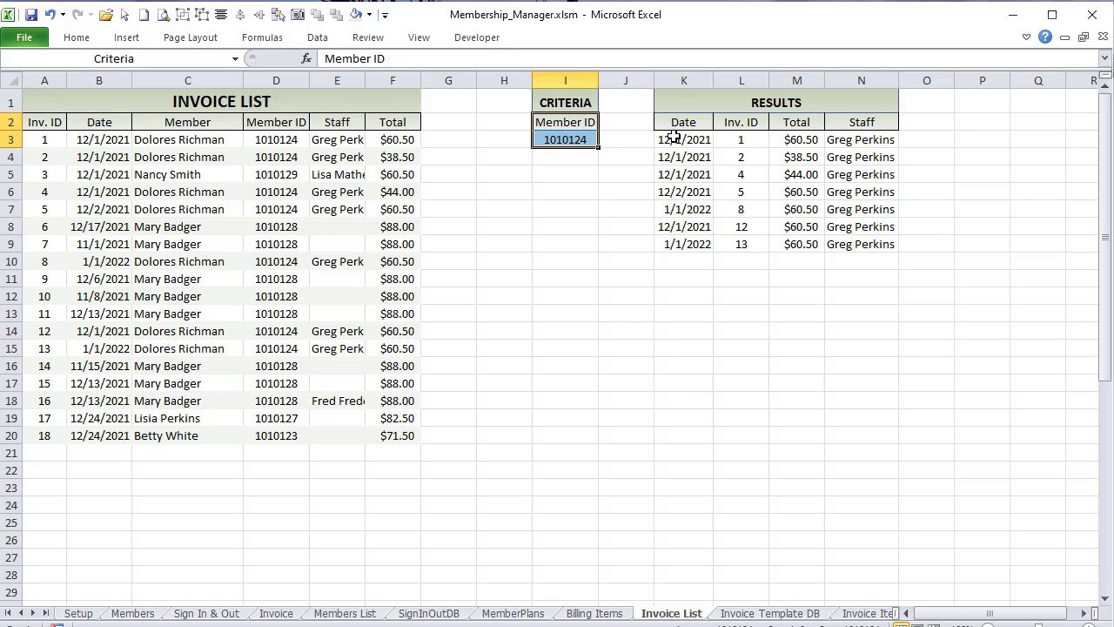
{"action": "left_click_drag", "start_coordinate": [682, 123], "coordinate": [875, 122]}
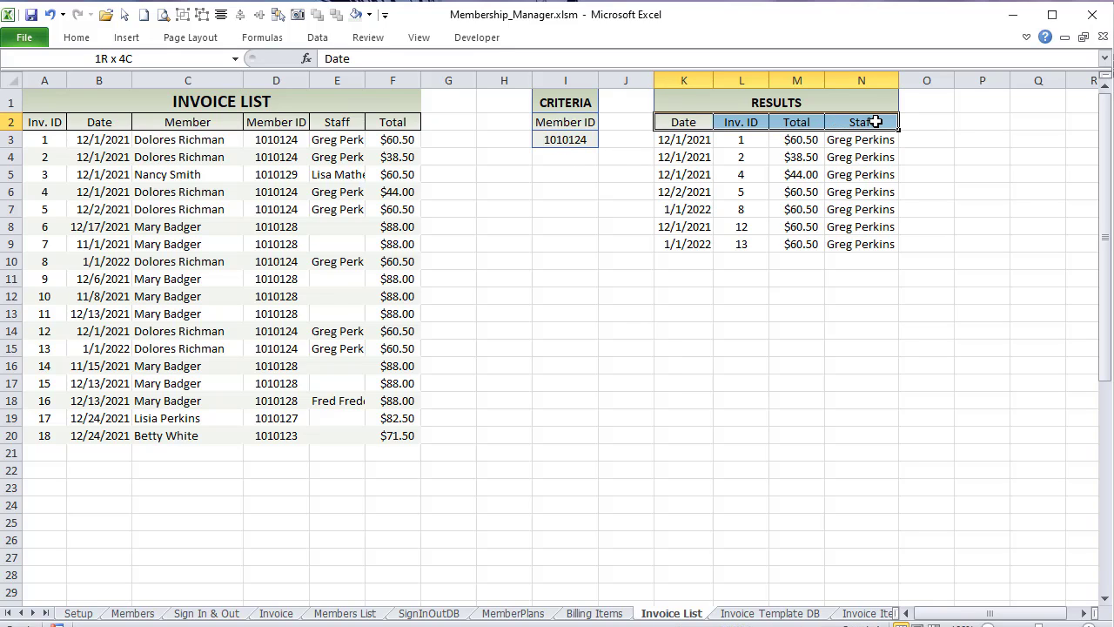
Step: Examine the filtered rows K3:N9 and the results Date cells from K3 down to K18
{"action": "left_click_drag", "start_coordinate": [688, 140], "coordinate": [860, 244]}
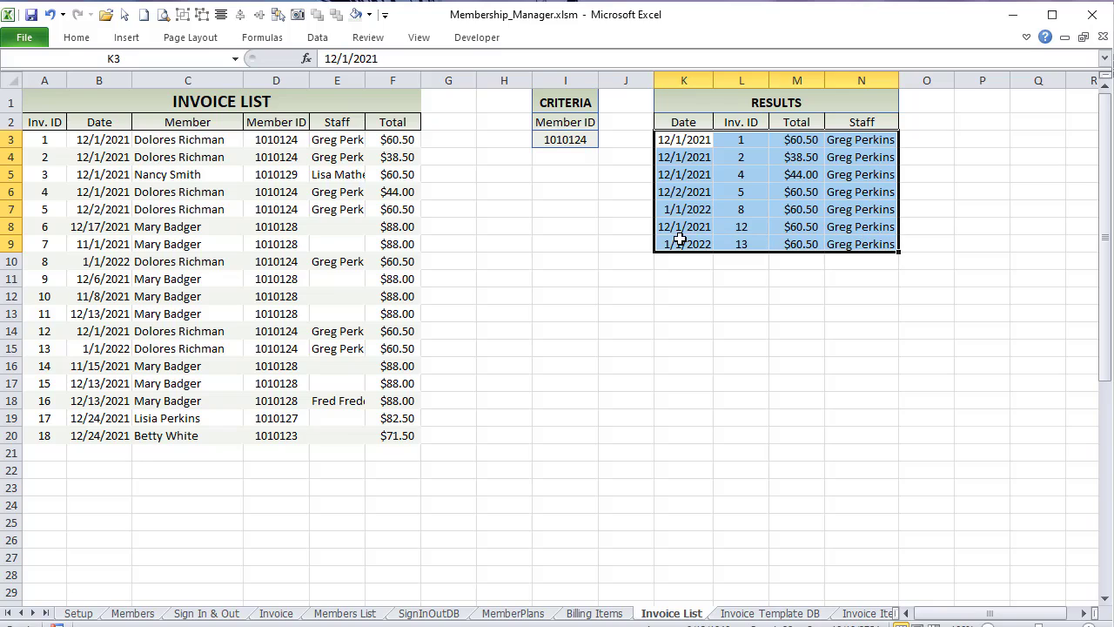
{"action": "left_click", "coordinate": [680, 238]}
{"action": "left_click", "coordinate": [690, 140]}
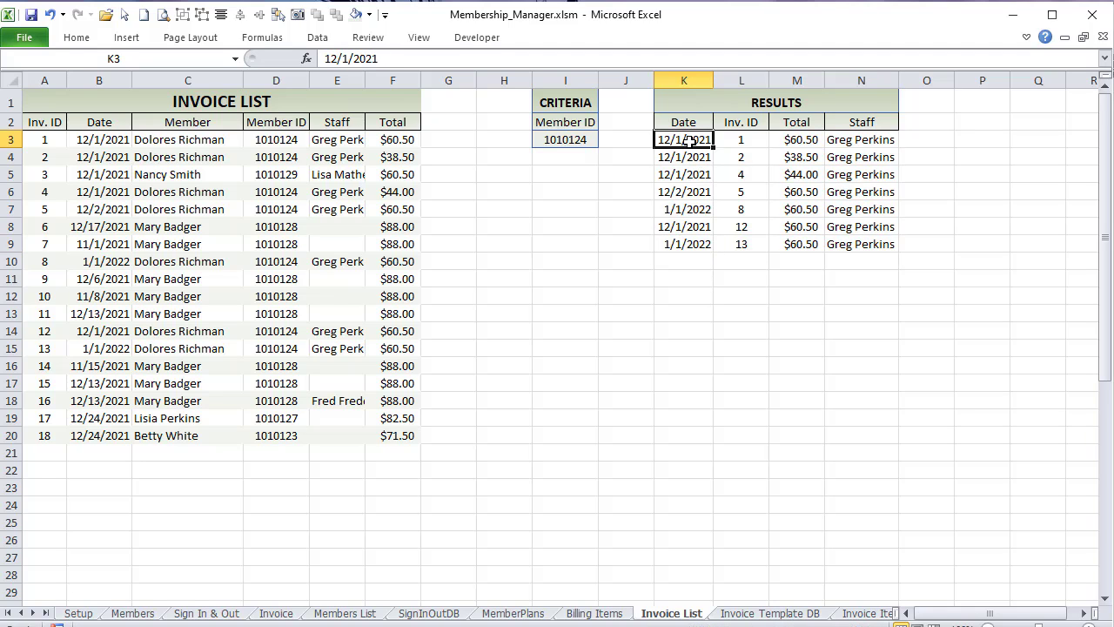
{"action": "left_click", "coordinate": [707, 230]}
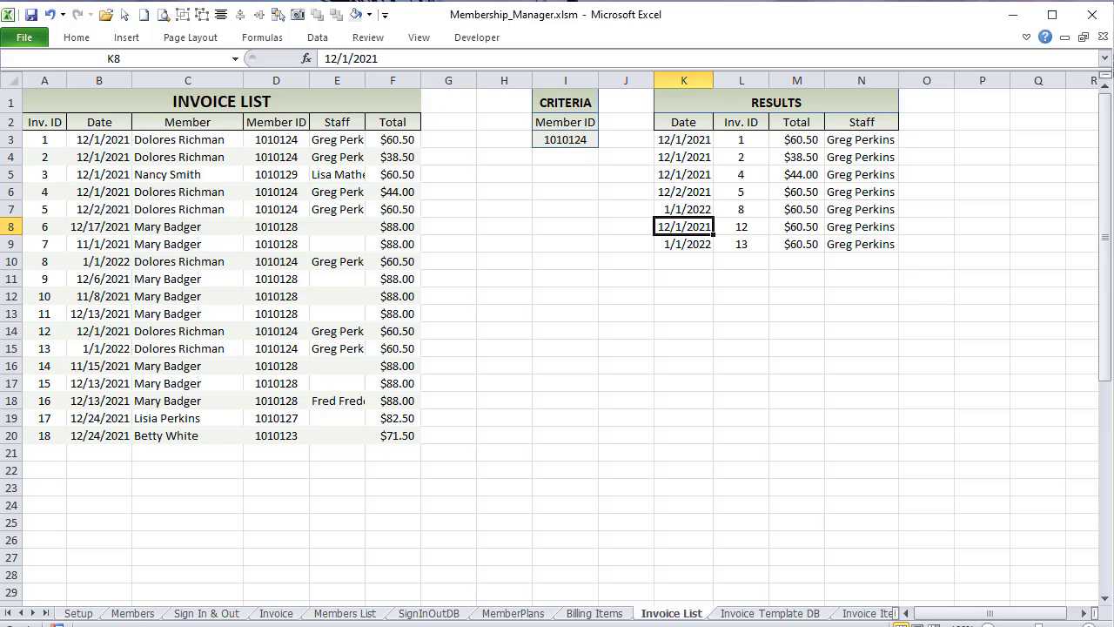
{"action": "left_click_drag", "start_coordinate": [682, 141], "coordinate": [687, 403]}
Step: Inspect the full Billing History date range E29:E59 on the Members sheet
{"action": "left_click", "coordinate": [127, 615]}
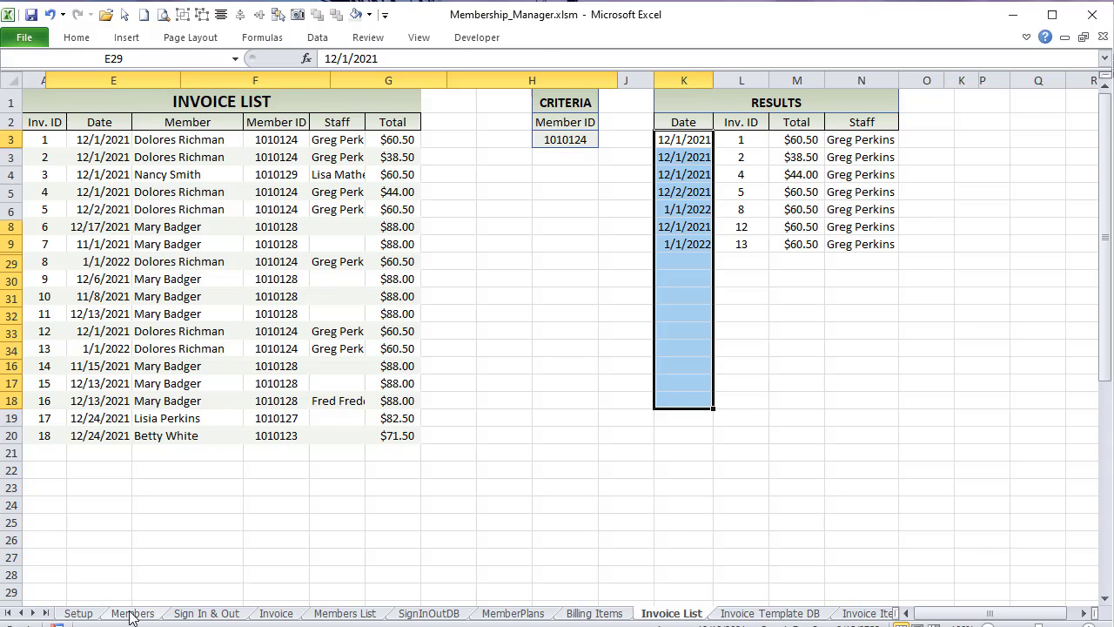
{"action": "scroll", "coordinate": [142, 455], "scroll_direction": "down", "scroll_amount": 8}
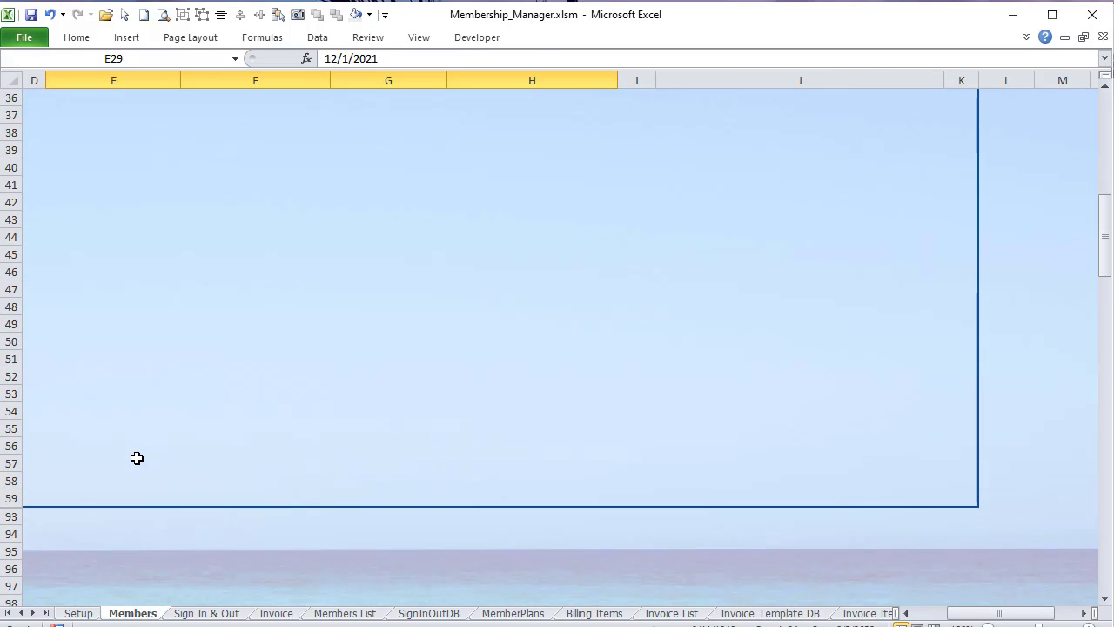
{"action": "left_click", "coordinate": [88, 493]}
{"action": "left_click_drag", "start_coordinate": [88, 493], "coordinate": [113, 165]}
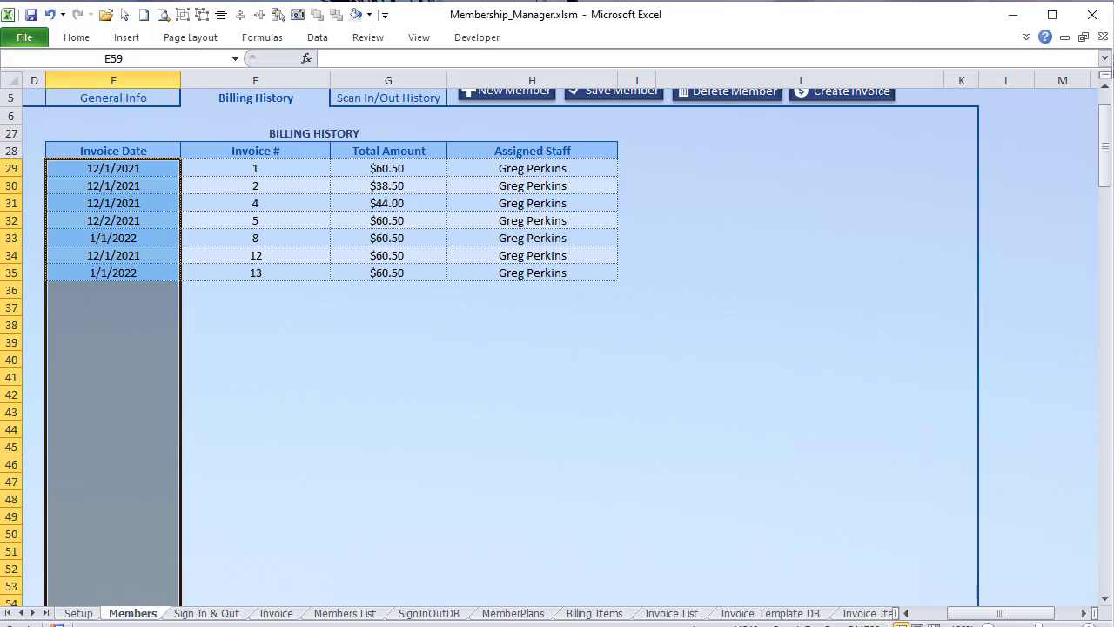
Step: Go back to the Invoice List sheet and check the results Date column from K3 down past row 29
{"action": "key", "text": "alt+F11"}
{"action": "key", "text": "alt+F11"}
{"action": "left_click", "coordinate": [668, 613]}
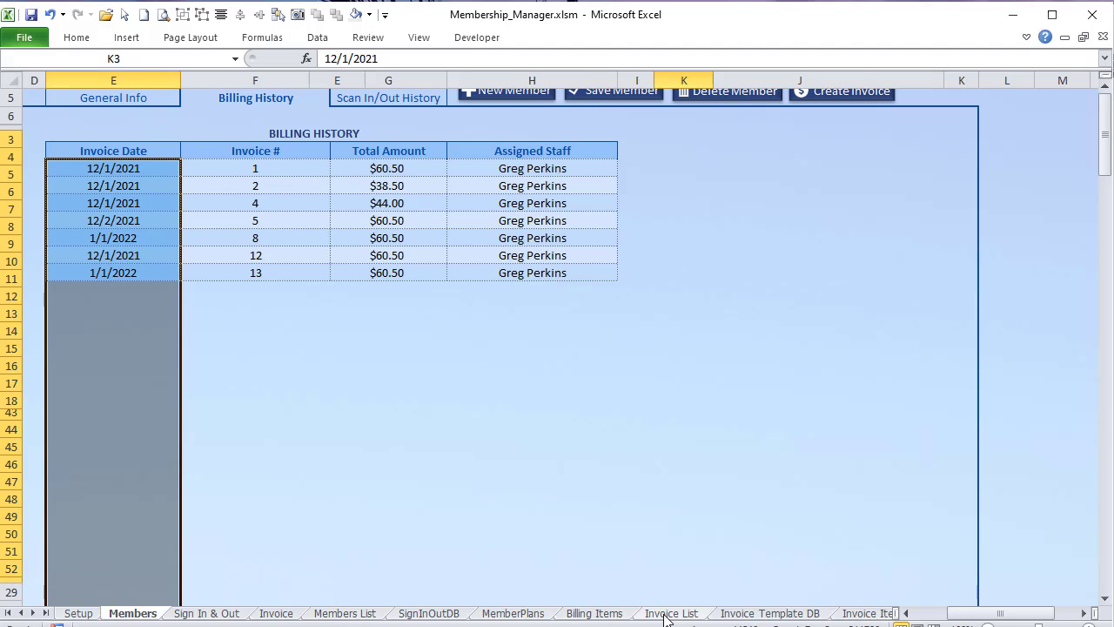
{"action": "left_click_drag", "start_coordinate": [686, 139], "coordinate": [703, 519]}
{"action": "scroll", "coordinate": [697, 517], "scroll_direction": "up", "scroll_amount": 3}
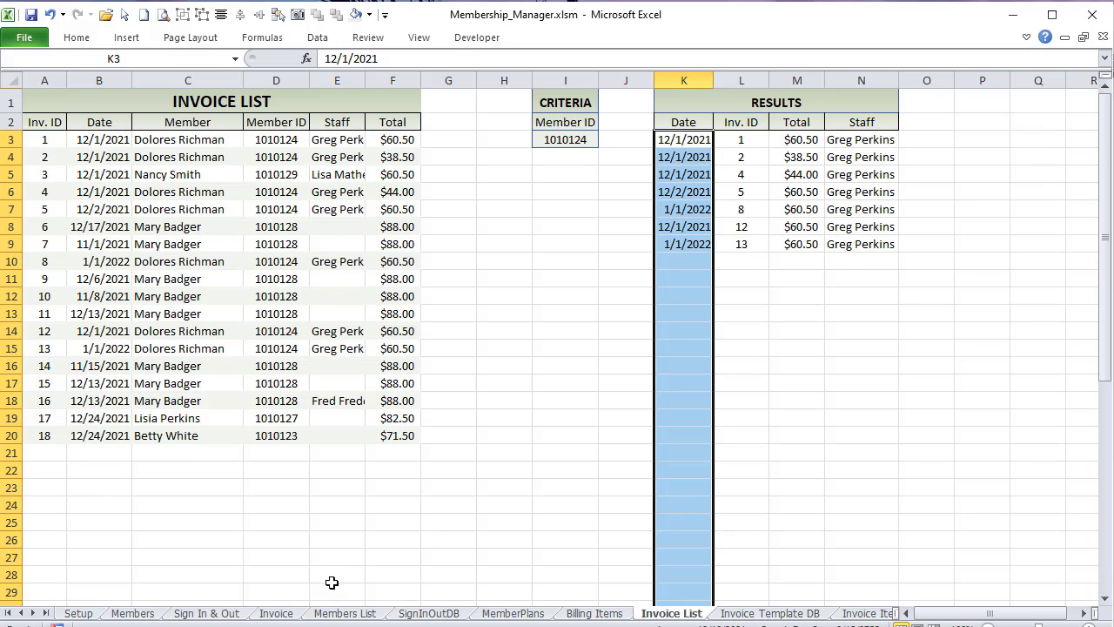
Step: Review the LastResultRow lines and the E29:H and K3:N range assignment in the Member_BillingHistory macro
{"action": "key", "text": "alt+F11"}
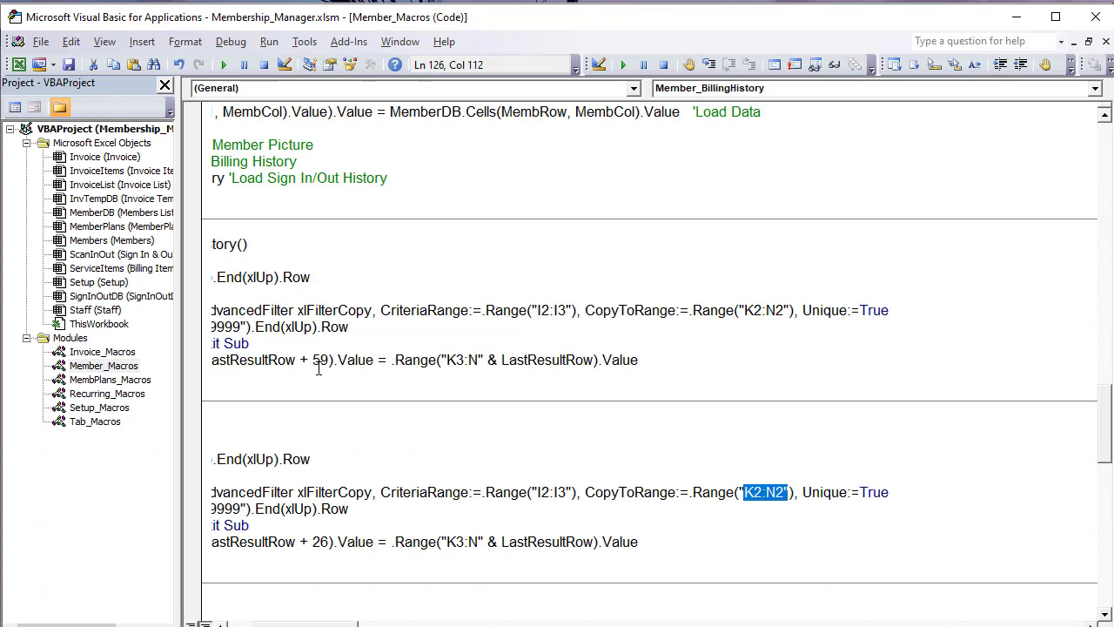
{"action": "left_click_drag", "start_coordinate": [338, 619], "coordinate": [305, 590]}
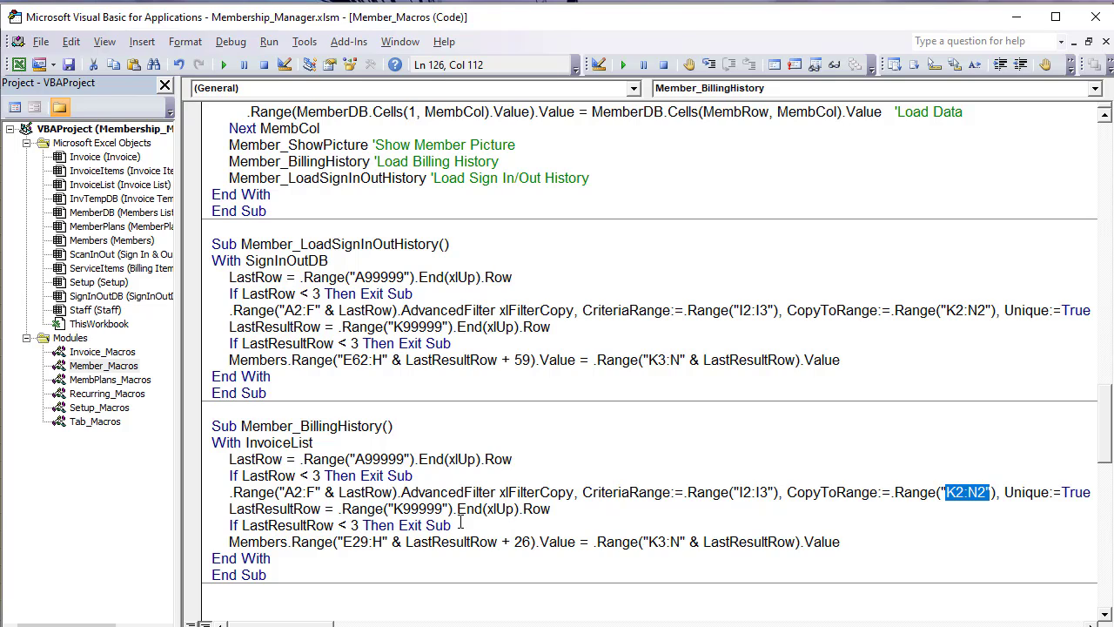
{"action": "left_click_drag", "start_coordinate": [461, 523], "coordinate": [123, 503]}
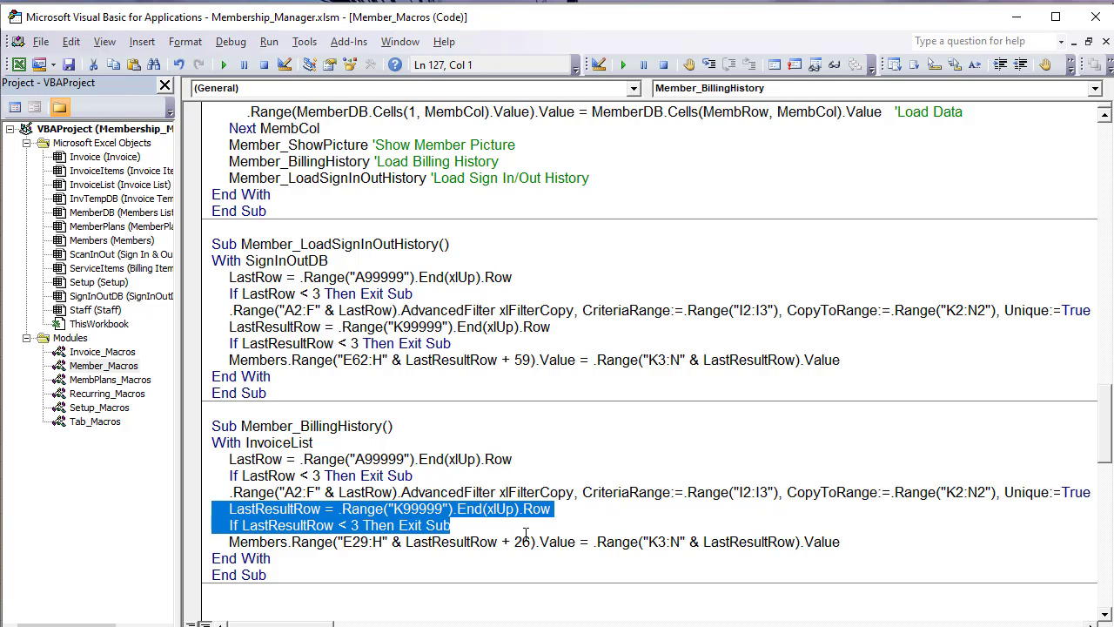
{"action": "left_click_drag", "start_coordinate": [529, 542], "coordinate": [395, 542]}
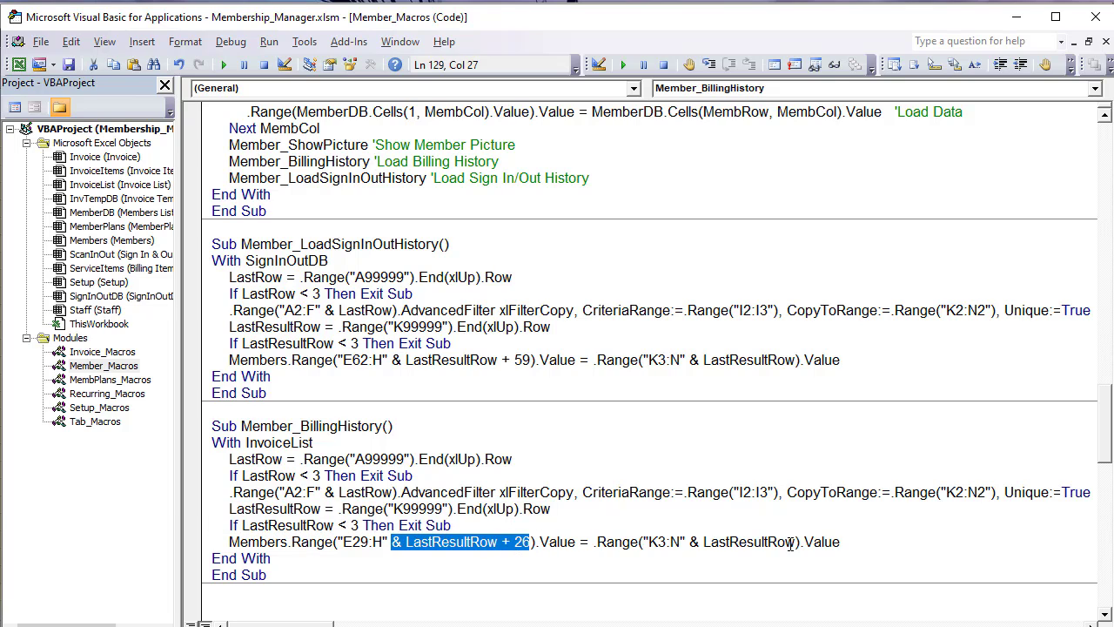
{"action": "left_click_drag", "start_coordinate": [794, 540], "coordinate": [742, 541]}
{"action": "left_click_drag", "start_coordinate": [671, 541], "coordinate": [681, 542]}
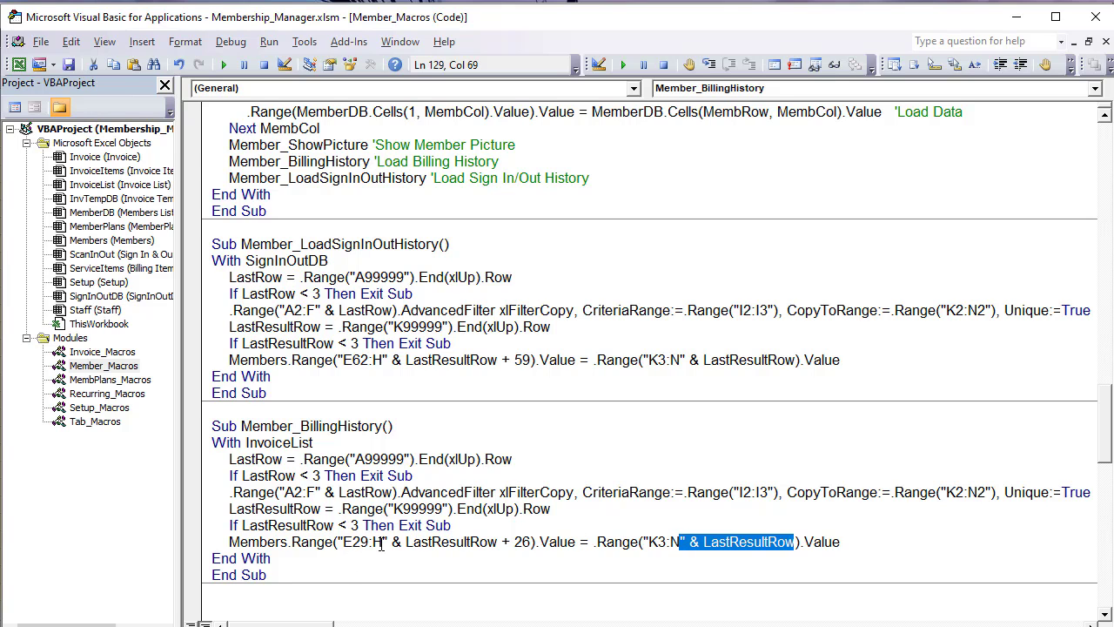
Step: Compare the Invoice Date cells starting at E29 on the Members sheet with the macro's LastResultRow + 26 offset
{"action": "key", "text": "alt+F11"}
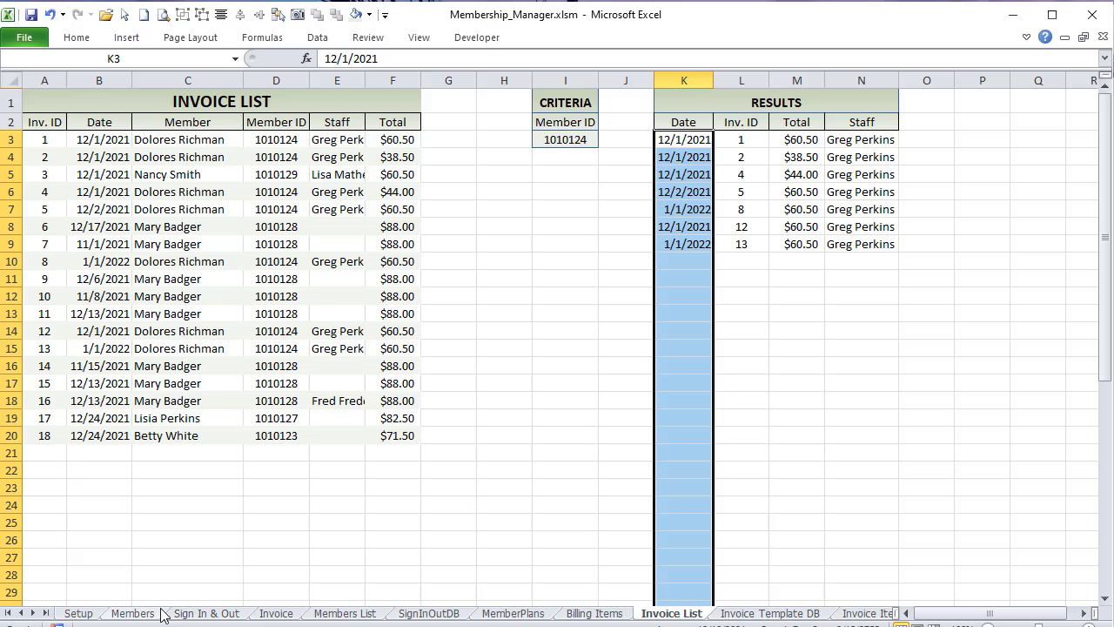
{"action": "left_click", "coordinate": [133, 613]}
{"action": "left_click_drag", "start_coordinate": [117, 182], "coordinate": [127, 474]}
{"action": "key", "text": "alt+F11"}
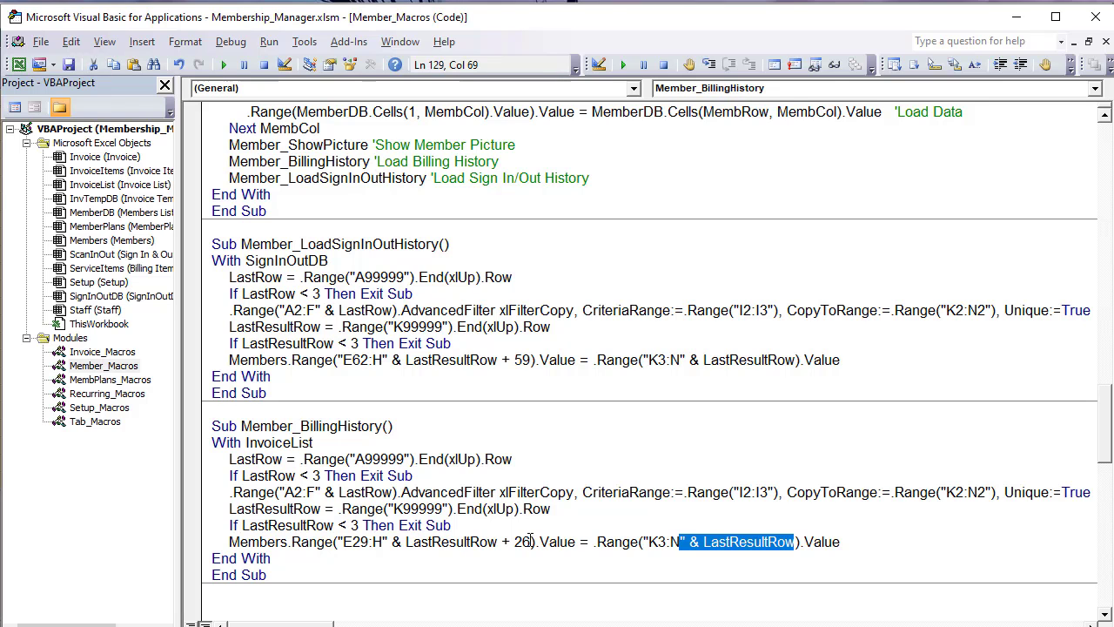
{"action": "left_click_drag", "start_coordinate": [522, 541], "coordinate": [406, 541]}
{"action": "left_click", "coordinate": [452, 550]}
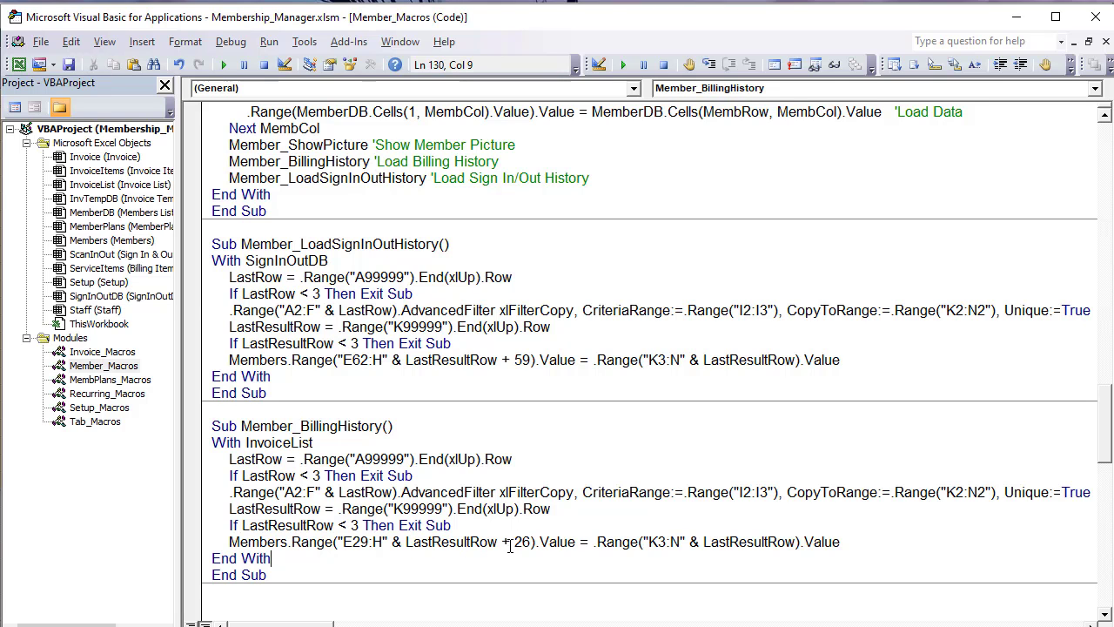
{"action": "left_click_drag", "start_coordinate": [529, 543], "coordinate": [424, 554]}
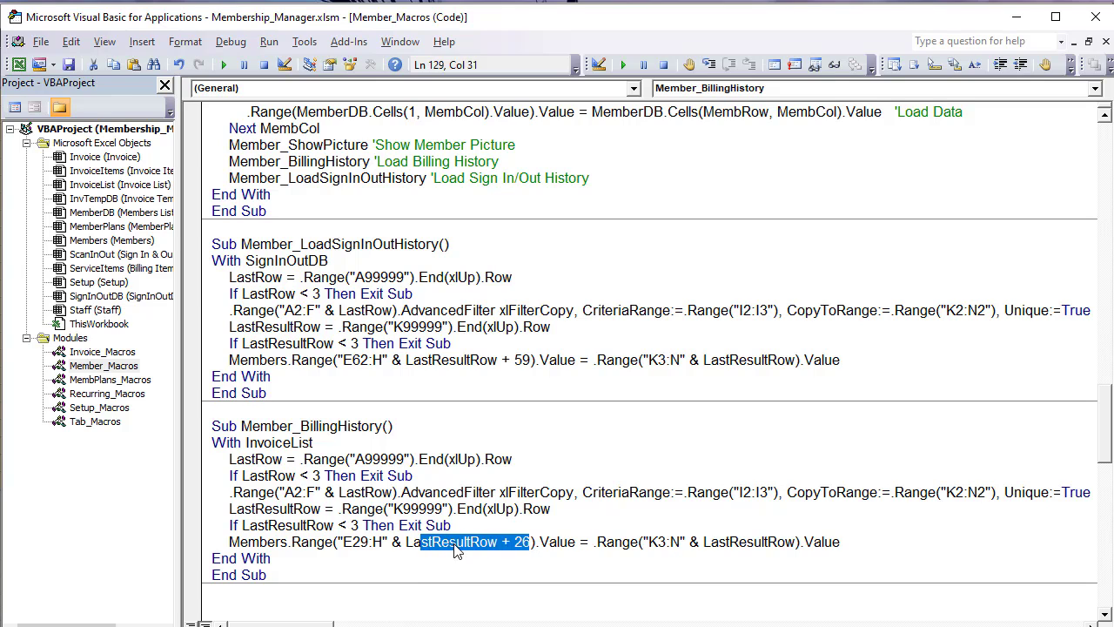
Step: Check the Scan In/Out History view on the Members sheet, from row 62 down to the end of its area
{"action": "key", "text": "alt+F11"}
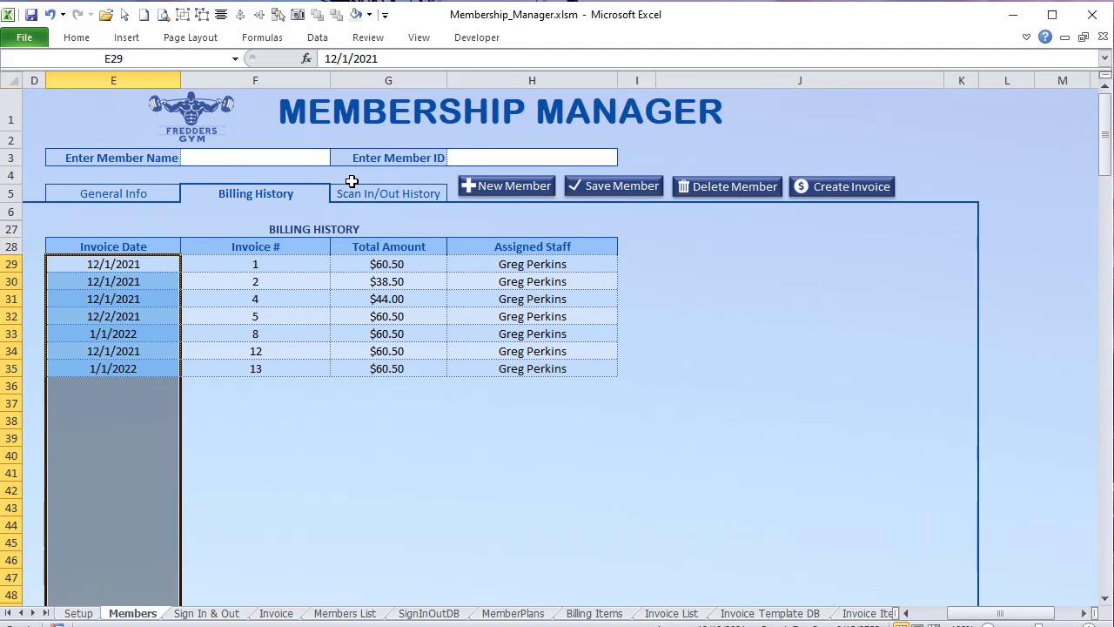
{"action": "left_click", "coordinate": [359, 190]}
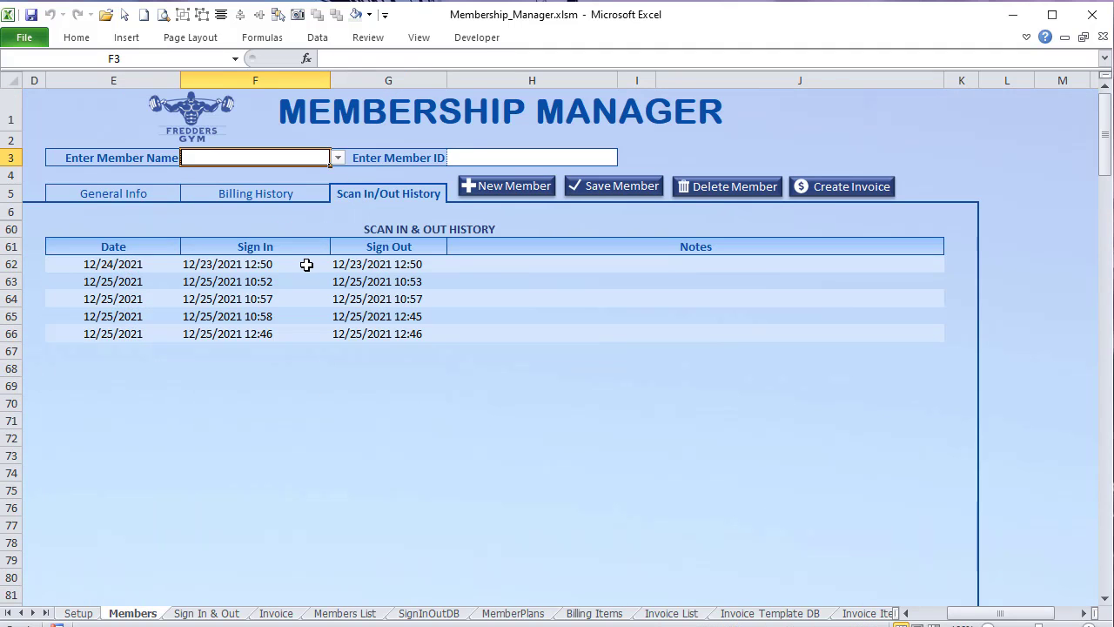
{"action": "scroll", "coordinate": [270, 288], "scroll_direction": "down", "scroll_amount": 7}
{"action": "scroll", "coordinate": [94, 386], "scroll_direction": "down", "scroll_amount": 5}
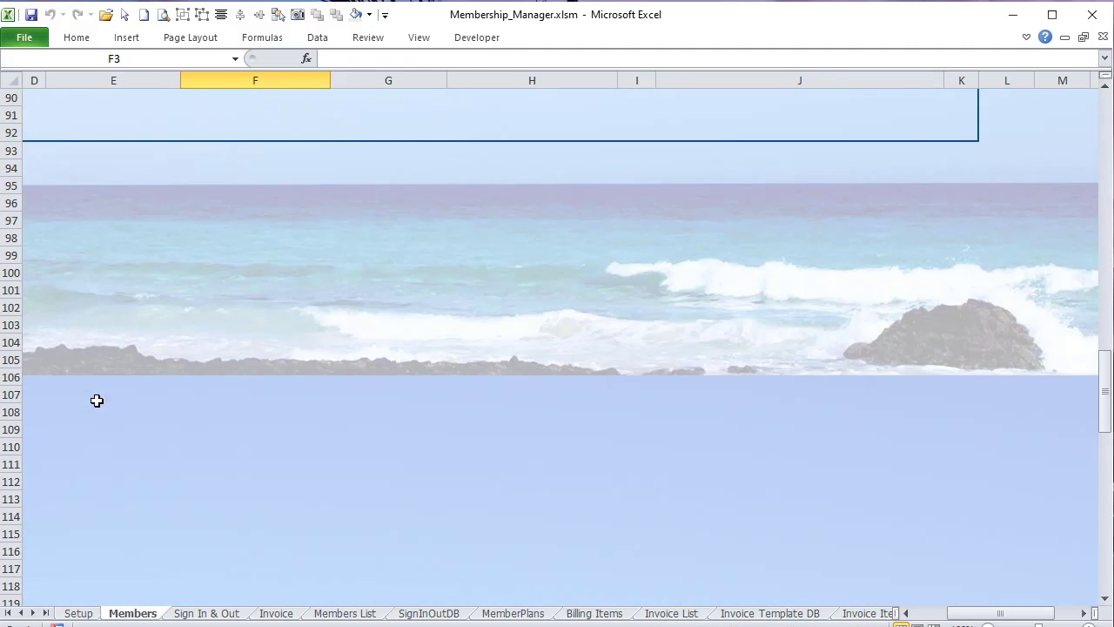
{"action": "scroll", "coordinate": [243, 325], "scroll_direction": "up", "scroll_amount": 2}
{"action": "scroll", "coordinate": [235, 331], "scroll_direction": "up", "scroll_amount": 8}
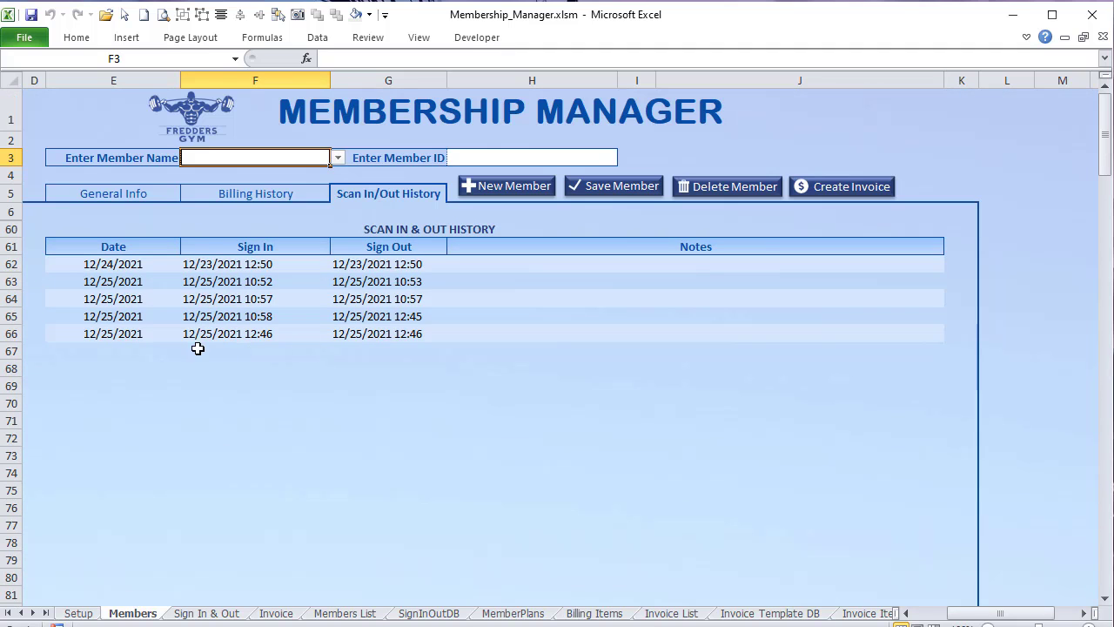
{"action": "left_click", "coordinate": [940, 139]}
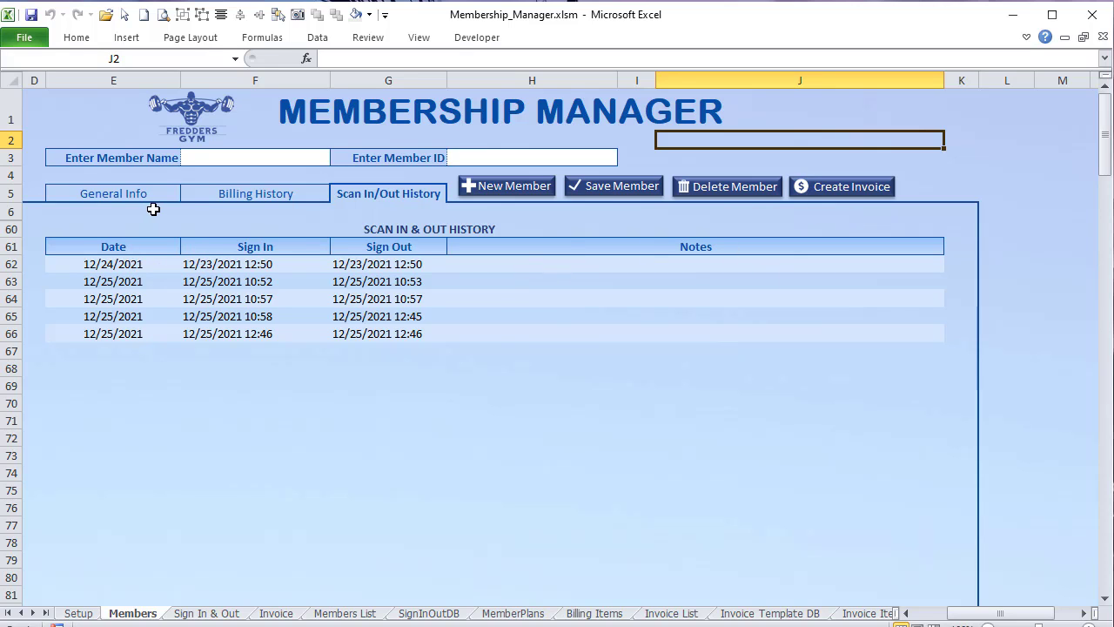
Step: Return to the Billing History view and find its last available row, starting from the Invoice Date cells at E29
{"action": "left_click", "coordinate": [219, 195]}
{"action": "left_click_drag", "start_coordinate": [131, 262], "coordinate": [125, 328]}
{"action": "scroll", "coordinate": [139, 353], "scroll_direction": "down", "scroll_amount": 6}
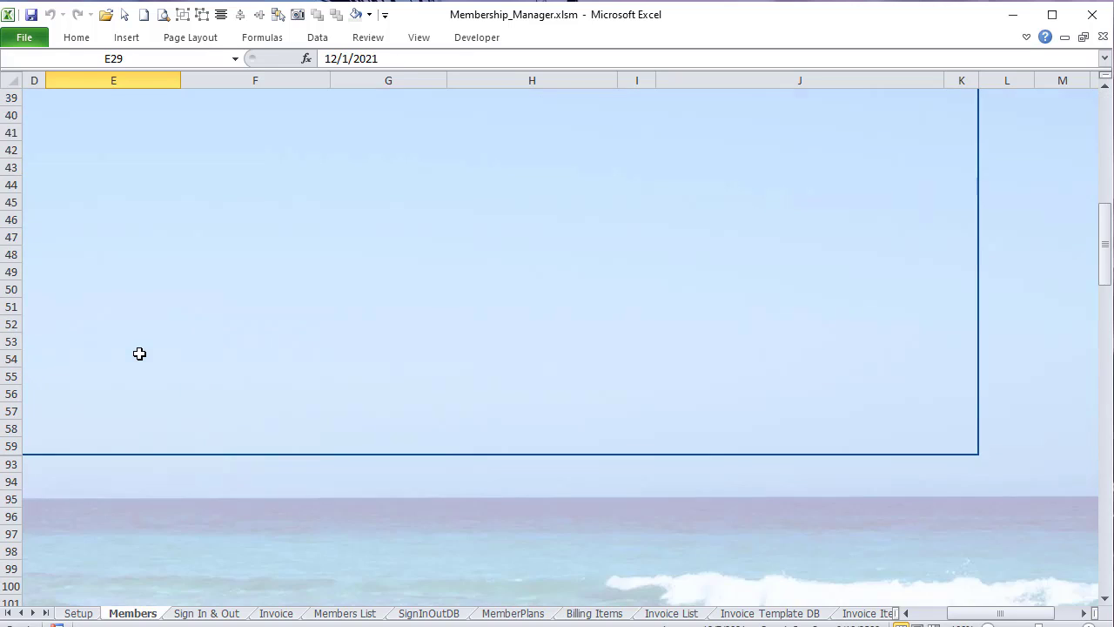
{"action": "scroll", "coordinate": [124, 429], "scroll_direction": "up", "scroll_amount": 4}
{"action": "scroll", "coordinate": [125, 429], "scroll_direction": "up", "scroll_amount": 2}
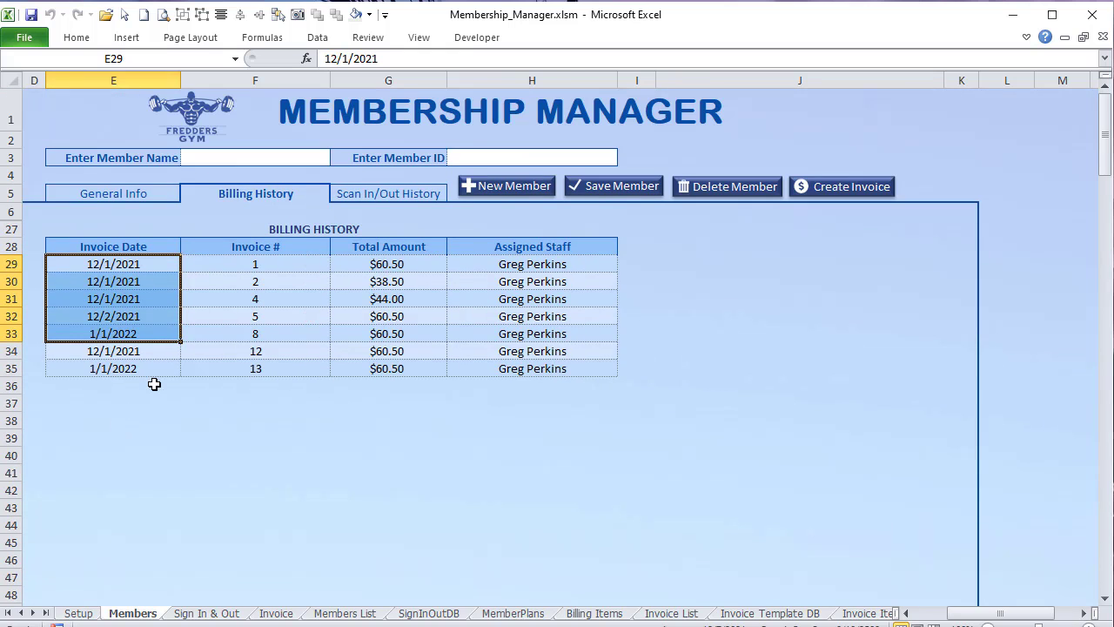
{"action": "scroll", "coordinate": [157, 381], "scroll_direction": "down", "scroll_amount": 6}
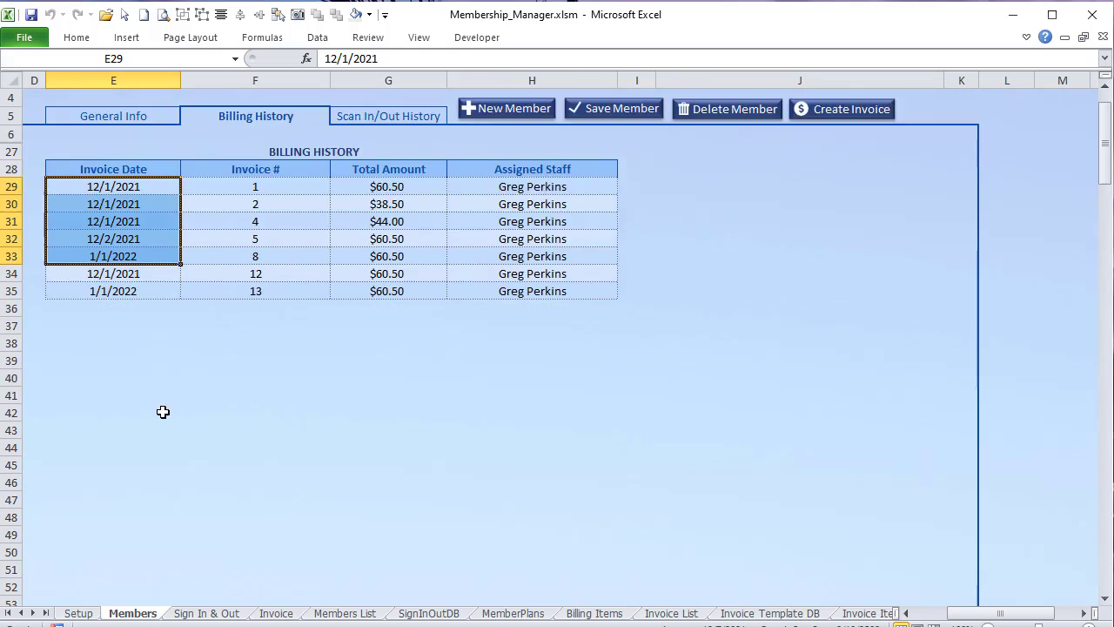
{"action": "left_click", "coordinate": [102, 440]}
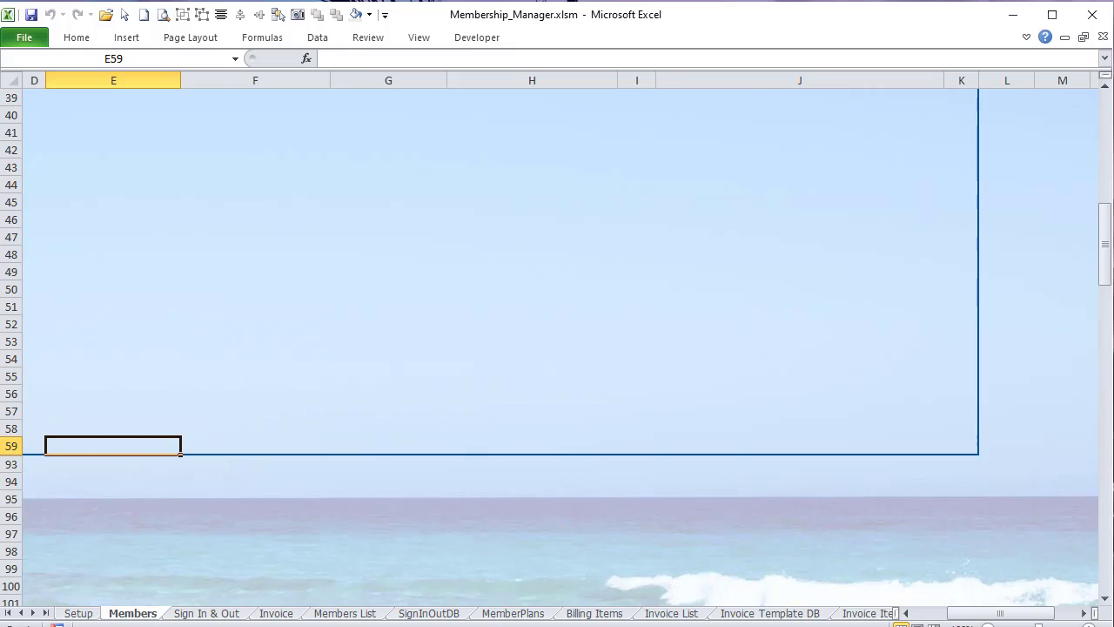
Step: In the Member_BillingHistory macro, replace the LastResultRow-based destination range with the fixed range E29:H59
{"action": "key", "text": "alt+F11"}
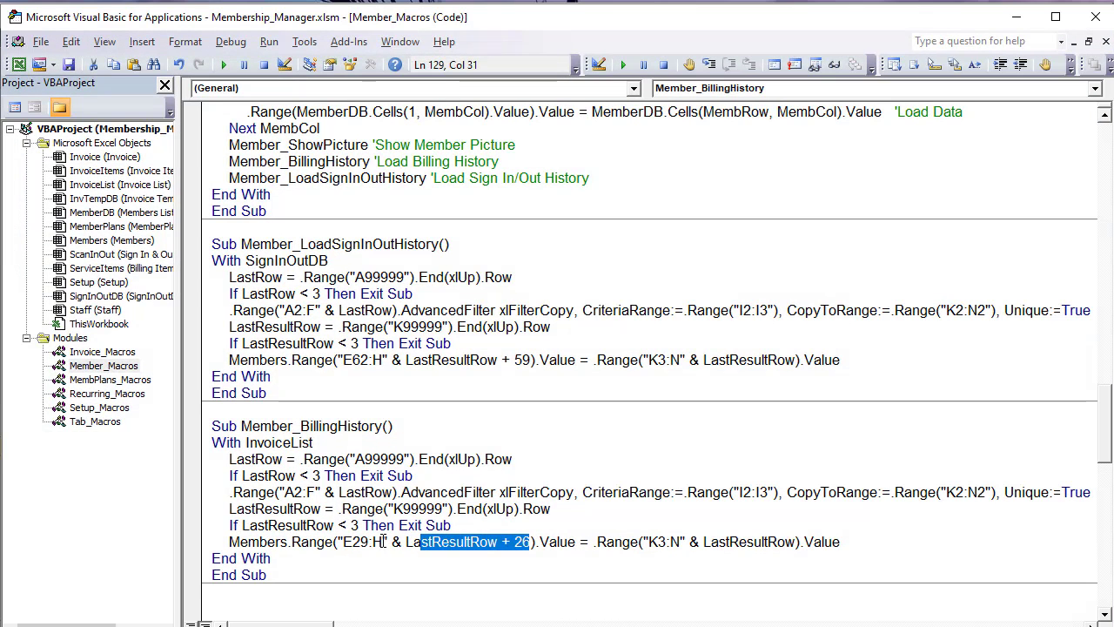
{"action": "left_click_drag", "start_coordinate": [383, 542], "coordinate": [529, 544]}
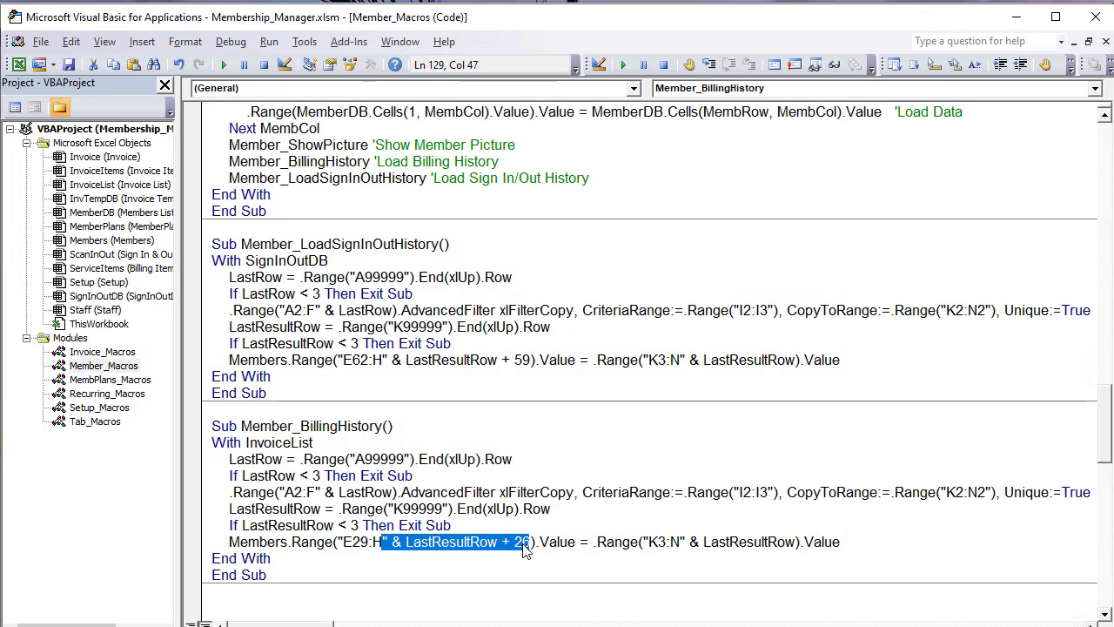
{"action": "type", "text": "59\""}
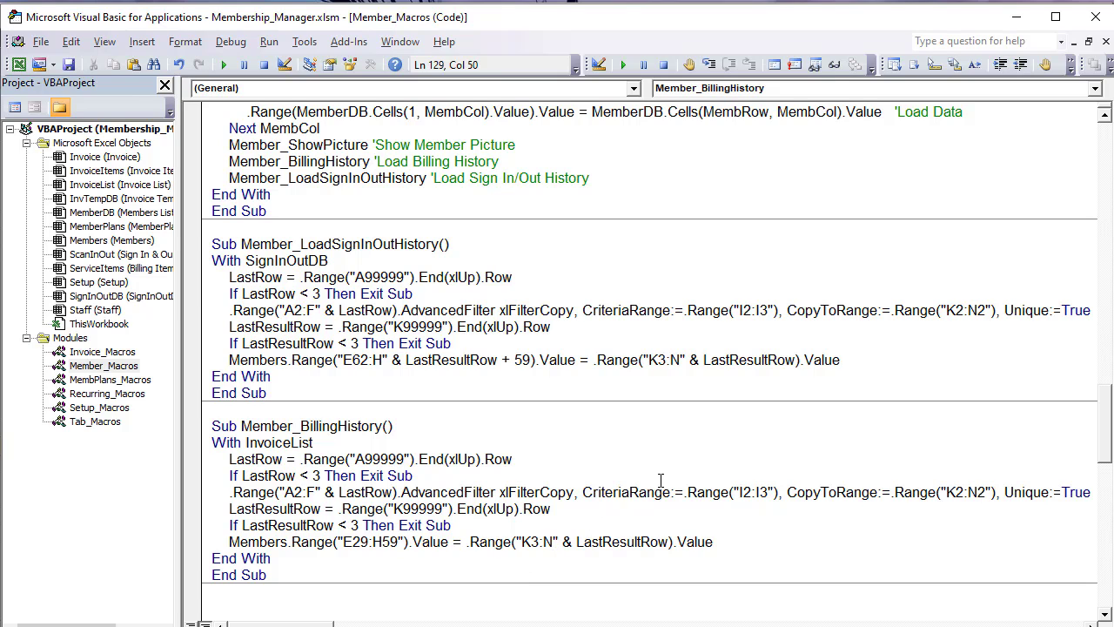
Step: Check the matching source range in the Invoice List results by selecting the Date column from K33 up to K3
{"action": "key", "text": "alt+F11"}
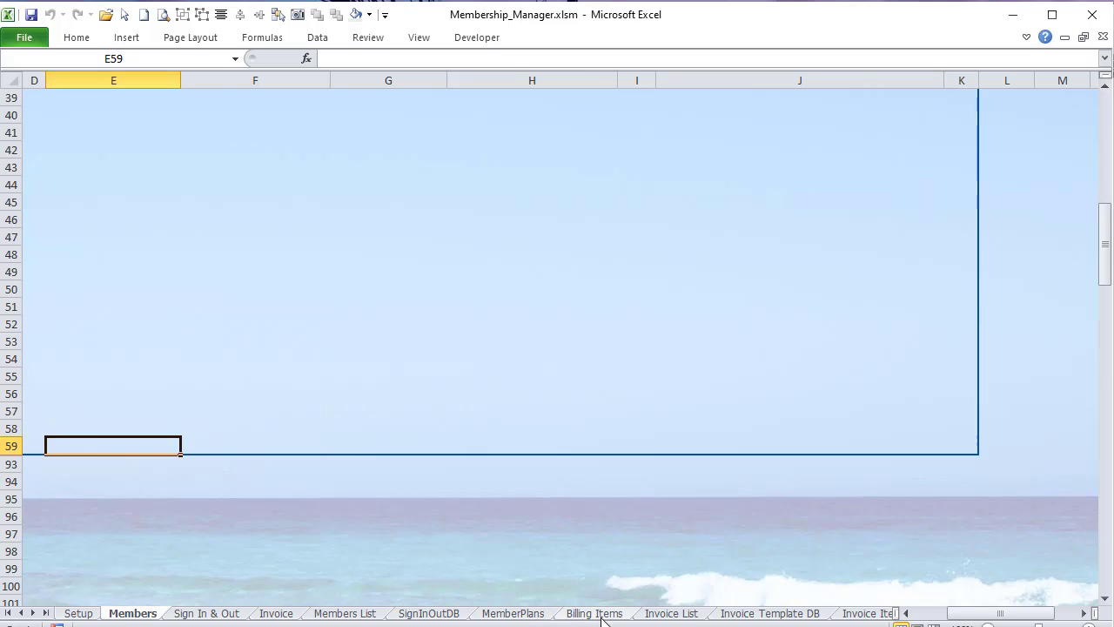
{"action": "left_click", "coordinate": [666, 614]}
{"action": "scroll", "coordinate": [567, 261], "scroll_direction": "down", "scroll_amount": 6}
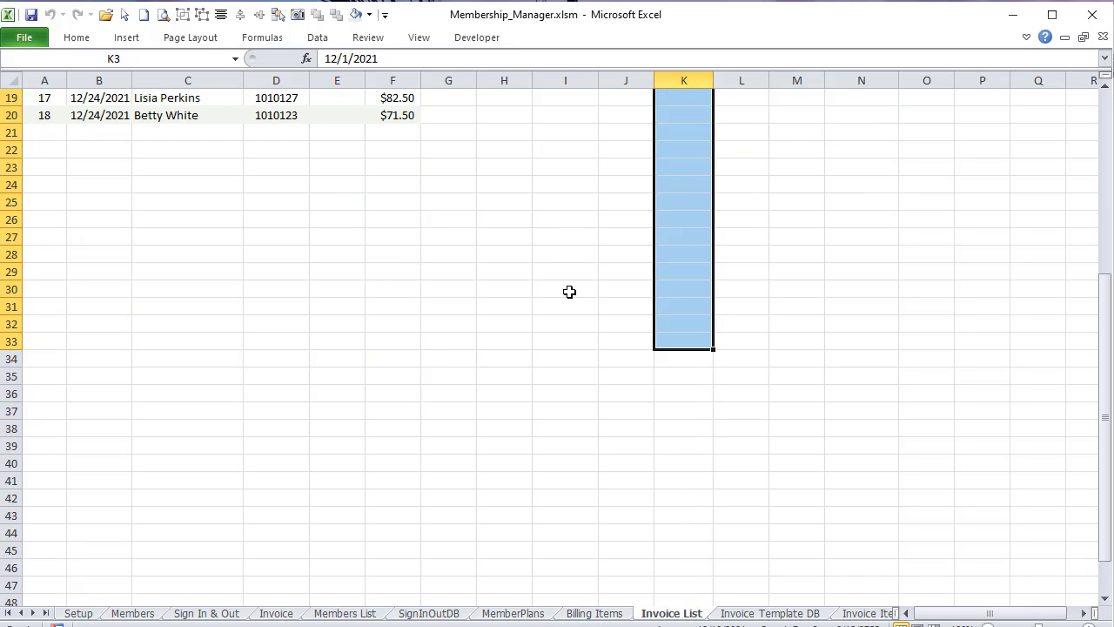
{"action": "scroll", "coordinate": [679, 403], "scroll_direction": "up", "scroll_amount": 4}
{"action": "scroll", "coordinate": [640, 404], "scroll_direction": "up", "scroll_amount": 2}
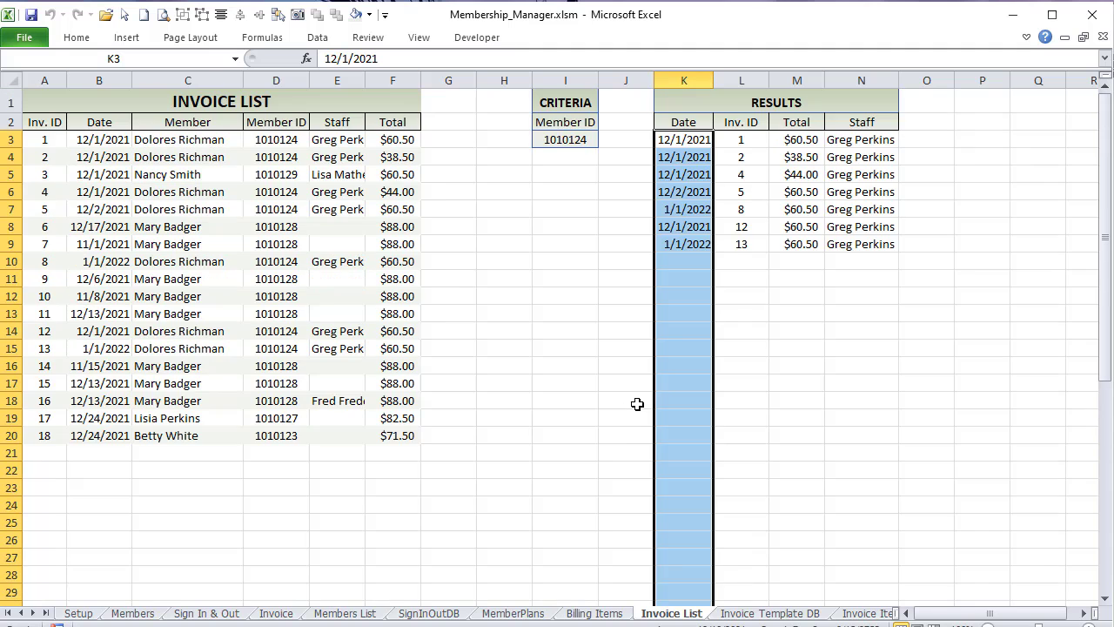
{"action": "scroll", "coordinate": [685, 397], "scroll_direction": "down", "scroll_amount": 5}
{"action": "left_click_drag", "start_coordinate": [684, 397], "coordinate": [679, 139]}
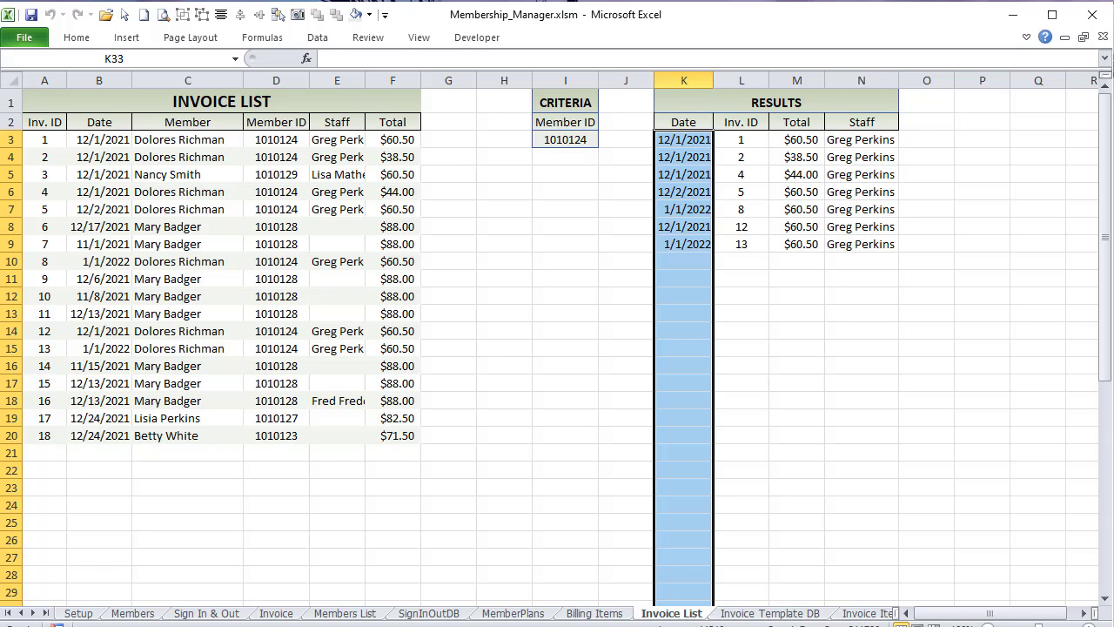
Step: Set the source range in Member_BillingHistory to K3:N33 and remove the LastResultRow reference
{"action": "key", "text": "alt+F11"}
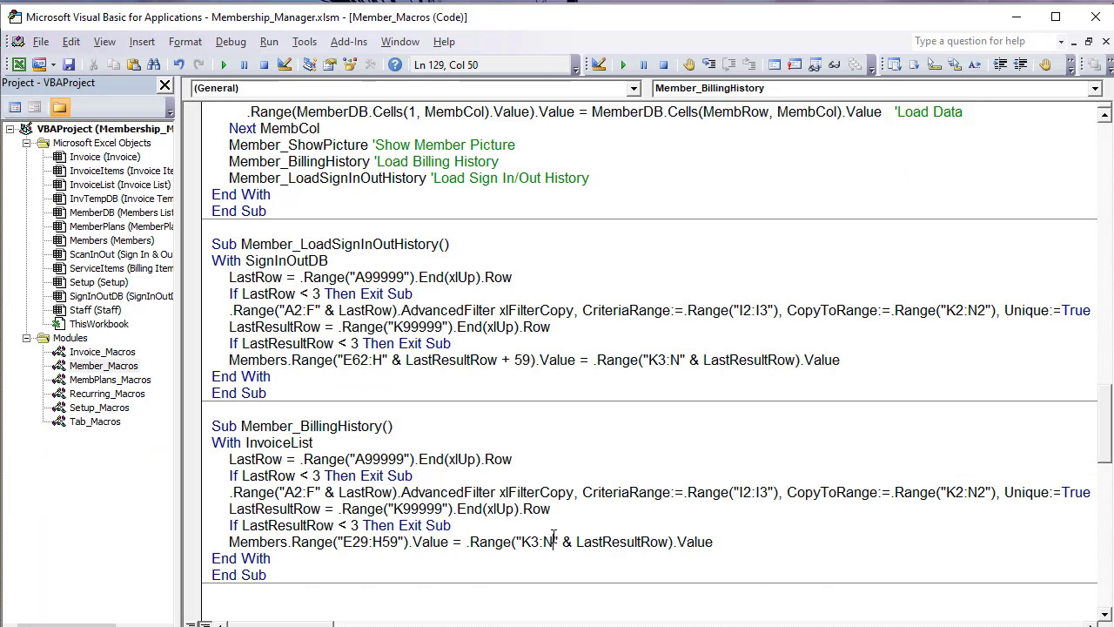
{"action": "type", "text": "33"}
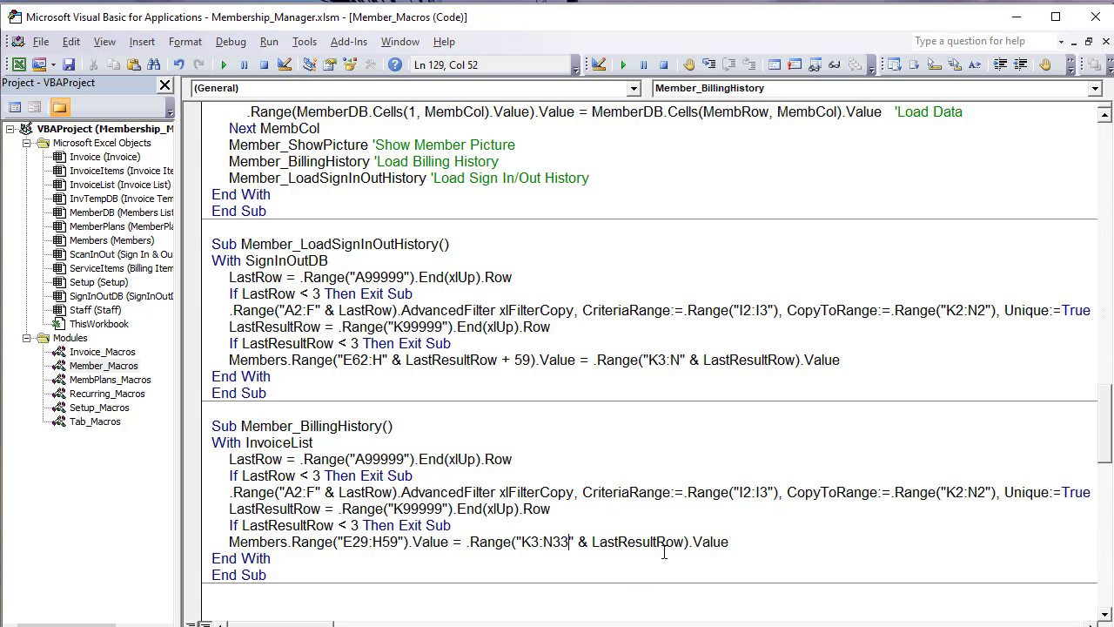
{"action": "left_click_drag", "start_coordinate": [686, 541], "coordinate": [575, 540]}
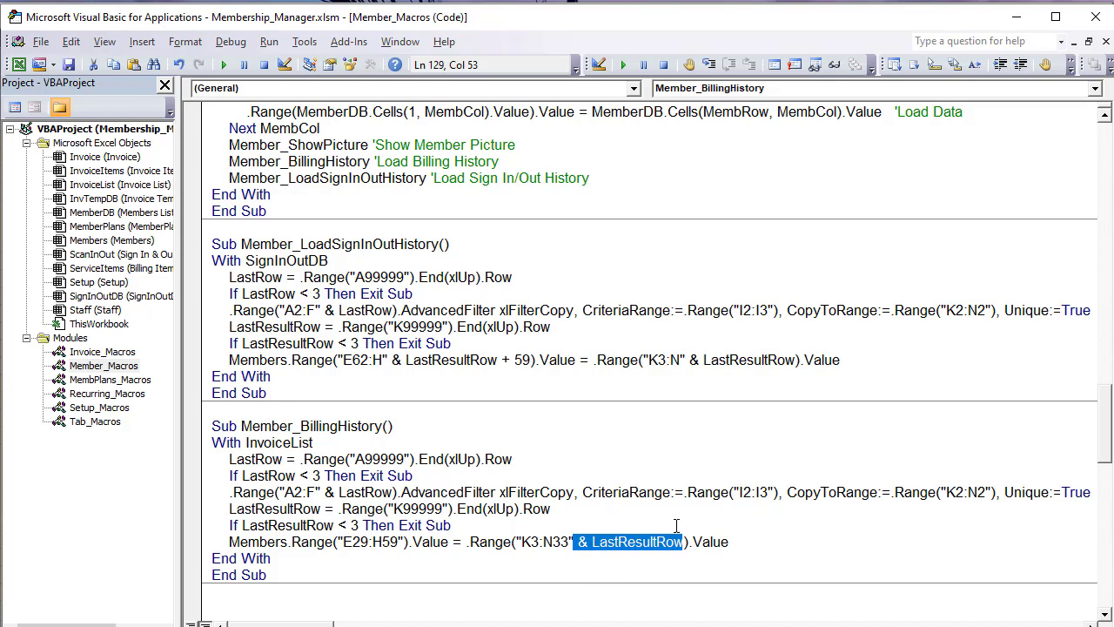
{"action": "key", "text": "Delete"}
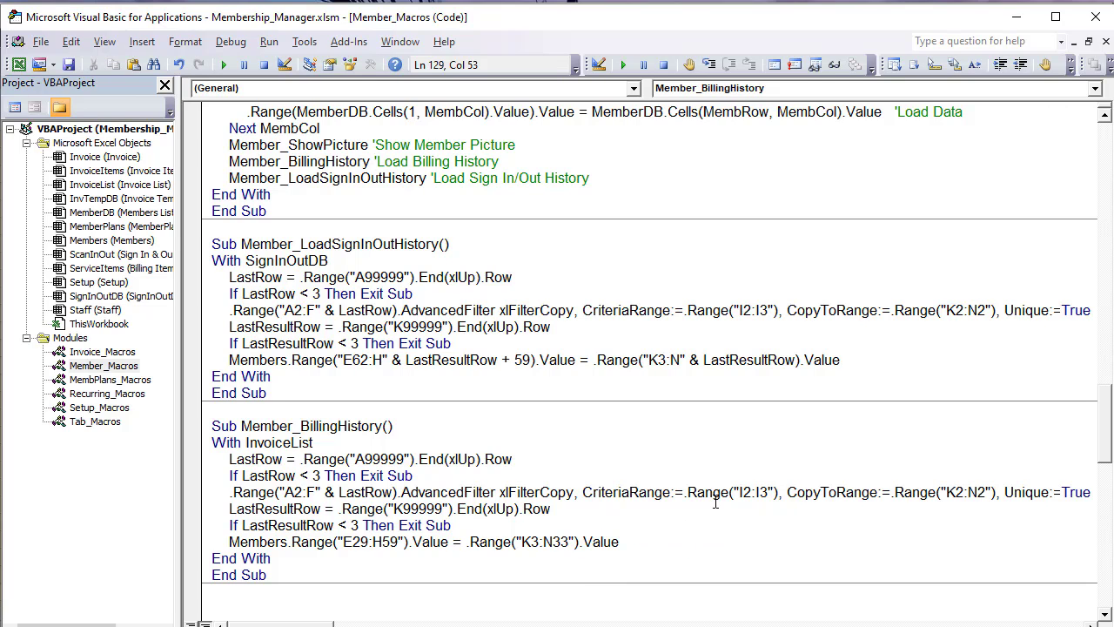
Step: Compare the Members sheet's Billing History with the Member column of the Invoice List, from C3 down to row 24
{"action": "key", "text": "alt+F11"}
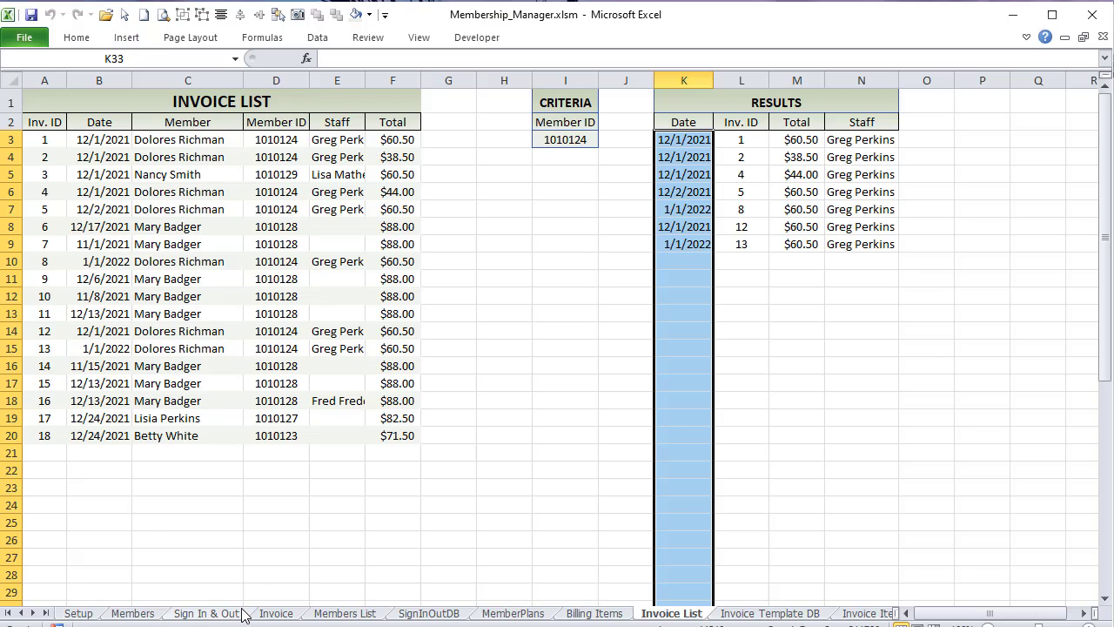
{"action": "left_click", "coordinate": [135, 613]}
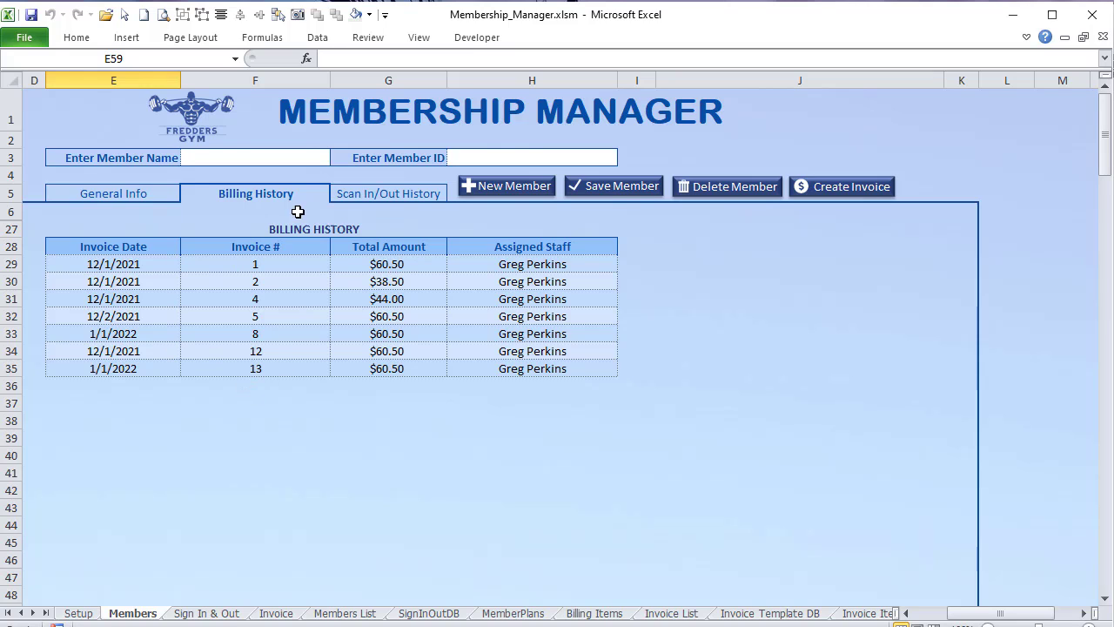
{"action": "left_click", "coordinate": [405, 226]}
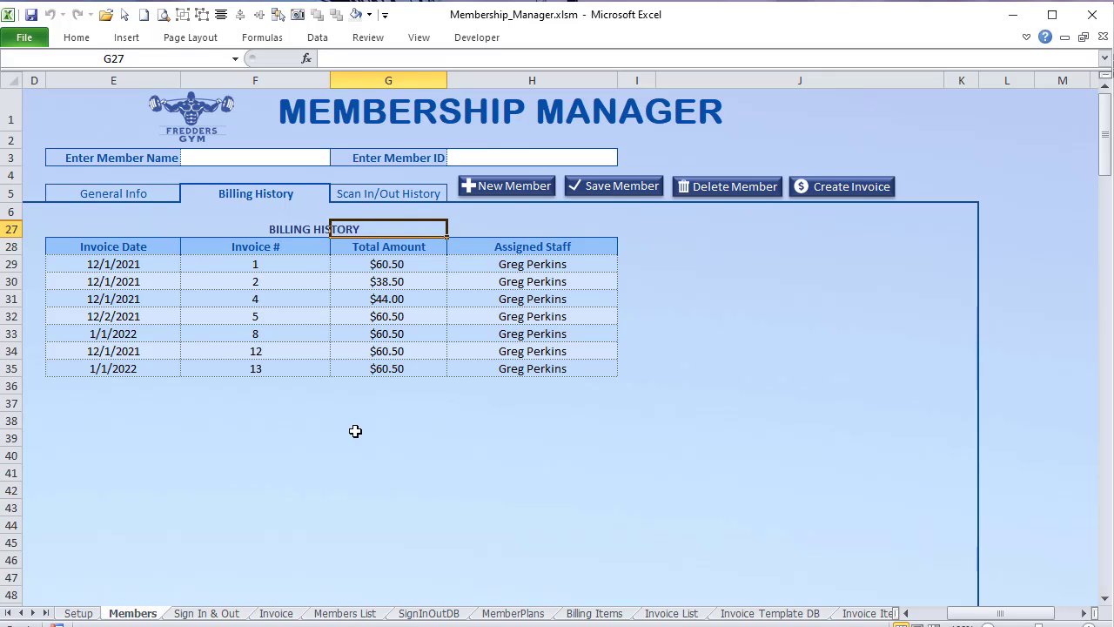
{"action": "left_click", "coordinate": [666, 615]}
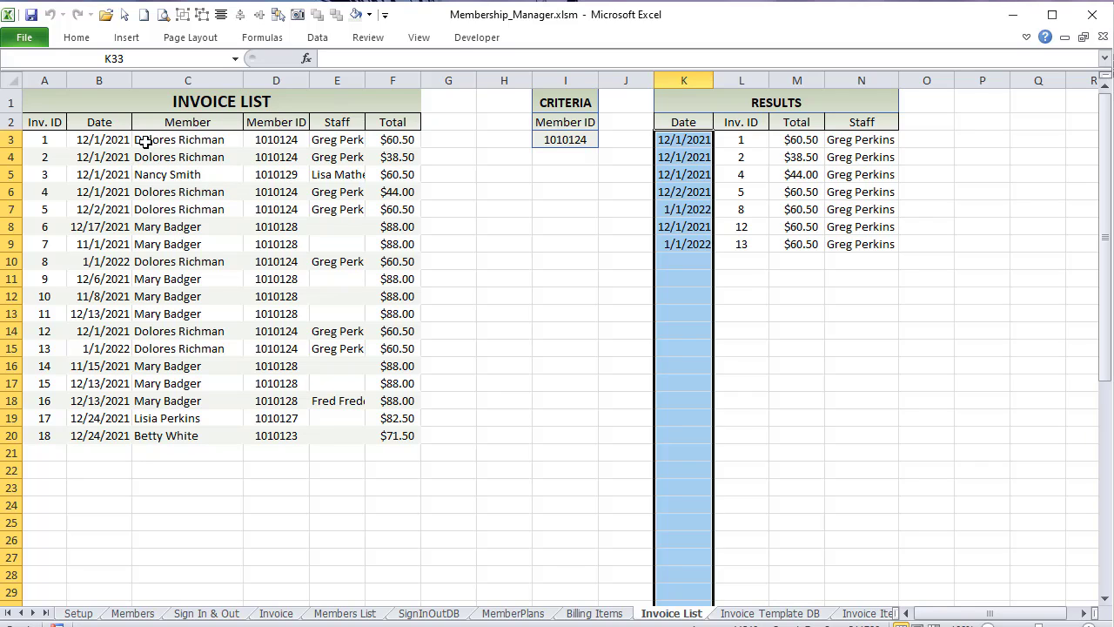
{"action": "left_click_drag", "start_coordinate": [145, 142], "coordinate": [185, 496]}
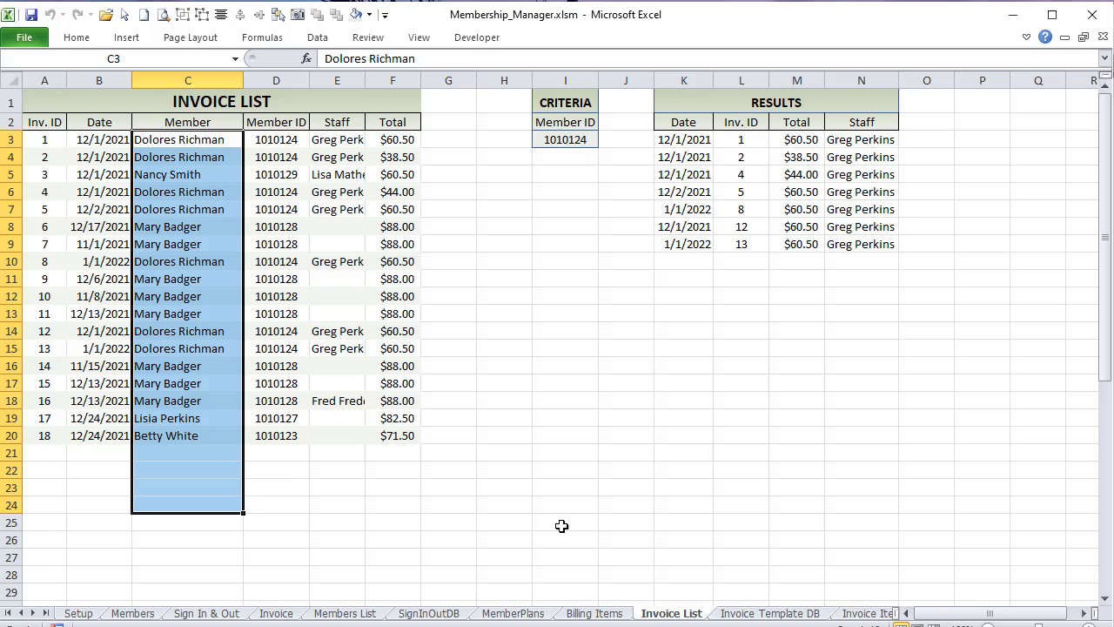
Step: Review the Billing History rows in E29:H38 on the Members sheet
{"action": "left_click", "coordinate": [132, 613]}
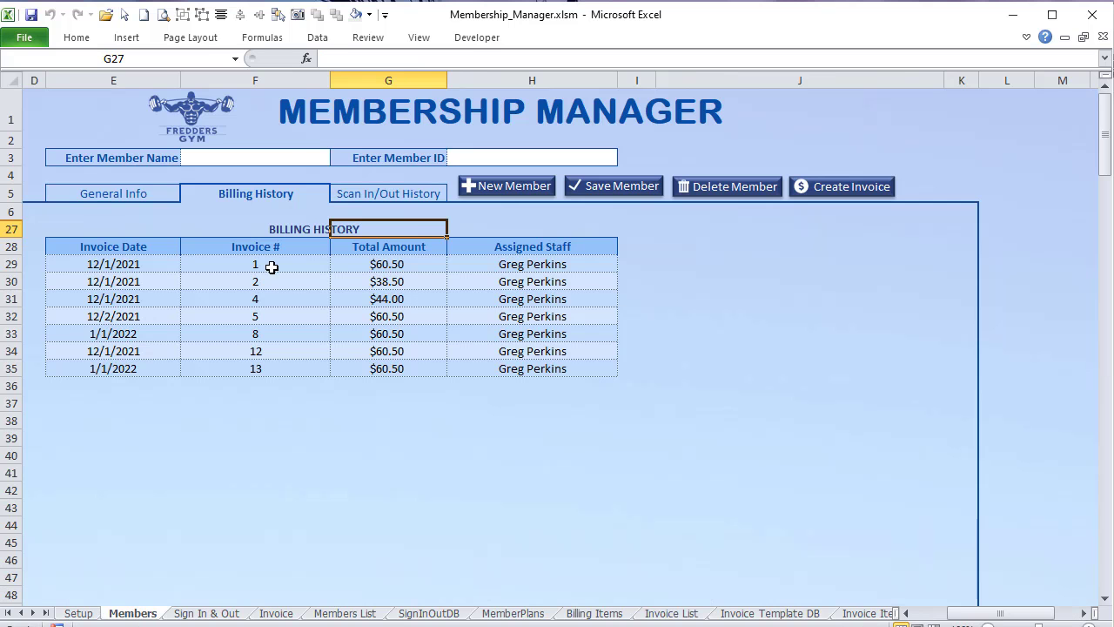
{"action": "left_click", "coordinate": [208, 185]}
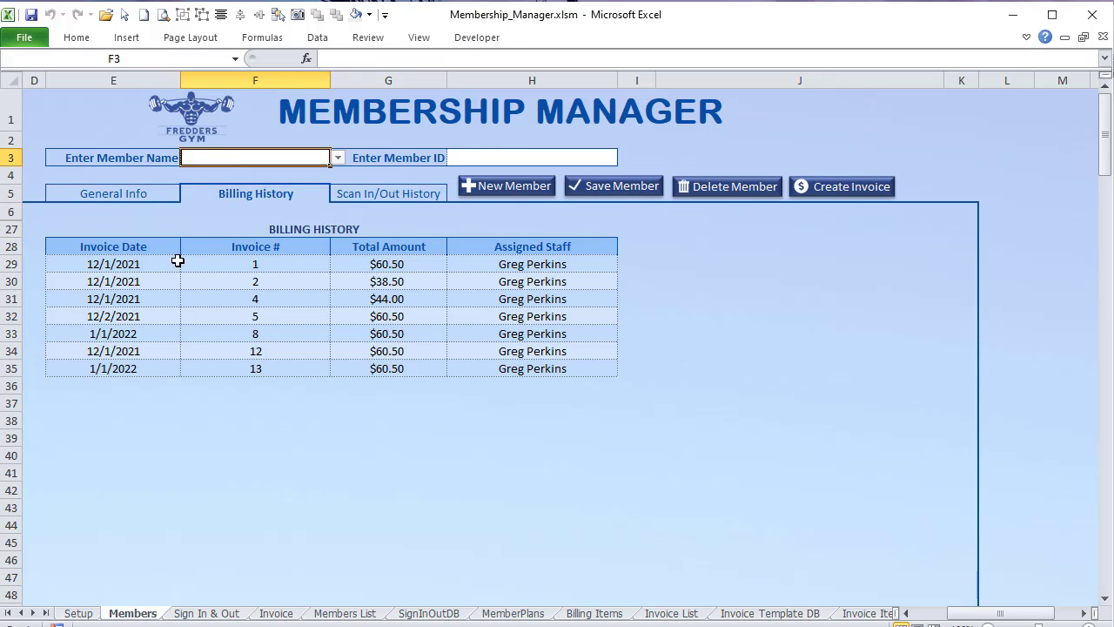
{"action": "left_click_drag", "start_coordinate": [161, 262], "coordinate": [503, 425]}
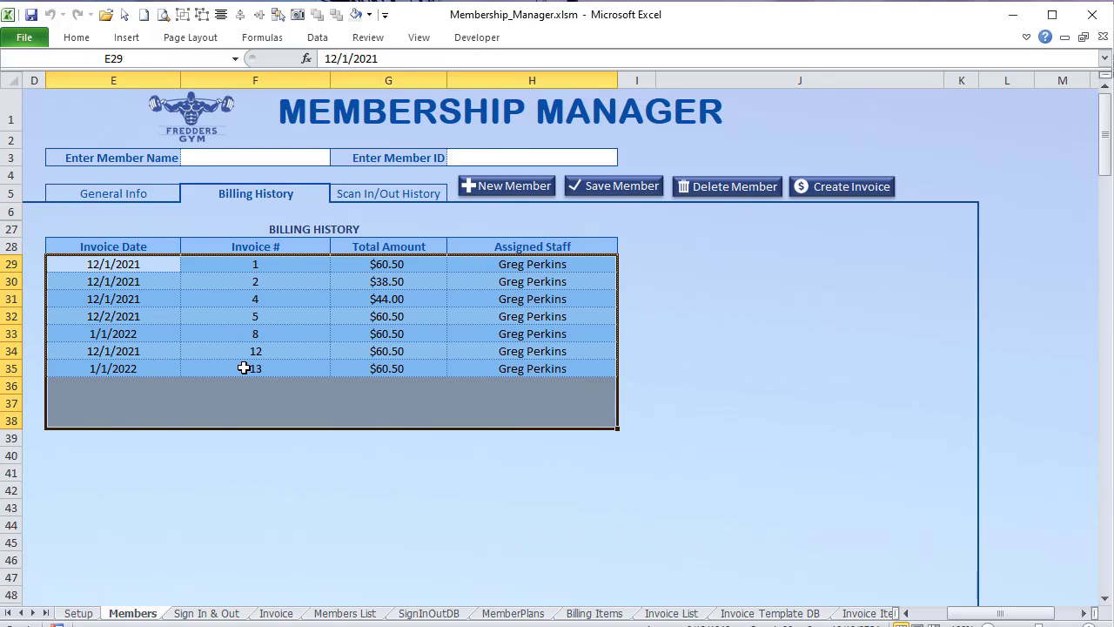
Step: Show the Scan In/Out History view, then examine the SignInOutDB reference in the Member_LoadSignInOutHistory macro
{"action": "left_click", "coordinate": [376, 193]}
{"action": "key", "text": "alt+F11"}
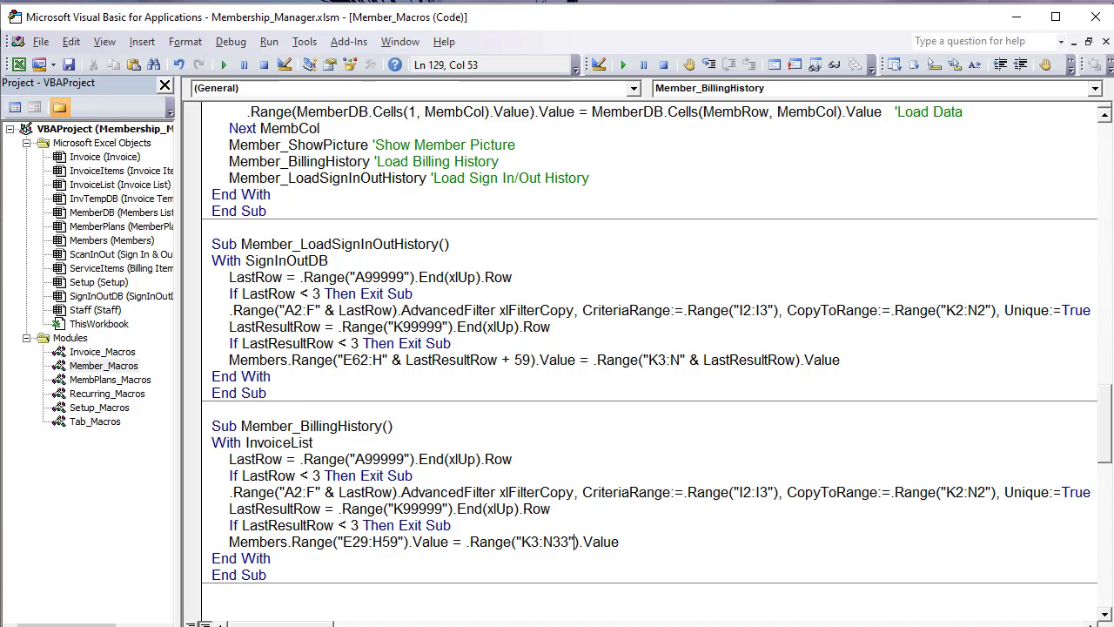
{"action": "left_click_drag", "start_coordinate": [362, 247], "coordinate": [246, 261]}
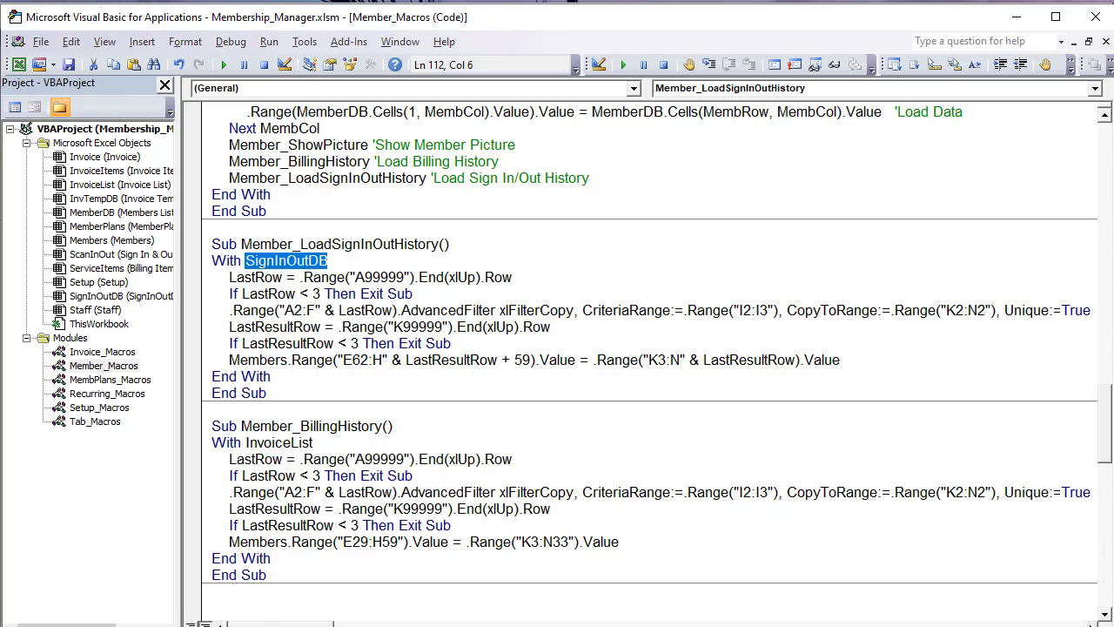
Step: Inspect the sign-in and sign-out records on the SignInOutDB sheet, from A3 across to the Row column
{"action": "key", "text": "alt+F11"}
{"action": "left_click", "coordinate": [426, 614]}
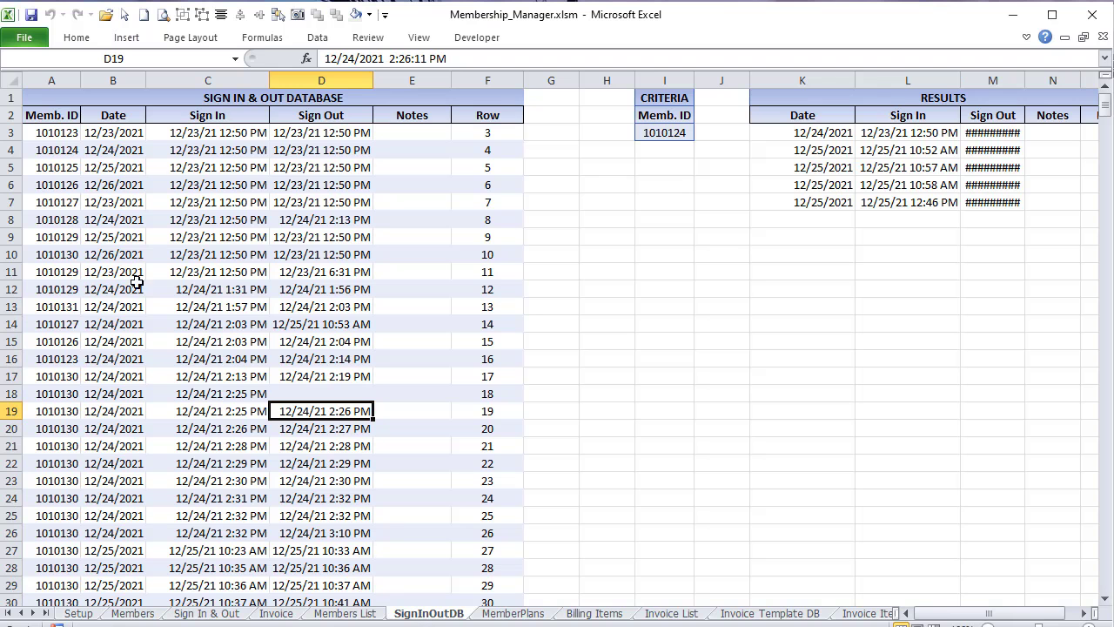
{"action": "left_click_drag", "start_coordinate": [54, 132], "coordinate": [54, 151]}
{"action": "left_click_drag", "start_coordinate": [95, 184], "coordinate": [467, 531]}
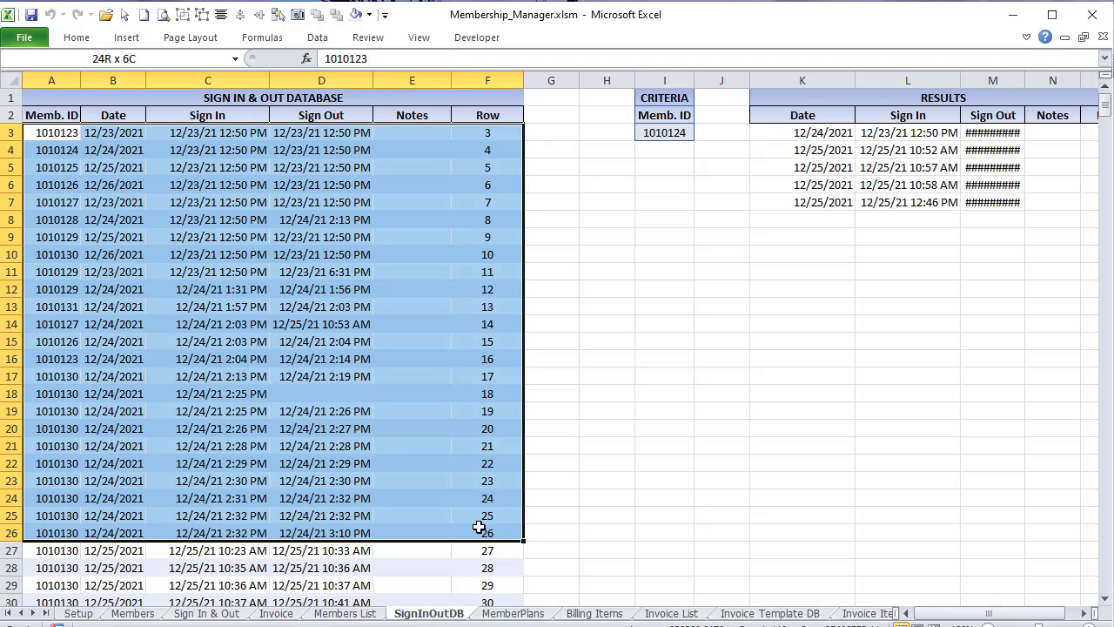
{"action": "scroll", "coordinate": [427, 479], "scroll_direction": "down", "scroll_amount": 7}
{"action": "scroll", "coordinate": [422, 466], "scroll_direction": "up", "scroll_amount": 7}
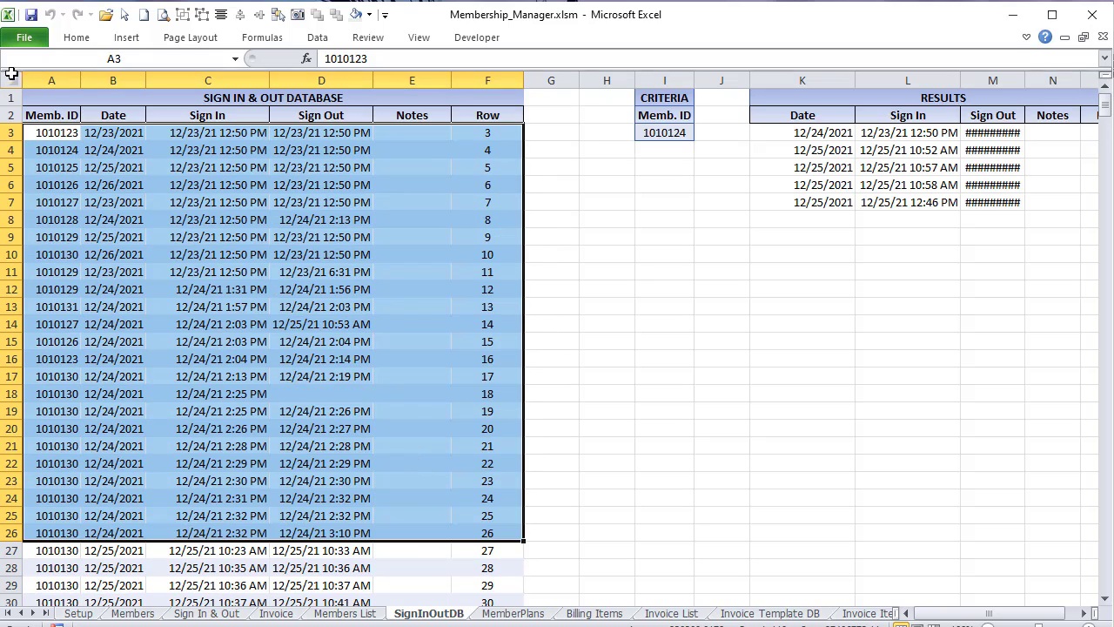
Step: Examine each sign-in database column from Memb. ID to Row, plus the Memb. ID criteria formula in I3
{"action": "left_click", "coordinate": [51, 167]}
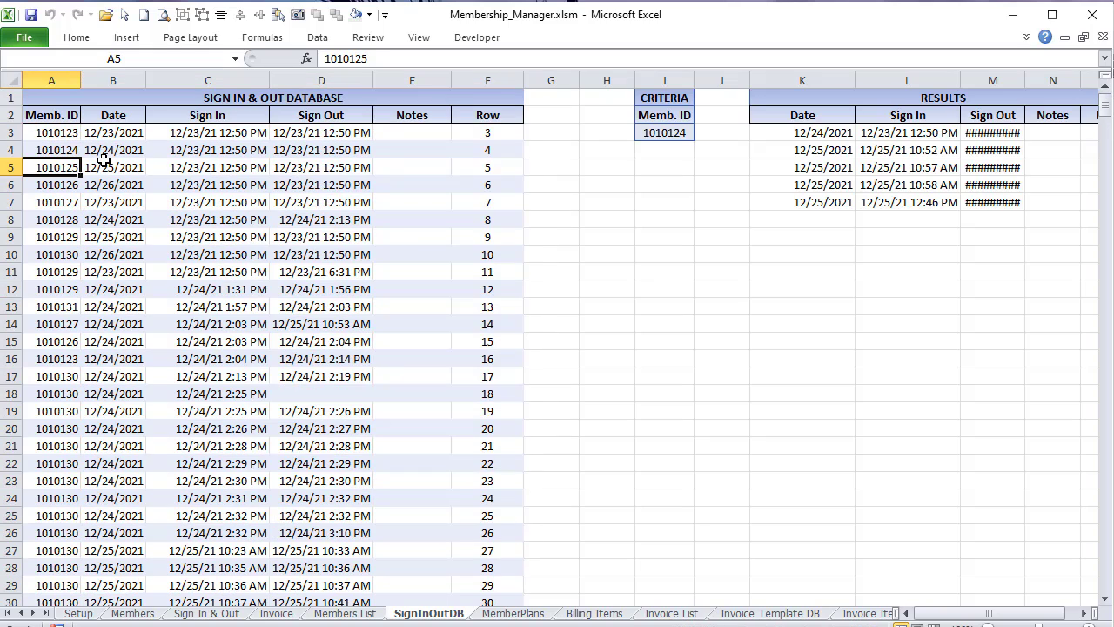
{"action": "left_click", "coordinate": [96, 165]}
{"action": "left_click_drag", "start_coordinate": [206, 134], "coordinate": [211, 304]}
{"action": "left_click_drag", "start_coordinate": [320, 167], "coordinate": [310, 324]}
{"action": "left_click_drag", "start_coordinate": [422, 164], "coordinate": [425, 237]}
{"action": "left_click_drag", "start_coordinate": [487, 202], "coordinate": [489, 324]}
{"action": "left_click", "coordinate": [654, 132]}
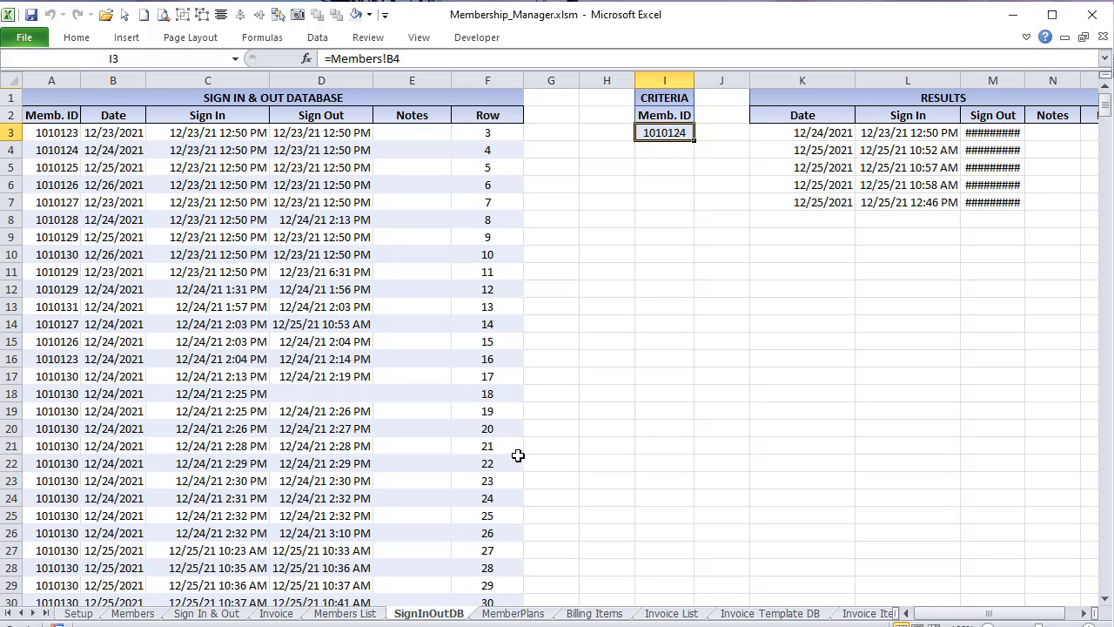
Step: Check the Member ID criteria formula in I3 of the Invoice List sheet, then its source cell B4 on the Members sheet
{"action": "left_click", "coordinate": [662, 614]}
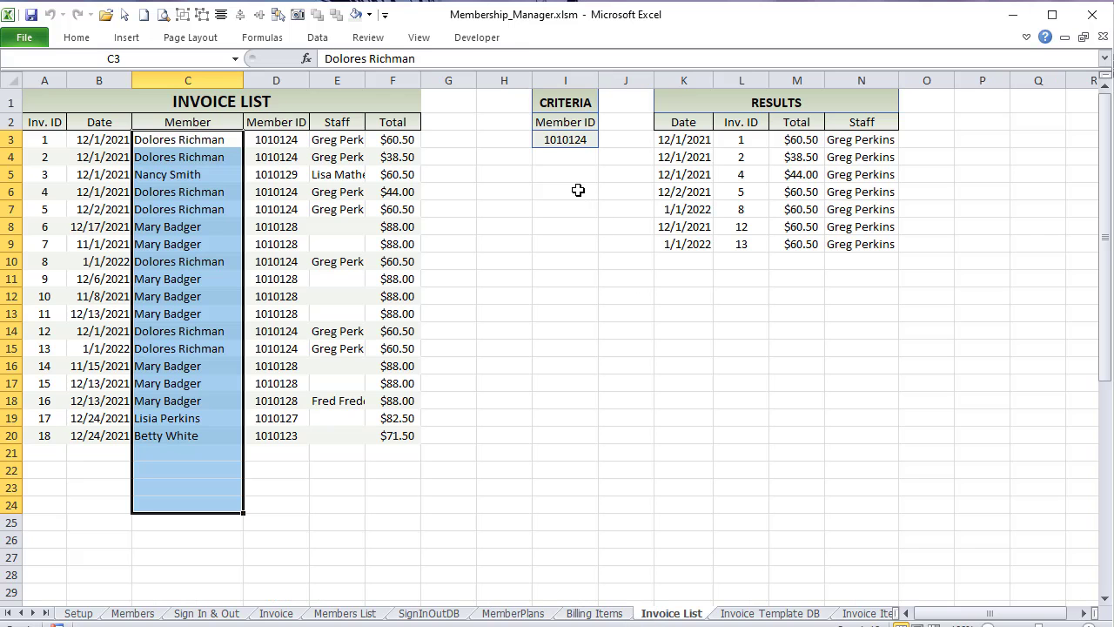
{"action": "left_click", "coordinate": [568, 141]}
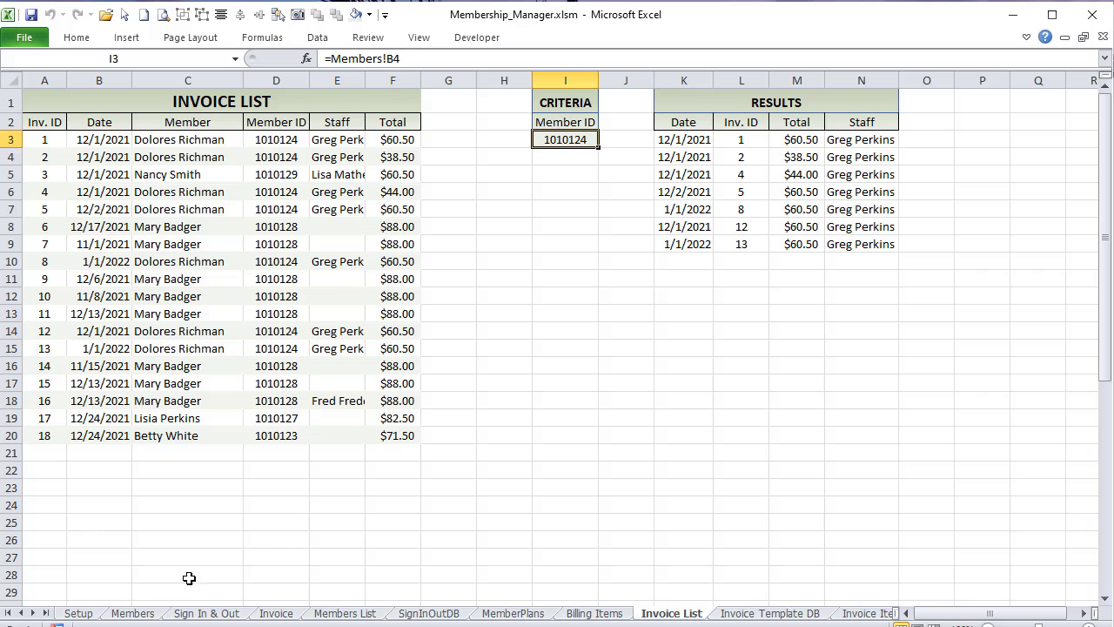
{"action": "left_click", "coordinate": [150, 613]}
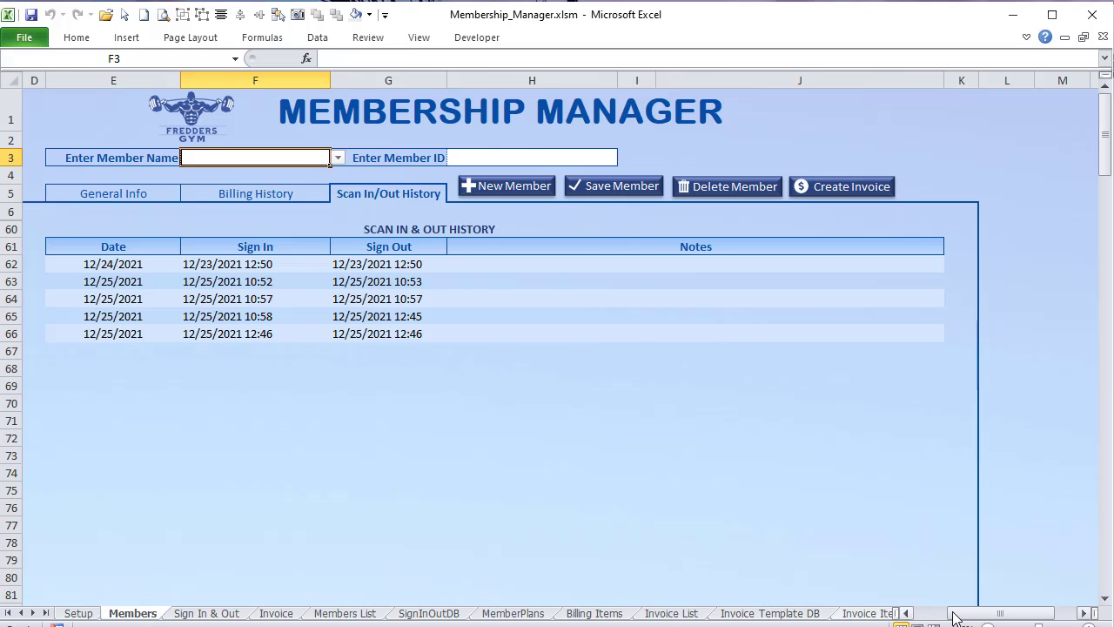
{"action": "left_click_drag", "start_coordinate": [1001, 613], "coordinate": [817, 609]}
{"action": "left_click", "coordinate": [175, 172]}
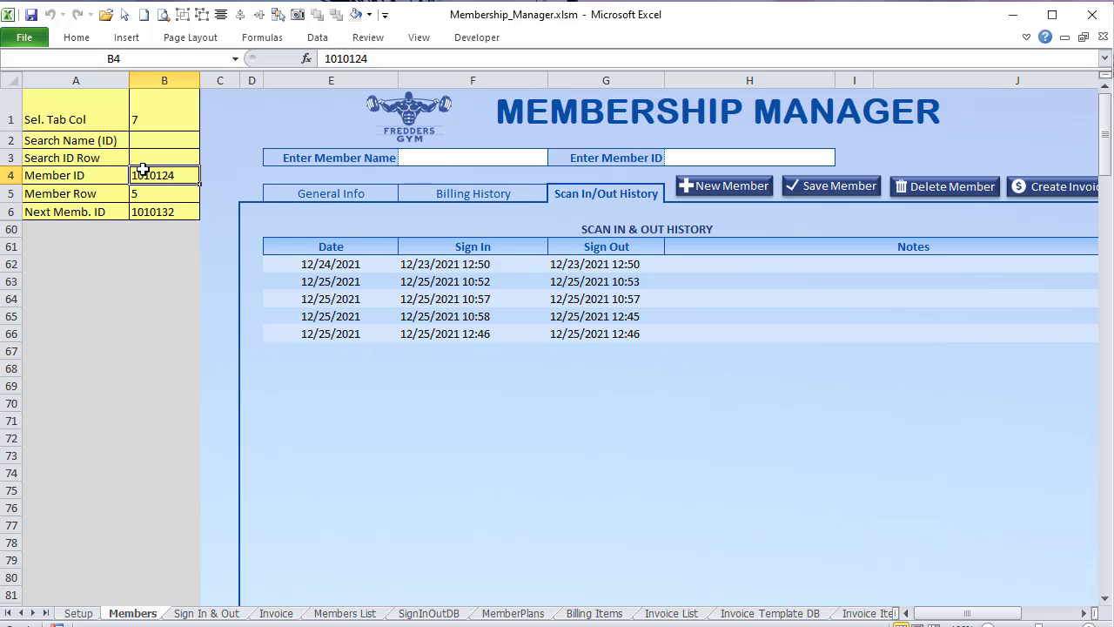
Step: On the SignInOutDB sheet, autofit the results Sign Out column M and select the results in K2:N7
{"action": "left_click", "coordinate": [452, 614]}
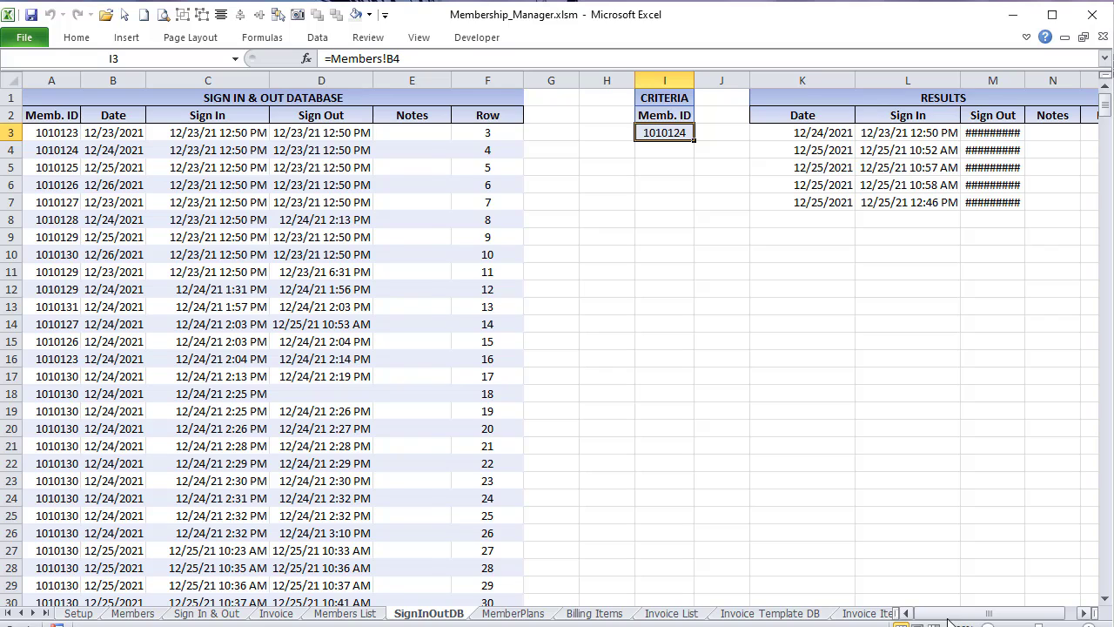
{"action": "left_click_drag", "start_coordinate": [989, 613], "coordinate": [1001, 613]}
{"action": "double_click", "coordinate": [969, 77]}
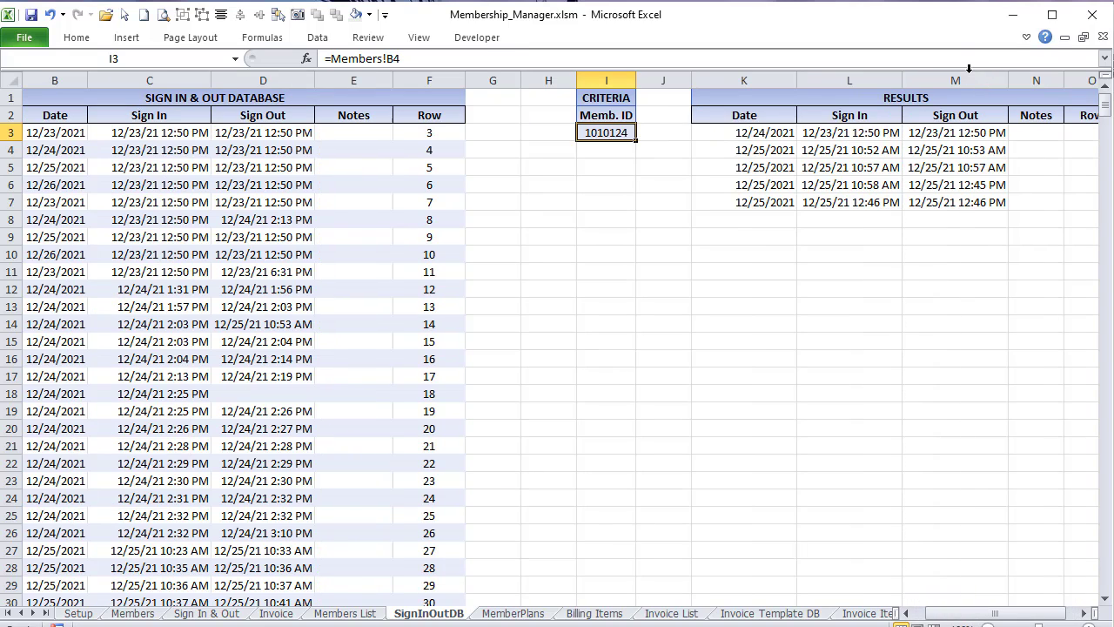
{"action": "left_click_drag", "start_coordinate": [754, 114], "coordinate": [1038, 208]}
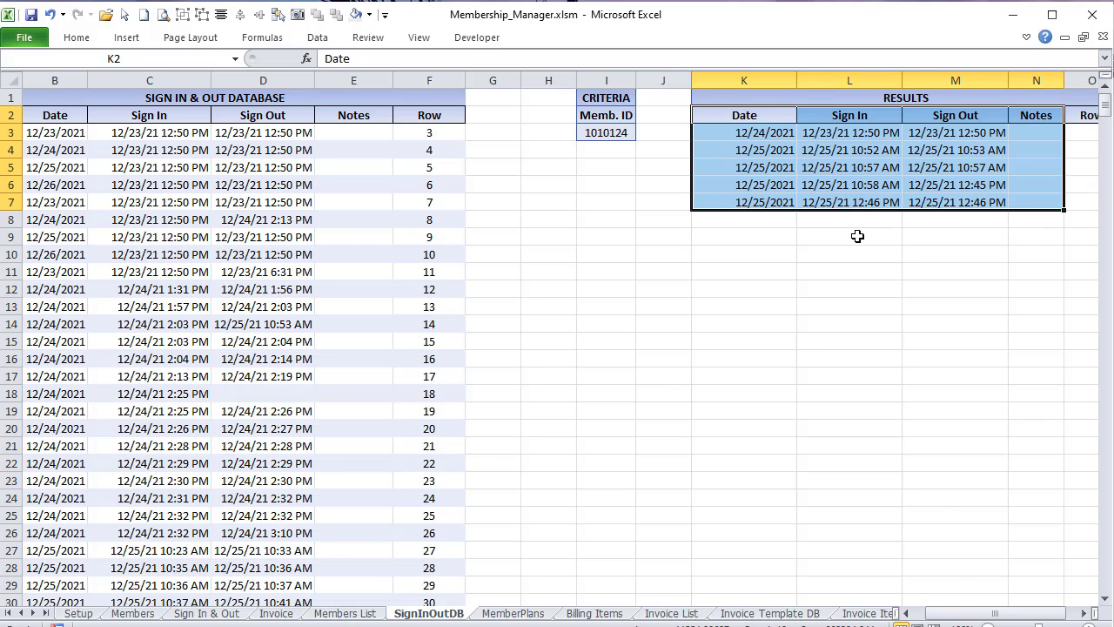
Step: In the Visual Basic editor, examine the advanced filter, LastResultRow check and Members.Range transfer lines of Member_BillingHistory
{"action": "key", "text": "alt+F11"}
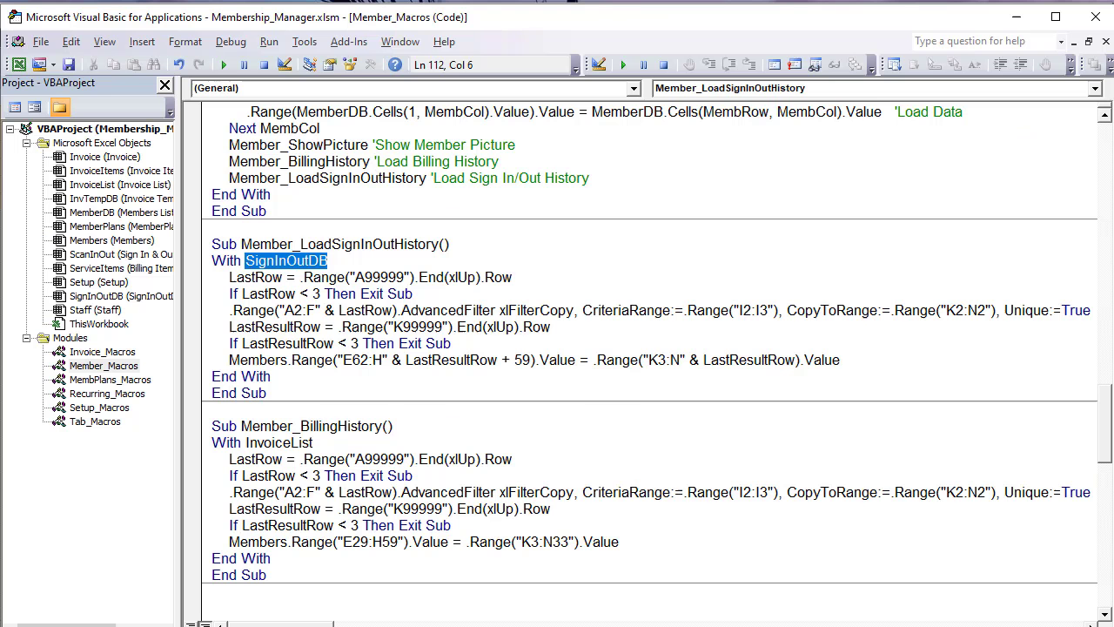
{"action": "left_click_drag", "start_coordinate": [558, 494], "coordinate": [733, 494]}
{"action": "left_click_drag", "start_coordinate": [562, 506], "coordinate": [281, 492]}
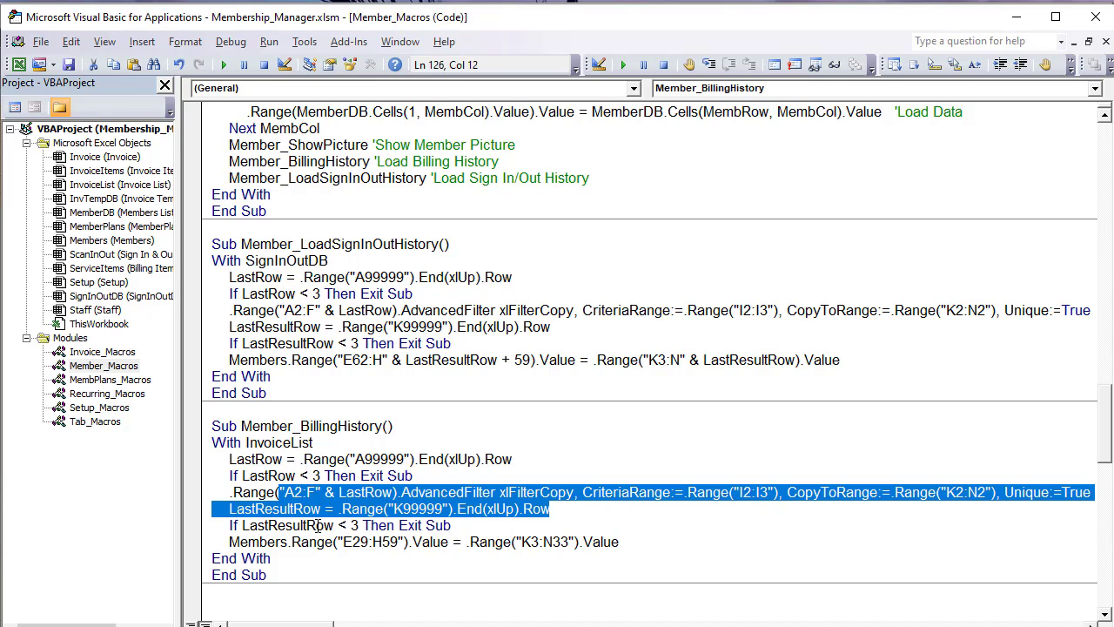
{"action": "left_click_drag", "start_coordinate": [467, 525], "coordinate": [202, 525]}
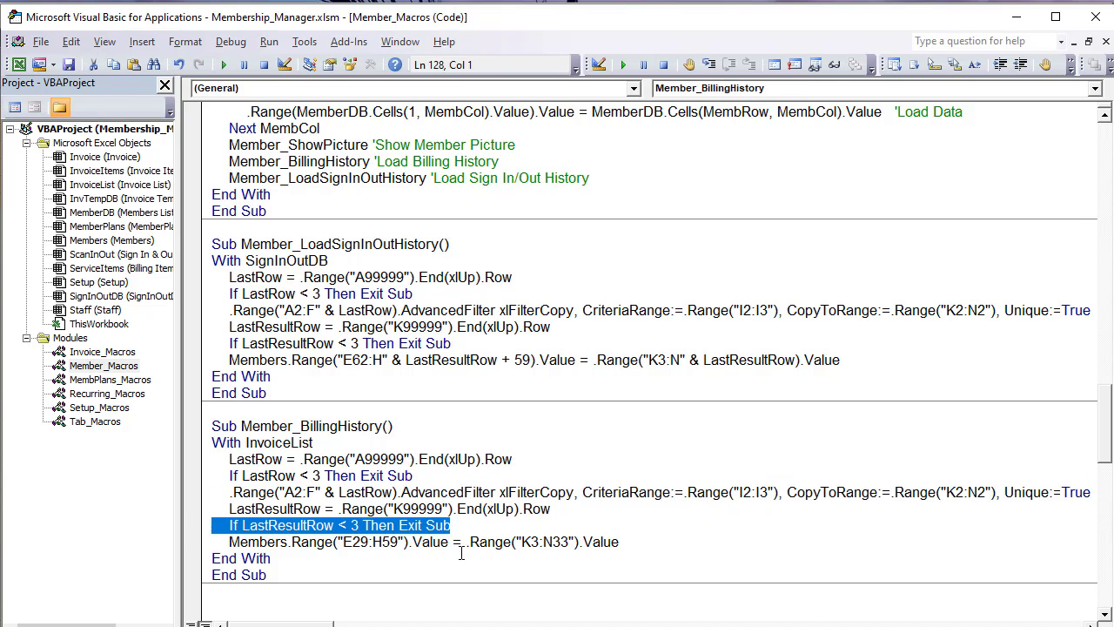
{"action": "left_click_drag", "start_coordinate": [641, 542], "coordinate": [469, 541]}
Step: Examine the Member_LoadSignInOutHistory macro, from its LastRow check through the line filling the Members range starting at E62
{"action": "left_click_drag", "start_coordinate": [430, 360], "coordinate": [293, 360]}
{"action": "left_click", "coordinate": [377, 293]}
{"action": "left_click_drag", "start_coordinate": [212, 227], "coordinate": [315, 244]}
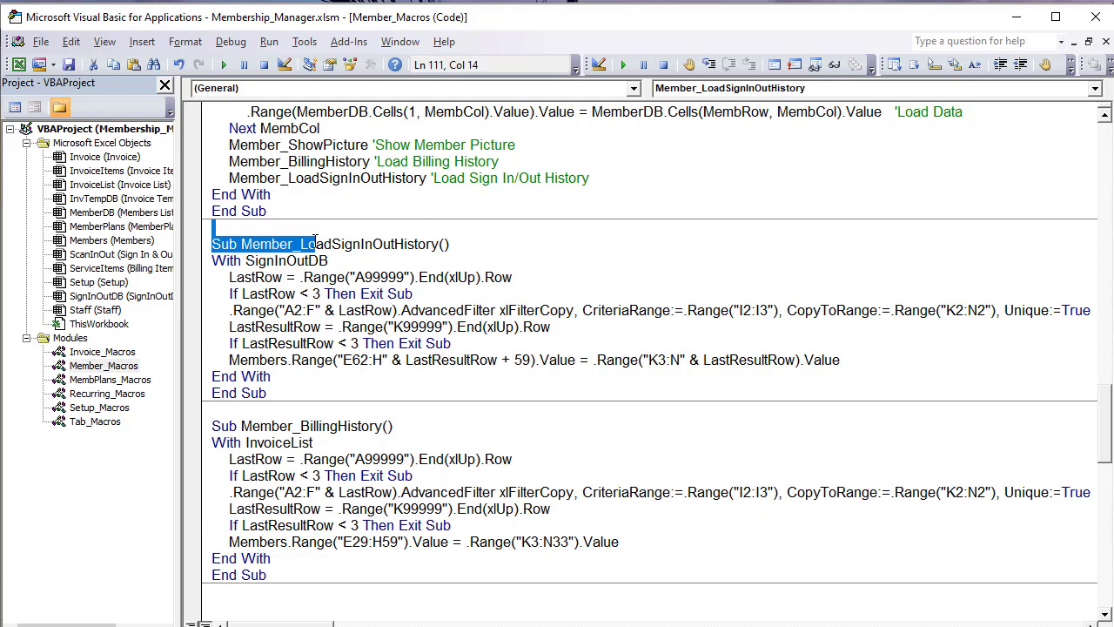
{"action": "left_click_drag", "start_coordinate": [856, 355], "coordinate": [200, 294]}
Step: Examine the Member_AddNew macro and the list of Members sheet ranges in its ClearContents line
{"action": "scroll", "coordinate": [296, 433], "scroll_direction": "down", "scroll_amount": 4}
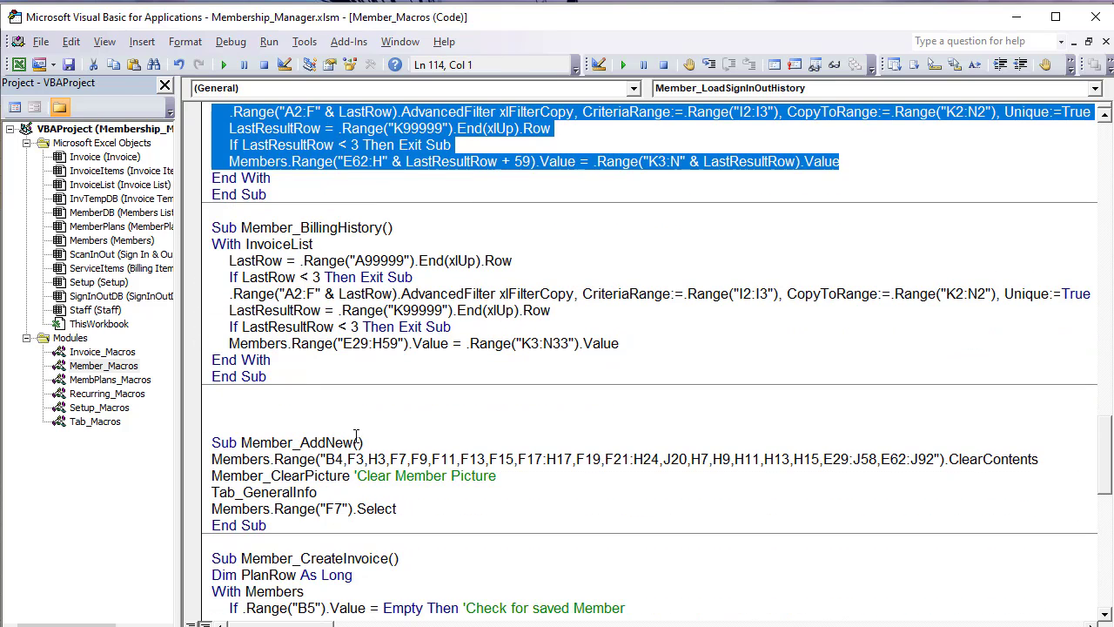
{"action": "left_click_drag", "start_coordinate": [356, 437], "coordinate": [213, 428]}
{"action": "left_click", "coordinate": [639, 449]}
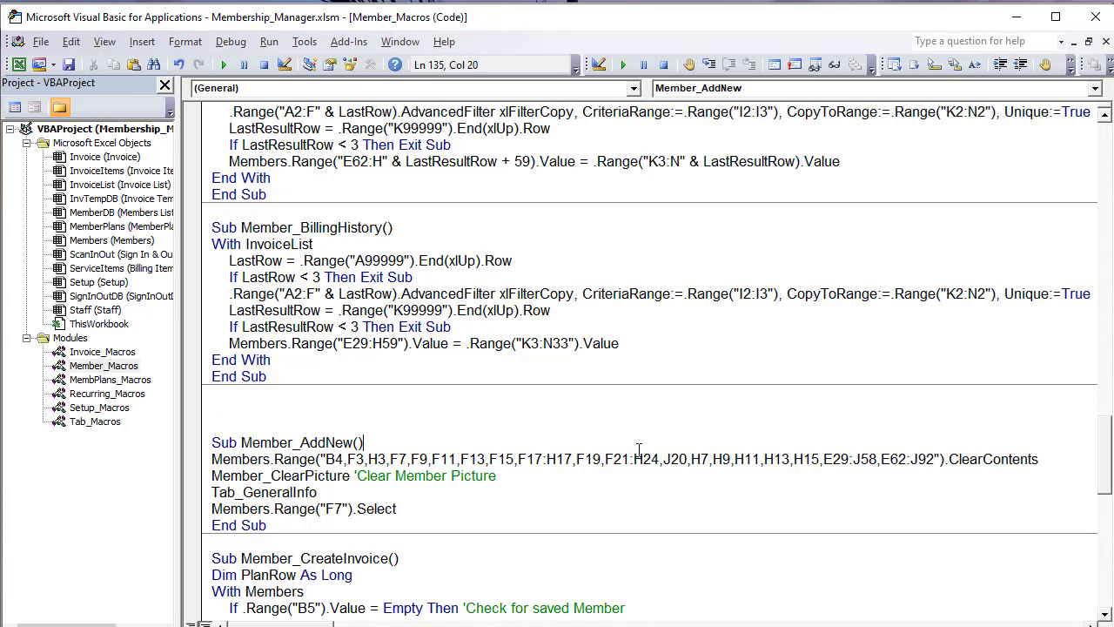
{"action": "left_click_drag", "start_coordinate": [638, 449], "coordinate": [913, 455]}
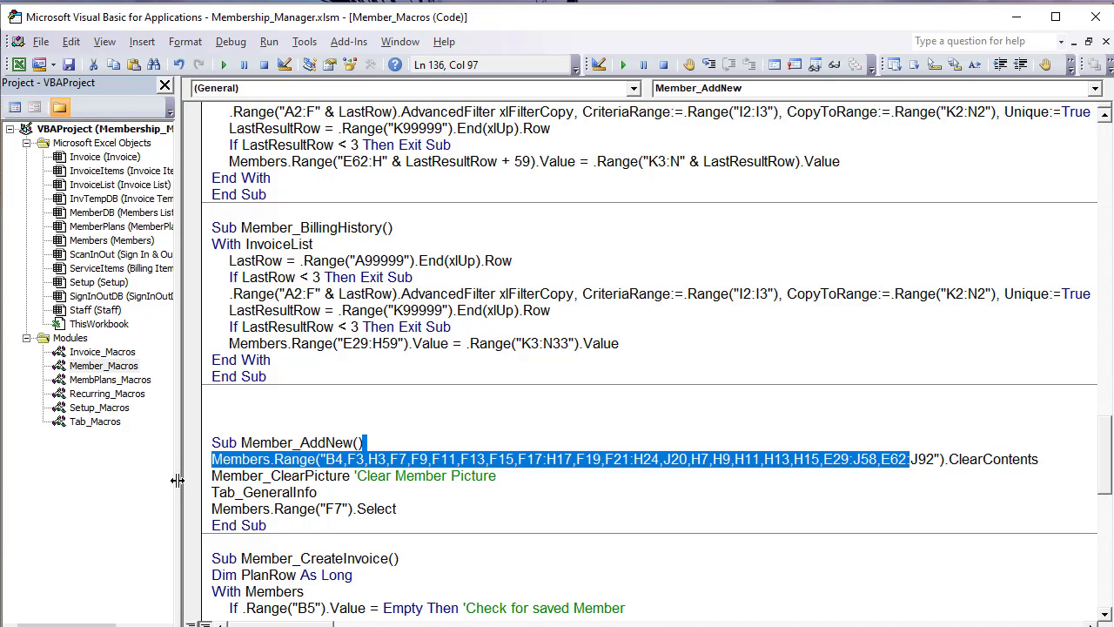
Step: Add the comment 'Select Gen Info Tab after the Tab_GeneralInfo line in the Member_AddNew macro
{"action": "mouse_move", "coordinate": [210, 477]}
{"action": "left_mouse_down"}
{"action": "mouse_move", "coordinate": [519, 477]}
{"action": "mouse_move", "coordinate": [261, 493]}
{"action": "mouse_move", "coordinate": [211, 476]}
{"action": "left_mouse_up"}
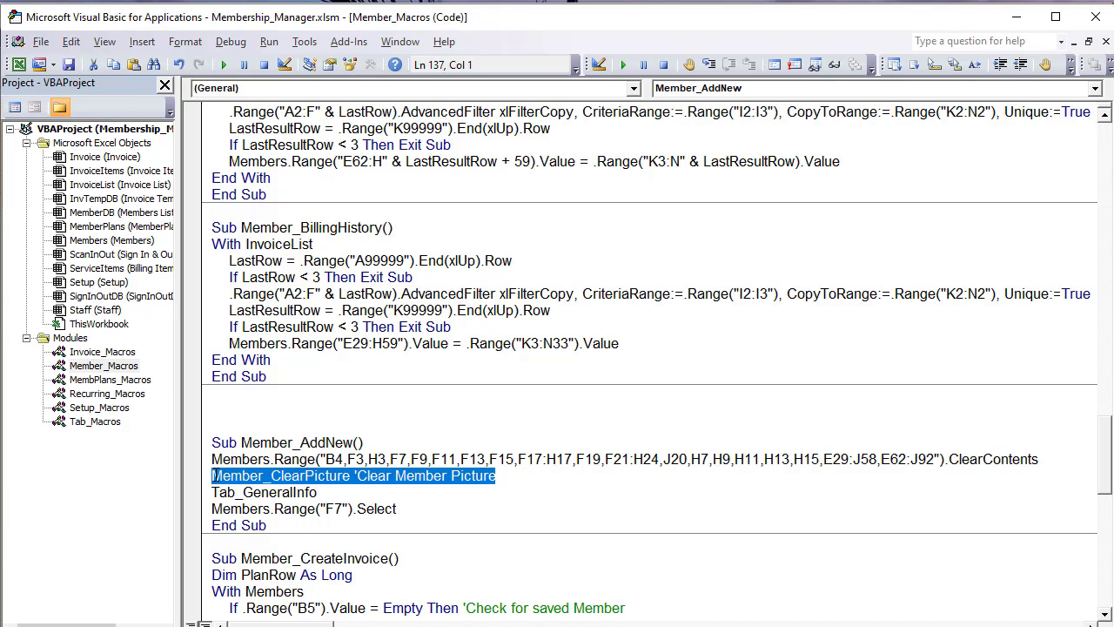
{"action": "left_click_drag", "start_coordinate": [319, 493], "coordinate": [199, 490]}
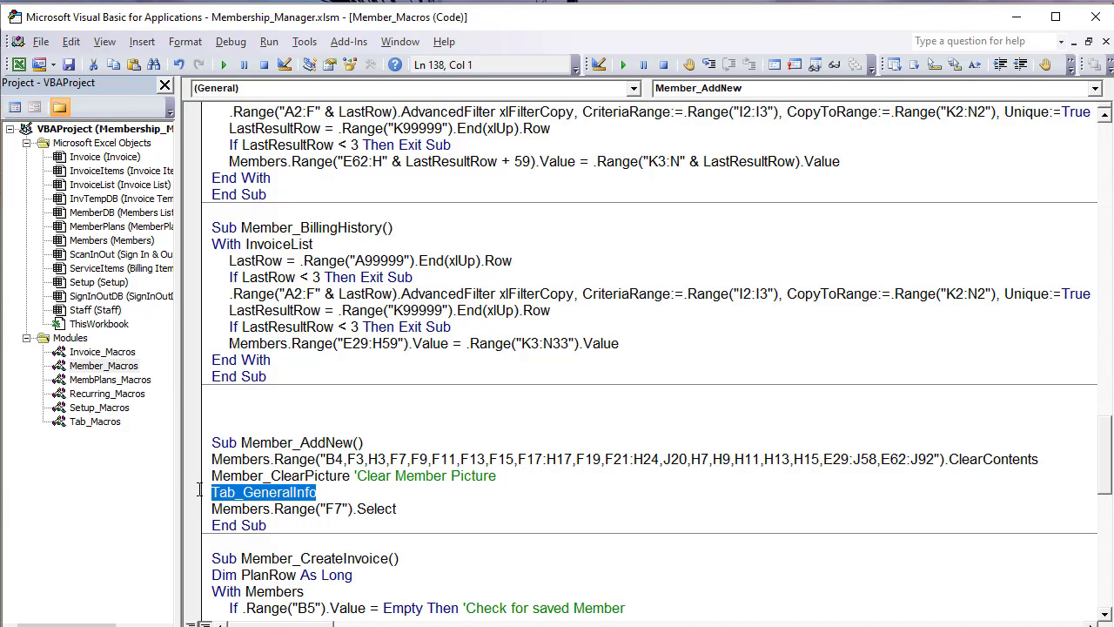
{"action": "left_click", "coordinate": [388, 494]}
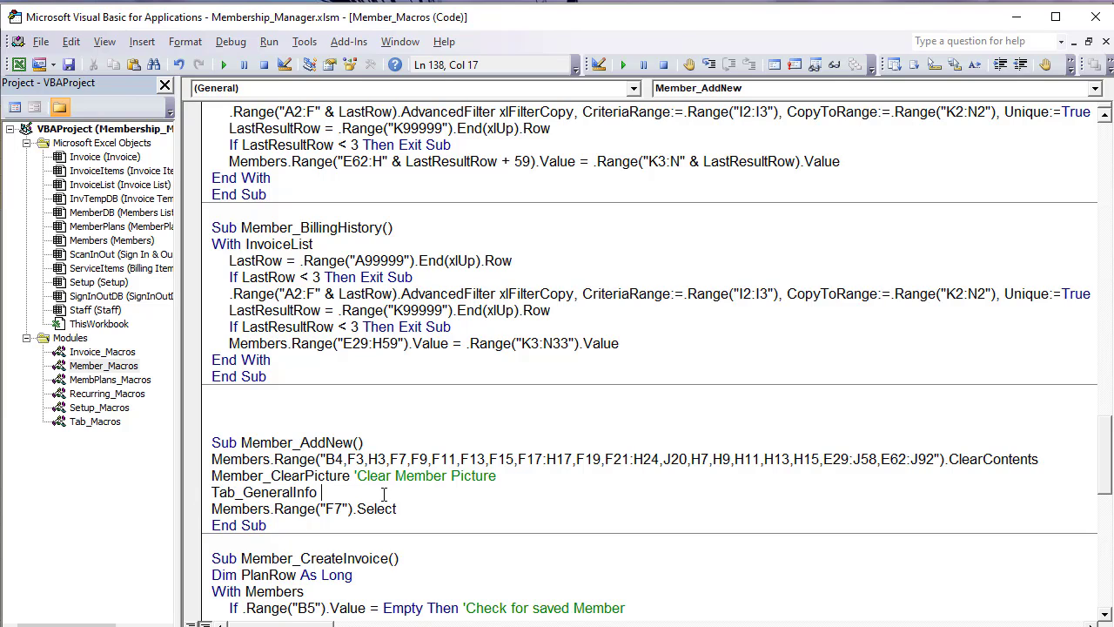
{"action": "type", "text": "'Select Gen Info Tab"}
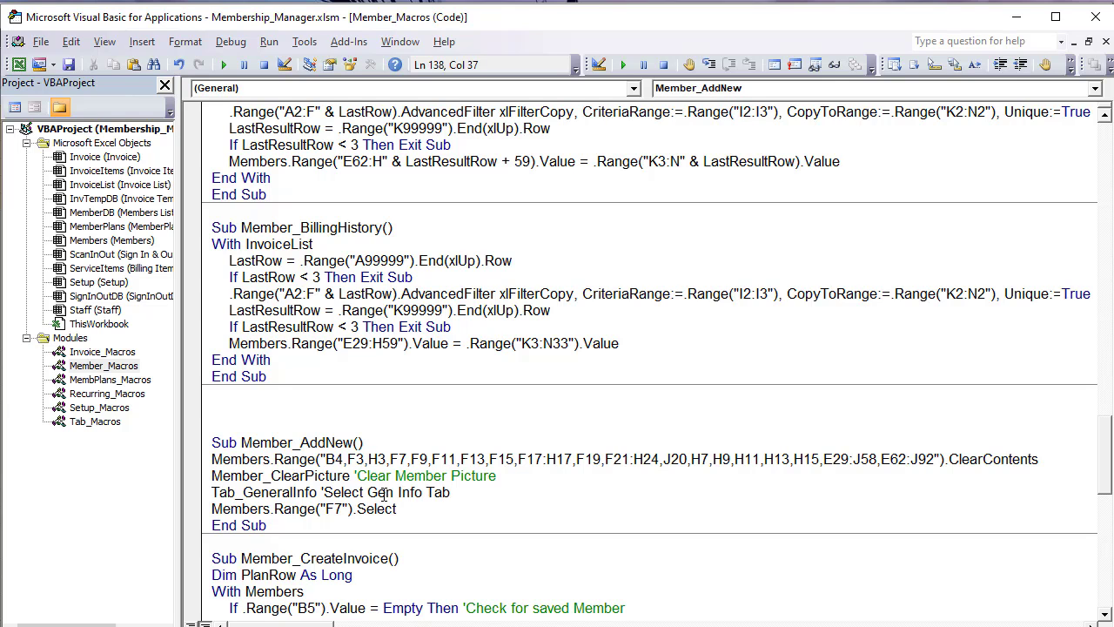
Step: Switch to the Members sheet in Excel, show the Scan In/Out History and test starting a new member
{"action": "key", "text": "alt+F11"}
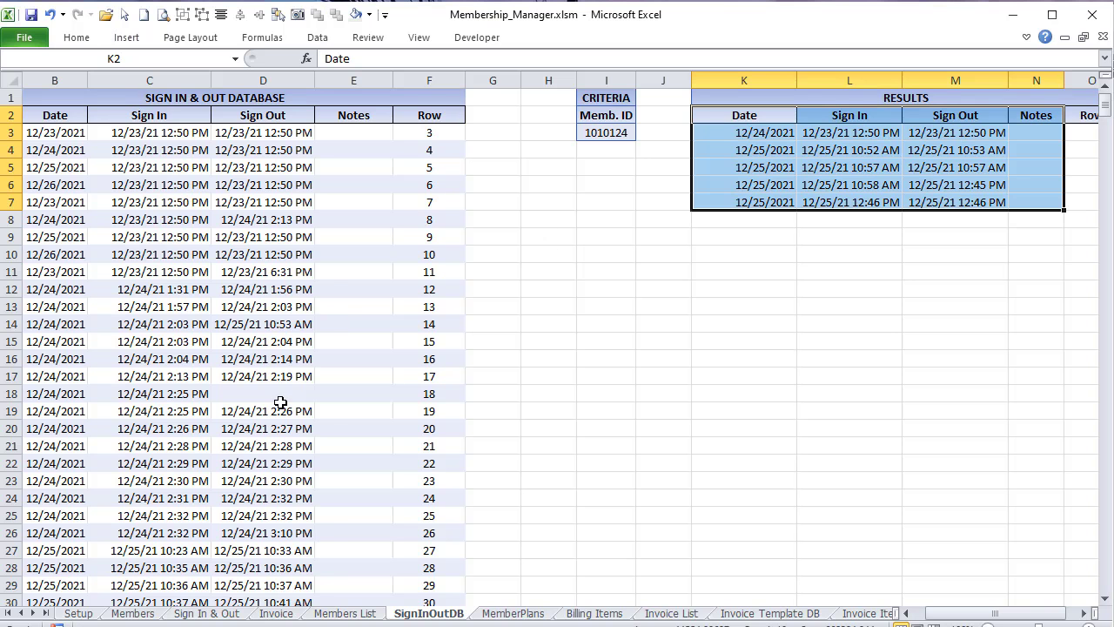
{"action": "left_click", "coordinate": [143, 613]}
{"action": "left_click", "coordinate": [639, 193]}
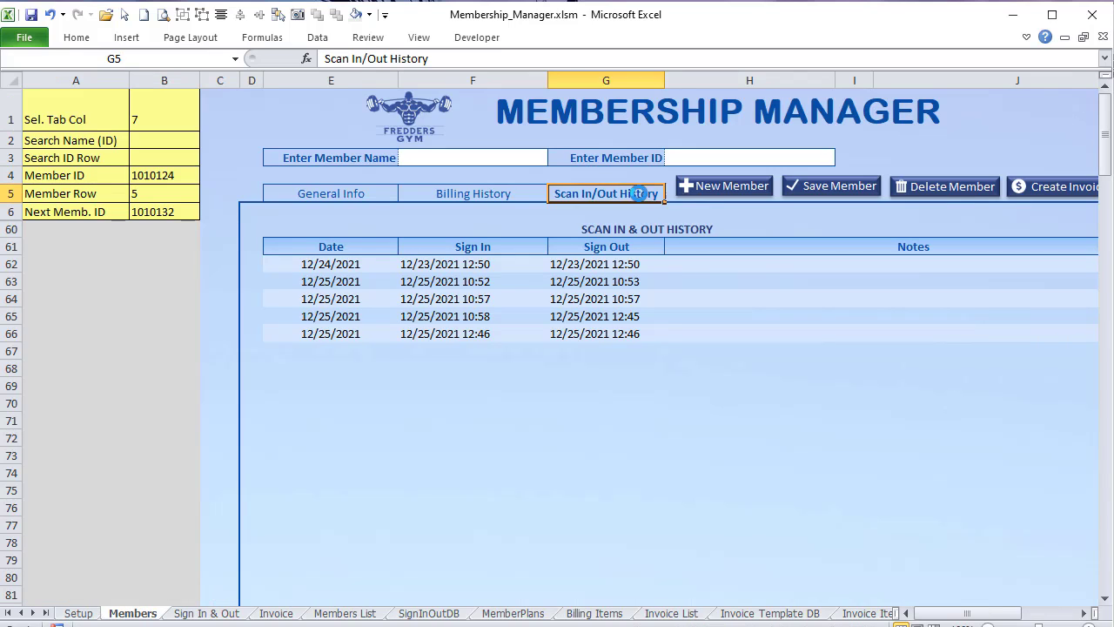
{"action": "left_click", "coordinate": [739, 186]}
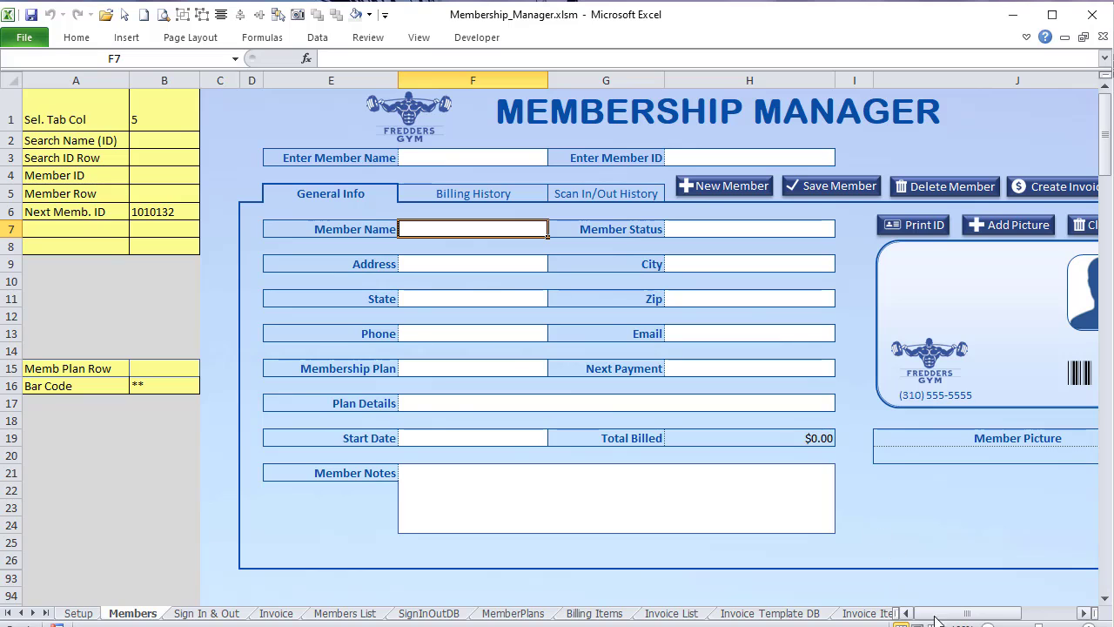
{"action": "left_click_drag", "start_coordinate": [943, 619], "coordinate": [964, 622]}
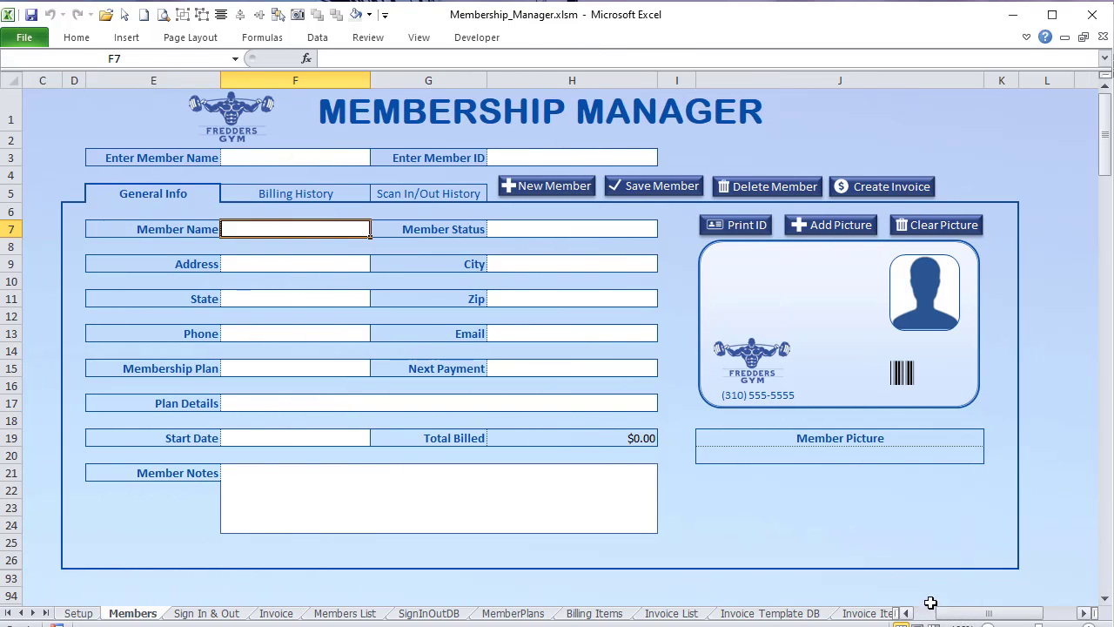
{"action": "left_click_drag", "start_coordinate": [436, 384], "coordinate": [597, 365]}
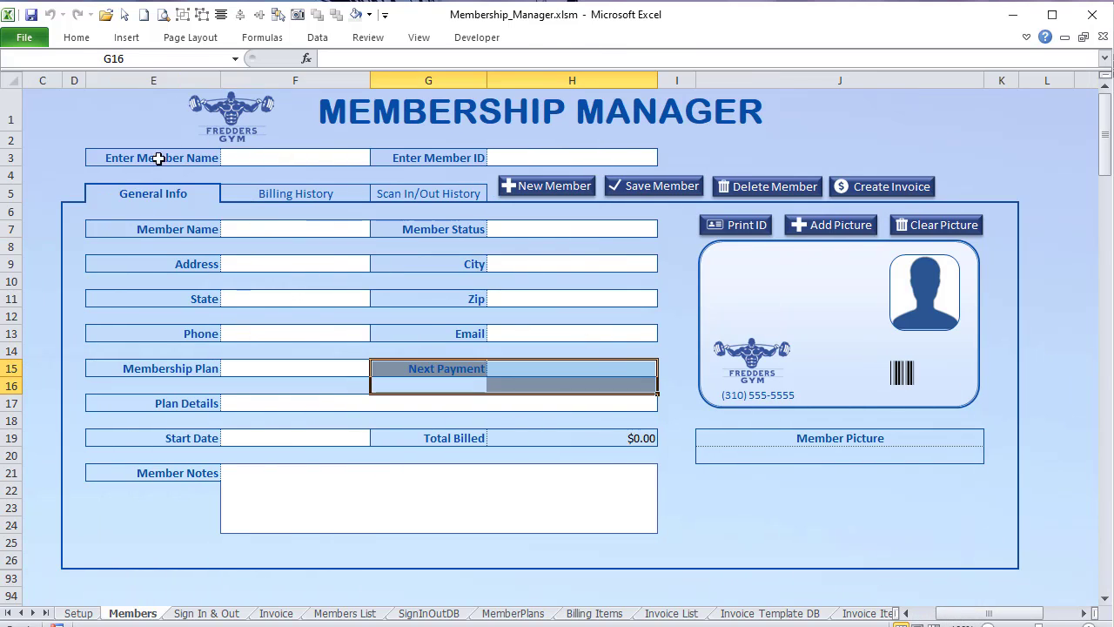
{"action": "left_click", "coordinate": [152, 193]}
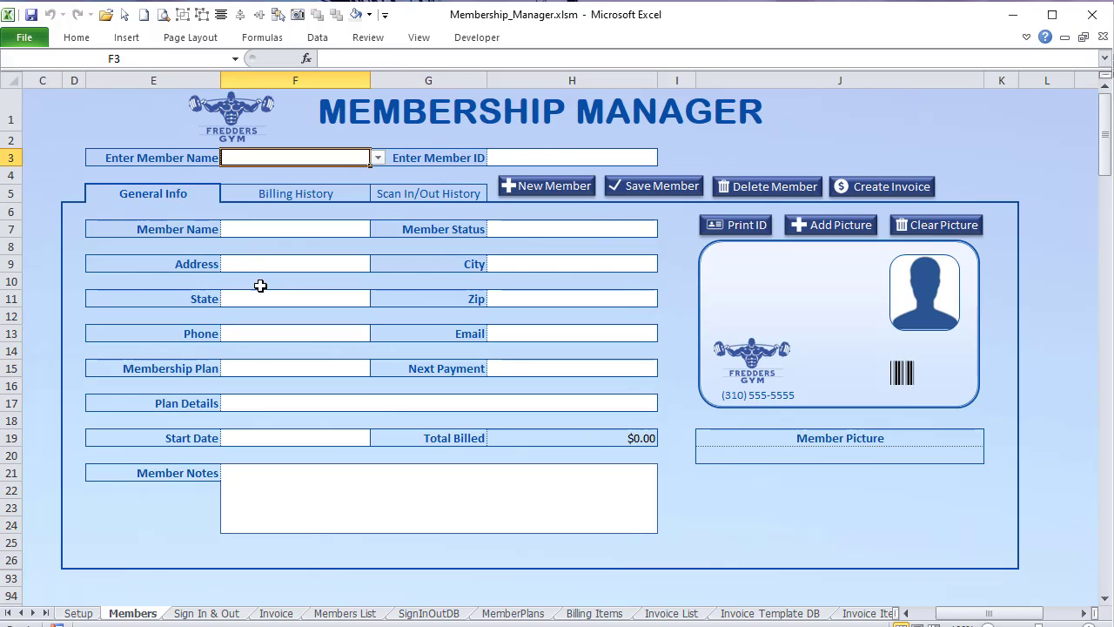
Step: Return to the VBA editor and examine the cell F7 selection line in Member_AddNew and the start of Member_CreateInvoice
{"action": "key", "text": "alt+F11"}
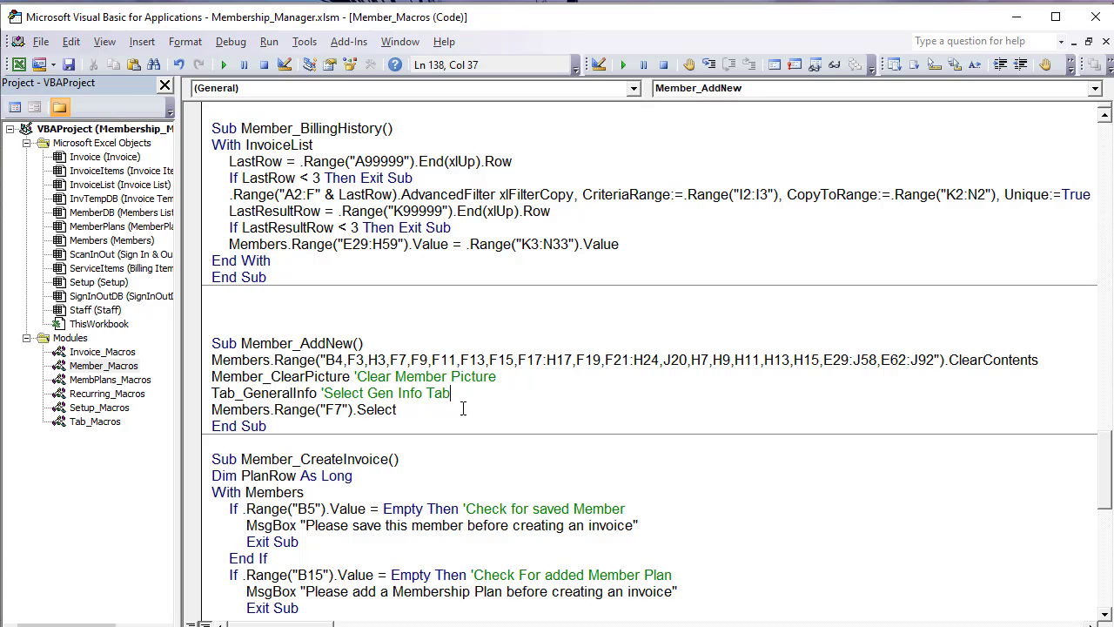
{"action": "left_click_drag", "start_coordinate": [464, 408], "coordinate": [163, 408]}
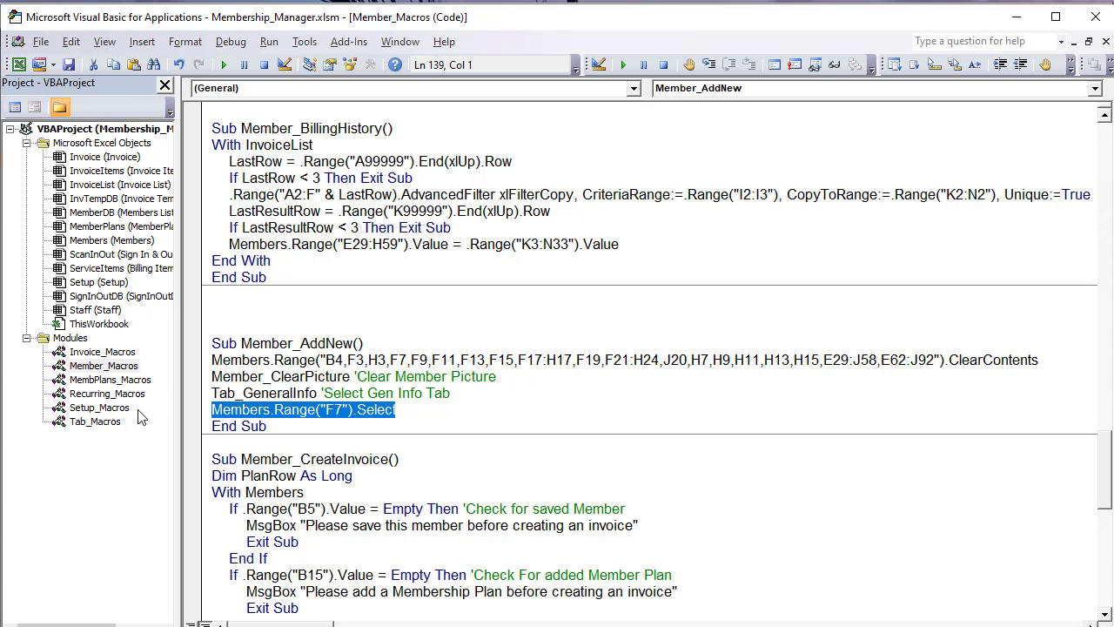
{"action": "scroll", "coordinate": [431, 438], "scroll_direction": "down", "scroll_amount": 2}
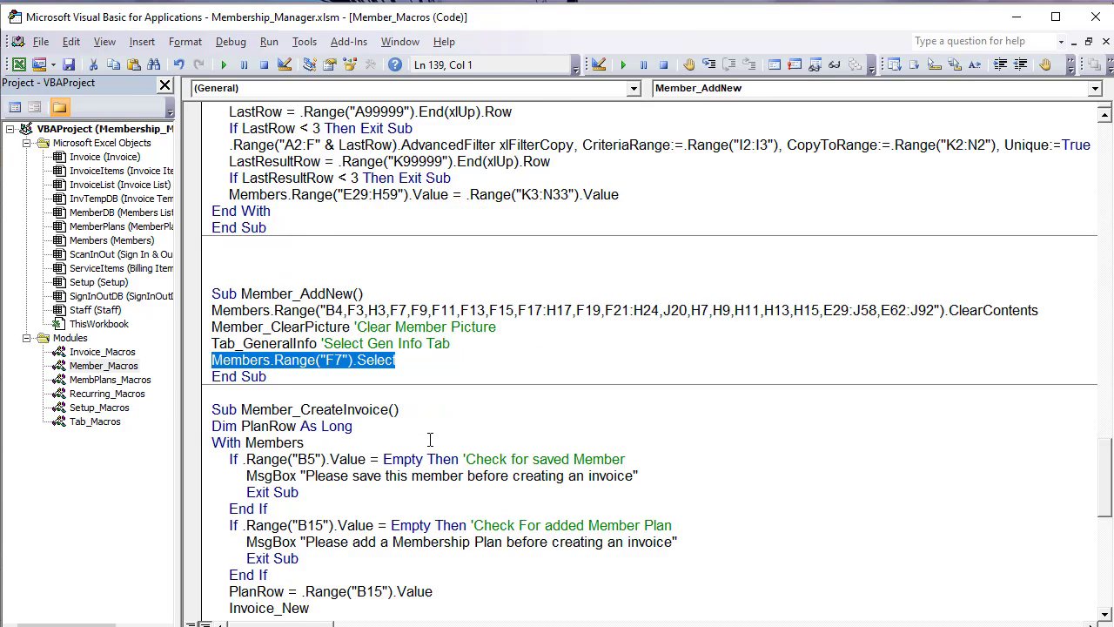
Step: Switch back to the Members sheet, view both empty history sections, and load an existing member's record under General Info
{"action": "key", "text": "alt+F11"}
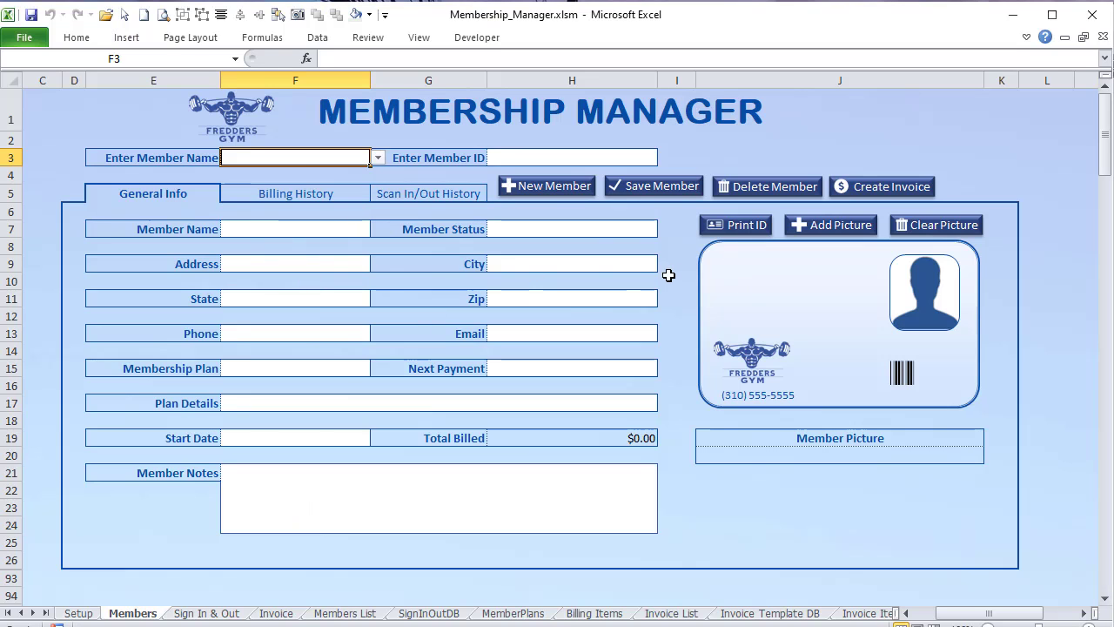
{"action": "left_click", "coordinate": [262, 186]}
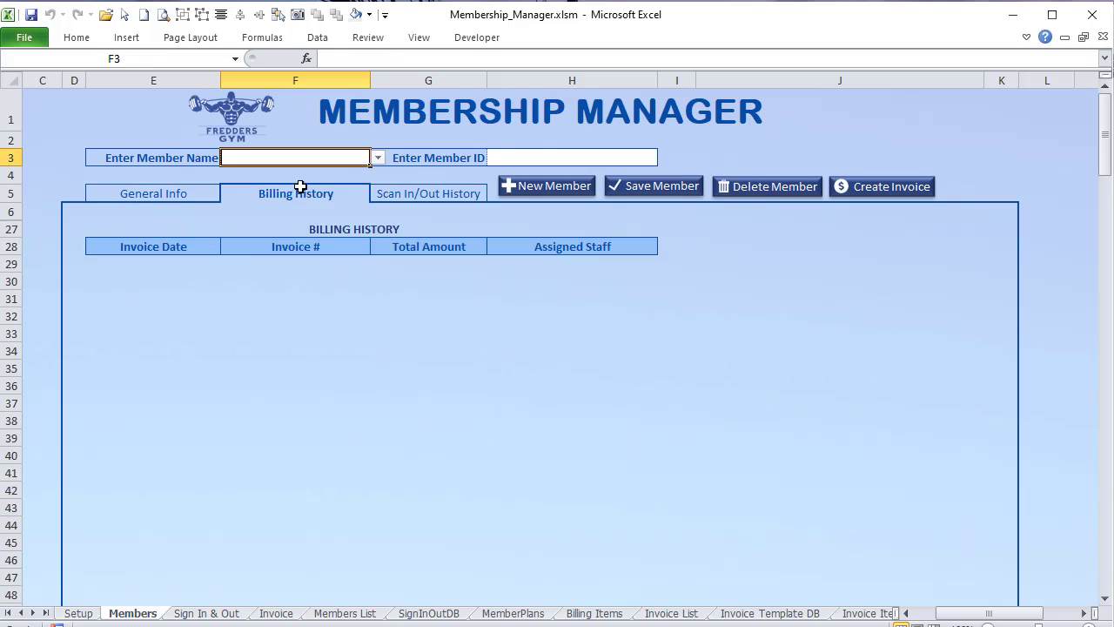
{"action": "left_click", "coordinate": [407, 201]}
{"action": "left_click", "coordinate": [163, 197]}
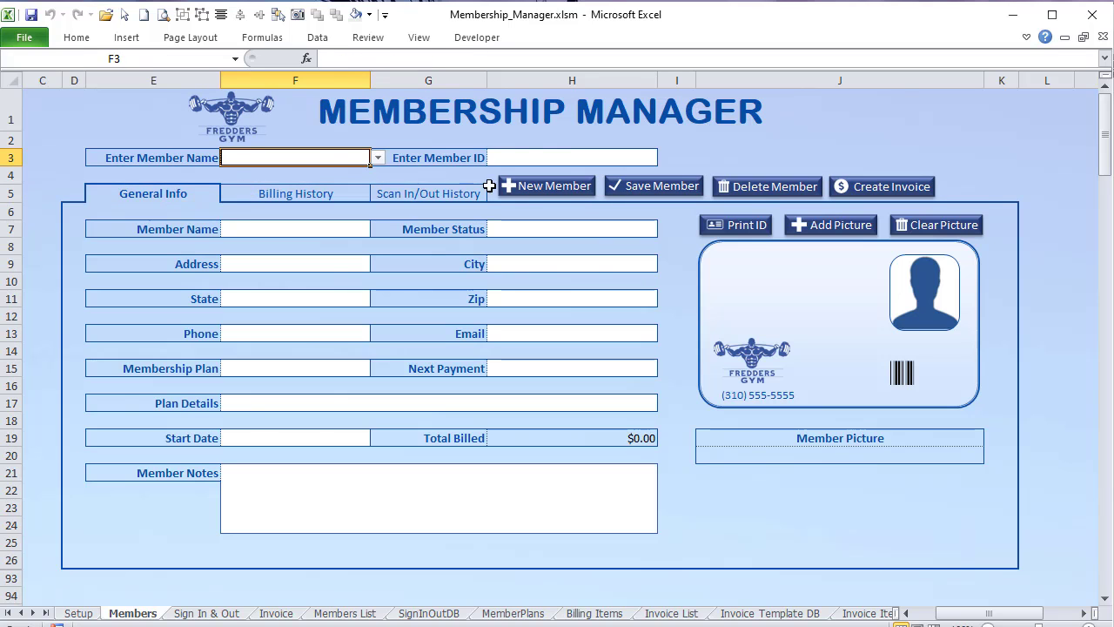
{"action": "left_click", "coordinate": [379, 158]}
{"action": "left_click", "coordinate": [305, 203]}
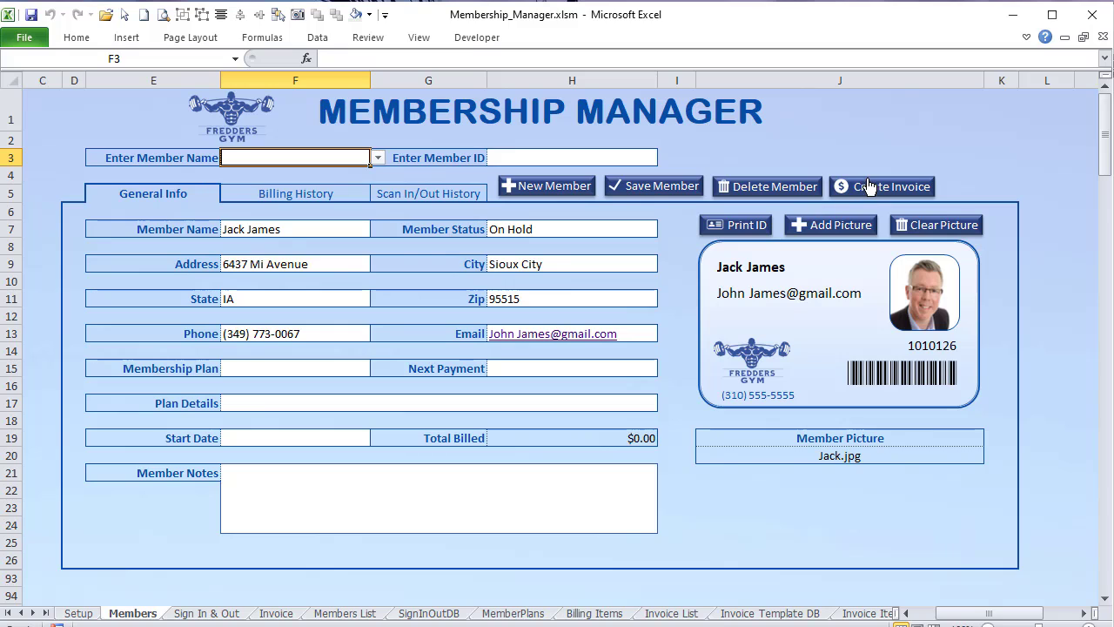
Step: Set the loaded member's Membership Plan to Monthly-Gold and save the member
{"action": "left_click", "coordinate": [318, 370]}
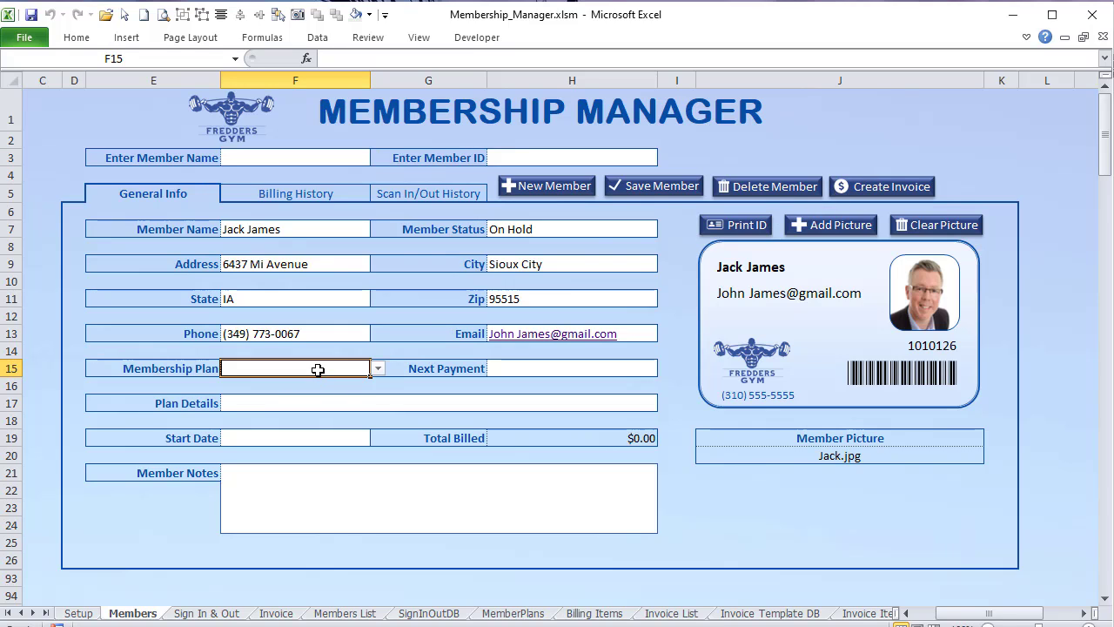
{"action": "left_click", "coordinate": [376, 369]}
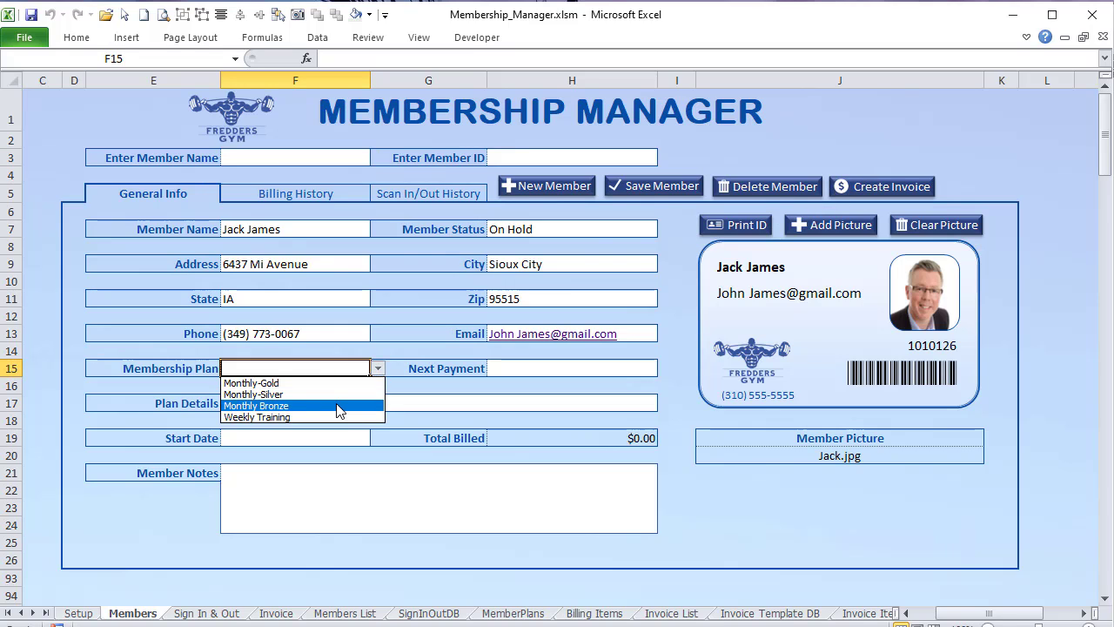
{"action": "left_click", "coordinate": [326, 383]}
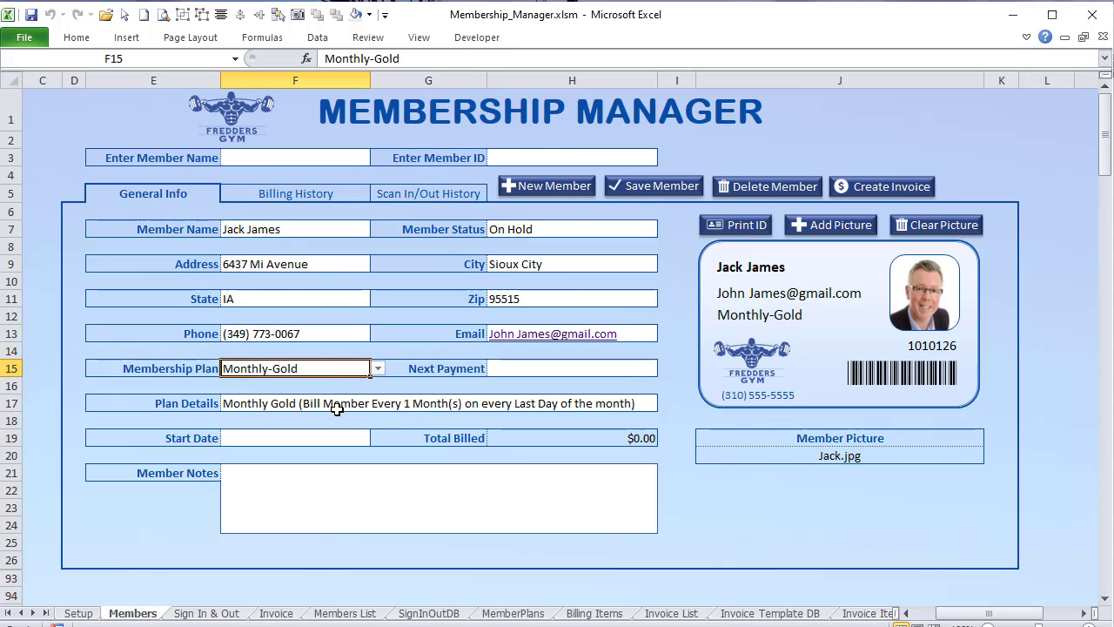
{"action": "left_click", "coordinate": [244, 403]}
{"action": "left_click", "coordinate": [656, 186]}
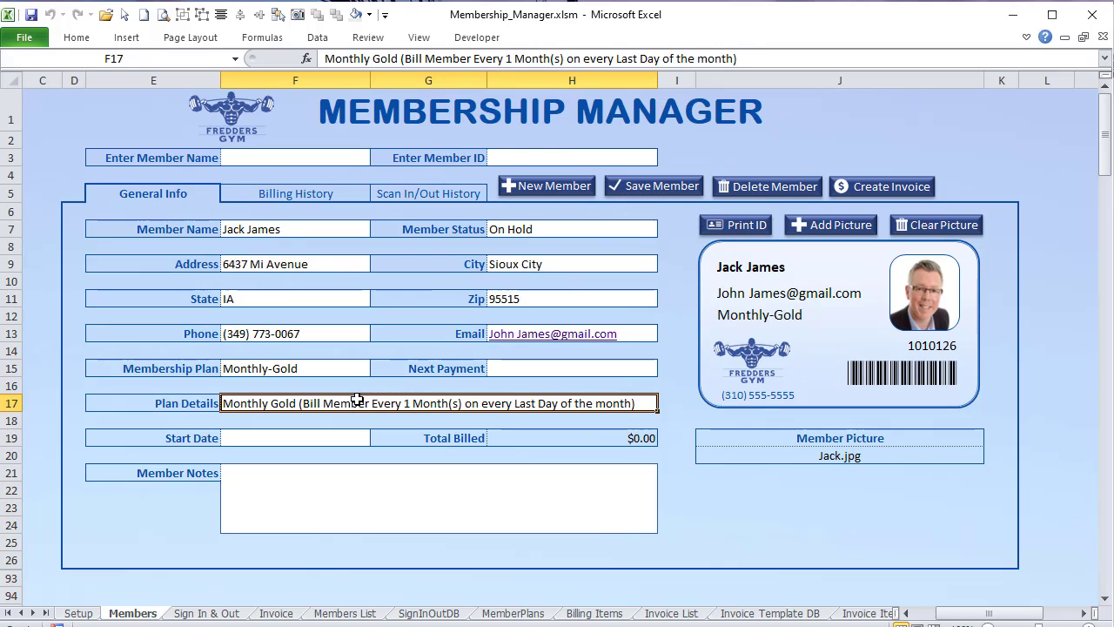
{"action": "left_click", "coordinate": [334, 373]}
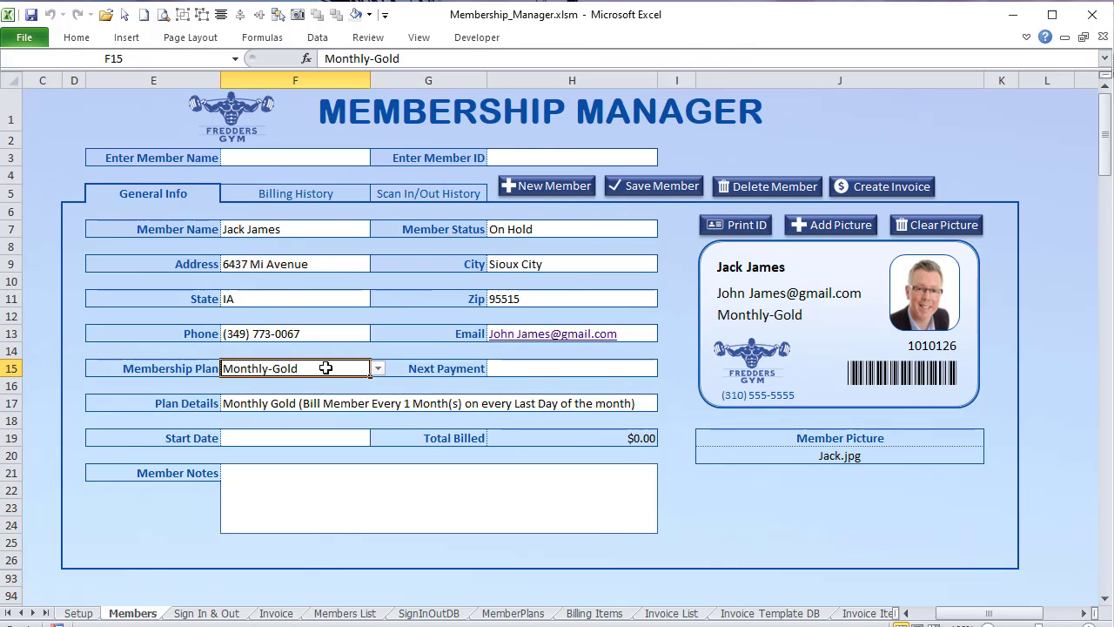
Step: Check the Monthly-Silver plan's name, amount, description and billing schedule on the MemberPlans sheet, and save the plan
{"action": "left_click", "coordinate": [514, 614]}
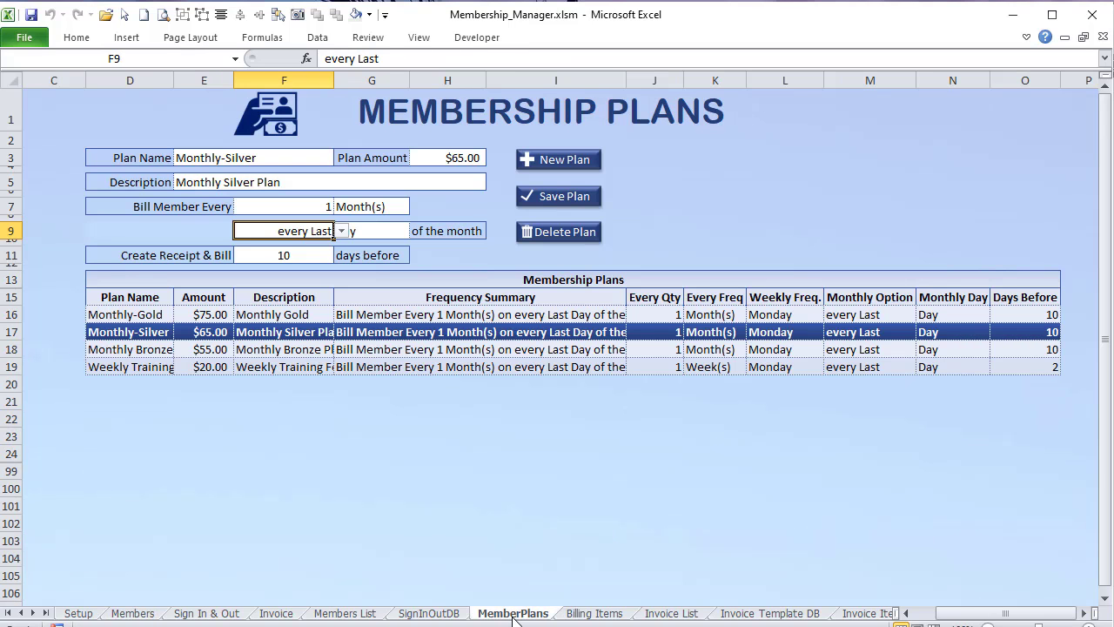
{"action": "left_click", "coordinate": [212, 164]}
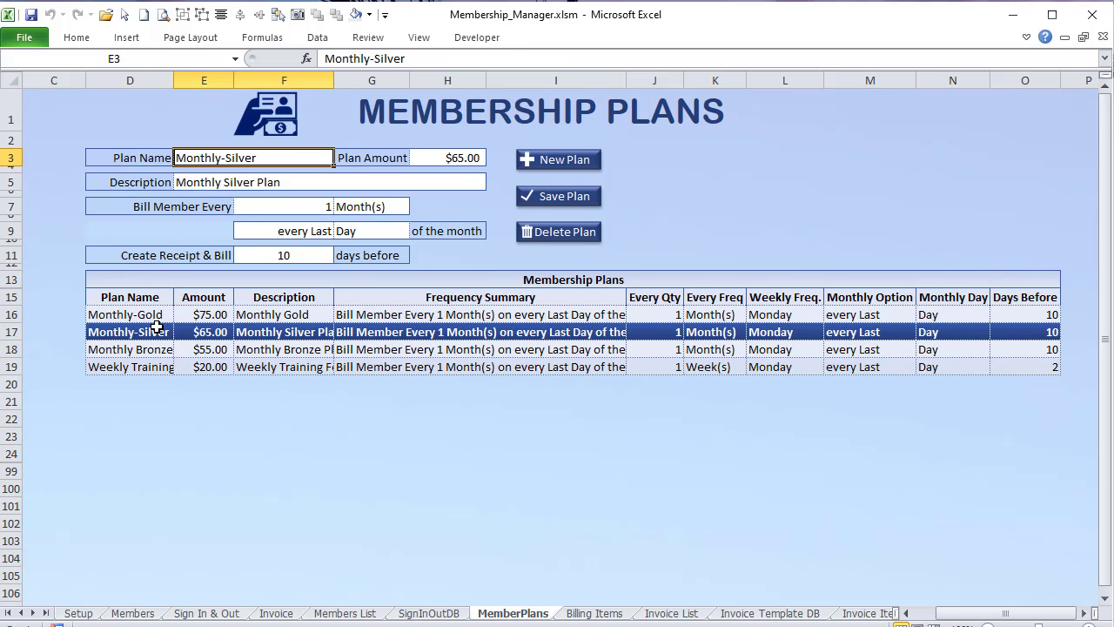
{"action": "left_click", "coordinate": [459, 161]}
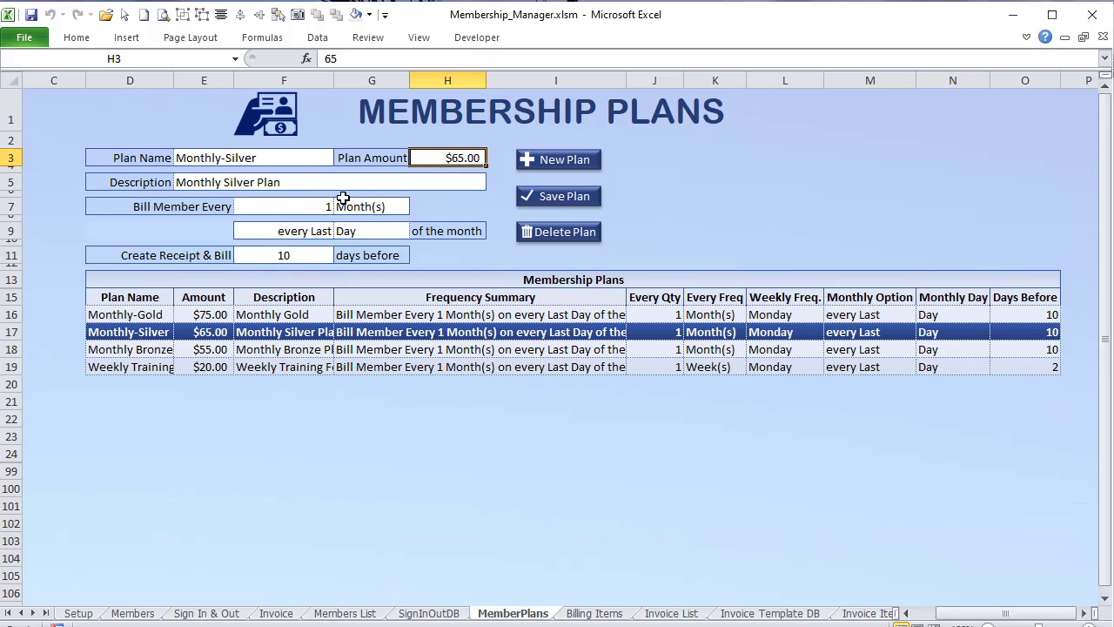
{"action": "left_click", "coordinate": [290, 182]}
{"action": "left_click_drag", "start_coordinate": [279, 212], "coordinate": [373, 253]}
{"action": "left_click", "coordinate": [317, 204]}
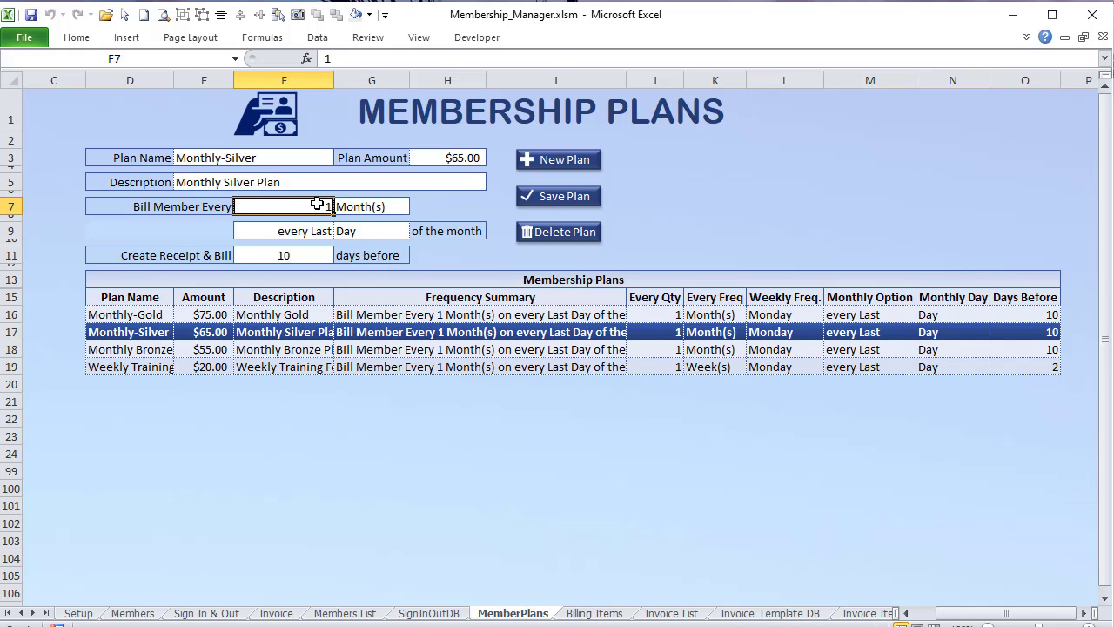
{"action": "left_click", "coordinate": [540, 201]}
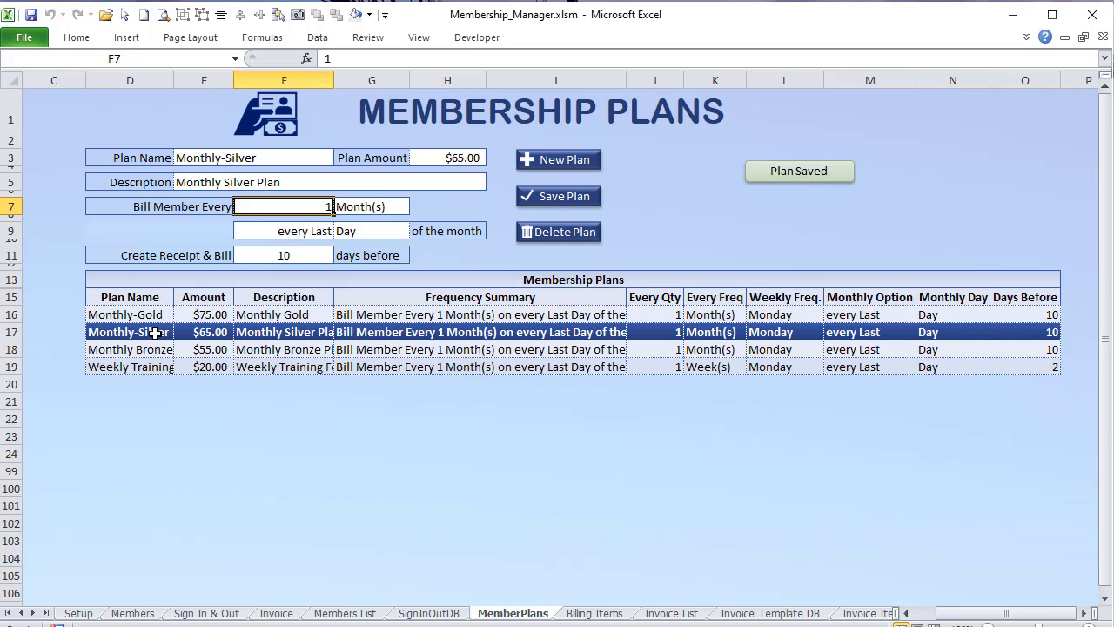
Step: Load the Monthly-Gold plan from the Membership Plans table and switch back to the Monthly-Silver plan
{"action": "left_click", "coordinate": [155, 331]}
{"action": "left_click", "coordinate": [150, 315]}
{"action": "left_click", "coordinate": [151, 331]}
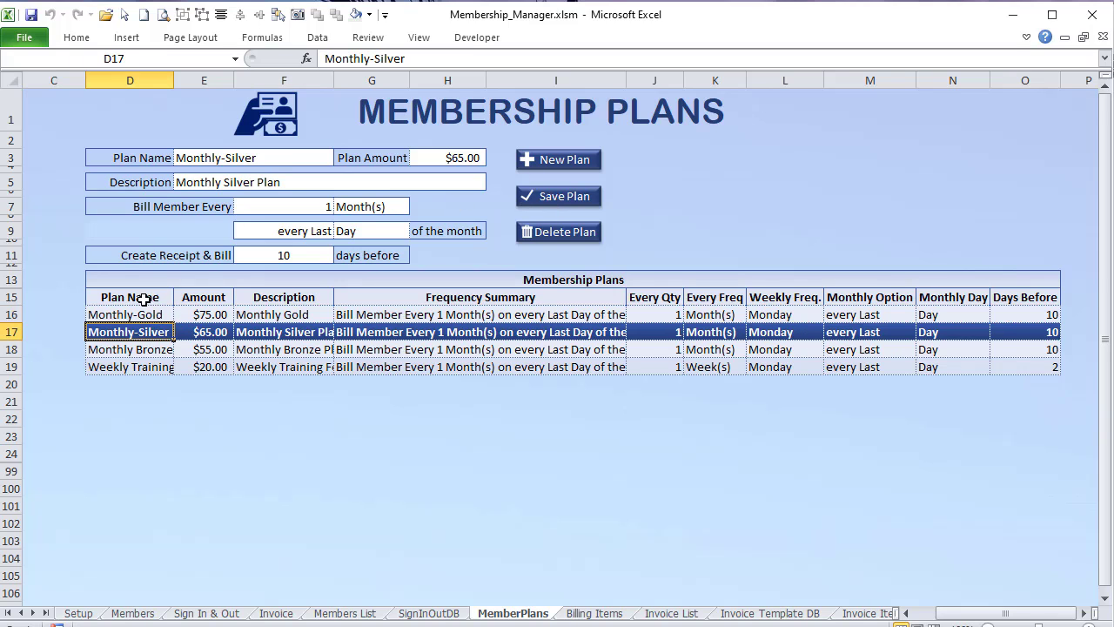
Step: Create an invoice for the loaded member, check its Monthly-Gold item and recurring details, save it, and return to the Members sheet
{"action": "left_click", "coordinate": [138, 613]}
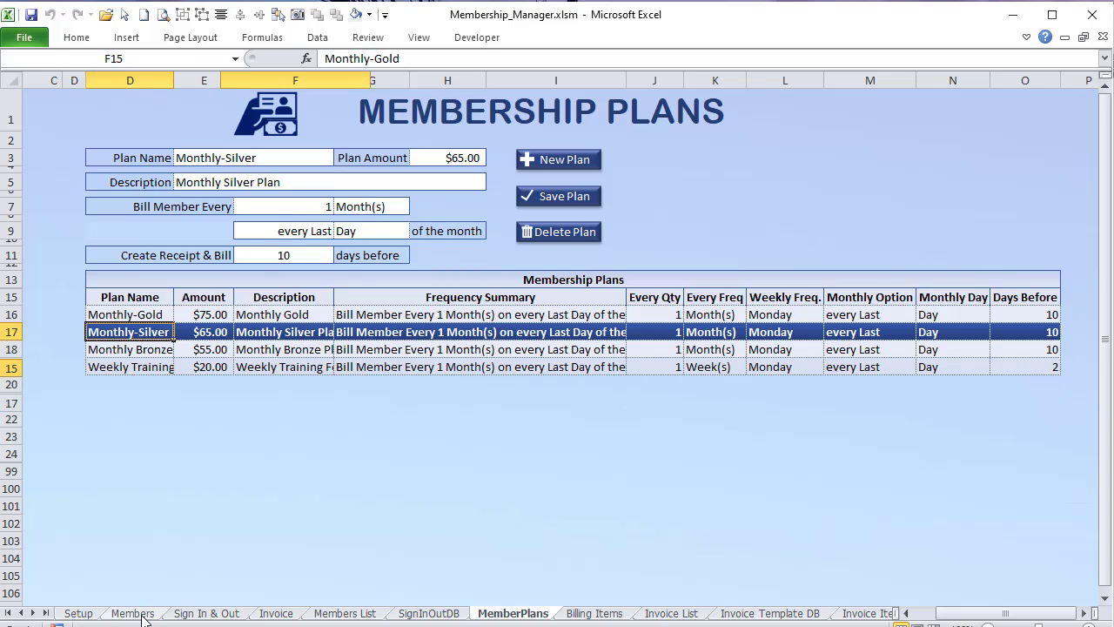
{"action": "left_click", "coordinate": [876, 190]}
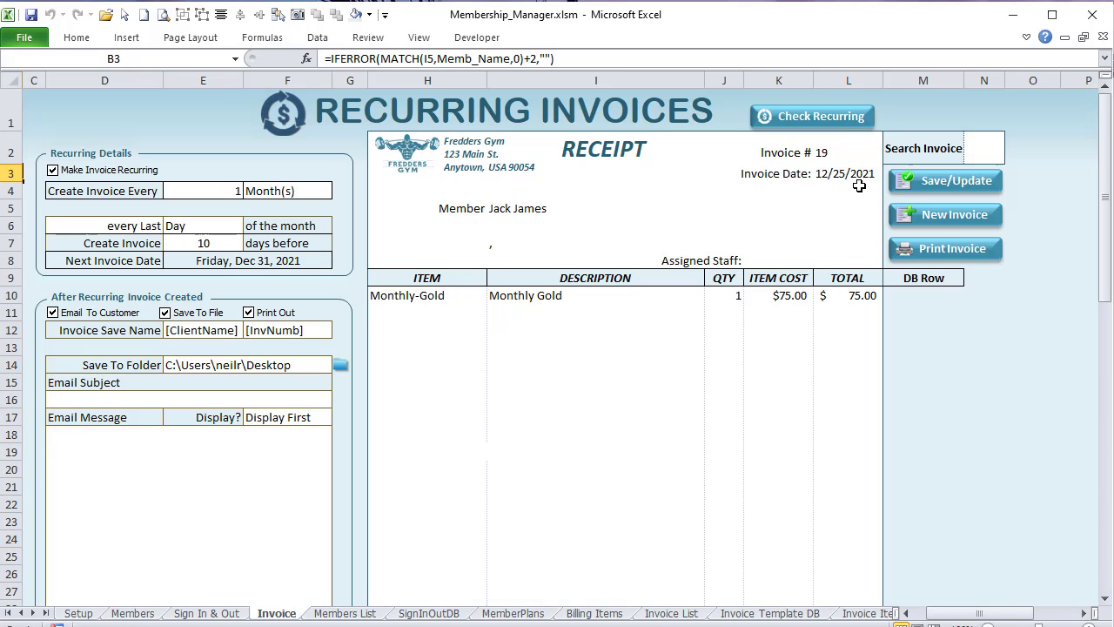
{"action": "left_click", "coordinate": [405, 296]}
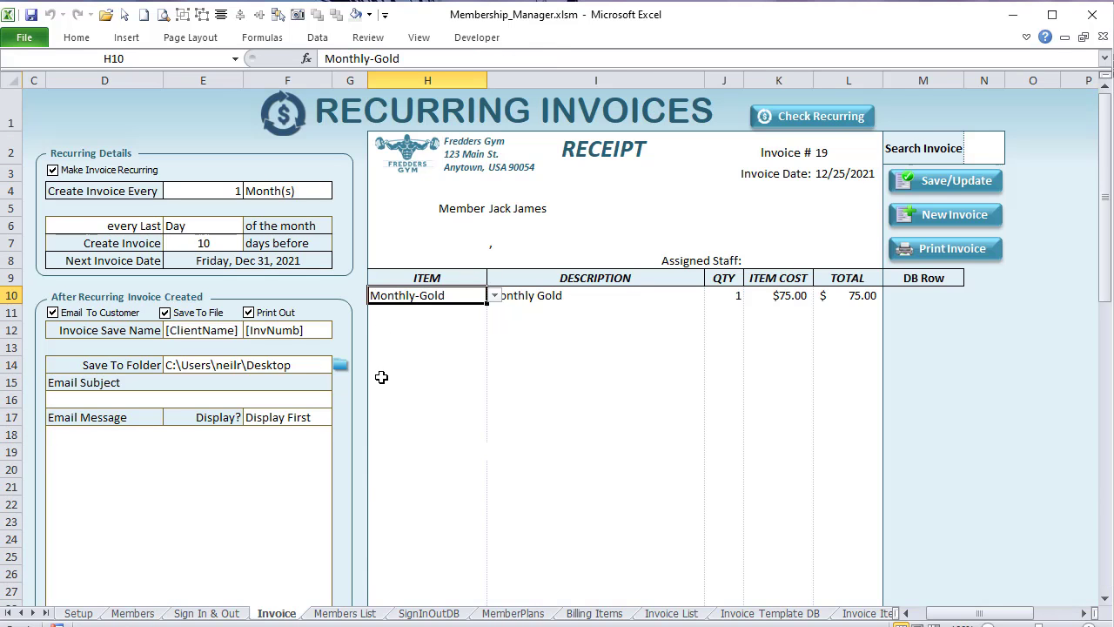
{"action": "left_click", "coordinate": [538, 297]}
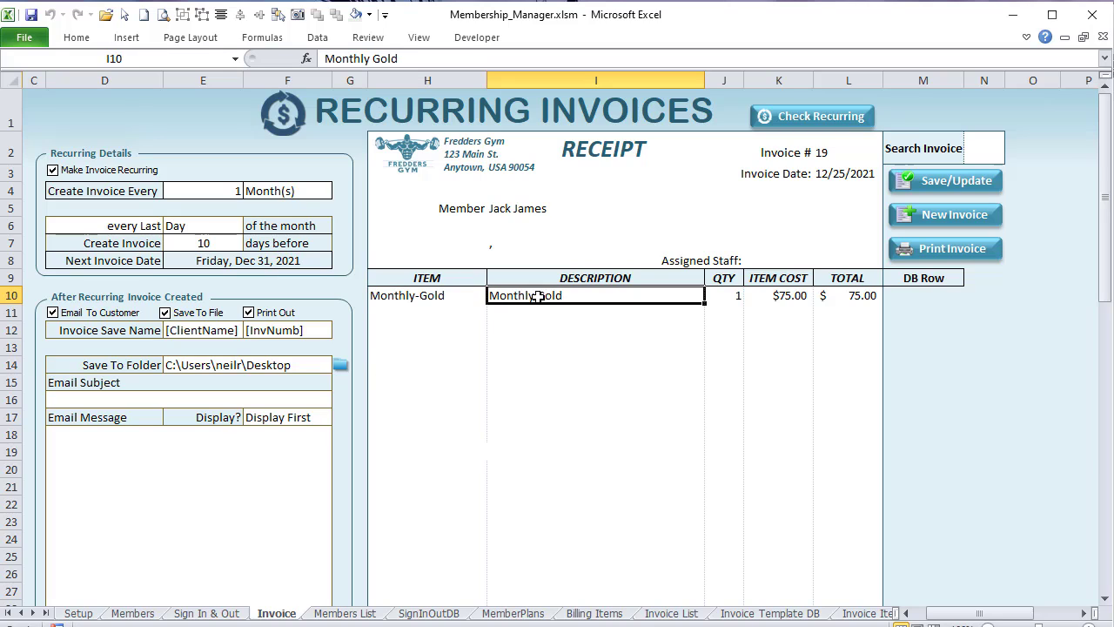
{"action": "left_click", "coordinate": [767, 297]}
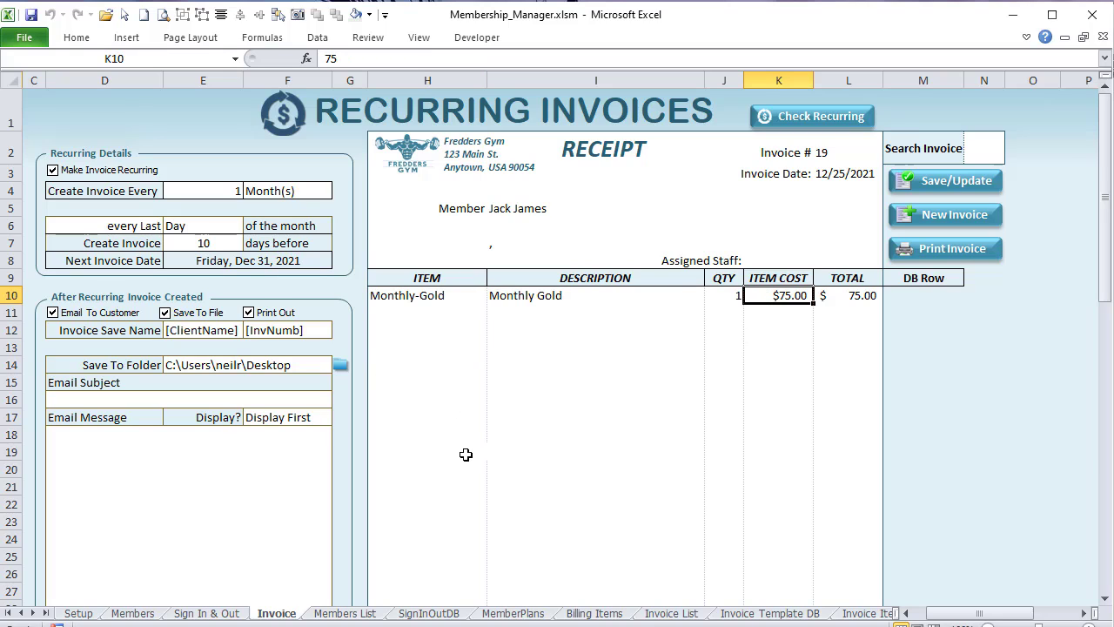
{"action": "left_click_drag", "start_coordinate": [228, 191], "coordinate": [224, 243]}
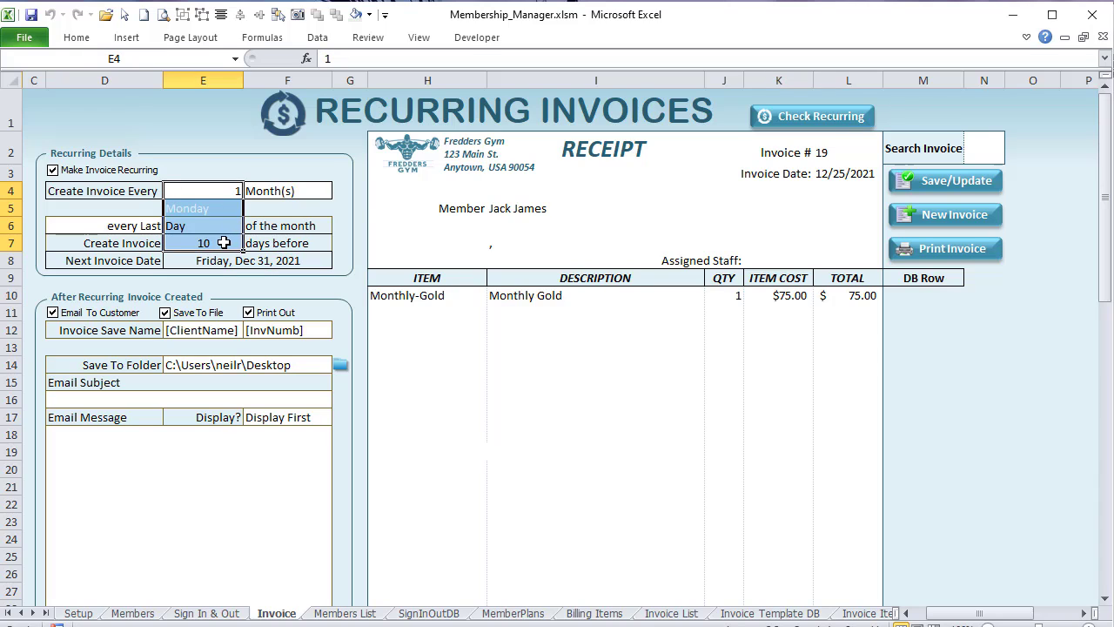
{"action": "left_click", "coordinate": [954, 184]}
{"action": "left_click", "coordinate": [131, 613]}
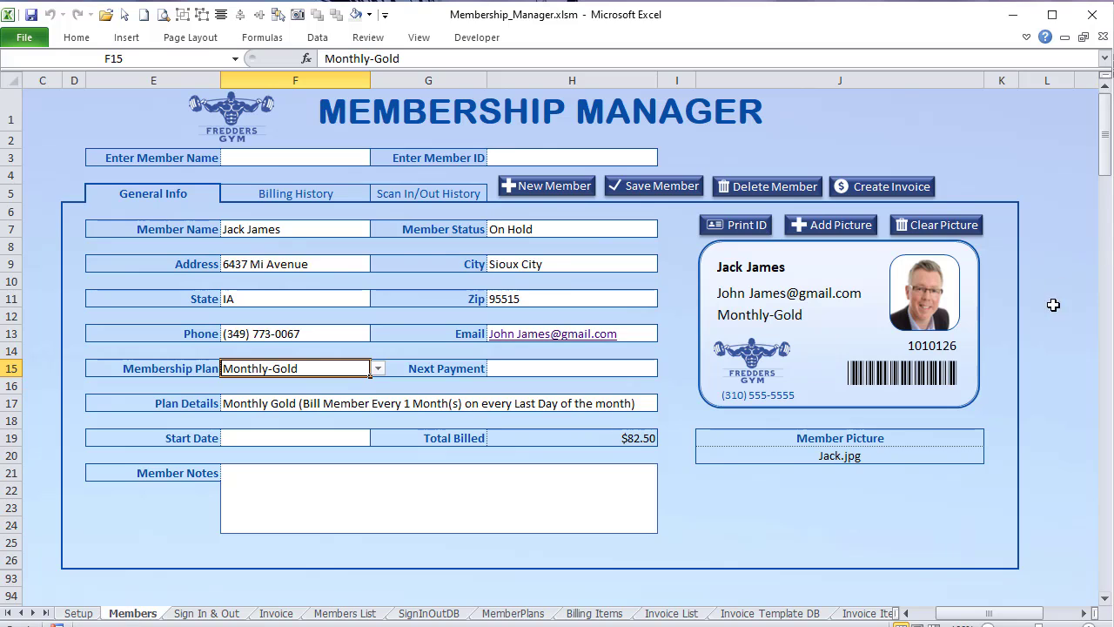
Step: Load the next member's record on the Members sheet by choosing the member's name in the name search field
{"action": "left_click", "coordinate": [348, 160]}
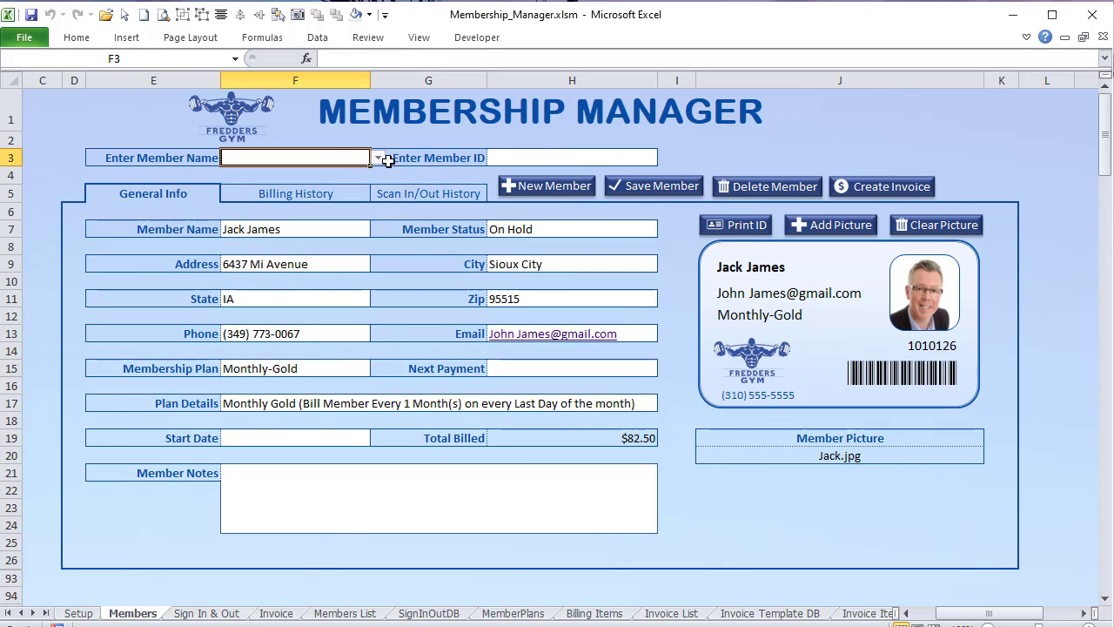
{"action": "left_click", "coordinate": [378, 158]}
{"action": "left_click", "coordinate": [324, 215]}
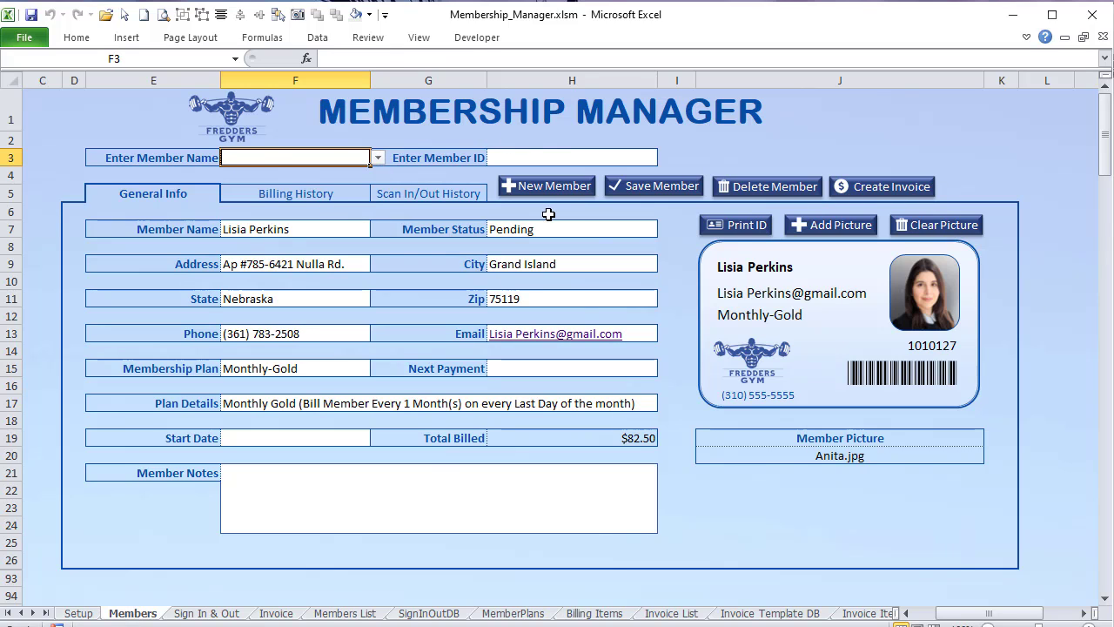
Step: Set the loaded member's Membership Plan to Monthly Bronze and save the member
{"action": "left_click", "coordinate": [312, 369]}
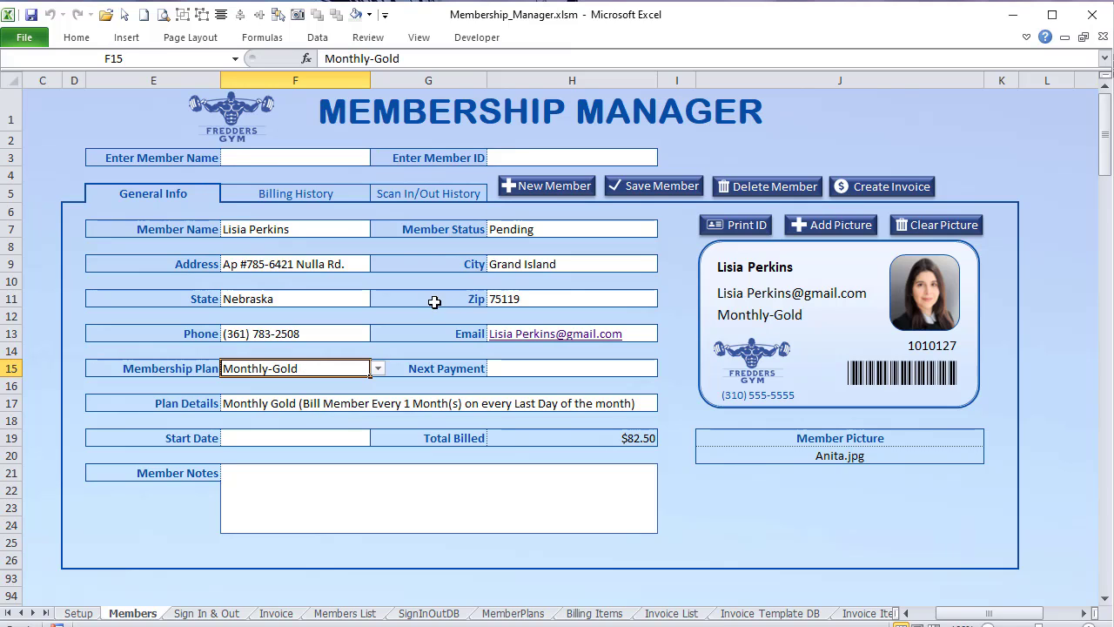
{"action": "left_click", "coordinate": [377, 368]}
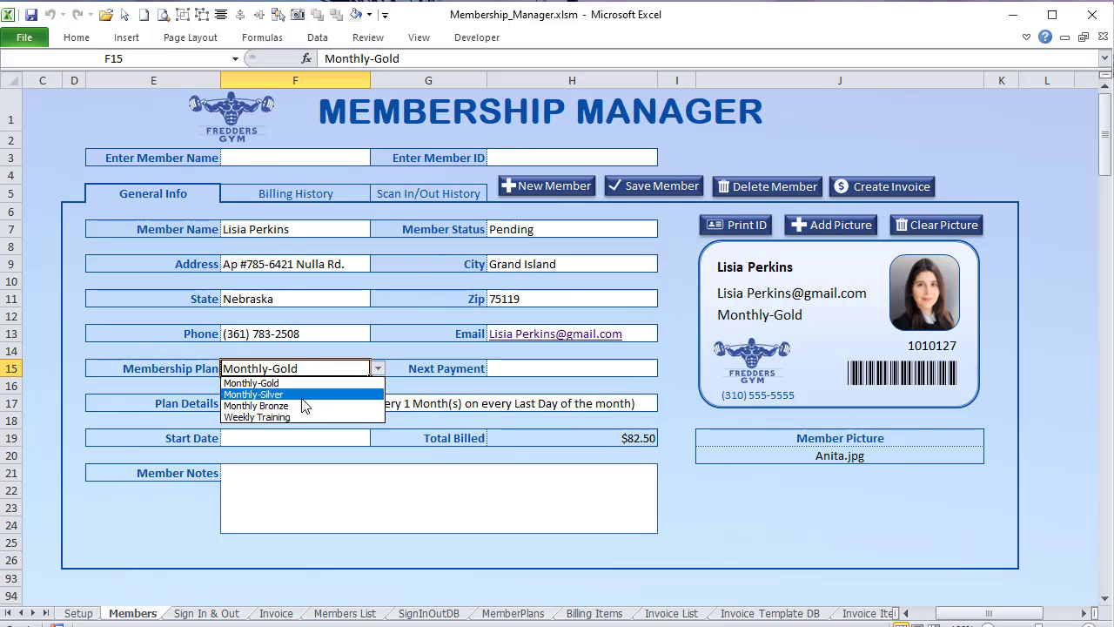
{"action": "left_click", "coordinate": [256, 406]}
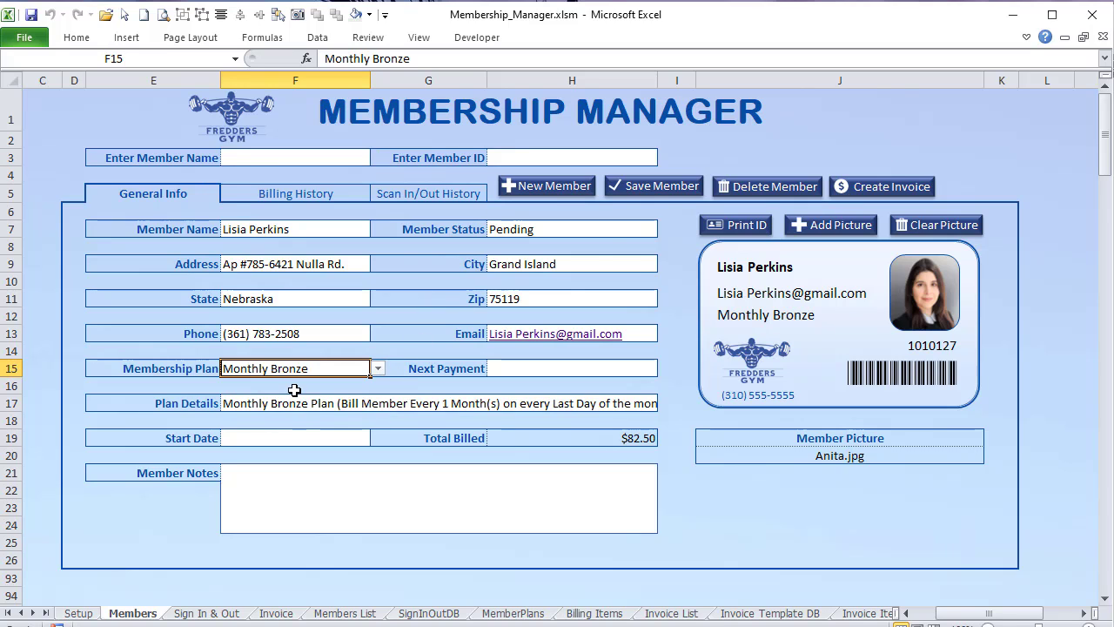
{"action": "left_click", "coordinate": [658, 194]}
Step: Create an invoice for the loaded member, check its Monthly Bronze item, description, member name and item cost, and return to the Members sheet
{"action": "left_click", "coordinate": [876, 191]}
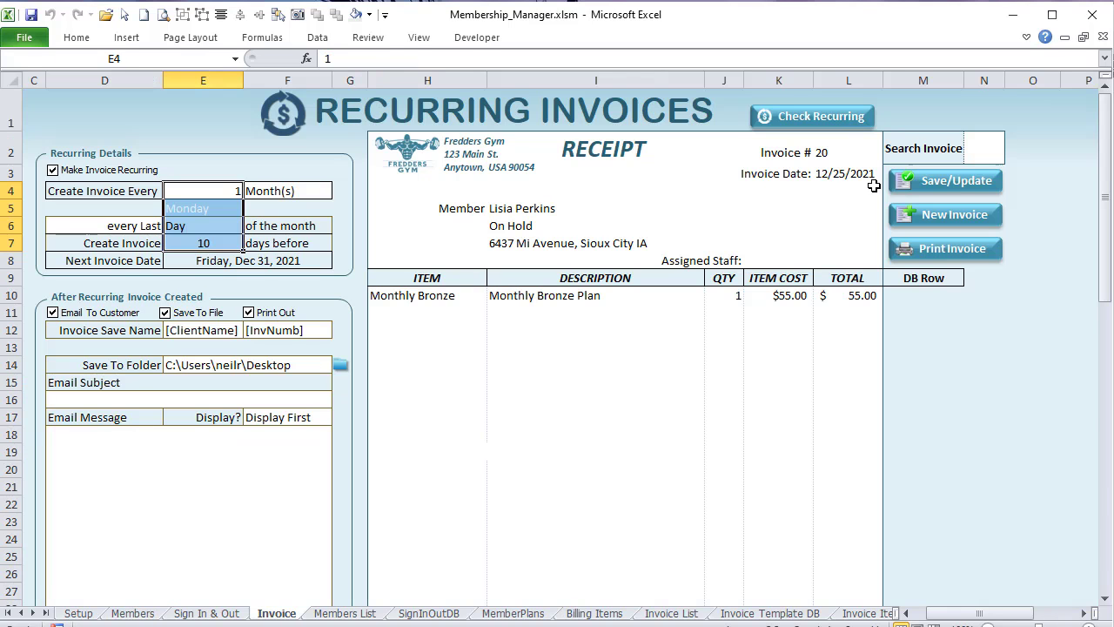
{"action": "left_click", "coordinate": [434, 297]}
{"action": "left_click", "coordinate": [555, 296]}
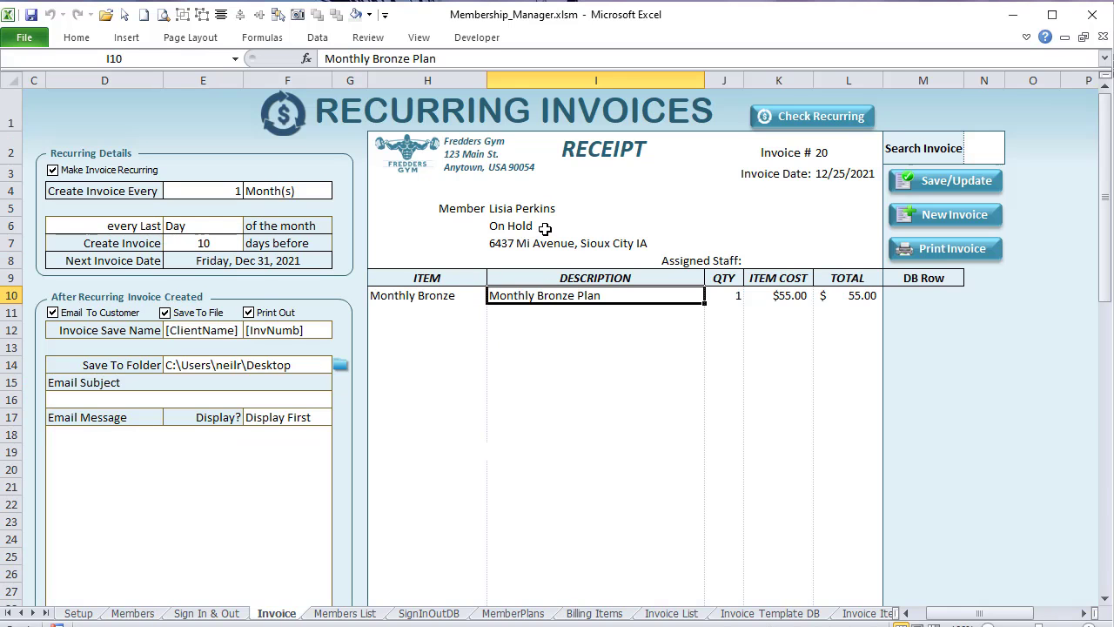
{"action": "left_click", "coordinate": [549, 213]}
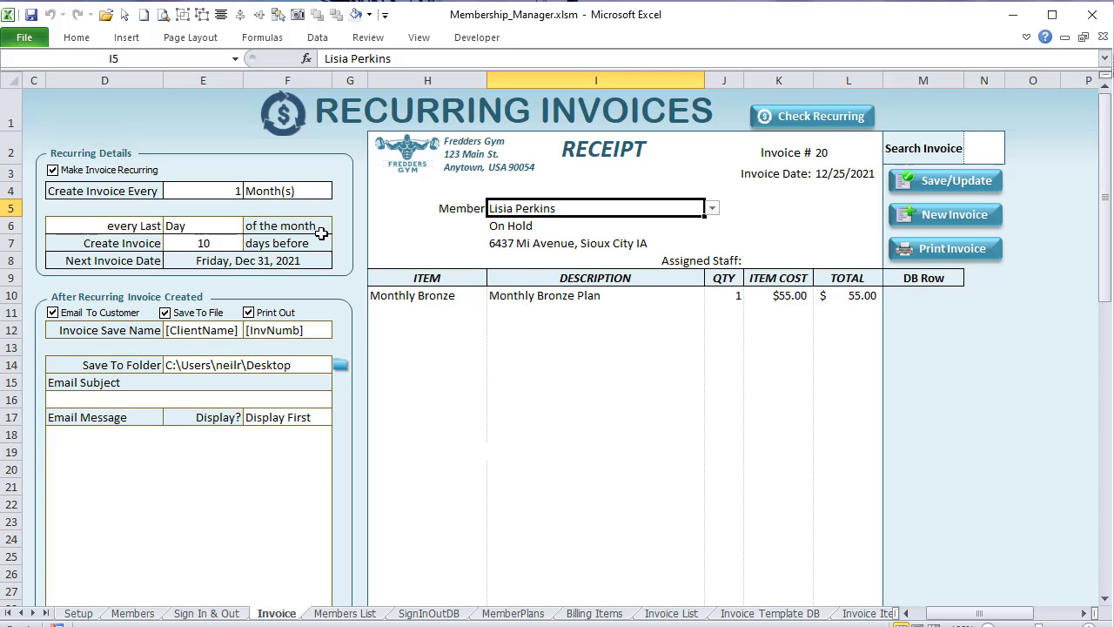
{"action": "left_click", "coordinate": [779, 296]}
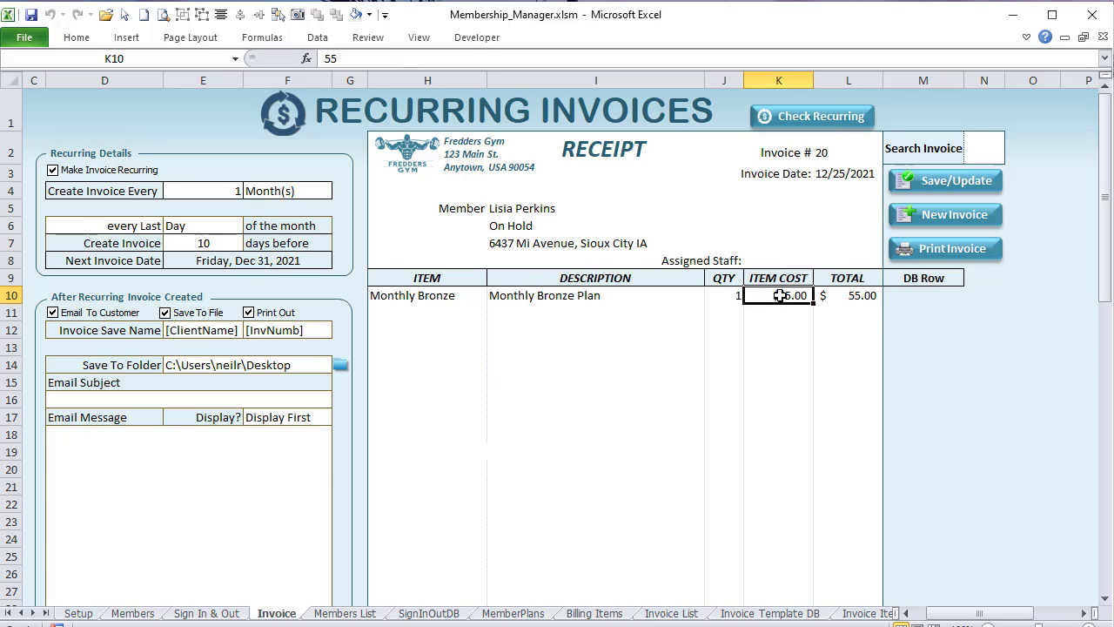
{"action": "left_click", "coordinate": [135, 613]}
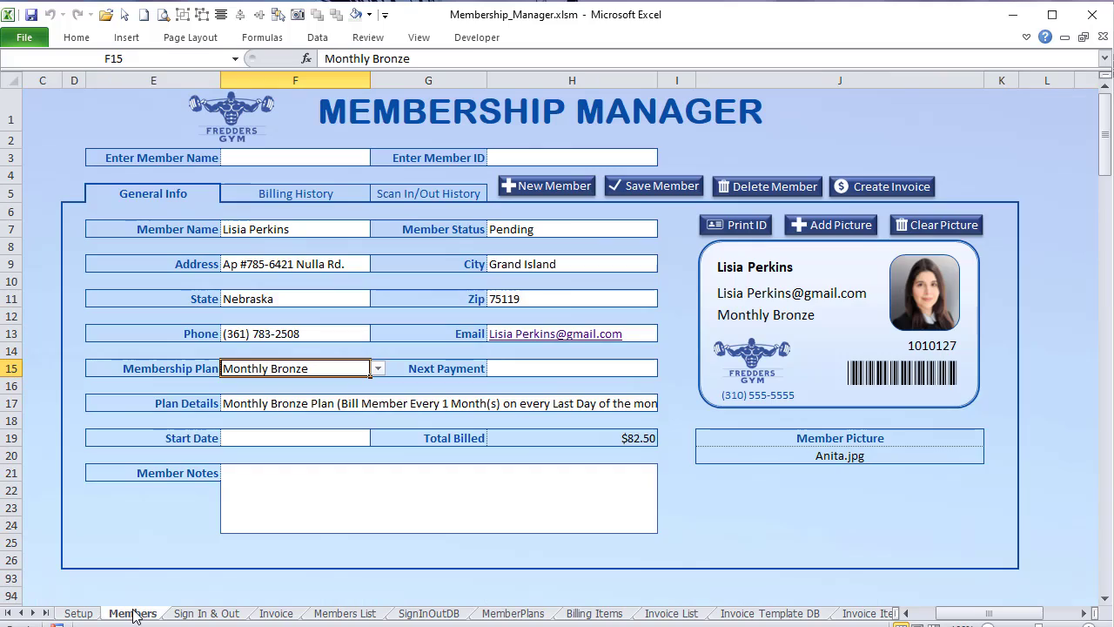
Step: Switch to the VBA editor and examine the Member_CreateInvoice macro's name and its PlanRow declaration
{"action": "key", "text": "alt+F11"}
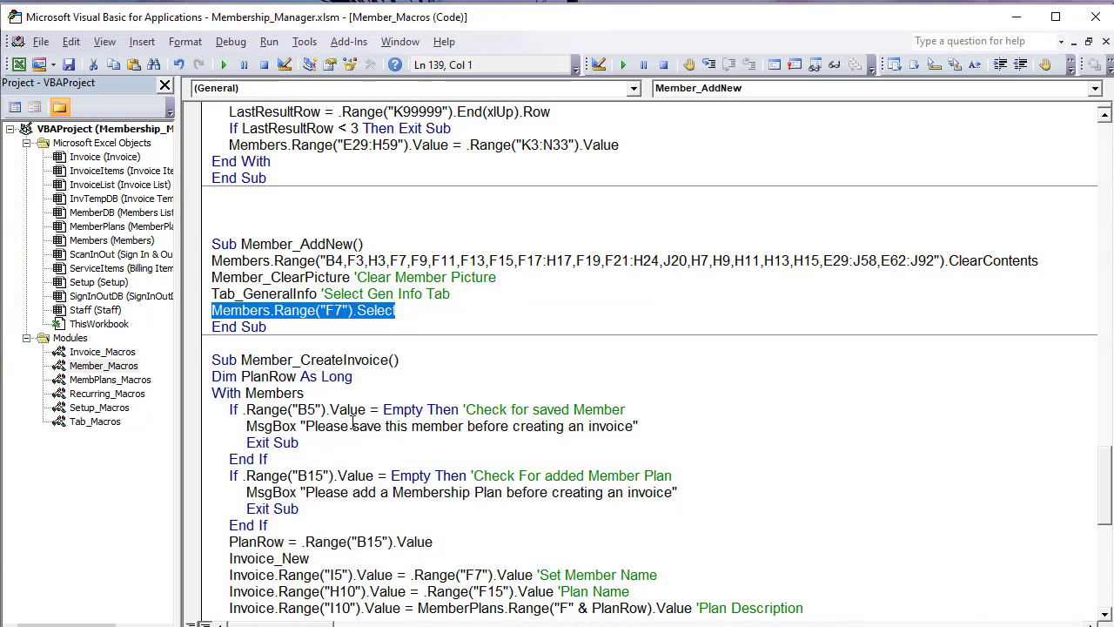
{"action": "left_click_drag", "start_coordinate": [380, 359], "coordinate": [240, 363]}
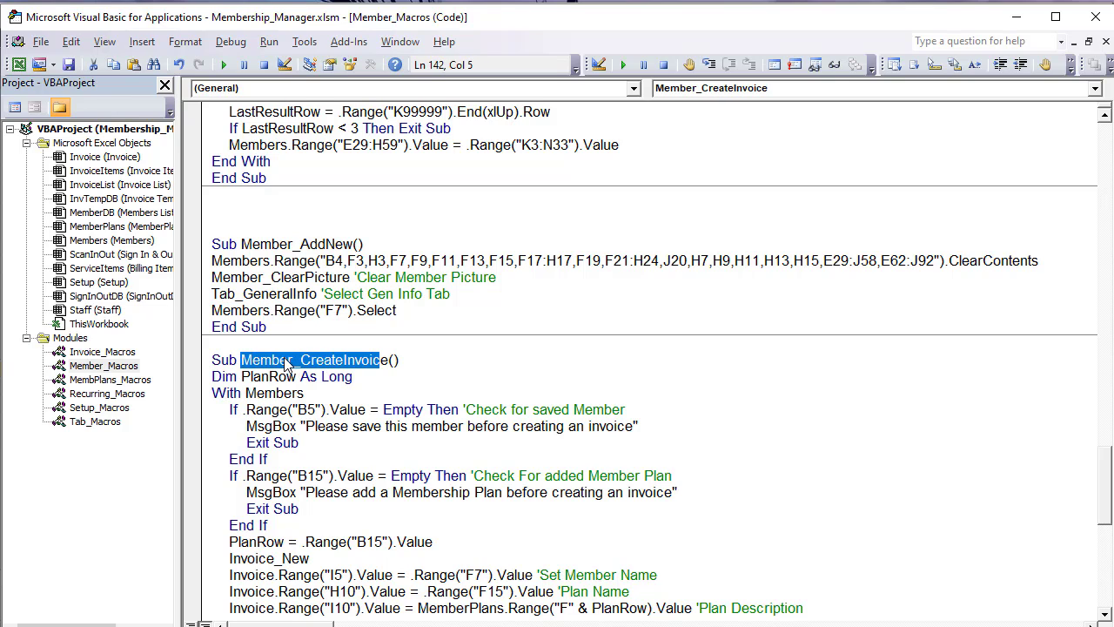
{"action": "left_click_drag", "start_coordinate": [353, 377], "coordinate": [187, 378]}
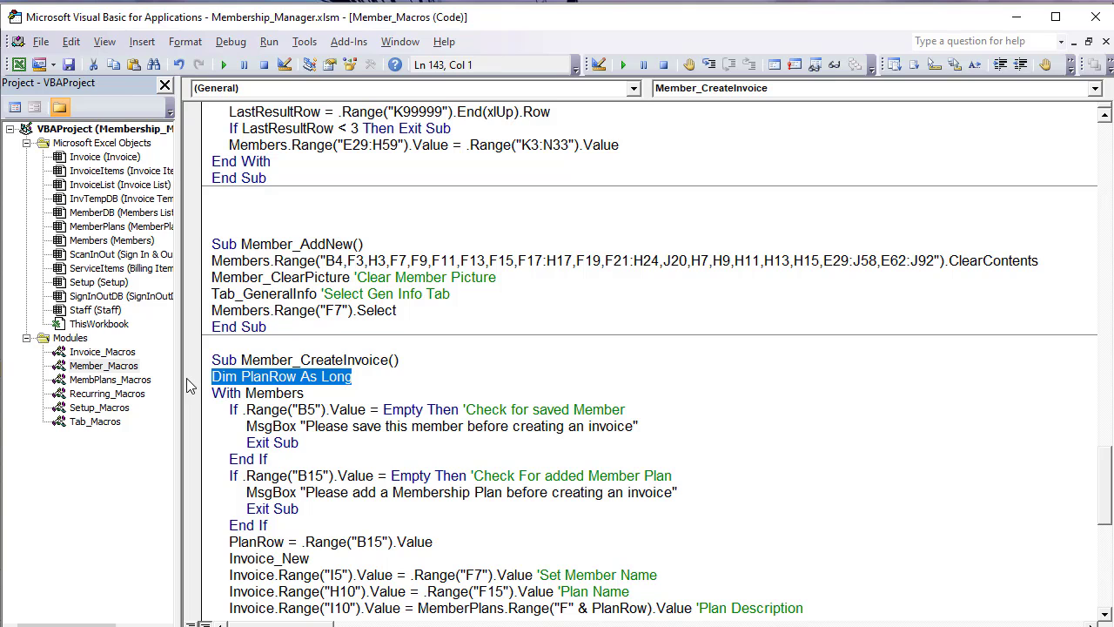
Step: Check the Member Row formula in cell B5 in the helper columns of the Members sheet
{"action": "key", "text": "alt+F11"}
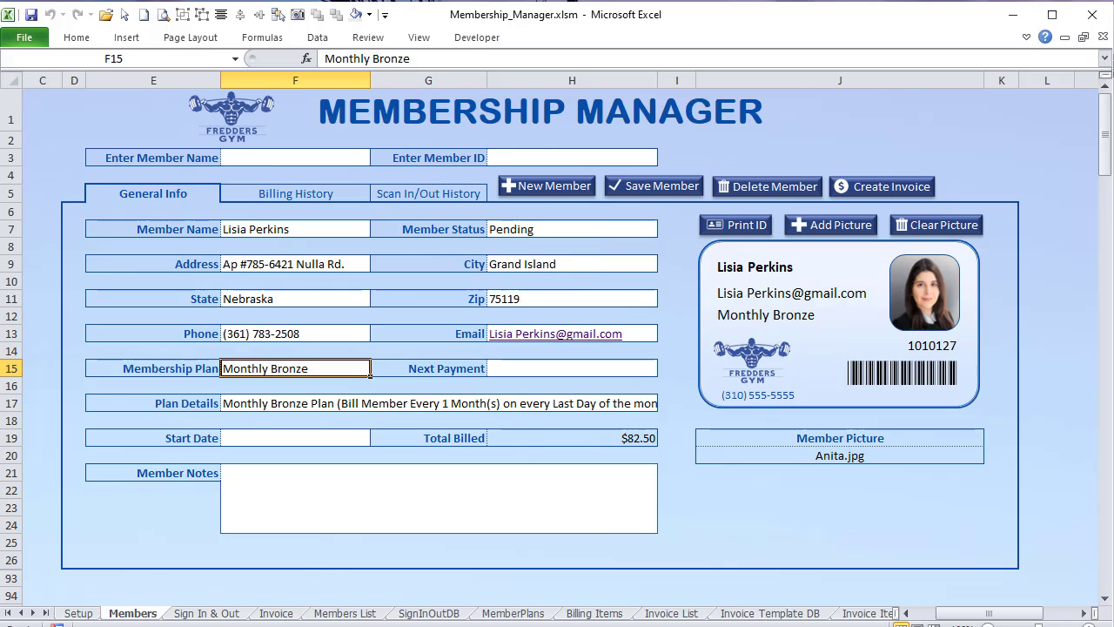
{"action": "left_click_drag", "start_coordinate": [981, 616], "coordinate": [900, 613]}
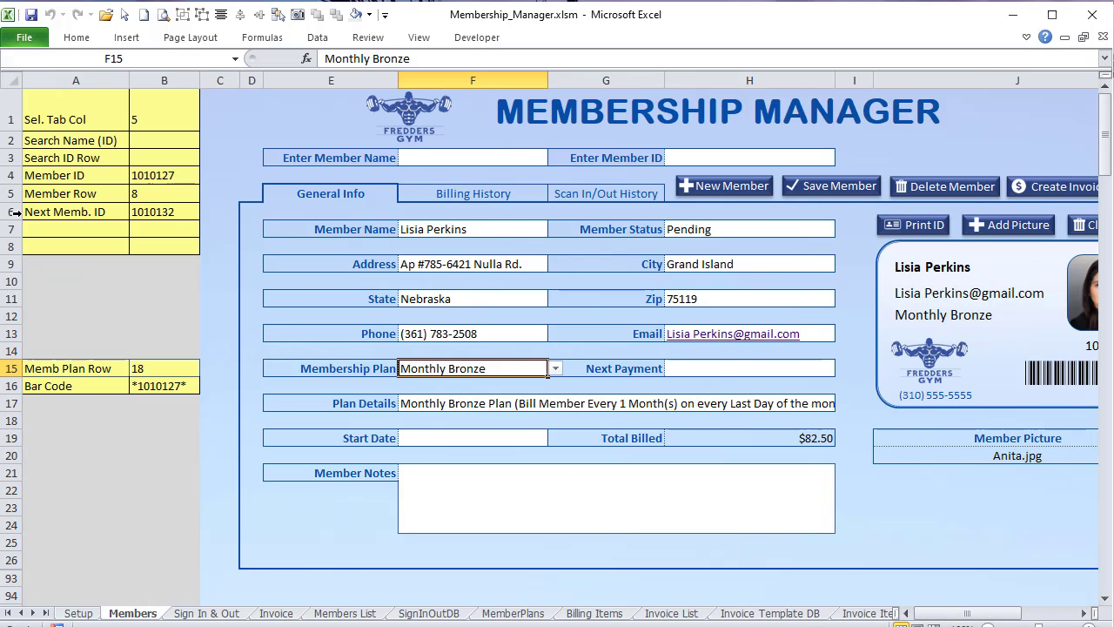
{"action": "left_click", "coordinate": [144, 195]}
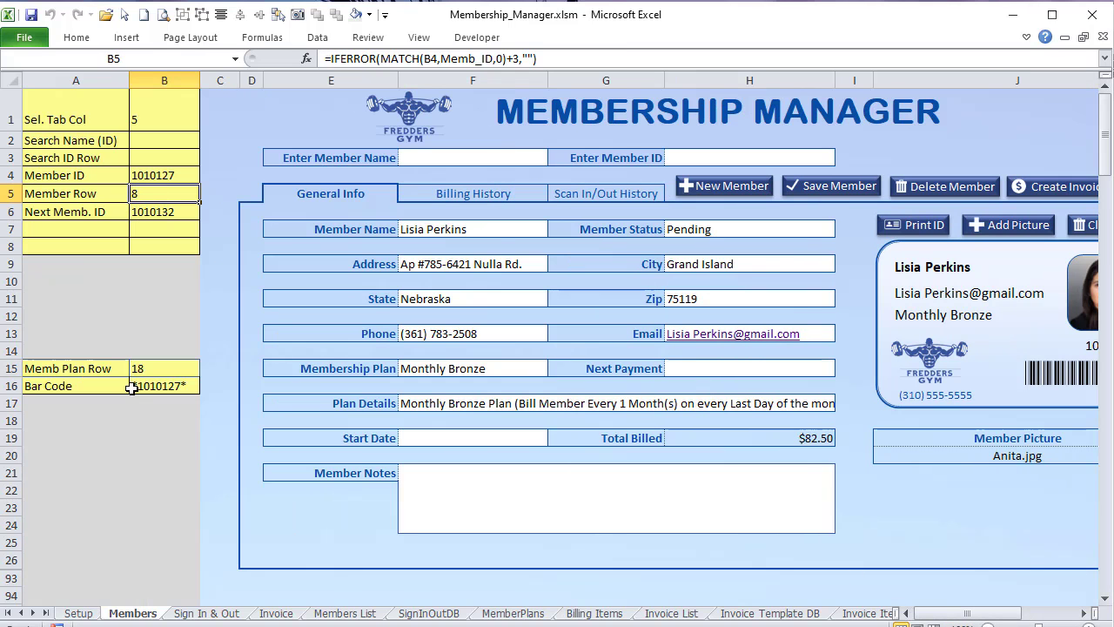
{"action": "left_click_drag", "start_coordinate": [921, 614], "coordinate": [947, 618]}
Step: Examine the saved-member check on B5 and the plan check on B15 in Member_CreateInvoice, comparing them with the member's Membership Plan field
{"action": "key", "text": "alt+F11"}
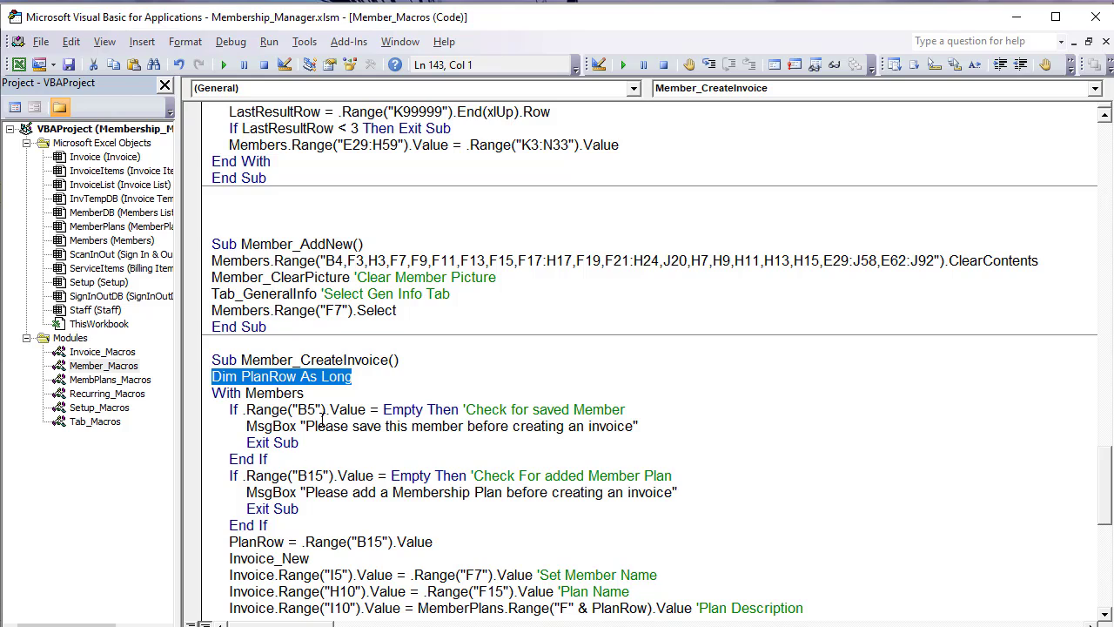
{"action": "left_click_drag", "start_coordinate": [322, 419], "coordinate": [212, 410]}
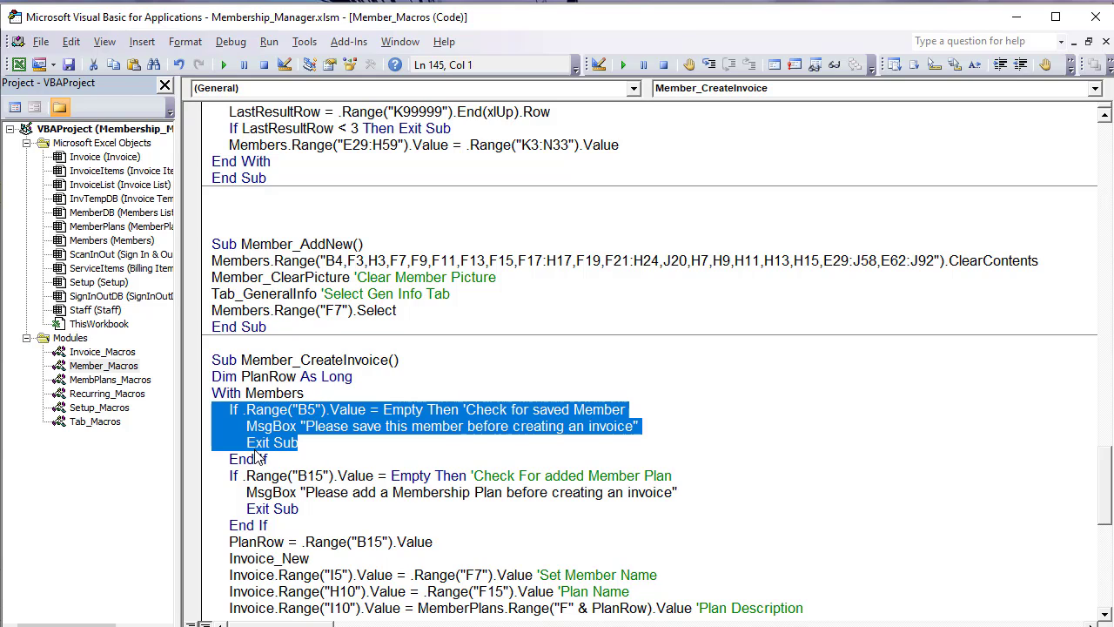
{"action": "left_click", "coordinate": [337, 479]}
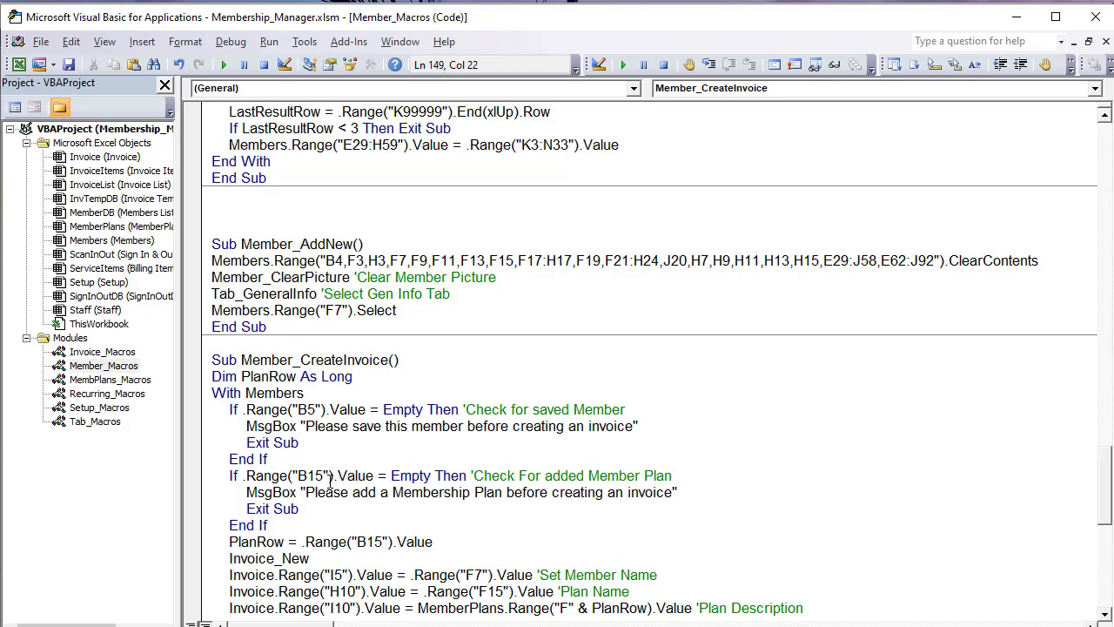
{"action": "key", "text": "alt+F11"}
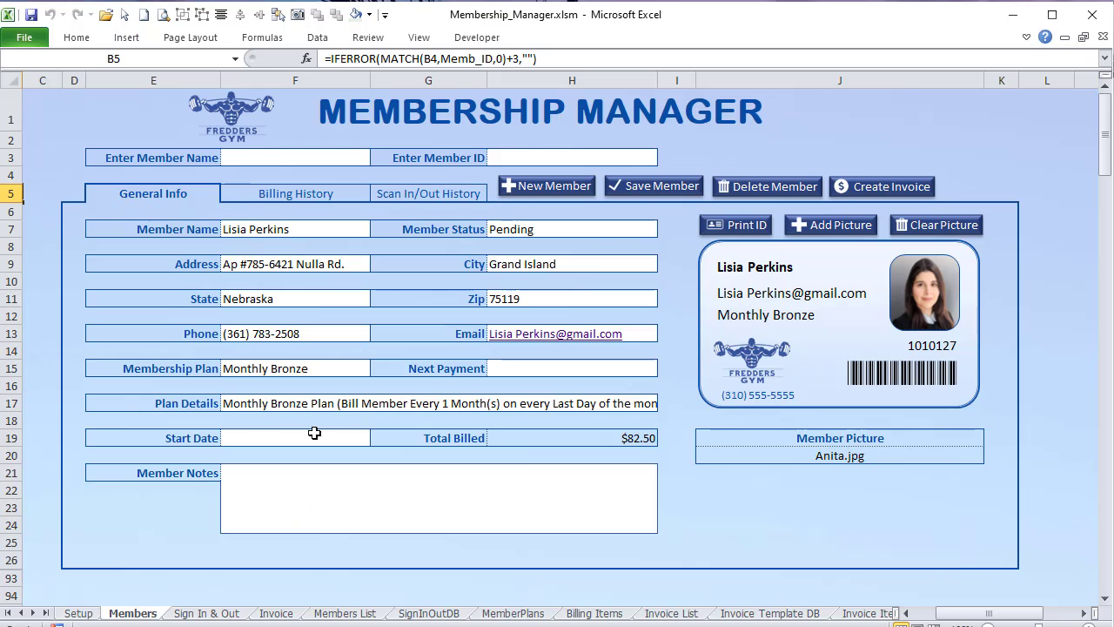
{"action": "left_click", "coordinate": [309, 367]}
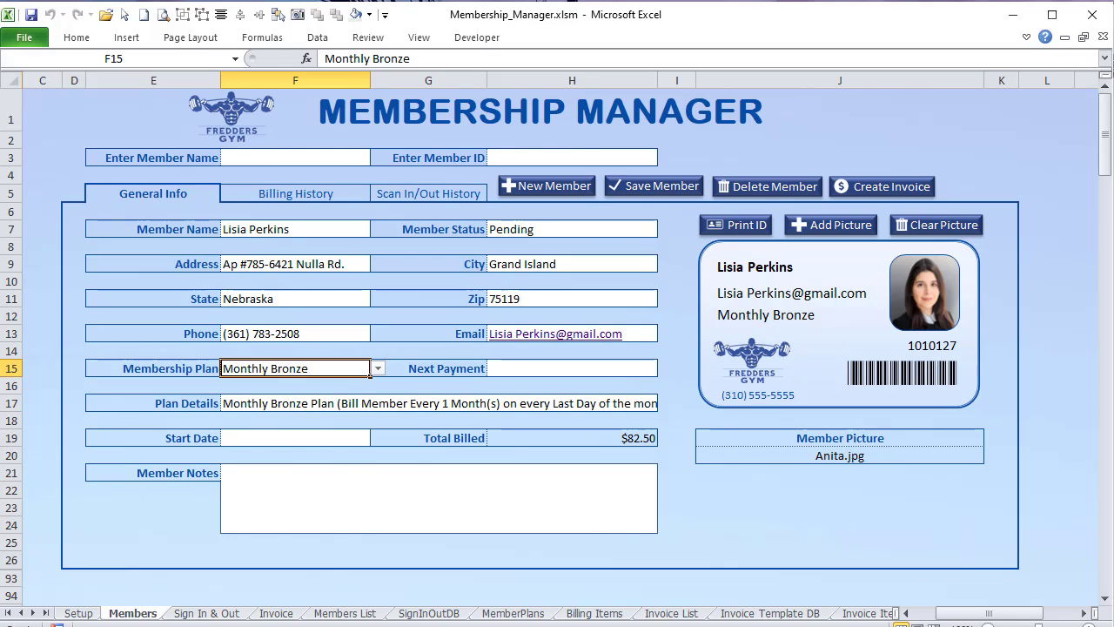
{"action": "key", "text": "alt+F11"}
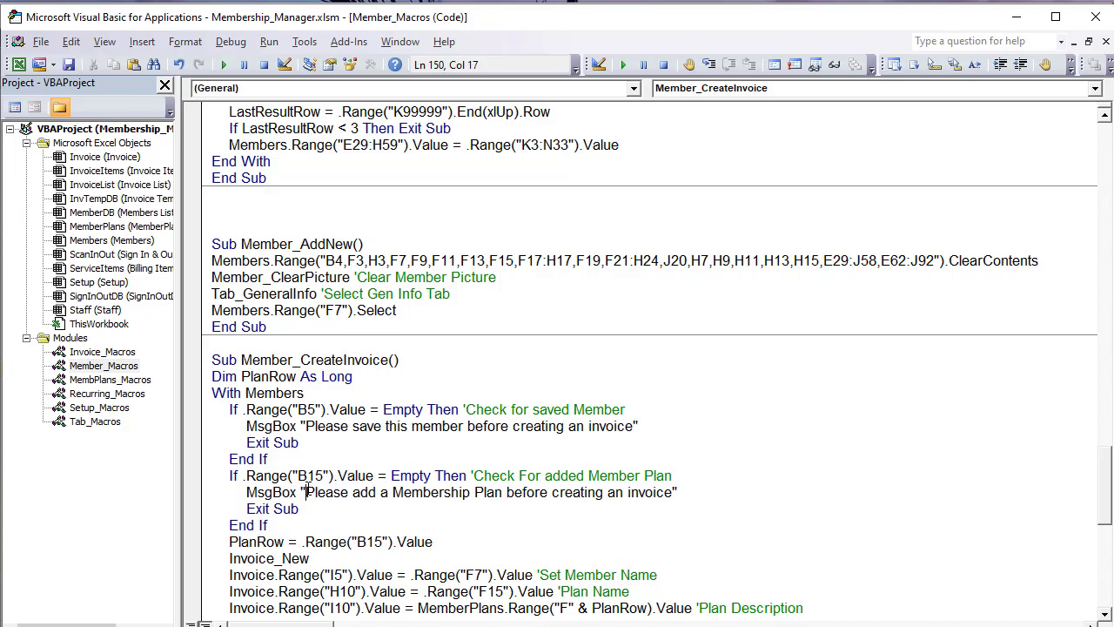
Step: Inspect the Memb Plan Row formula in cell B15 of the Members sheet and its MembPlan_Name lookup range
{"action": "key", "text": "alt+F11"}
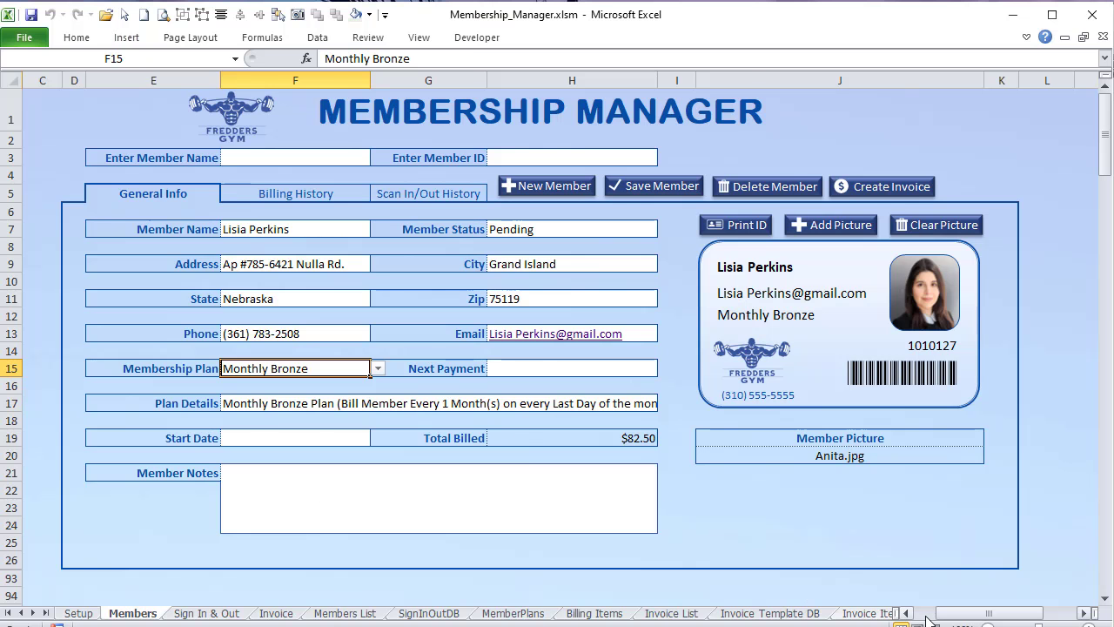
{"action": "left_click_drag", "start_coordinate": [928, 614], "coordinate": [906, 614]}
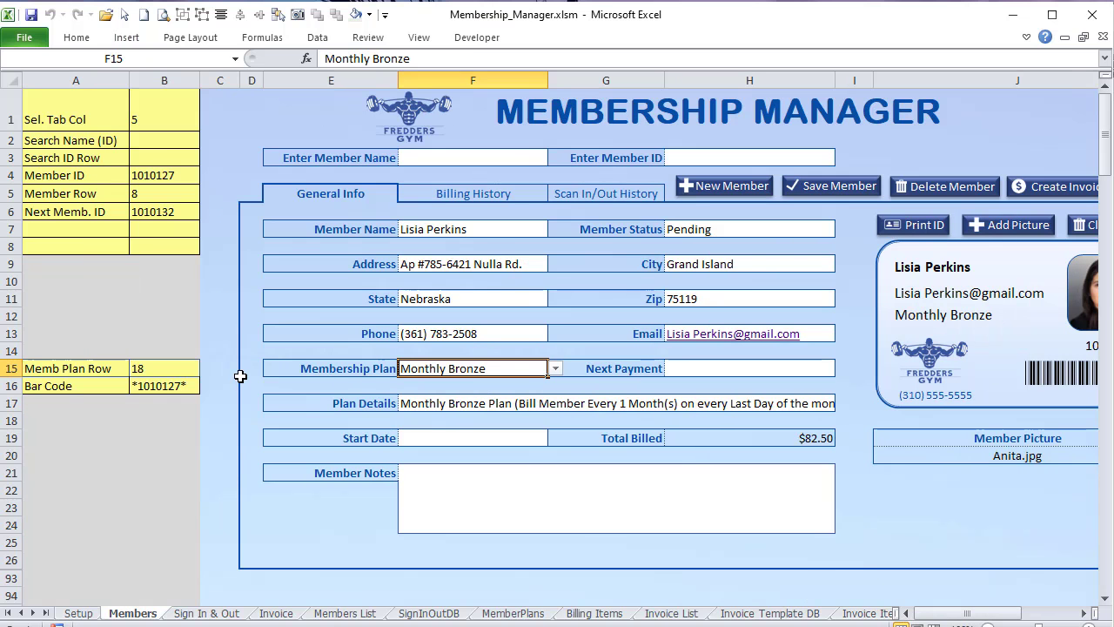
{"action": "left_click", "coordinate": [136, 367]}
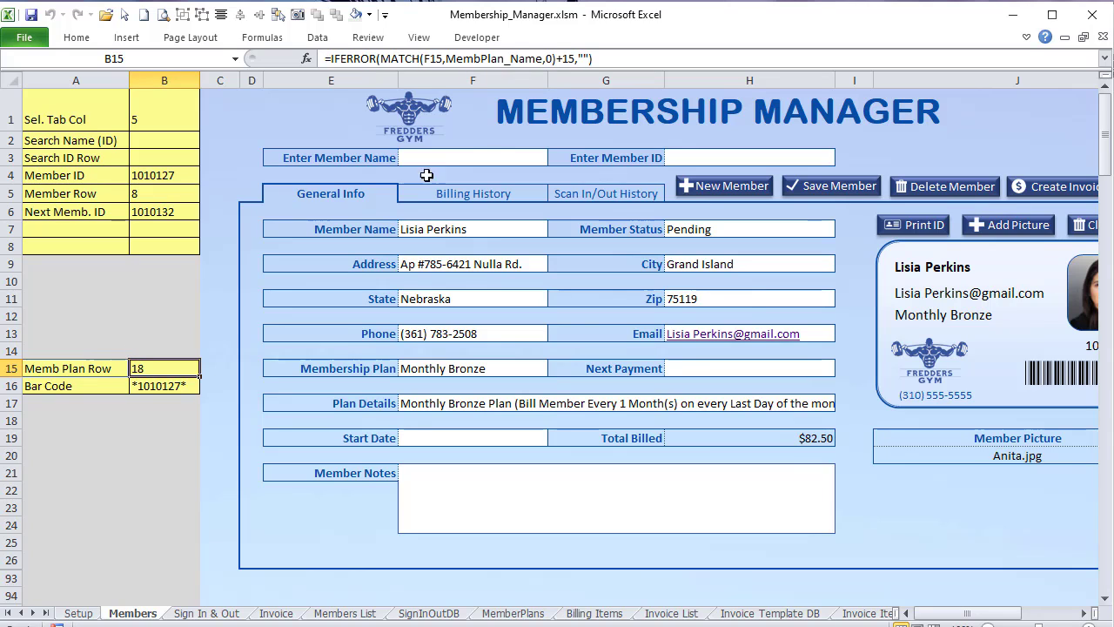
{"action": "left_click", "coordinate": [525, 58]}
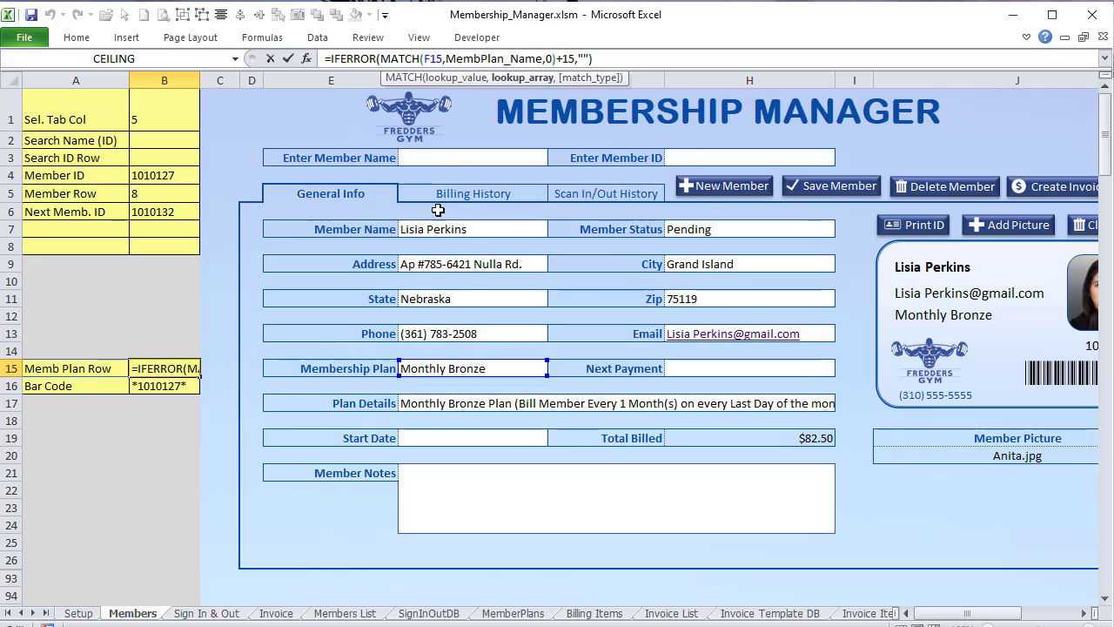
Step: Select the plan names in D16:D19 on the MemberPlans sheet and examine the MembPlan_Name range's reference in the Name Manager
{"action": "left_click", "coordinate": [535, 615]}
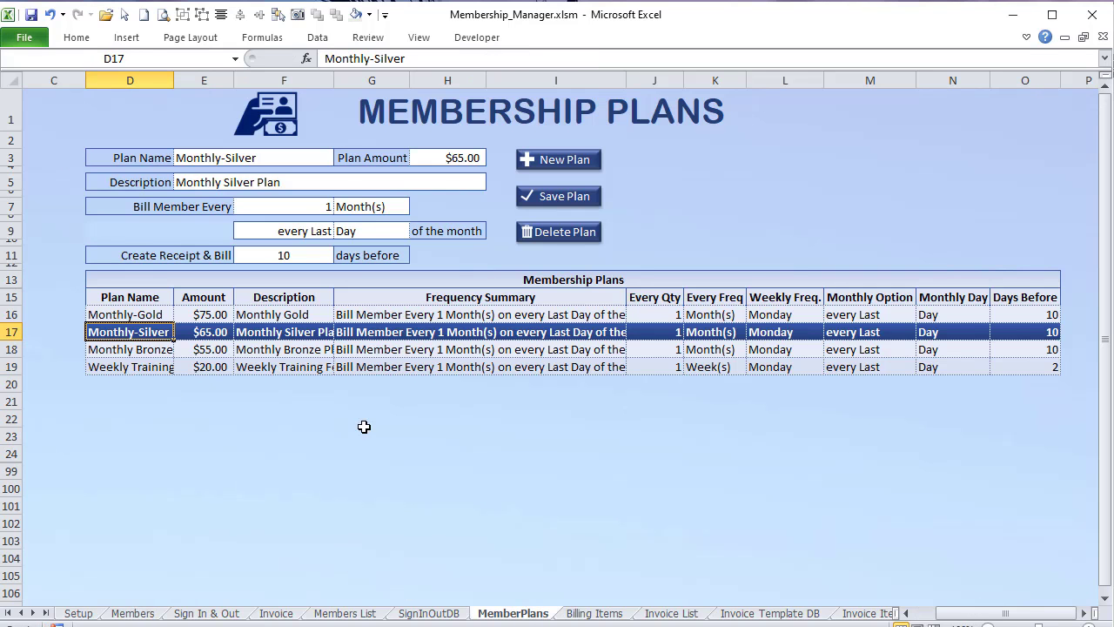
{"action": "left_click", "coordinate": [130, 315]}
{"action": "left_click_drag", "start_coordinate": [130, 331], "coordinate": [127, 365]}
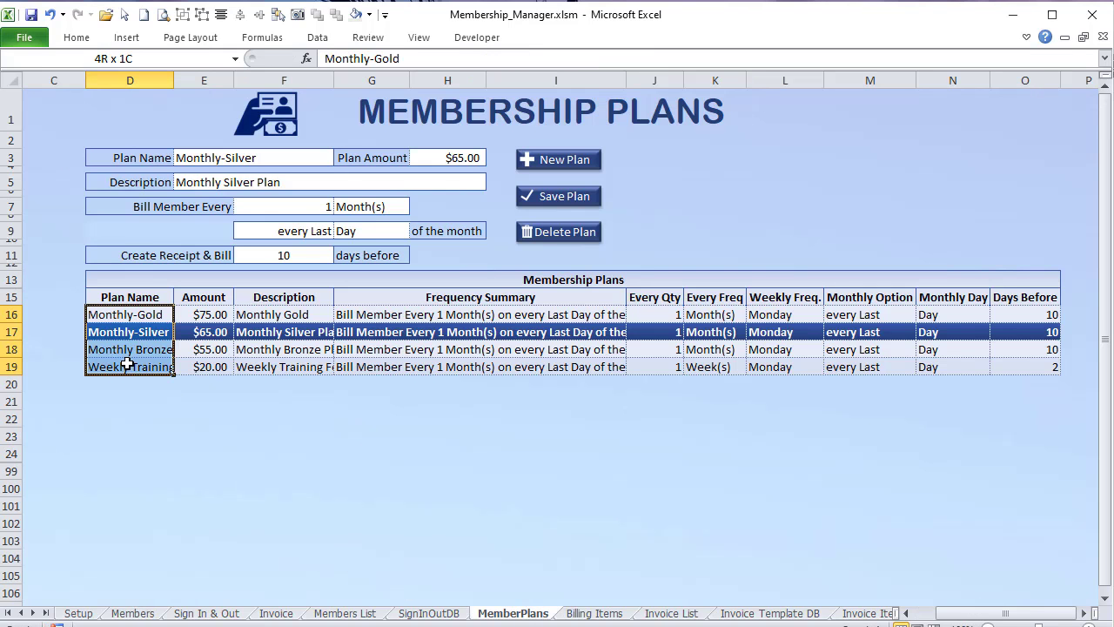
{"action": "left_click", "coordinate": [262, 37]}
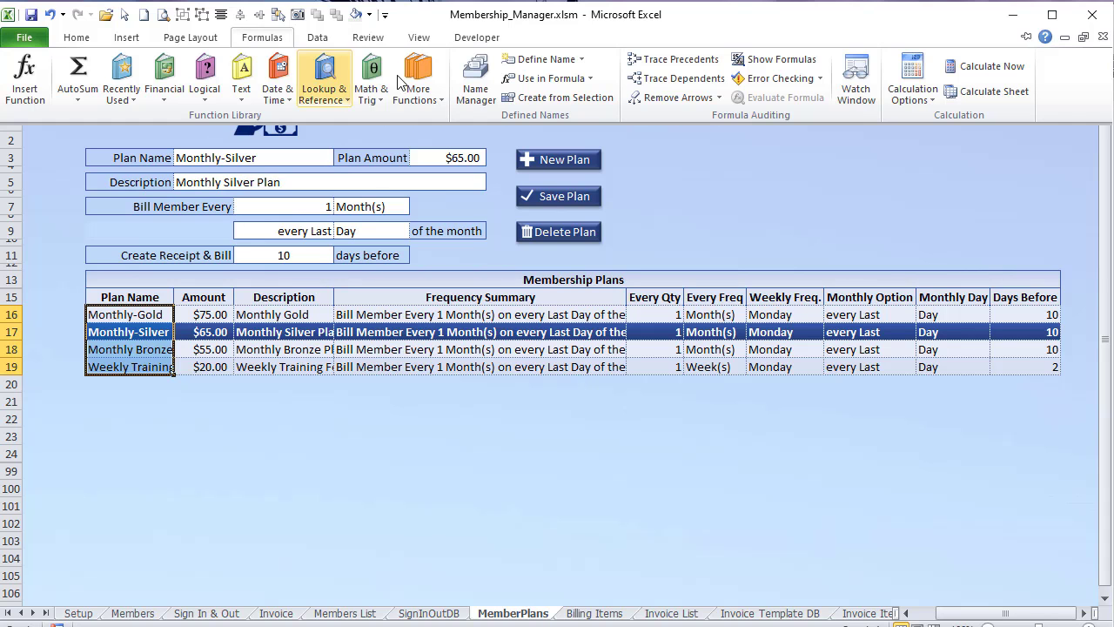
{"action": "left_click", "coordinate": [463, 95]}
{"action": "left_click", "coordinate": [428, 270]}
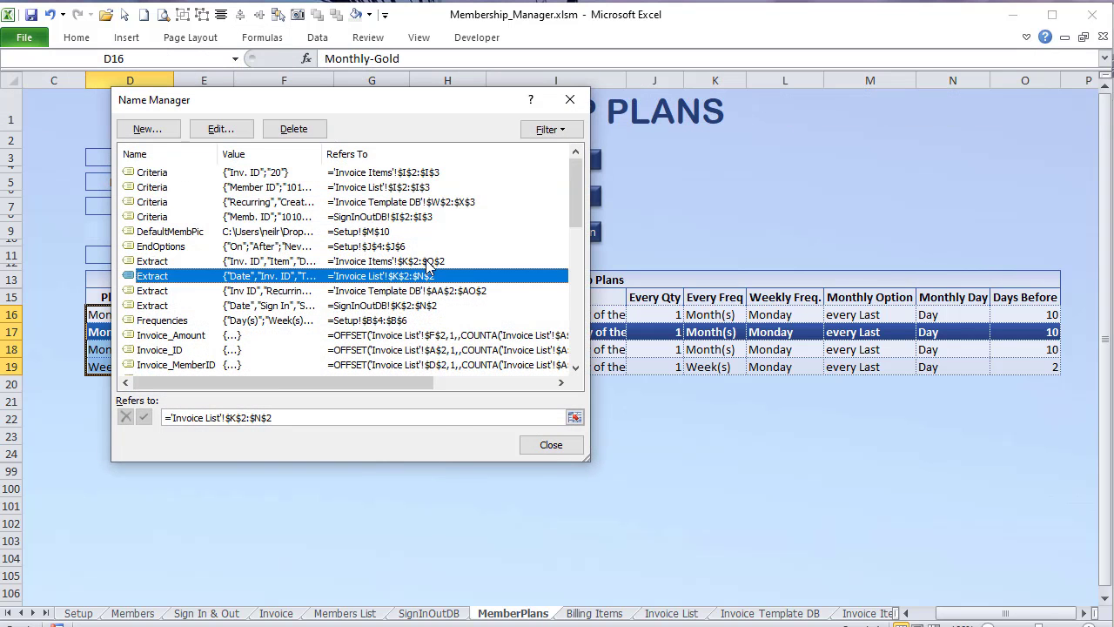
{"action": "key", "text": "m"}
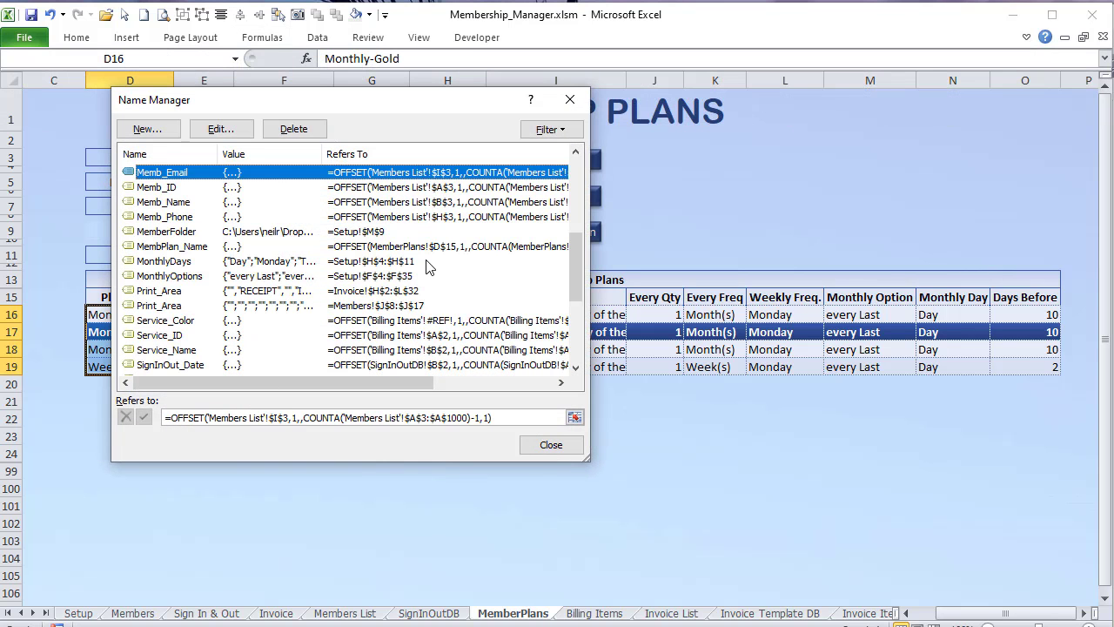
{"action": "left_click", "coordinate": [181, 247]}
{"action": "key", "text": "Tab"}
{"action": "left_click_drag", "start_coordinate": [347, 105], "coordinate": [828, 76]}
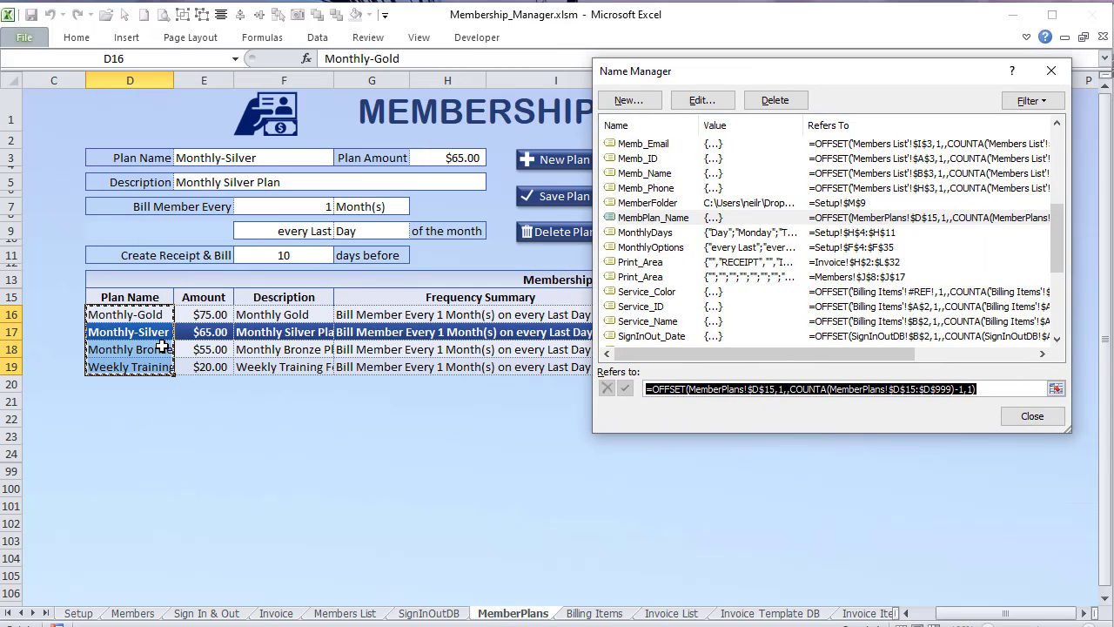
{"action": "left_click", "coordinate": [1033, 419]}
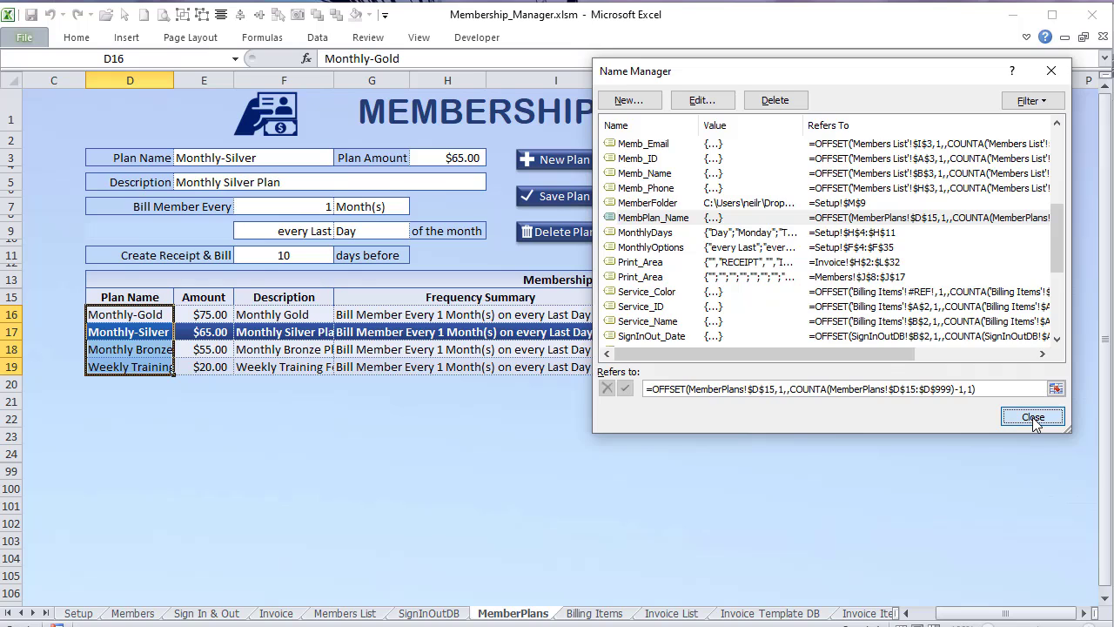
Step: Return to the Members sheet and compare the Membership Plan field with the Memb Plan Row formula in B15
{"action": "left_click", "coordinate": [132, 613]}
{"action": "left_click", "coordinate": [479, 370]}
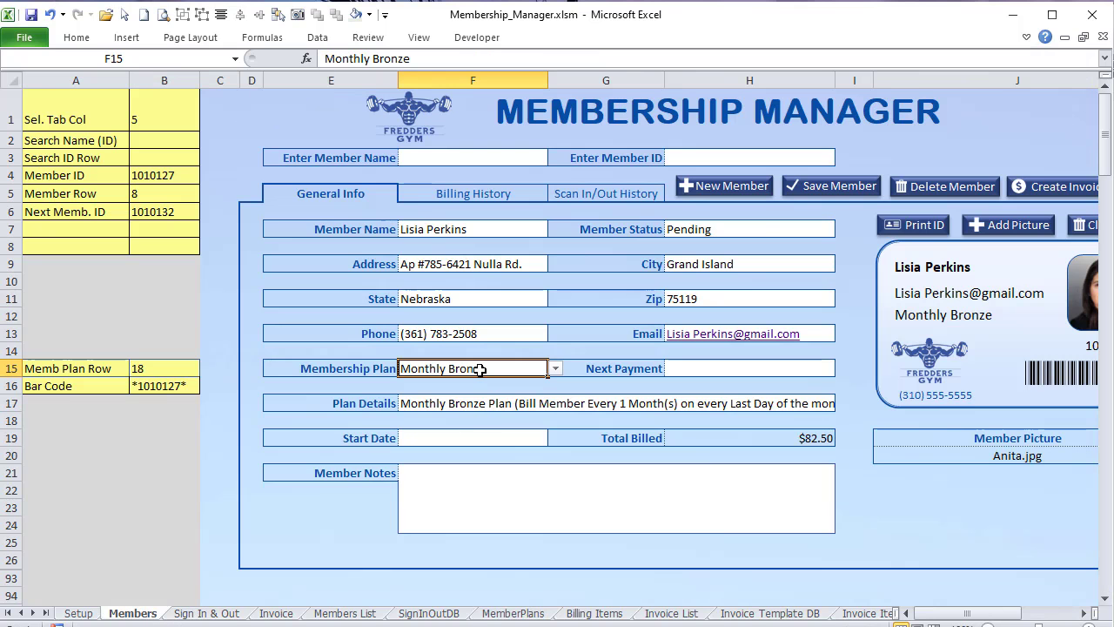
{"action": "left_click", "coordinate": [157, 370]}
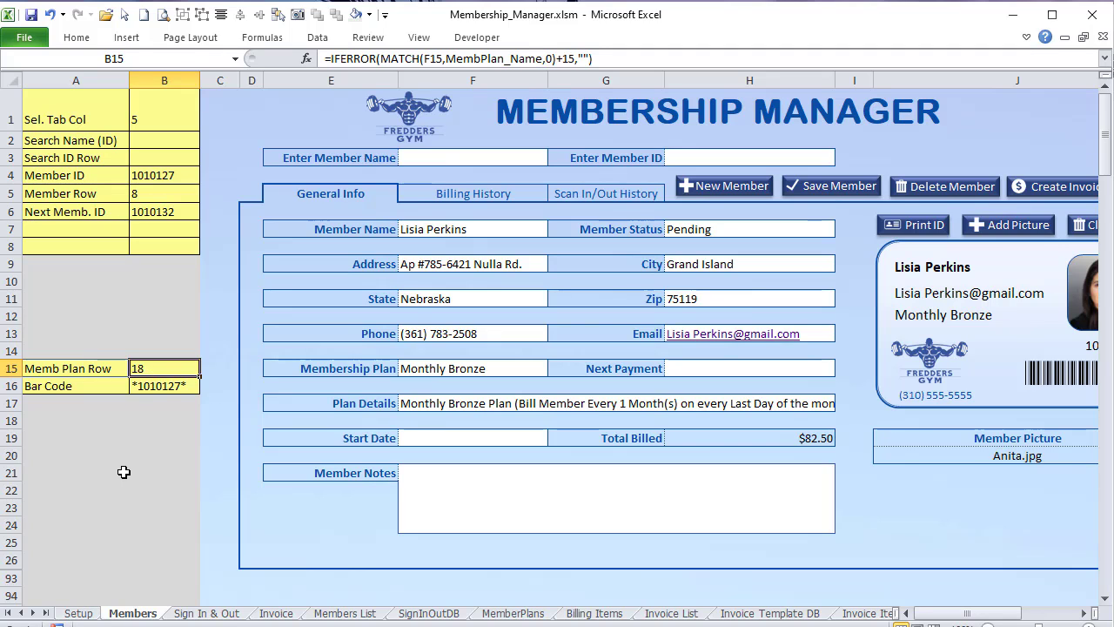
Step: Clear the form for a new member and check the Memb Plan Row cell B15 with no membership plan entered
{"action": "left_click", "coordinate": [505, 369]}
{"action": "left_click", "coordinate": [734, 187]}
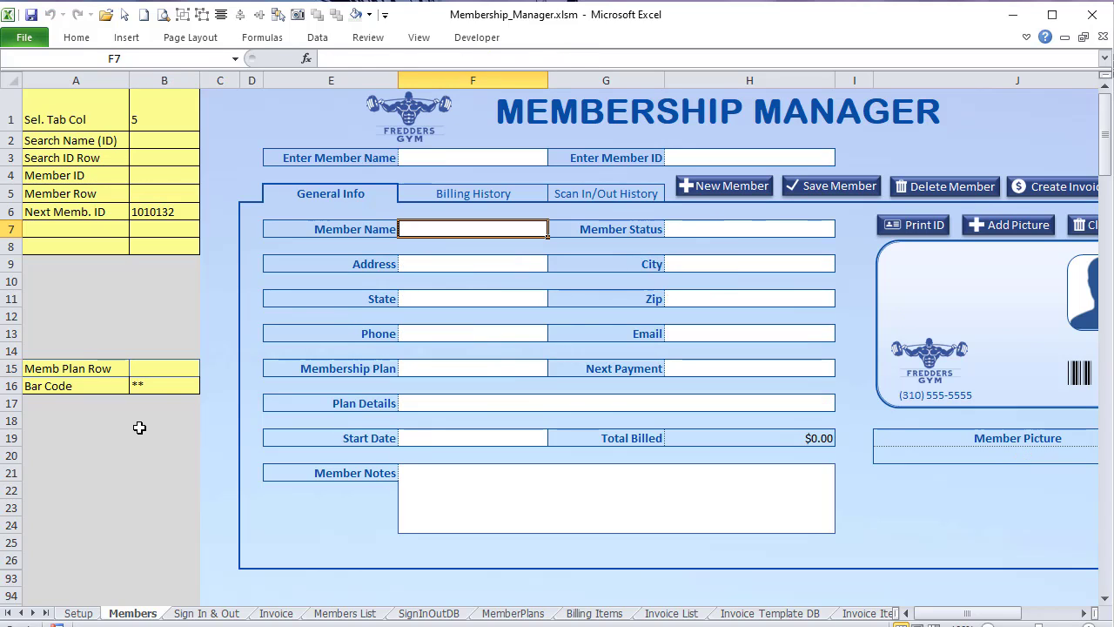
{"action": "left_click", "coordinate": [146, 371]}
Step: Load the existing member on the Monthly-Gold plan through the Enter Member Name field
{"action": "left_click", "coordinate": [514, 152]}
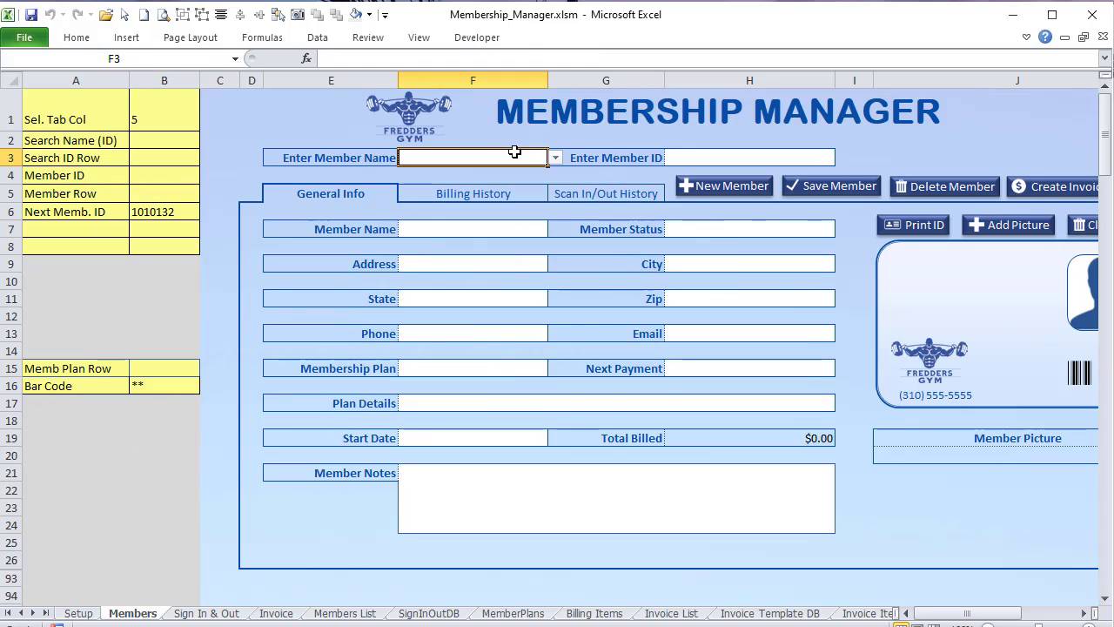
{"action": "left_click", "coordinate": [555, 157]}
{"action": "left_click", "coordinate": [502, 205]}
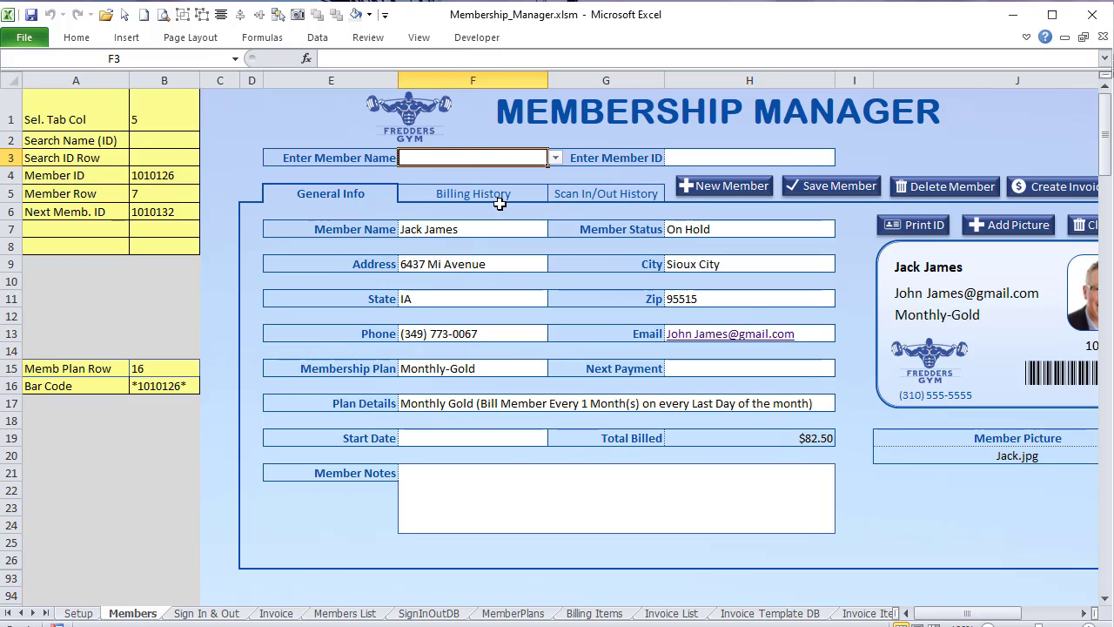
Step: Examine the +15 offset in B15's formula against the first plan row of the MemberPlans table, returning to the Members sheet
{"action": "left_click", "coordinate": [168, 372]}
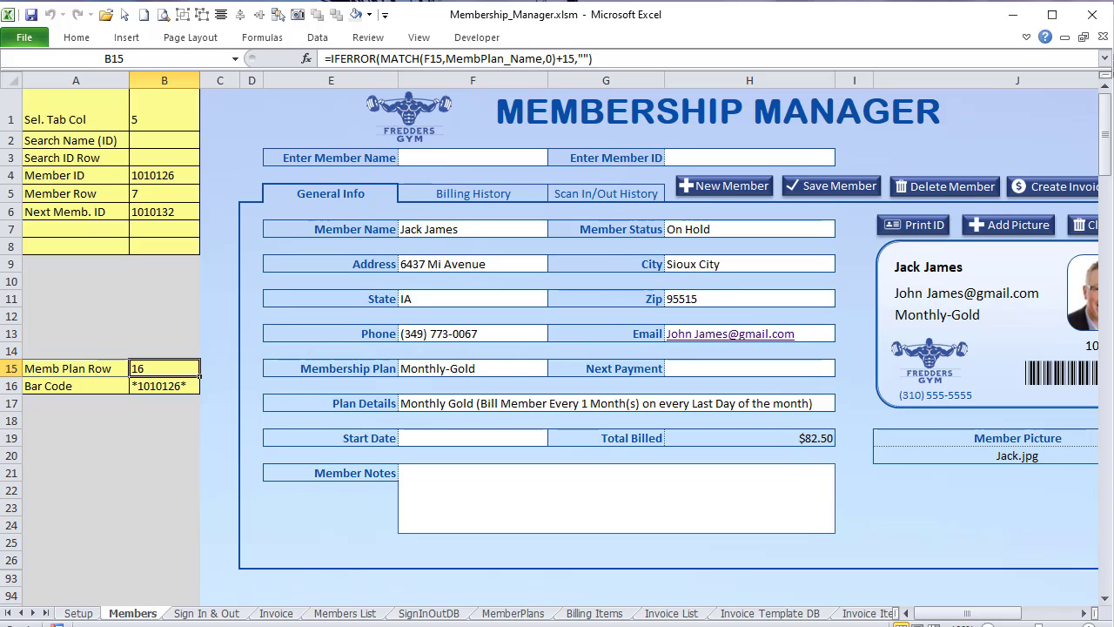
{"action": "left_click", "coordinate": [564, 59]}
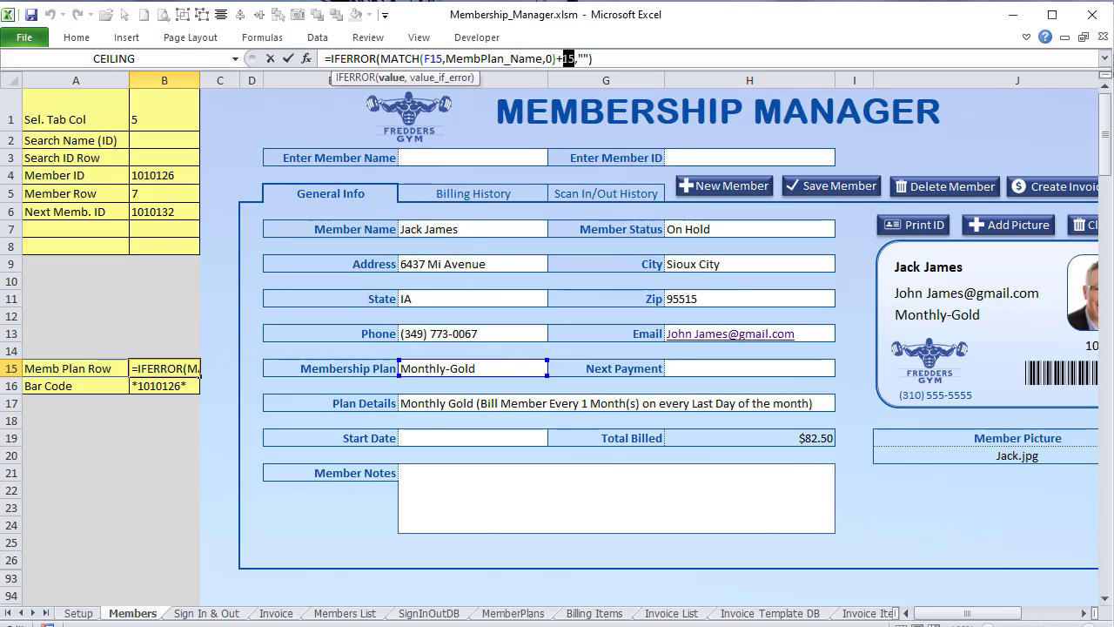
{"action": "key", "text": "Escape"}
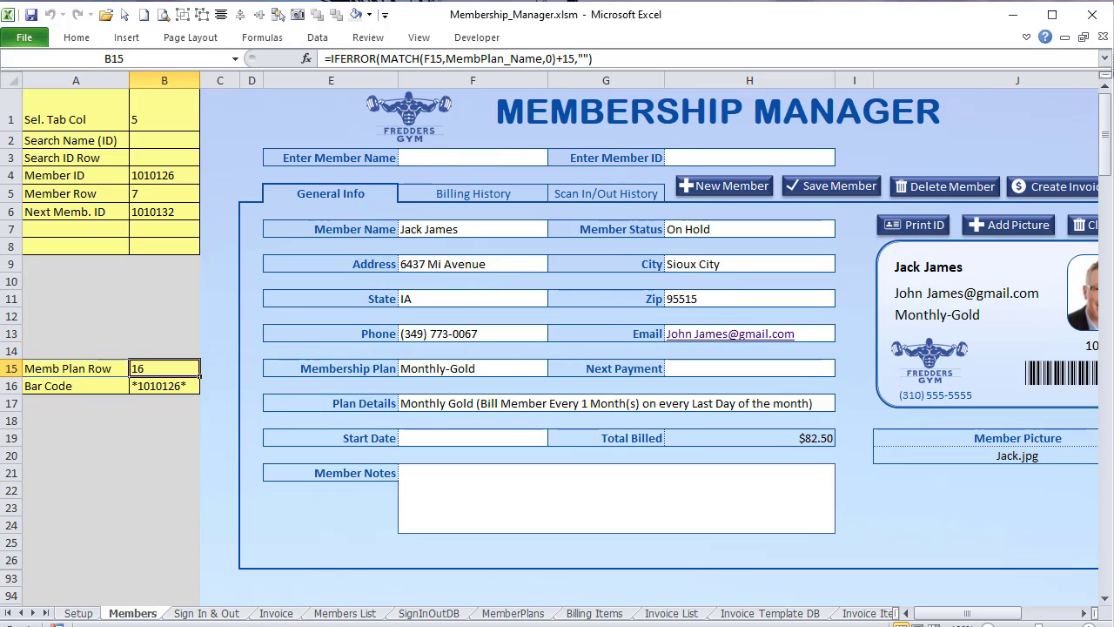
{"action": "left_click", "coordinate": [513, 613]}
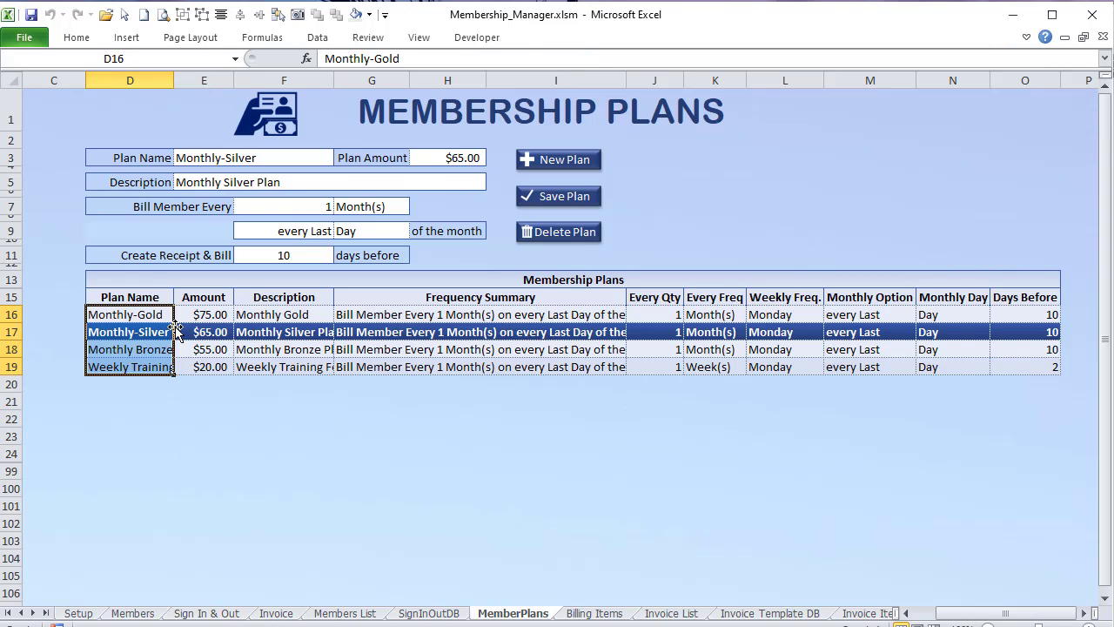
{"action": "left_click", "coordinate": [65, 318]}
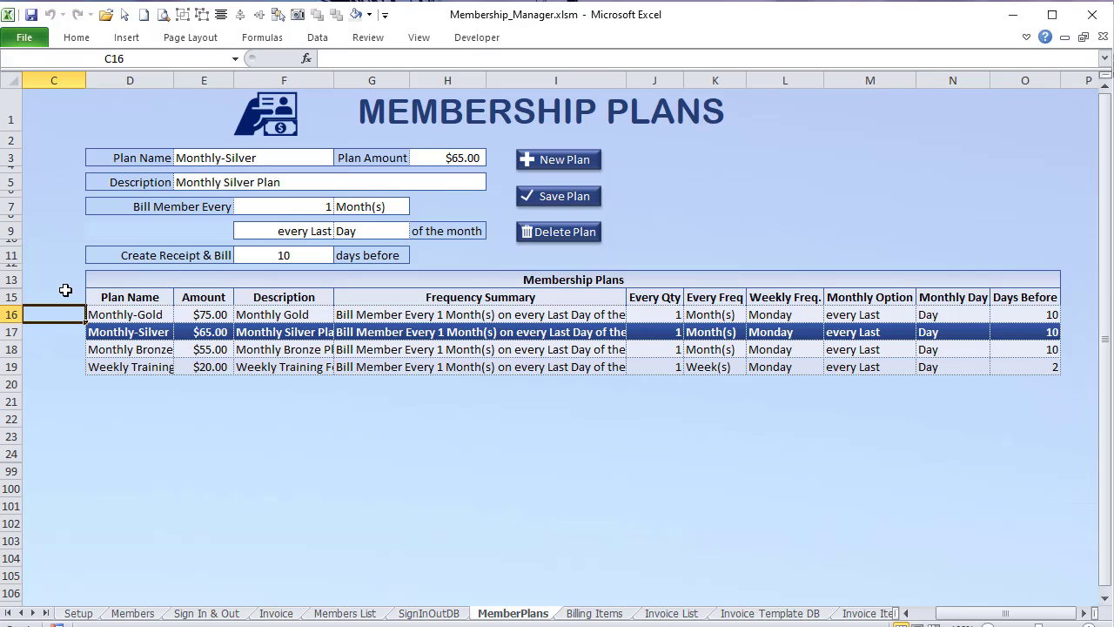
{"action": "left_click", "coordinate": [63, 296]}
{"action": "left_click", "coordinate": [60, 312]}
{"action": "left_click", "coordinate": [139, 613]}
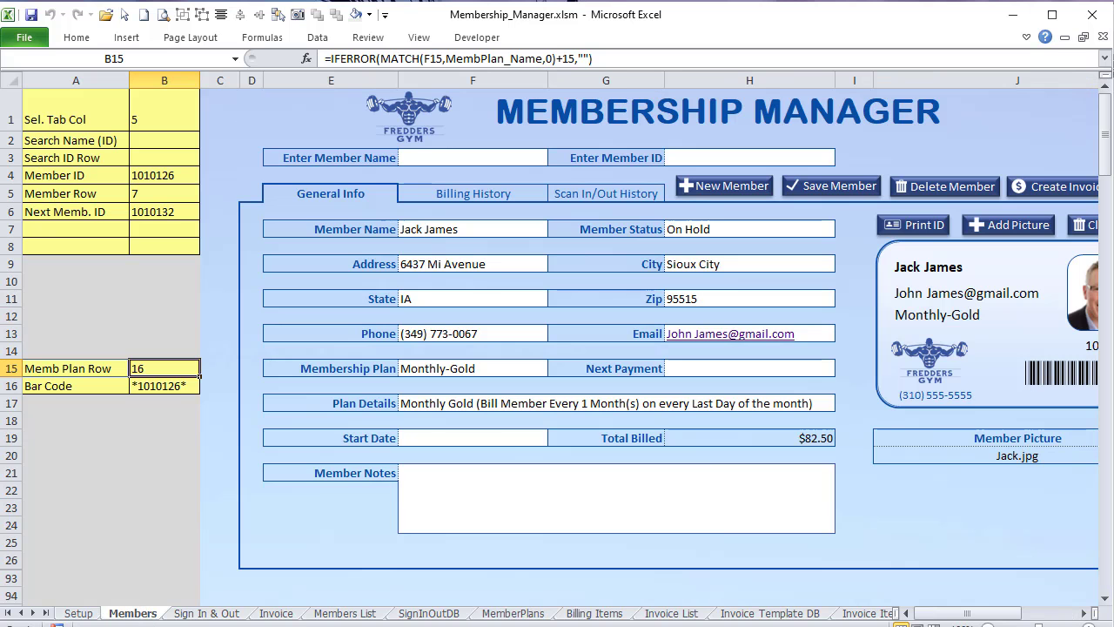
Step: Review the B15 plan check in Member_CreateInvoice and add the comment 'Member Plan Row to the PlanRow assignment line
{"action": "key", "text": "alt+F11"}
{"action": "double_click", "coordinate": [324, 475]}
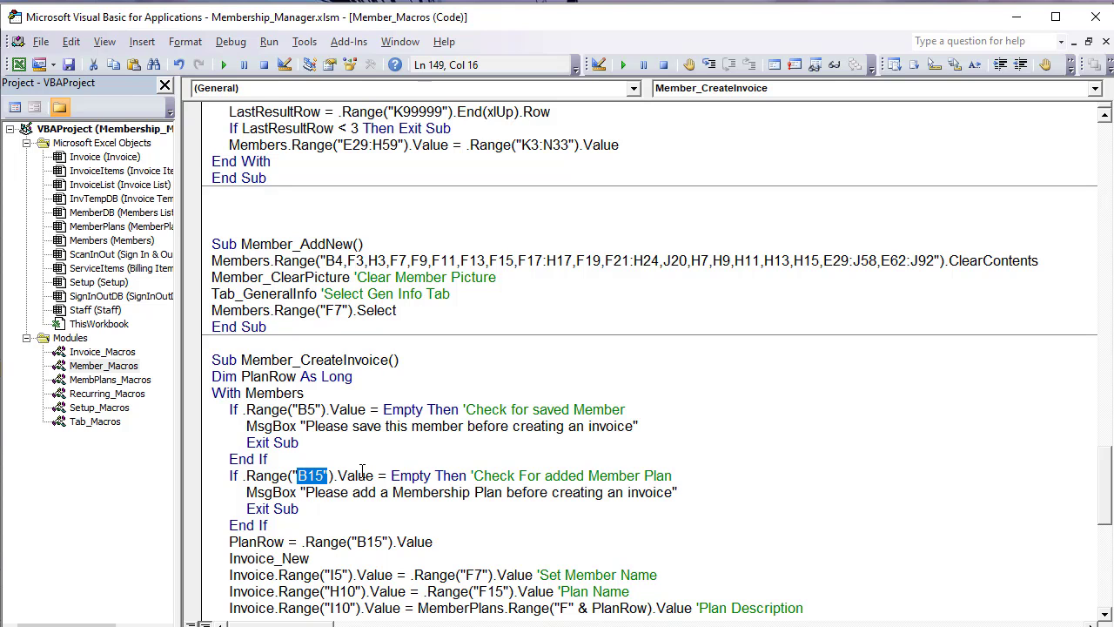
{"action": "scroll", "coordinate": [541, 473], "scroll_direction": "down", "scroll_amount": 3}
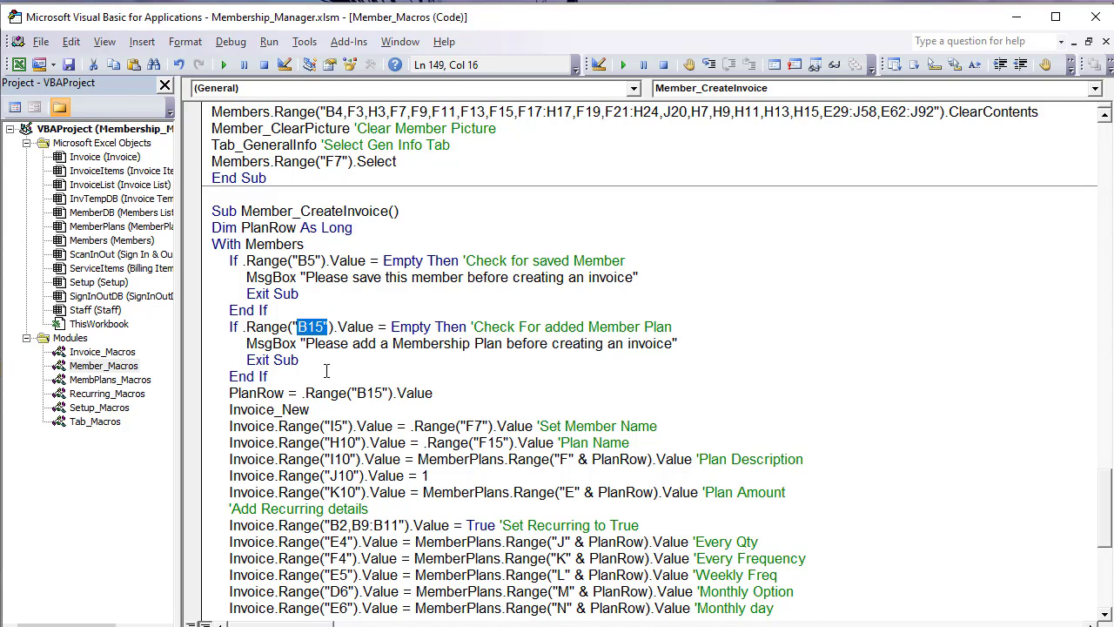
{"action": "left_click_drag", "start_coordinate": [327, 372], "coordinate": [204, 324]}
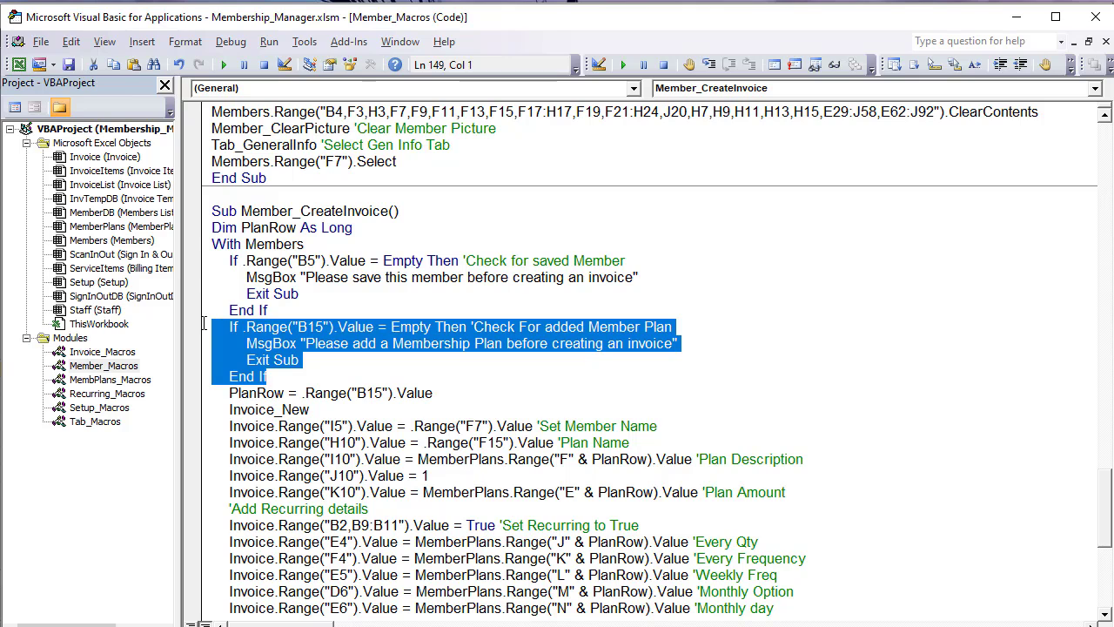
{"action": "left_click", "coordinate": [253, 310]}
{"action": "scroll", "coordinate": [254, 311], "scroll_direction": "down", "scroll_amount": 1}
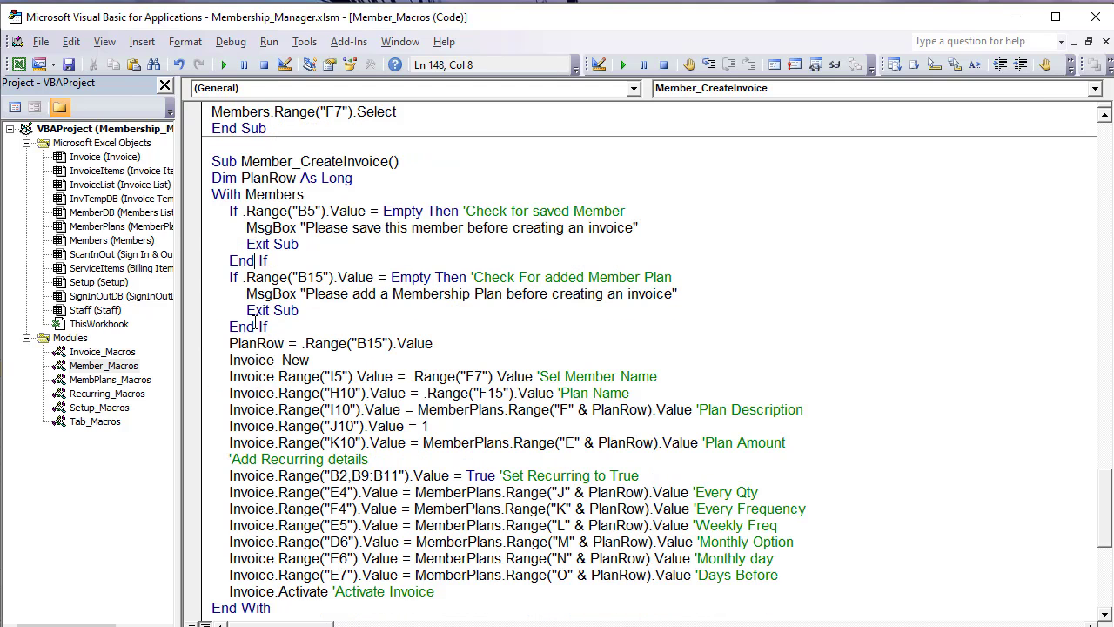
{"action": "left_click", "coordinate": [437, 345]}
{"action": "type", "text": "'Member Plan Row"}
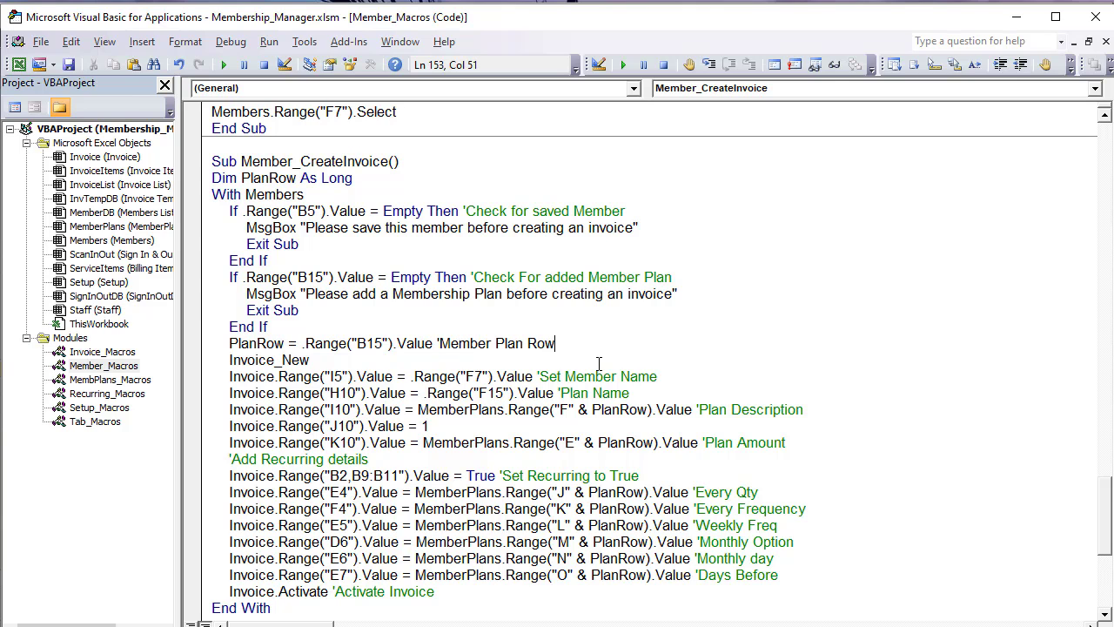
Step: On the MemberPlans sheet, select the Monthly-Gold plan and examine its amount, frequency summary and recurring settings in J16:O16
{"action": "key", "text": "alt+F11"}
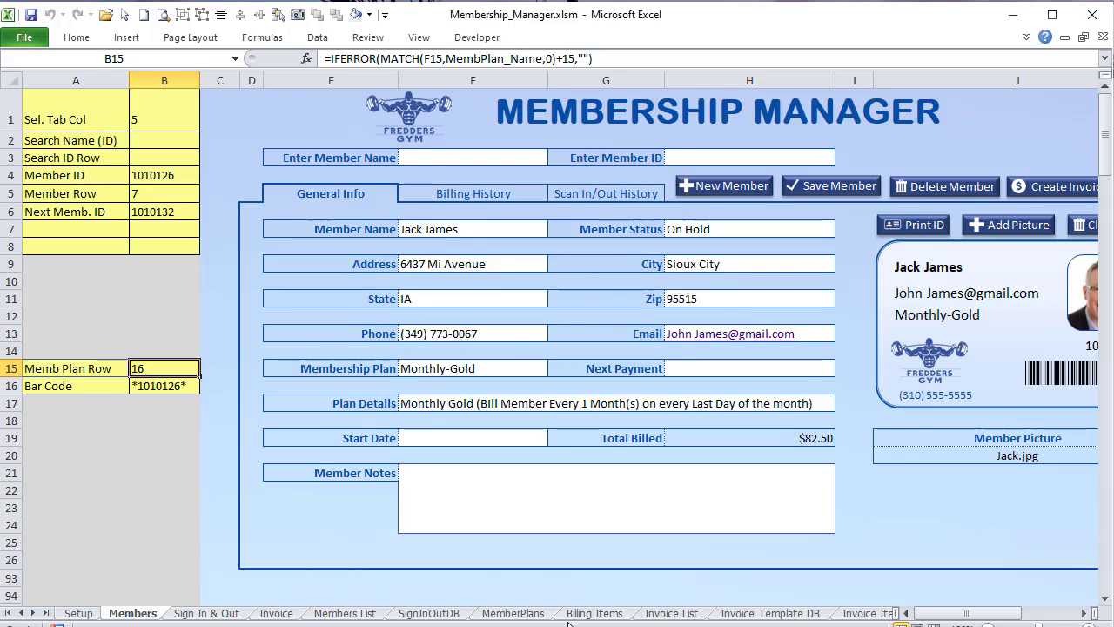
{"action": "left_click", "coordinate": [541, 618]}
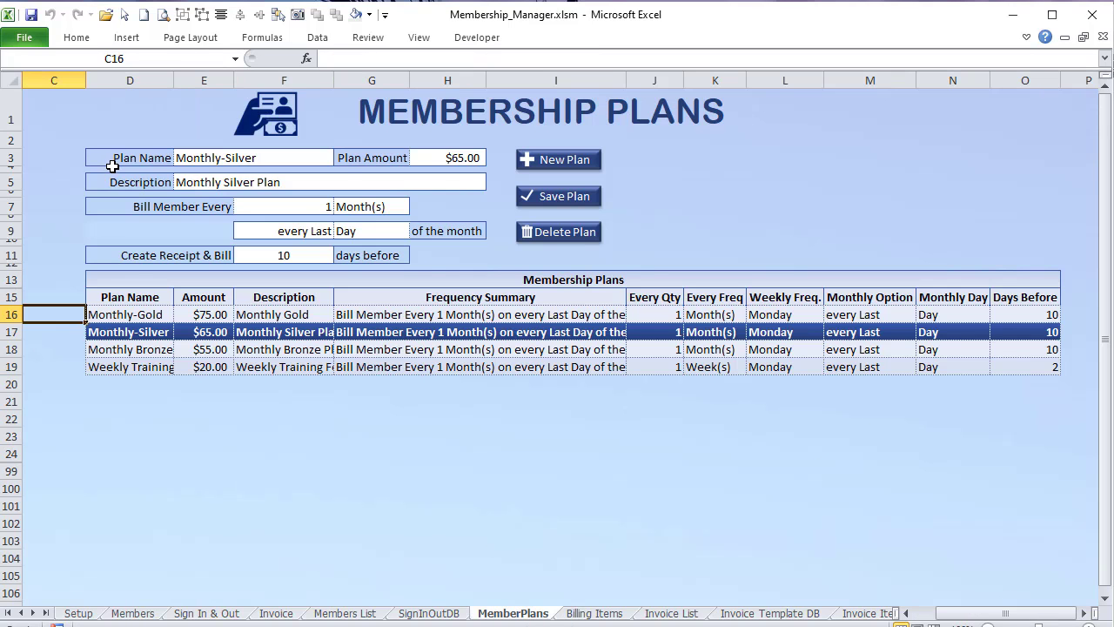
{"action": "left_click_drag", "start_coordinate": [112, 165], "coordinate": [412, 270]}
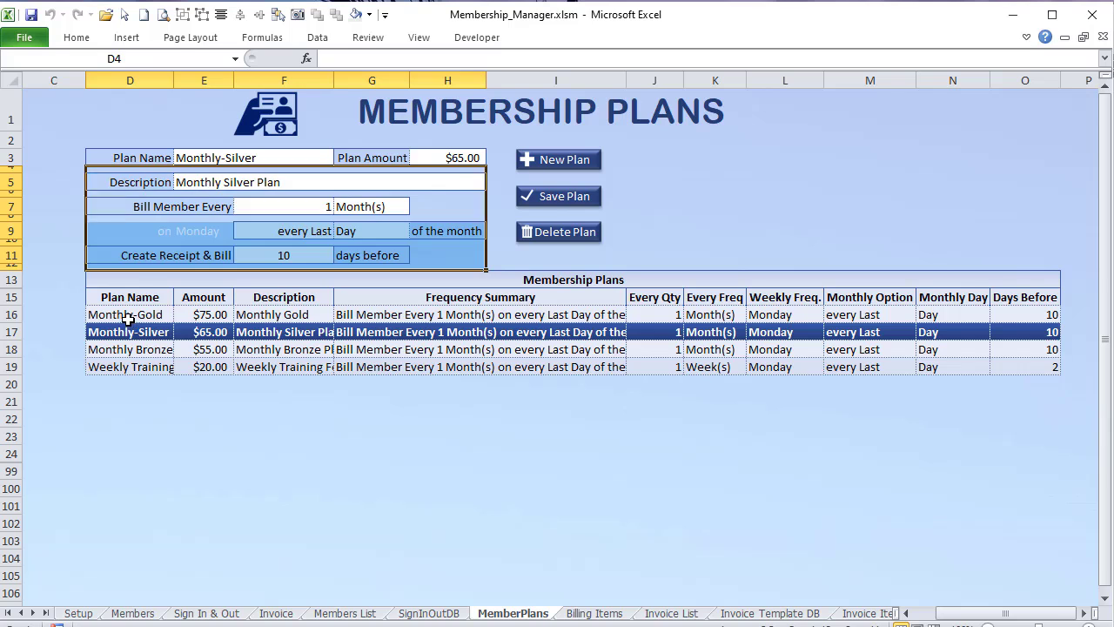
{"action": "left_click_drag", "start_coordinate": [127, 319], "coordinate": [1001, 355]}
{"action": "left_click", "coordinate": [127, 314]}
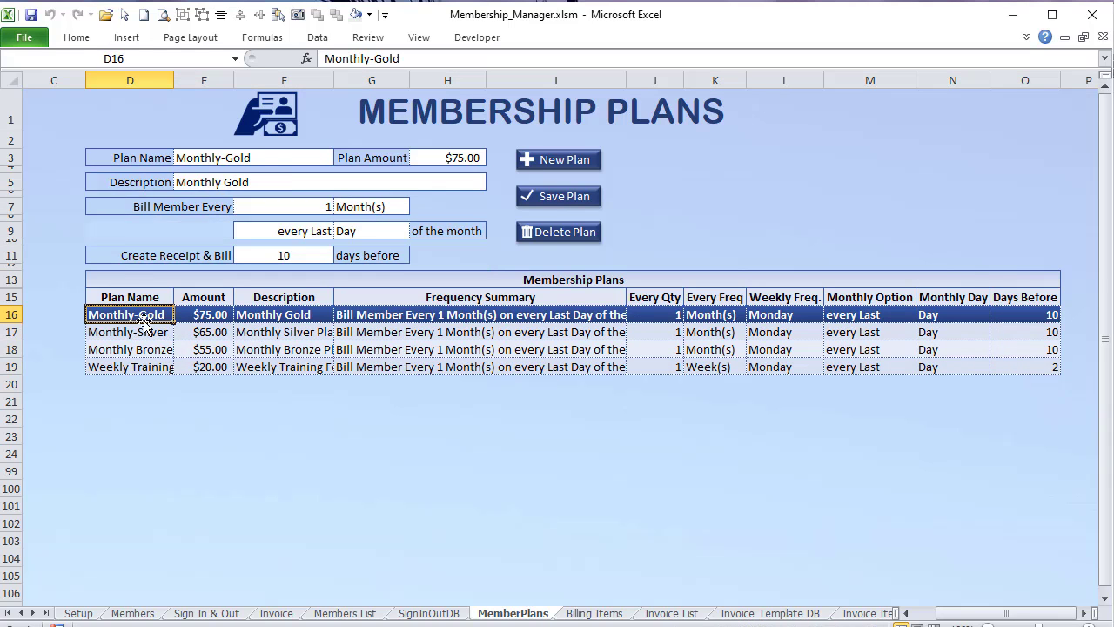
{"action": "left_click", "coordinate": [199, 317]}
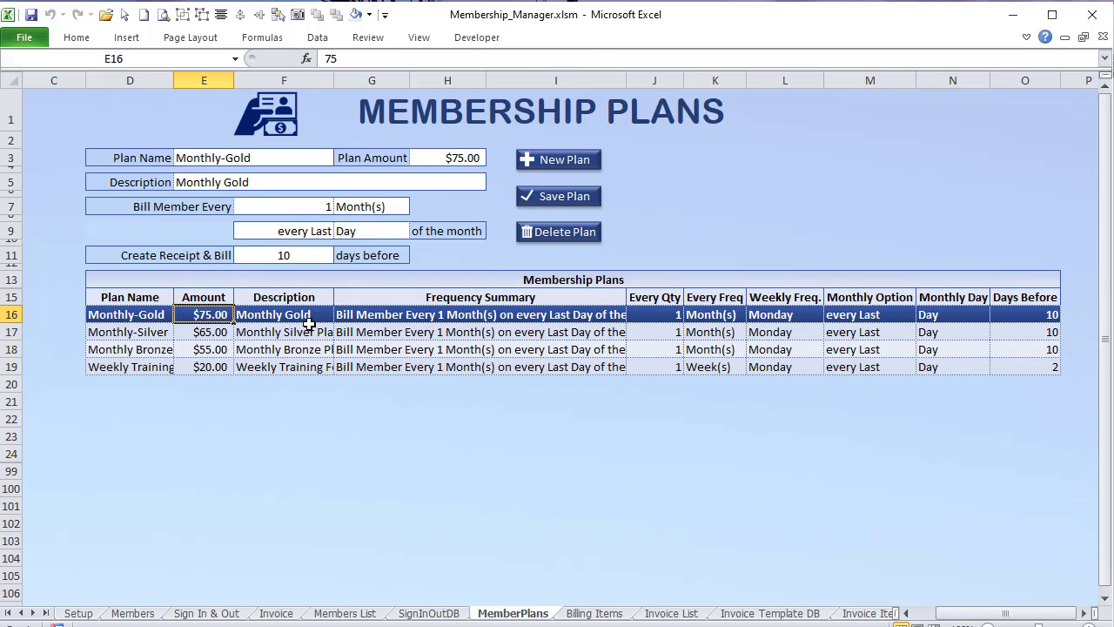
{"action": "left_click", "coordinate": [362, 316]}
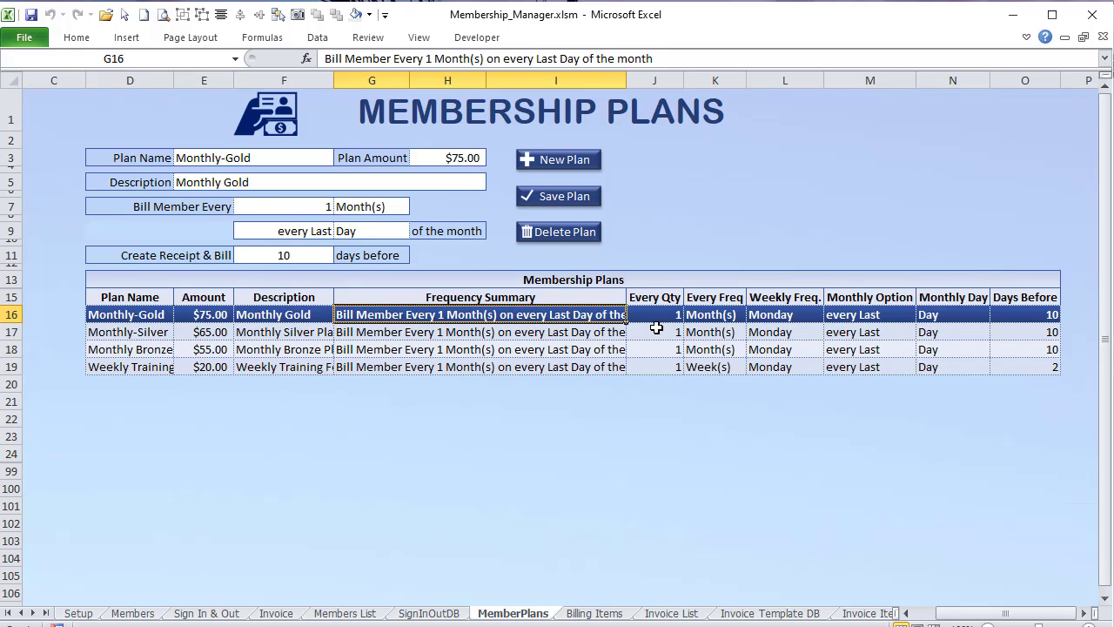
{"action": "left_click_drag", "start_coordinate": [664, 316], "coordinate": [1021, 316]}
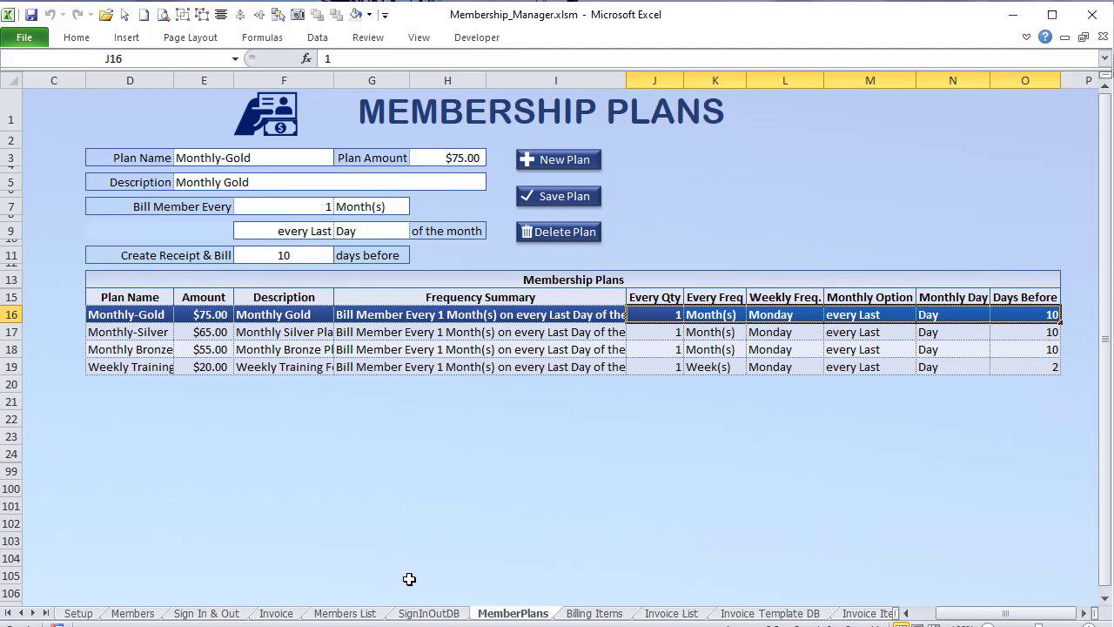
Step: Examine the recurring detail fields E5 and D6:E7 on the Invoice sheet, returning to the Members sheet
{"action": "left_click", "coordinate": [276, 614]}
{"action": "left_click", "coordinate": [183, 204]}
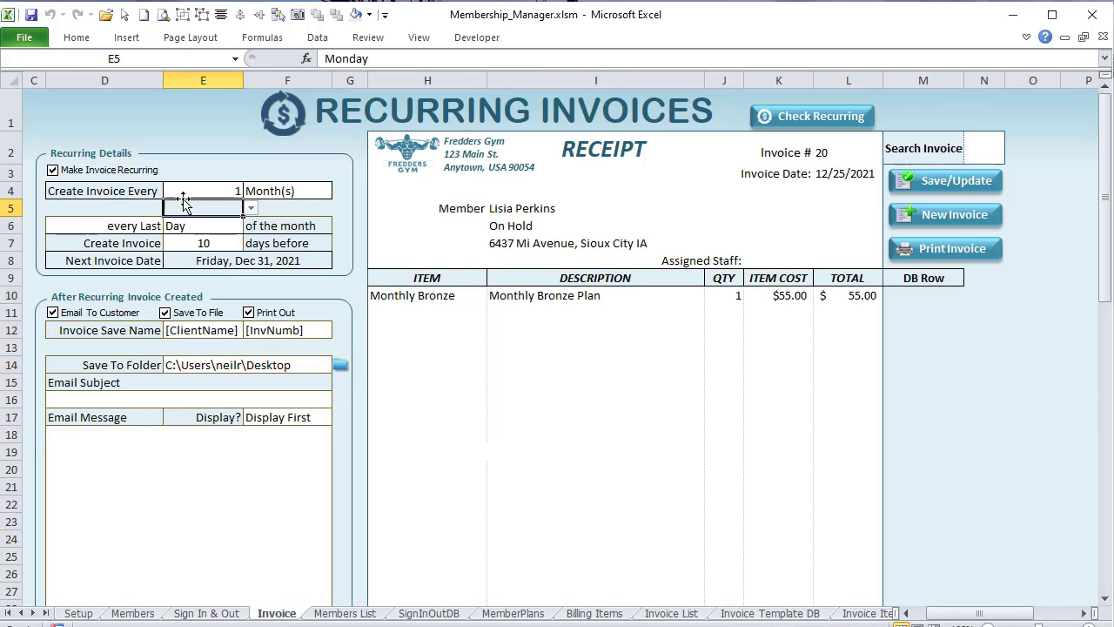
{"action": "left_click_drag", "start_coordinate": [153, 228], "coordinate": [200, 242]}
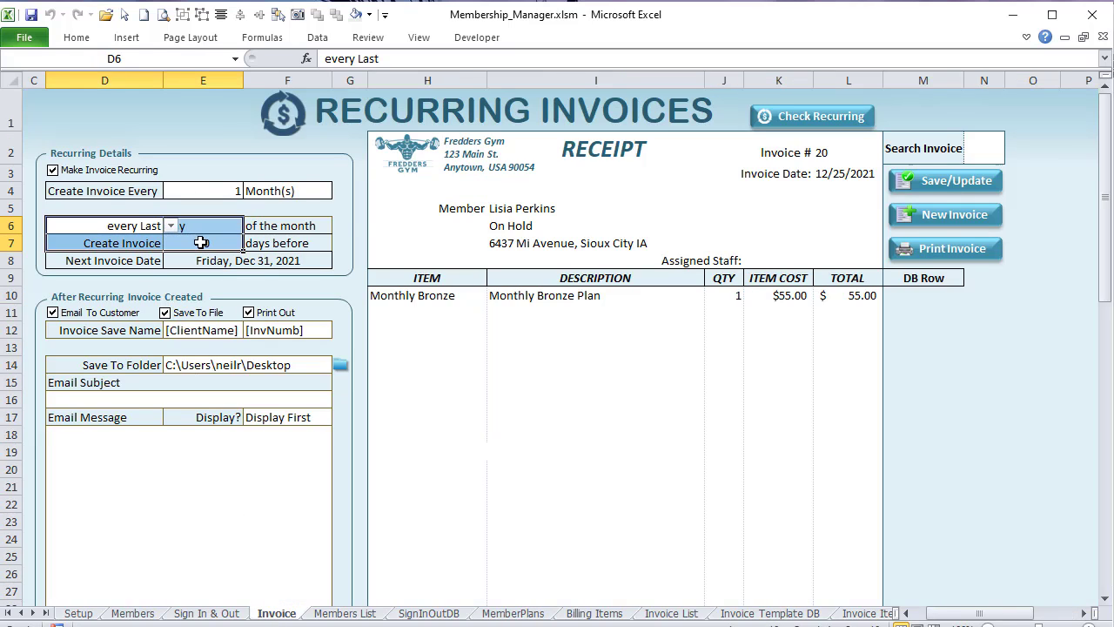
{"action": "left_click", "coordinate": [139, 613]}
Step: Add the comment 'Clear Out Existing Invoice to the Invoice_New call in Member_CreateInvoice
{"action": "key", "text": "alt+F11"}
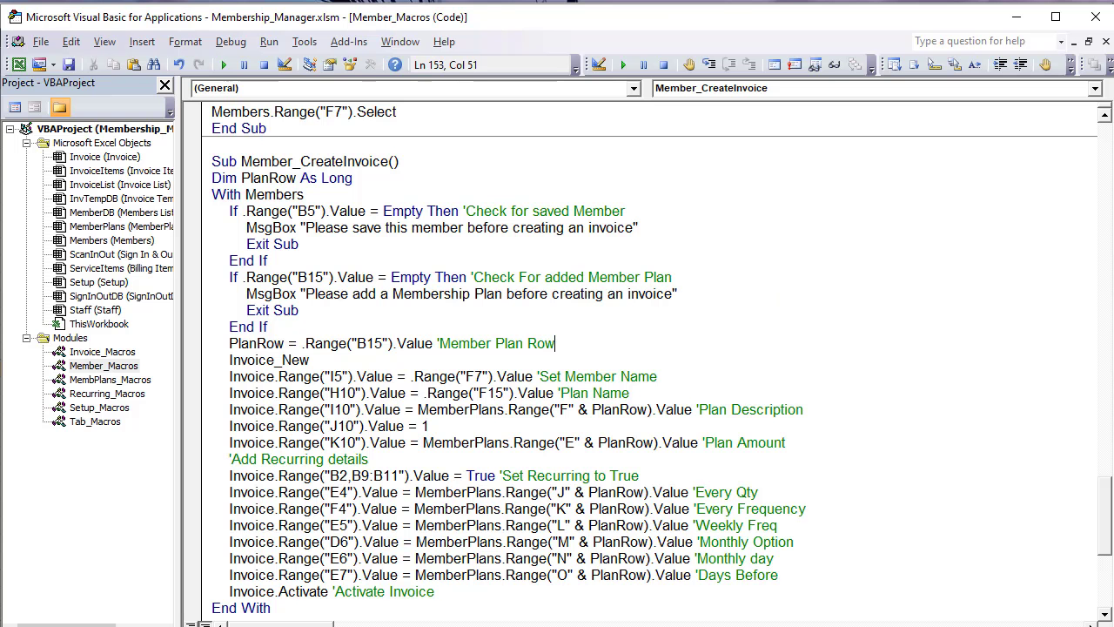
{"action": "left_click_drag", "start_coordinate": [288, 343], "coordinate": [228, 343]}
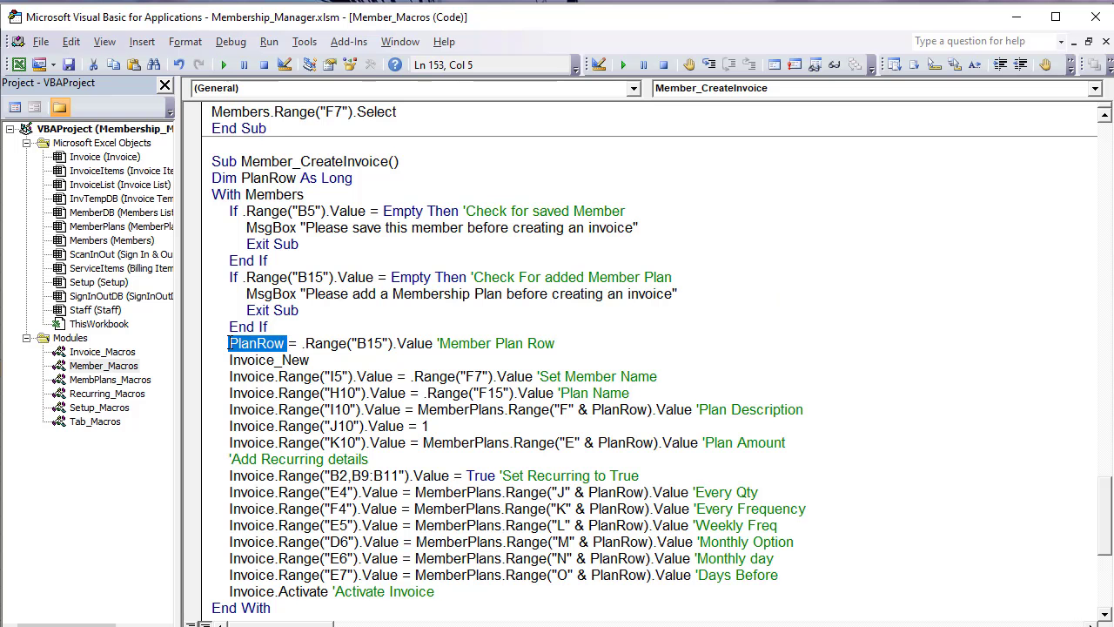
{"action": "left_click_drag", "start_coordinate": [309, 360], "coordinate": [231, 362]}
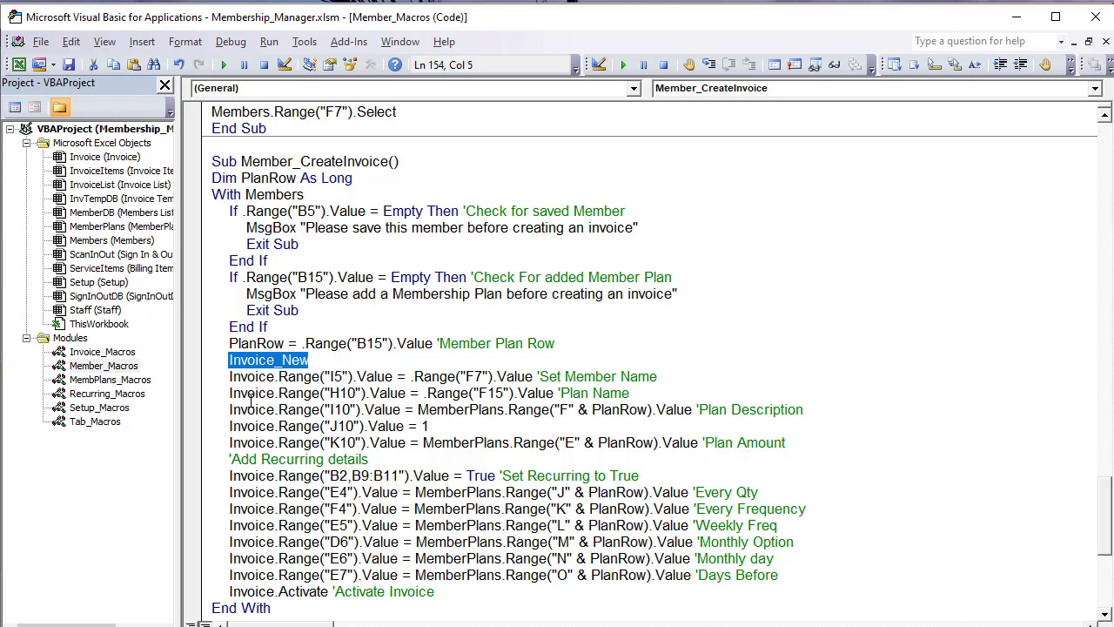
{"action": "left_click", "coordinate": [310, 361]}
{"action": "type", "text": "'"}
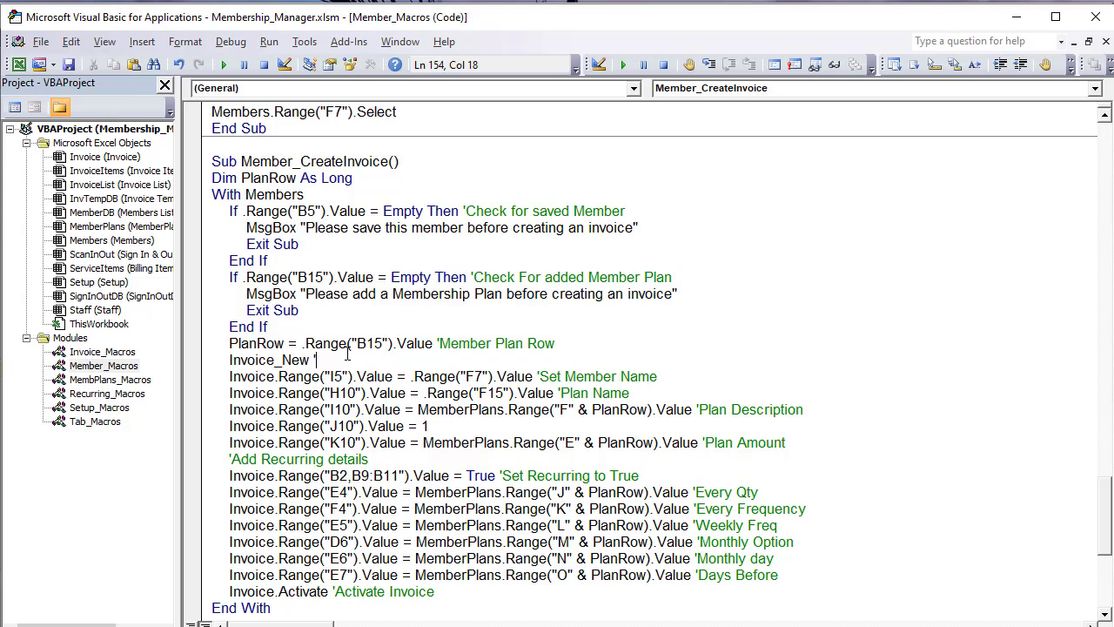
{"action": "type", "text": "Clear Out Existing Invoice"}
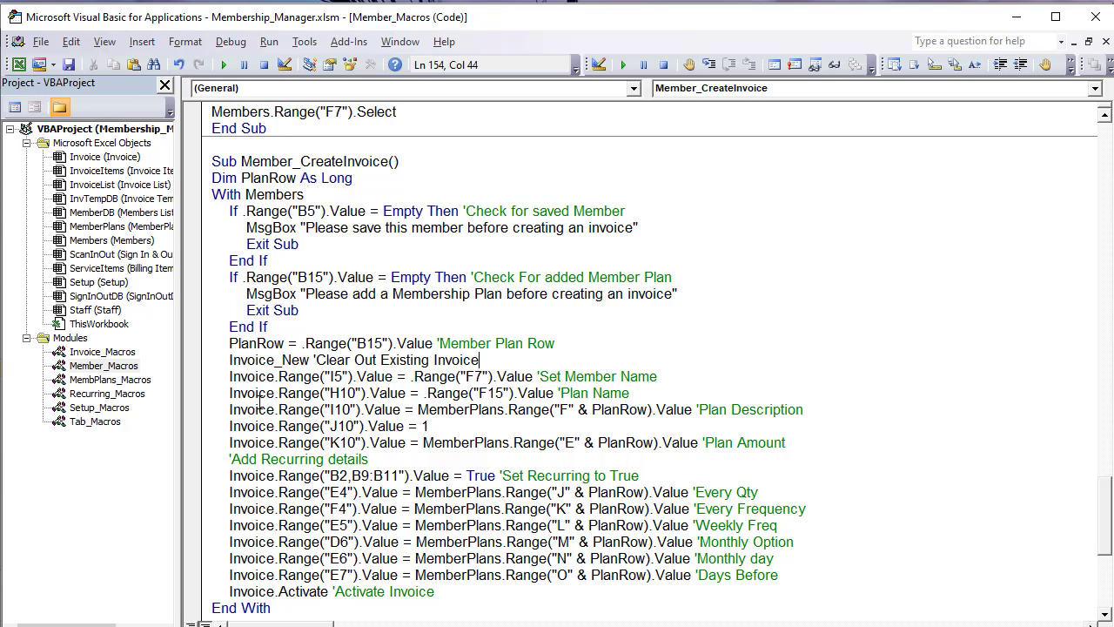
Step: Compare the Set Member Name line with the Invoice sheet's member cell I5 and examine the plan item cells H10:K10
{"action": "left_click_drag", "start_coordinate": [670, 376], "coordinate": [538, 377]}
{"action": "key", "text": "alt+Tab"}
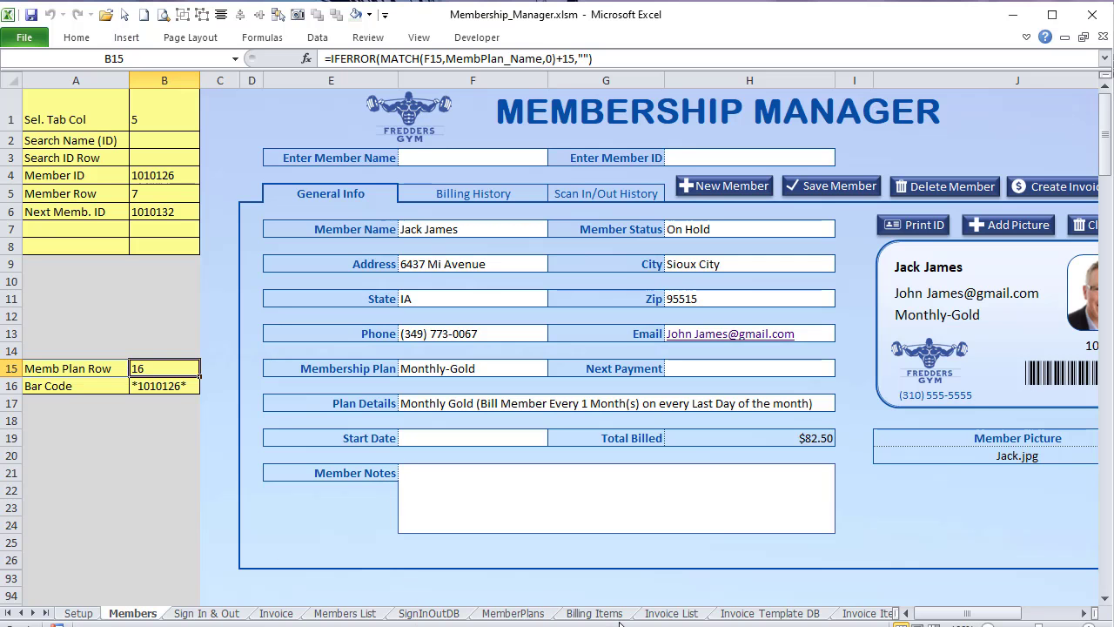
{"action": "left_click", "coordinate": [276, 613]}
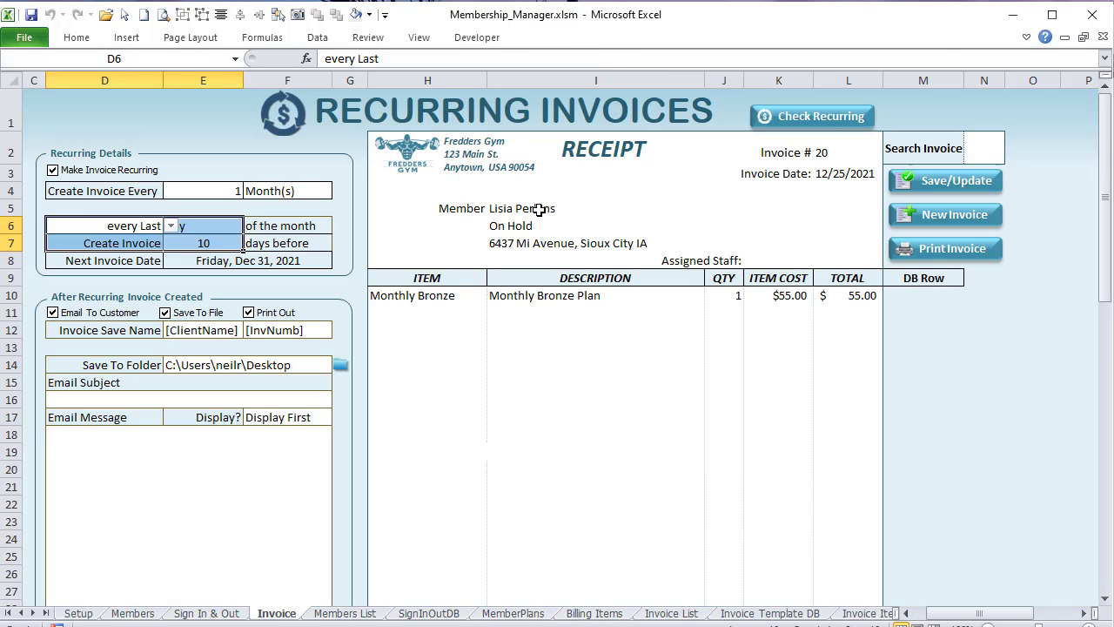
{"action": "left_click", "coordinate": [539, 210]}
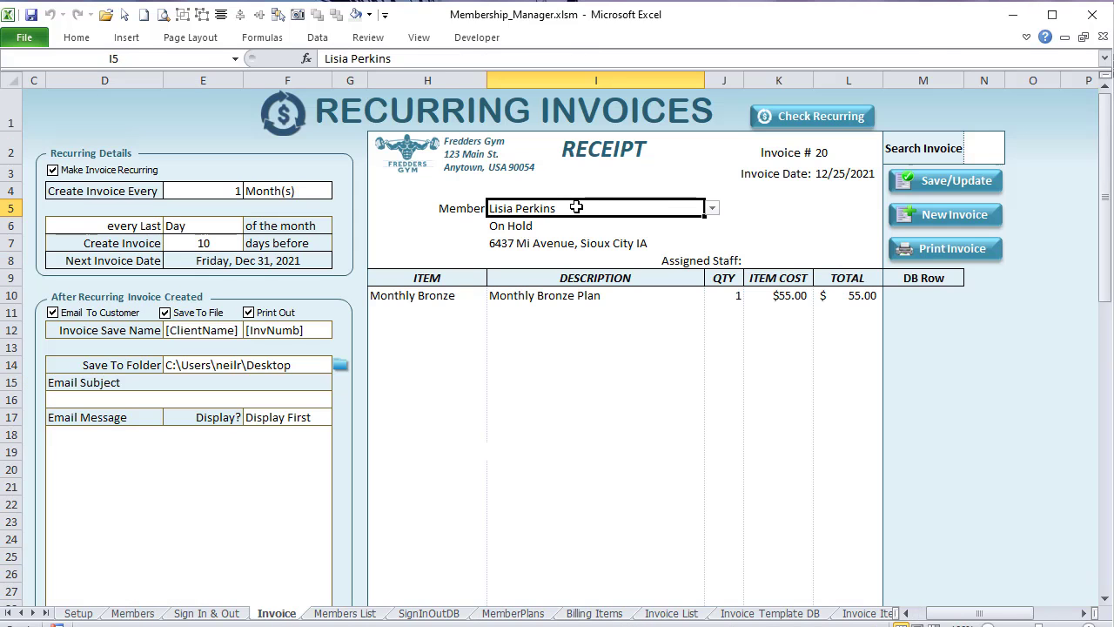
{"action": "left_click", "coordinate": [456, 297]}
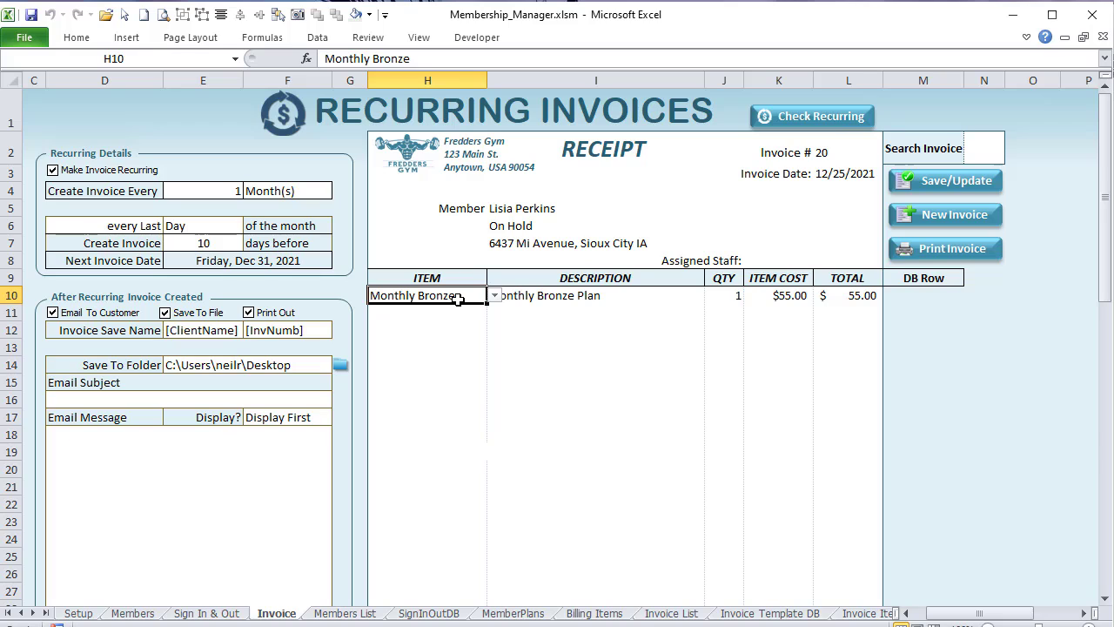
{"action": "left_click_drag", "start_coordinate": [540, 301], "coordinate": [538, 312]}
{"action": "left_click", "coordinate": [564, 300]}
{"action": "left_click", "coordinate": [737, 297]}
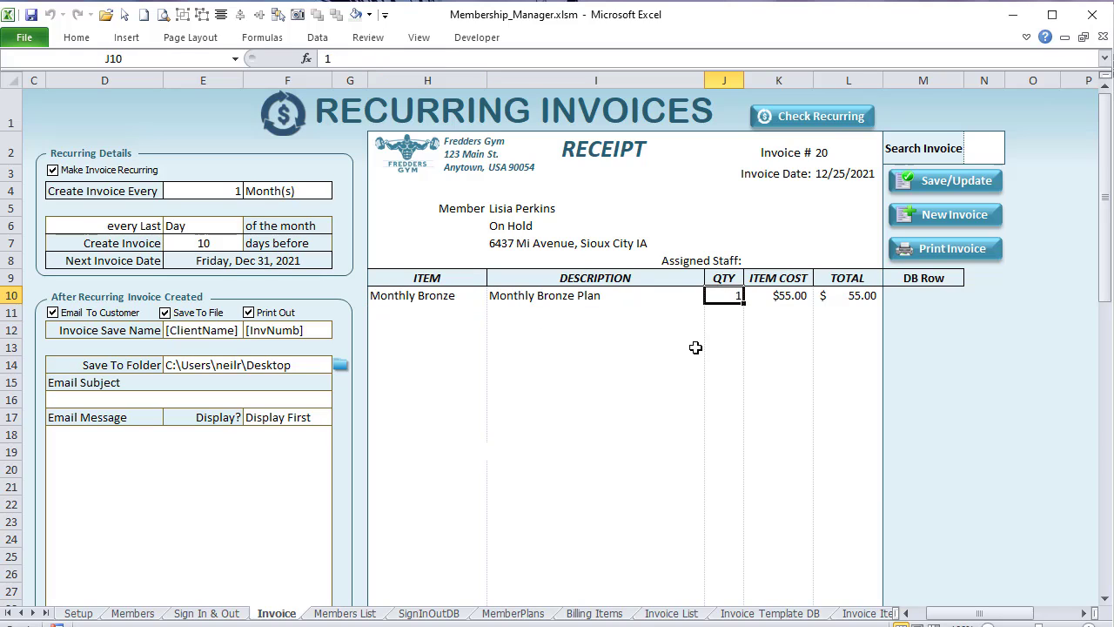
{"action": "left_click", "coordinate": [781, 296]}
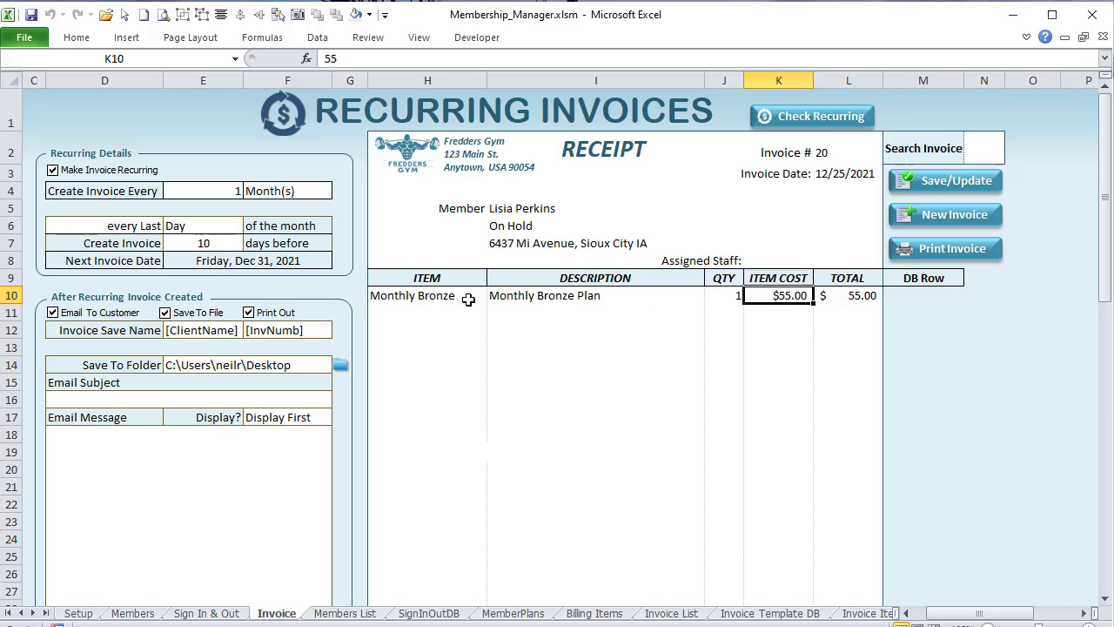
{"action": "left_click_drag", "start_coordinate": [468, 299], "coordinate": [783, 297]}
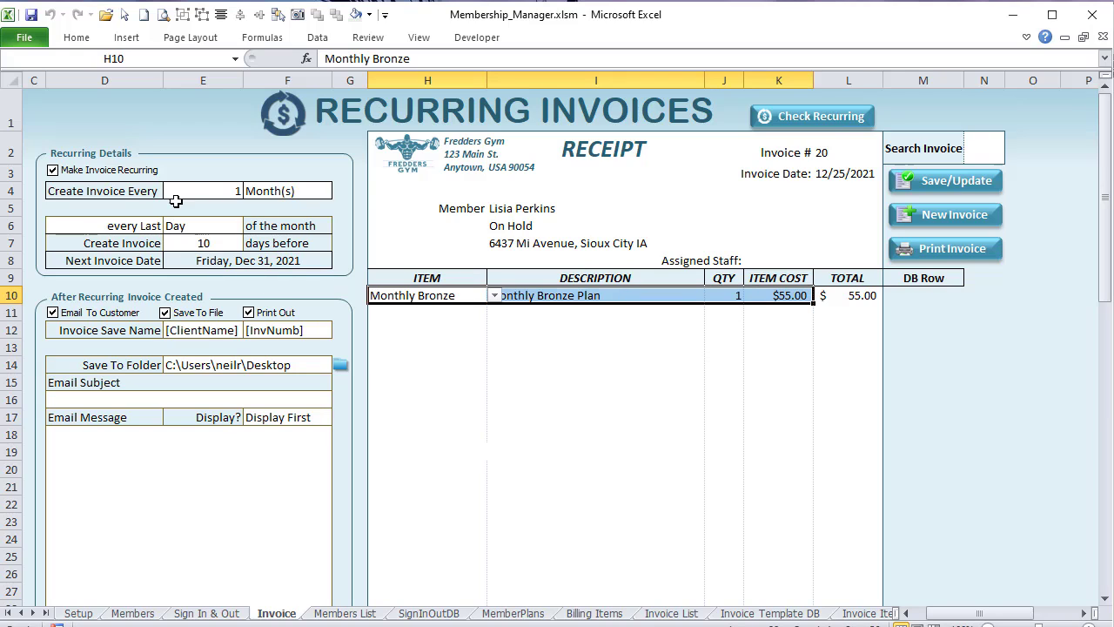
Step: Test the invoice frequency in F4 with Day(s) and Week(s), and restore it to Month(s)
{"action": "left_click_drag", "start_coordinate": [176, 201], "coordinate": [198, 228]}
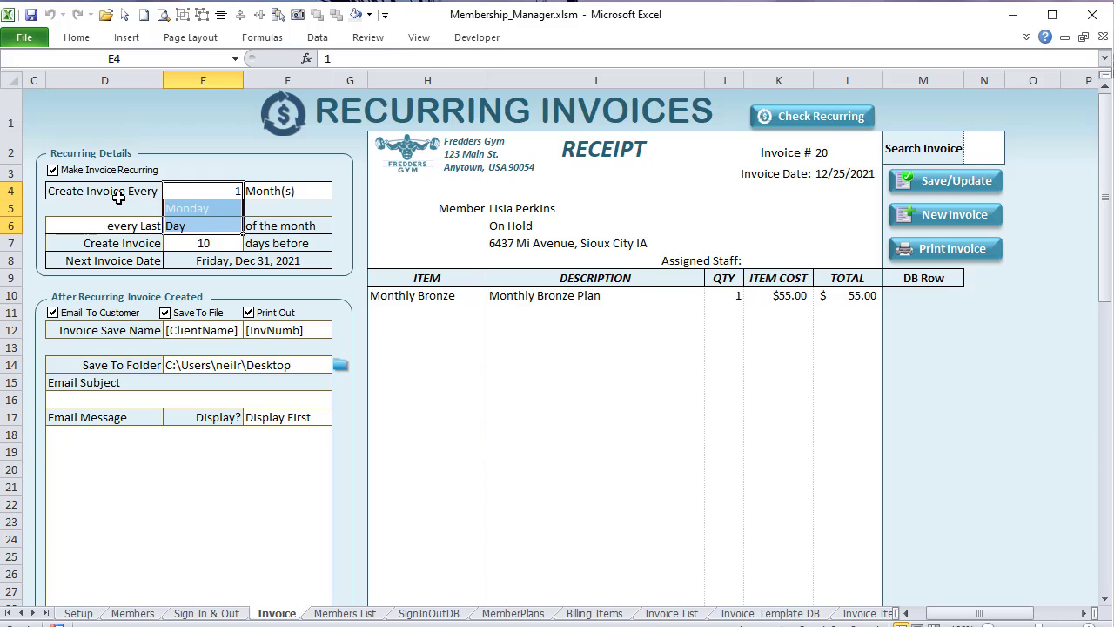
{"action": "left_click_drag", "start_coordinate": [118, 198], "coordinate": [217, 218]}
{"action": "left_click", "coordinate": [217, 192]}
{"action": "left_click", "coordinate": [299, 190]}
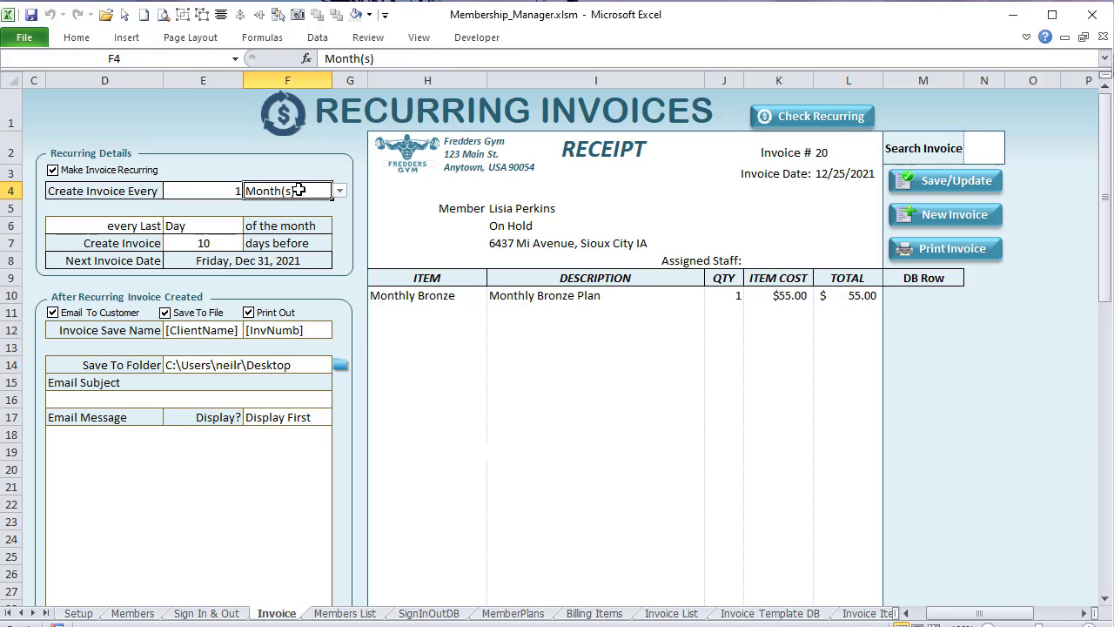
{"action": "left_click", "coordinate": [341, 191]}
{"action": "left_click", "coordinate": [327, 202]}
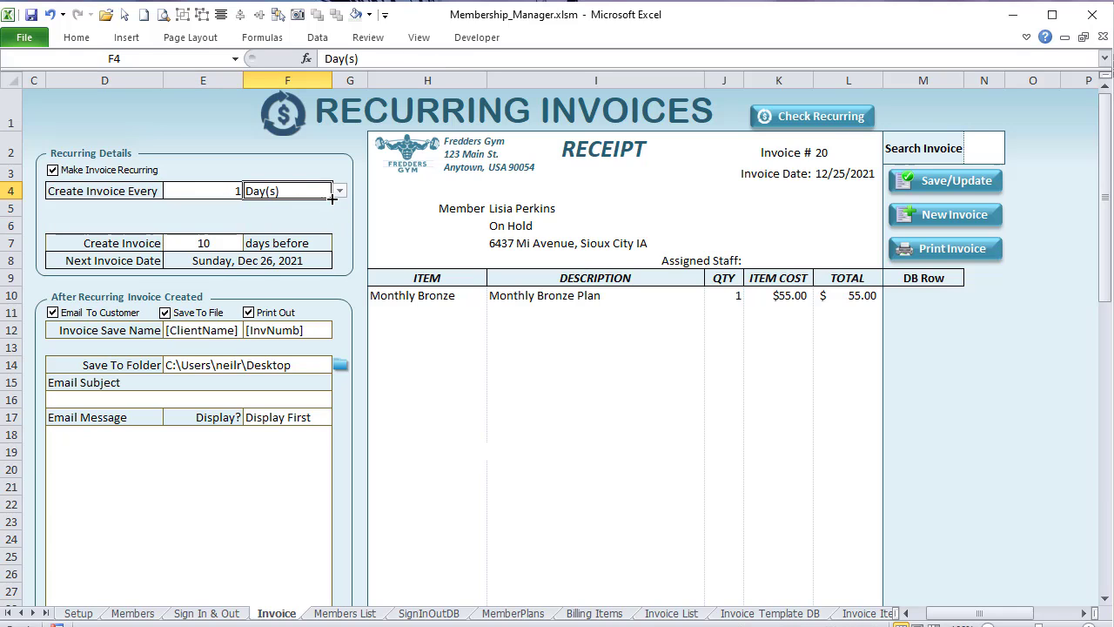
{"action": "left_click", "coordinate": [340, 190]}
{"action": "left_click", "coordinate": [326, 210]}
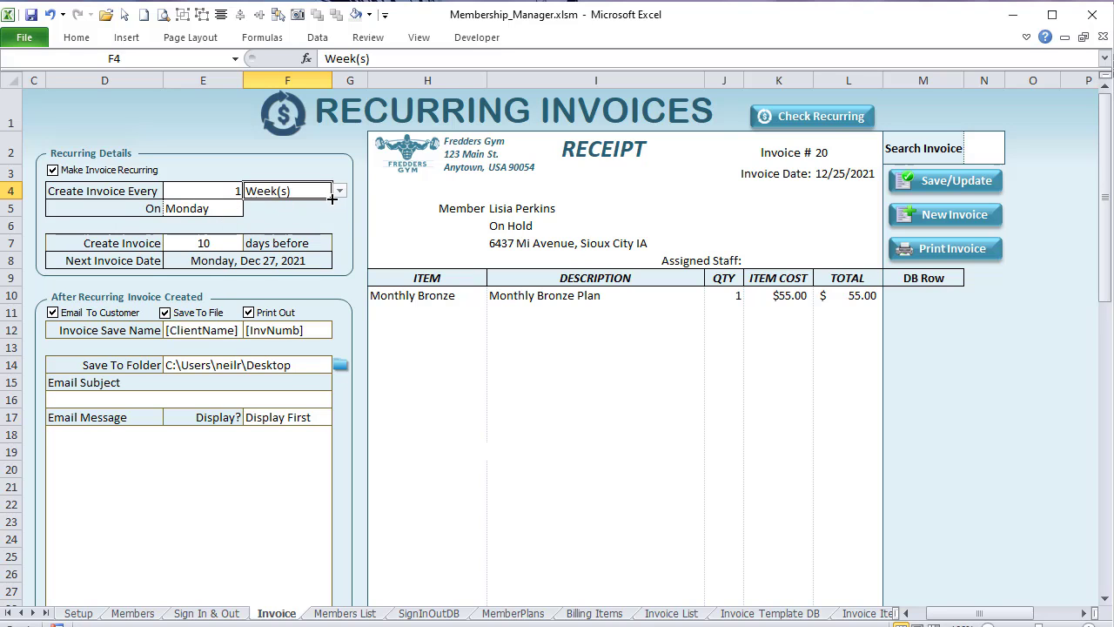
{"action": "left_click", "coordinate": [340, 191]}
{"action": "left_click", "coordinate": [321, 223]}
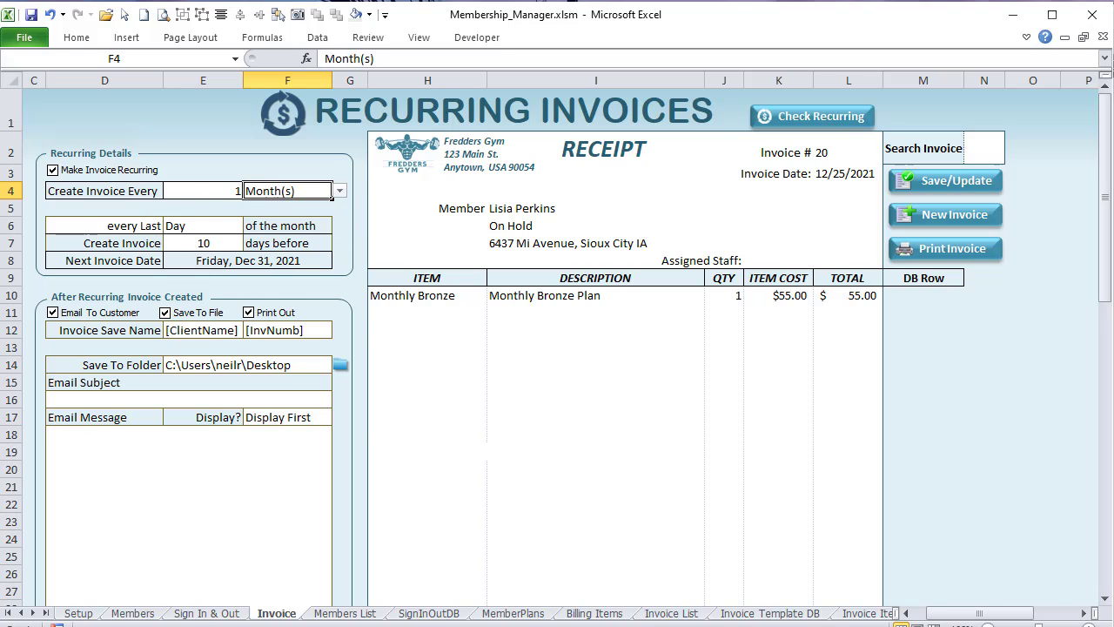
Step: Add the comment 'Default Qty to the J10 line in Member_CreateInvoice
{"action": "key", "text": "alt+F11"}
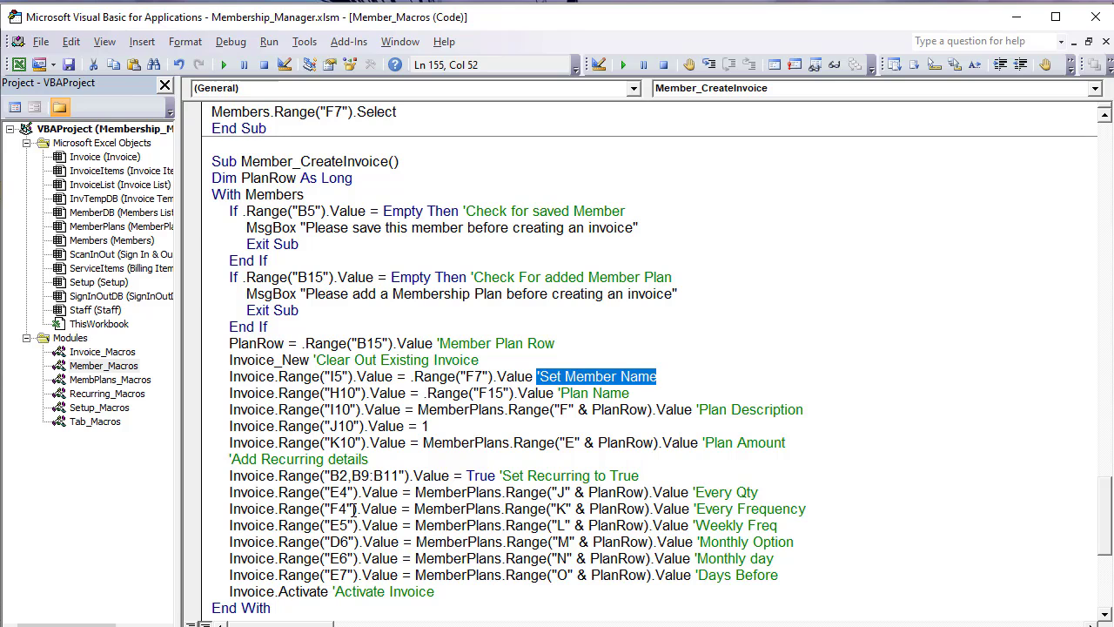
{"action": "left_click_drag", "start_coordinate": [827, 443], "coordinate": [186, 377]}
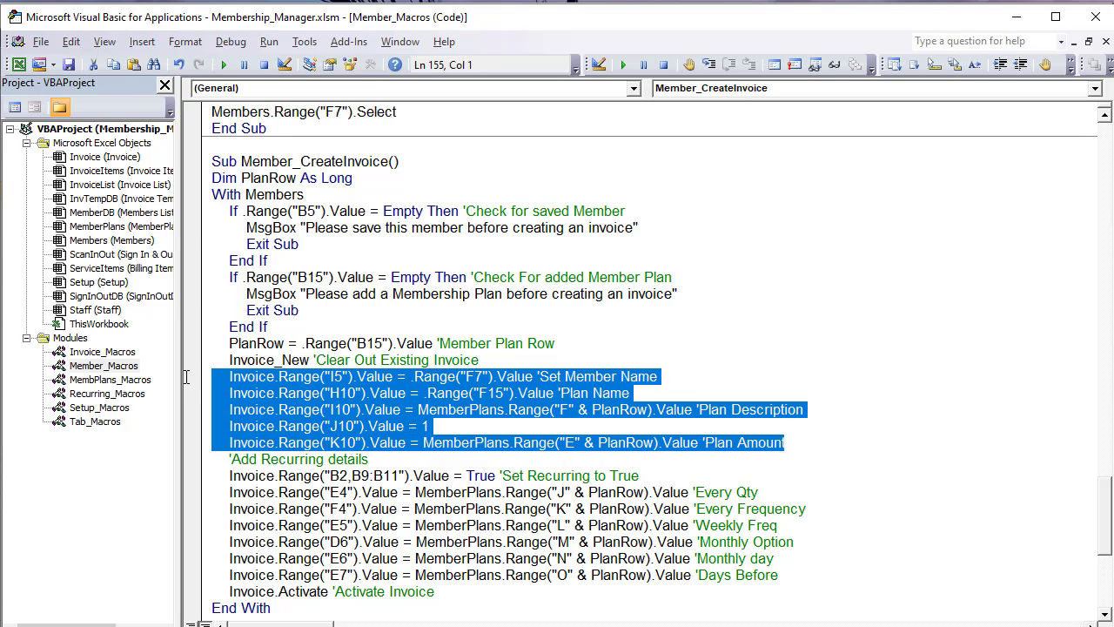
{"action": "left_click_drag", "start_coordinate": [348, 393], "coordinate": [304, 410]}
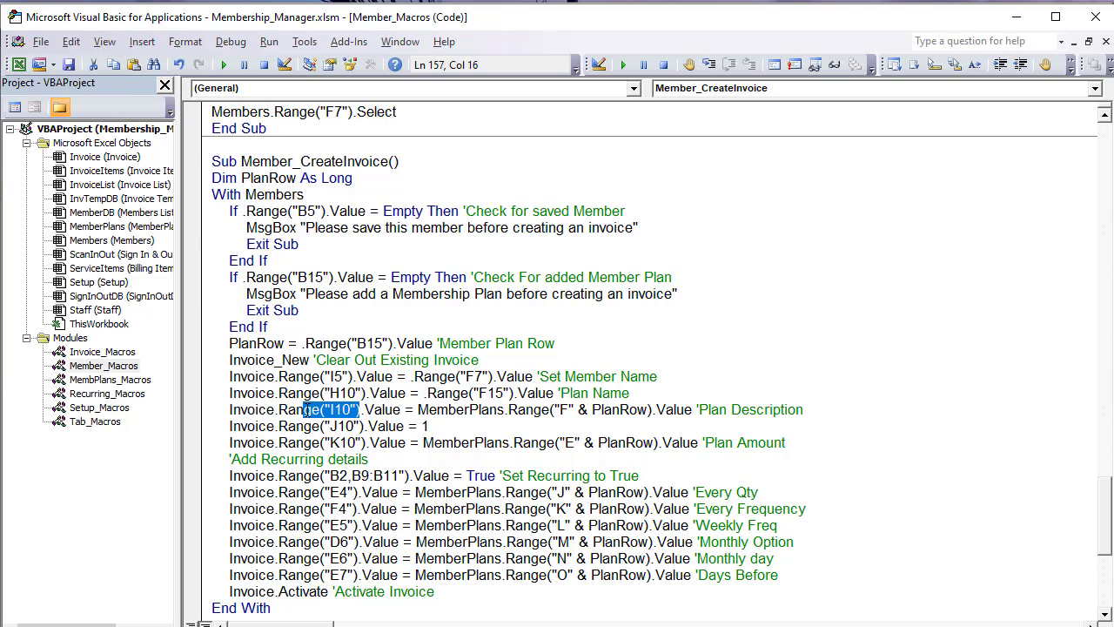
{"action": "left_click", "coordinate": [802, 410]}
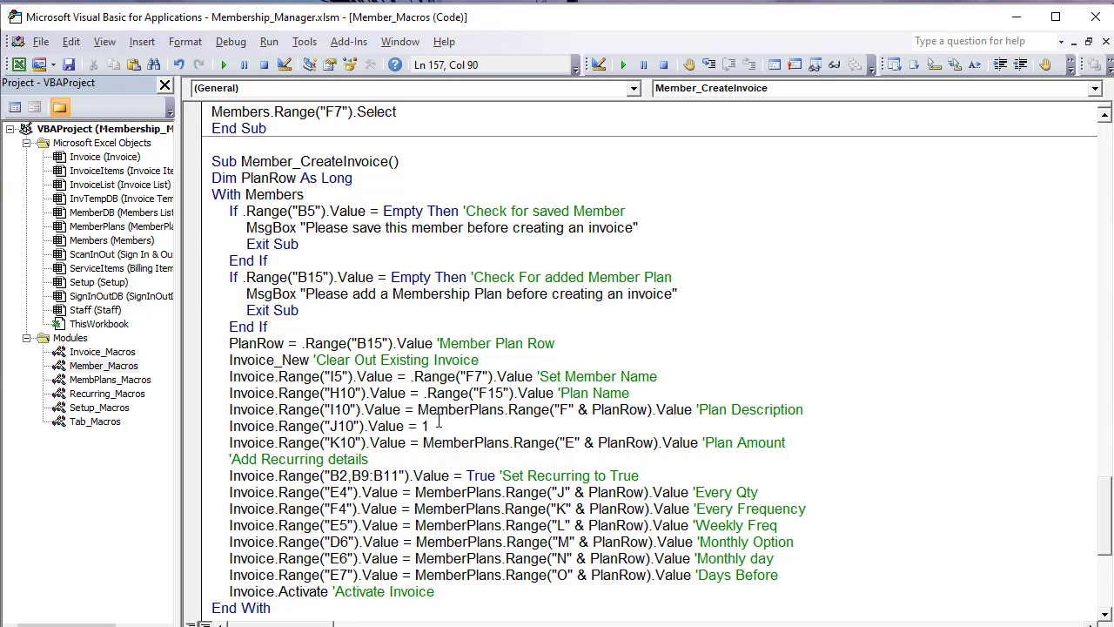
{"action": "type", "text": "'Default Qty"}
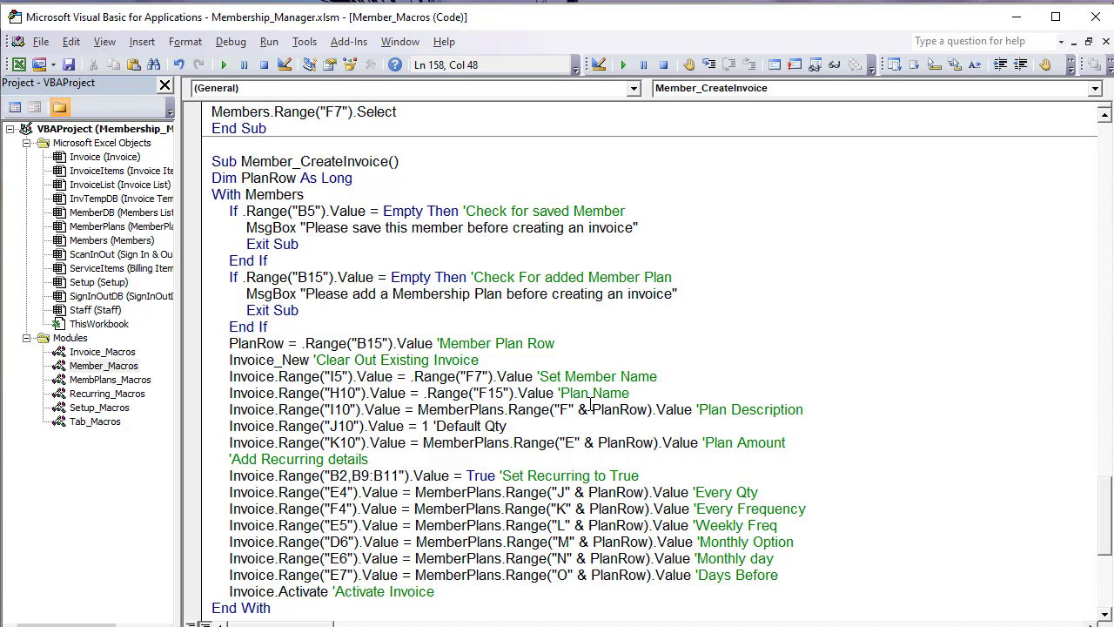
Step: Examine the Plan Amount line that fills Invoice cell K10 from column E of MemberPlans
{"action": "left_click", "coordinate": [431, 442]}
{"action": "key", "text": "End"}
{"action": "key", "text": "shift+Down"}
{"action": "left_click", "coordinate": [410, 441], "text": "shift"}
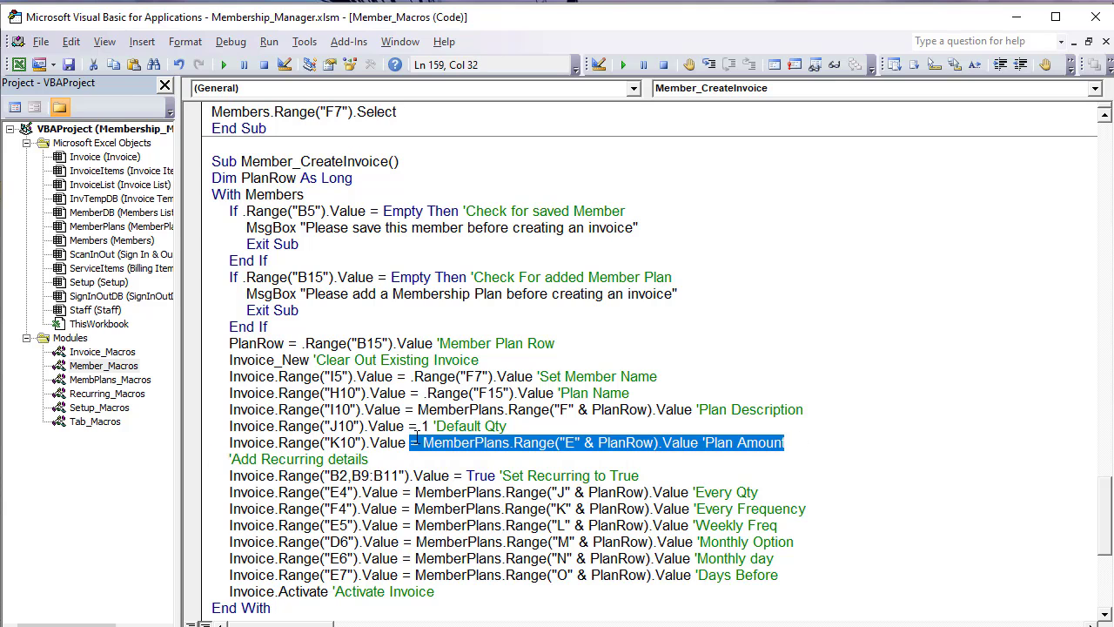
{"action": "left_click", "coordinate": [470, 445]}
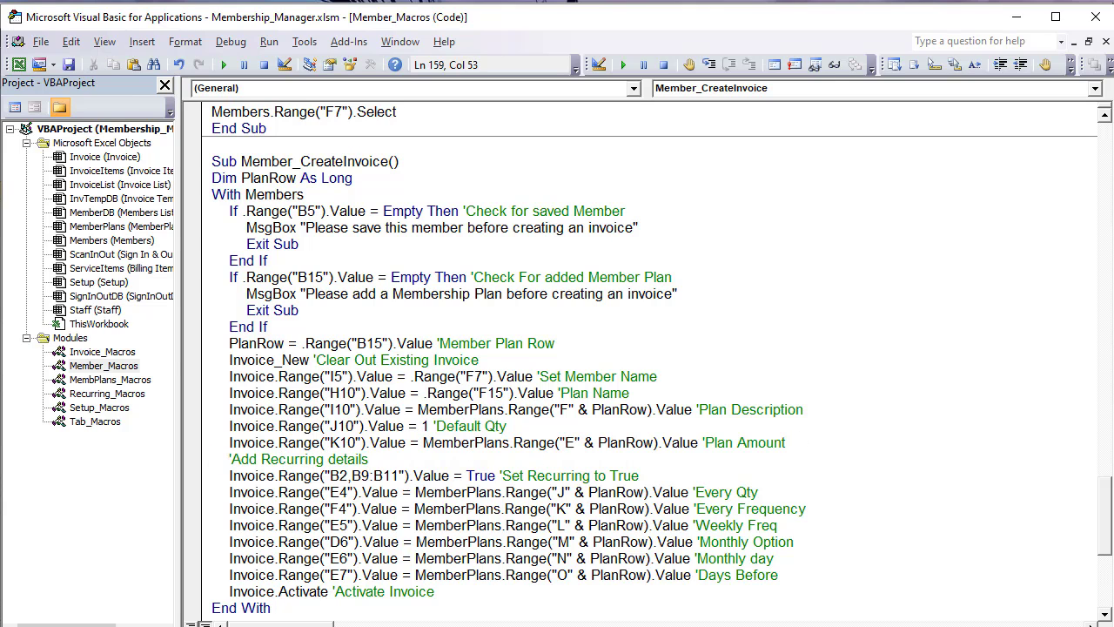
Step: On the MemberPlans sheet, examine the plans' amounts, descriptions in F16:F19 and recurring settings in J16:O19
{"action": "key", "text": "alt+F11"}
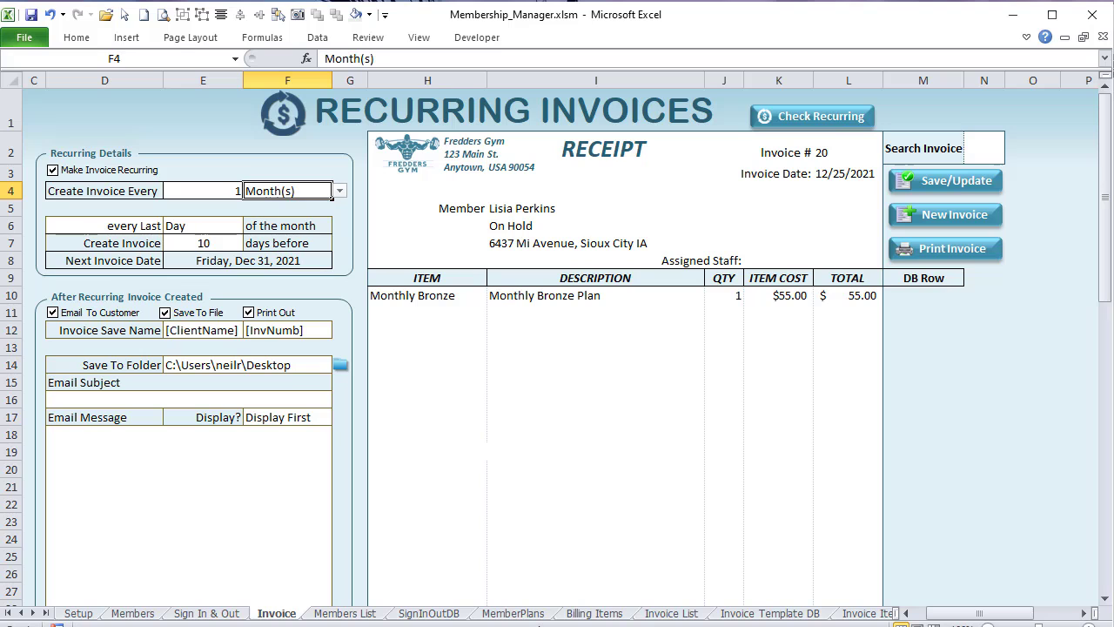
{"action": "left_click", "coordinate": [501, 613]}
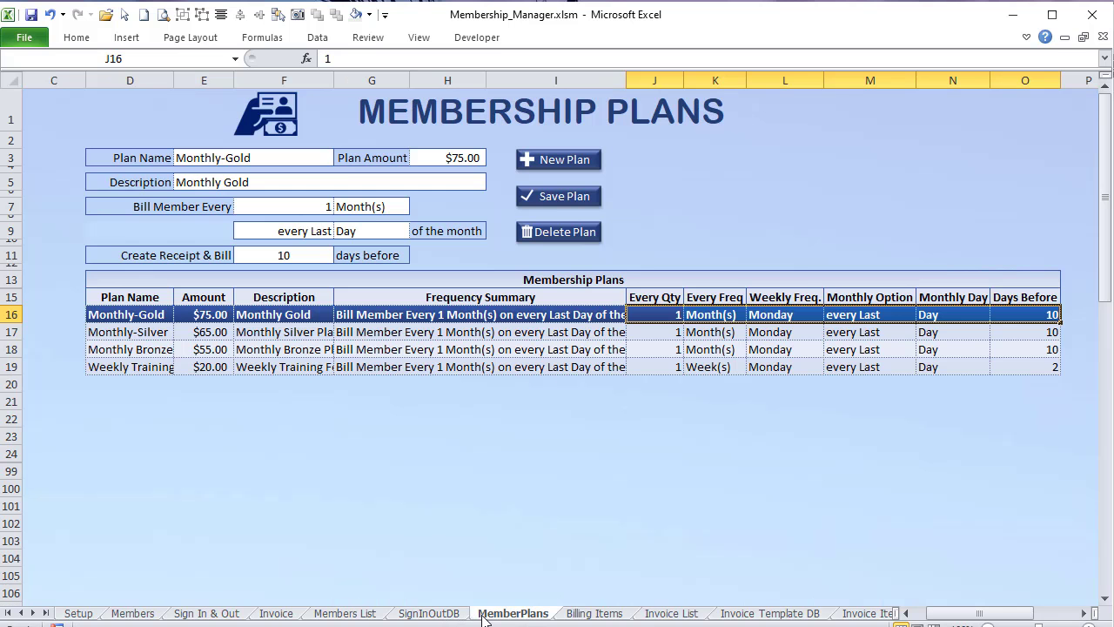
{"action": "left_click", "coordinate": [200, 329]}
{"action": "mouse_move", "coordinate": [204, 350]}
{"action": "left_mouse_down"}
{"action": "mouse_move", "coordinate": [204, 377]}
{"action": "mouse_move", "coordinate": [204, 365]}
{"action": "left_mouse_up"}
{"action": "left_click", "coordinate": [279, 319]}
{"action": "left_click_drag", "start_coordinate": [279, 319], "coordinate": [279, 358]}
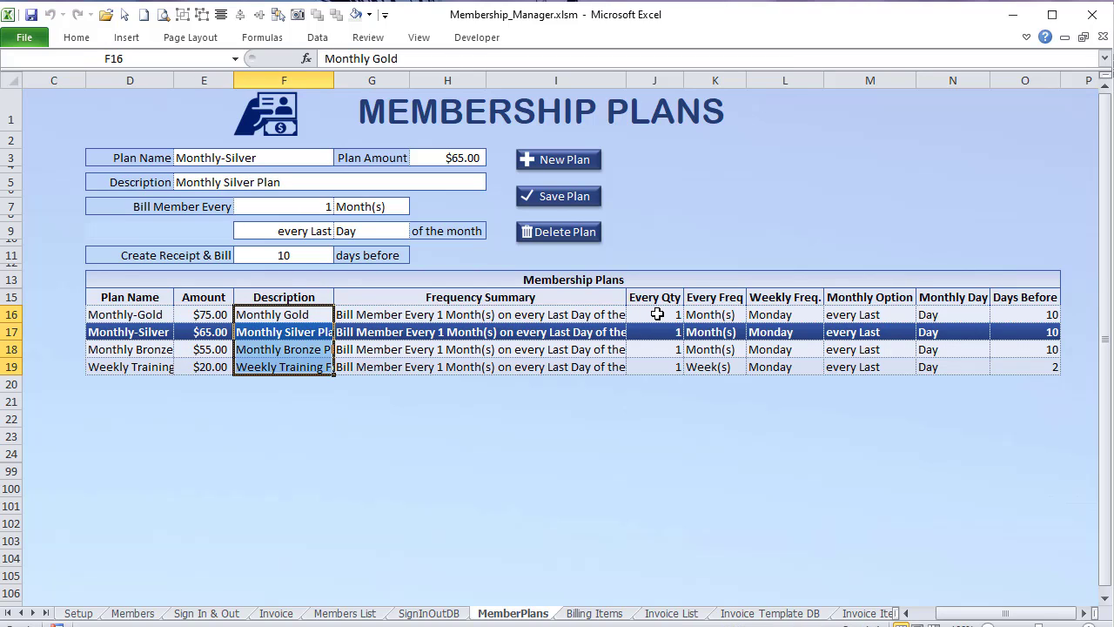
{"action": "left_click_drag", "start_coordinate": [660, 316], "coordinate": [1014, 361]}
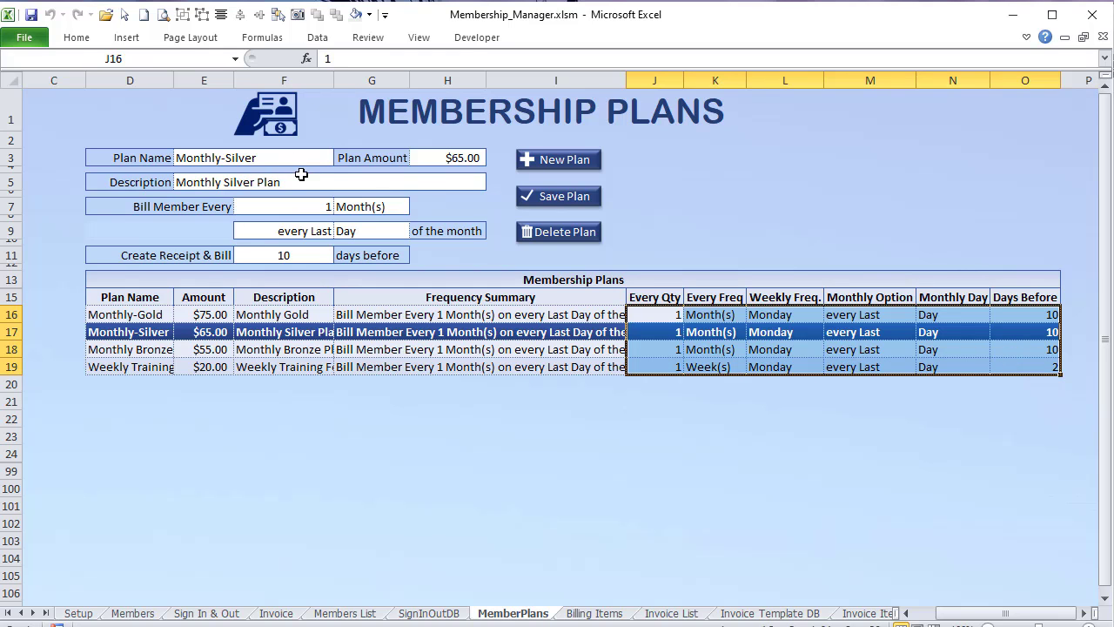
Step: Examine the recurring detail lines in Member_CreateInvoice, focusing on the B2,B9:B11 assignment
{"action": "key", "text": "alt+F11"}
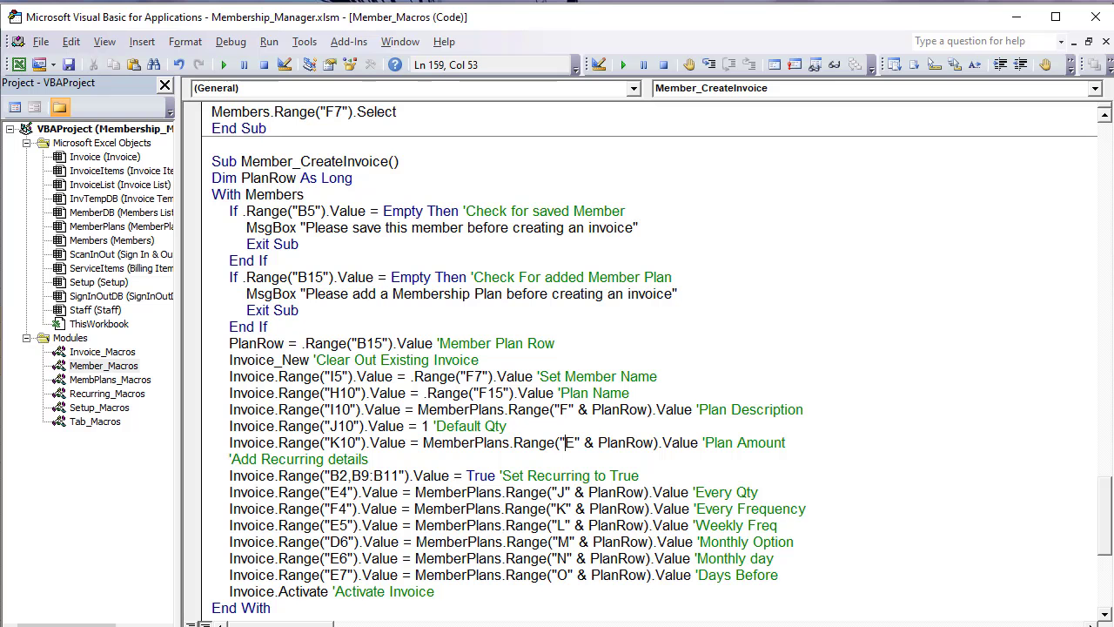
{"action": "double_click", "coordinate": [767, 577]}
{"action": "left_click_drag", "start_coordinate": [729, 566], "coordinate": [185, 475]}
{"action": "scroll", "coordinate": [233, 448], "scroll_direction": "down", "scroll_amount": 2}
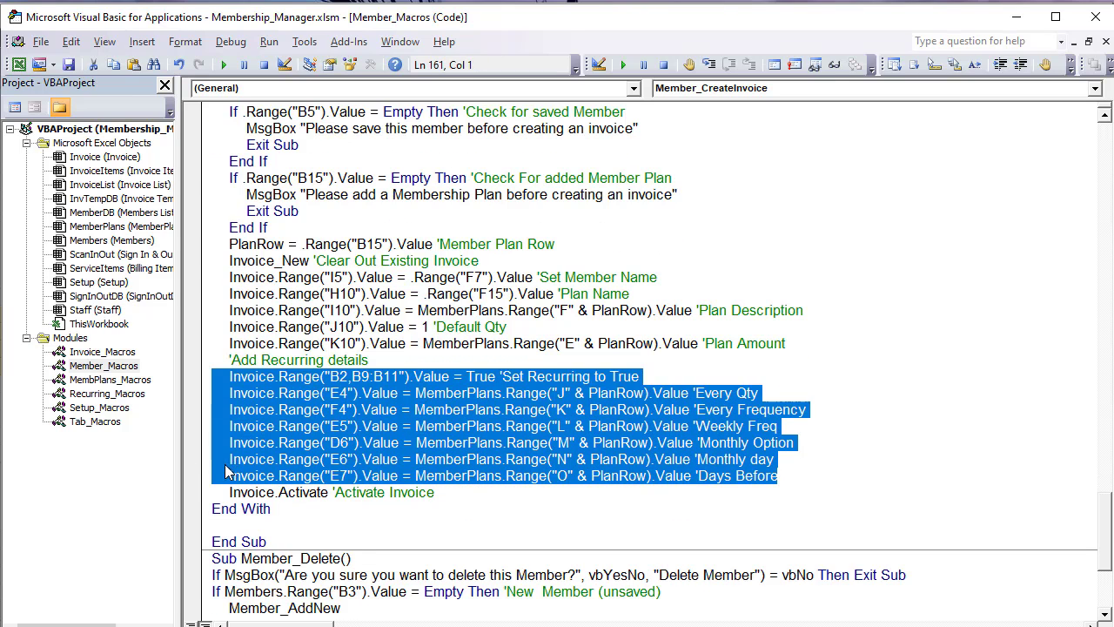
{"action": "left_click", "coordinate": [277, 477]}
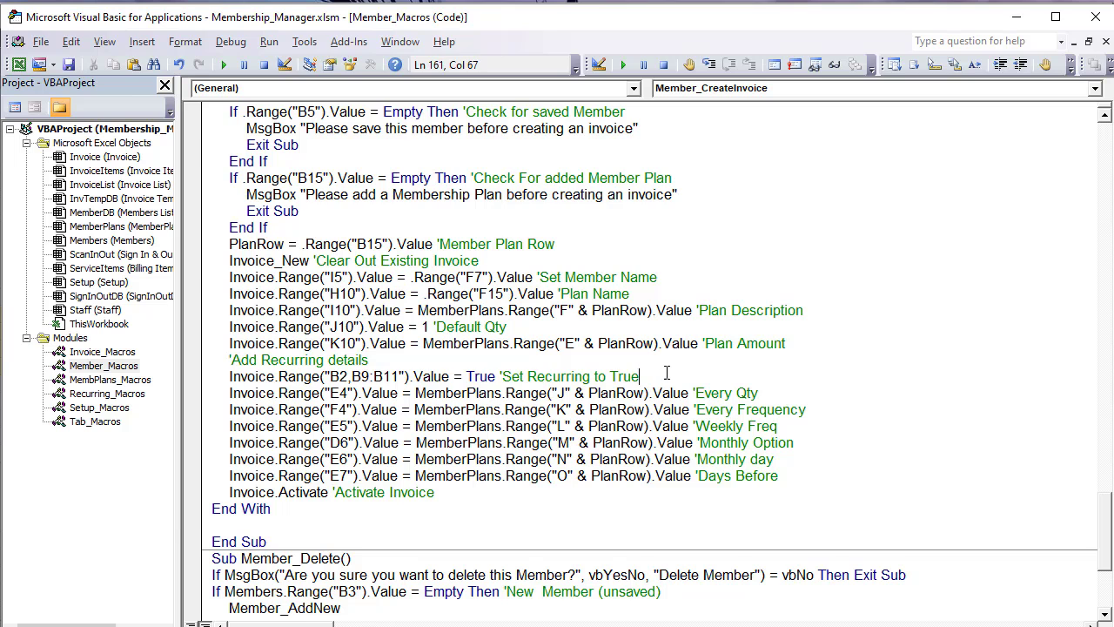
{"action": "left_click_drag", "start_coordinate": [667, 373], "coordinate": [216, 376]}
Step: On the Invoice sheet, reveal columns A:B and turn Make Invoice Recurring off and back on, checking its linked cell B2
{"action": "key", "text": "alt+F11"}
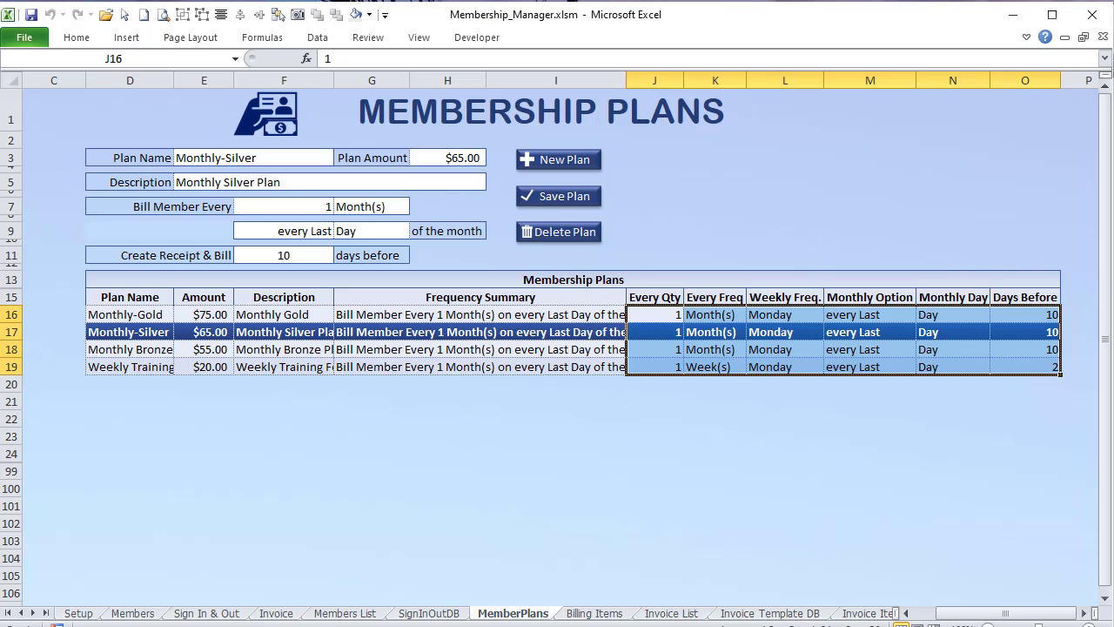
{"action": "left_click", "coordinate": [274, 614]}
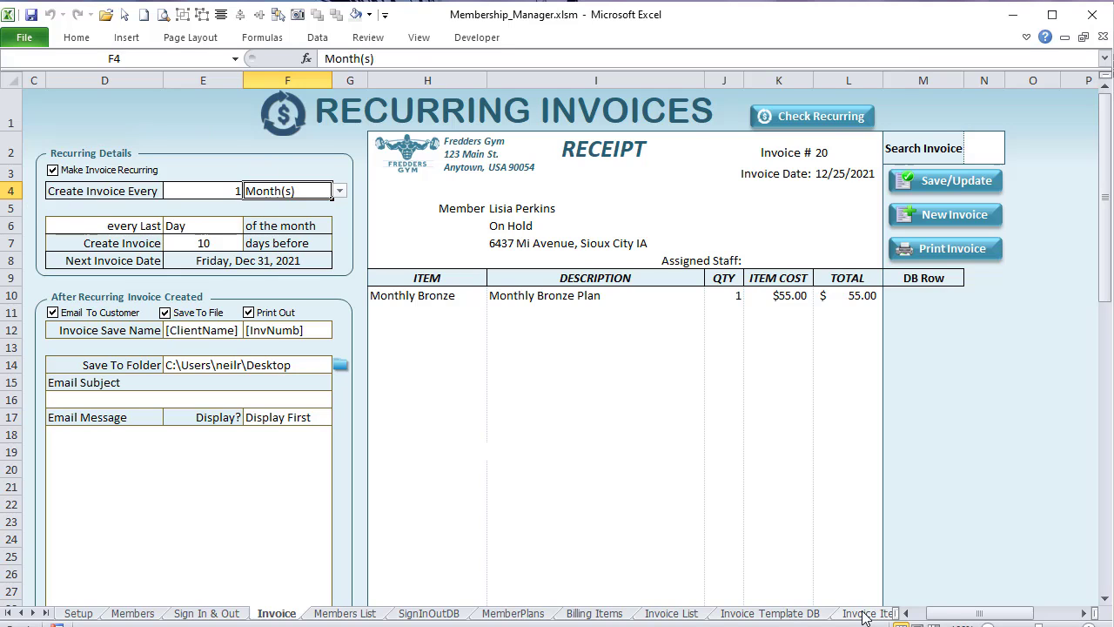
{"action": "left_click_drag", "start_coordinate": [980, 613], "coordinate": [906, 613]}
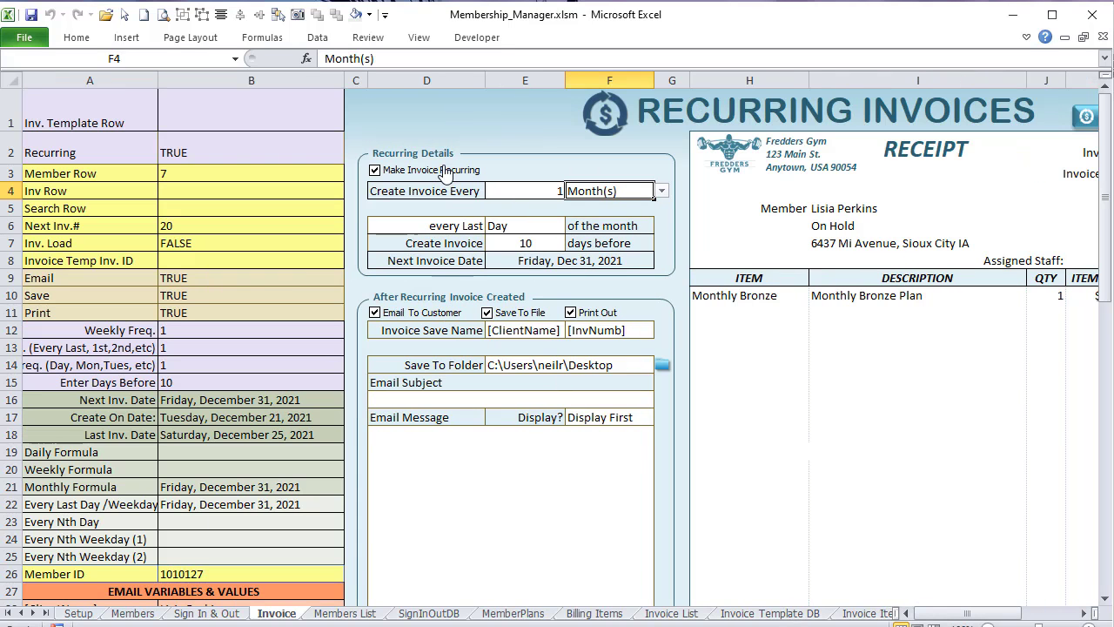
{"action": "left_click", "coordinate": [444, 170]}
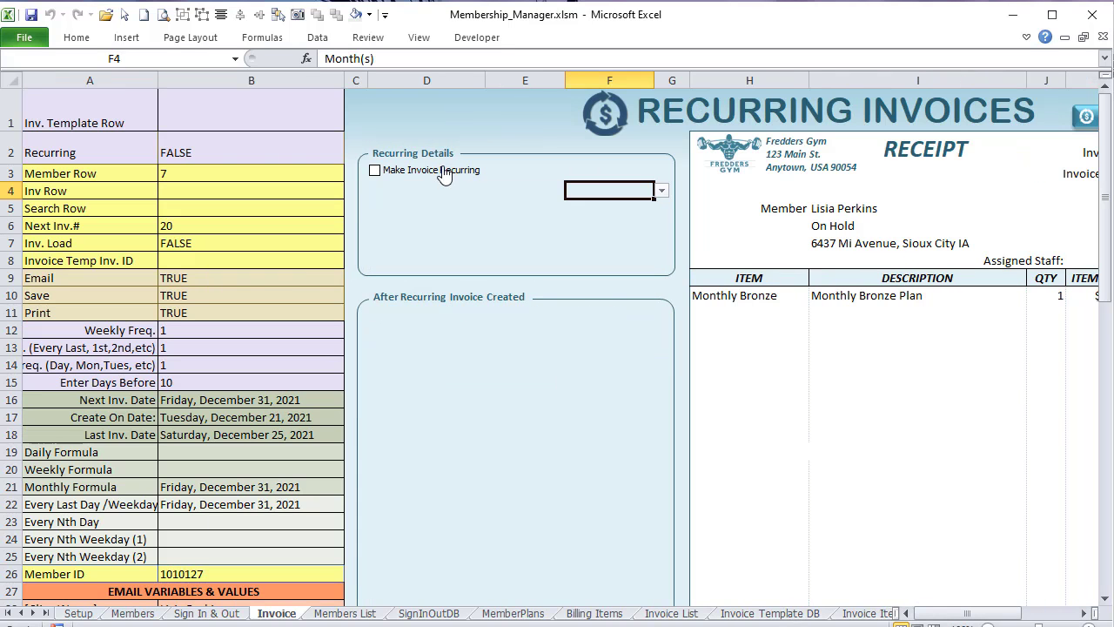
{"action": "left_click", "coordinate": [242, 140]}
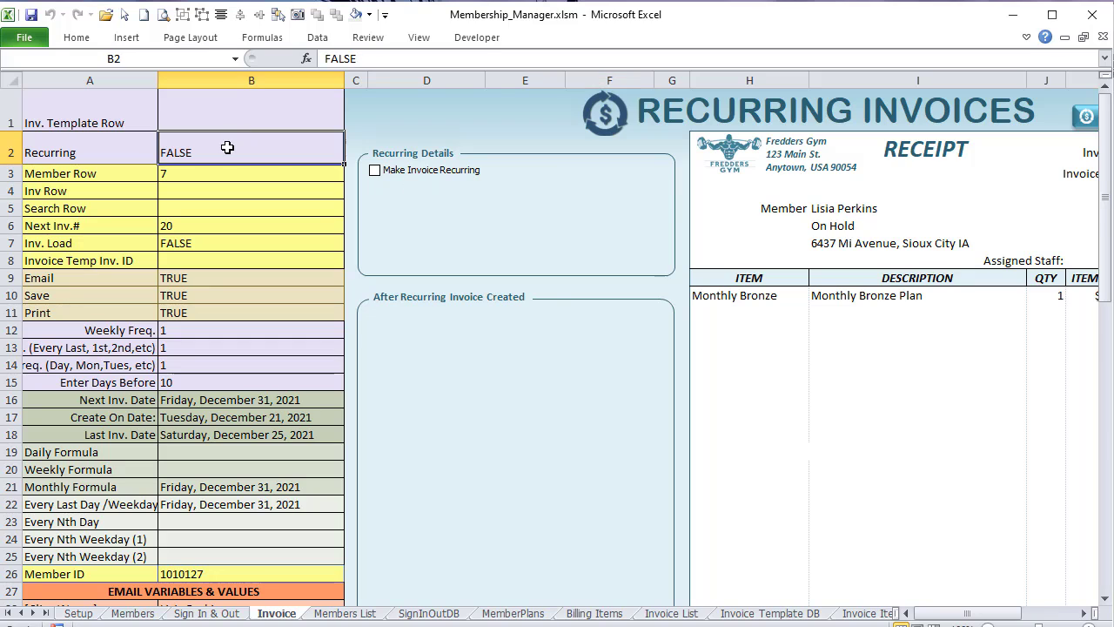
{"action": "left_click", "coordinate": [403, 170]}
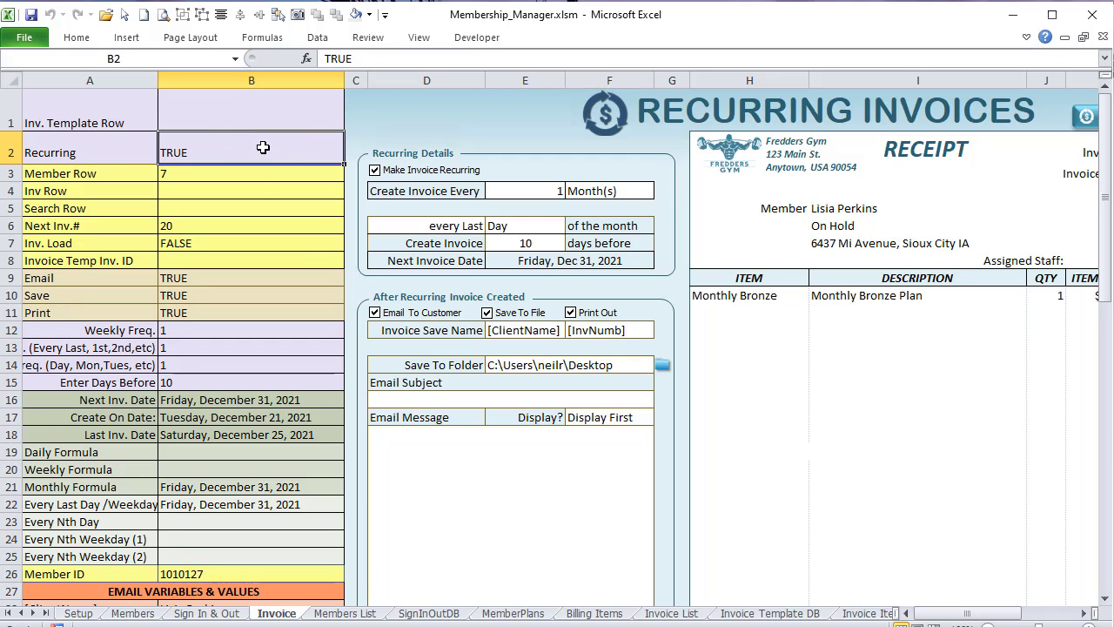
Step: Switch Email To Customer, Save To File and Print Out off and back on, checking their linked cells B9:B11
{"action": "left_click", "coordinate": [389, 320]}
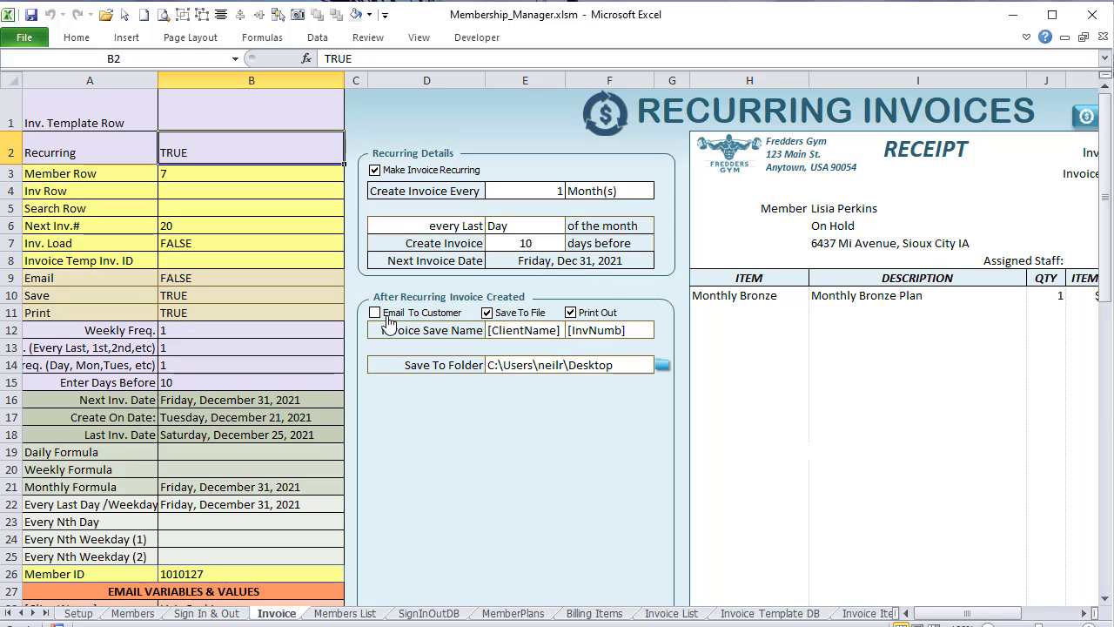
{"action": "left_click", "coordinate": [389, 320]}
{"action": "left_click", "coordinate": [525, 324]}
{"action": "left_click", "coordinate": [526, 323]}
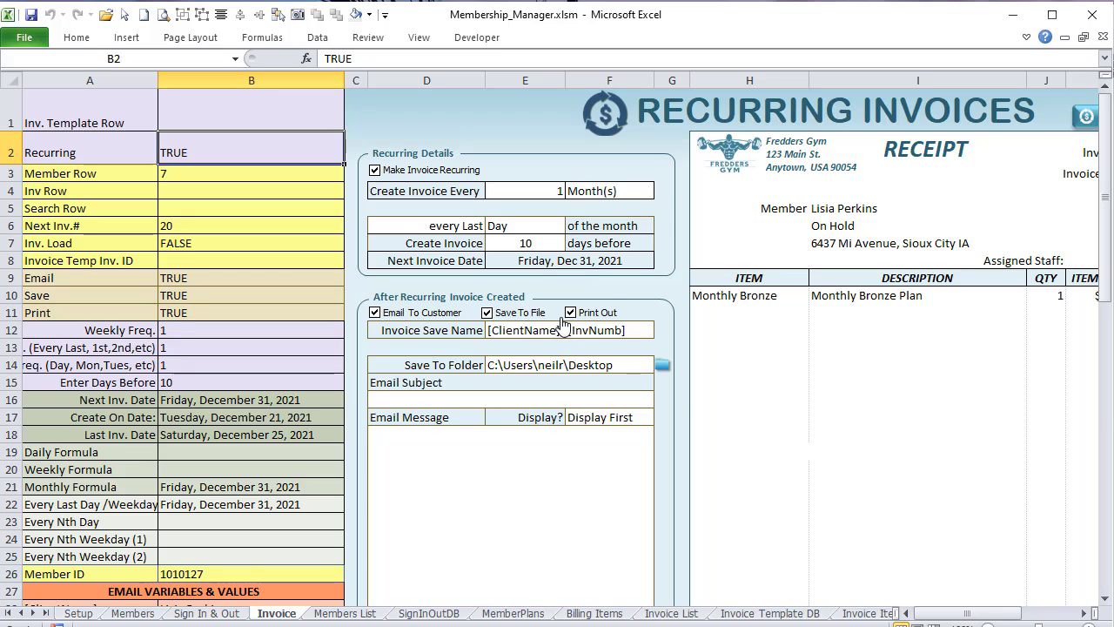
{"action": "left_click", "coordinate": [583, 319]}
{"action": "left_click", "coordinate": [583, 320]}
{"action": "left_click_drag", "start_coordinate": [215, 280], "coordinate": [206, 309]}
Step: Select the Recurring cell B2 and test showing and hiding the recurring details, leaving Make Invoice Recurring enabled
{"action": "left_click", "coordinate": [201, 149]}
{"action": "left_click", "coordinate": [389, 172]}
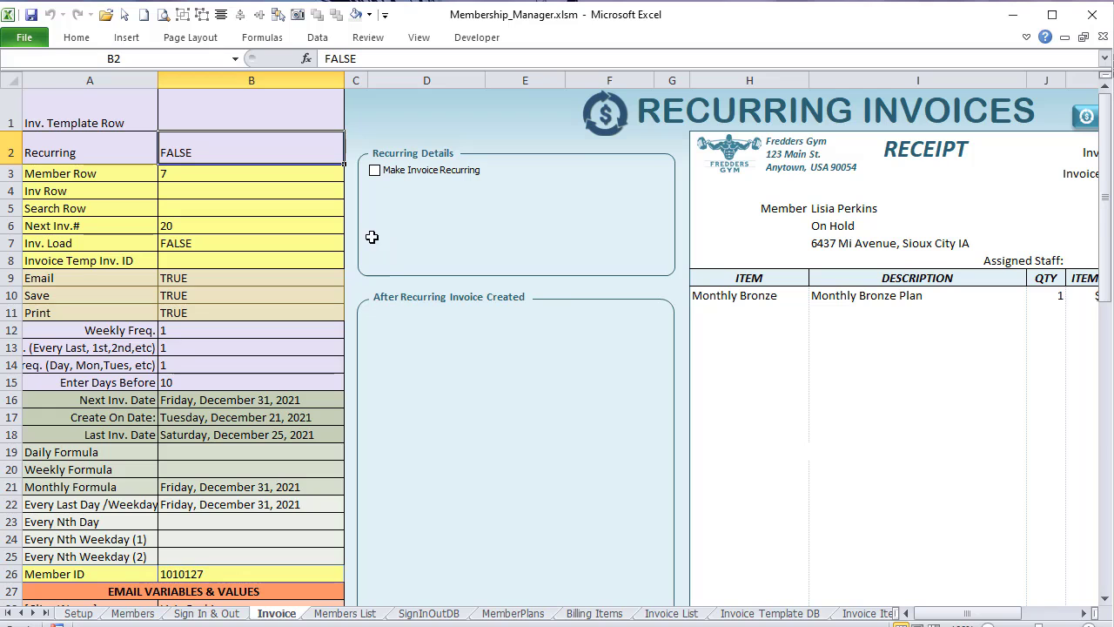
{"action": "left_click", "coordinate": [377, 172]}
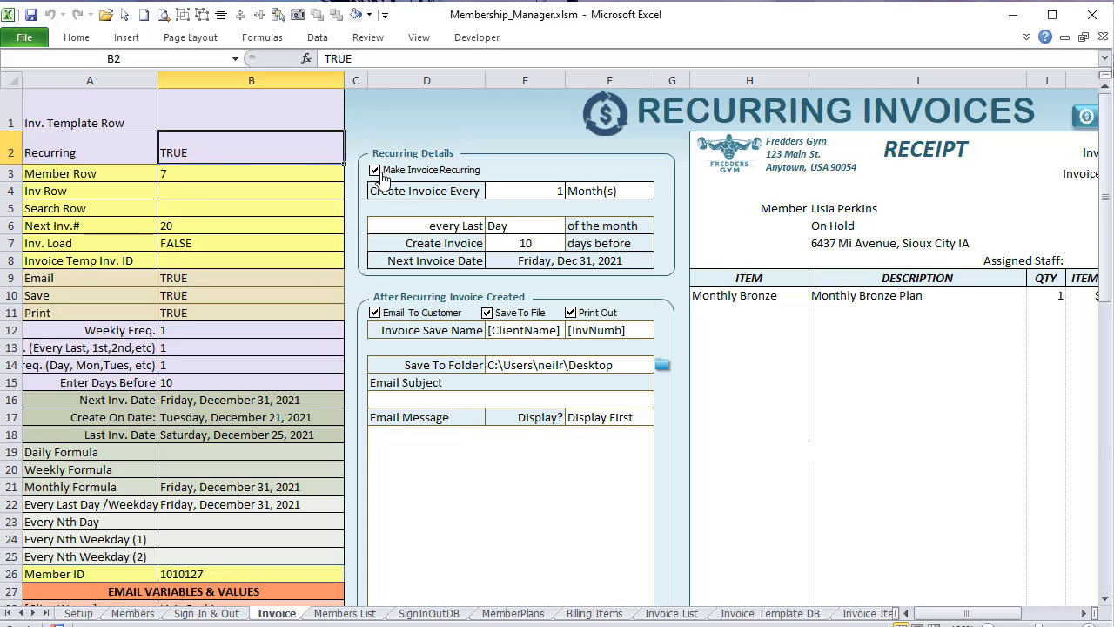
Step: Change the B2,B9:B11 line's comment in Member_CreateInvoice to 'Set Recurring options to True
{"action": "key", "text": "alt+F11"}
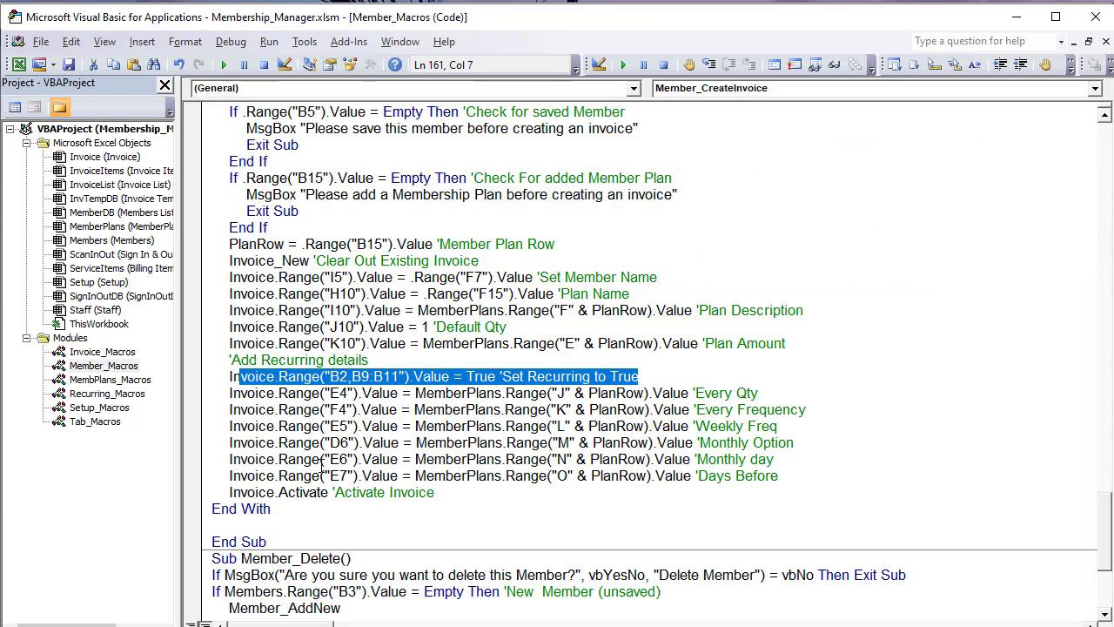
{"action": "left_click", "coordinate": [337, 362]}
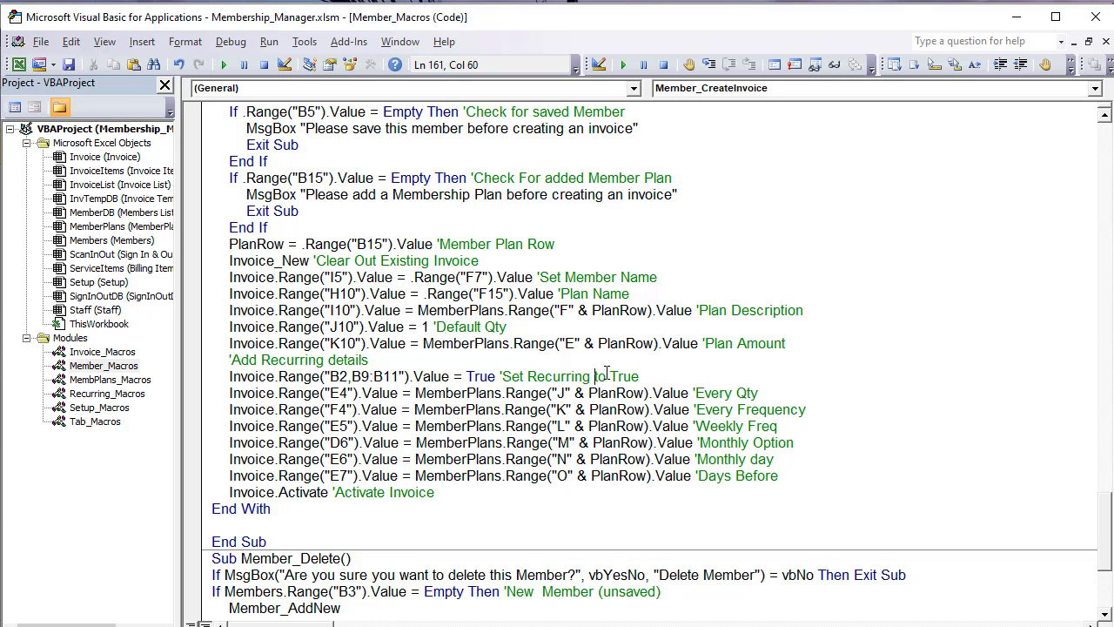
{"action": "type", "text": "options"}
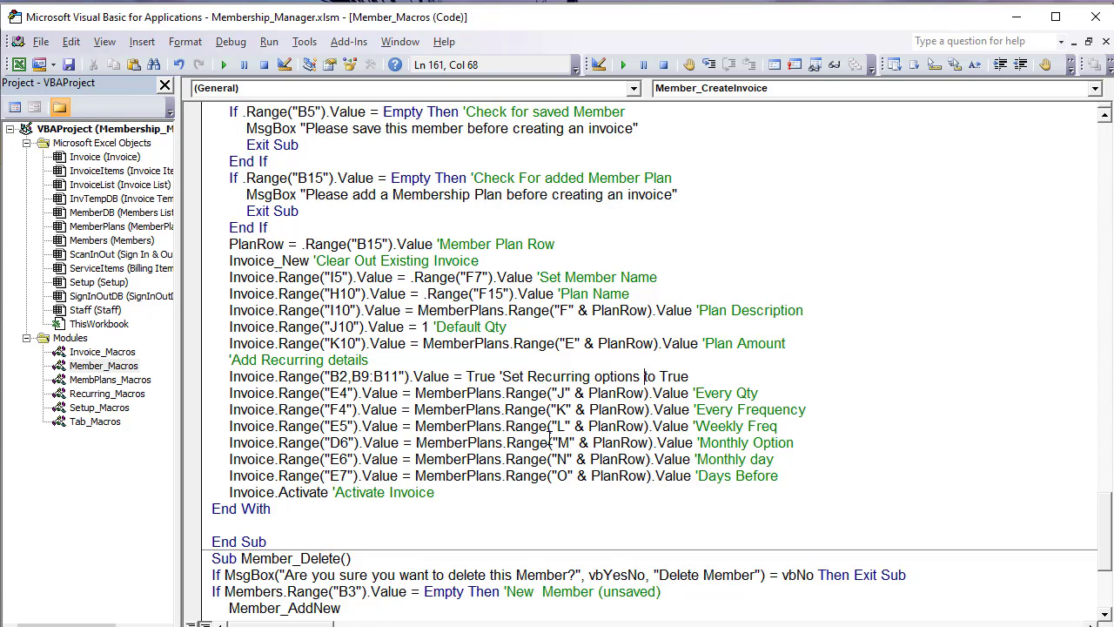
Step: Examine the Member_CreateInvoice lines from E4 to E7 that copy the plan's frequency, weekly, monthly and days-before settings
{"action": "left_click", "coordinate": [549, 442]}
{"action": "left_click_drag", "start_coordinate": [814, 471], "coordinate": [449, 409]}
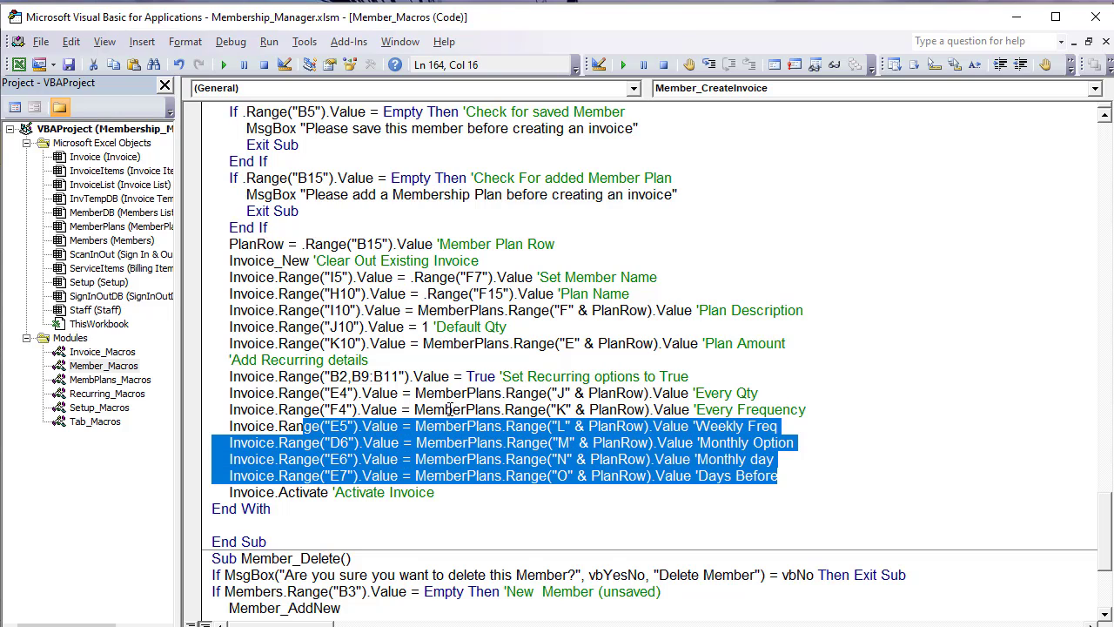
{"action": "left_click", "coordinate": [800, 398]}
{"action": "left_click", "coordinate": [799, 443]}
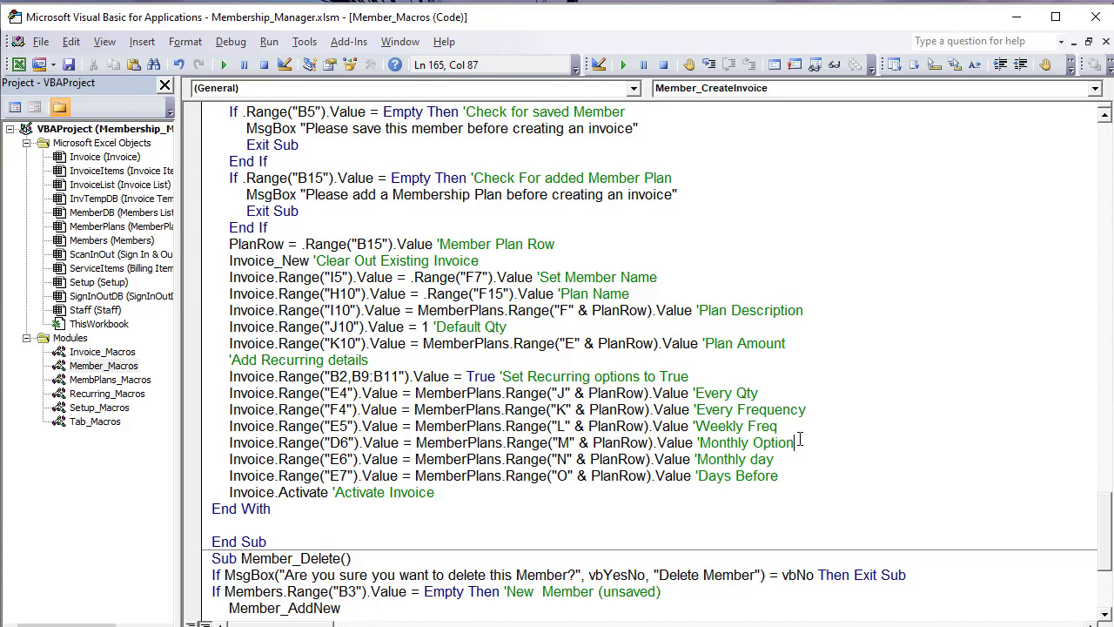
{"action": "left_click_drag", "start_coordinate": [322, 393], "coordinate": [390, 475]}
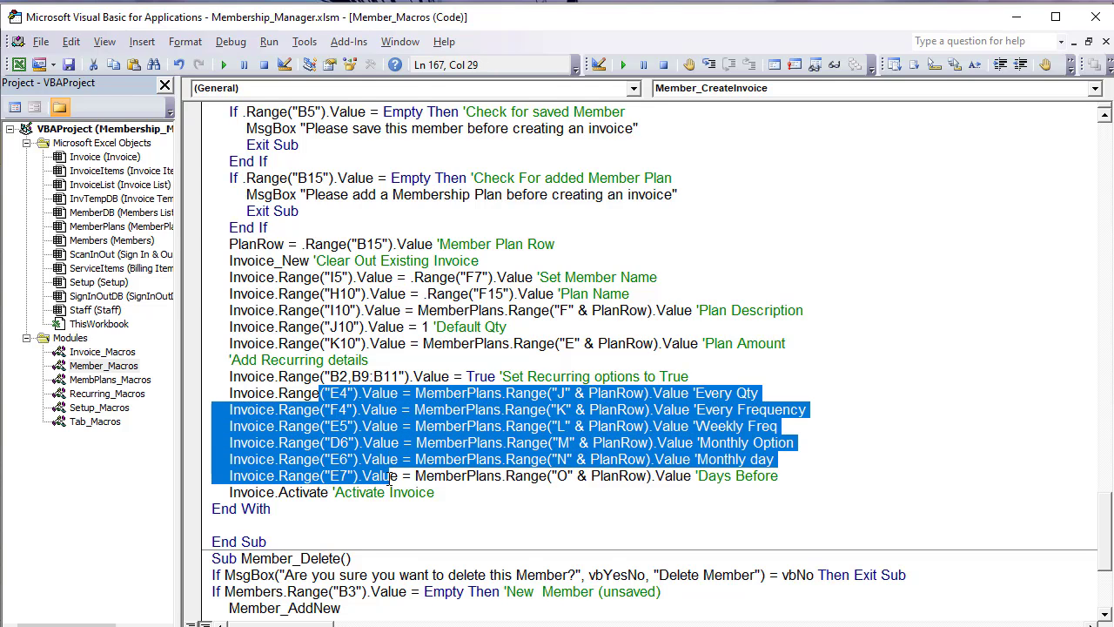
Step: Compare the Member_CreateInvoice lines for E4 to E7 with the Every Qty through Days Before columns J to O on the MemberPlans sheet
{"action": "left_click", "coordinate": [640, 480]}
{"action": "left_click_drag", "start_coordinate": [738, 462], "coordinate": [772, 475]}
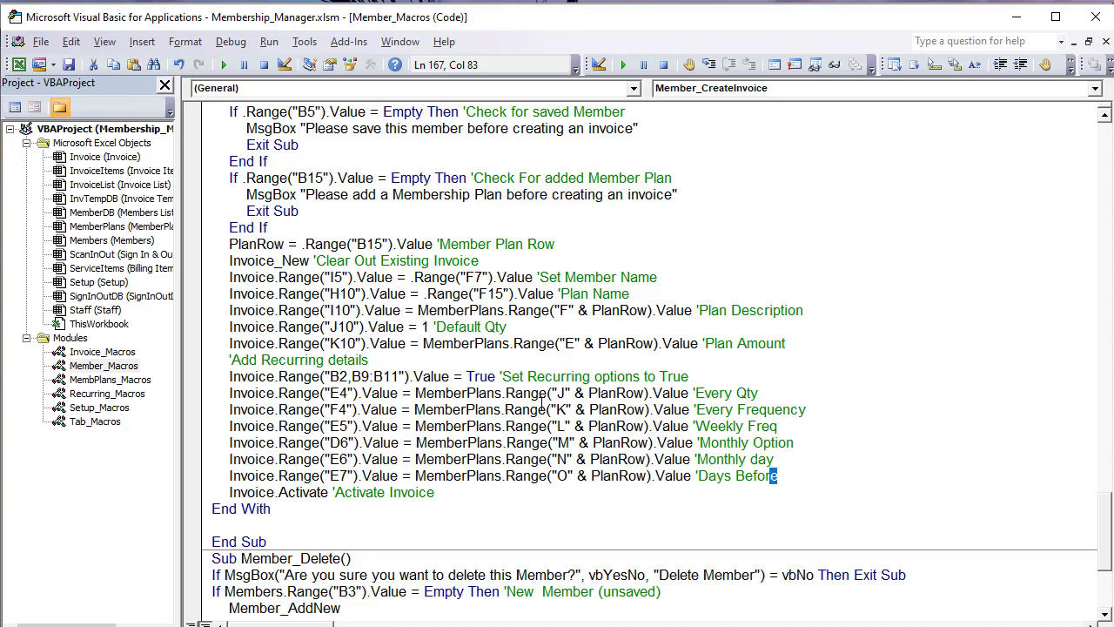
{"action": "left_click_drag", "start_coordinate": [540, 407], "coordinate": [587, 475]}
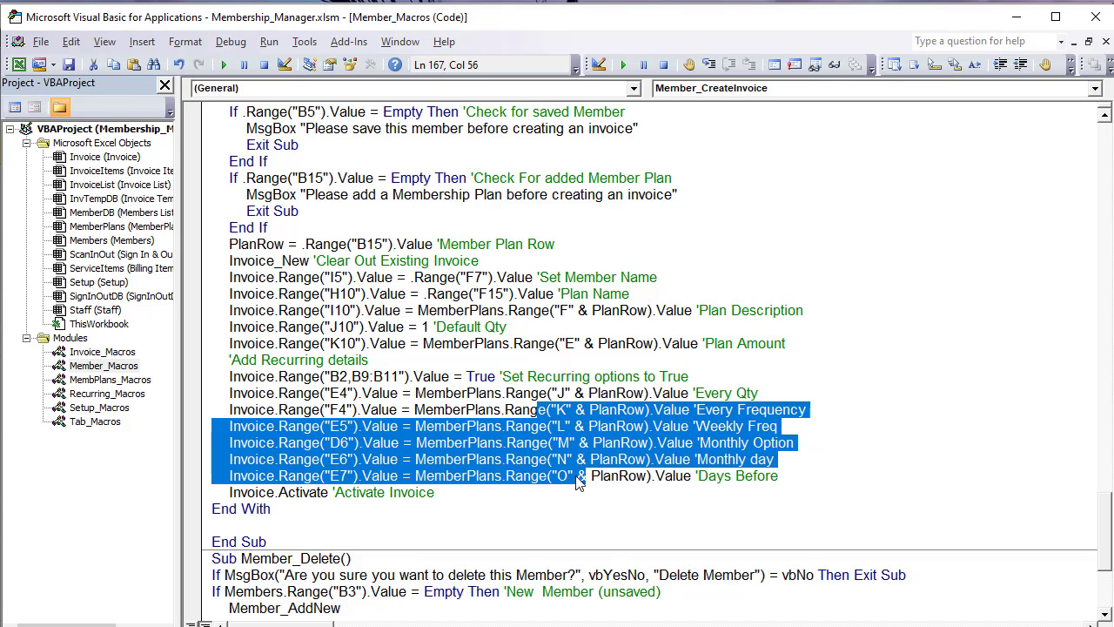
{"action": "key", "text": "alt+F11"}
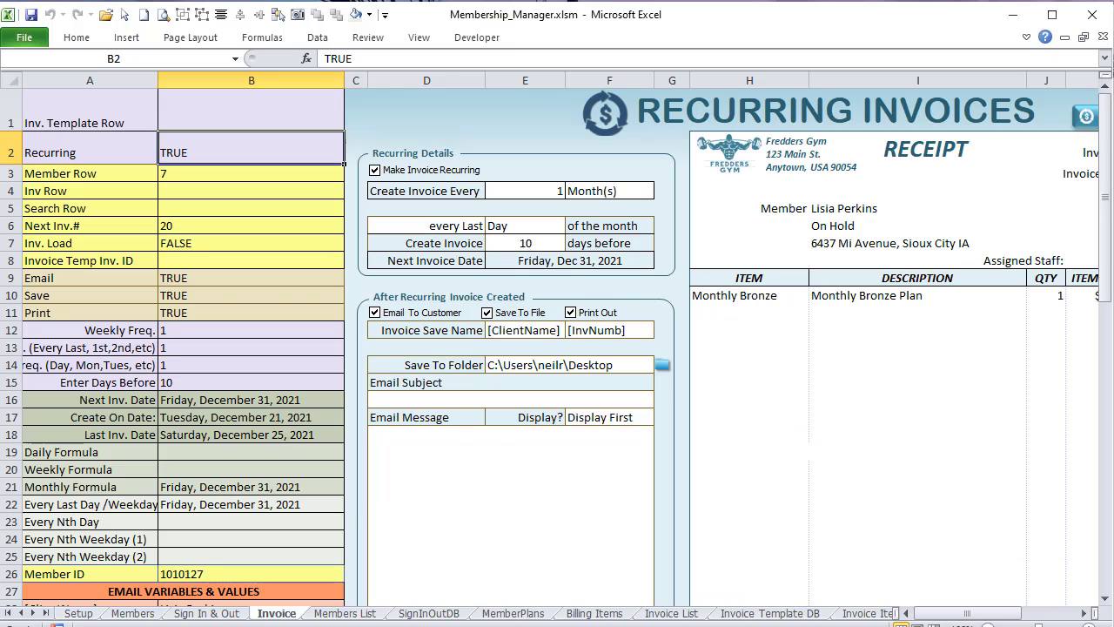
{"action": "left_click", "coordinate": [505, 613]}
{"action": "left_click", "coordinate": [655, 329]}
{"action": "left_click", "coordinate": [666, 315]}
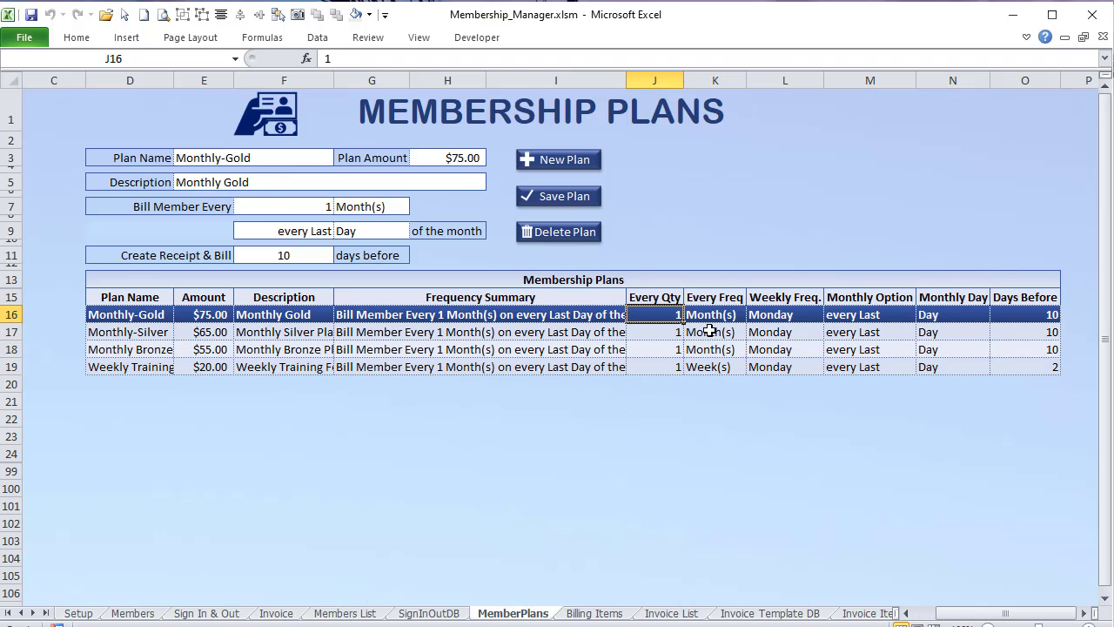
{"action": "left_click", "coordinate": [712, 331]}
{"action": "left_click", "coordinate": [784, 329]}
{"action": "left_click", "coordinate": [935, 326]}
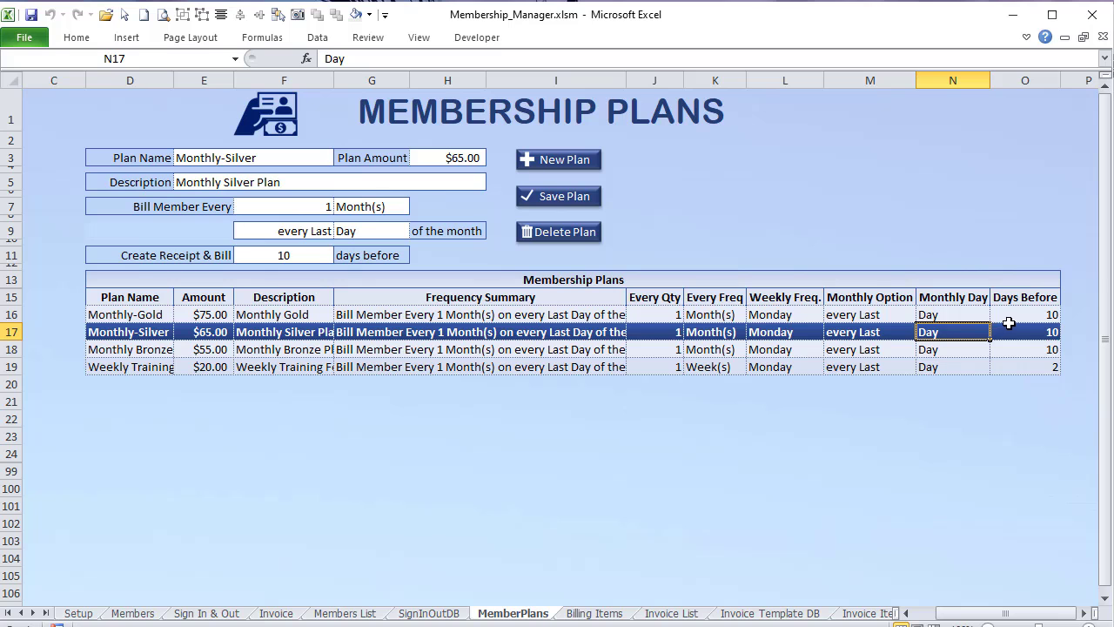
{"action": "left_click", "coordinate": [279, 614]}
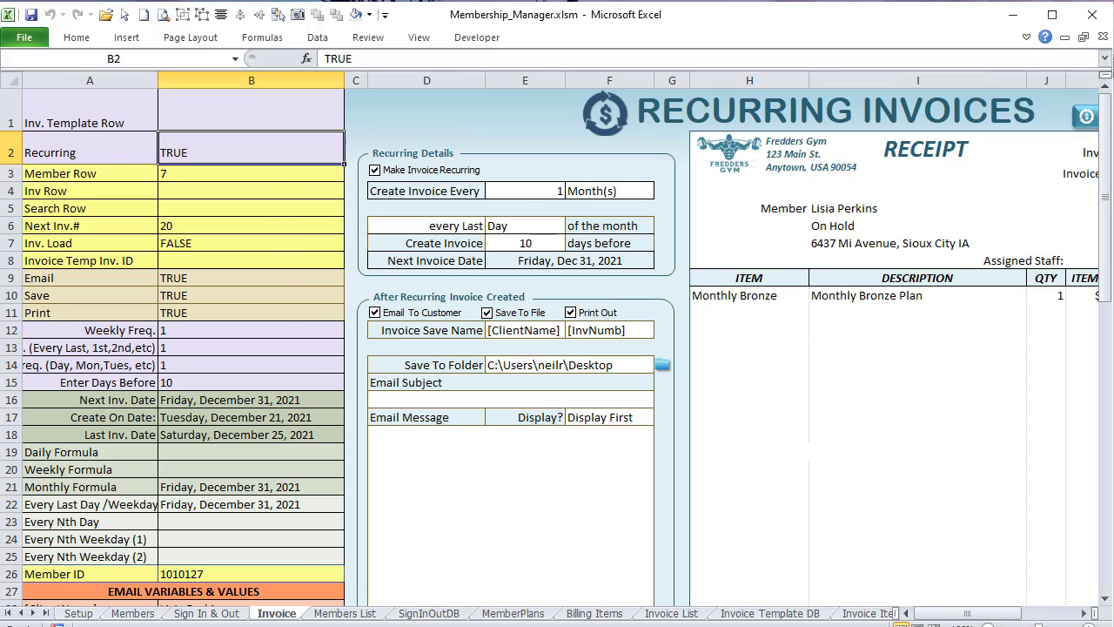
Step: Examine the remaining invoice-filling lines of Member_CreateInvoice, ending with the Invoice.Activate line
{"action": "key", "text": "alt+F11"}
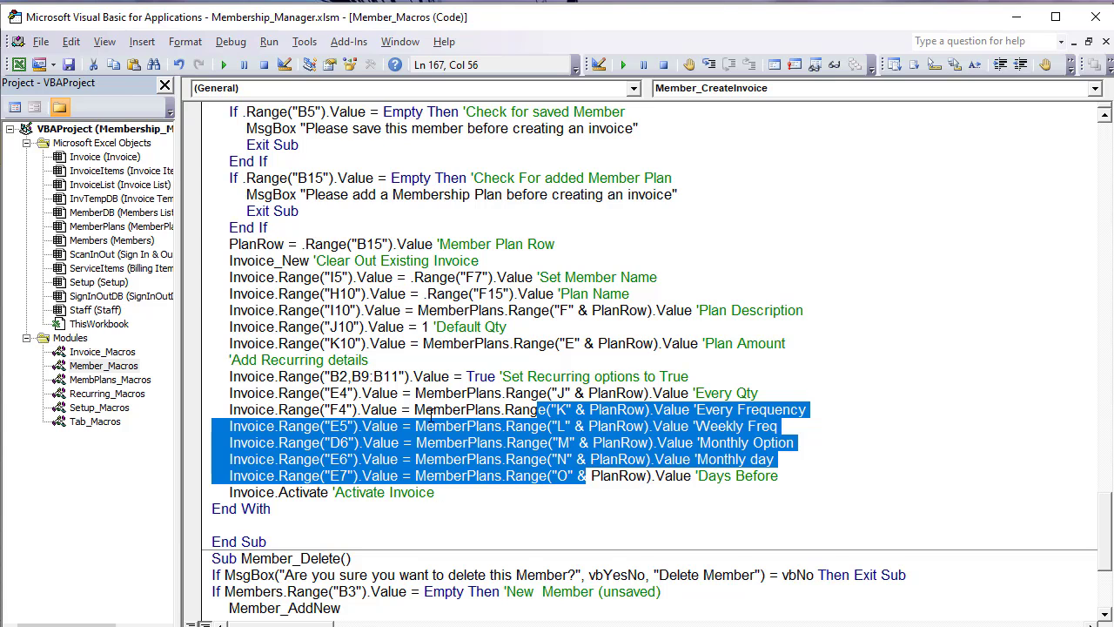
{"action": "left_click", "coordinate": [478, 458]}
{"action": "left_click_drag", "start_coordinate": [511, 476], "coordinate": [279, 330]}
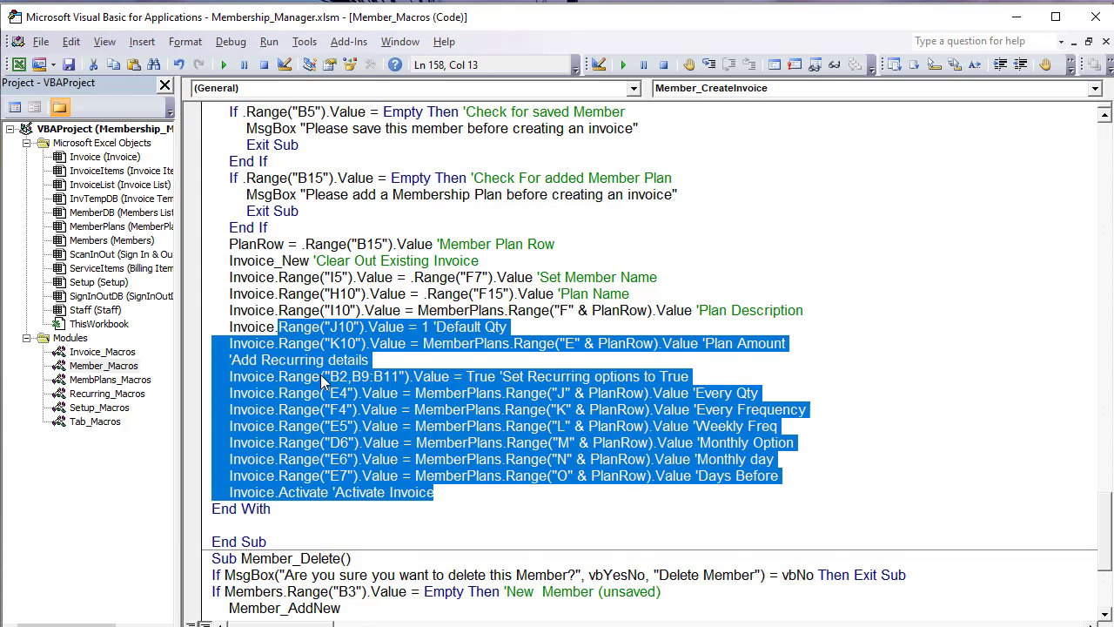
{"action": "scroll", "coordinate": [329, 443], "scroll_direction": "down", "scroll_amount": 1}
{"action": "left_click", "coordinate": [338, 475]}
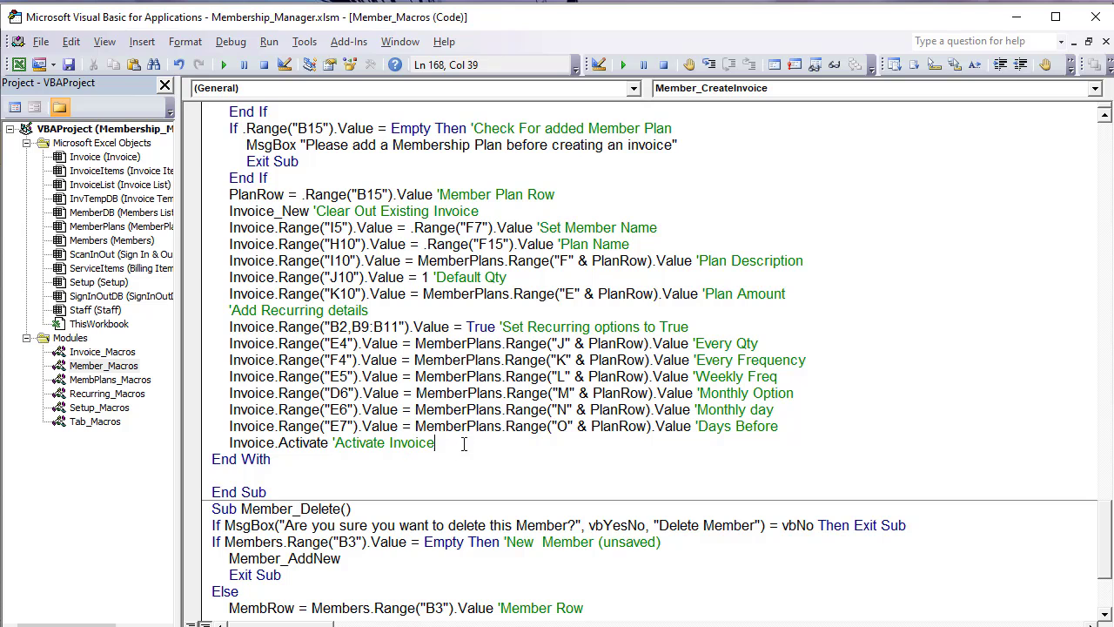
{"action": "left_click_drag", "start_coordinate": [464, 444], "coordinate": [228, 446]}
Step: Create an invoice from the Members sheet for the loaded member on the Monthly-Gold plan and review its recurring details
{"action": "key", "text": "alt+F11"}
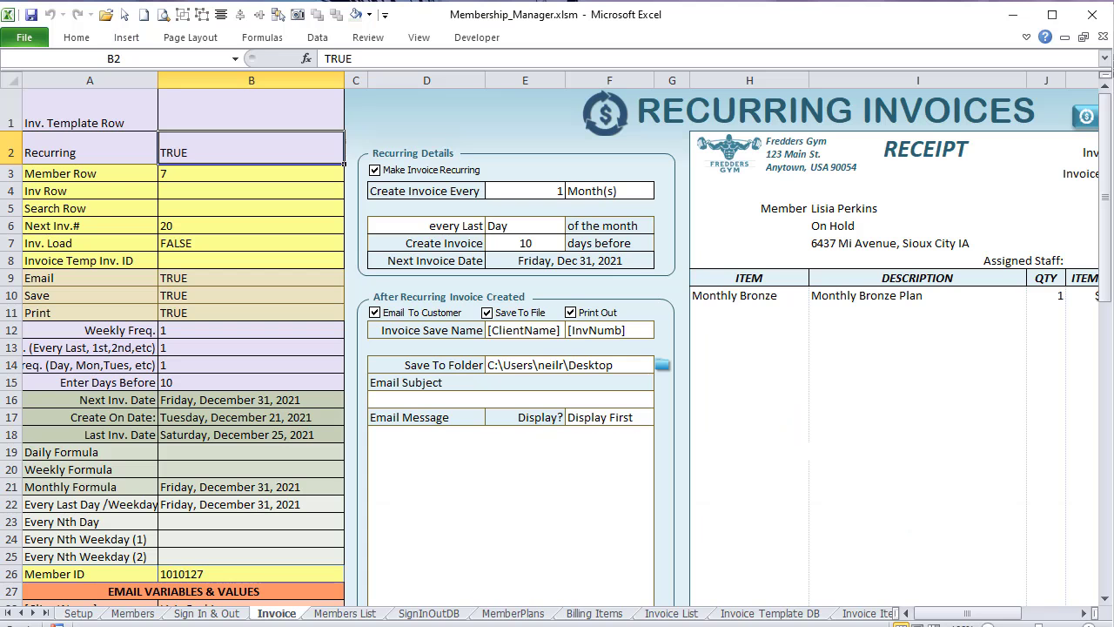
{"action": "left_click_drag", "start_coordinate": [962, 613], "coordinate": [984, 613]}
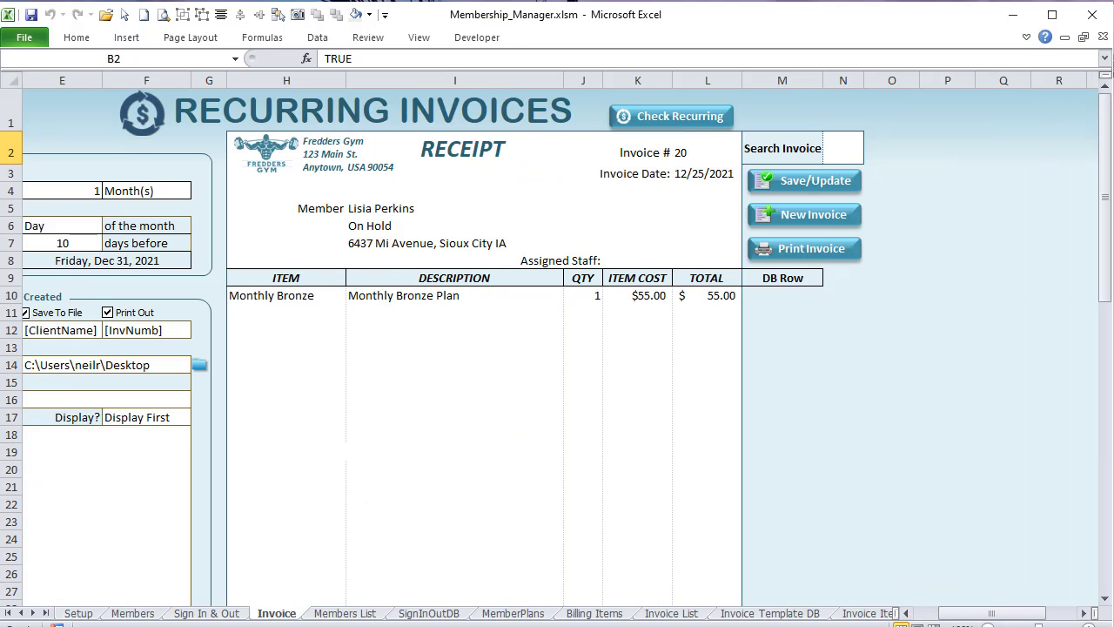
{"action": "left_click", "coordinate": [133, 613]}
{"action": "left_click", "coordinate": [1040, 184]}
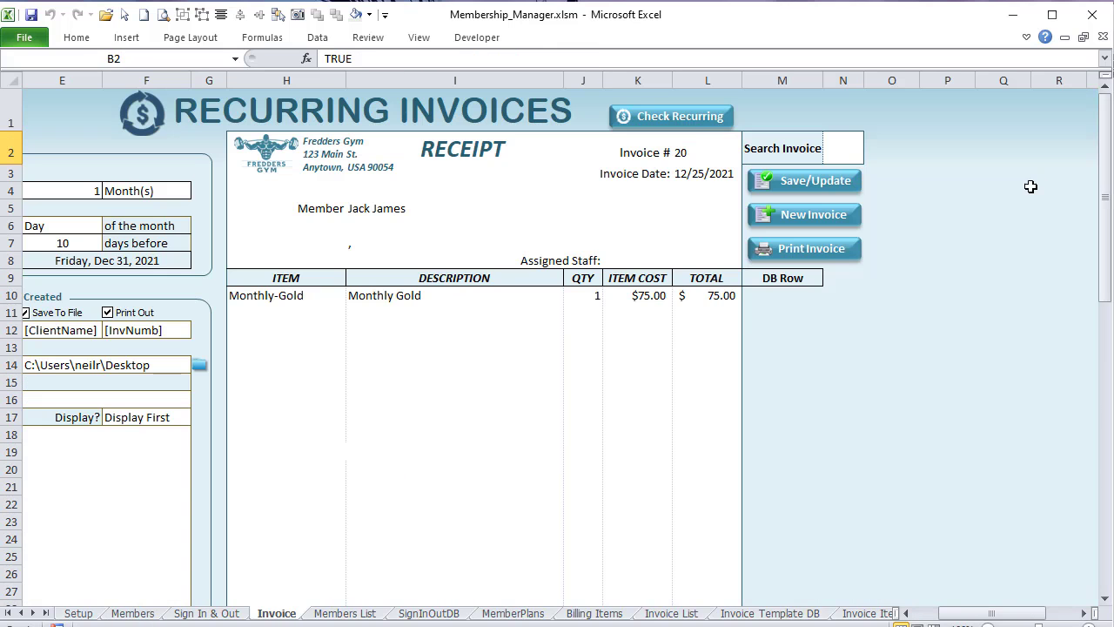
{"action": "left_click_drag", "start_coordinate": [960, 613], "coordinate": [955, 620]}
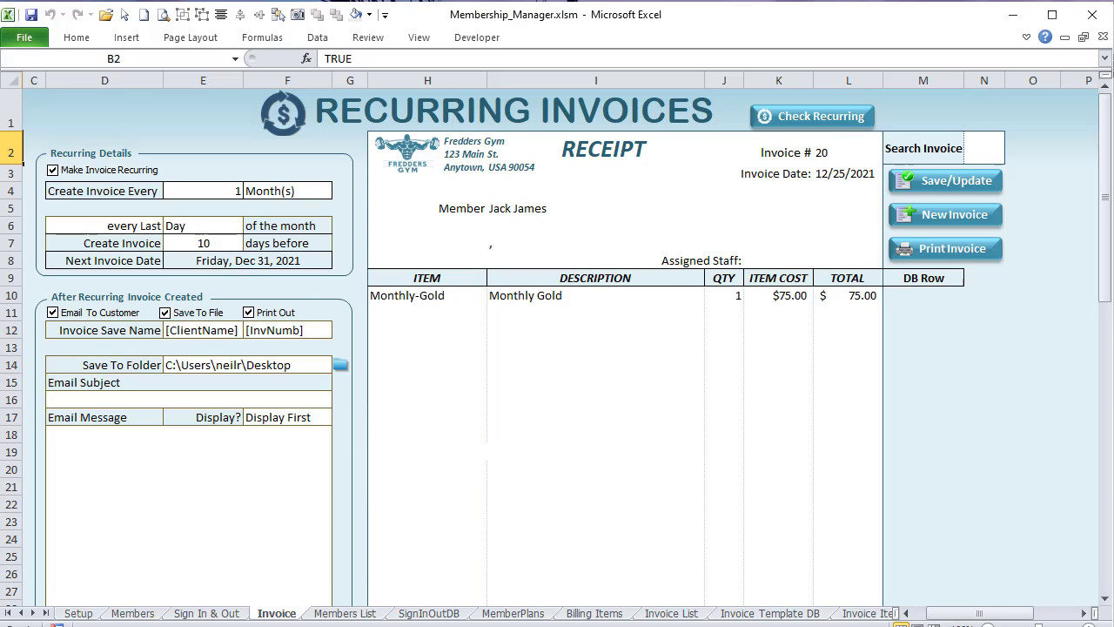
Step: Save the Monthly-Gold invoice and choose a different member on it, returning to the Members sheet
{"action": "key", "text": "alt+F11"}
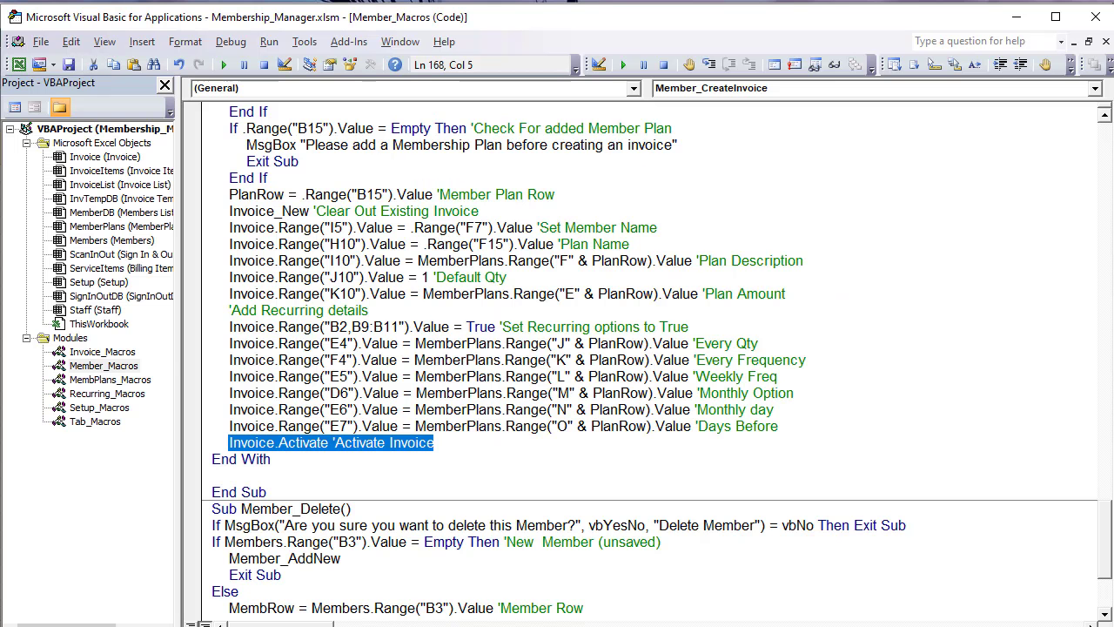
{"action": "key", "text": "alt+F11"}
{"action": "left_click", "coordinate": [910, 181]}
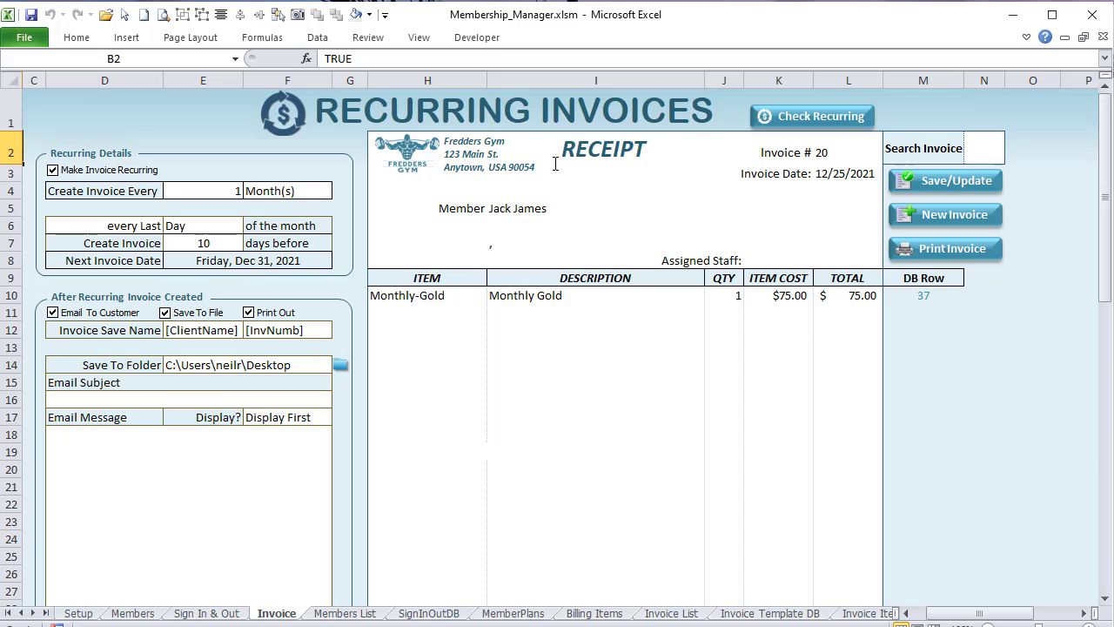
{"action": "left_click", "coordinate": [519, 209]}
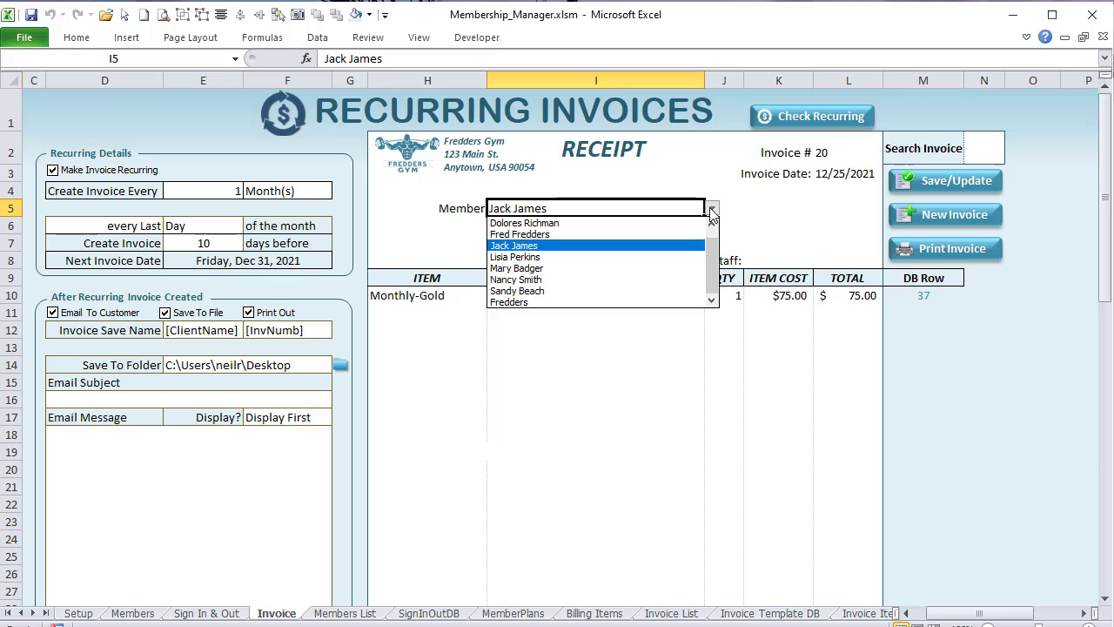
{"action": "left_click", "coordinate": [680, 222]}
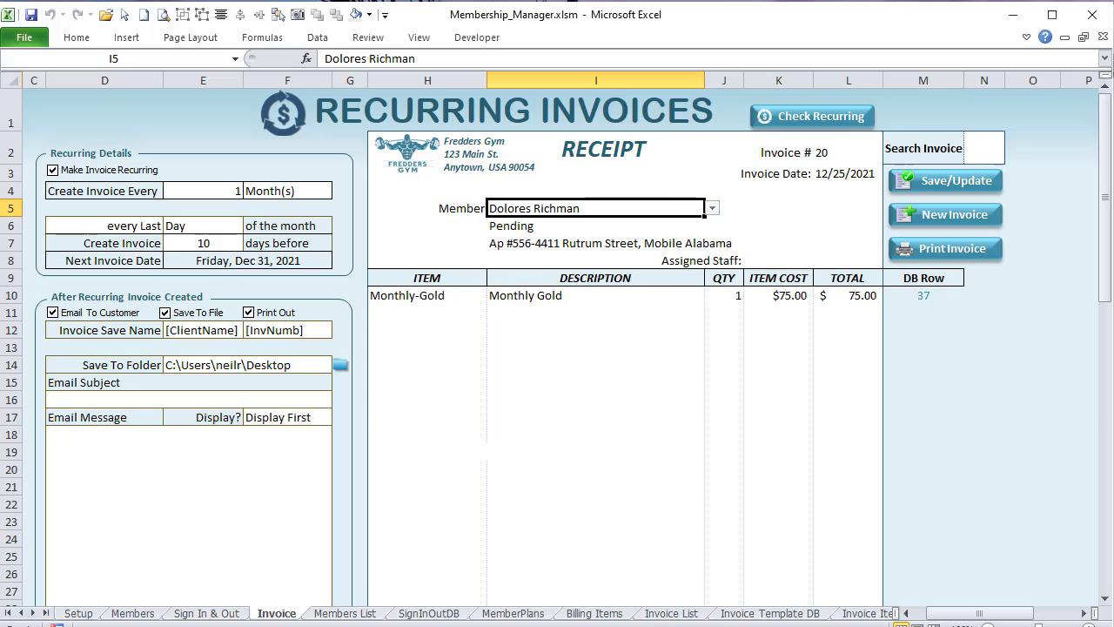
{"action": "left_click", "coordinate": [138, 613]}
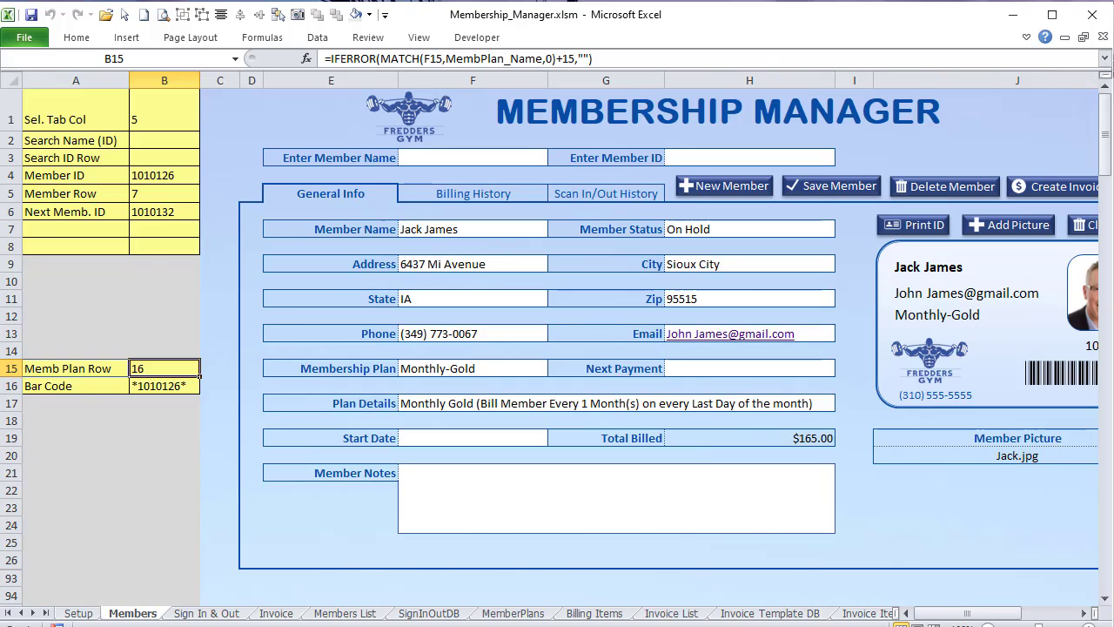
{"action": "key", "text": "alt+F11"}
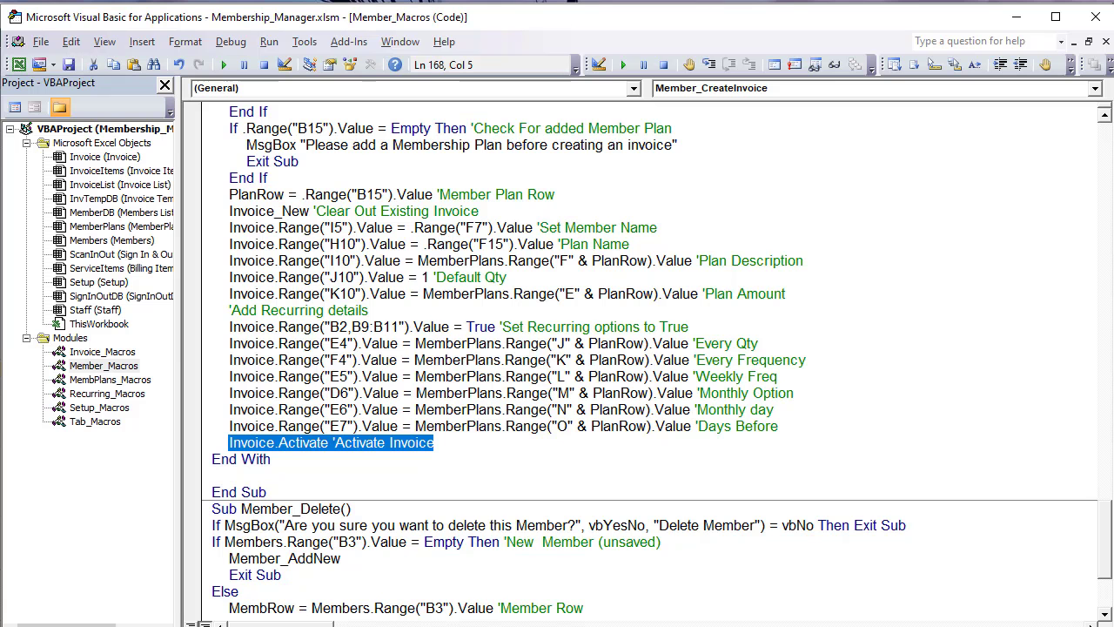
{"action": "key", "text": "alt+F11"}
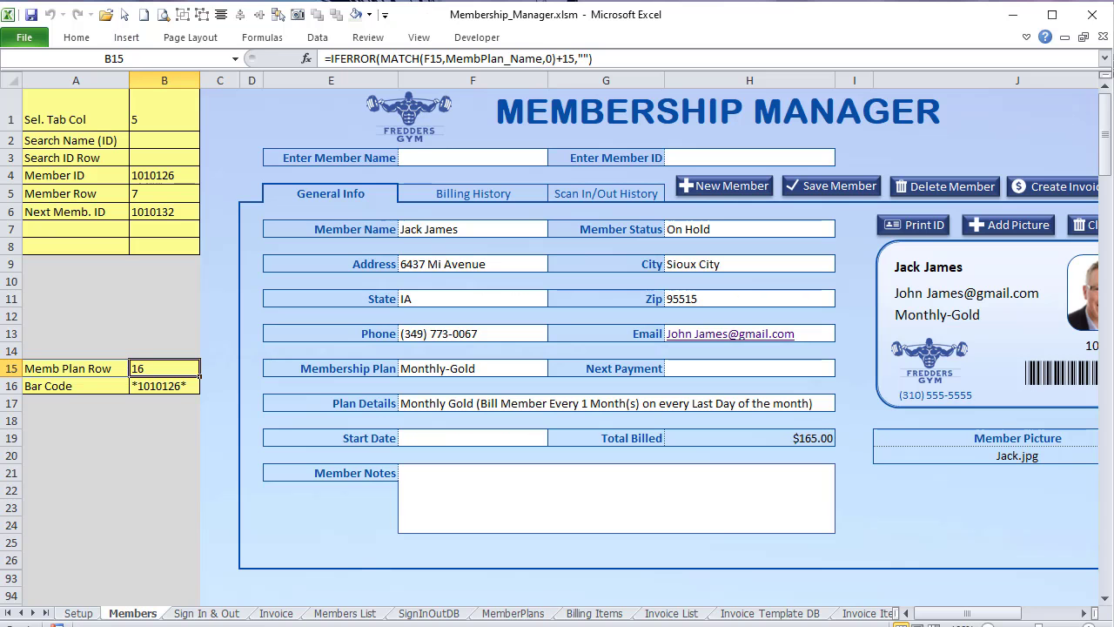
{"action": "left_click", "coordinate": [946, 188]}
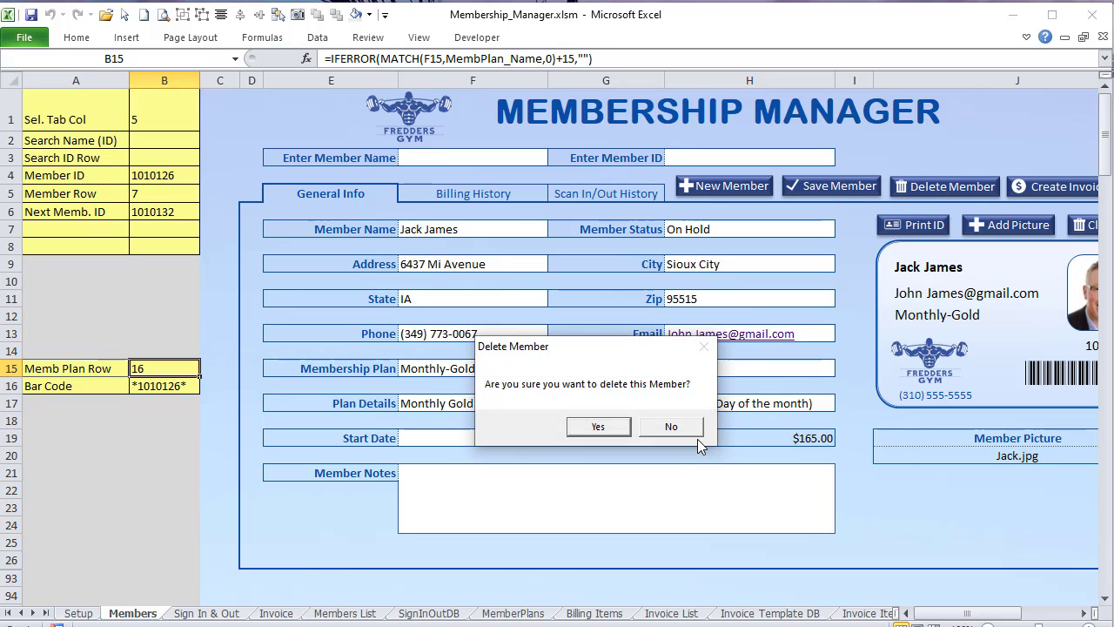
{"action": "left_click", "coordinate": [671, 427]}
Step: Load the last member in the member name list and locate that member's record in row 12 of the Members List sheet
{"action": "left_click", "coordinate": [527, 153]}
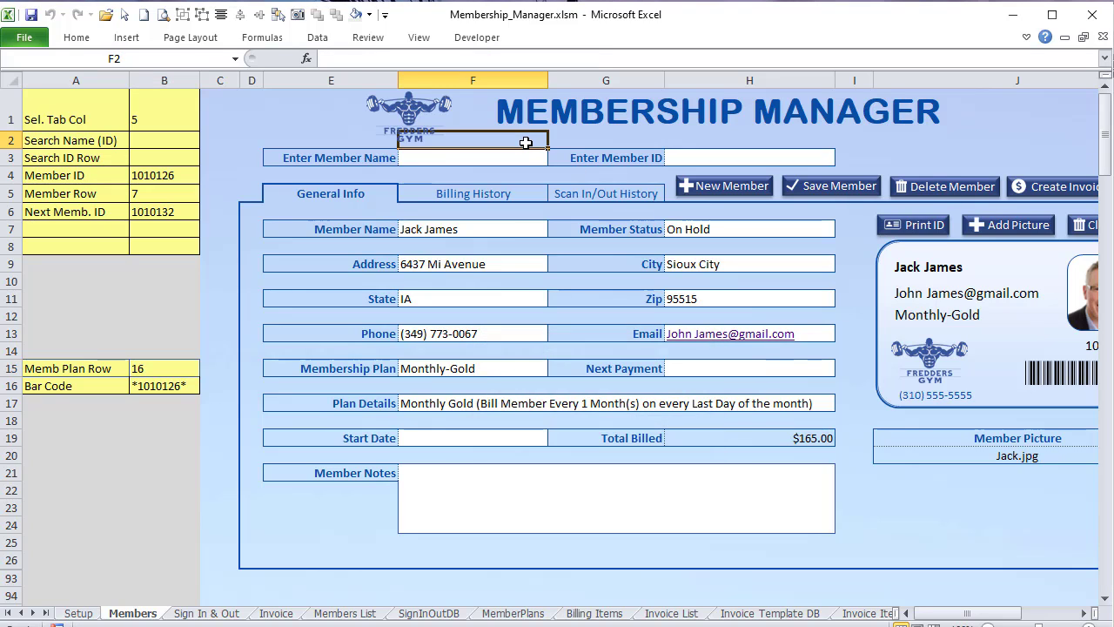
{"action": "left_click", "coordinate": [554, 158]}
{"action": "scroll", "coordinate": [507, 240], "scroll_direction": "down", "scroll_amount": 1}
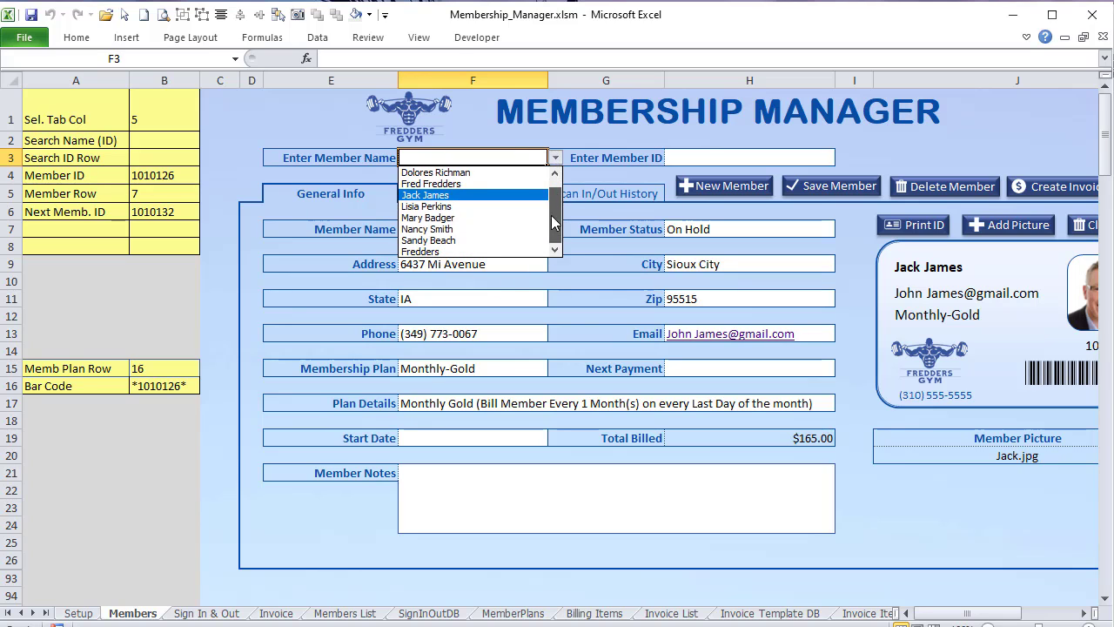
{"action": "left_click", "coordinate": [503, 252]}
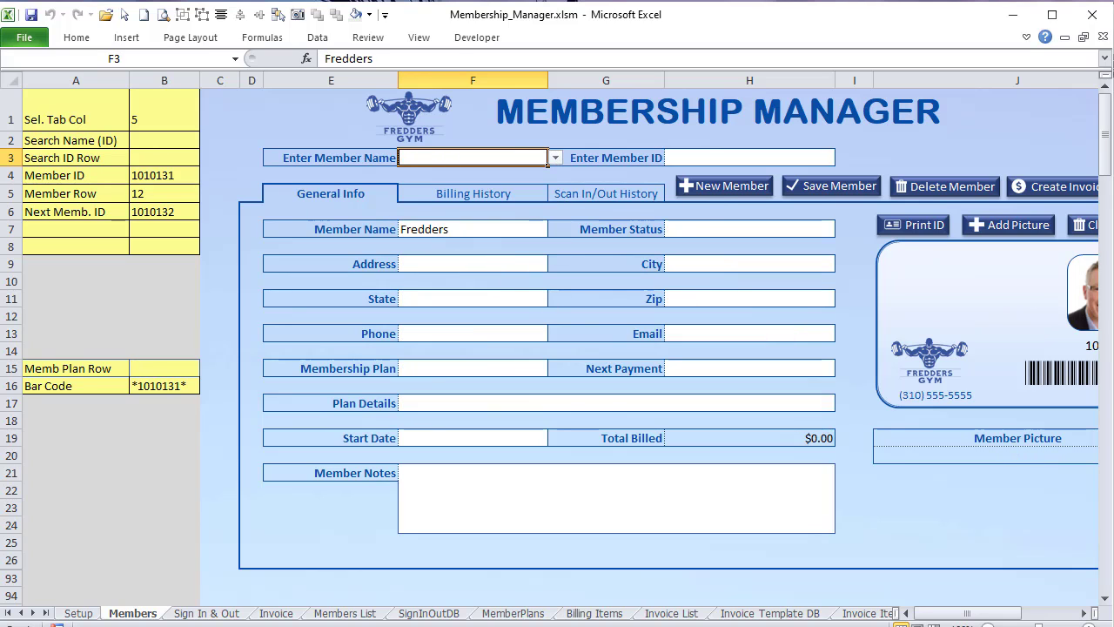
{"action": "left_click_drag", "start_coordinate": [964, 619], "coordinate": [992, 618]}
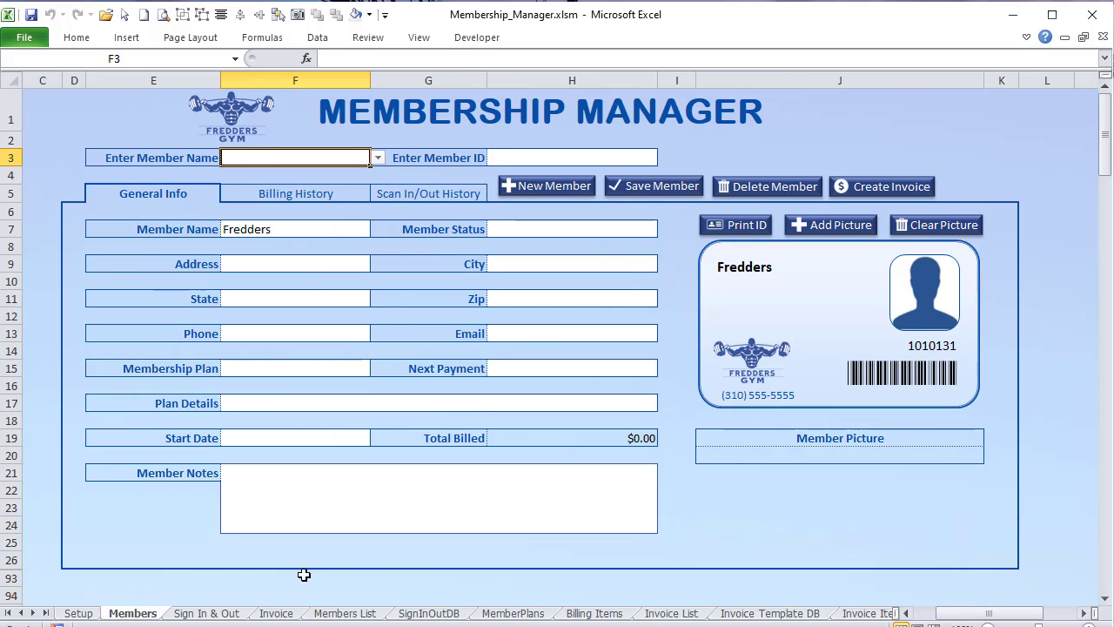
{"action": "left_click", "coordinate": [329, 614]}
{"action": "left_click_drag", "start_coordinate": [54, 288], "coordinate": [102, 291]}
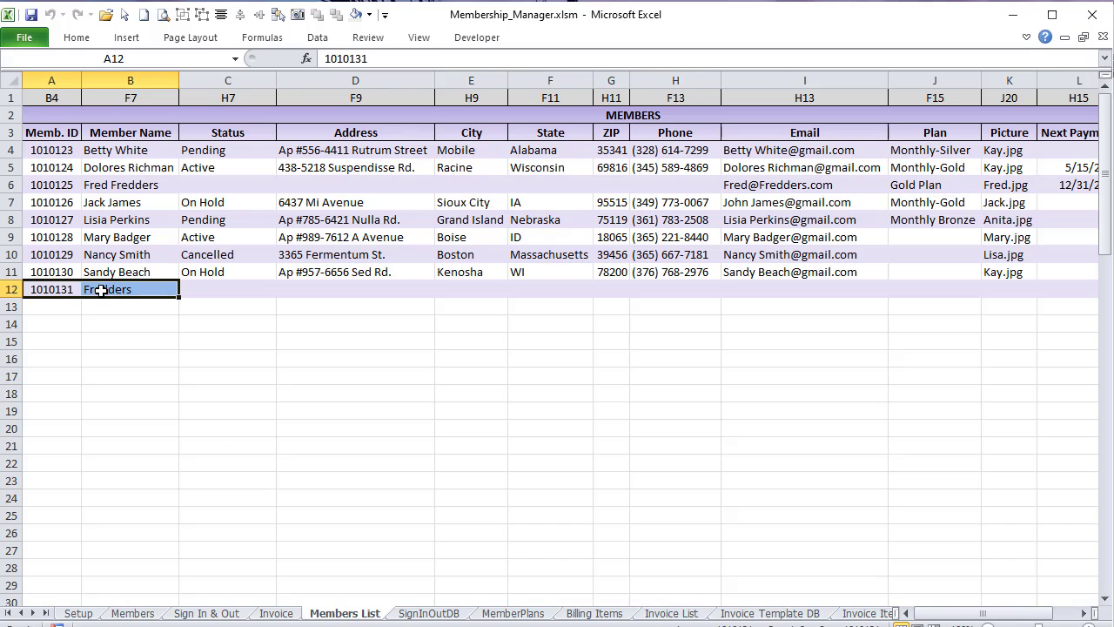
Step: Delete the loaded member from the Members sheet, and load the second member in the name list
{"action": "left_click", "coordinate": [132, 614]}
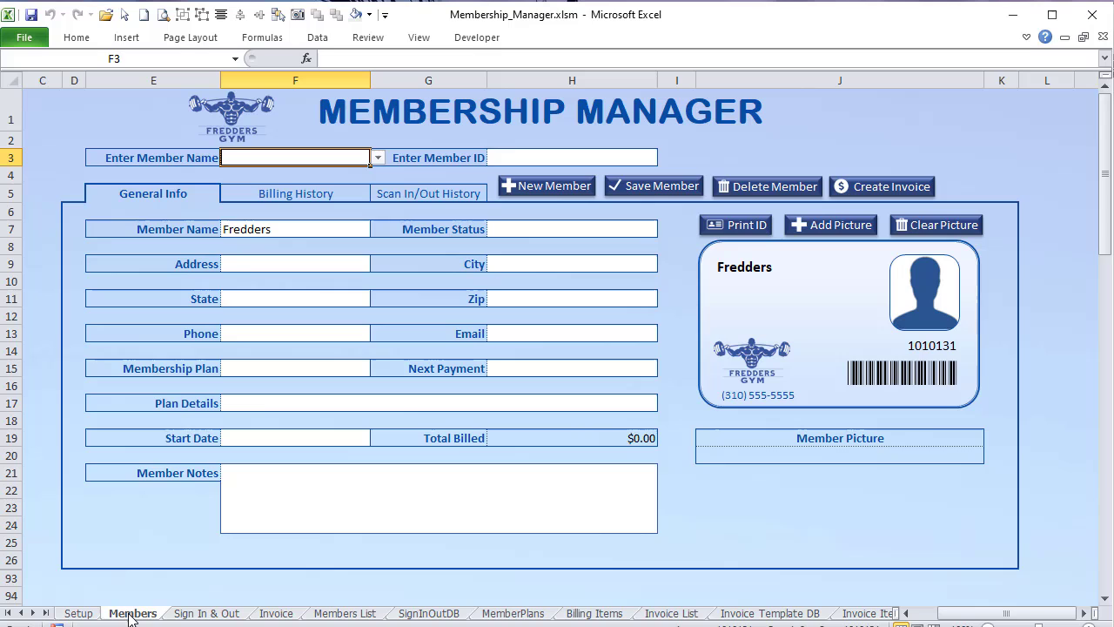
{"action": "left_click", "coordinate": [736, 189]}
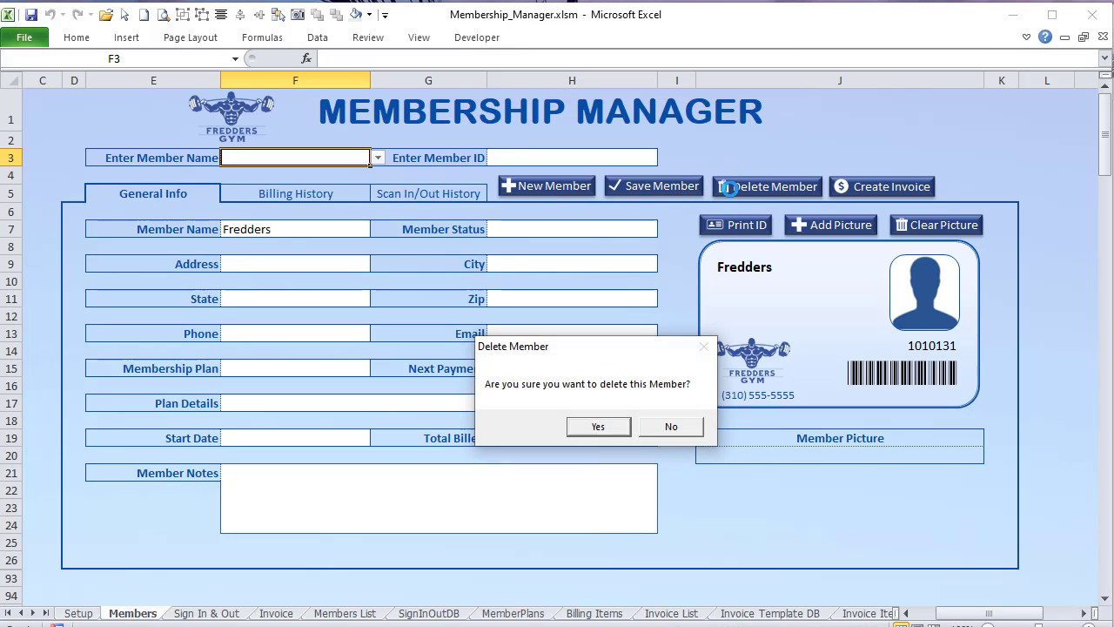
{"action": "left_click", "coordinate": [597, 426]}
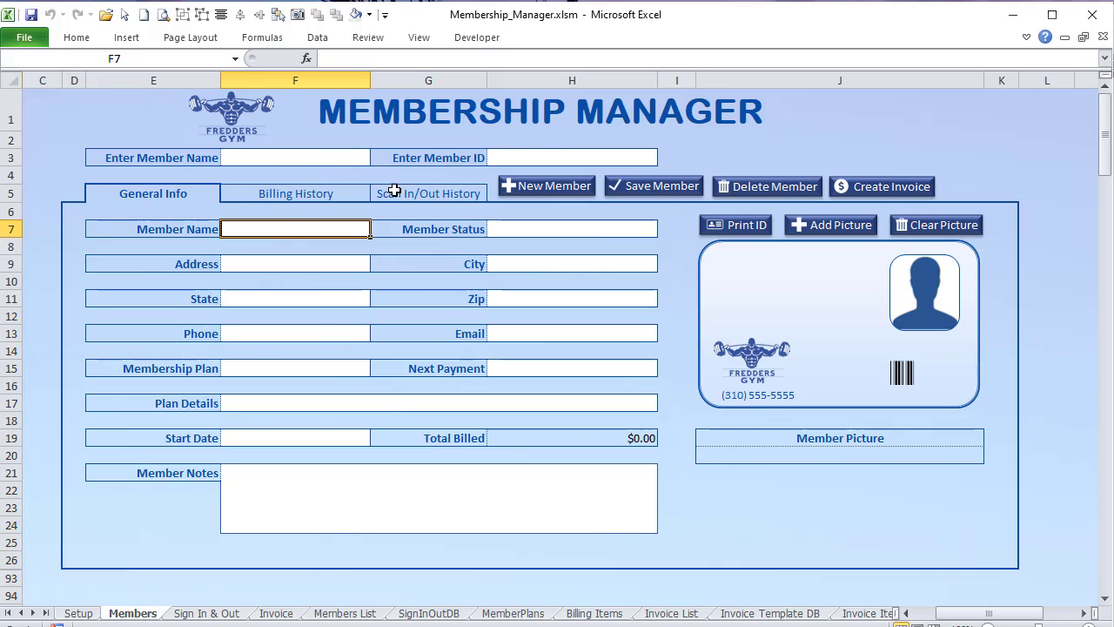
{"action": "left_click", "coordinate": [331, 157]}
{"action": "left_click", "coordinate": [378, 157]}
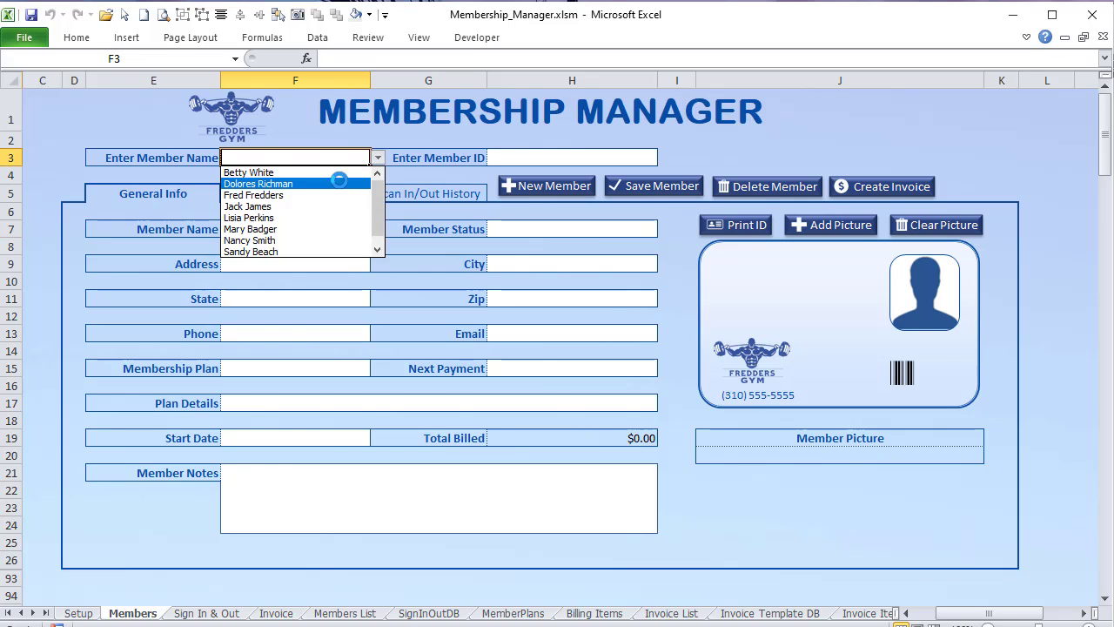
{"action": "left_click", "coordinate": [338, 184]}
Step: Examine the Member_Delete macro's confirmation message line and its check for an empty B3 on an unsaved member
{"action": "key", "text": "alt+F11"}
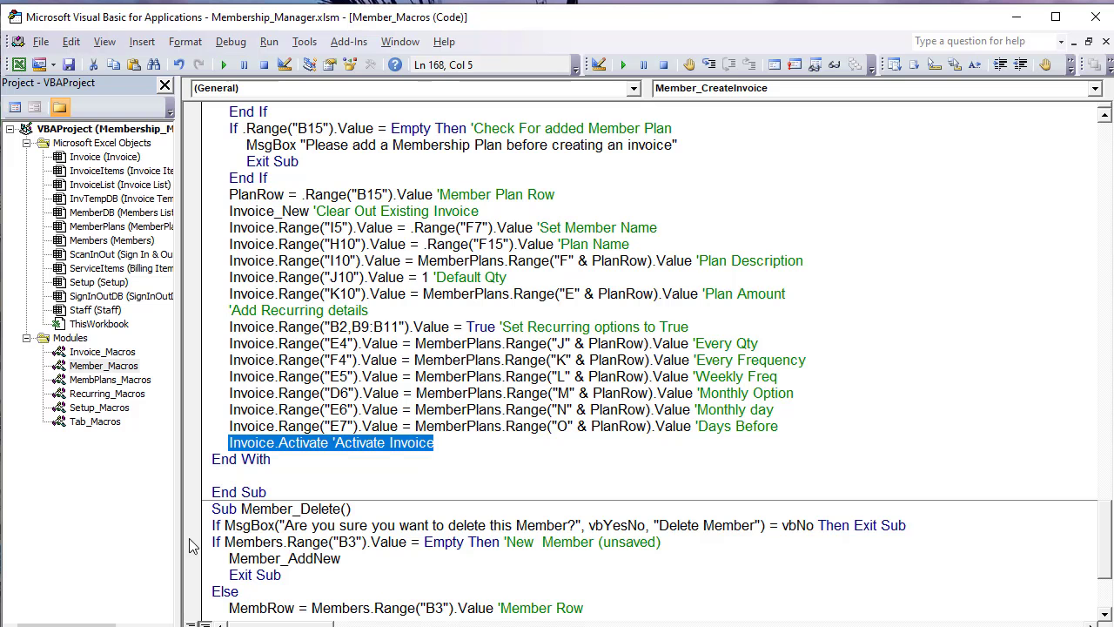
{"action": "left_click", "coordinate": [362, 424]}
{"action": "scroll", "coordinate": [366, 418], "scroll_direction": "down", "scroll_amount": 3}
{"action": "left_click_drag", "start_coordinate": [417, 376], "coordinate": [275, 376]}
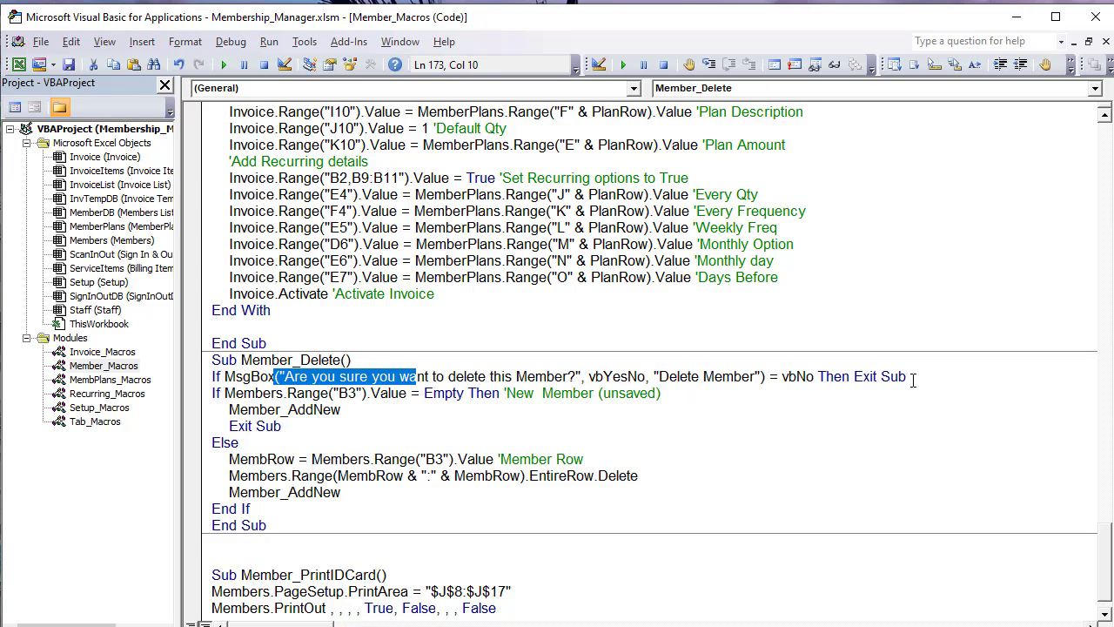
{"action": "left_click_drag", "start_coordinate": [911, 376], "coordinate": [216, 393]}
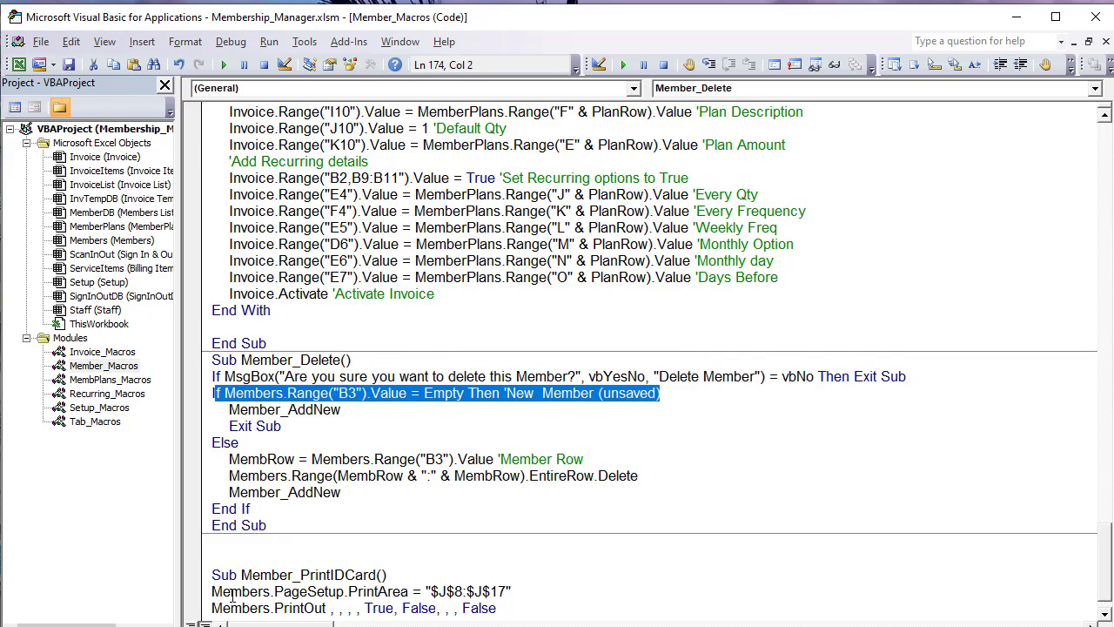
Step: Start a new blank member record on the Members sheet
{"action": "key", "text": "alt+F11"}
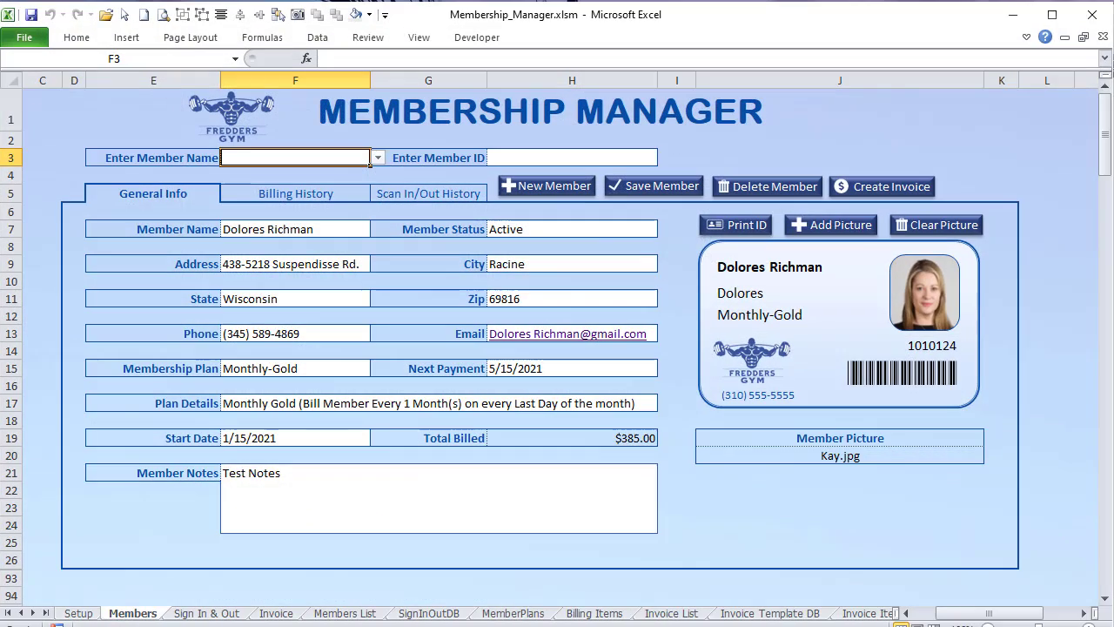
{"action": "left_click", "coordinate": [557, 186]}
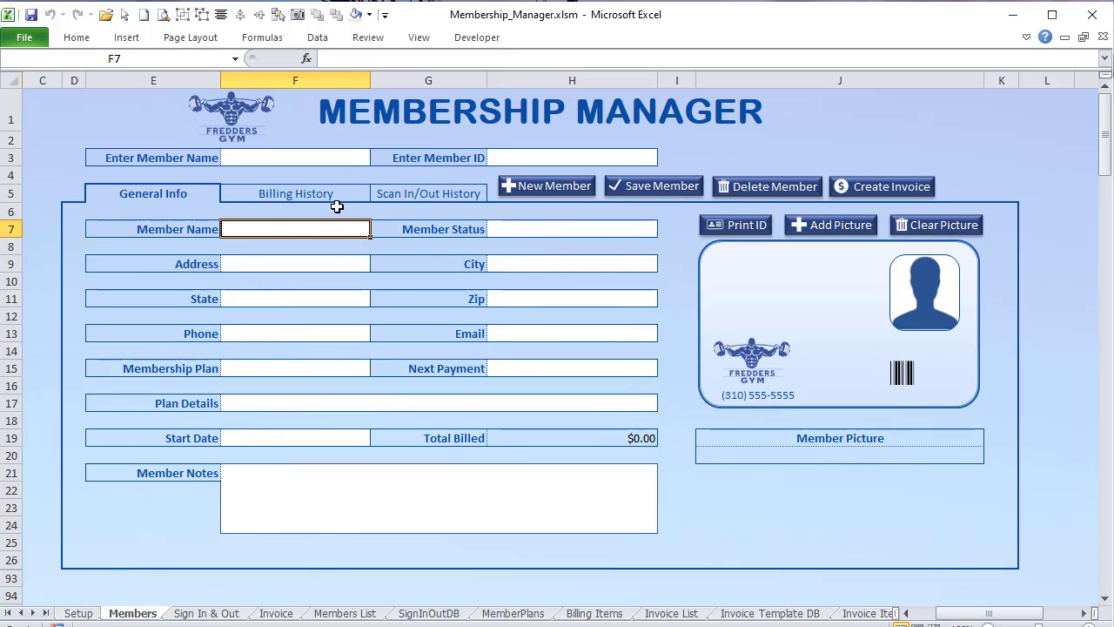
Step: Fill in the new member's name and set the member status to Pending
{"action": "type", "text": "Geoff"}
{"action": "key", "text": "Tab"}
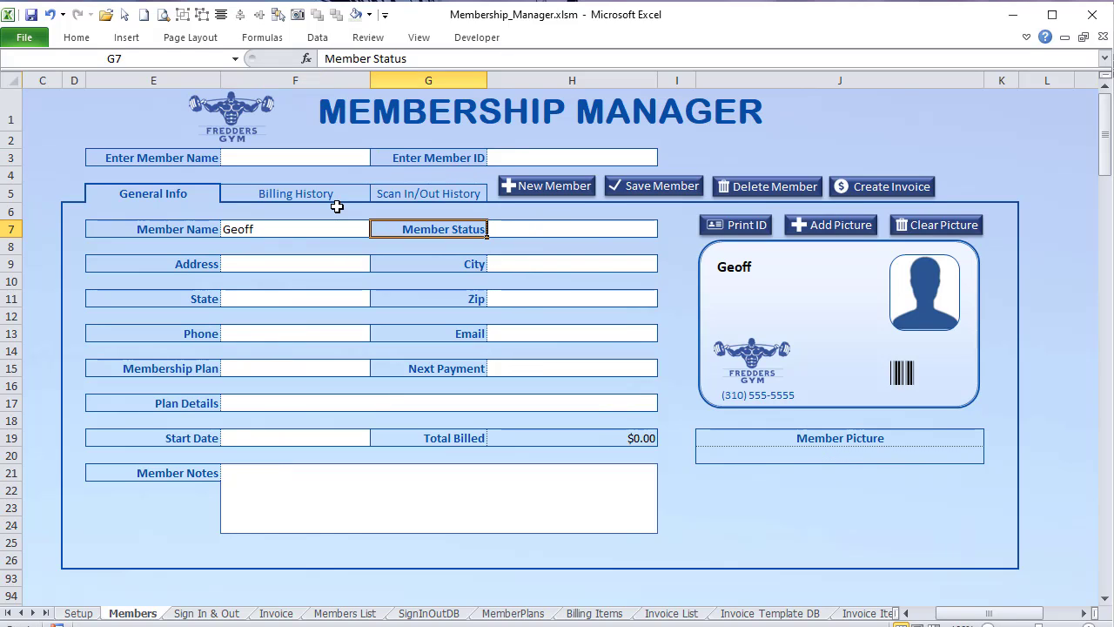
{"action": "key", "text": "Tab"}
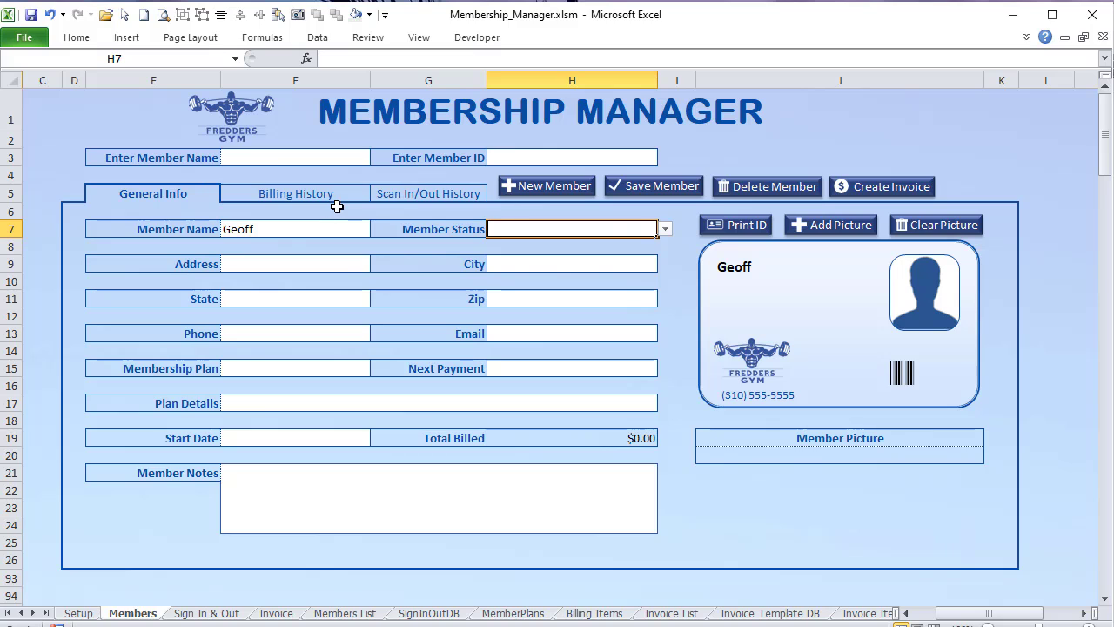
{"action": "left_click", "coordinate": [666, 229]}
{"action": "left_click", "coordinate": [649, 242]}
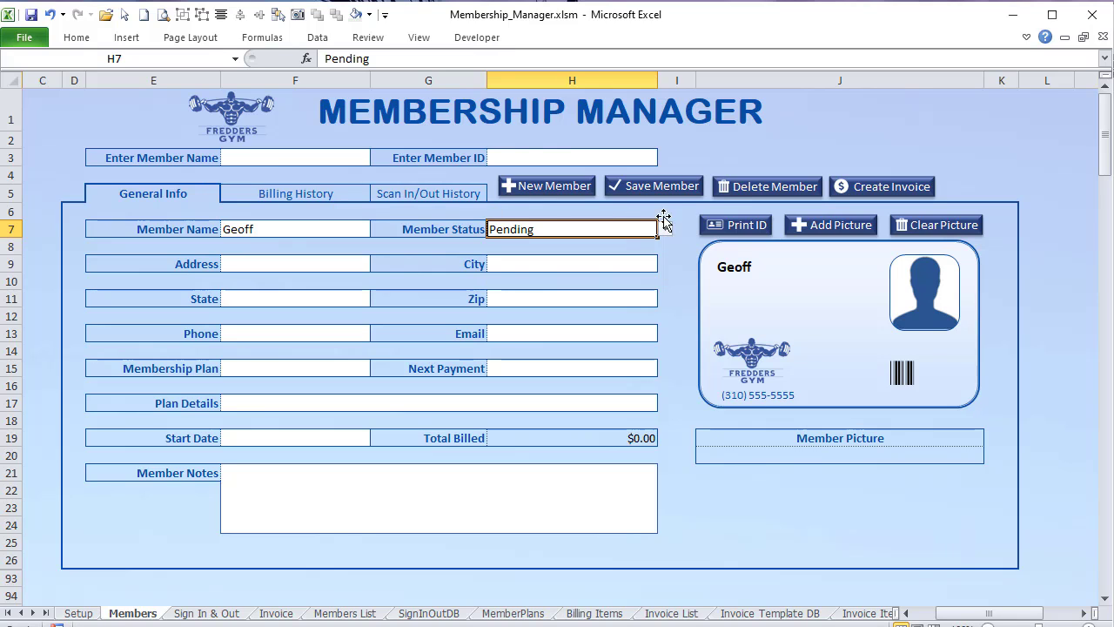
Step: Check the Members List sheet for the unsaved record, and delete the unsaved member on the Members sheet
{"action": "left_click", "coordinate": [730, 194]}
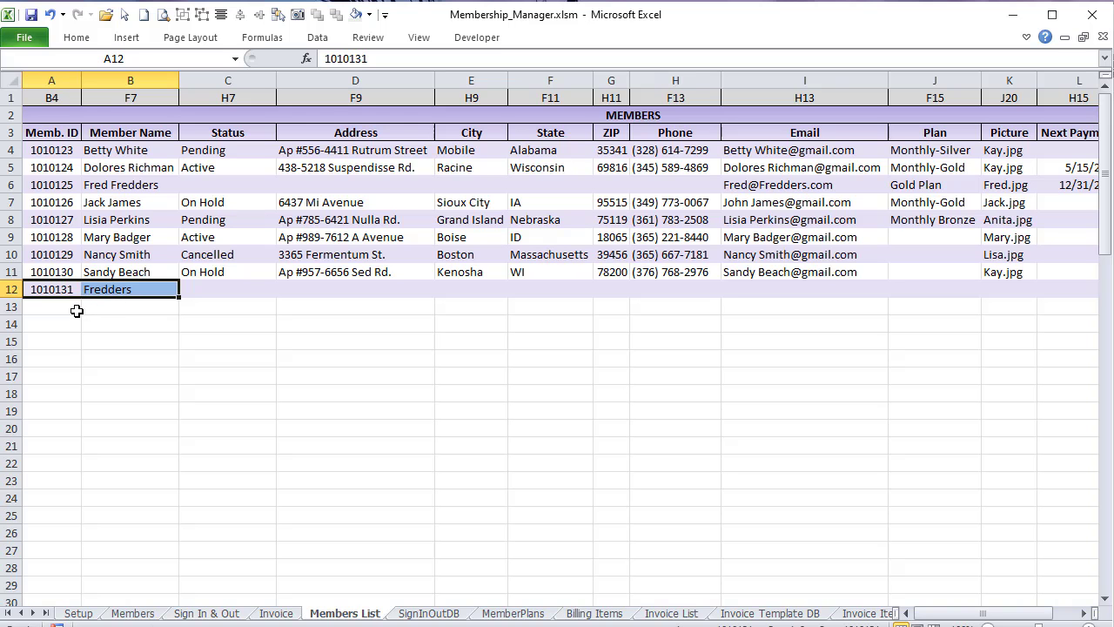
{"action": "left_click", "coordinate": [147, 613]}
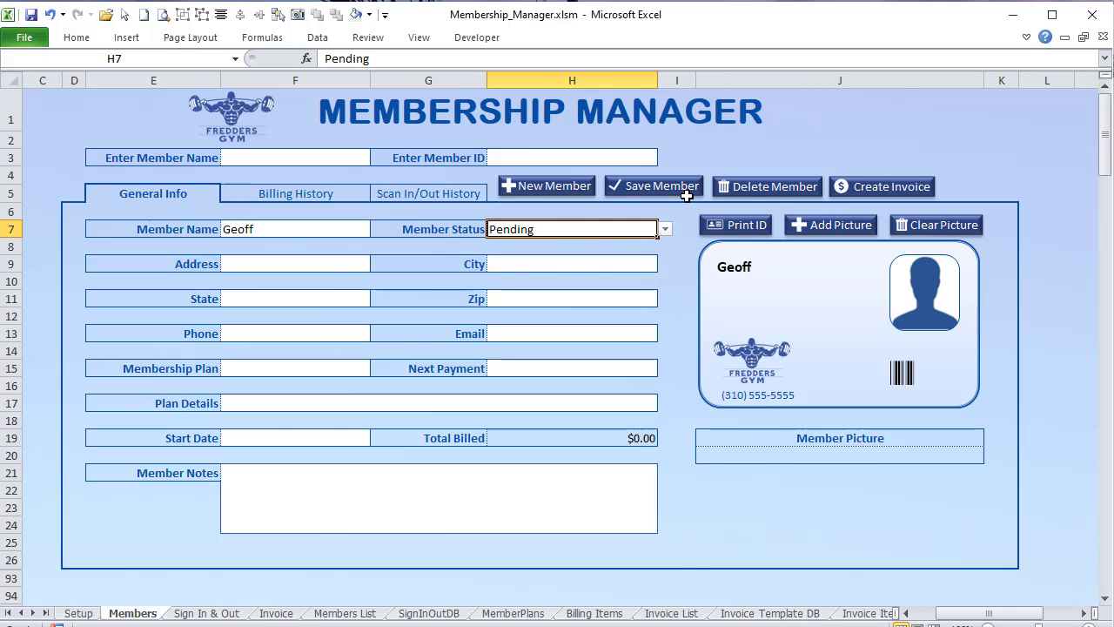
{"action": "left_click", "coordinate": [752, 188]}
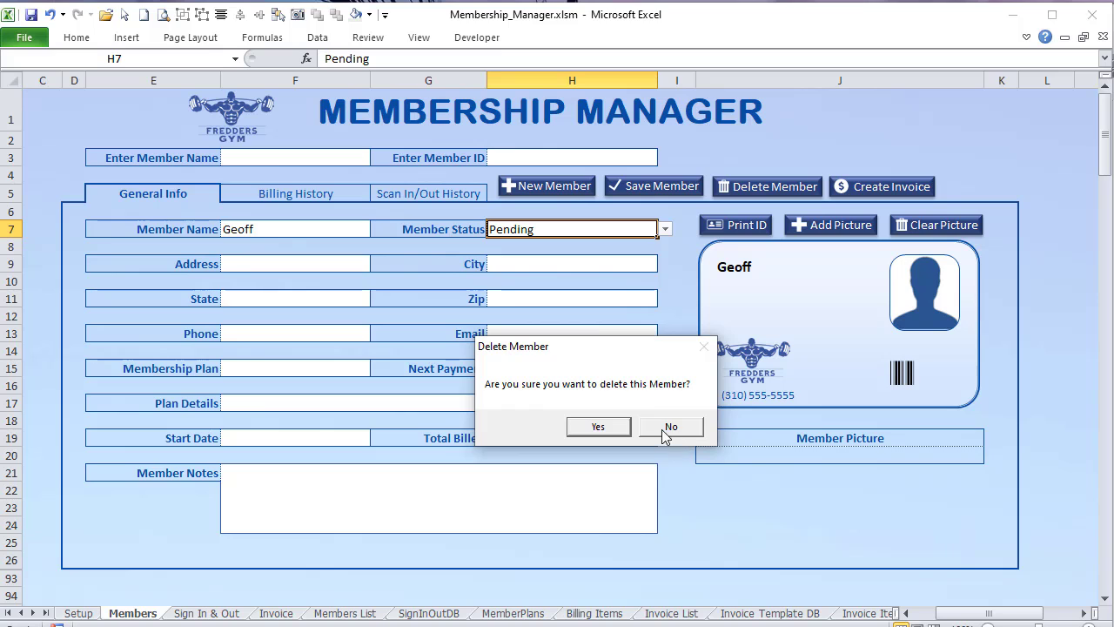
{"action": "left_click", "coordinate": [625, 428]}
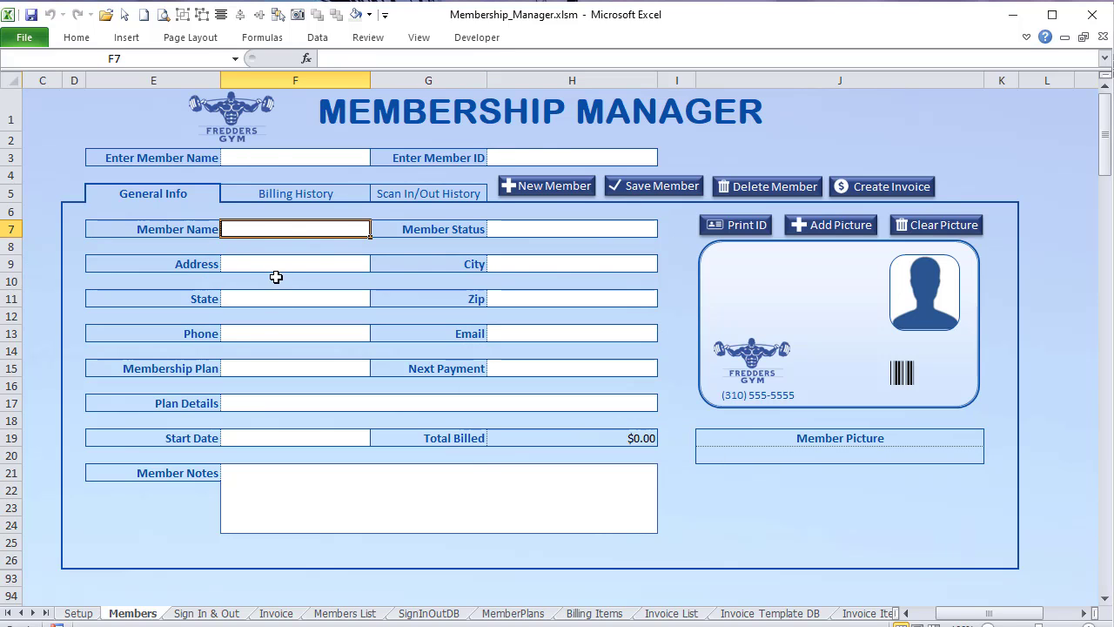
Step: Load the last member in the member name list and try to delete that member
{"action": "left_click", "coordinate": [335, 159]}
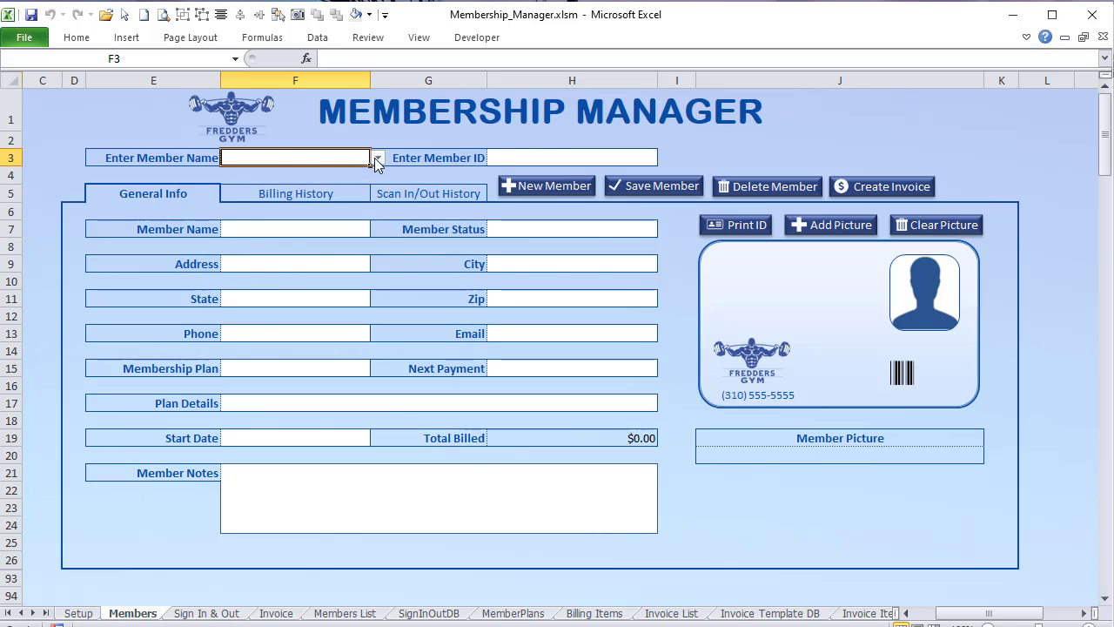
{"action": "left_click", "coordinate": [378, 158]}
{"action": "scroll", "coordinate": [378, 199], "scroll_direction": "down", "scroll_amount": 1}
{"action": "left_click", "coordinate": [315, 252]}
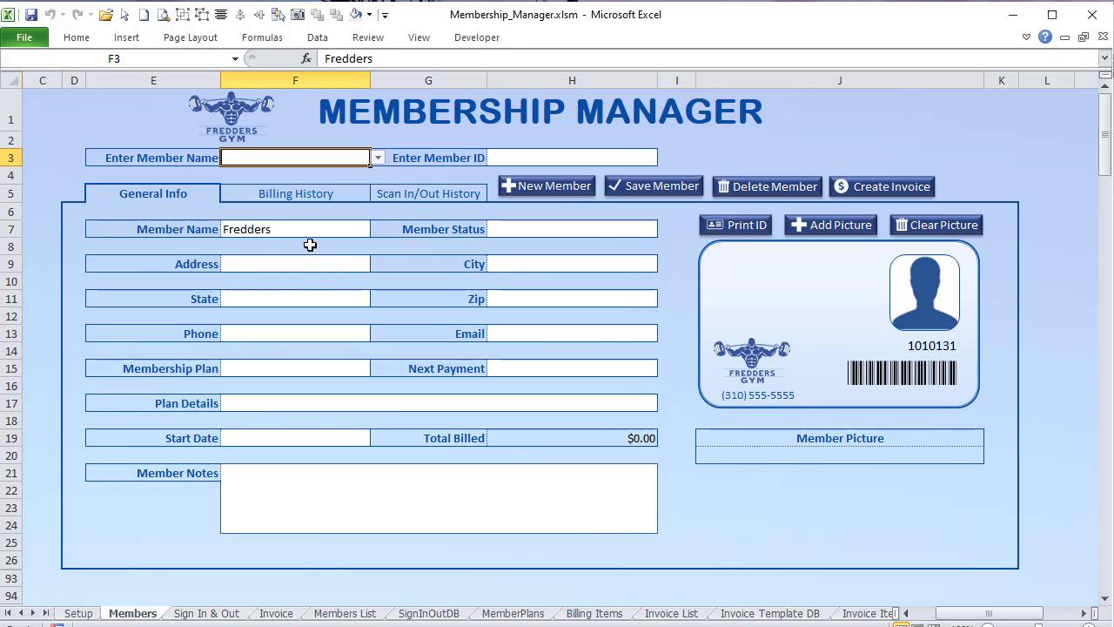
{"action": "left_click", "coordinate": [748, 193]}
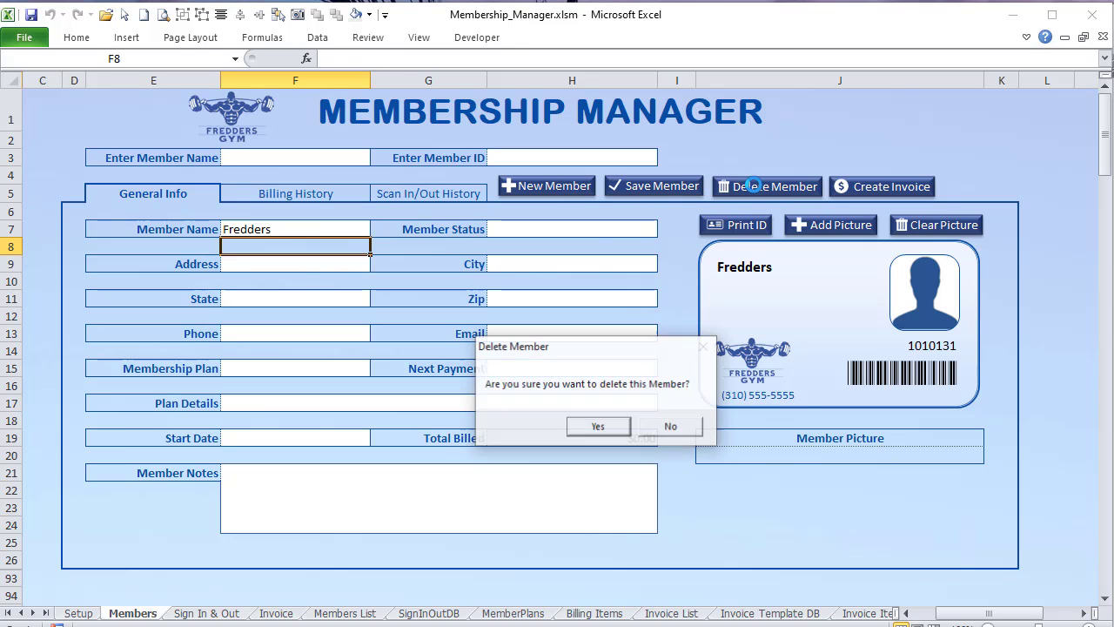
{"action": "left_click", "coordinate": [609, 425]}
Step: Look for the last member in the member name list and reload that member's record
{"action": "left_click", "coordinate": [346, 159]}
{"action": "left_click", "coordinate": [378, 160]}
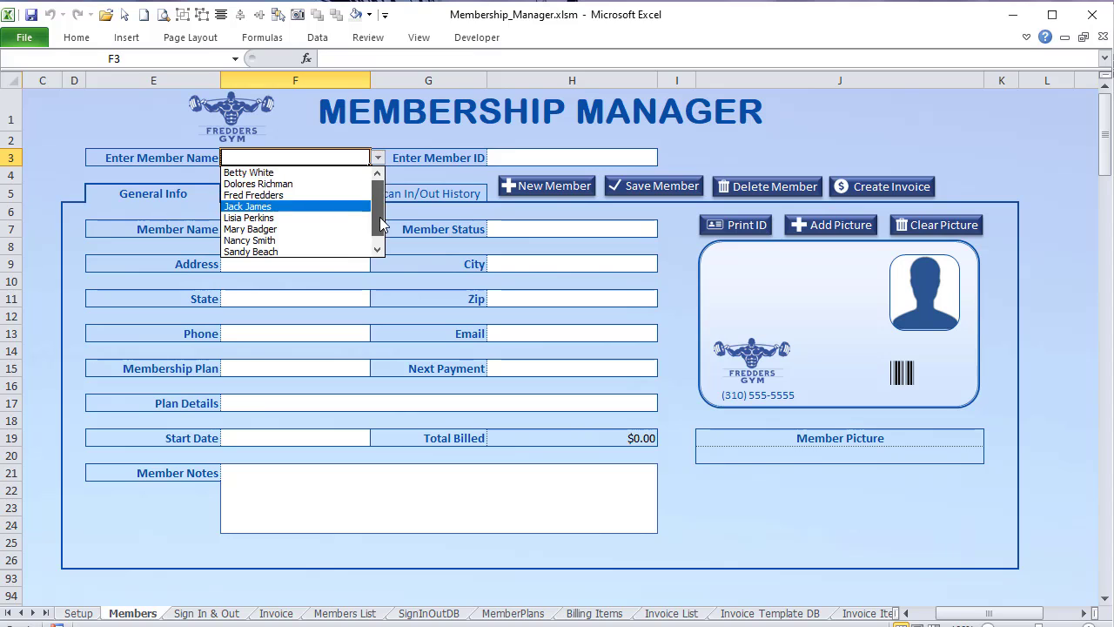
{"action": "left_click", "coordinate": [314, 256]}
{"action": "left_click", "coordinate": [378, 160]}
{"action": "left_click", "coordinate": [331, 250]}
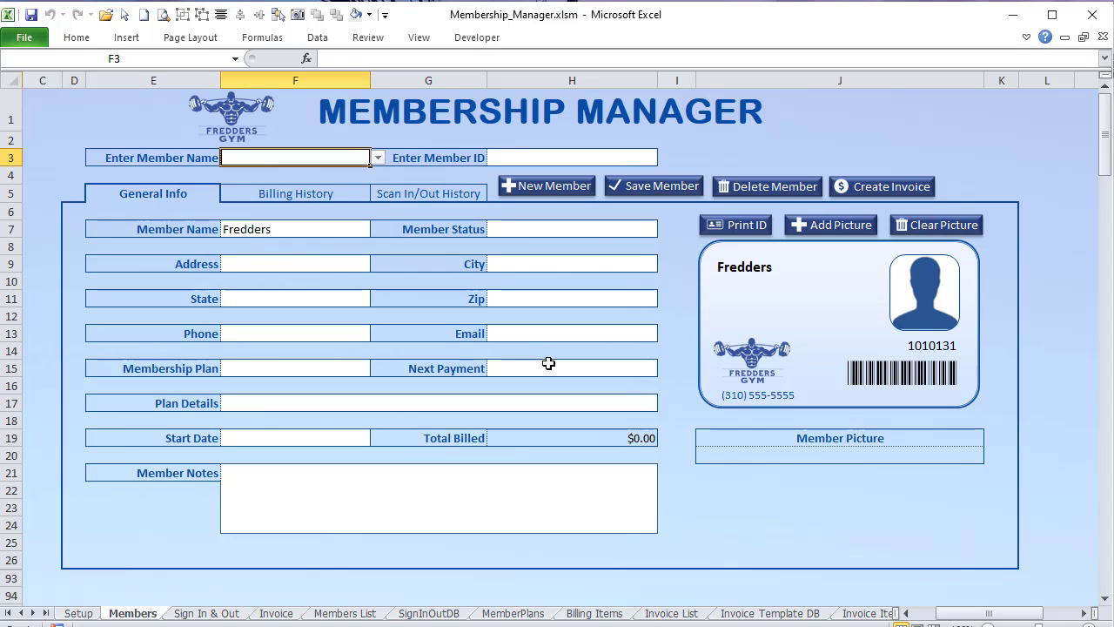
{"action": "left_click", "coordinate": [379, 158]}
{"action": "left_click_drag", "start_coordinate": [378, 217], "coordinate": [383, 239]}
{"action": "left_click", "coordinate": [449, 303]}
Step: Inspect the Member Row formula in B5 and compare it with the member's record row on the Members List sheet
{"action": "left_click_drag", "start_coordinate": [989, 616], "coordinate": [957, 614]}
{"action": "left_click", "coordinate": [185, 195]}
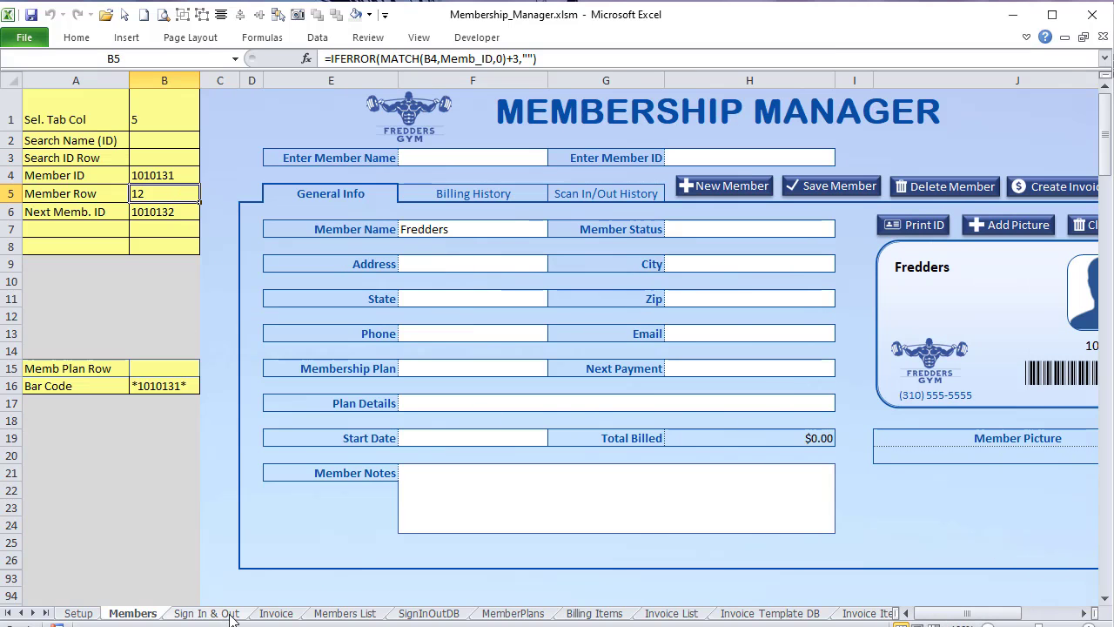
{"action": "left_click", "coordinate": [336, 614]}
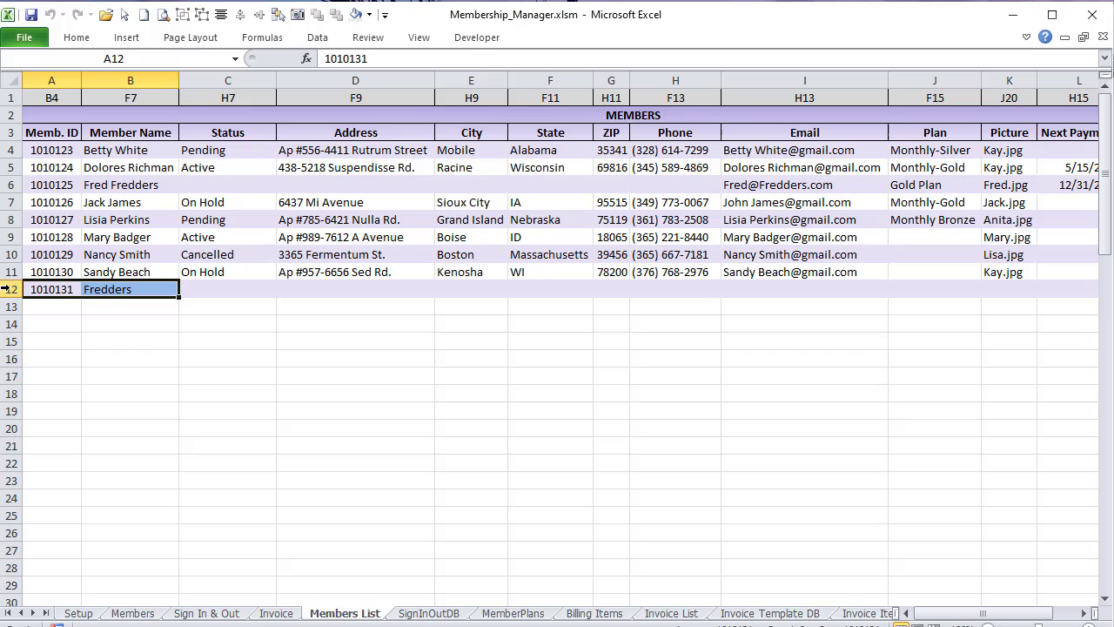
{"action": "left_click", "coordinate": [132, 614]}
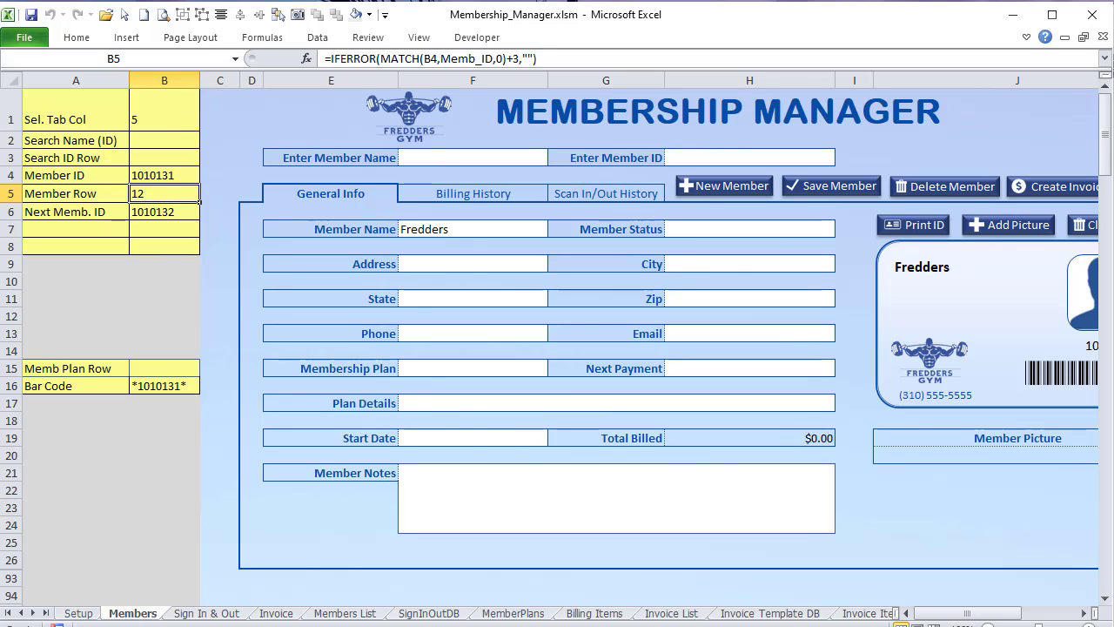
Step: In the Member_Delete macro, change the MembRow assignment to read the member row from B5
{"action": "key", "text": "alt+F11"}
{"action": "left_click", "coordinate": [365, 444]}
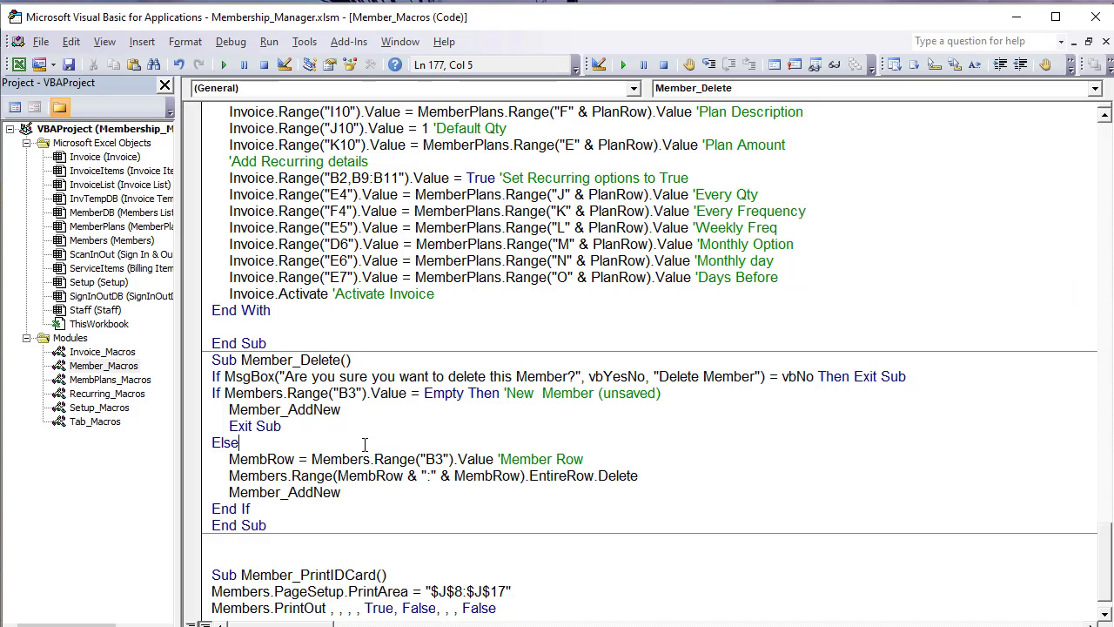
{"action": "left_click", "coordinate": [440, 458]}
{"action": "type", "text": "5"}
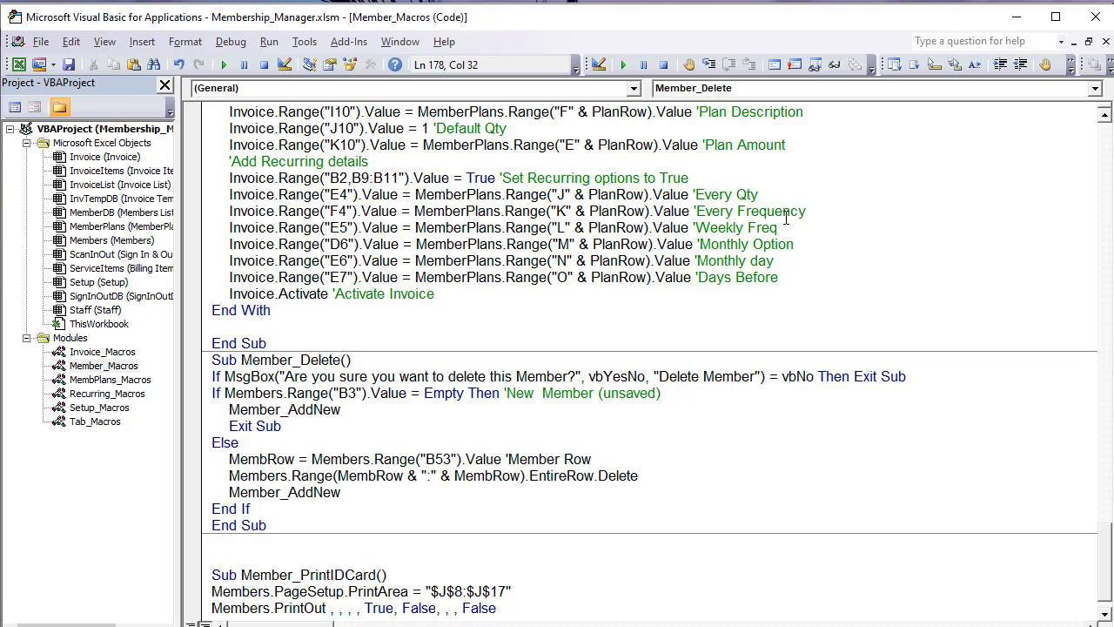
{"action": "left_click_drag", "start_coordinate": [452, 458], "coordinate": [446, 459]}
{"action": "key", "text": "Delete"}
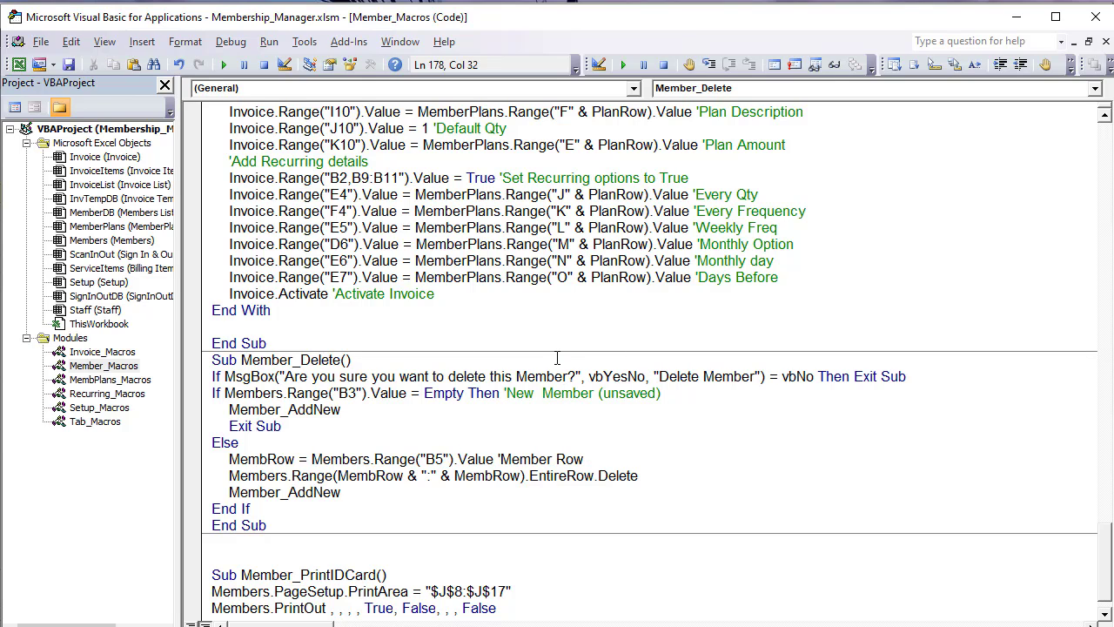
Step: Change the unsaved-member check in Member_Delete to test whether B5 is empty
{"action": "key", "text": "Up"}
{"action": "key", "text": "Up"}
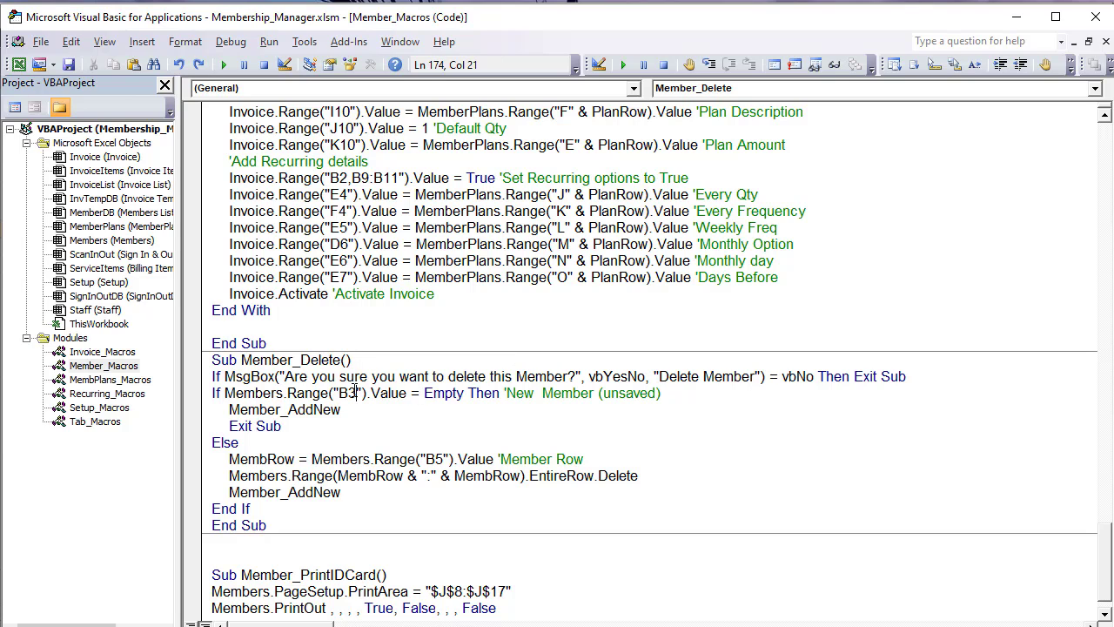
{"action": "left_click_drag", "start_coordinate": [355, 393], "coordinate": [349, 392]}
{"action": "type", "text": "5"}
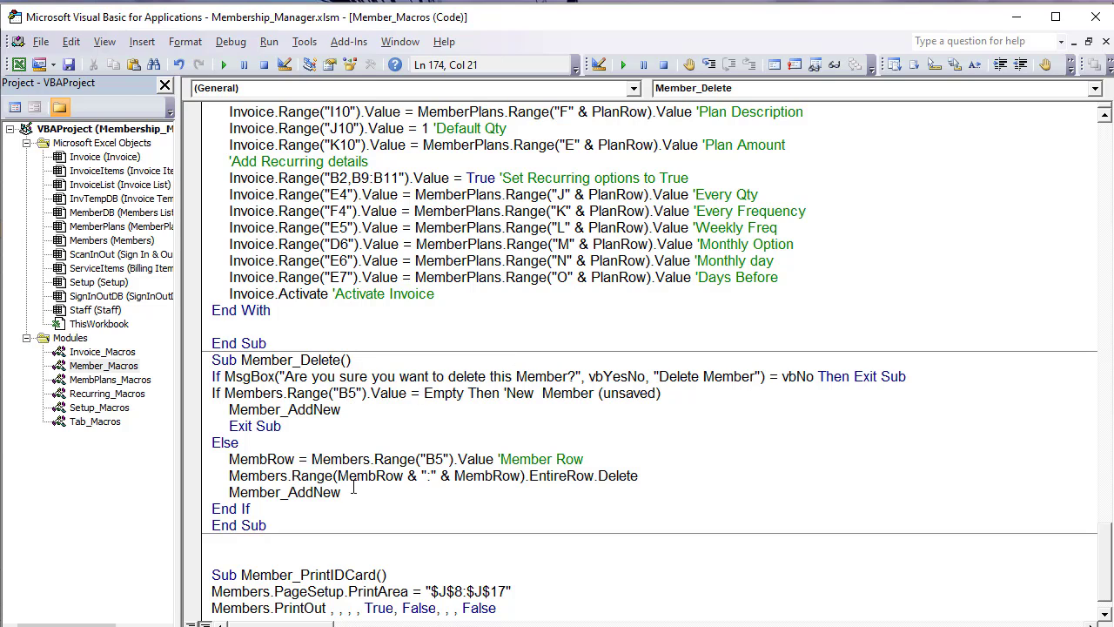
Step: Change the sheet in Member_Delete's row deletion line to MemberDB
{"action": "left_click", "coordinate": [287, 475]}
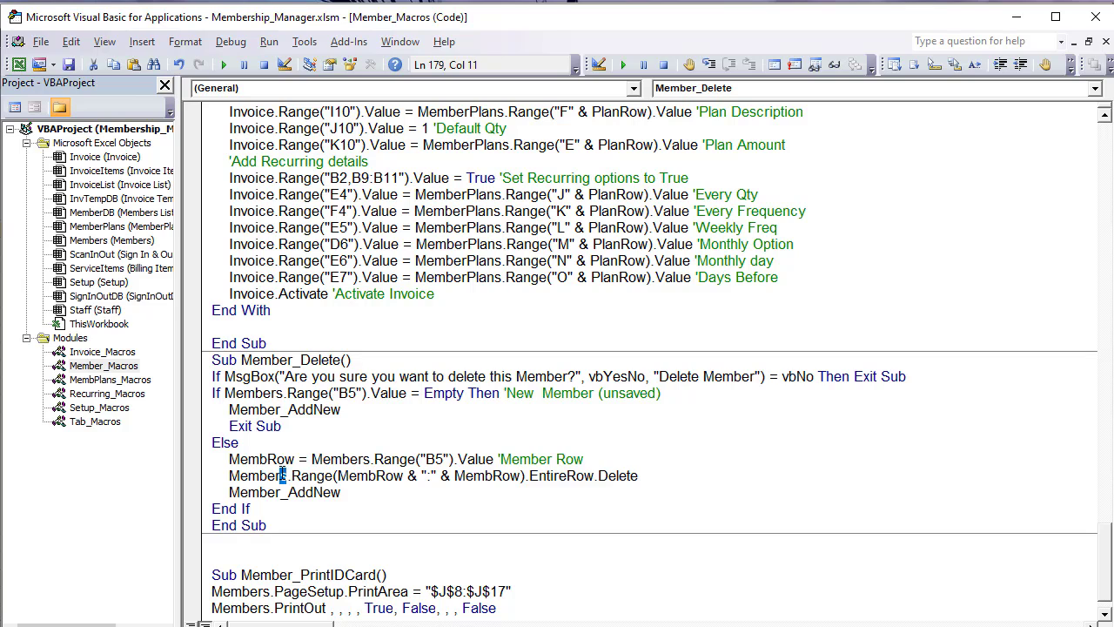
{"action": "key", "text": "BackSpace"}
{"action": "type", "text": "C"}
{"action": "key", "text": "BackSpace"}
{"action": "type", "text": "db"}
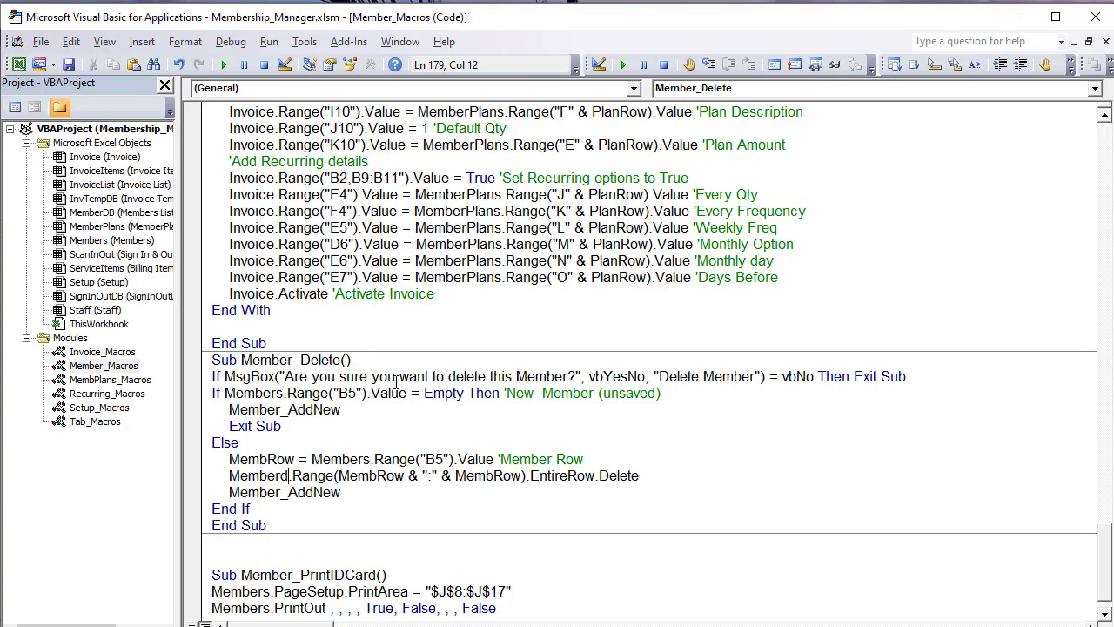
{"action": "left_click", "coordinate": [402, 410]}
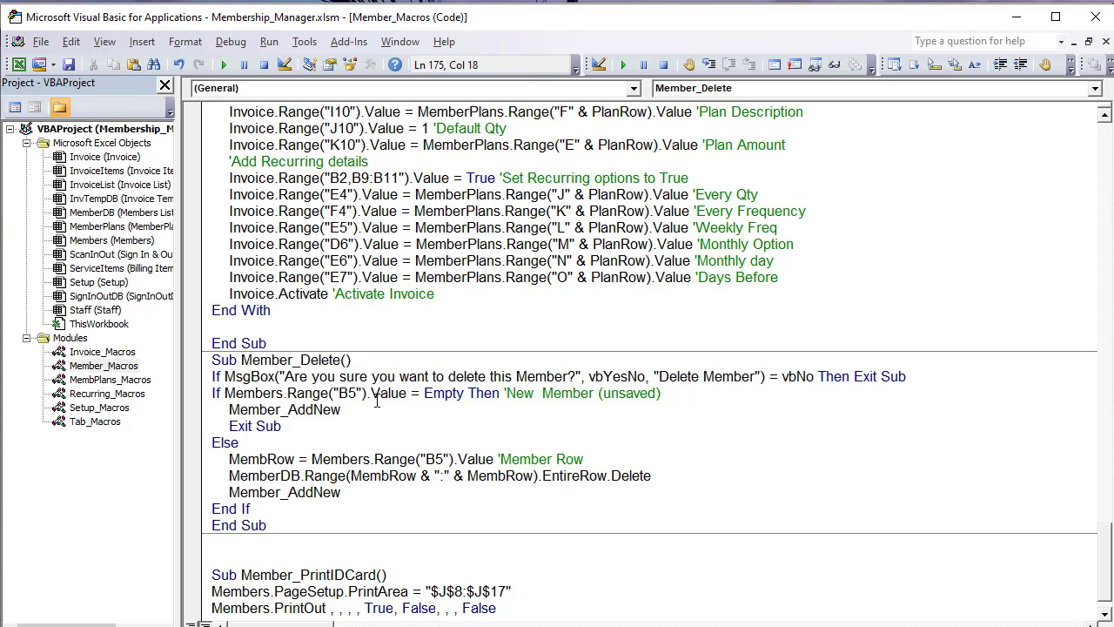
Step: Return to the Members sheet and load the last member in the member name list
{"action": "key", "text": "alt+F11"}
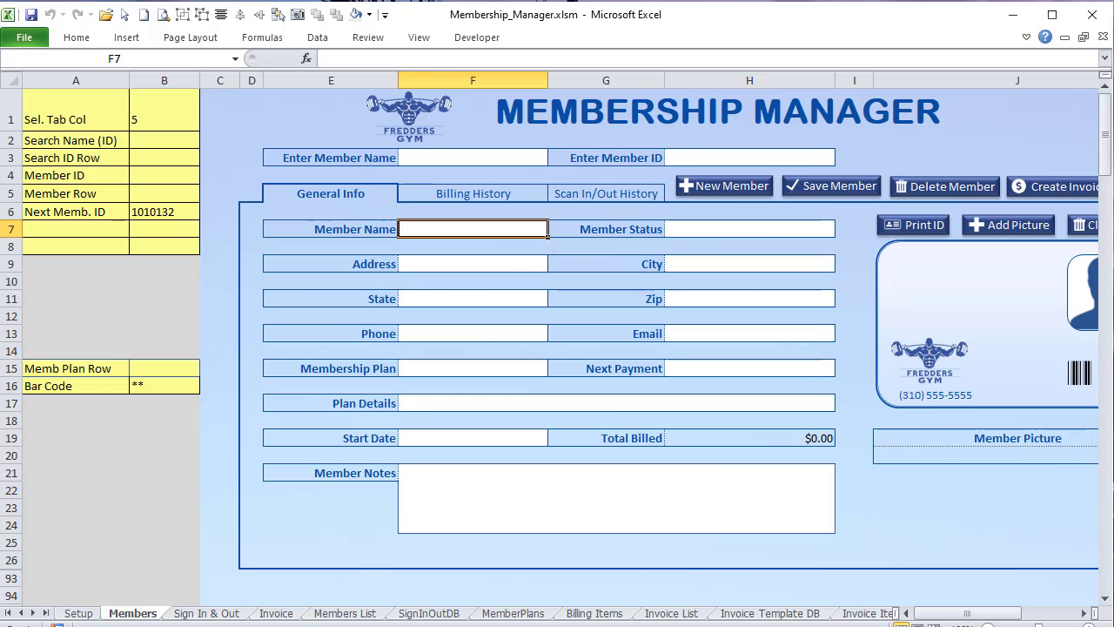
{"action": "left_click", "coordinate": [547, 281]}
{"action": "left_click", "coordinate": [549, 159]}
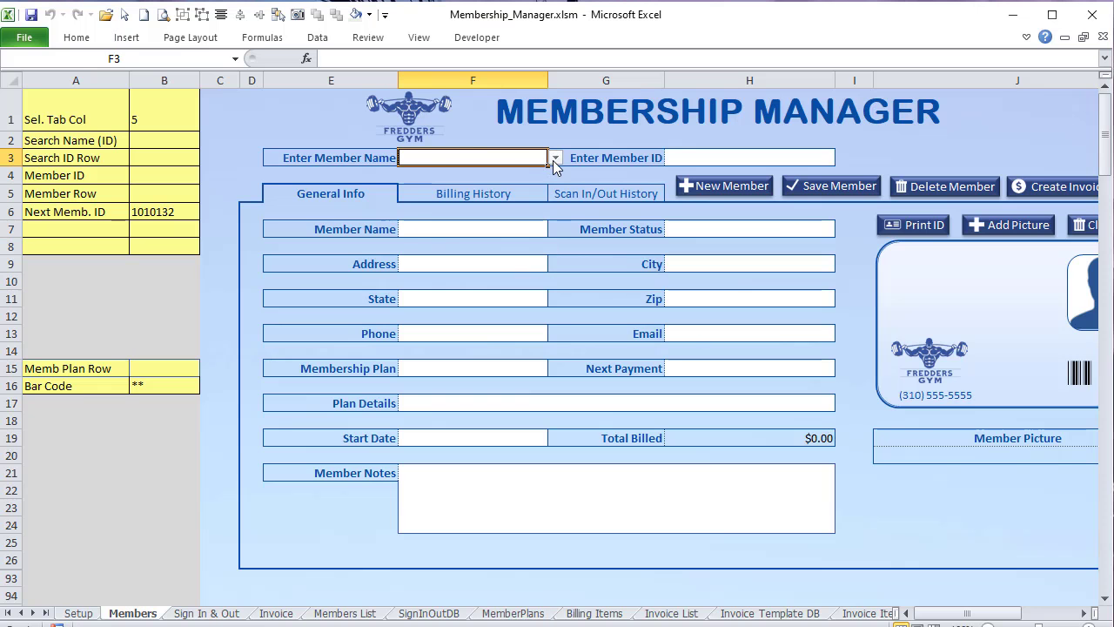
{"action": "left_click", "coordinate": [555, 159]}
{"action": "scroll", "coordinate": [555, 194], "scroll_direction": "down", "scroll_amount": 1}
{"action": "left_click", "coordinate": [492, 252]}
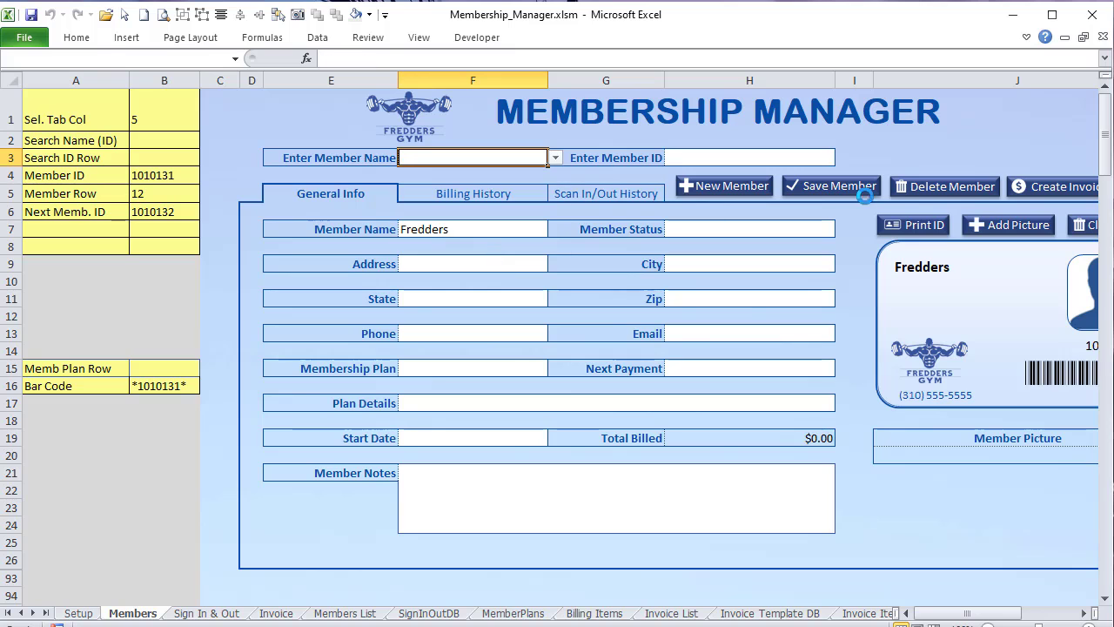
Step: Delete the loaded member and check row 12 of the Members List sheet for the removed record
{"action": "left_click", "coordinate": [969, 188]}
{"action": "left_click", "coordinate": [599, 425]}
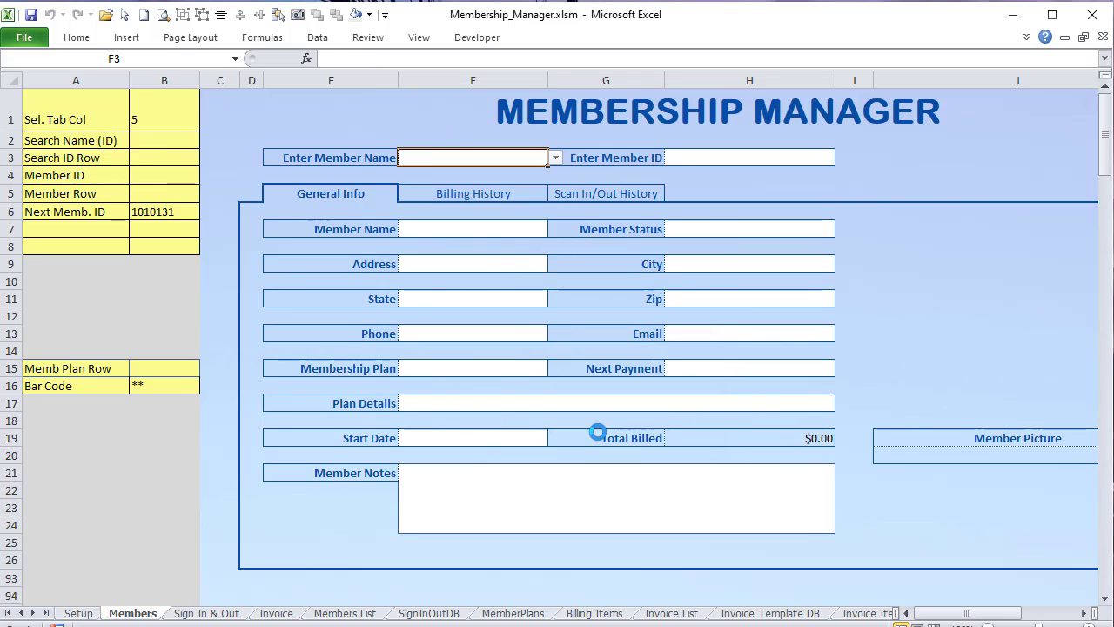
{"action": "left_click", "coordinate": [345, 613]}
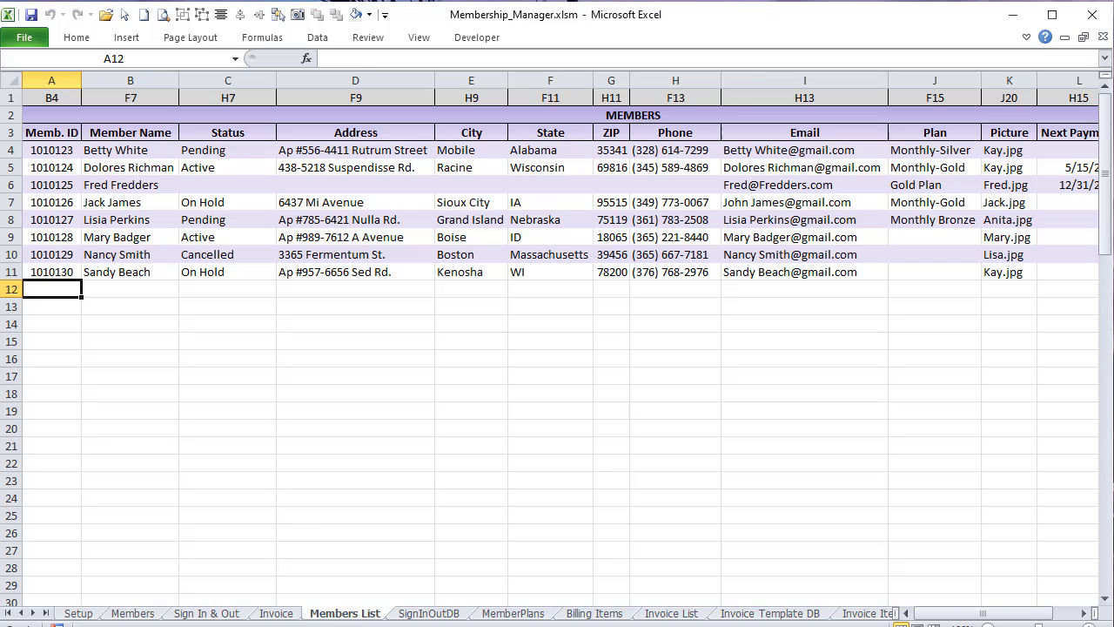
{"action": "left_click", "coordinate": [150, 615]}
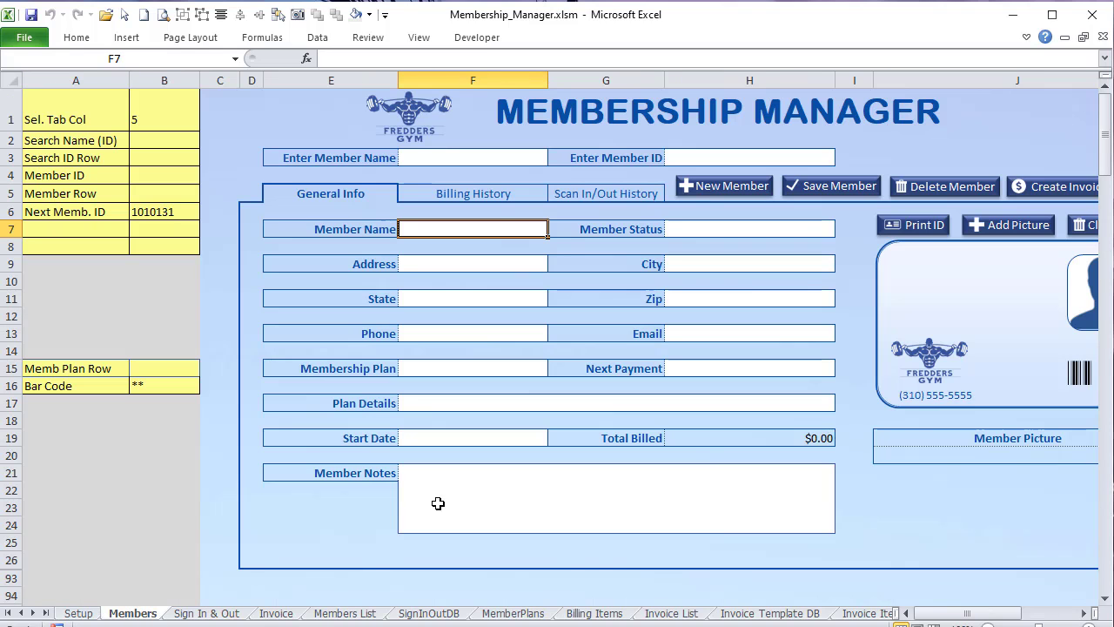
Step: Load the second member in the member name list on the Members sheet
{"action": "left_click_drag", "start_coordinate": [969, 616], "coordinate": [971, 617]}
{"action": "left_click", "coordinate": [438, 159]}
{"action": "left_click", "coordinate": [448, 158]}
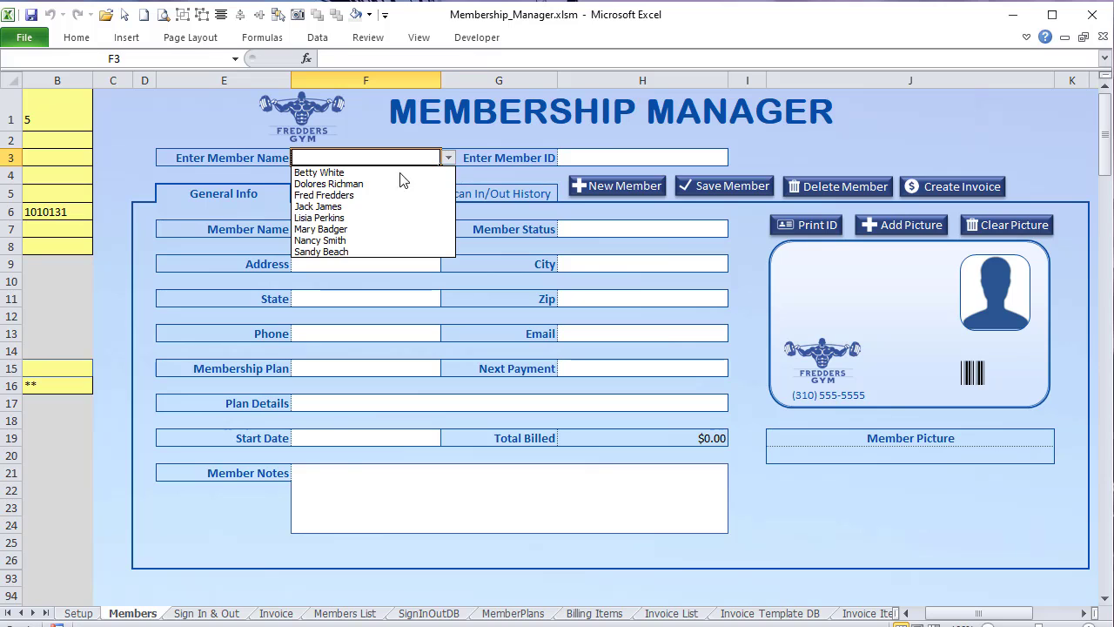
{"action": "left_click", "coordinate": [392, 179]}
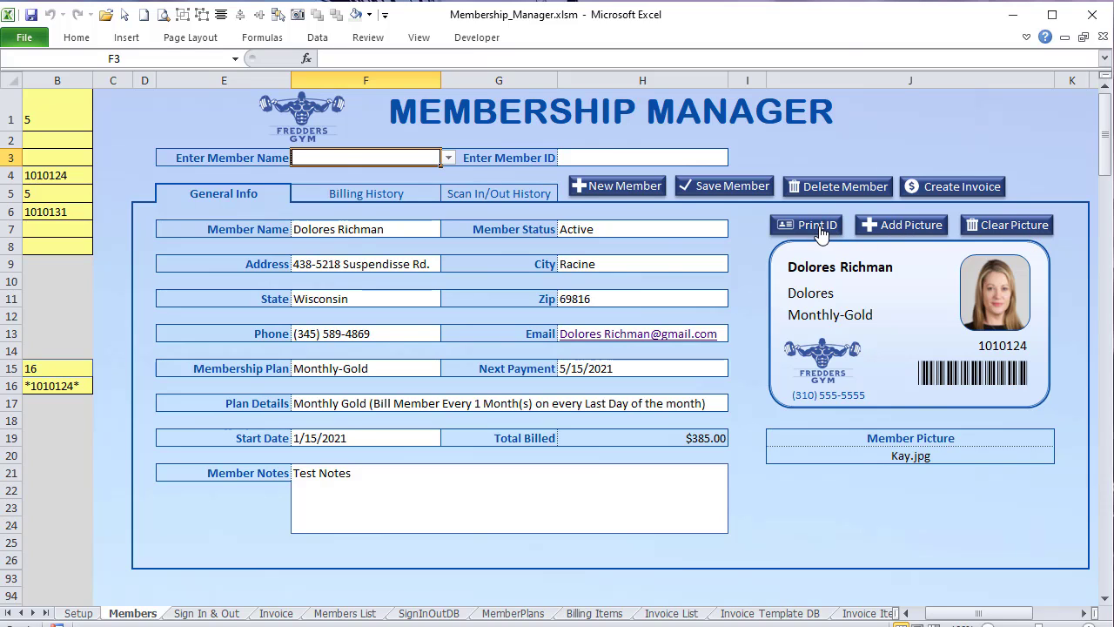
{"action": "left_click", "coordinate": [773, 252]}
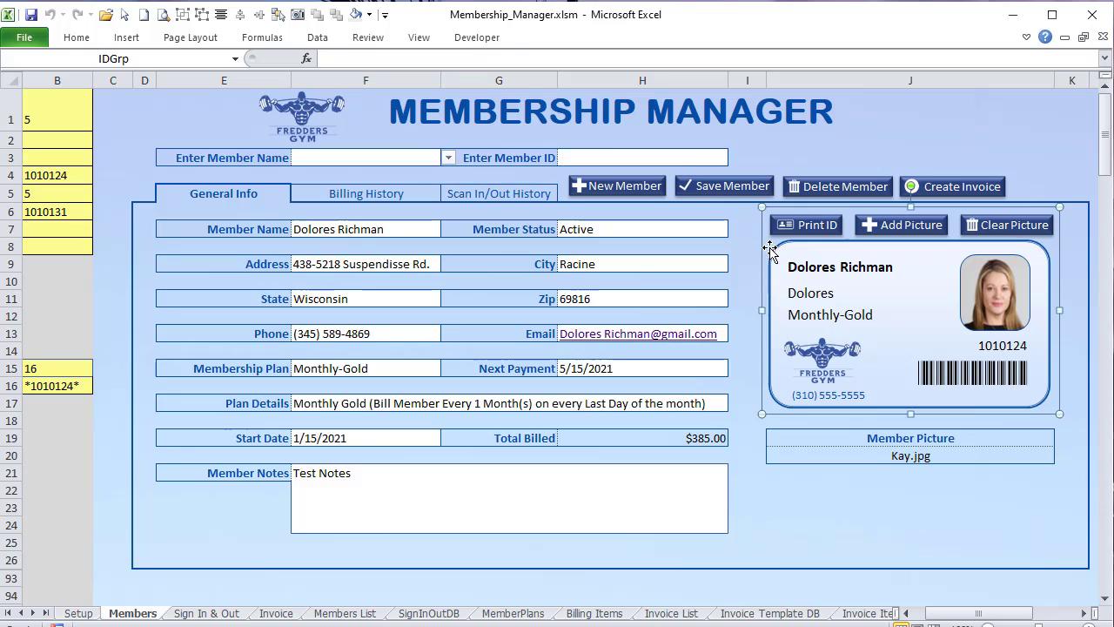
{"action": "left_click", "coordinate": [746, 249]}
{"action": "left_click", "coordinate": [771, 251]}
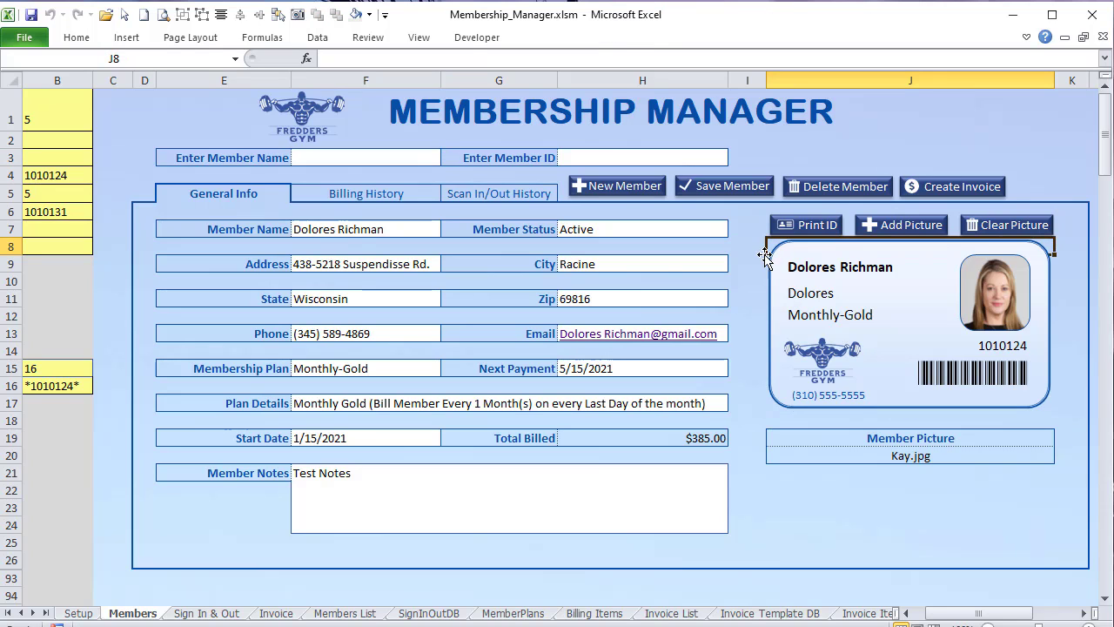
{"action": "left_click", "coordinate": [785, 141]}
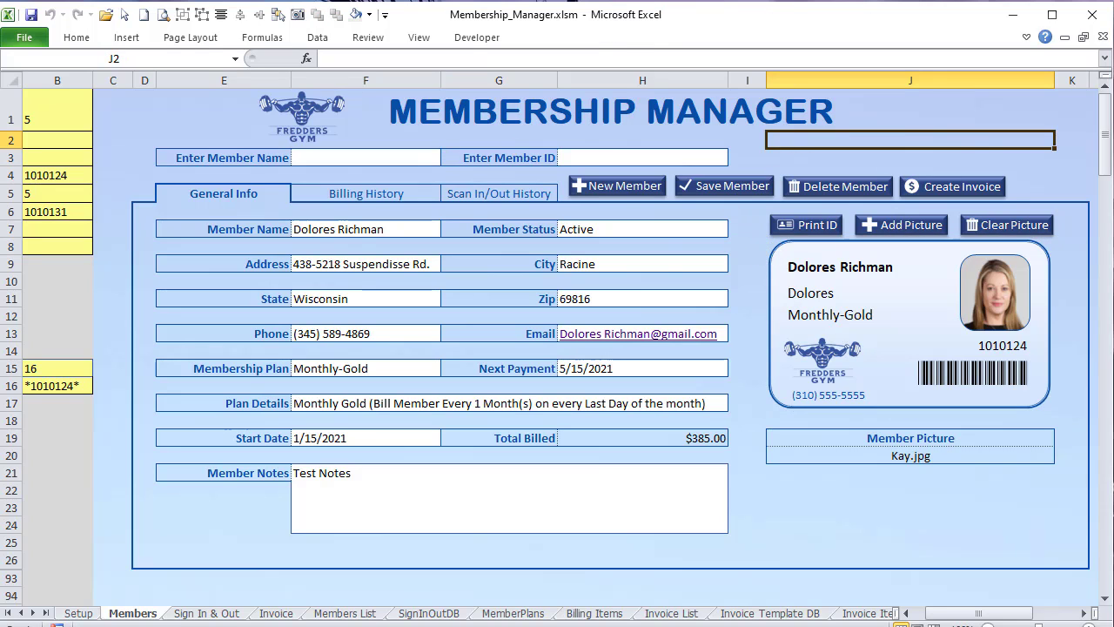
Step: Delete the Members sheet's background image and insert Background_light.jpg as the sheet background again
{"action": "left_click", "coordinate": [263, 38]}
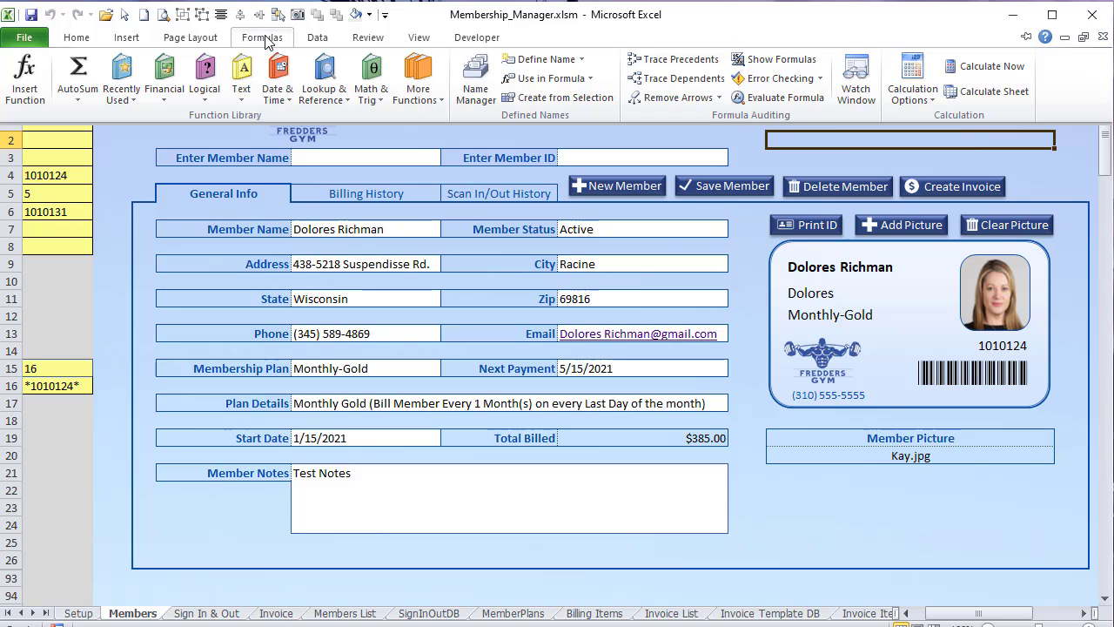
{"action": "left_click", "coordinate": [189, 41]}
{"action": "left_click", "coordinate": [345, 69]}
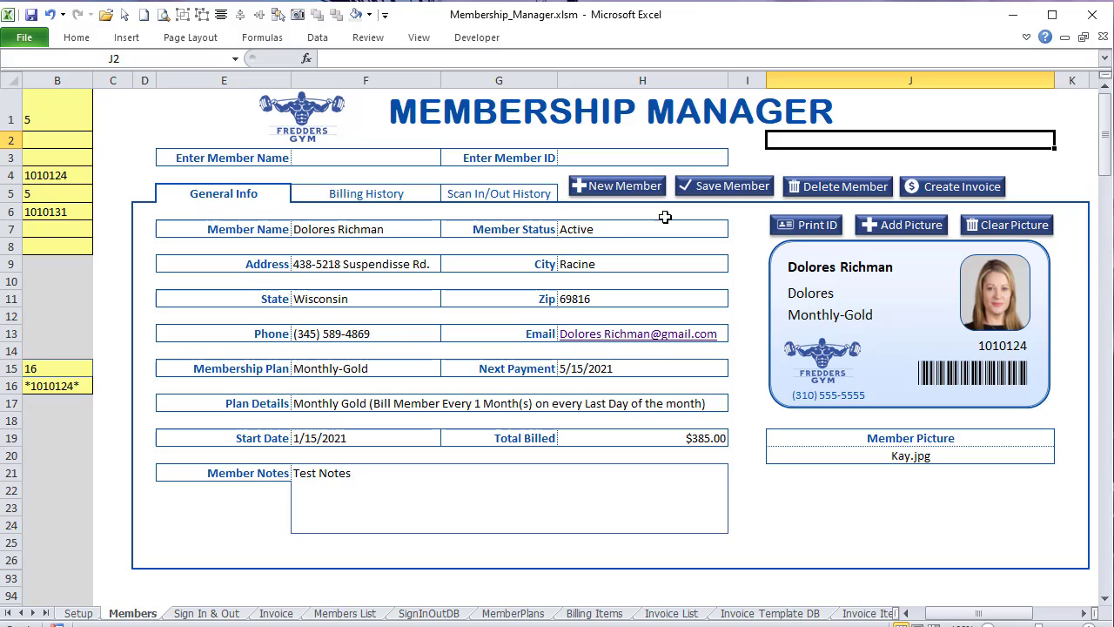
{"action": "left_click", "coordinate": [213, 39]}
{"action": "left_click", "coordinate": [337, 76]}
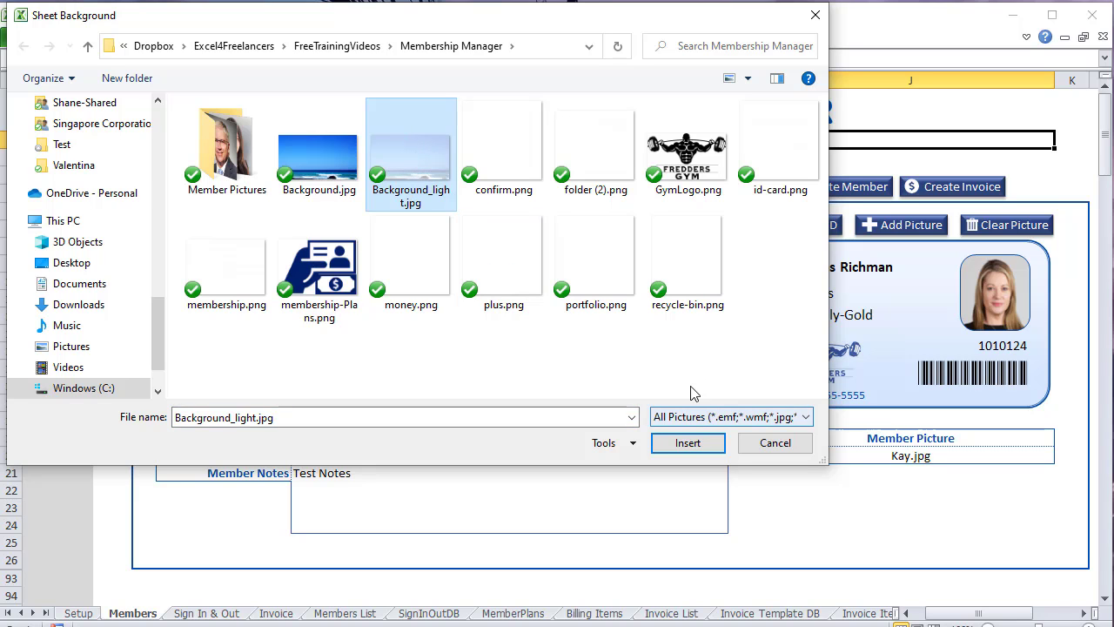
{"action": "left_click", "coordinate": [687, 442]}
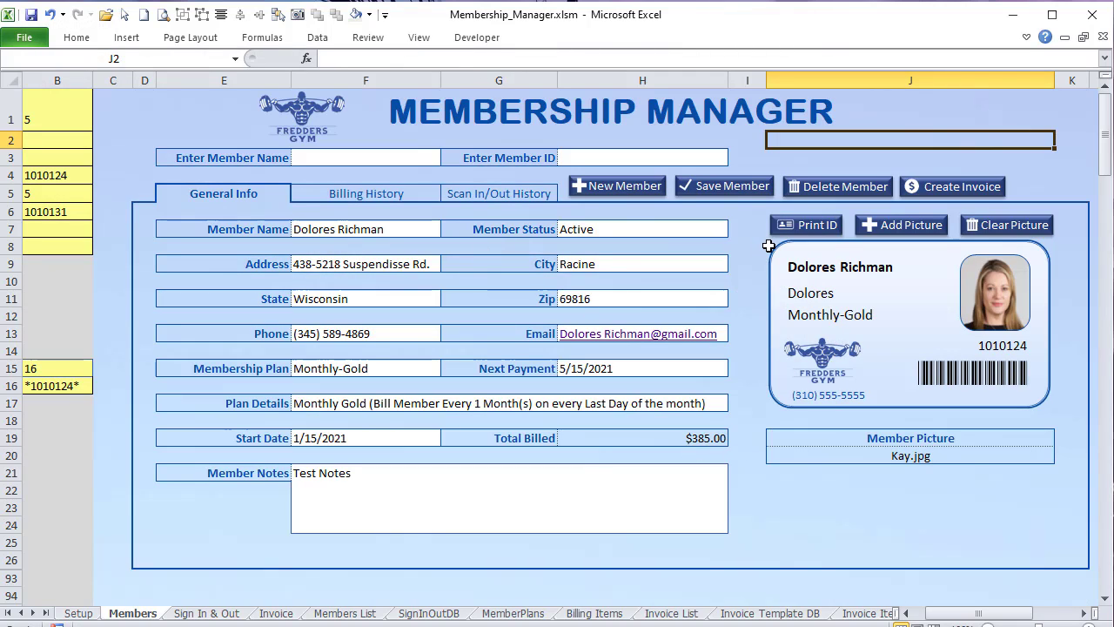
Step: Select the cells J8:J17 behind the ID card and print the loaded member's ID card
{"action": "left_click_drag", "start_coordinate": [769, 247], "coordinate": [805, 411]}
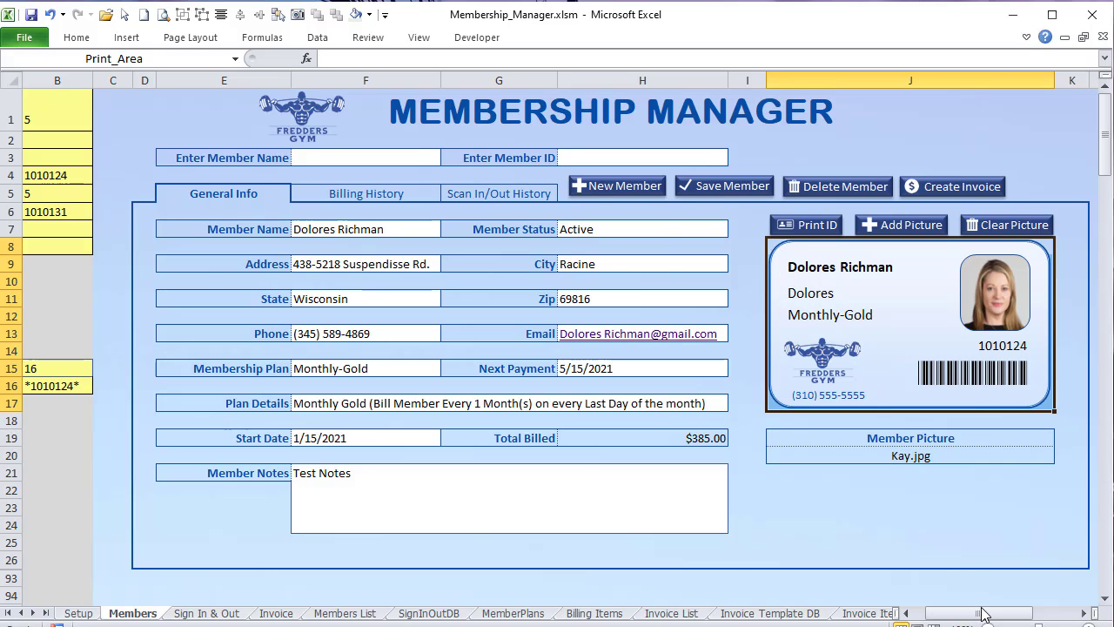
{"action": "left_click_drag", "start_coordinate": [986, 614], "coordinate": [1007, 616]}
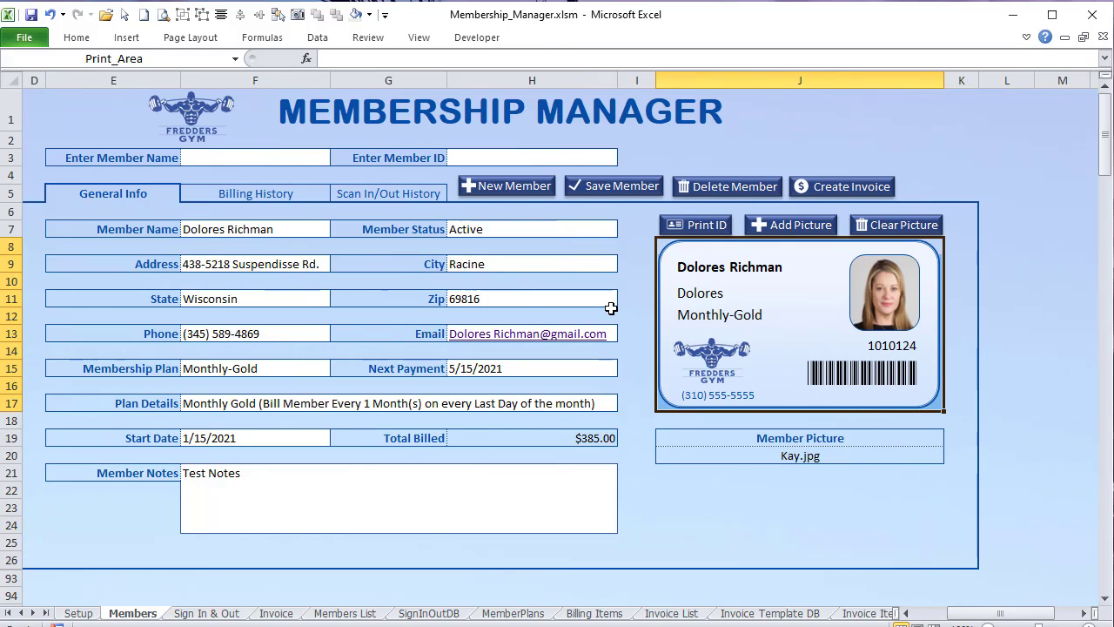
{"action": "left_click", "coordinate": [701, 225]}
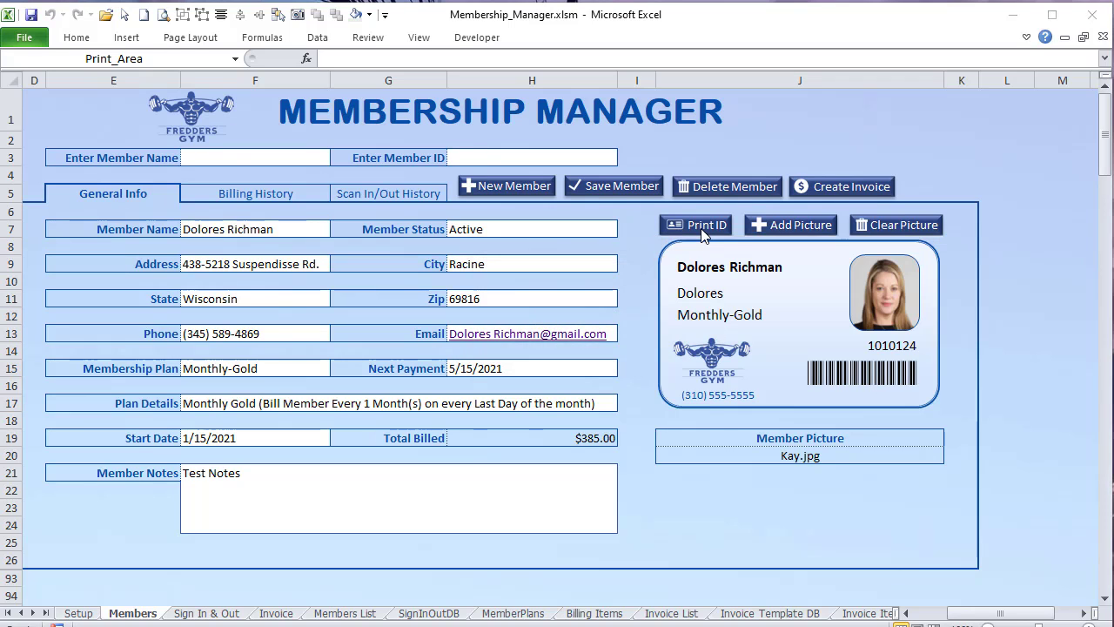
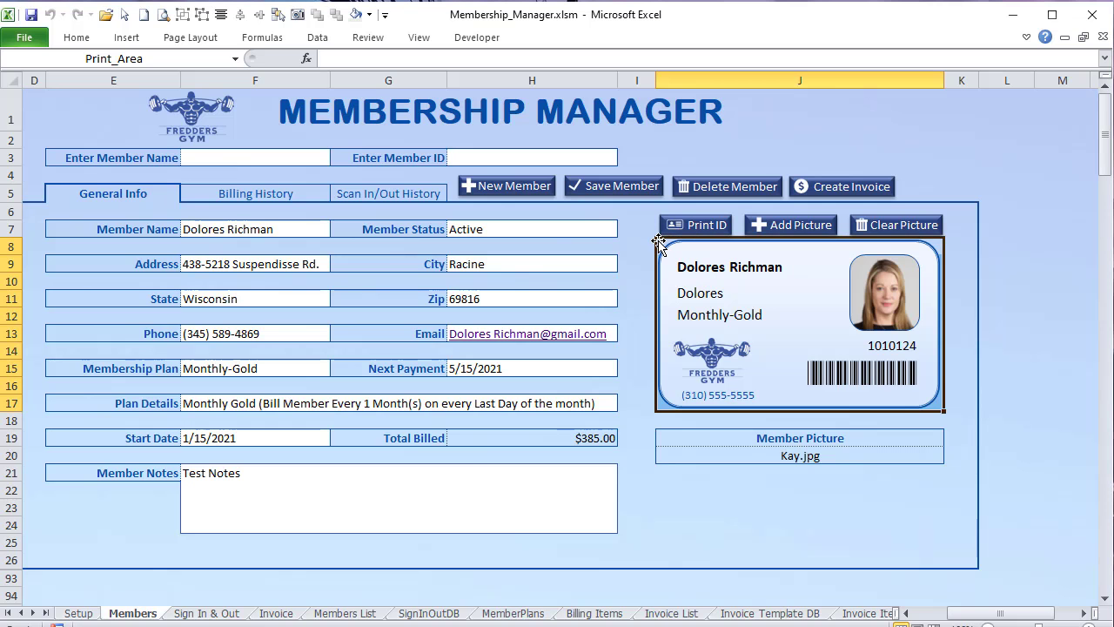
Step: Select the ID card's range J8:J17 on the Members sheet and open the print area options
{"action": "left_click", "coordinate": [653, 241]}
{"action": "left_click", "coordinate": [658, 243]}
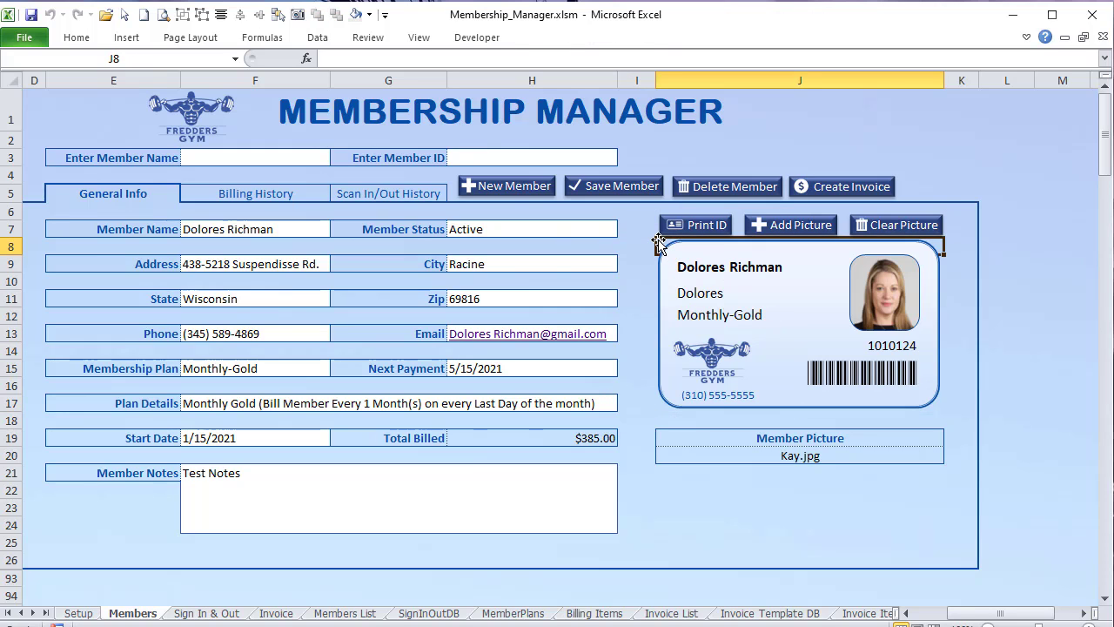
{"action": "left_click_drag", "start_coordinate": [658, 244], "coordinate": [696, 401]}
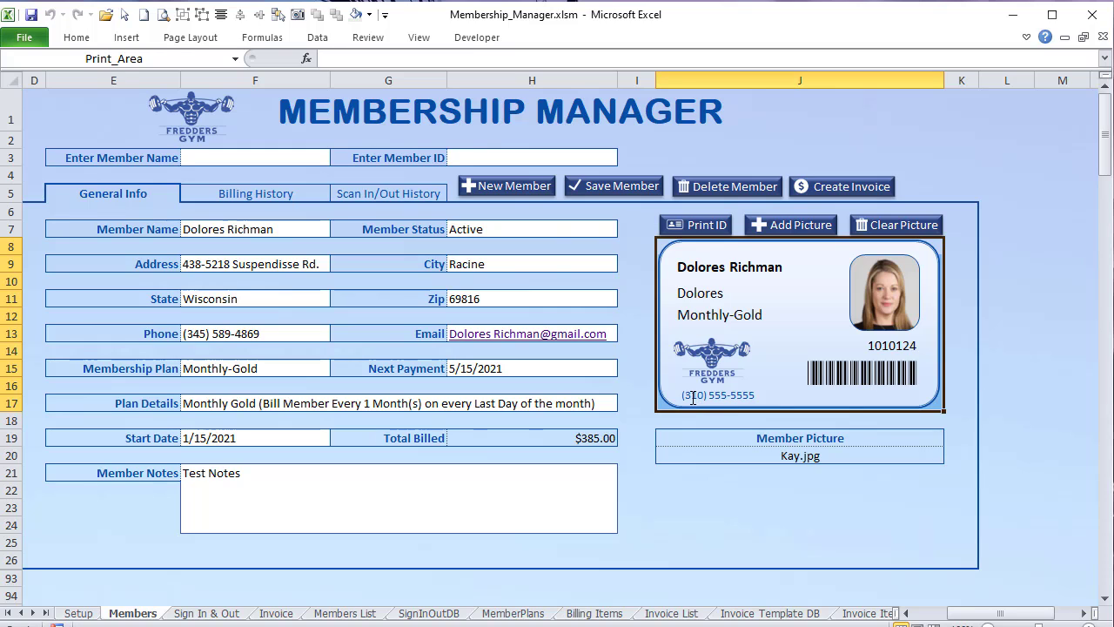
{"action": "left_click", "coordinate": [190, 37]}
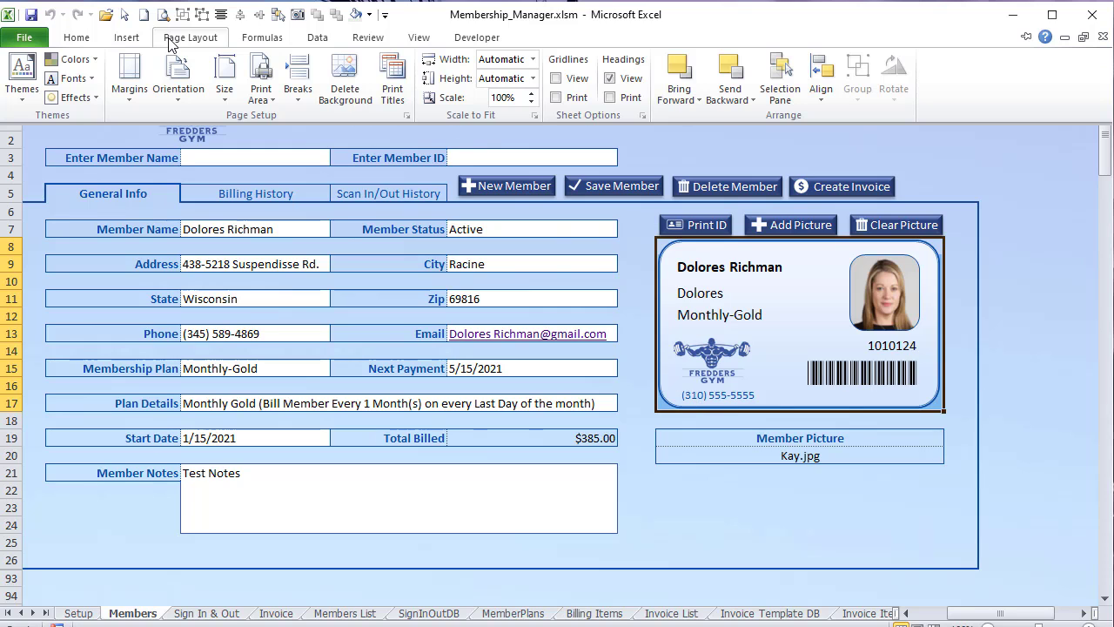
{"action": "left_click", "coordinate": [259, 72]}
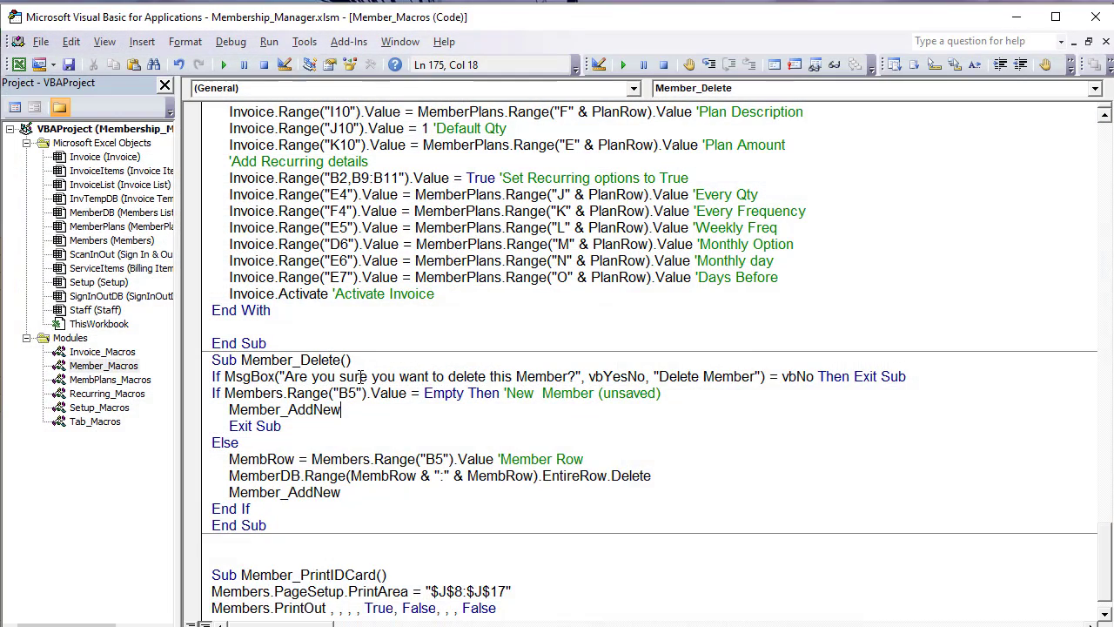
Step: Add the comment 'Set Print Area after the J8:J17 print area line in the Member_PrintIDCard macro
{"action": "scroll", "coordinate": [348, 442], "scroll_direction": "down", "scroll_amount": 1}
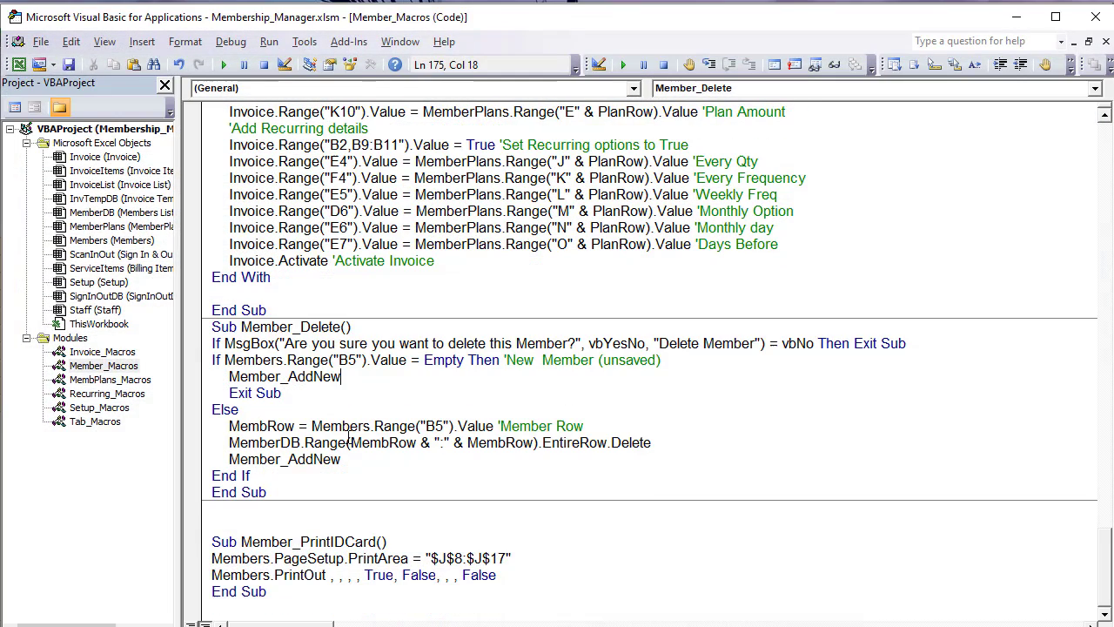
{"action": "left_click_drag", "start_coordinate": [369, 542], "coordinate": [290, 543]}
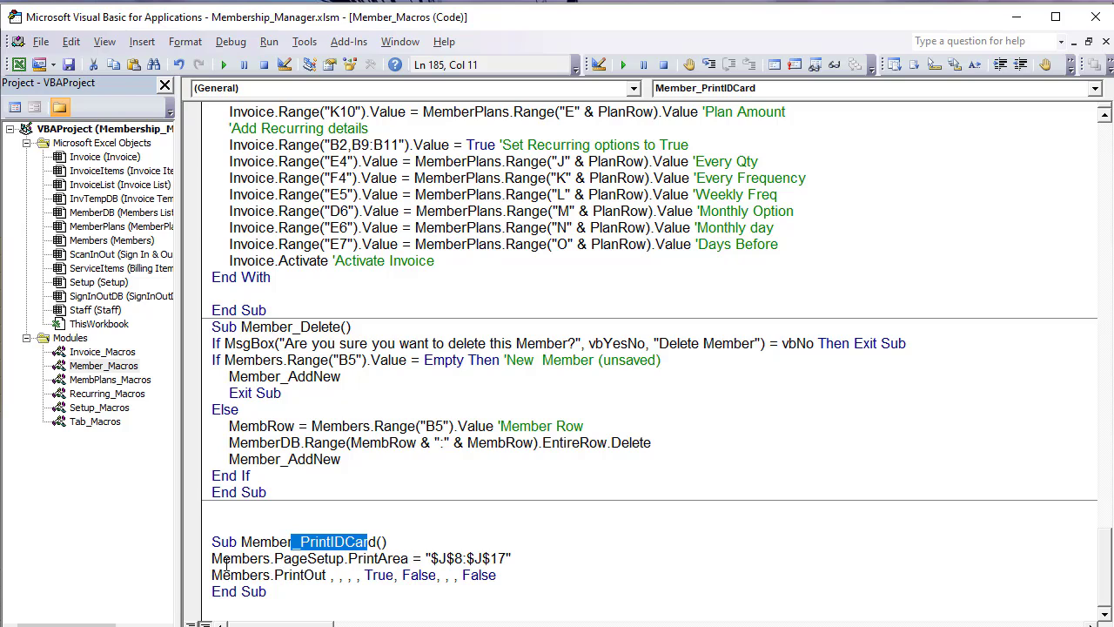
{"action": "left_click_drag", "start_coordinate": [213, 558], "coordinate": [349, 558]}
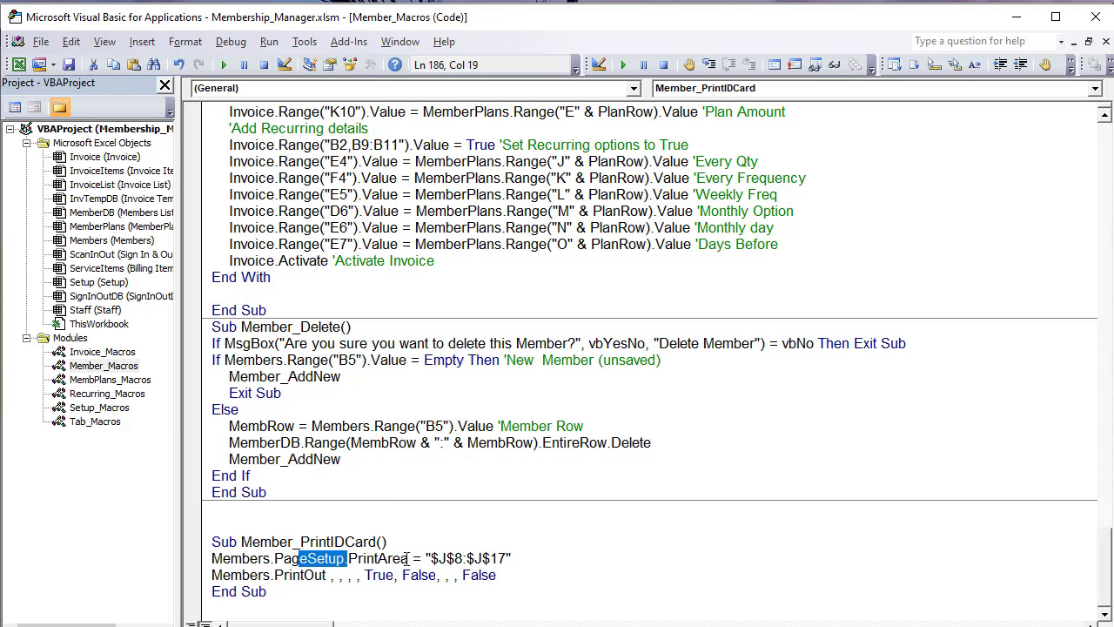
{"action": "left_click", "coordinate": [461, 558]}
{"action": "left_click_drag", "start_coordinate": [519, 558], "coordinate": [416, 564]}
{"action": "left_click", "coordinate": [530, 558]}
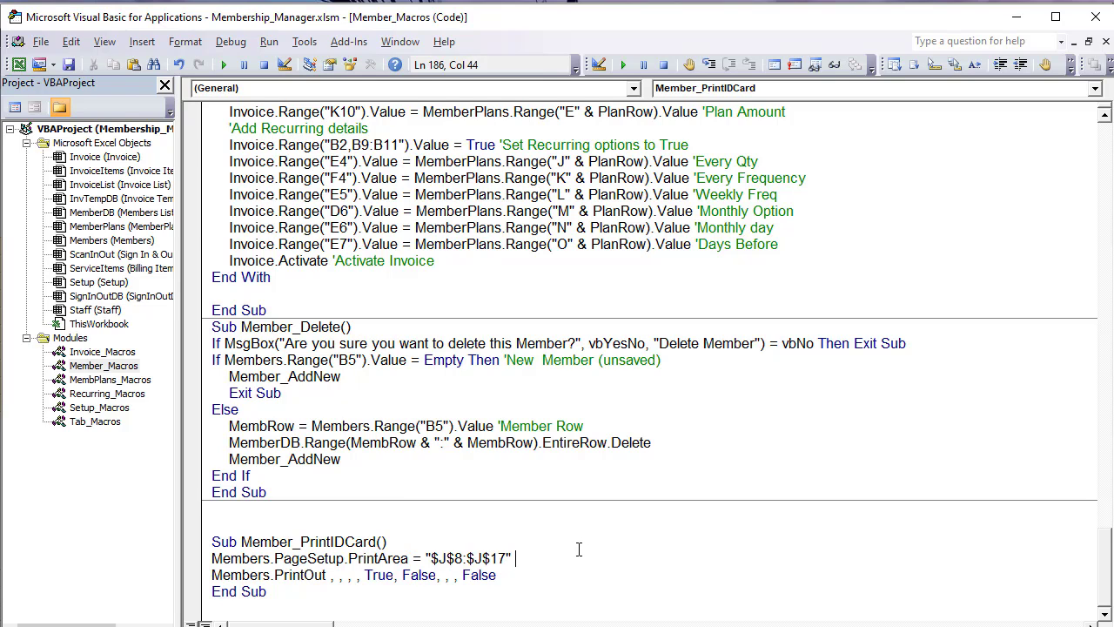
{"action": "type", "text": "'Set Print Areas"}
{"action": "key", "text": "Down"}
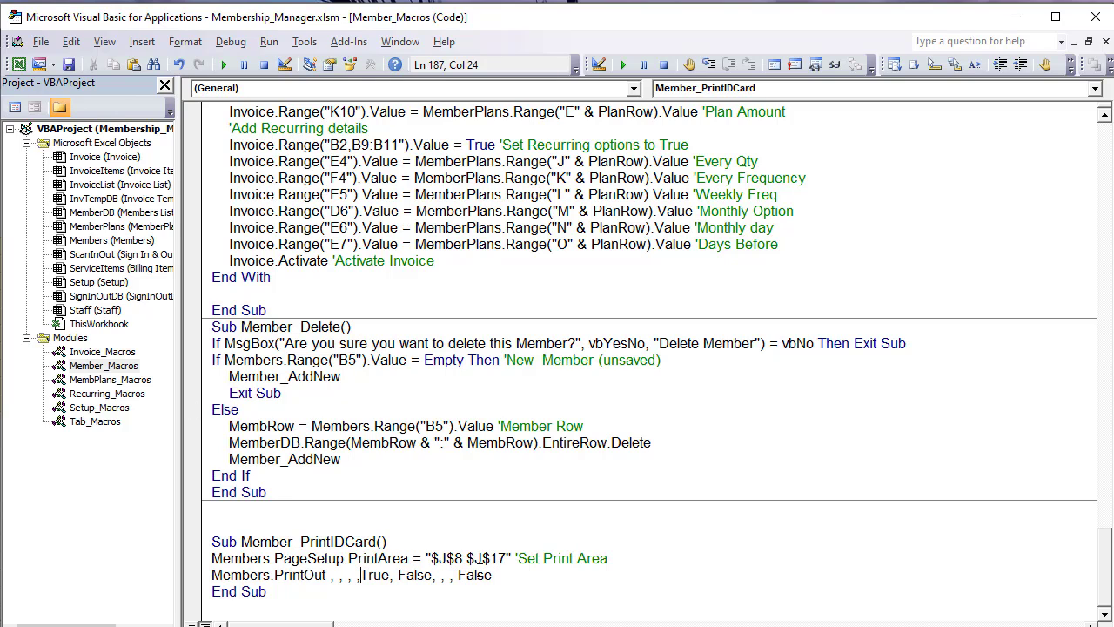
Step: Check the ActivePrinter, PrintToFile and IgnorePrintAreas arguments in Member_PrintIDCard's PrintOut line
{"action": "key", "text": "BackSpace"}
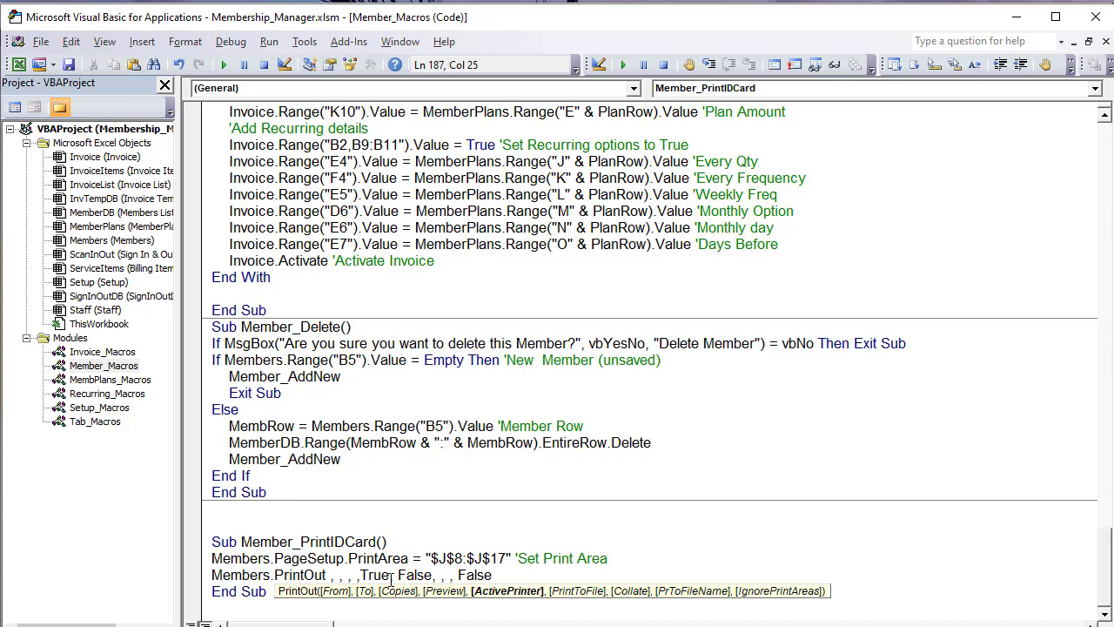
{"action": "left_click_drag", "start_coordinate": [389, 579], "coordinate": [426, 576]}
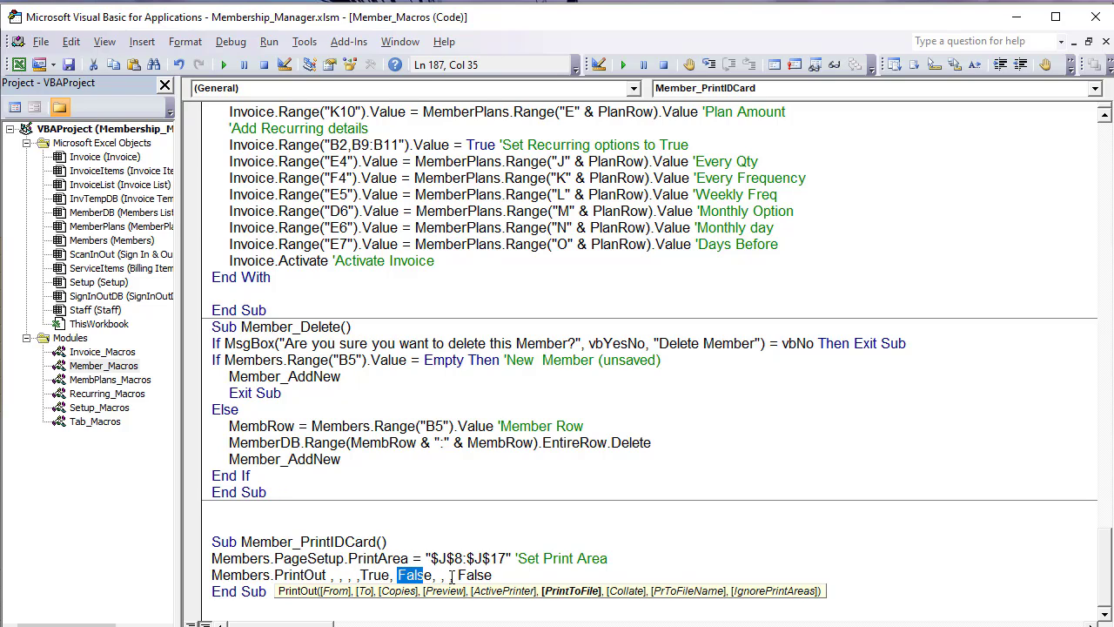
{"action": "left_click_drag", "start_coordinate": [457, 575], "coordinate": [488, 575]}
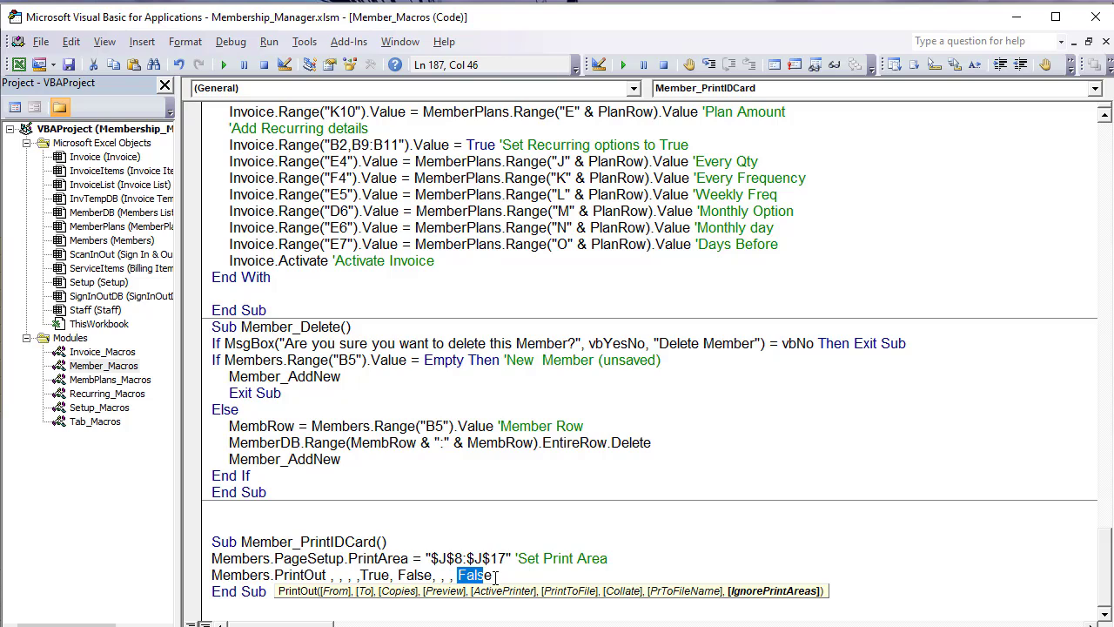
{"action": "left_click", "coordinate": [501, 575]}
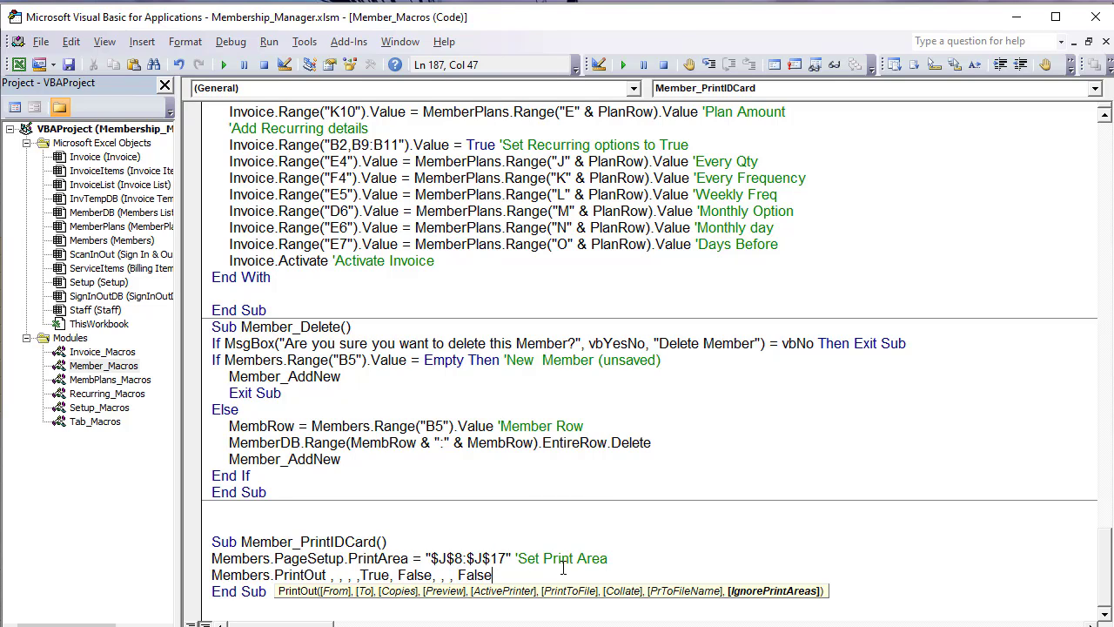
{"action": "left_click", "coordinate": [504, 526]}
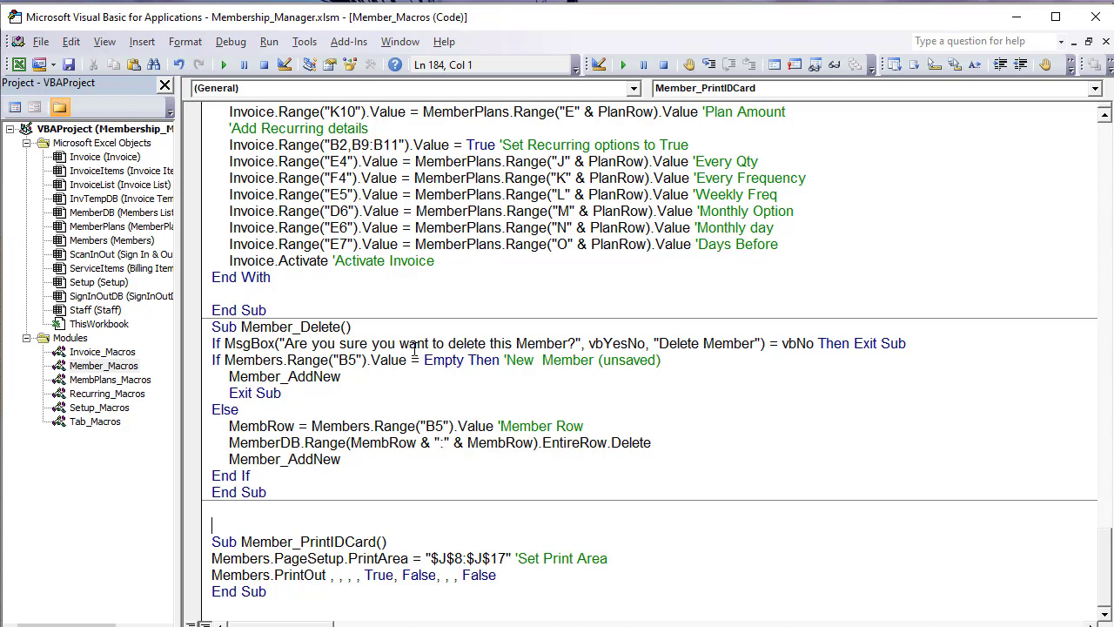
Step: Open the MembPlans_Macros code module and switch to the workbook's MemberPlans sheet
{"action": "double_click", "coordinate": [138, 381]}
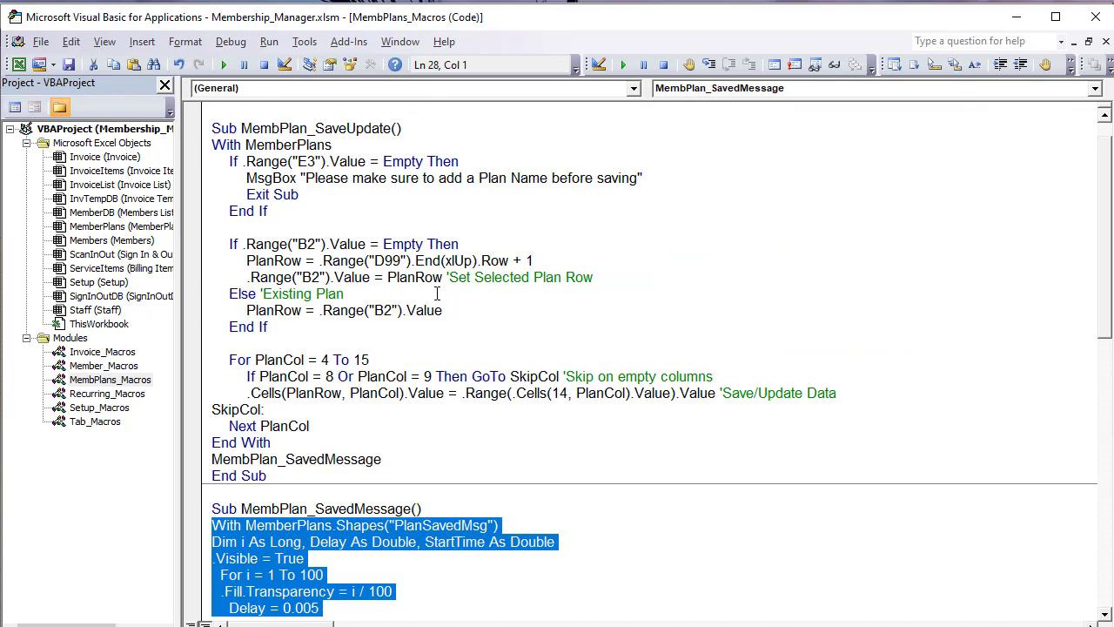
{"action": "left_click", "coordinate": [437, 293]}
{"action": "key", "text": "alt+F11"}
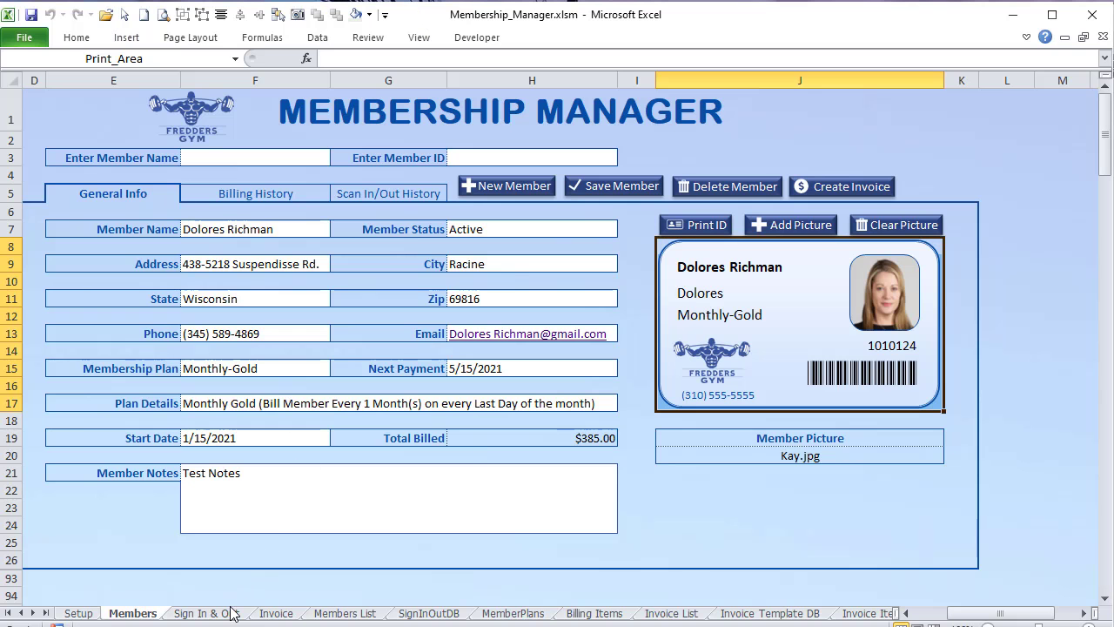
{"action": "left_click", "coordinate": [512, 613]}
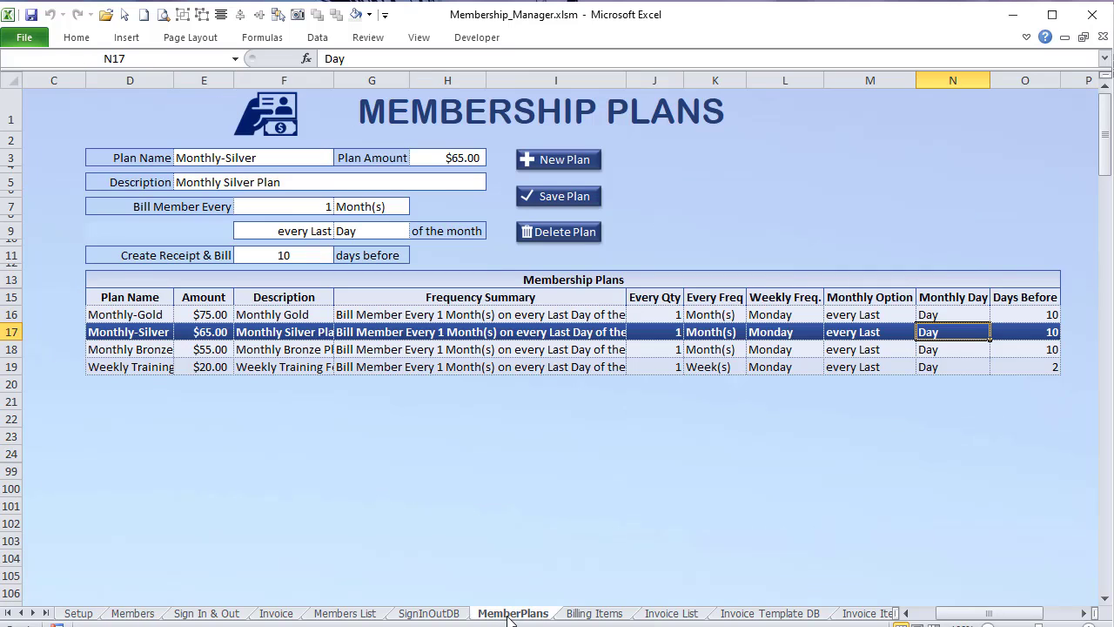
Step: On the Sign In & Out sheet, sign in the third and the second member from the member ID list
{"action": "left_click", "coordinate": [209, 613]}
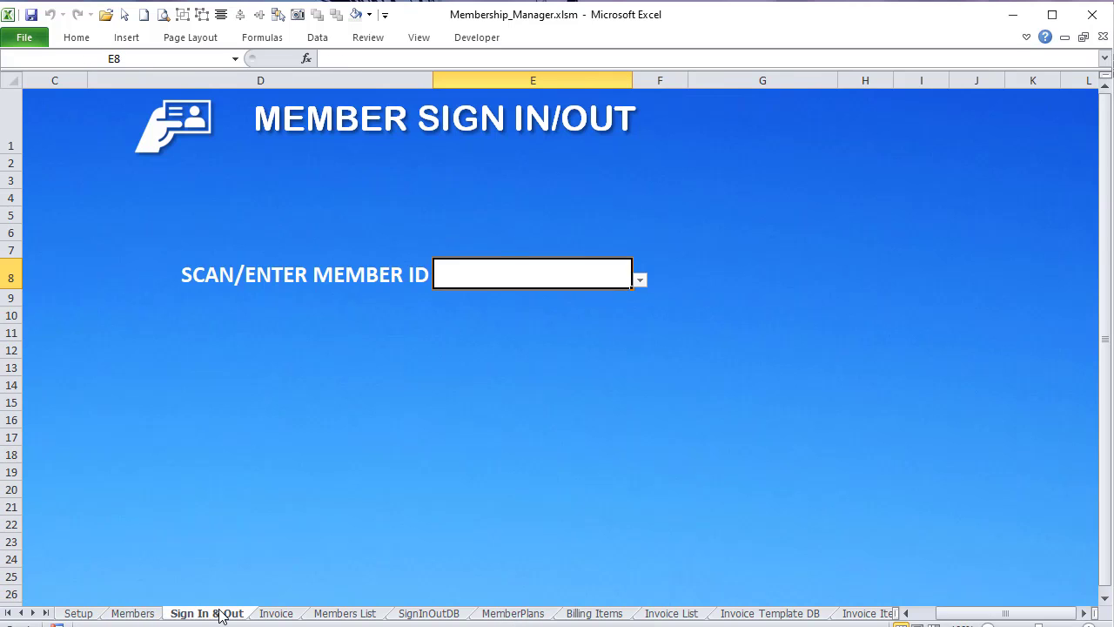
{"action": "left_click", "coordinate": [640, 280]}
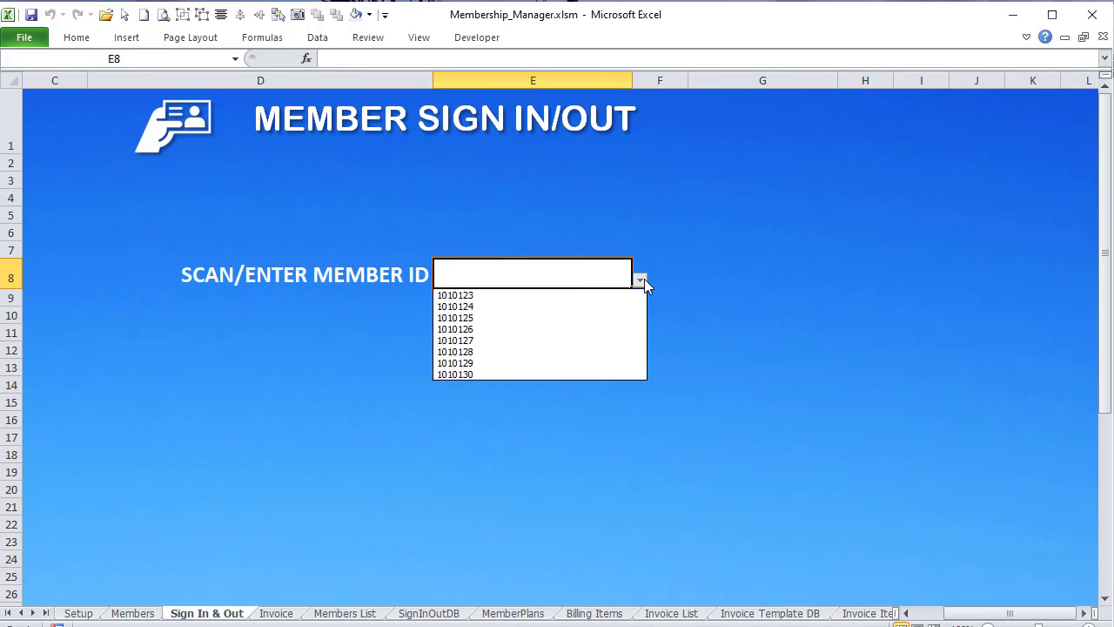
{"action": "left_click", "coordinate": [534, 319]}
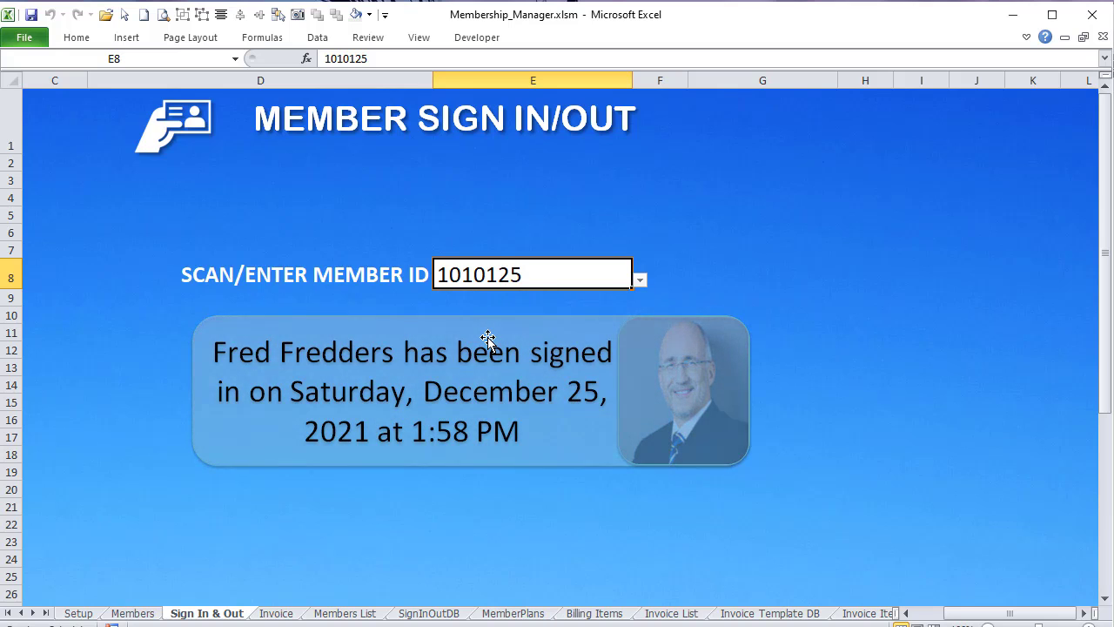
{"action": "left_click", "coordinate": [640, 279]}
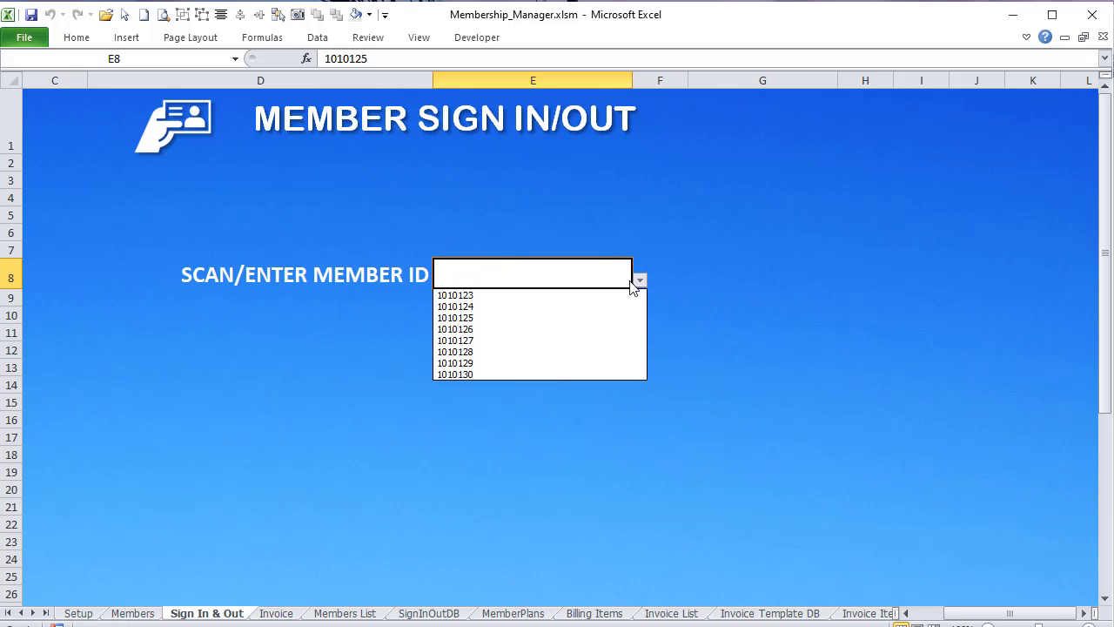
{"action": "left_click", "coordinate": [545, 310]}
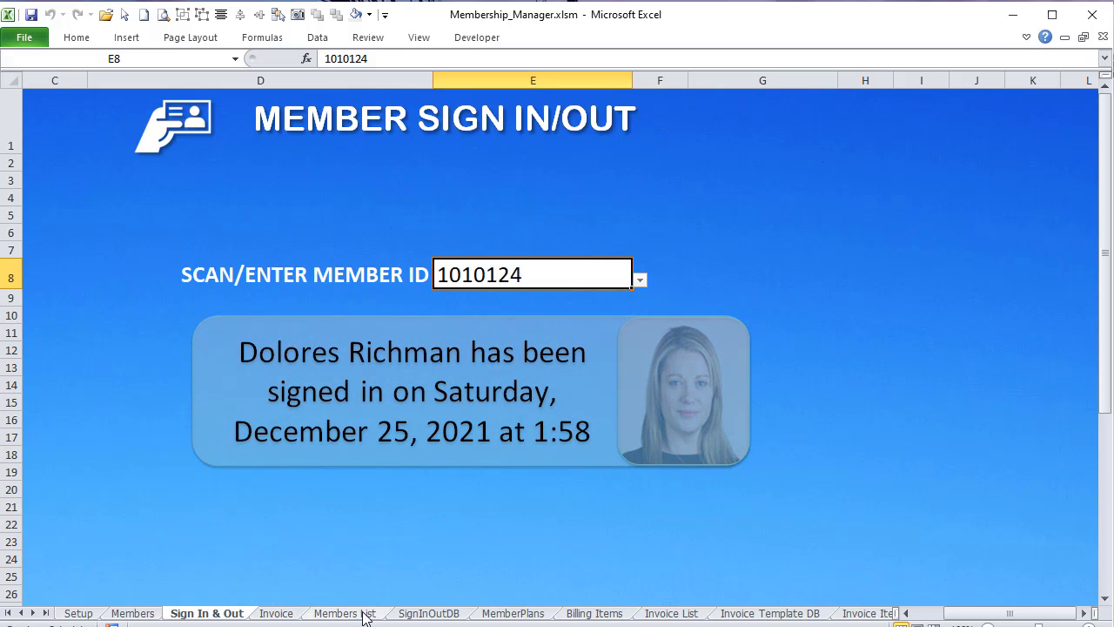
Step: On the MemberPlans sheet, start a new plan and name it Test Weekly
{"action": "left_click", "coordinate": [531, 616]}
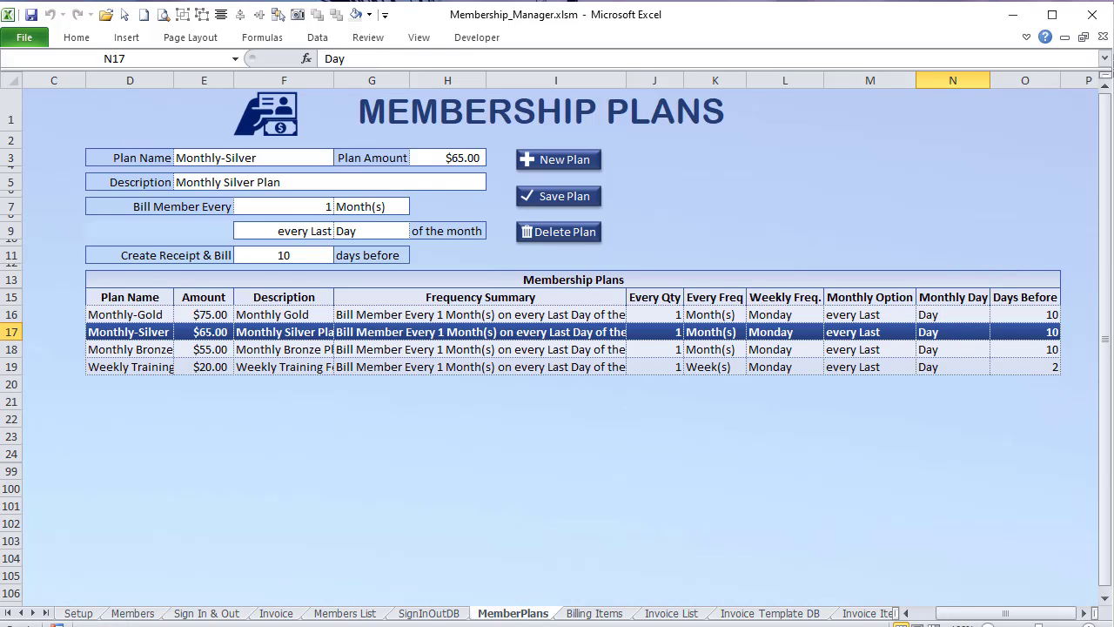
{"action": "left_click_drag", "start_coordinate": [220, 158], "coordinate": [352, 267]}
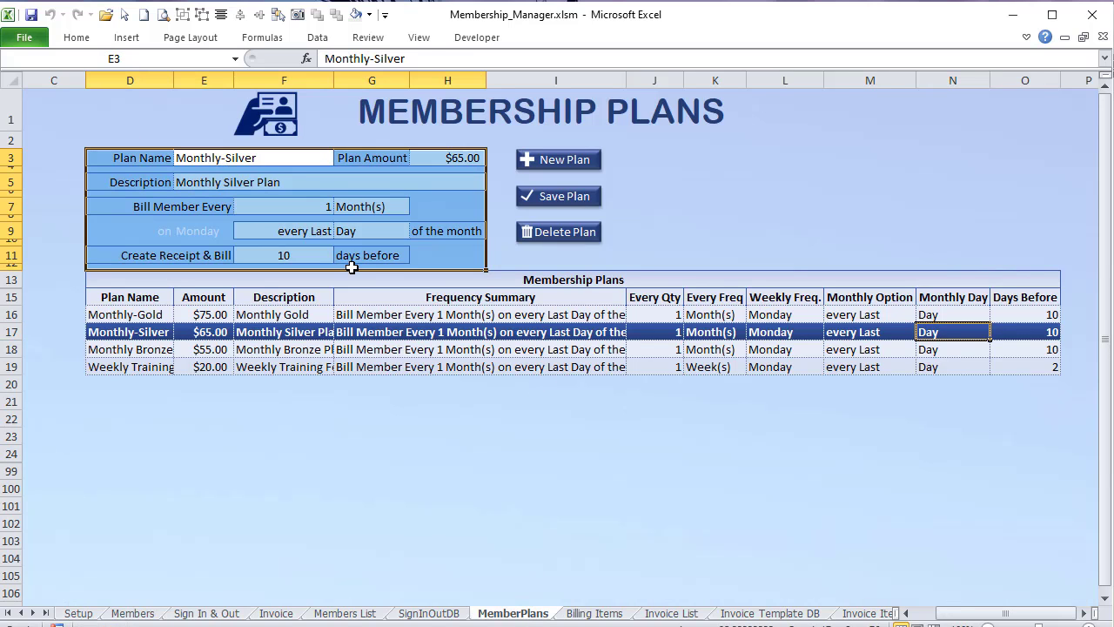
{"action": "left_click", "coordinate": [283, 171]}
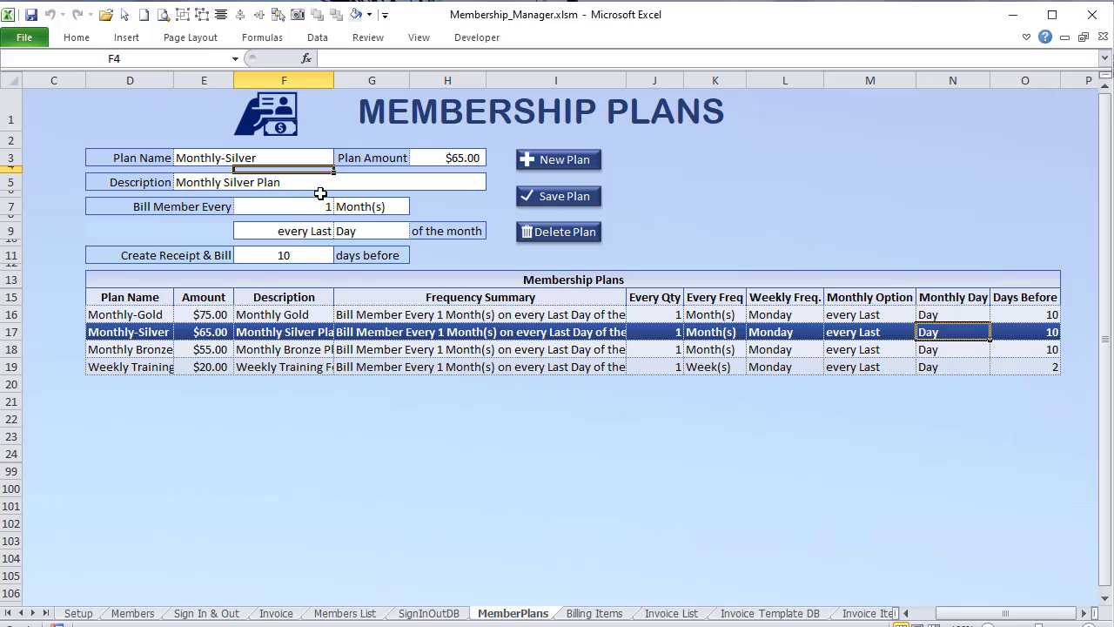
{"action": "left_click", "coordinate": [551, 168]}
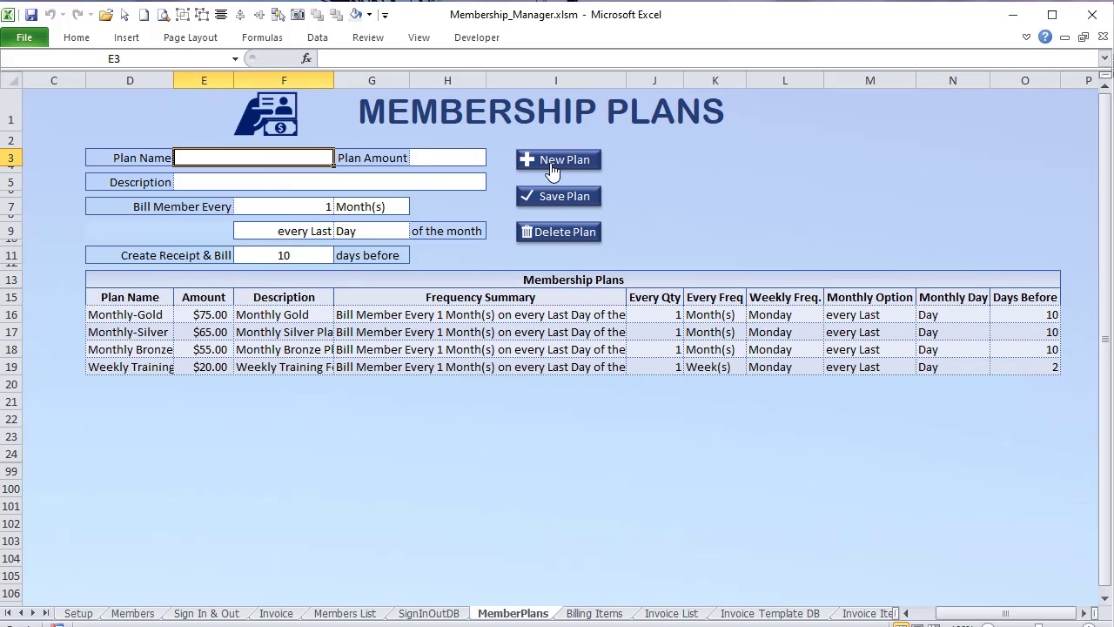
{"action": "type", "text": "Tes"}
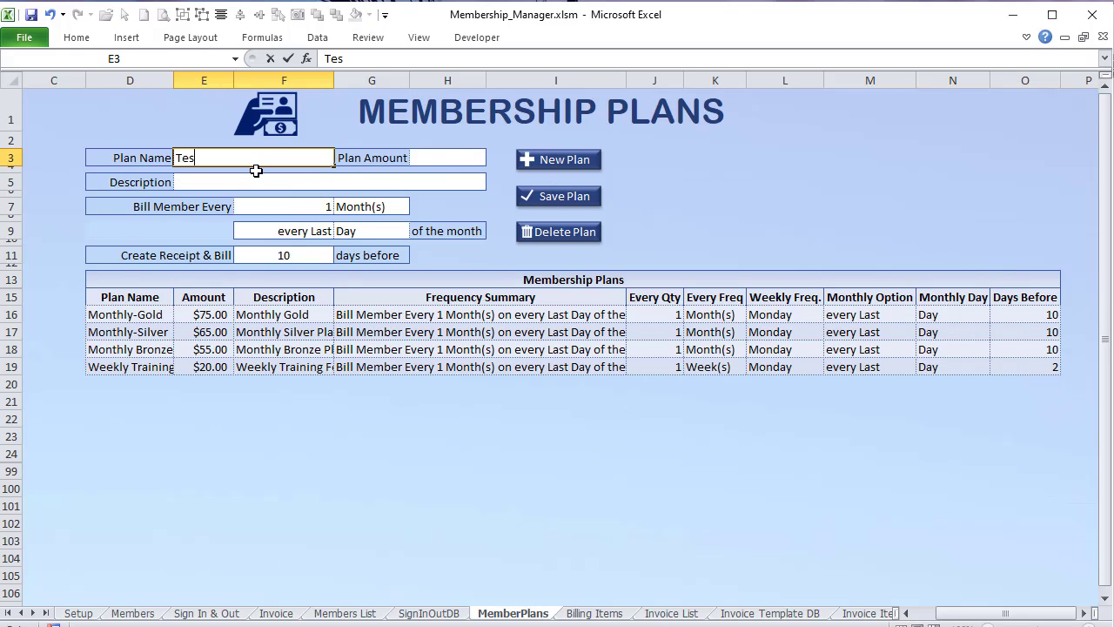
{"action": "type", "text": "t WE"}
{"action": "type", "text": "ekly"}
{"action": "key", "text": "Tab"}
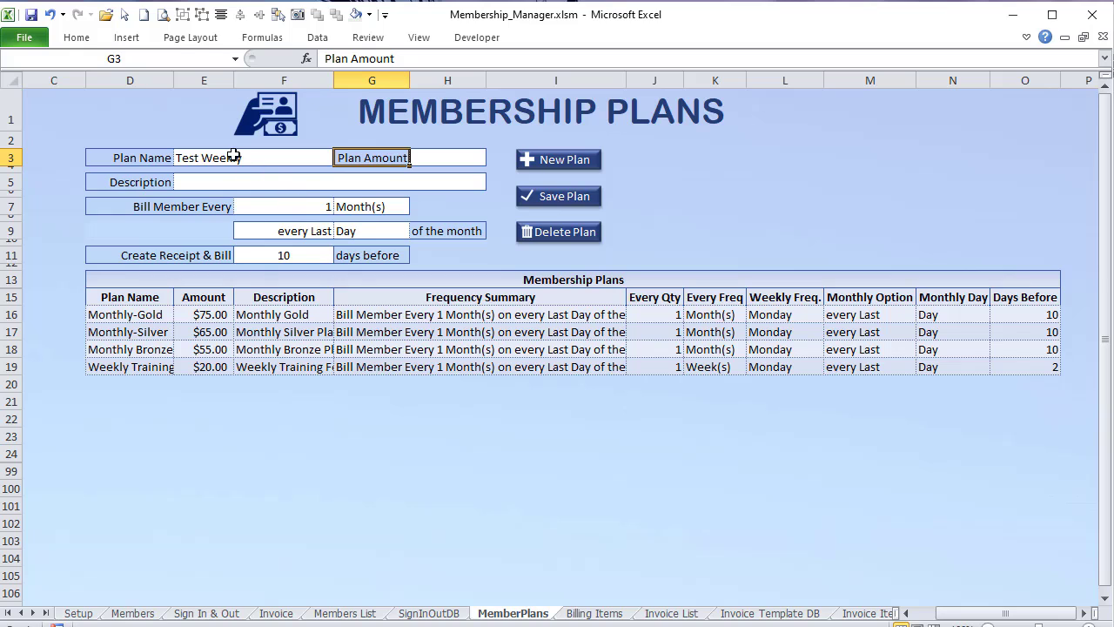
Step: Set the new plan's amount to $50.00 and enter Personal Training as its description
{"action": "left_click", "coordinate": [442, 160]}
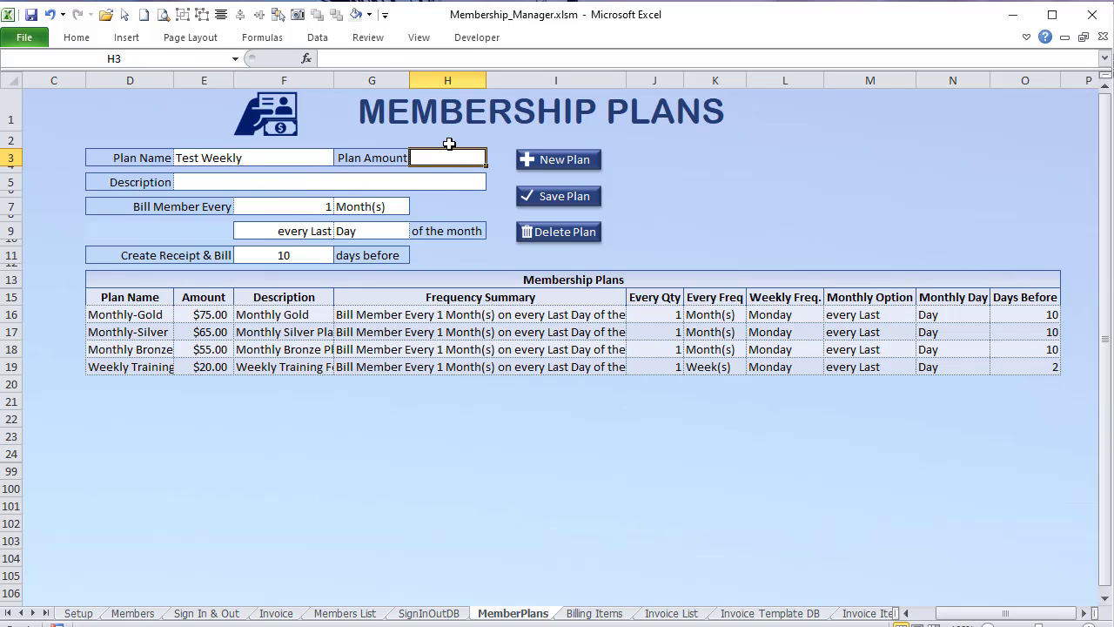
{"action": "type", "text": "50"}
{"action": "key", "text": "Return"}
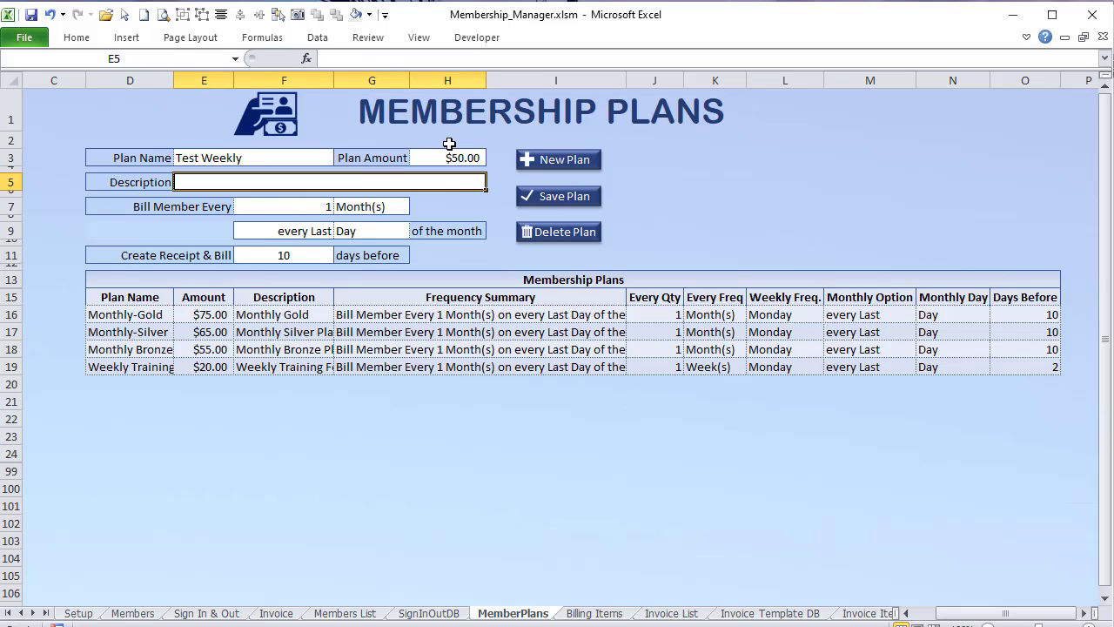
{"action": "type", "text": "Pers"}
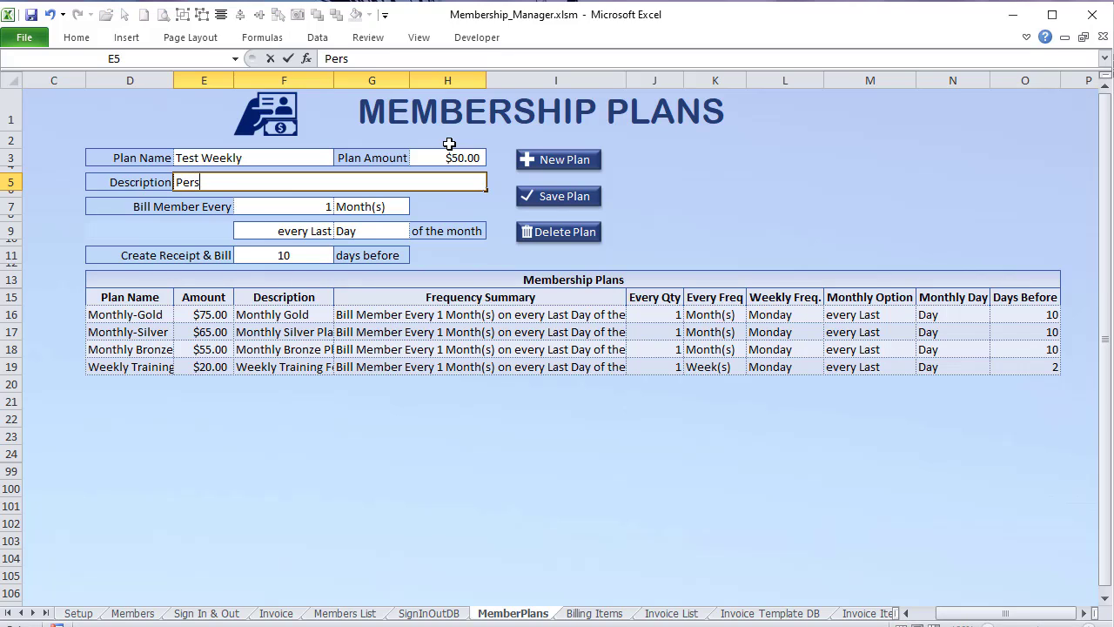
{"action": "type", "text": "onal Train"}
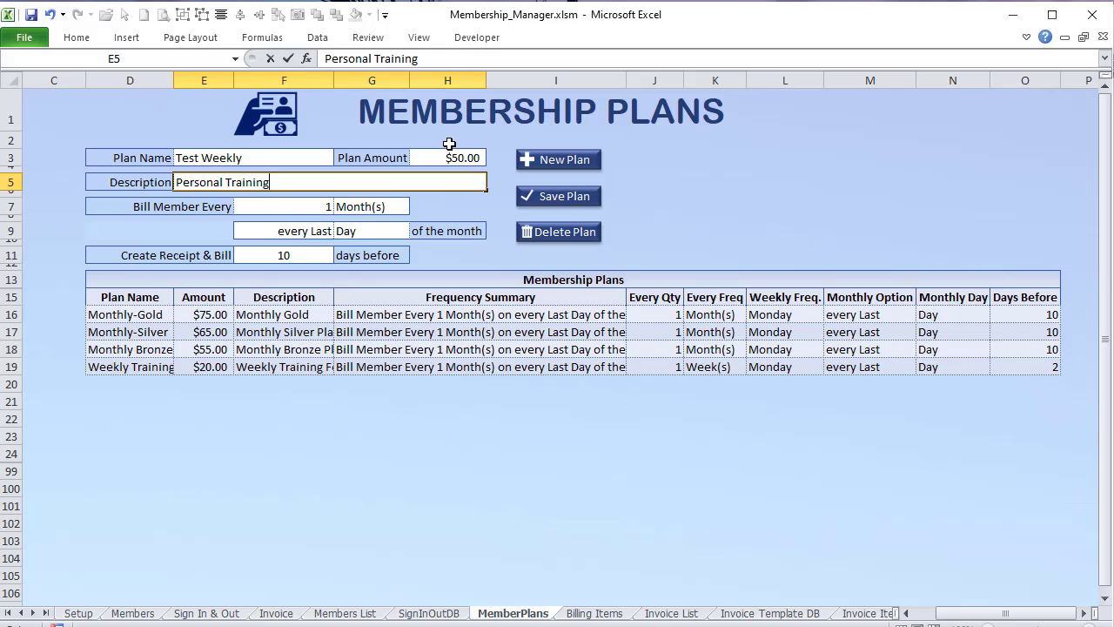
{"action": "type", "text": "ing"}
{"action": "key", "text": "Tab"}
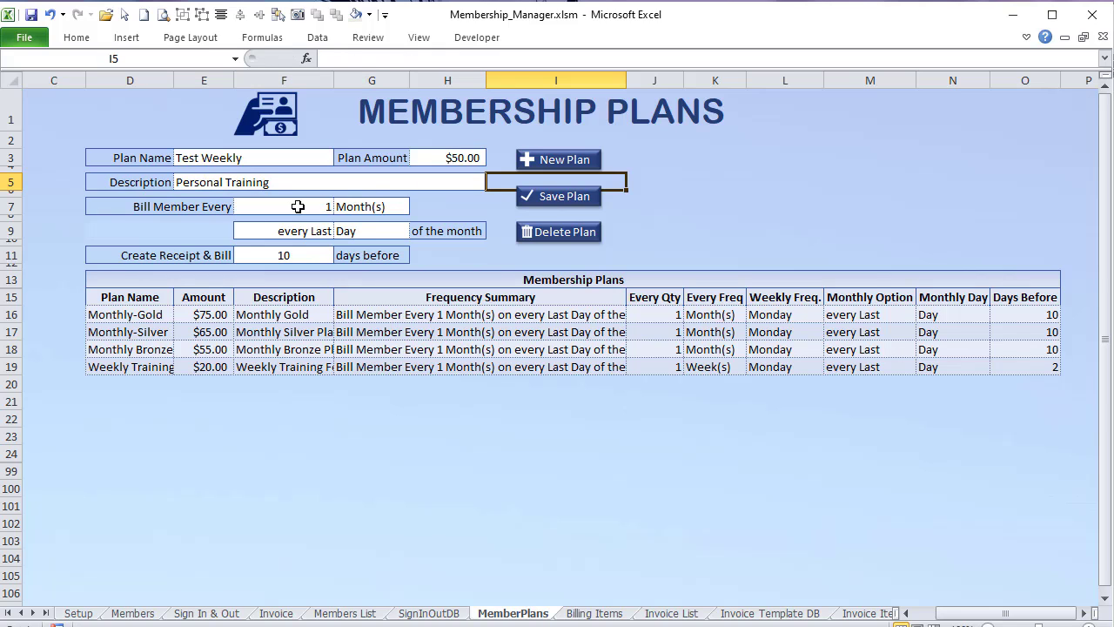
Step: Change the plan's billing frequency unit to Week(s), keeping Monday as the billing day
{"action": "left_click", "coordinate": [382, 206]}
{"action": "left_click", "coordinate": [417, 207]}
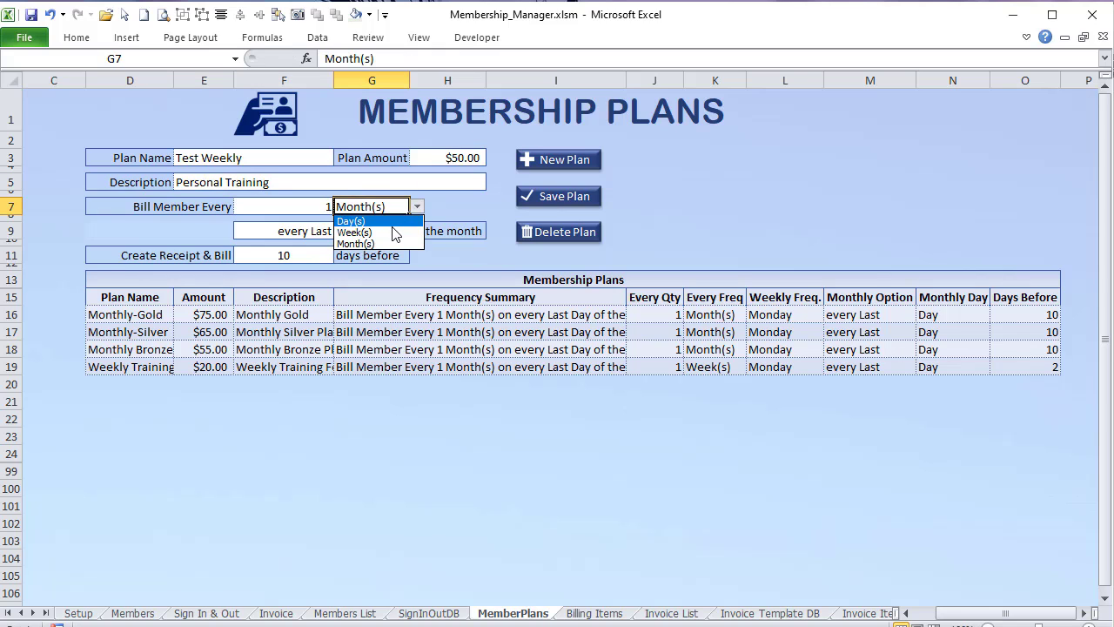
{"action": "left_click", "coordinate": [396, 230]}
{"action": "left_click", "coordinate": [226, 234]}
{"action": "left_click", "coordinate": [250, 230]}
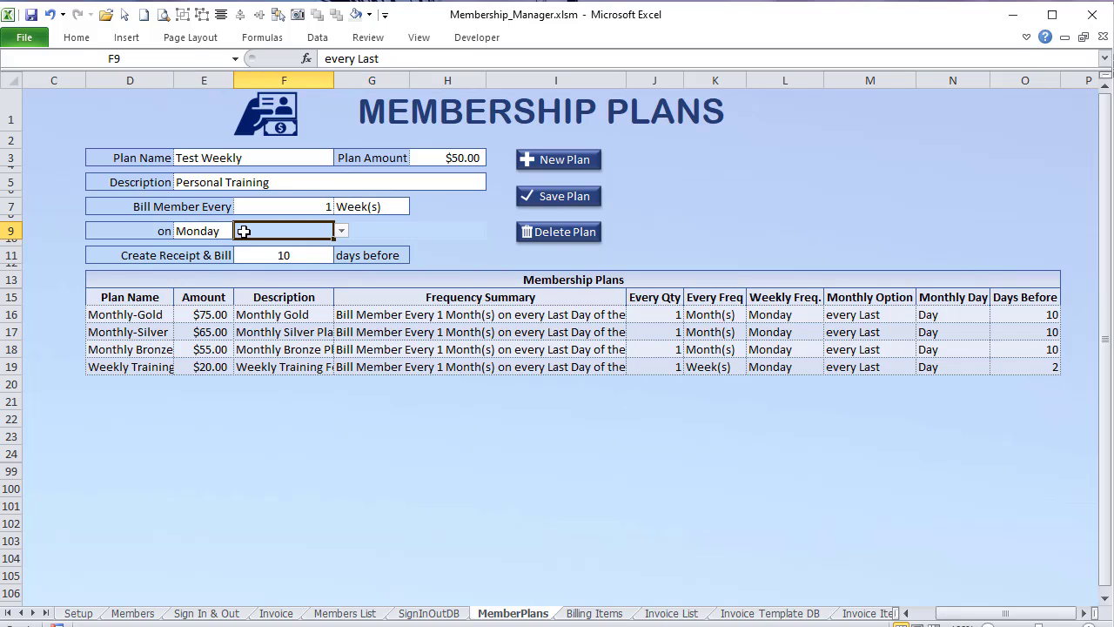
{"action": "left_click", "coordinate": [225, 235]}
{"action": "left_click", "coordinate": [242, 236]}
{"action": "left_click", "coordinate": [242, 235]}
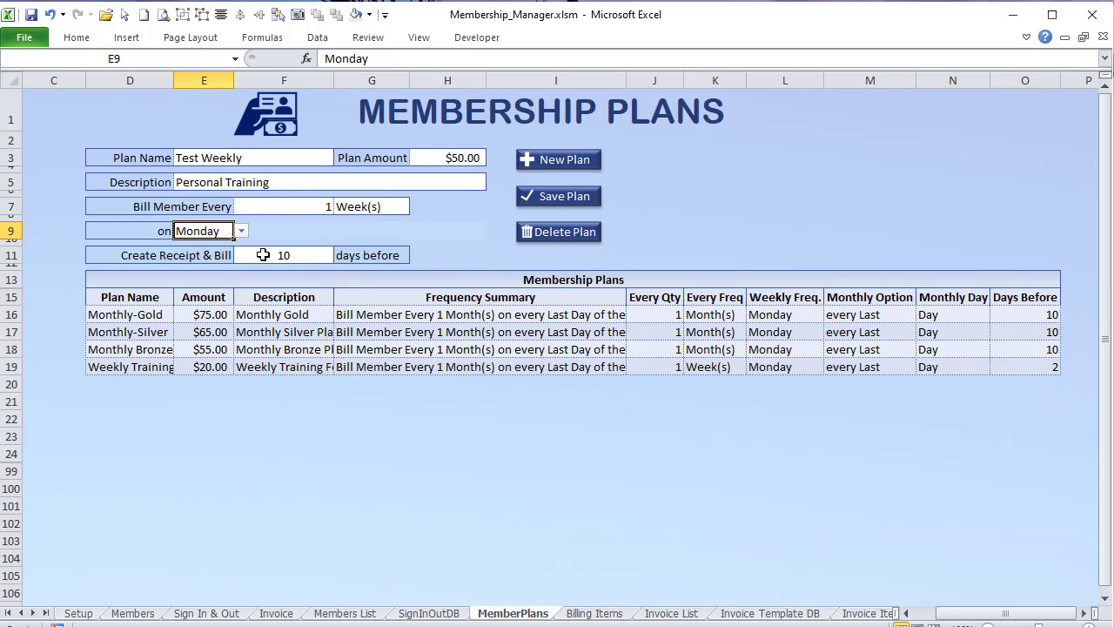
Step: Set the plan to create the receipt and bill 3 days before, and save the plan
{"action": "left_click", "coordinate": [296, 261]}
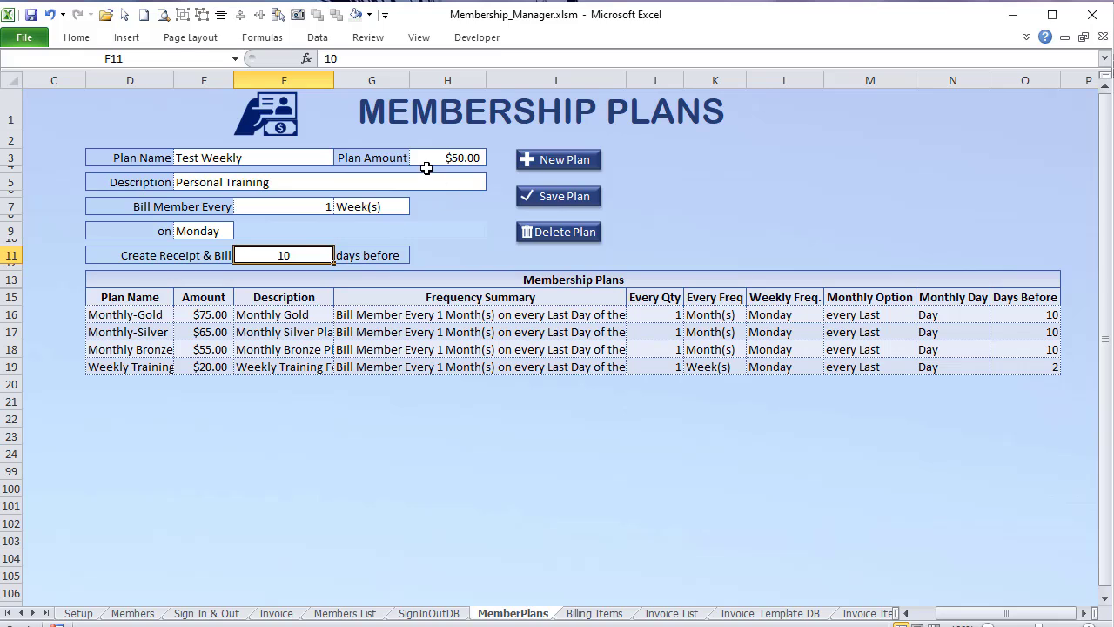
{"action": "type", "text": "3"}
{"action": "key", "text": "Tab"}
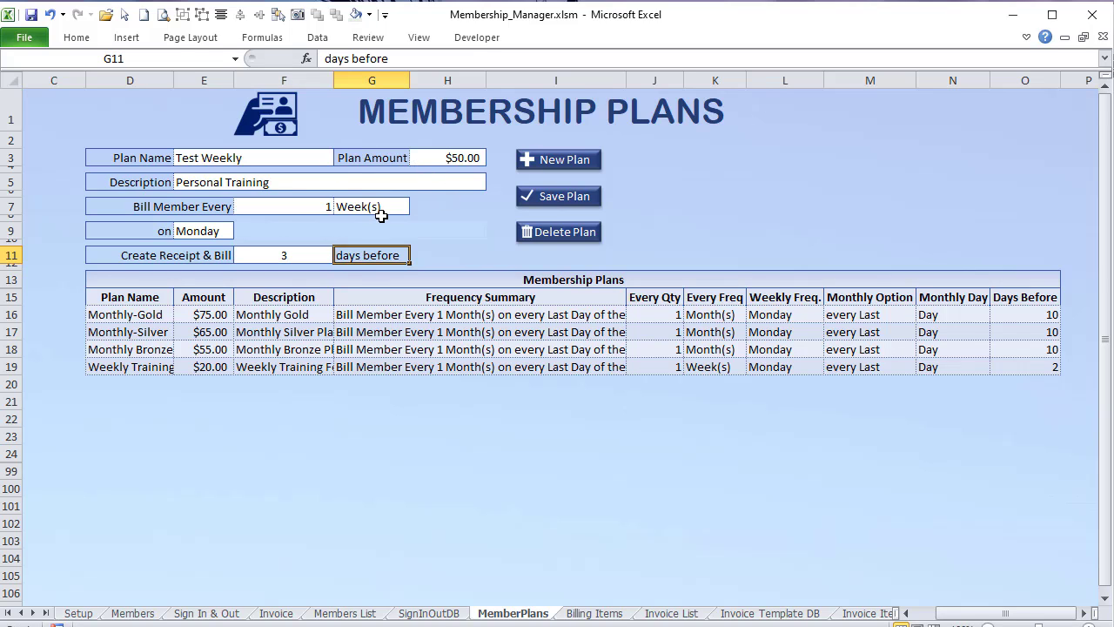
{"action": "left_click", "coordinate": [575, 197]}
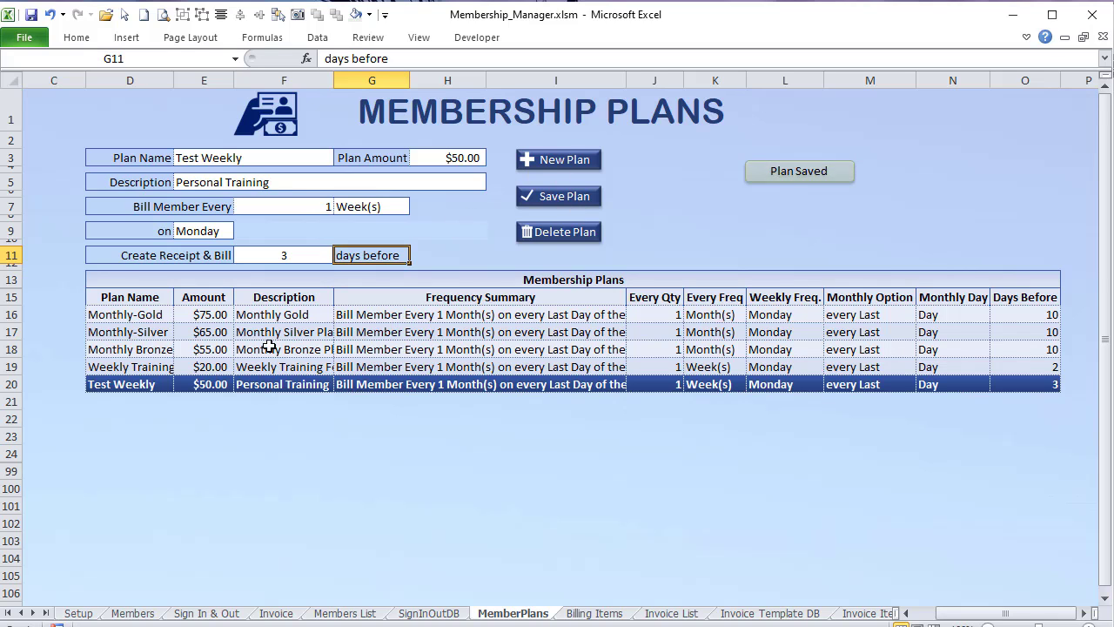
Step: Review the plan rows in the Membership Plans table and try to delete the Test Weekly plan
{"action": "left_click_drag", "start_coordinate": [112, 383], "coordinate": [538, 386]}
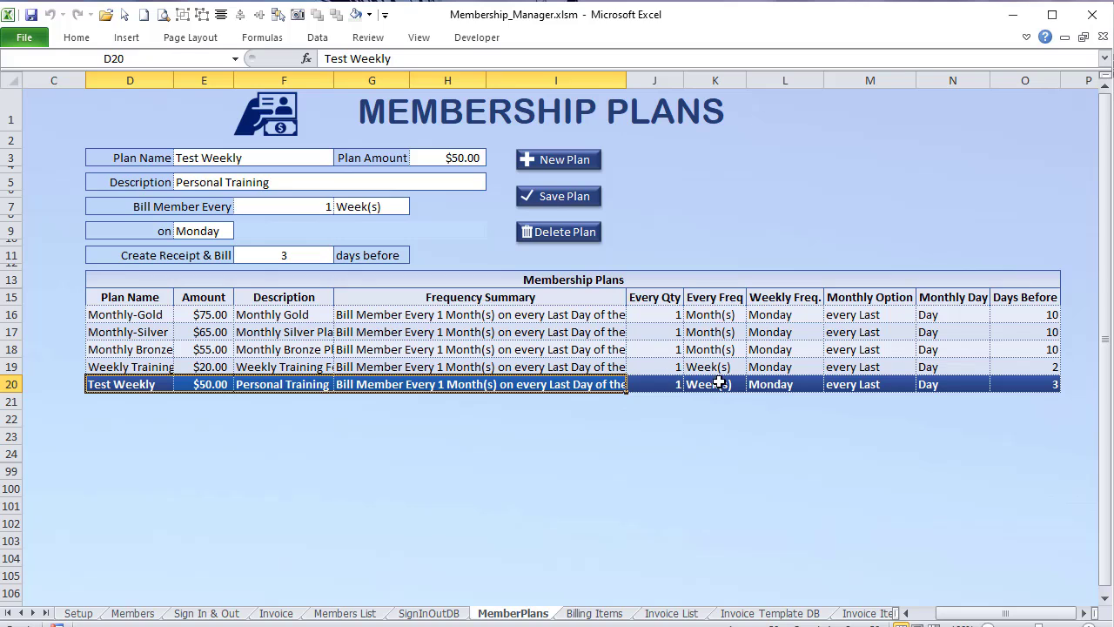
{"action": "left_click_drag", "start_coordinate": [119, 315], "coordinate": [172, 364]}
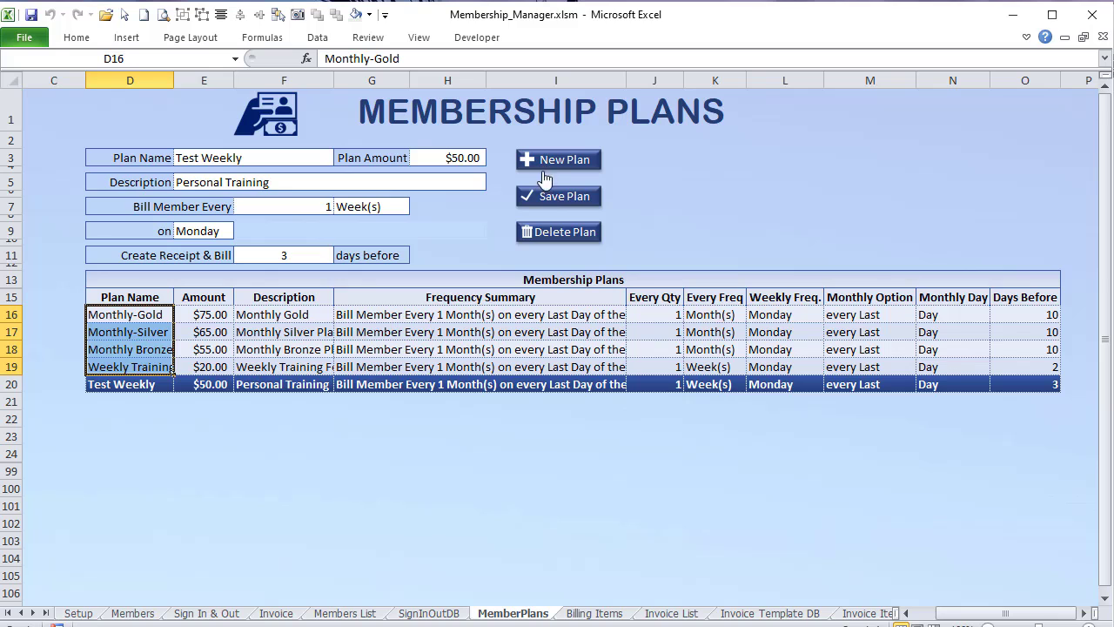
{"action": "left_click", "coordinate": [565, 236]}
{"action": "left_click", "coordinate": [684, 426]}
Step: Select different plans in the Membership Plans table to check how their details load into the form, ending on Monthly Bronze
{"action": "left_click", "coordinate": [308, 373]}
{"action": "left_click", "coordinate": [242, 344]}
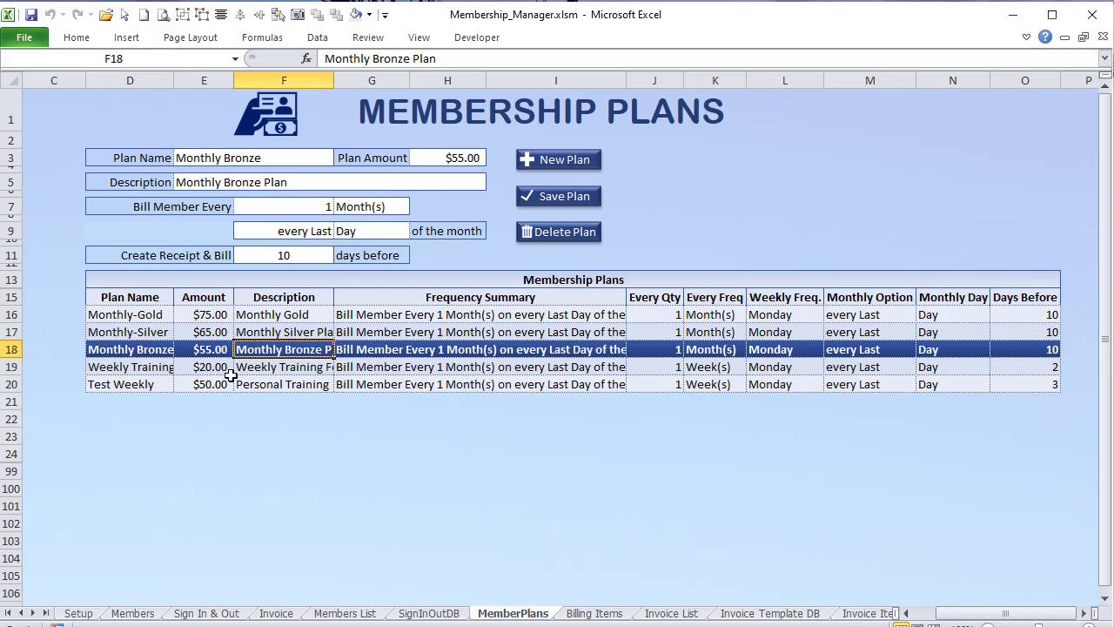
{"action": "left_click", "coordinate": [222, 384]}
{"action": "left_click", "coordinate": [222, 349]}
{"action": "left_click", "coordinate": [216, 315]}
{"action": "left_click", "coordinate": [220, 348]}
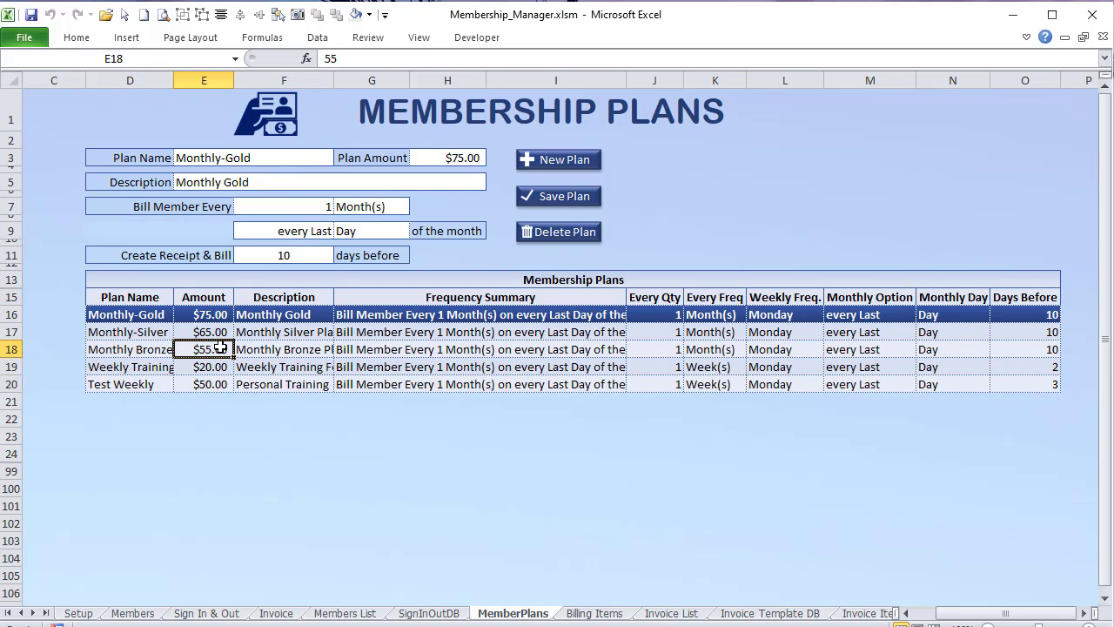
{"action": "left_click", "coordinate": [217, 366]}
{"action": "left_click", "coordinate": [218, 332]}
{"action": "left_click", "coordinate": [218, 382]}
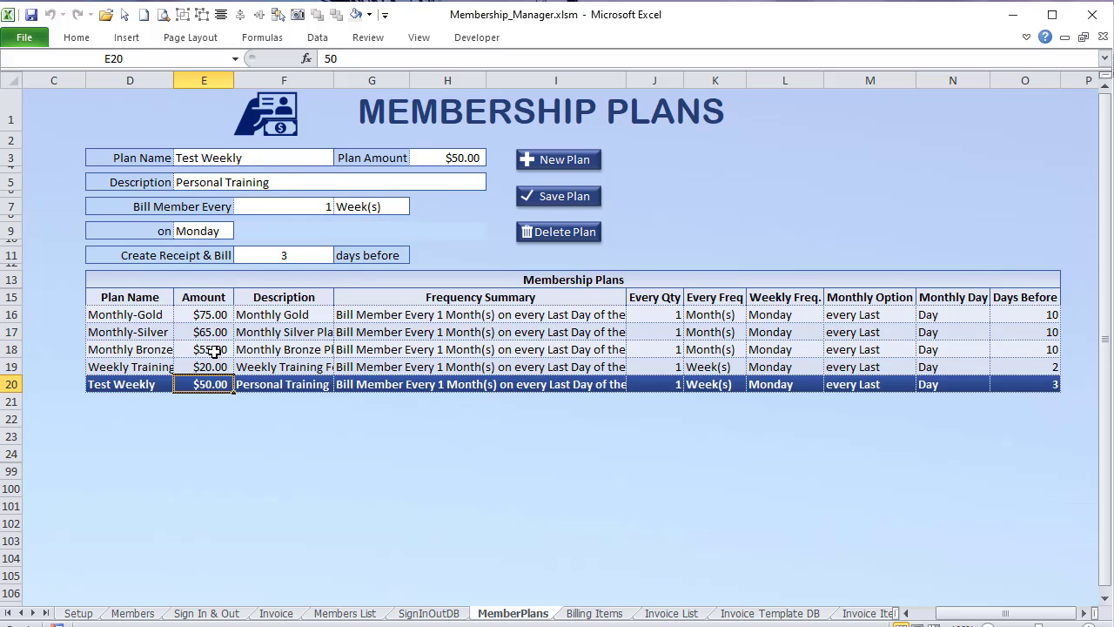
{"action": "left_click", "coordinate": [214, 351]}
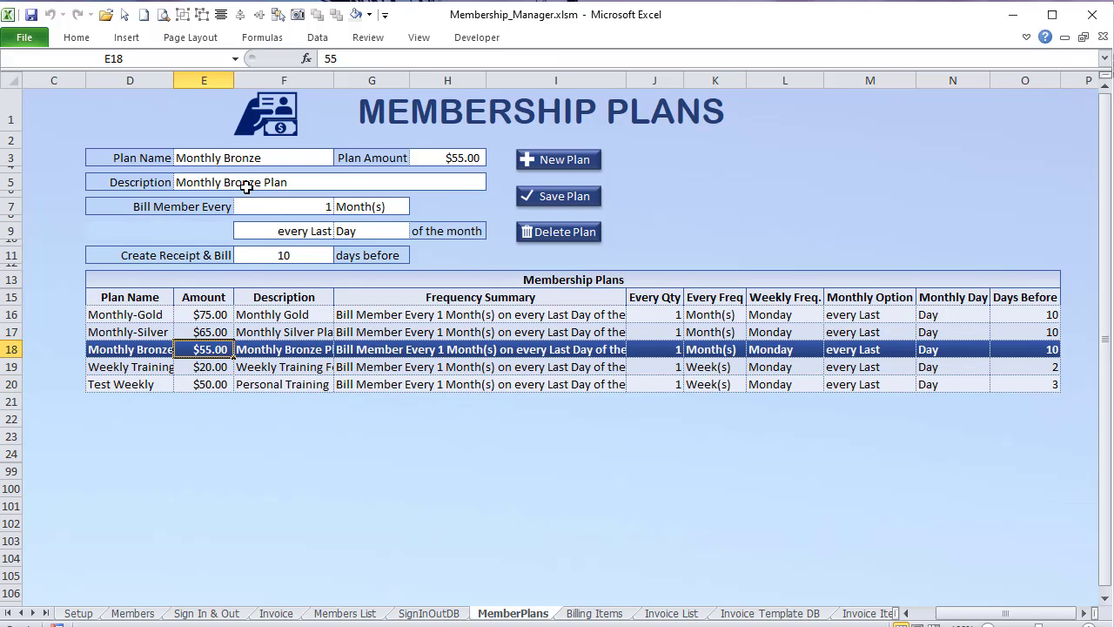
Step: Unhide row 14, which holds the cell mappings above the Membership Plans column headers
{"action": "left_click", "coordinate": [11, 278]}
{"action": "left_click", "coordinate": [12, 297]}
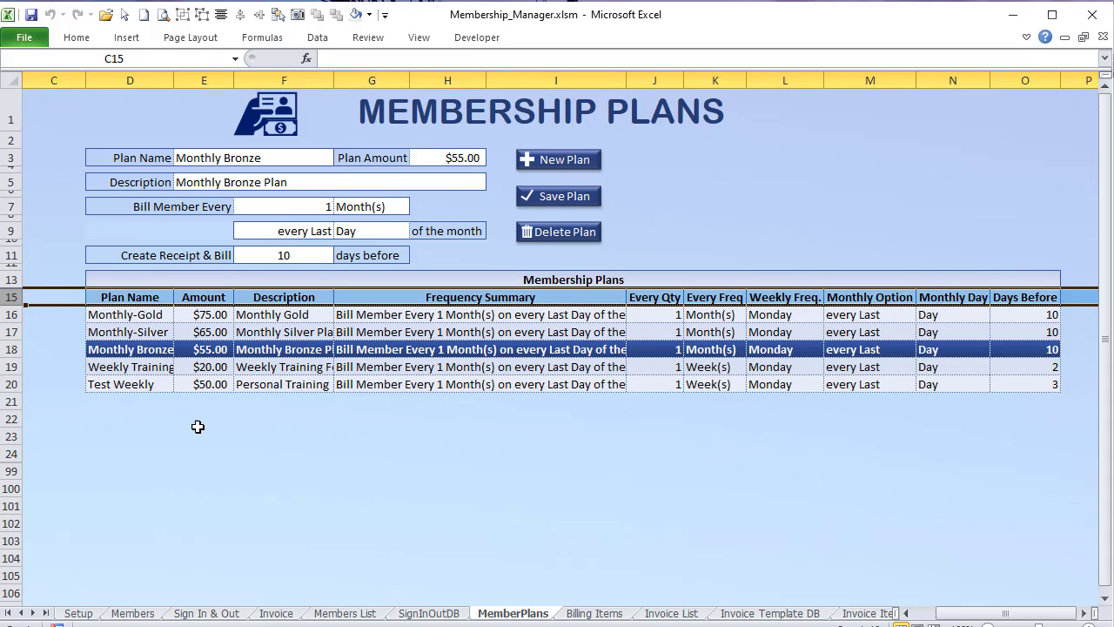
{"action": "scroll", "coordinate": [191, 462], "scroll_direction": "down", "scroll_amount": 5}
{"action": "scroll", "coordinate": [165, 508], "scroll_direction": "up", "scroll_amount": 4}
{"action": "left_click", "coordinate": [130, 445]}
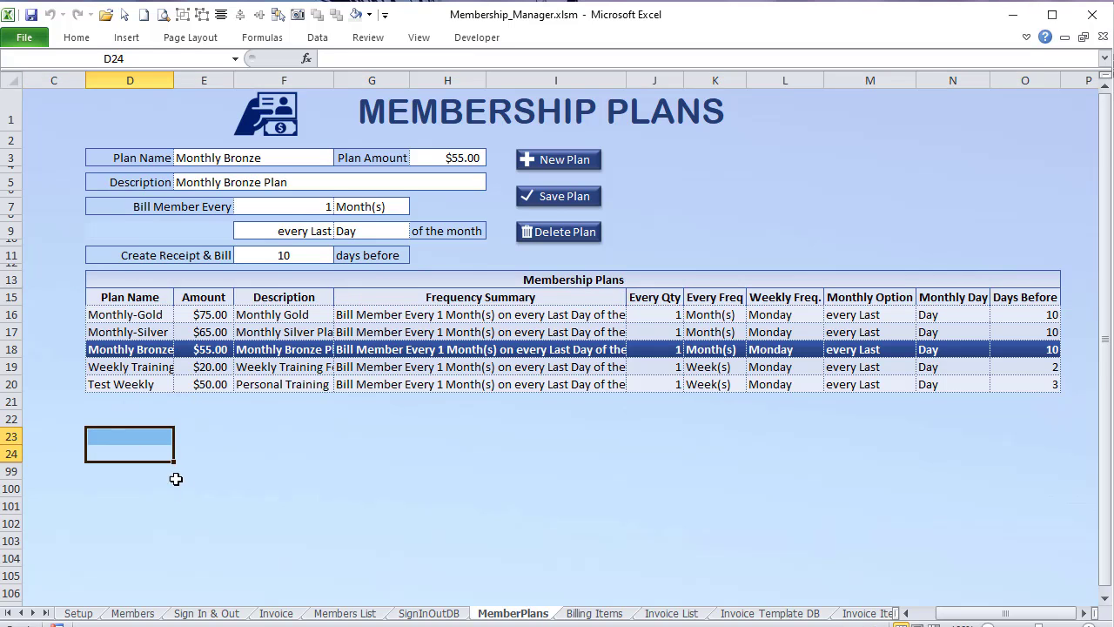
{"action": "scroll", "coordinate": [95, 530], "scroll_direction": "down", "scroll_amount": 4}
{"action": "scroll", "coordinate": [93, 452], "scroll_direction": "up", "scroll_amount": 4}
{"action": "left_click_drag", "start_coordinate": [12, 290], "coordinate": [12, 308]}
Step: Examine the row 14 mapping cells from the Plan Name column through the Frequency Summary columns
{"action": "left_click", "coordinate": [110, 303]}
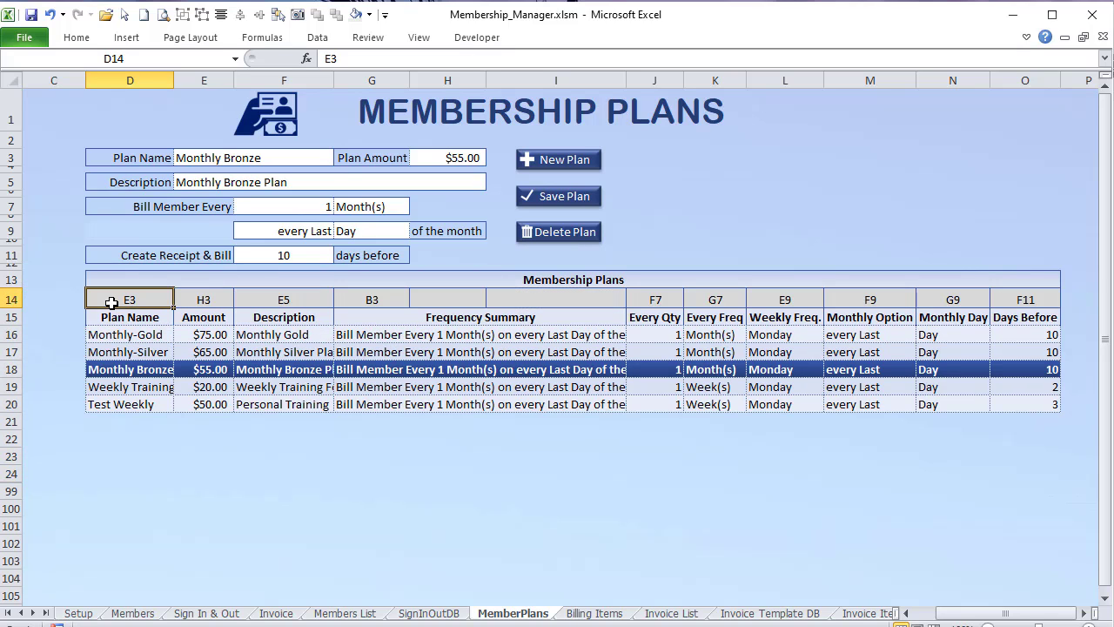
{"action": "left_click", "coordinate": [294, 305]}
{"action": "left_click_drag", "start_coordinate": [116, 300], "coordinate": [369, 298]}
{"action": "left_click", "coordinate": [433, 297]}
{"action": "left_click_drag", "start_coordinate": [493, 298], "coordinate": [579, 301]}
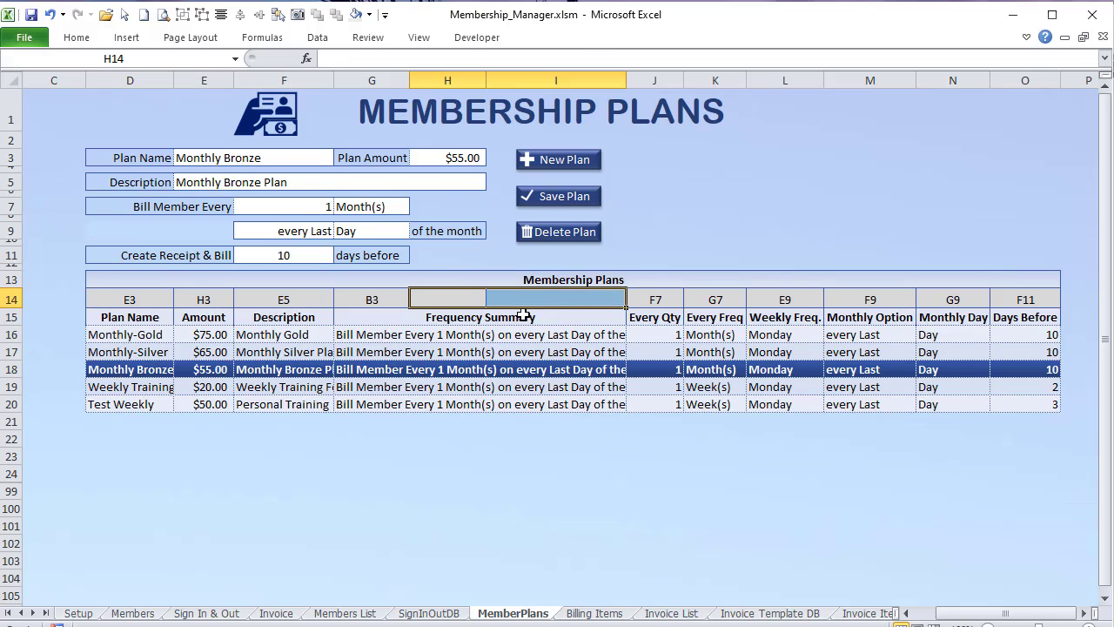
Step: Select the Frequency Summary cells of different plans to compare their text and the loaded details, ending on Monthly-Gold
{"action": "left_click", "coordinate": [432, 355]}
{"action": "left_click", "coordinate": [427, 336]}
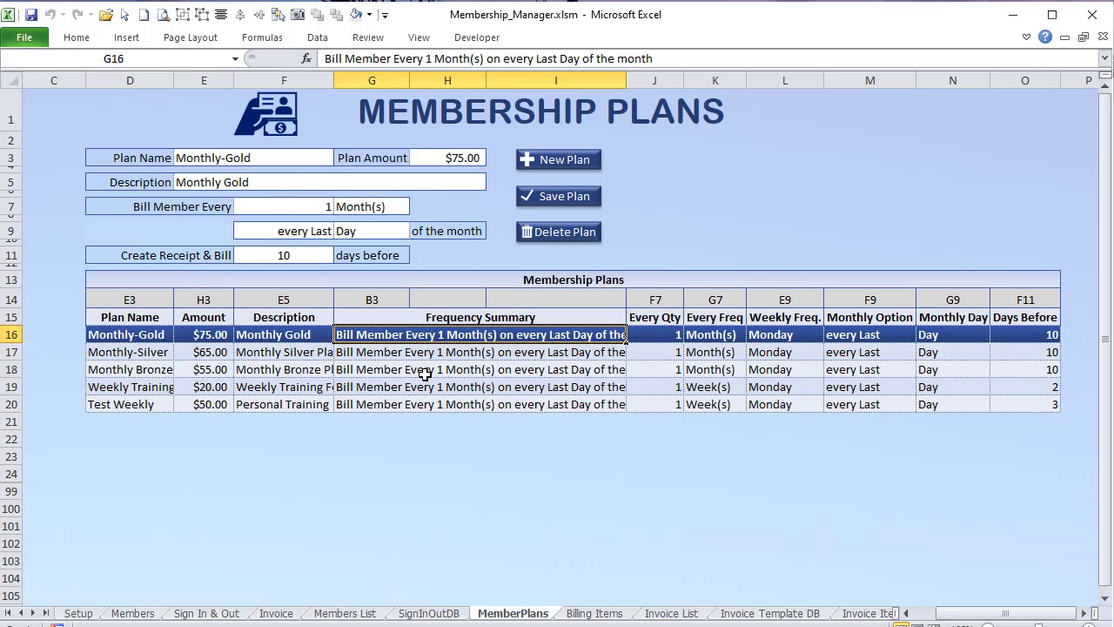
{"action": "left_click", "coordinate": [424, 371]}
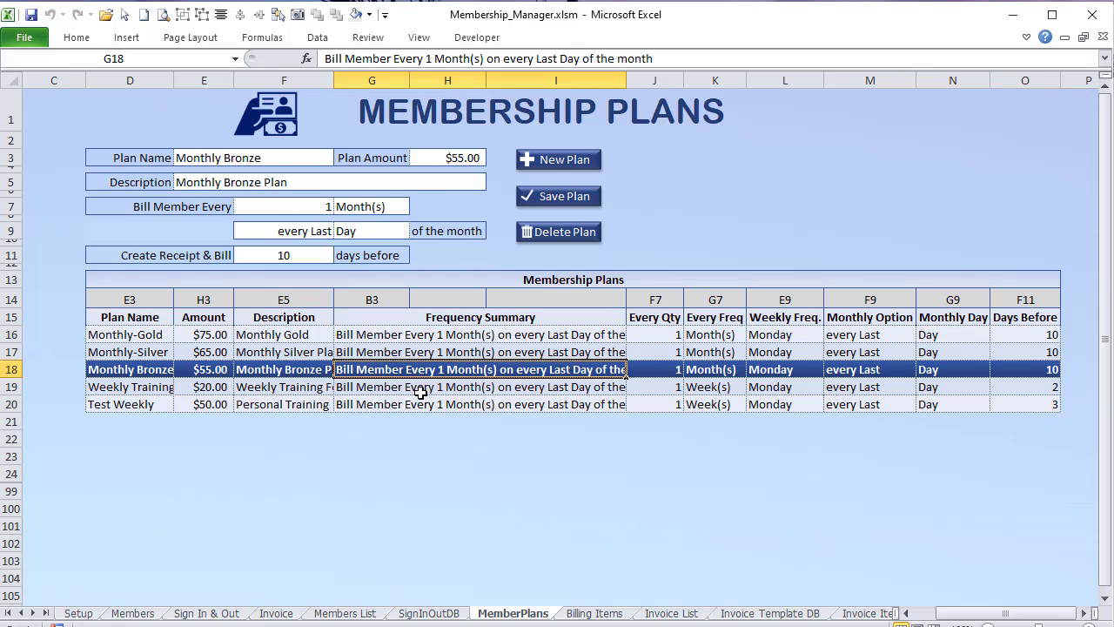
{"action": "left_click", "coordinate": [420, 392]}
{"action": "left_click", "coordinate": [411, 365]}
{"action": "left_click", "coordinate": [405, 337]}
{"action": "left_click", "coordinate": [406, 368]}
{"action": "left_click", "coordinate": [404, 352]}
{"action": "left_click", "coordinate": [399, 334]}
{"action": "left_click", "coordinate": [397, 352]}
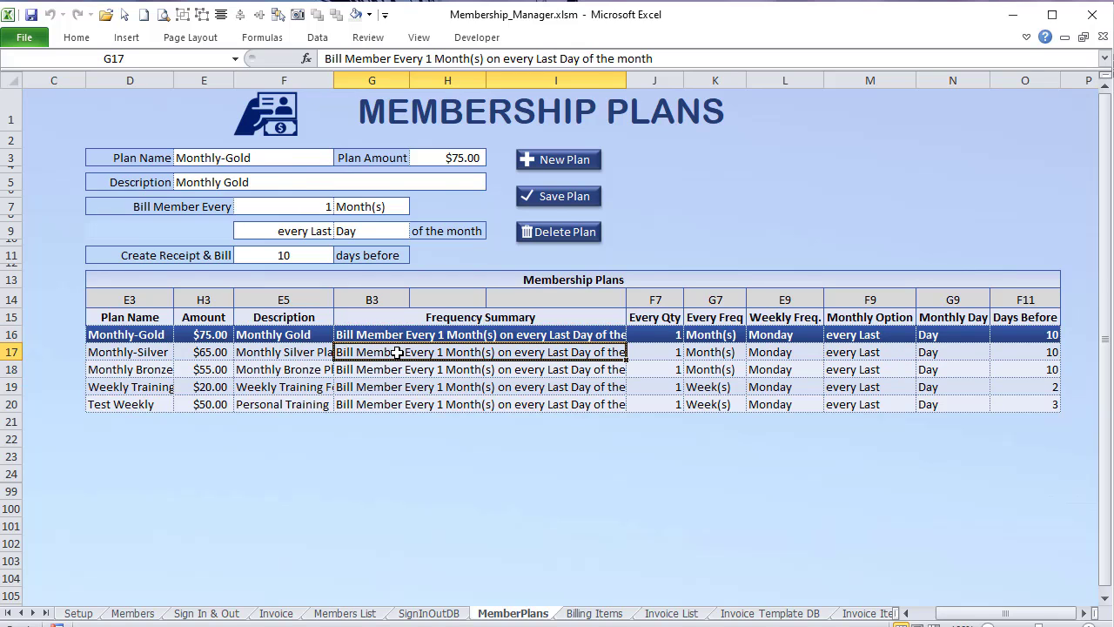
{"action": "left_click", "coordinate": [426, 369]}
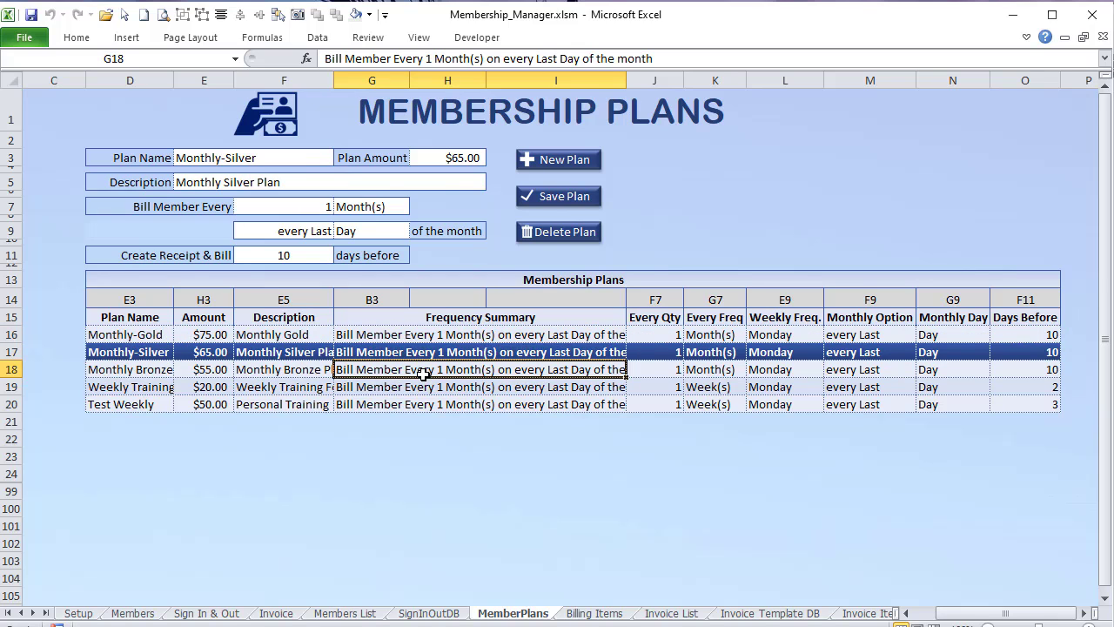
{"action": "left_click", "coordinate": [442, 338]}
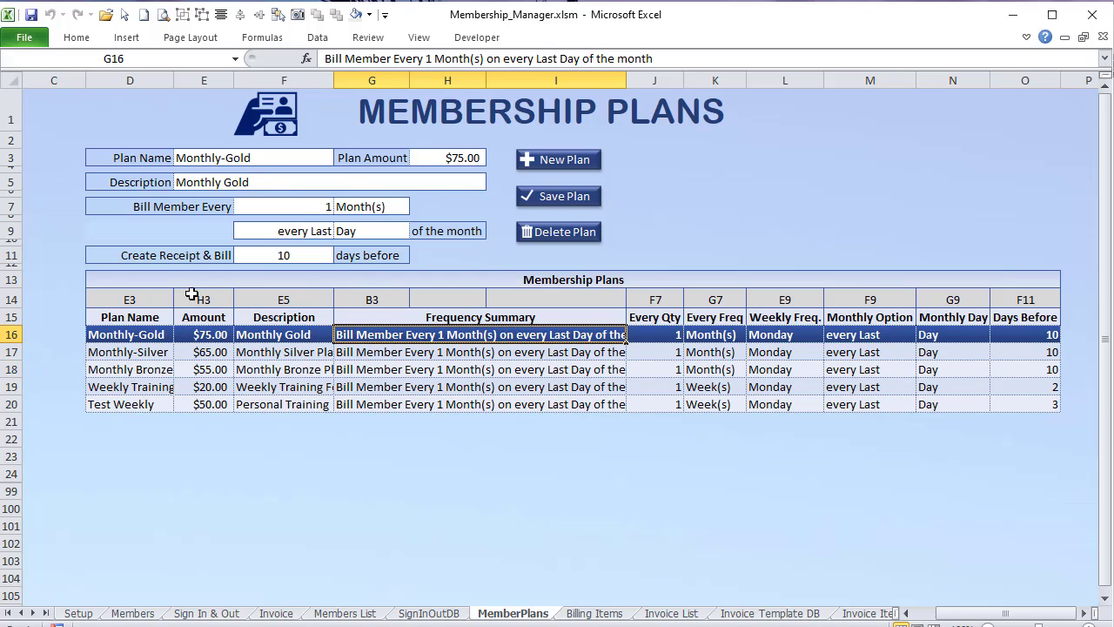
Step: Check the mapping cells D14:G14 and J14:O14 against the unmapped cells H14:I14
{"action": "left_click_drag", "start_coordinate": [114, 298], "coordinate": [357, 305]}
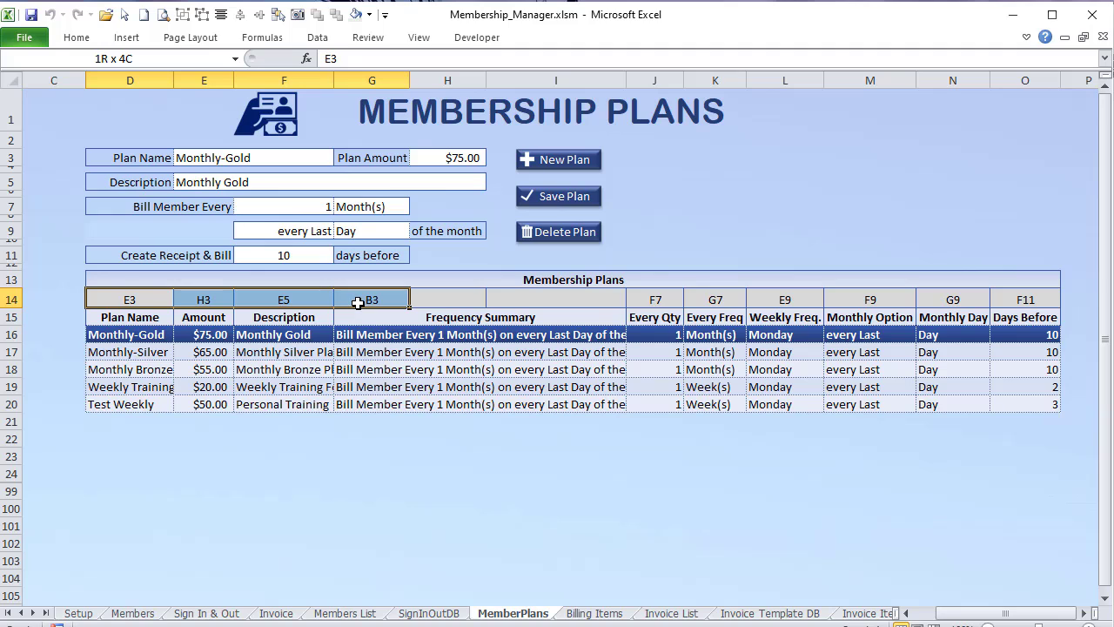
{"action": "left_click_drag", "start_coordinate": [679, 299], "coordinate": [1003, 301]}
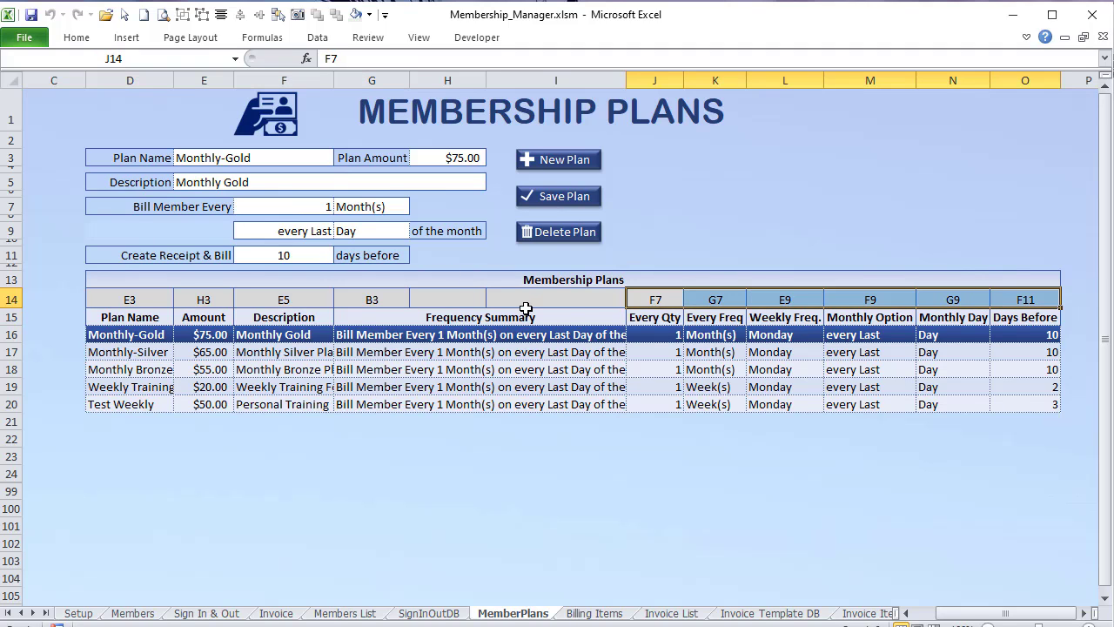
{"action": "left_click", "coordinate": [492, 299]}
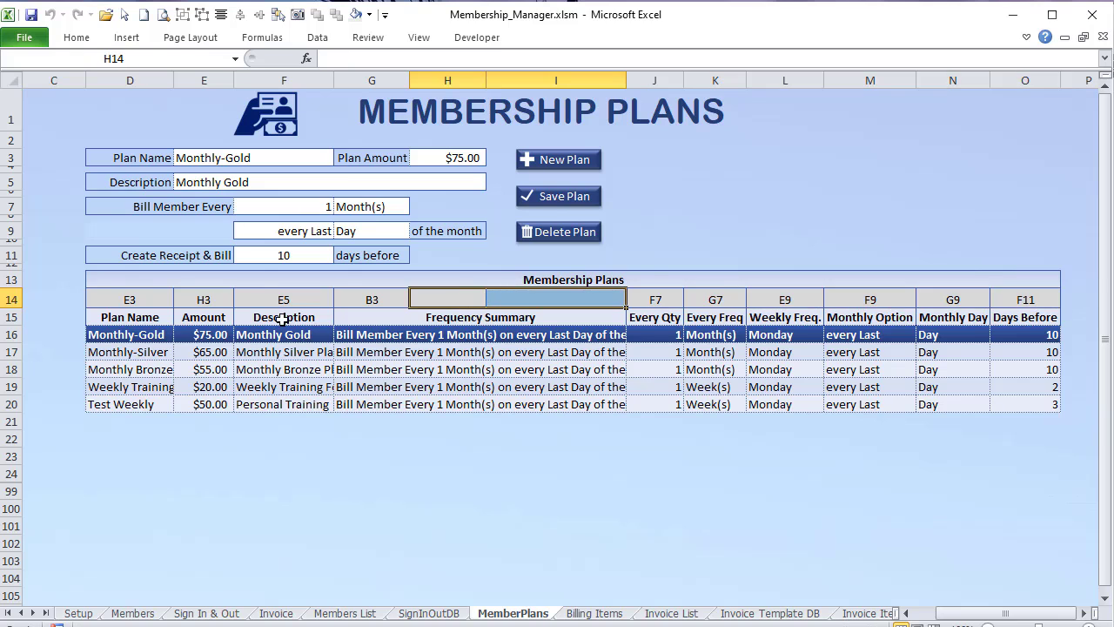
Step: Select the barcode text box on the Members sheet's ID card and check which font it uses
{"action": "left_click", "coordinate": [130, 613]}
{"action": "left_click", "coordinate": [860, 371]}
{"action": "left_click", "coordinate": [860, 371]}
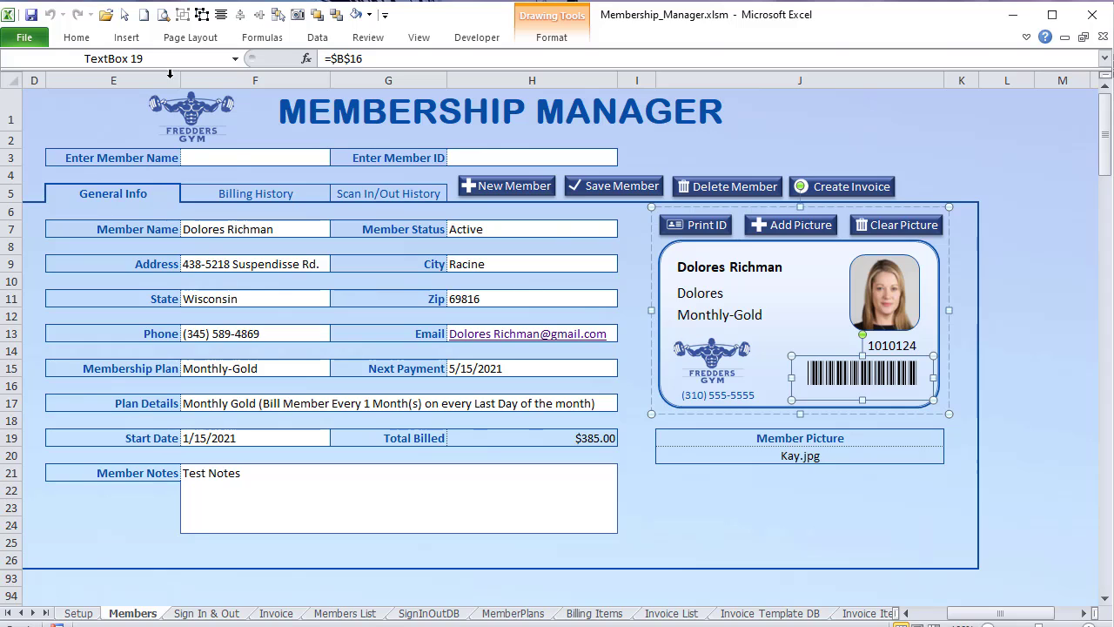
{"action": "left_click", "coordinate": [77, 37]}
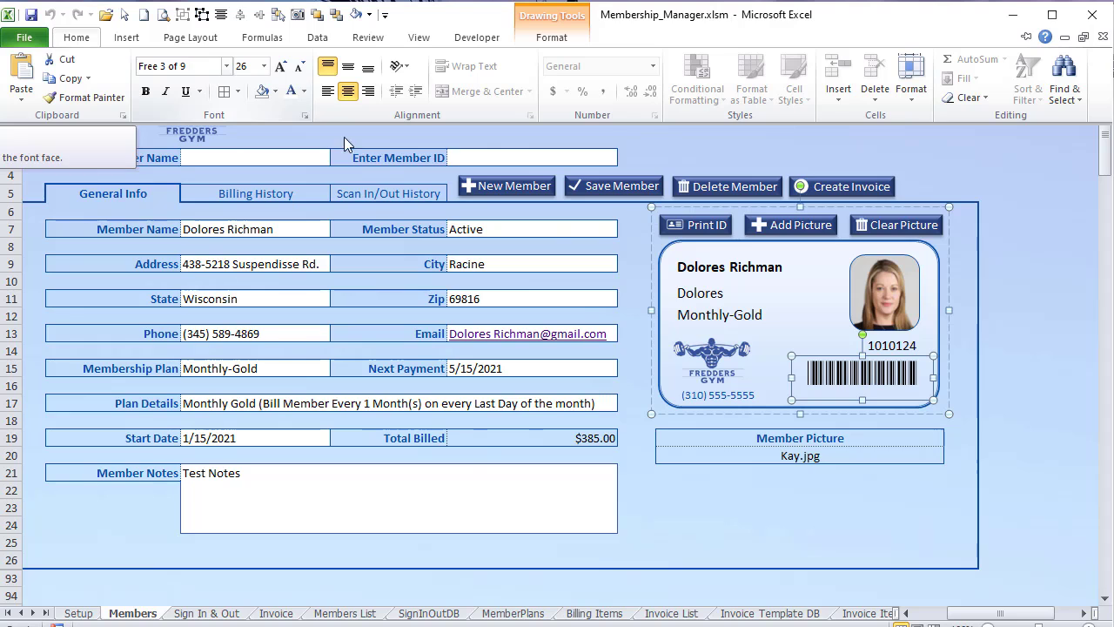
{"action": "left_click", "coordinate": [920, 389]}
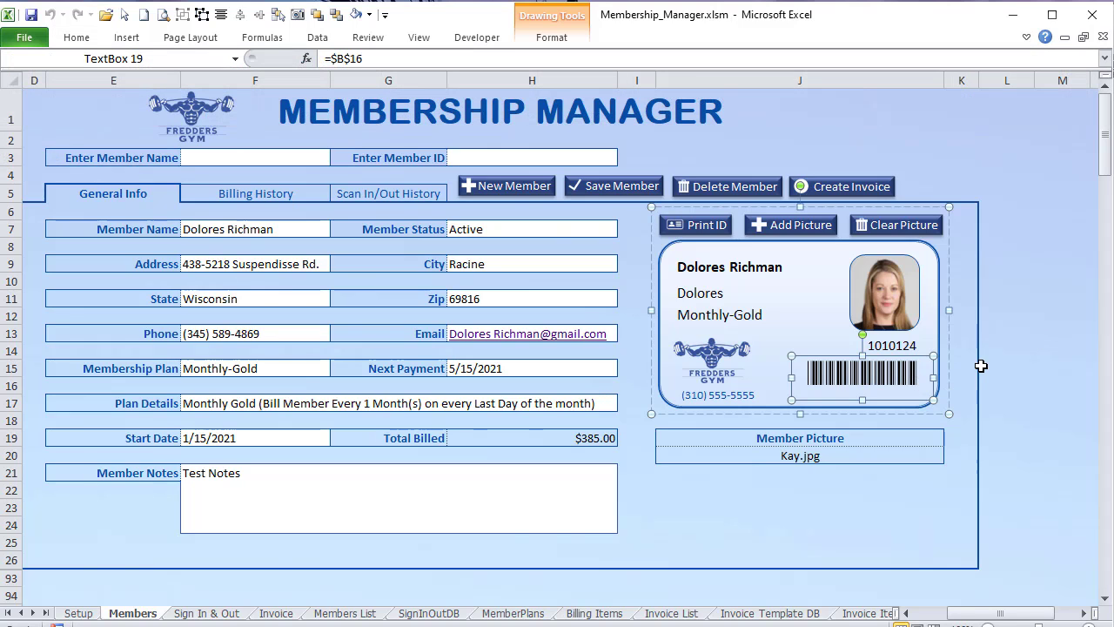
{"action": "left_click", "coordinate": [995, 458]}
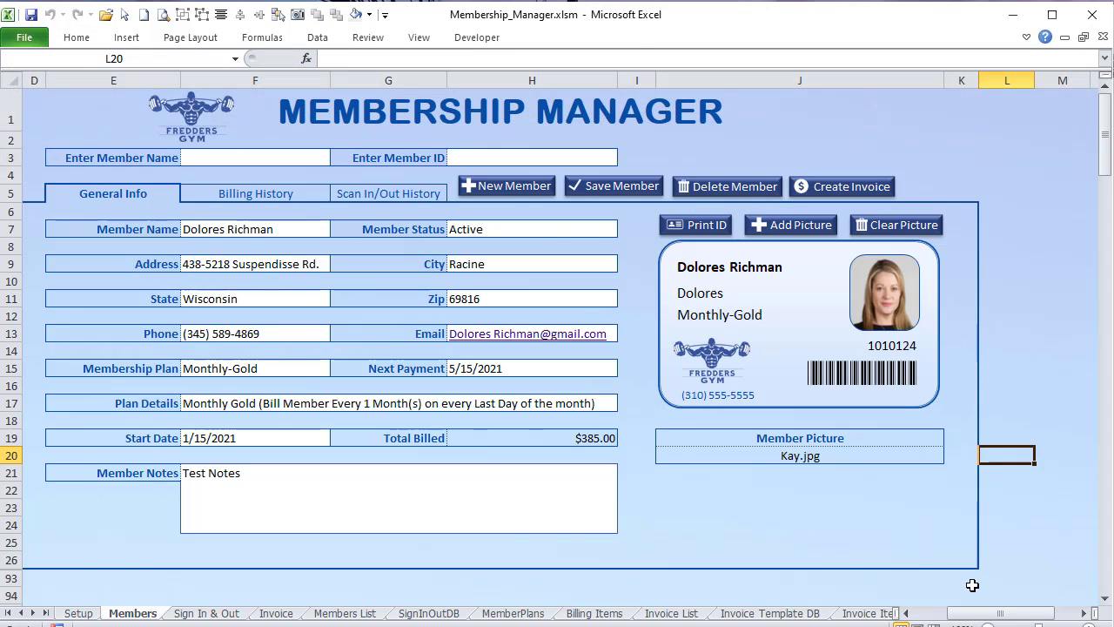
Step: Check the Bar Code formula in B16 and the link and font of the ID card's barcode text box
{"action": "left_click_drag", "start_coordinate": [987, 613], "coordinate": [951, 617]}
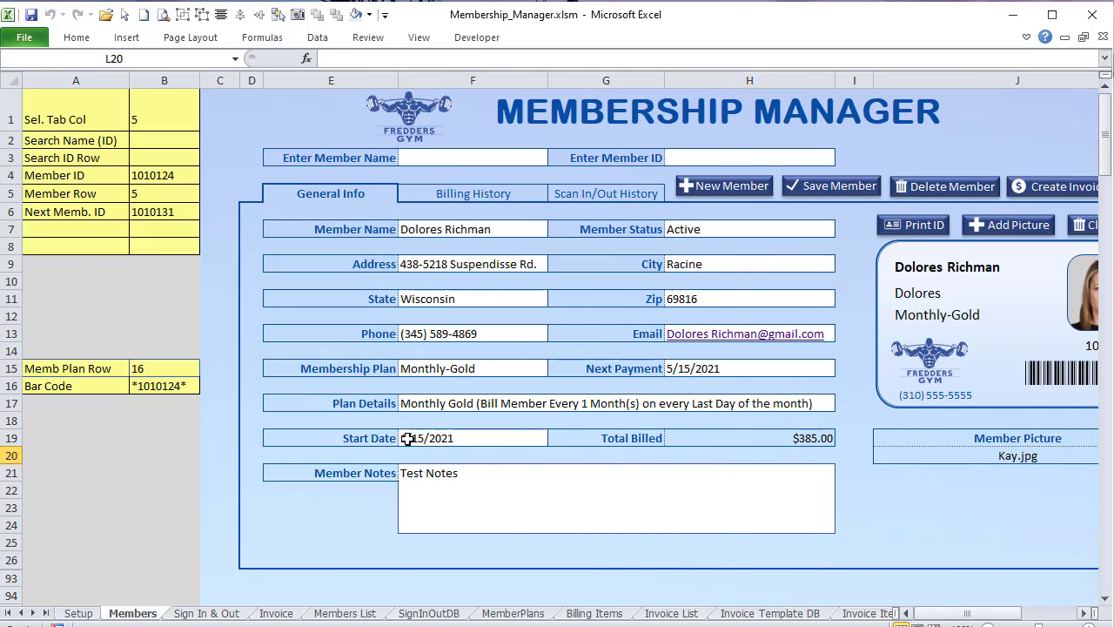
{"action": "left_click", "coordinate": [170, 385]}
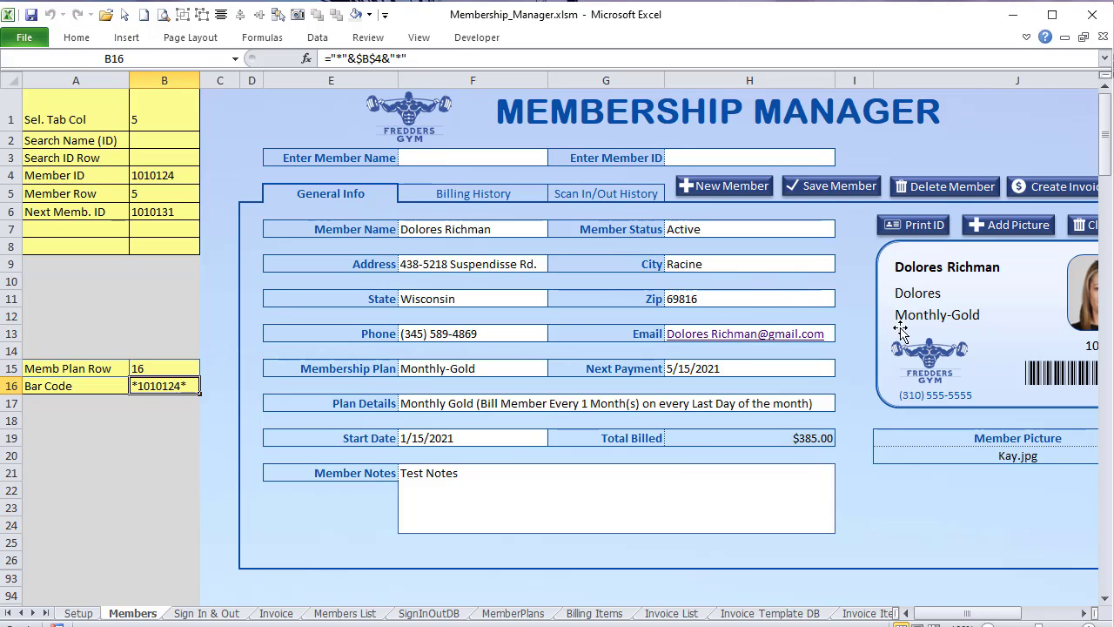
{"action": "left_click", "coordinate": [1040, 372]}
{"action": "left_click", "coordinate": [1039, 372]}
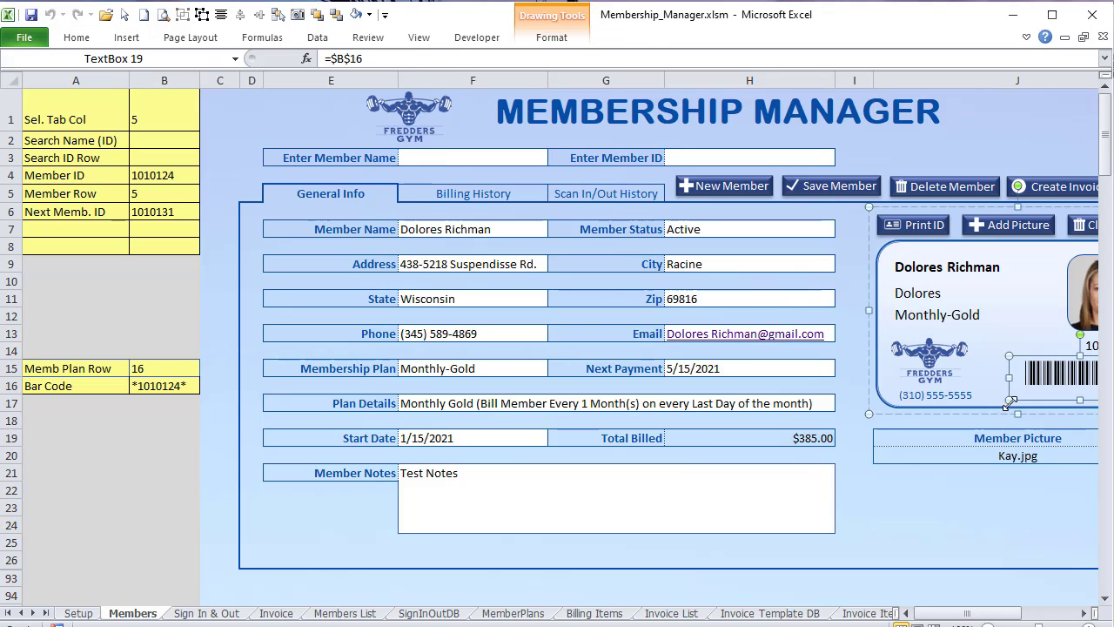
{"action": "left_click_drag", "start_coordinate": [955, 615], "coordinate": [965, 618]}
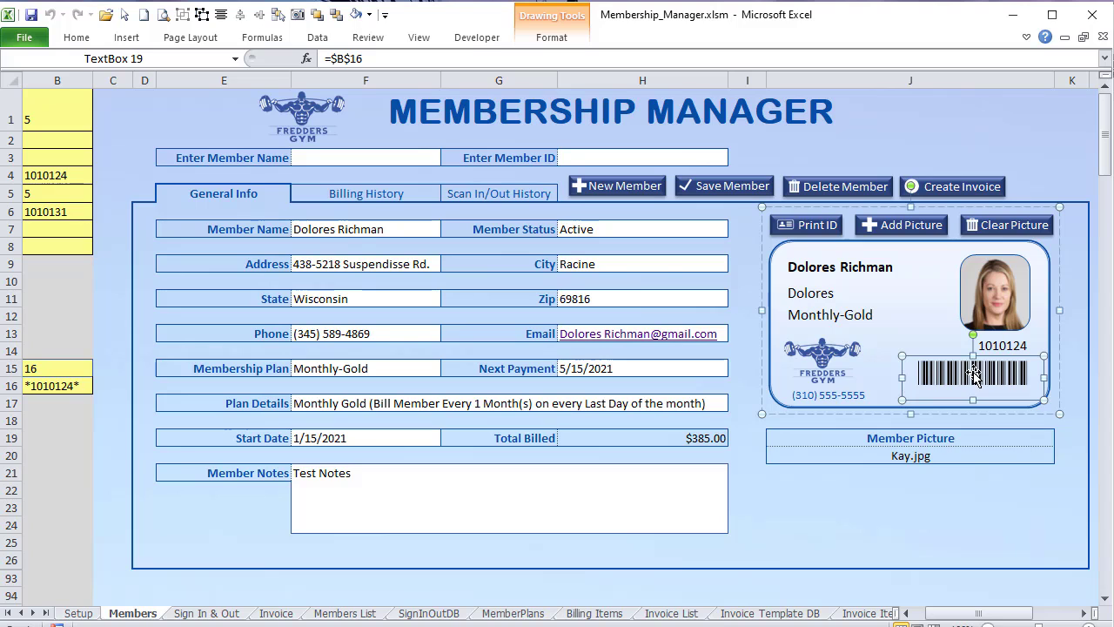
{"action": "left_click", "coordinate": [77, 37]}
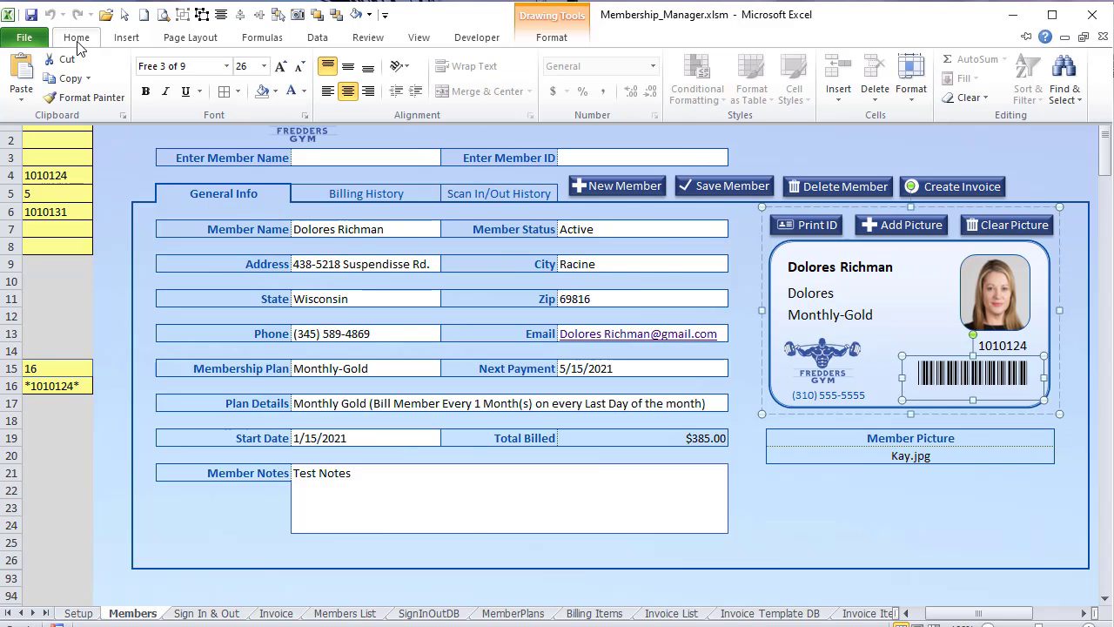
{"action": "left_click", "coordinate": [740, 423]}
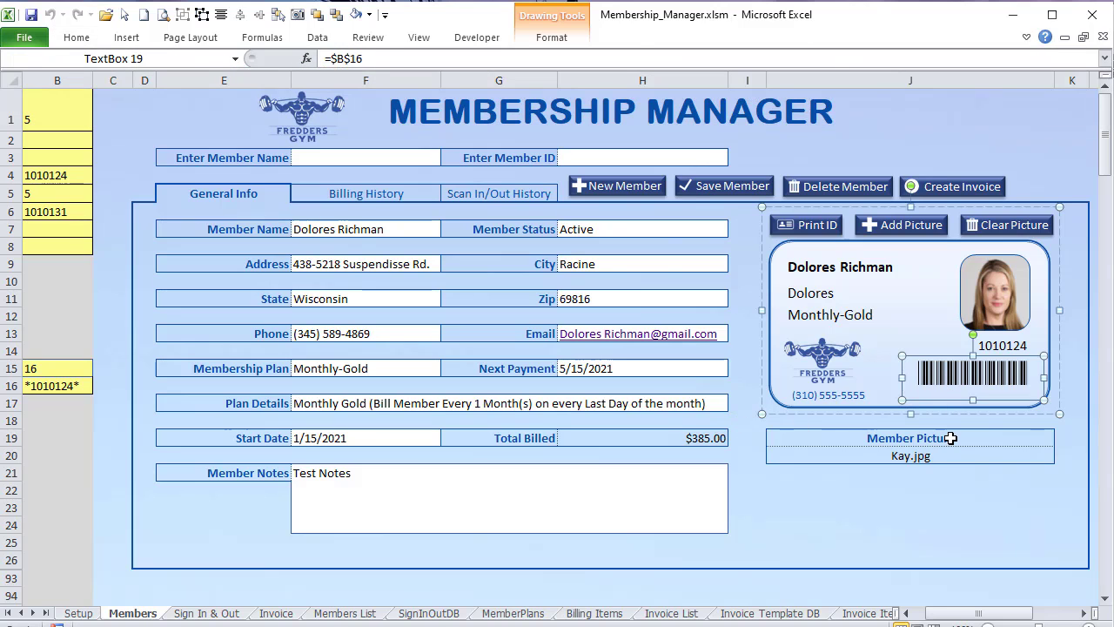
Step: Reselect the barcode text box within the ID card group and trace its link back to Bar Code cell B16
{"action": "left_click", "coordinate": [952, 437]}
{"action": "left_click", "coordinate": [953, 381]}
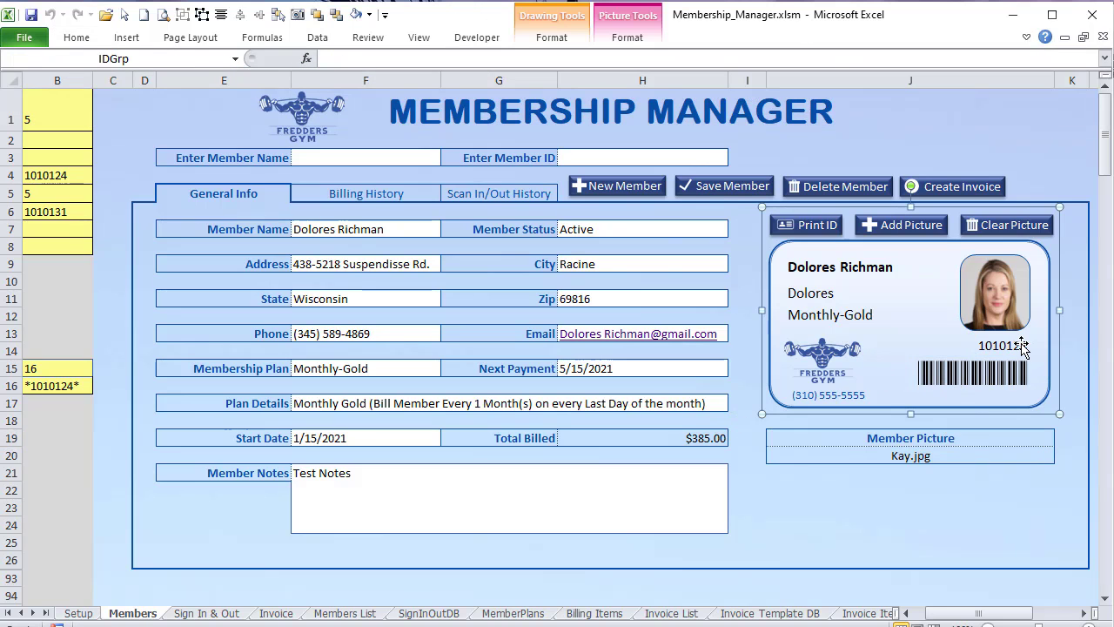
{"action": "left_click", "coordinate": [965, 383]}
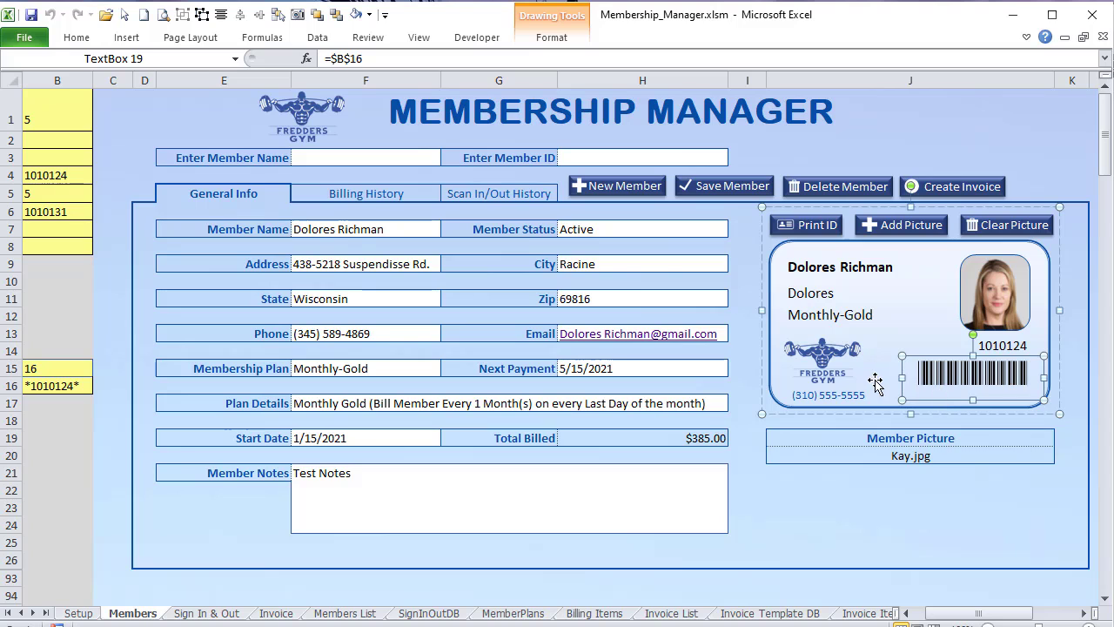
{"action": "left_click_drag", "start_coordinate": [954, 614], "coordinate": [948, 616]}
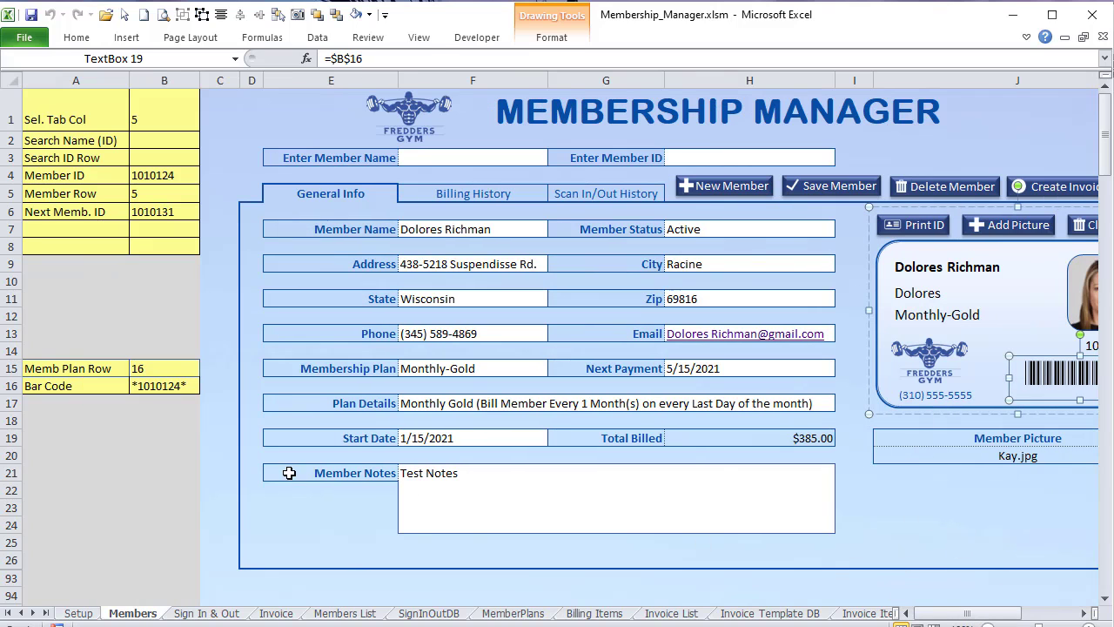
{"action": "left_click", "coordinate": [255, 438]}
{"action": "left_click", "coordinate": [159, 383]}
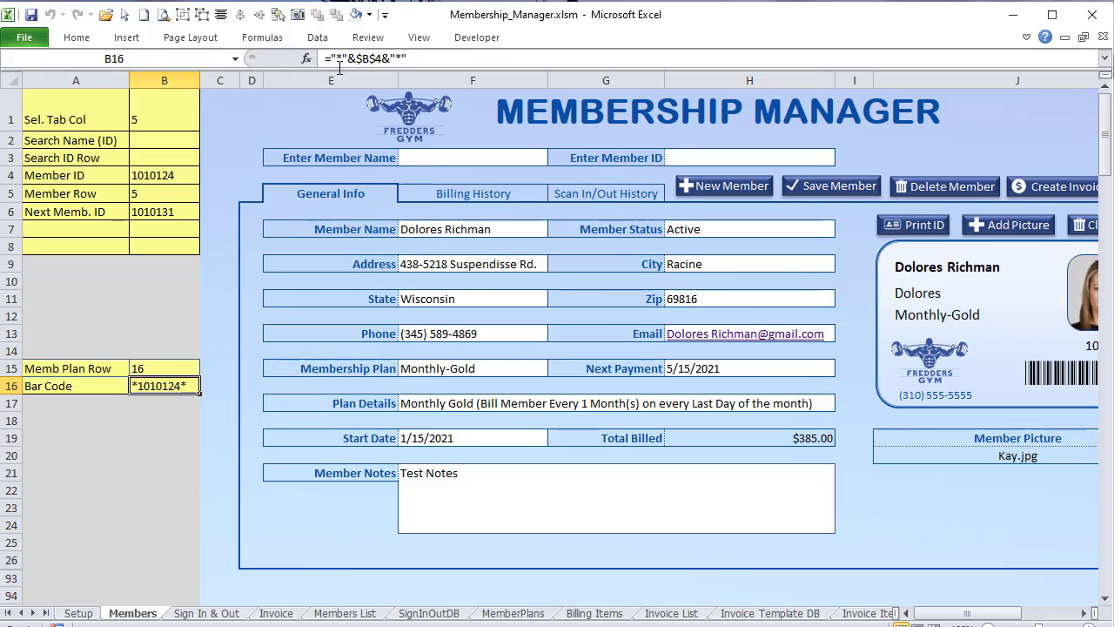
Step: Examine the $B$4 reference and the surrounding asterisks in the B16 bar code formula
{"action": "left_click", "coordinate": [386, 58]}
{"action": "double_click", "coordinate": [374, 57]}
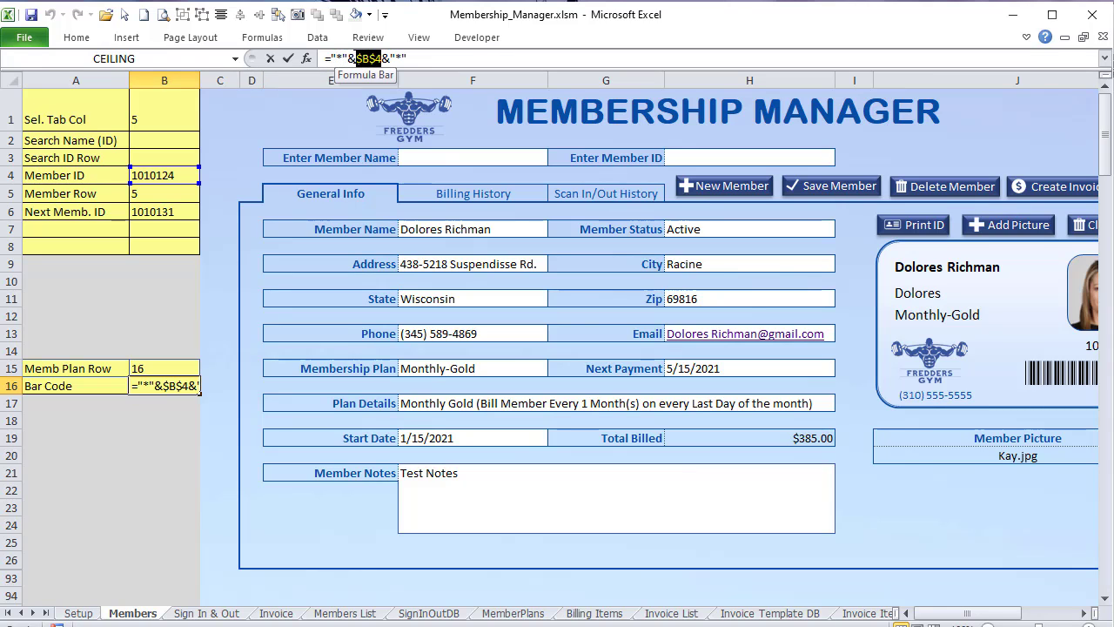
{"action": "left_click_drag", "start_coordinate": [407, 59], "coordinate": [336, 61]}
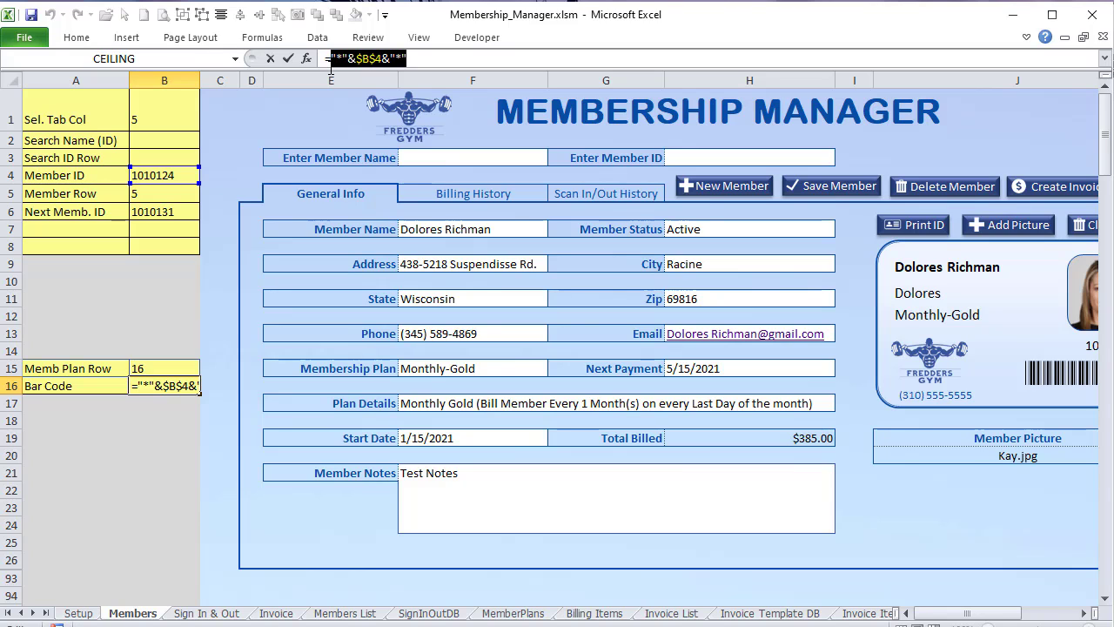
{"action": "left_click_drag", "start_coordinate": [406, 59], "coordinate": [337, 60]}
{"action": "left_click", "coordinate": [348, 59]}
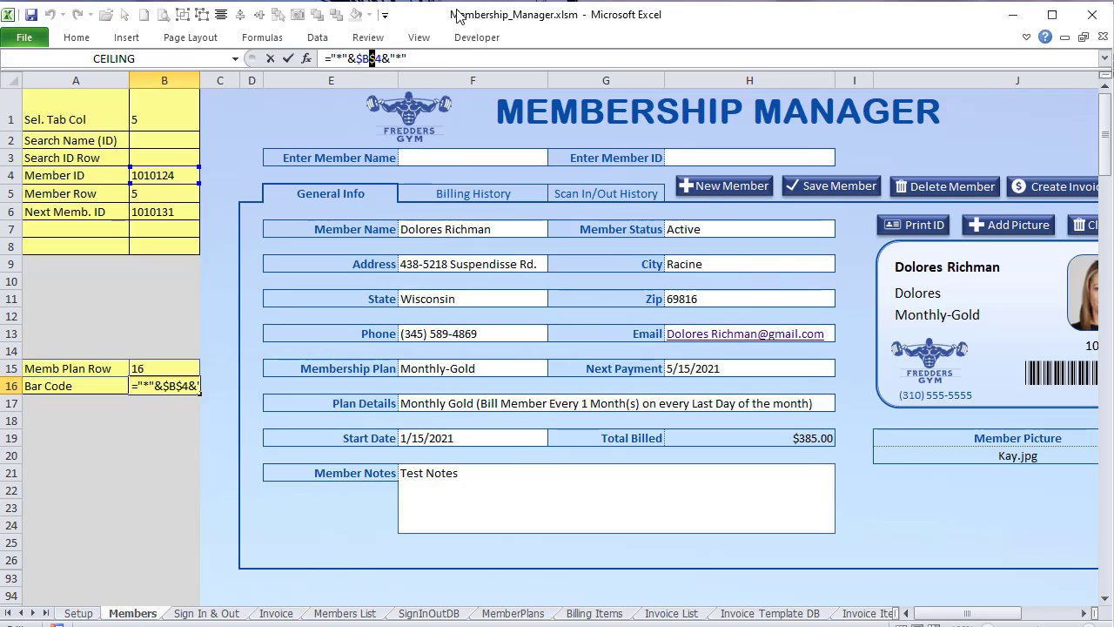
{"action": "key", "text": "Return"}
Step: Compare the Member ID in B4 with Bar Code cell B16 and the barcode text box's link
{"action": "left_click", "coordinate": [148, 177]}
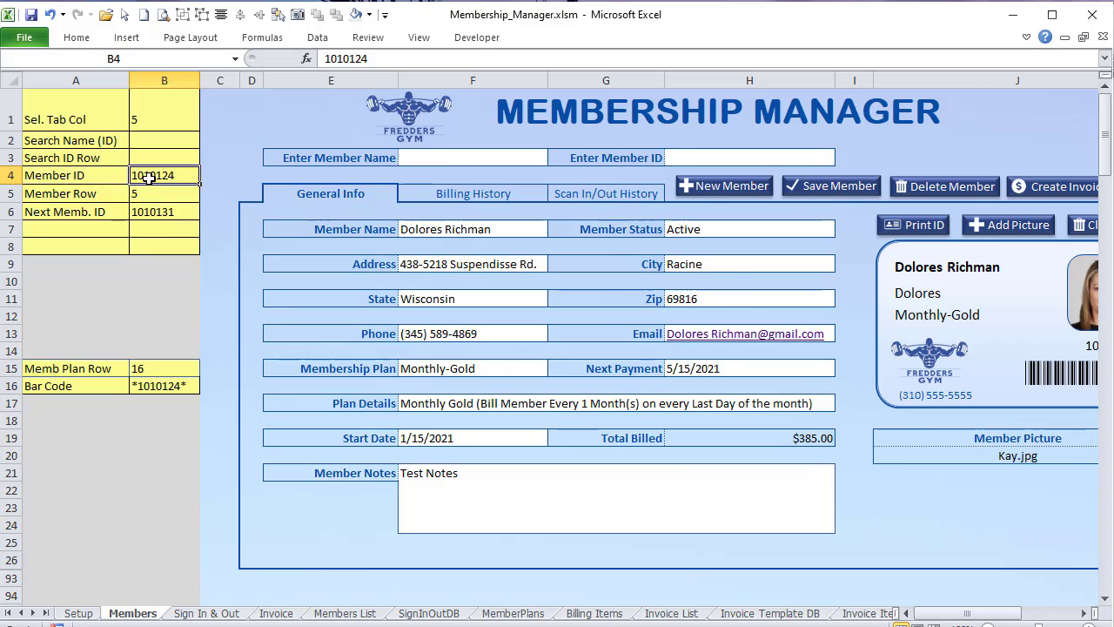
{"action": "left_click", "coordinate": [188, 384]}
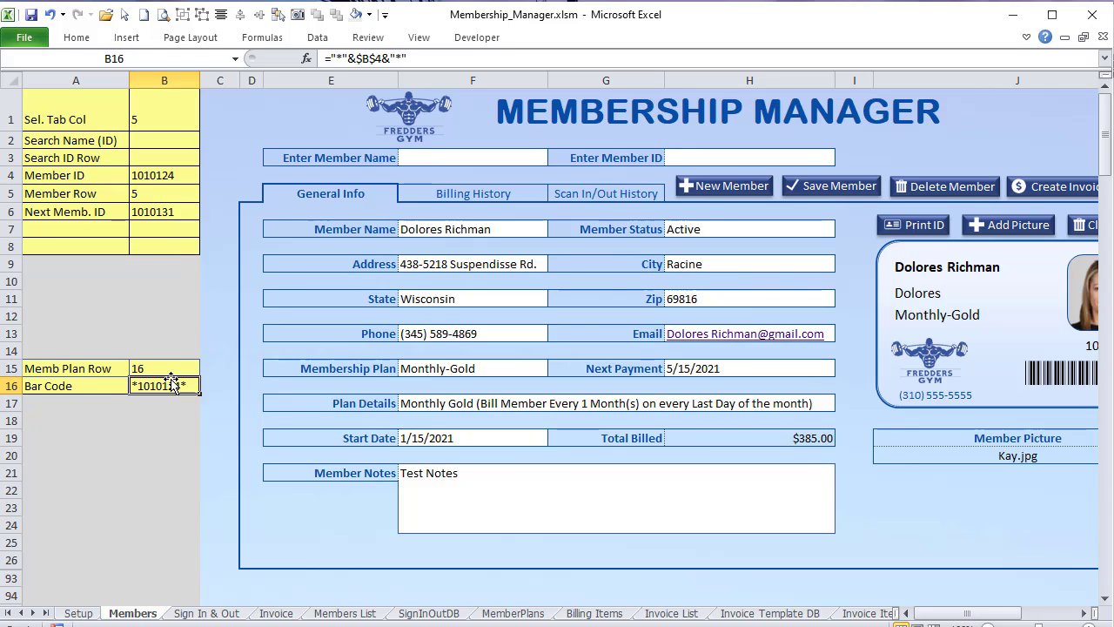
{"action": "left_click", "coordinate": [1049, 372]}
{"action": "left_click", "coordinate": [1049, 371]}
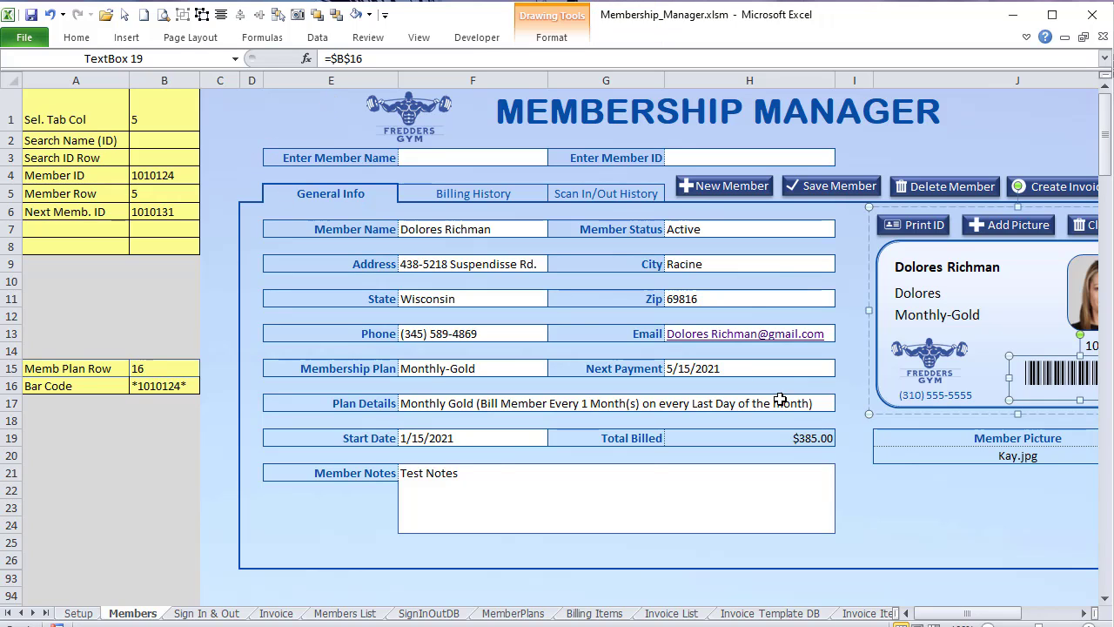
{"action": "left_click", "coordinate": [185, 432]}
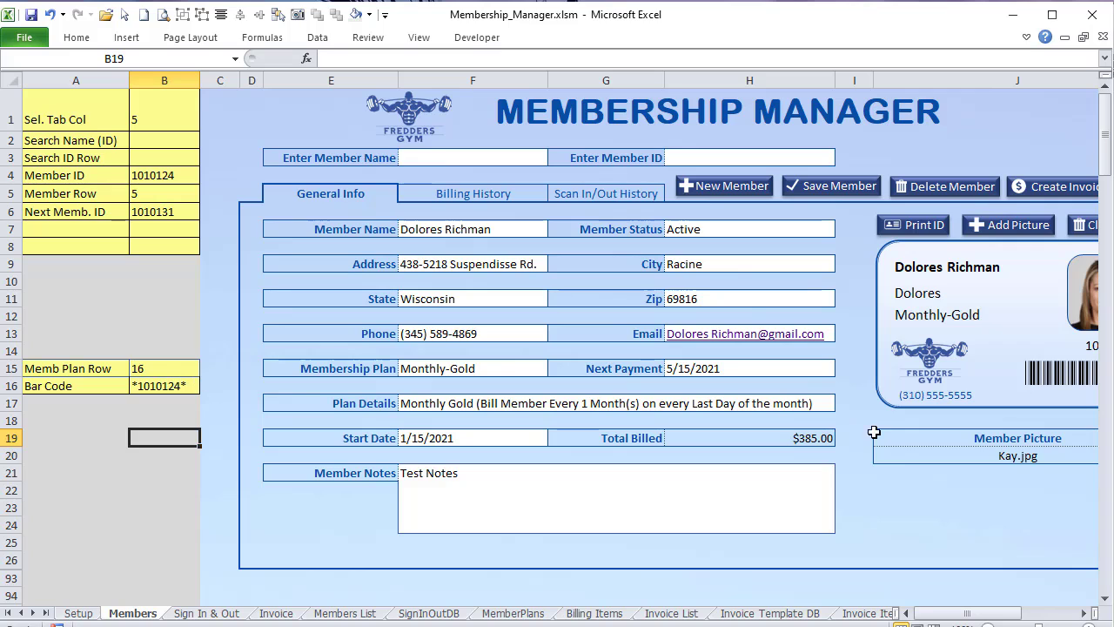
{"action": "left_click", "coordinate": [179, 385]}
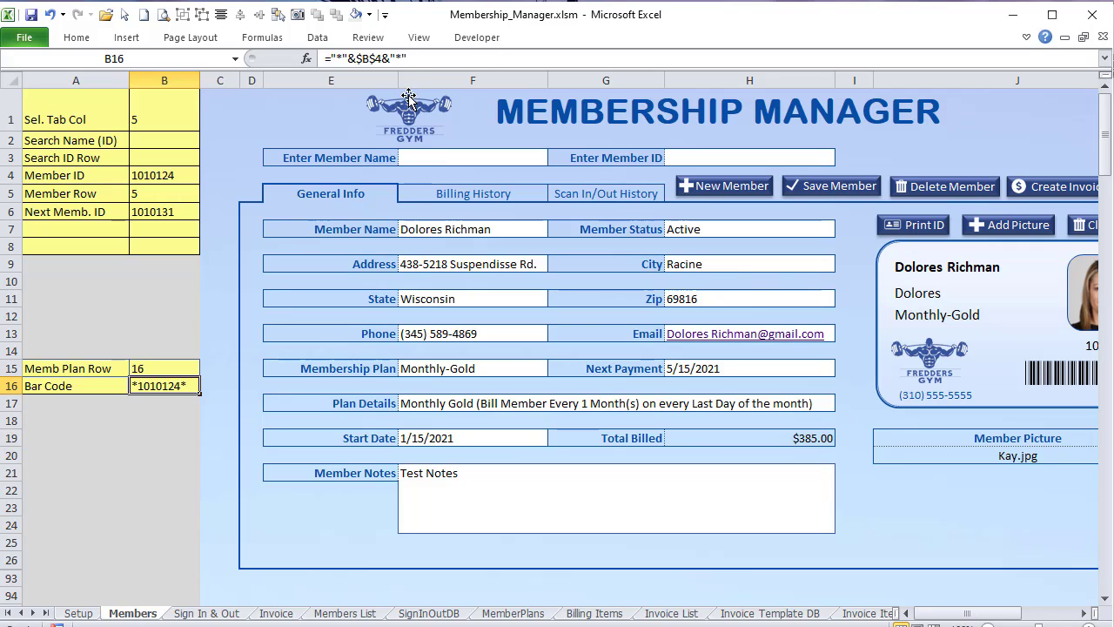
Step: Re-enter the bar code formula in B16 and the =$B$16 link of the ID card's barcode text box
{"action": "left_click", "coordinate": [424, 57]}
{"action": "key", "text": "Return"}
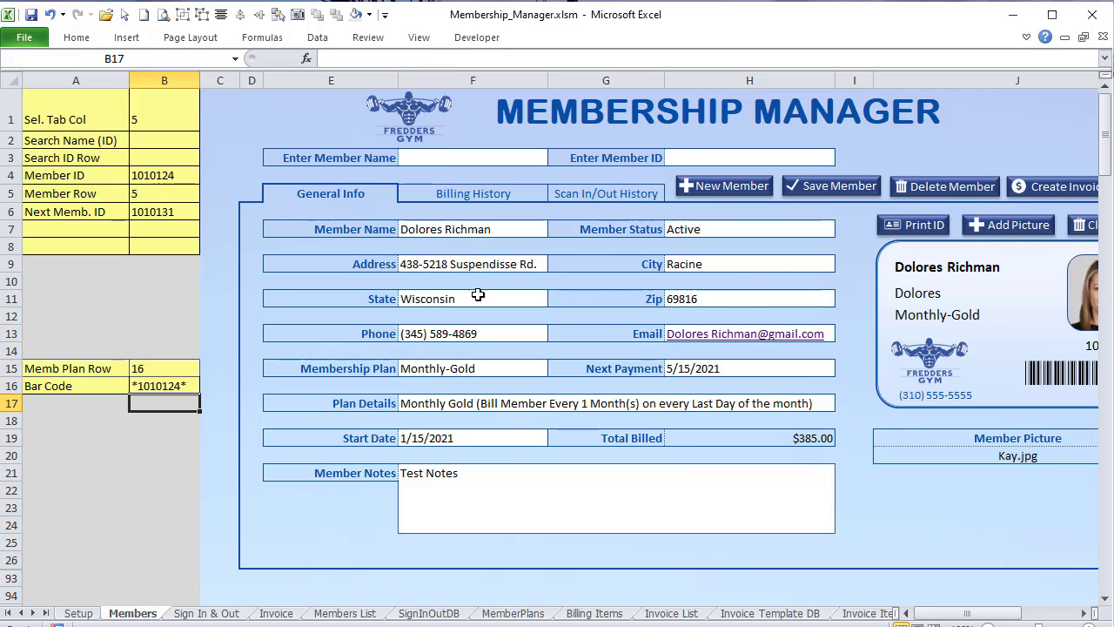
{"action": "left_click_drag", "start_coordinate": [966, 613], "coordinate": [993, 613]}
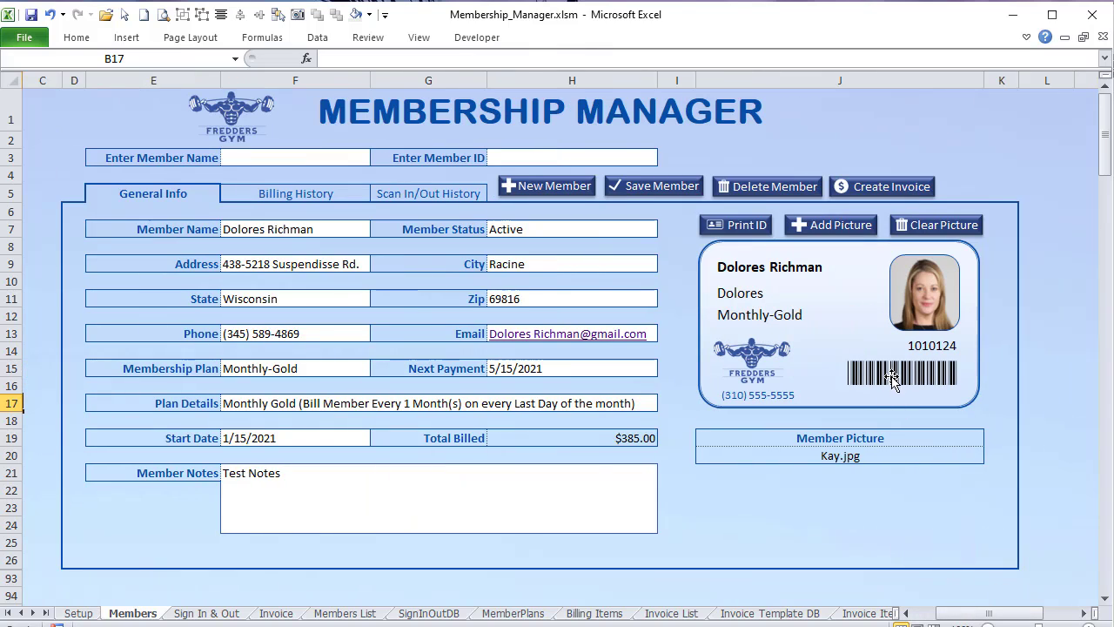
{"action": "left_click", "coordinate": [894, 380]}
{"action": "left_click", "coordinate": [894, 380]}
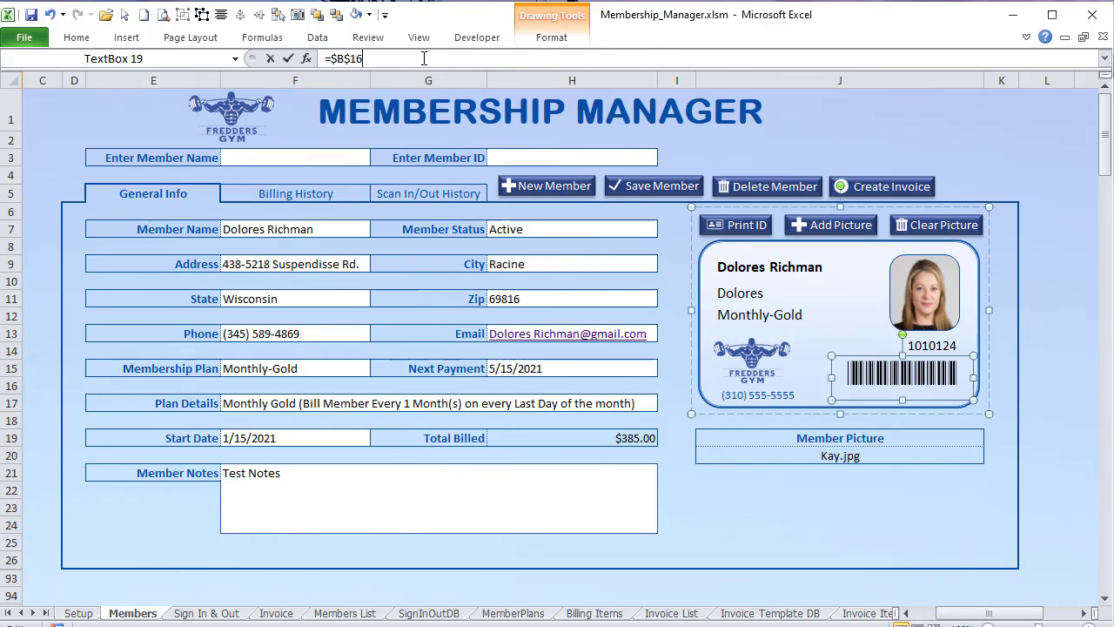
{"action": "key", "text": "Return"}
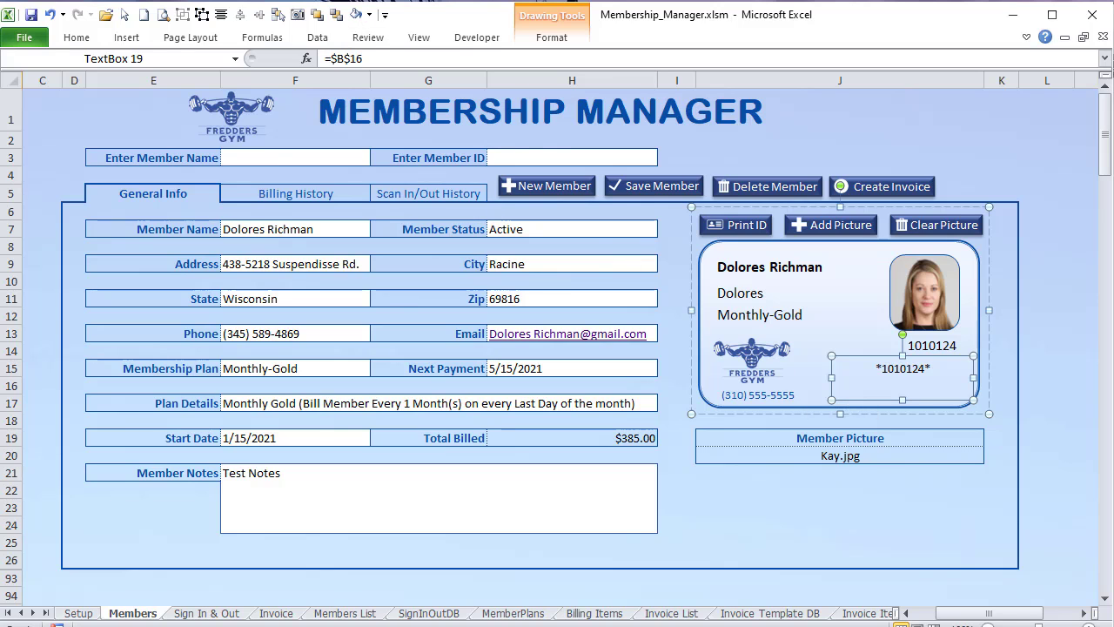
Step: Set the font of the ID card's barcode text box to Free 3 of 9
{"action": "left_click", "coordinate": [86, 43]}
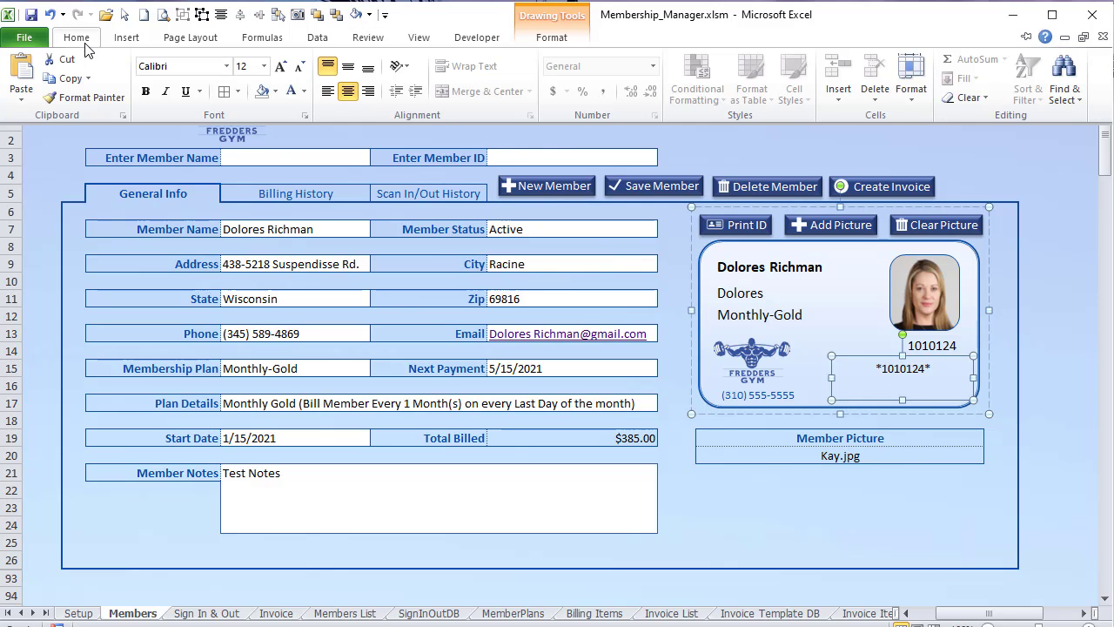
{"action": "left_click", "coordinate": [228, 67]}
{"action": "left_click_drag", "start_coordinate": [225, 199], "coordinate": [221, 315]}
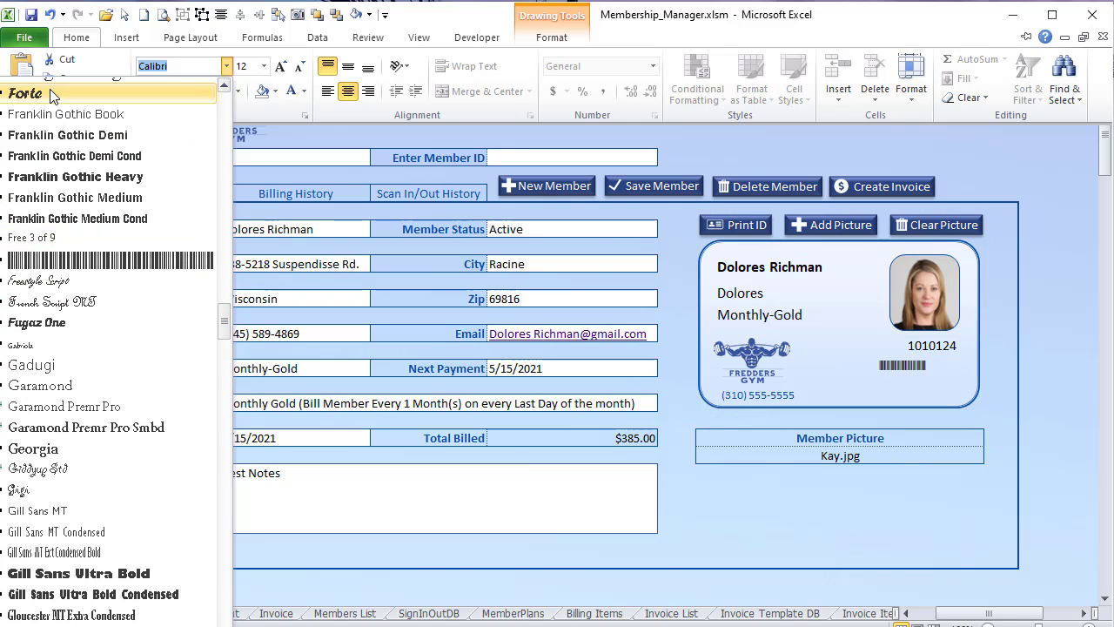
{"action": "type", "text": "Free 3 of 9"}
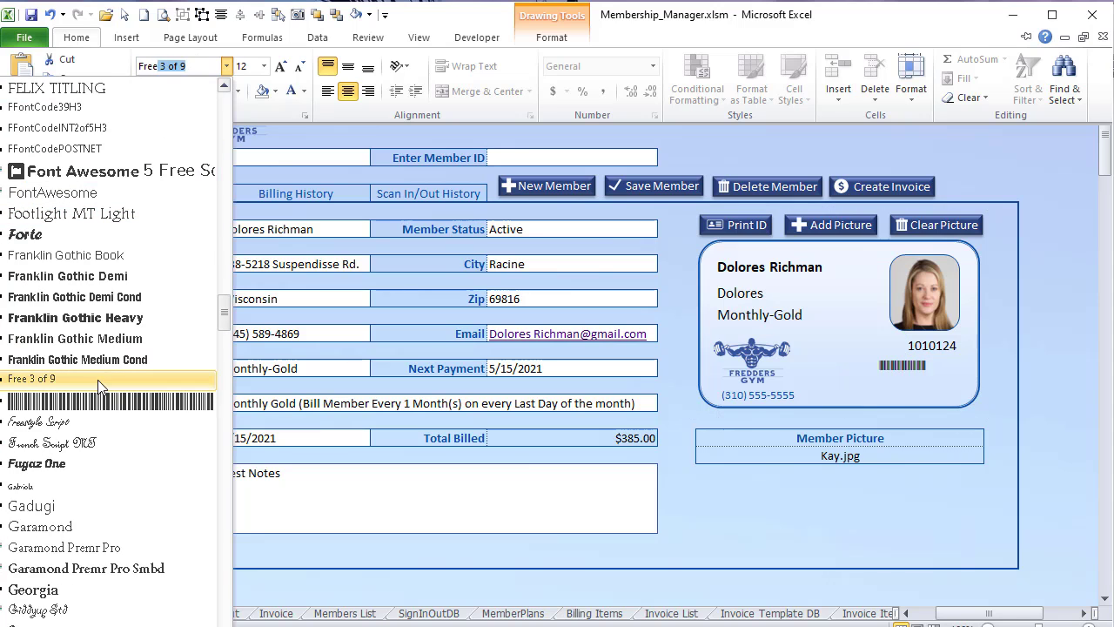
{"action": "left_click", "coordinate": [97, 380]}
Step: Enlarge the barcode text on the ID card to font size 28
{"action": "left_click", "coordinate": [77, 40]}
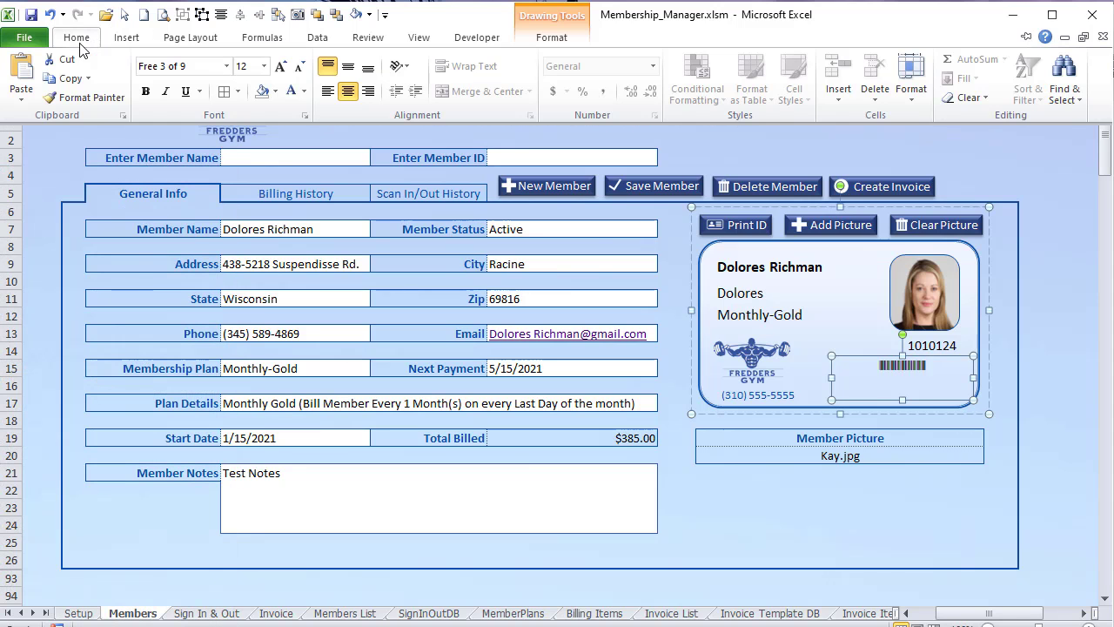
{"action": "left_click", "coordinate": [250, 66]}
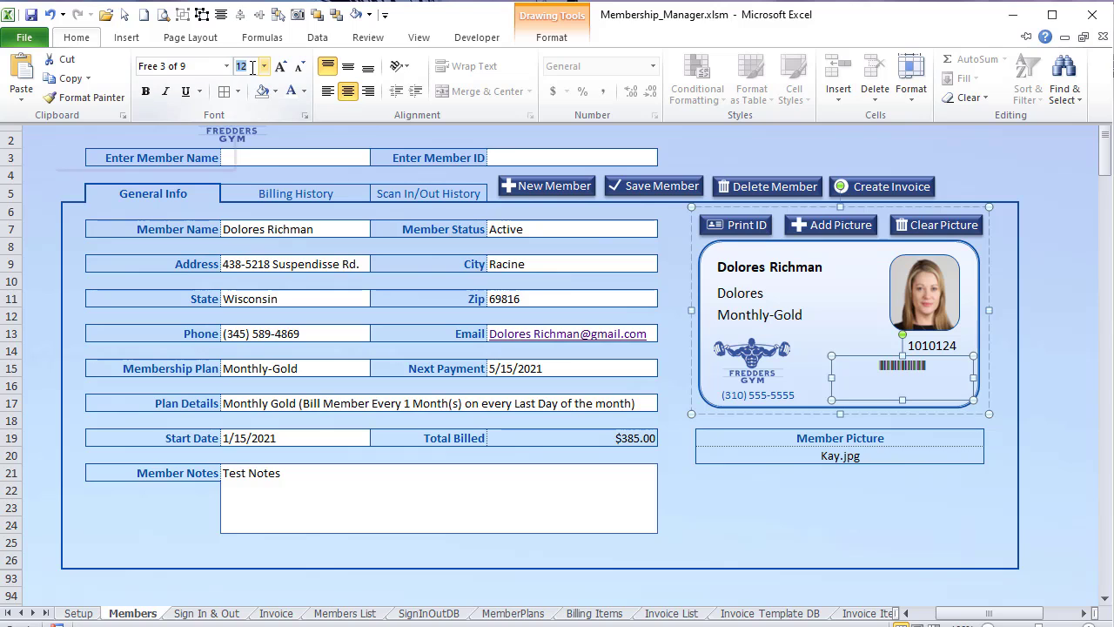
{"action": "type", "text": "20"}
{"action": "key", "text": "Return"}
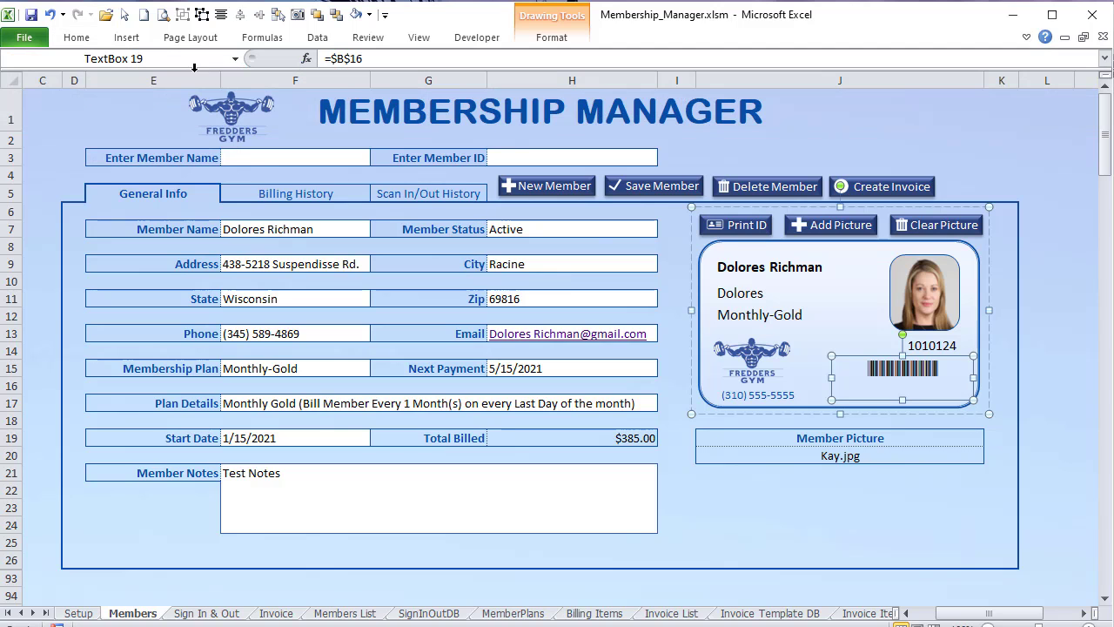
{"action": "double_click", "coordinate": [79, 38]}
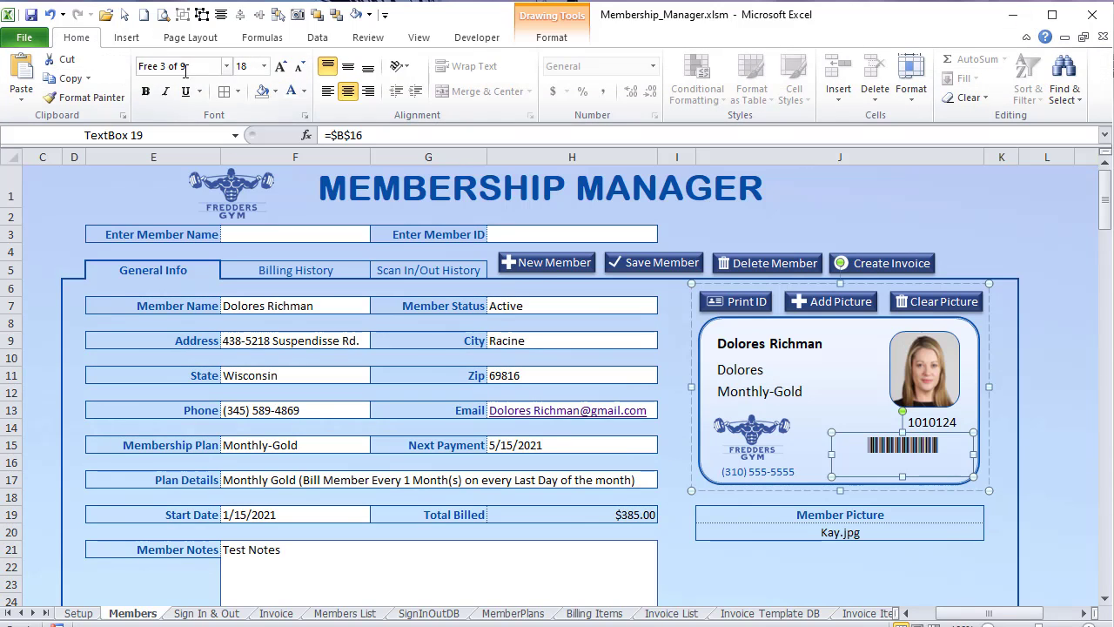
{"action": "left_click", "coordinate": [280, 68]}
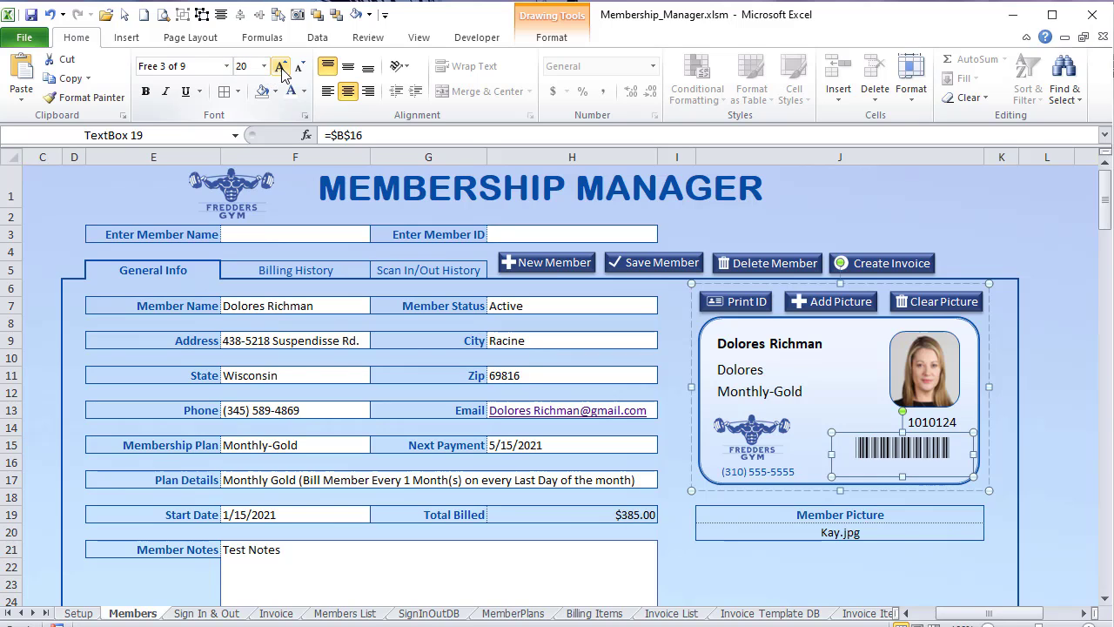
{"action": "left_click", "coordinate": [280, 68]}
{"action": "left_click", "coordinate": [281, 68]}
{"action": "left_click", "coordinate": [280, 68]}
{"action": "left_click", "coordinate": [280, 68]}
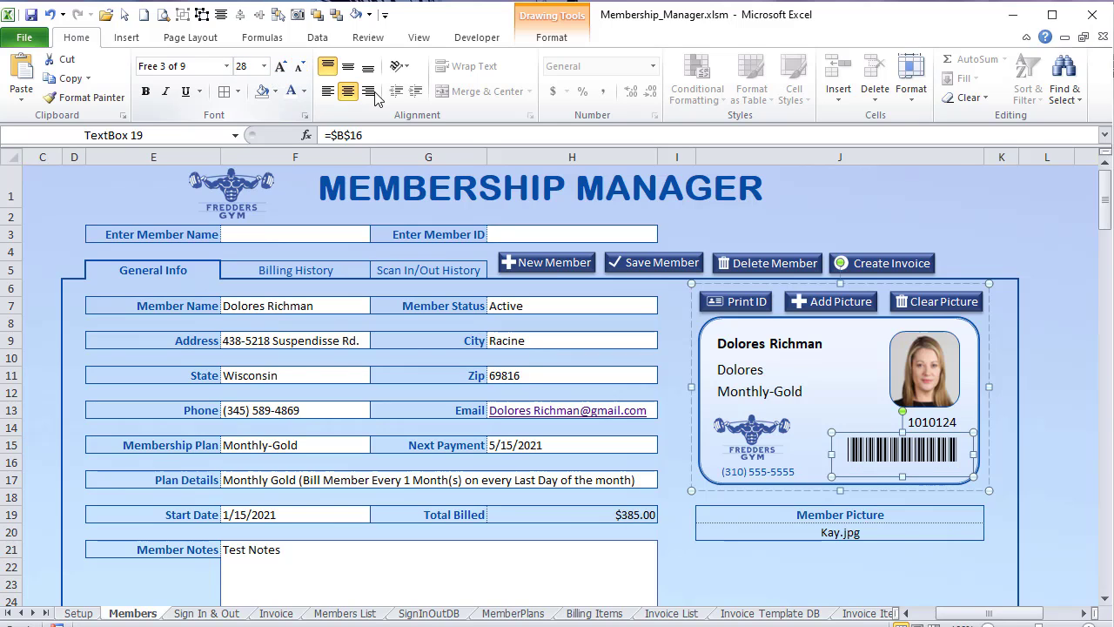
Step: Deselect the ID card's barcode text box, collapse the ribbon and bring up the Members List sheet
{"action": "left_click", "coordinate": [959, 192]}
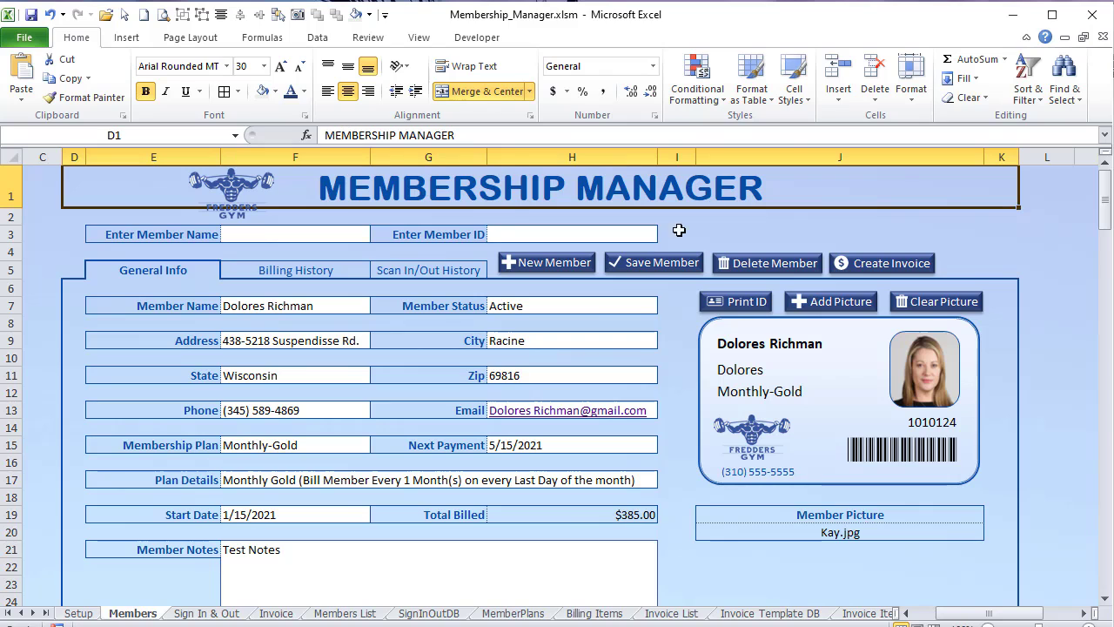
{"action": "left_click", "coordinate": [1026, 37]}
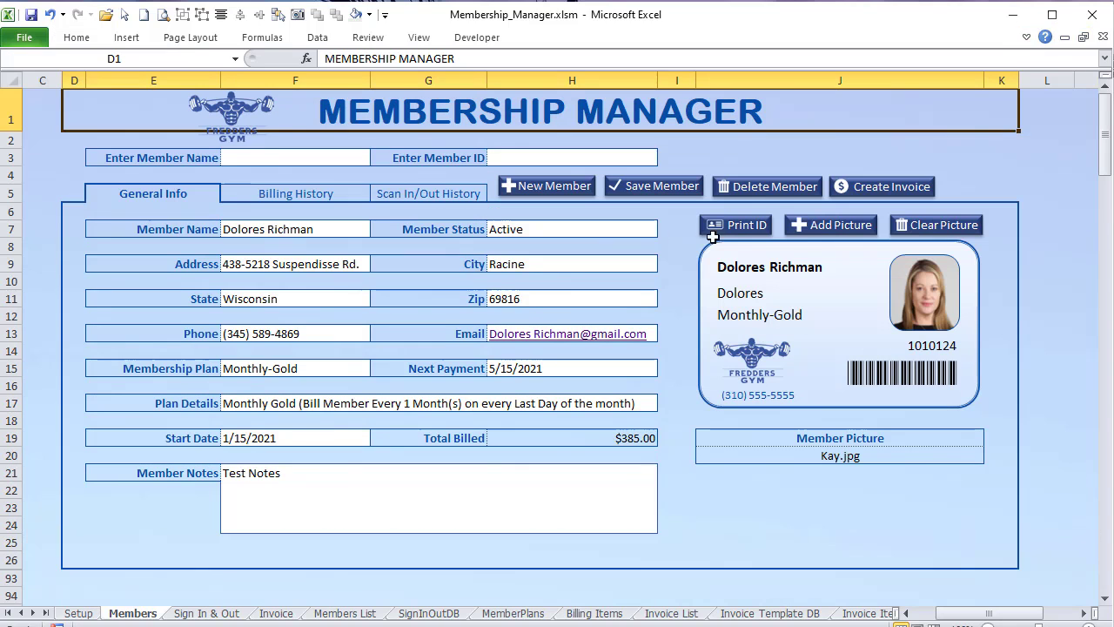
{"action": "left_click", "coordinate": [344, 613]}
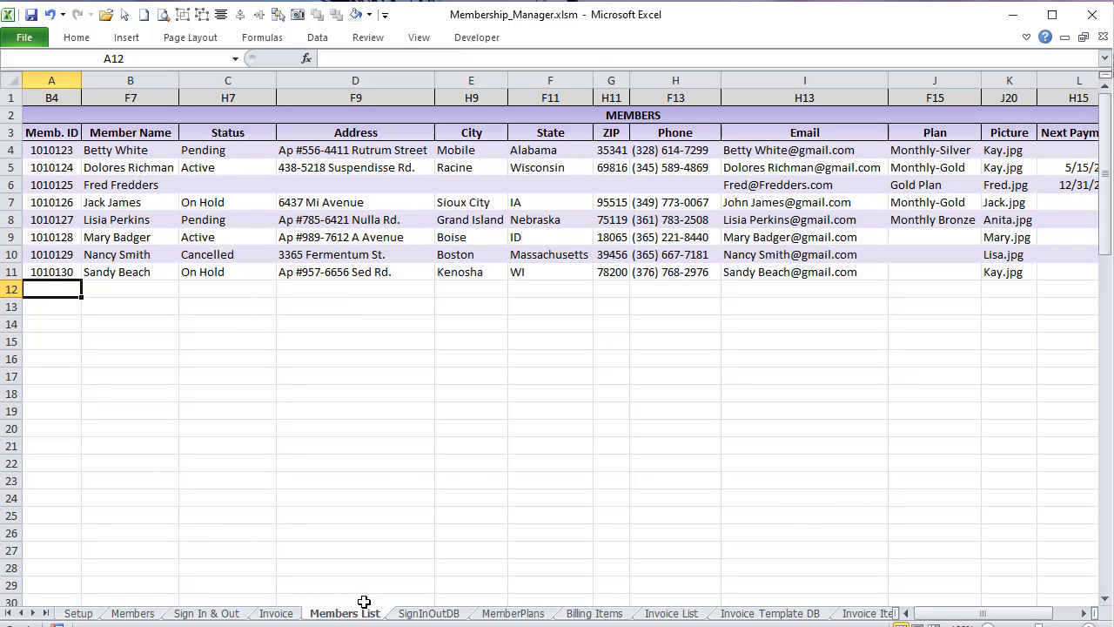
Step: Examine the cell mappings in row 14 of the MemberPlans table, including the blank ones under the Frequency Summary
{"action": "left_click", "coordinate": [513, 613]}
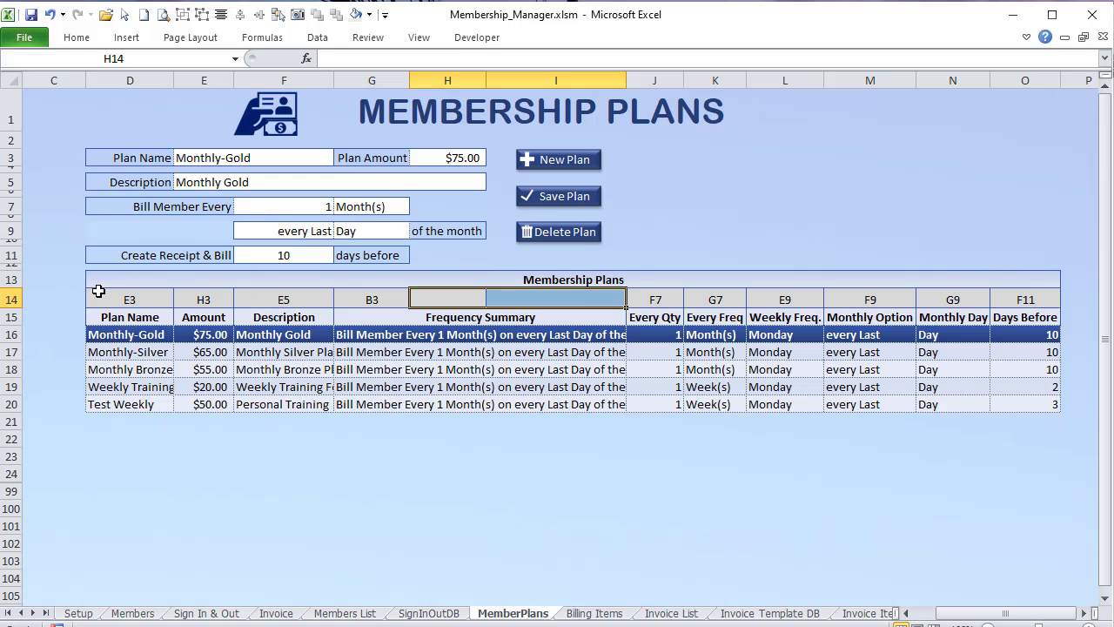
{"action": "left_click_drag", "start_coordinate": [98, 291], "coordinate": [1026, 305]}
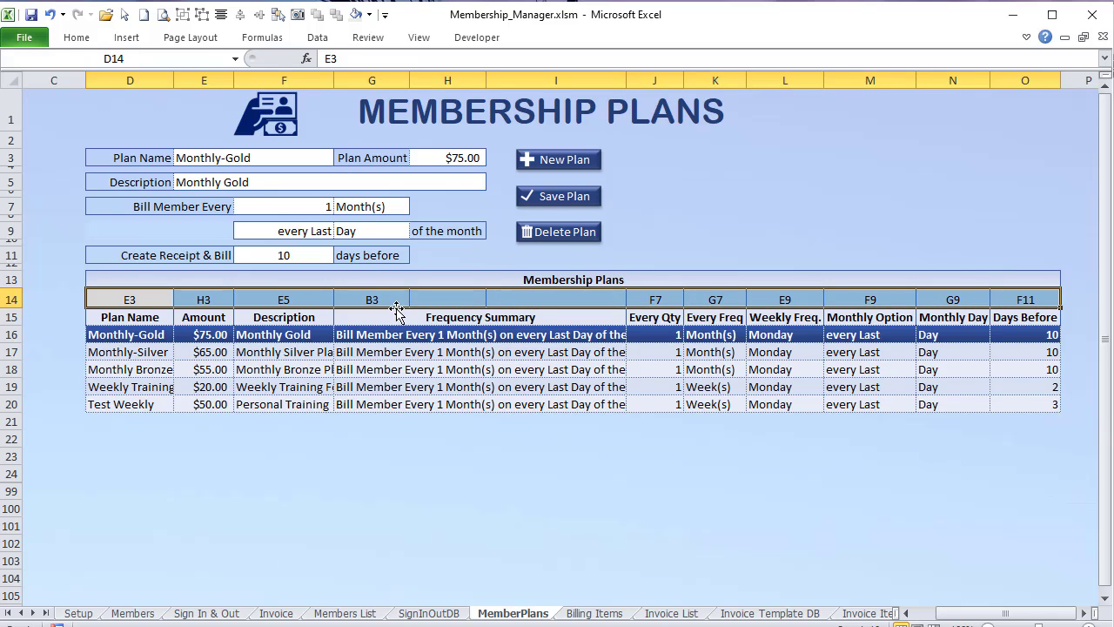
{"action": "left_click", "coordinate": [445, 300]}
{"action": "left_click", "coordinate": [456, 407]}
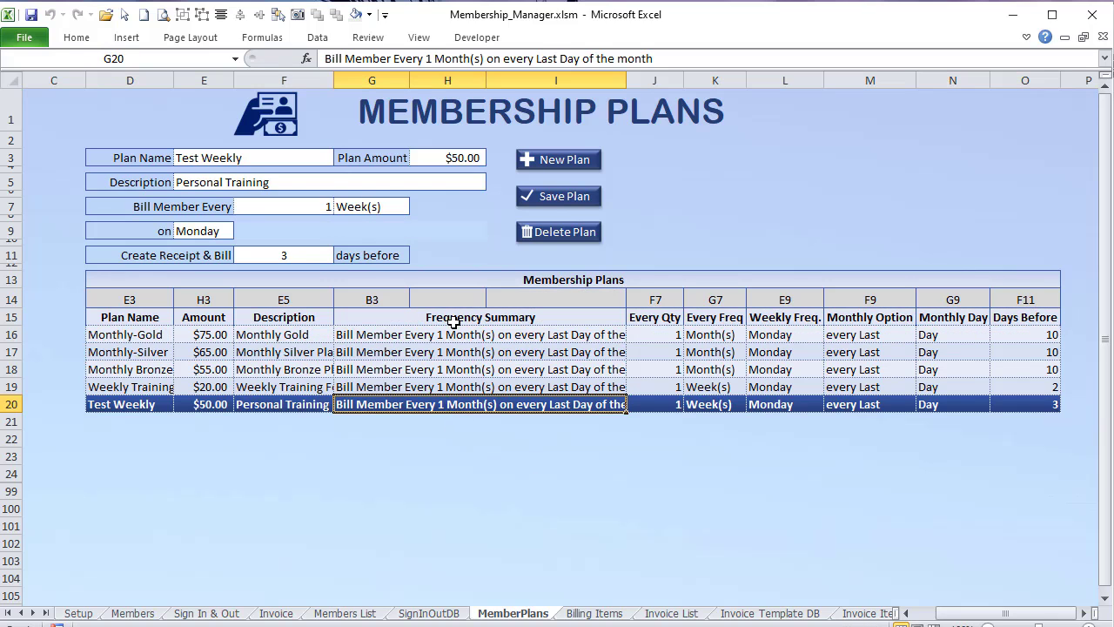
{"action": "left_click", "coordinate": [443, 296]}
{"action": "left_click", "coordinate": [445, 405]}
{"action": "left_click", "coordinate": [449, 422]}
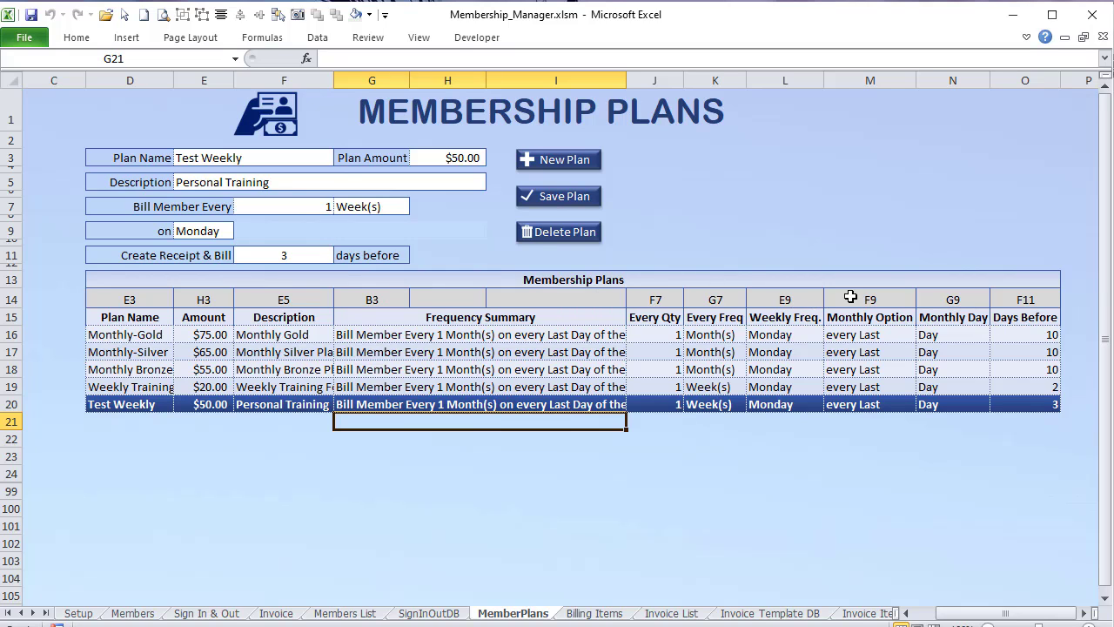
Step: Load the Weekly Training, Monthly-Gold and Monthly-Silver plans from the table, checking Sel Plan Row in B2
{"action": "left_click", "coordinate": [190, 352]}
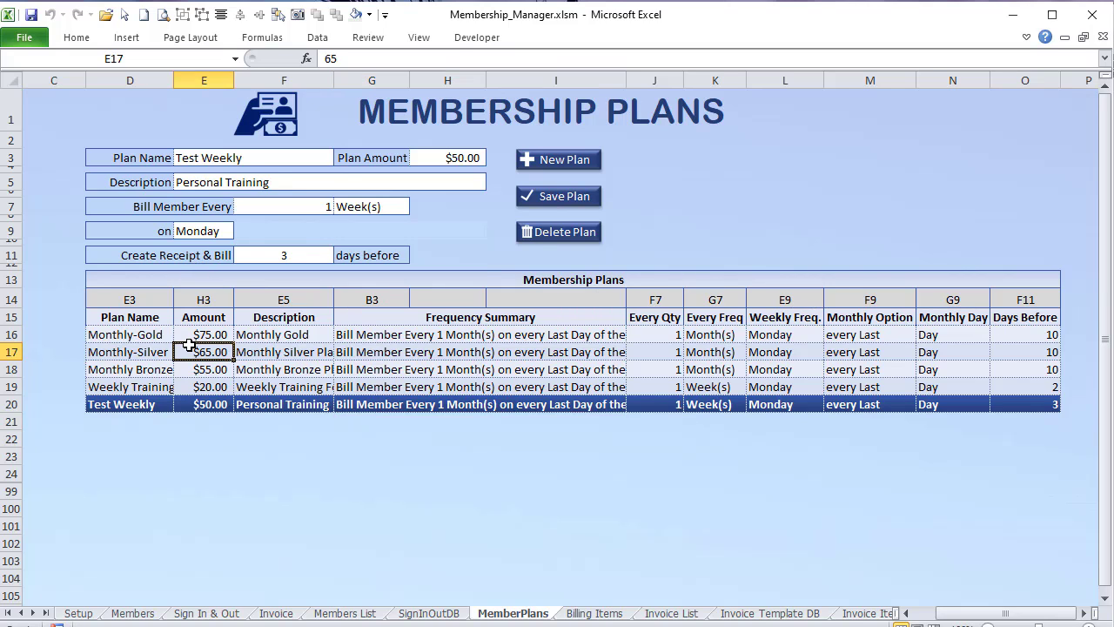
{"action": "left_click", "coordinate": [192, 384]}
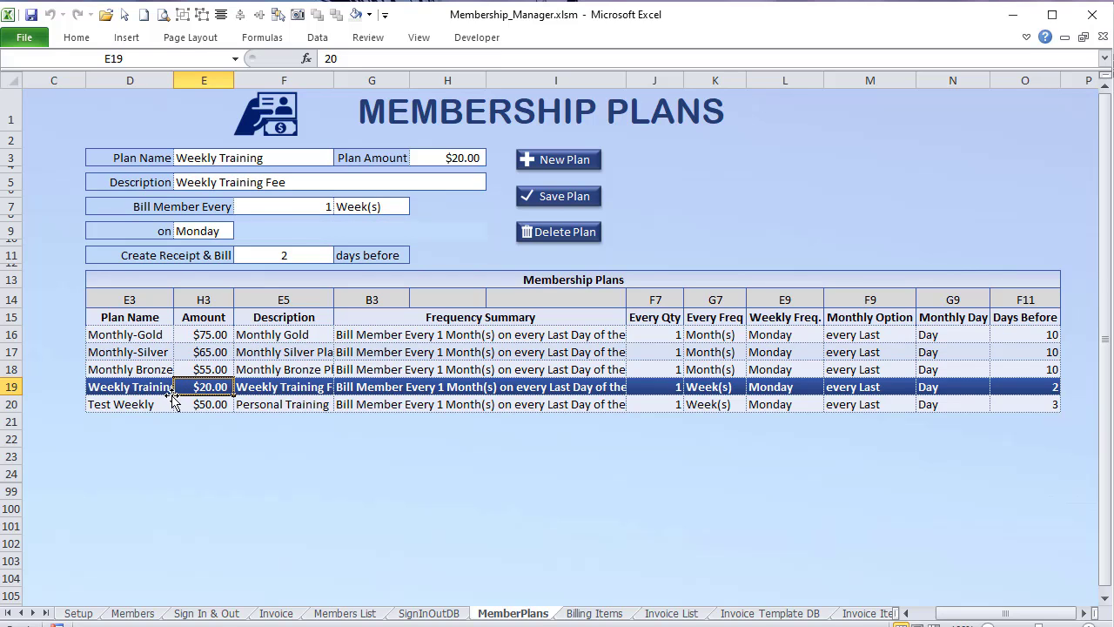
{"action": "left_click", "coordinate": [209, 335]}
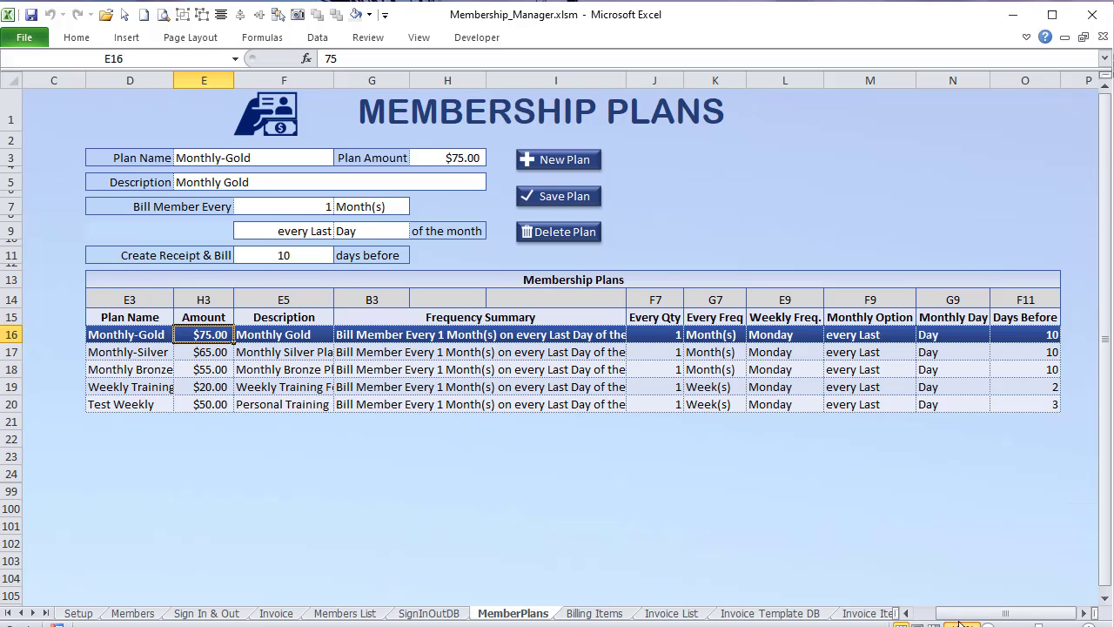
{"action": "left_click_drag", "start_coordinate": [957, 613], "coordinate": [936, 613]}
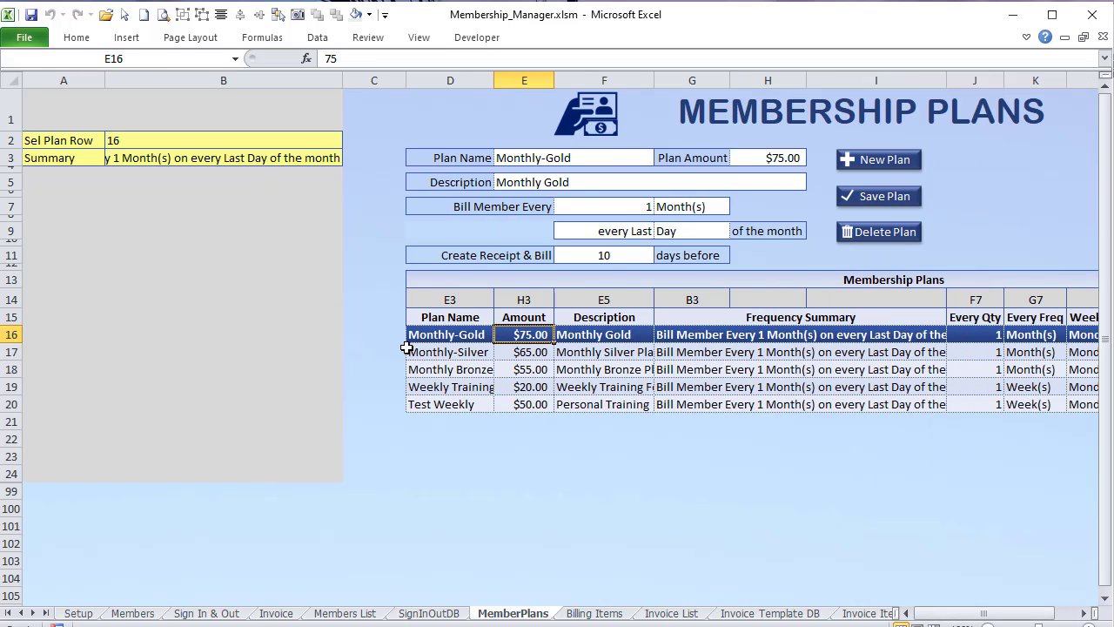
{"action": "left_click", "coordinate": [122, 142]}
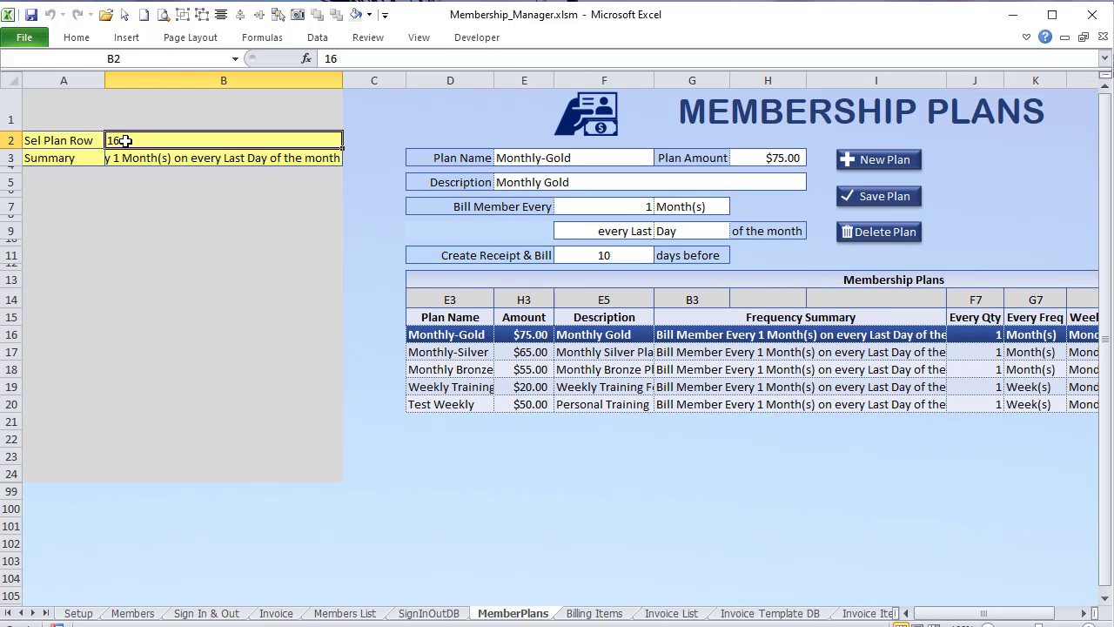
{"action": "left_click", "coordinate": [562, 349]}
{"action": "left_click", "coordinate": [533, 352]}
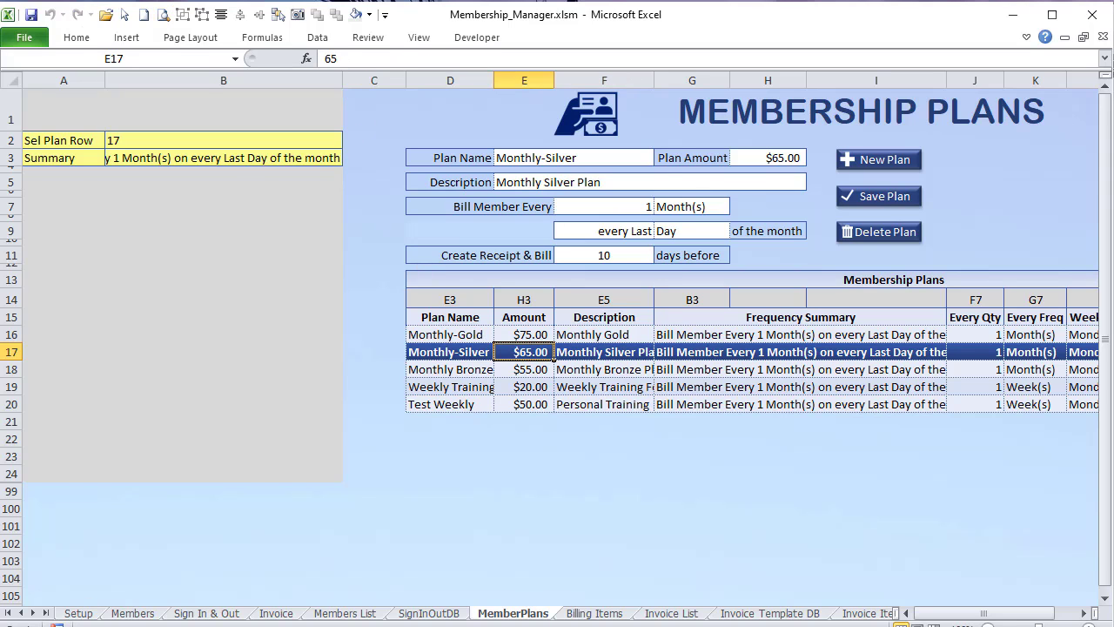
Step: Review the MemberPlans sheet's Worksheet_SelectionChange event code and its D15:O99 range
{"action": "key", "text": "alt+F11"}
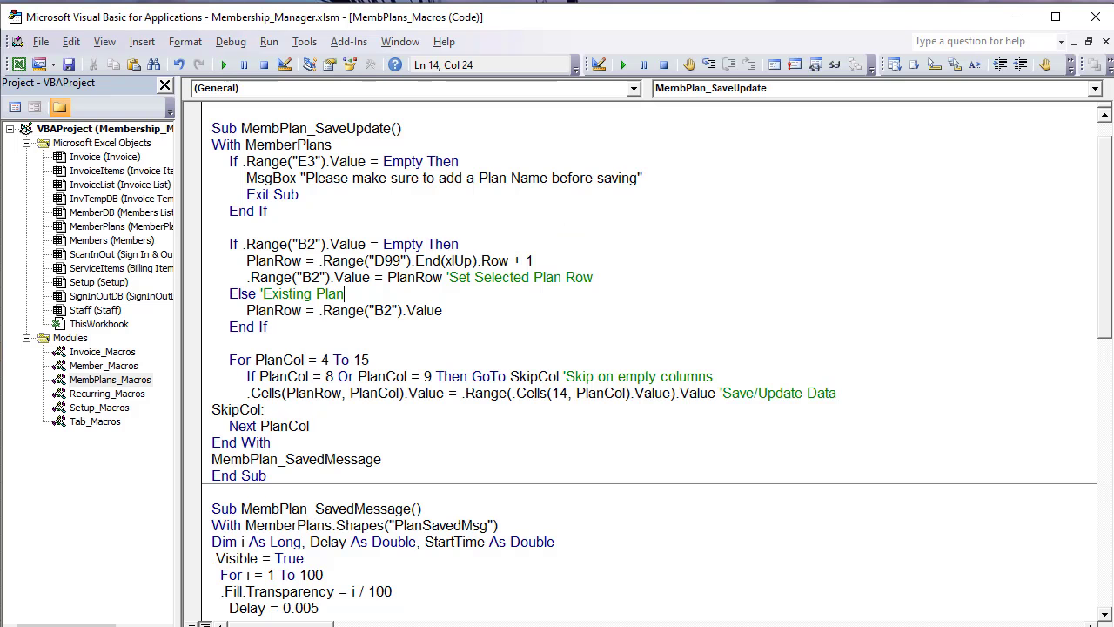
{"action": "double_click", "coordinate": [134, 228]}
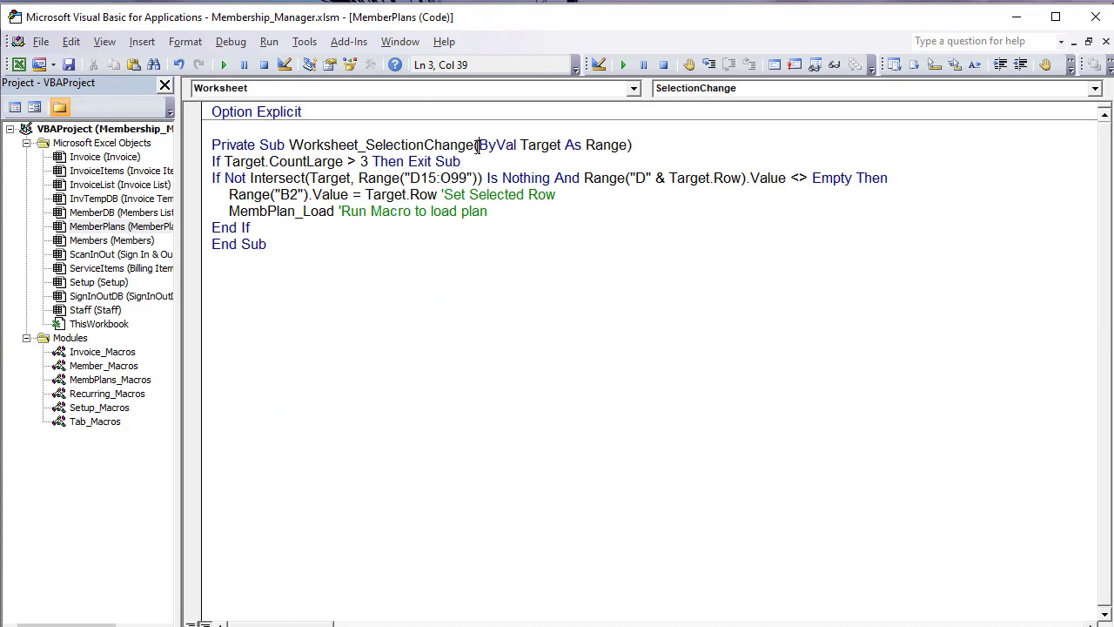
{"action": "left_click_drag", "start_coordinate": [478, 145], "coordinate": [299, 144]}
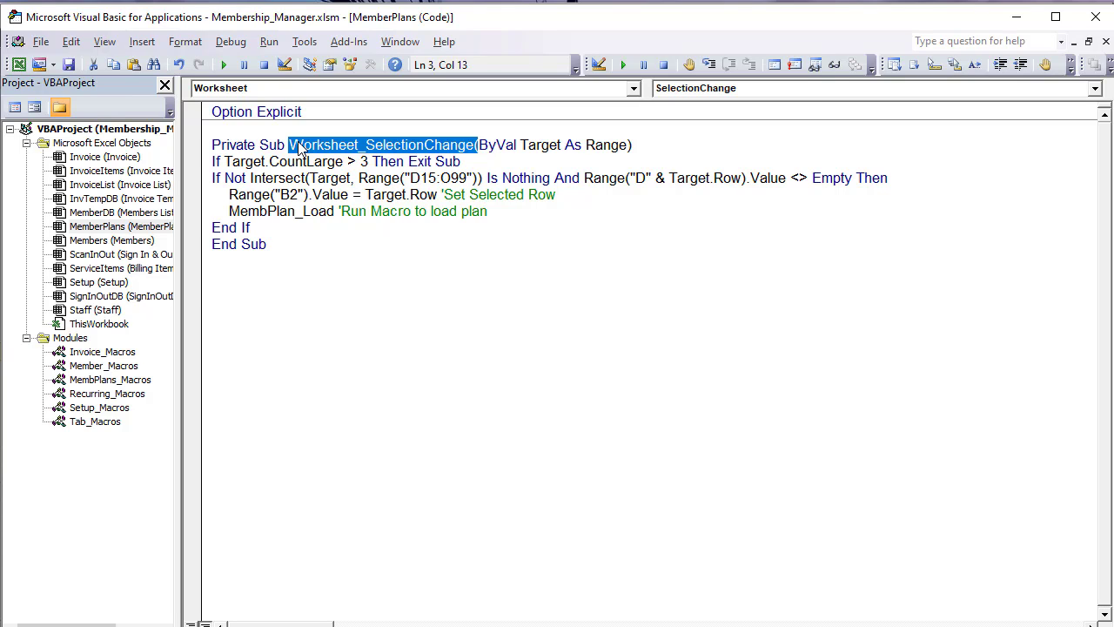
{"action": "left_click_drag", "start_coordinate": [410, 178], "coordinate": [459, 179]}
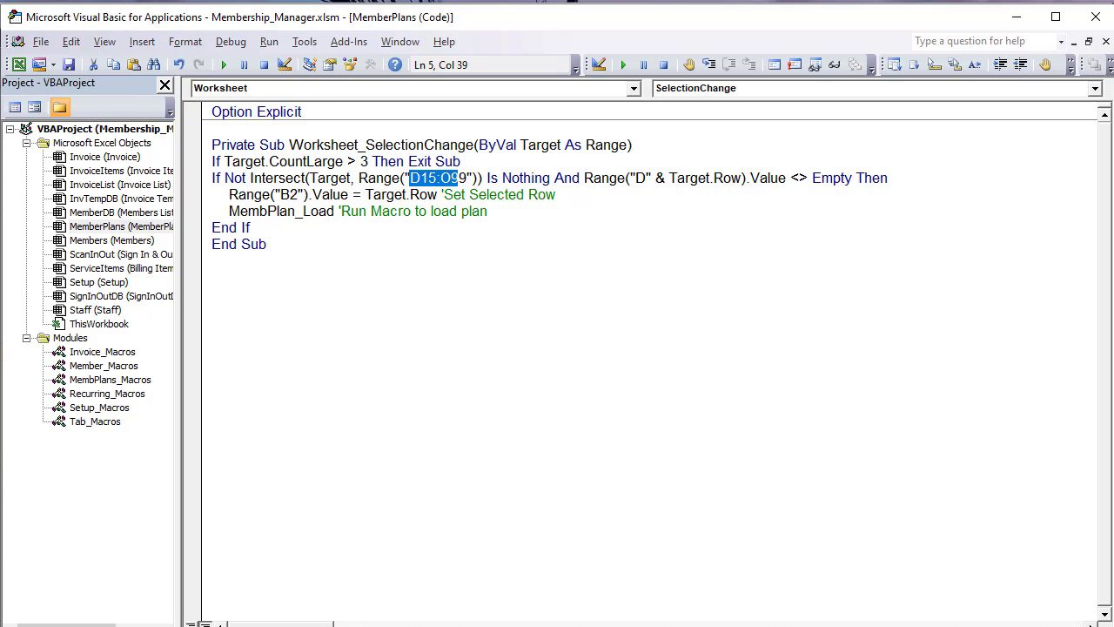
Step: Test the selection event with empty cells below the plans table, then with the Weekly Training and Monthly-Silver rows
{"action": "key", "text": "alt+F11"}
{"action": "left_click", "coordinate": [489, 423]}
{"action": "left_click", "coordinate": [549, 471]}
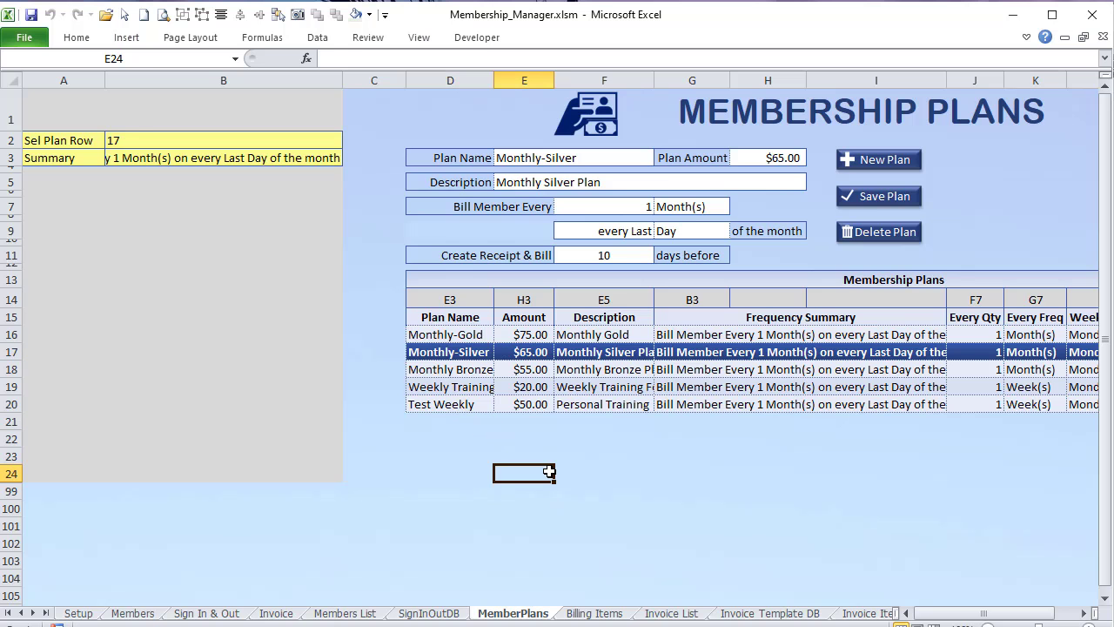
{"action": "left_click", "coordinate": [499, 452]}
{"action": "left_click", "coordinate": [474, 421]}
{"action": "left_click", "coordinate": [622, 456]}
{"action": "left_click", "coordinate": [622, 434]}
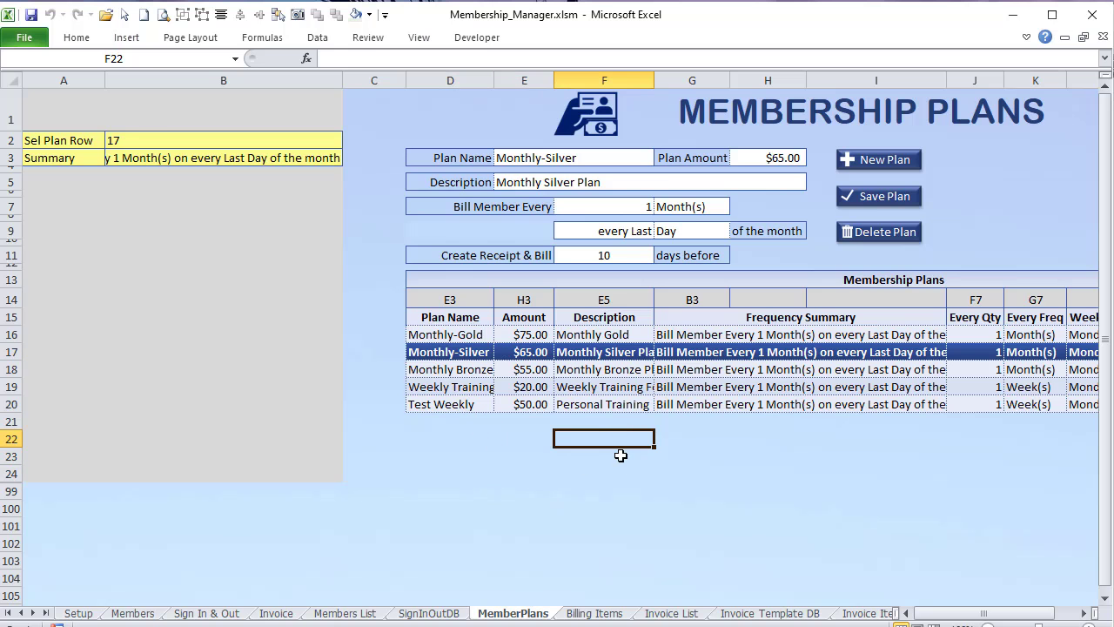
{"action": "left_click", "coordinate": [622, 470]}
{"action": "left_click", "coordinate": [496, 383]}
{"action": "left_click", "coordinate": [502, 350]}
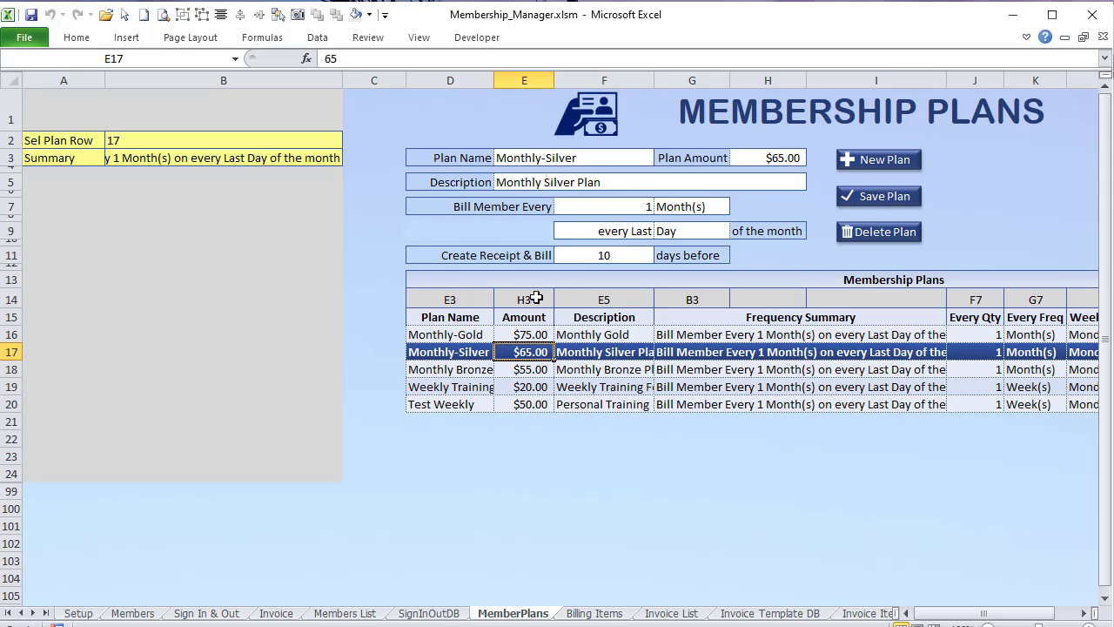
Step: Review the event's column D non-empty condition, the B2 row assignment and the MembPlan_Load call
{"action": "key", "text": "alt+F11"}
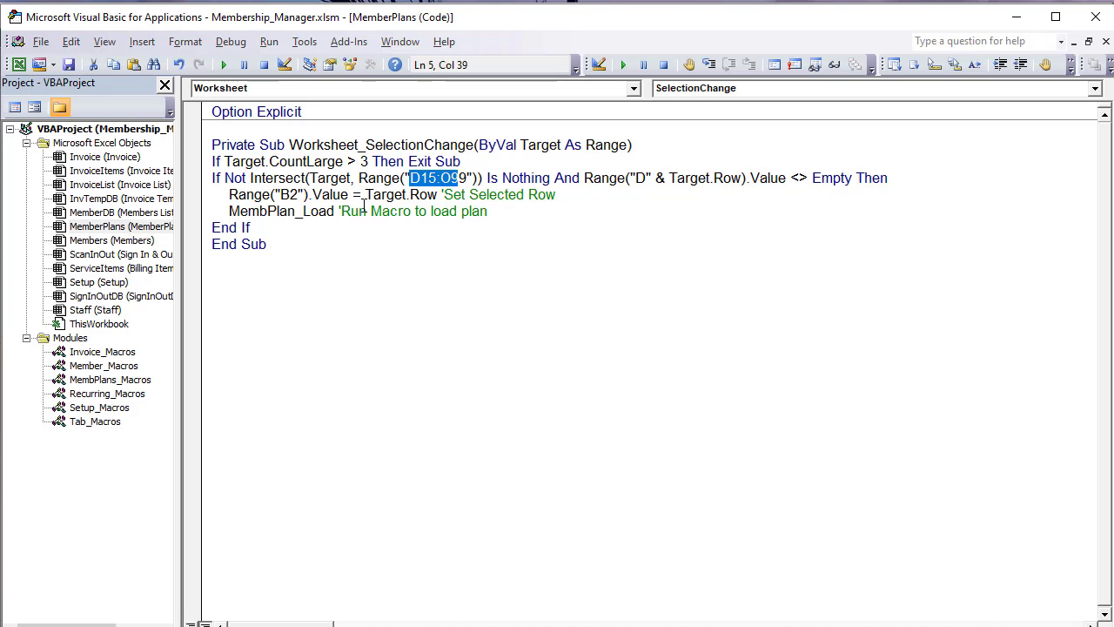
{"action": "left_click", "coordinate": [433, 194]}
{"action": "left_click_drag", "start_coordinate": [460, 178], "coordinate": [401, 177]}
{"action": "left_click_drag", "start_coordinate": [626, 178], "coordinate": [769, 178]}
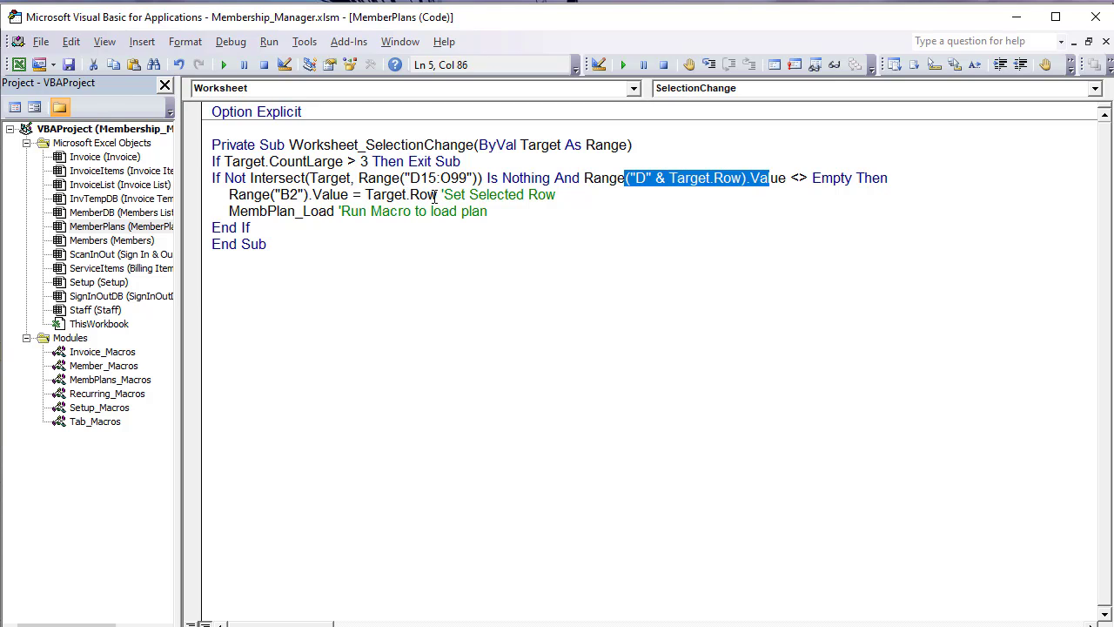
{"action": "left_click_drag", "start_coordinate": [435, 194], "coordinate": [228, 194]}
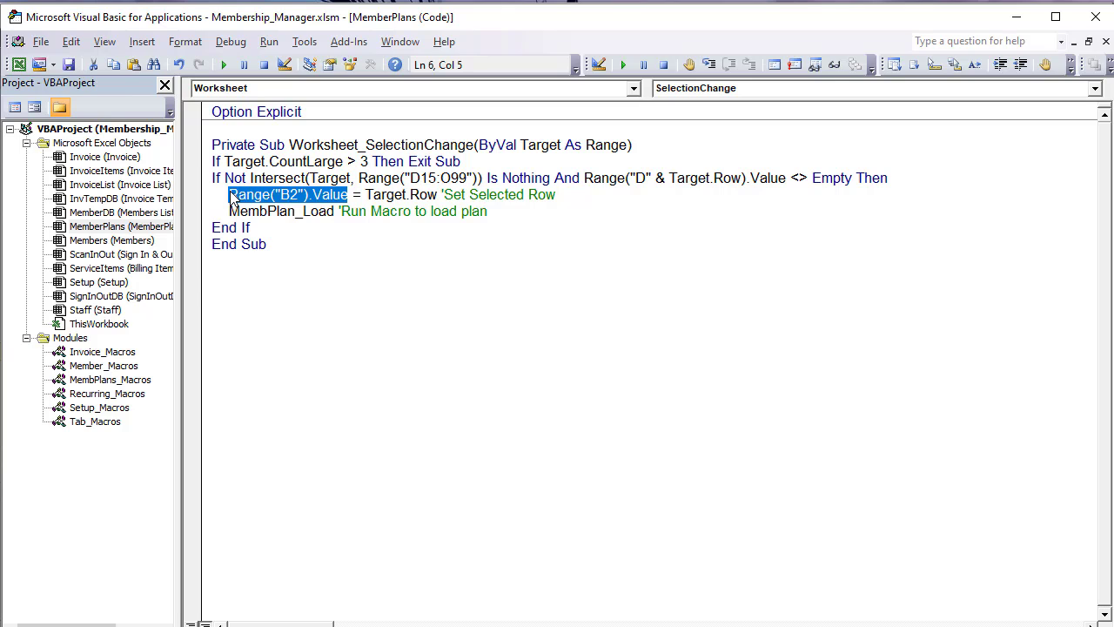
{"action": "left_click_drag", "start_coordinate": [487, 211], "coordinate": [229, 212]}
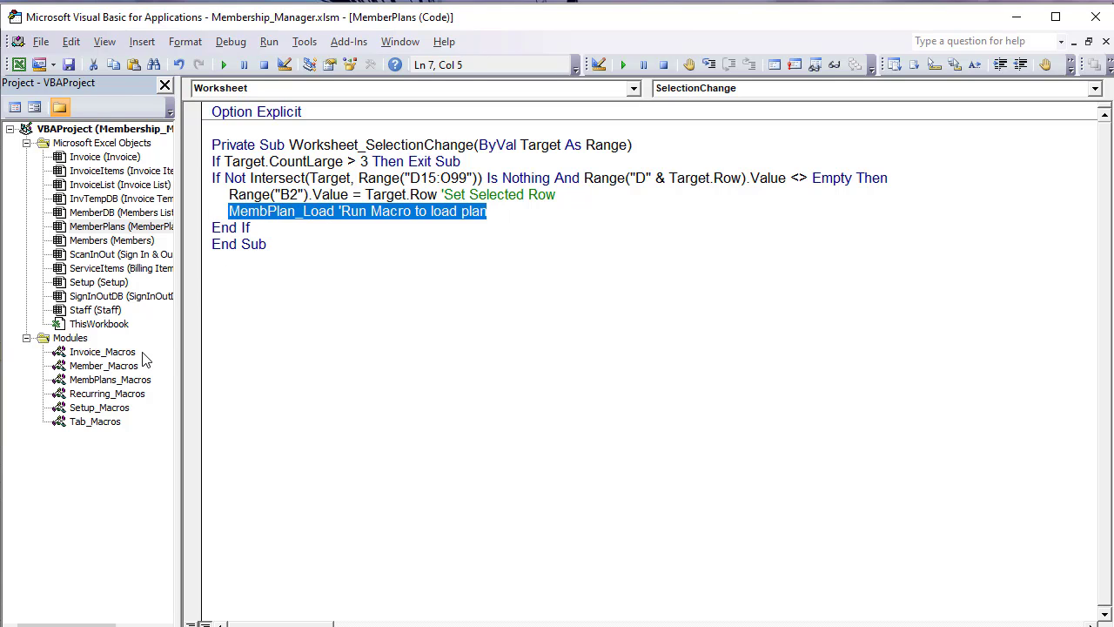
Step: Look through the MembPlans_Macros module, locating the MembPlan_Load and MembPlan_SaveUpdate macros
{"action": "double_click", "coordinate": [146, 383]}
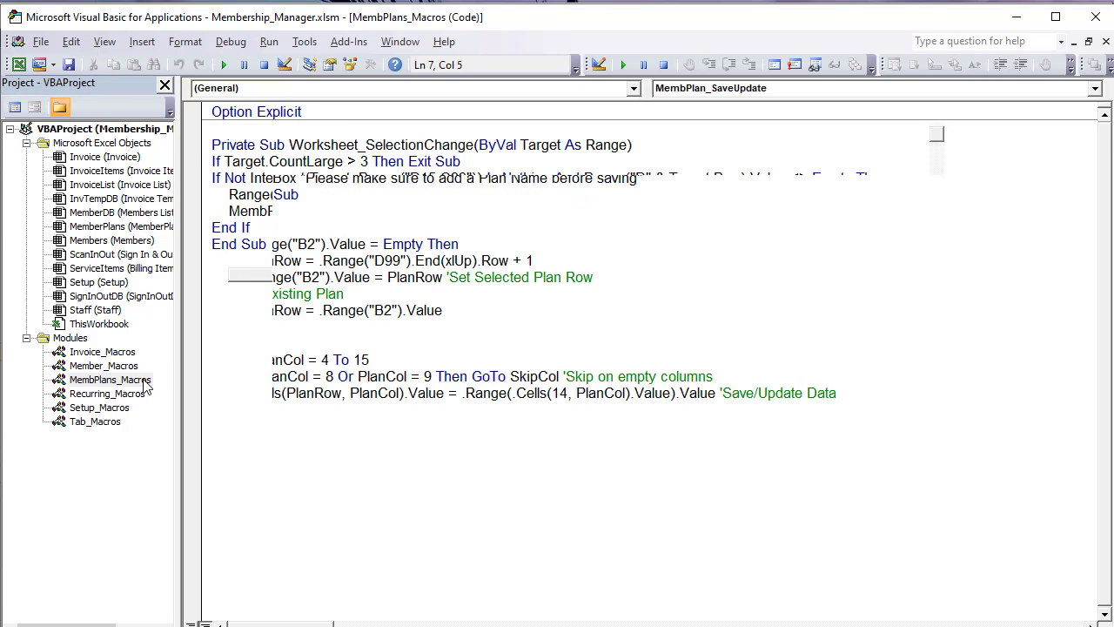
{"action": "scroll", "coordinate": [362, 315], "scroll_direction": "up", "scroll_amount": 1}
{"action": "scroll", "coordinate": [377, 239], "scroll_direction": "down", "scroll_amount": 10}
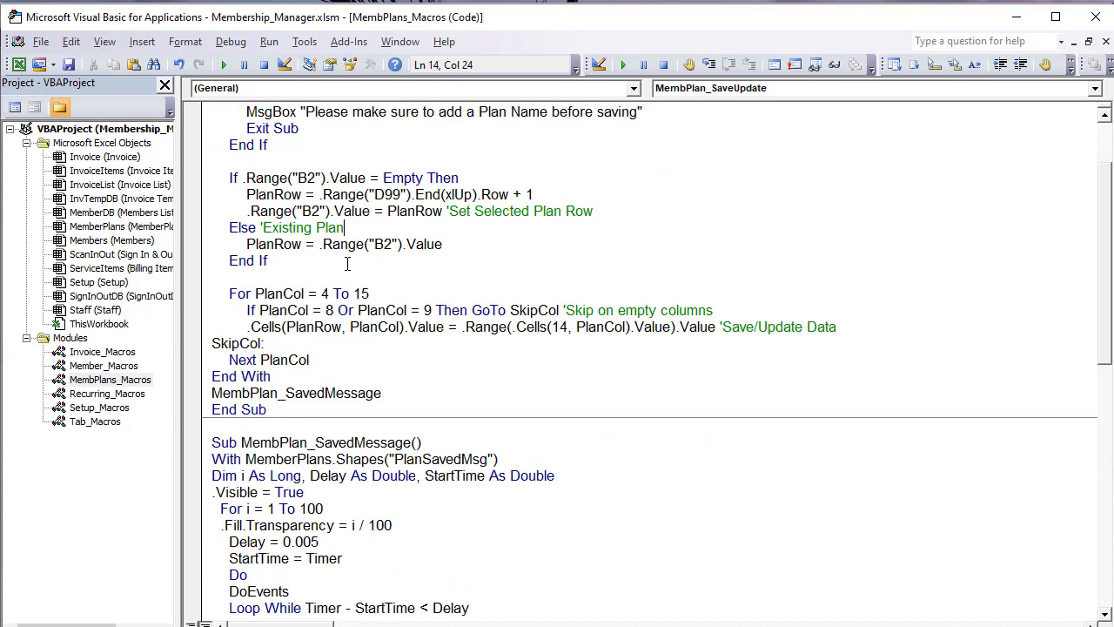
{"action": "scroll", "coordinate": [346, 331], "scroll_direction": "down", "scroll_amount": 2}
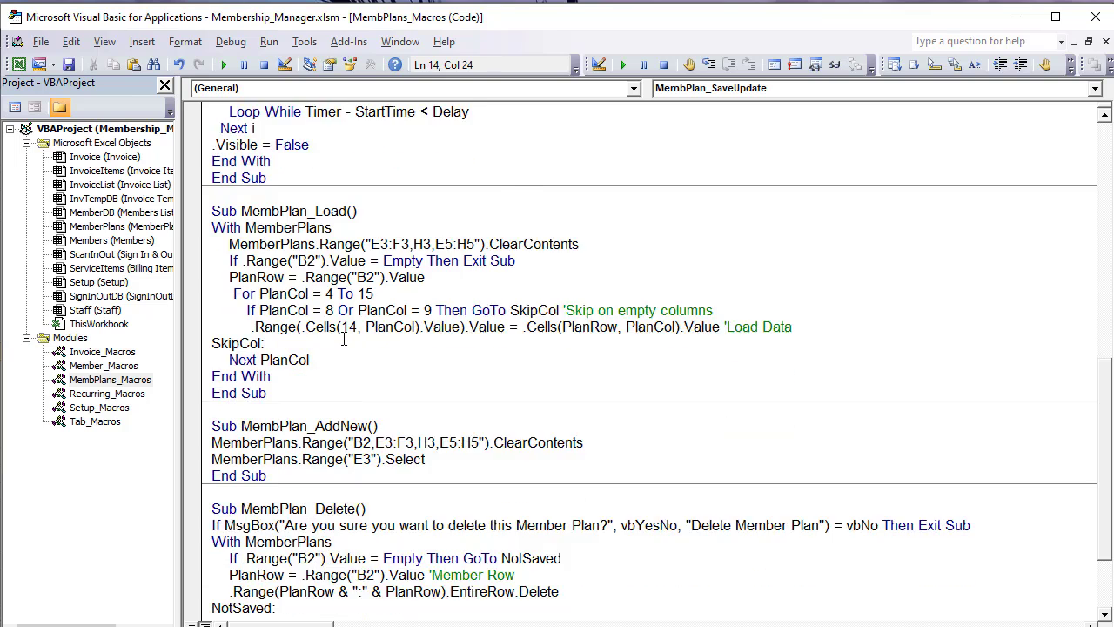
{"action": "scroll", "coordinate": [330, 340], "scroll_direction": "up", "scroll_amount": 12}
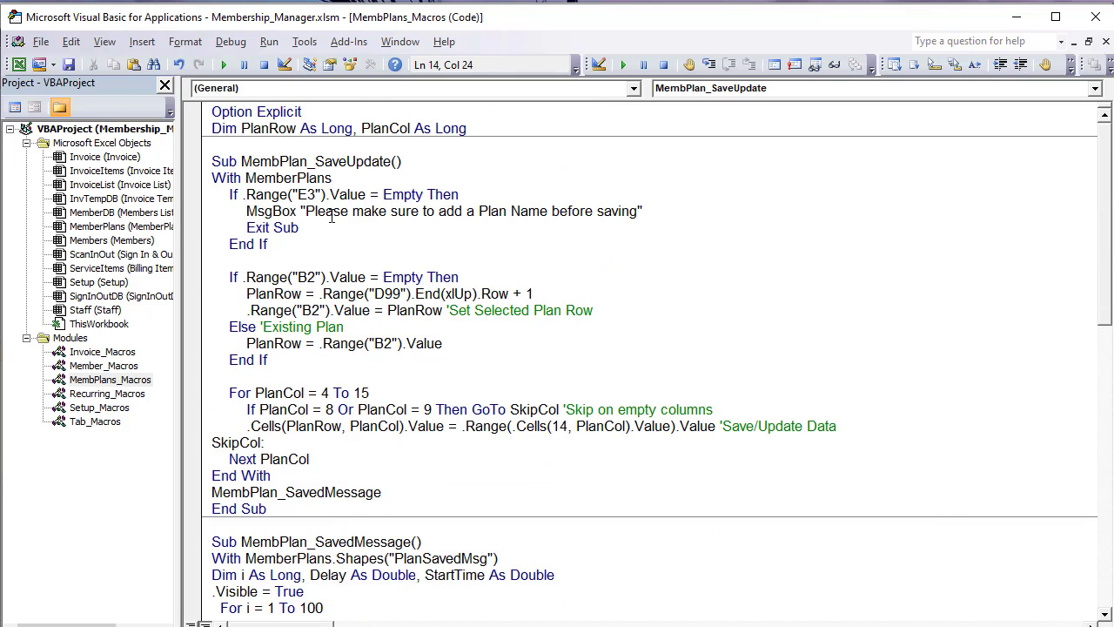
{"action": "left_click", "coordinate": [324, 195]}
{"action": "scroll", "coordinate": [354, 509], "scroll_direction": "down", "scroll_amount": 6}
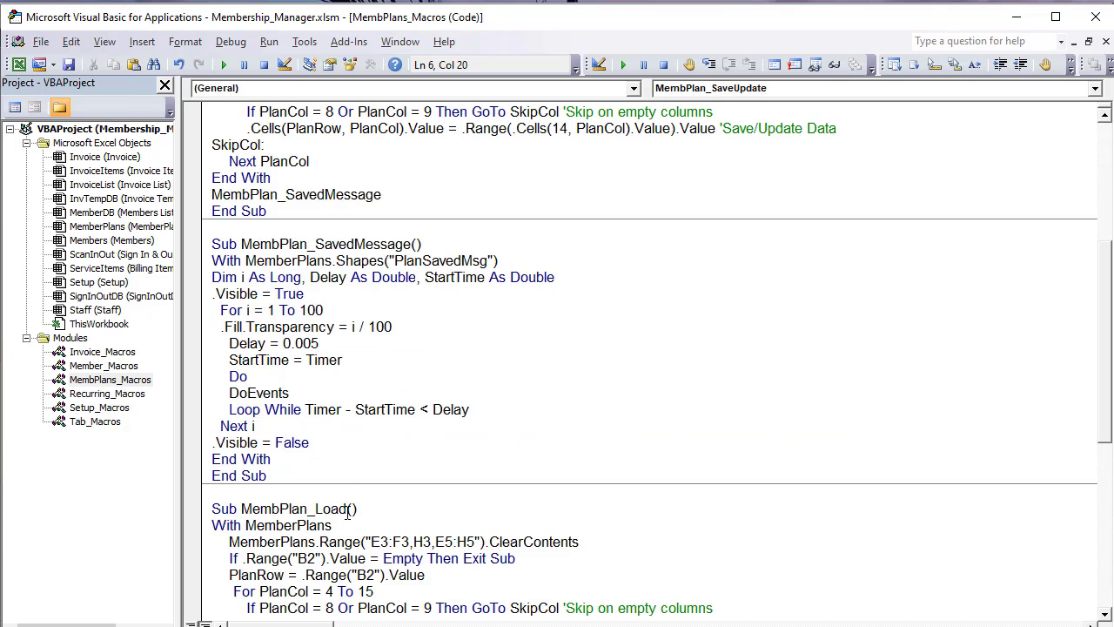
{"action": "left_click_drag", "start_coordinate": [349, 513], "coordinate": [277, 515]}
{"action": "scroll", "coordinate": [300, 484], "scroll_direction": "up", "scroll_amount": 6}
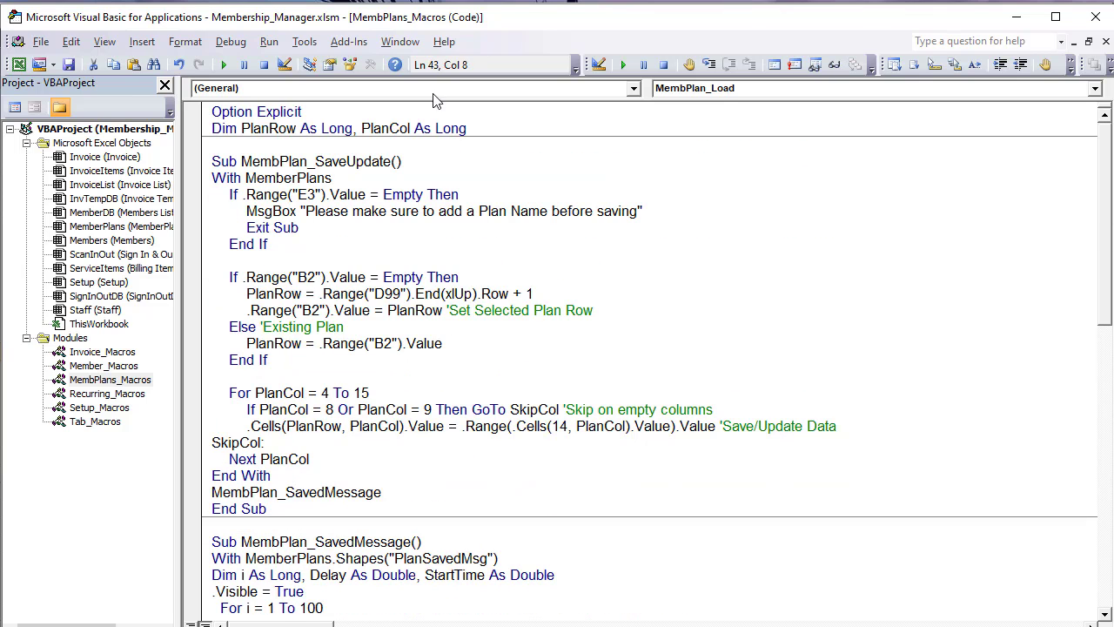
{"action": "left_click", "coordinate": [383, 195]}
{"action": "left_click_drag", "start_coordinate": [395, 161], "coordinate": [259, 162]}
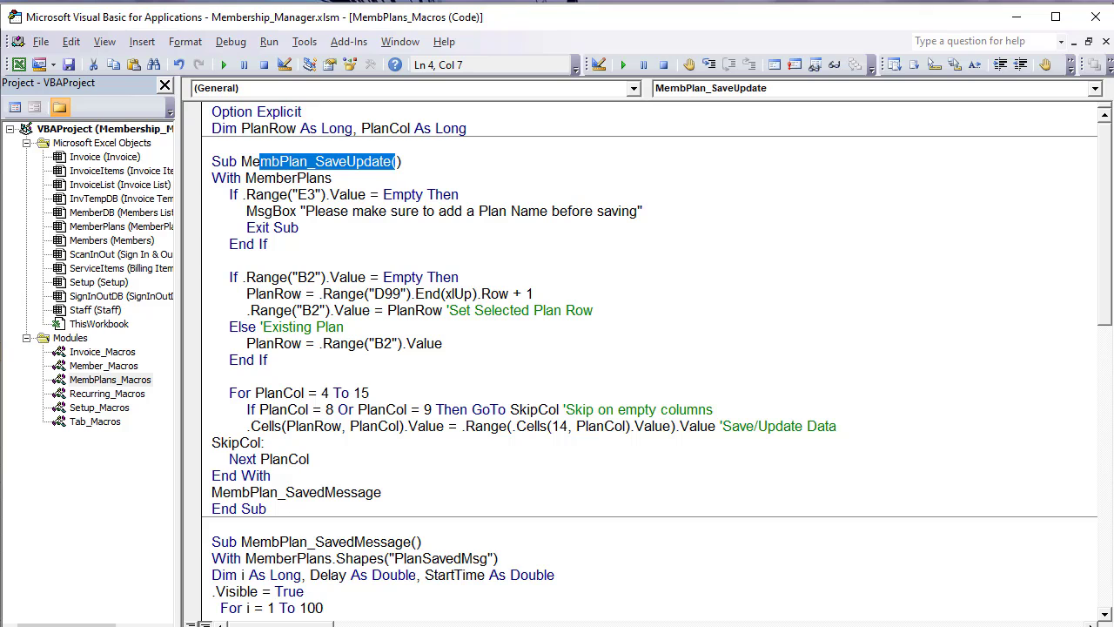
Step: Load the Test Weekly plan on the MemberPlans sheet, save it and bring the Sel Plan Row cell into view
{"action": "key", "text": "alt+F11"}
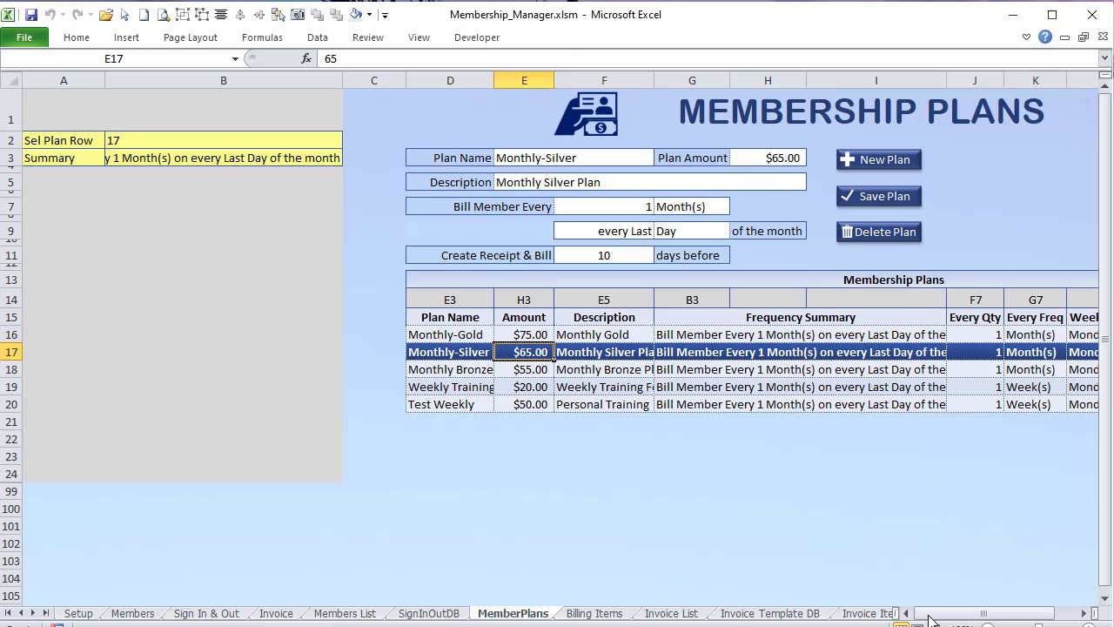
{"action": "left_click_drag", "start_coordinate": [930, 620], "coordinate": [963, 620]}
{"action": "left_click", "coordinate": [107, 407]}
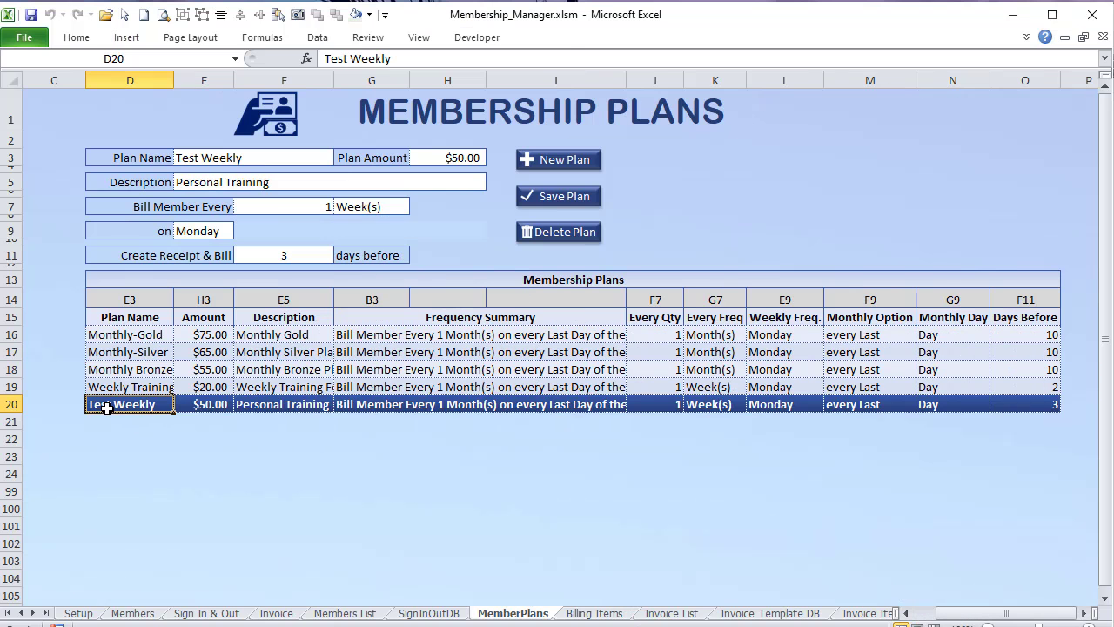
{"action": "left_click", "coordinate": [566, 197]}
{"action": "left_click", "coordinate": [566, 202]}
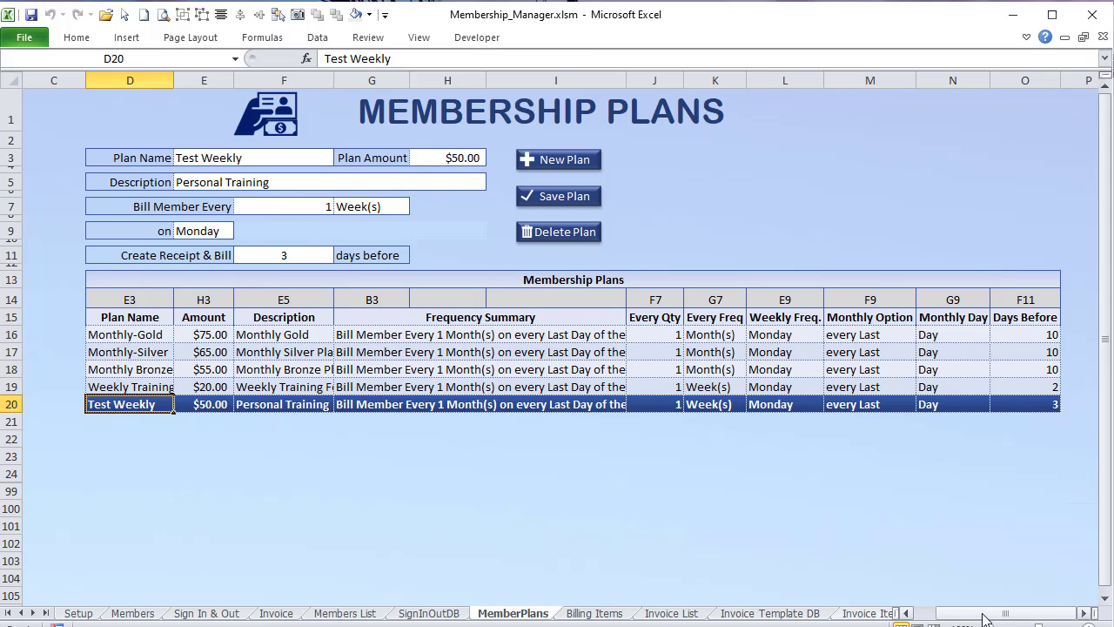
{"action": "left_click_drag", "start_coordinate": [984, 618], "coordinate": [954, 617]}
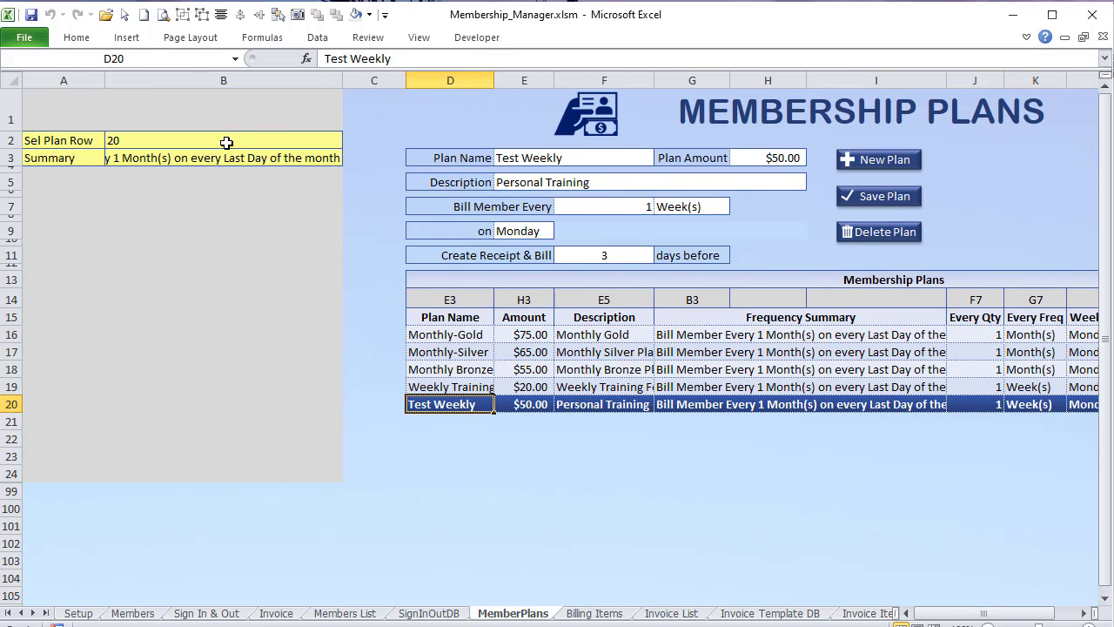
Step: Start a new membership plan, check the Sel Plan Row cell, and load existing plans from the table, ending with Monthly-Gold
{"action": "left_click", "coordinate": [907, 173]}
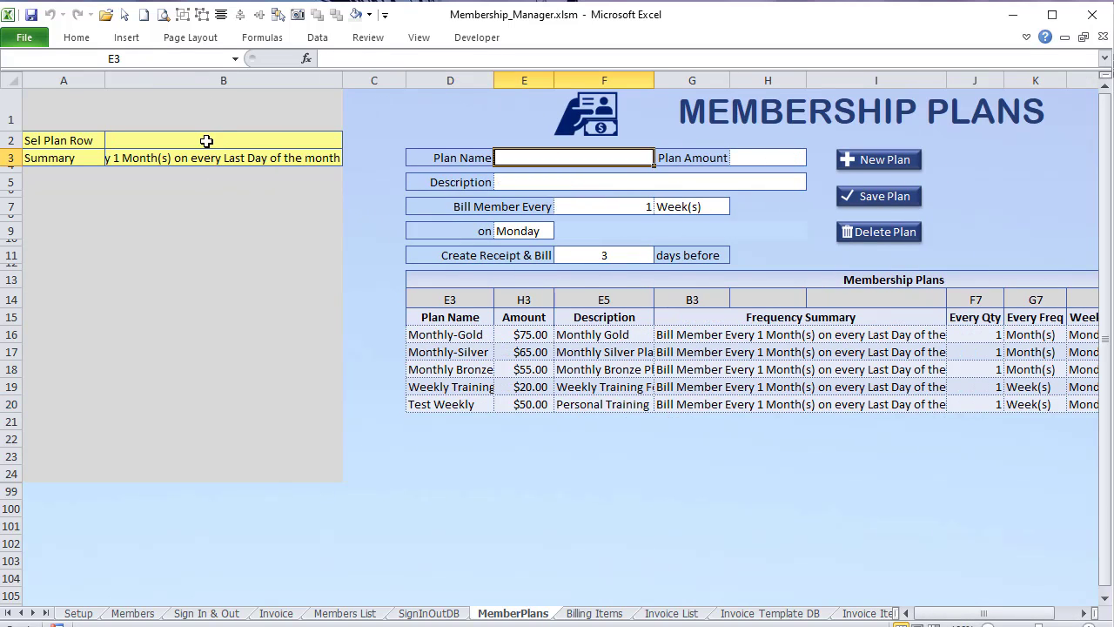
{"action": "left_click", "coordinate": [206, 140]}
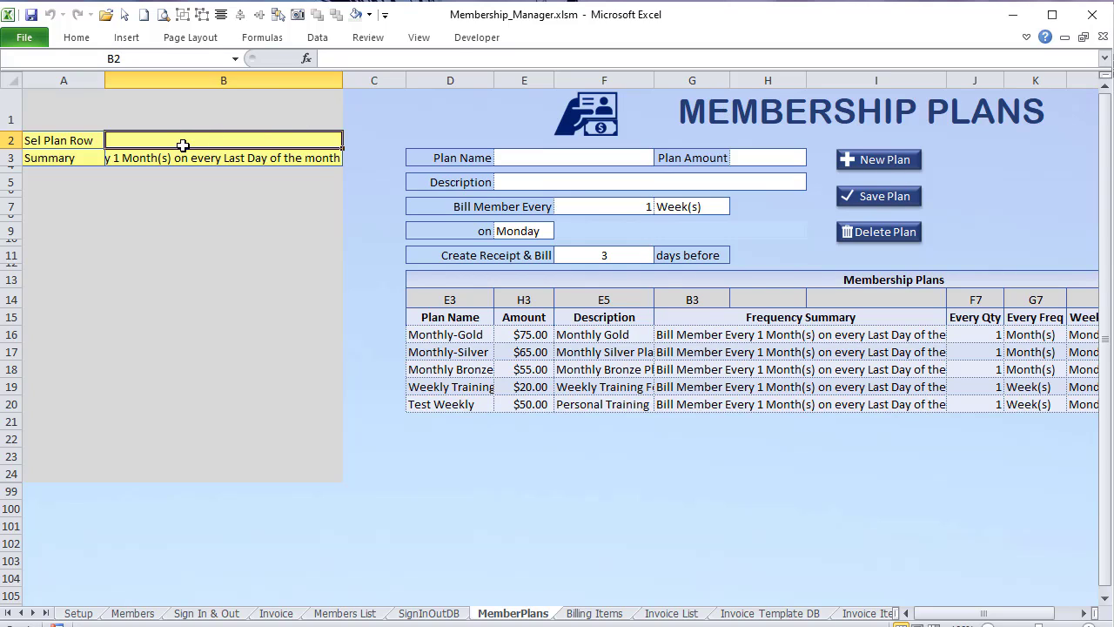
{"action": "left_click", "coordinate": [562, 353]}
{"action": "left_click", "coordinate": [533, 371]}
{"action": "left_click", "coordinate": [525, 339]}
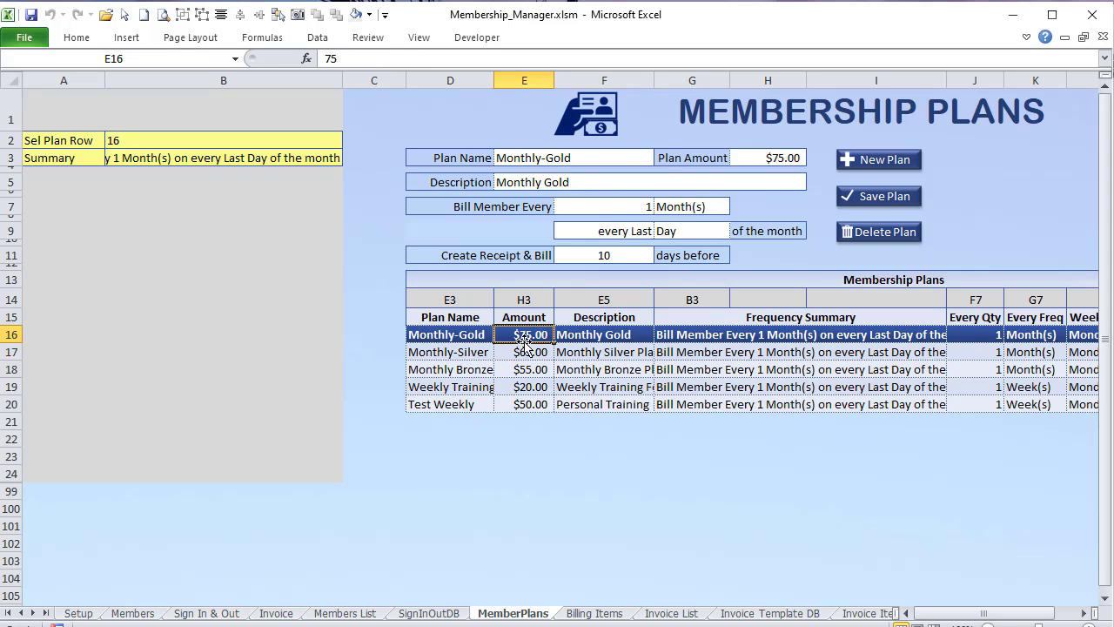
{"action": "key", "text": "alt+F11"}
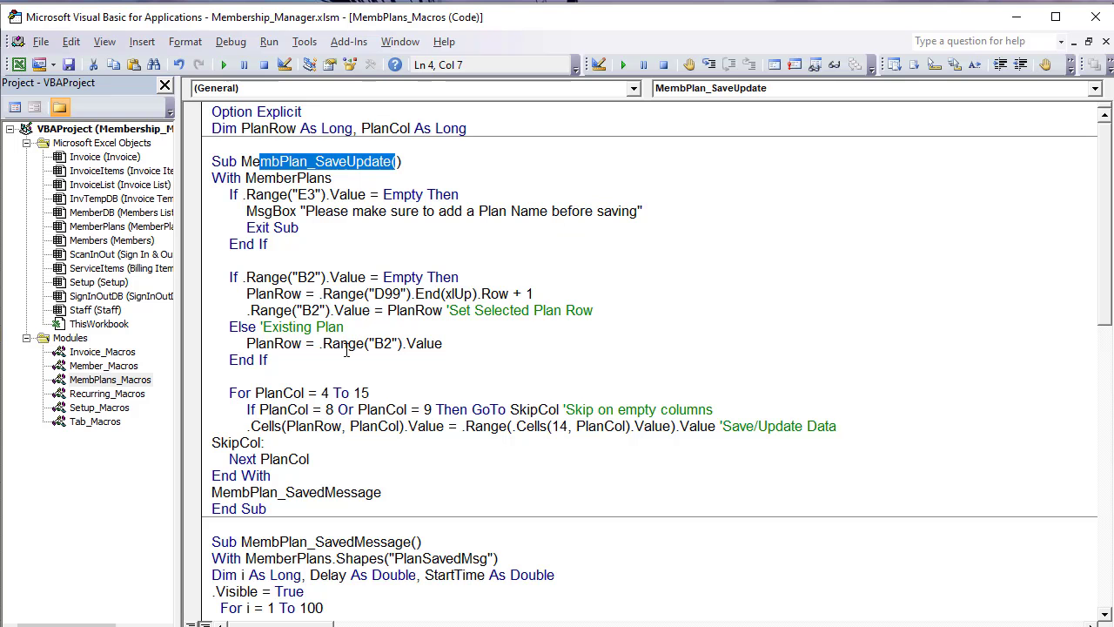
{"action": "key", "text": "alt+F11"}
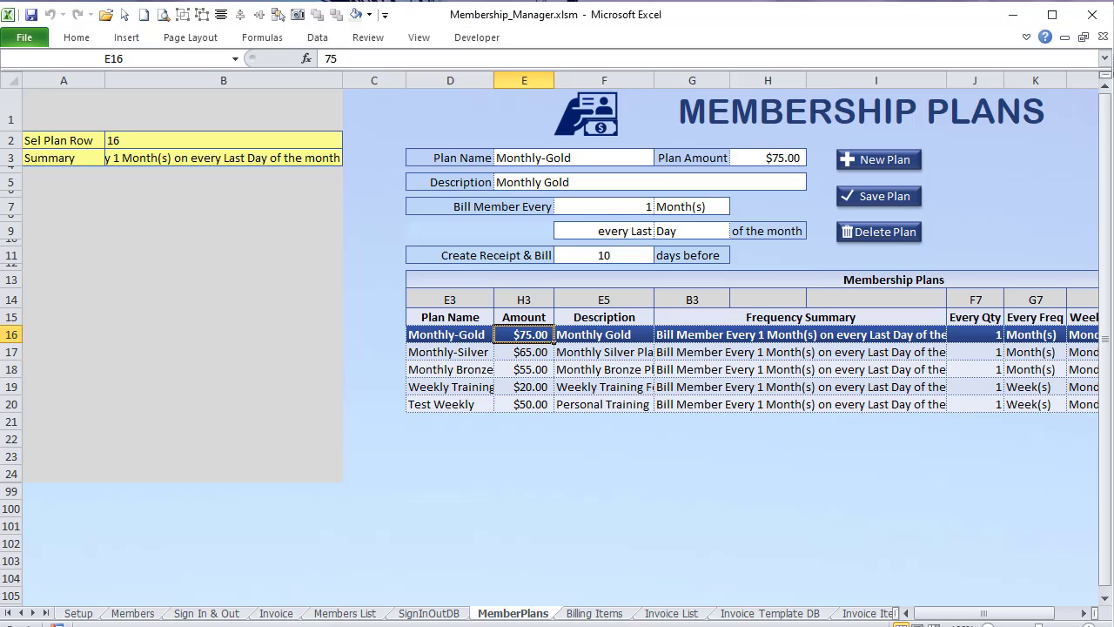
Step: Review the Plan Name cell E3 and the MembPlan_SaveUpdate code that requires a plan name before saving
{"action": "left_click", "coordinate": [582, 157]}
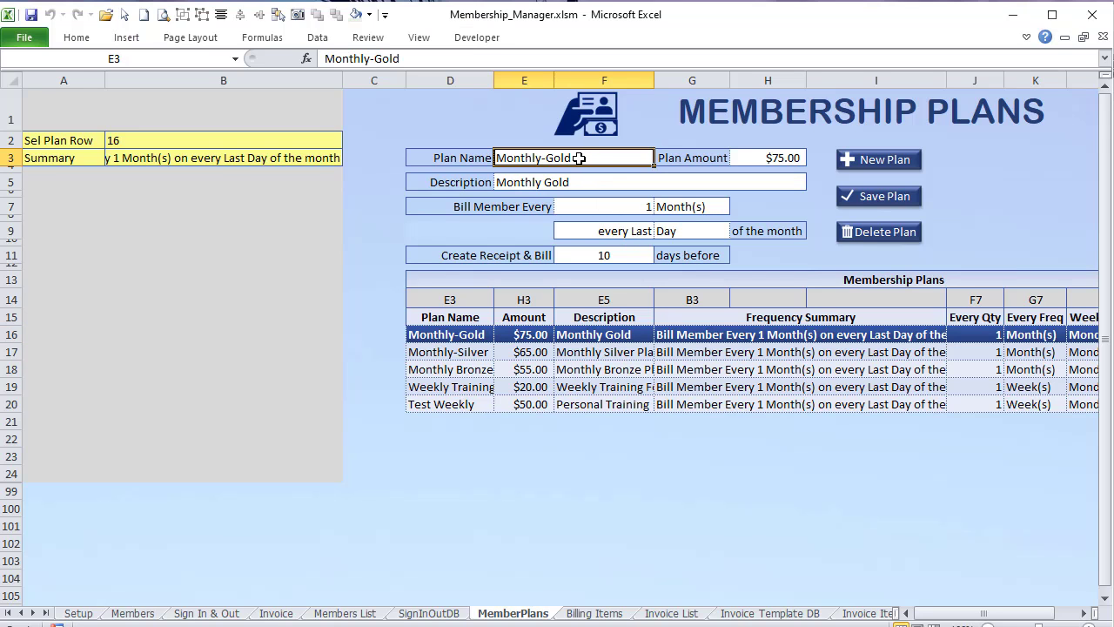
{"action": "key", "text": "alt+F11"}
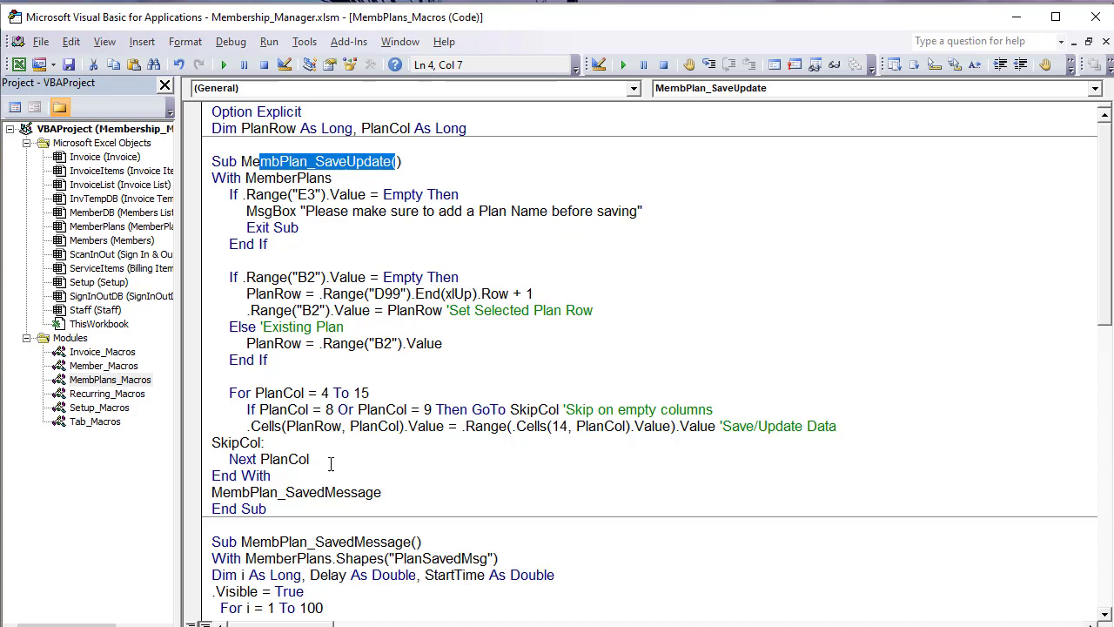
{"action": "left_click", "coordinate": [358, 194]}
{"action": "left_click_drag", "start_coordinate": [332, 177], "coordinate": [246, 178]}
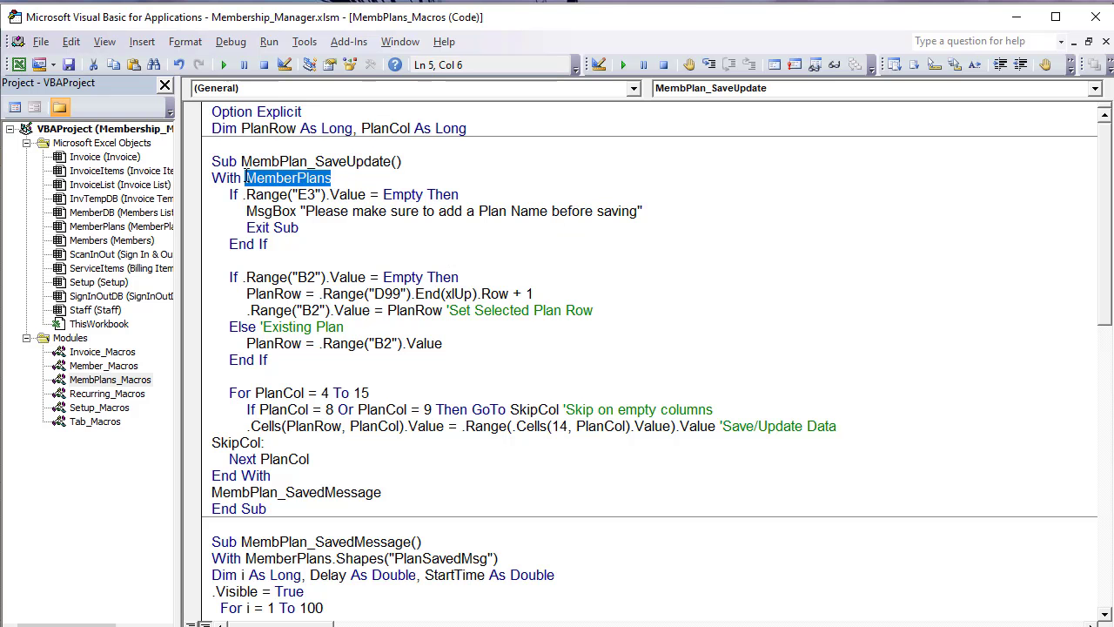
{"action": "left_click_drag", "start_coordinate": [478, 211], "coordinate": [340, 223]}
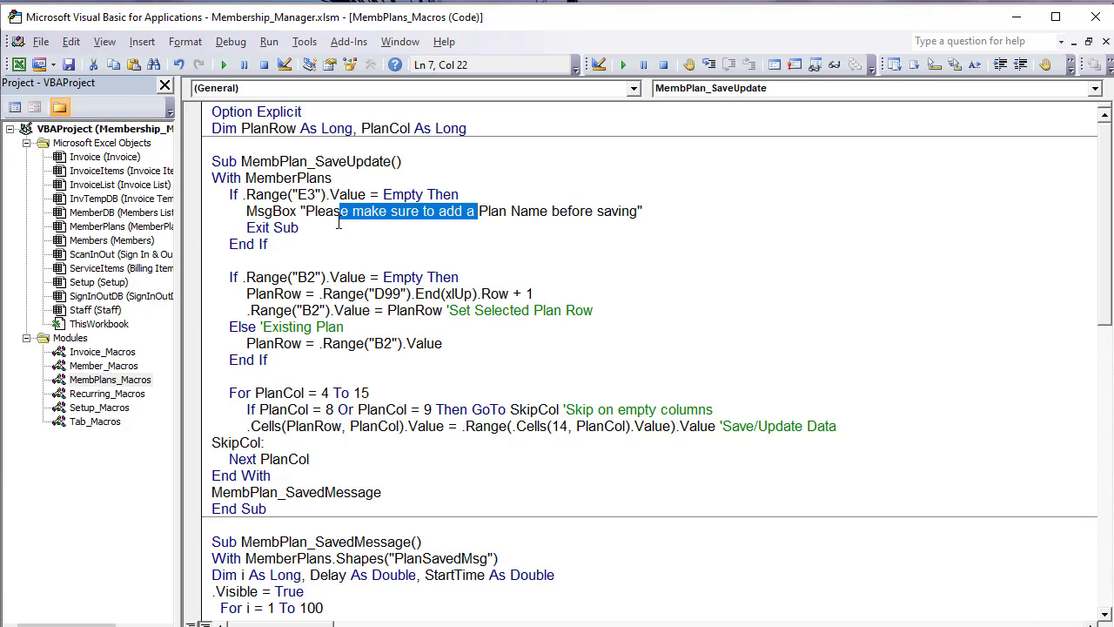
Step: Add the comment 'New Plan to the line in MembPlan_SaveUpdate that checks whether B2 is empty
{"action": "left_click_drag", "start_coordinate": [366, 277], "coordinate": [272, 277]}
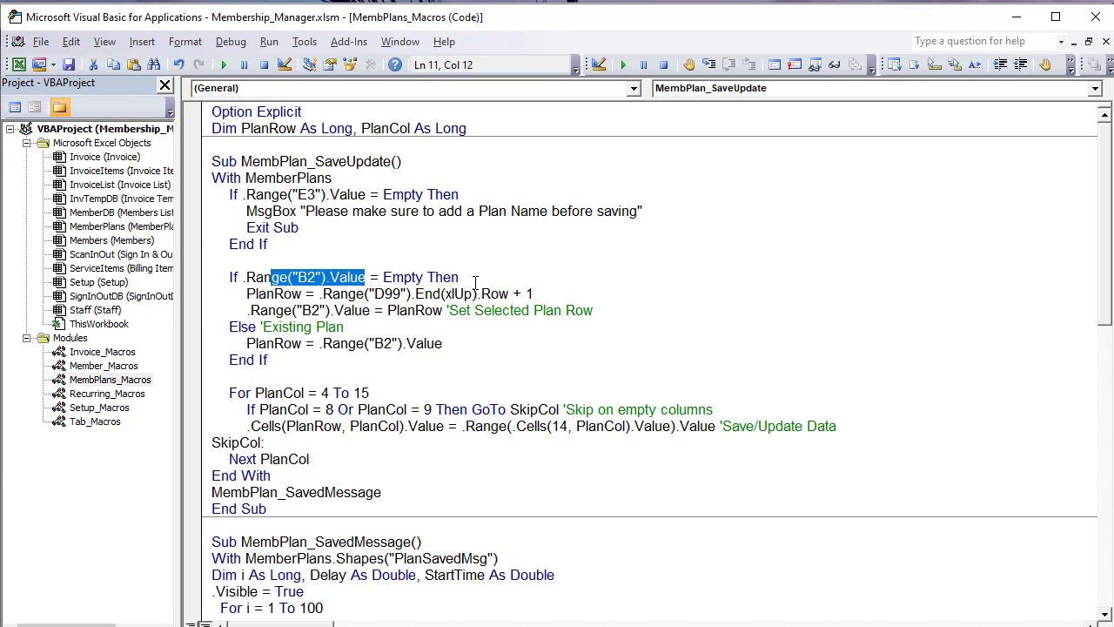
{"action": "left_click", "coordinate": [557, 277]}
{"action": "type", "text": "'"}
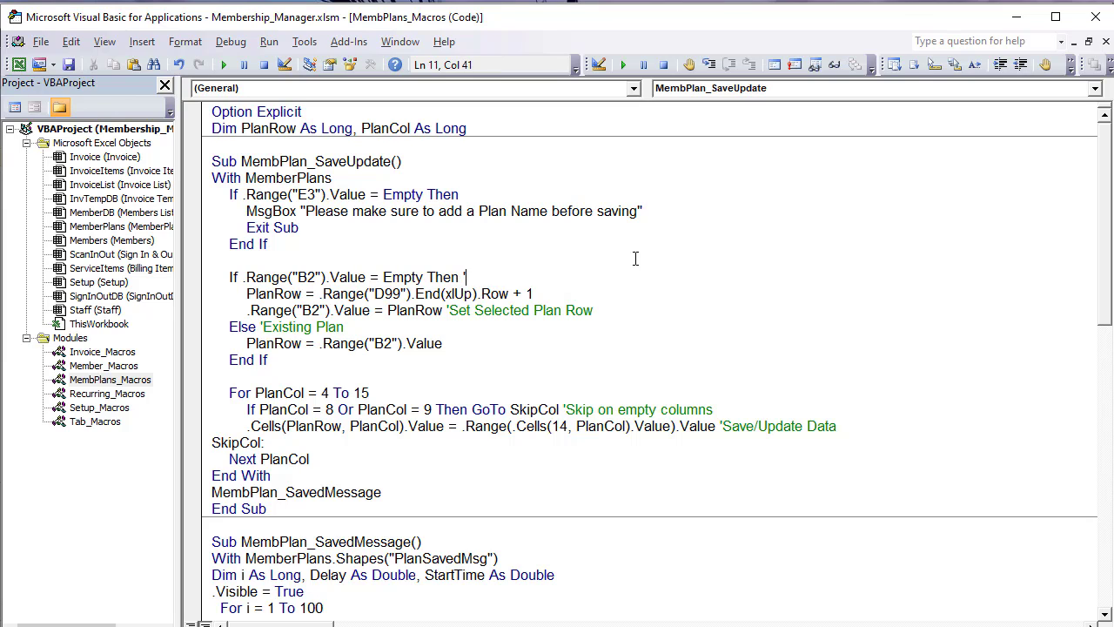
{"action": "type", "text": "m"}
{"action": "type", "text": "ew Plan"}
{"action": "left_click", "coordinate": [460, 332]}
Step: Review how PlanRow is assigned for a new plan, written to B2, and read from B2 for an existing plan
{"action": "mouse_move", "coordinate": [245, 293]}
{"action": "left_mouse_down"}
{"action": "mouse_move", "coordinate": [475, 296]}
{"action": "mouse_move", "coordinate": [527, 278]}
{"action": "mouse_move", "coordinate": [549, 294]}
{"action": "mouse_move", "coordinate": [247, 292]}
{"action": "left_mouse_up"}
{"action": "left_click", "coordinate": [549, 294]}
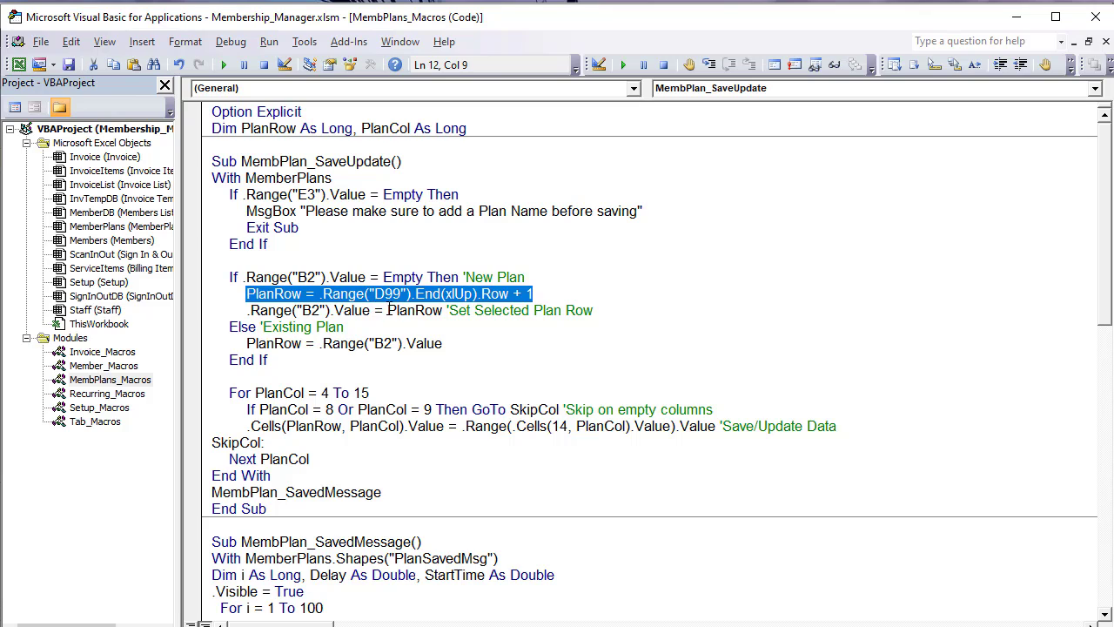
{"action": "left_click_drag", "start_coordinate": [387, 310], "coordinate": [246, 310]}
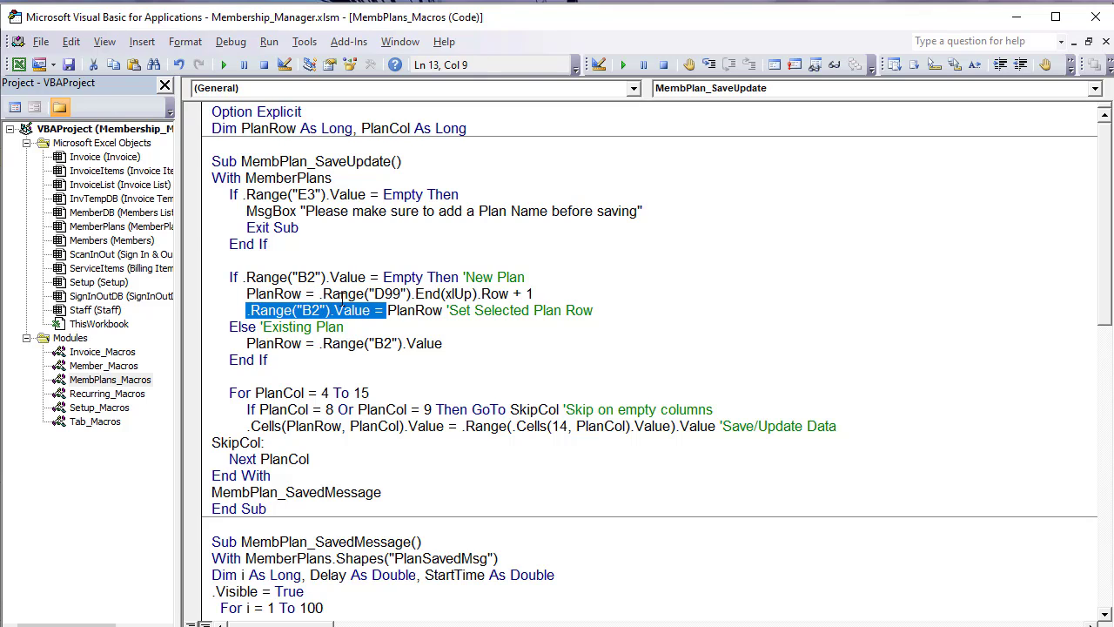
{"action": "left_click", "coordinate": [353, 327]}
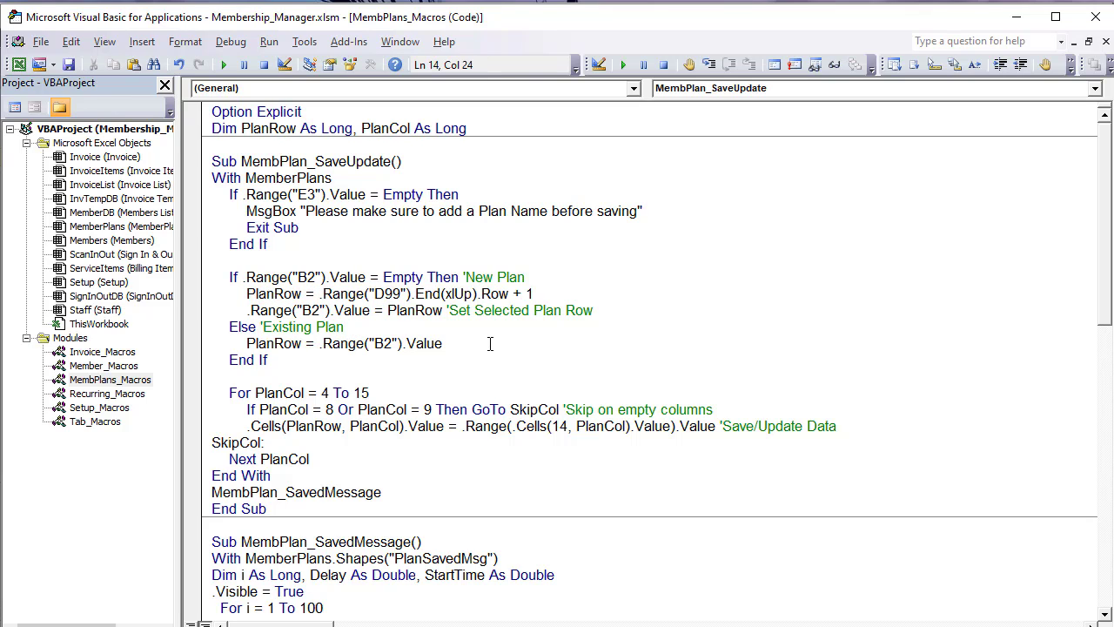
{"action": "left_click_drag", "start_coordinate": [490, 344], "coordinate": [246, 344]}
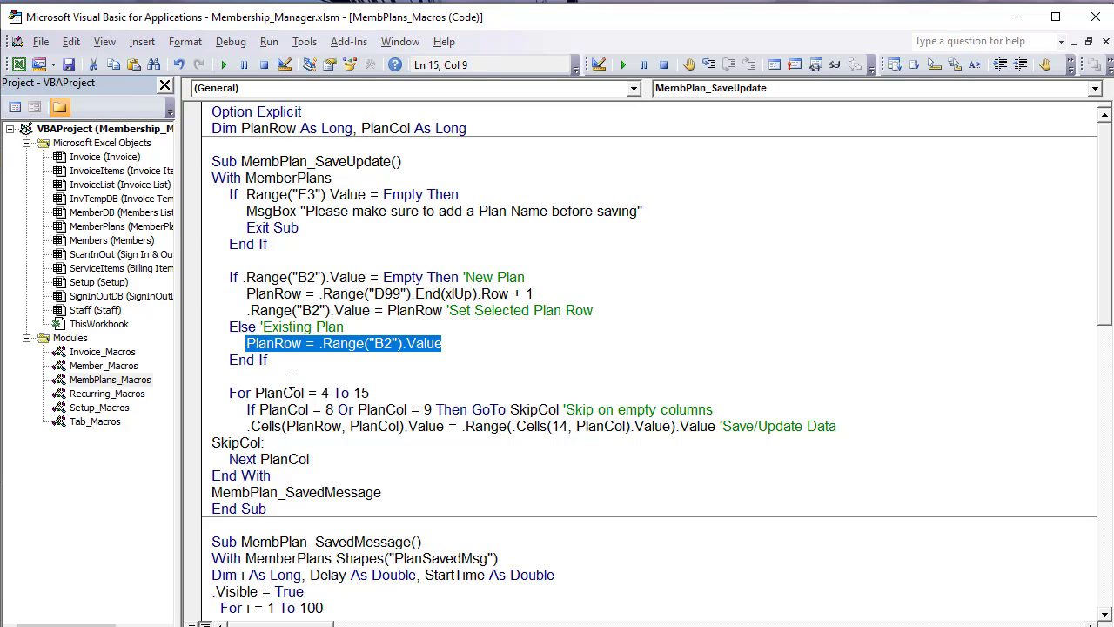
Step: Review the save loop over columns 4 to 15, its skip condition for columns 8 and 9, and the Save/Update Data line
{"action": "scroll", "coordinate": [337, 352], "scroll_direction": "down", "scroll_amount": 1}
{"action": "left_click_drag", "start_coordinate": [384, 337], "coordinate": [235, 337]}
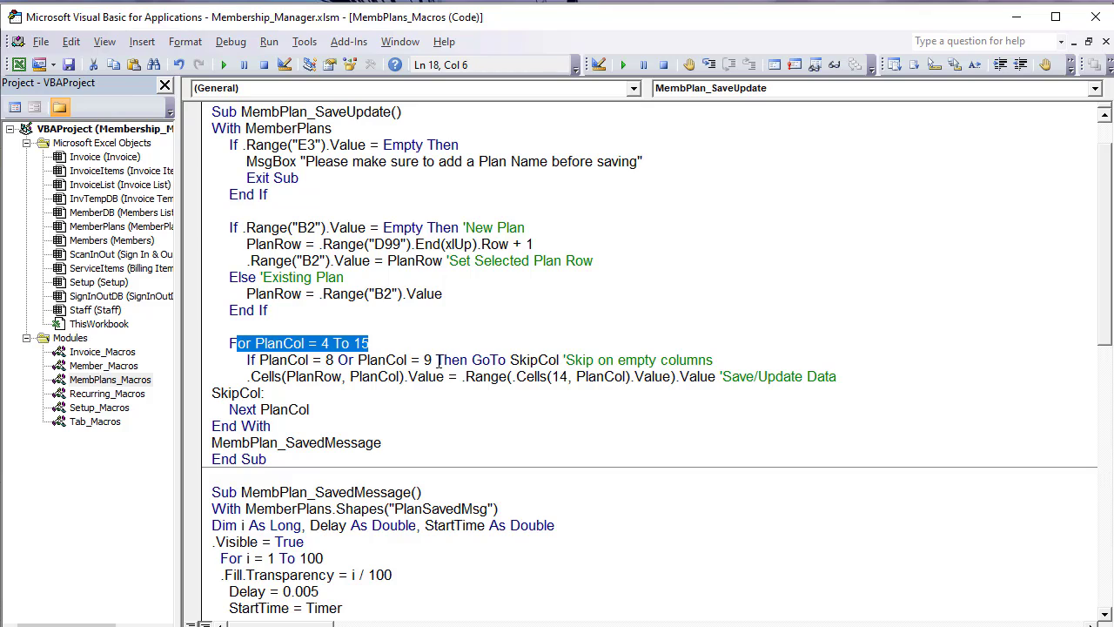
{"action": "left_click_drag", "start_coordinate": [435, 359], "coordinate": [259, 359]}
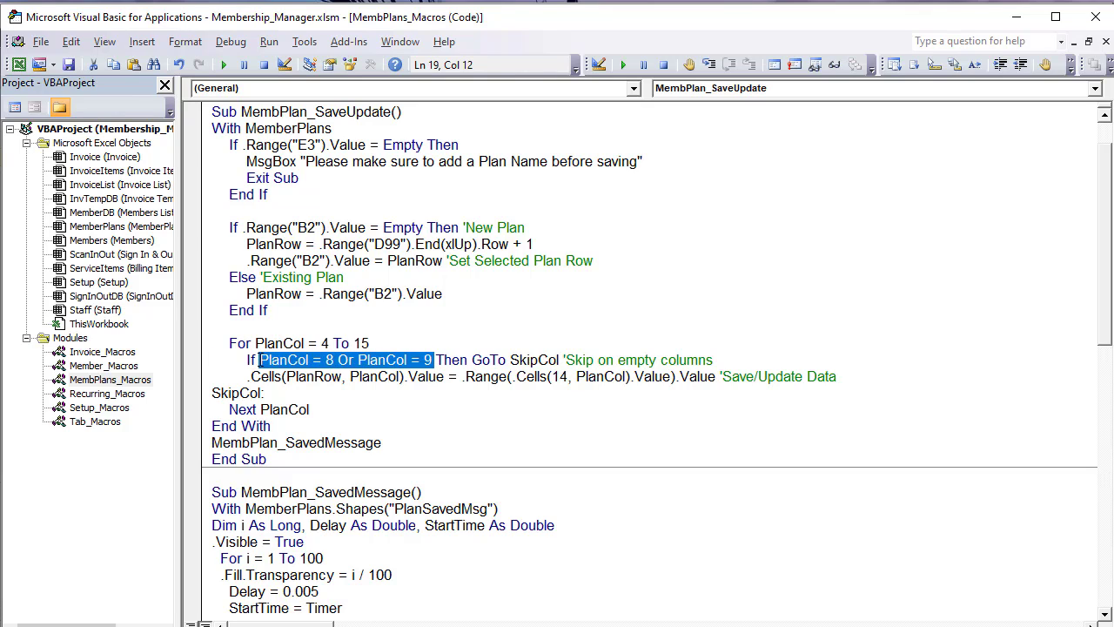
{"action": "left_click", "coordinate": [405, 359]}
{"action": "left_click_drag", "start_coordinate": [458, 360], "coordinate": [582, 363]}
{"action": "left_click_drag", "start_coordinate": [858, 376], "coordinate": [251, 376]}
Step: Examine the empty row 14 mapping cells in columns H and I and the merged Frequency Summary cells on the MemberPlans sheet
{"action": "key", "text": "alt+F11"}
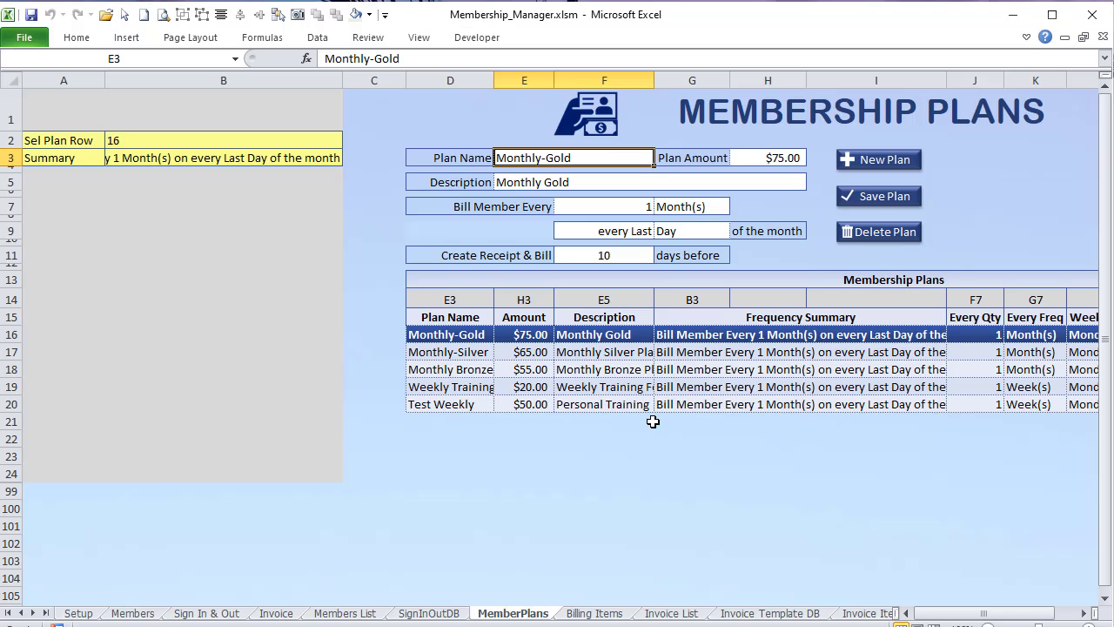
{"action": "left_click_drag", "start_coordinate": [928, 614], "coordinate": [1001, 620]}
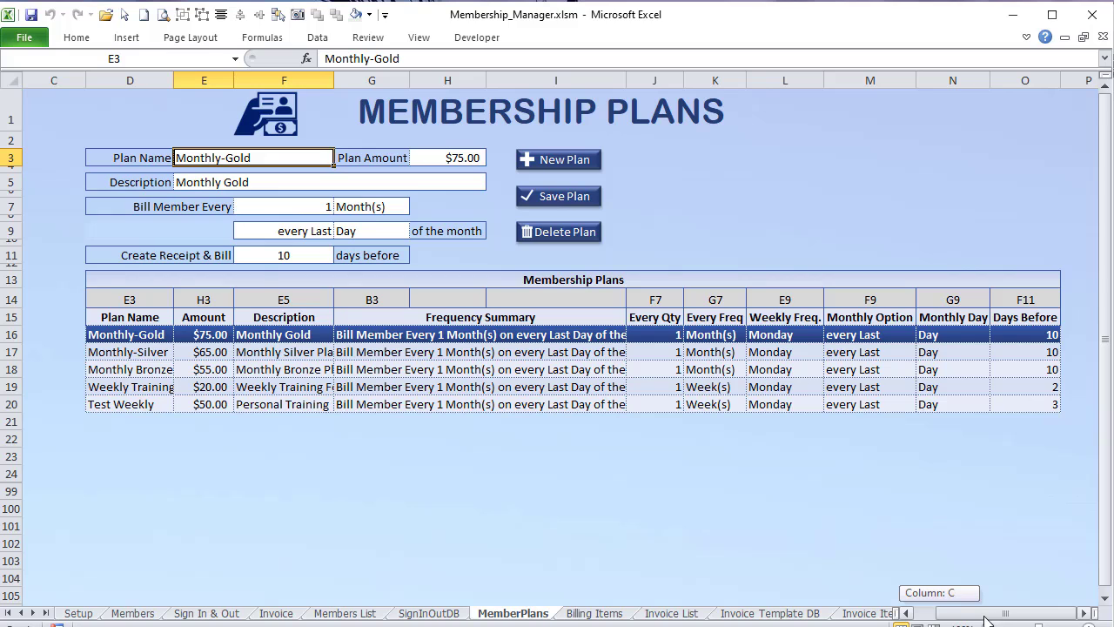
{"action": "left_click", "coordinate": [458, 302]}
{"action": "left_click", "coordinate": [565, 301]}
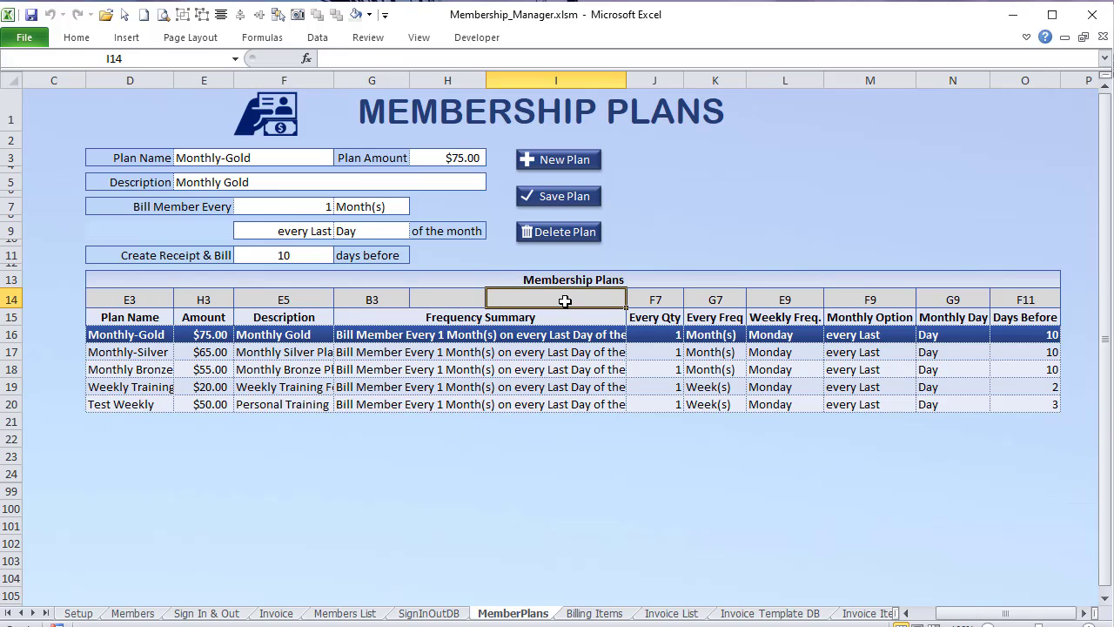
{"action": "left_click", "coordinate": [400, 335]}
{"action": "left_click", "coordinate": [401, 352]}
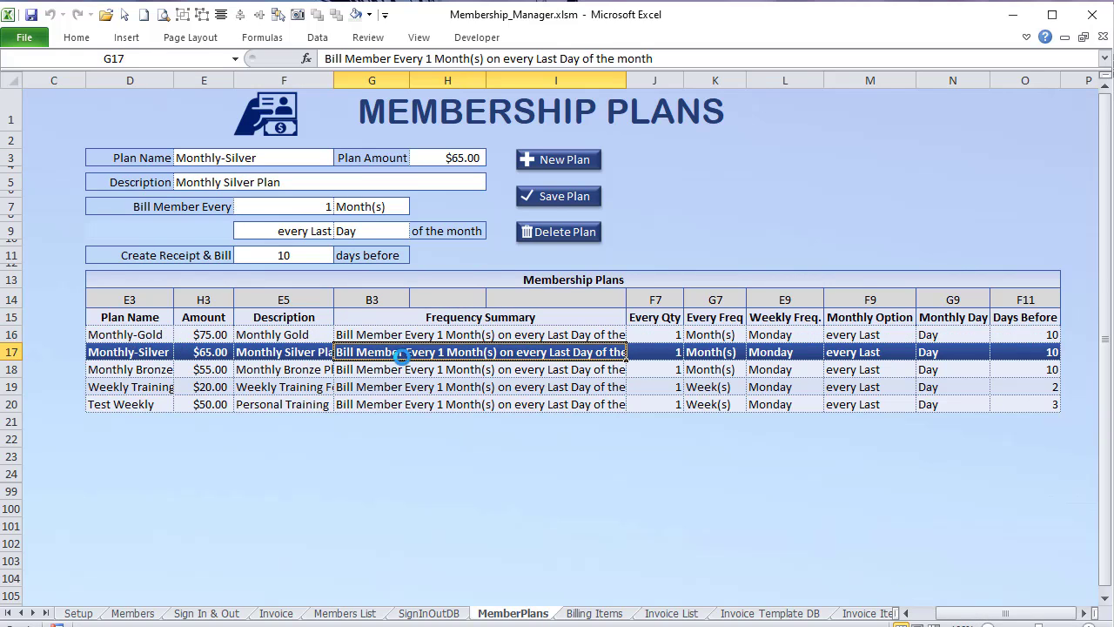
{"action": "left_click", "coordinate": [400, 383]}
{"action": "left_click", "coordinate": [401, 352]}
{"action": "left_click", "coordinate": [406, 332]}
{"action": "left_click", "coordinate": [400, 352]}
Step: Review the SkipCol label and the row 14 cell reference in the Save/Update Data line
{"action": "key", "text": "alt+F11"}
{"action": "left_click", "coordinate": [322, 396]}
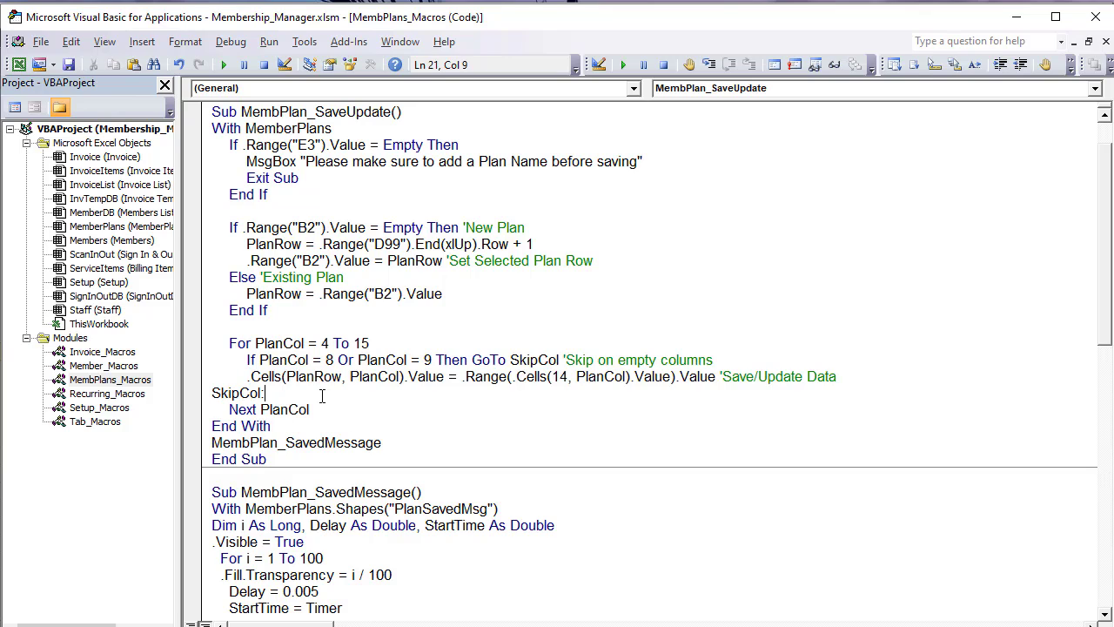
{"action": "left_click_drag", "start_coordinate": [464, 378], "coordinate": [553, 376]}
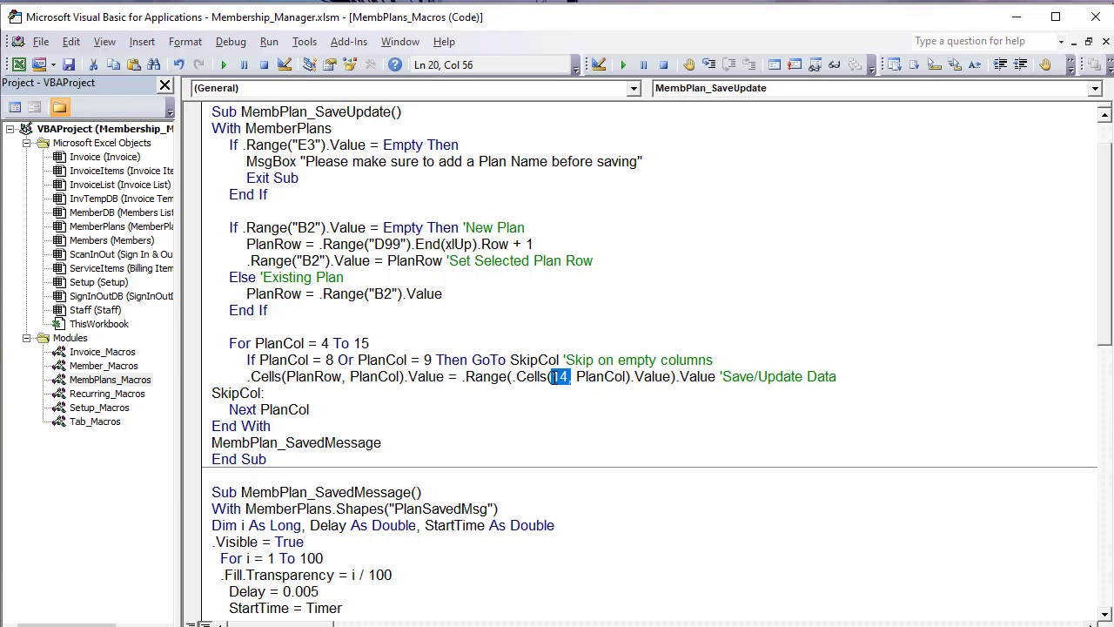
{"action": "left_click_drag", "start_coordinate": [668, 375], "coordinate": [517, 376]}
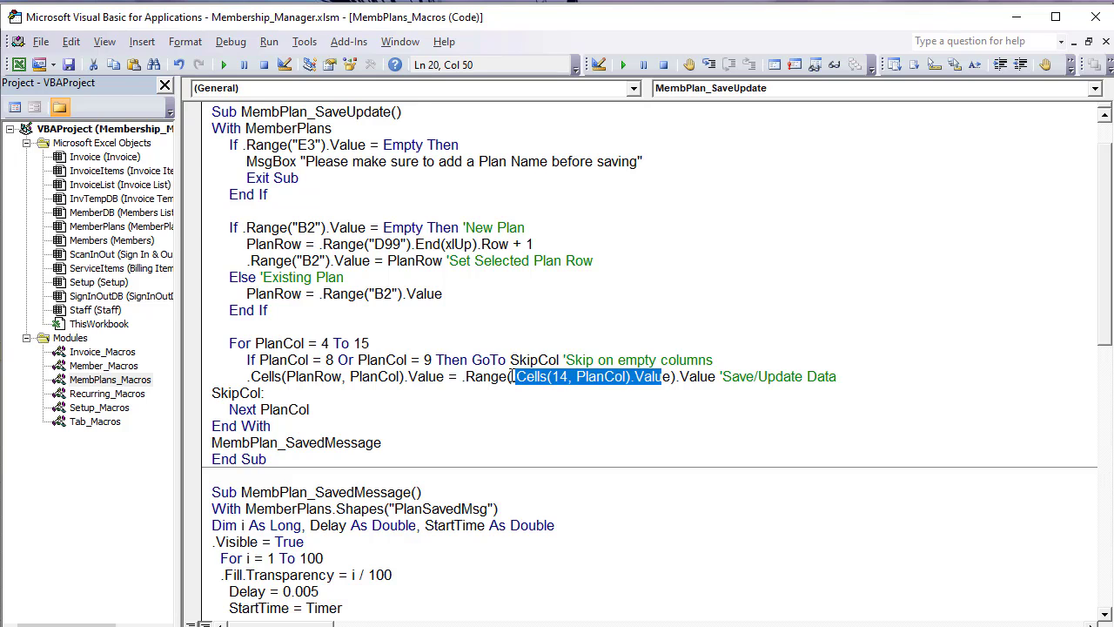
Step: Compare the E3 and H3 mappings in row 14 with the Plan Name and Plan Amount cells, and load the Weekly Training plan
{"action": "key", "text": "alt+F11"}
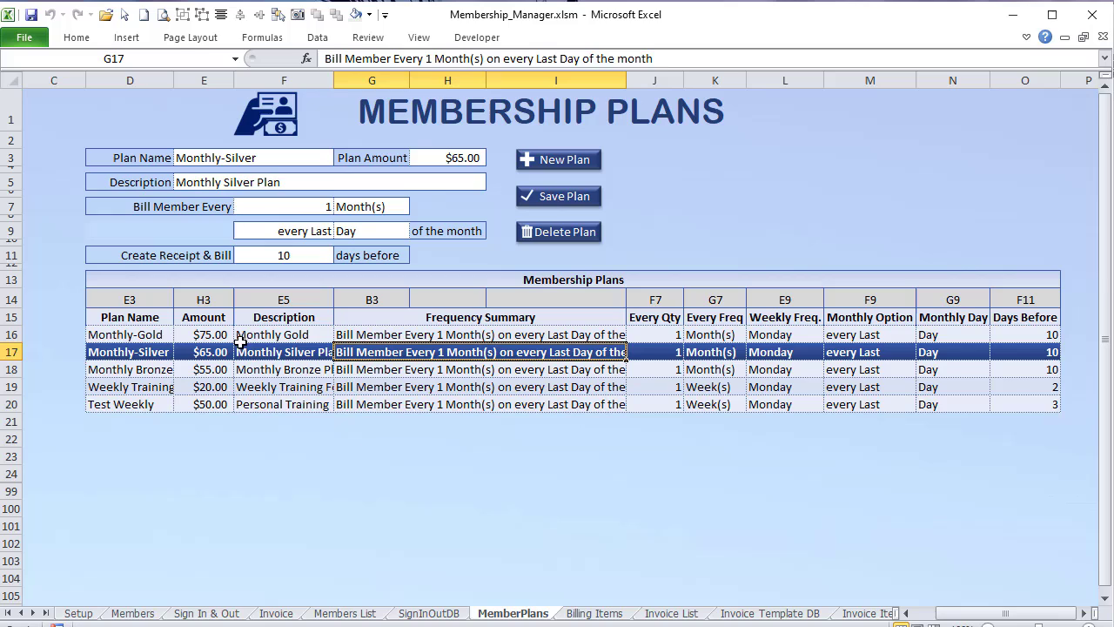
{"action": "left_click", "coordinate": [165, 301]}
{"action": "left_click", "coordinate": [245, 159]}
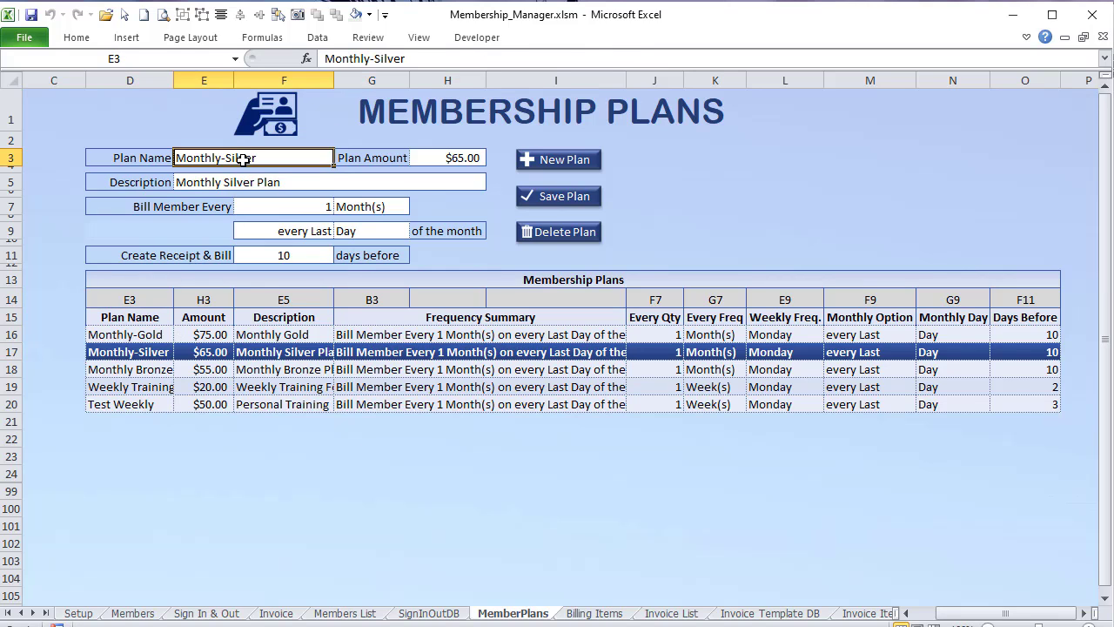
{"action": "left_click", "coordinate": [212, 302]}
{"action": "left_click", "coordinate": [437, 158]}
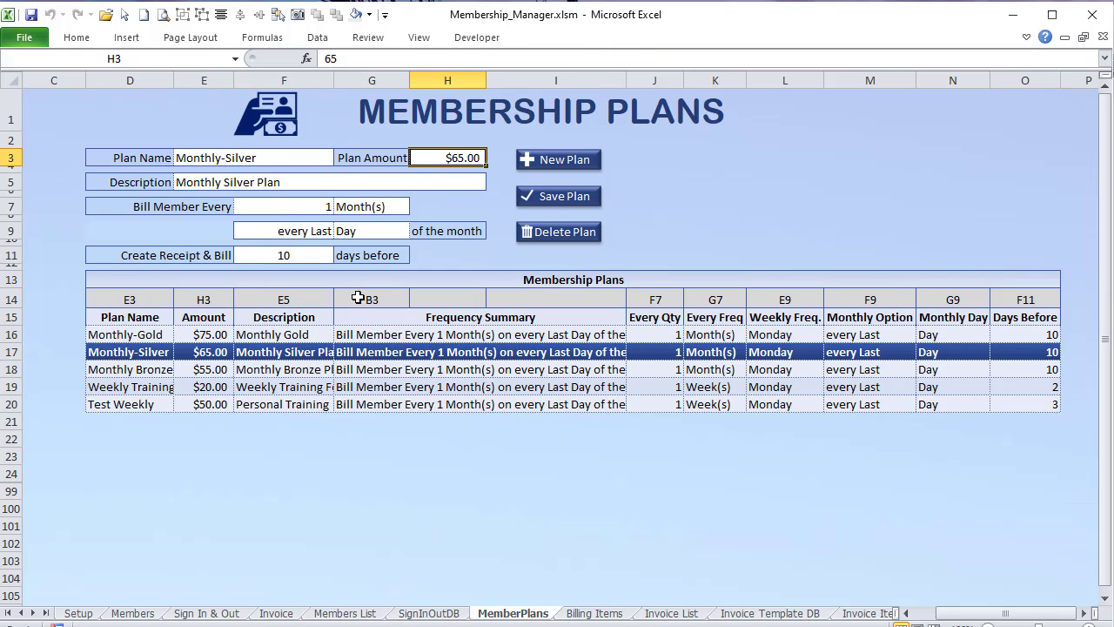
{"action": "left_click", "coordinate": [139, 387]}
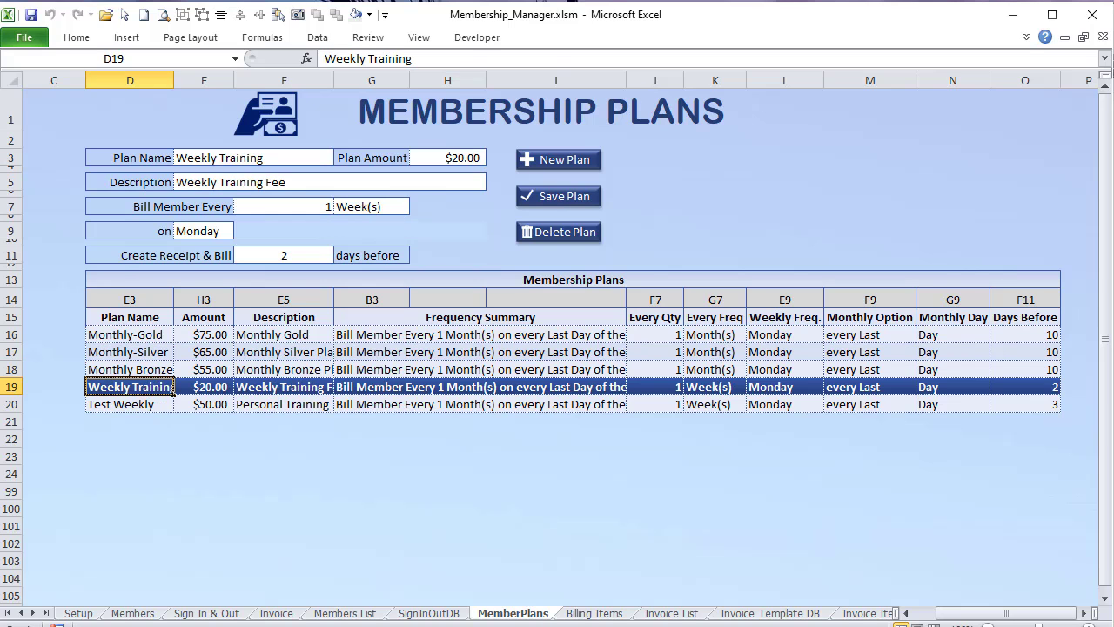
Step: Review the MembPlan_SavedMessage call and its macro, including the fade-out code and the PlanSavedMsg shape name
{"action": "key", "text": "alt+F11"}
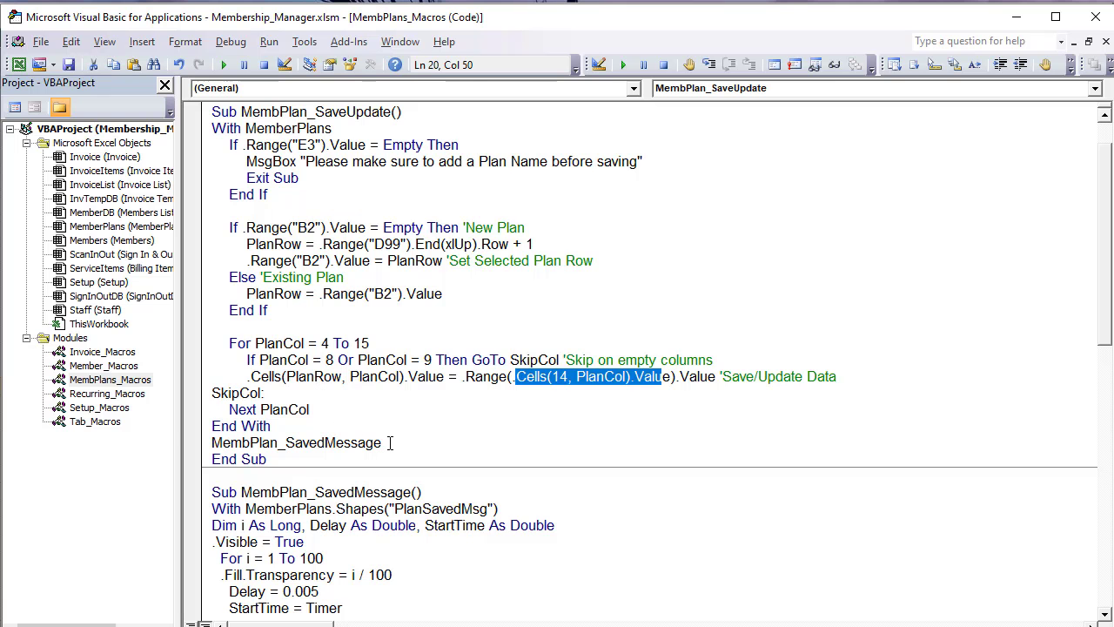
{"action": "left_click_drag", "start_coordinate": [390, 443], "coordinate": [191, 438]}
{"action": "scroll", "coordinate": [268, 450], "scroll_direction": "down", "scroll_amount": 4}
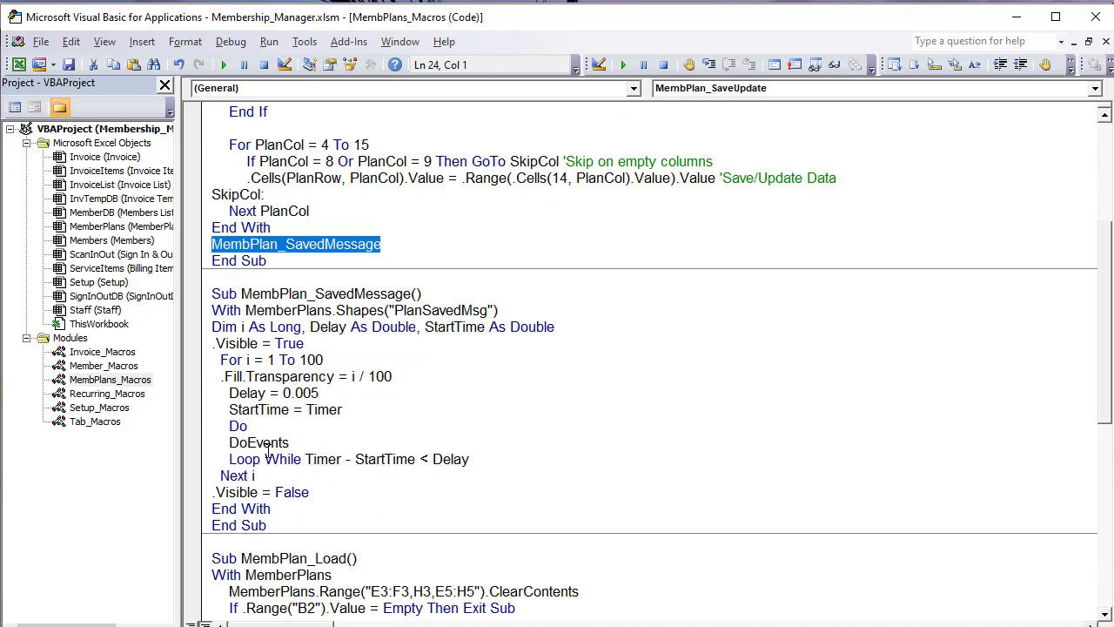
{"action": "left_click_drag", "start_coordinate": [392, 494], "coordinate": [228, 310]}
{"action": "left_click", "coordinate": [337, 399]}
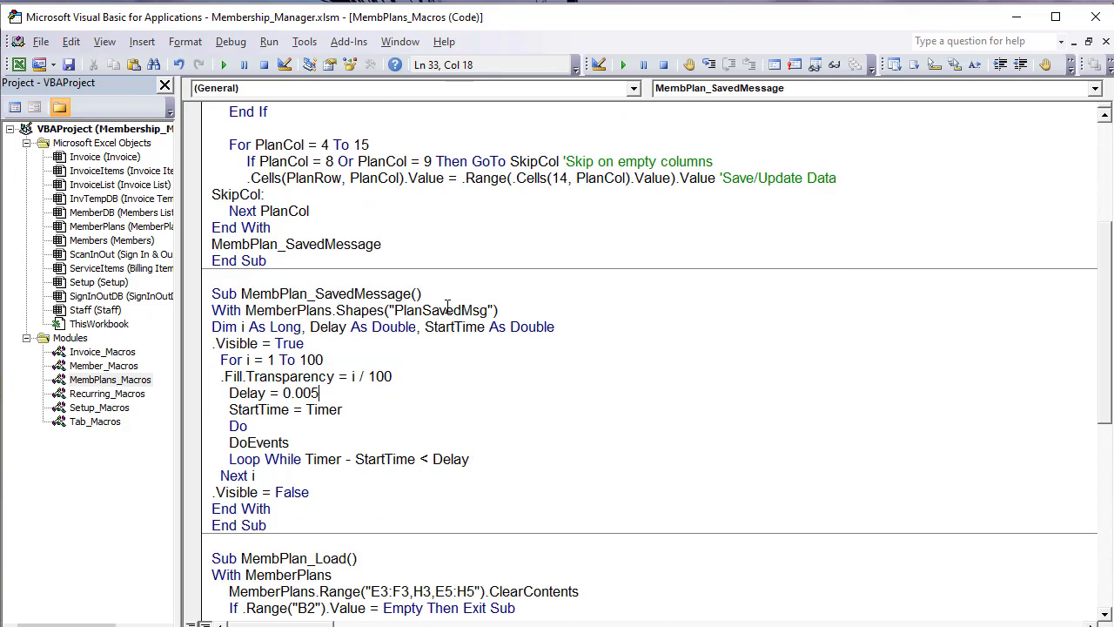
{"action": "left_click_drag", "start_coordinate": [495, 305], "coordinate": [397, 310]}
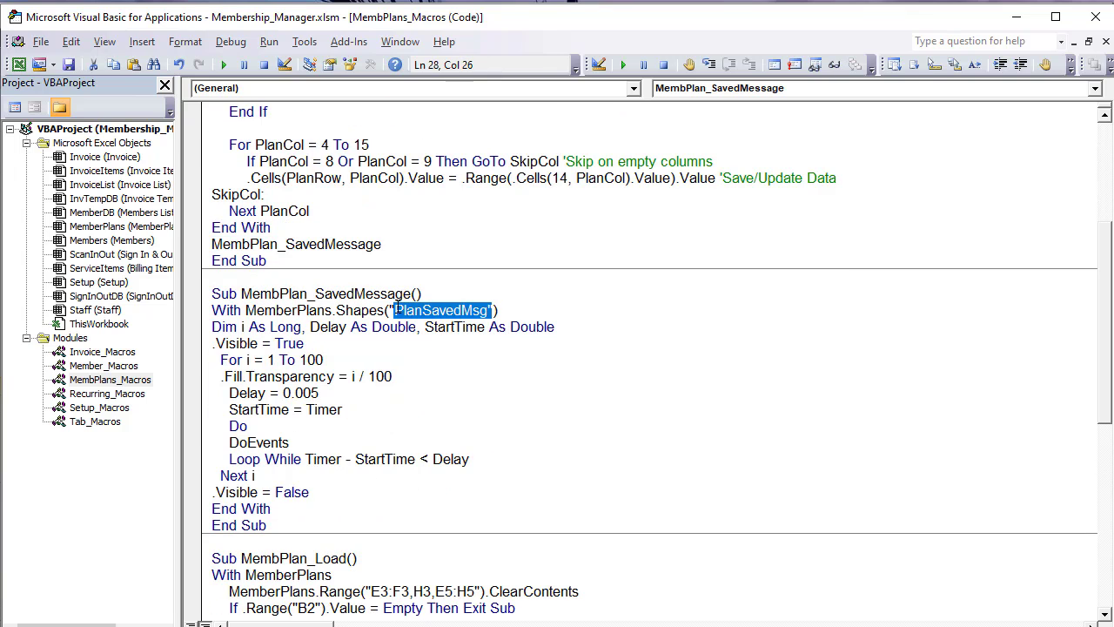
{"action": "left_click", "coordinate": [418, 345]}
Step: Review the MembPlan_Load macro's ClearContents line for the plan fields and its exit condition for an empty B2
{"action": "scroll", "coordinate": [351, 377], "scroll_direction": "down", "scroll_amount": 4}
{"action": "left_click_drag", "start_coordinate": [361, 357], "coordinate": [213, 350]}
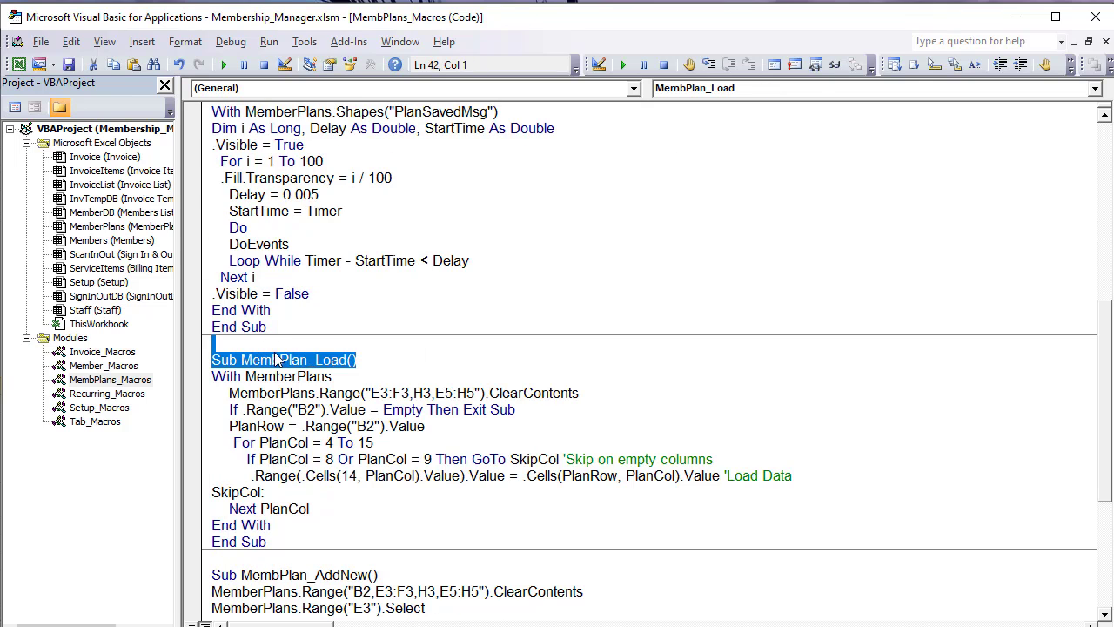
{"action": "left_click", "coordinate": [597, 396]}
{"action": "left_click_drag", "start_coordinate": [580, 394], "coordinate": [235, 410]}
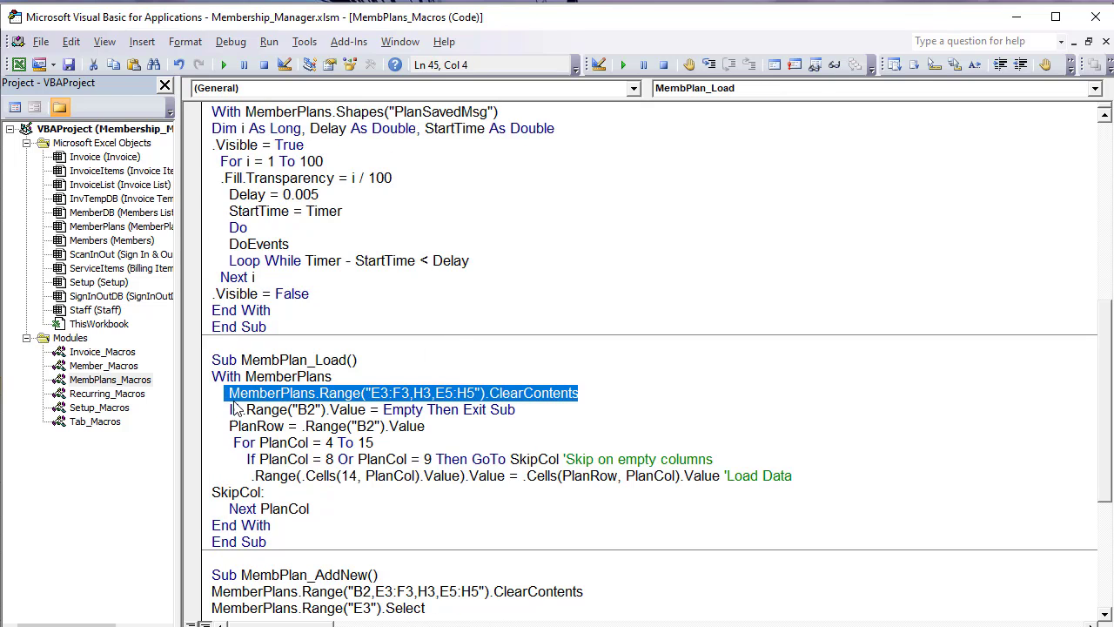
{"action": "left_click_drag", "start_coordinate": [515, 409], "coordinate": [200, 408]}
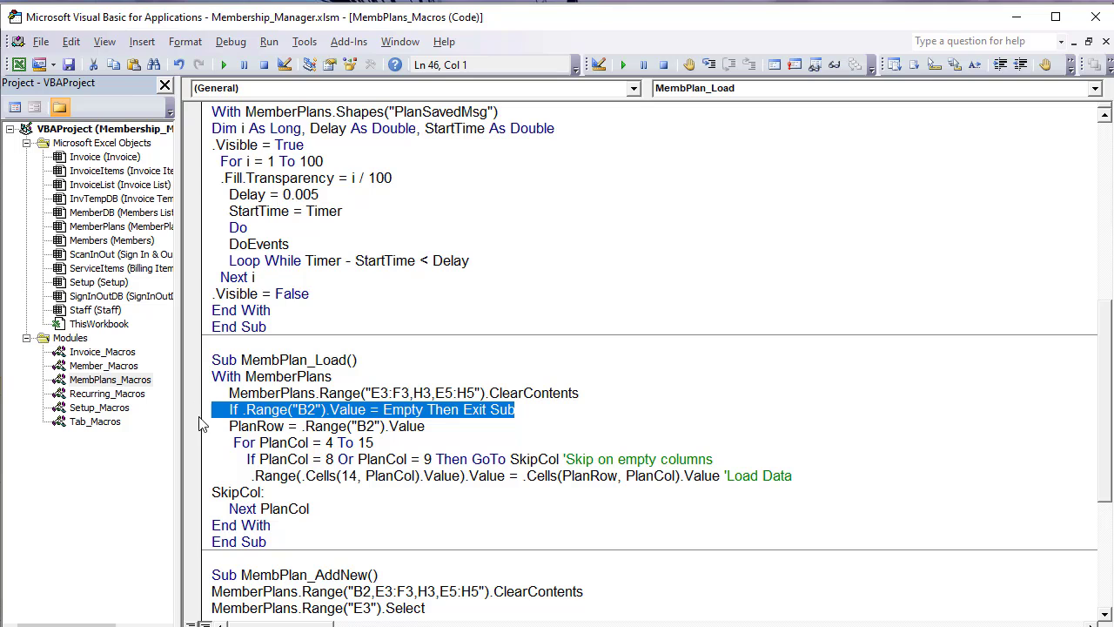
Step: Load the Monthly-Gold plan on the MemberPlans sheet, and narrow column B around its Sel Plan Row cell B2
{"action": "key", "text": "alt+F11"}
{"action": "left_click", "coordinate": [196, 333]}
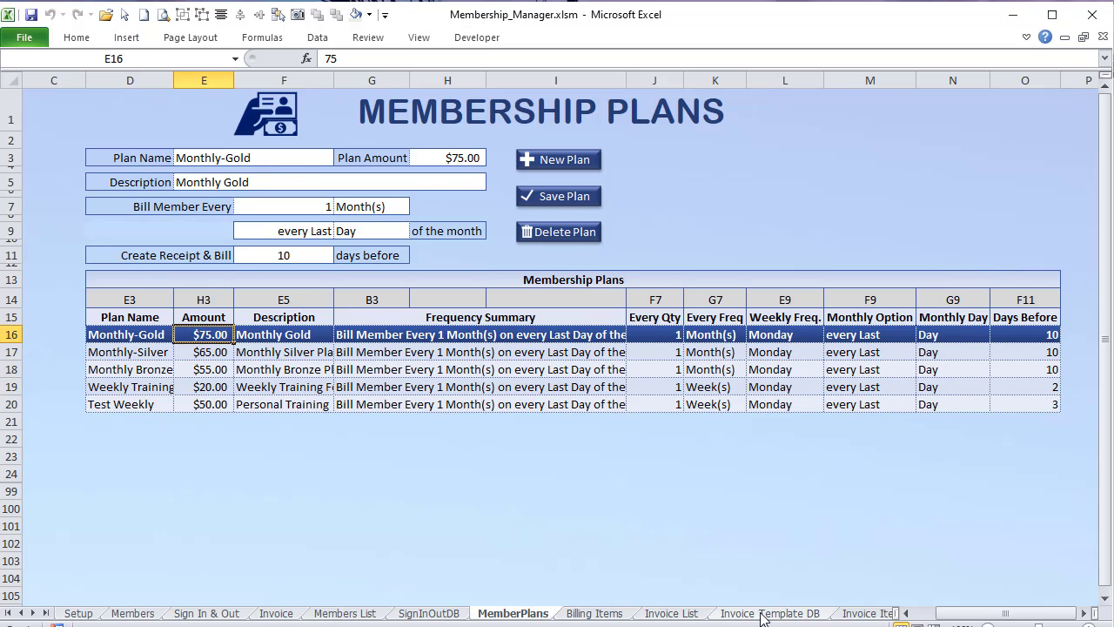
{"action": "left_click_drag", "start_coordinate": [951, 620], "coordinate": [940, 616]}
{"action": "left_click", "coordinate": [290, 139]}
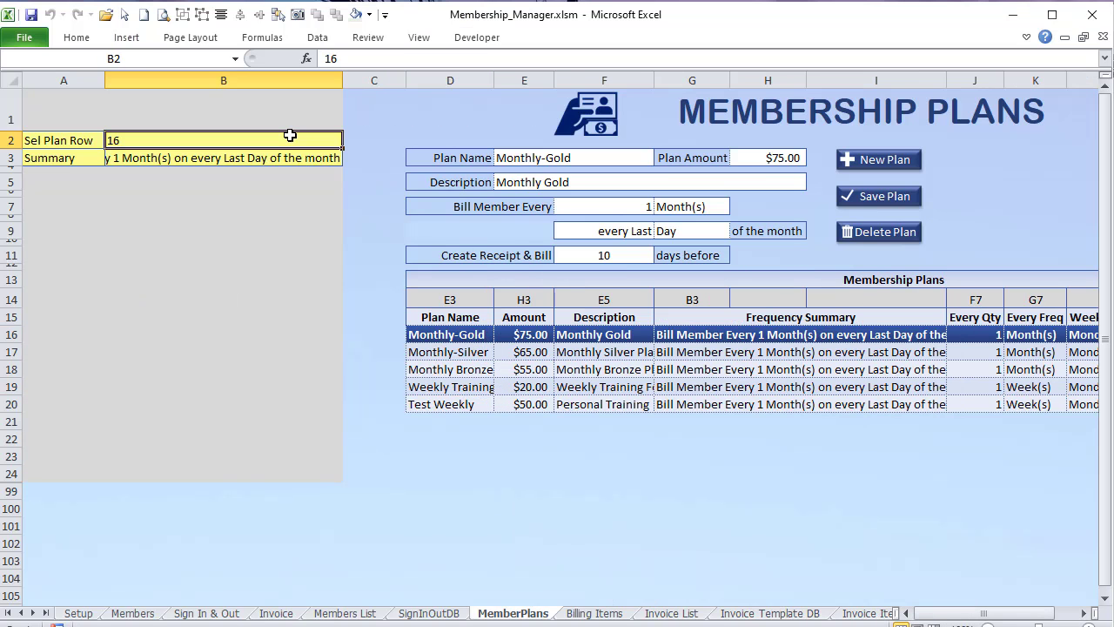
{"action": "left_click_drag", "start_coordinate": [343, 69], "coordinate": [183, 79]}
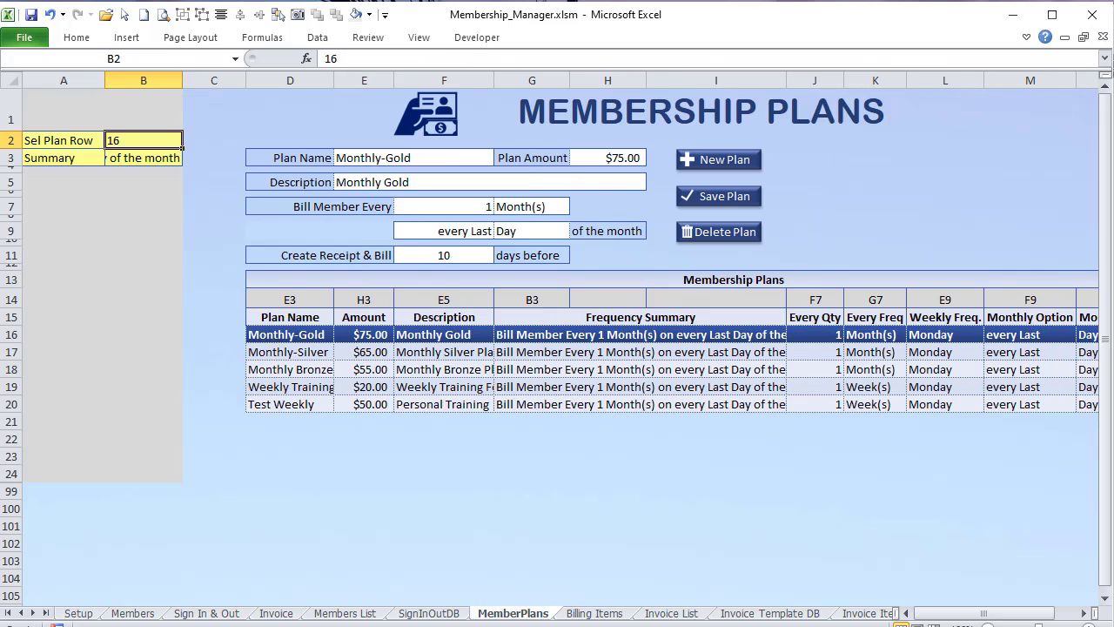
{"action": "key", "text": "alt+F11"}
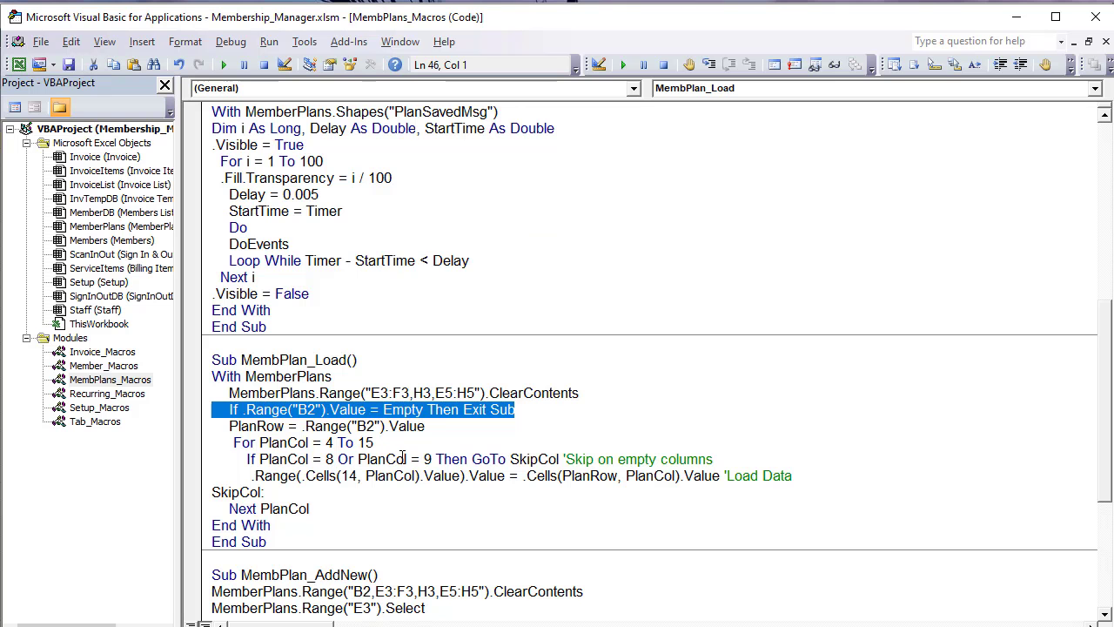
Step: Review the MembPlan_Load loop over columns 4 to 15, its row 14 cell mapping and the condition skipping columns 8 and 9
{"action": "left_click_drag", "start_coordinate": [375, 442], "coordinate": [215, 444]}
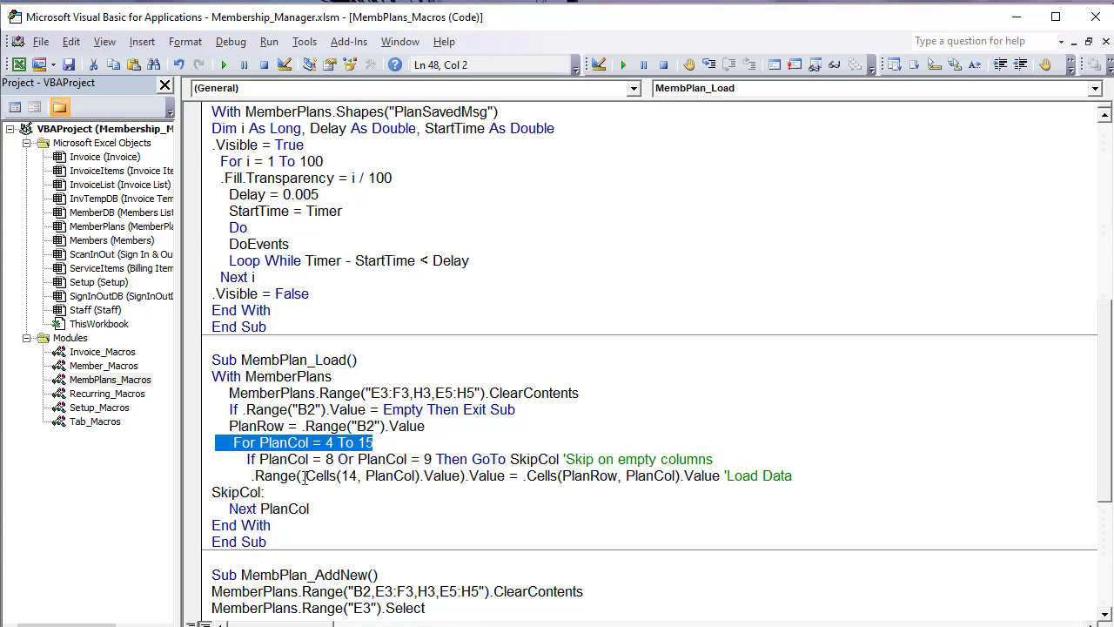
{"action": "left_click_drag", "start_coordinate": [245, 475], "coordinate": [410, 475]}
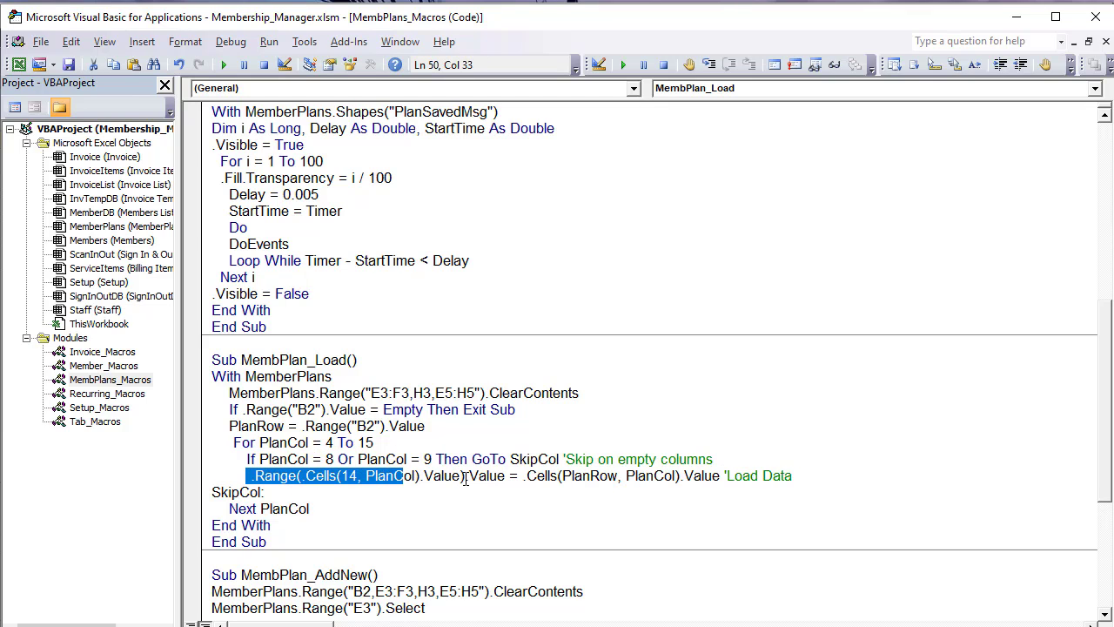
{"action": "left_click_drag", "start_coordinate": [522, 476], "coordinate": [711, 482]}
{"action": "left_click", "coordinate": [385, 485]}
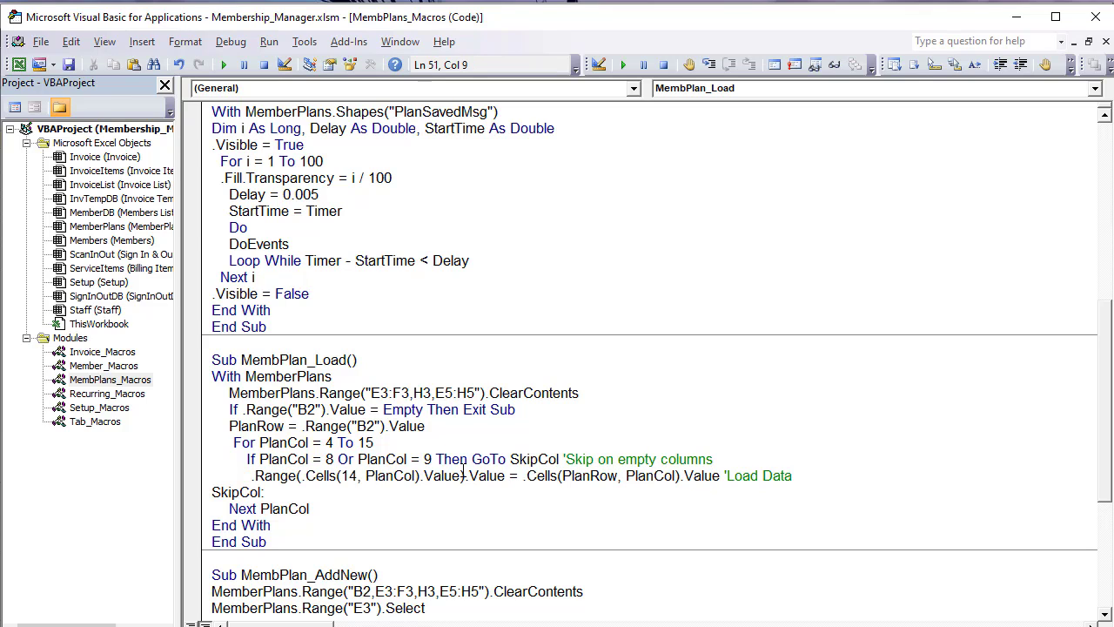
{"action": "left_click_drag", "start_coordinate": [464, 475], "coordinate": [306, 475]}
{"action": "left_click_drag", "start_coordinate": [302, 475], "coordinate": [299, 475]}
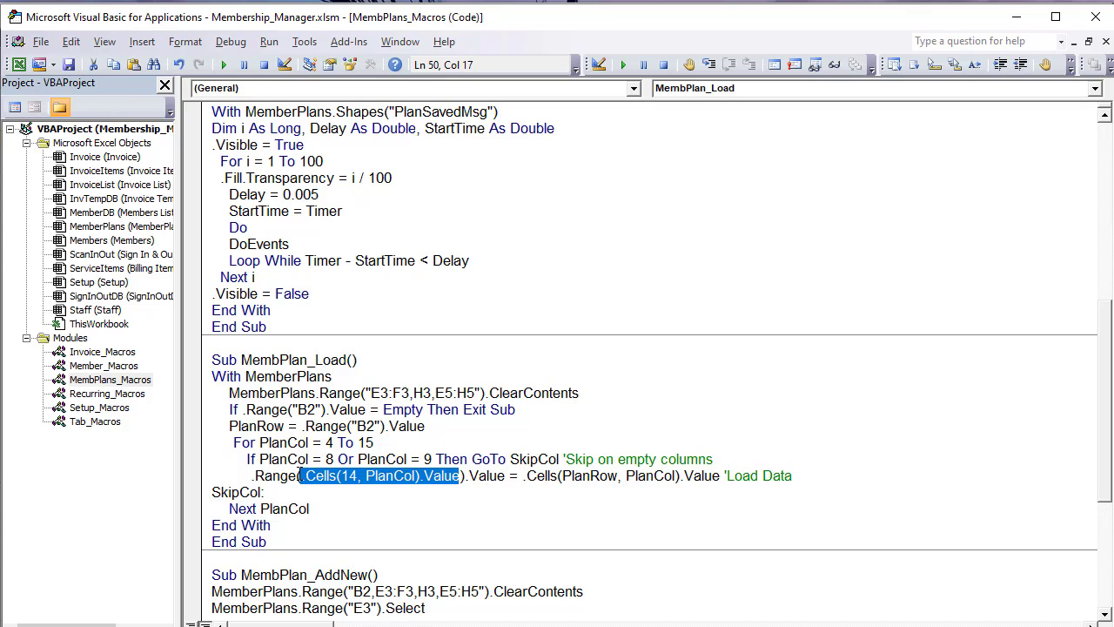
{"action": "left_click_drag", "start_coordinate": [434, 458], "coordinate": [313, 460]}
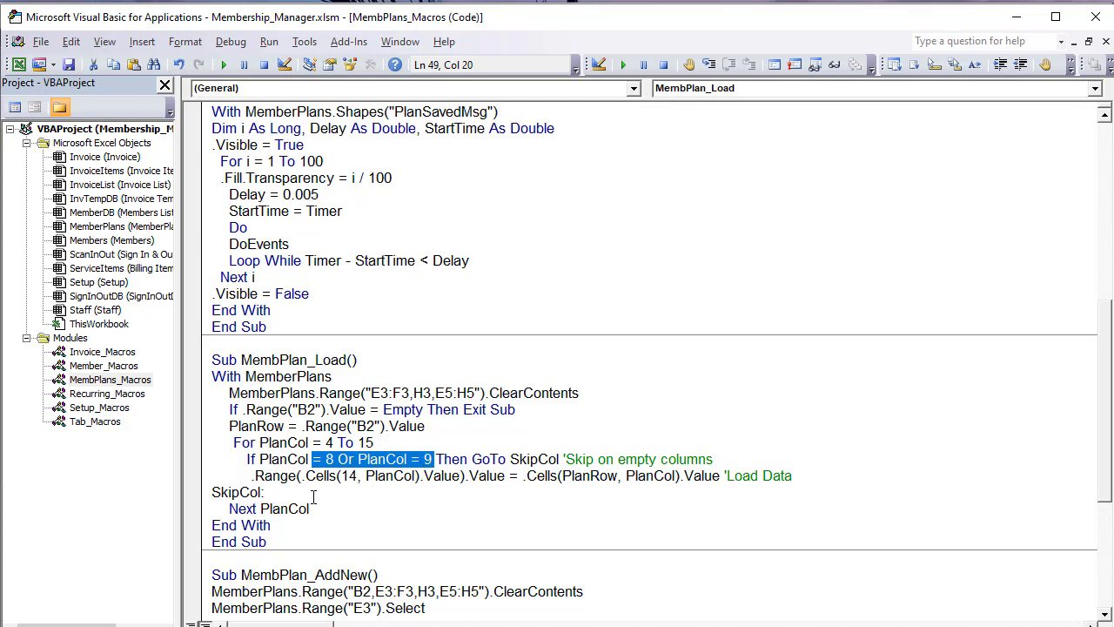
{"action": "left_click_drag", "start_coordinate": [324, 510], "coordinate": [186, 386]}
Step: Review the MembPlan_AddNew macro's ClearContents line and its selection of cell E3
{"action": "scroll", "coordinate": [216, 444], "scroll_direction": "down", "scroll_amount": 3}
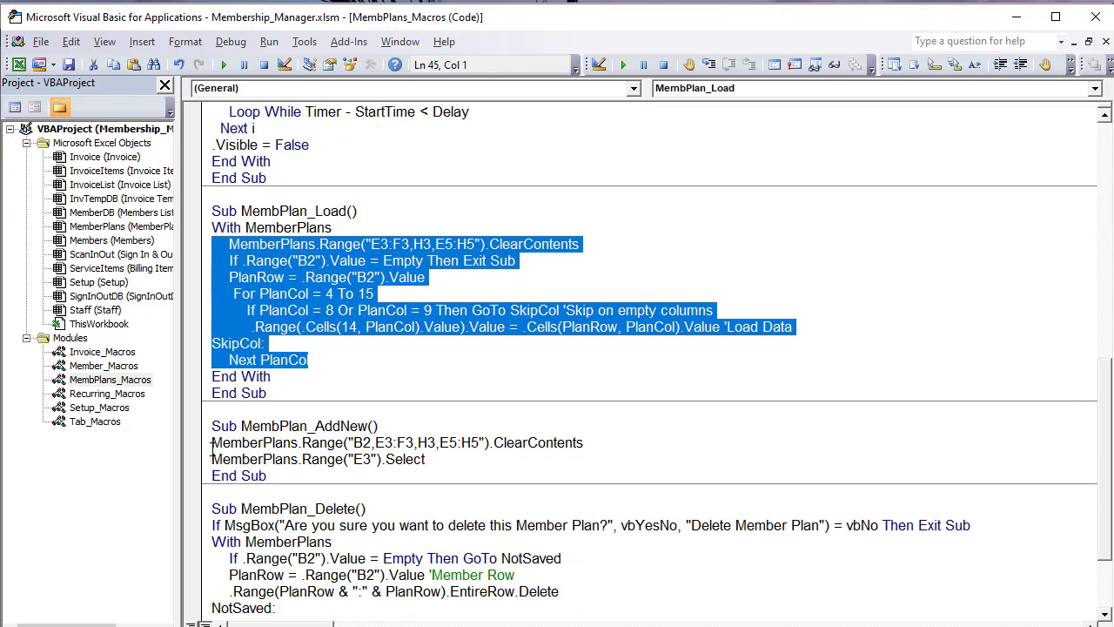
{"action": "left_click_drag", "start_coordinate": [583, 442], "coordinate": [165, 436]}
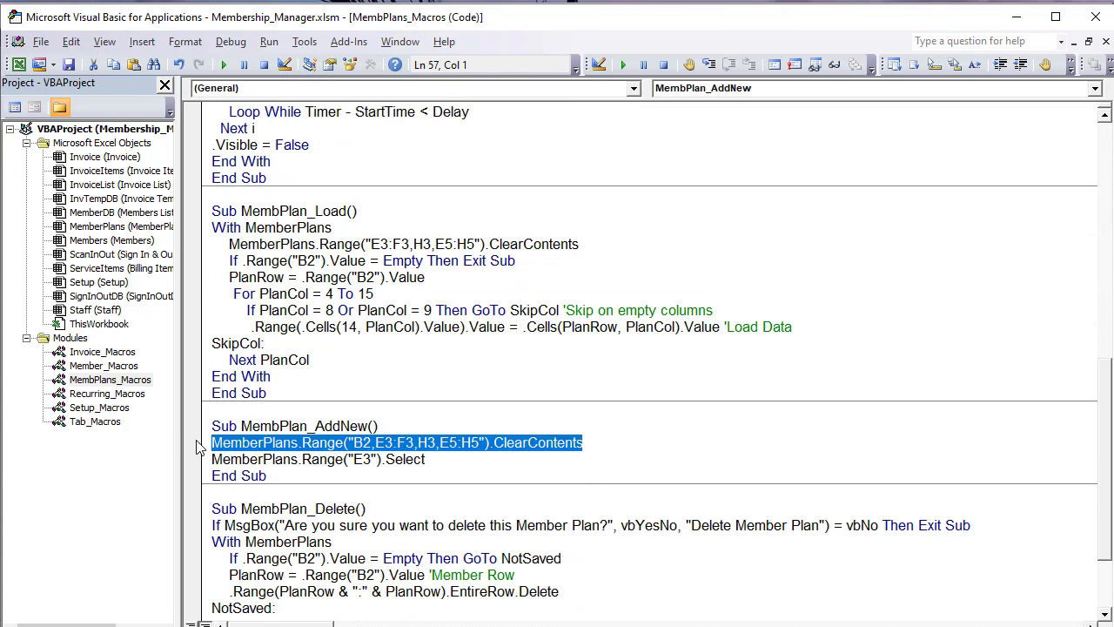
{"action": "left_click_drag", "start_coordinate": [435, 459], "coordinate": [207, 445]}
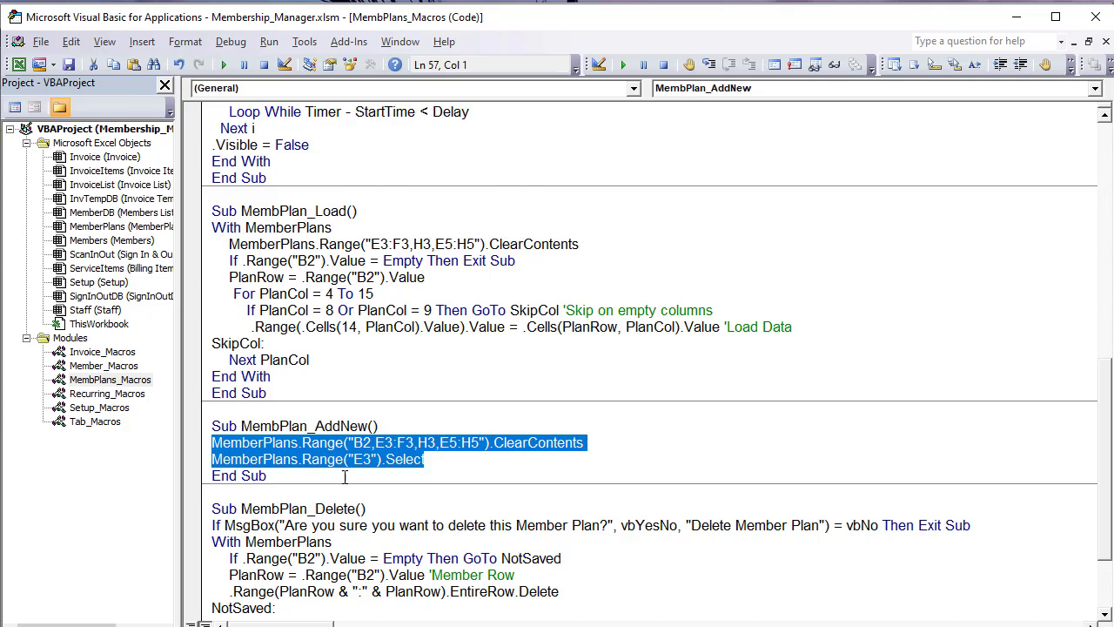
Step: Review the MembPlan_Delete macro's confirmation message, its empty B2 check and the NotSaved label it jumps to
{"action": "scroll", "coordinate": [419, 447], "scroll_direction": "down", "scroll_amount": 2}
{"action": "left_click_drag", "start_coordinate": [587, 426], "coordinate": [316, 426]}
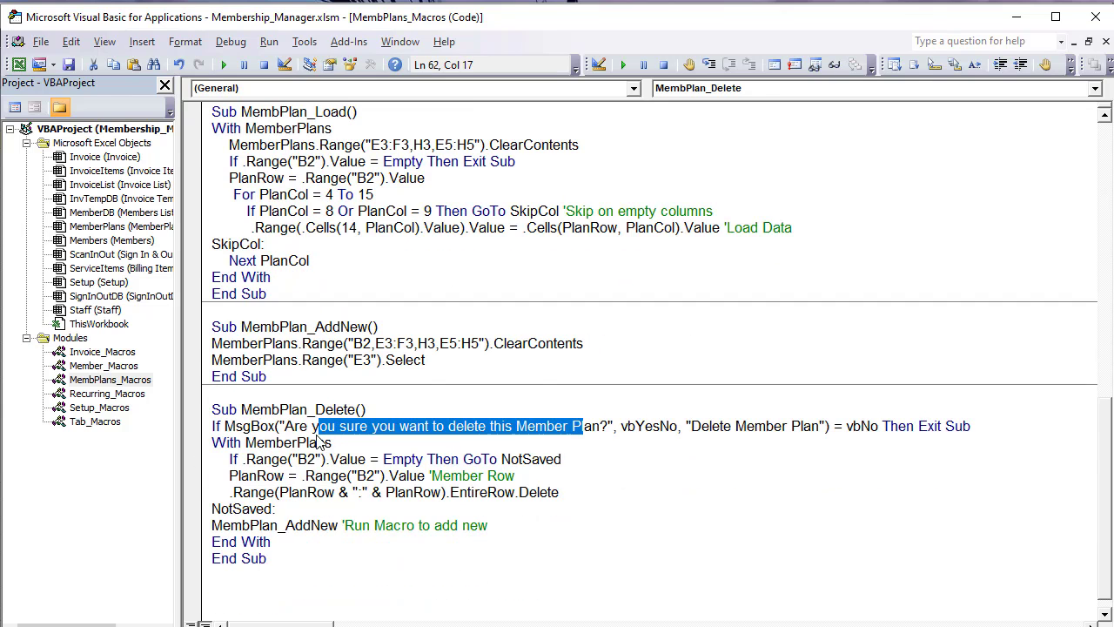
{"action": "left_click_drag", "start_coordinate": [366, 458], "coordinate": [245, 459]}
{"action": "left_click_drag", "start_coordinate": [562, 459], "coordinate": [502, 459]}
{"action": "left_click", "coordinate": [295, 512]}
{"action": "left_click_drag", "start_coordinate": [294, 512], "coordinate": [199, 508]}
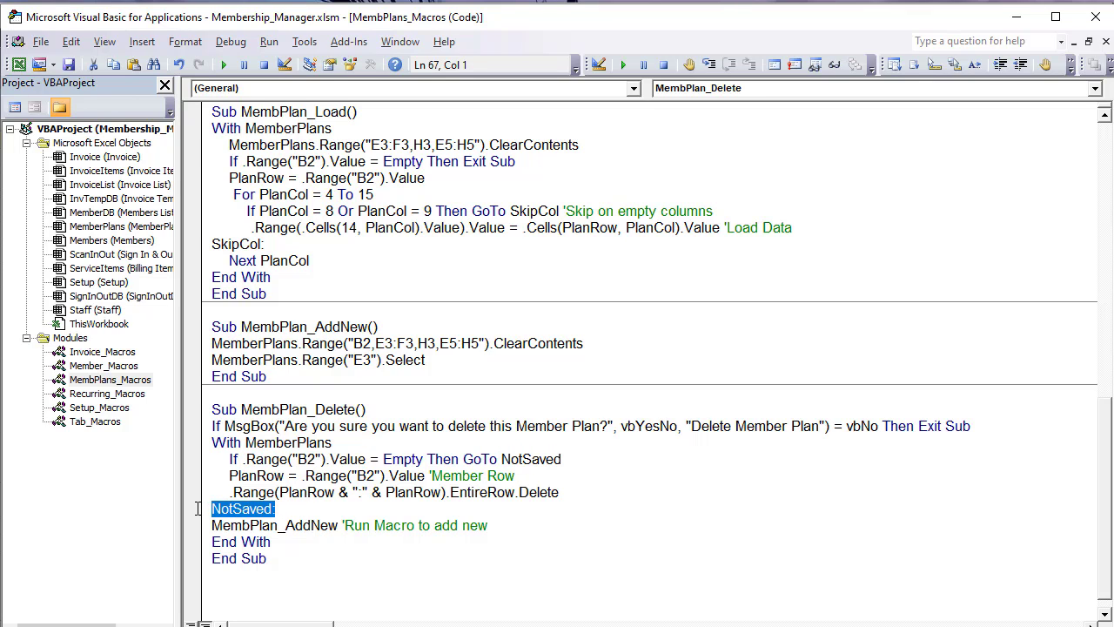
Step: Review the MembPlan_Delete macro's row deletion, NotSaved label and MembPlan_AddNew lines
{"action": "left_click_drag", "start_coordinate": [493, 525], "coordinate": [198, 523]}
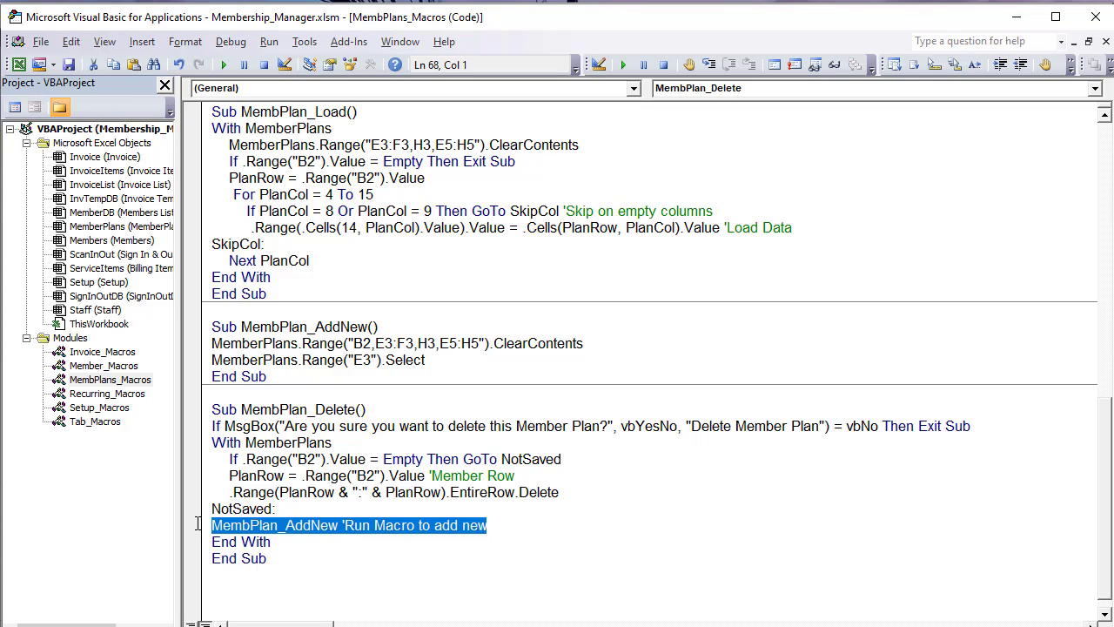
{"action": "left_click", "coordinate": [351, 458]}
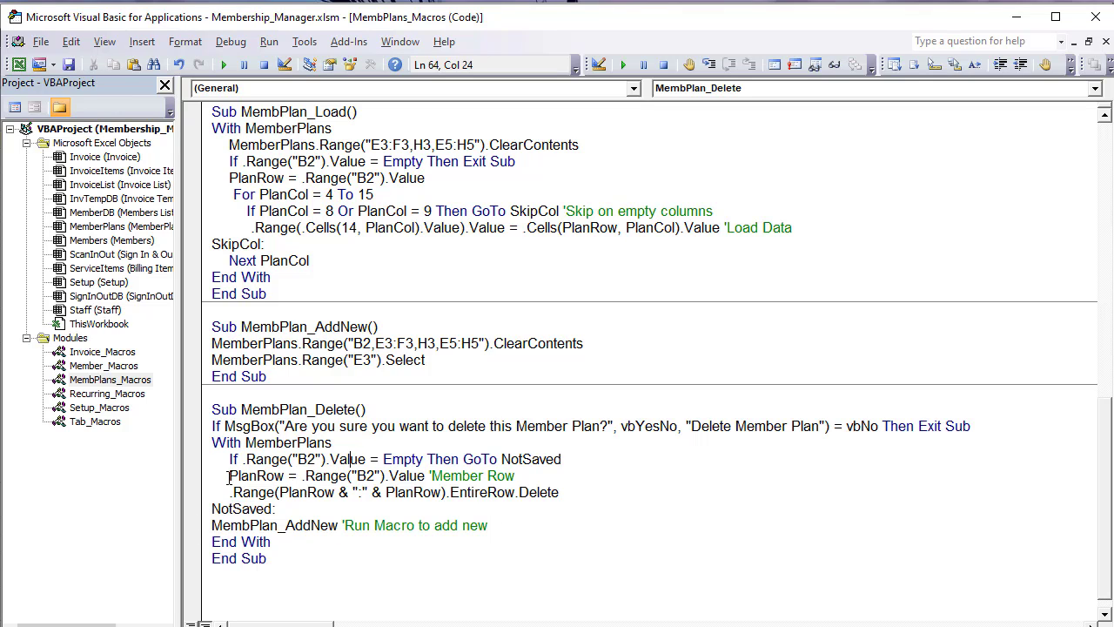
{"action": "mouse_move", "coordinate": [229, 477]}
{"action": "left_mouse_down"}
{"action": "mouse_move", "coordinate": [293, 475]}
{"action": "mouse_move", "coordinate": [307, 492]}
{"action": "mouse_move", "coordinate": [245, 493]}
{"action": "left_mouse_up"}
{"action": "left_click", "coordinate": [322, 475]}
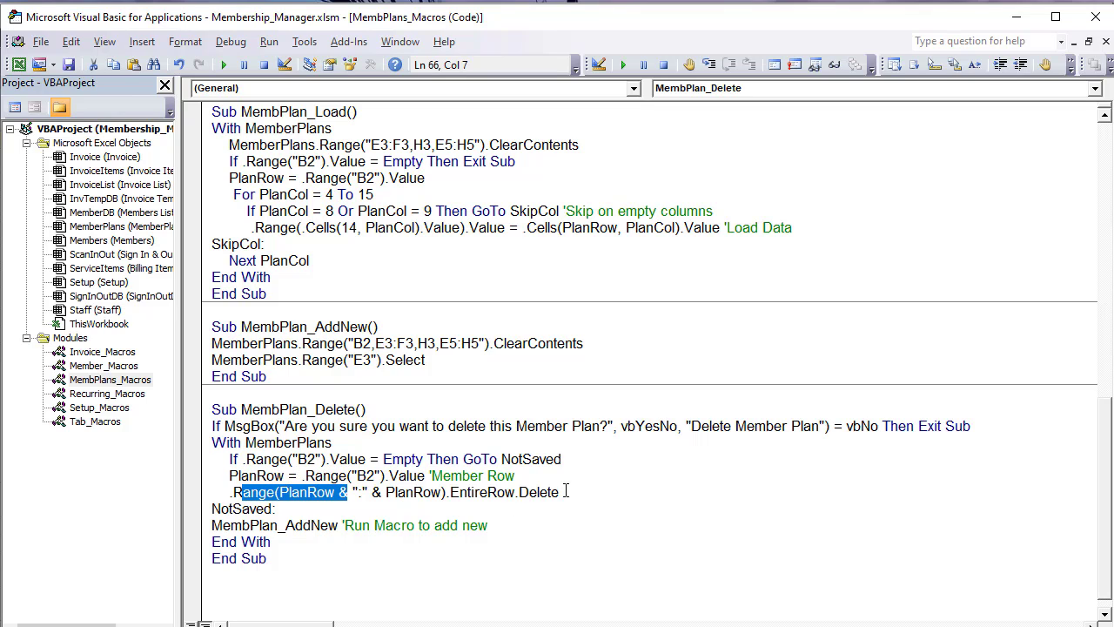
{"action": "left_click_drag", "start_coordinate": [562, 493], "coordinate": [224, 493]}
{"action": "scroll", "coordinate": [224, 488], "scroll_direction": "up", "scroll_amount": 11}
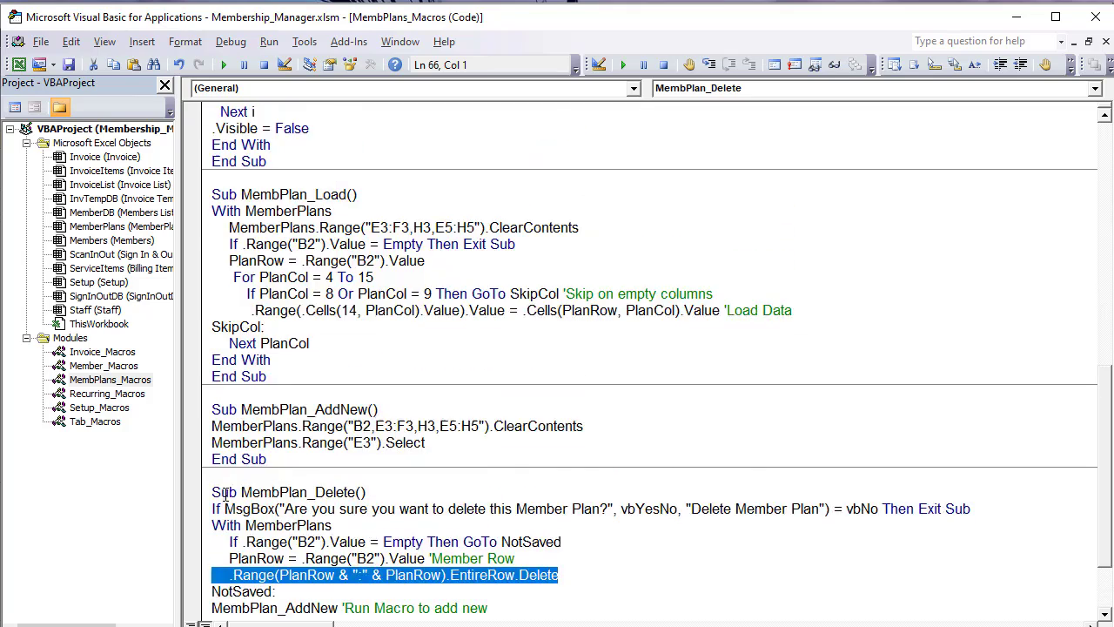
Step: Switch to the Excel workbook and load several membership plans from the table, ending with the Test Weekly plan
{"action": "key", "text": "alt+F11"}
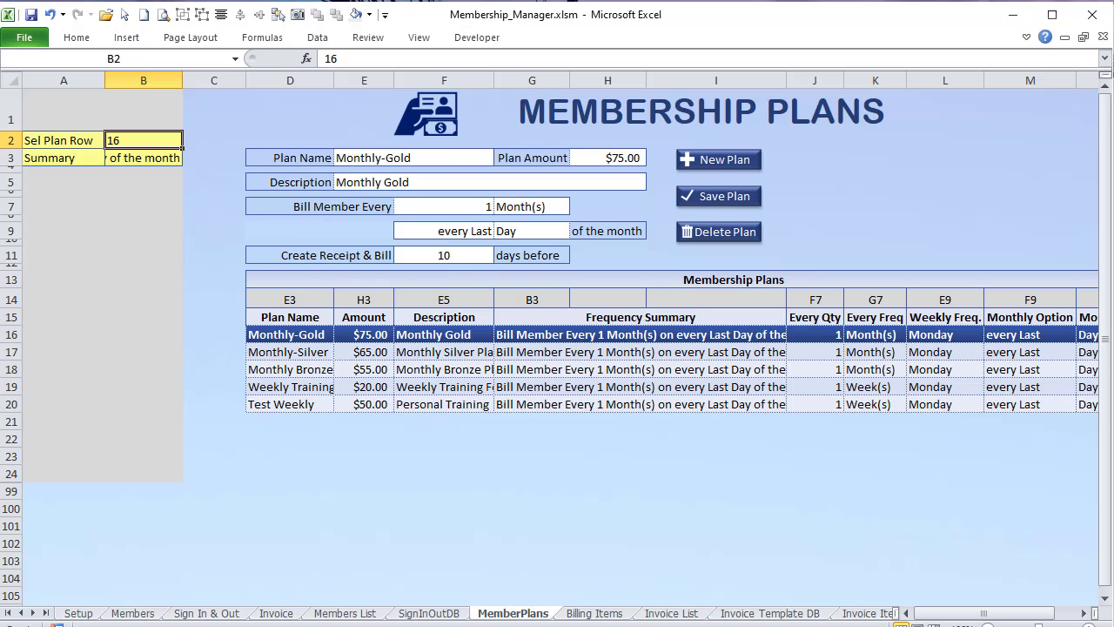
{"action": "left_click", "coordinate": [663, 336]}
{"action": "left_click", "coordinate": [657, 353]}
{"action": "left_click", "coordinate": [658, 367]}
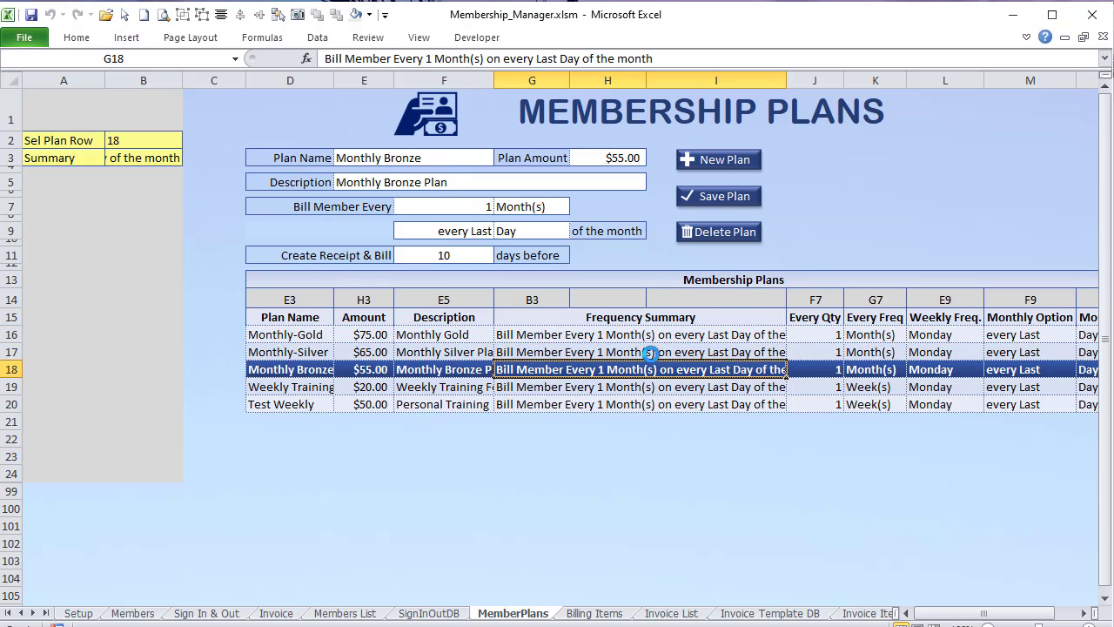
{"action": "left_click", "coordinate": [651, 335]}
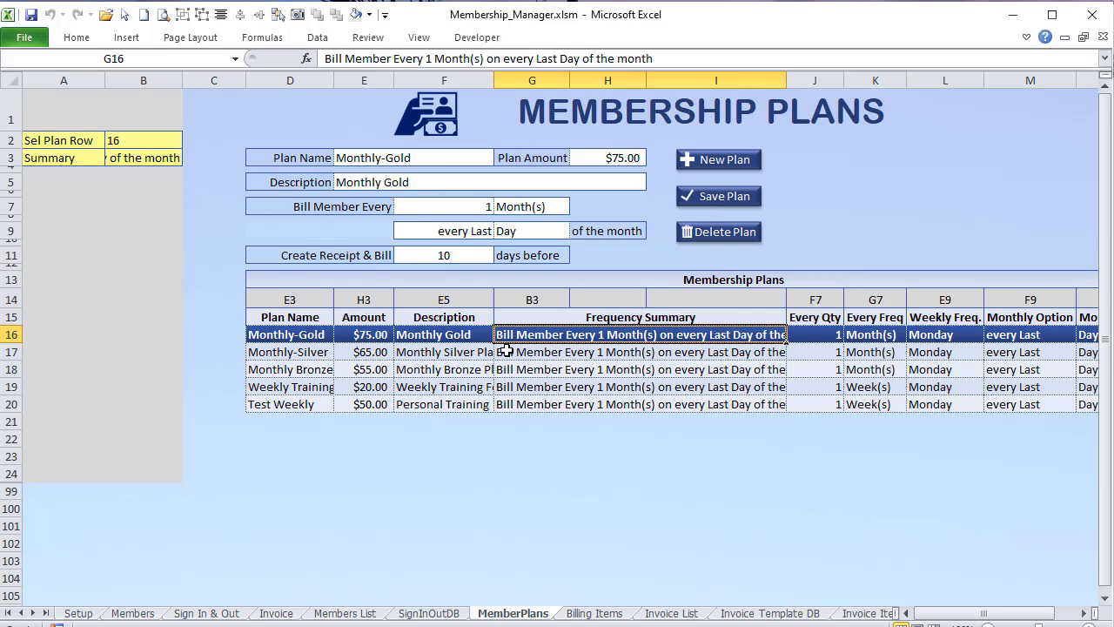
{"action": "left_click", "coordinate": [531, 404]}
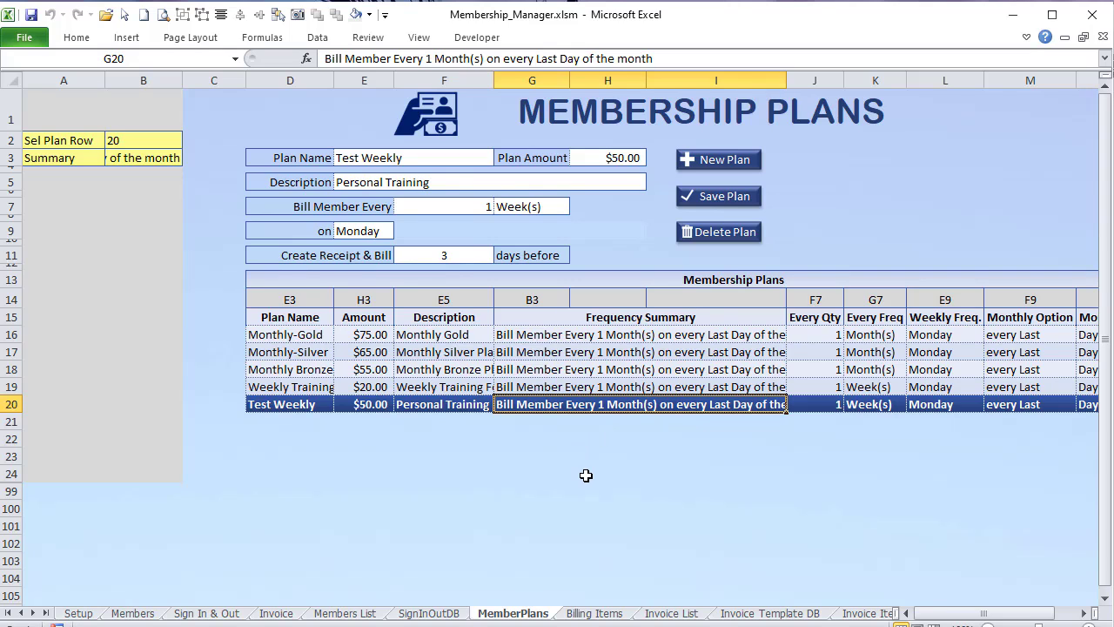
Step: Examine the Summary text in cell B3 and the B3 mapping above the Frequency Summary column
{"action": "left_click", "coordinate": [428, 209]}
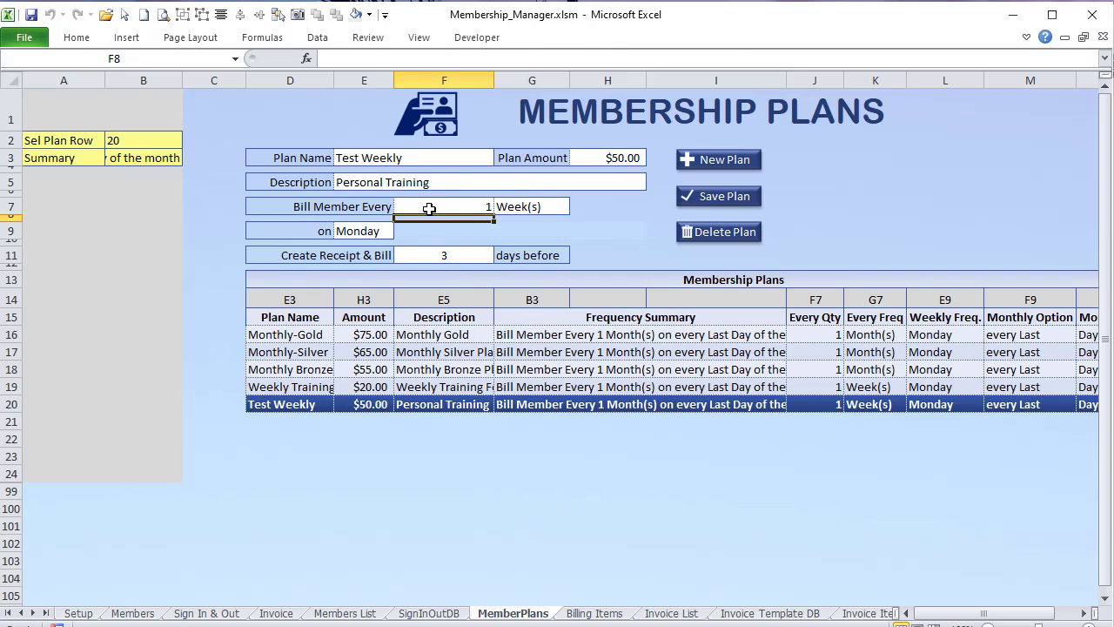
{"action": "left_click", "coordinate": [119, 153]}
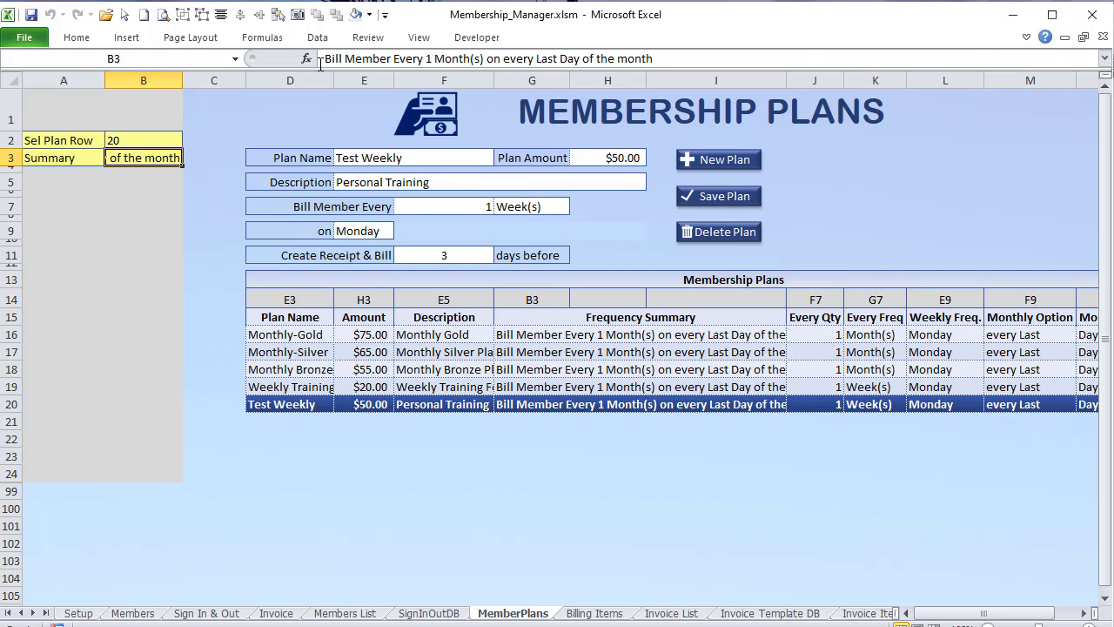
{"action": "left_click", "coordinate": [684, 48]}
{"action": "triple_click", "coordinate": [698, 55]}
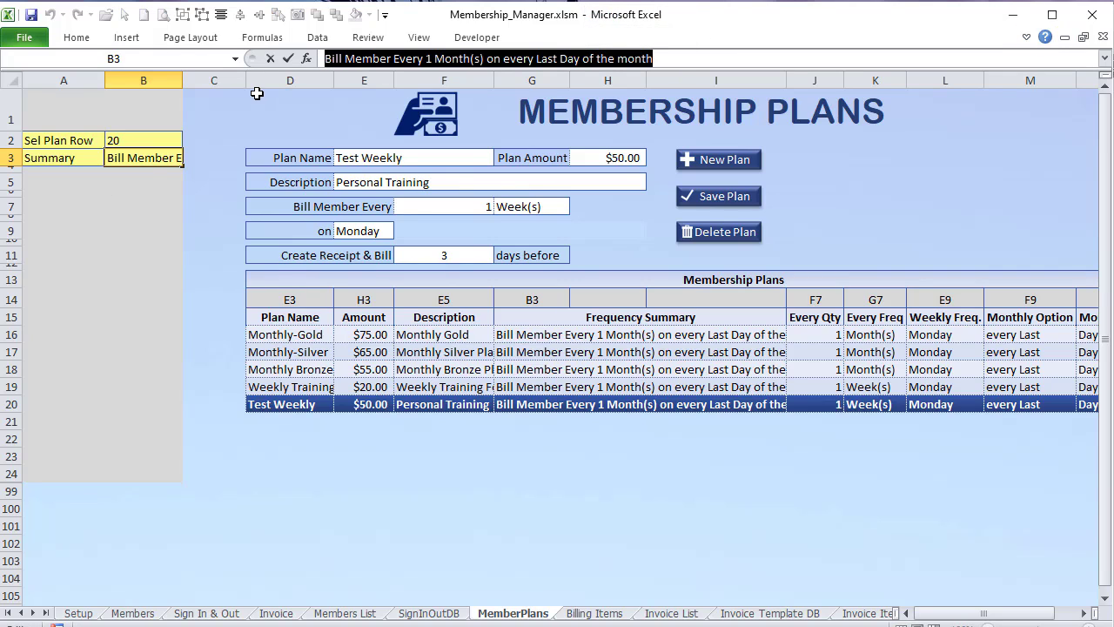
{"action": "left_click", "coordinate": [137, 152]}
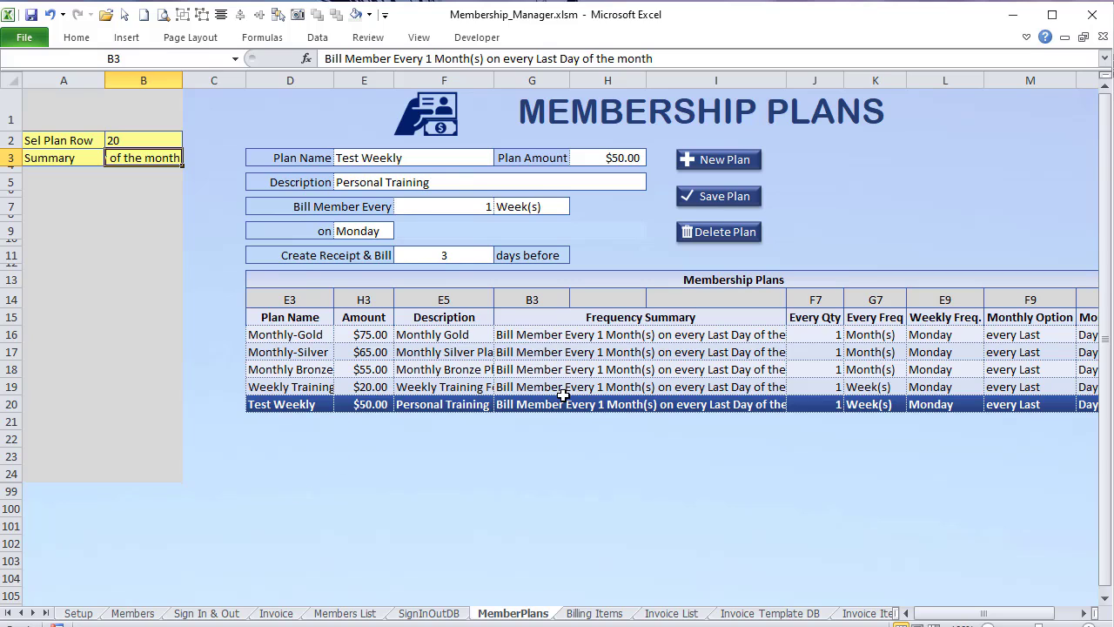
{"action": "left_click_drag", "start_coordinate": [545, 300], "coordinate": [533, 394]}
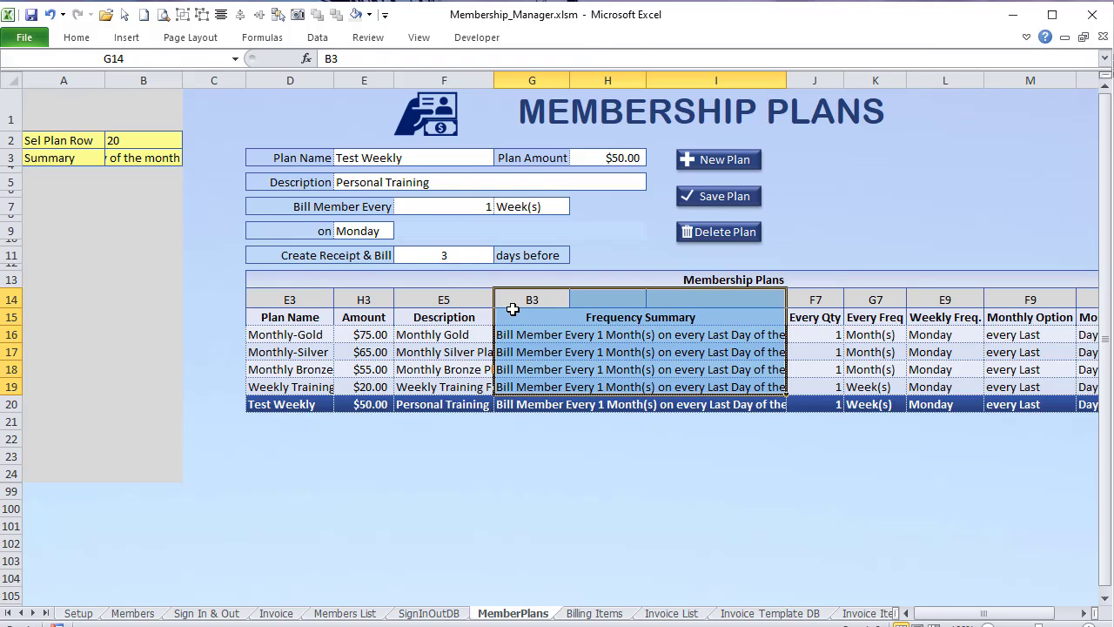
{"action": "left_click", "coordinate": [124, 161]}
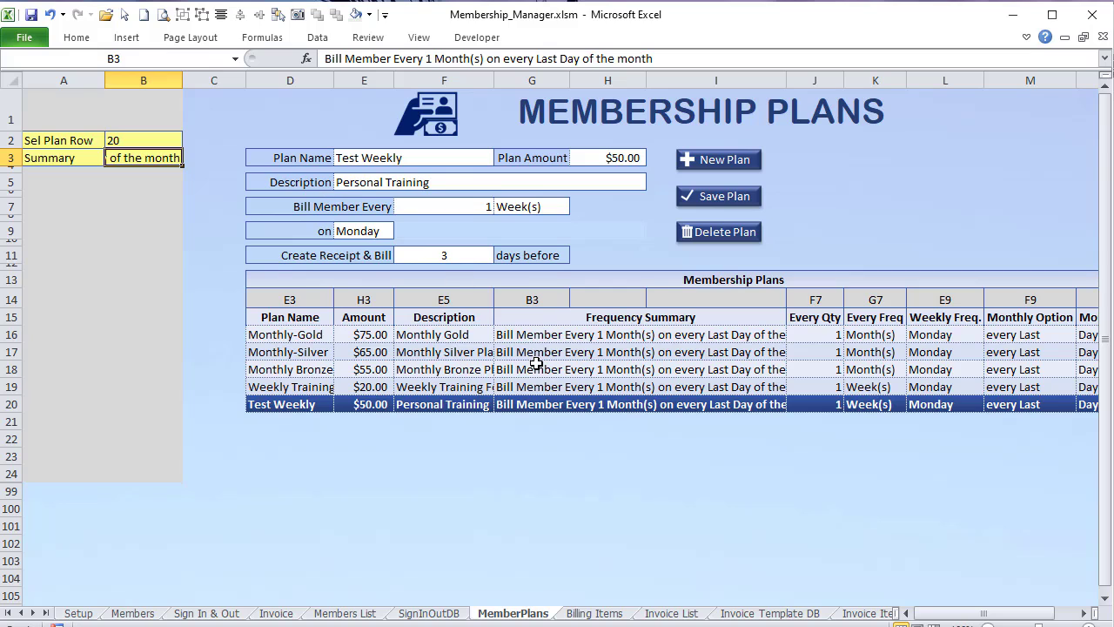
Step: Load the Weekly Training plan and compare its form fields with Summary cell B3 and the Frequency Summary mapping in G14
{"action": "left_click", "coordinate": [509, 207]}
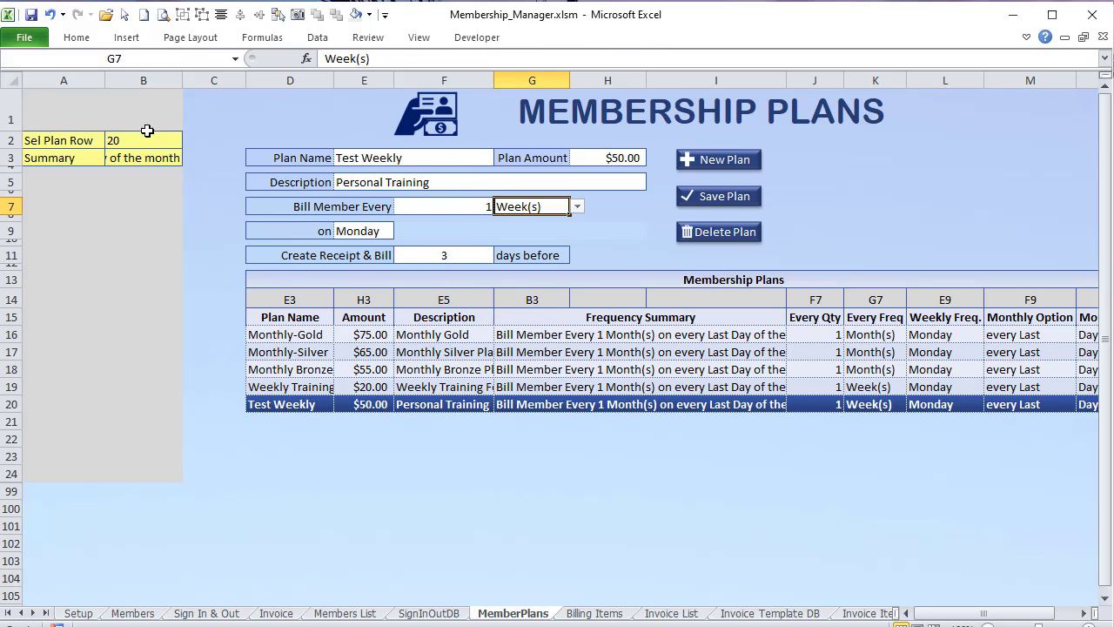
{"action": "left_click", "coordinate": [146, 157]}
{"action": "left_click", "coordinate": [577, 385]}
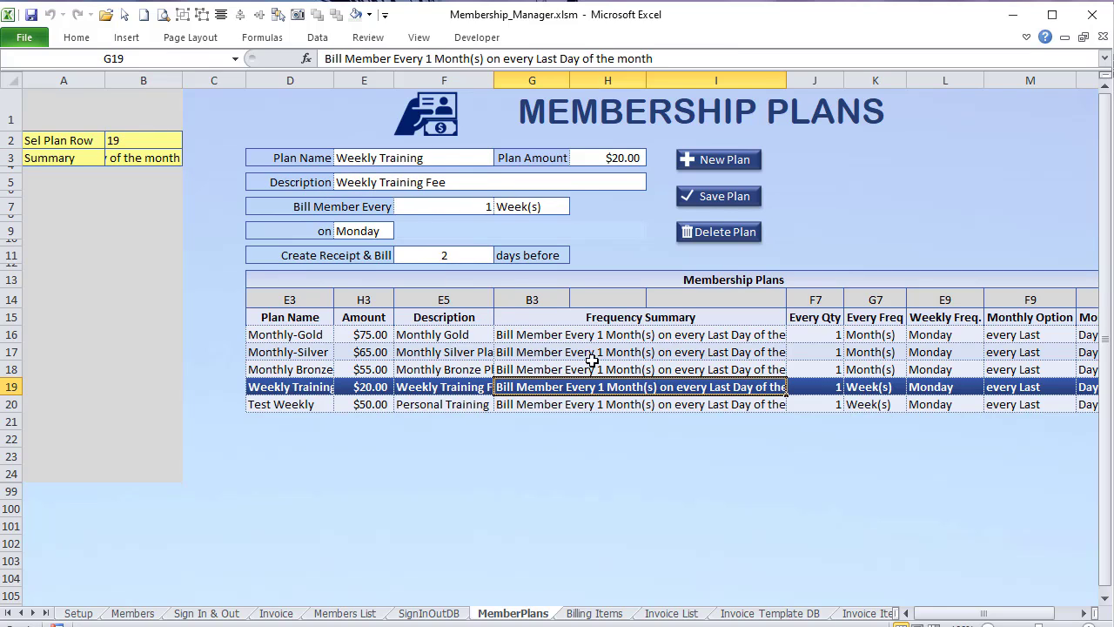
{"action": "left_click", "coordinate": [549, 299]}
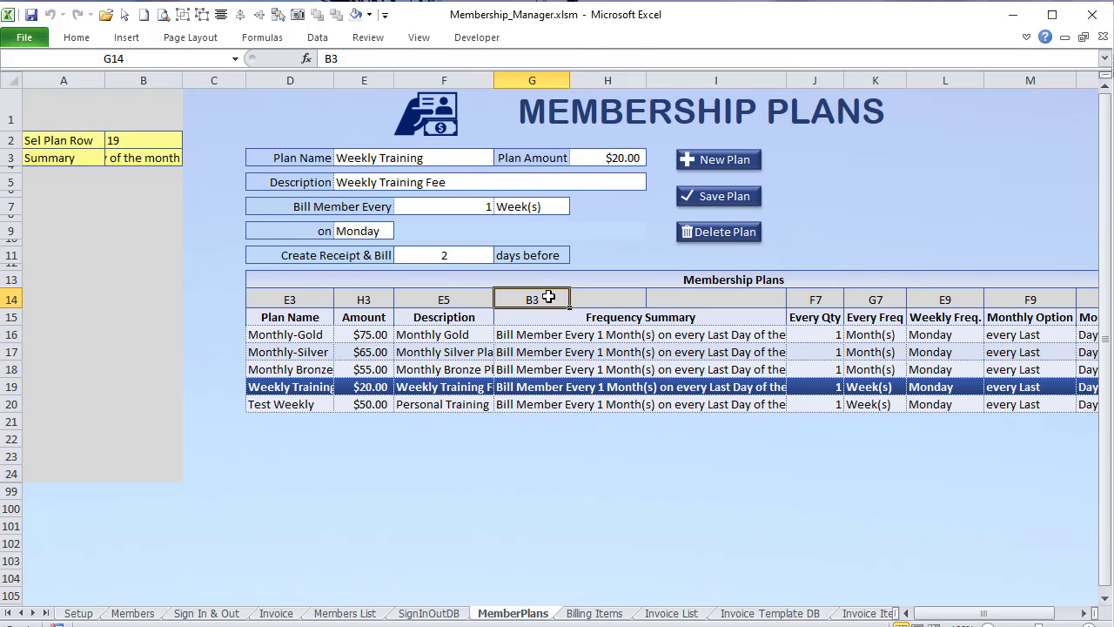
{"action": "left_click", "coordinate": [137, 156]}
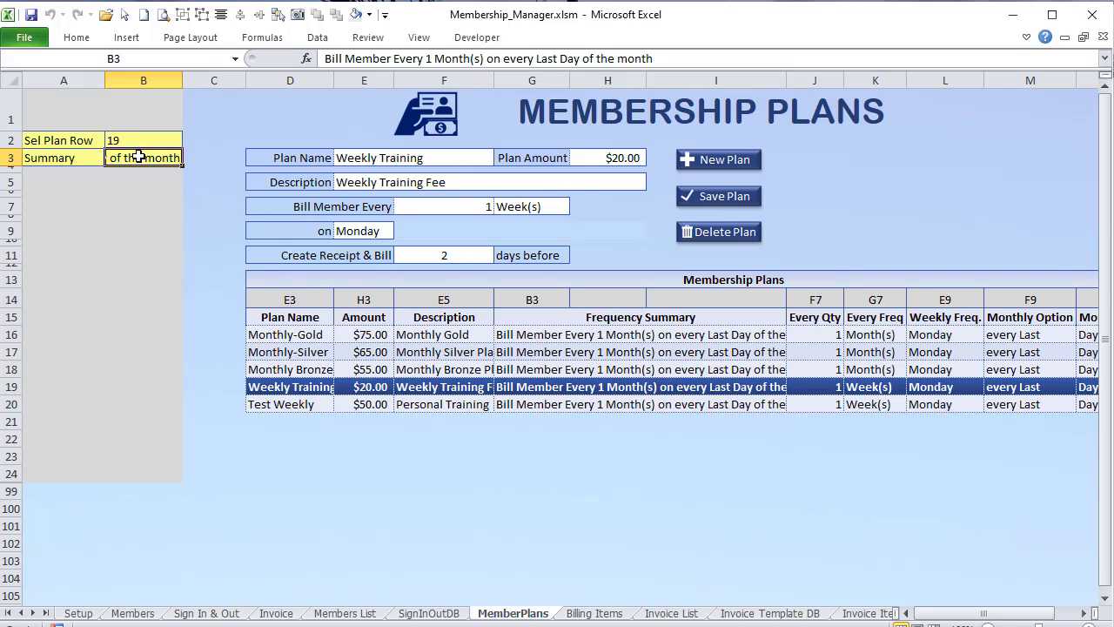
{"action": "left_click_drag", "start_coordinate": [366, 158], "coordinate": [470, 250]}
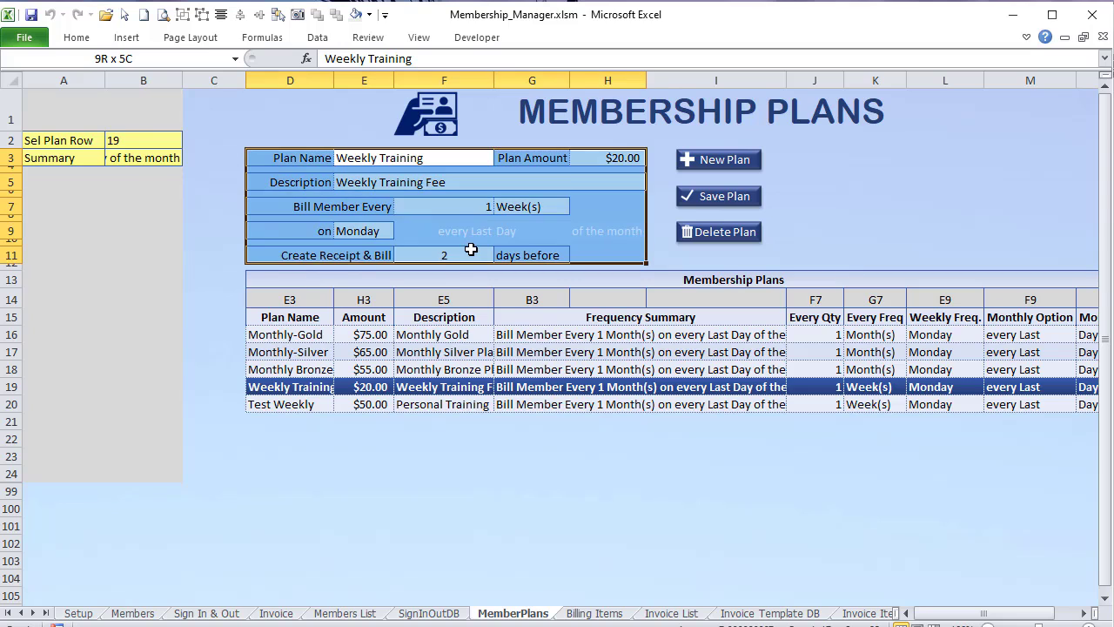
{"action": "left_click", "coordinate": [547, 303]}
{"action": "left_click_drag", "start_coordinate": [550, 335], "coordinate": [545, 390]}
{"action": "left_click", "coordinate": [531, 301]}
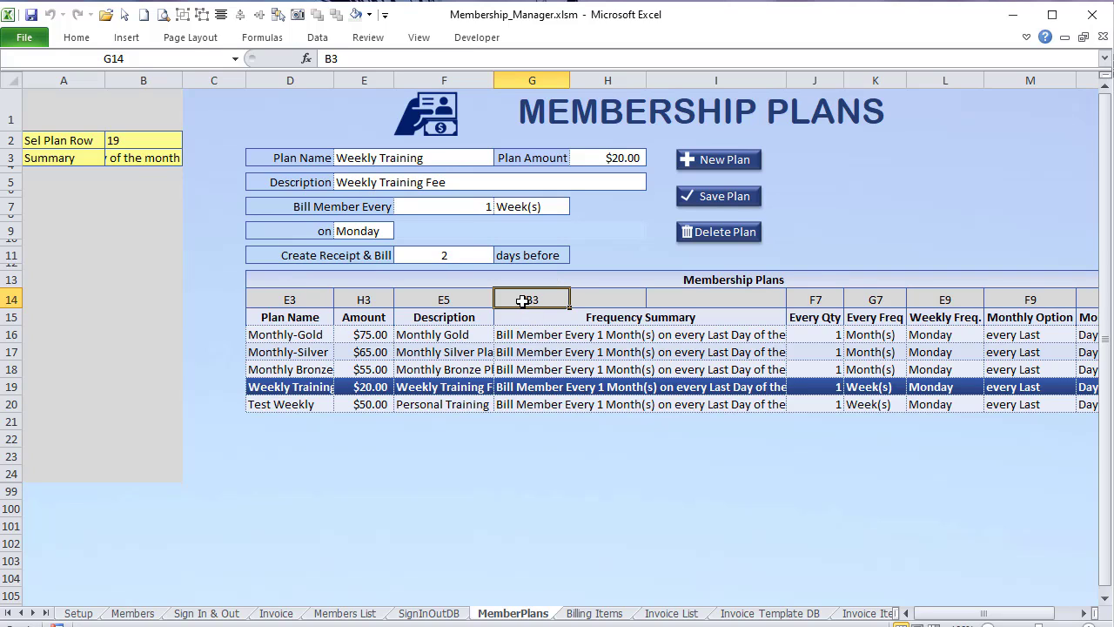
{"action": "mouse_move", "coordinate": [521, 302]}
{"action": "left_mouse_down"}
{"action": "mouse_move", "coordinate": [619, 301]}
{"action": "mouse_move", "coordinate": [522, 302]}
{"action": "left_mouse_up"}
Step: In the VBA editor, add the condition "PlanCol = 7 Or" to the MembPlan_Load macro's SkipCol line
{"action": "key", "text": "alt+F11"}
{"action": "scroll", "coordinate": [306, 455], "scroll_direction": "up", "scroll_amount": 4}
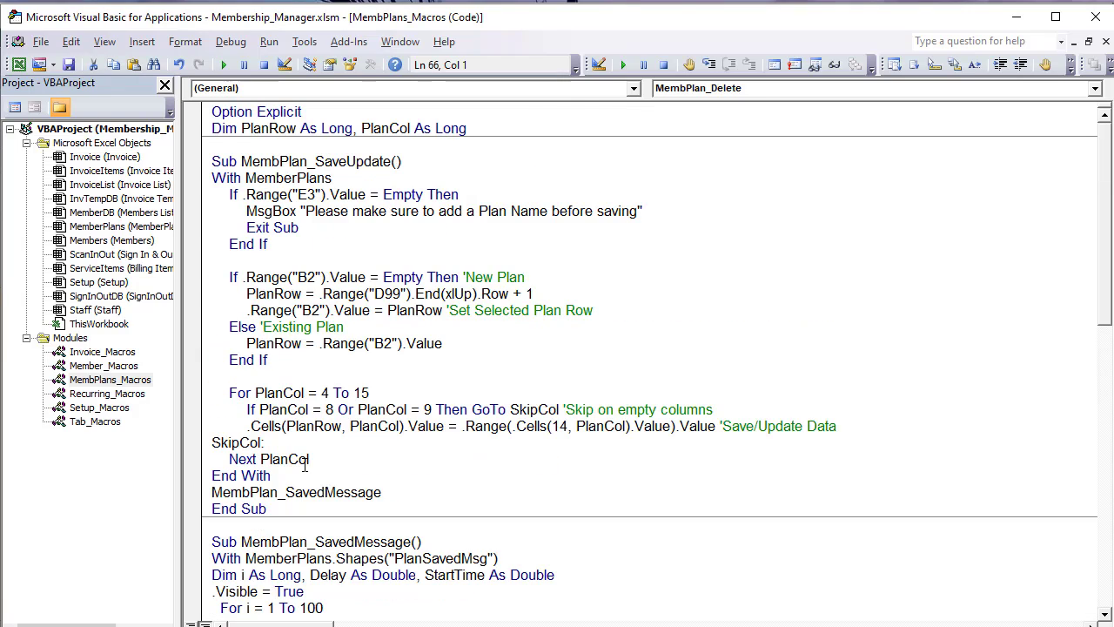
{"action": "scroll", "coordinate": [306, 464], "scroll_direction": "down", "scroll_amount": 13}
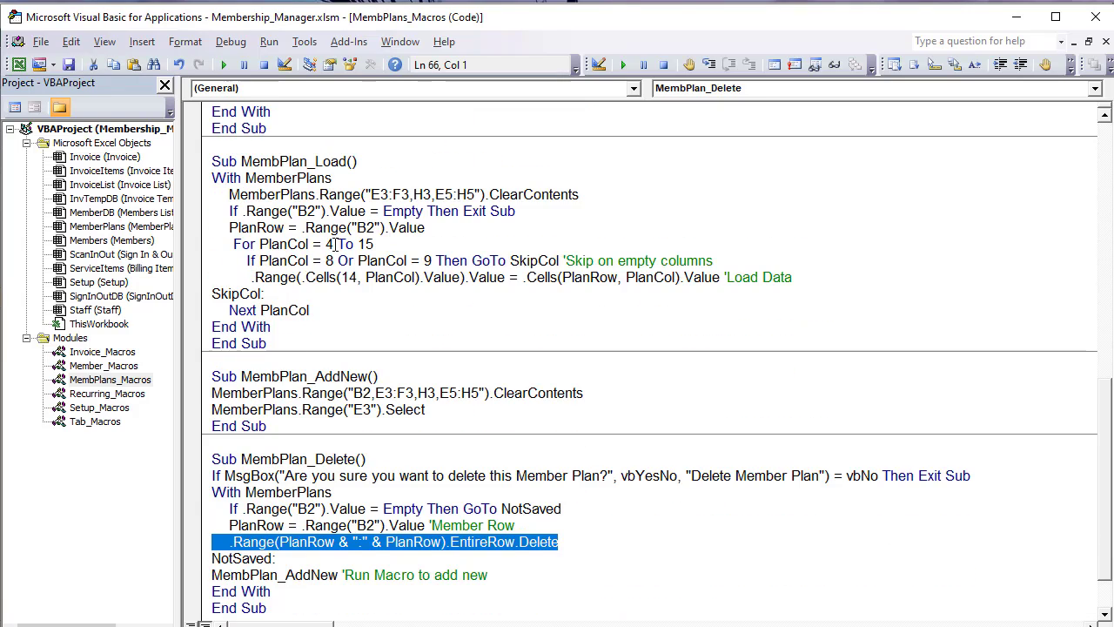
{"action": "left_click_drag", "start_coordinate": [338, 261], "coordinate": [257, 265]}
{"action": "key", "text": "ctrl+c"}
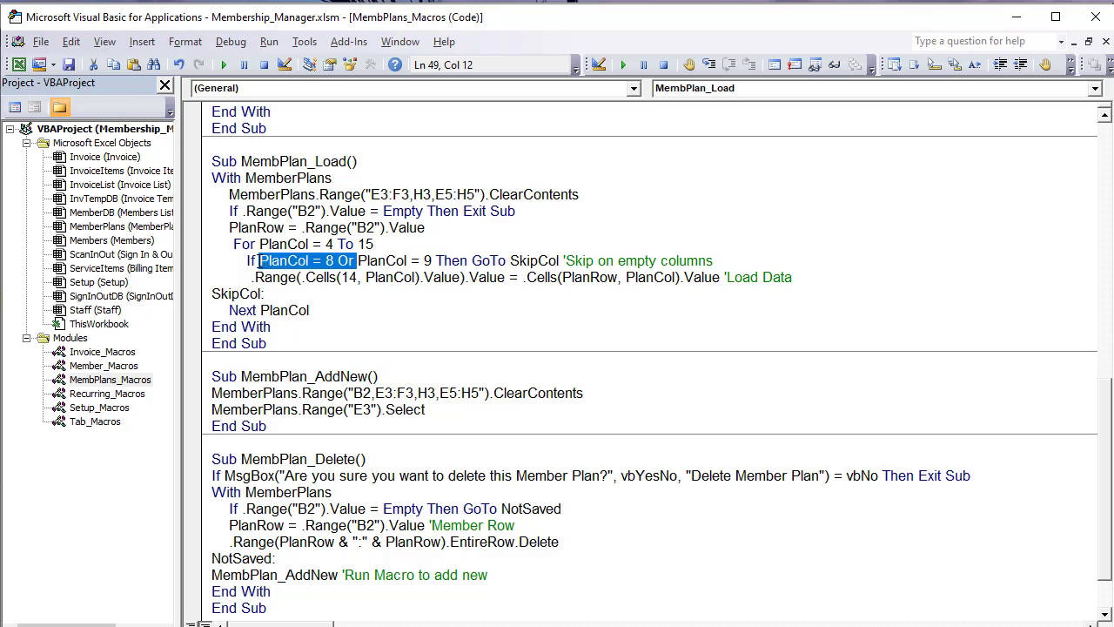
{"action": "left_click", "coordinate": [259, 264]}
{"action": "key", "text": "ctrl+v"}
{"action": "double_click", "coordinate": [330, 261]}
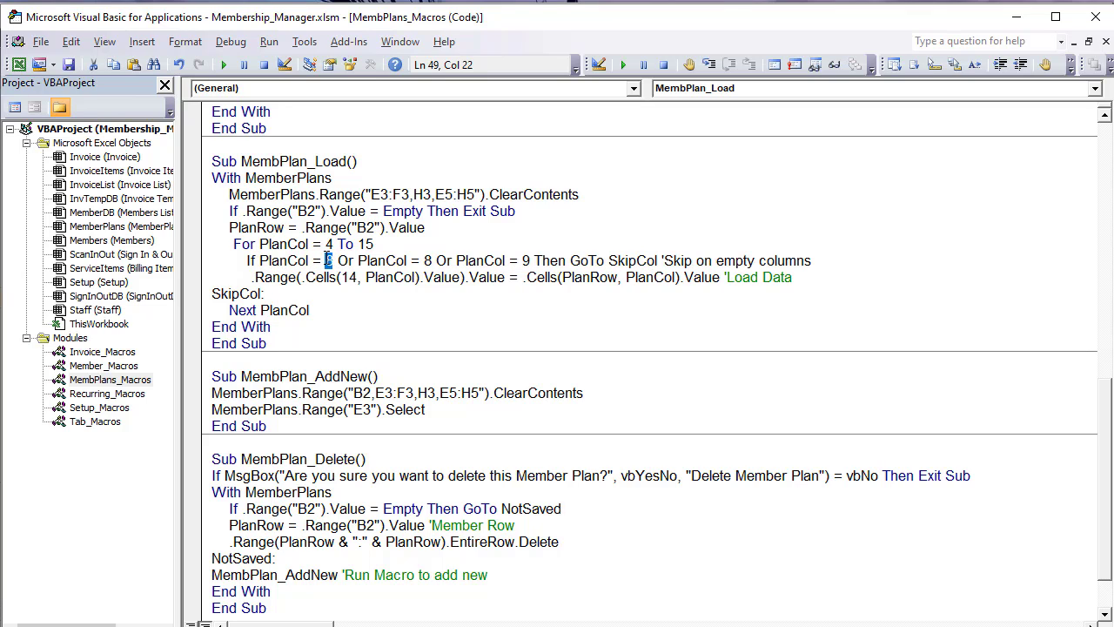
{"action": "type", "text": "7"}
{"action": "left_click", "coordinate": [528, 277]}
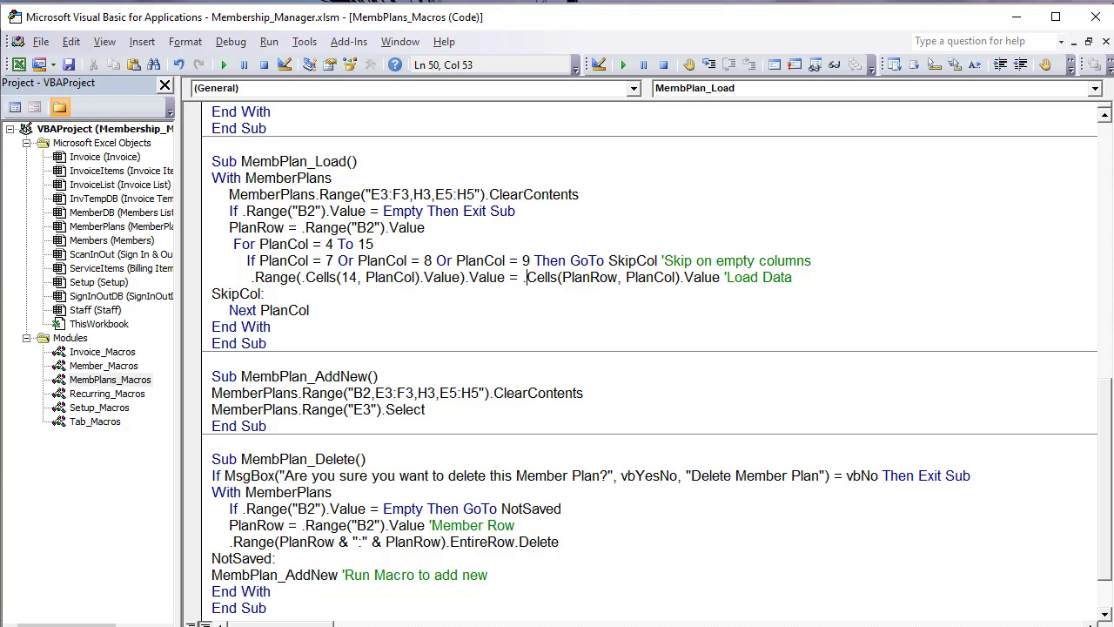
Step: Return to the MemberPlans sheet in Excel and hide mapping row 14
{"action": "key", "text": "alt+F11"}
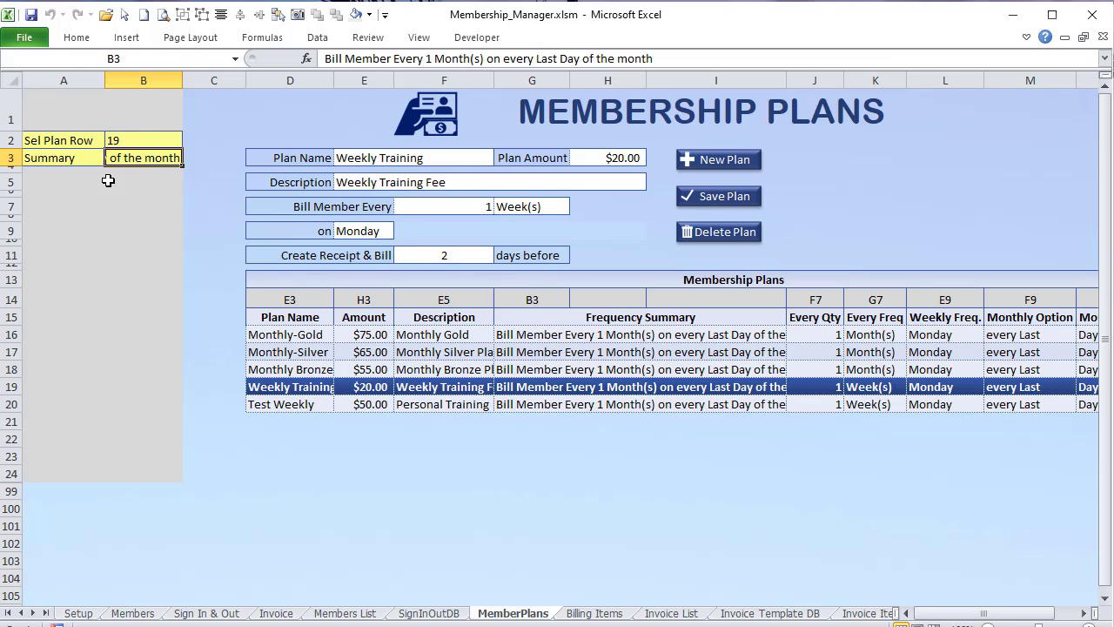
{"action": "left_click", "coordinate": [15, 299]}
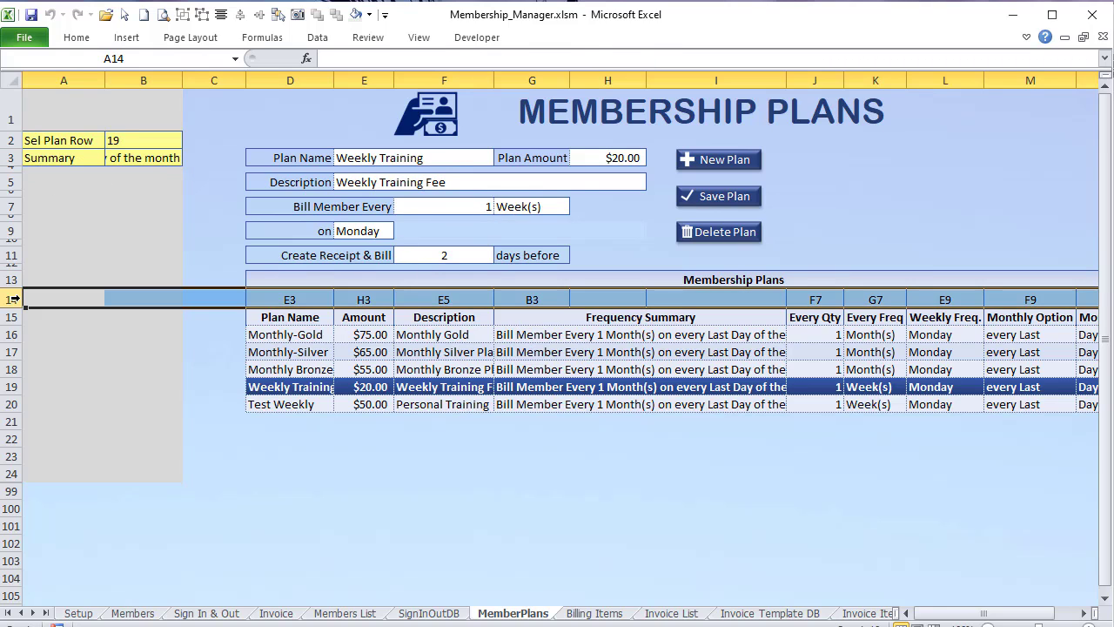
{"action": "key", "text": "ctrl+9"}
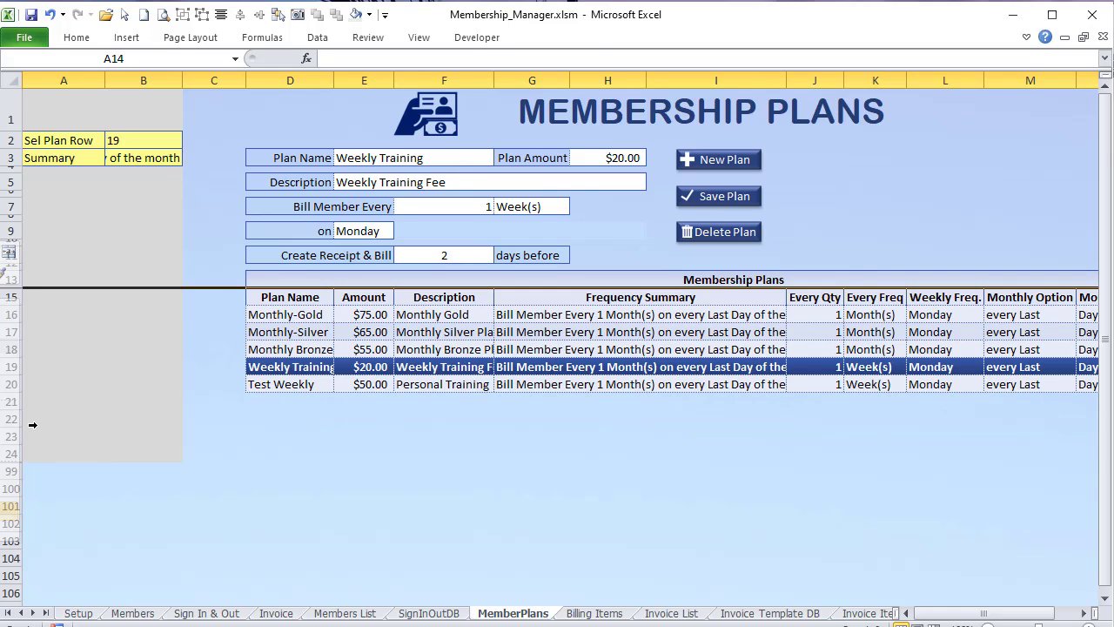
Step: Start a formula in Summary cell B3 with ="Bill Member Every " in place of the fixed opening words and the number
{"action": "left_click", "coordinate": [157, 158]}
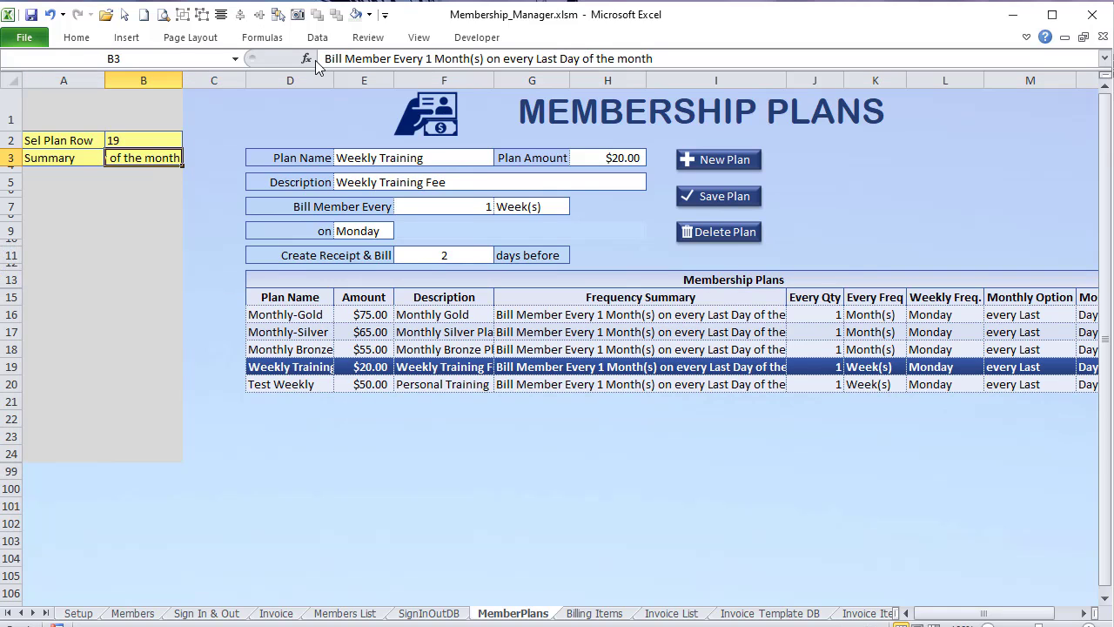
{"action": "left_click_drag", "start_coordinate": [324, 58], "coordinate": [437, 56]}
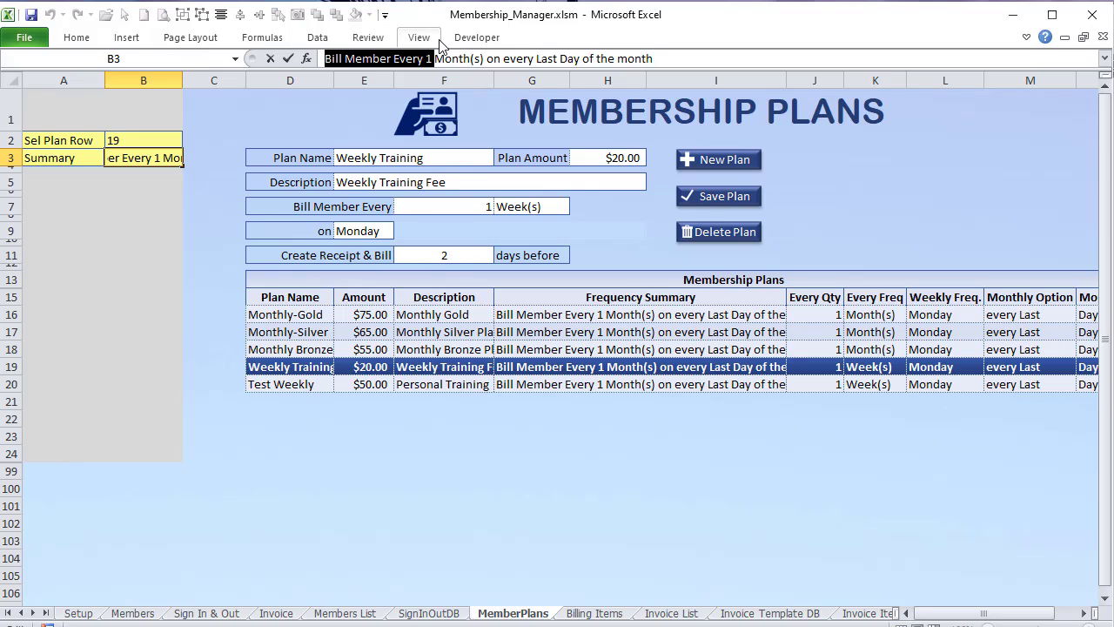
{"action": "type", "text": "="}
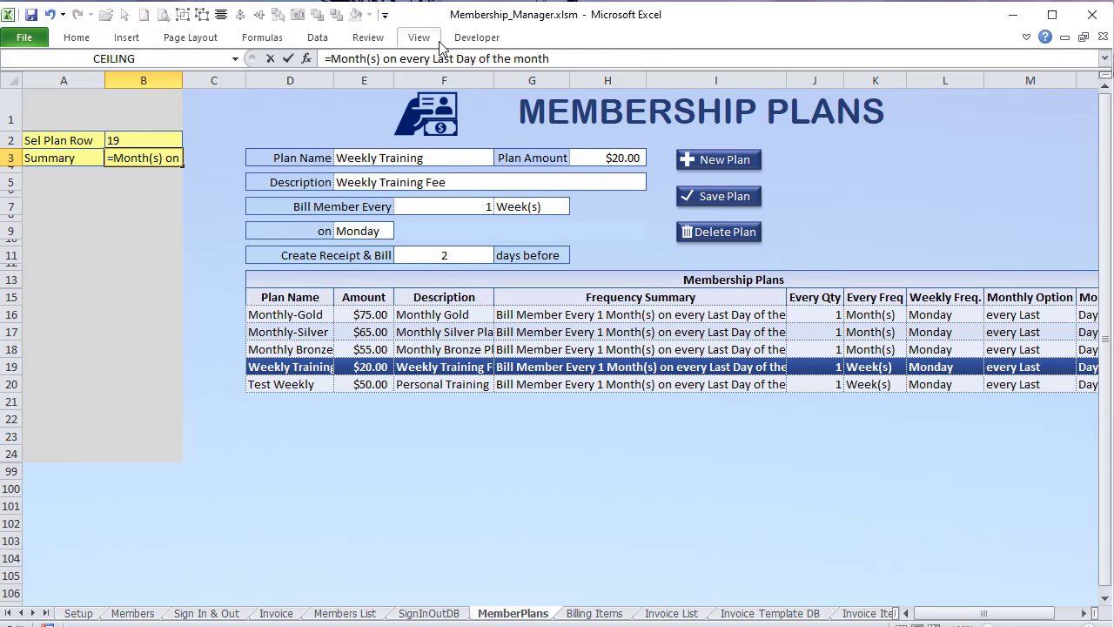
{"action": "type", "text": "\""}
{"action": "key", "text": "ctrl+v"}
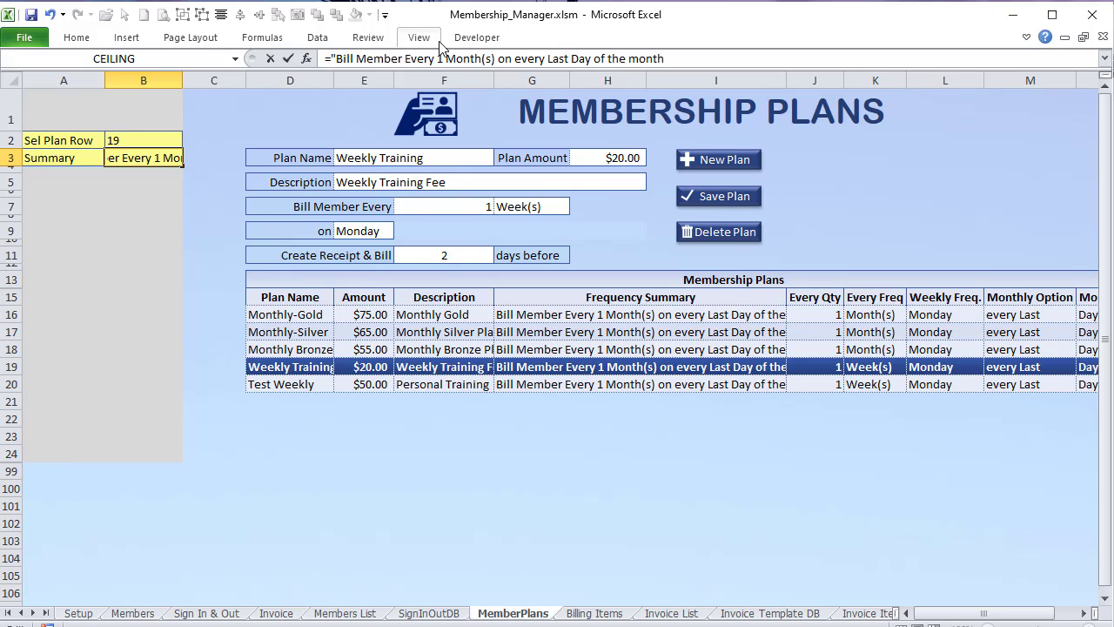
{"action": "key", "text": "BackSpace"}
{"action": "key", "text": "BackSpace"}
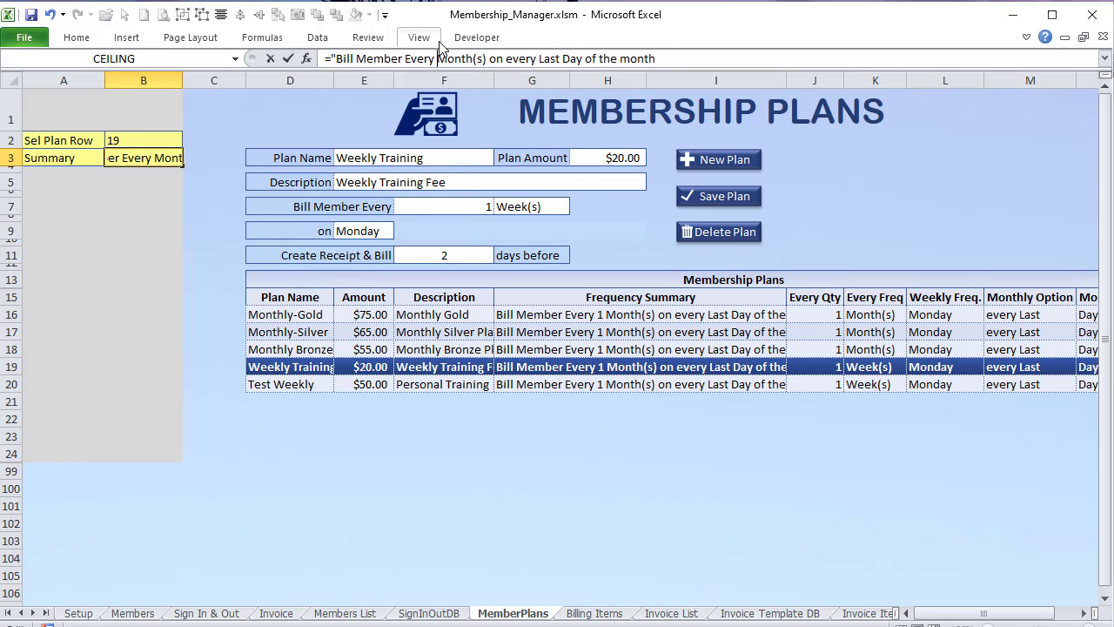
{"action": "type", "text": "\""}
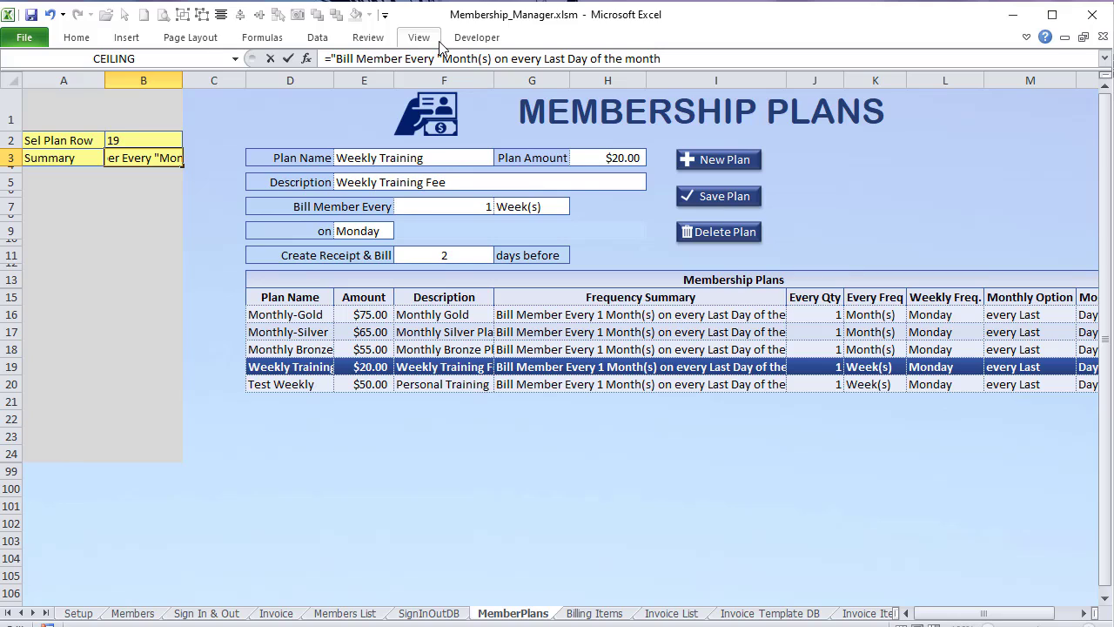
Step: Extend the B3 formula with &F7&" "&G7&" "& to join the billing quantity and frequency with spaces
{"action": "type", "text": "&"}
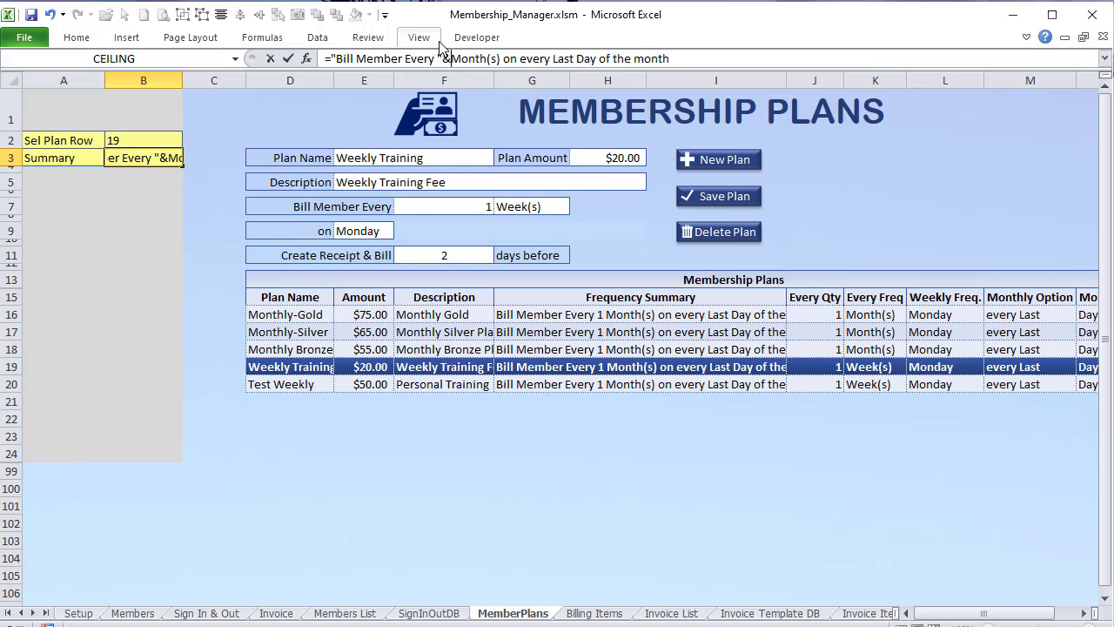
{"action": "left_click", "coordinate": [439, 206]}
{"action": "type", "text": "&"}
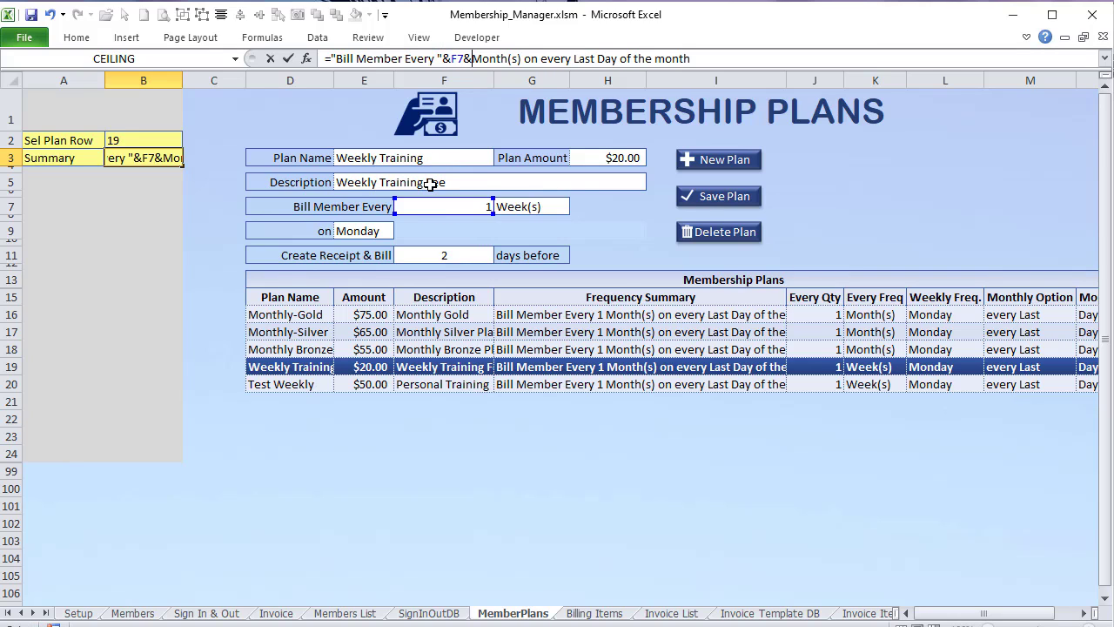
{"action": "type", "text": "\" "}
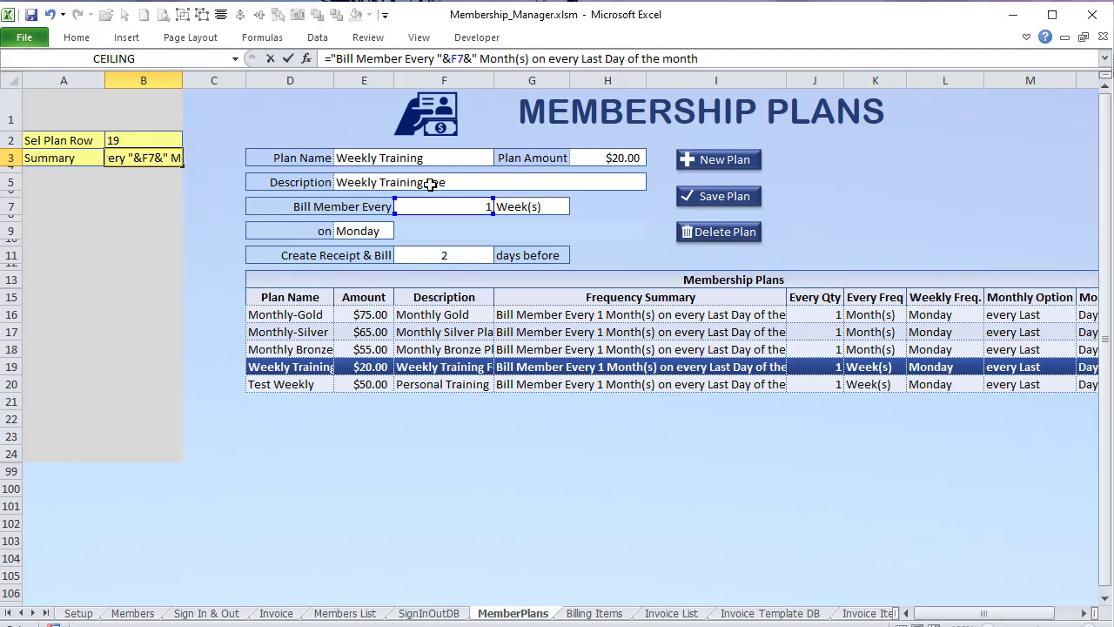
{"action": "type", "text": "\"&"}
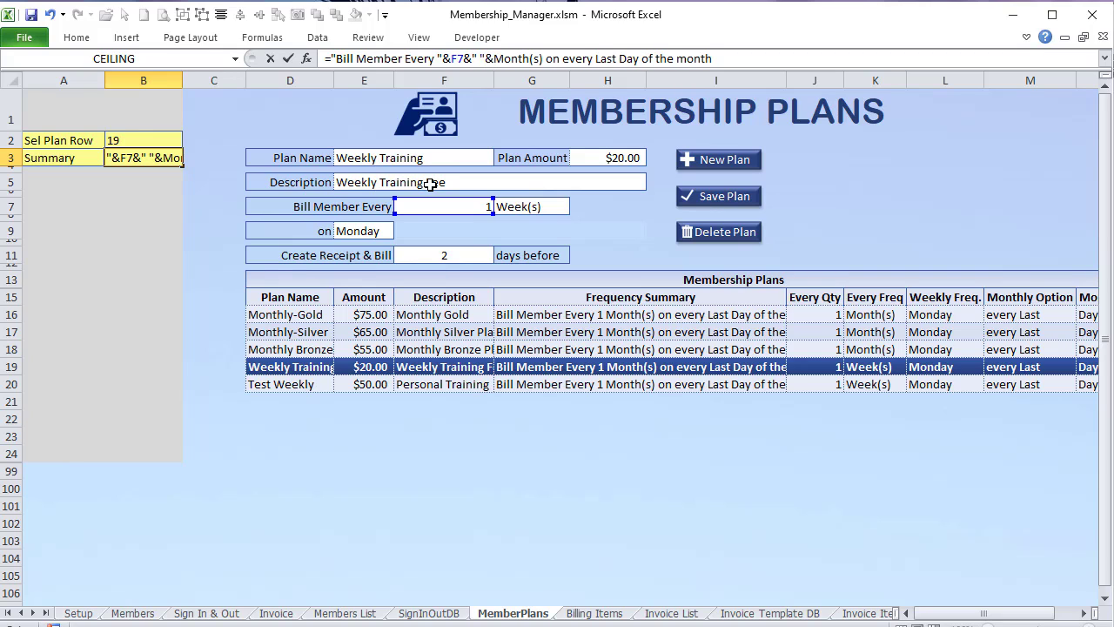
{"action": "left_click", "coordinate": [522, 207]}
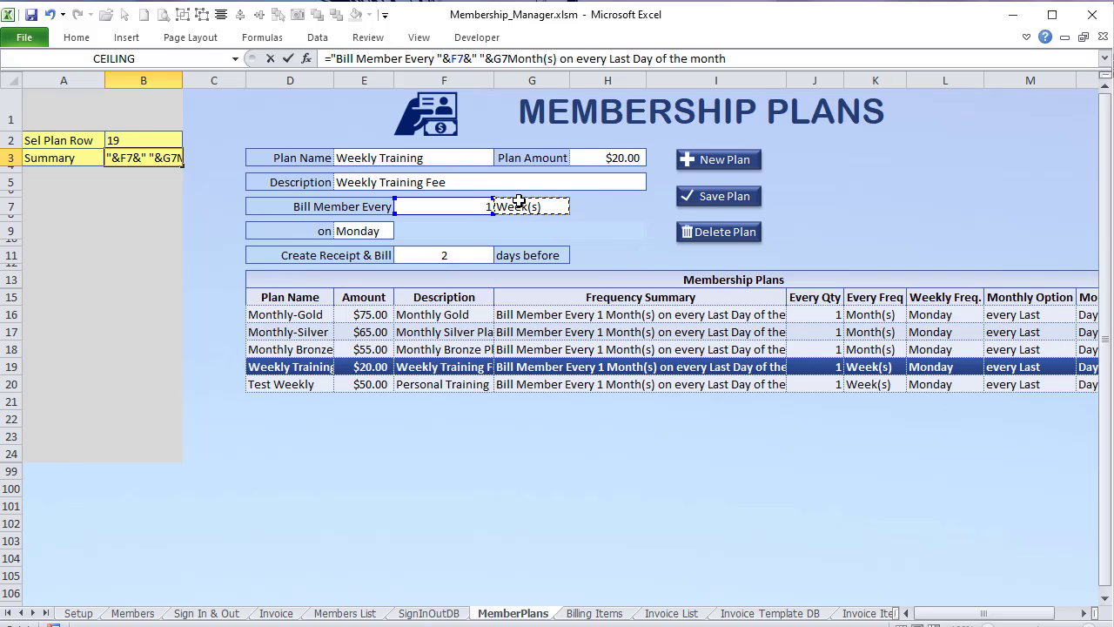
{"action": "type", "text": "&\""}
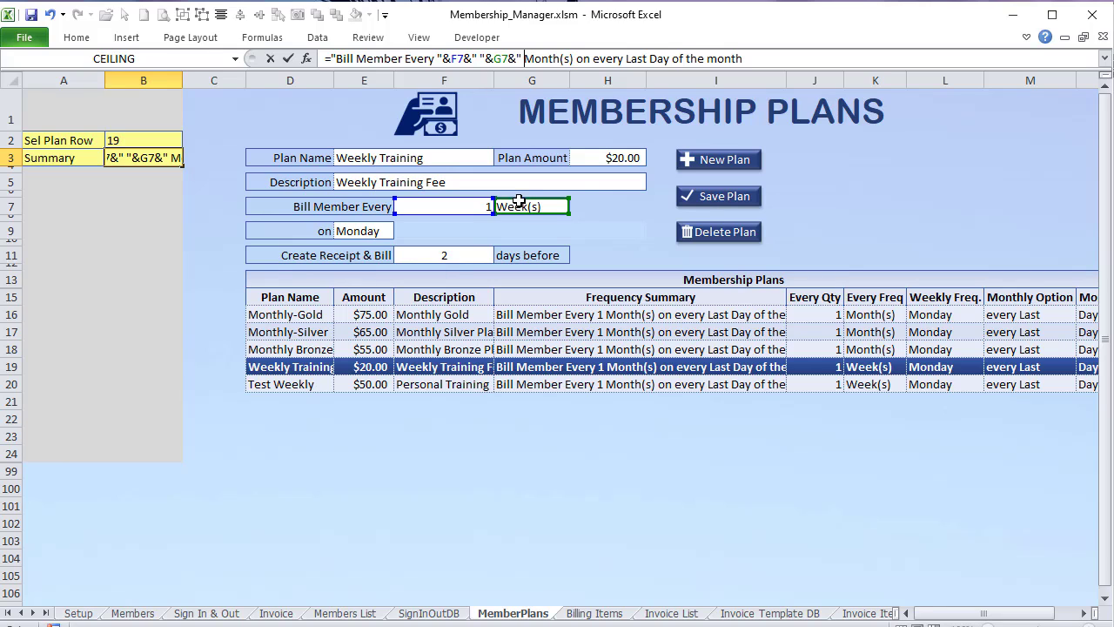
{"action": "key", "text": "BackSpace"}
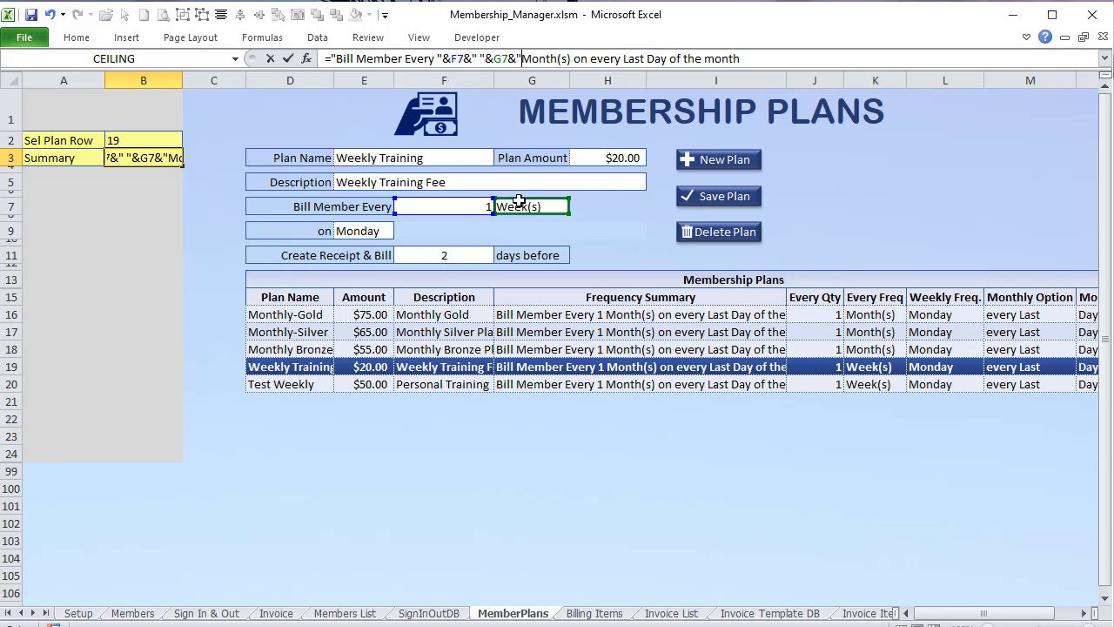
{"action": "type", "text": "\"&"}
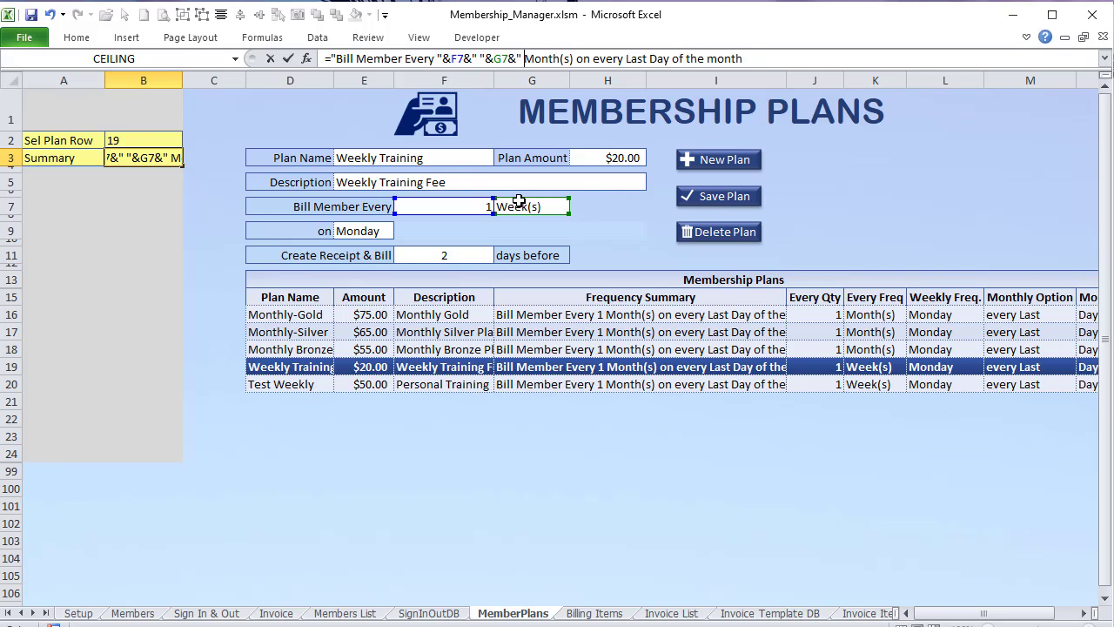
Step: Add an IF to the B3 formula that returns an empty string when G7="Day(s)"
{"action": "type", "text": "if("}
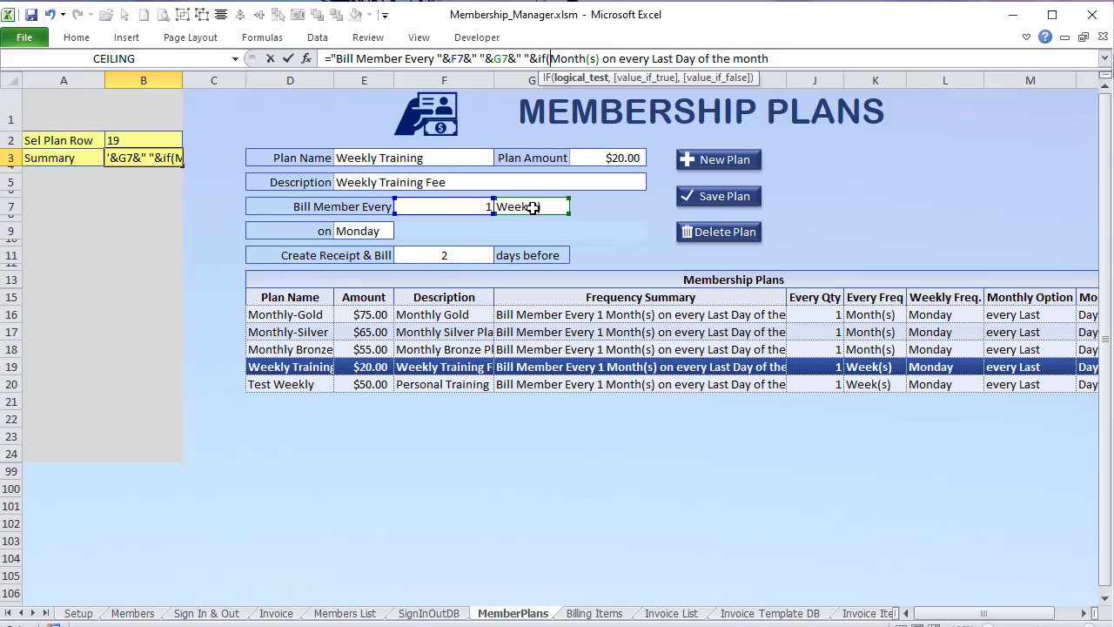
{"action": "left_click", "coordinate": [529, 207]}
{"action": "type", "text": "=\""}
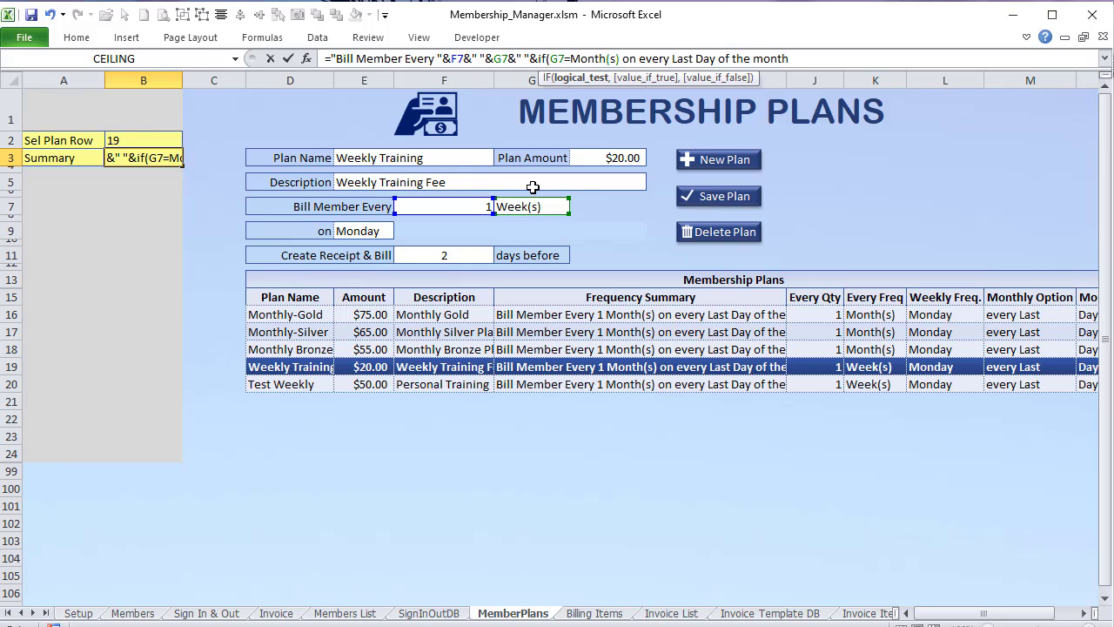
{"action": "type", "text": "d"}
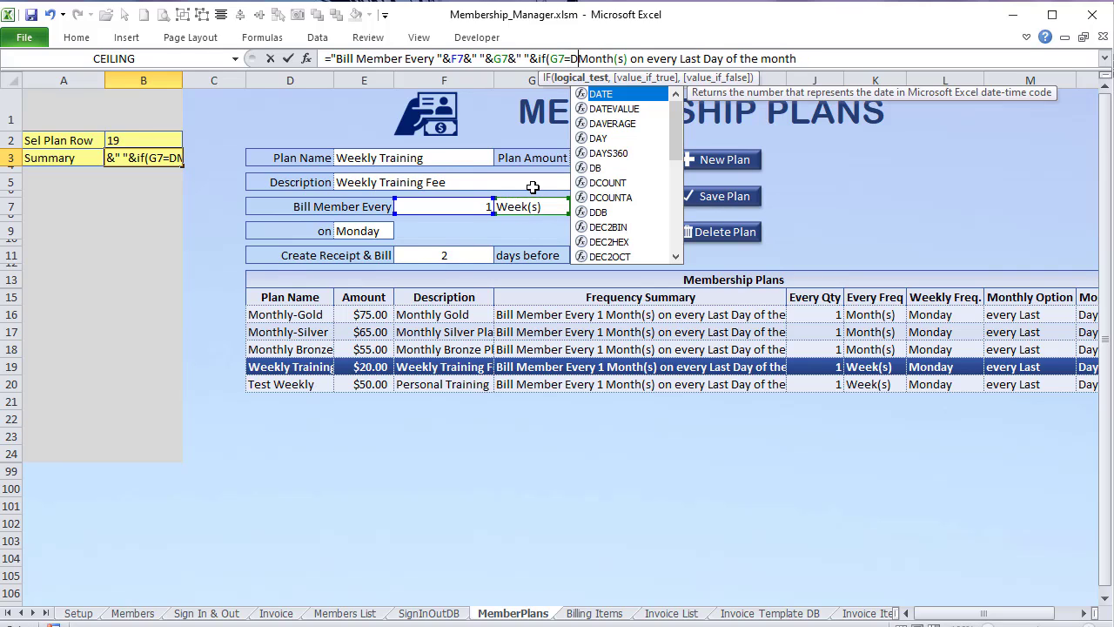
{"action": "key", "text": "BackSpace"}
{"action": "type", "text": "\"da"}
{"action": "key", "text": "BackSpace"}
{"action": "key", "text": "BackSpace"}
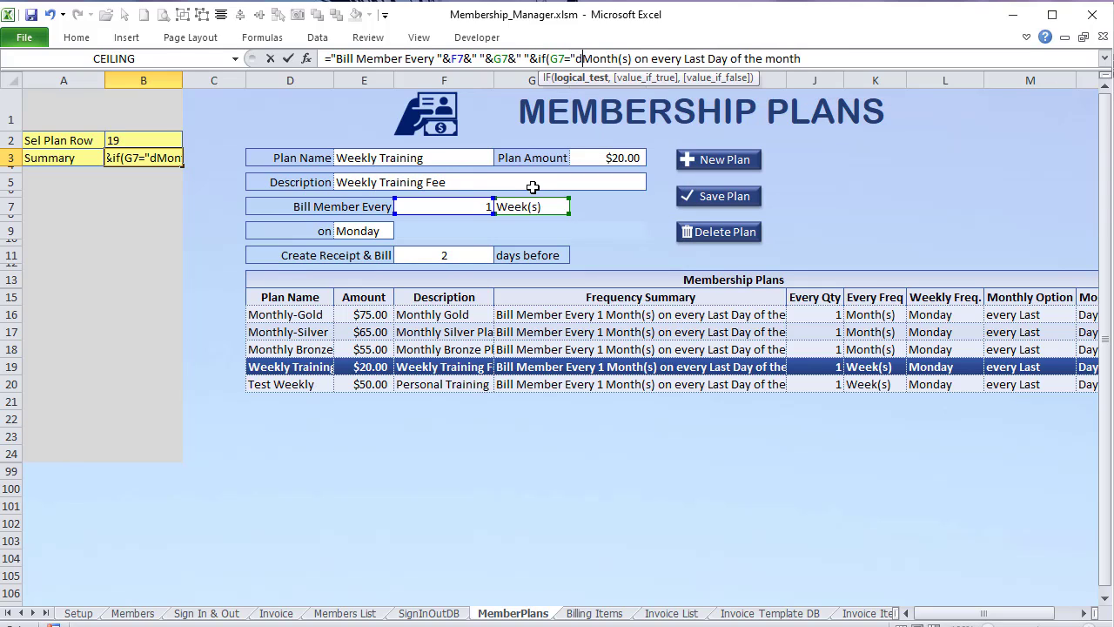
{"action": "type", "text": "Day(s"}
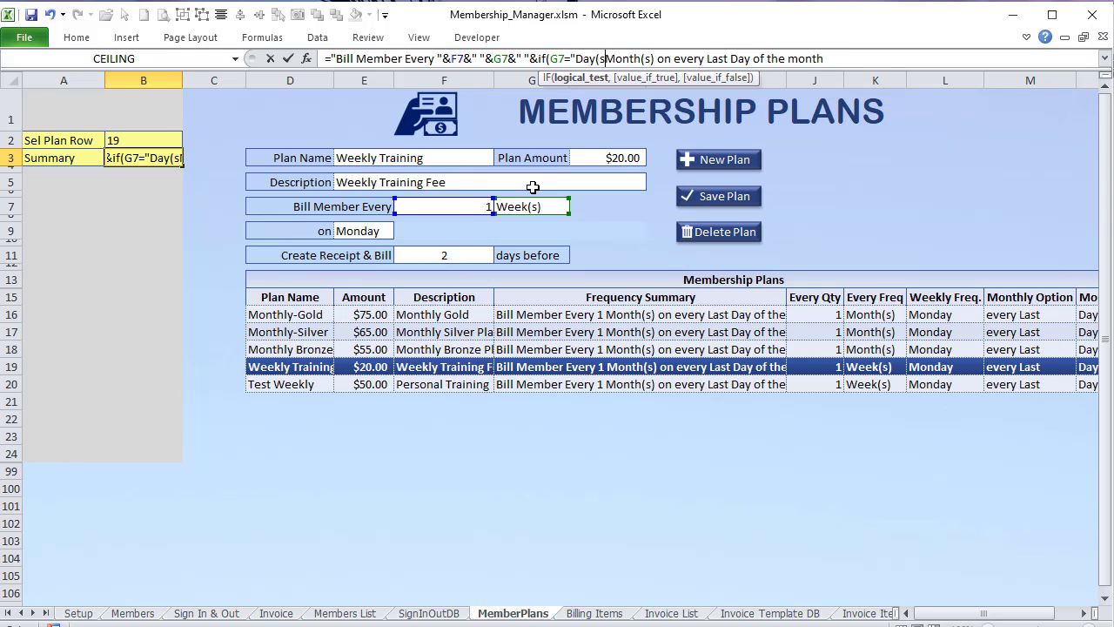
{"action": "type", "text": ")"}
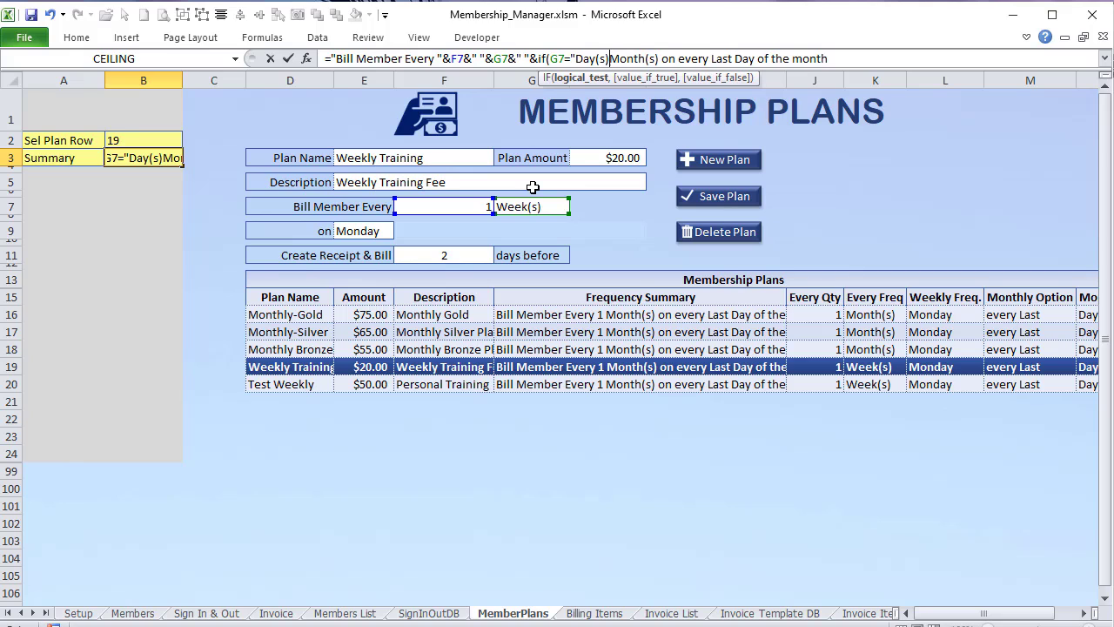
{"action": "type", "text": "\""}
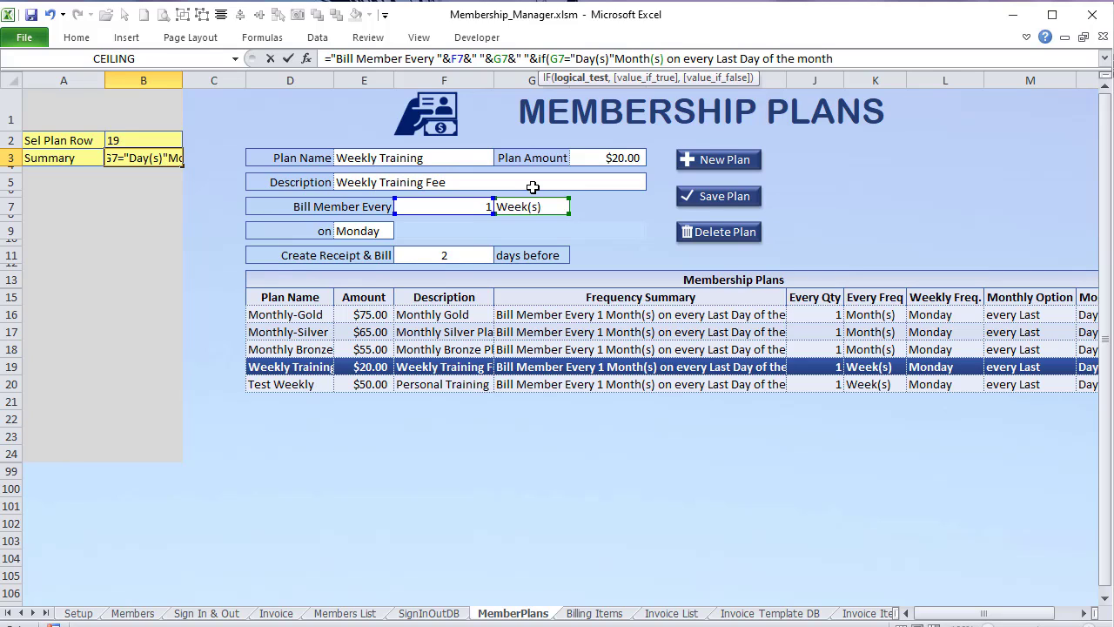
{"action": "type", "text": ",\"\","}
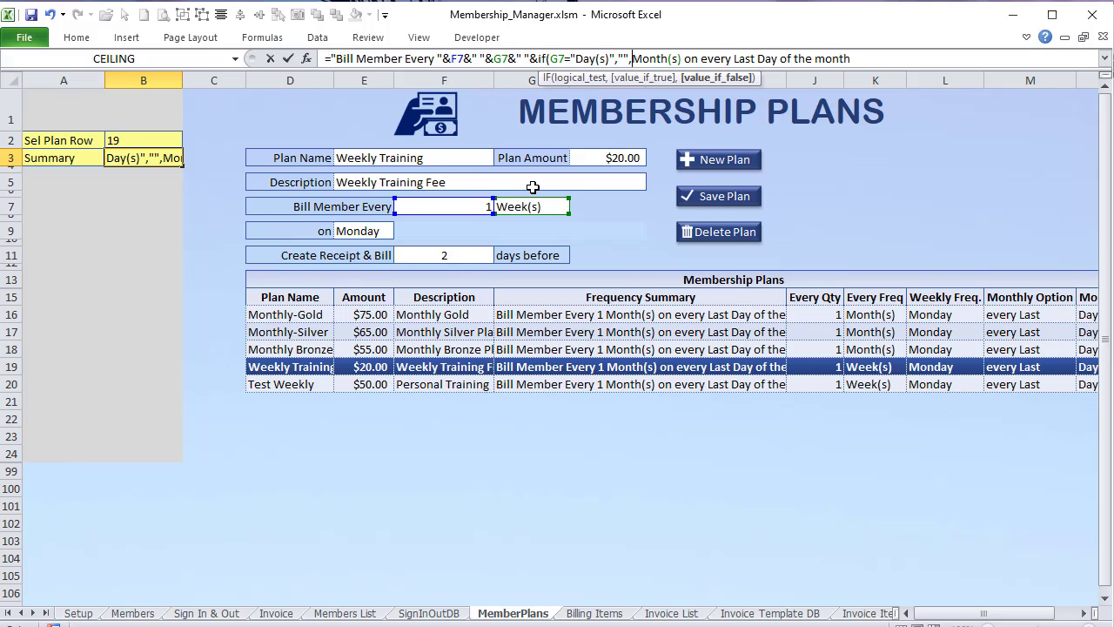
Step: Nest a second IF in the first IF's false argument of the B3 formula, testing G7="Week(s)"
{"action": "type", "text": "If("}
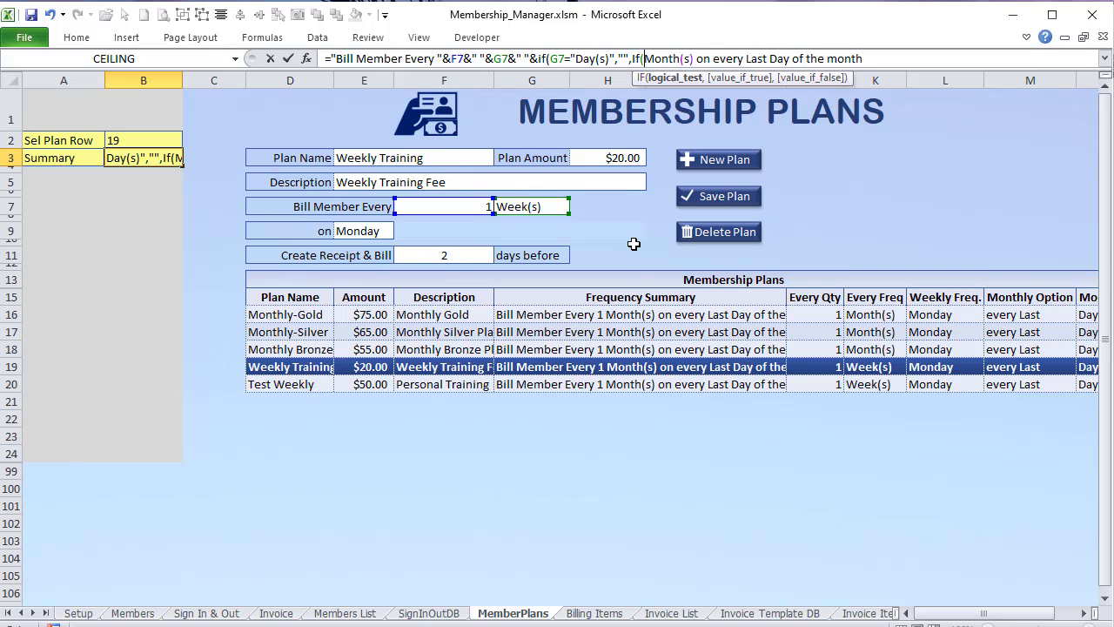
{"action": "left_click", "coordinate": [555, 204]}
{"action": "type", "text": "=\"W"}
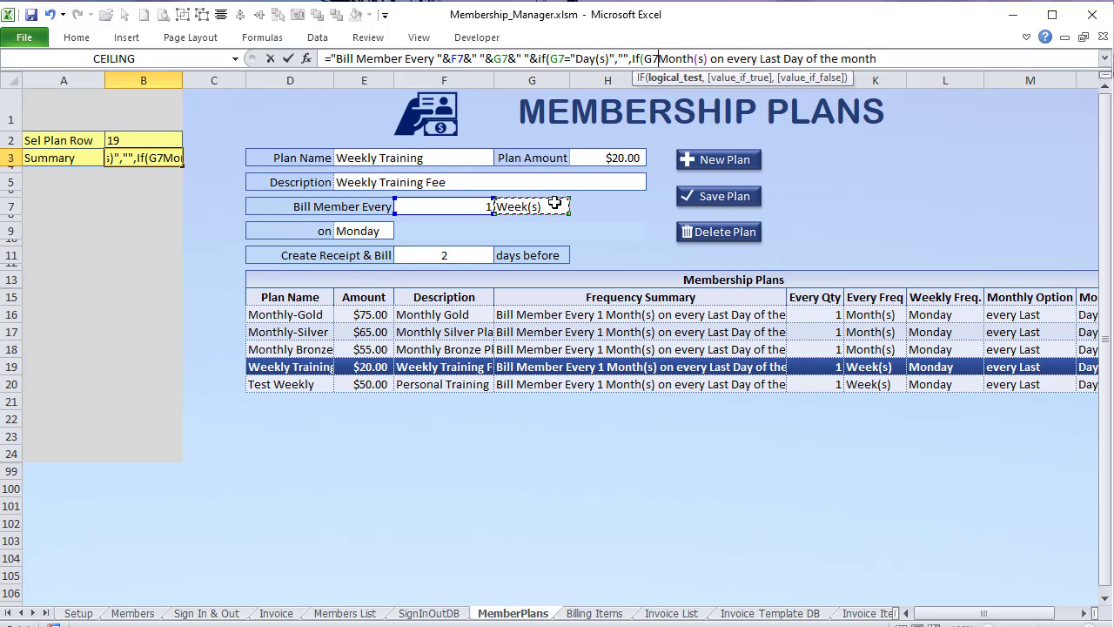
{"action": "type", "text": "eek"}
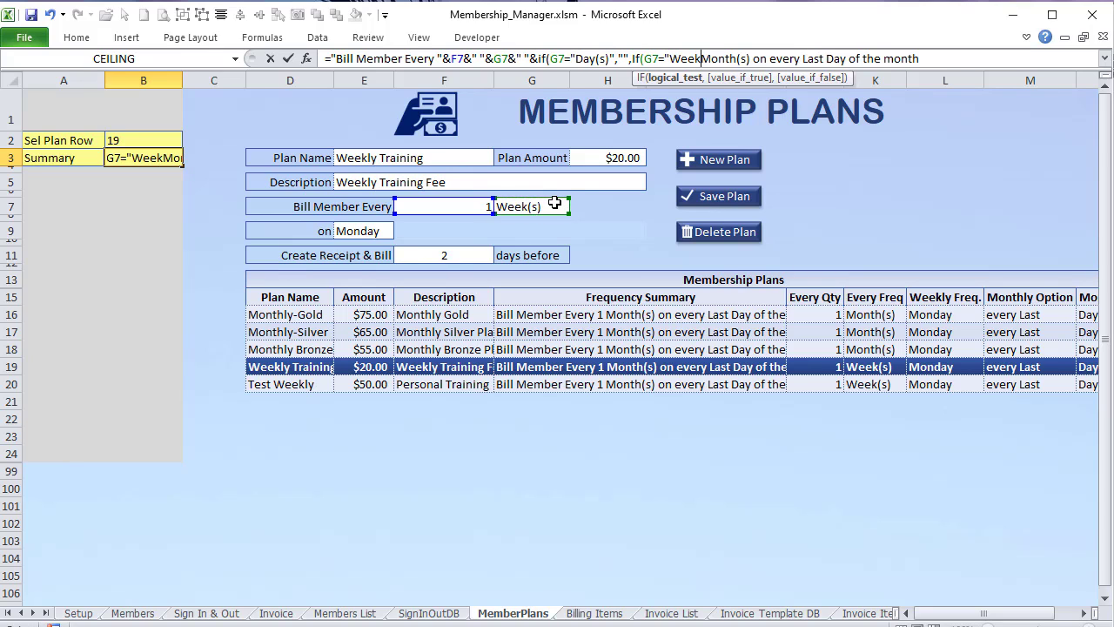
{"action": "type", "text": "(s)"}
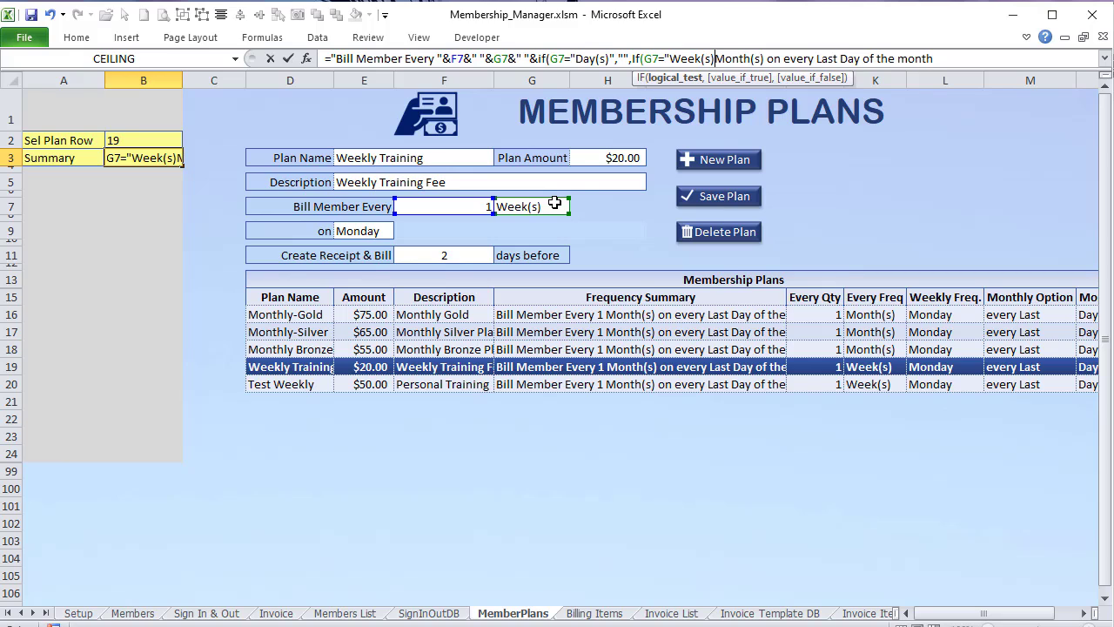
{"action": "type", "text": "\""}
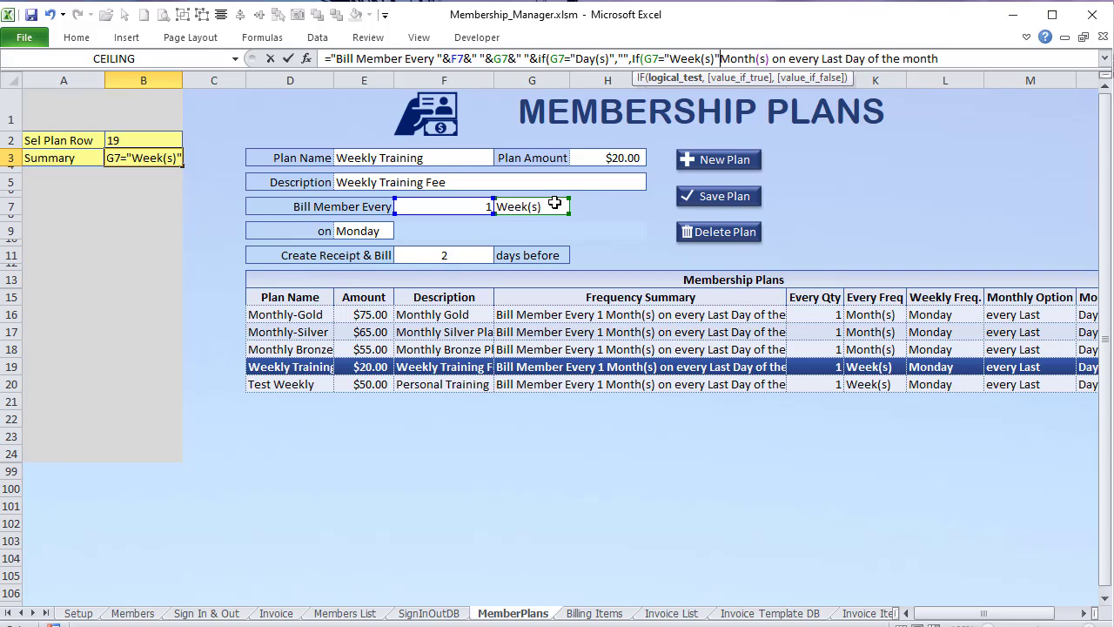
{"action": "type", "text": ","}
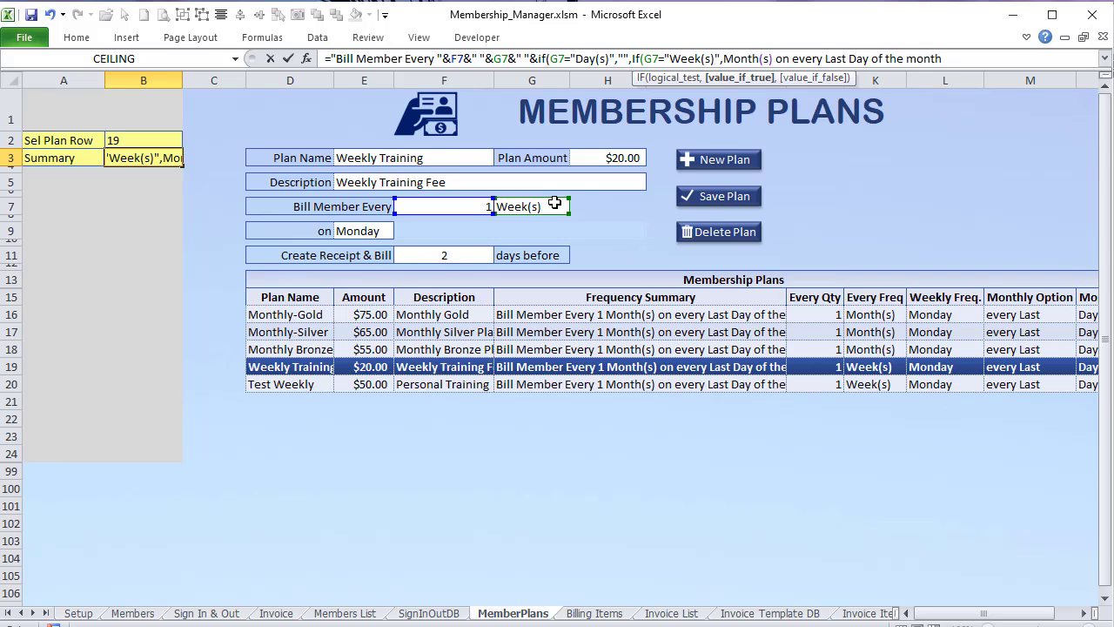
Step: Make the Week(s) IF return D9&" "&E9 when true and "" otherwise, and close both IF functions
{"action": "left_click", "coordinate": [315, 230]}
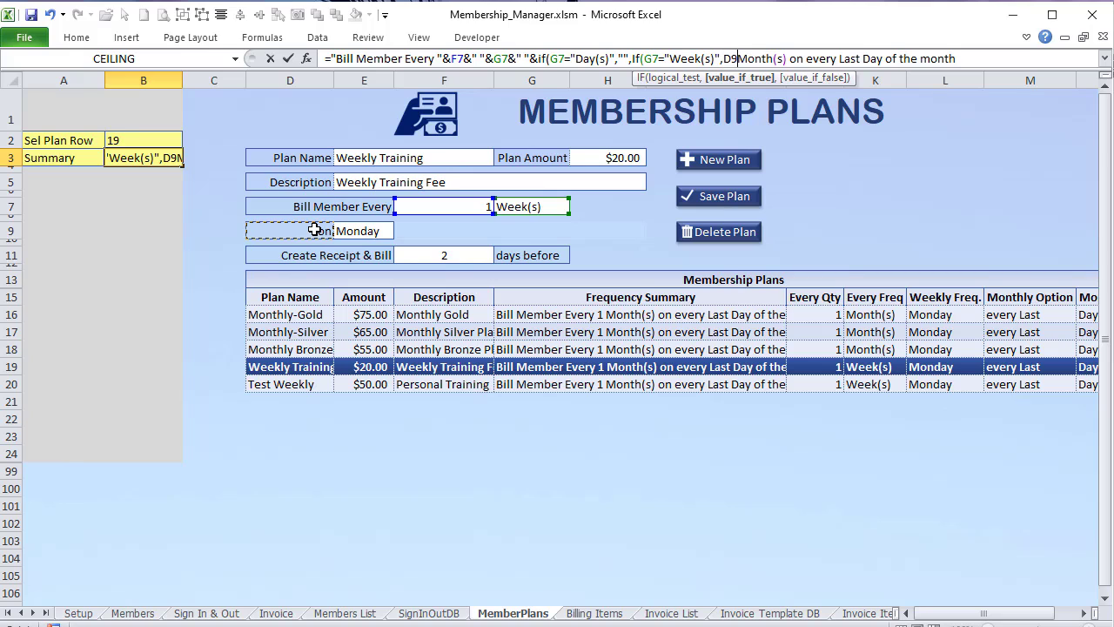
{"action": "type", "text": "&\" \""}
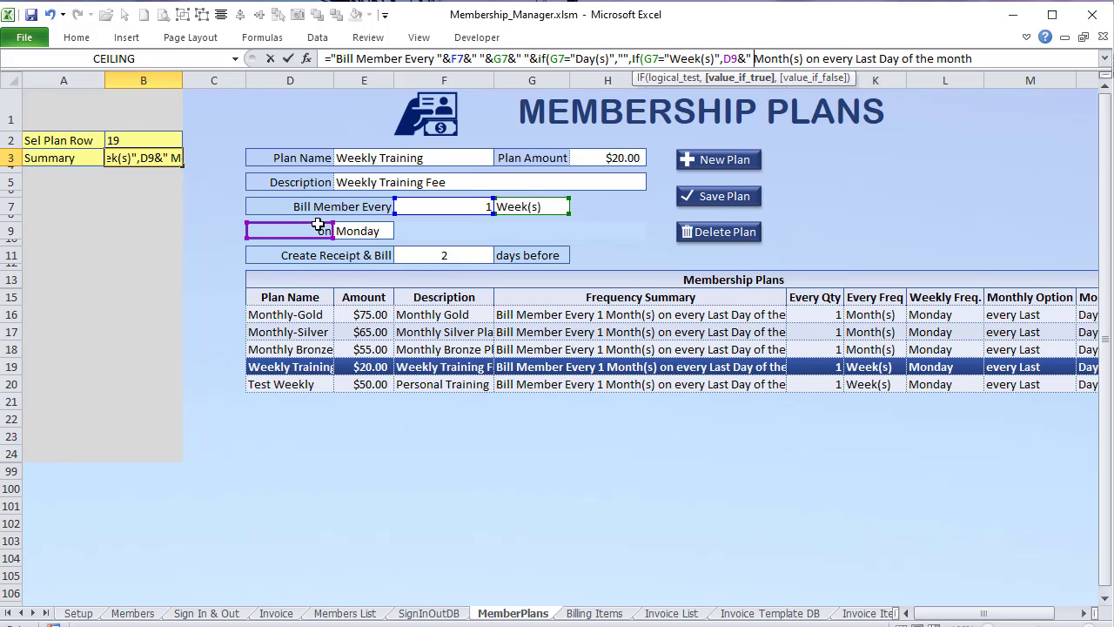
{"action": "type", "text": "&"}
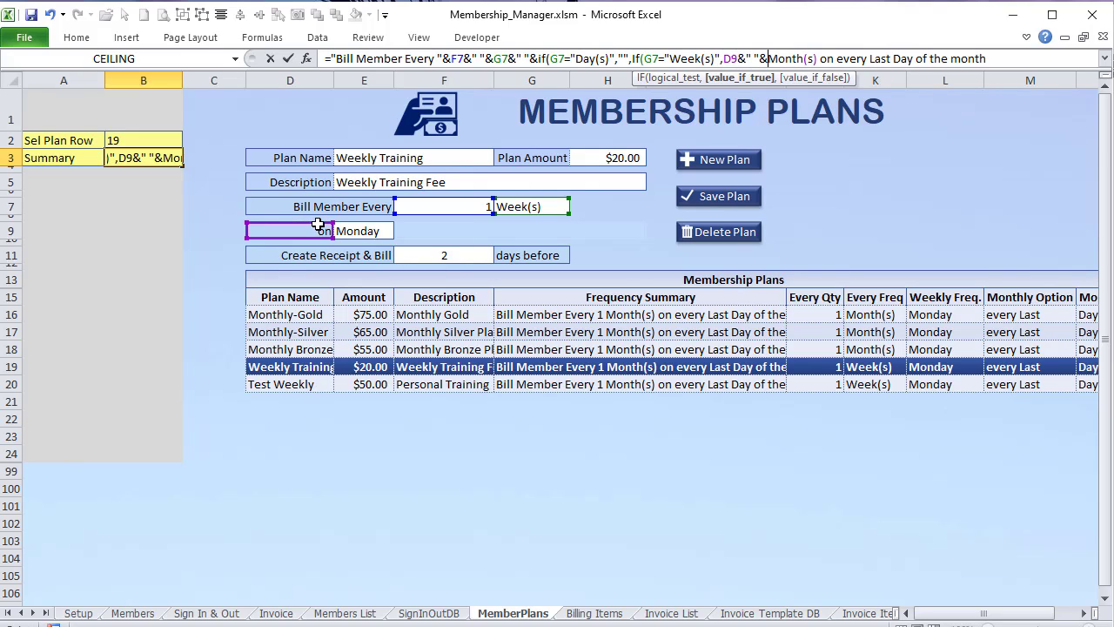
{"action": "left_click", "coordinate": [349, 231]}
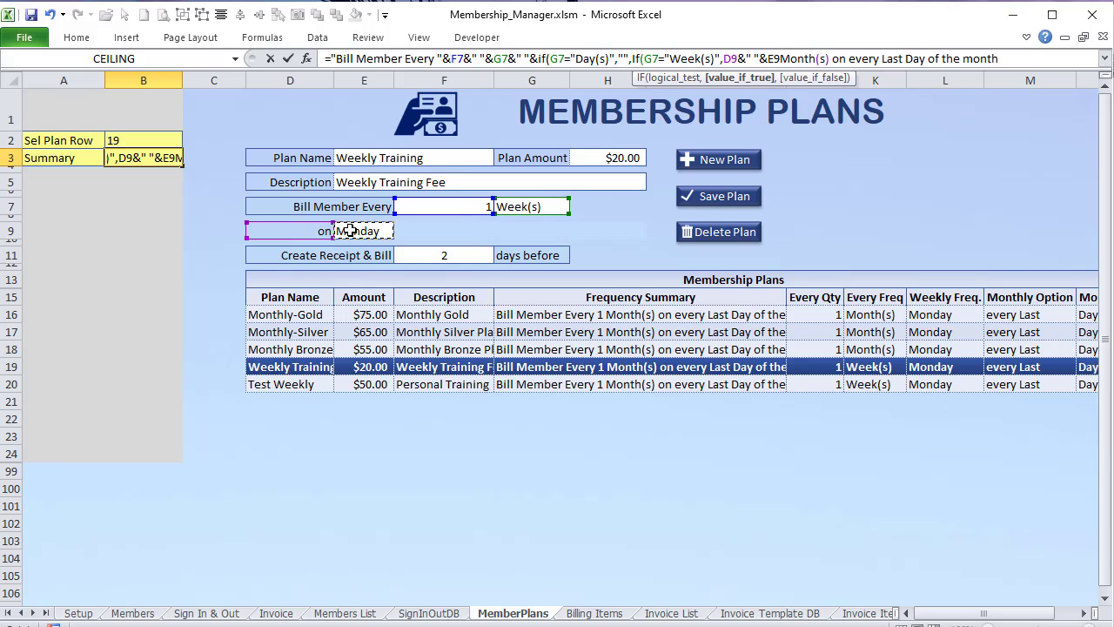
{"action": "type", "text": ","}
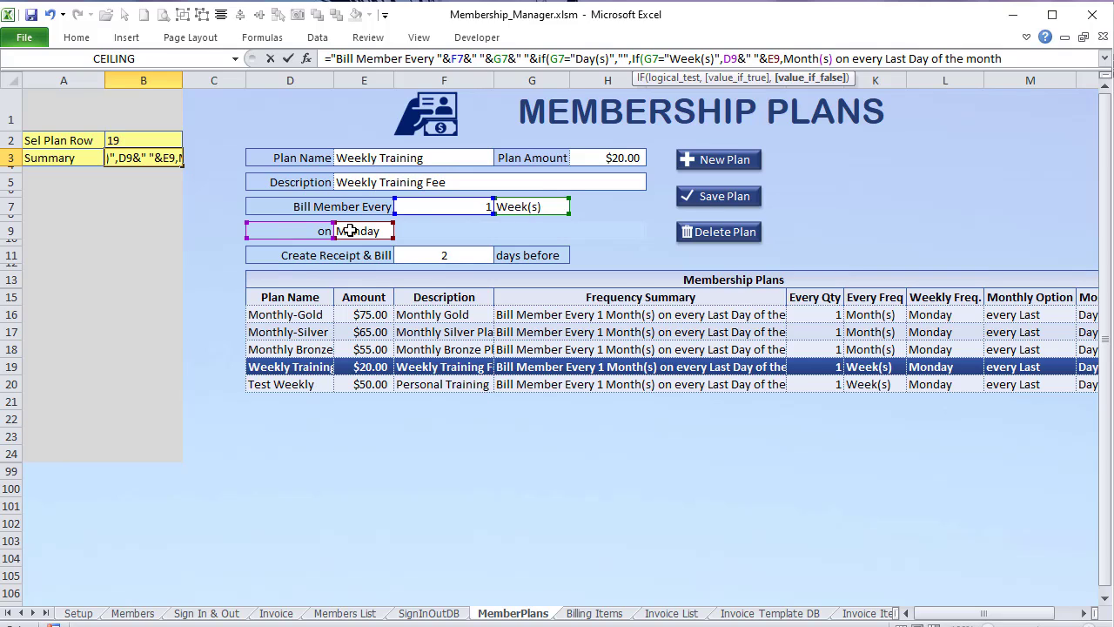
{"action": "type", "text": "\"\")"}
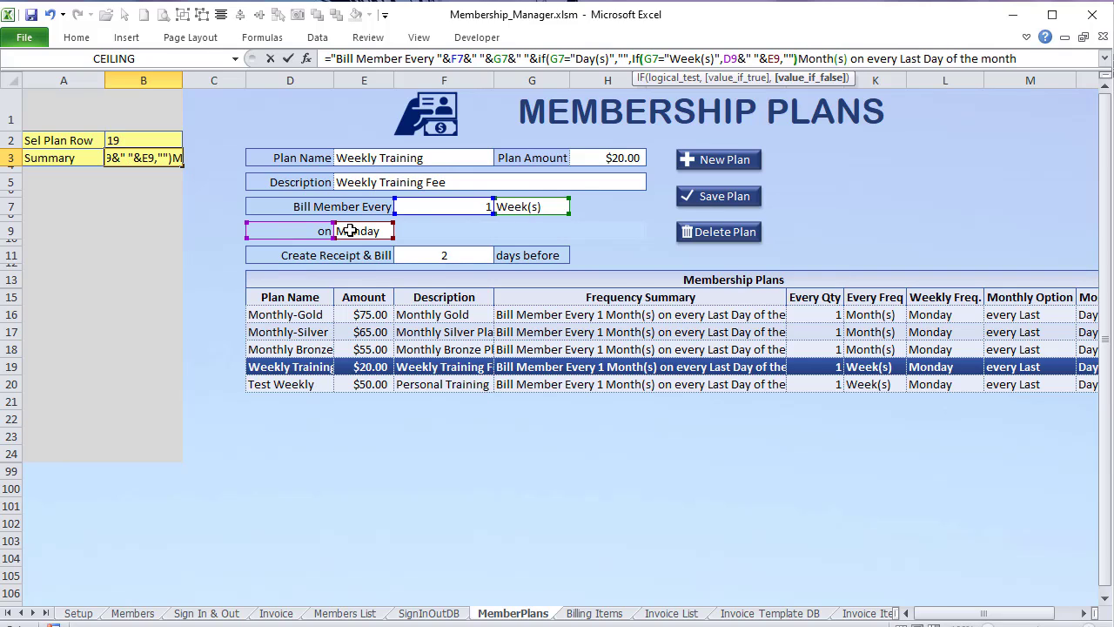
{"action": "type", "text": ")"}
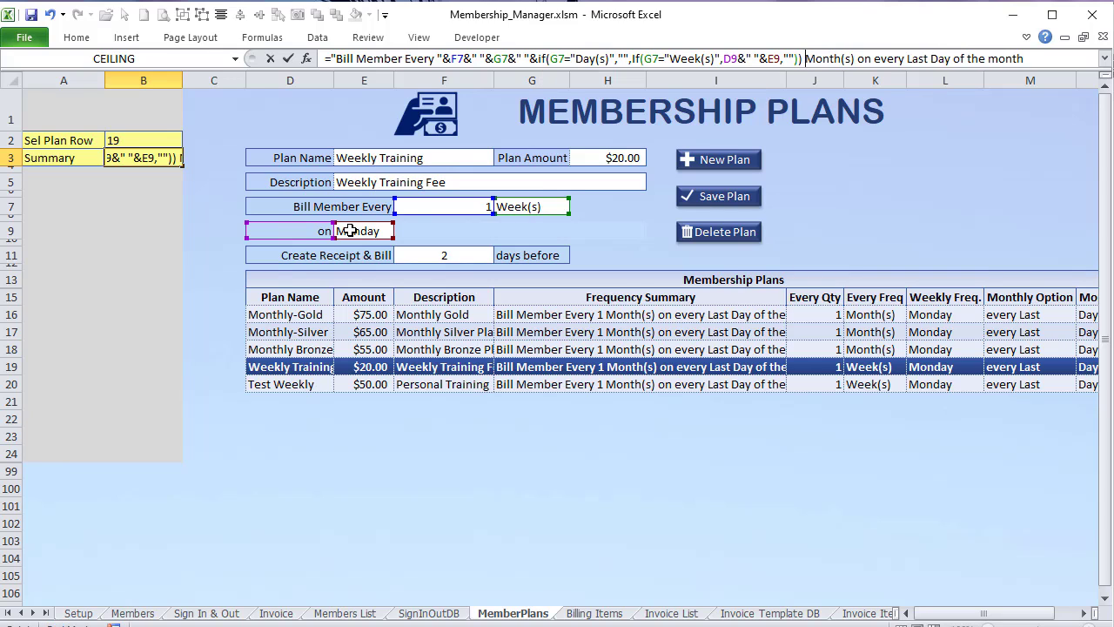
Step: Delete the leftover static month text from the end of the B3 formula, commit it, and fit column B to the summary
{"action": "left_click_drag", "start_coordinate": [1033, 58], "coordinate": [820, 50]}
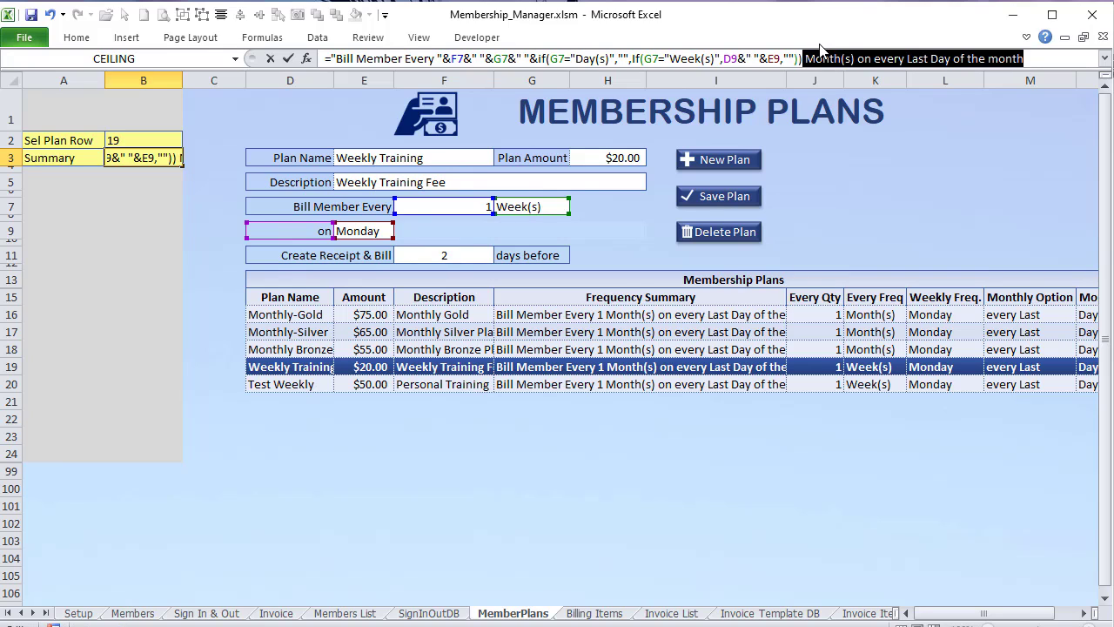
{"action": "key", "text": "Delete"}
{"action": "key", "text": "Return"}
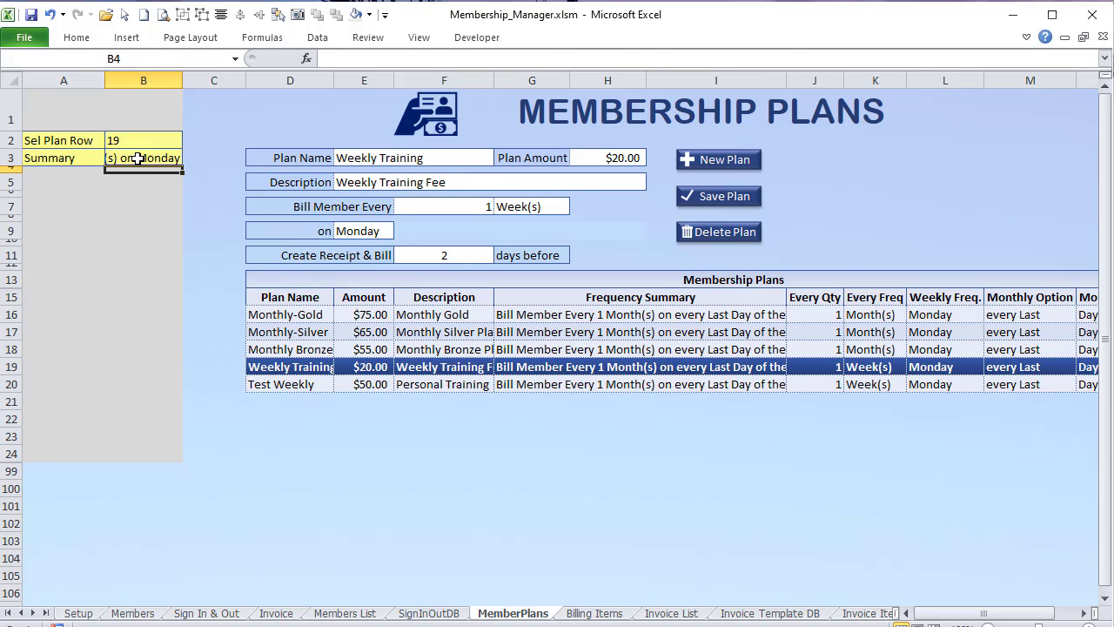
{"action": "left_click", "coordinate": [139, 157]}
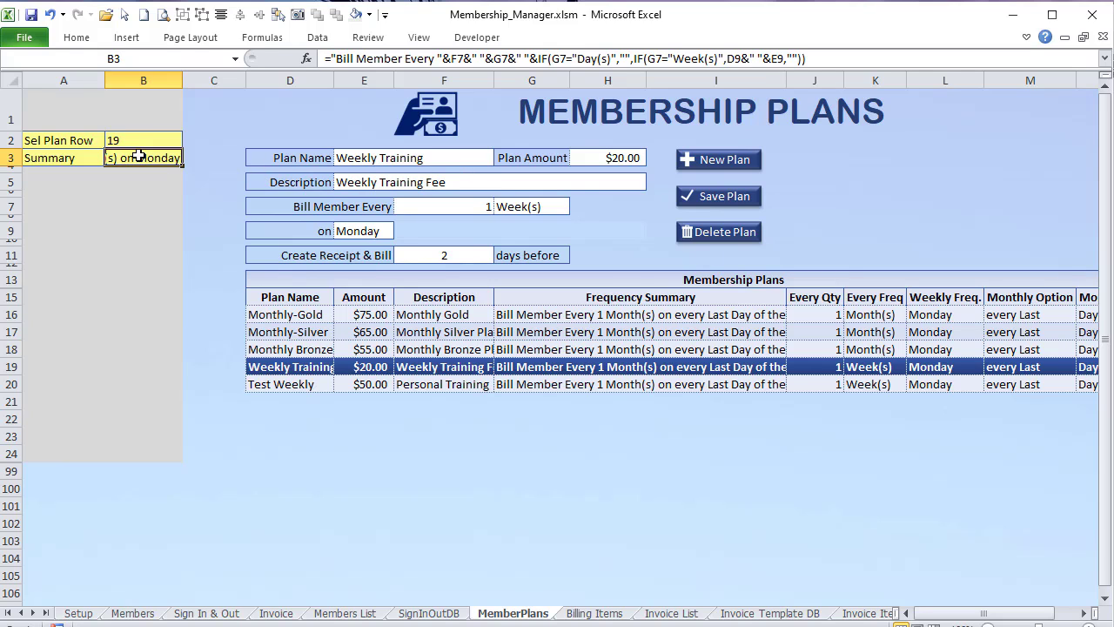
{"action": "double_click", "coordinate": [182, 80]}
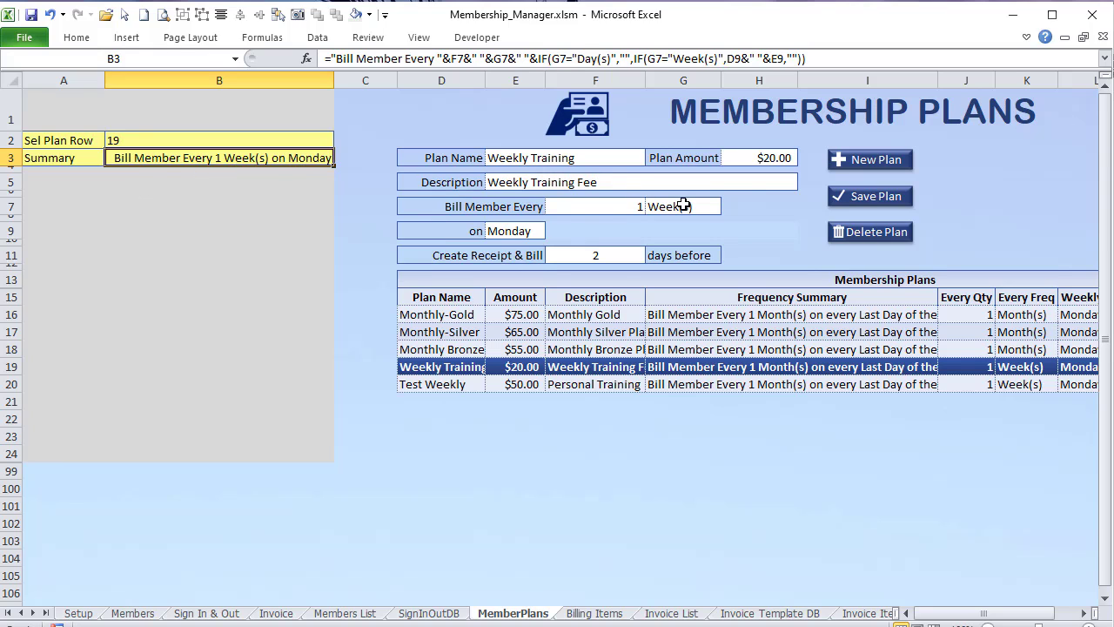
Step: Test the B3 summary by setting the billing frequency in G7 to Day(s) and then Month(s), narrowing column B in between
{"action": "left_click", "coordinate": [712, 206]}
{"action": "left_click", "coordinate": [728, 206]}
{"action": "left_click", "coordinate": [711, 218]}
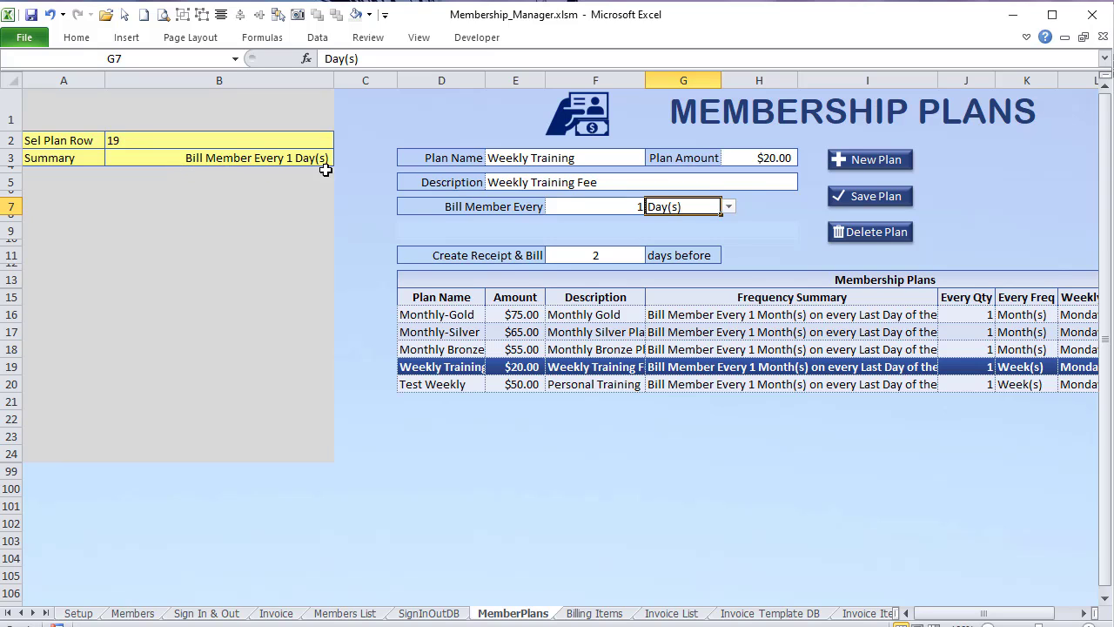
{"action": "left_click_drag", "start_coordinate": [333, 80], "coordinate": [270, 83]}
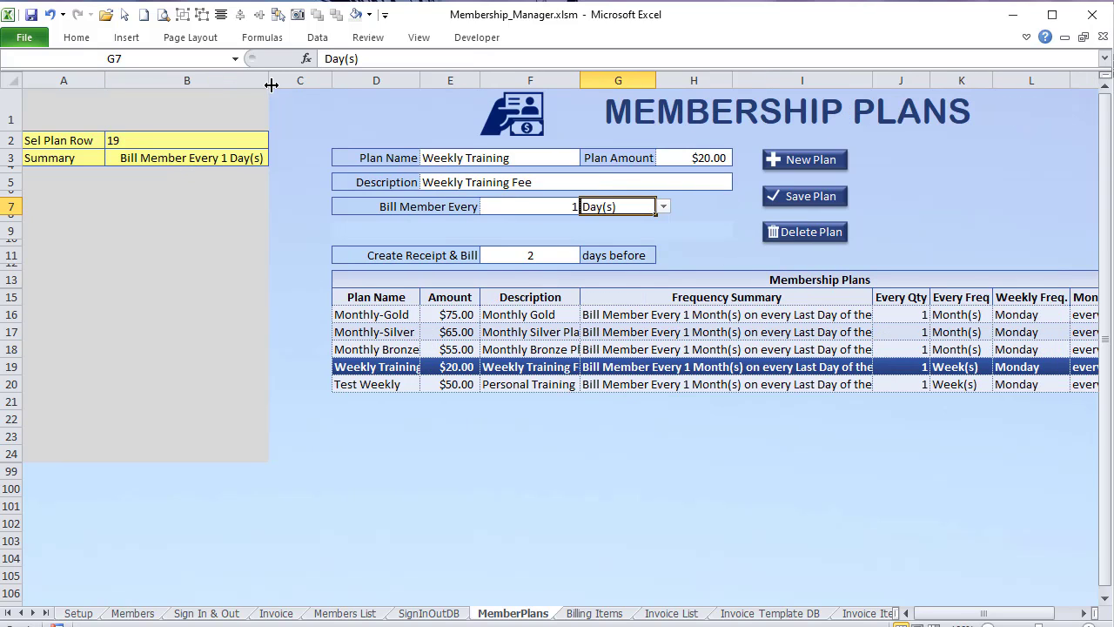
{"action": "left_click", "coordinate": [663, 206]}
{"action": "left_click", "coordinate": [601, 240]}
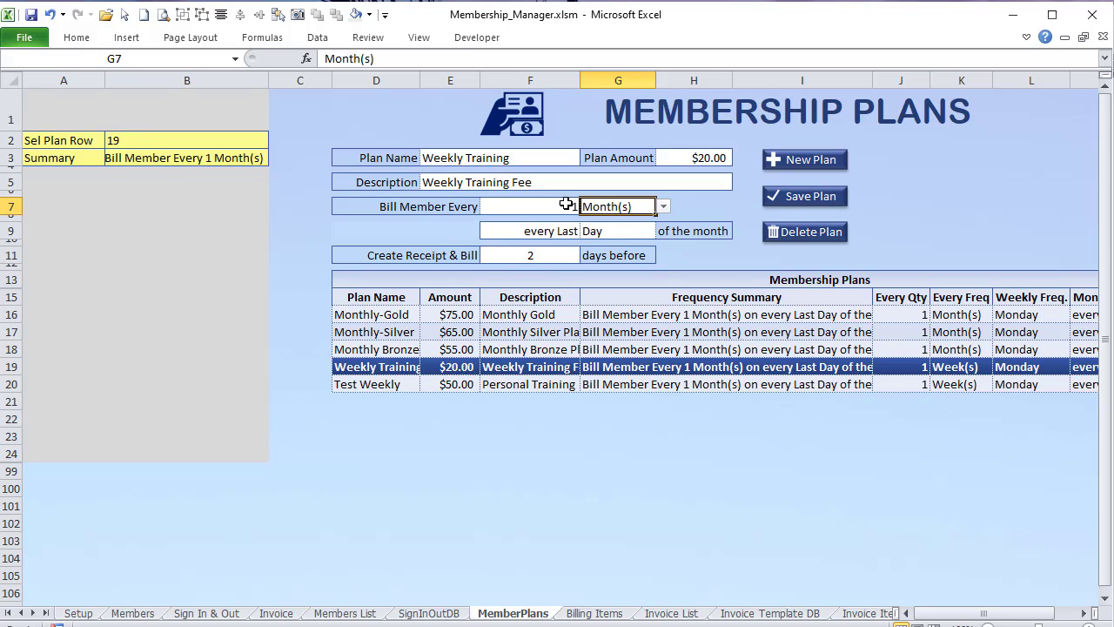
Step: Examine the B3 formula and the monthly option cells F9, G9 and H9 that make up the monthly wording
{"action": "left_click", "coordinate": [139, 156]}
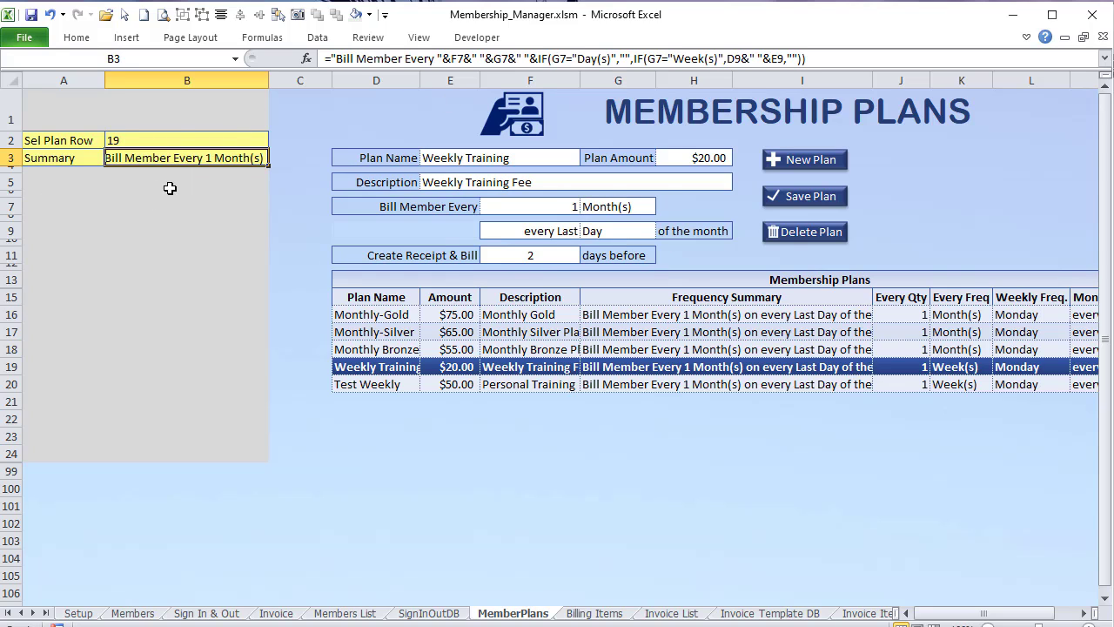
{"action": "left_click", "coordinate": [505, 229]}
{"action": "left_click", "coordinate": [618, 231]}
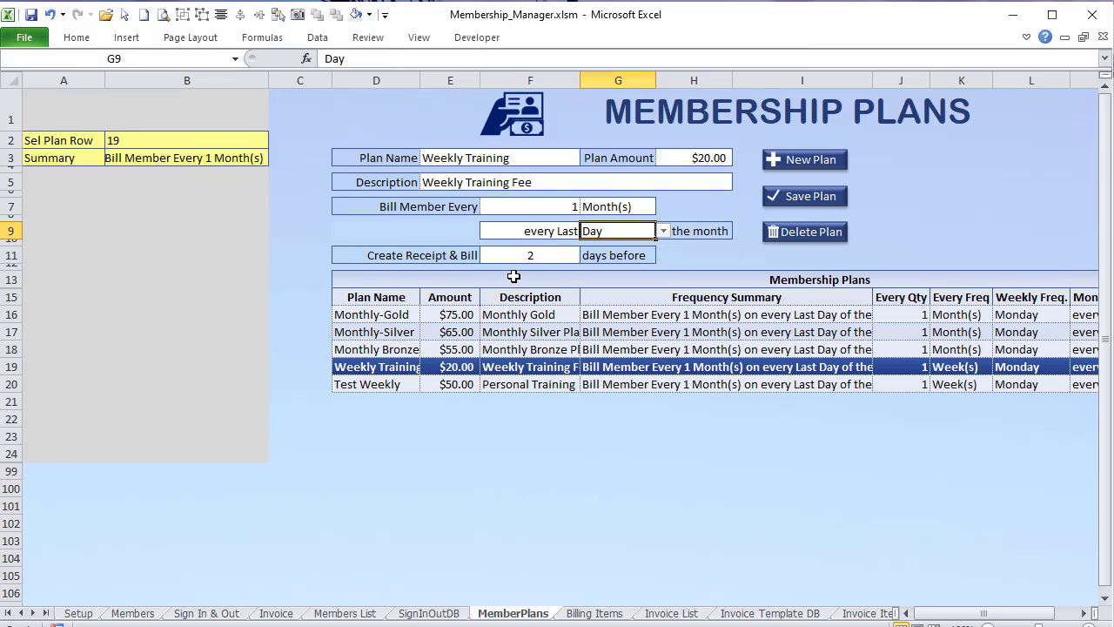
{"action": "left_click", "coordinate": [512, 227]}
{"action": "left_click", "coordinate": [630, 228]}
{"action": "left_click", "coordinate": [707, 228]}
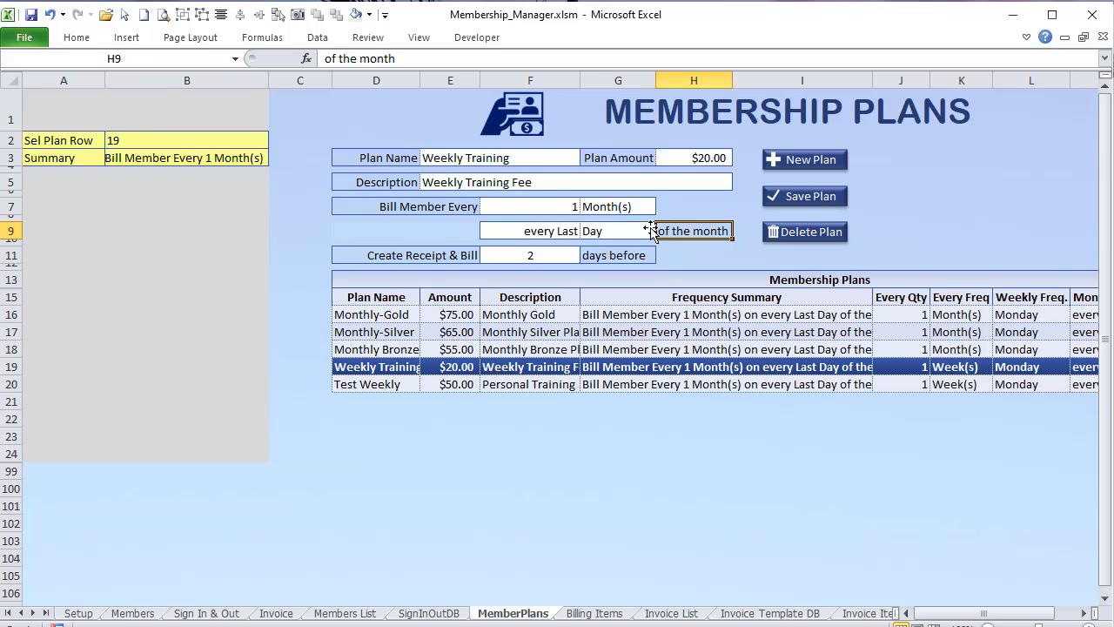
{"action": "left_click", "coordinate": [517, 225]}
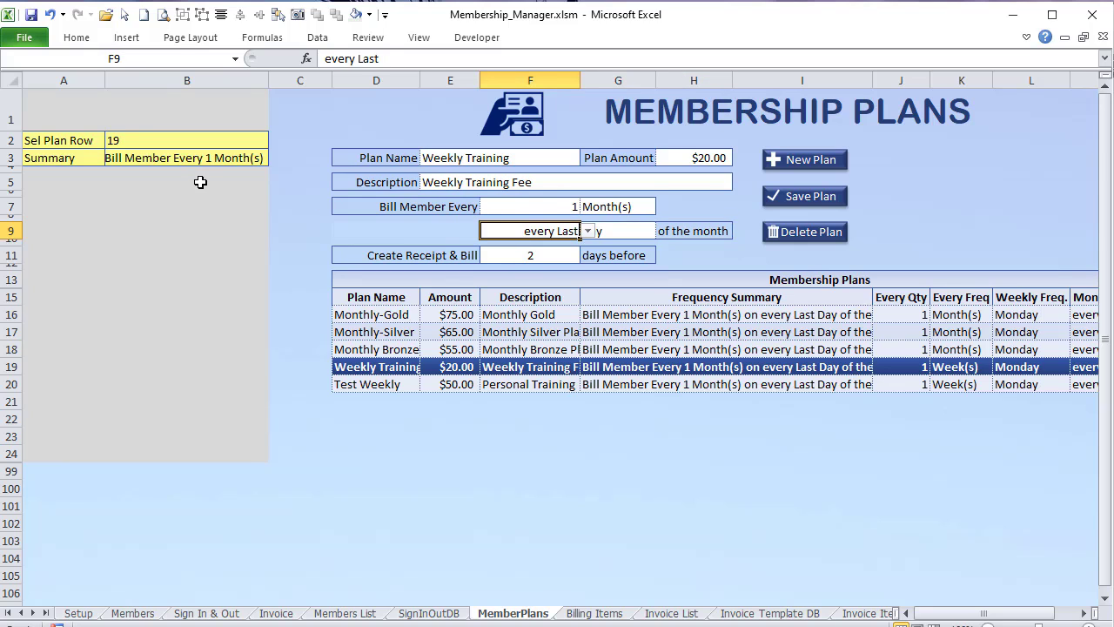
Step: Replace the empty string in the Week(s) IF's false argument of the B3 formula with "on "&F9
{"action": "left_click", "coordinate": [211, 159]}
{"action": "left_click", "coordinate": [797, 56]}
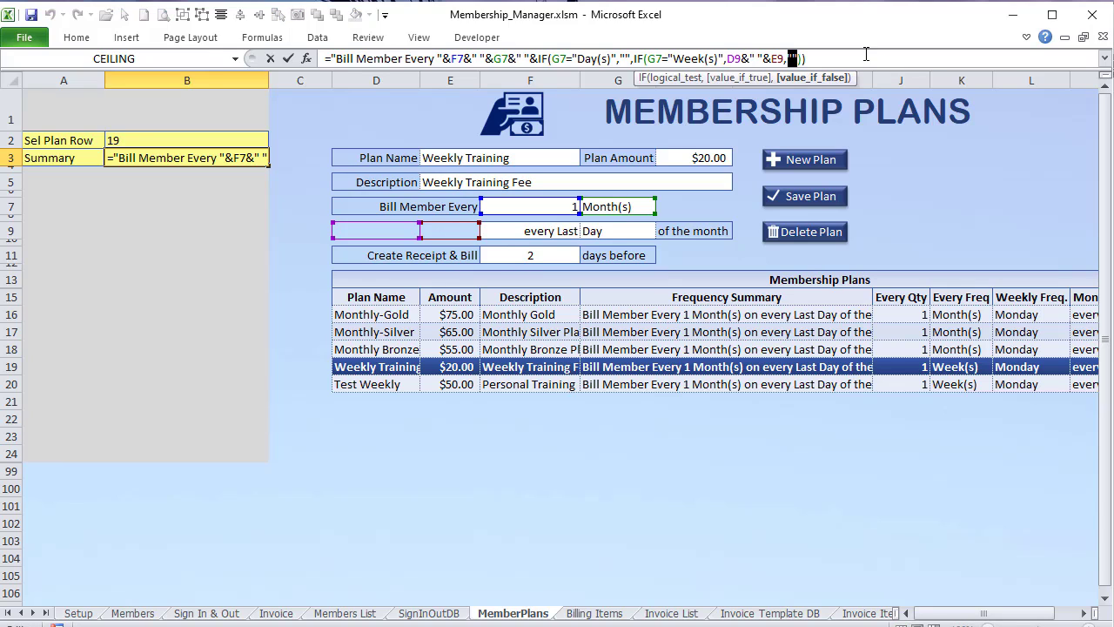
{"action": "left_click", "coordinate": [512, 232]}
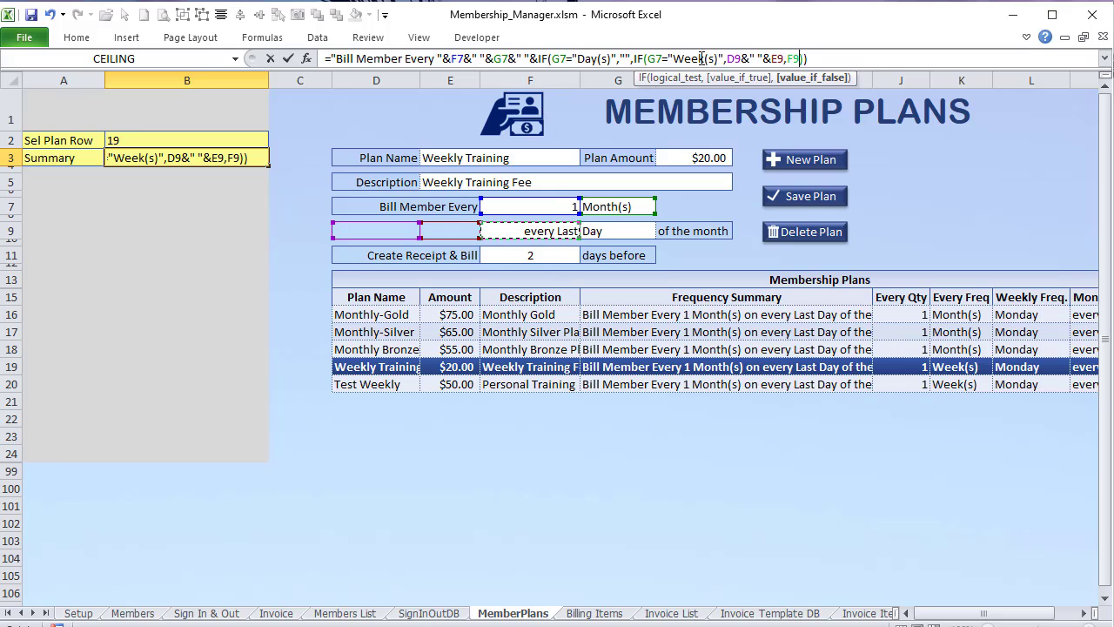
{"action": "left_click", "coordinate": [789, 58]}
{"action": "type", "text": "\"o"}
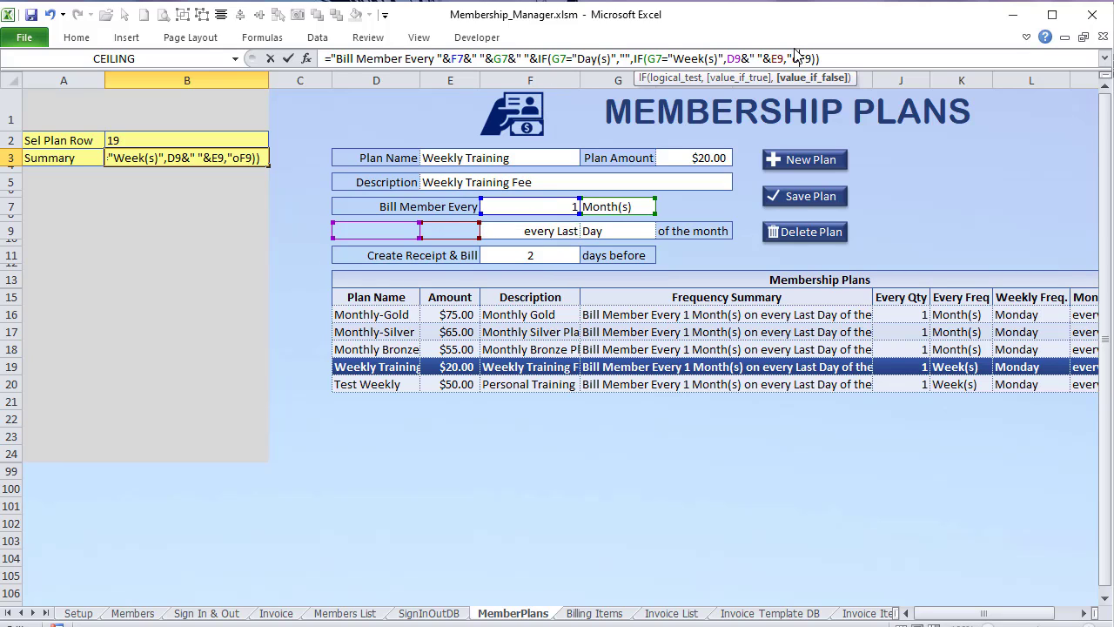
{"action": "type", "text": "n \"&F9"}
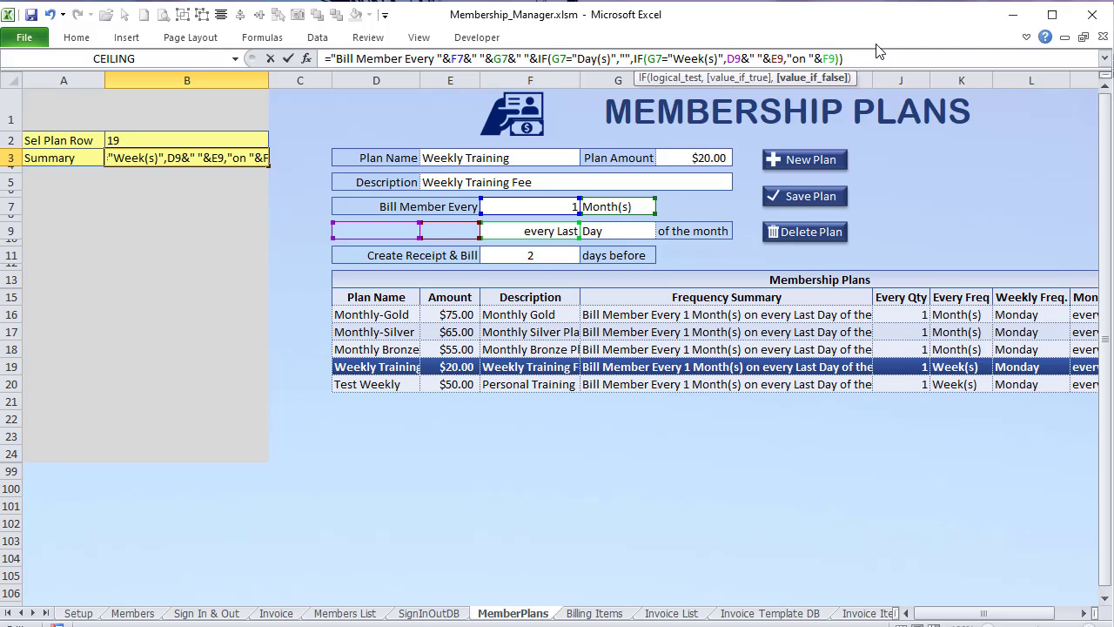
Step: Extend the monthly part of the B3 formula after F9 with &G9&" "&H9 and commit it
{"action": "type", "text": "&"}
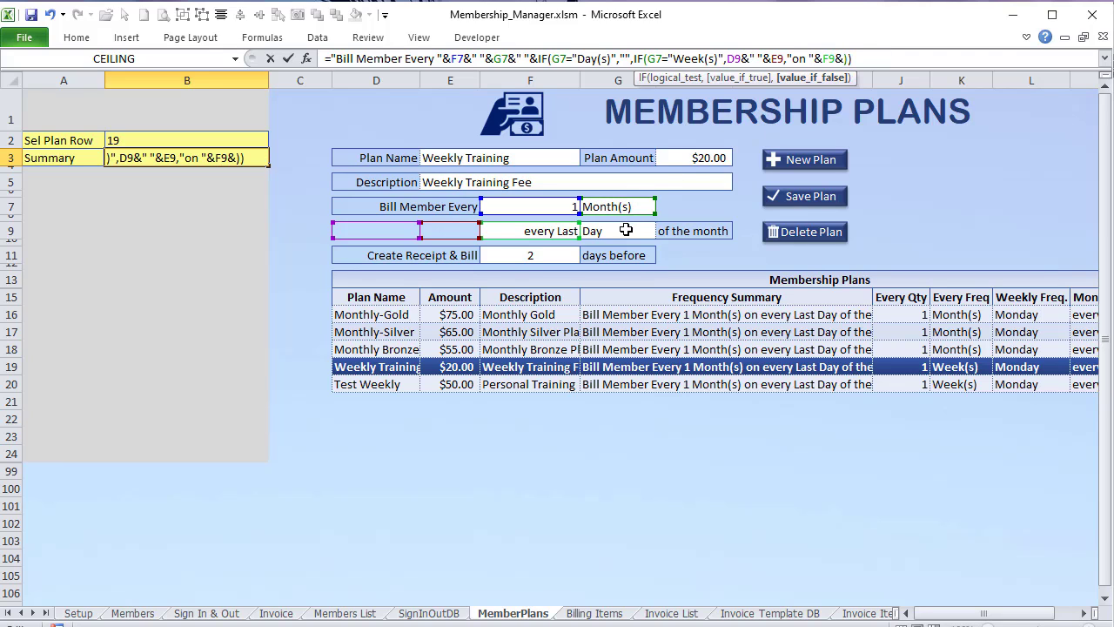
{"action": "left_click", "coordinate": [626, 230]}
{"action": "type", "text": "&"}
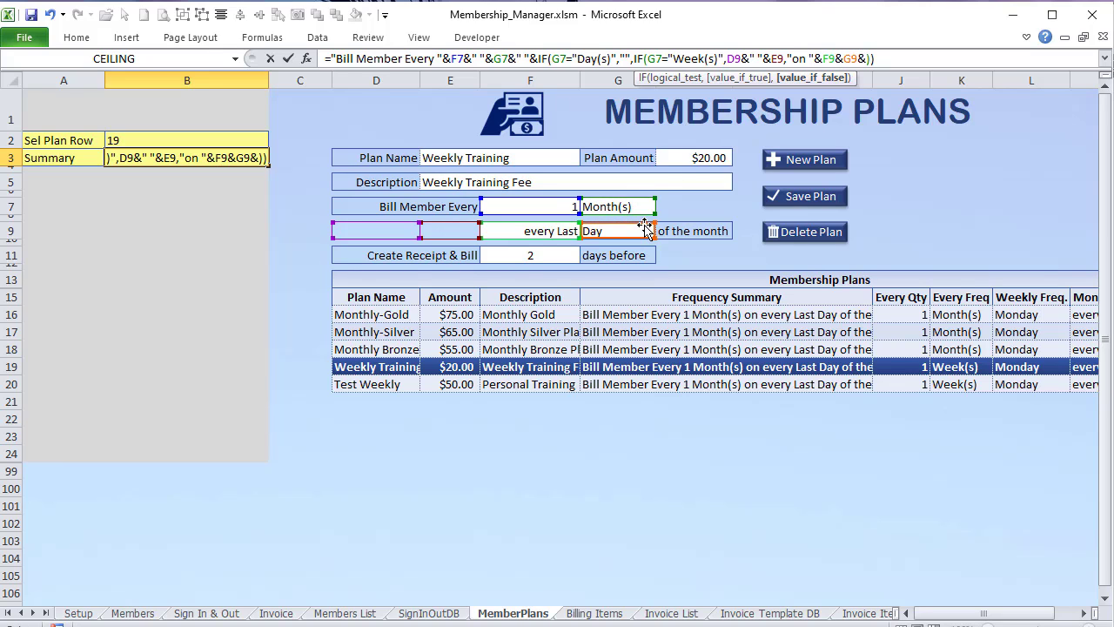
{"action": "type", "text": "\" \"&"}
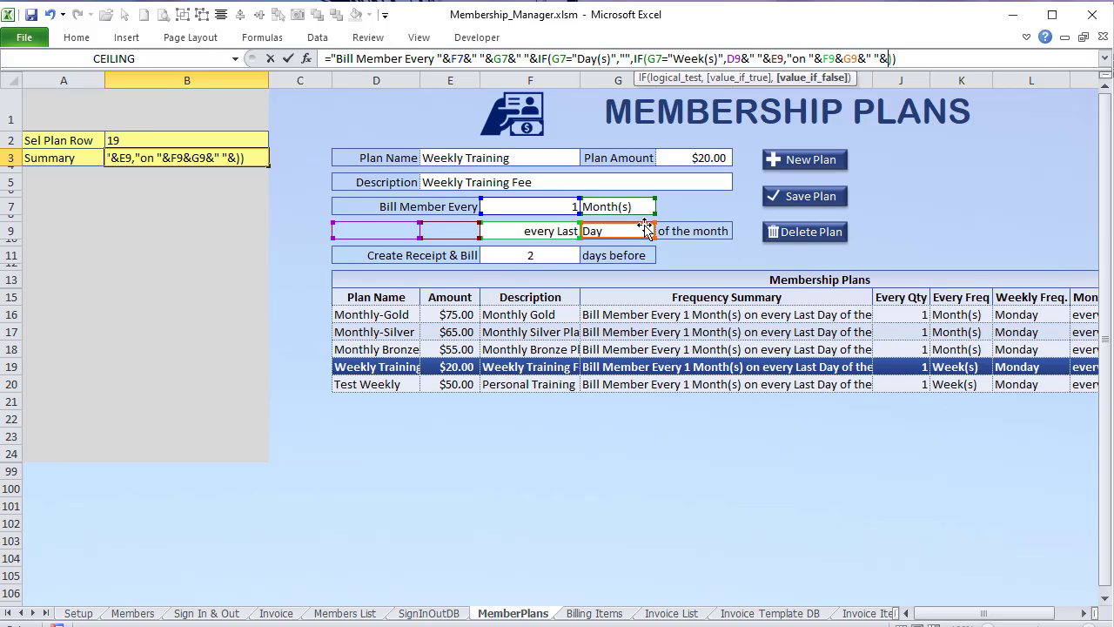
{"action": "left_click", "coordinate": [704, 228]}
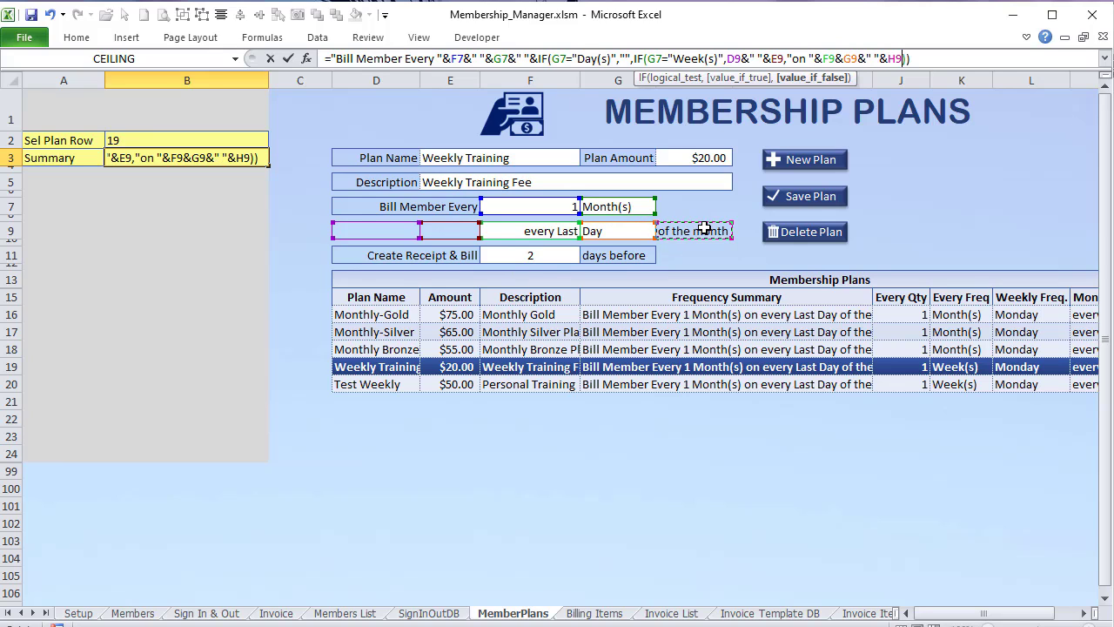
{"action": "key", "text": "Return"}
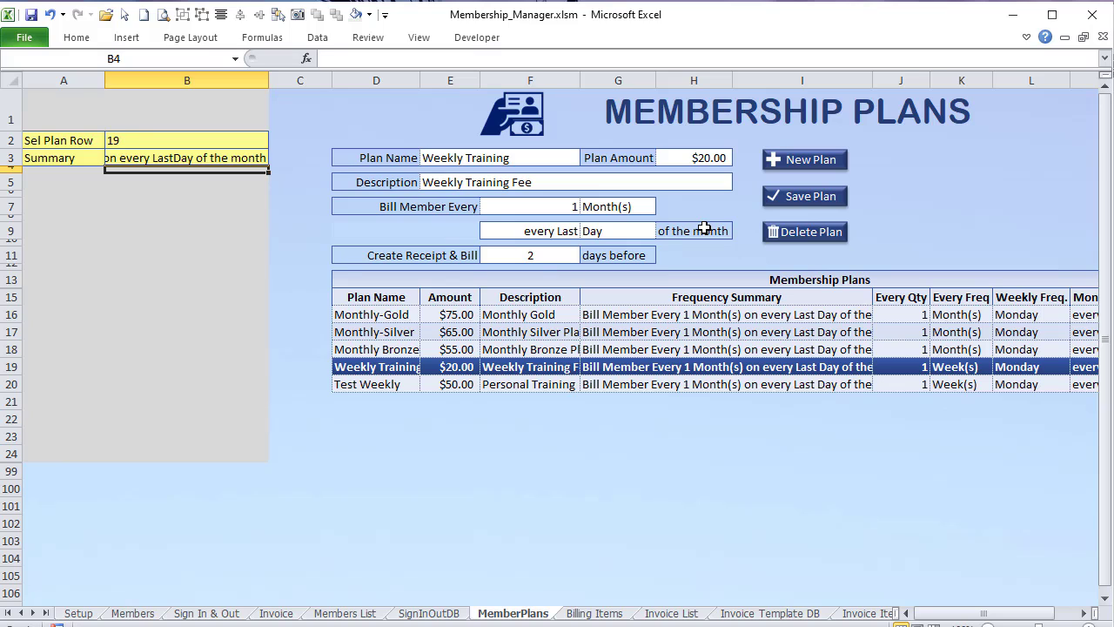
Step: Fit column B to the full summary and insert a space string between F9 and G9 in the B3 formula
{"action": "double_click", "coordinate": [268, 80]}
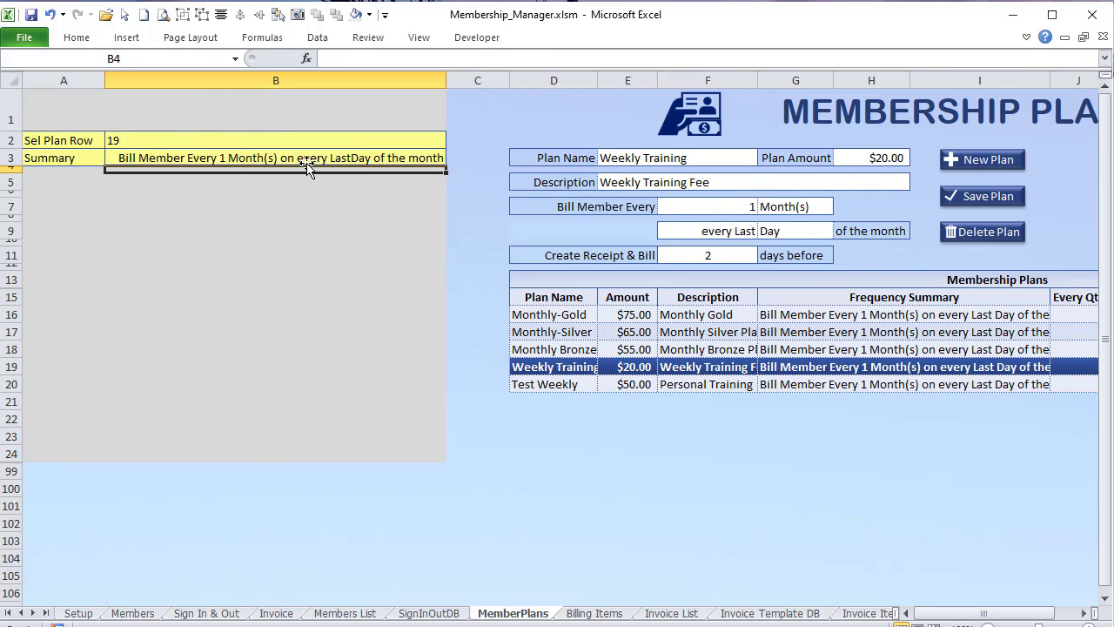
{"action": "left_click", "coordinate": [396, 158]}
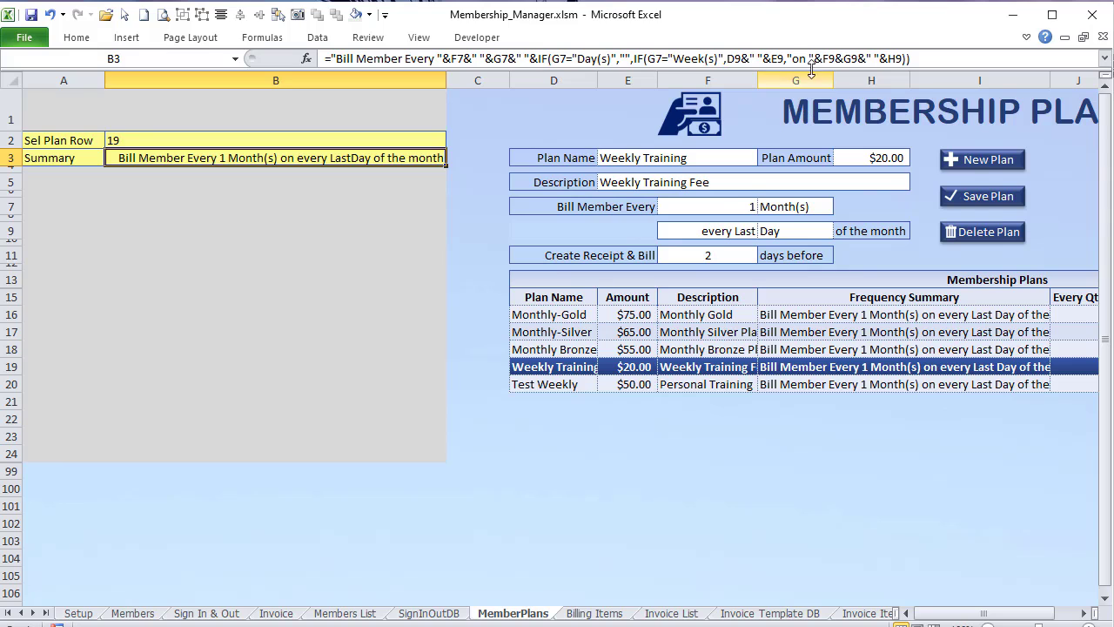
{"action": "left_click", "coordinate": [843, 58]}
{"action": "left_click", "coordinate": [906, 59]}
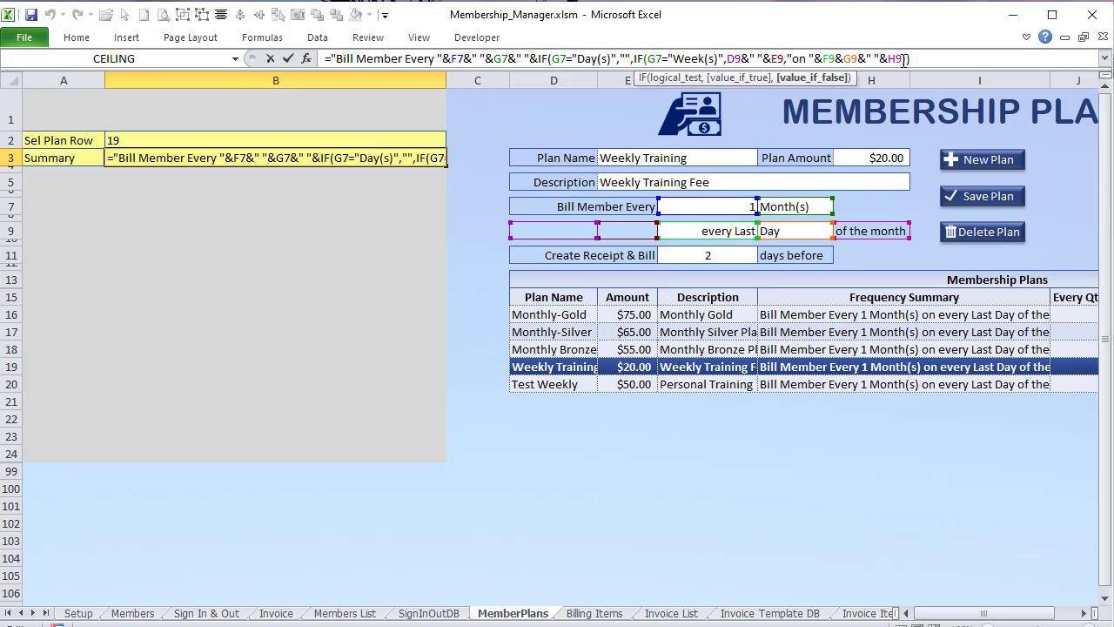
{"action": "type", "text": "\" "}
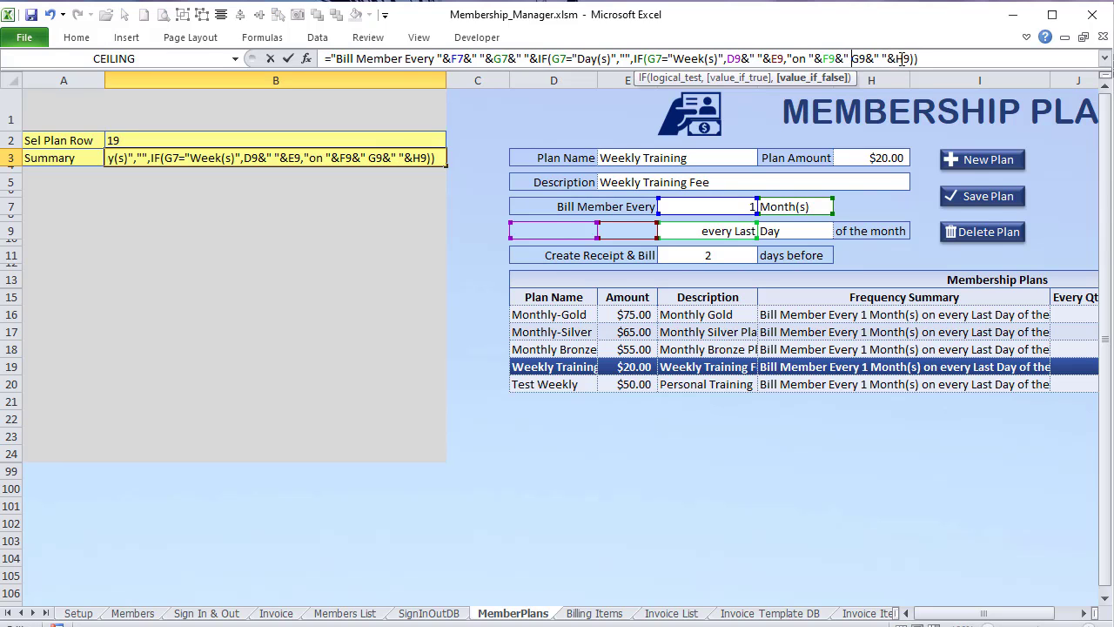
{"action": "type", "text": "\""}
{"action": "key", "text": "Return"}
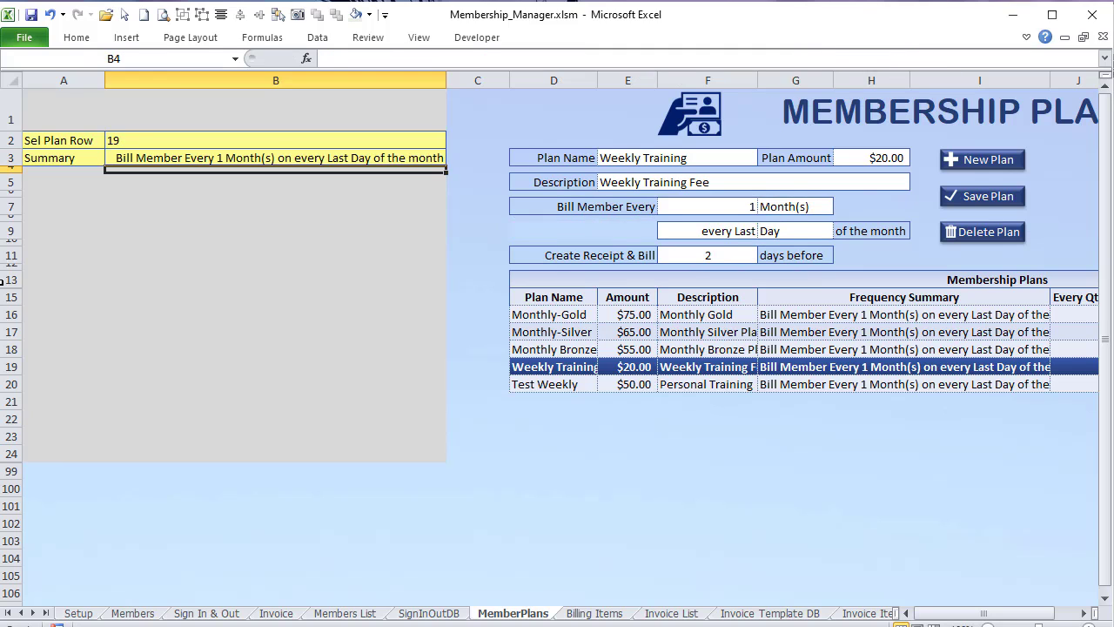
Step: Test the monthly summary by setting F9 to every 4th and G9 to Wednesday, and narrow column B again
{"action": "left_click", "coordinate": [750, 205]}
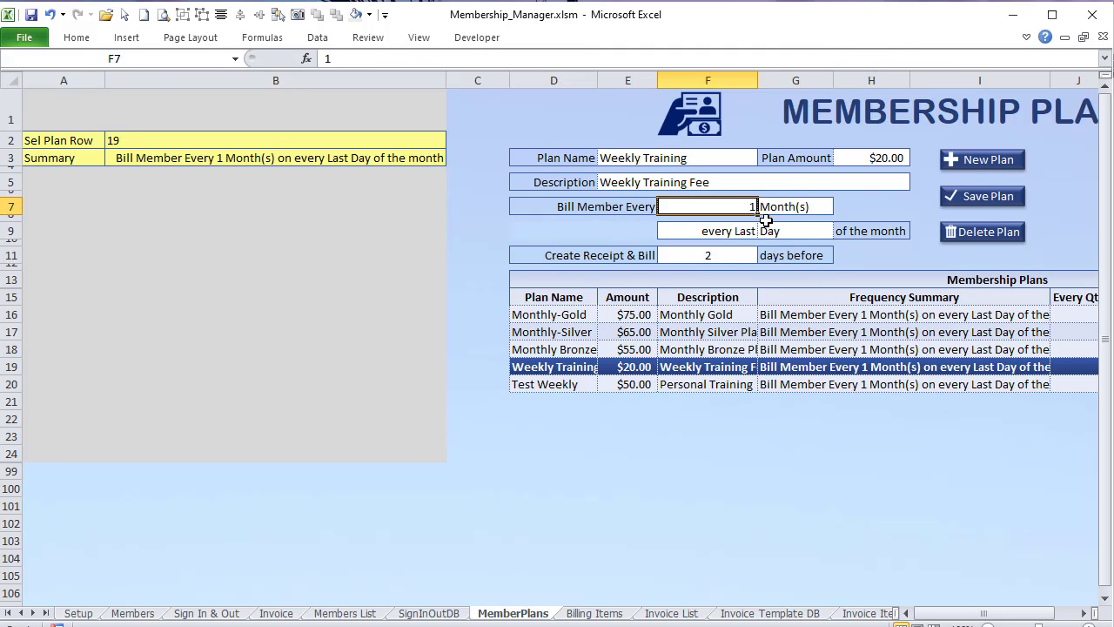
{"action": "left_click", "coordinate": [745, 231]}
{"action": "left_click", "coordinate": [766, 232]}
{"action": "left_click", "coordinate": [721, 288]}
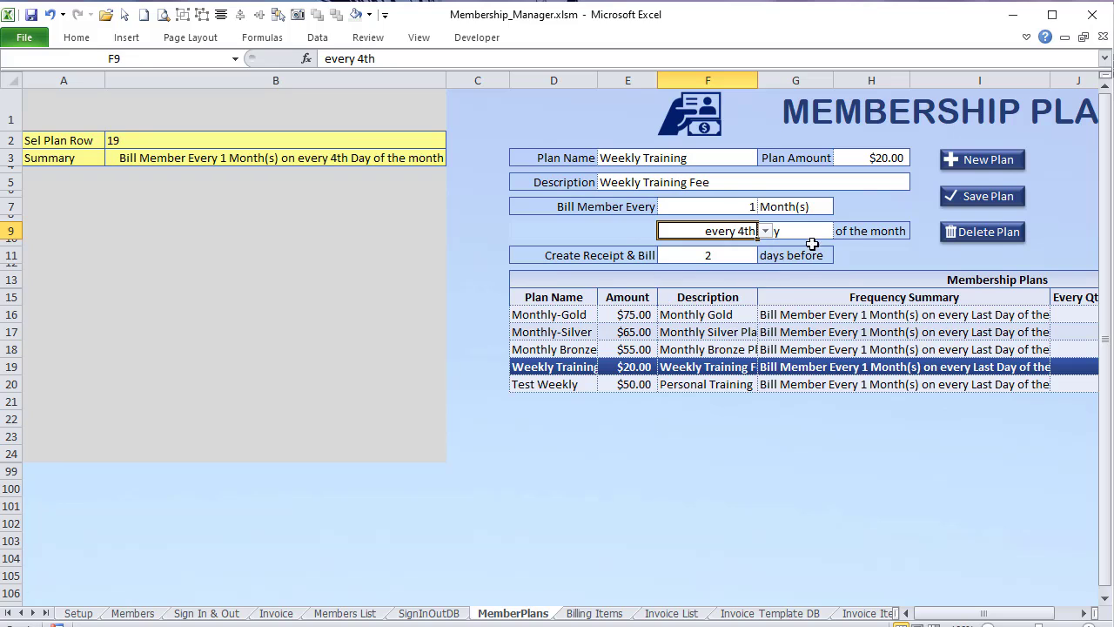
{"action": "left_click", "coordinate": [819, 231]}
{"action": "left_click", "coordinate": [841, 230]}
{"action": "left_click", "coordinate": [797, 314]}
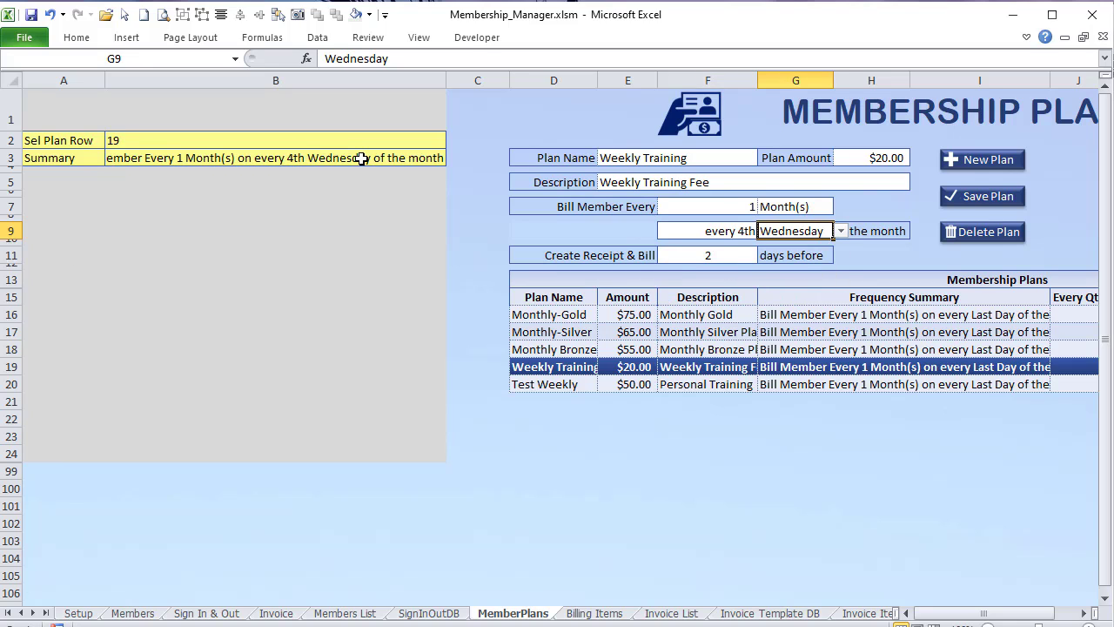
{"action": "left_click_drag", "start_coordinate": [446, 80], "coordinate": [236, 122]}
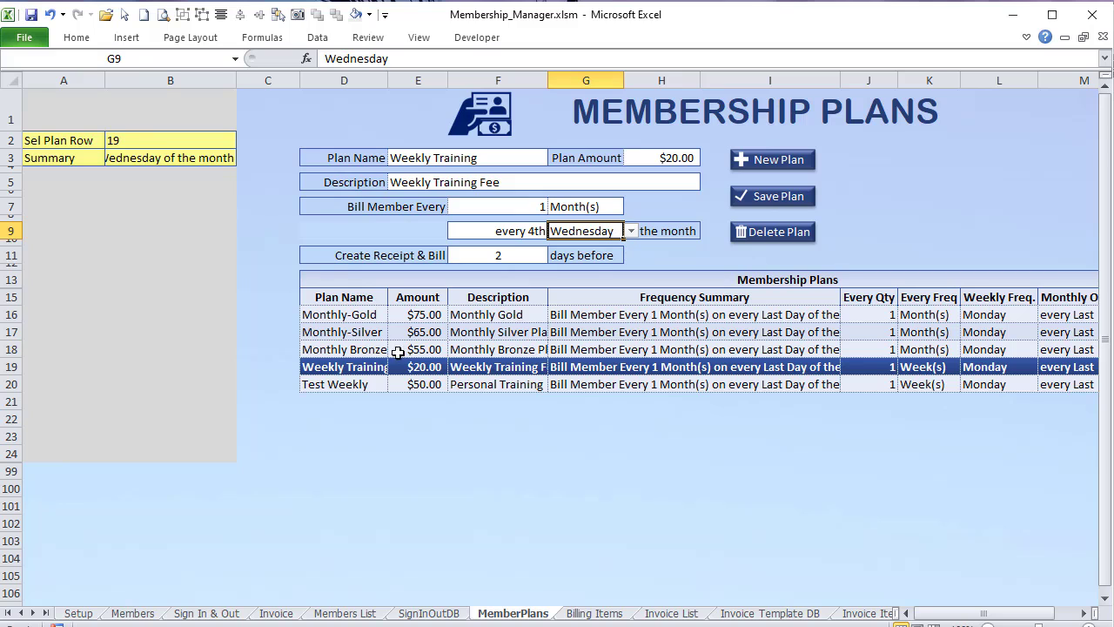
Step: Load the Monthly-Silver and Monthly Bronze plans in turn and compare the B3 summary with the table's Frequency Summary column
{"action": "left_click", "coordinate": [375, 336]}
{"action": "left_click", "coordinate": [203, 156]}
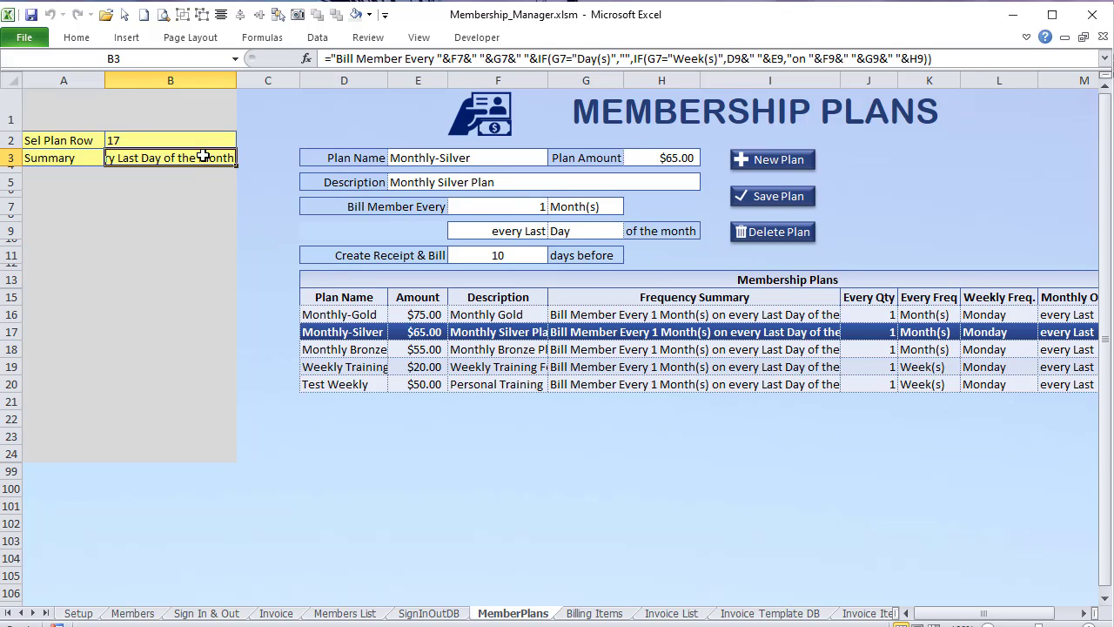
{"action": "left_click", "coordinate": [350, 367]}
{"action": "left_click", "coordinate": [358, 332]}
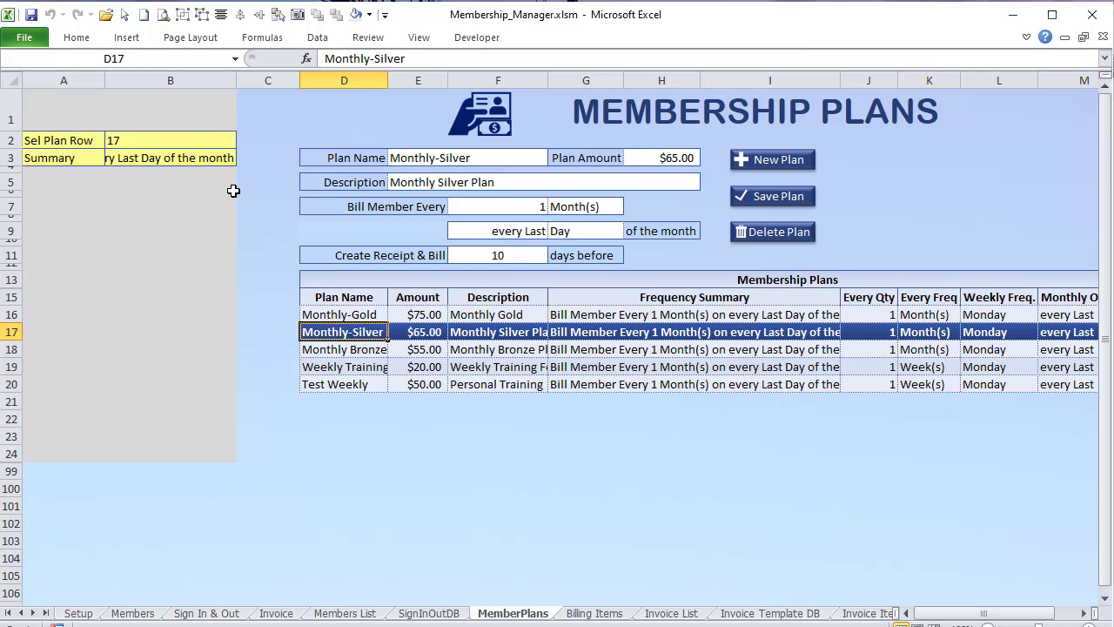
{"action": "left_click", "coordinate": [193, 153]}
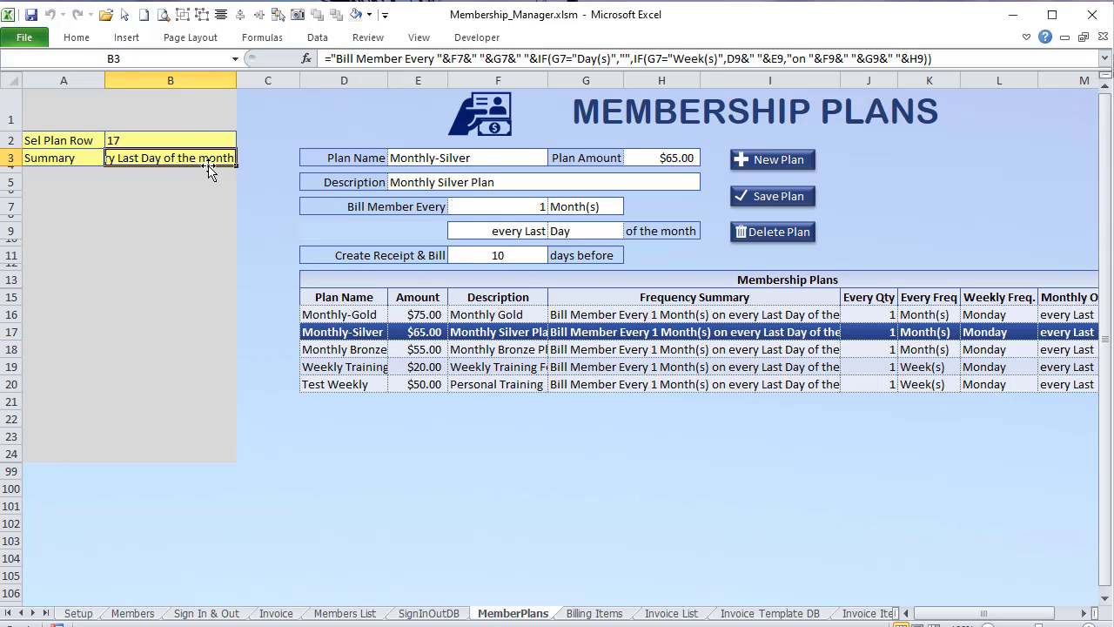
{"action": "left_click", "coordinate": [377, 353]}
{"action": "left_click", "coordinate": [629, 347]}
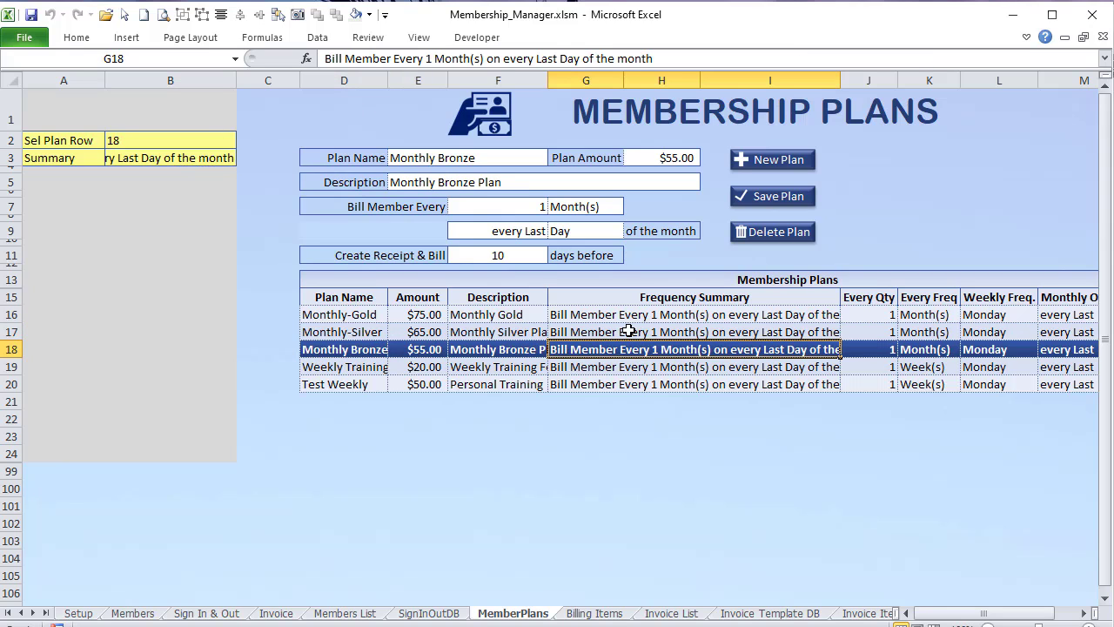
{"action": "left_click", "coordinate": [137, 157]}
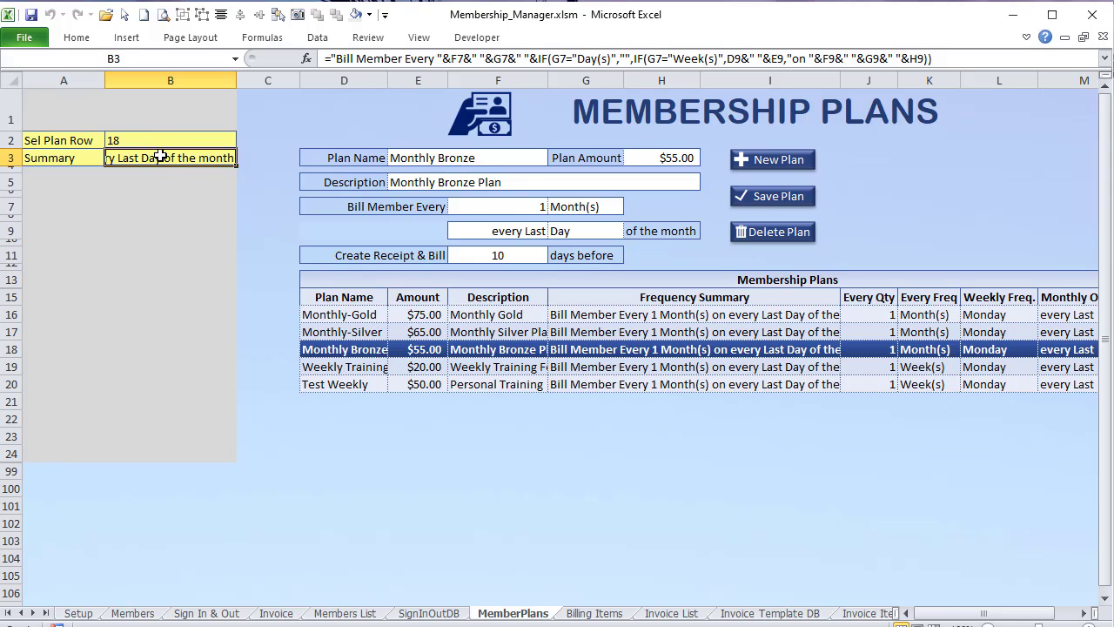
{"action": "left_click", "coordinate": [627, 336]}
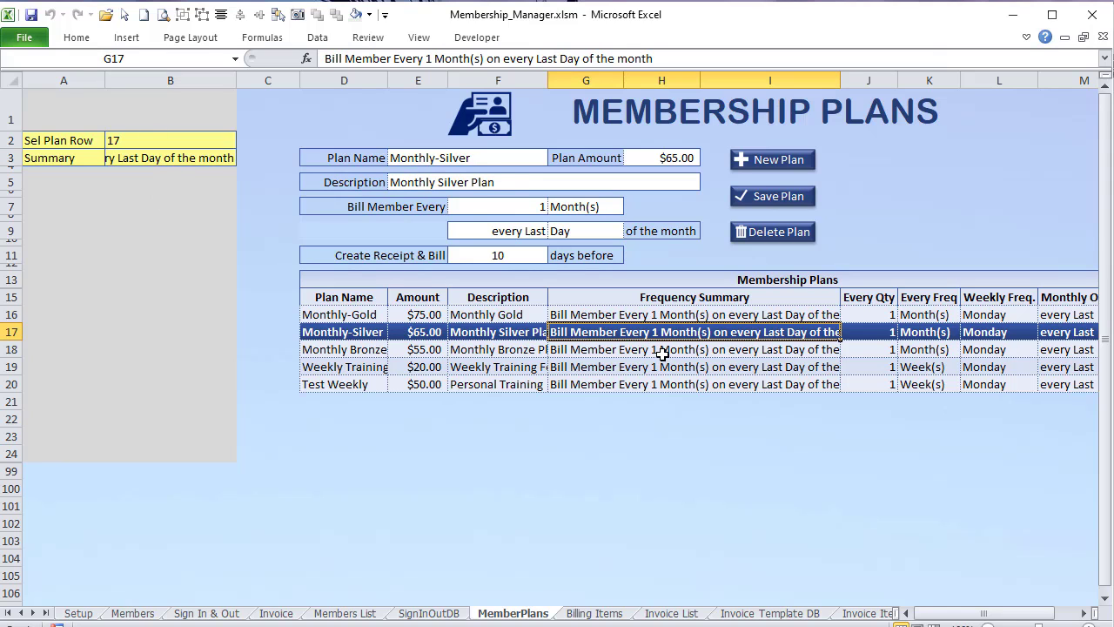
Step: Load the Monthly Bronze plan, check its B3 summary and narrow column B further
{"action": "left_click", "coordinate": [662, 353]}
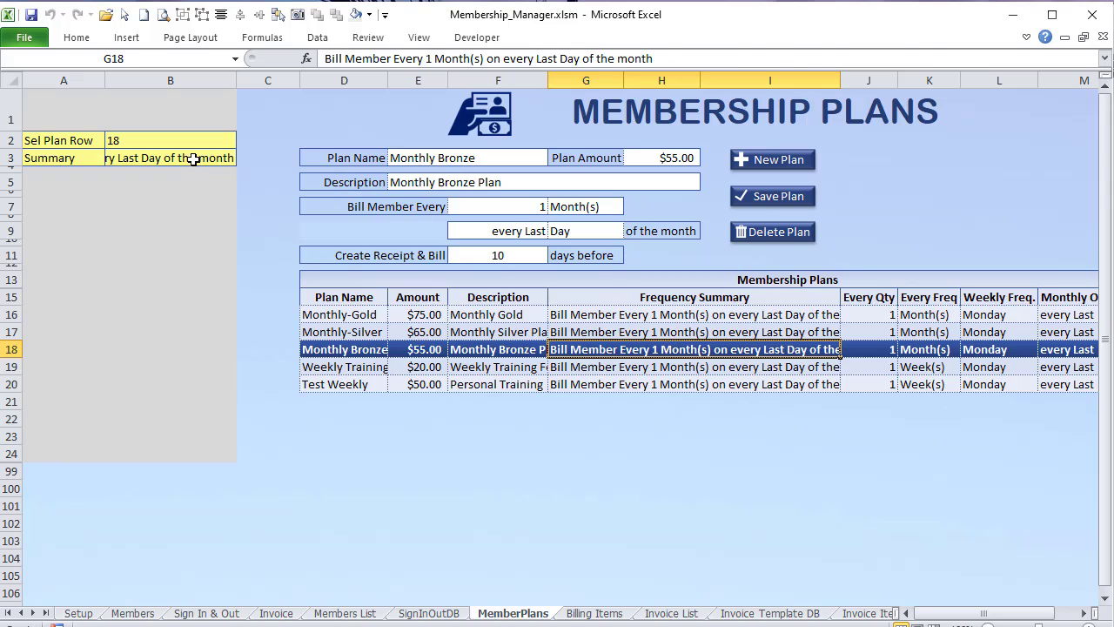
{"action": "left_click", "coordinate": [194, 159]}
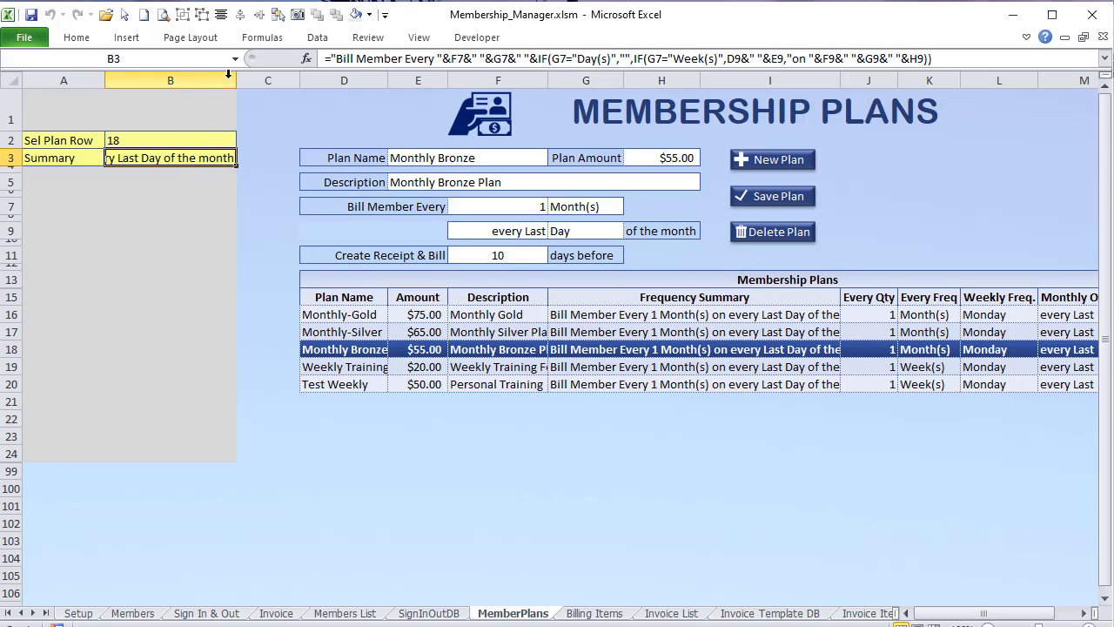
{"action": "left_click_drag", "start_coordinate": [236, 80], "coordinate": [206, 80]}
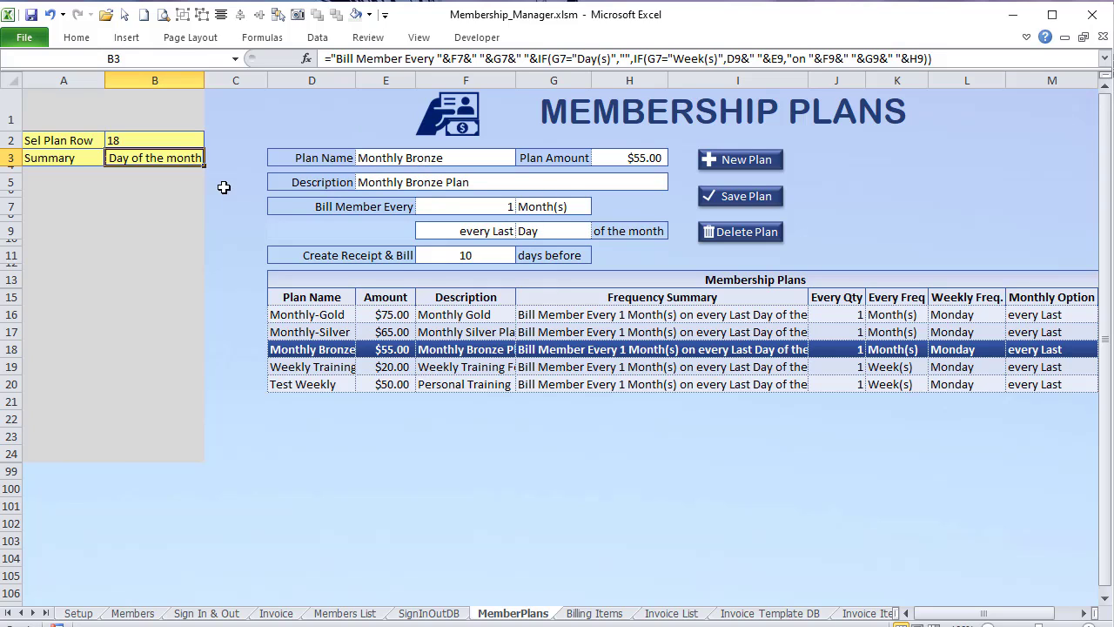
Step: Load the Test Weekly plan and save it to update its Frequency Summary in the plans table
{"action": "left_click", "coordinate": [719, 352]}
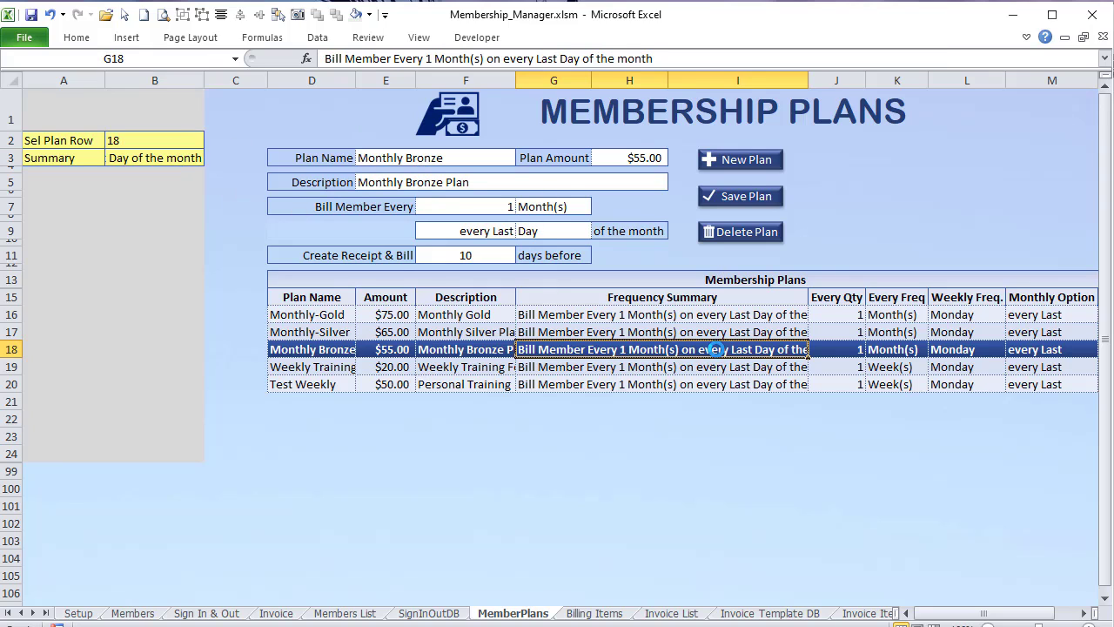
{"action": "left_click", "coordinate": [642, 388]}
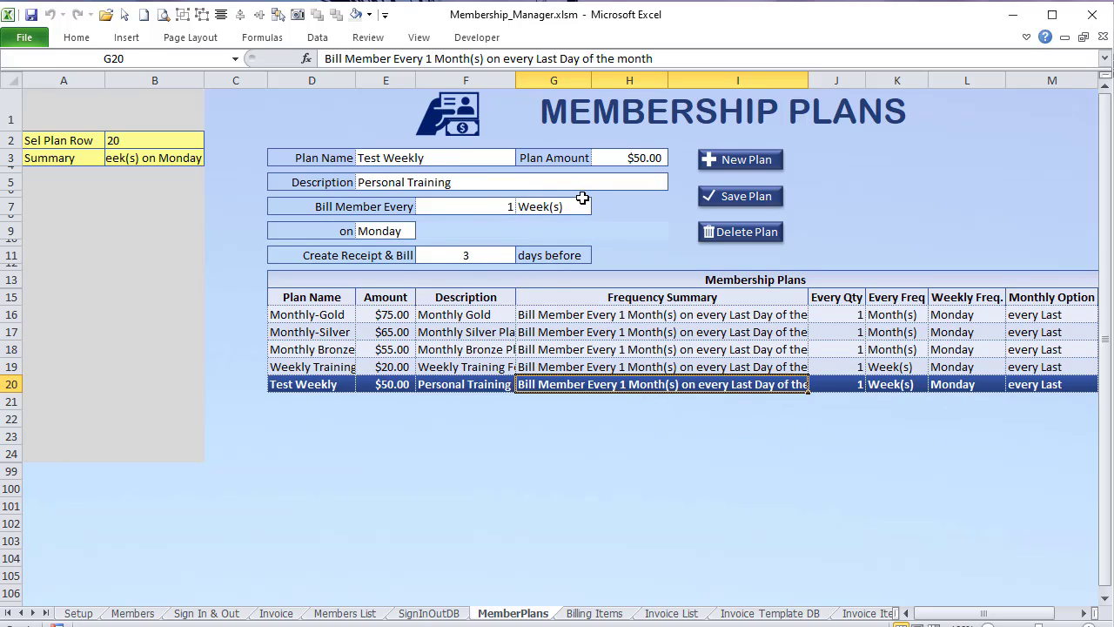
{"action": "left_click", "coordinate": [754, 196]}
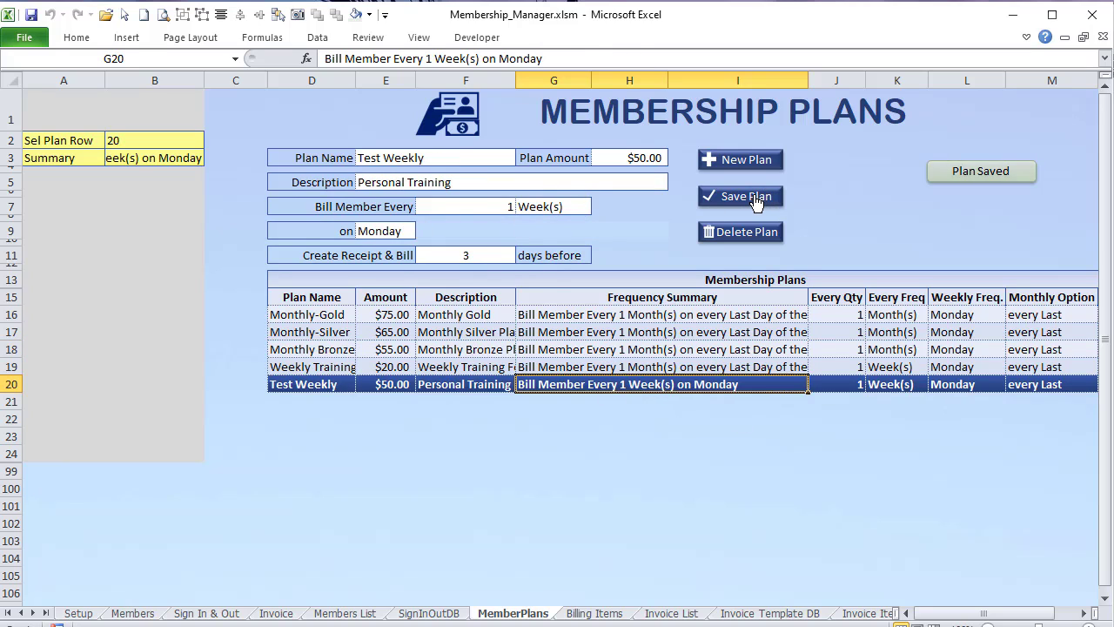
{"action": "left_click", "coordinate": [579, 401]}
{"action": "left_click", "coordinate": [563, 383]}
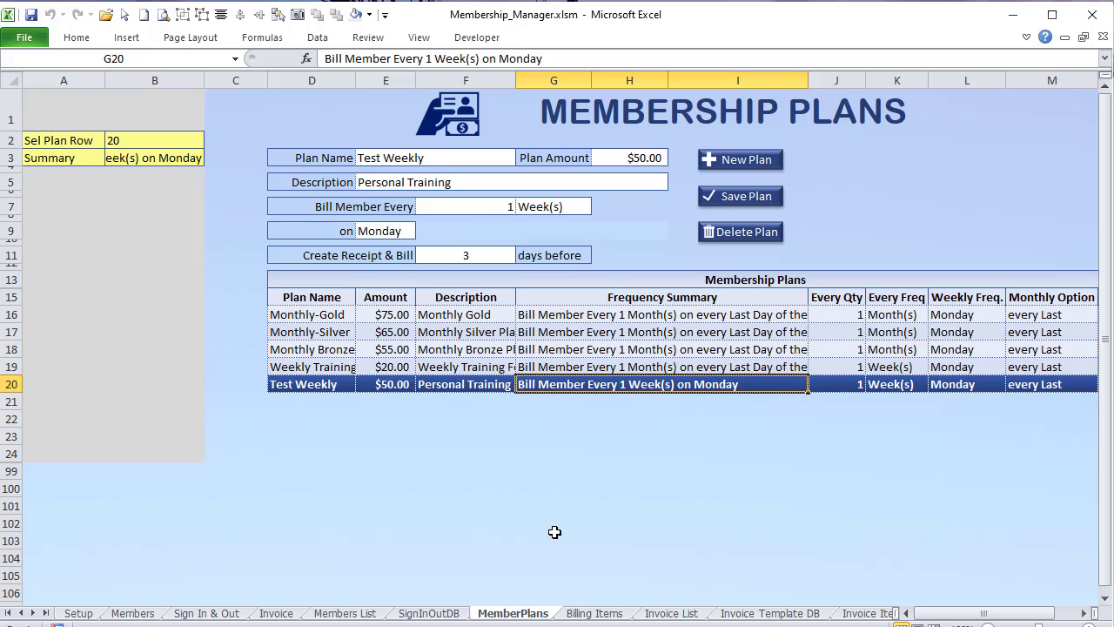
Step: Review the MembPlan_Load, MembPlan_AddNew and MembPlan_SaveUpdate macros in the VBA editor and return to the plans table
{"action": "key", "text": "alt+F11"}
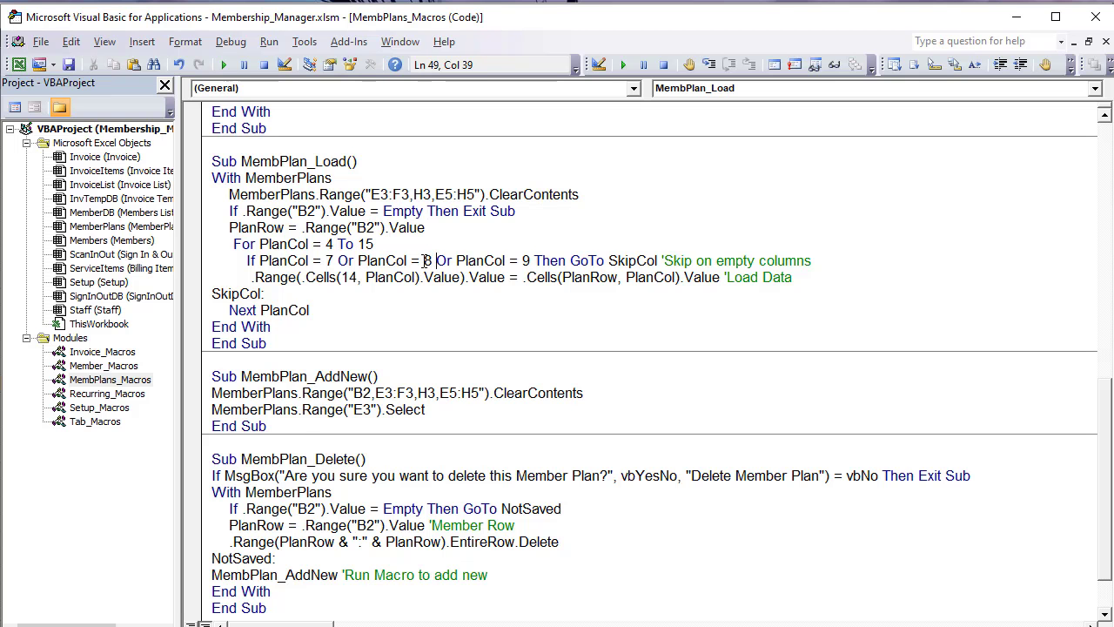
{"action": "left_click_drag", "start_coordinate": [435, 261], "coordinate": [270, 262]}
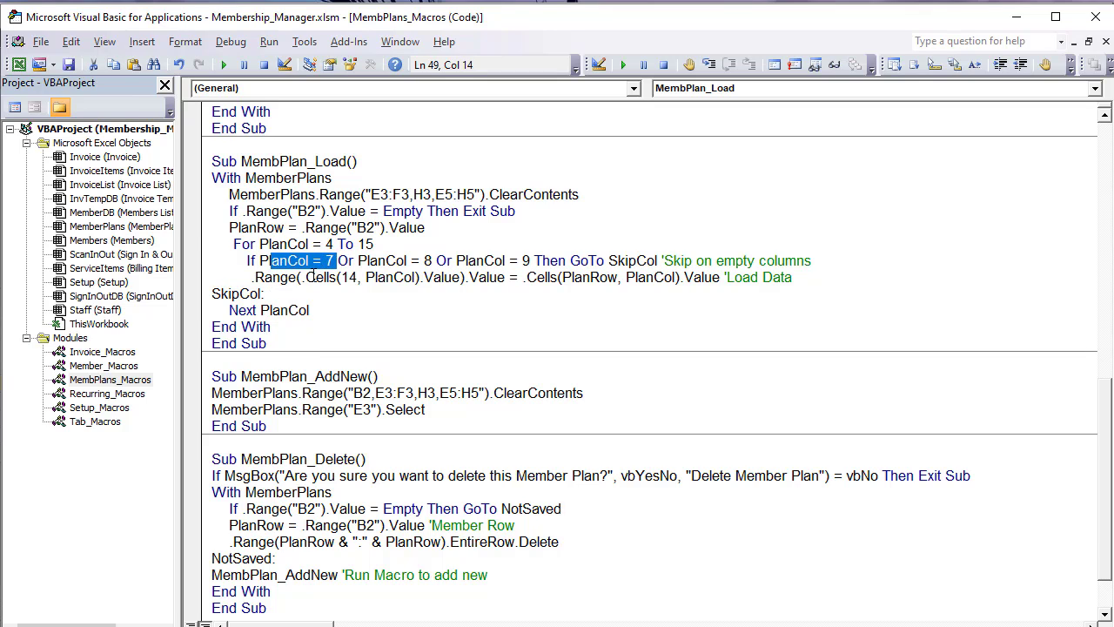
{"action": "scroll", "coordinate": [311, 277], "scroll_direction": "down", "scroll_amount": 1}
{"action": "left_click_drag", "start_coordinate": [385, 310], "coordinate": [260, 310]}
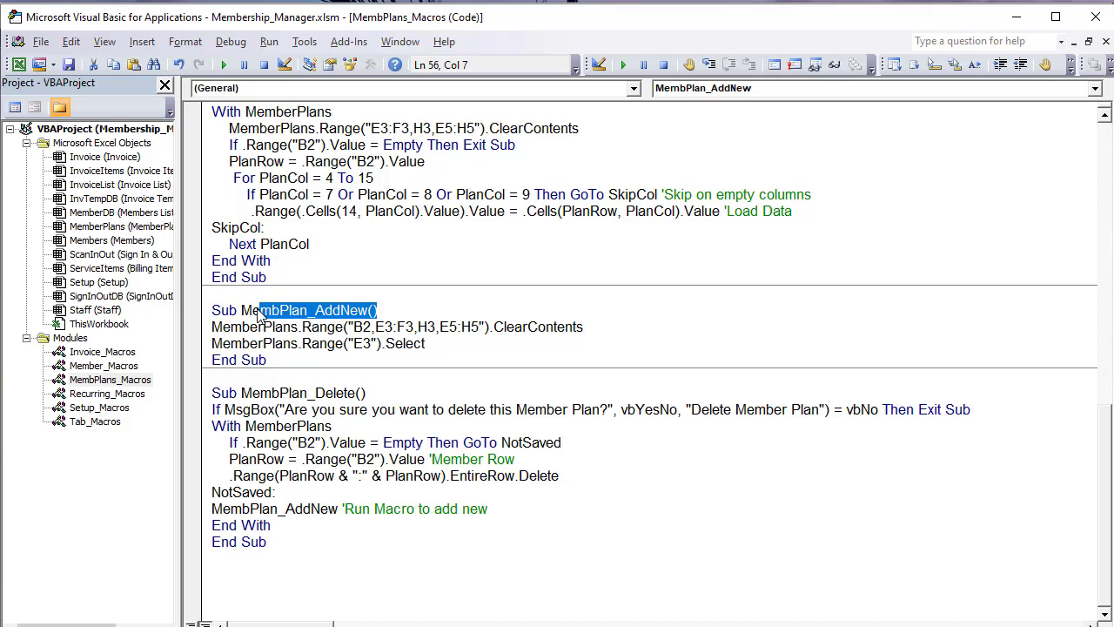
{"action": "scroll", "coordinate": [350, 409], "scroll_direction": "up", "scroll_amount": 3}
{"action": "scroll", "coordinate": [345, 415], "scroll_direction": "down", "scroll_amount": 3}
{"action": "scroll", "coordinate": [504, 497], "scroll_direction": "up", "scroll_amount": 14}
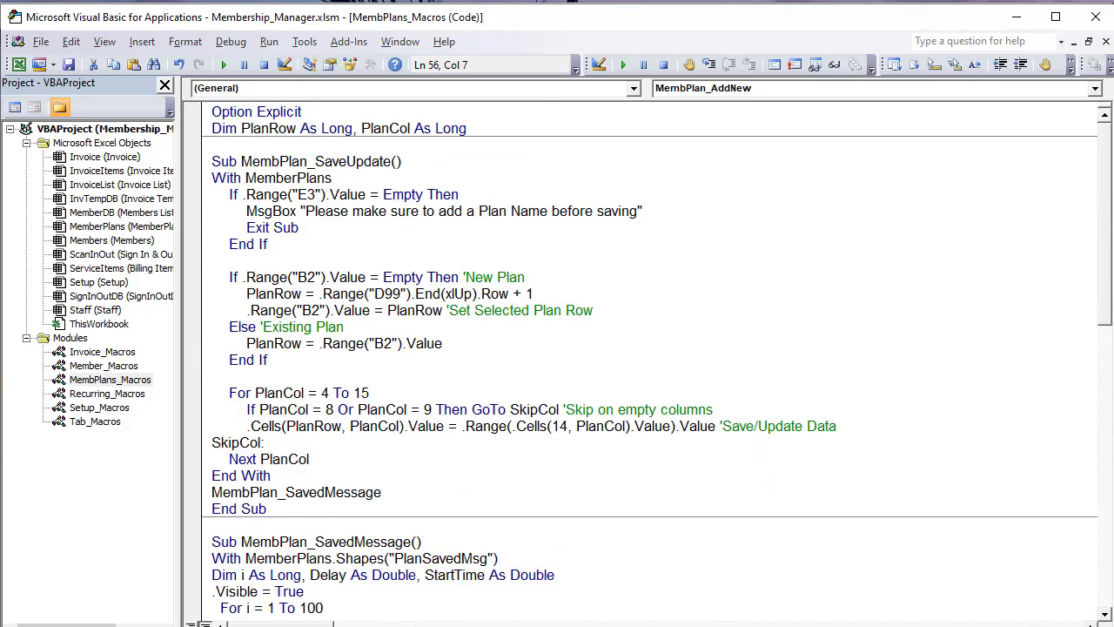
{"action": "key", "text": "alt+F11"}
{"action": "left_click_drag", "start_coordinate": [983, 618], "coordinate": [983, 619]}
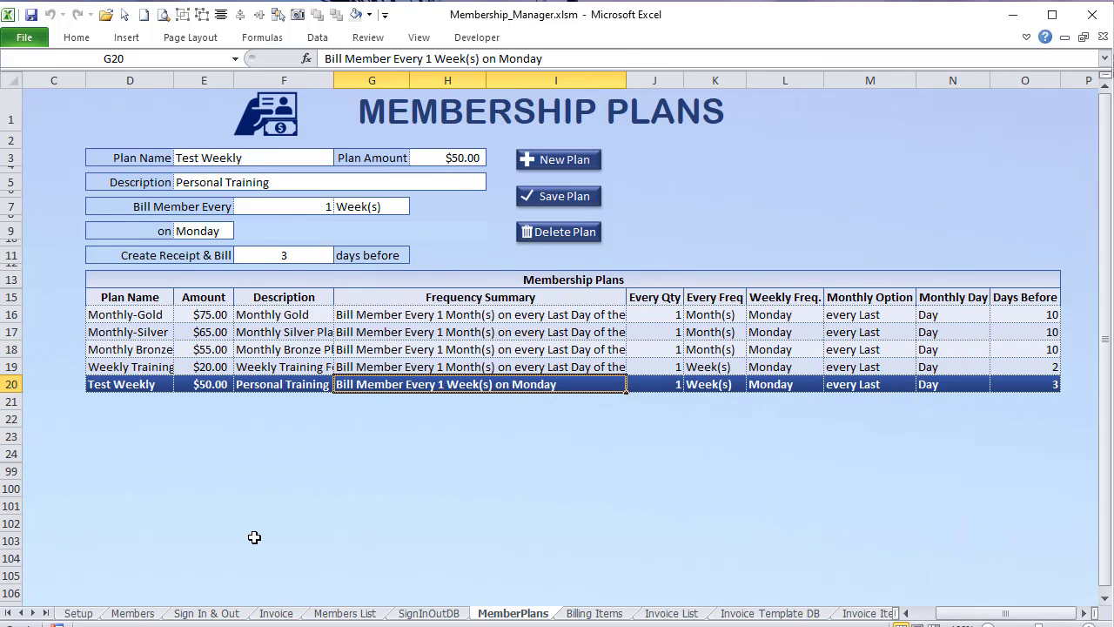
Step: Sign in a member on the Sign In & Out sheet by choosing an existing member ID in E8
{"action": "left_click", "coordinate": [208, 613]}
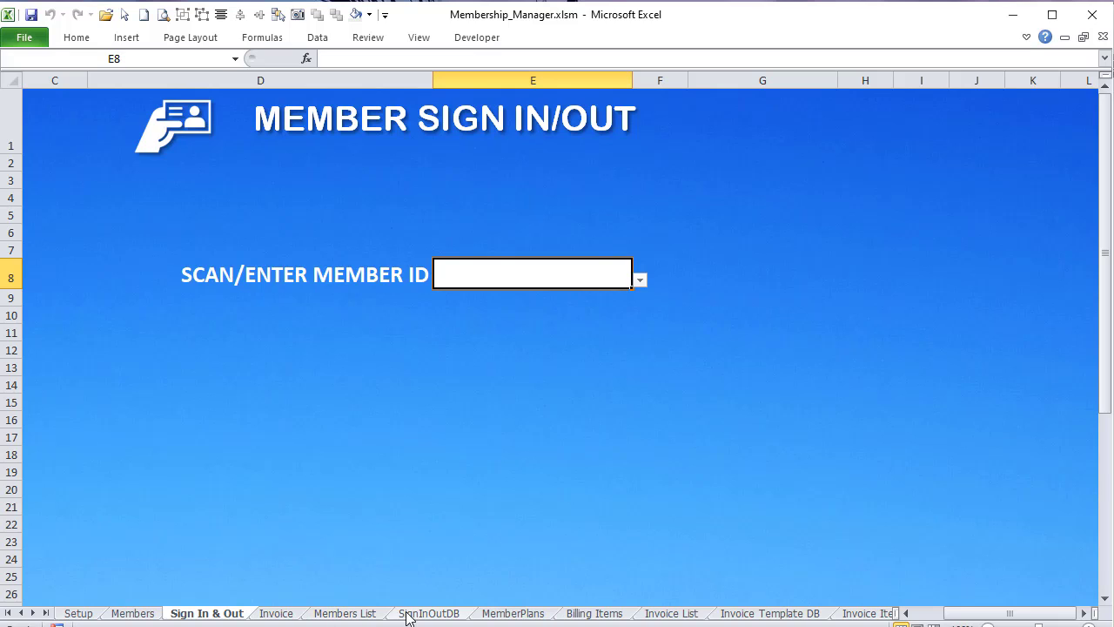
{"action": "left_click", "coordinate": [640, 281]}
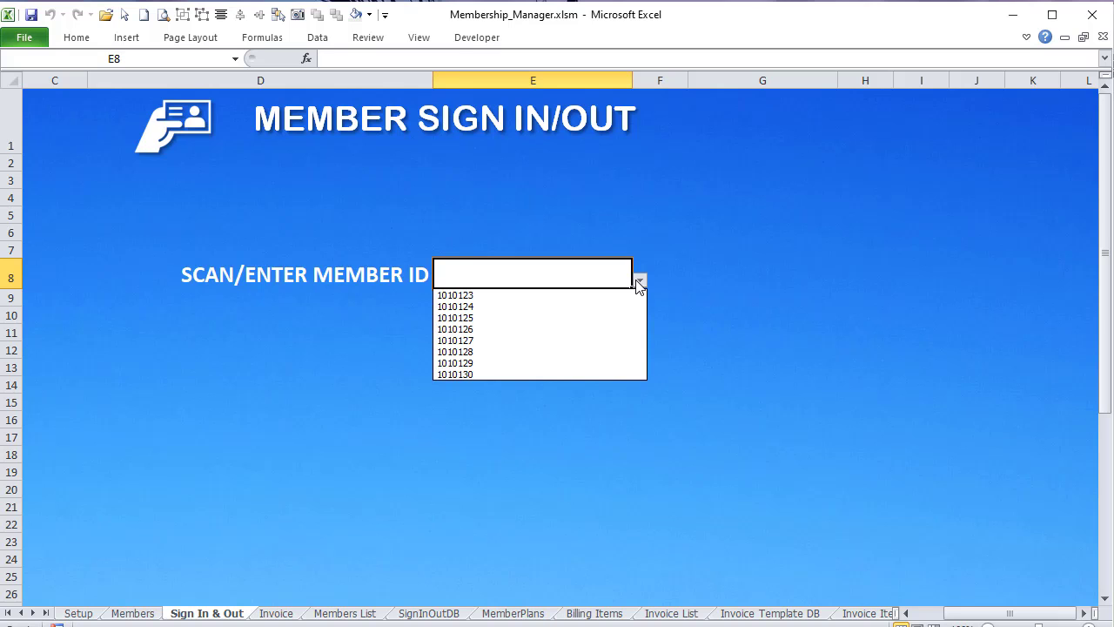
{"action": "left_click", "coordinate": [546, 340]}
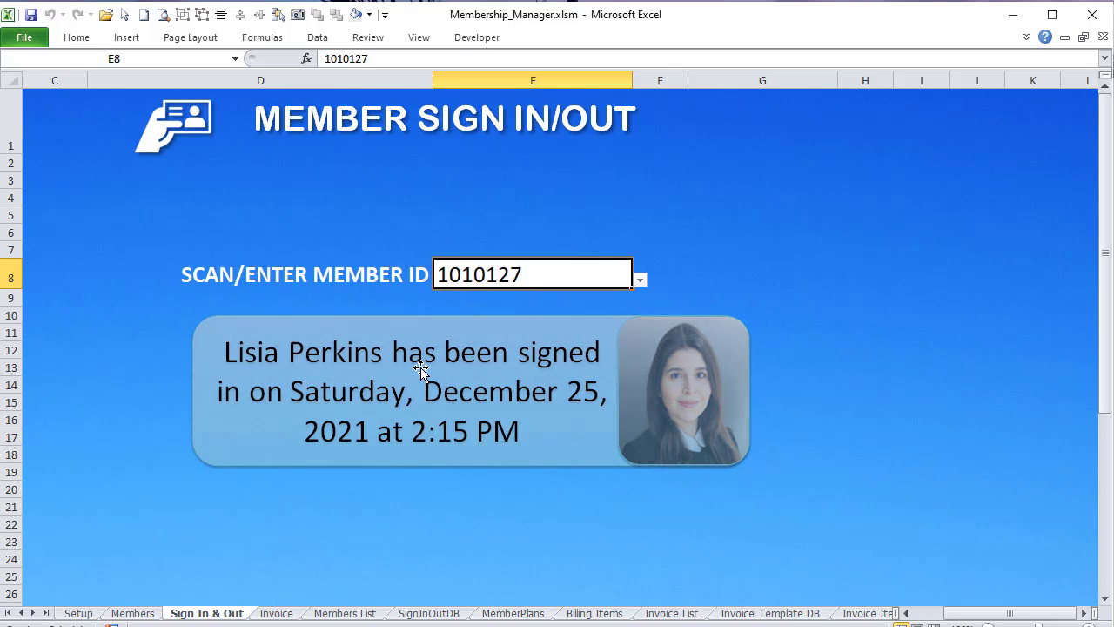
{"action": "left_click", "coordinate": [640, 280]}
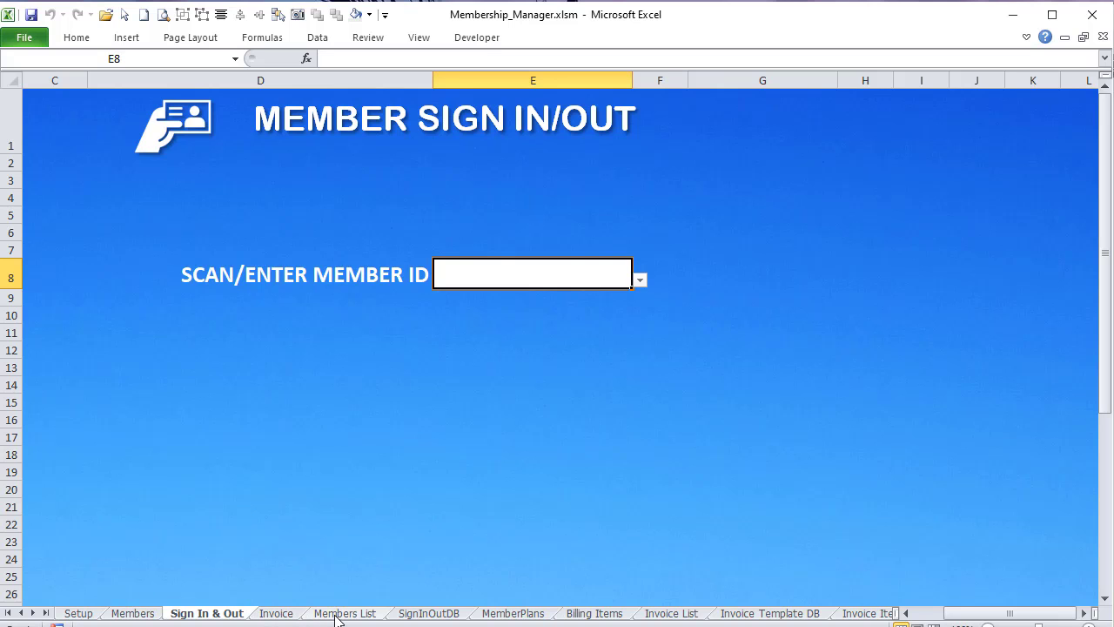
Step: Check the member ID and sign-in time of the newest entry, row 46, on the SignInOutDB sheet
{"action": "left_click", "coordinate": [408, 613]}
{"action": "scroll", "coordinate": [219, 432], "scroll_direction": "down", "scroll_amount": 9}
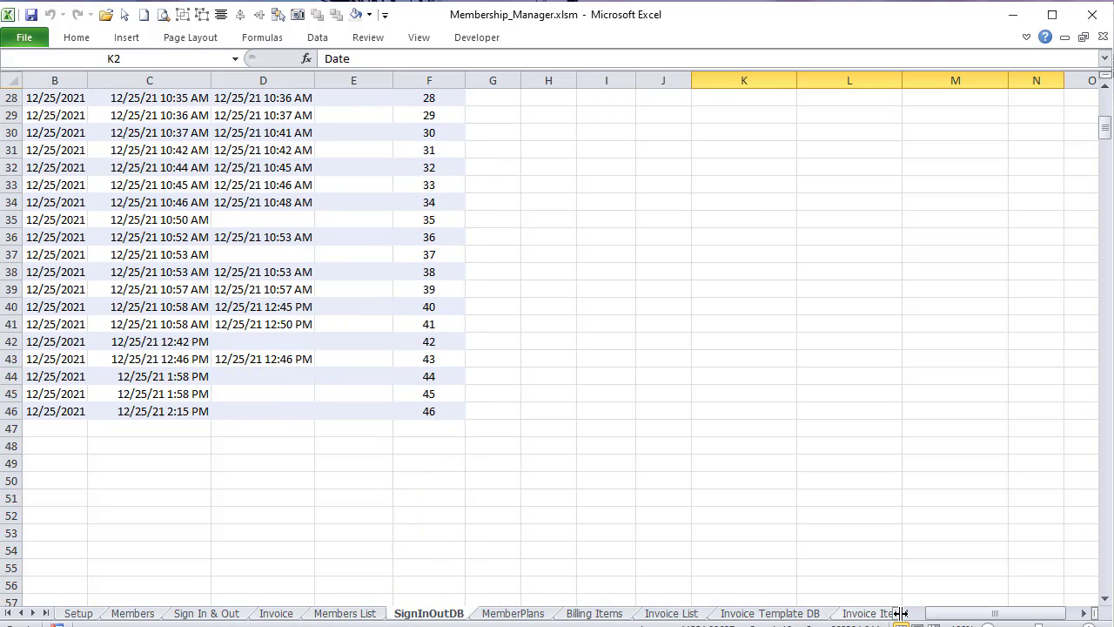
{"action": "left_click_drag", "start_coordinate": [966, 613], "coordinate": [931, 612]}
{"action": "left_click", "coordinate": [42, 413]}
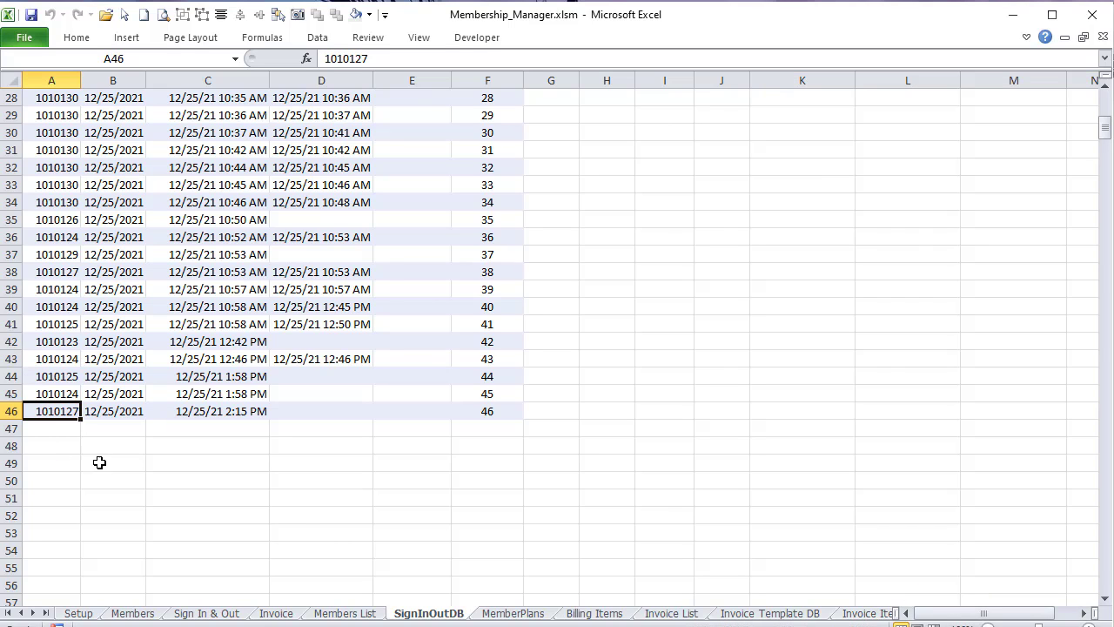
{"action": "left_click", "coordinate": [193, 414]}
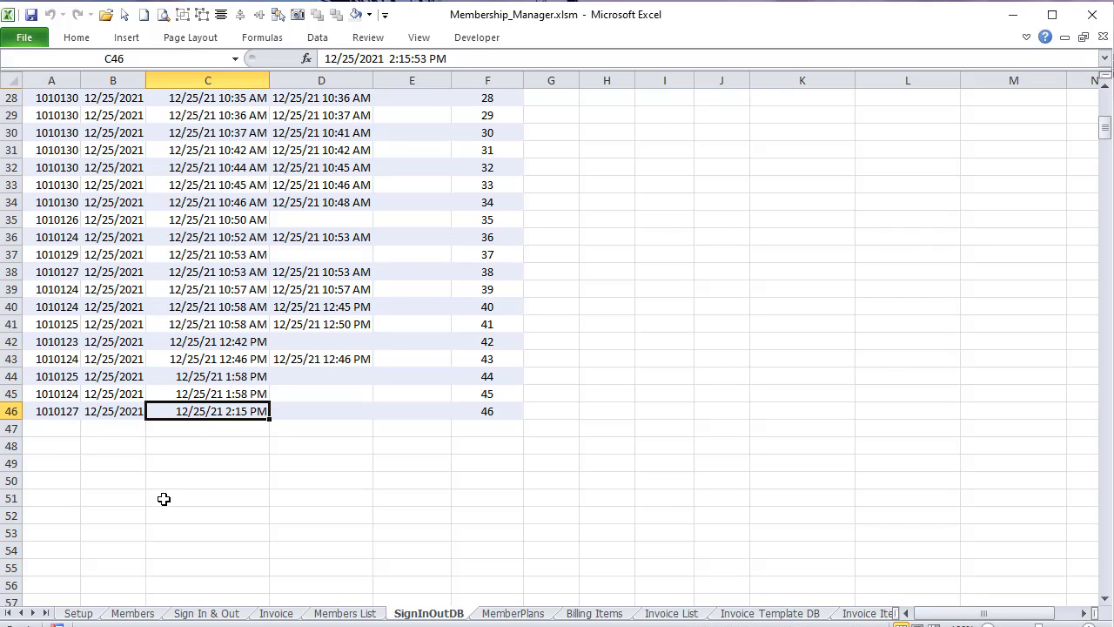
Step: Sign the same member out on the Sign In & Out sheet and sign that member in again
{"action": "left_click", "coordinate": [139, 614]}
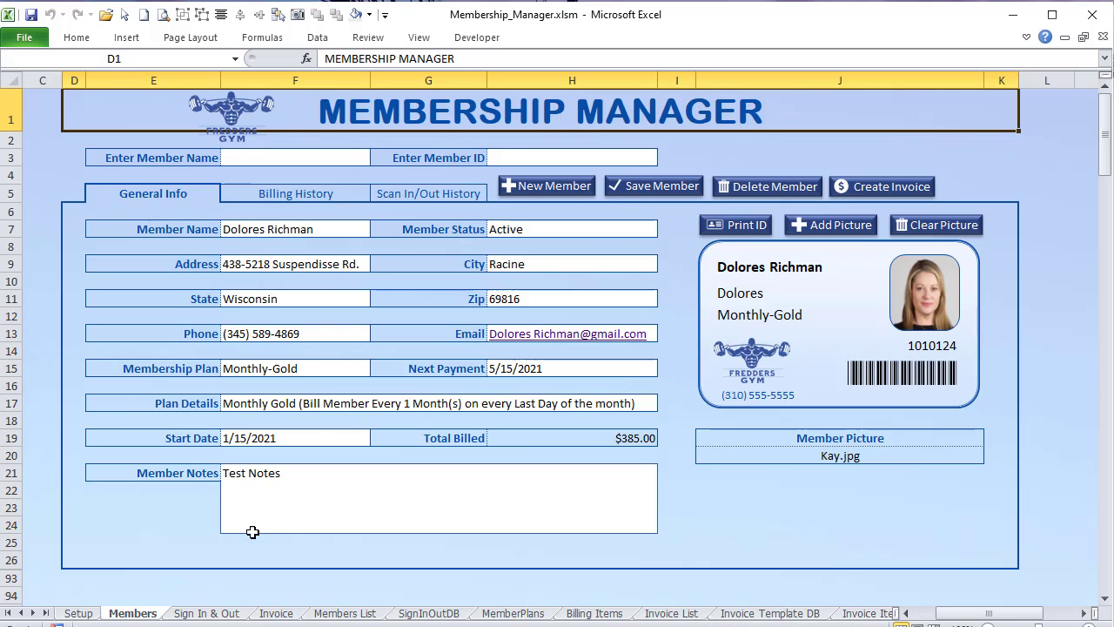
{"action": "left_click", "coordinate": [222, 614]}
{"action": "left_click", "coordinate": [640, 281]}
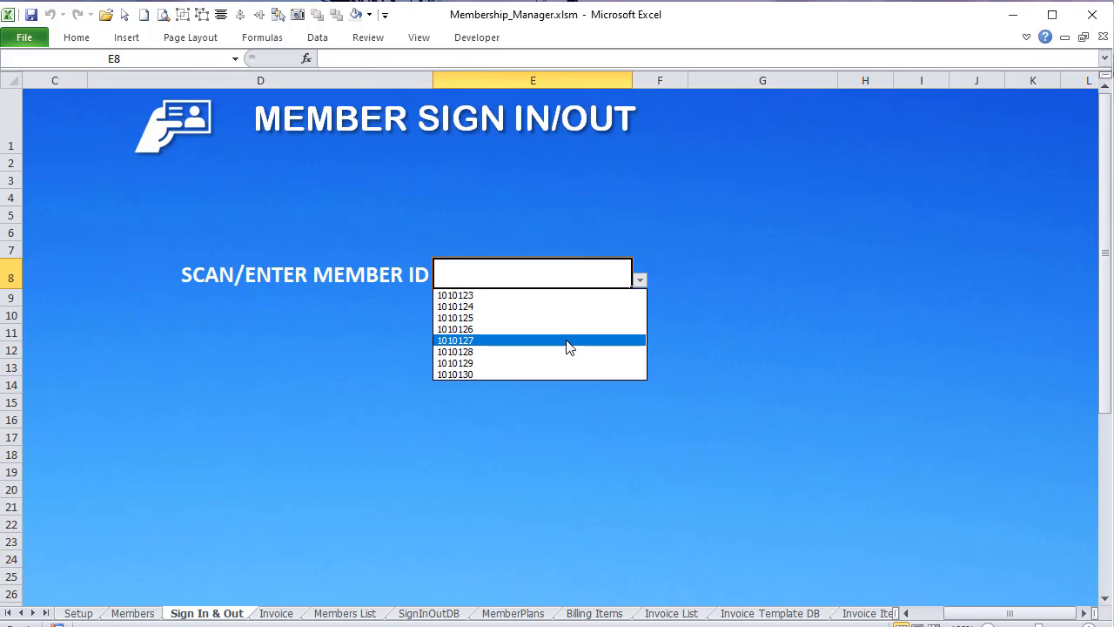
{"action": "left_click", "coordinate": [569, 341]}
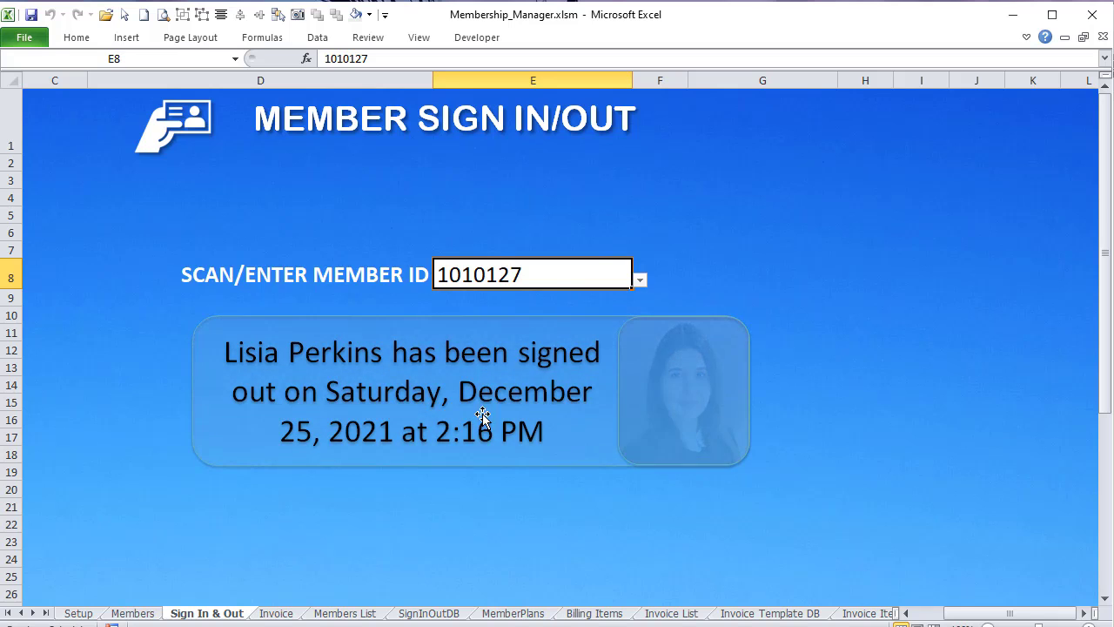
{"action": "left_click", "coordinate": [640, 279]}
{"action": "left_click", "coordinate": [508, 339]}
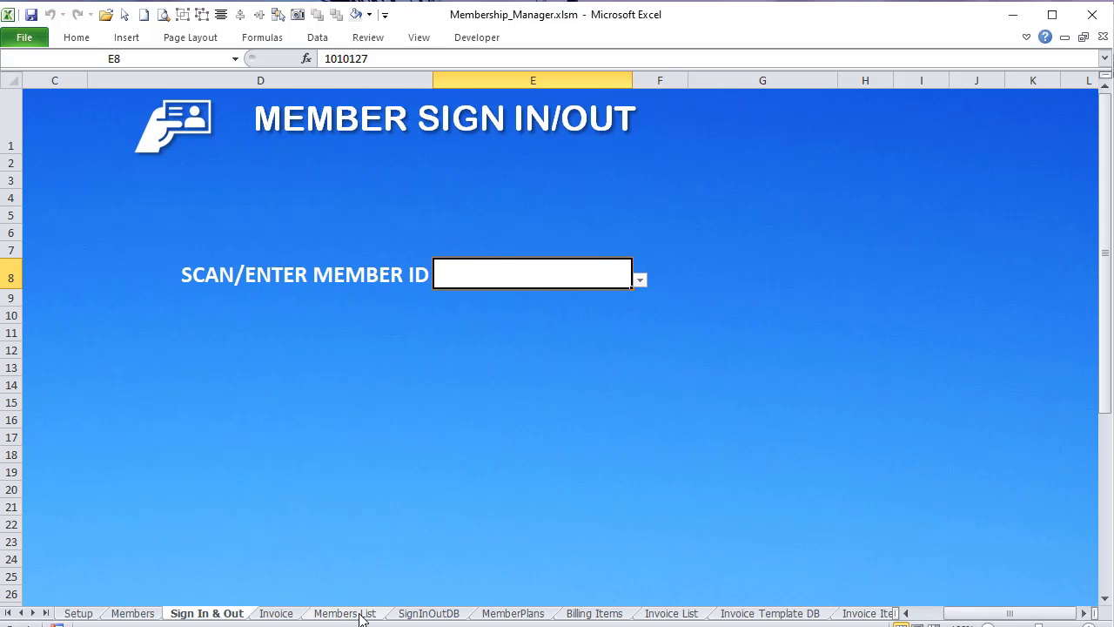
Step: Check the member's sign-out time in row 46 and new sign-in entry in row 47 of SignInOutDB
{"action": "left_click", "coordinate": [419, 614]}
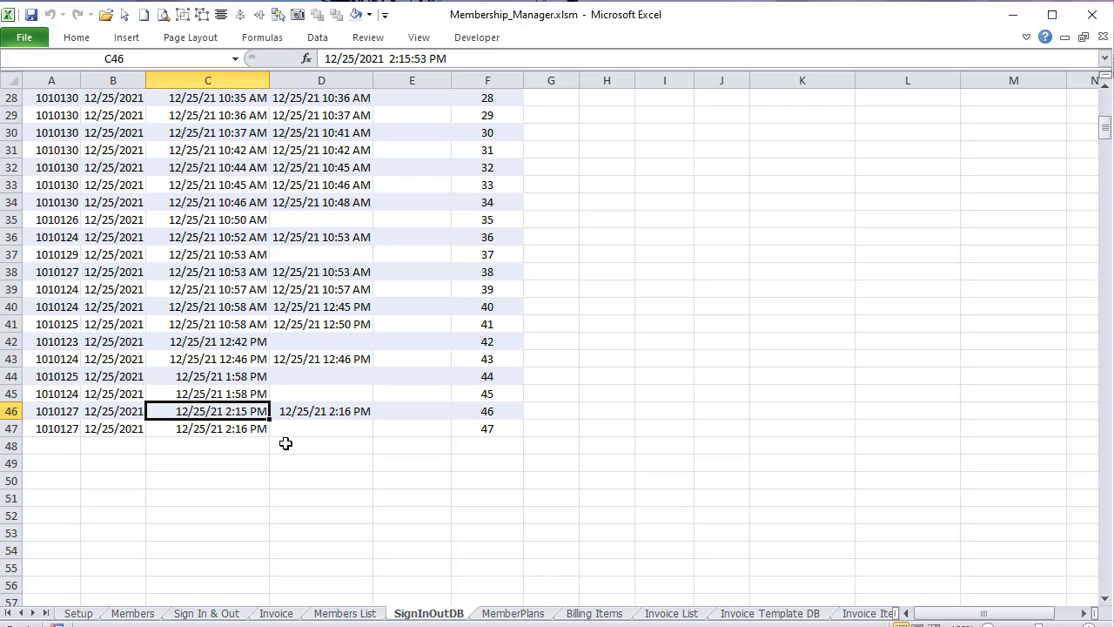
{"action": "left_click", "coordinate": [311, 430]}
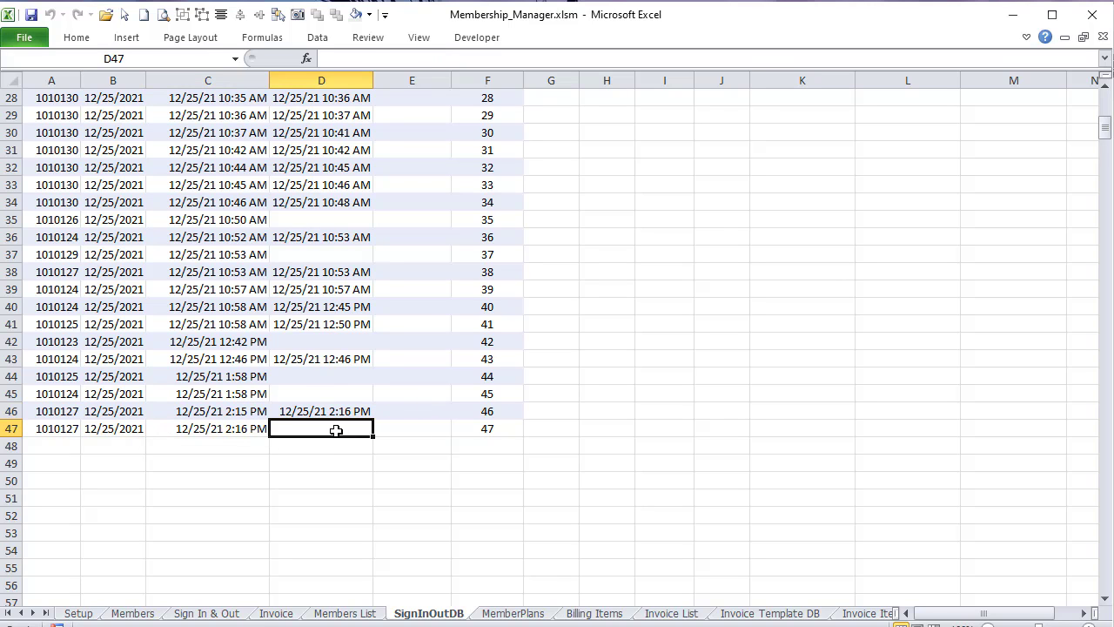
{"action": "left_click", "coordinate": [225, 427]}
Step: Compare the Sign In and Sign Out columns in the early database rows, especially rows 18 and 19
{"action": "scroll", "coordinate": [174, 435], "scroll_direction": "up", "scroll_amount": 9}
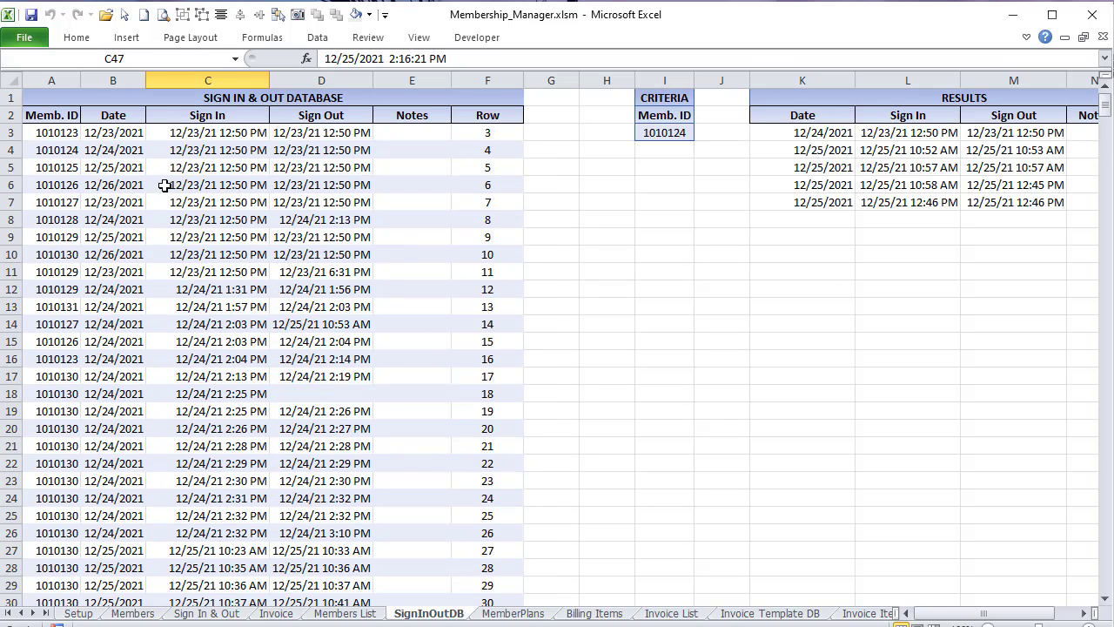
{"action": "left_click", "coordinate": [202, 138]}
{"action": "left_click", "coordinate": [325, 146]}
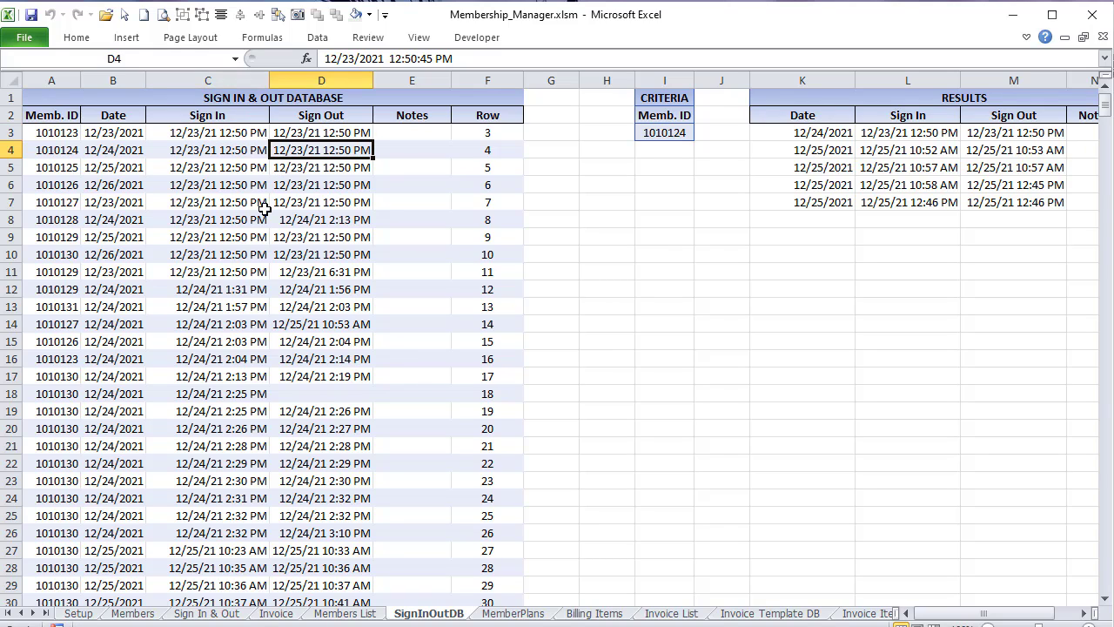
{"action": "left_click", "coordinate": [314, 392]}
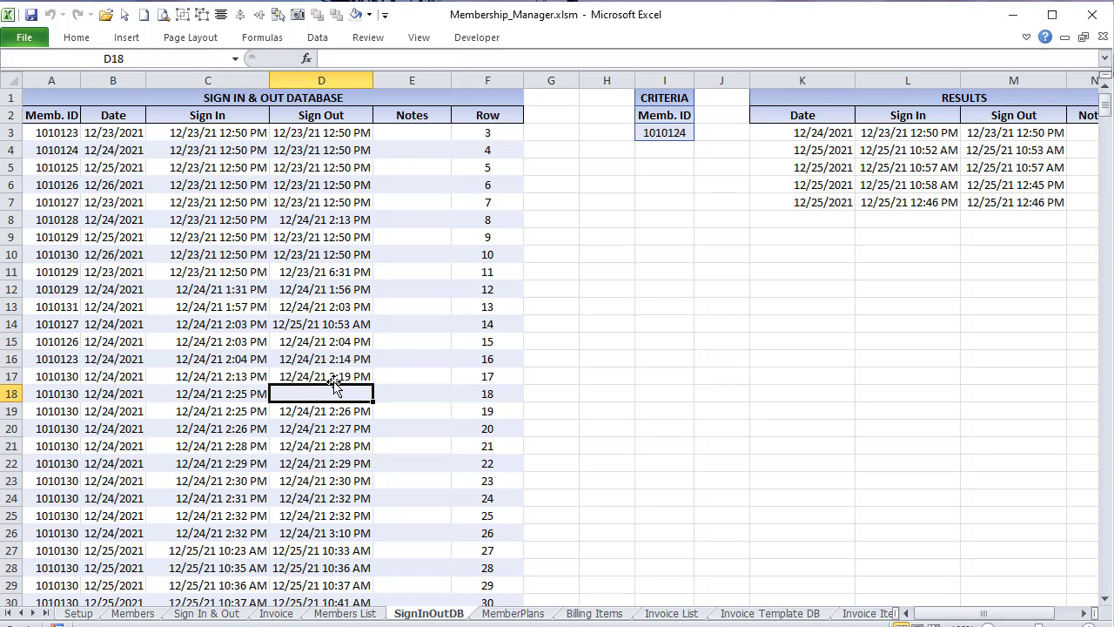
{"action": "left_click", "coordinate": [231, 395]}
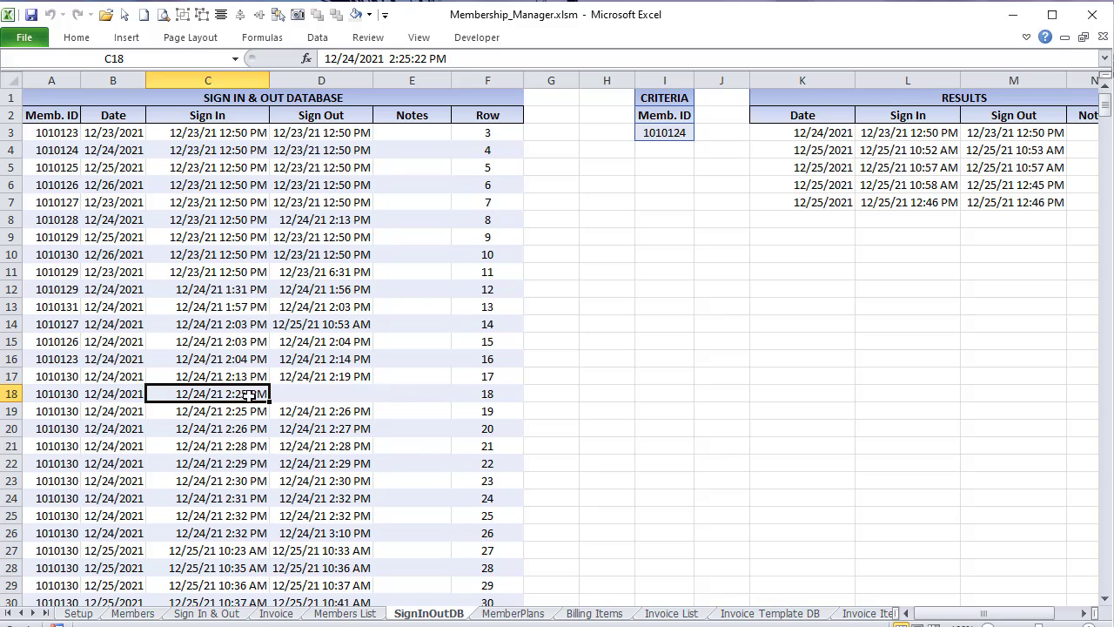
{"action": "left_click", "coordinate": [325, 399]}
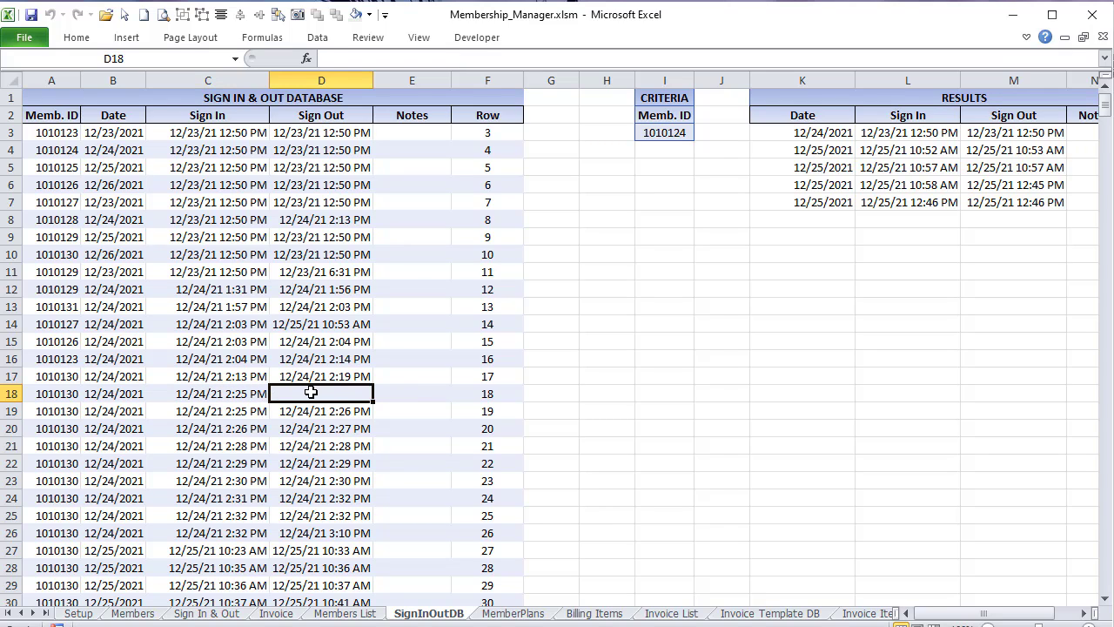
{"action": "left_click", "coordinate": [252, 414]}
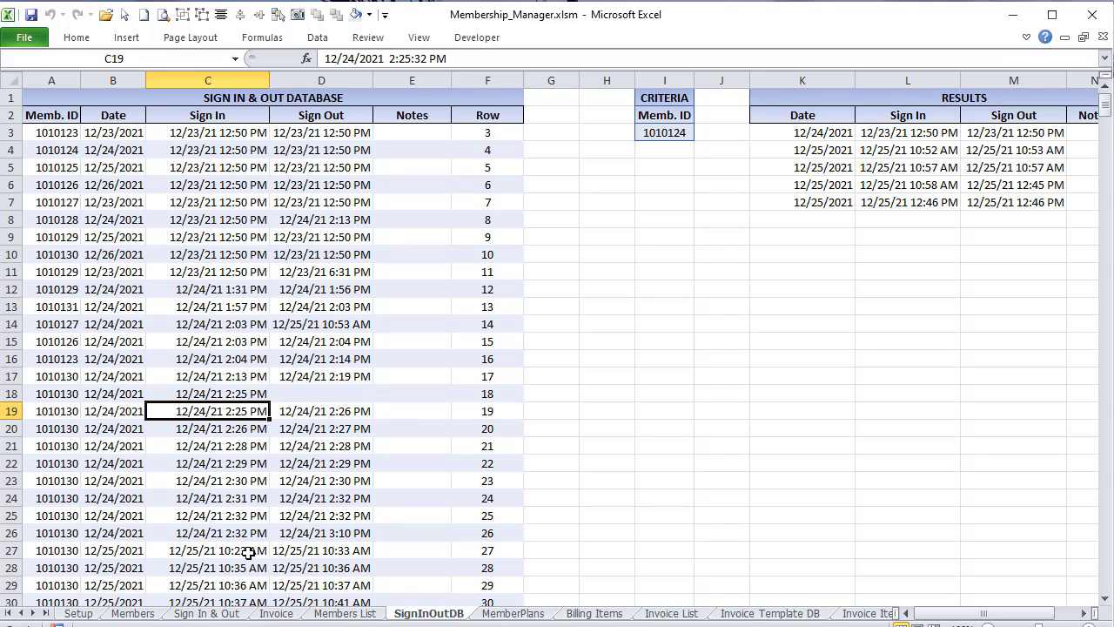
Step: Examine the helper cells for Found DB Row, Today, Memb. ID Row and the fade-out message on the Sign In & Out sheet
{"action": "left_click", "coordinate": [233, 614]}
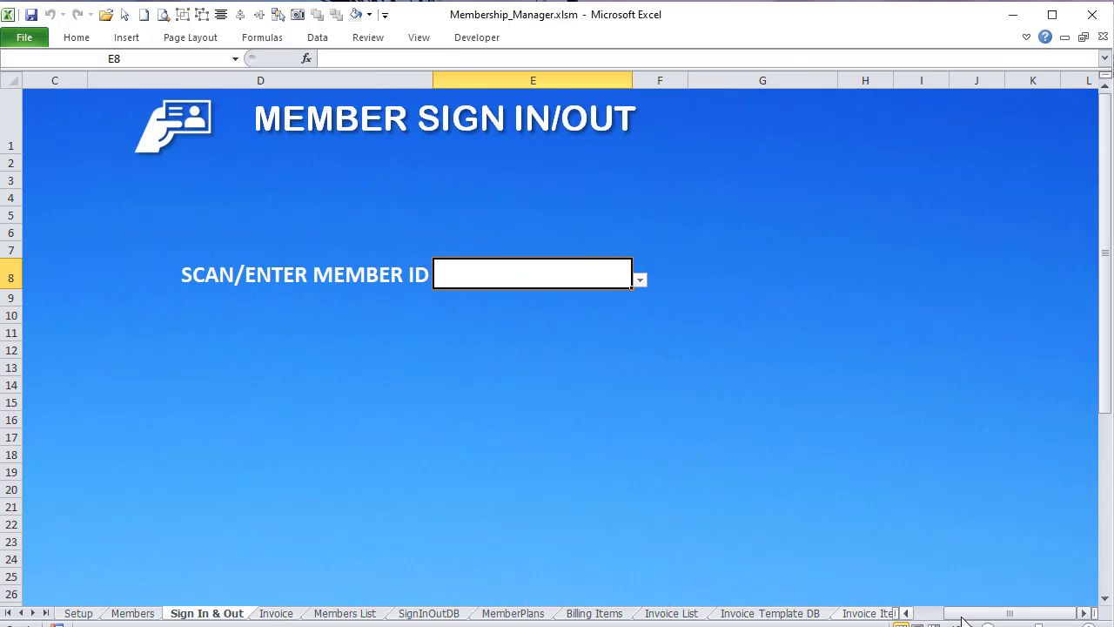
{"action": "left_click_drag", "start_coordinate": [964, 620], "coordinate": [939, 620]}
{"action": "left_click", "coordinate": [61, 233]}
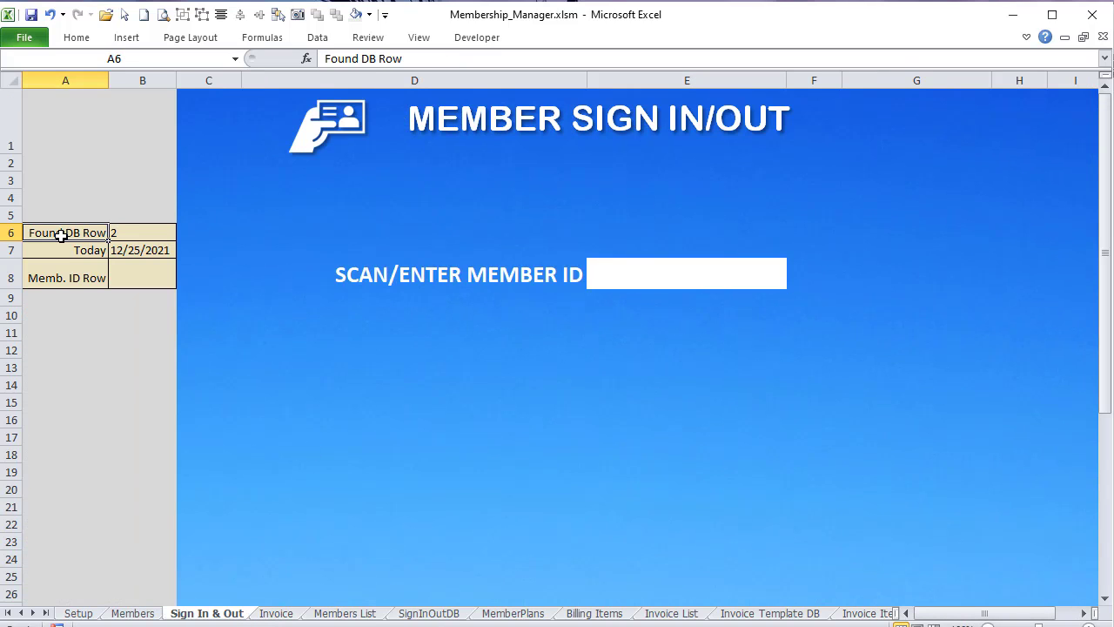
{"action": "key", "text": "Down"}
{"action": "key", "text": "Down"}
{"action": "key", "text": "Down"}
{"action": "key", "text": "Down"}
{"action": "left_click", "coordinate": [124, 315]}
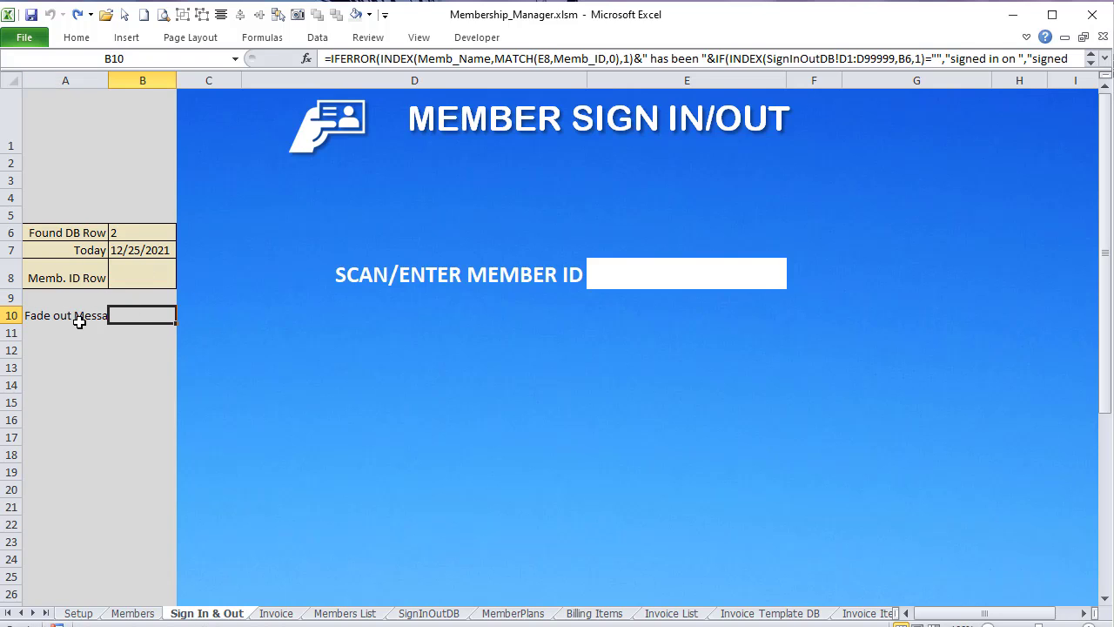
Step: Format the fade-out message cells A10:B10 with the same tan fill as the other helper cells and add borders
{"action": "mouse_move", "coordinate": [61, 316]}
{"action": "left_mouse_down"}
{"action": "mouse_move", "coordinate": [164, 304]}
{"action": "mouse_move", "coordinate": [43, 315]}
{"action": "left_mouse_up"}
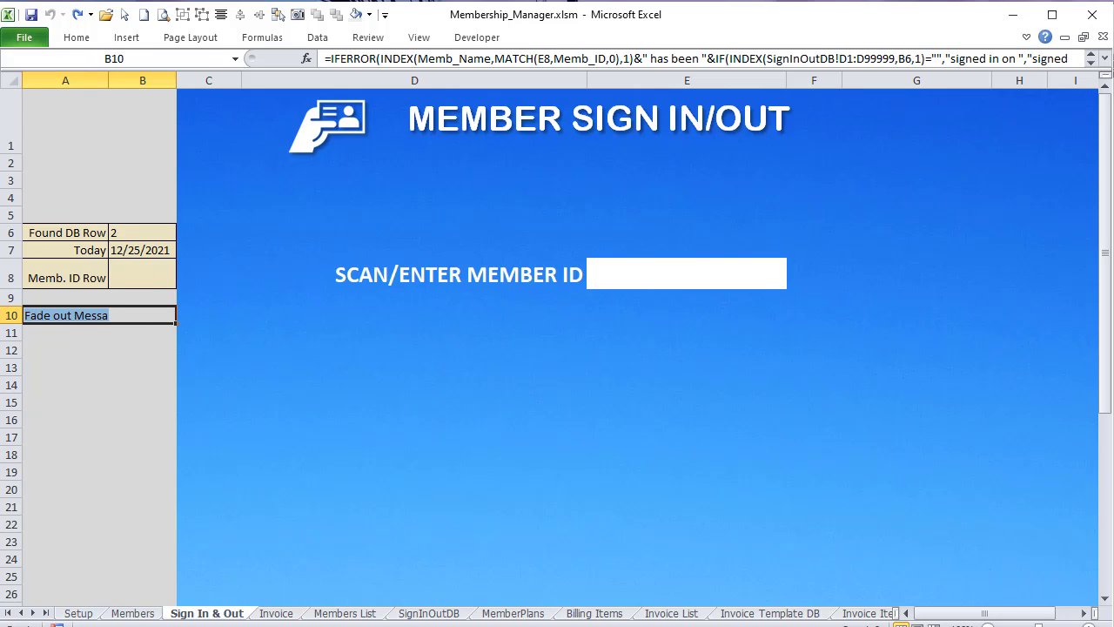
{"action": "left_click", "coordinate": [74, 41]}
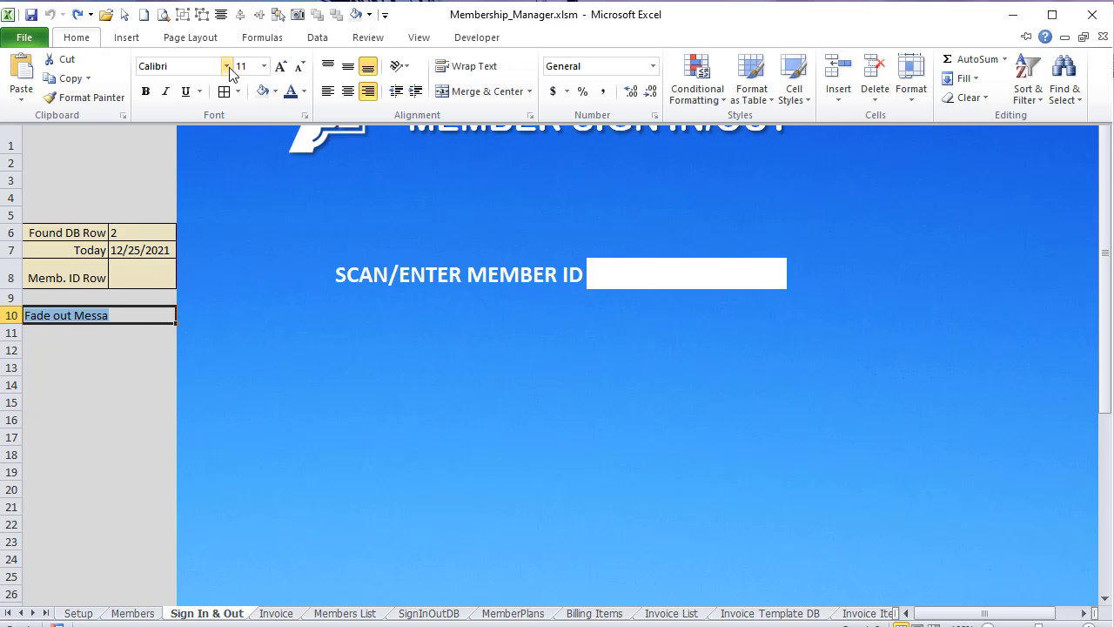
{"action": "left_click", "coordinate": [275, 92]}
{"action": "left_click", "coordinate": [196, 146]}
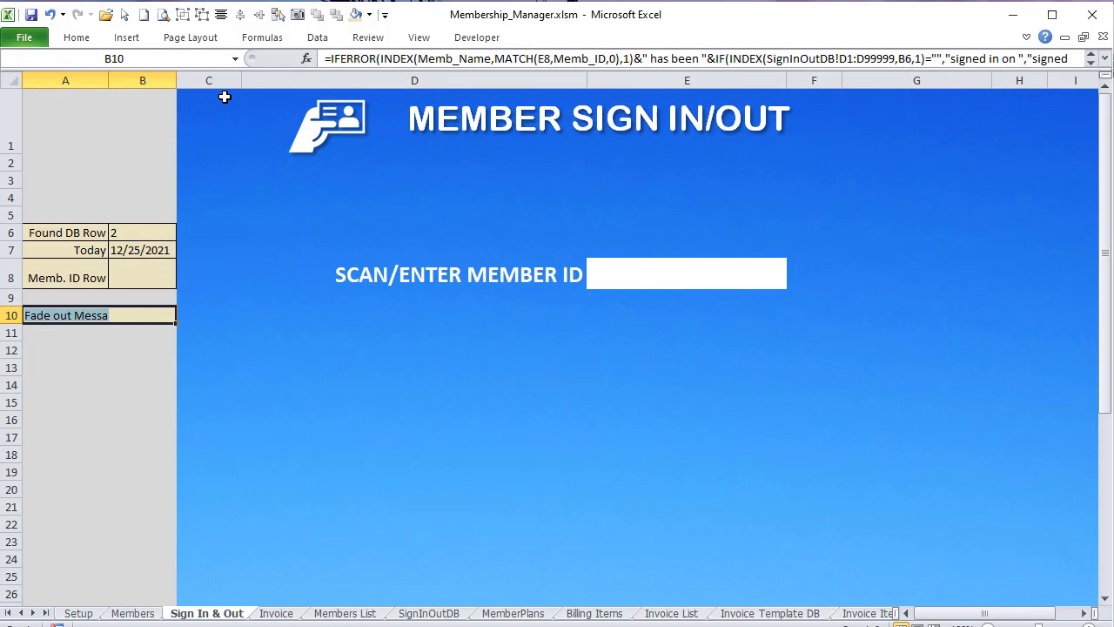
{"action": "left_click", "coordinate": [76, 38]}
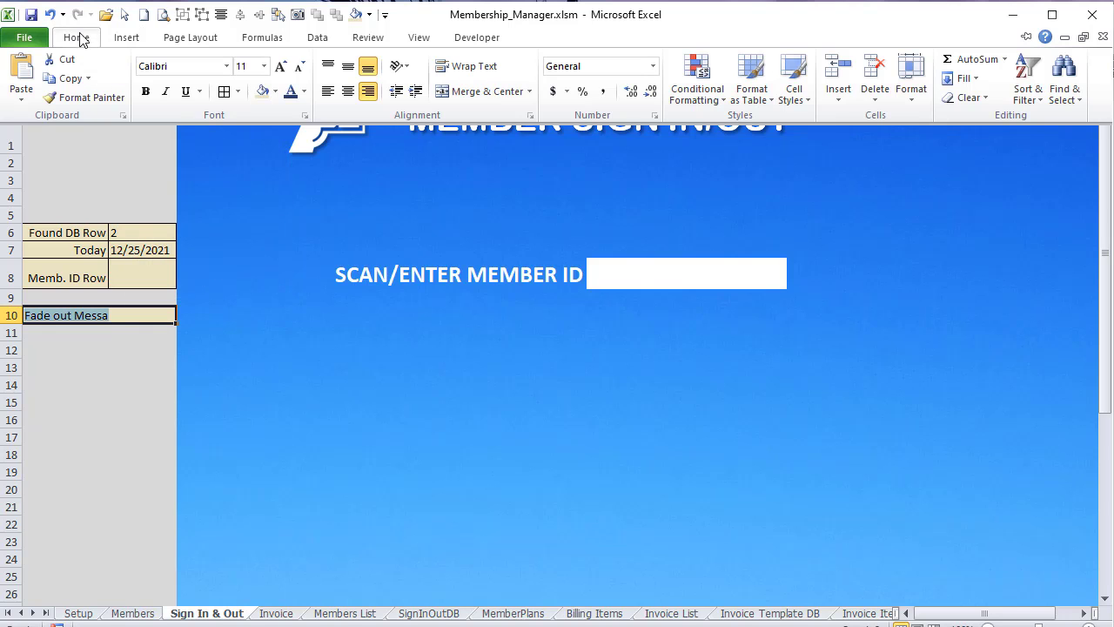
{"action": "left_click", "coordinate": [223, 94]}
{"action": "left_click", "coordinate": [142, 147]}
Step: Examine the Found DB Row formula in B6 and the member ID entry cell E8 it refers to
{"action": "left_click", "coordinate": [130, 229]}
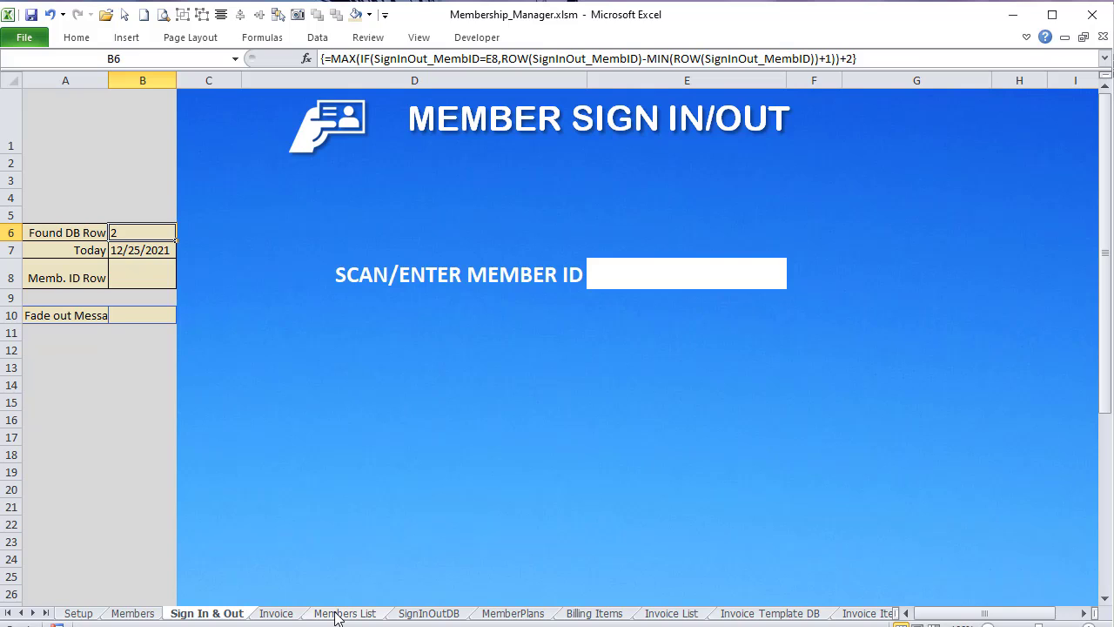
{"action": "left_click", "coordinate": [723, 277]}
{"action": "left_click", "coordinate": [793, 281]}
{"action": "left_click", "coordinate": [793, 281]}
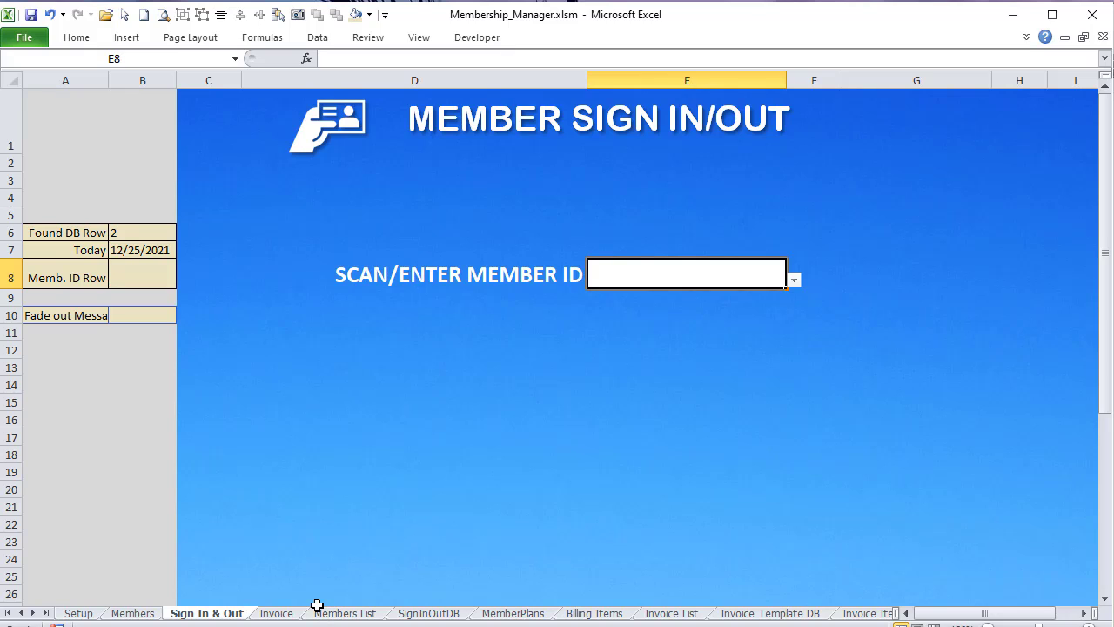
Step: Move the SignInOutDB sheet directly after Sign In & Out and check the member ID and Sign Out cells in row 47
{"action": "left_click", "coordinate": [411, 614]}
{"action": "left_click_drag", "start_coordinate": [265, 616], "coordinate": [262, 615]}
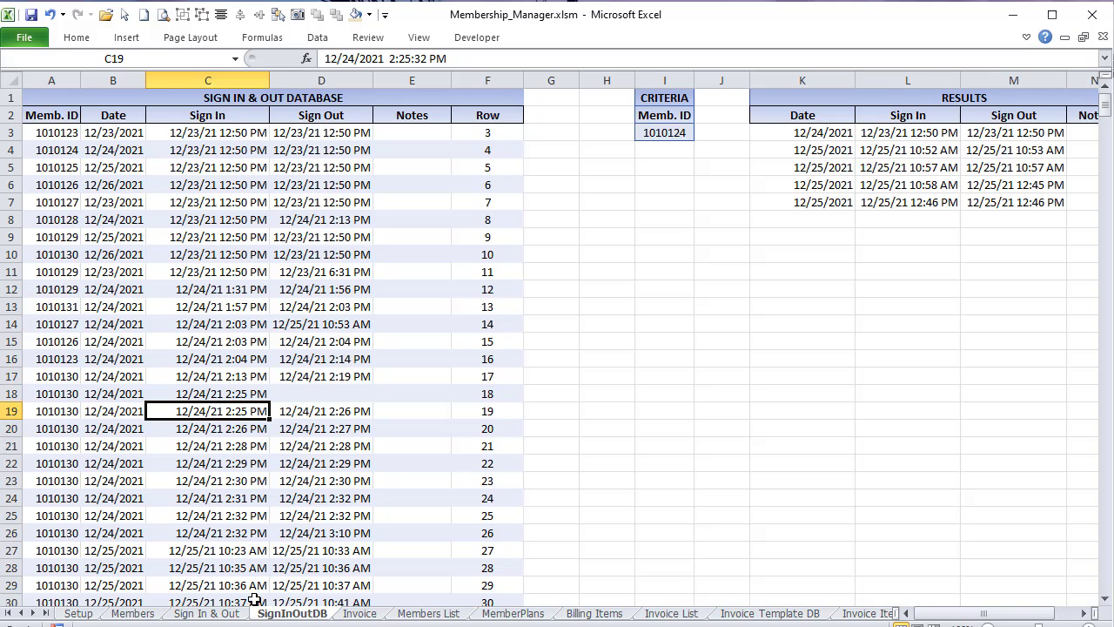
{"action": "scroll", "coordinate": [193, 517], "scroll_direction": "down", "scroll_amount": 9}
{"action": "left_click", "coordinate": [67, 433]}
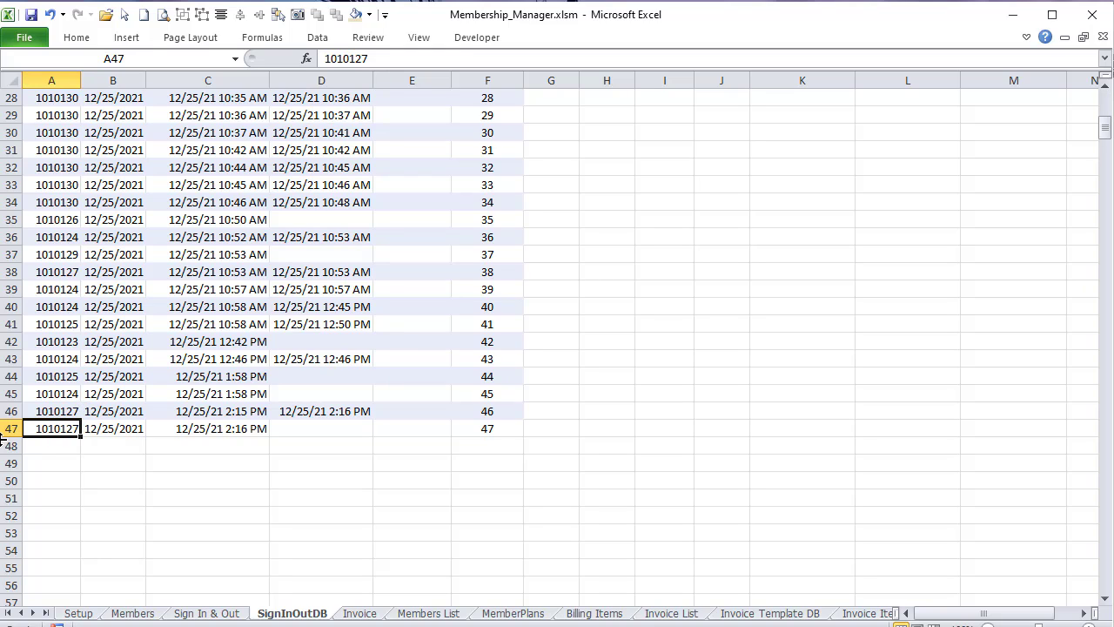
{"action": "left_click", "coordinate": [332, 428]}
{"action": "left_click", "coordinate": [68, 426]}
Step: On the Sign In & Out sheet, examine the SignInOut_MembID=E8 condition in the B6 formula, keeping it as an array formula
{"action": "left_click", "coordinate": [132, 613]}
{"action": "left_click", "coordinate": [190, 614]}
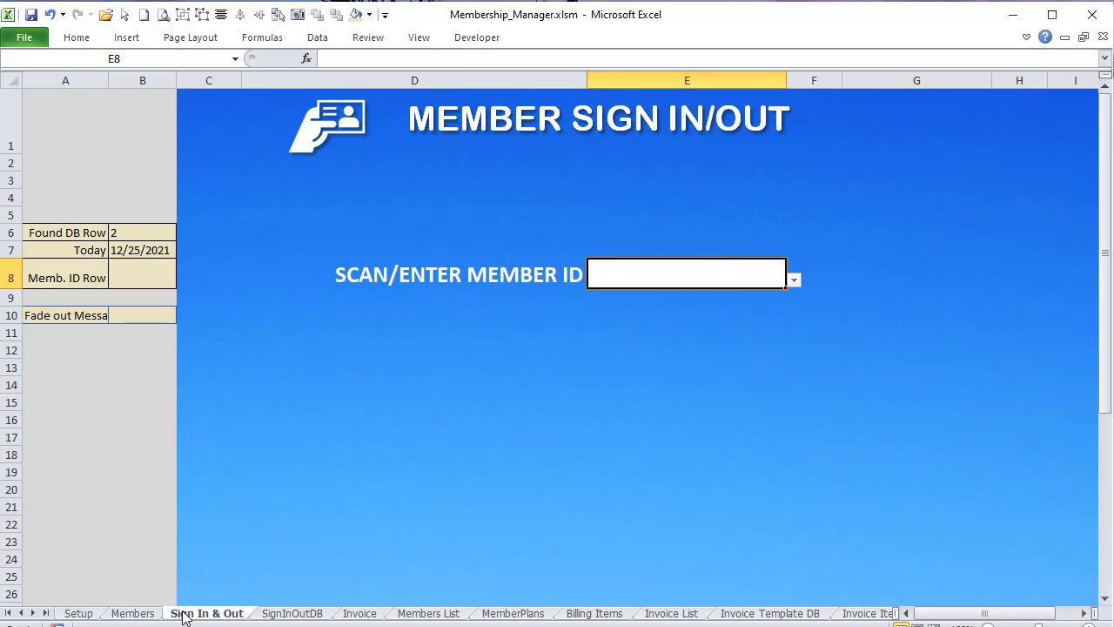
{"action": "left_click", "coordinate": [131, 233]}
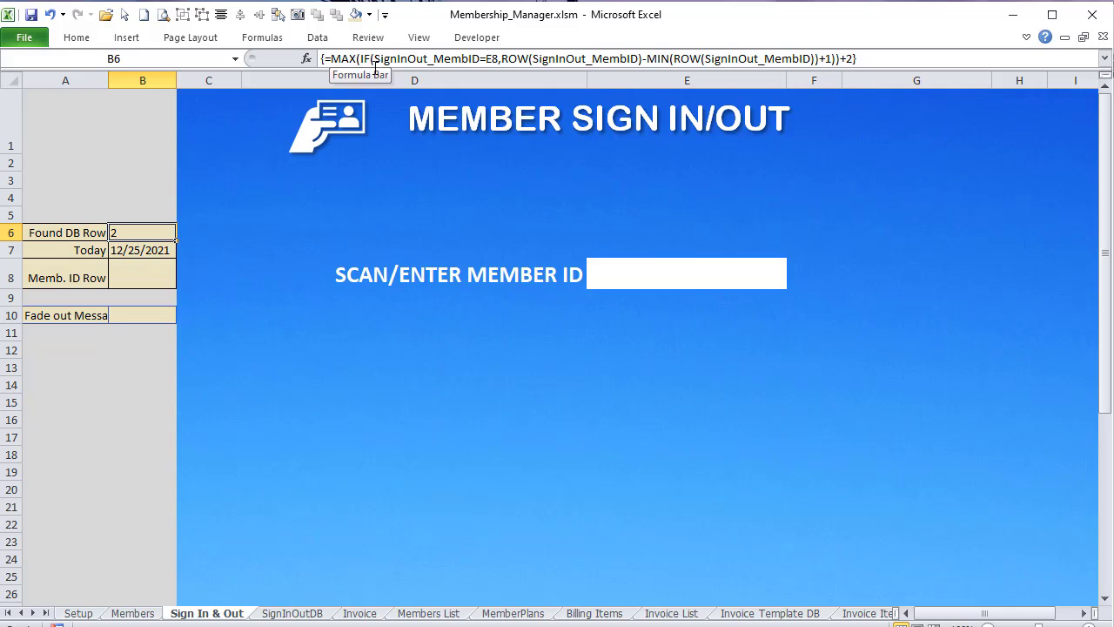
{"action": "left_click", "coordinate": [475, 58]}
{"action": "left_click_drag", "start_coordinate": [475, 58], "coordinate": [375, 59]}
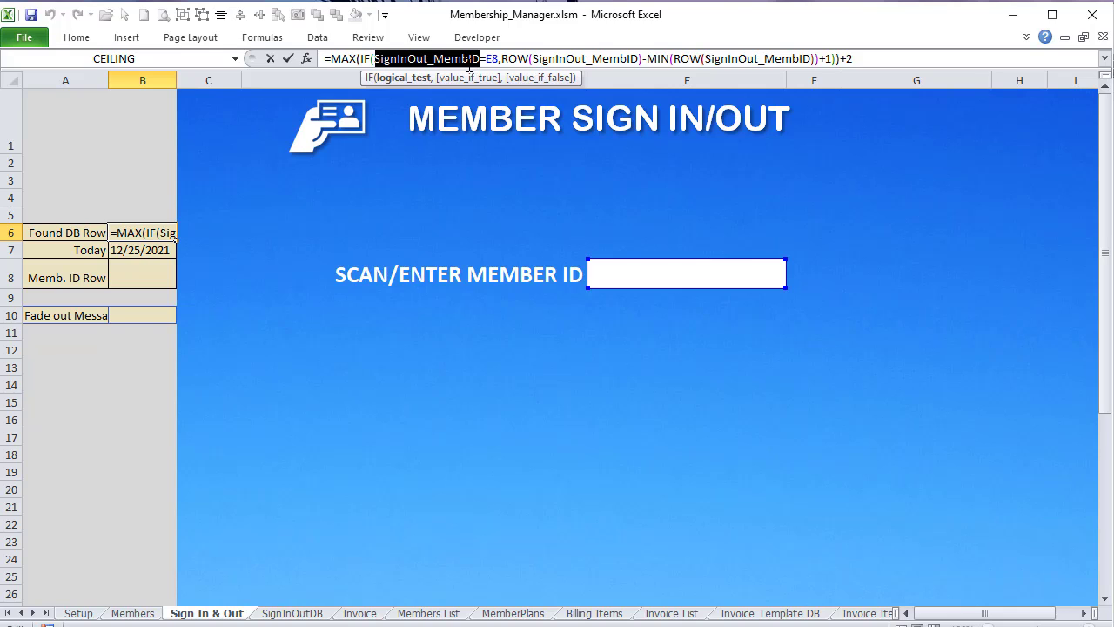
{"action": "double_click", "coordinate": [498, 59]}
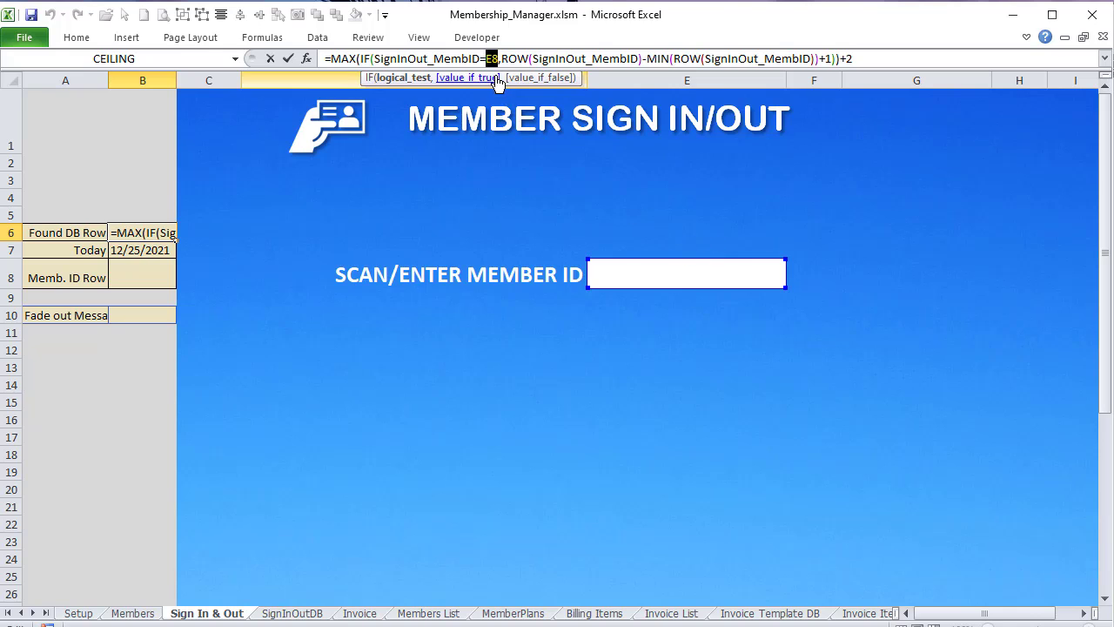
{"action": "left_click_drag", "start_coordinate": [496, 59], "coordinate": [381, 58]}
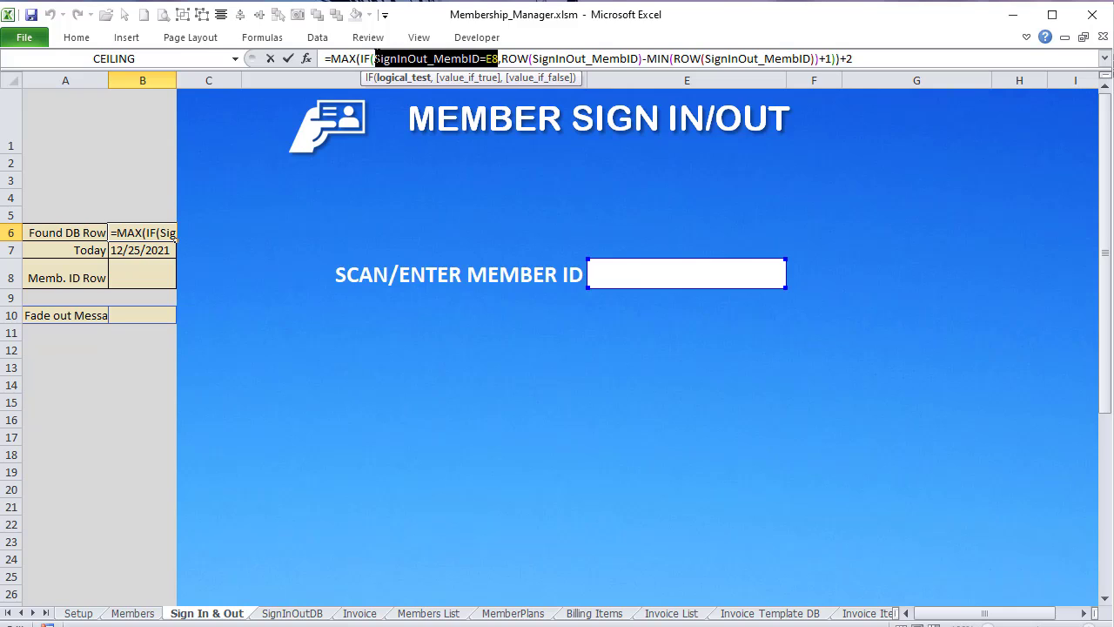
{"action": "left_click", "coordinate": [905, 56]}
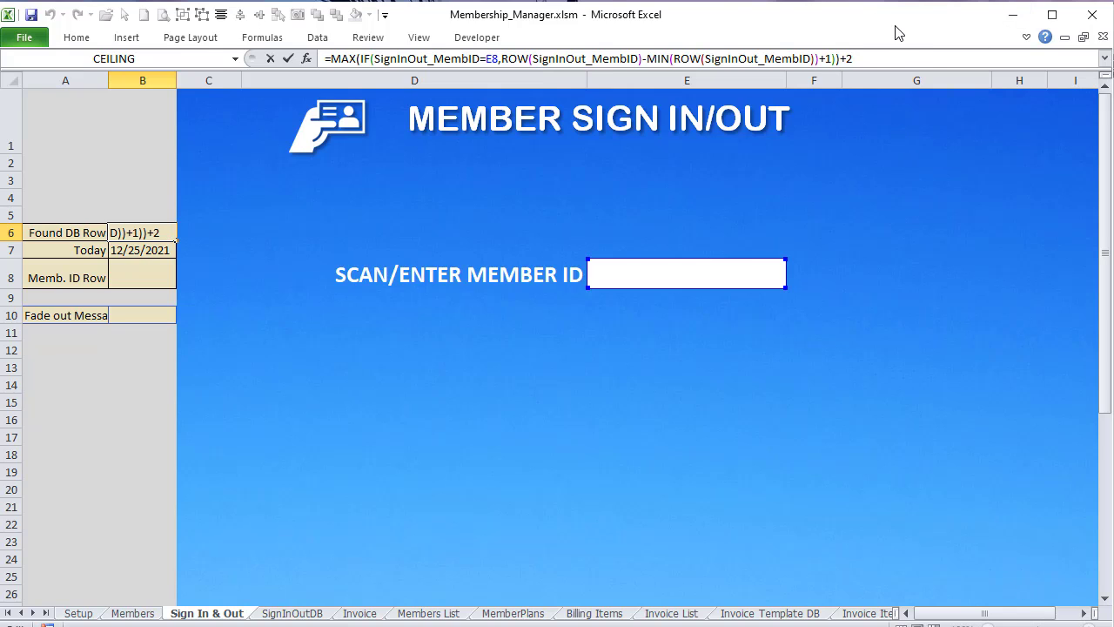
{"action": "key", "text": "ctrl+shift+Return"}
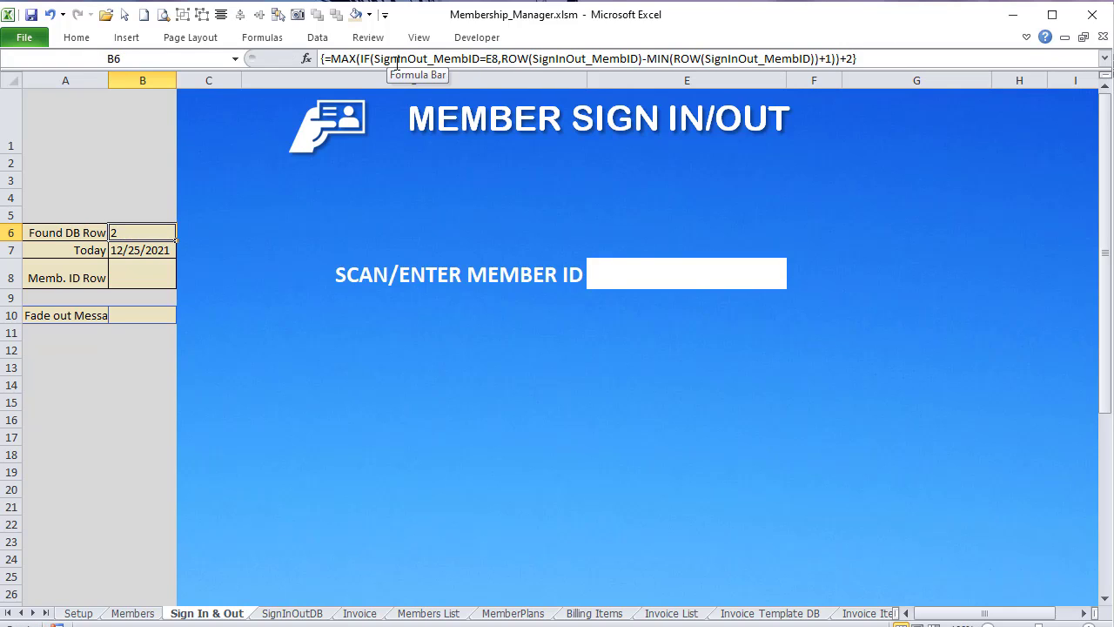
Step: Examine the ROW(SignInOut_MembID) part and the +1 offset in the Found DB Row formula
{"action": "double_click", "coordinate": [513, 57]}
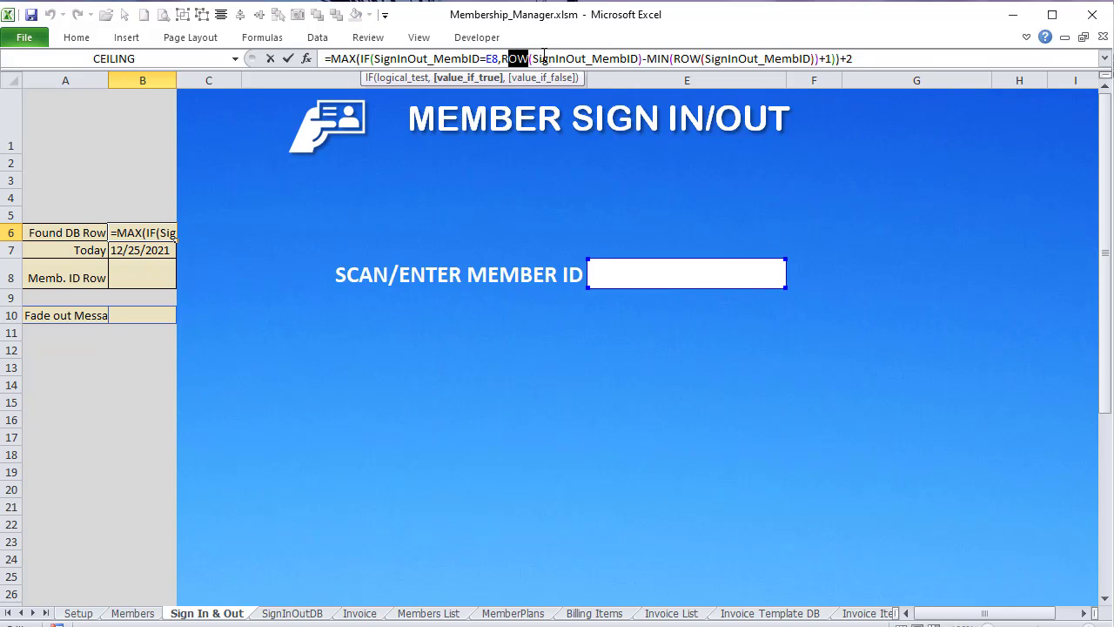
{"action": "left_click_drag", "start_coordinate": [542, 57], "coordinate": [641, 57]}
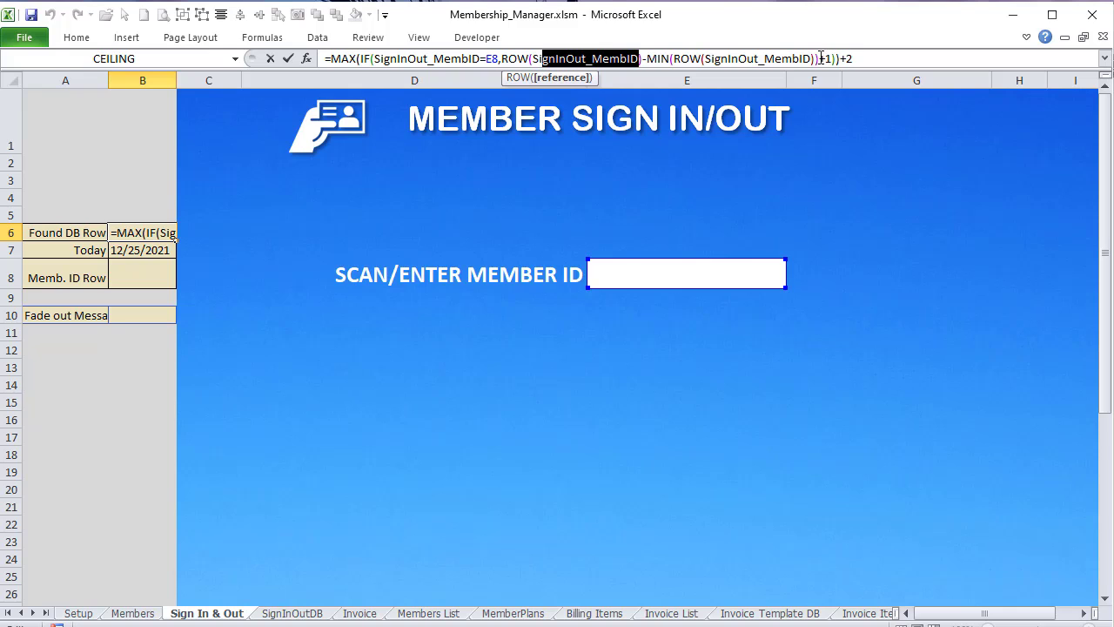
{"action": "mouse_move", "coordinate": [820, 58]}
{"action": "left_mouse_down"}
{"action": "mouse_move", "coordinate": [804, 57]}
{"action": "mouse_move", "coordinate": [830, 59]}
{"action": "left_mouse_up"}
{"action": "key", "text": "Return"}
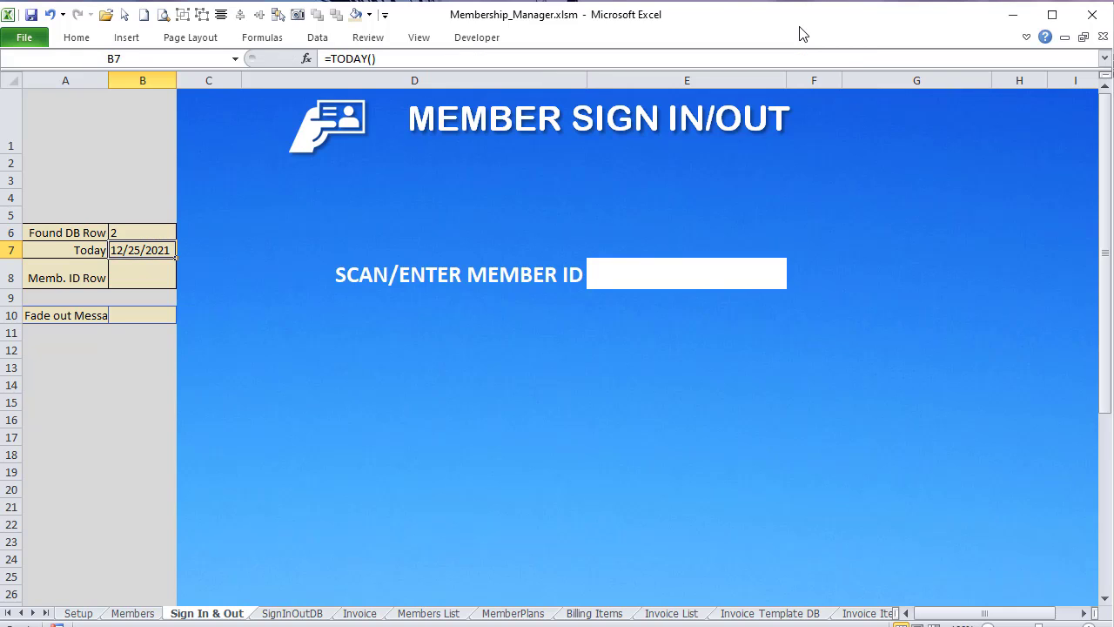
Step: Re-enter the Found DB Row formula in B6 as an array formula
{"action": "left_click", "coordinate": [173, 227]}
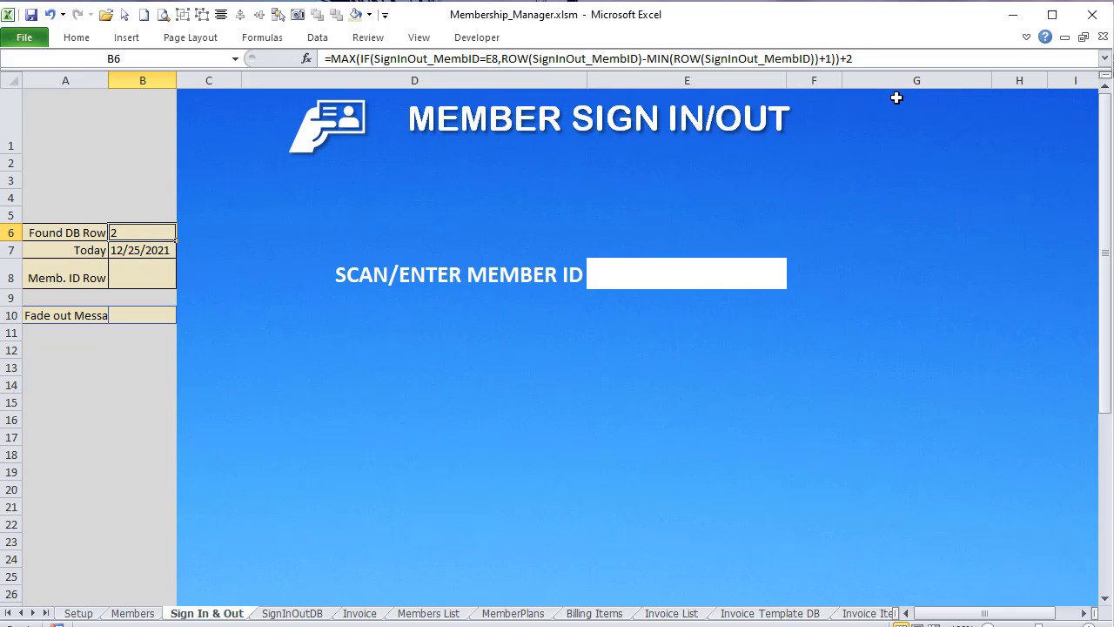
{"action": "left_click", "coordinate": [914, 59]}
{"action": "key", "text": "ctrl+shift+Return"}
Step: Compare the first data row, row 3, with the last entry, row 47, on the SignInOutDB sheet
{"action": "left_click", "coordinate": [290, 613]}
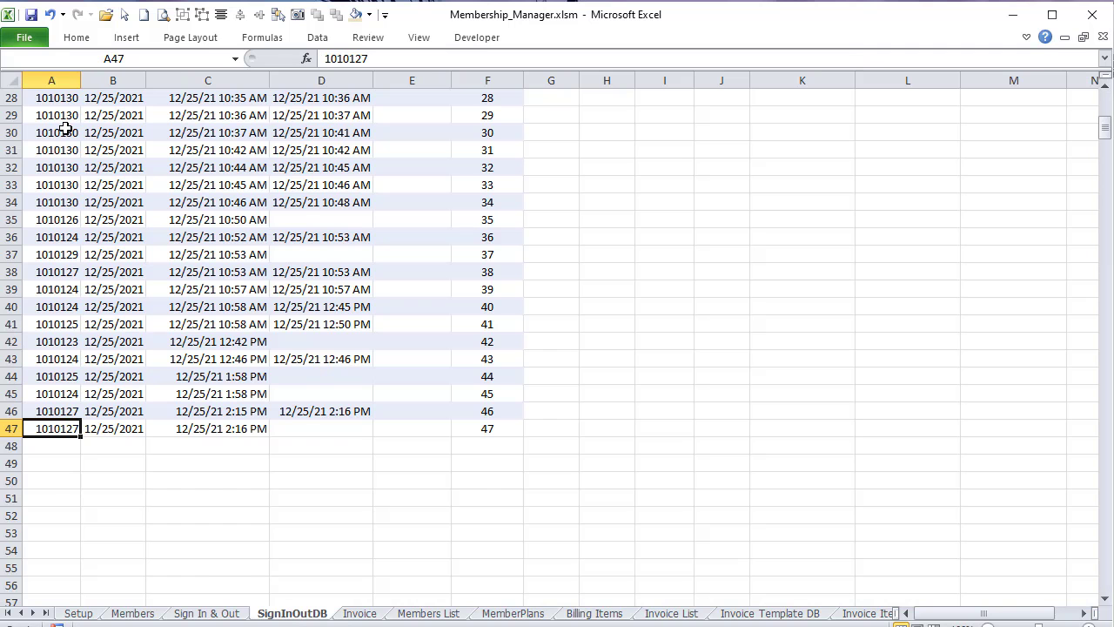
{"action": "scroll", "coordinate": [65, 128], "scroll_direction": "up", "scroll_amount": 9}
{"action": "left_click", "coordinate": [13, 132]}
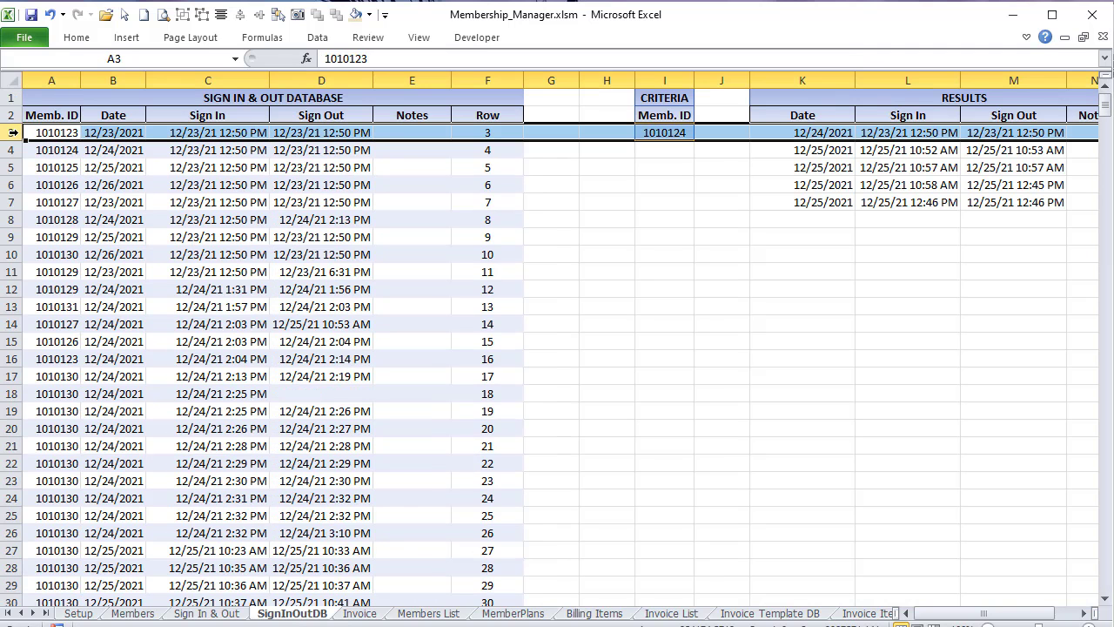
{"action": "scroll", "coordinate": [16, 148], "scroll_direction": "down", "scroll_amount": 11}
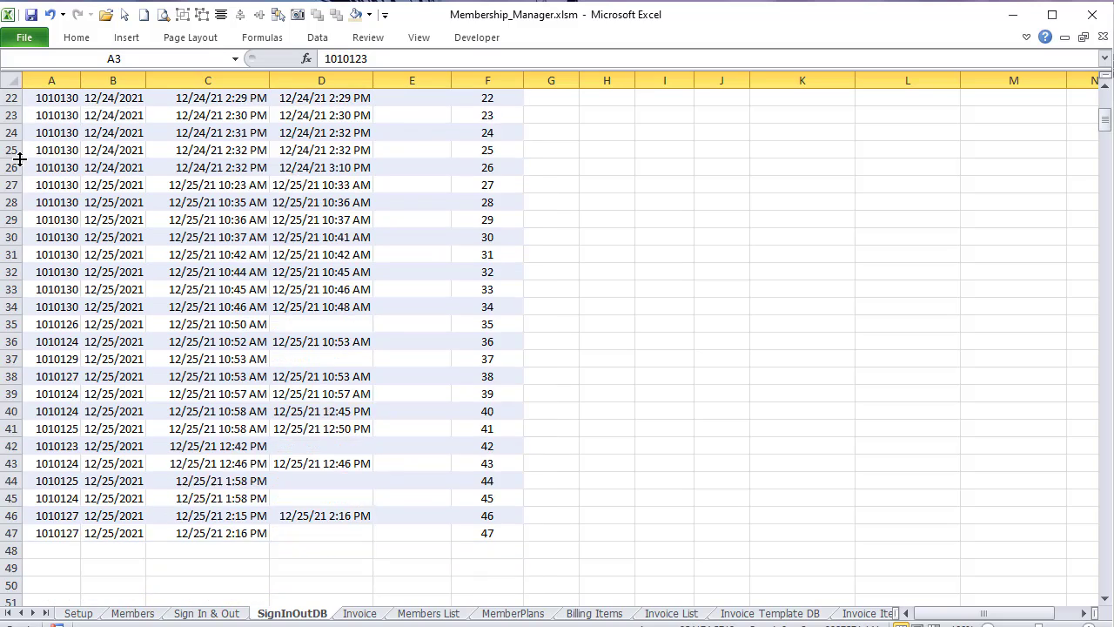
{"action": "left_click", "coordinate": [11, 324]}
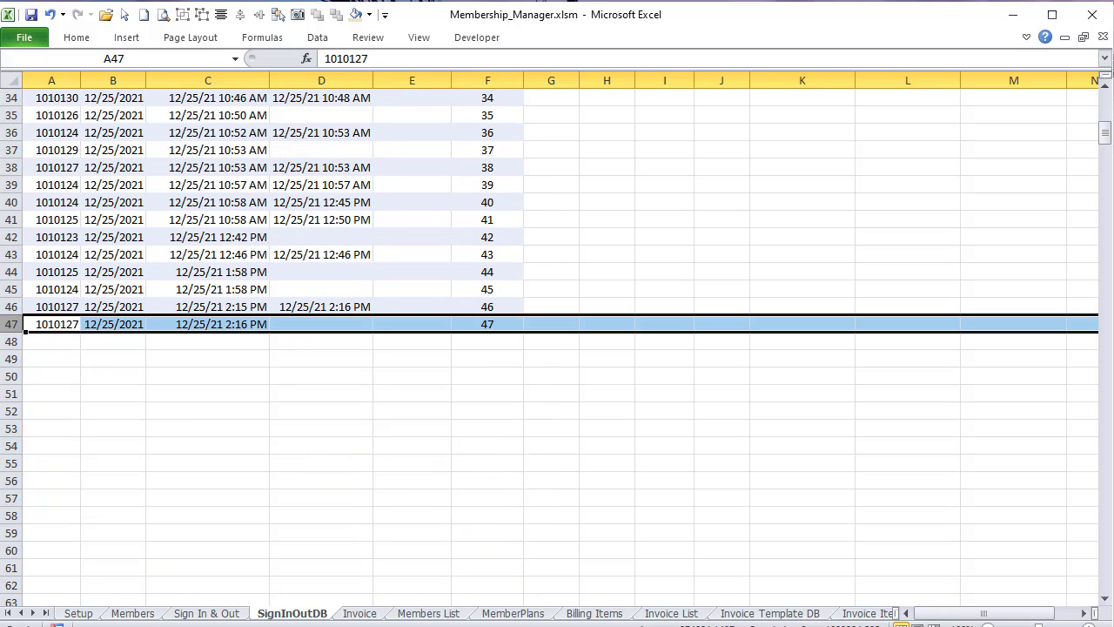
Step: Open the ScanInOut sheet's code in the Visual Basic editor and set a breakpoint on the Else 'Correct ID line
{"action": "key", "text": "alt+F11"}
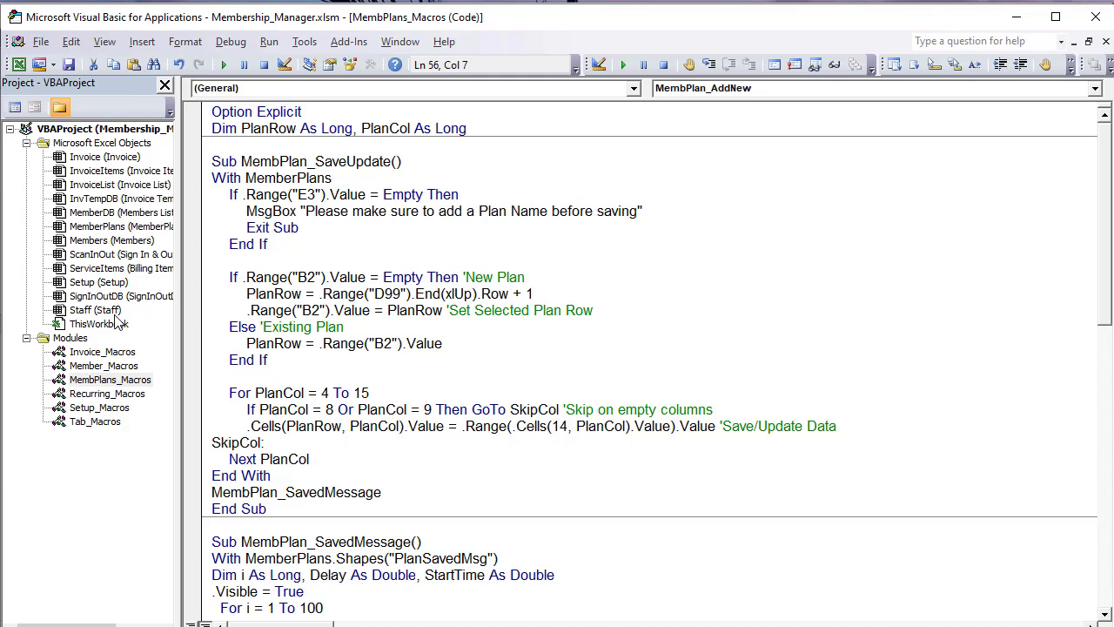
{"action": "double_click", "coordinate": [109, 254]}
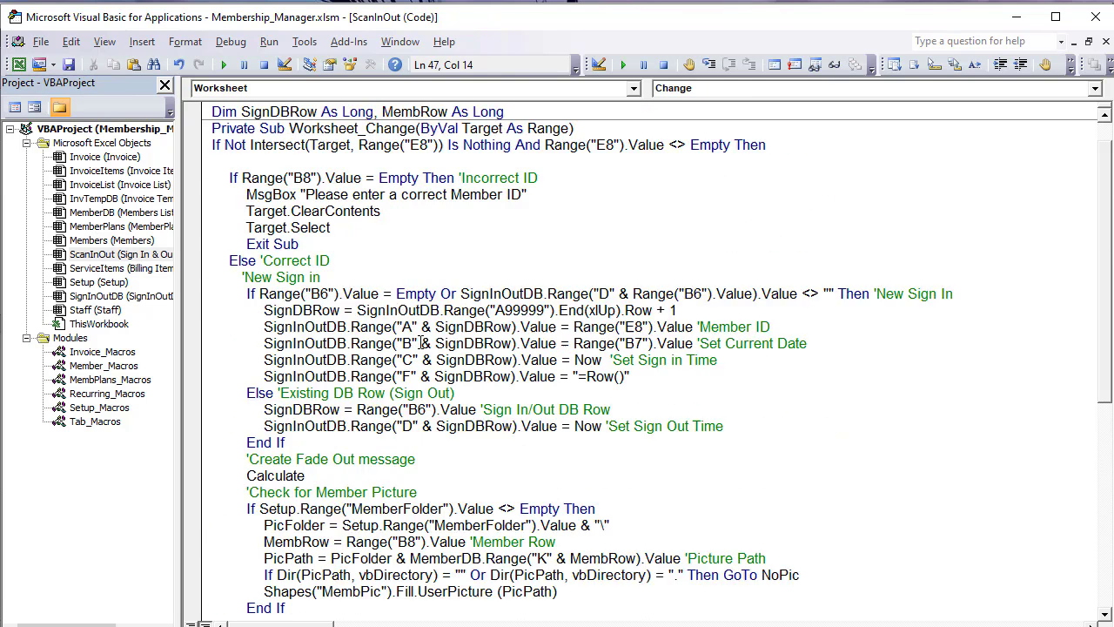
{"action": "scroll", "coordinate": [381, 292], "scroll_direction": "up", "scroll_amount": 1}
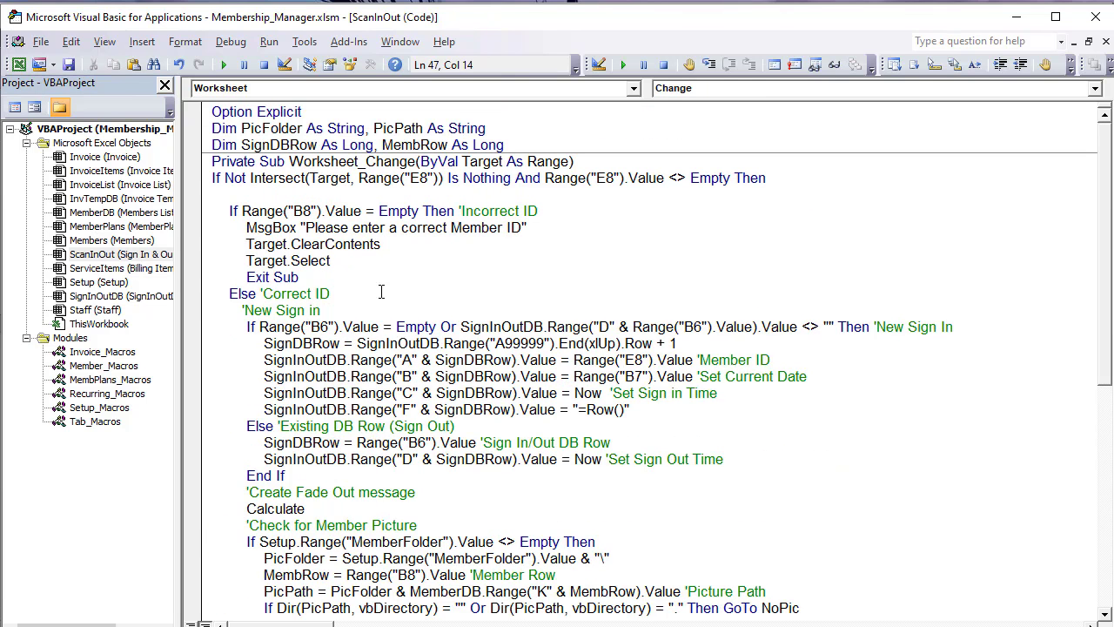
{"action": "left_click", "coordinate": [193, 296]}
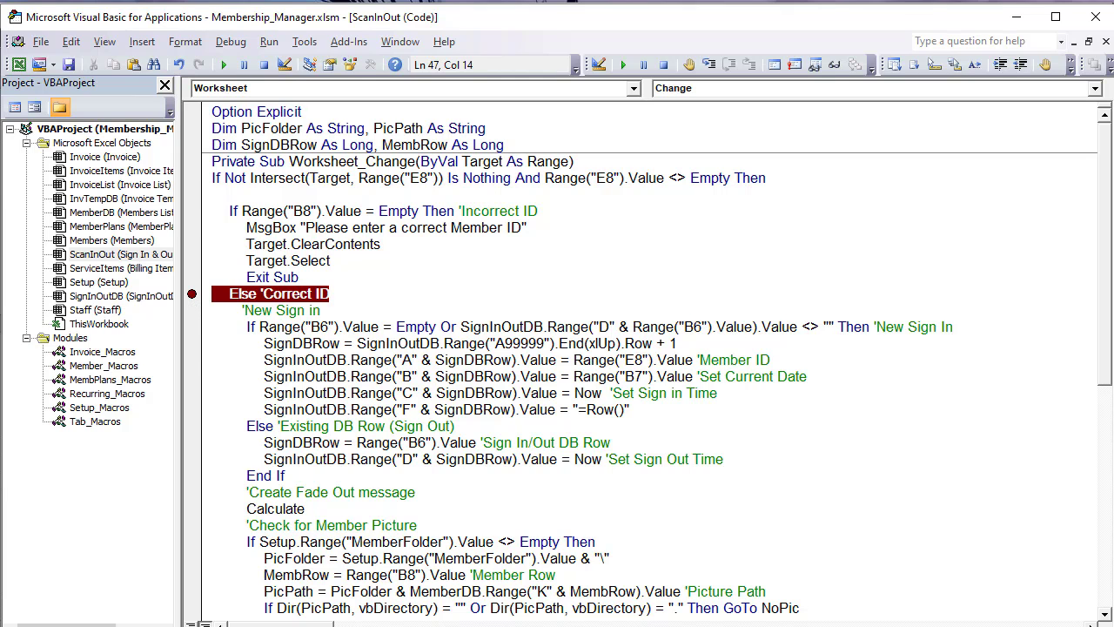
Step: Choose the same member's ID in E8 to trigger the sign-in code's breakpoint and check Found DB Row in B6
{"action": "key", "text": "alt+F11"}
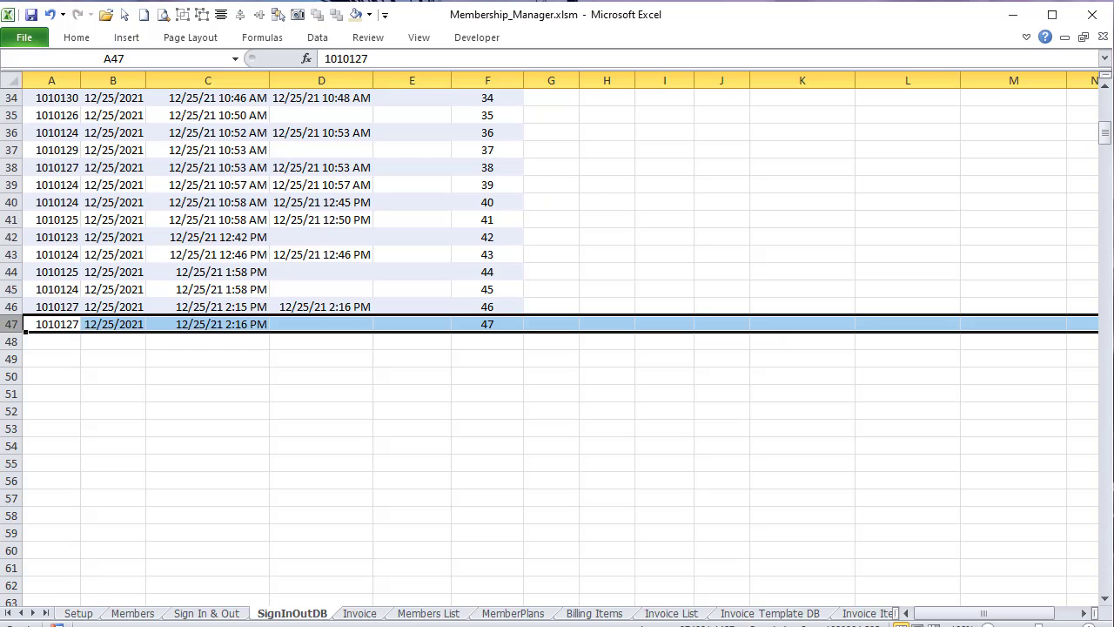
{"action": "key", "text": "ctrl+Page_Up"}
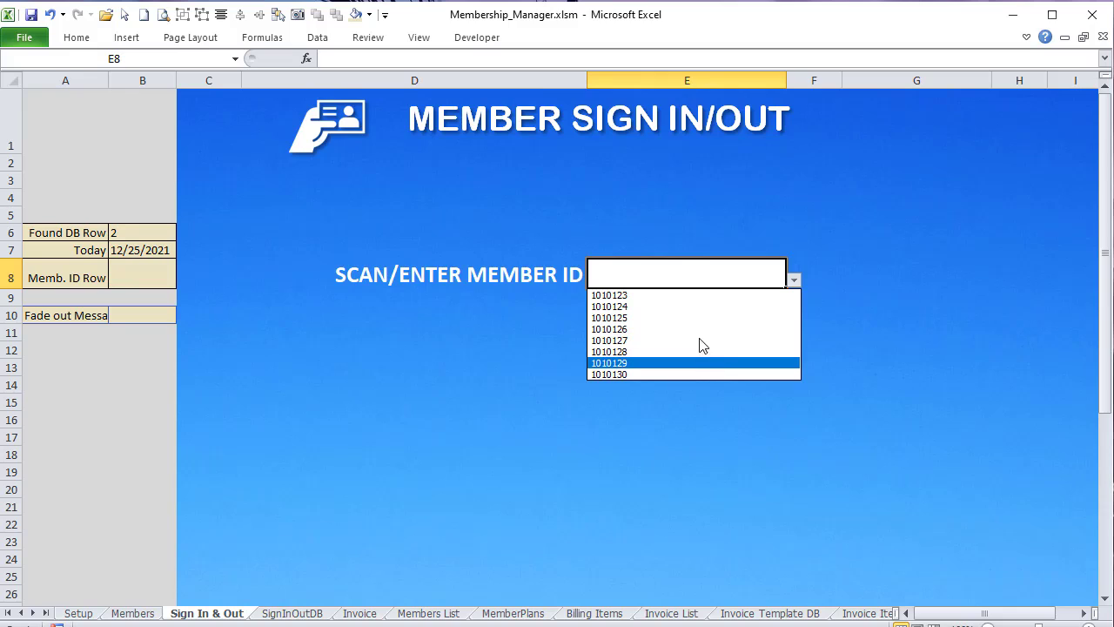
{"action": "left_click", "coordinate": [704, 341]}
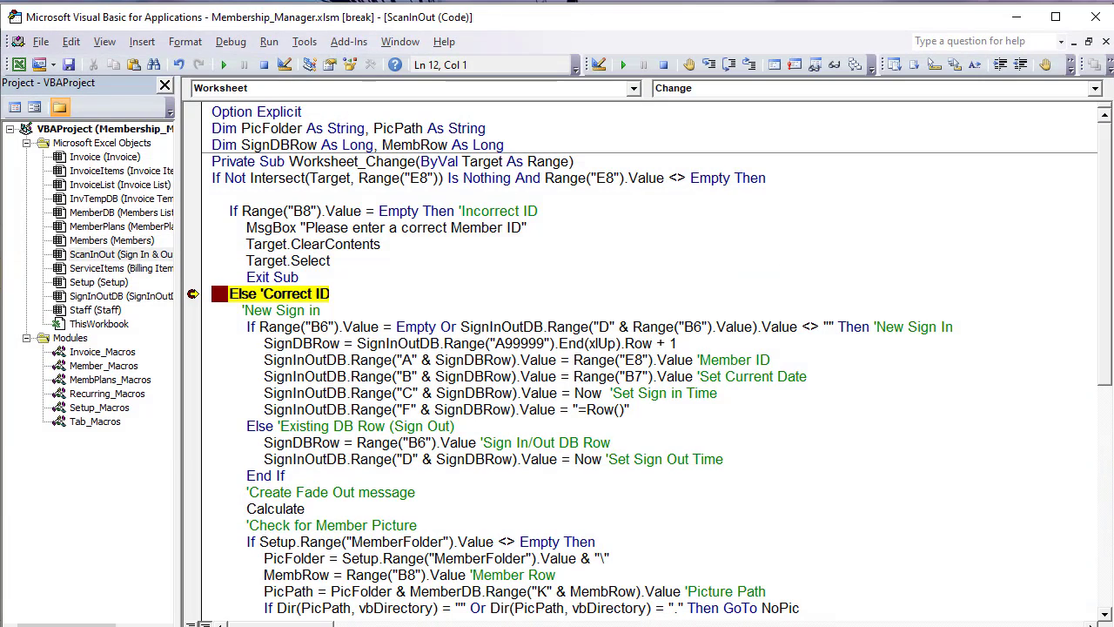
{"action": "key", "text": "F5"}
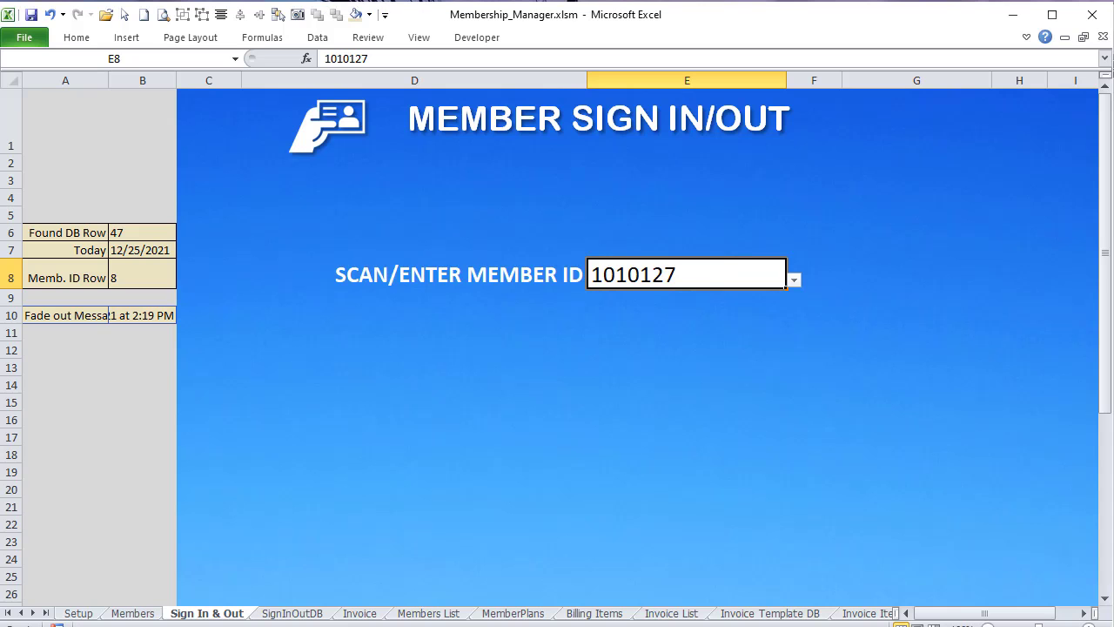
{"action": "left_click", "coordinate": [158, 232]}
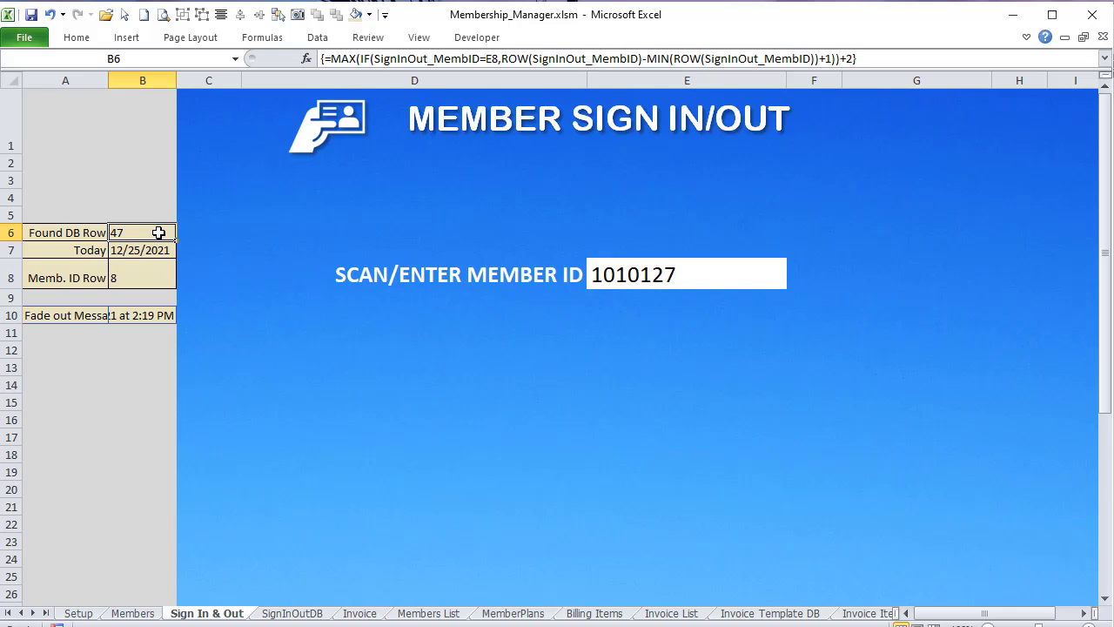
Step: Check the sign-in and sign-out cells of row 47, C47 and D47, on the SignInOutDB sheet
{"action": "left_click", "coordinate": [298, 614]}
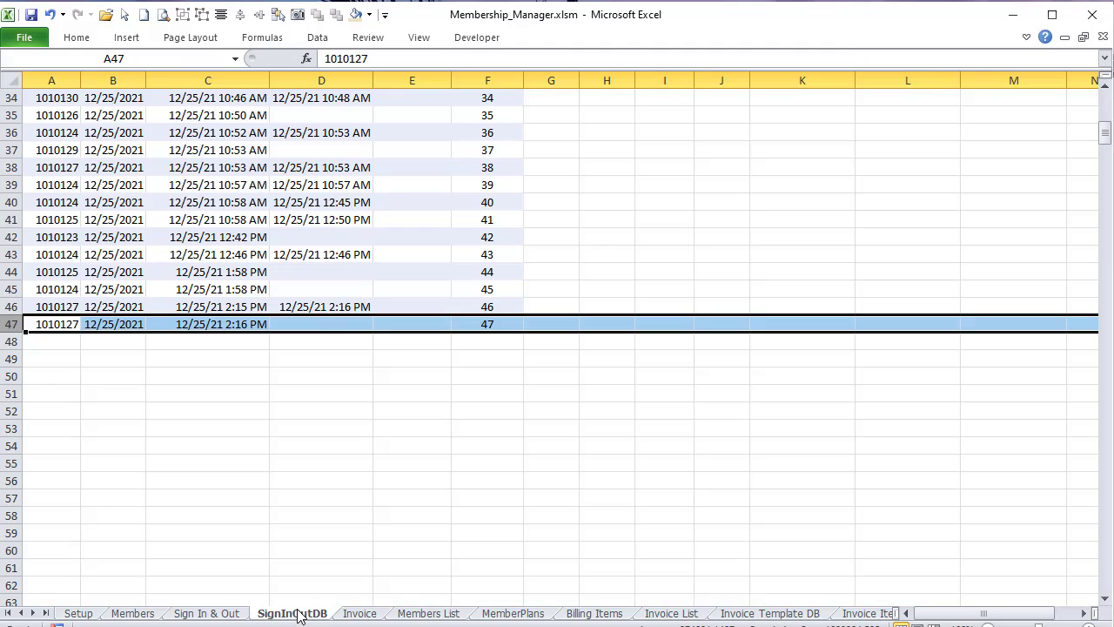
{"action": "left_click", "coordinate": [193, 324]}
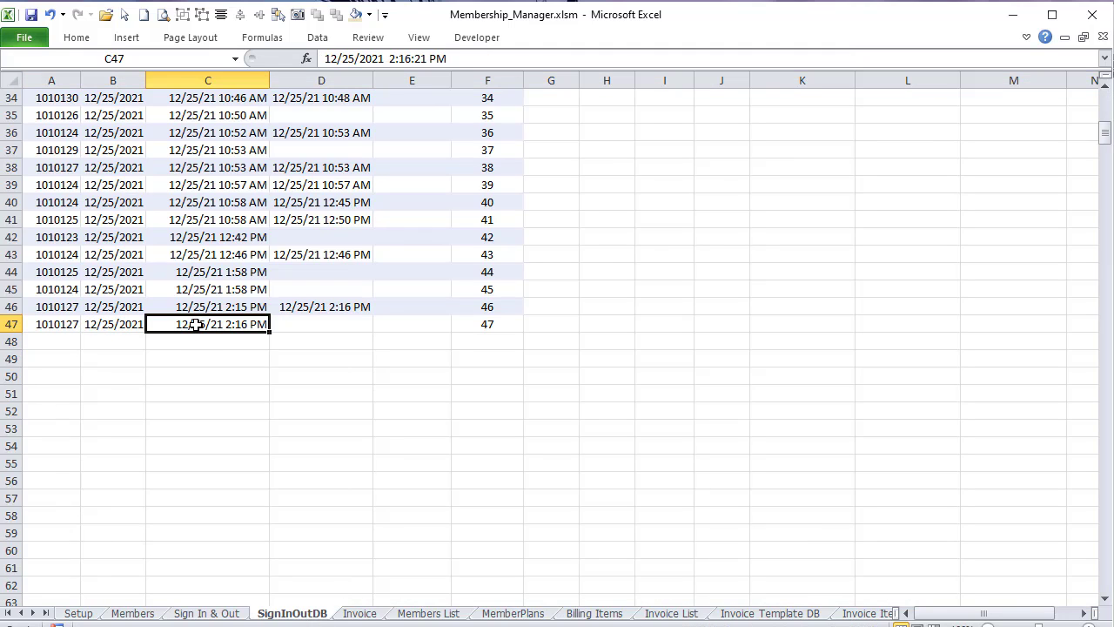
{"action": "left_click", "coordinate": [300, 325]}
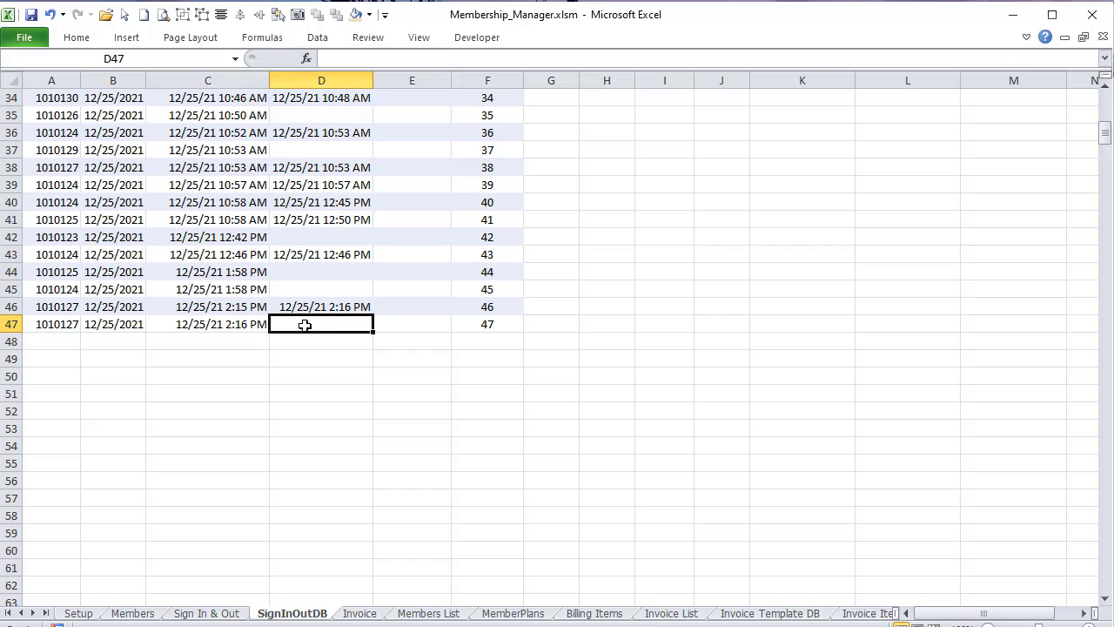
Step: Inspect the Today and Memb. ID Row cells on the Sign In & Out sheet and match the ID row to row 8 of Members List
{"action": "left_click", "coordinate": [185, 614]}
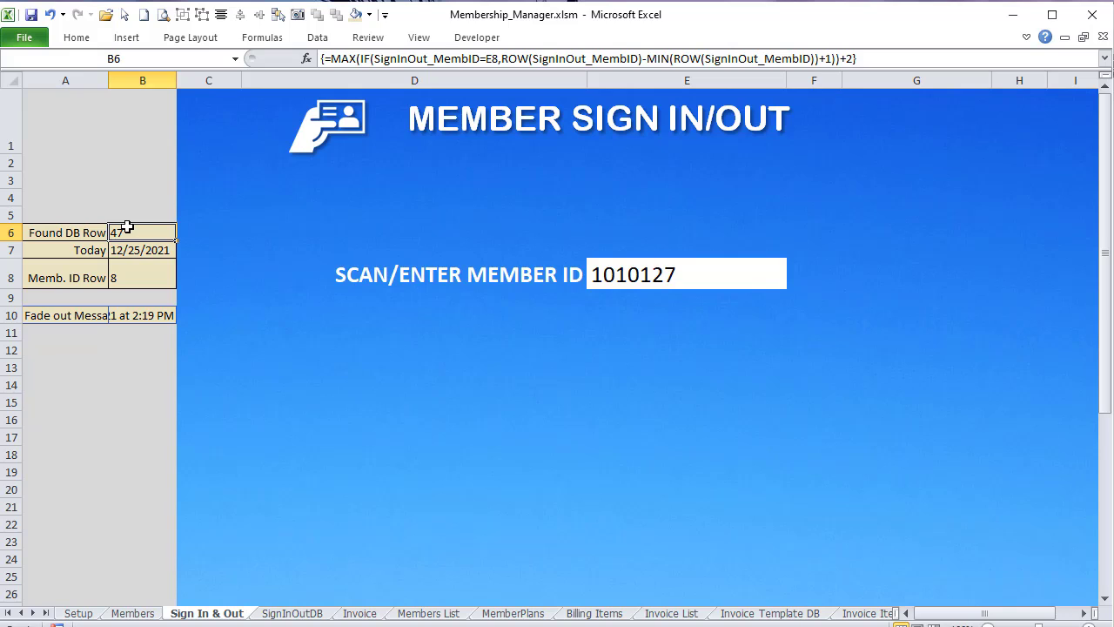
{"action": "left_click", "coordinate": [136, 251]}
{"action": "left_click", "coordinate": [132, 277]}
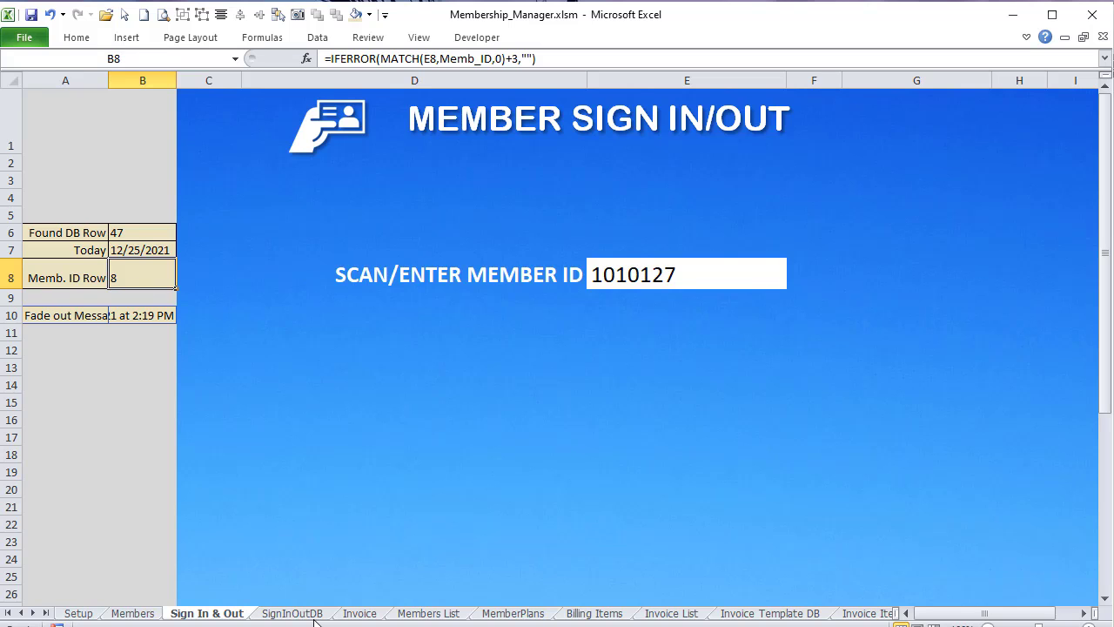
{"action": "left_click", "coordinate": [428, 614]}
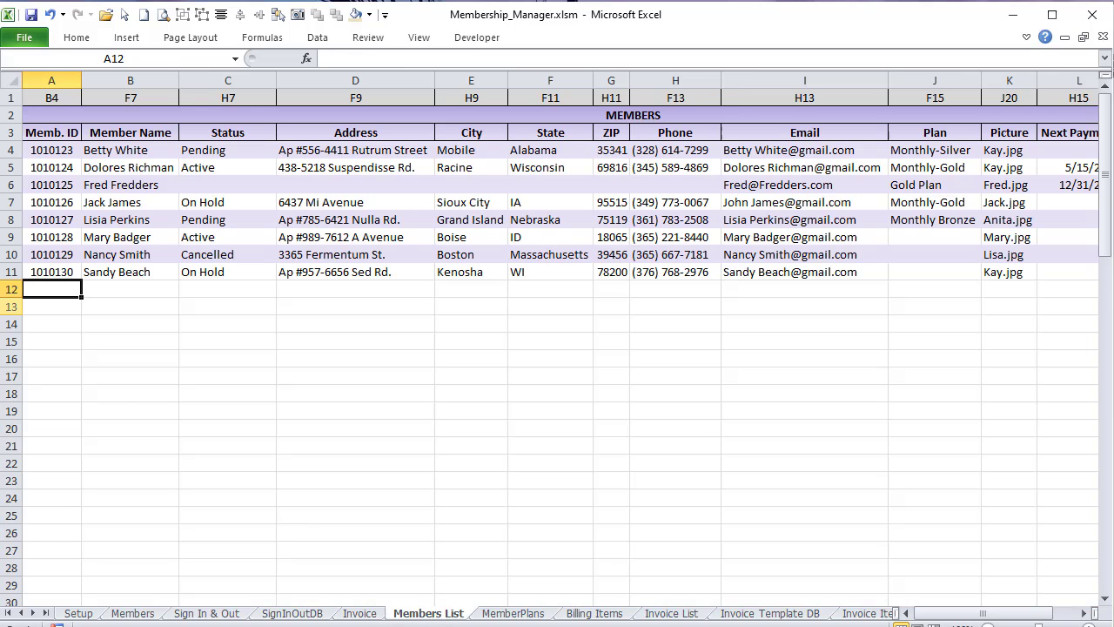
{"action": "left_click", "coordinate": [9, 219]}
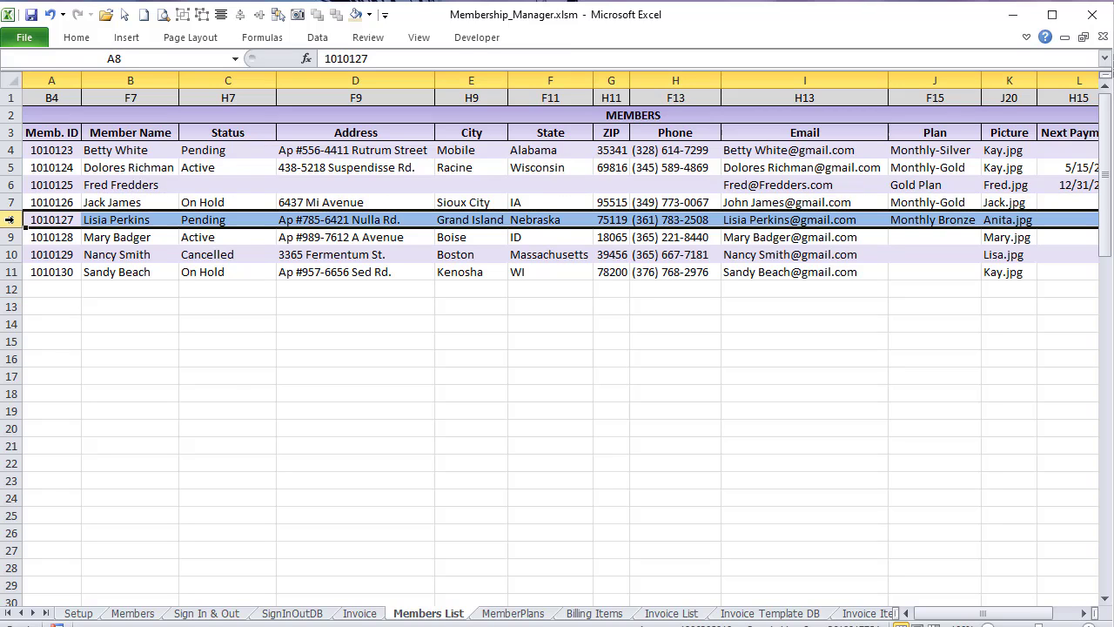
{"action": "left_click", "coordinate": [52, 223]}
{"action": "left_click", "coordinate": [108, 223]}
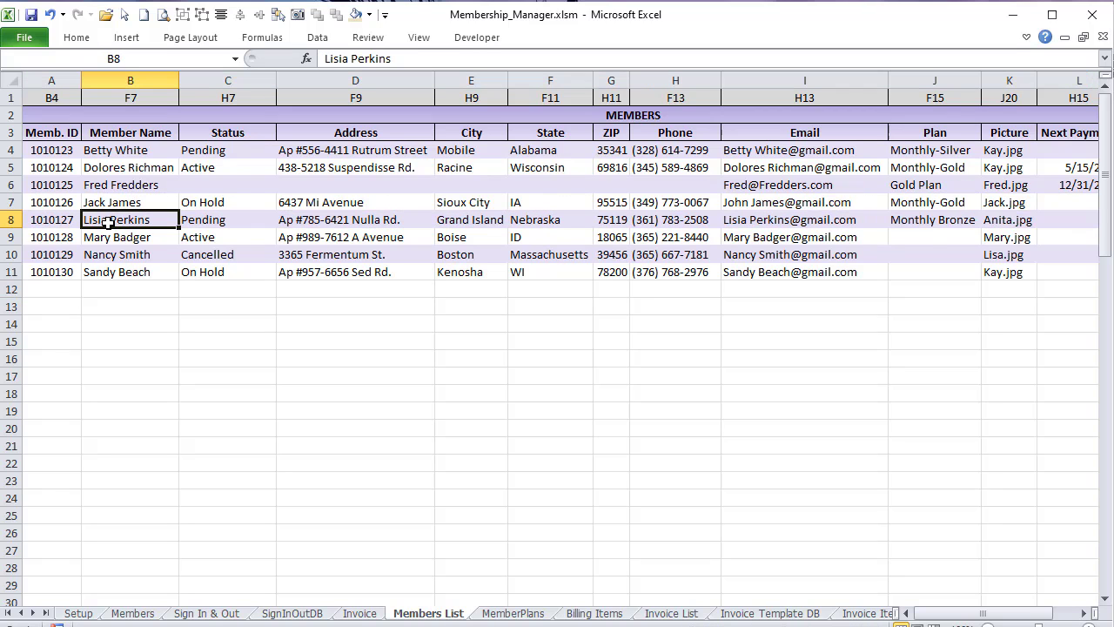
{"action": "left_click", "coordinate": [10, 219]}
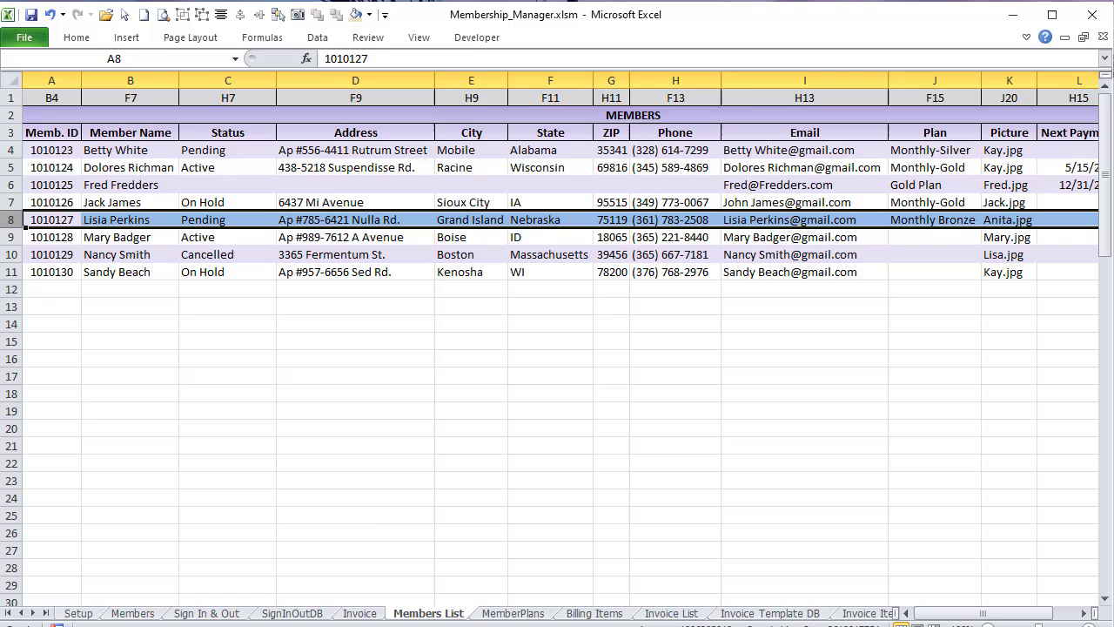
{"action": "left_click", "coordinate": [292, 613]}
{"action": "left_click", "coordinate": [202, 612]}
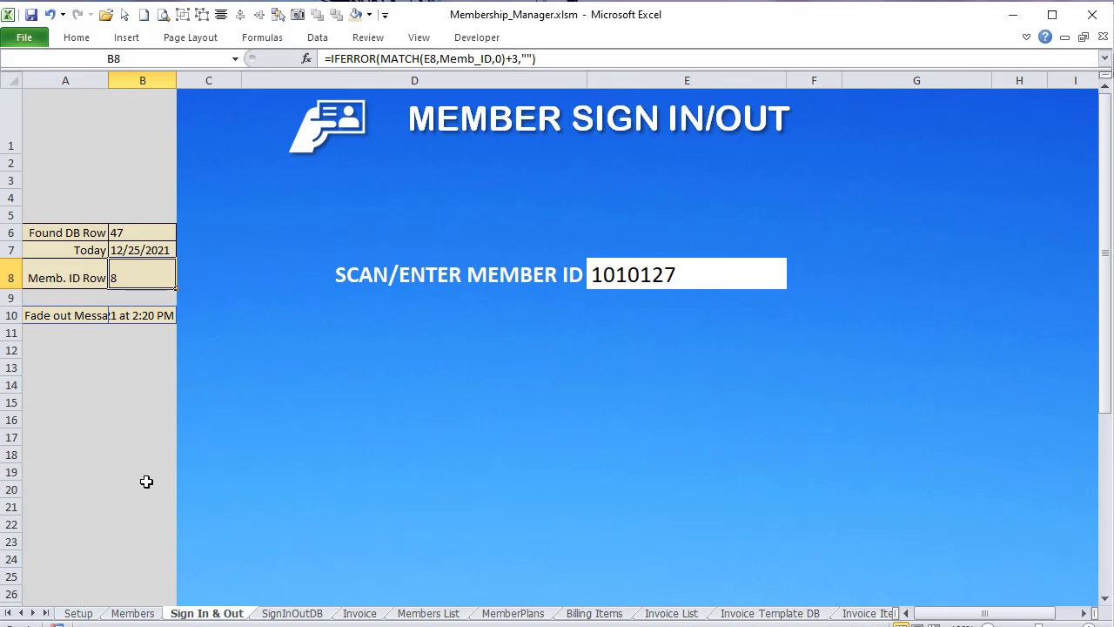
Step: Delete the blank line above the If Range("B8").Value = Empty check in the ScanInOut sheet's code
{"action": "key", "text": "alt+F11"}
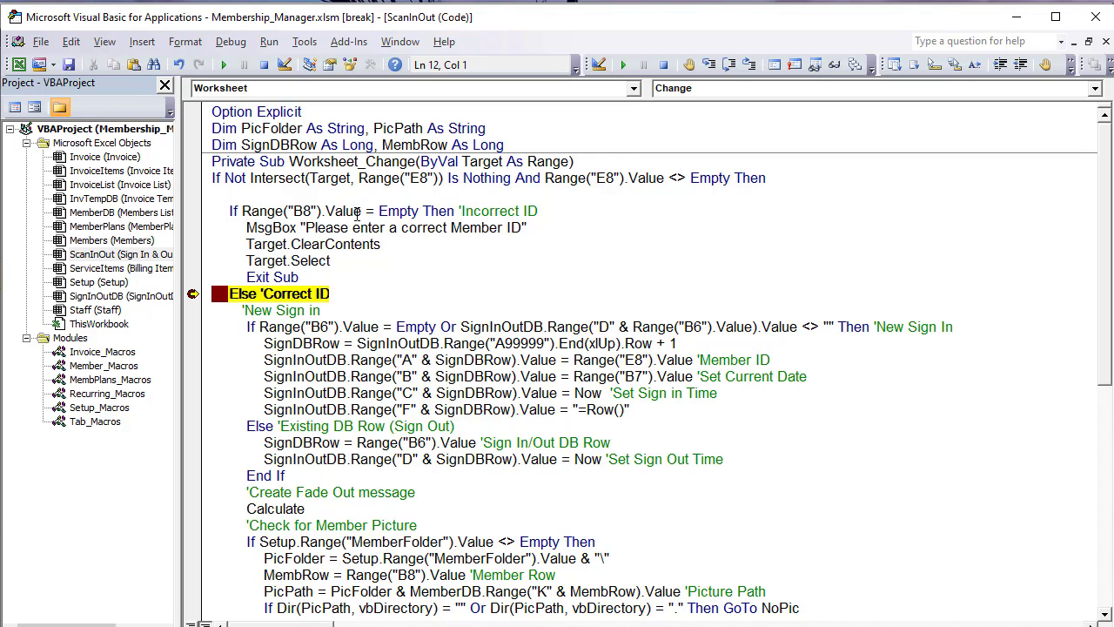
{"action": "left_click_drag", "start_coordinate": [362, 211], "coordinate": [244, 210]}
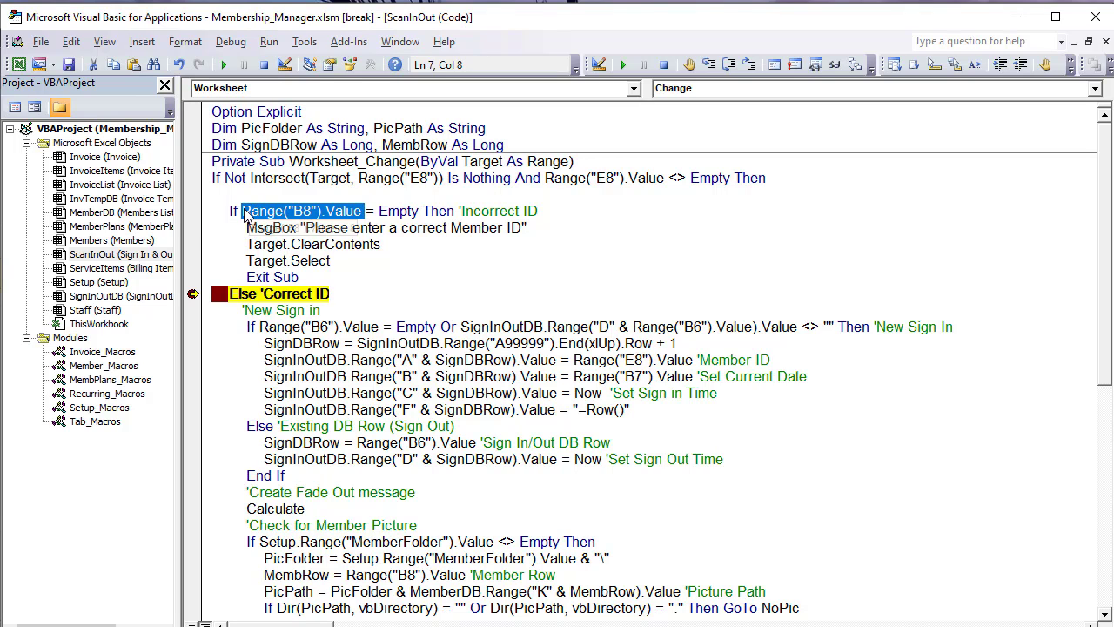
{"action": "left_click", "coordinate": [254, 194]}
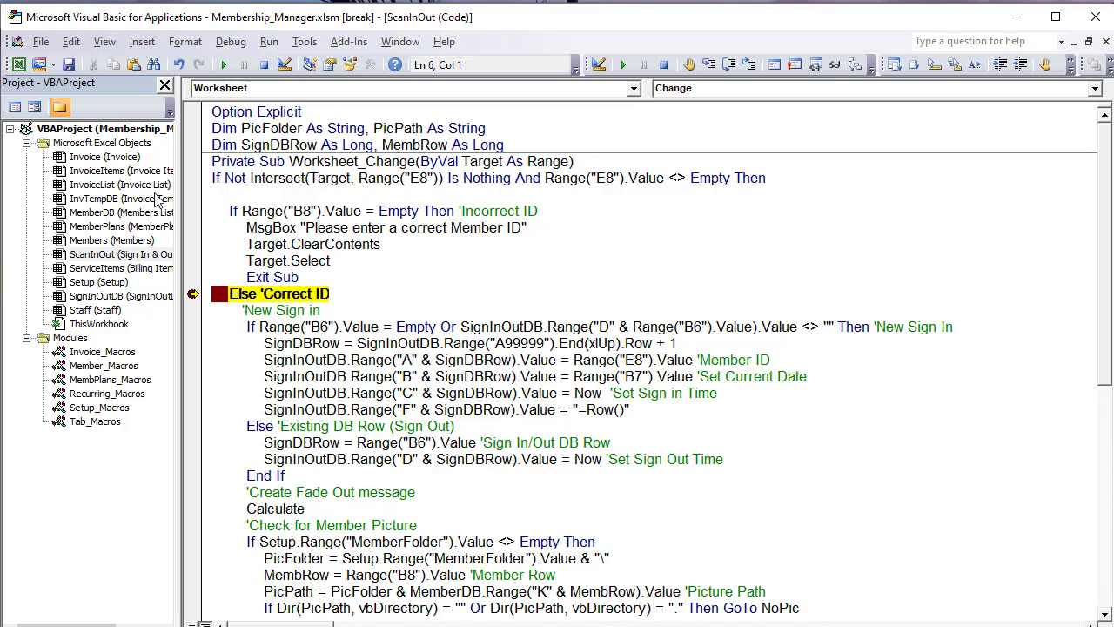
{"action": "key", "text": "BackSpace"}
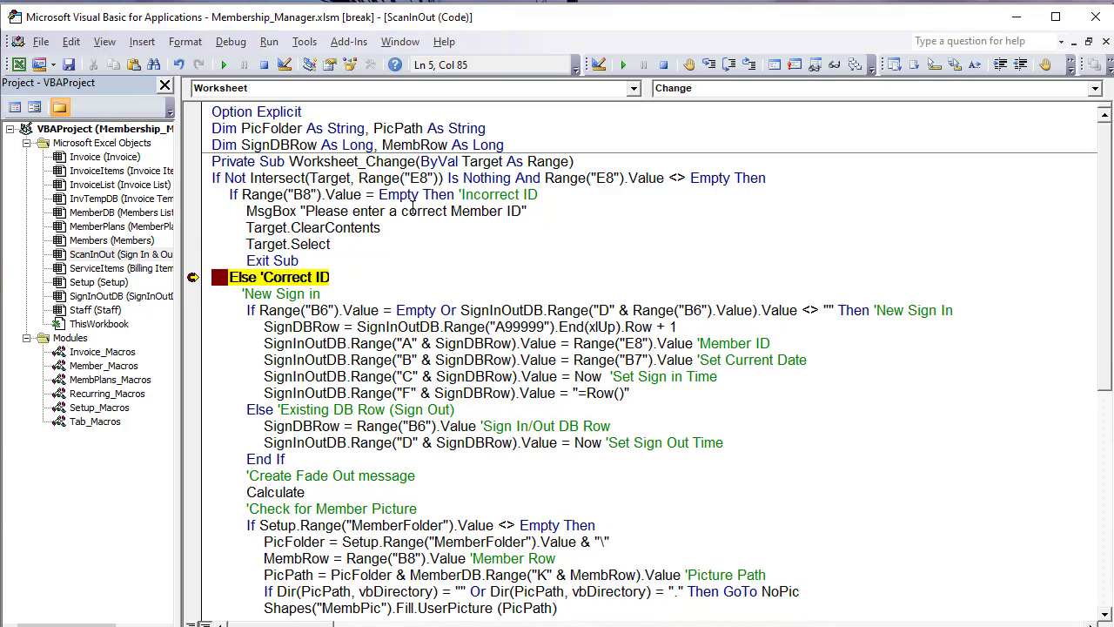
Step: Review the Incorrect ID branch's MsgBox, Target.ClearContents and Target.Select lines up to the Else 'Correct ID line
{"action": "left_click", "coordinate": [364, 197]}
{"action": "mouse_move", "coordinate": [305, 212]}
{"action": "left_mouse_down"}
{"action": "mouse_move", "coordinate": [477, 221]}
{"action": "mouse_move", "coordinate": [493, 211]}
{"action": "mouse_move", "coordinate": [283, 208]}
{"action": "left_mouse_up"}
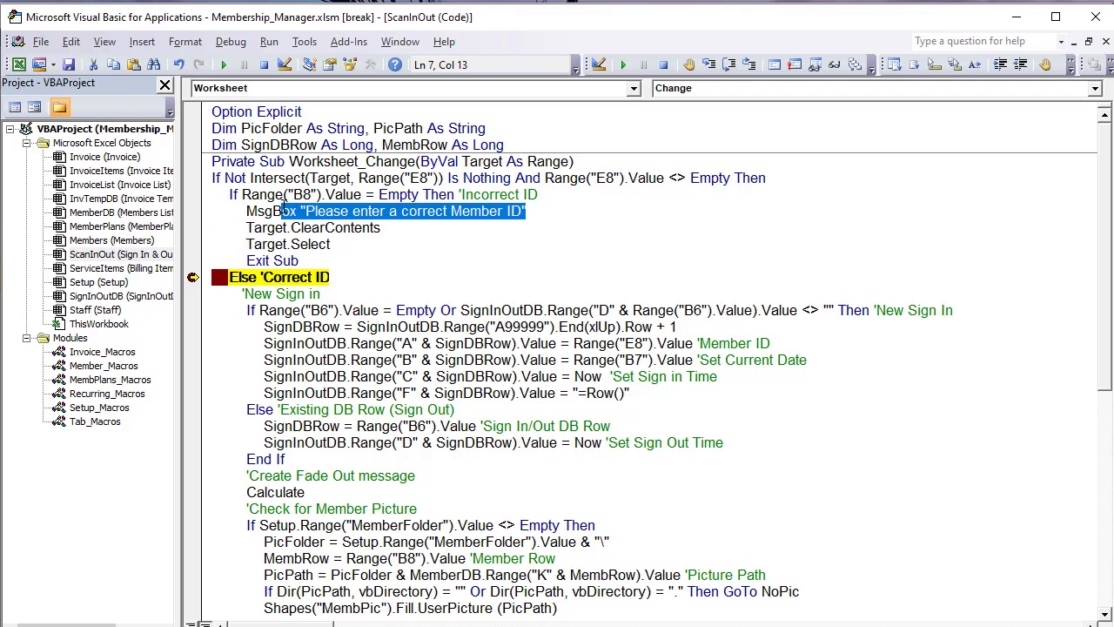
{"action": "left_click", "coordinate": [399, 230]}
{"action": "left_click_drag", "start_coordinate": [400, 231], "coordinate": [260, 229]}
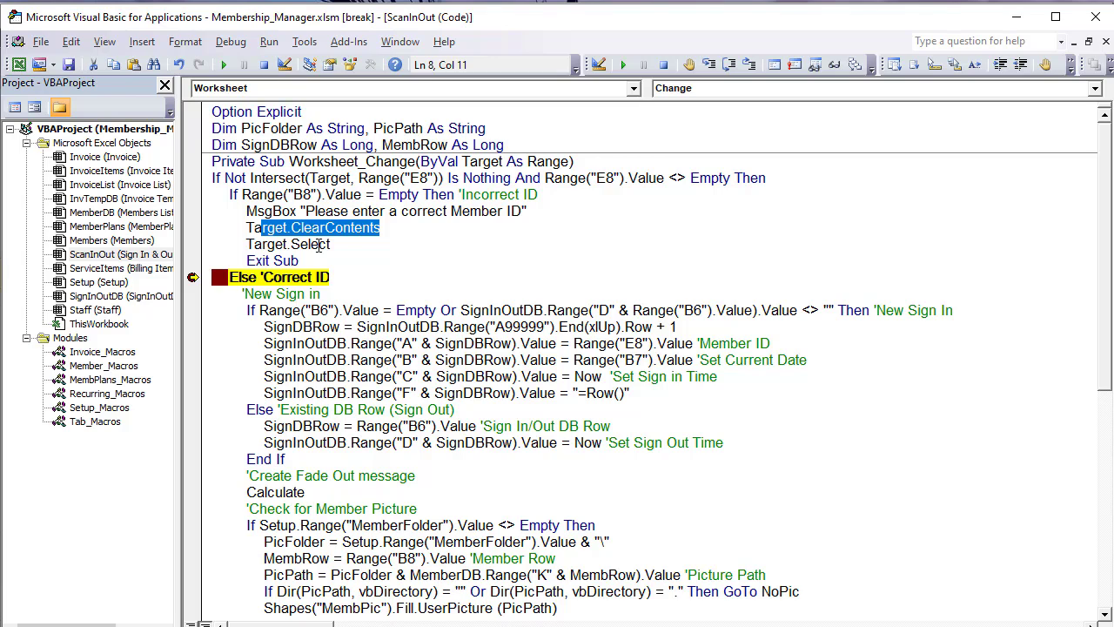
{"action": "left_click_drag", "start_coordinate": [331, 246], "coordinate": [246, 246]}
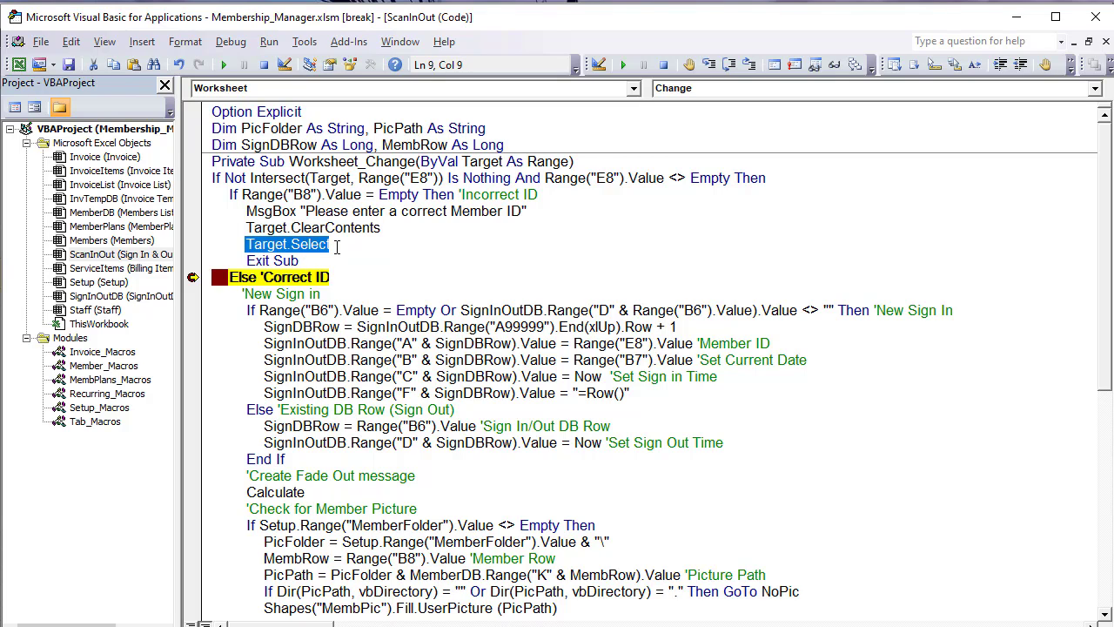
{"action": "left_click", "coordinate": [346, 276]}
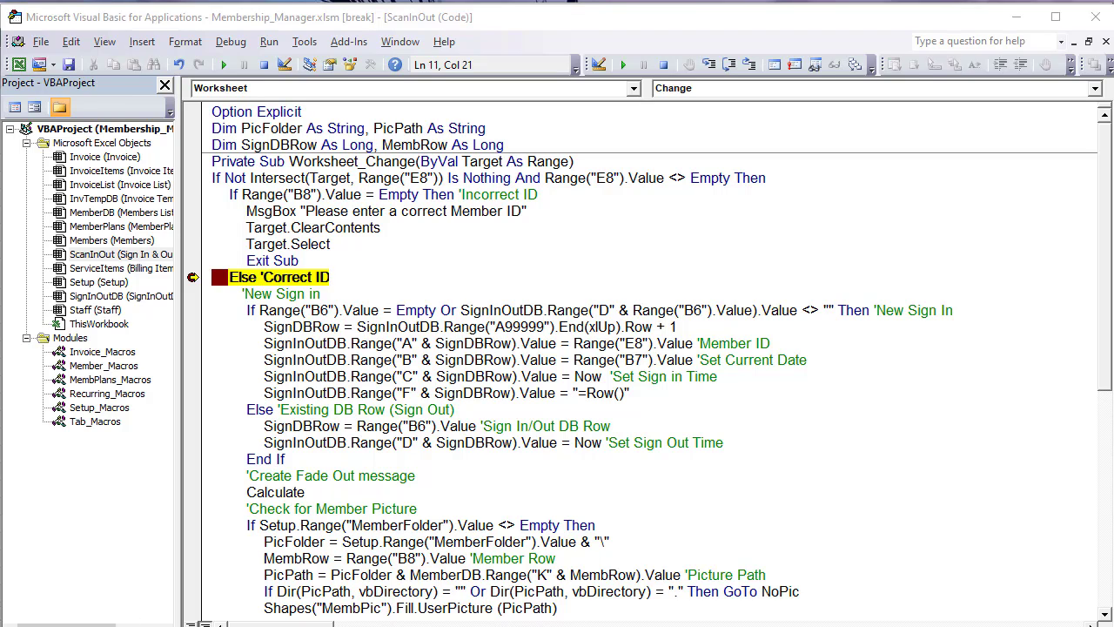
Step: Look up the Found DB Row from B6 on the SignInOutDB sheet and examine that row's sign-in and sign-out cells
{"action": "left_click", "coordinate": [233, 625]}
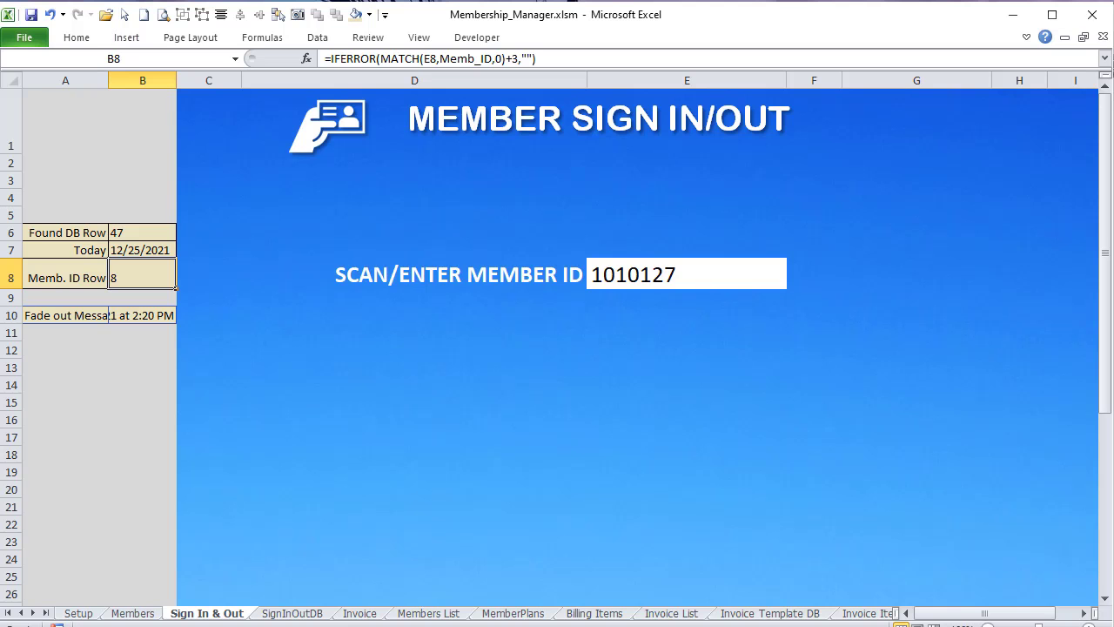
{"action": "left_click", "coordinate": [154, 236]}
{"action": "left_click", "coordinate": [319, 618]}
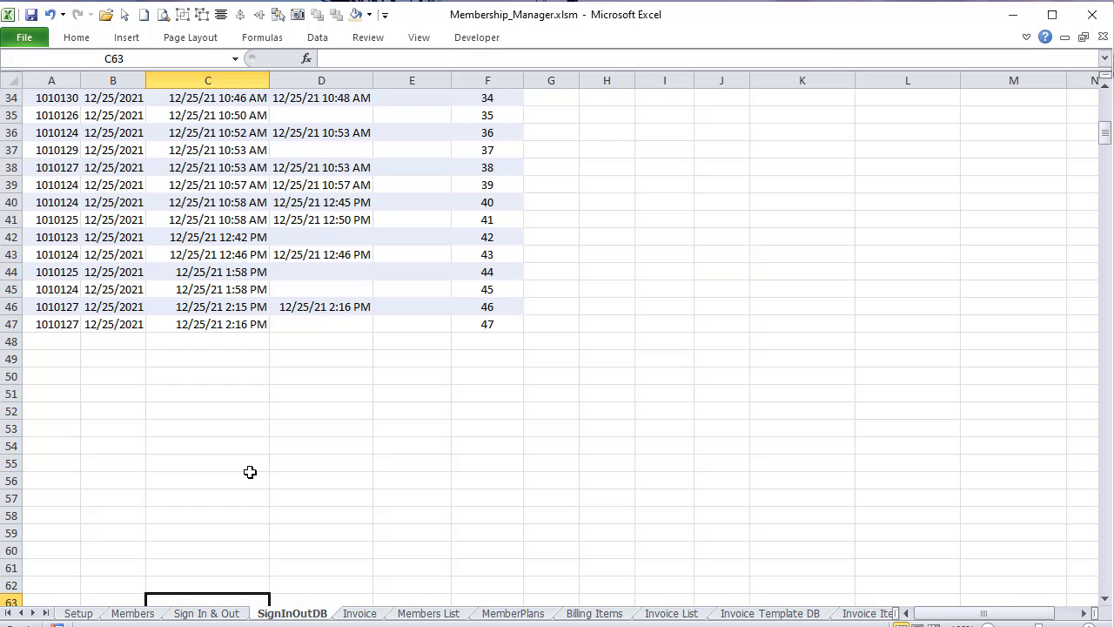
{"action": "scroll", "coordinate": [273, 473], "scroll_direction": "up", "scroll_amount": 4}
{"action": "left_click", "coordinate": [299, 532]}
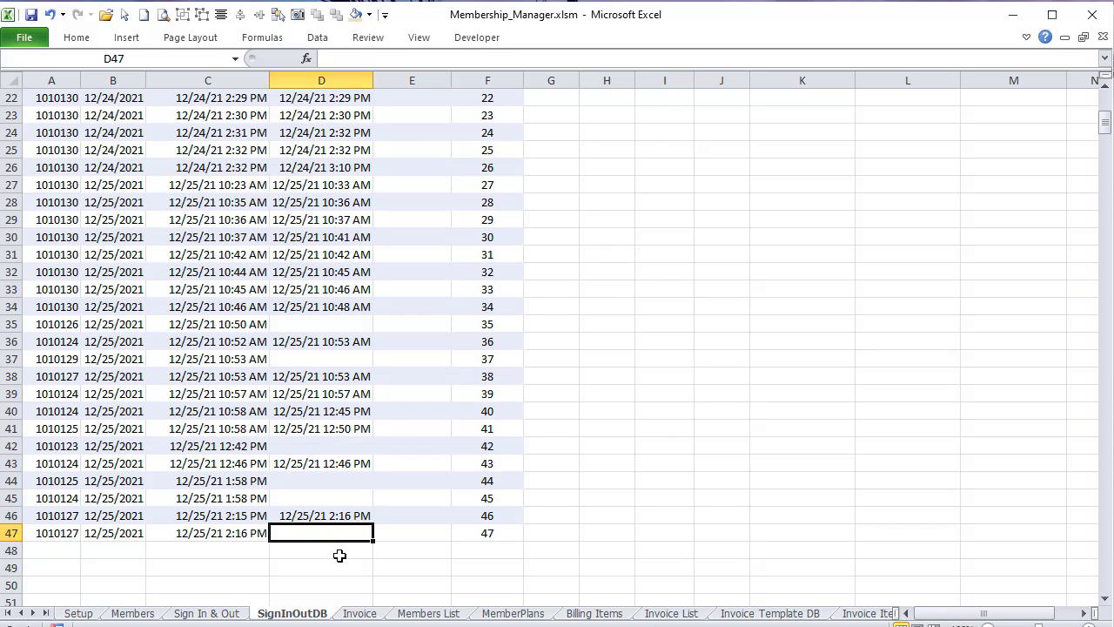
{"action": "left_click", "coordinate": [242, 536]}
{"action": "left_click", "coordinate": [292, 549]}
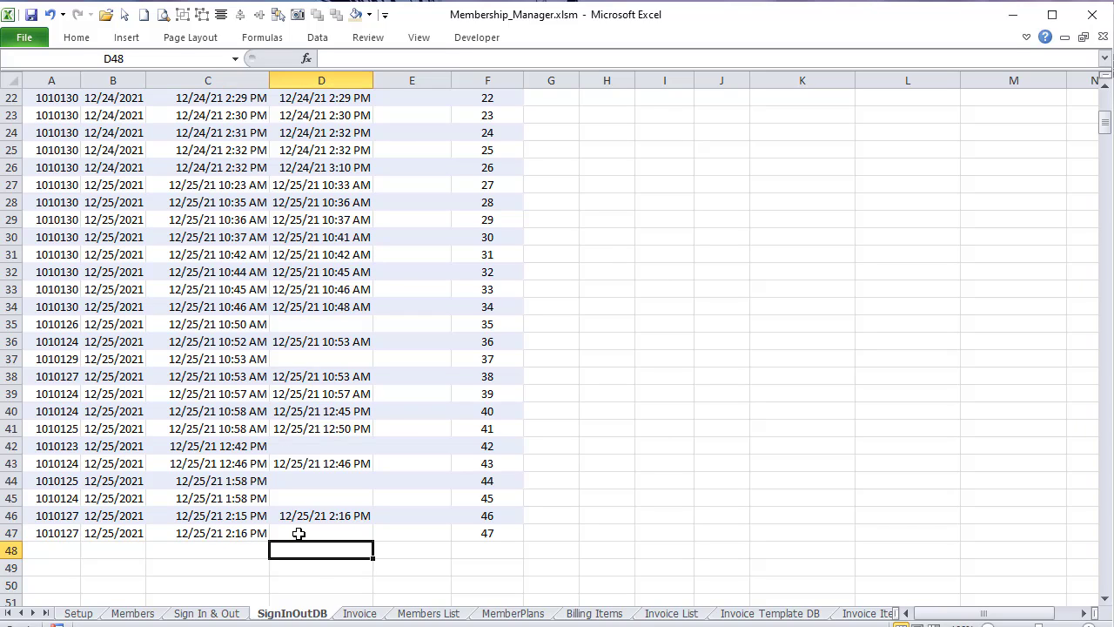
{"action": "left_click", "coordinate": [297, 531]}
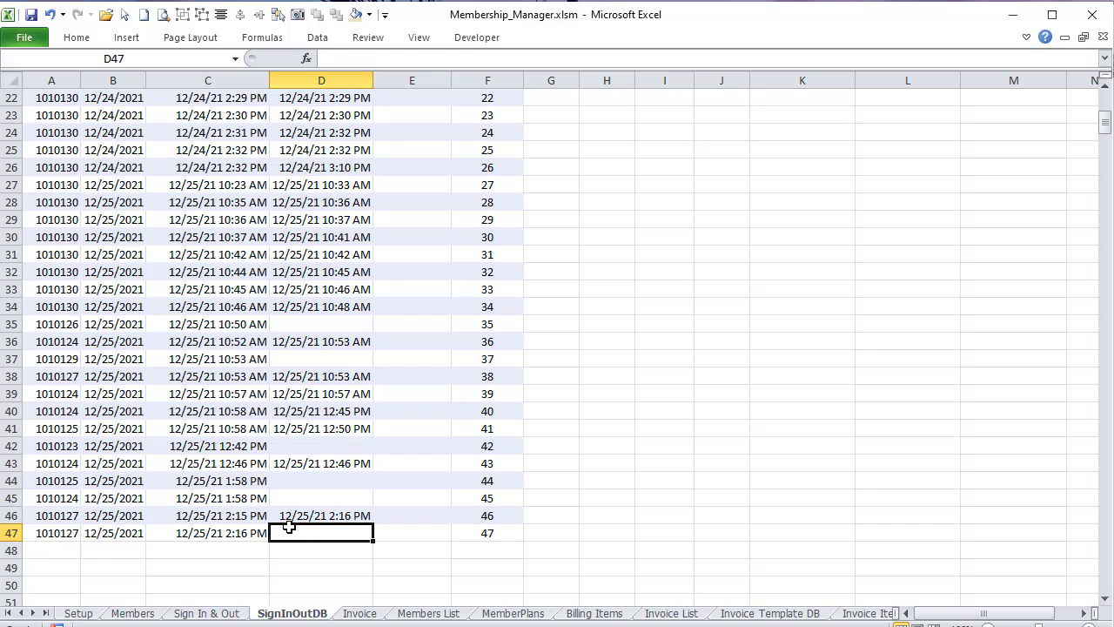
{"action": "left_click", "coordinate": [238, 527]}
{"action": "left_click", "coordinate": [294, 536]}
Step: Compare the member's completed sign-in and sign-out in row 46 with the open entry in row 47
{"action": "left_click", "coordinate": [37, 513]}
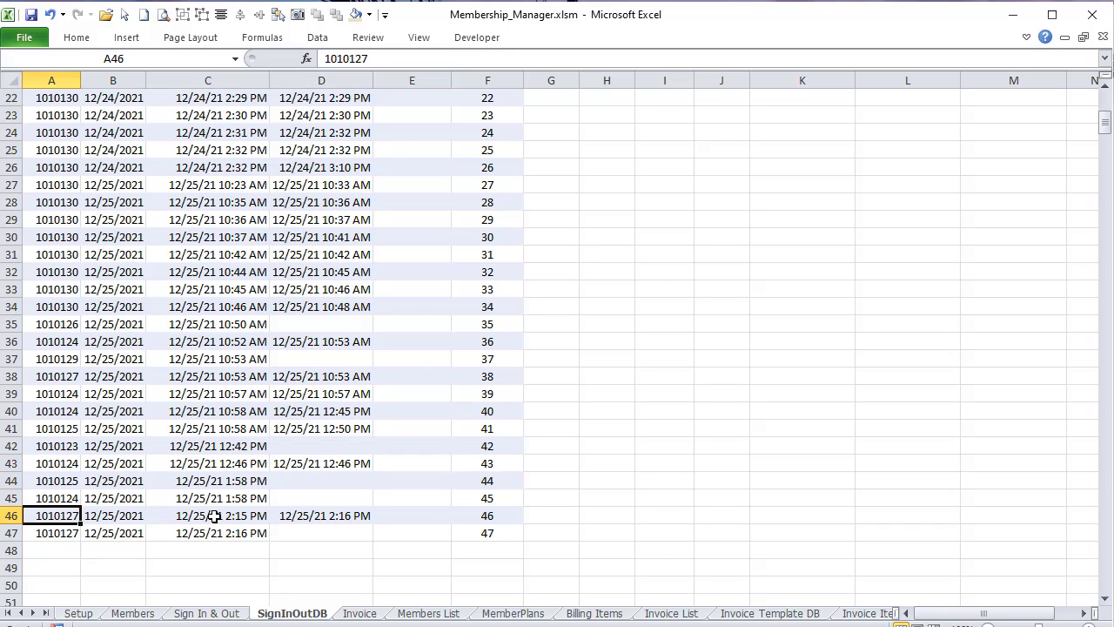
{"action": "left_click_drag", "start_coordinate": [214, 516], "coordinate": [305, 517]}
{"action": "left_click", "coordinate": [304, 517]}
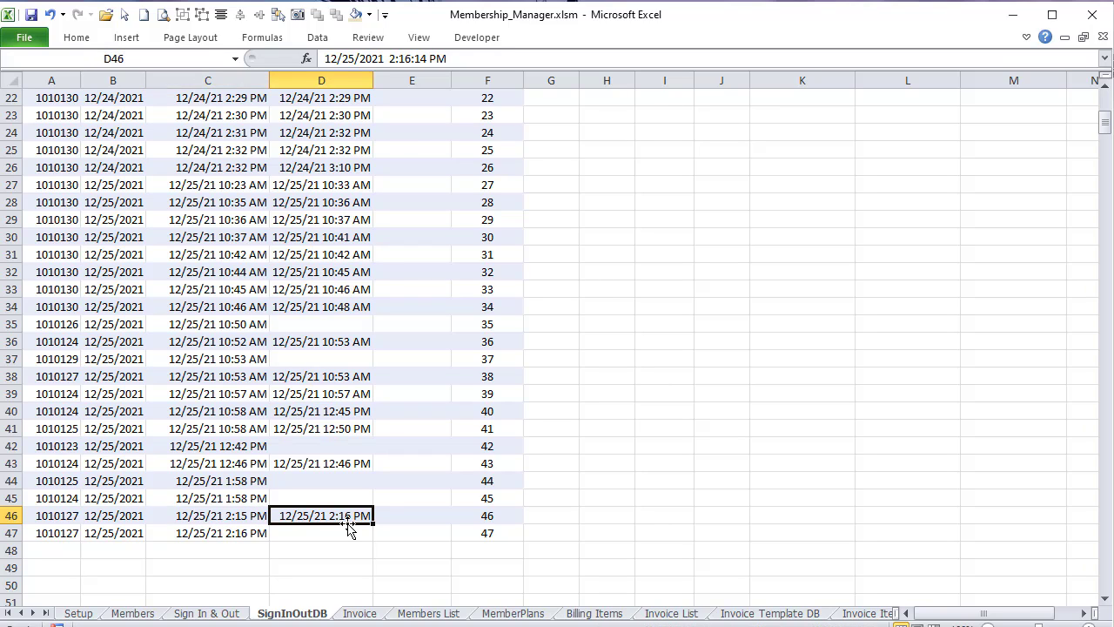
{"action": "left_click", "coordinate": [199, 531]}
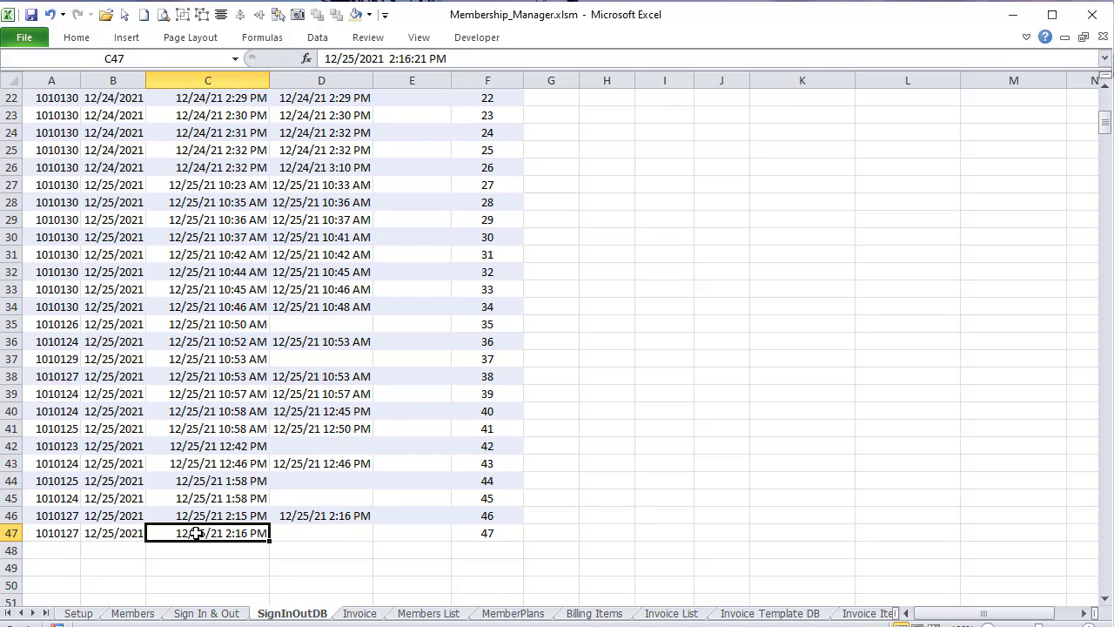
{"action": "left_click", "coordinate": [319, 527]}
{"action": "left_click", "coordinate": [320, 516]}
{"action": "left_click", "coordinate": [250, 531]}
{"action": "left_click", "coordinate": [303, 516]}
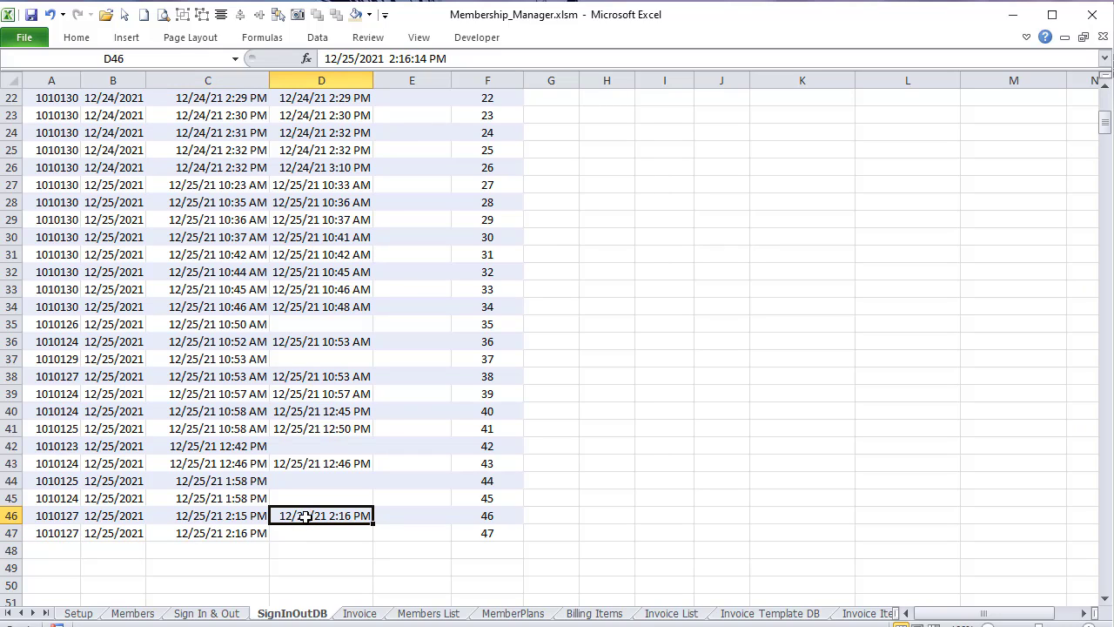
{"action": "left_click", "coordinate": [251, 531]}
{"action": "left_click", "coordinate": [295, 531]}
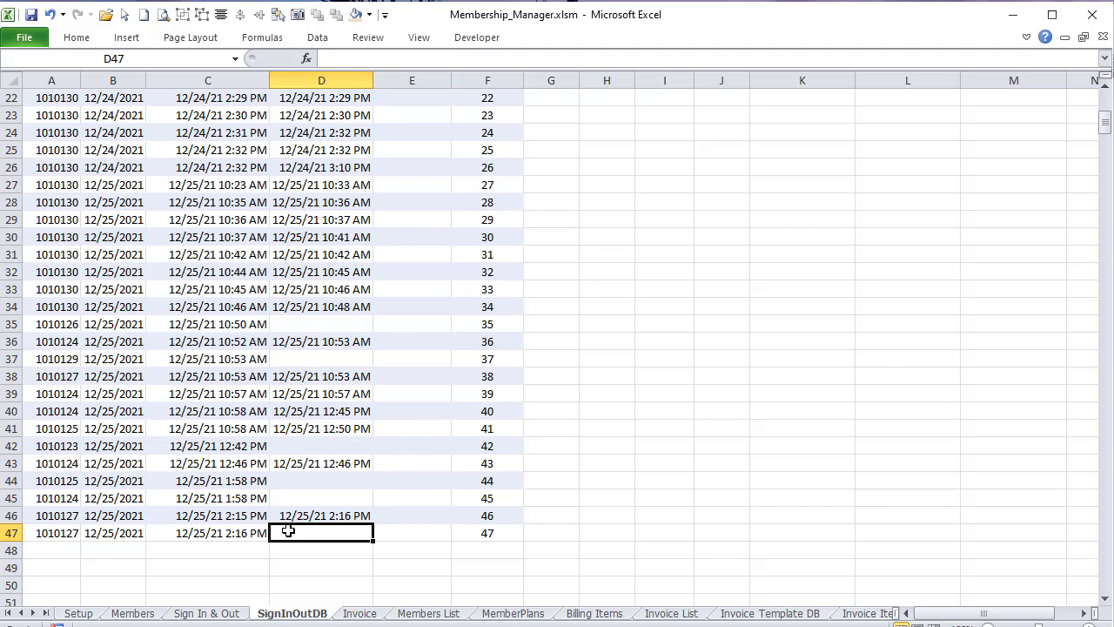
Step: Relate the New Sign In condition Range("B6").Value = Empty in the code to Found DB Row on the Sign In & Out sheet
{"action": "key", "text": "alt+F11"}
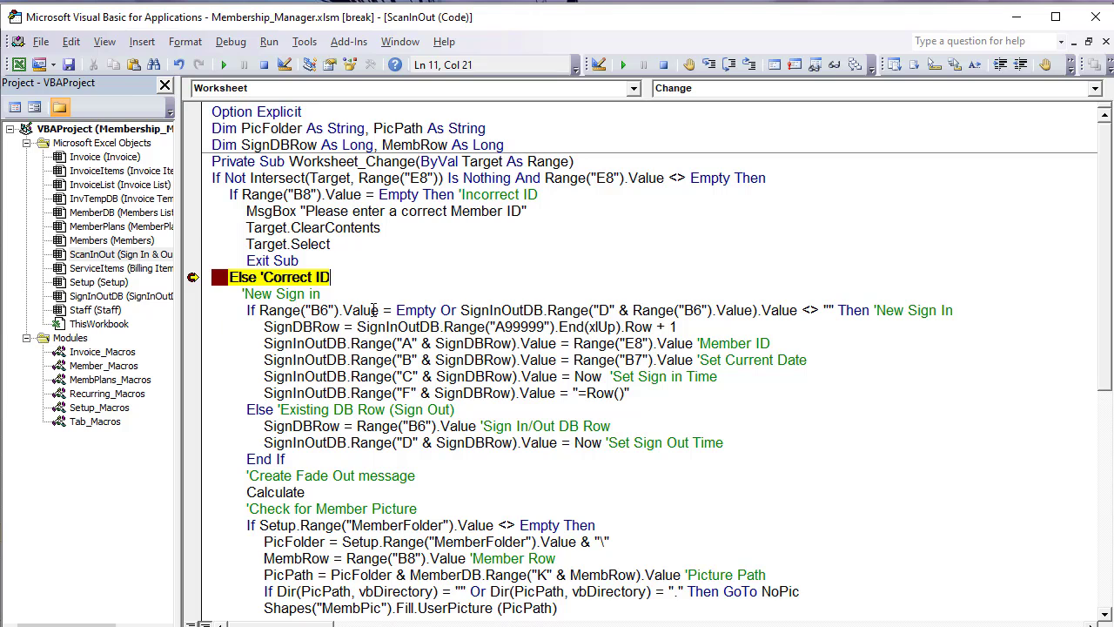
{"action": "key", "text": "alt+F11"}
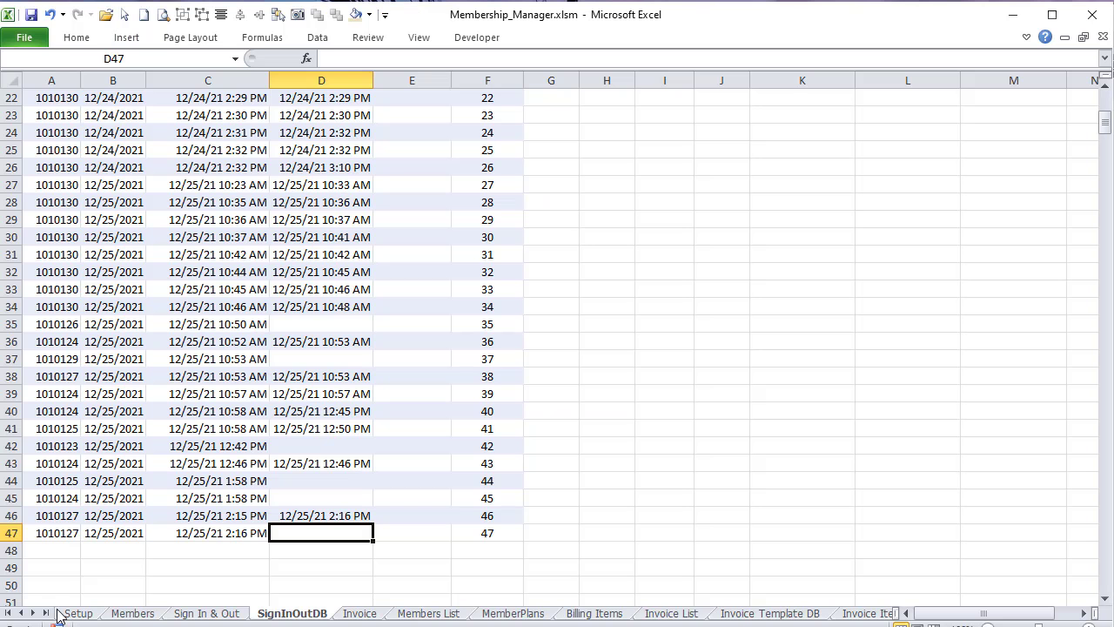
{"action": "left_click", "coordinate": [177, 612]}
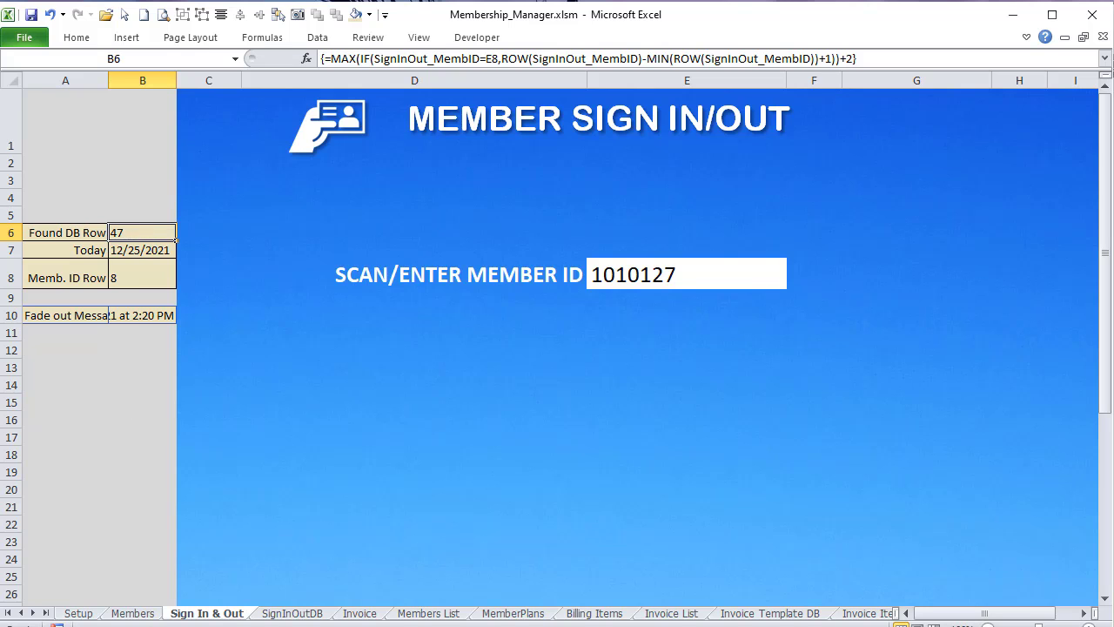
{"action": "key", "text": "alt+F11"}
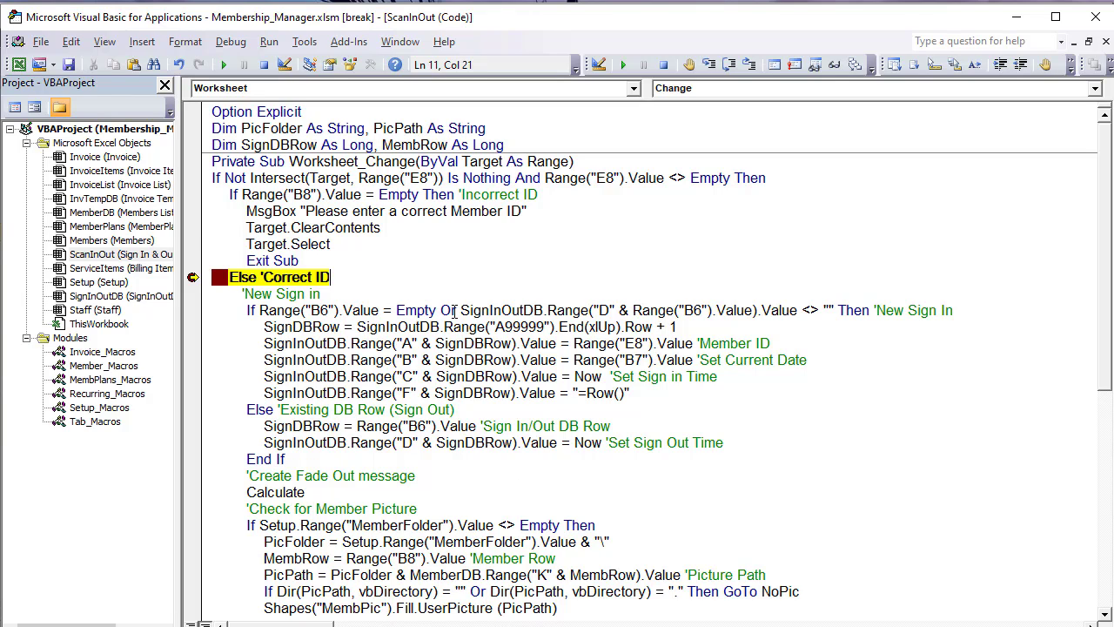
{"action": "left_click_drag", "start_coordinate": [451, 310], "coordinate": [456, 310]}
Step: Check sign-out cell D47 and the first empty row, 48, on SignInOutDB against the code's second New Sign In condition
{"action": "key", "text": "alt+F11"}
{"action": "left_click", "coordinate": [291, 613]}
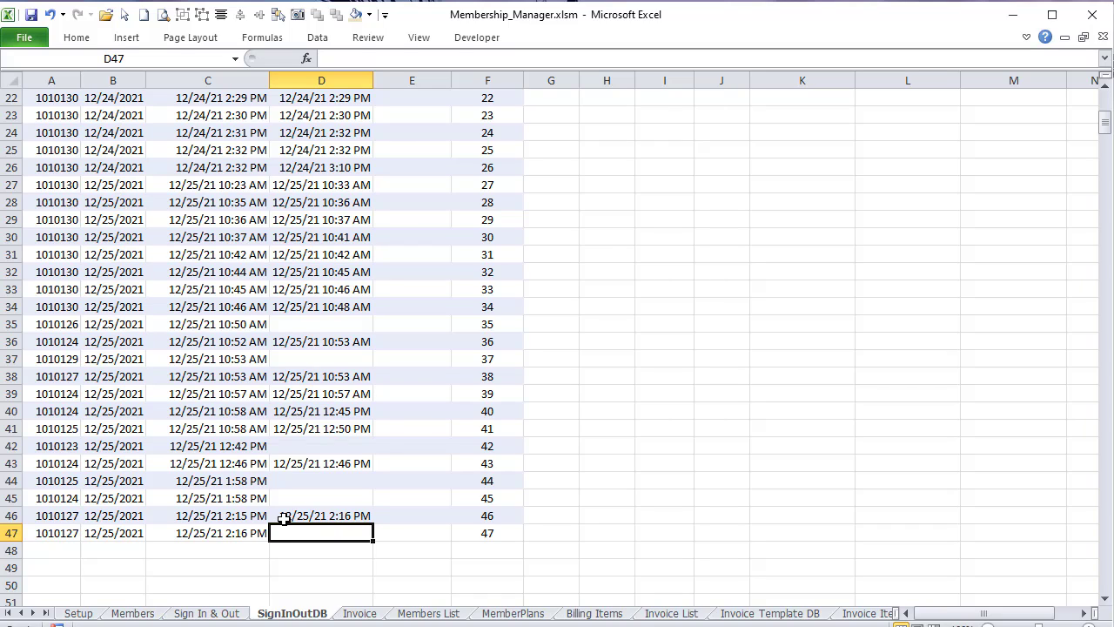
{"action": "left_click_drag", "start_coordinate": [285, 533], "coordinate": [314, 542]}
{"action": "left_click", "coordinate": [312, 535]}
{"action": "left_click_drag", "start_coordinate": [49, 551], "coordinate": [129, 554]}
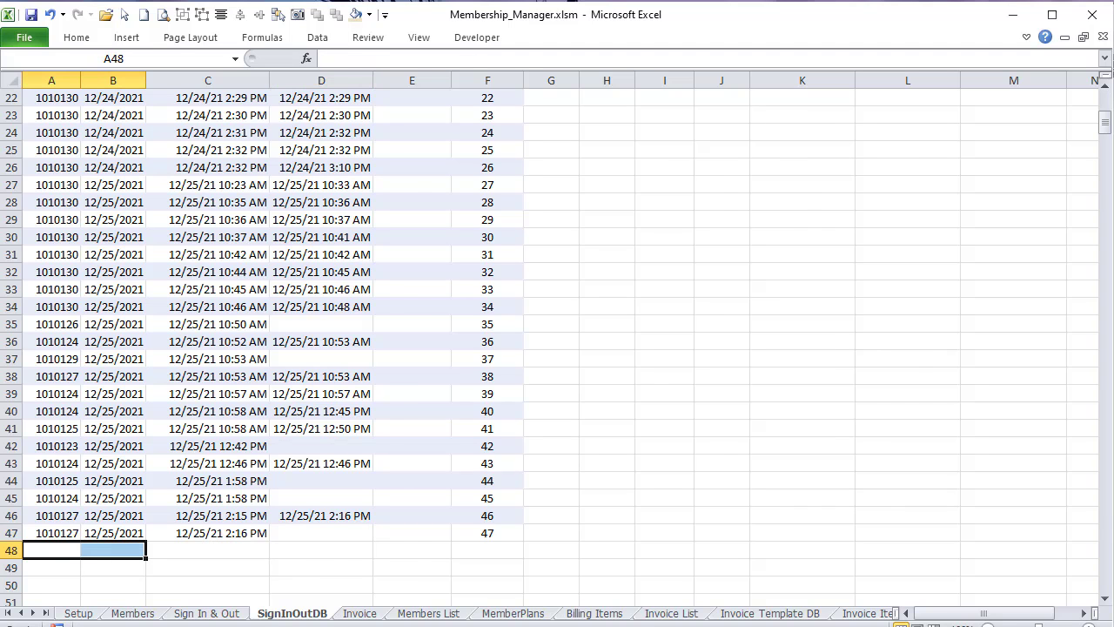
{"action": "key", "text": "alt+F11"}
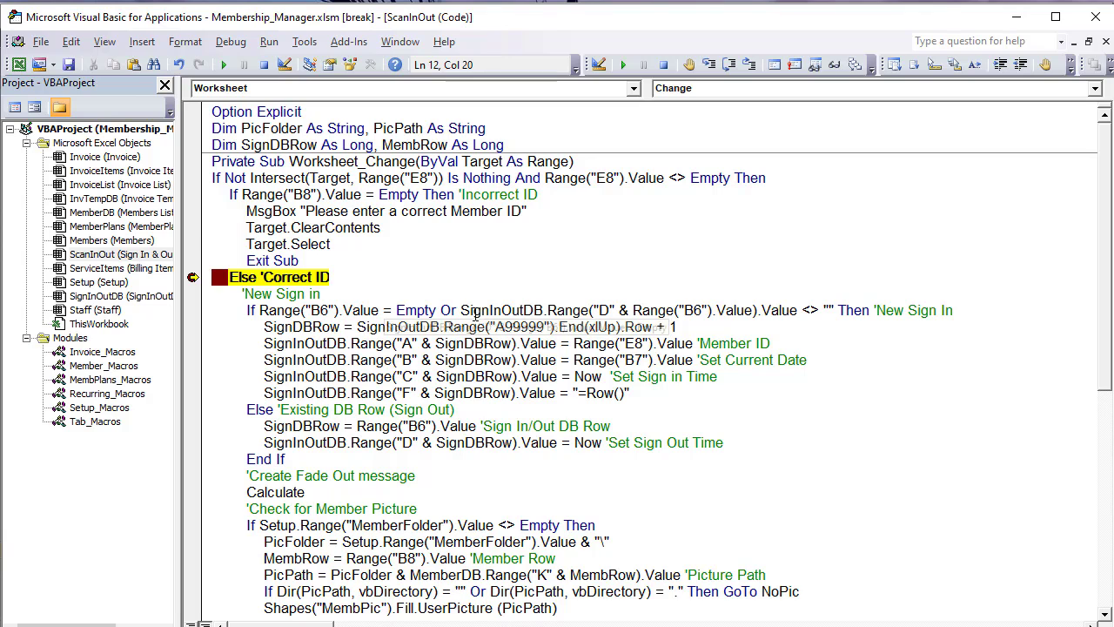
Step: Examine the second New Sign In condition, which tests column D of SignInOutDB at the row held in Range("B6").Value
{"action": "double_click", "coordinate": [502, 310]}
{"action": "left_click", "coordinate": [633, 310]}
{"action": "left_click_drag", "start_coordinate": [635, 312], "coordinate": [616, 311]}
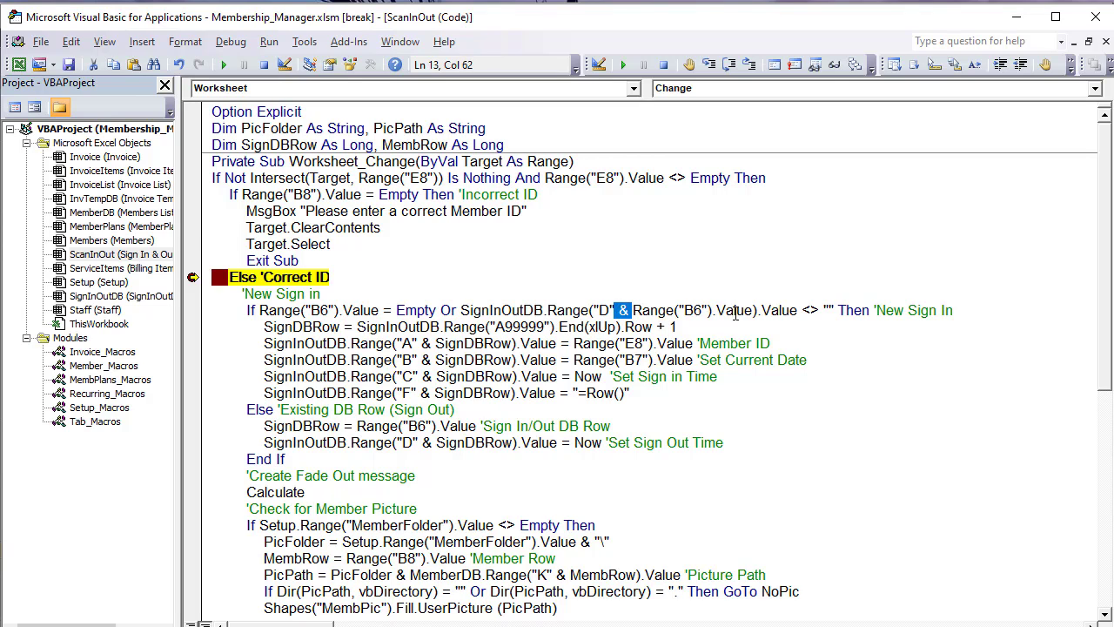
{"action": "left_click_drag", "start_coordinate": [752, 311], "coordinate": [628, 311]}
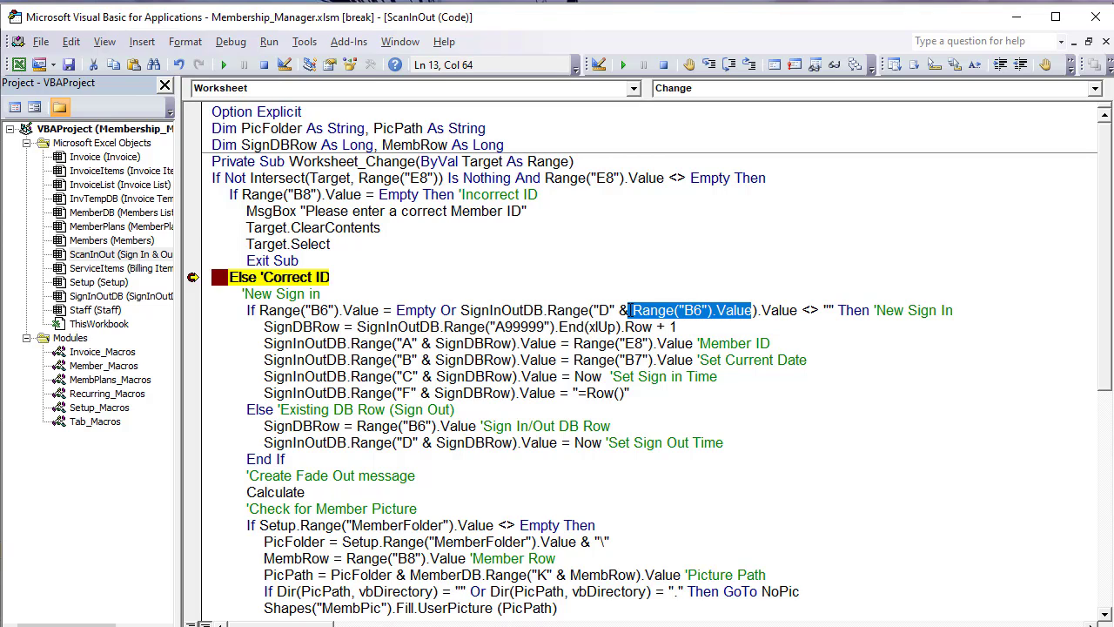
{"action": "left_click_drag", "start_coordinate": [969, 313], "coordinate": [875, 312]}
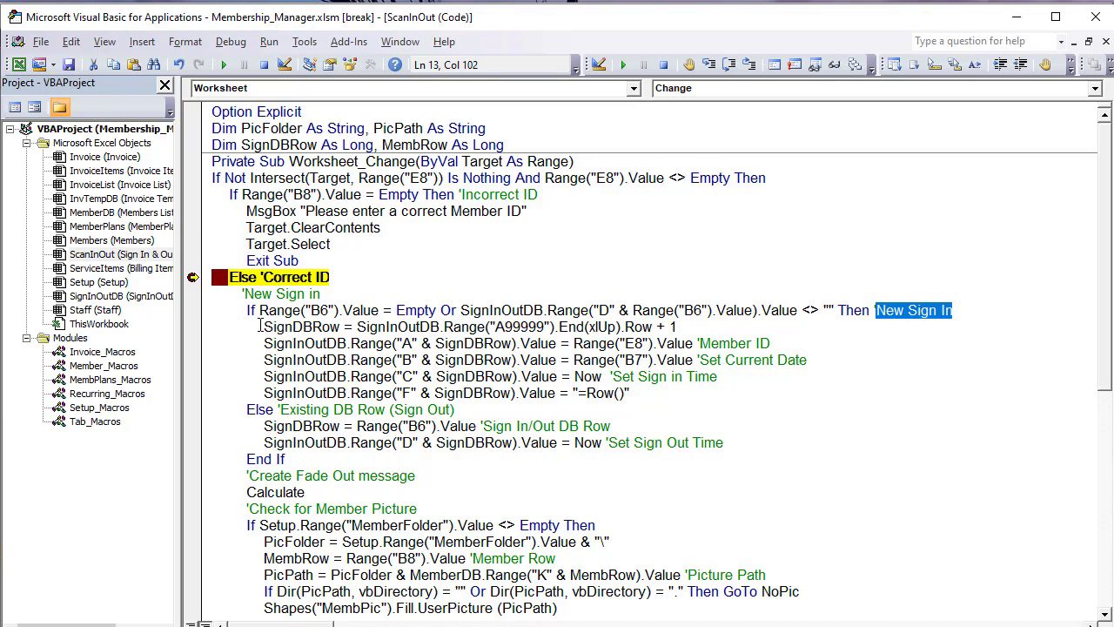
Step: Relate the SignDBRow = SignInOutDB.Range("A99999").End(xlUp).Row + 1 line to columns A, B and C of row 48 on SignInOutDB
{"action": "left_click_drag", "start_coordinate": [262, 326], "coordinate": [649, 327]}
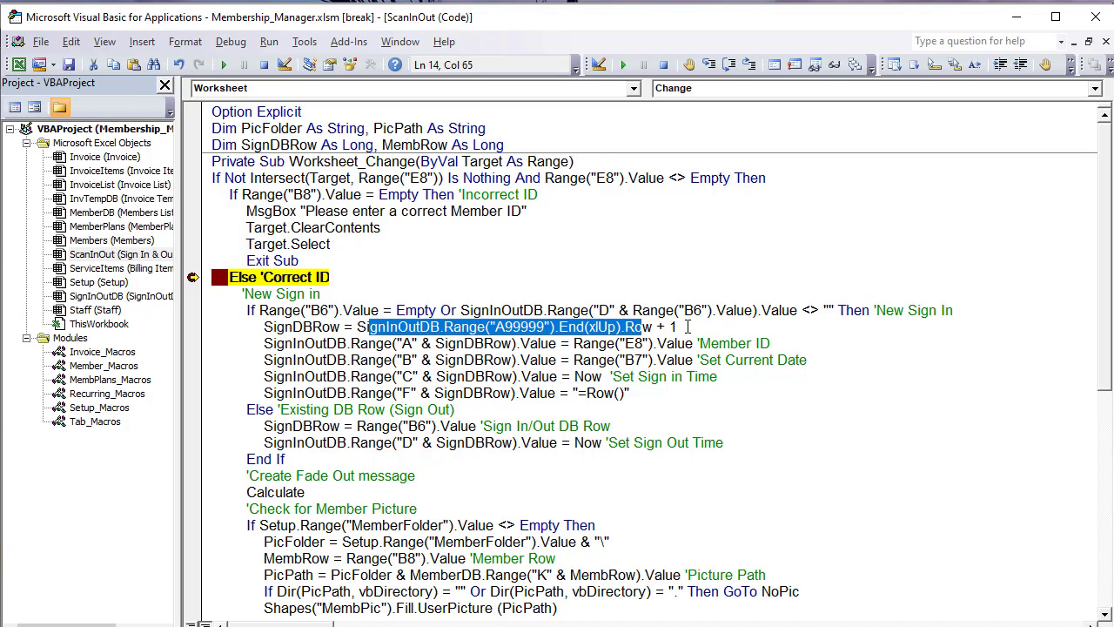
{"action": "left_click", "coordinate": [694, 326]}
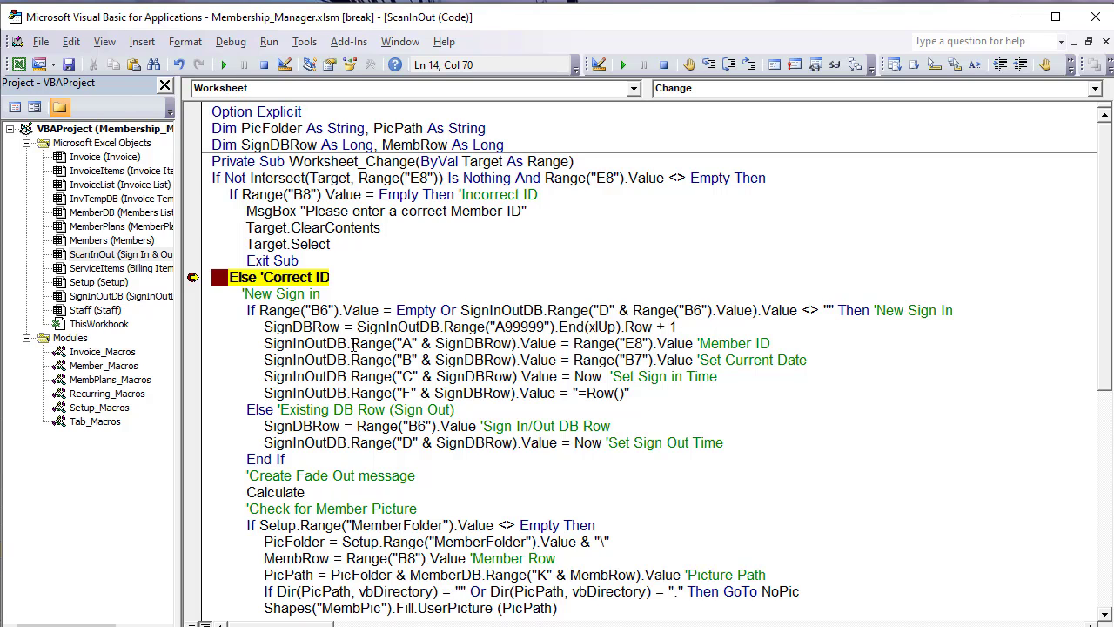
{"action": "mouse_move", "coordinate": [307, 348]}
{"action": "key", "text": "alt+F11"}
{"action": "left_click", "coordinate": [44, 550]}
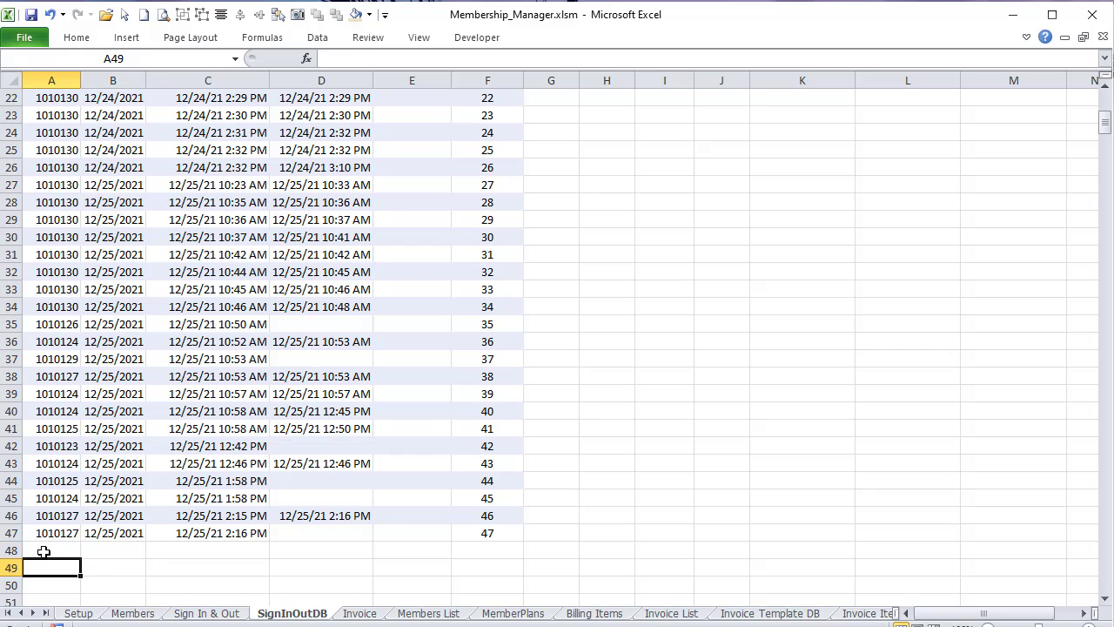
{"action": "left_click", "coordinate": [116, 550]}
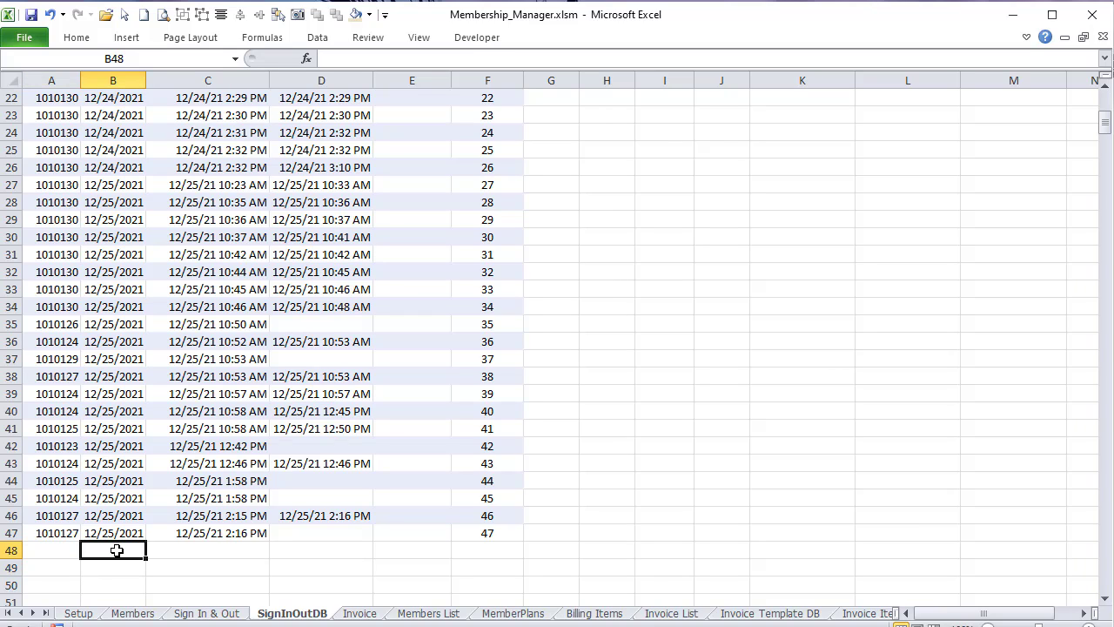
{"action": "left_click", "coordinate": [191, 550]}
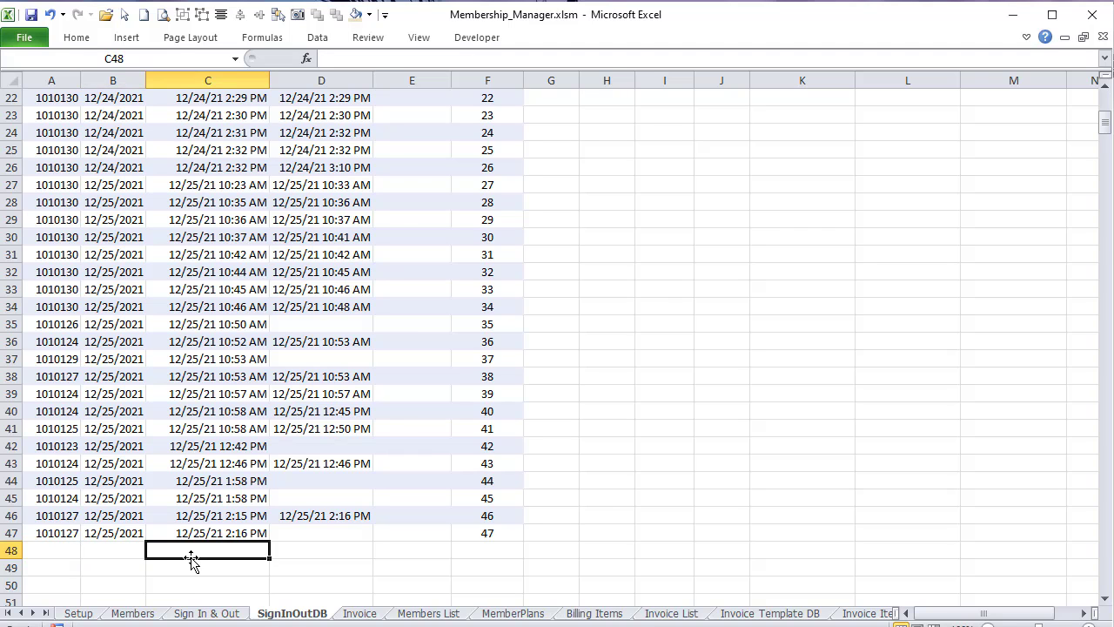
Step: Trace the Range("B7").Value assignment in the code to the formula of the Today cell B7 on the Sign In & Out sheet
{"action": "key", "text": "alt+F11"}
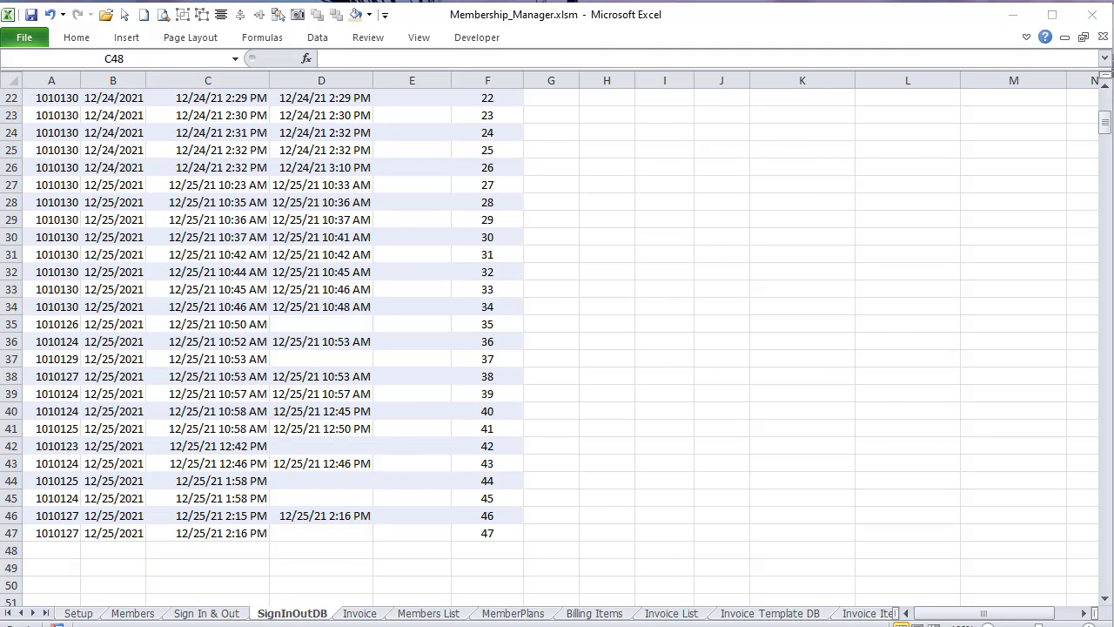
{"action": "left_click_drag", "start_coordinate": [520, 344], "coordinate": [456, 345]}
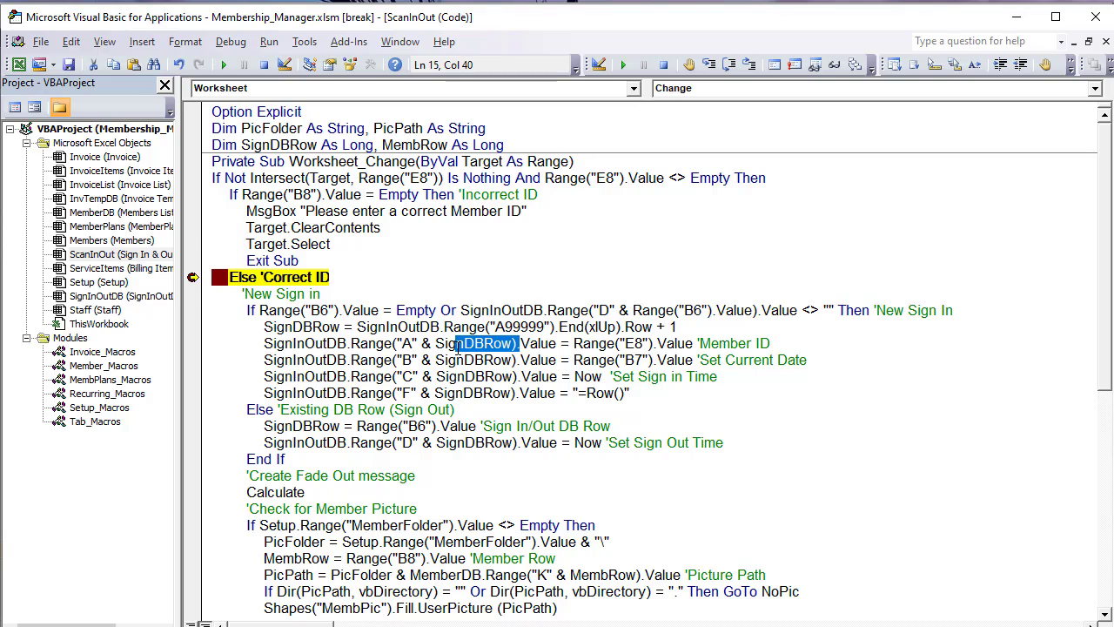
{"action": "left_click_drag", "start_coordinate": [655, 360], "coordinate": [574, 360]}
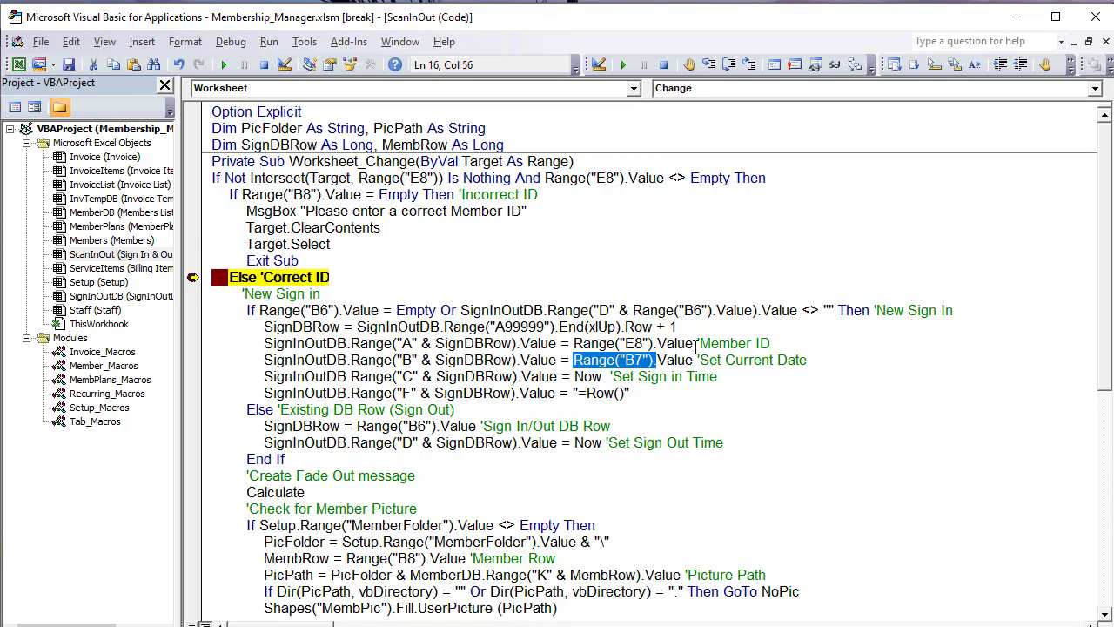
{"action": "left_click_drag", "start_coordinate": [694, 360], "coordinate": [571, 359]}
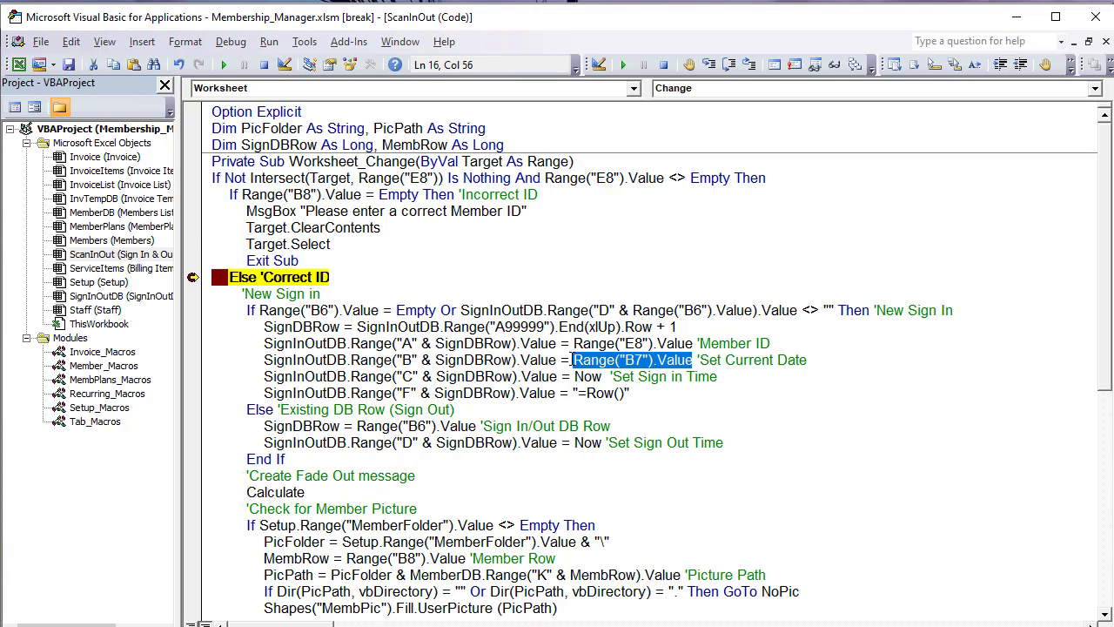
{"action": "key", "text": "alt+F11"}
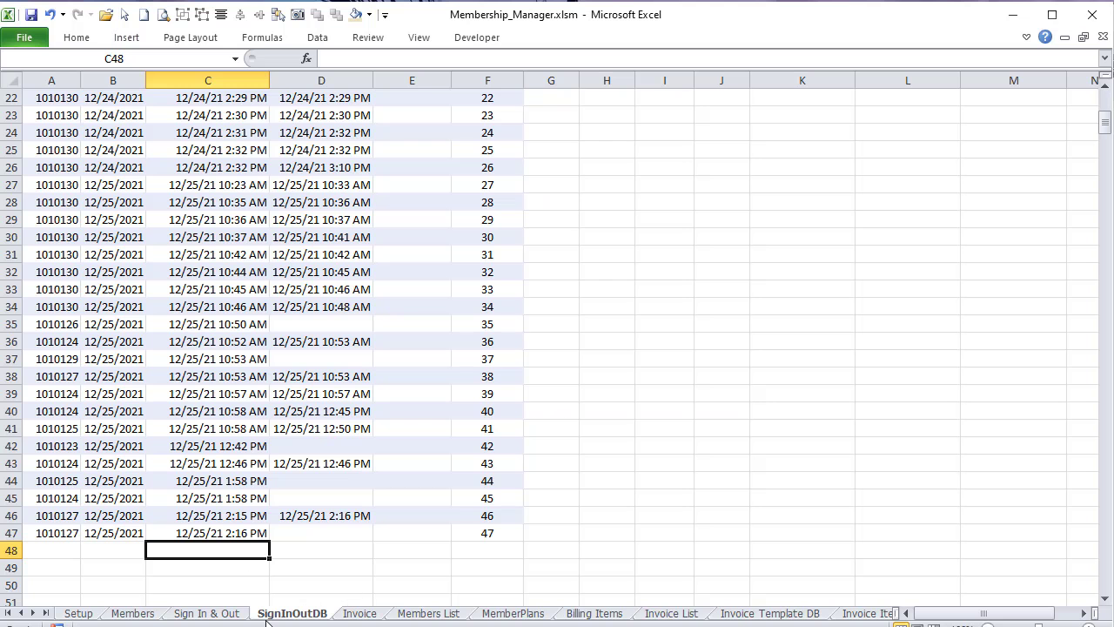
{"action": "left_click", "coordinate": [209, 614]}
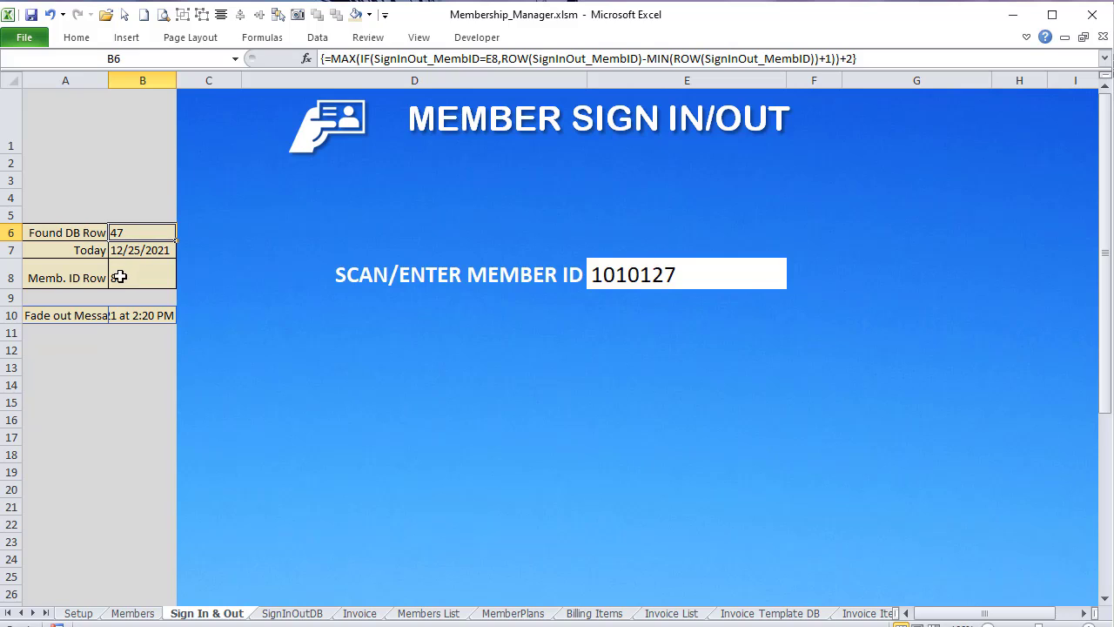
{"action": "left_click", "coordinate": [135, 249]}
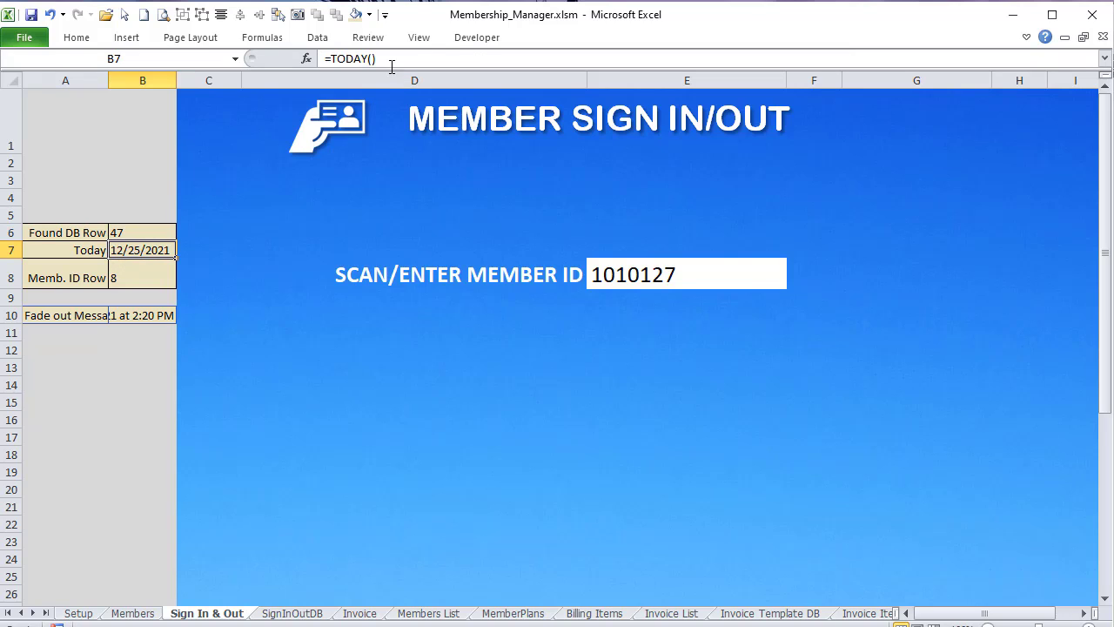
{"action": "left_click", "coordinate": [152, 182]}
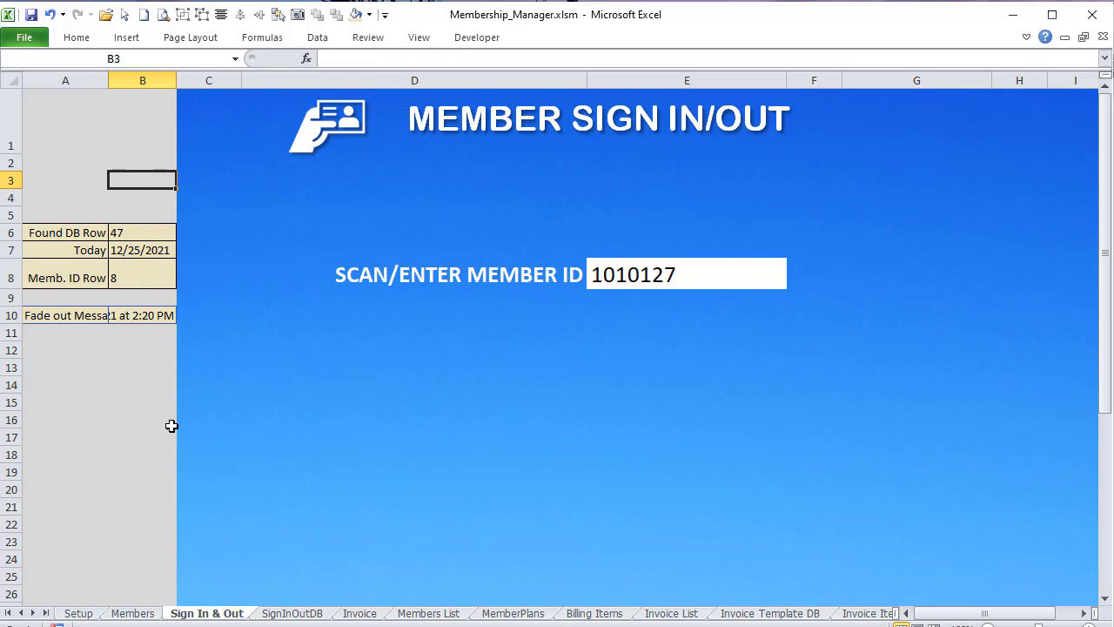
{"action": "left_click", "coordinate": [147, 245]}
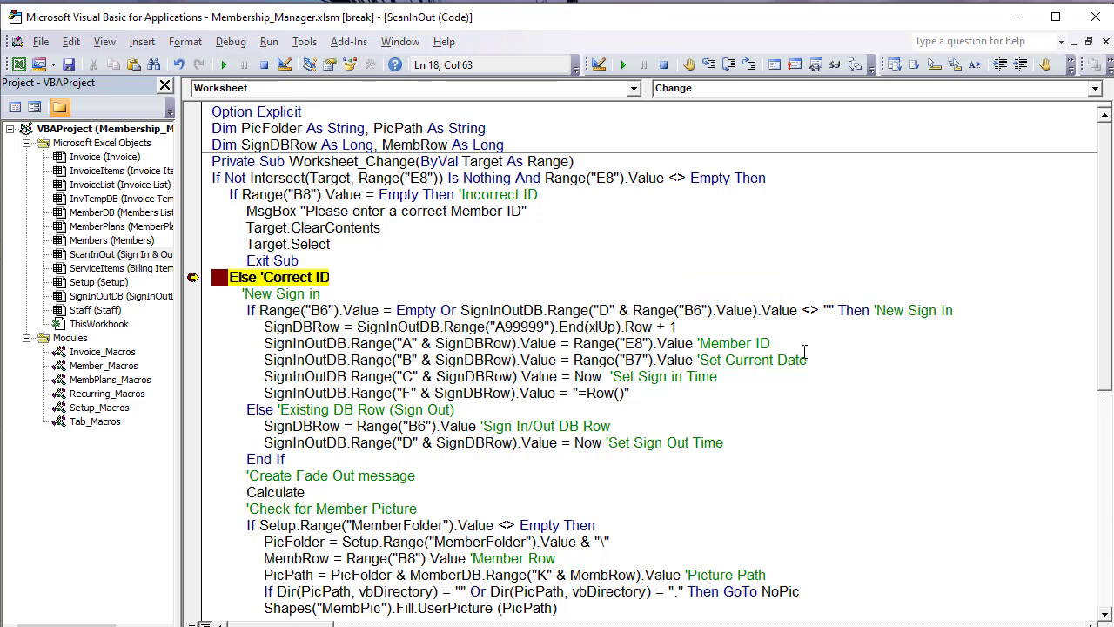
Step: Review the code lines that set the current date, write Now to column C and put "=Row()" in column F
{"action": "left_click_drag", "start_coordinate": [806, 359], "coordinate": [686, 360]}
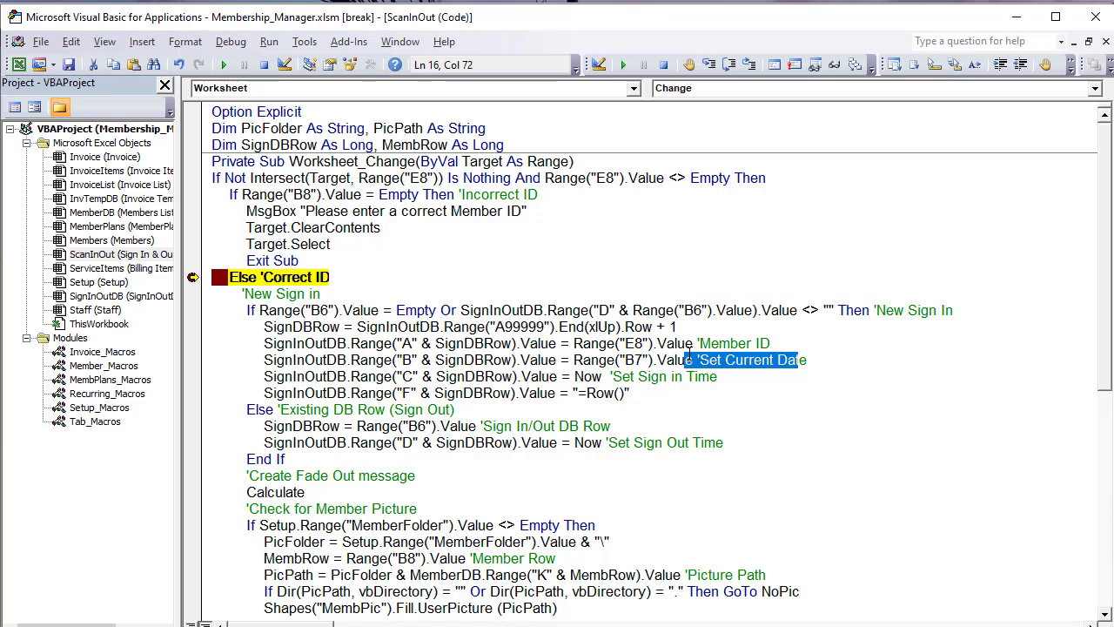
{"action": "left_click_drag", "start_coordinate": [607, 376], "coordinate": [576, 376]}
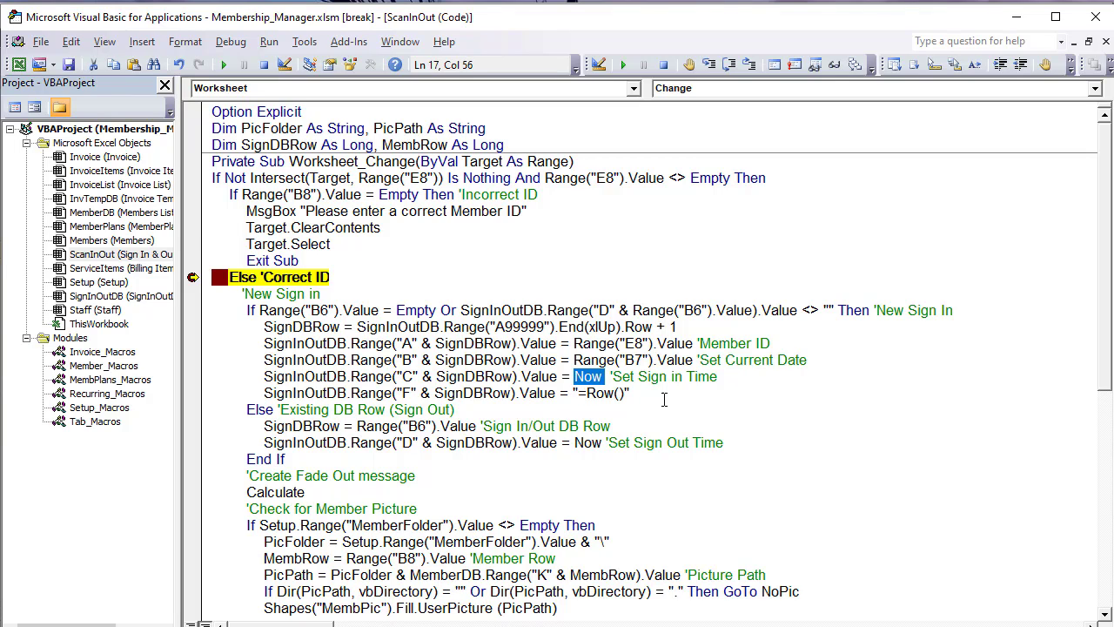
{"action": "left_click_drag", "start_coordinate": [742, 381], "coordinate": [548, 376]}
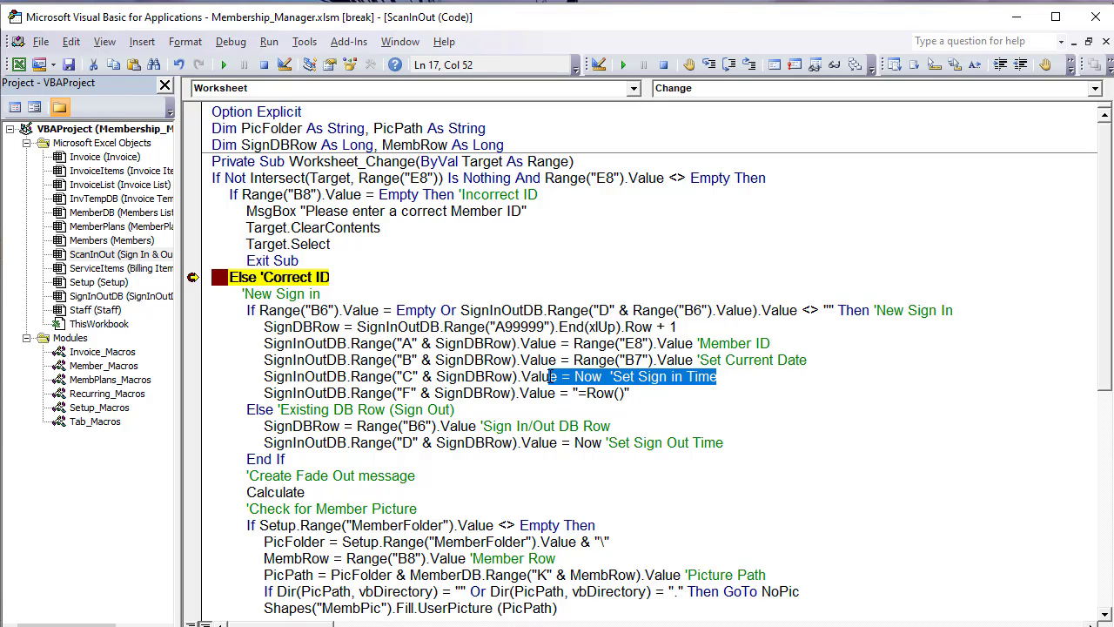
{"action": "left_click_drag", "start_coordinate": [271, 394], "coordinate": [642, 394]}
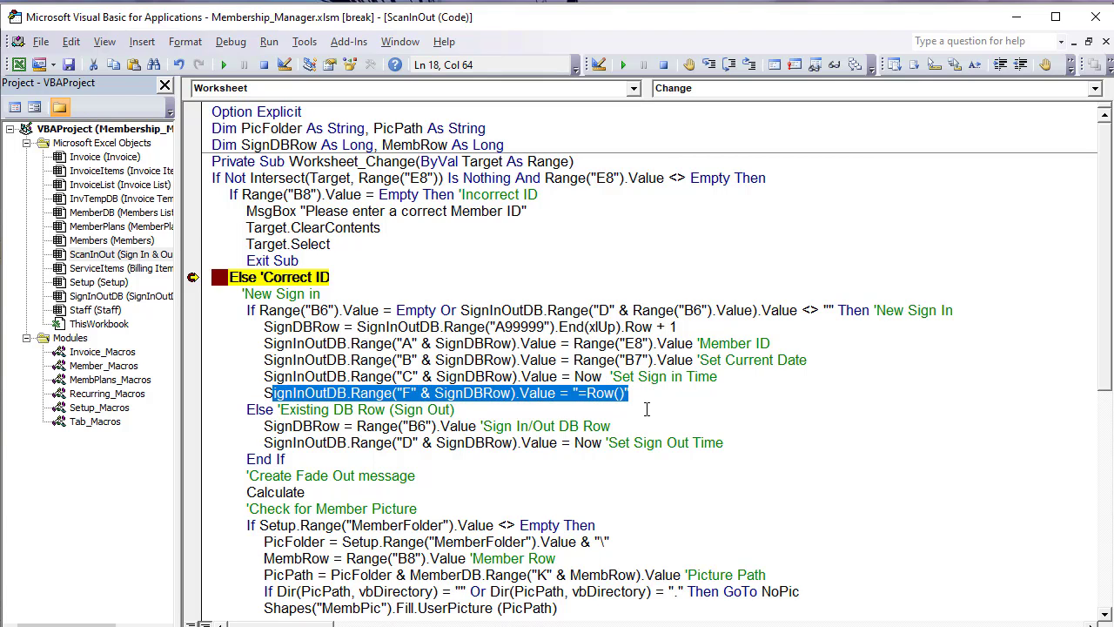
Step: Examine the Results table K3:O7 on the SignInOutDB sheet, including its Notes and Row columns
{"action": "key", "text": "alt+F11"}
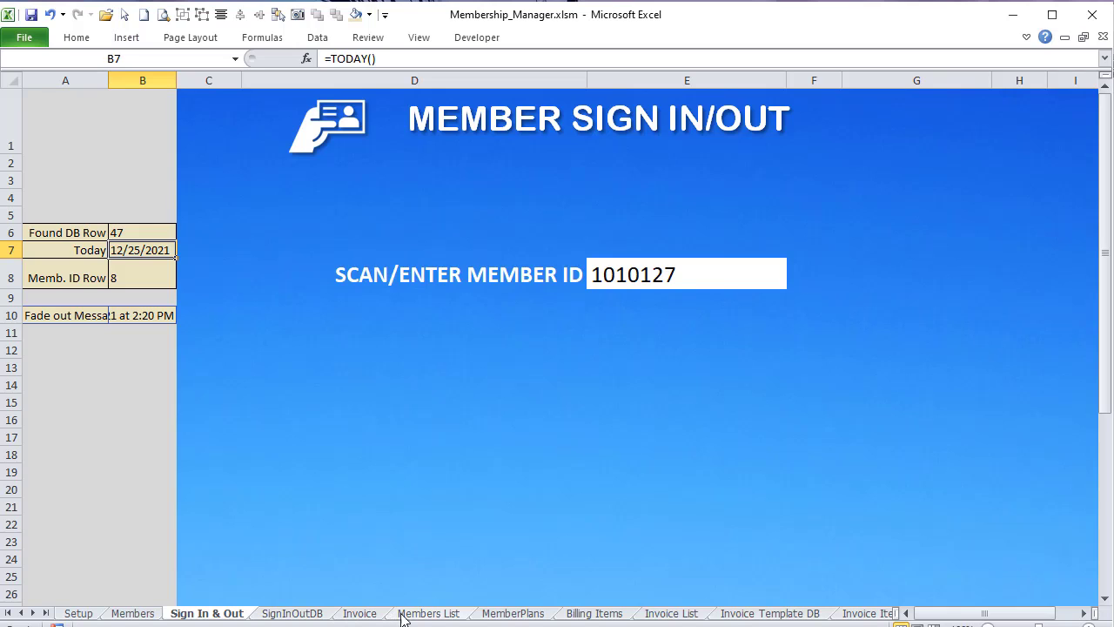
{"action": "left_click", "coordinate": [316, 613]}
{"action": "scroll", "coordinate": [318, 403], "scroll_direction": "up", "scroll_amount": 1}
{"action": "scroll", "coordinate": [318, 402], "scroll_direction": "up", "scroll_amount": 1}
{"action": "left_click_drag", "start_coordinate": [336, 360], "coordinate": [443, 450]}
{"action": "scroll", "coordinate": [530, 503], "scroll_direction": "up", "scroll_amount": 5}
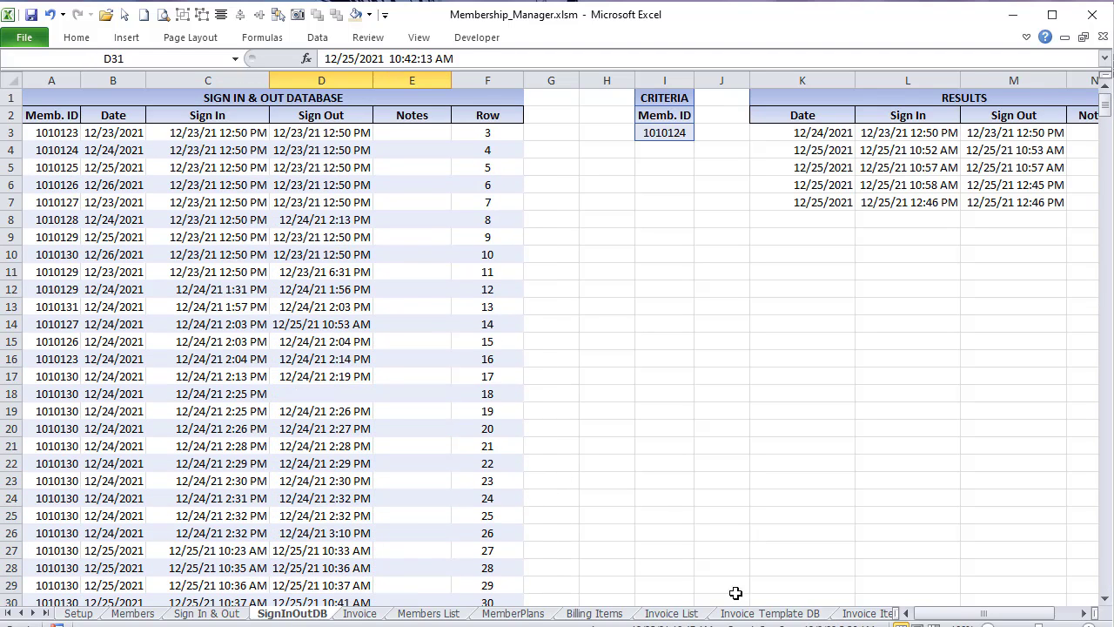
{"action": "left_click_drag", "start_coordinate": [930, 612], "coordinate": [1051, 620]}
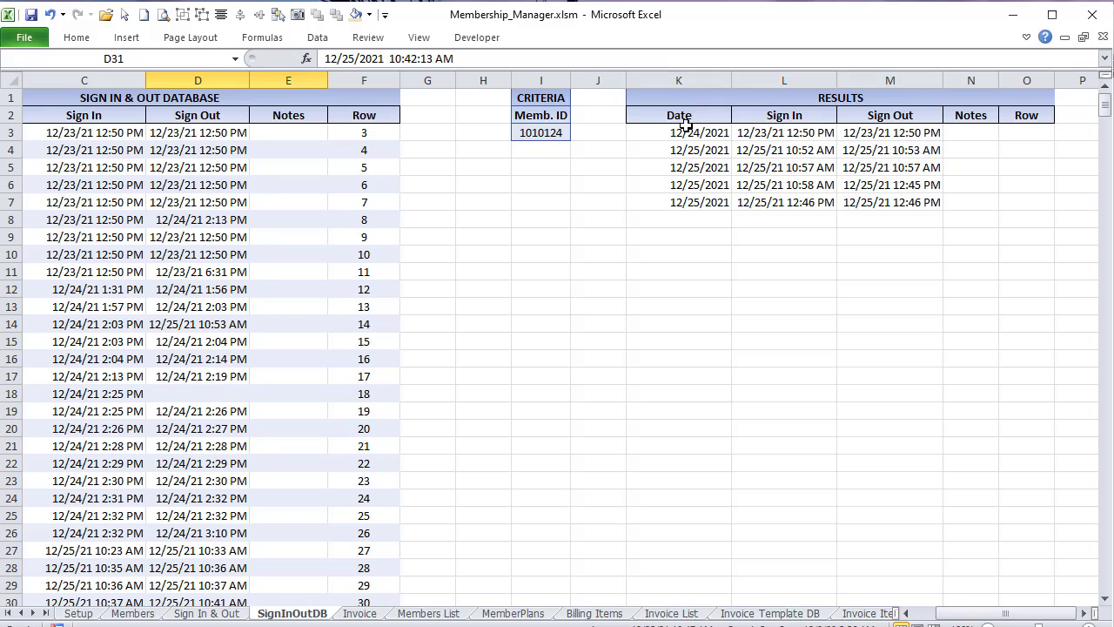
{"action": "left_click_drag", "start_coordinate": [683, 131], "coordinate": [988, 199]}
{"action": "left_click_drag", "start_coordinate": [1020, 136], "coordinate": [1028, 197]}
{"action": "left_click_drag", "start_coordinate": [666, 129], "coordinate": [1022, 207]}
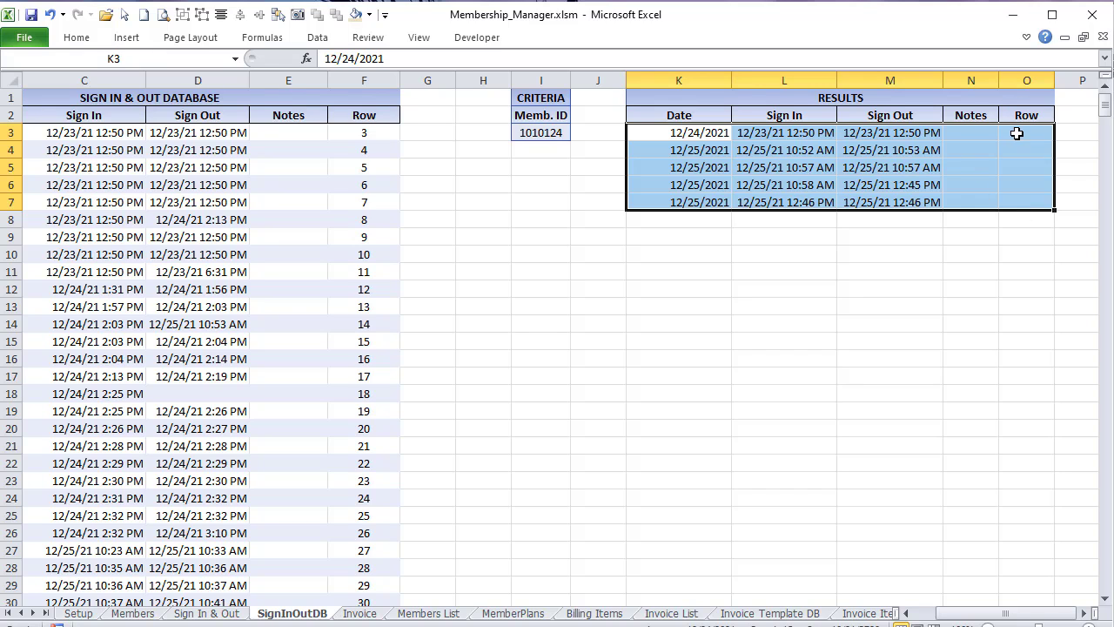
Step: Stop the paused macro and open the Scan In/Out History of the current member on the Members sheet
{"action": "left_click", "coordinate": [132, 613]}
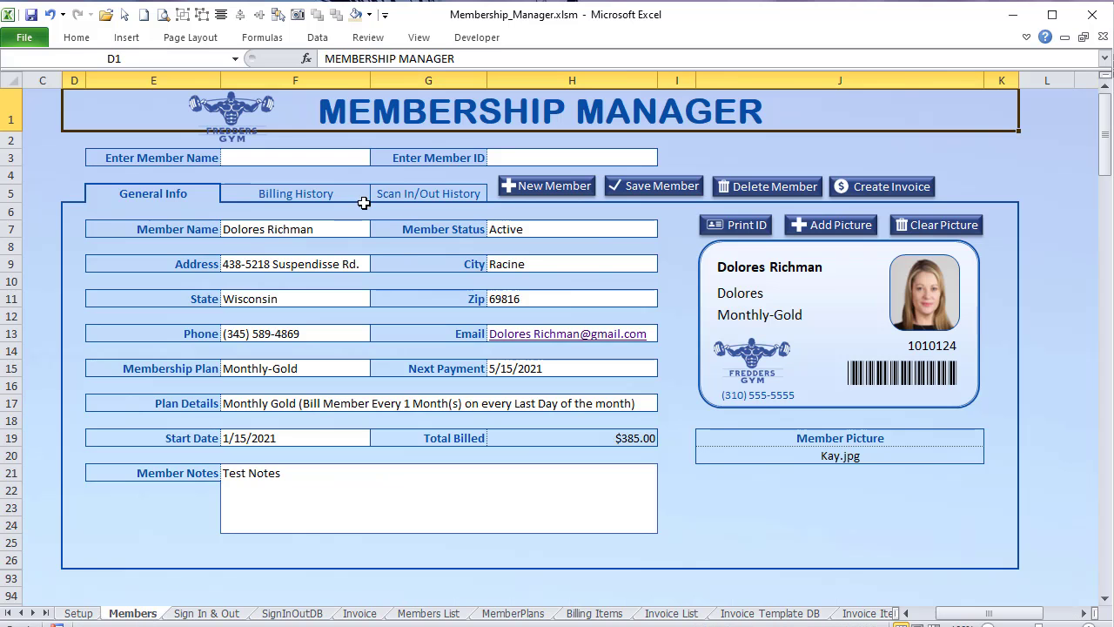
{"action": "left_click", "coordinate": [406, 194]}
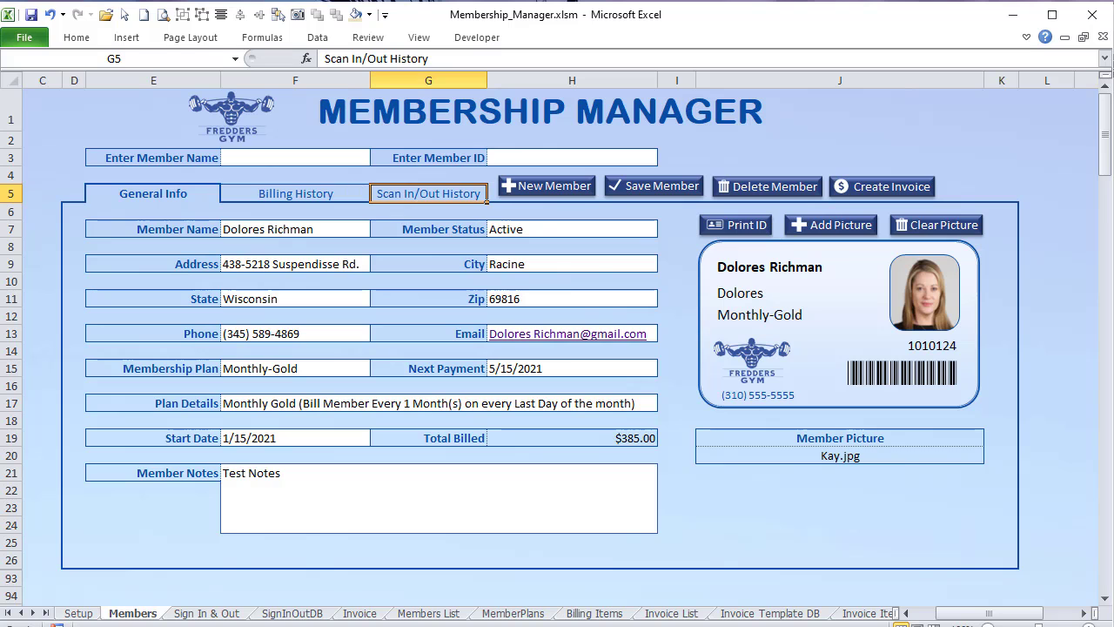
{"action": "left_click", "coordinate": [208, 585]}
{"action": "key", "text": "F5"}
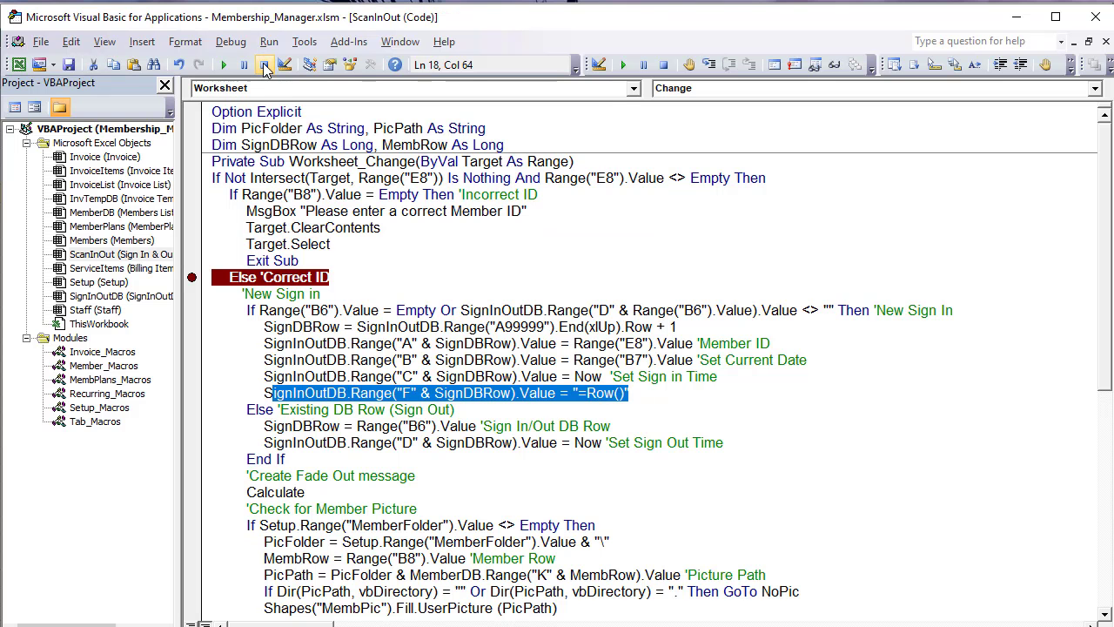
{"action": "left_click", "coordinate": [91, 624]}
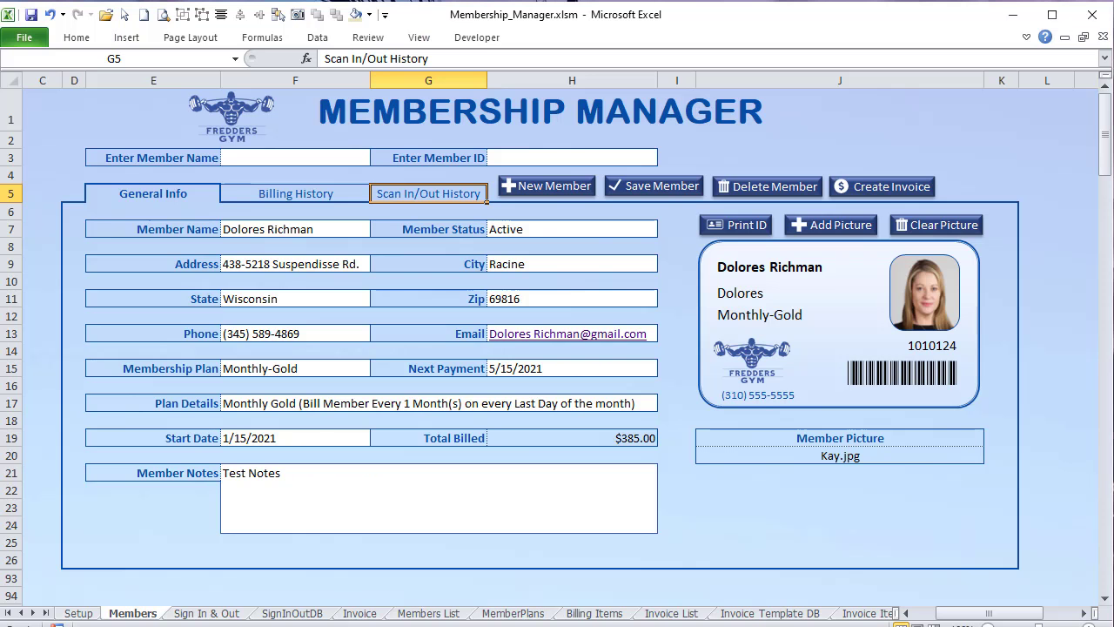
{"action": "left_click", "coordinate": [402, 191]}
Step: Examine the sign-in, sign-out and Notes cells of row 63 in the Scan In & Out History
{"action": "left_click", "coordinate": [210, 303]}
{"action": "left_click", "coordinate": [527, 282]}
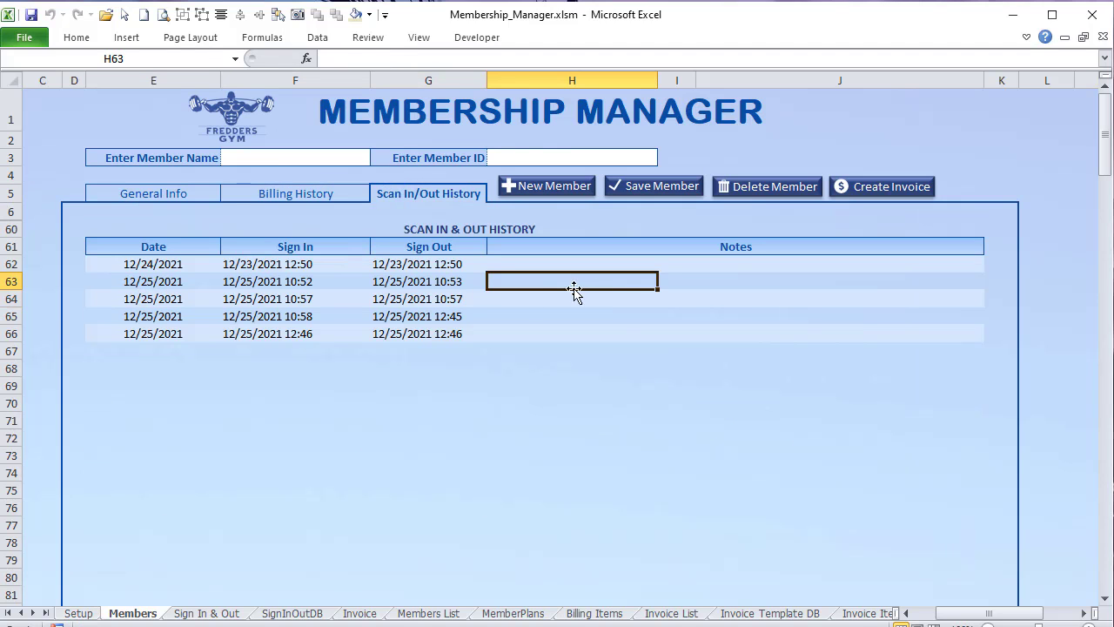
{"action": "left_click_drag", "start_coordinate": [549, 278], "coordinate": [801, 282]}
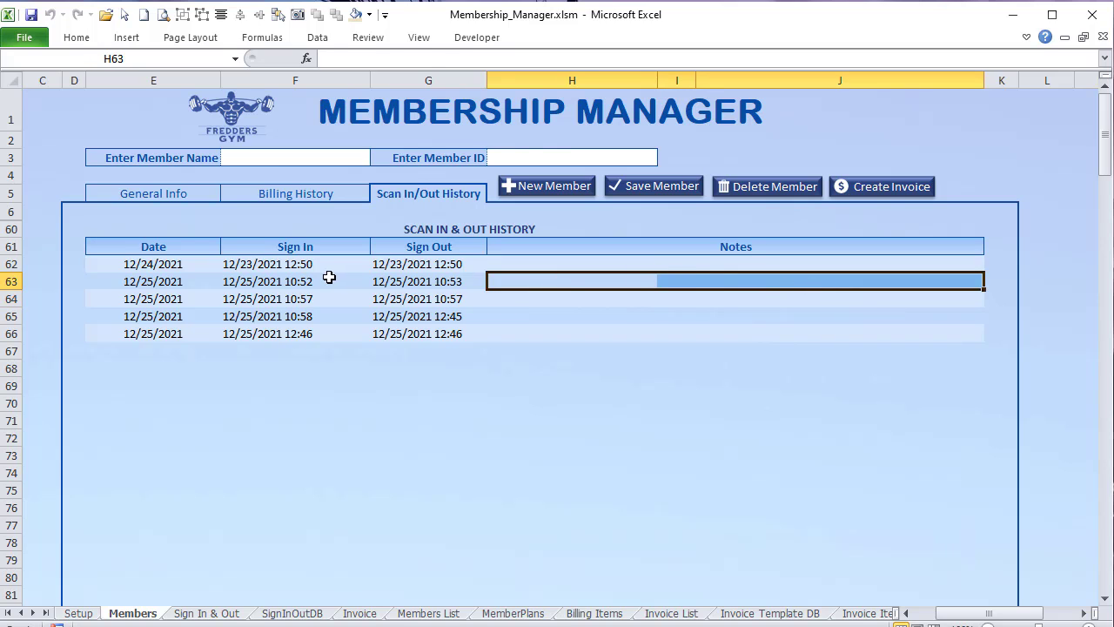
{"action": "left_click_drag", "start_coordinate": [325, 277], "coordinate": [712, 287]}
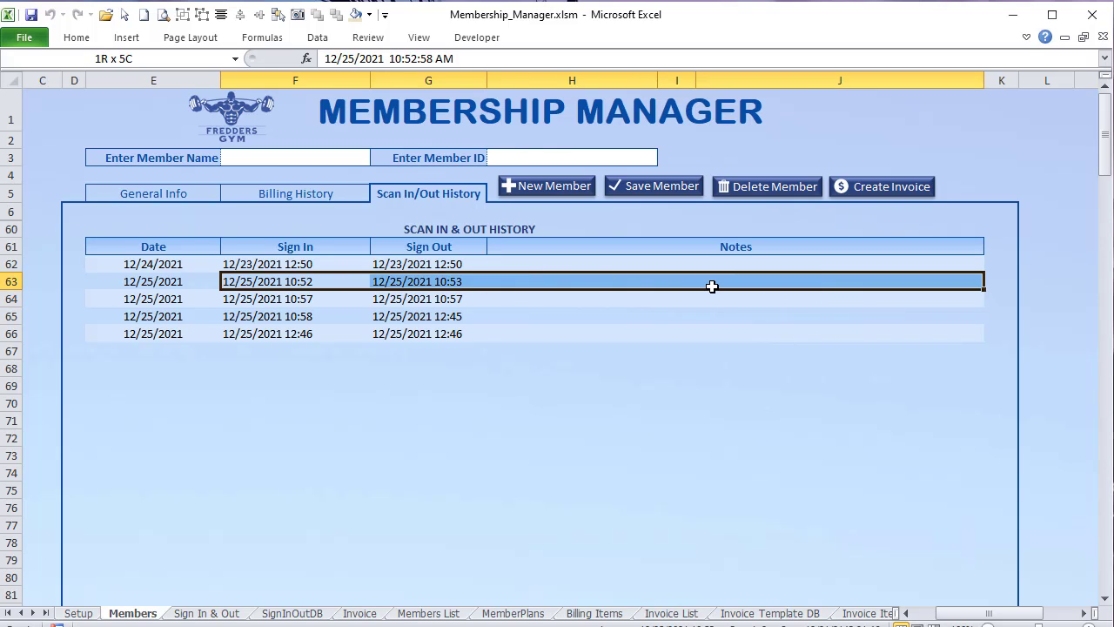
{"action": "left_click", "coordinate": [588, 285]}
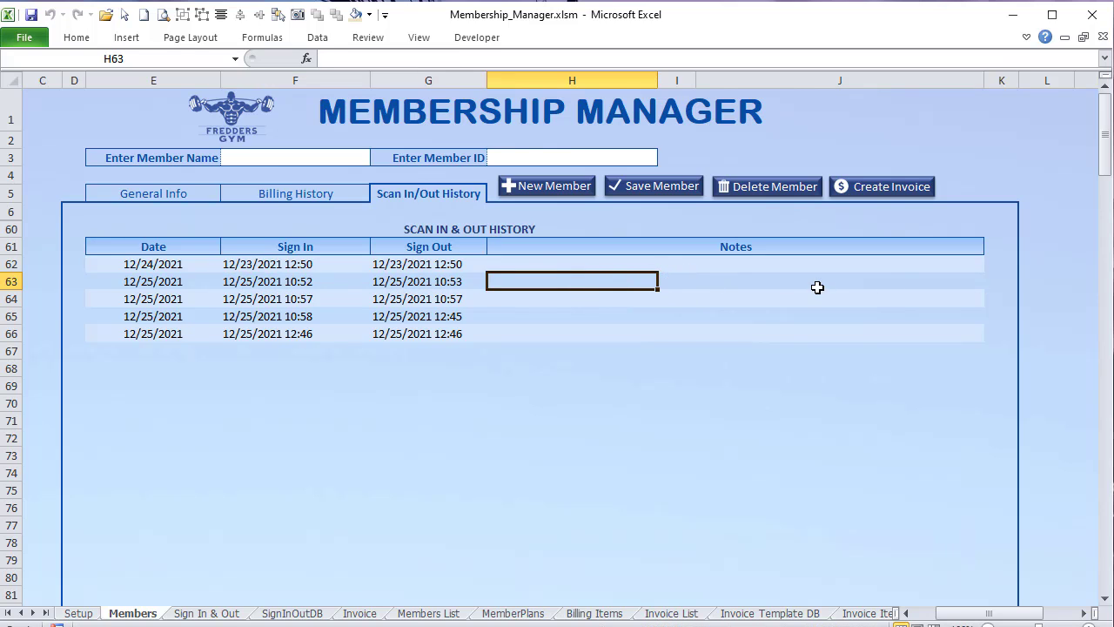
{"action": "left_click_drag", "start_coordinate": [600, 279], "coordinate": [1012, 296]}
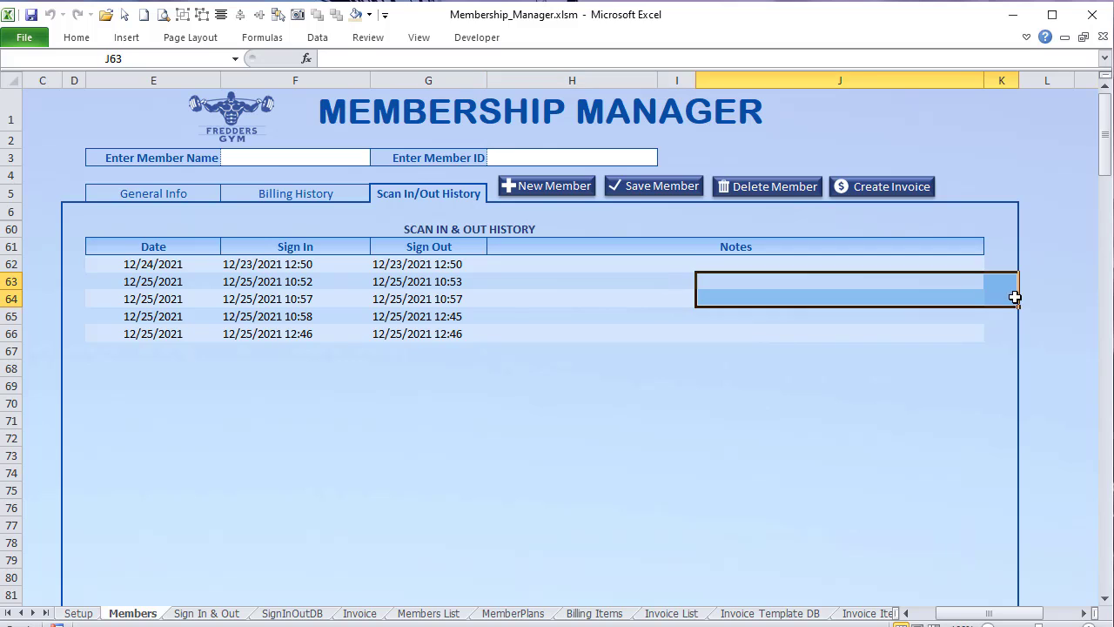
{"action": "left_click_drag", "start_coordinate": [254, 278], "coordinate": [526, 288]}
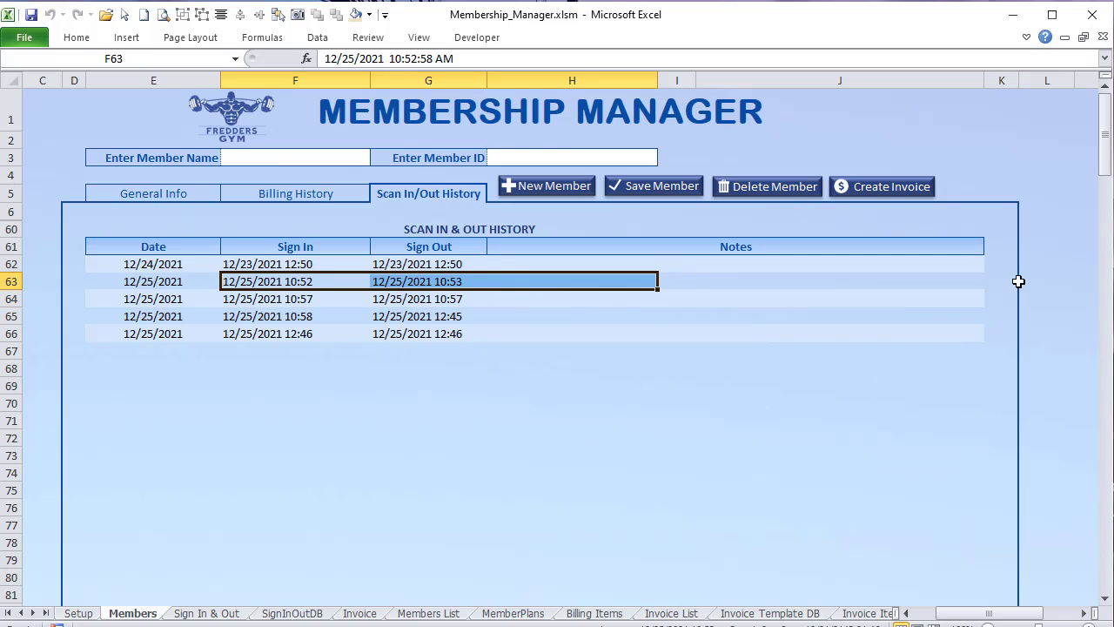
Step: Examine the Notes area and the dated sign-in and sign-out entries in rows 63 to 66 of the Scan In & Out History
{"action": "left_click_drag", "start_coordinate": [997, 264], "coordinate": [496, 366]}
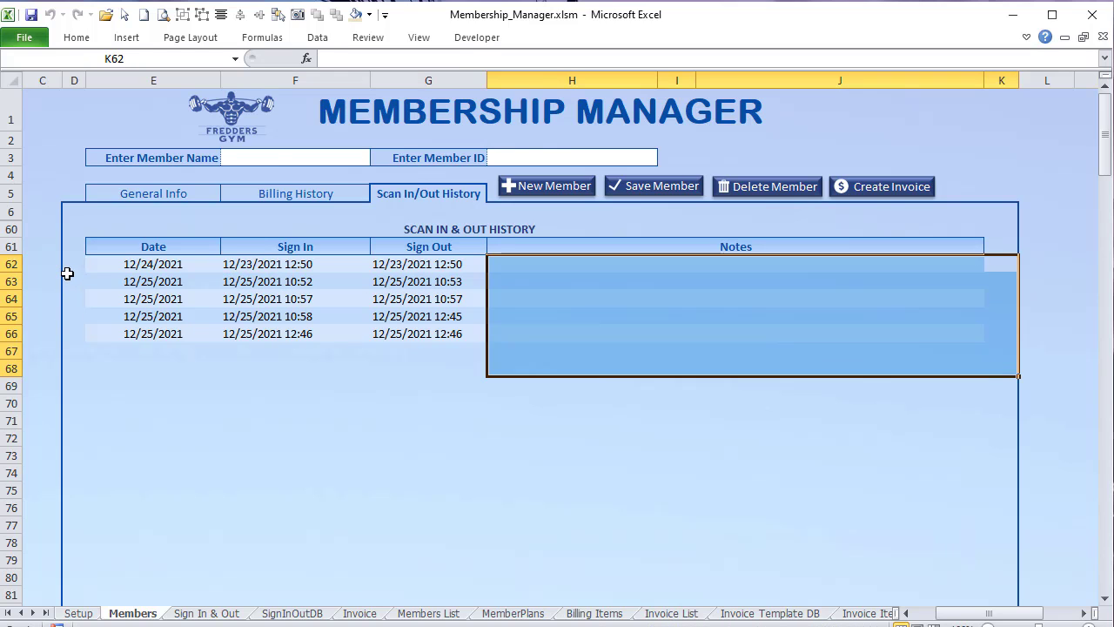
{"action": "left_click_drag", "start_coordinate": [70, 271], "coordinate": [83, 333]}
{"action": "left_click_drag", "start_coordinate": [201, 296], "coordinate": [487, 293]}
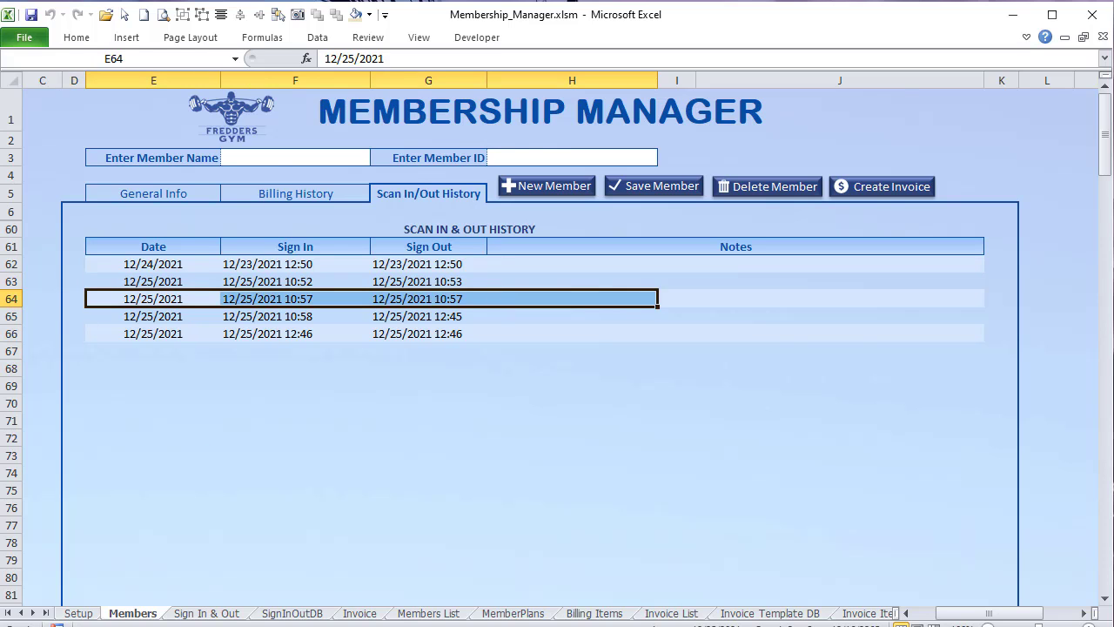
Step: Examine the Row column O3:O7 and the header cells K2:O2 of the Results table on the SignInOutDB sheet
{"action": "left_click", "coordinate": [321, 614]}
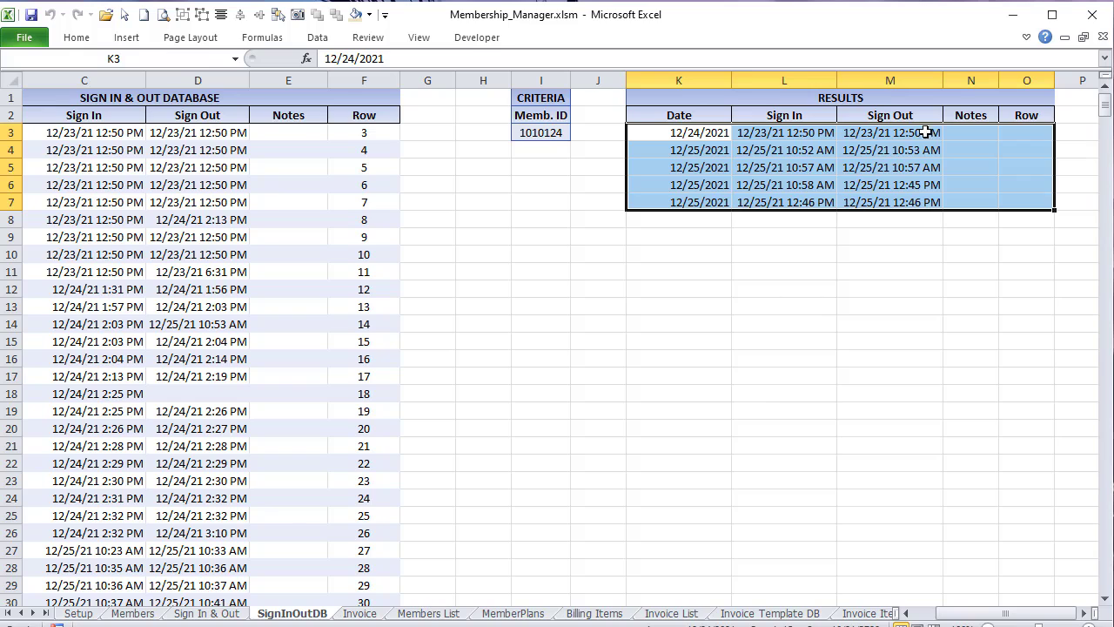
{"action": "left_click_drag", "start_coordinate": [1026, 130], "coordinate": [1020, 200]}
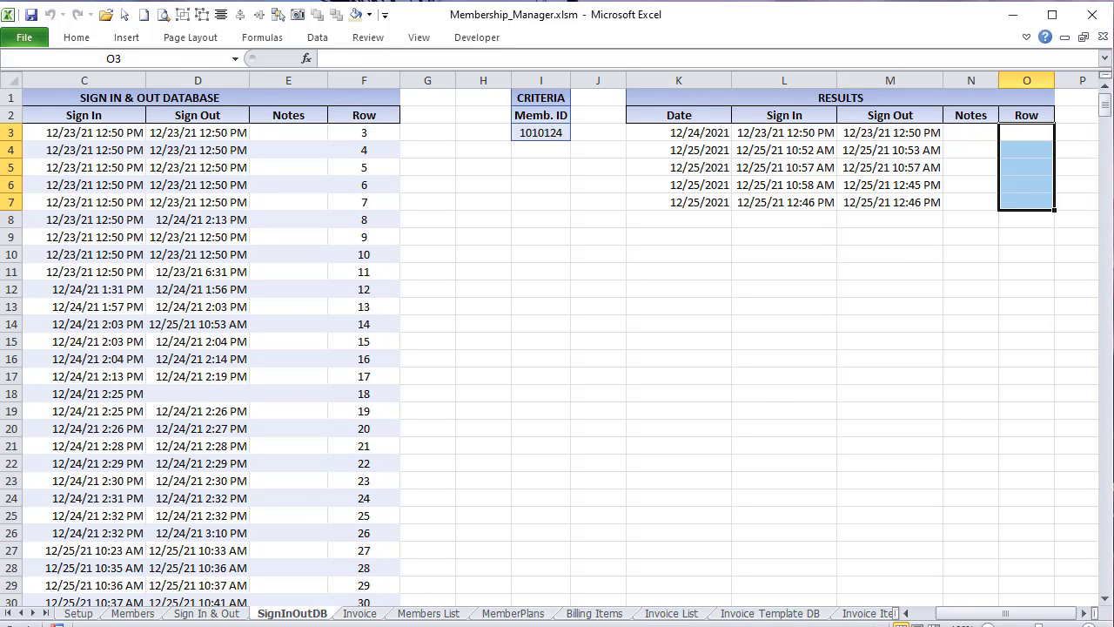
{"action": "left_click_drag", "start_coordinate": [662, 119], "coordinate": [1049, 111]}
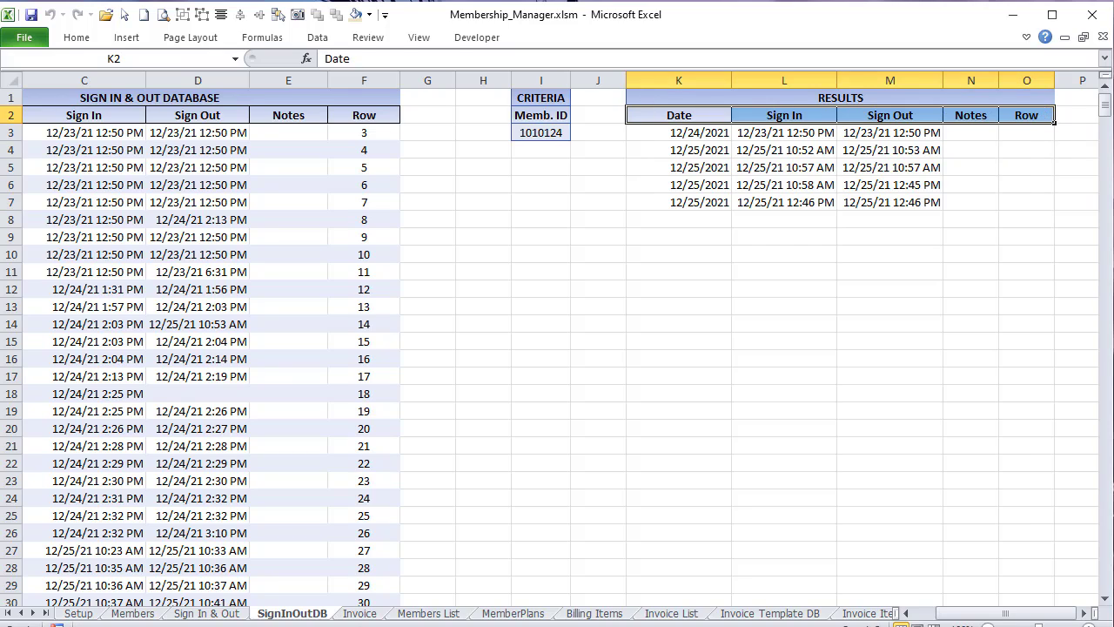
Step: In the Member_LoadSignInOutHistory macro of Member_Macros, extend the advanced filter's CopyToRange to K2:O2
{"action": "key", "text": "alt+F11"}
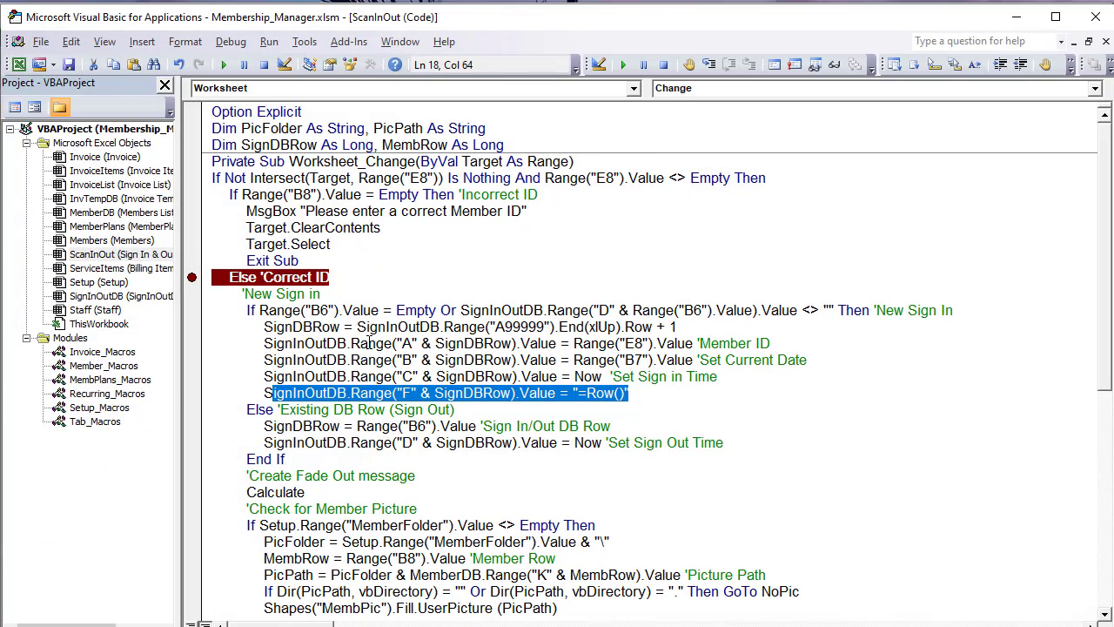
{"action": "double_click", "coordinate": [124, 367]}
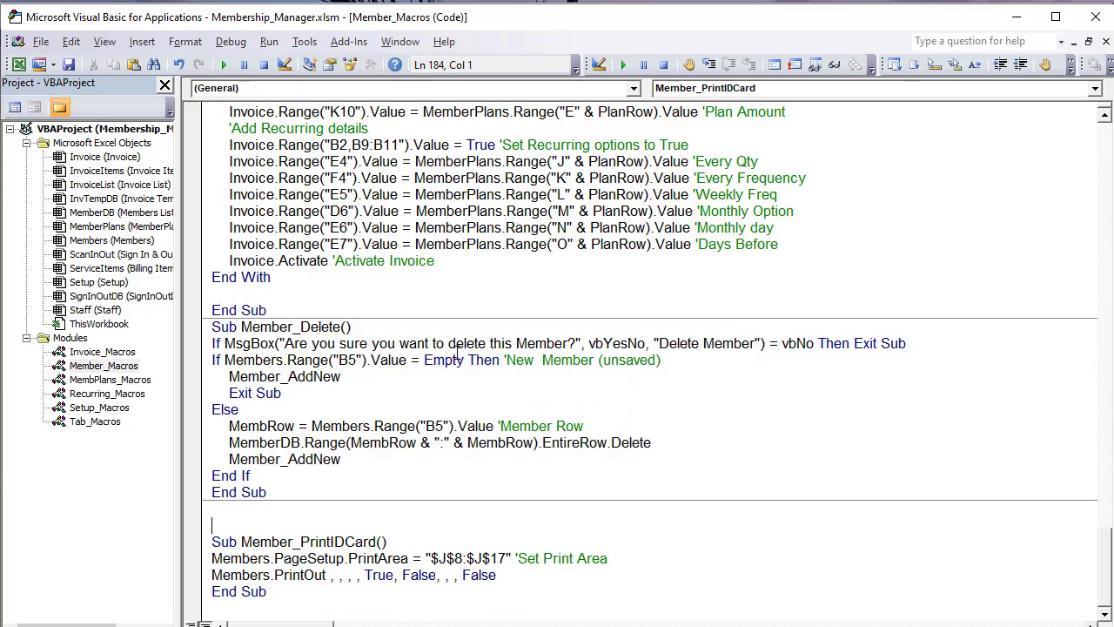
{"action": "scroll", "coordinate": [453, 369], "scroll_direction": "up", "scroll_amount": 20}
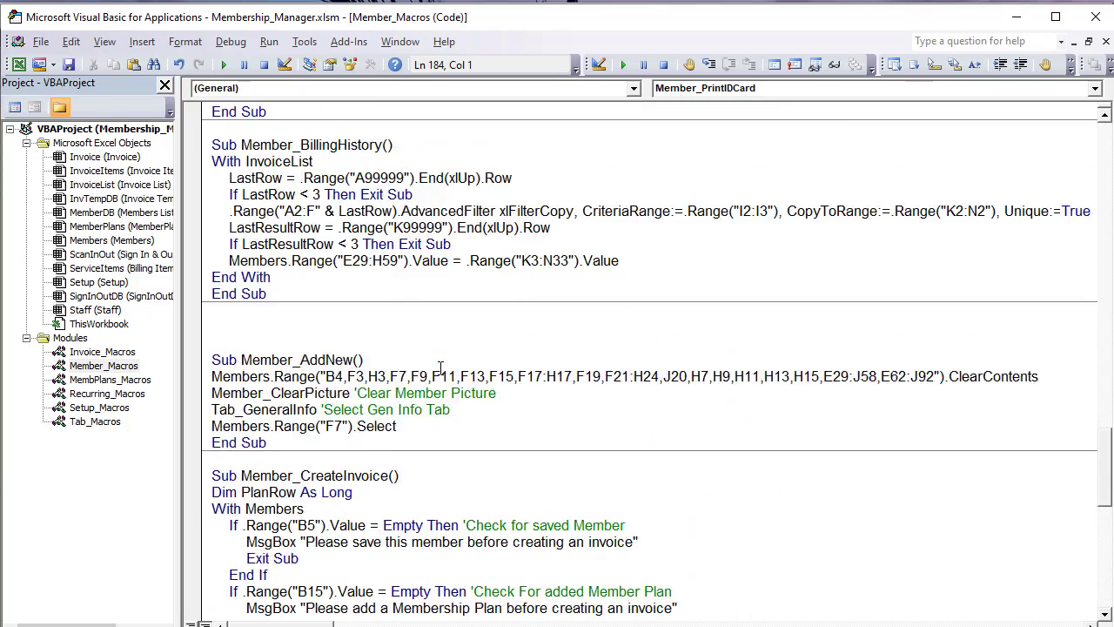
{"action": "scroll", "coordinate": [428, 372], "scroll_direction": "up", "scroll_amount": 2}
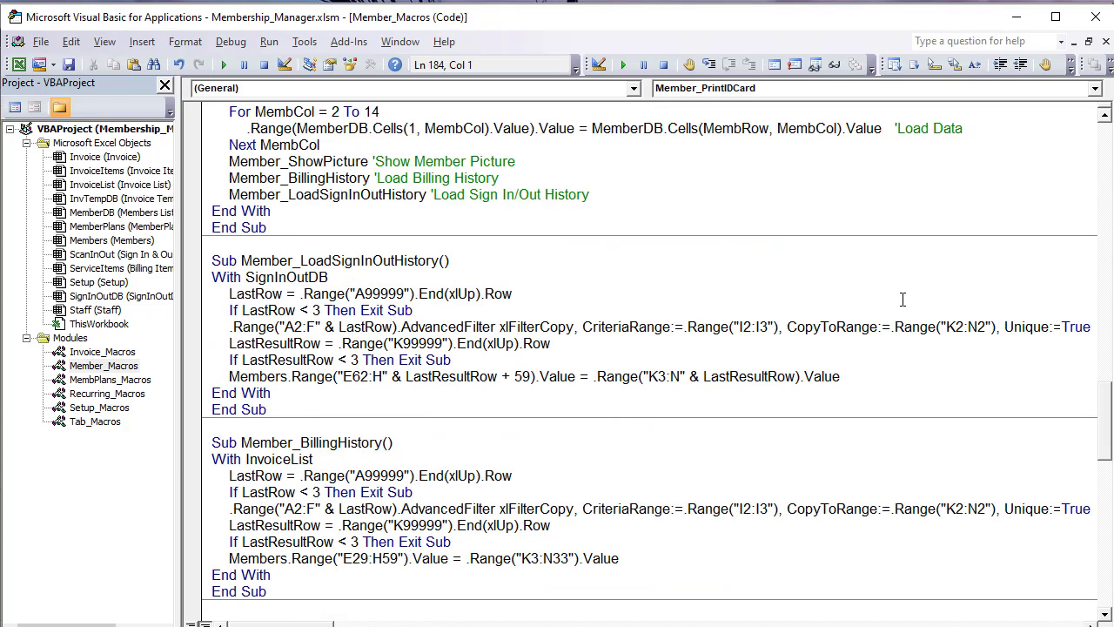
{"action": "left_click_drag", "start_coordinate": [978, 327], "coordinate": [968, 327]}
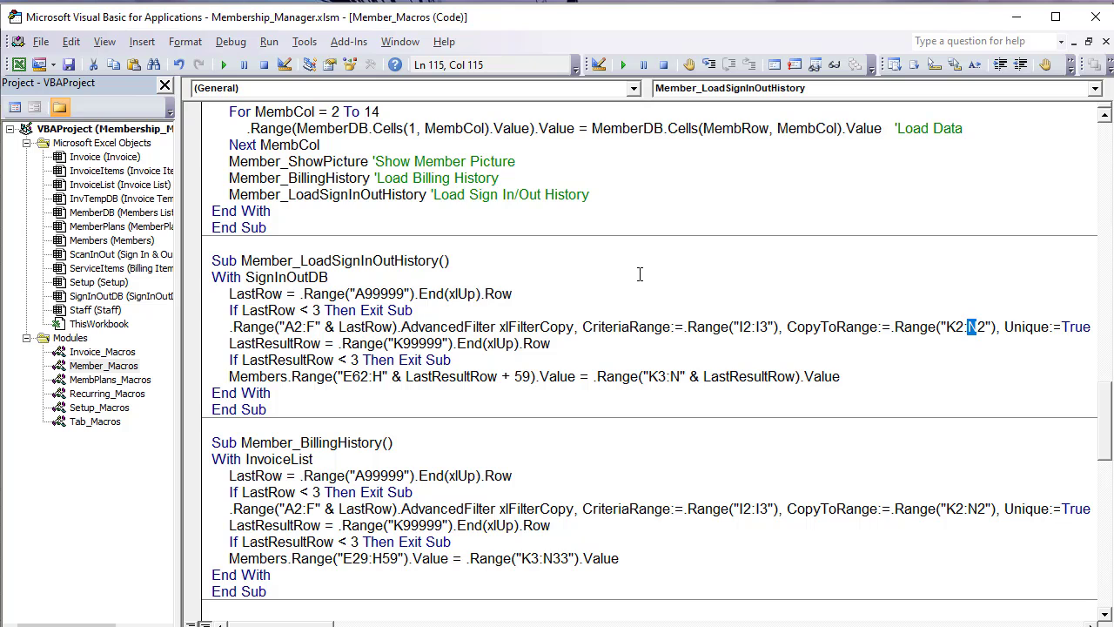
{"action": "type", "text": "O"}
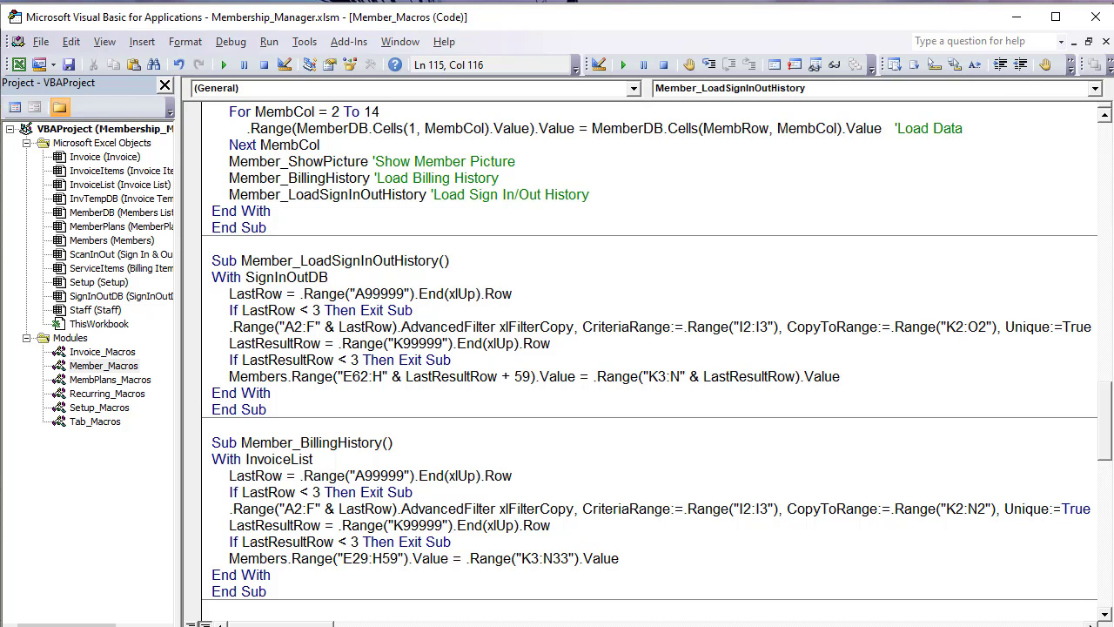
Step: Reload the member on the Members sheet, view the Scan In/Out History, and check the Row column of the SignInOutDB Results table
{"action": "key", "text": "alt+F11"}
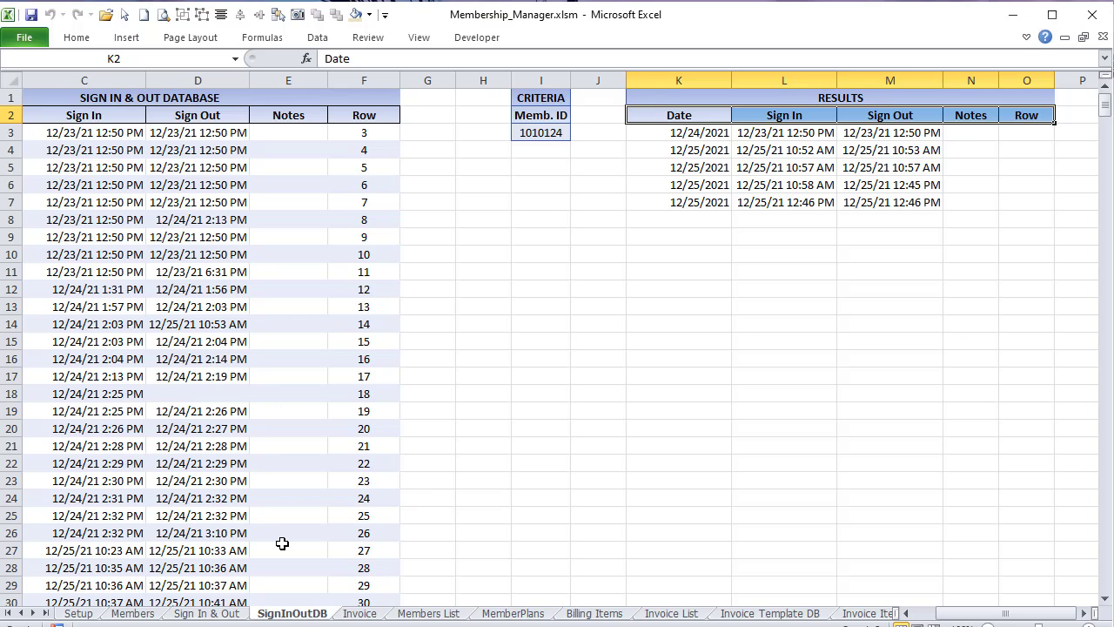
{"action": "left_click", "coordinate": [132, 613]}
{"action": "left_click", "coordinate": [377, 159]}
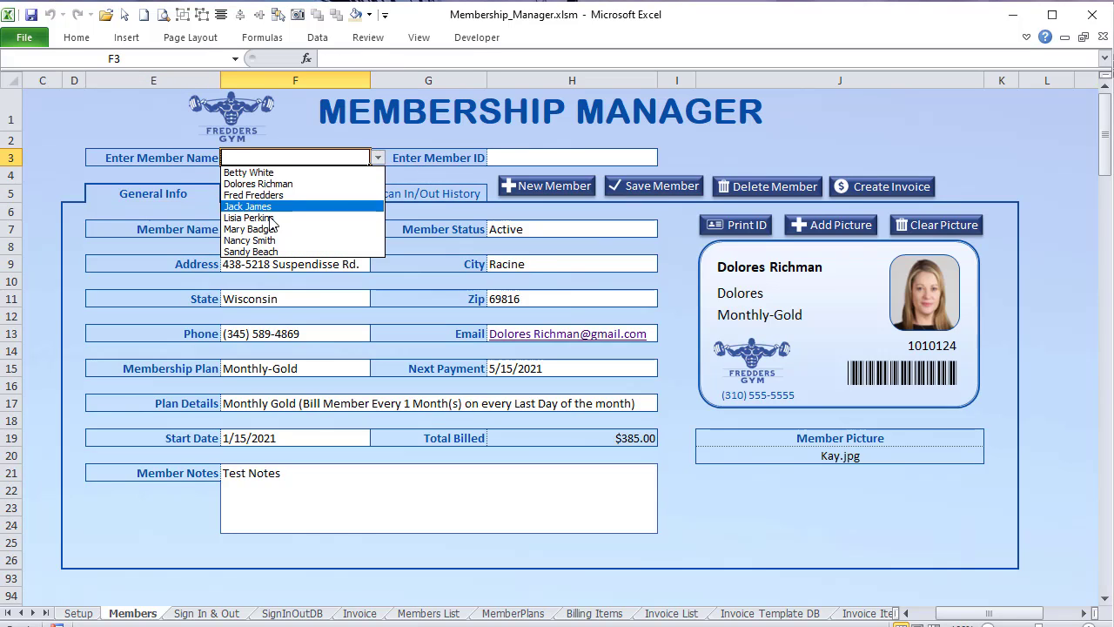
{"action": "left_click", "coordinate": [405, 193]}
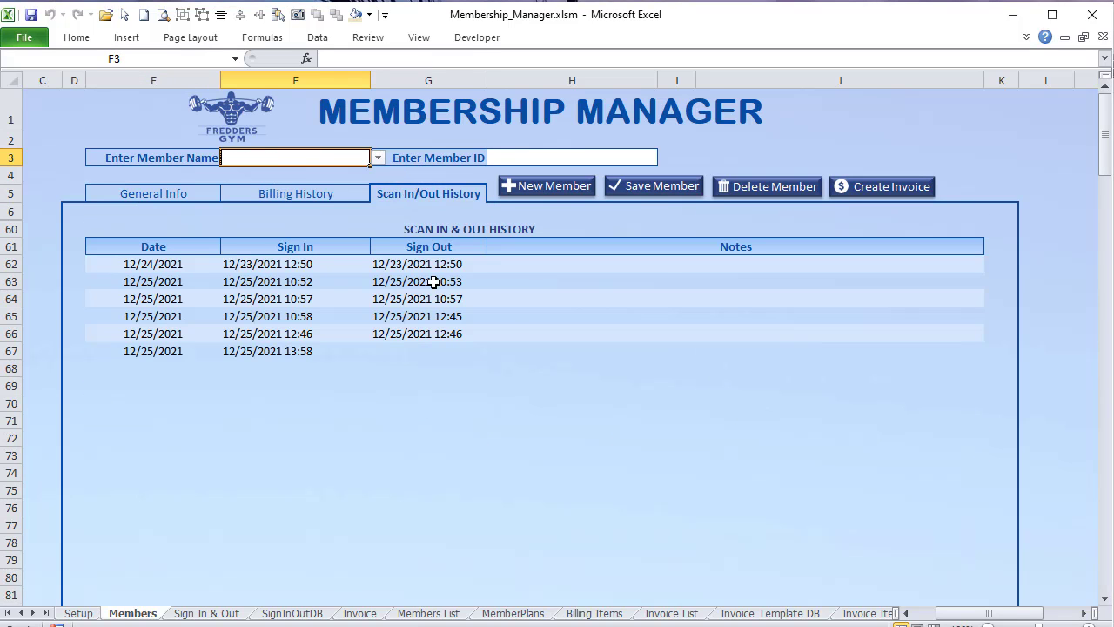
{"action": "left_click", "coordinate": [291, 613]}
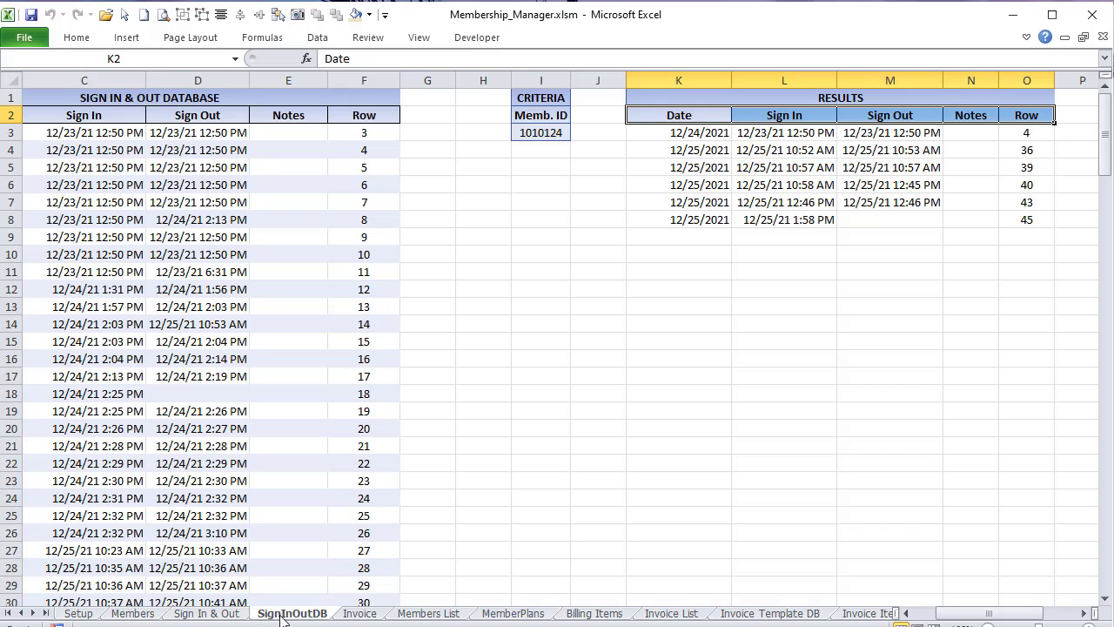
{"action": "left_click_drag", "start_coordinate": [1023, 133], "coordinate": [714, 219]}
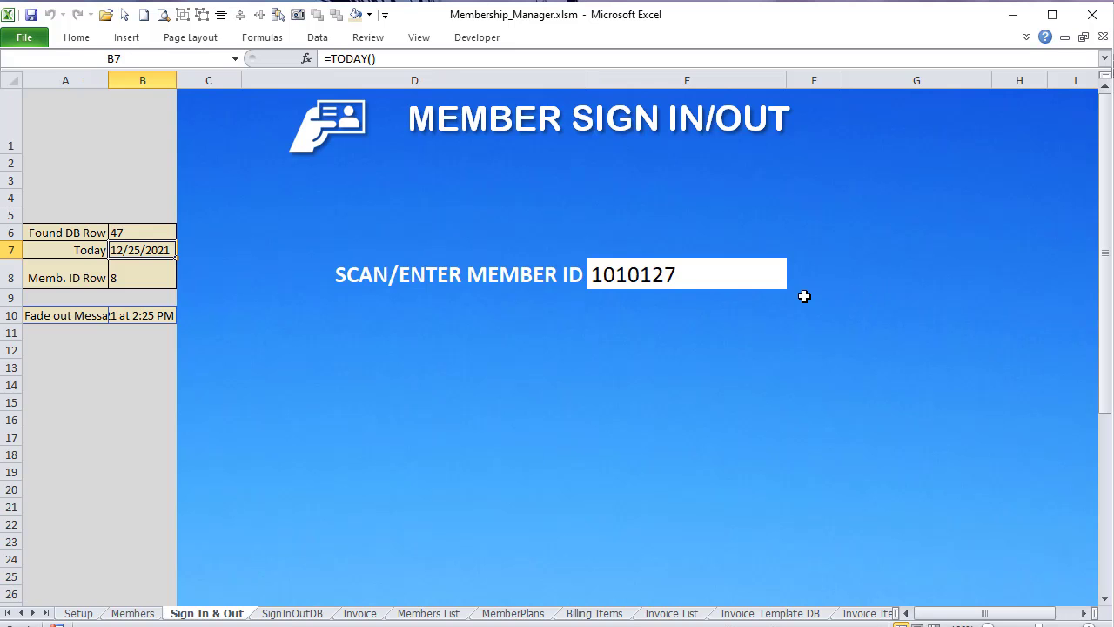
Step: Enter the member's ID again on the Sign In & Out sheet and check the Found DB Row formula in B6
{"action": "left_click", "coordinate": [761, 276]}
{"action": "type", "text": "1010127"}
{"action": "key", "text": "Return"}
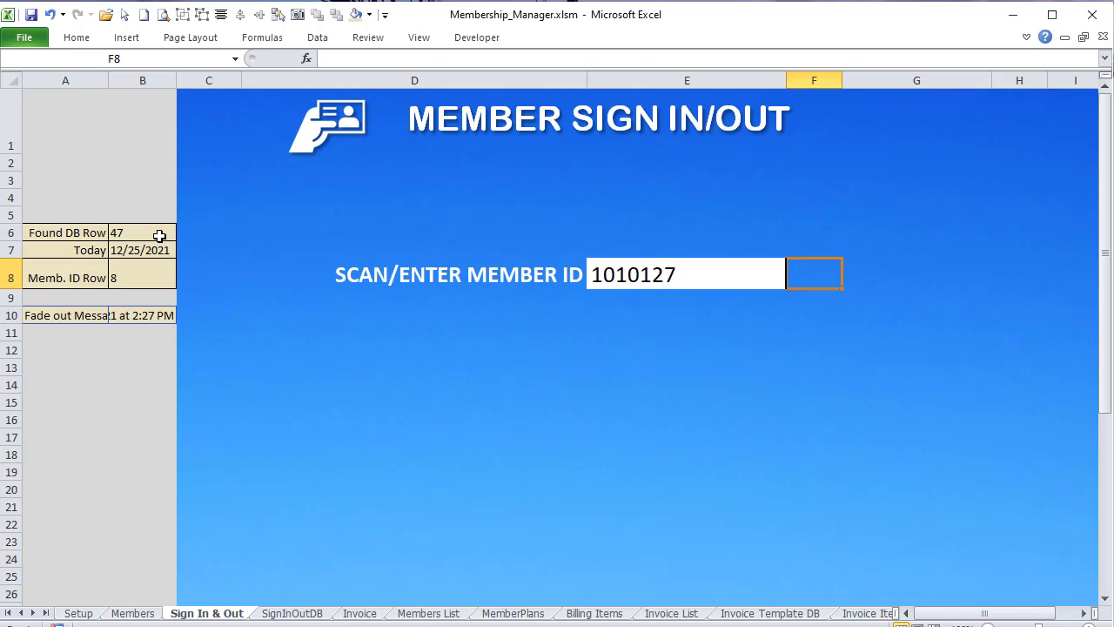
{"action": "left_click", "coordinate": [157, 233]}
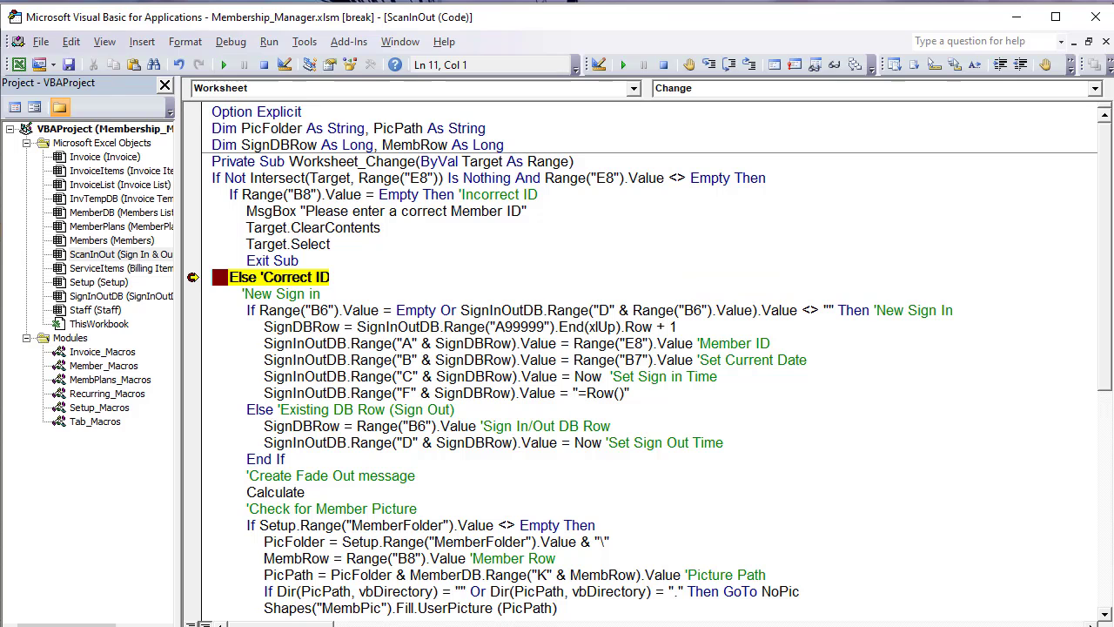
Step: Review the new sign-in code lines, the column D not-empty condition and the Else branch for an existing DB row
{"action": "left_click_drag", "start_coordinate": [717, 377], "coordinate": [209, 335]}
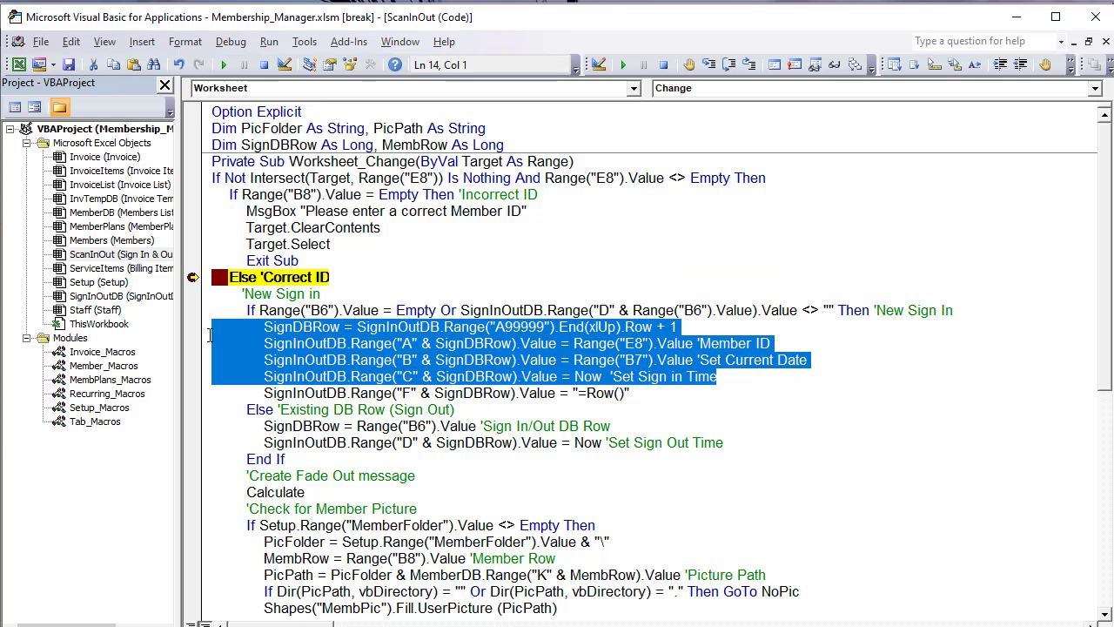
{"action": "left_click_drag", "start_coordinate": [649, 389], "coordinate": [288, 376]}
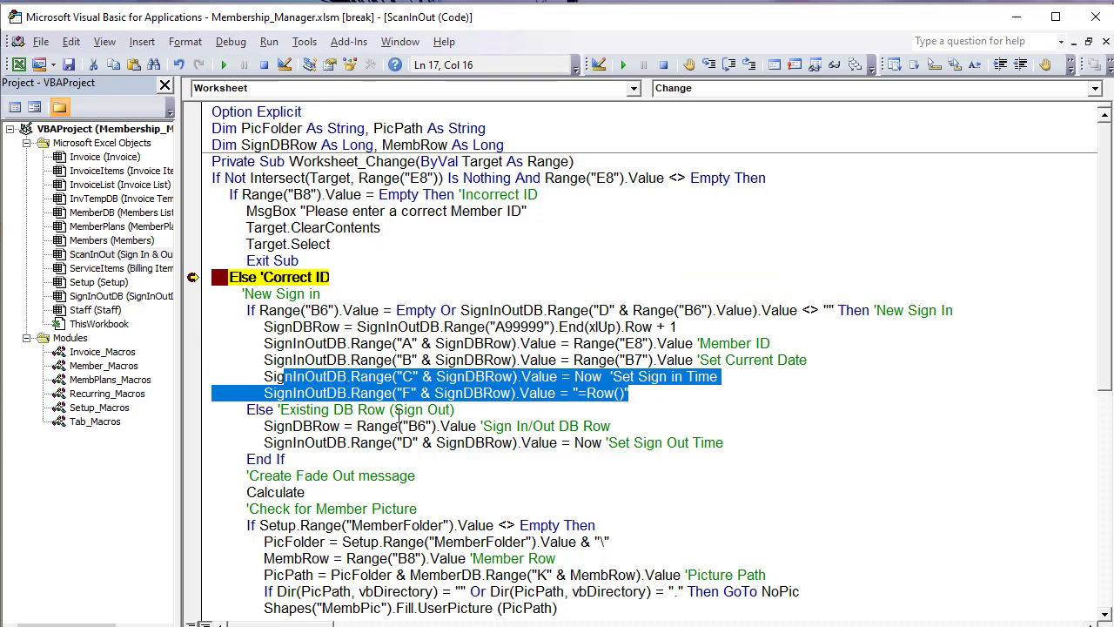
{"action": "left_click_drag", "start_coordinate": [461, 411], "coordinate": [258, 409]}
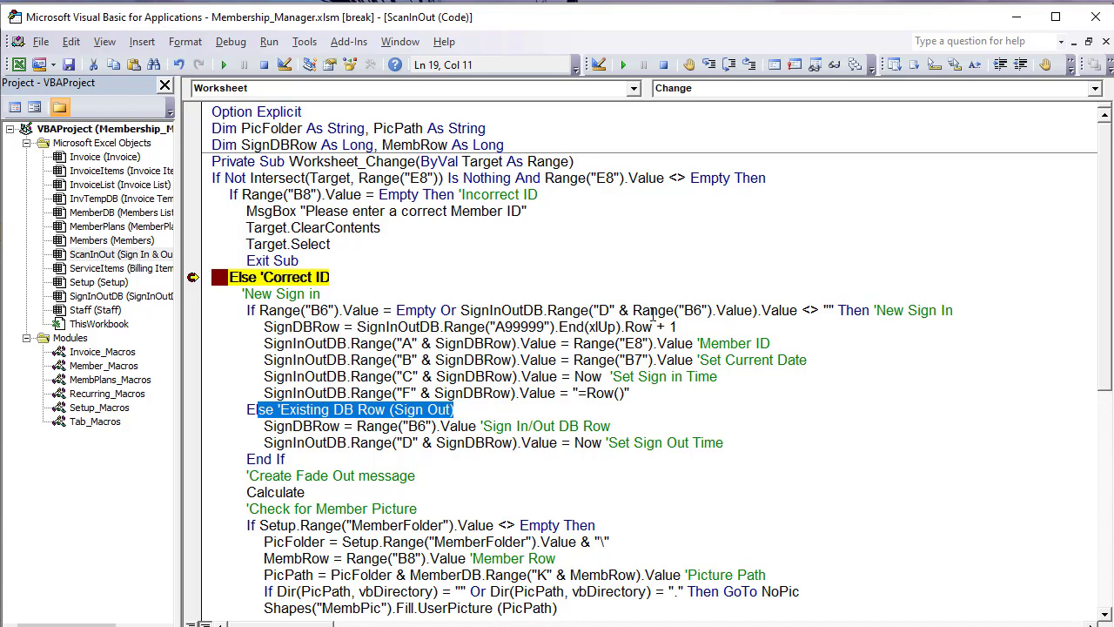
{"action": "left_click_drag", "start_coordinate": [599, 310], "coordinate": [814, 310]}
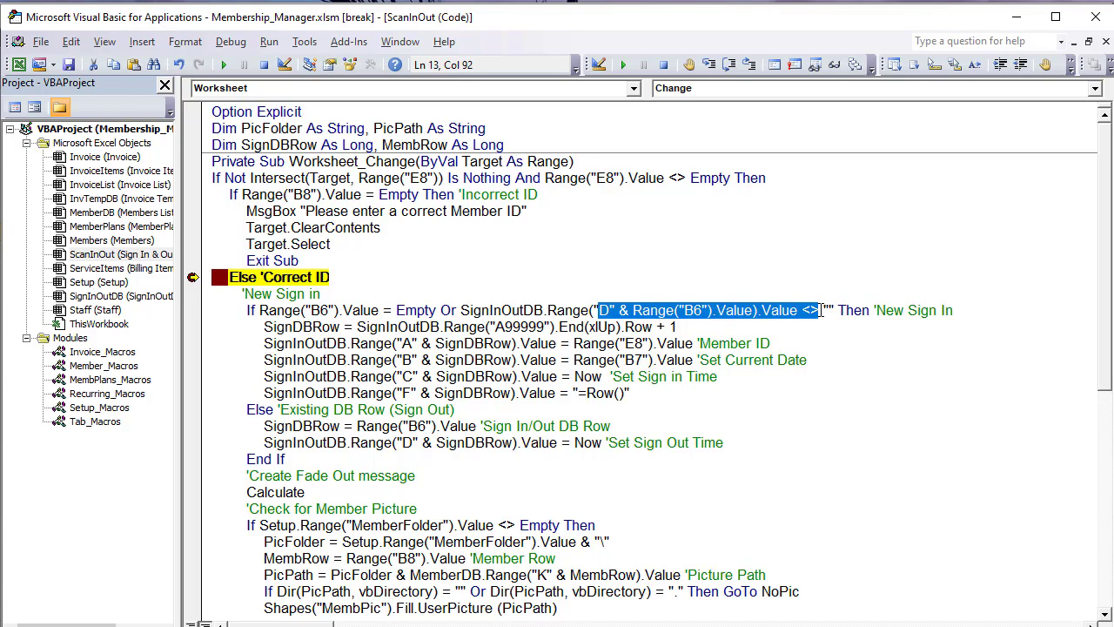
{"action": "left_click_drag", "start_coordinate": [686, 393], "coordinate": [215, 326]}
{"action": "left_click_drag", "start_coordinate": [454, 409], "coordinate": [248, 412]}
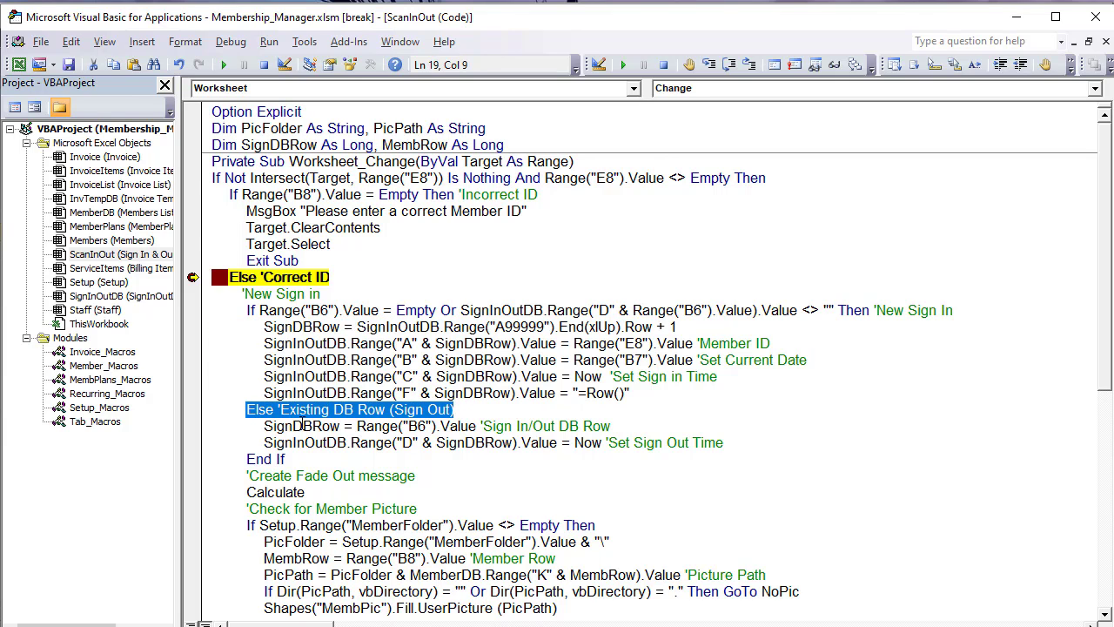
{"action": "left_click", "coordinate": [522, 409]}
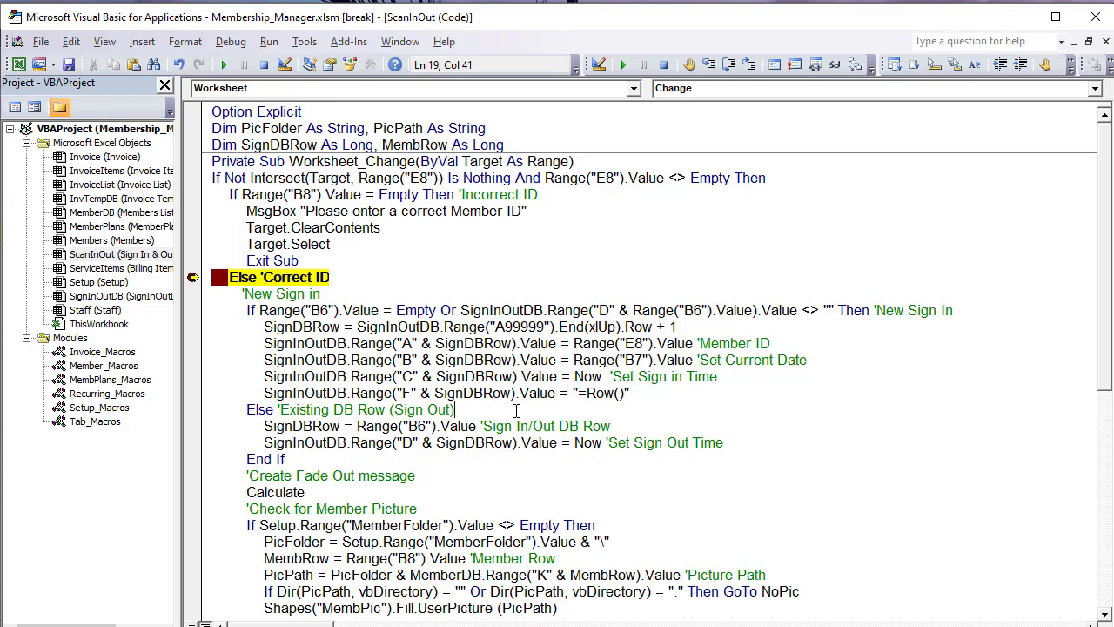
Step: Examine the Sign In and Sign Out columns on the SignInOutDB sheet, including cell D18 and the member's last entry in D47
{"action": "key", "text": "alt+F11"}
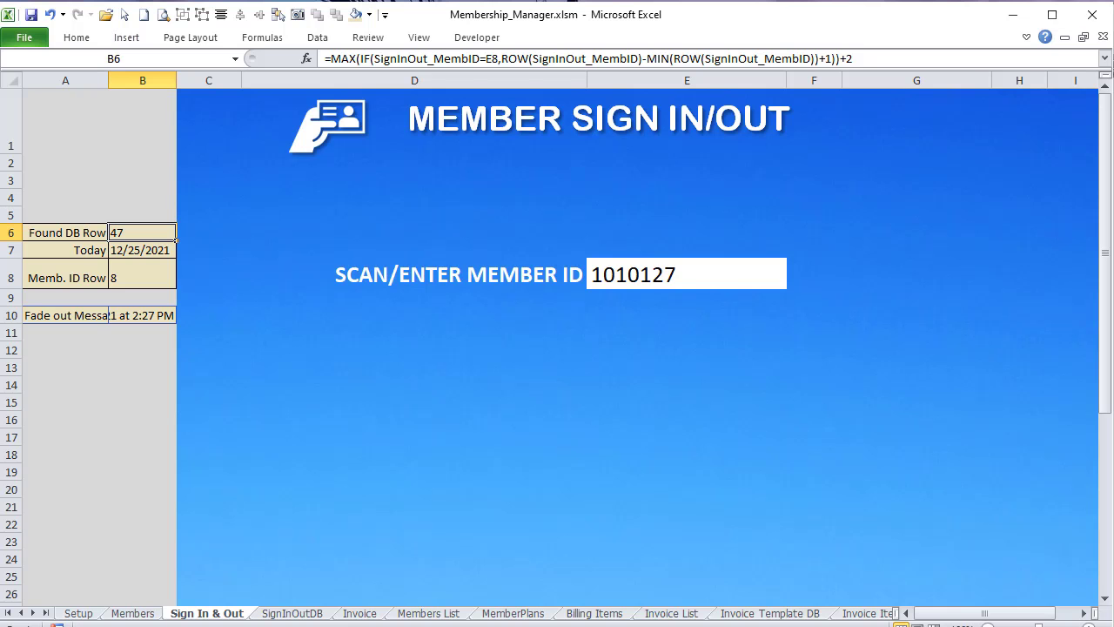
{"action": "left_click", "coordinate": [281, 614]}
{"action": "left_click_drag", "start_coordinate": [202, 222], "coordinate": [164, 363]}
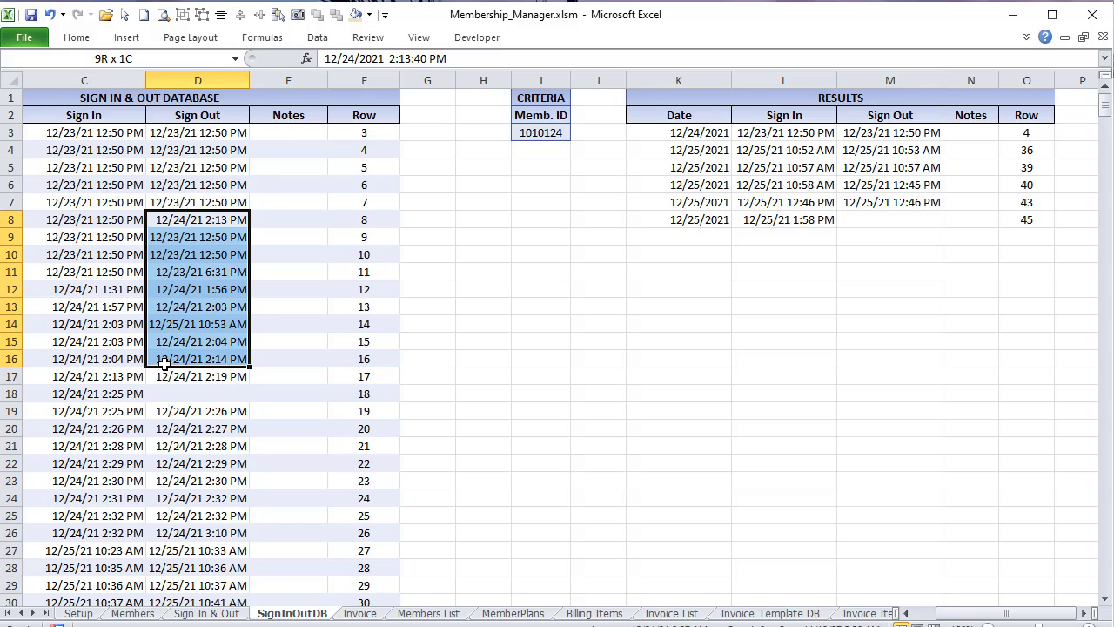
{"action": "left_click_drag", "start_coordinate": [100, 225], "coordinate": [84, 373]}
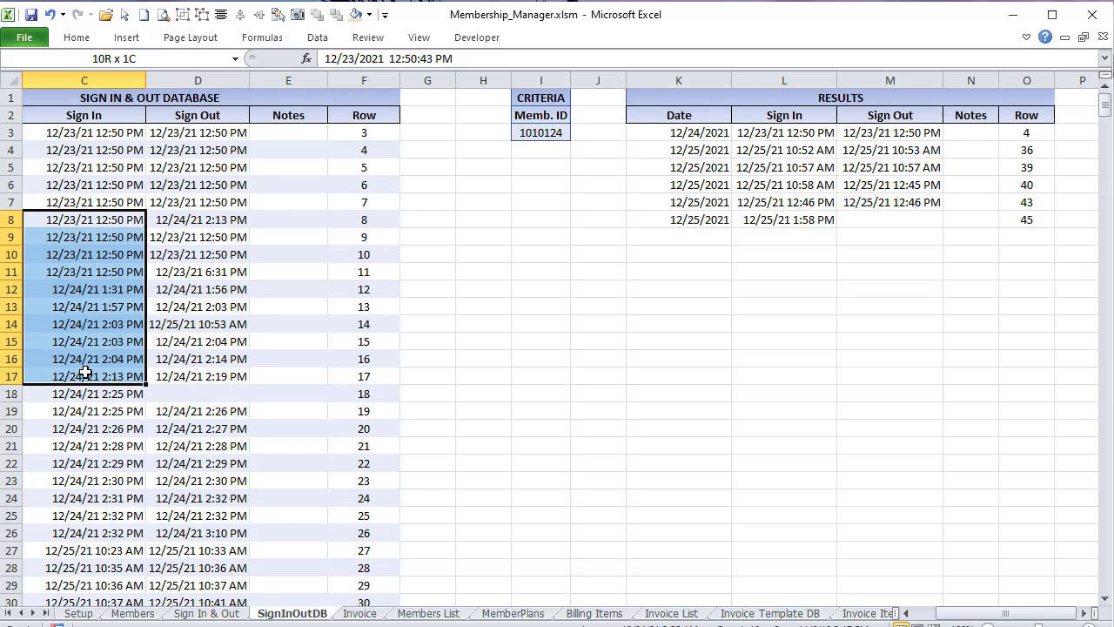
{"action": "left_click_drag", "start_coordinate": [174, 219], "coordinate": [167, 338]}
{"action": "left_click", "coordinate": [193, 393]}
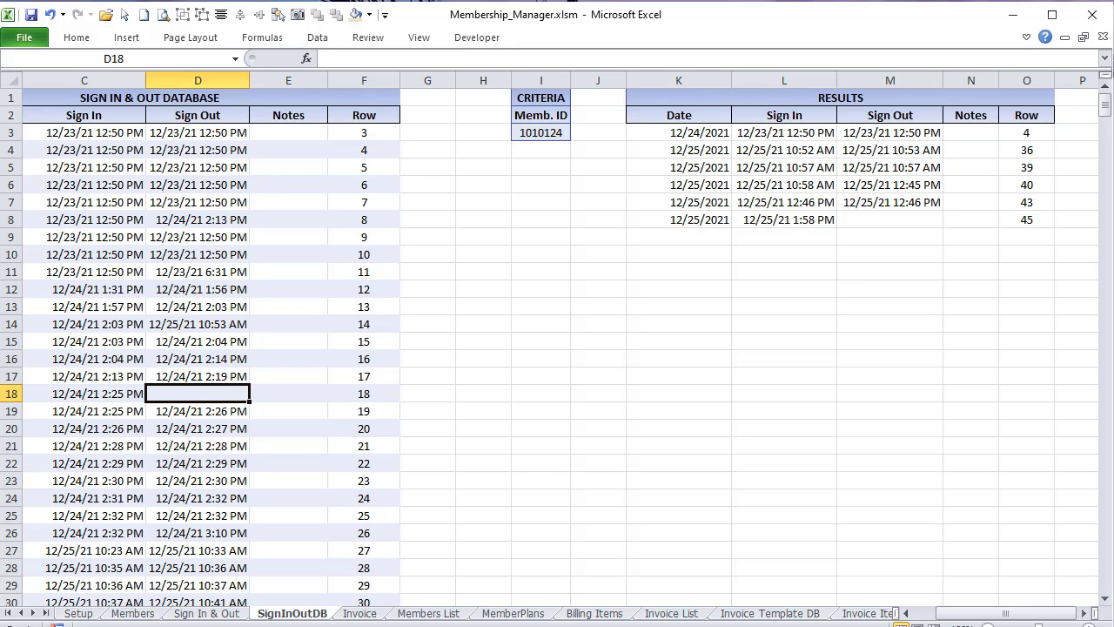
{"action": "scroll", "coordinate": [219, 564], "scroll_direction": "down", "scroll_amount": 9}
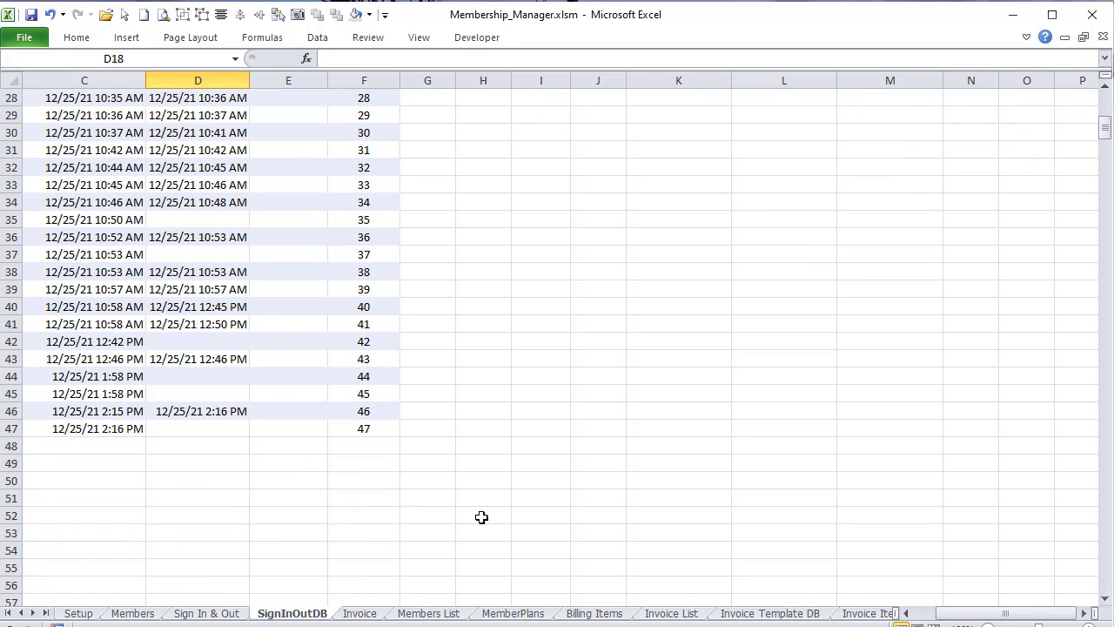
{"action": "left_click_drag", "start_coordinate": [958, 614], "coordinate": [910, 614]}
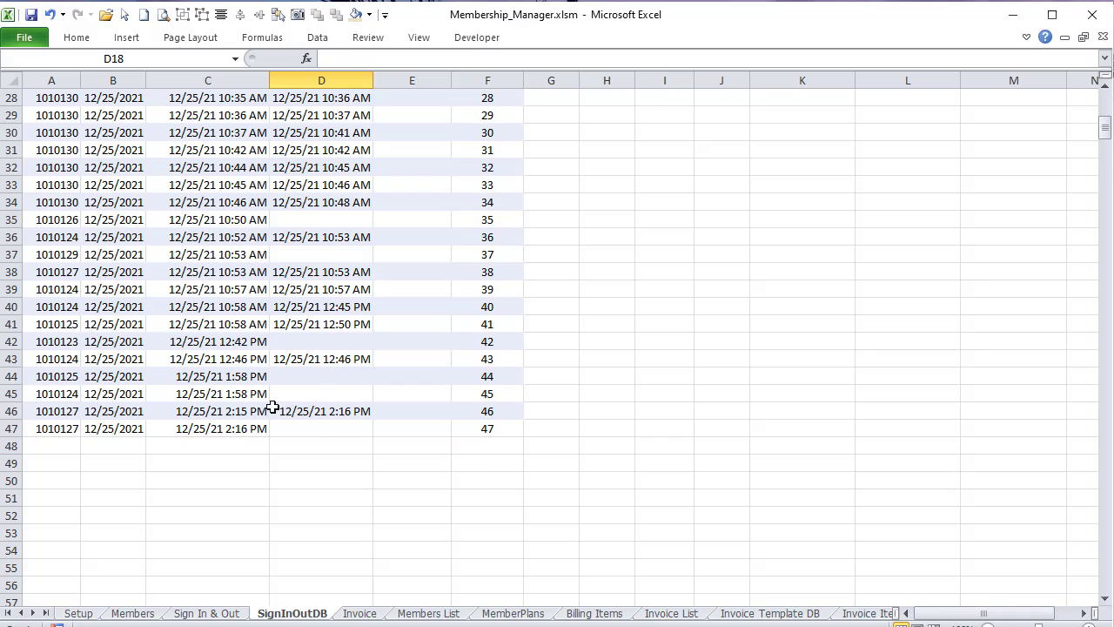
{"action": "left_click", "coordinate": [312, 425]}
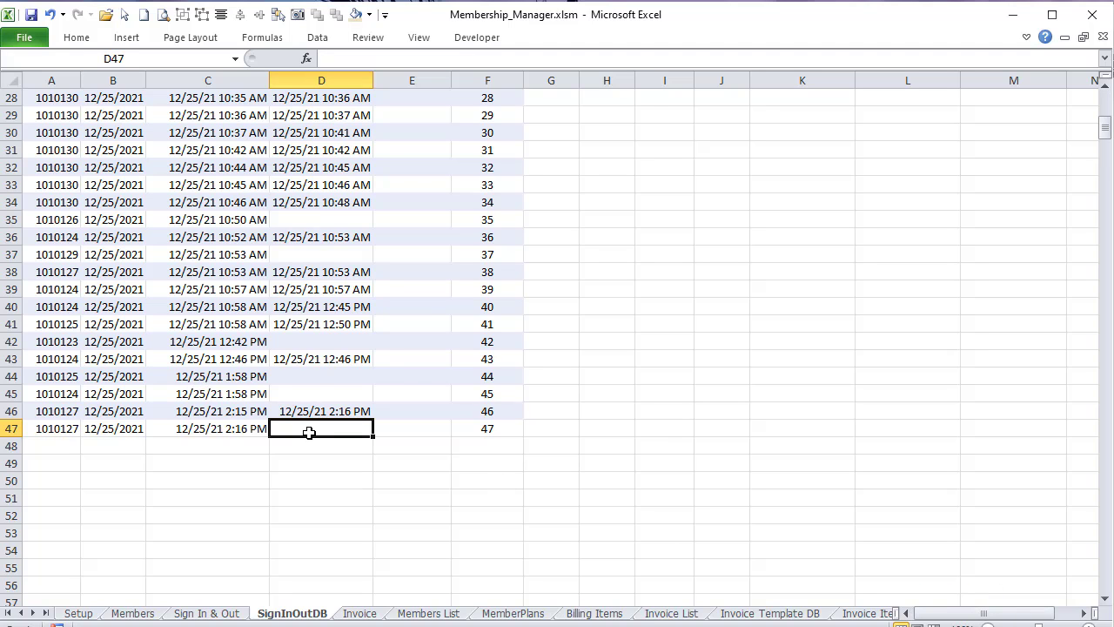
Step: Review the sign-out code that takes the row from B6 and writes Now to column D, then the whole If block
{"action": "key", "text": "alt+F11"}
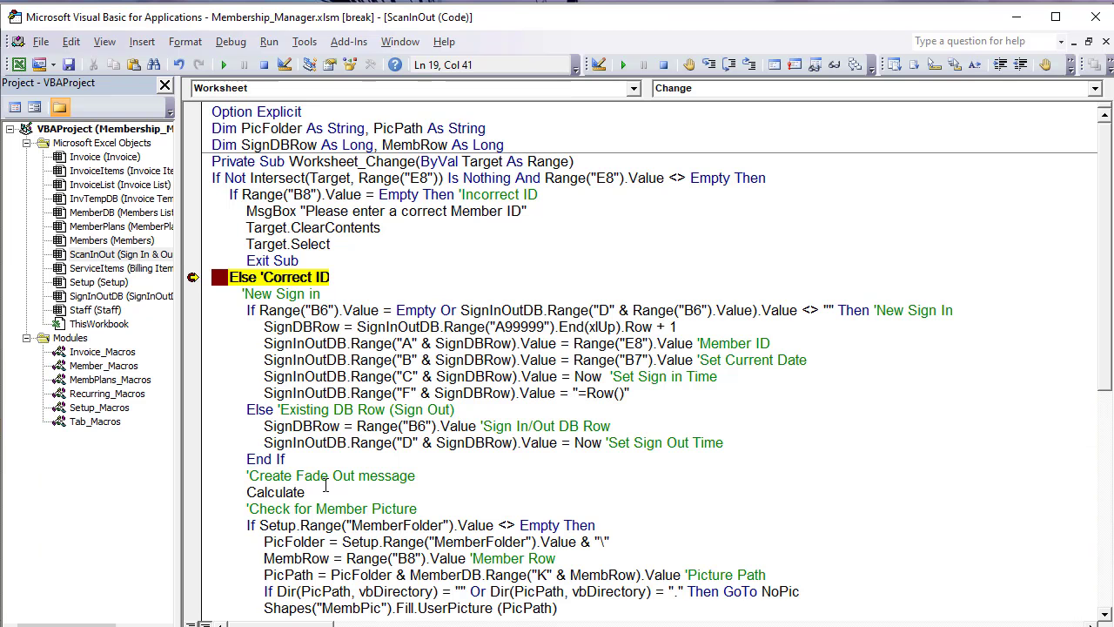
{"action": "left_click_drag", "start_coordinate": [264, 426], "coordinate": [347, 425]}
{"action": "left_click_drag", "start_coordinate": [477, 426], "coordinate": [357, 426]}
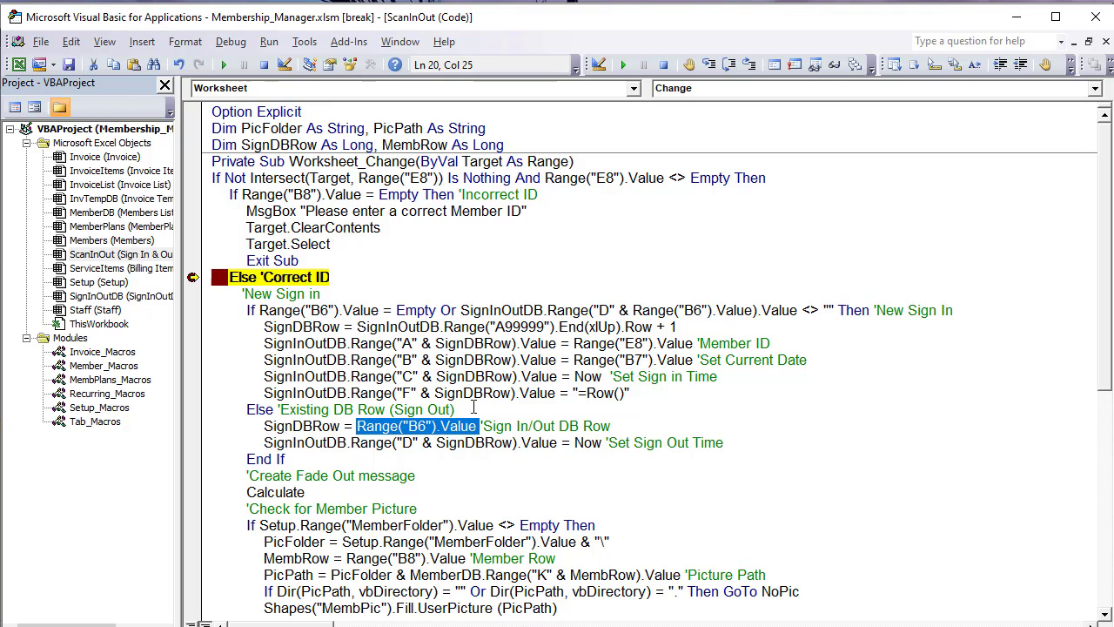
{"action": "left_click_drag", "start_coordinate": [619, 426], "coordinate": [368, 426]}
{"action": "left_click", "coordinate": [599, 458]}
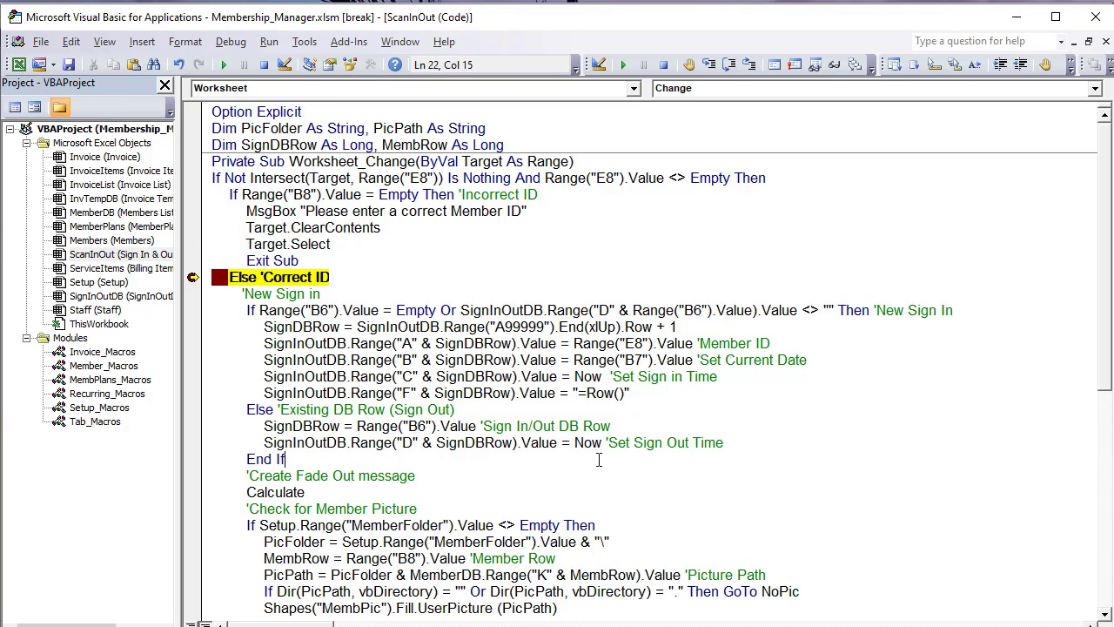
{"action": "double_click", "coordinate": [605, 444]}
{"action": "left_click_drag", "start_coordinate": [558, 444], "coordinate": [201, 315]}
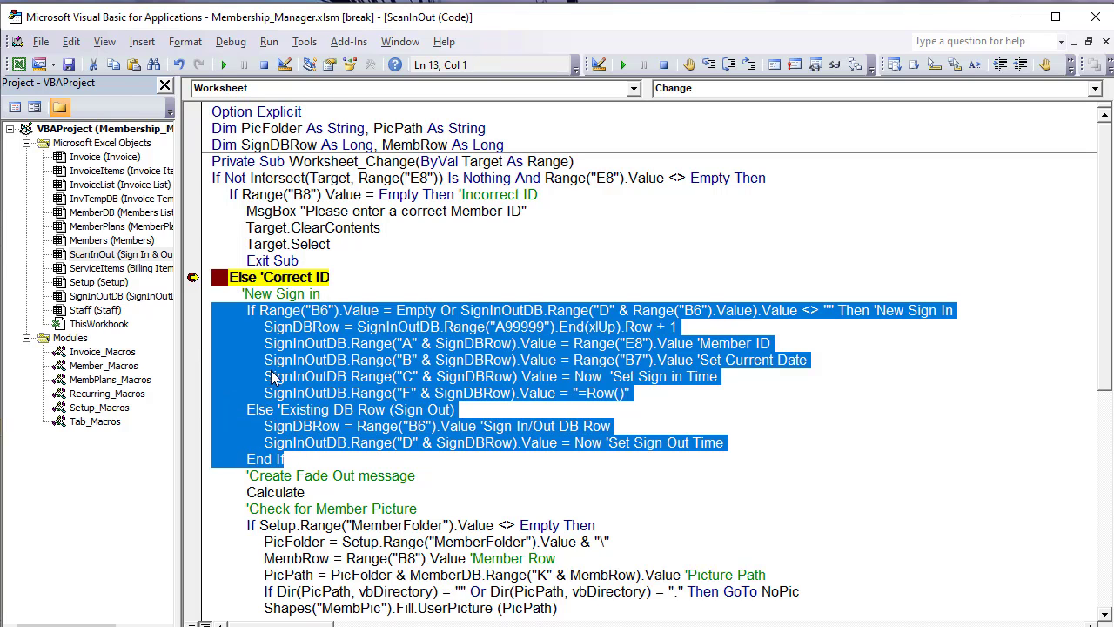
Step: Resume the paused macro and remove the breakpoint on the Else 'Correct ID line
{"action": "scroll", "coordinate": [272, 376], "scroll_direction": "down", "scroll_amount": 2}
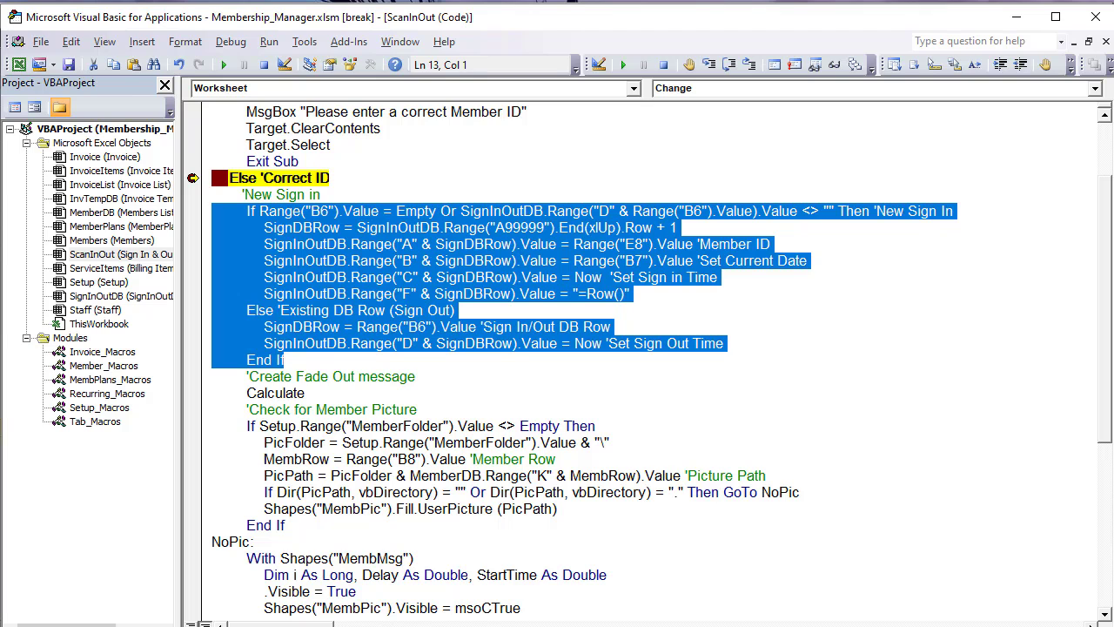
{"action": "left_click", "coordinate": [222, 64]}
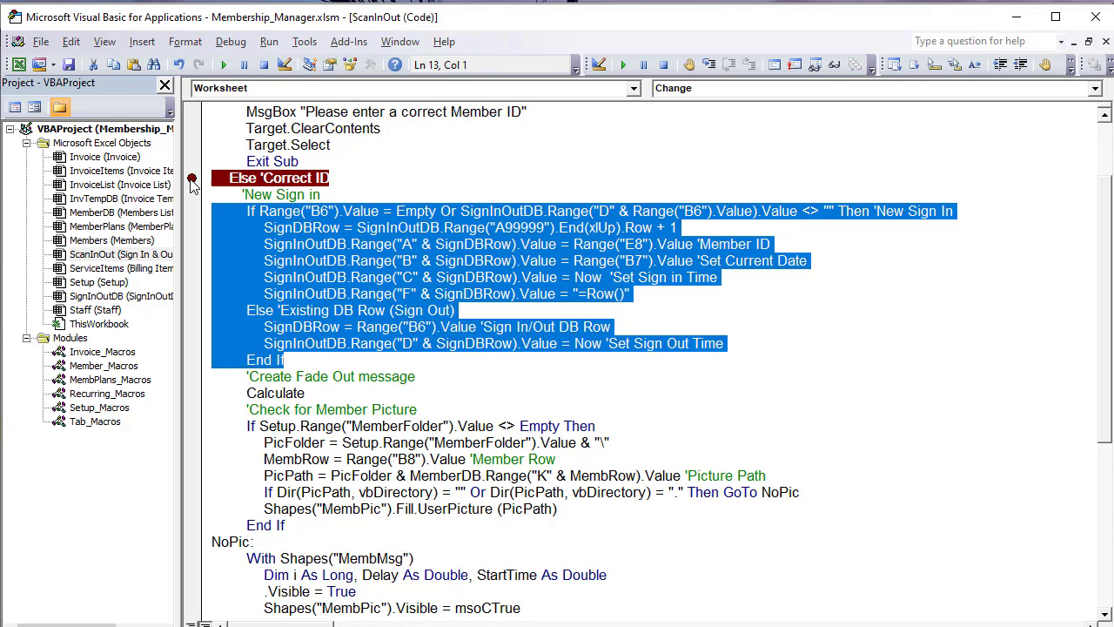
{"action": "left_click", "coordinate": [193, 179]}
Step: Switch to the Sign In & Out sheet and enter the first listed member's ID in E8
{"action": "key", "text": "alt+F11"}
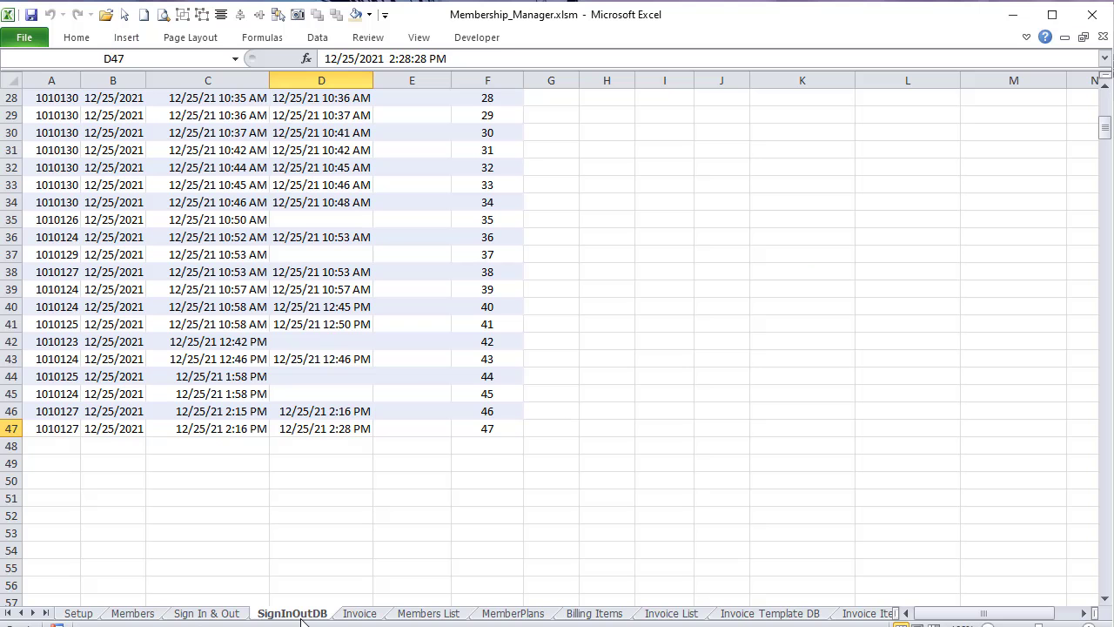
{"action": "left_click", "coordinate": [343, 615]}
{"action": "left_click", "coordinate": [209, 615]}
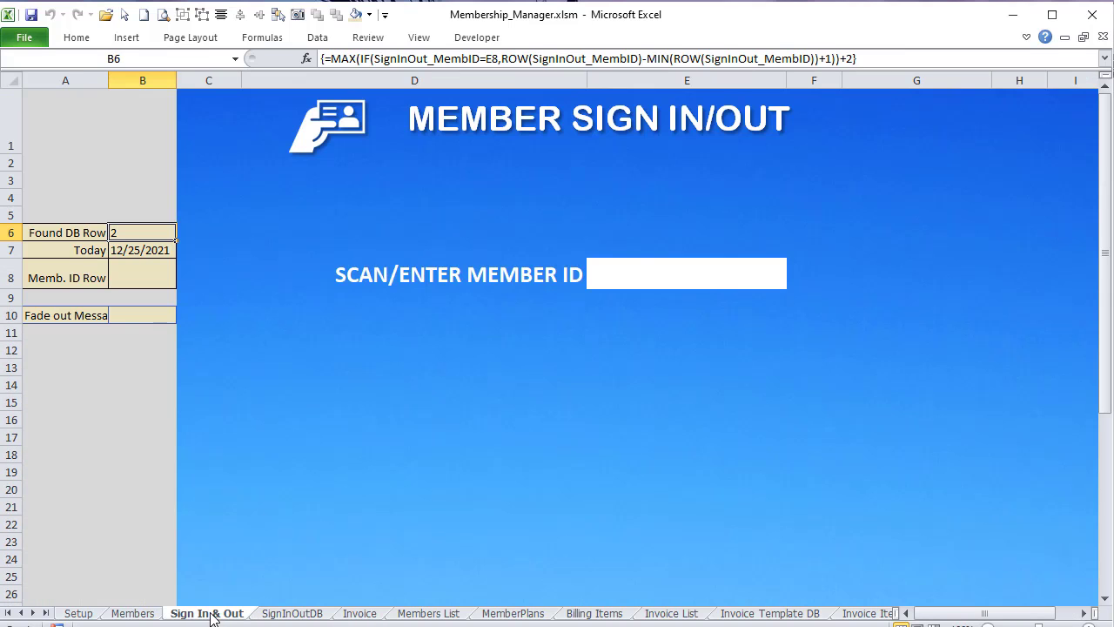
{"action": "left_click", "coordinate": [716, 272]}
{"action": "left_click", "coordinate": [794, 279]}
{"action": "left_click", "coordinate": [740, 295]}
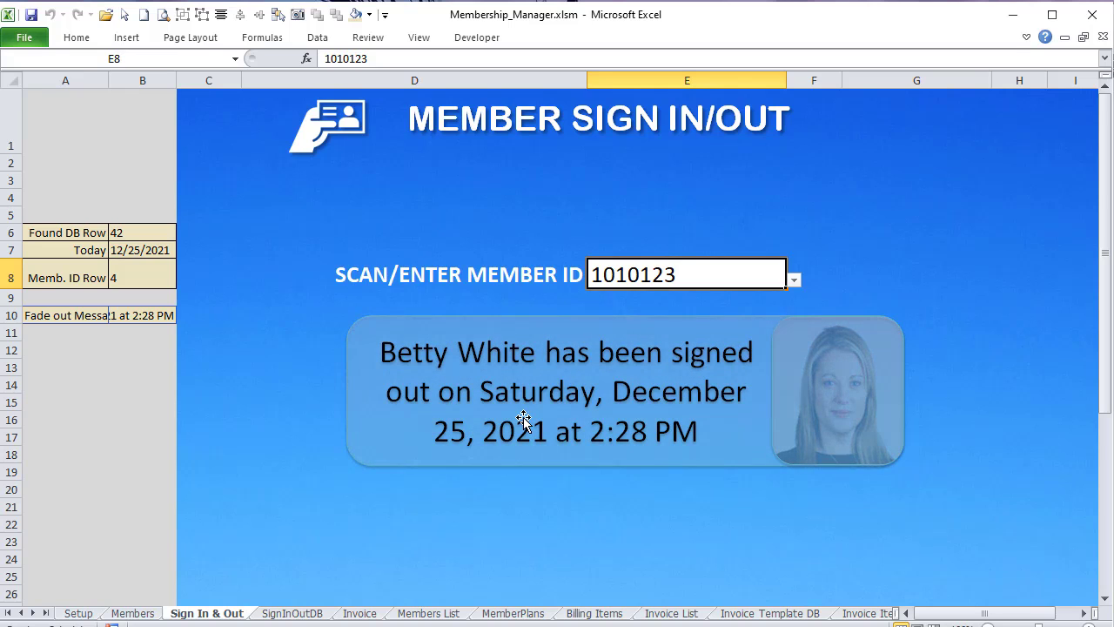
Step: Enter the first member's ID in E8 twice more to record a new sign-in and its sign-out
{"action": "left_click", "coordinate": [795, 279]}
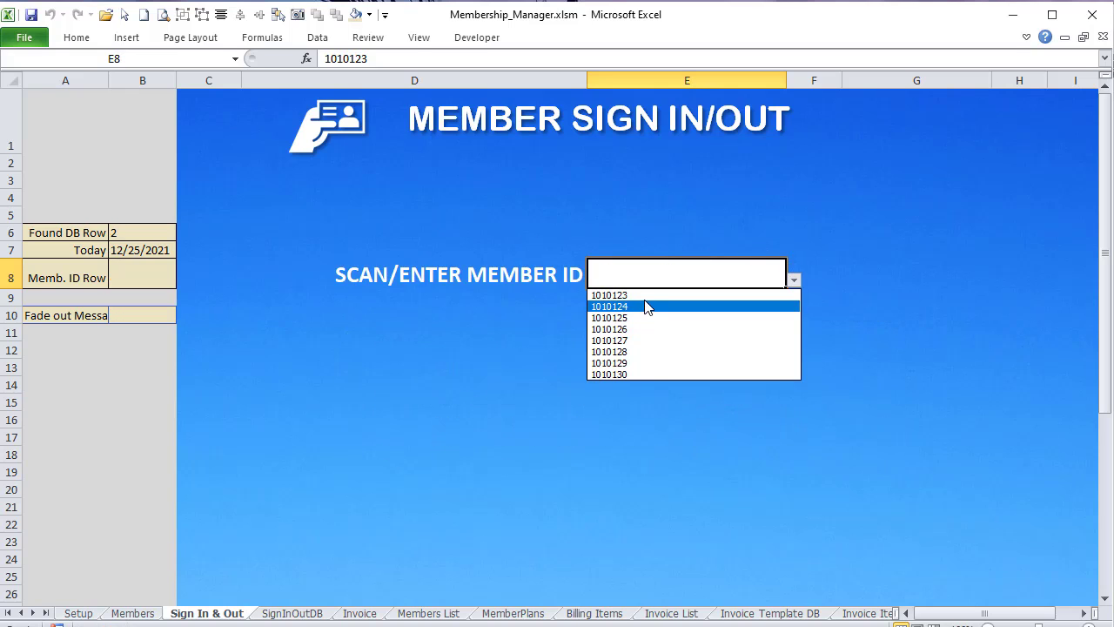
{"action": "left_click", "coordinate": [643, 296]}
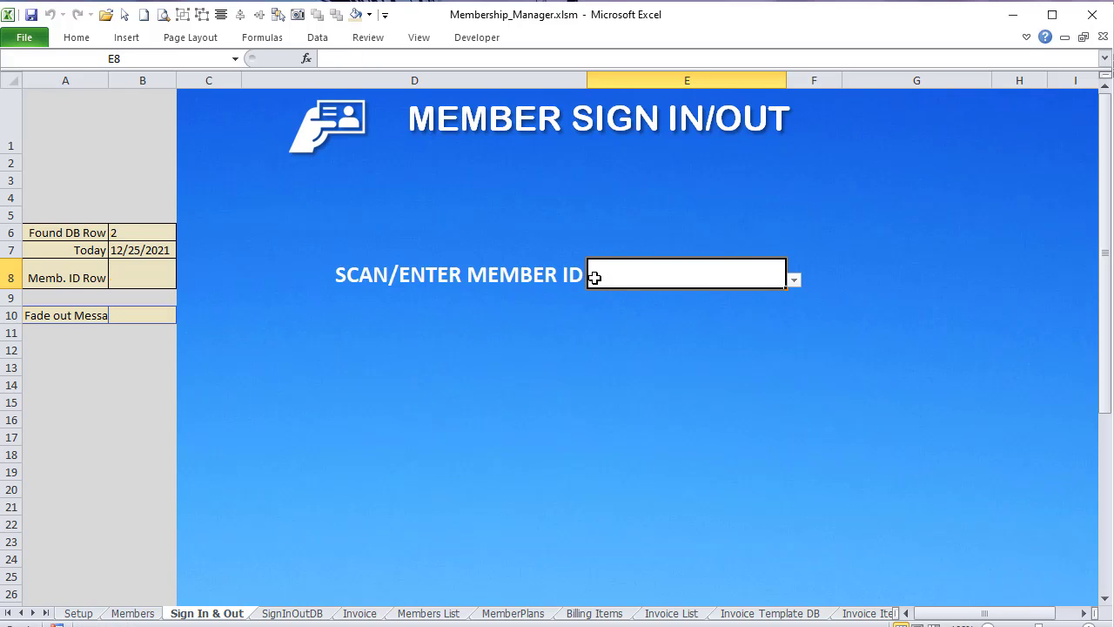
{"action": "left_click", "coordinate": [794, 280]}
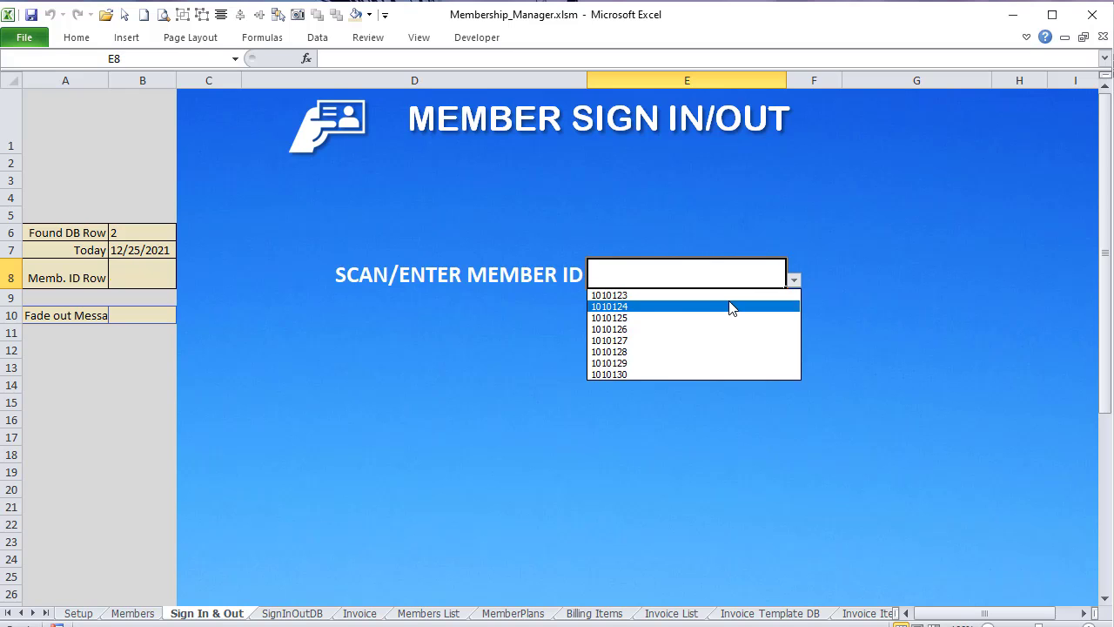
{"action": "left_click", "coordinate": [726, 295]}
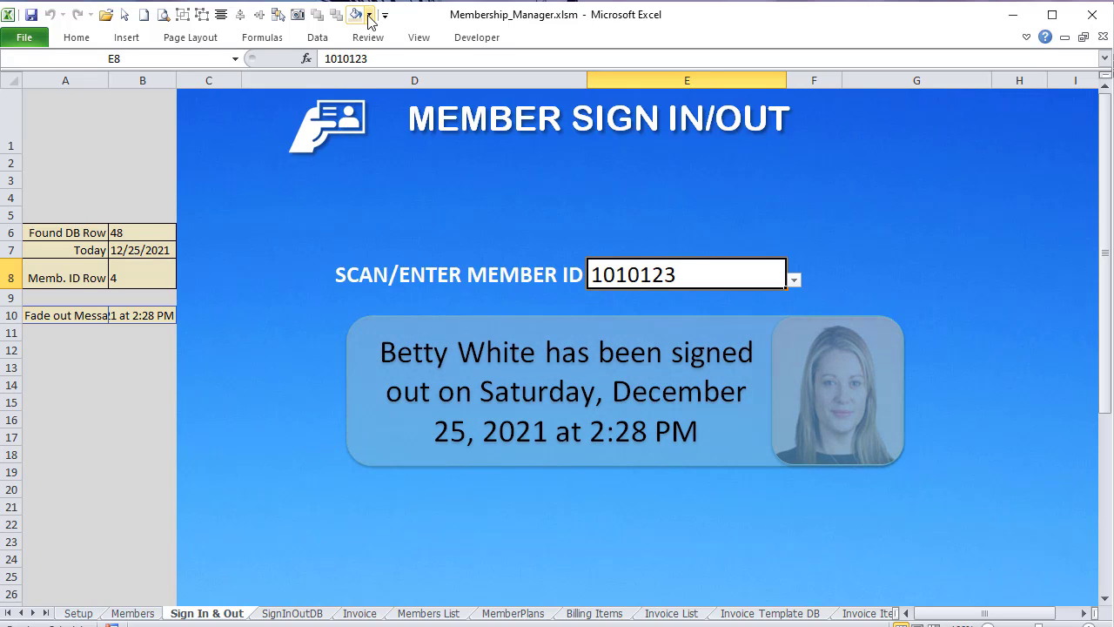
Step: List the sheet's shapes and make the hidden MembPic and MembMsg shapes visible
{"action": "left_click", "coordinate": [278, 16]}
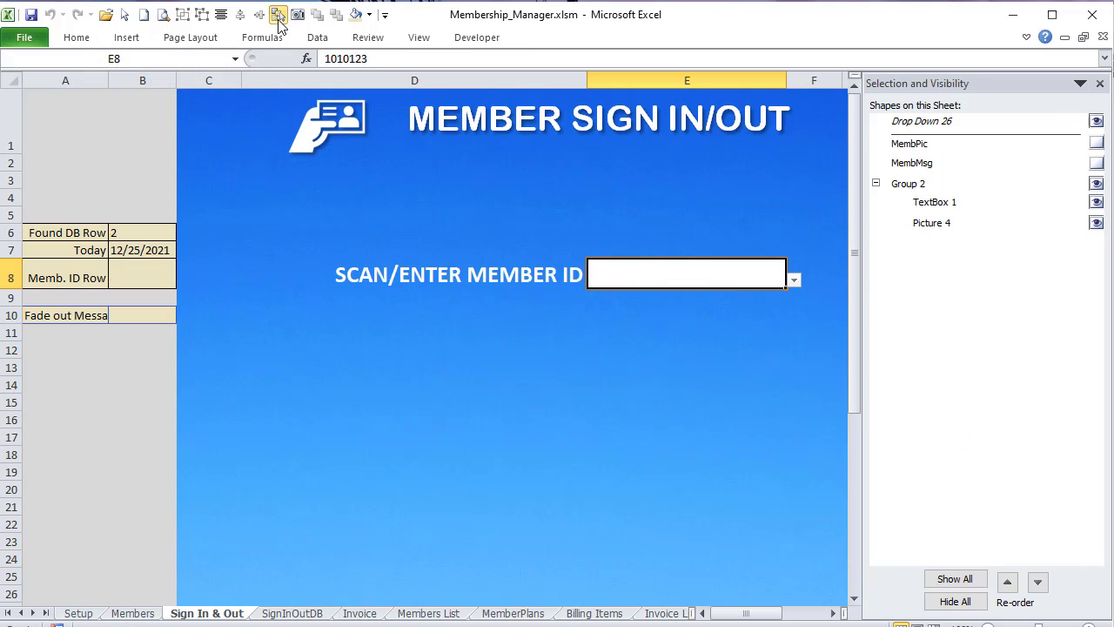
{"action": "left_click", "coordinate": [1097, 144]}
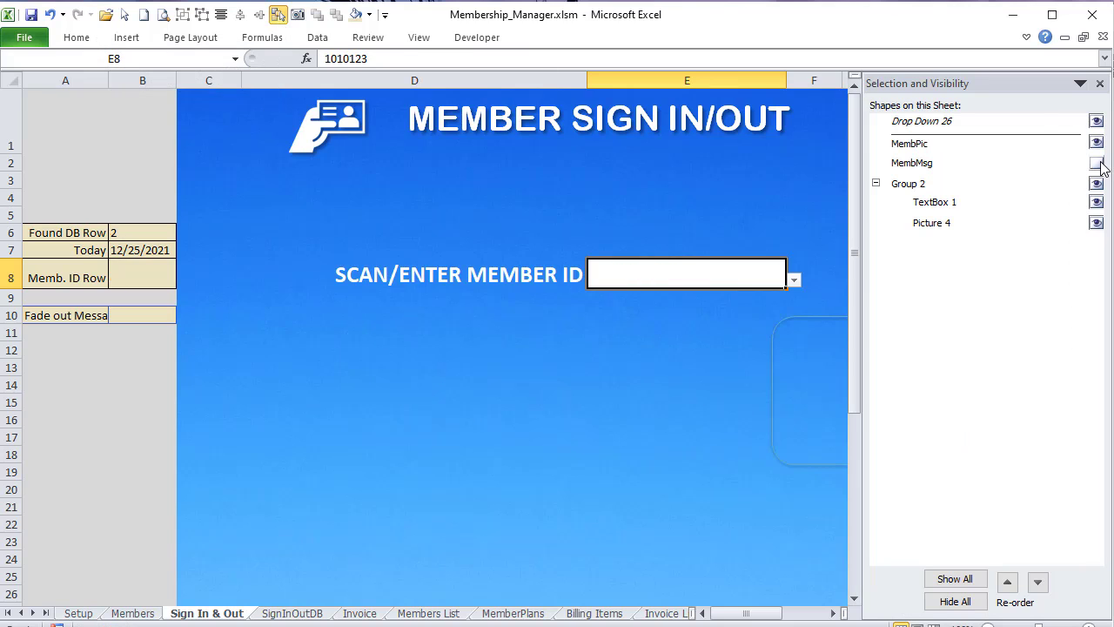
{"action": "left_click", "coordinate": [1097, 164]}
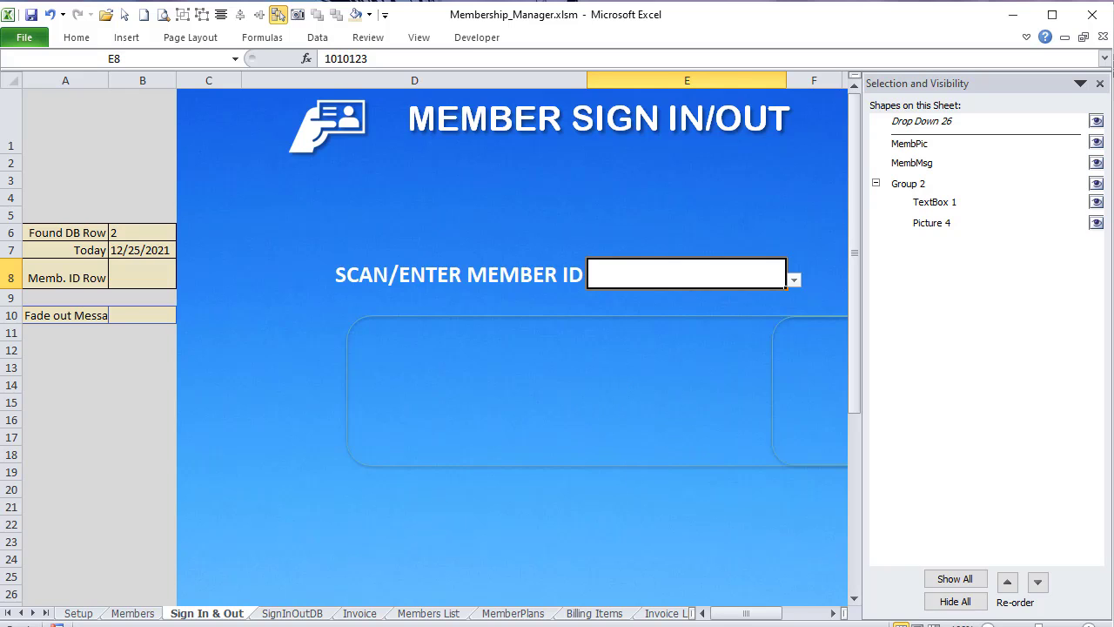
Step: Set a breakpoint on the For i = 1 To 75 line of the fade-out code in ScanInOut
{"action": "key", "text": "alt+F11"}
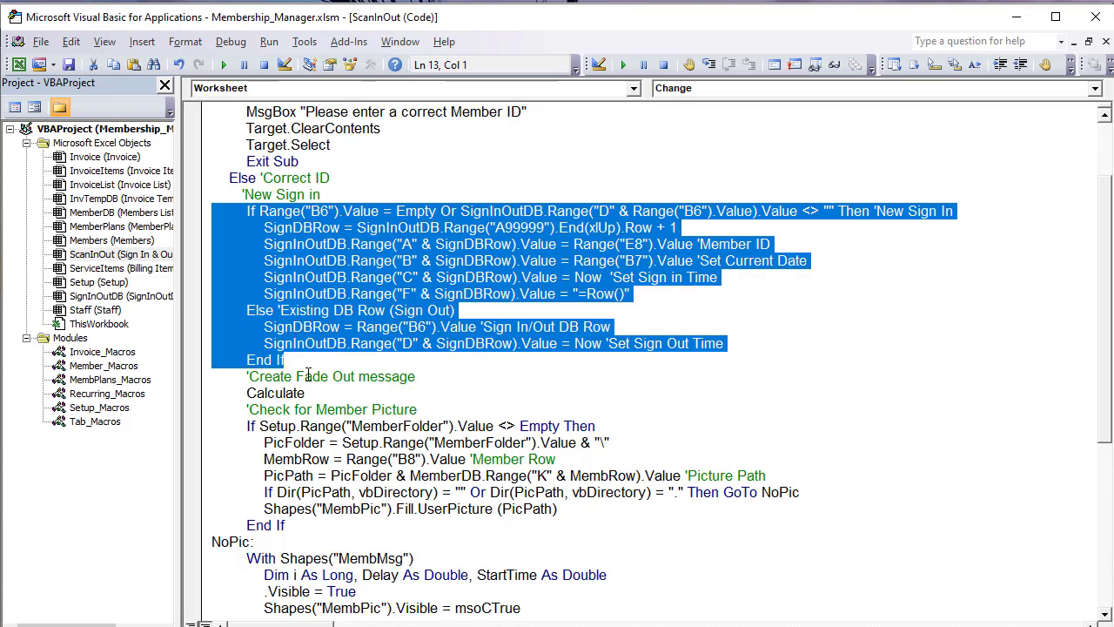
{"action": "scroll", "coordinate": [315, 452], "scroll_direction": "down", "scroll_amount": 4}
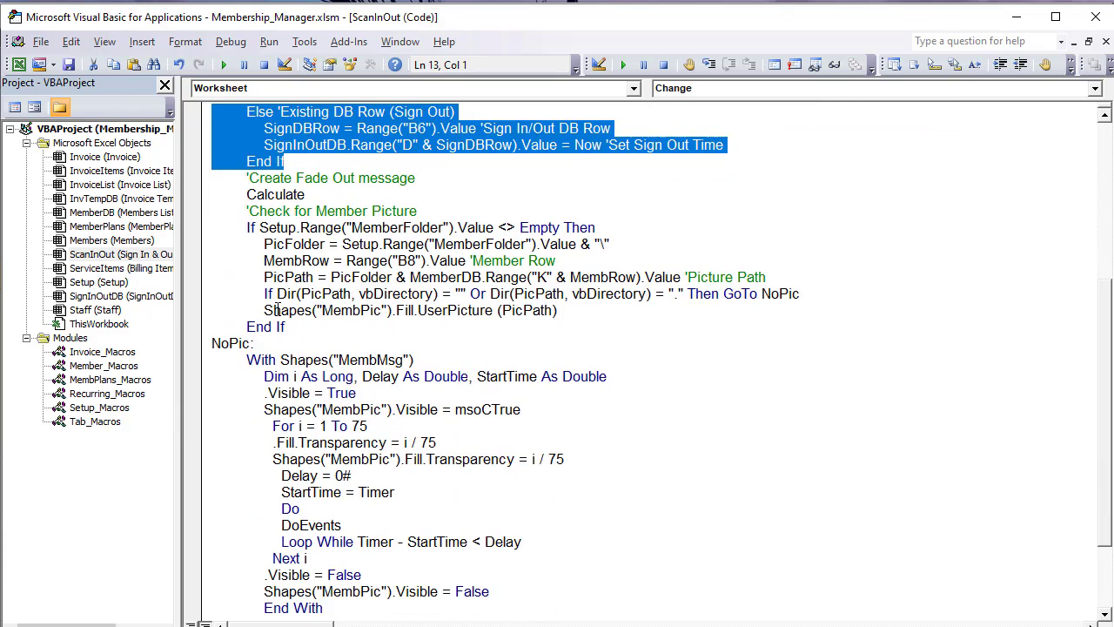
{"action": "scroll", "coordinate": [269, 320], "scroll_direction": "down", "scroll_amount": 1}
{"action": "left_click", "coordinate": [273, 379]}
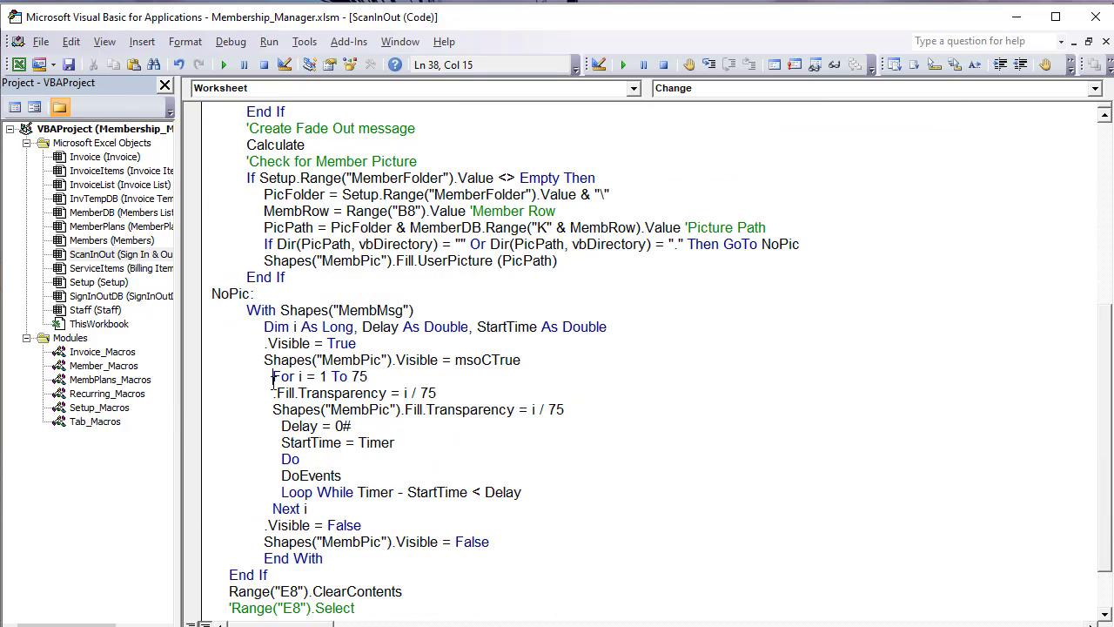
{"action": "left_click", "coordinate": [193, 361]}
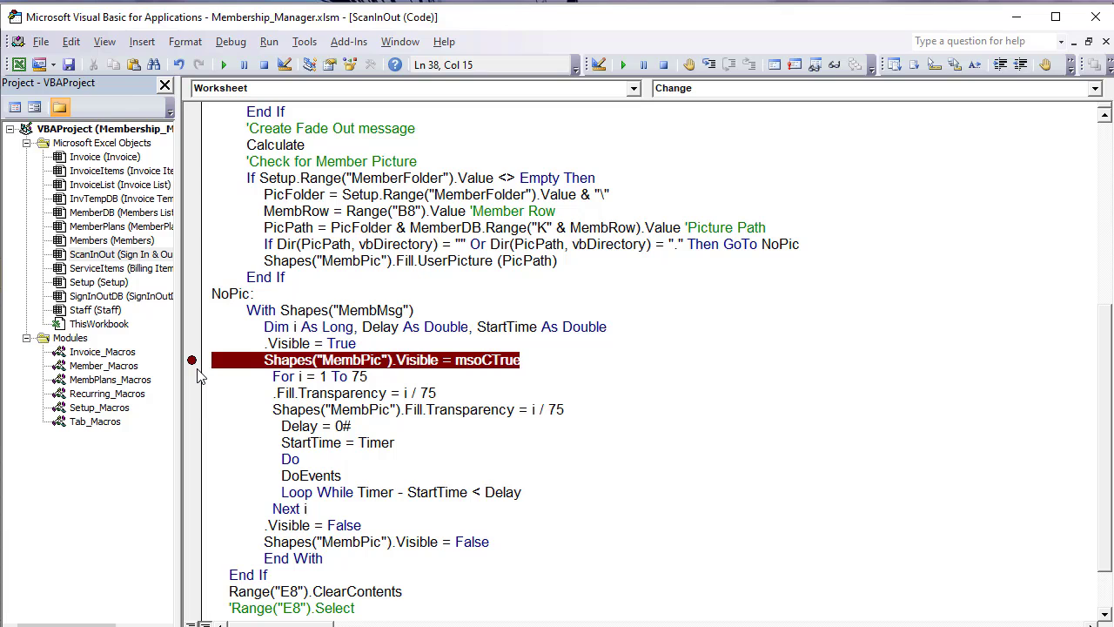
{"action": "left_click", "coordinate": [192, 376]}
{"action": "left_click", "coordinate": [192, 359]}
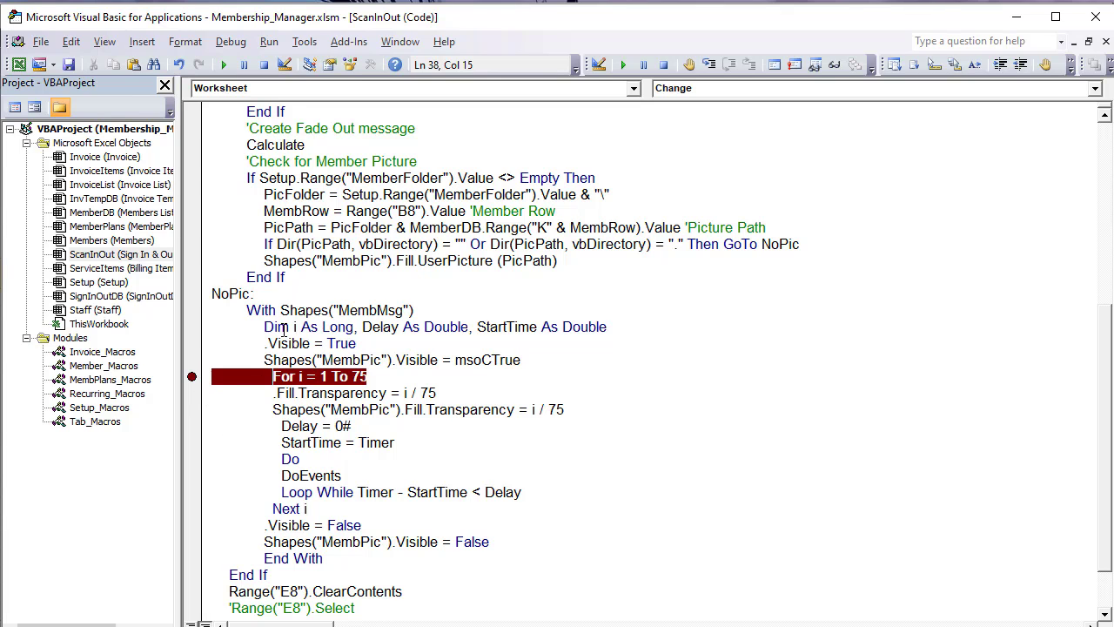
Step: Enter the second listed member's ID in E8 to pause the macro with the message showing, and close the shape list
{"action": "key", "text": "alt+F11"}
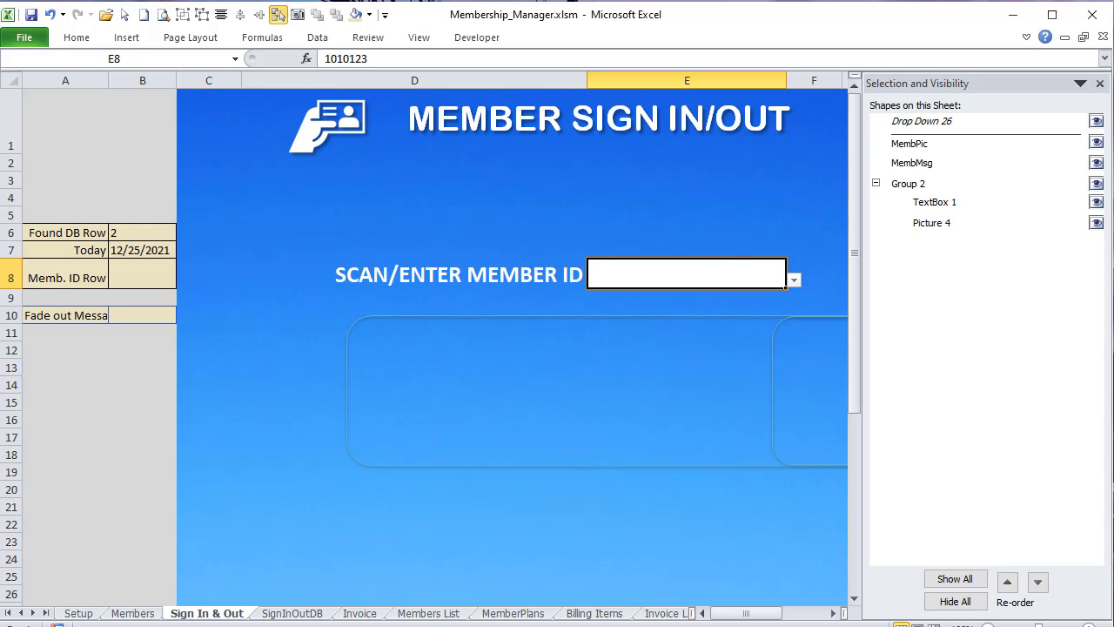
{"action": "left_click", "coordinate": [794, 280]}
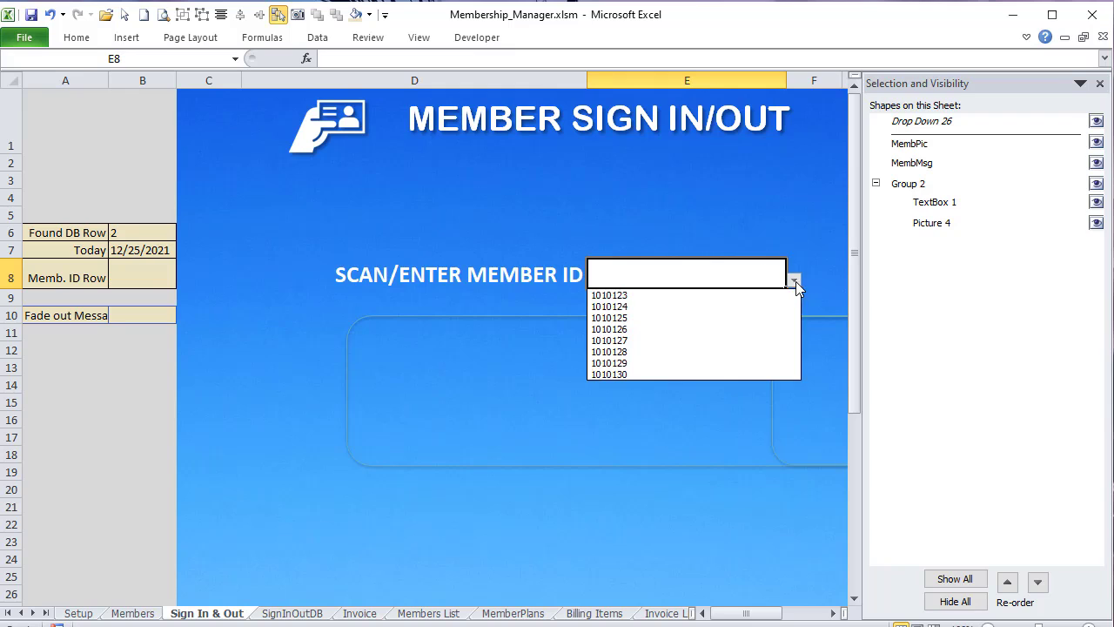
{"action": "left_click", "coordinate": [754, 307]}
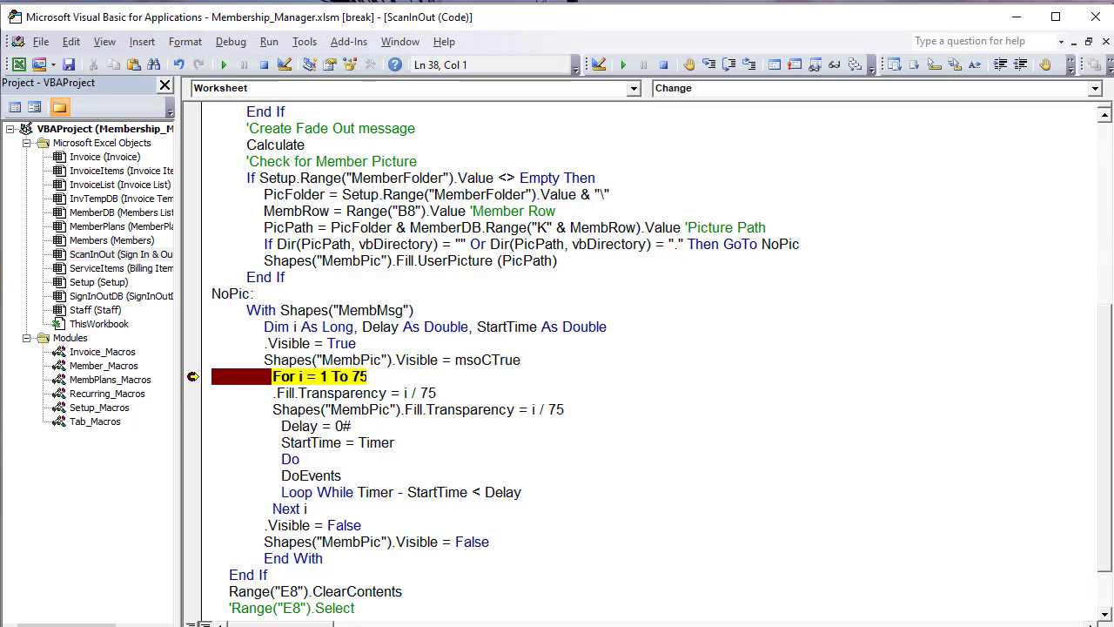
{"action": "key", "text": "alt+F11"}
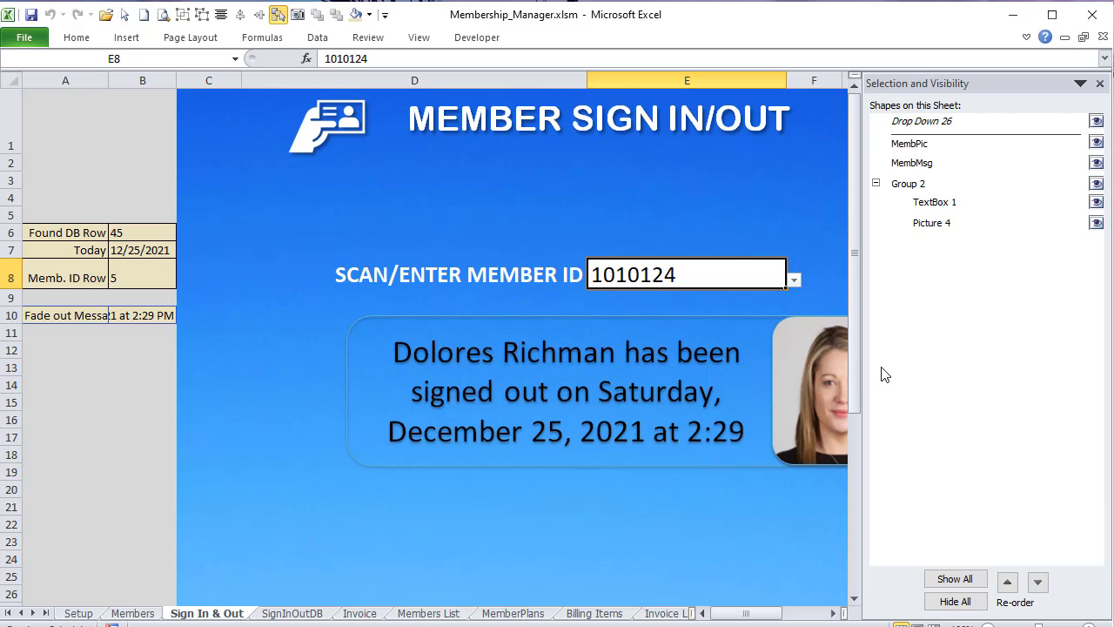
{"action": "left_click", "coordinate": [1101, 84]}
{"action": "key", "text": "alt+F11"}
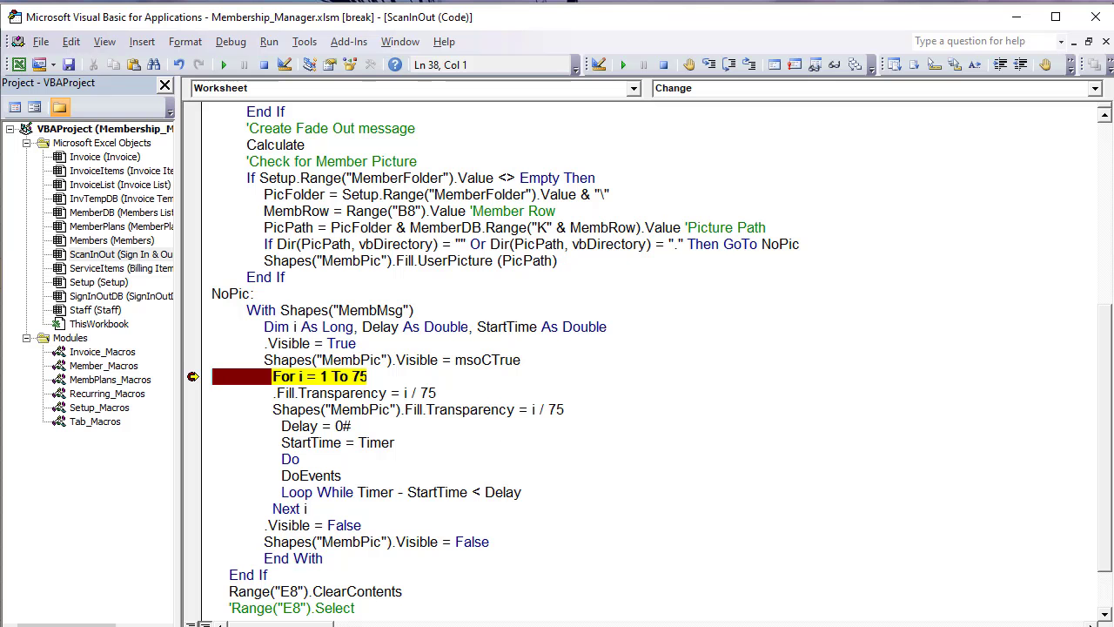
{"action": "key", "text": "alt+F11"}
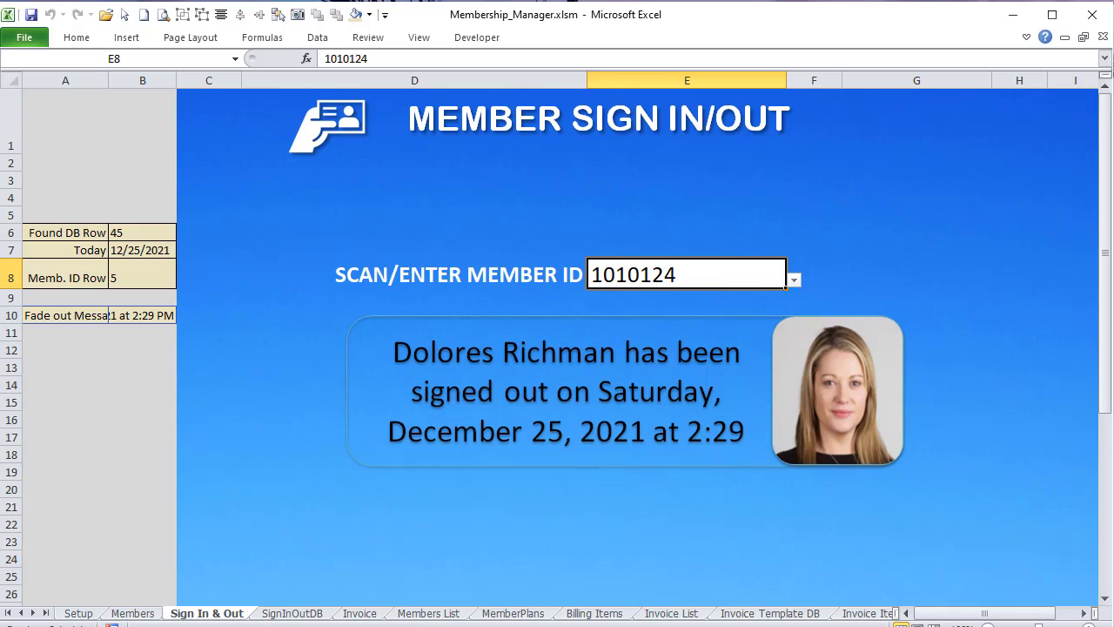
Step: Inspect the names of the message and picture shapes, MembMsg and MembPic, and the message's link to cell B10
{"action": "left_click", "coordinate": [477, 351]}
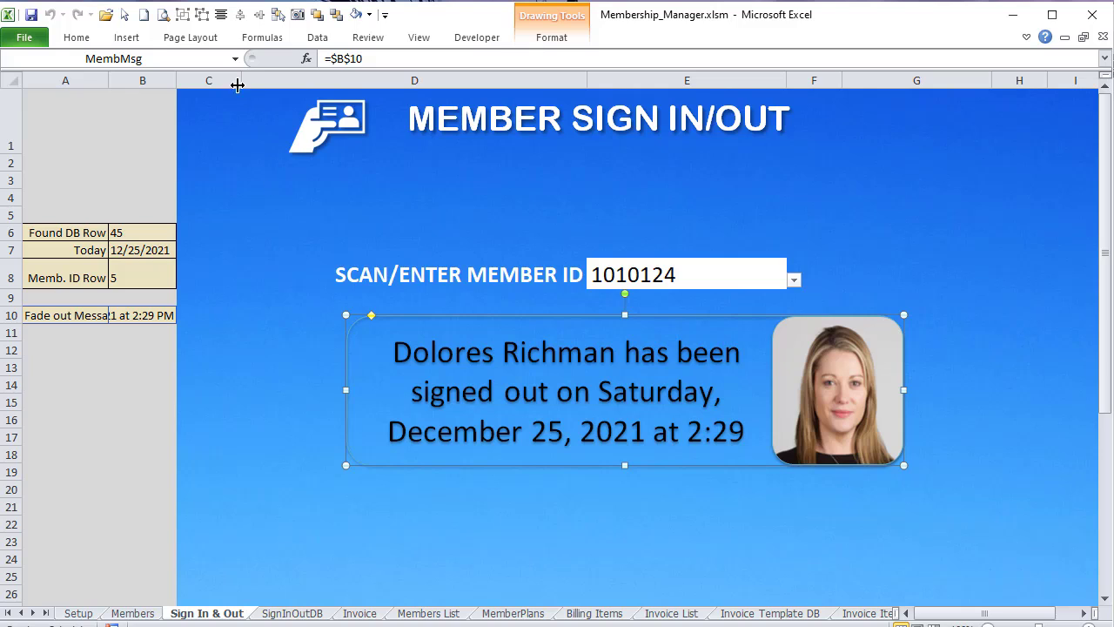
{"action": "left_click", "coordinate": [871, 374]}
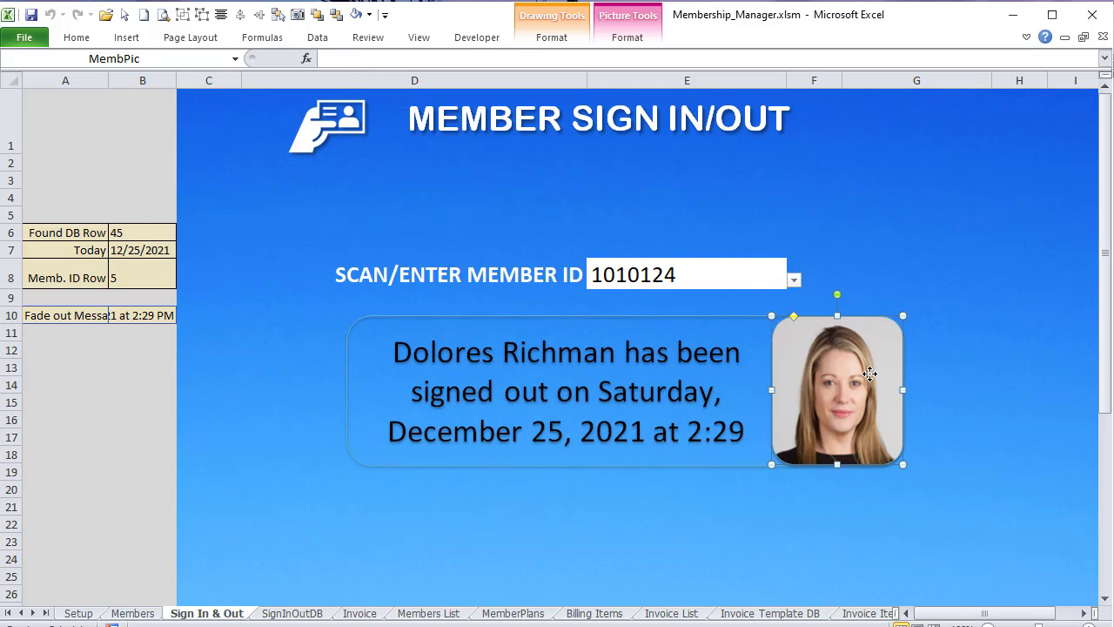
{"action": "left_click", "coordinate": [682, 321]}
{"action": "left_click", "coordinate": [130, 58]}
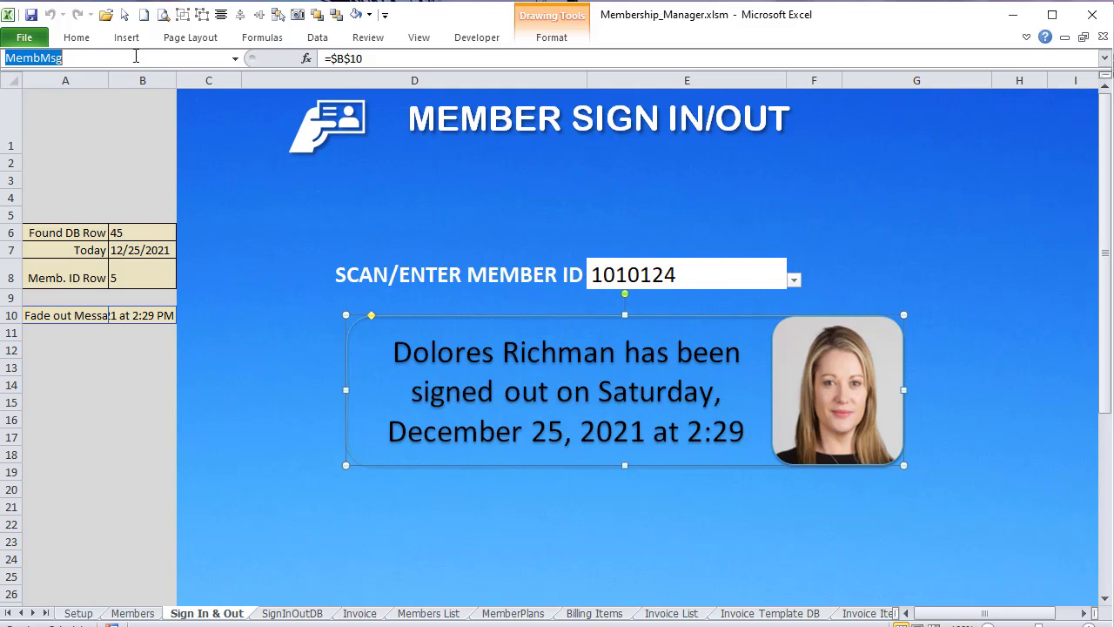
{"action": "left_click", "coordinate": [897, 350]}
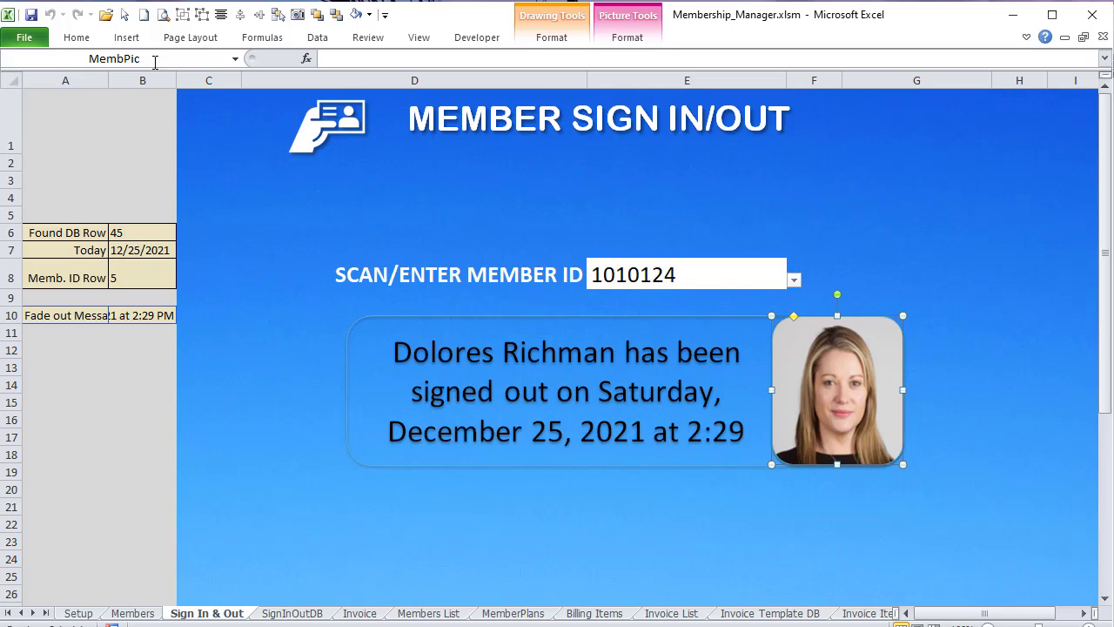
{"action": "left_click", "coordinate": [413, 353]}
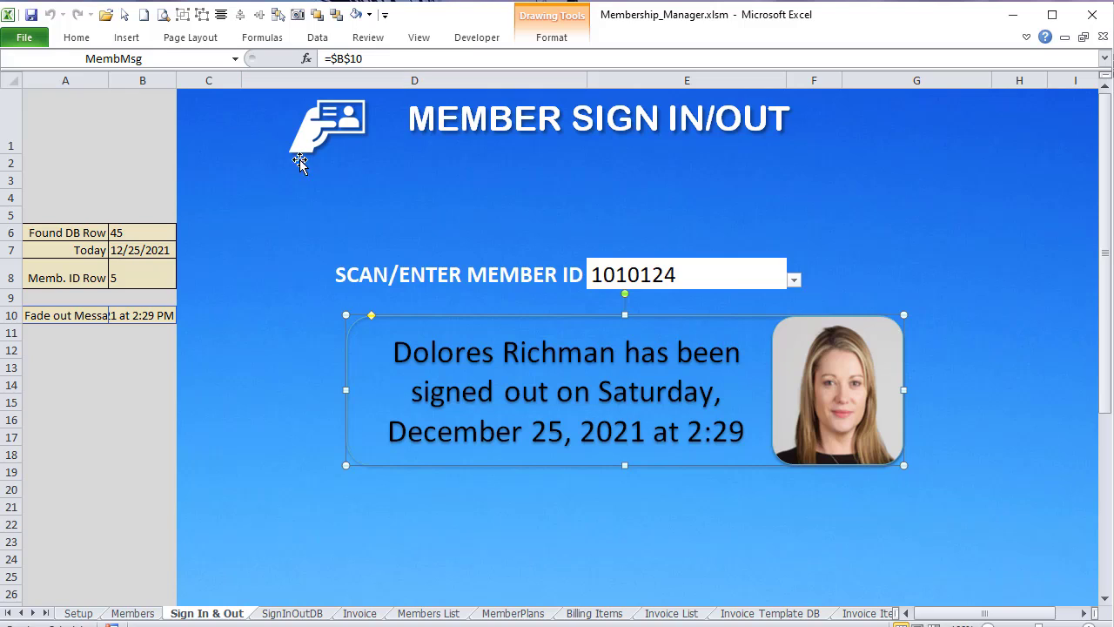
Step: Display the complete fade-out message formula of cell B10 in an expanded formula bar
{"action": "left_click", "coordinate": [258, 214]}
{"action": "left_click", "coordinate": [146, 309]}
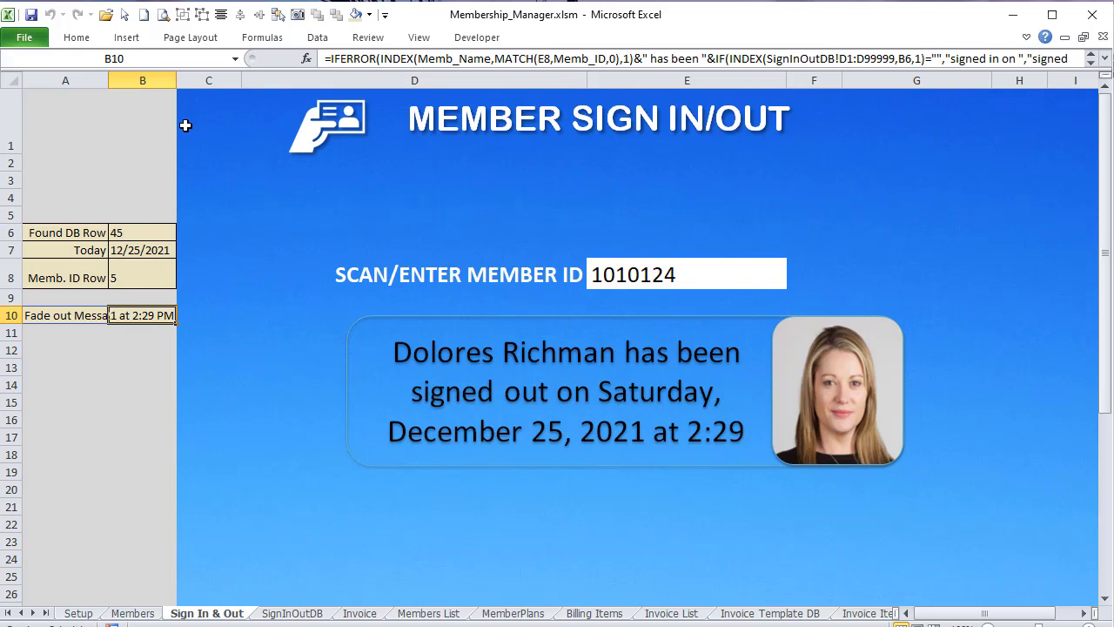
{"action": "left_click", "coordinate": [1105, 58]}
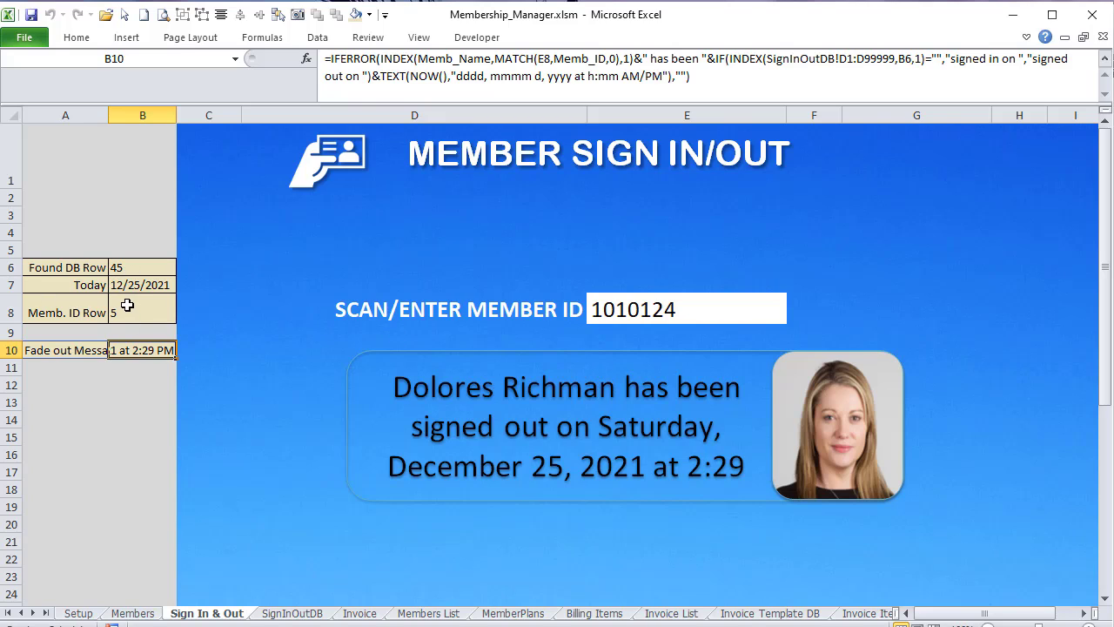
Step: Examine the member-name INDEX/MATCH lookup on E8 and the " has been " text in B10's formula, and leave the formula
{"action": "left_click", "coordinate": [460, 57]}
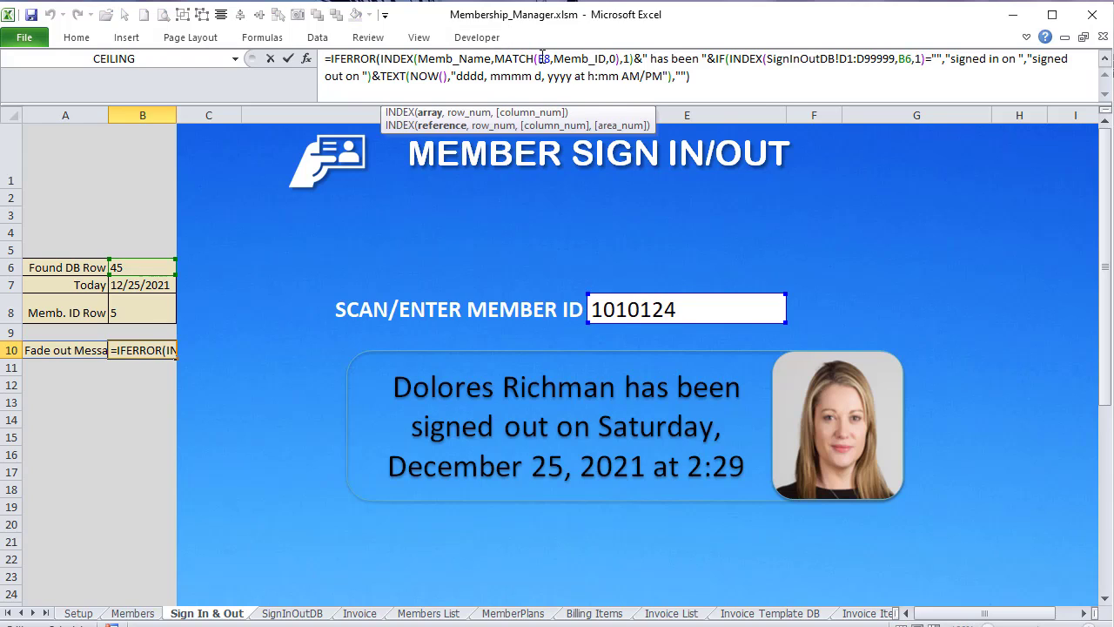
{"action": "double_click", "coordinate": [543, 58]}
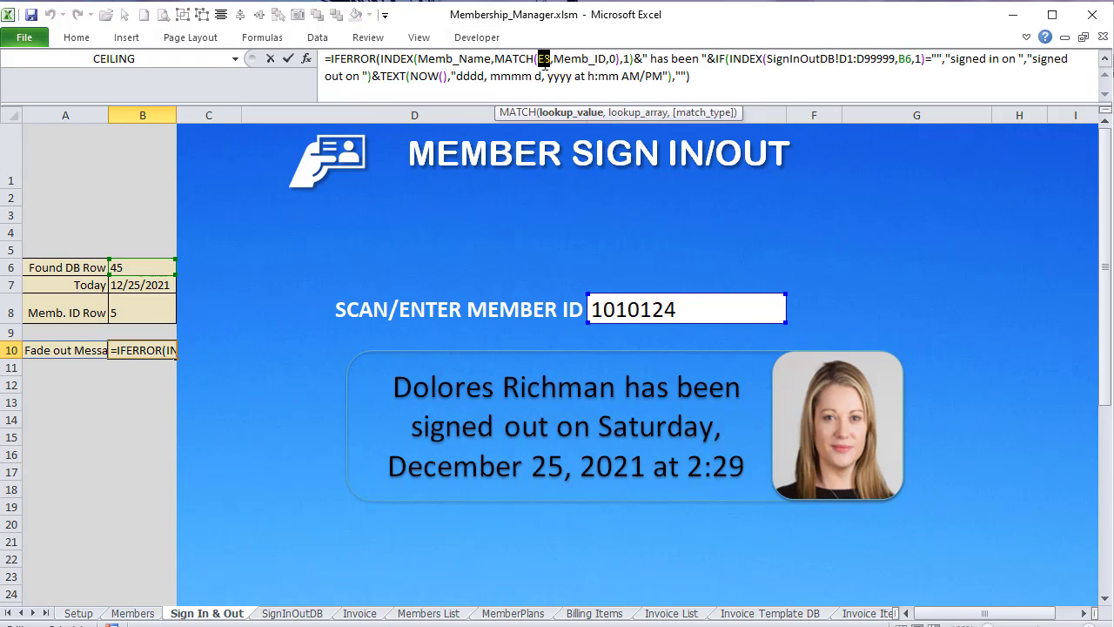
{"action": "left_click", "coordinate": [603, 57]}
{"action": "left_click", "coordinate": [628, 58]}
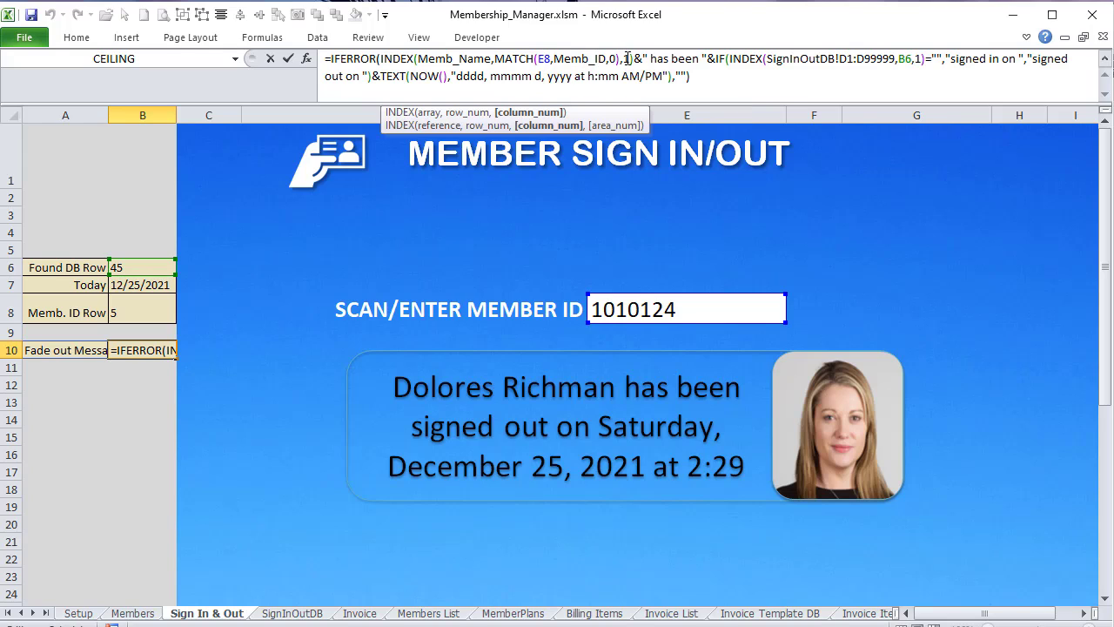
{"action": "left_click_drag", "start_coordinate": [632, 59], "coordinate": [382, 66]}
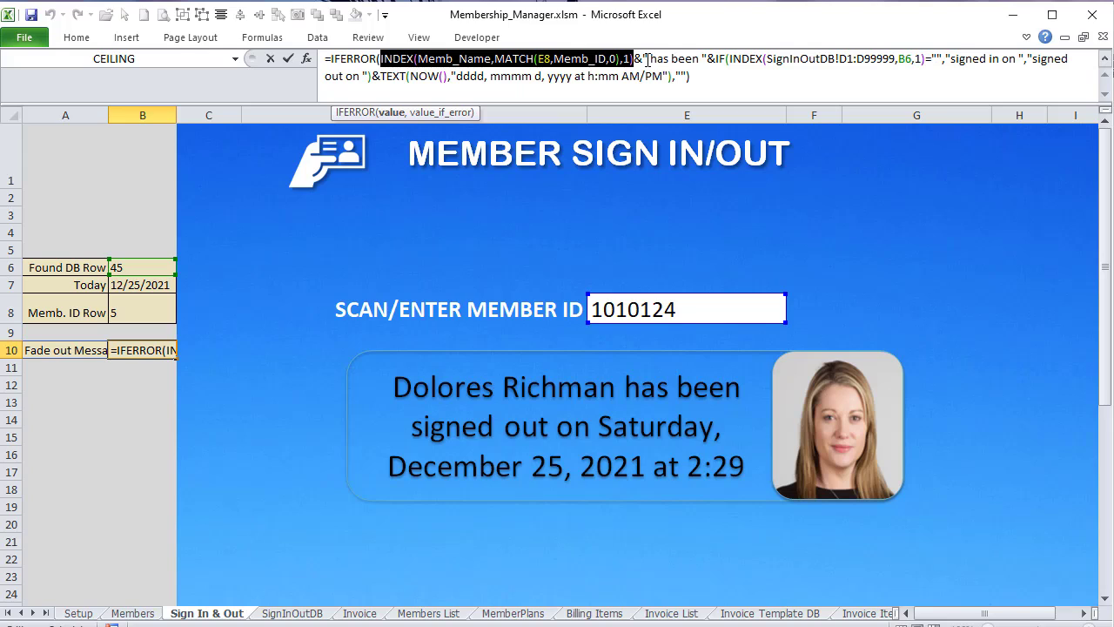
{"action": "left_click_drag", "start_coordinate": [649, 59], "coordinate": [702, 61]}
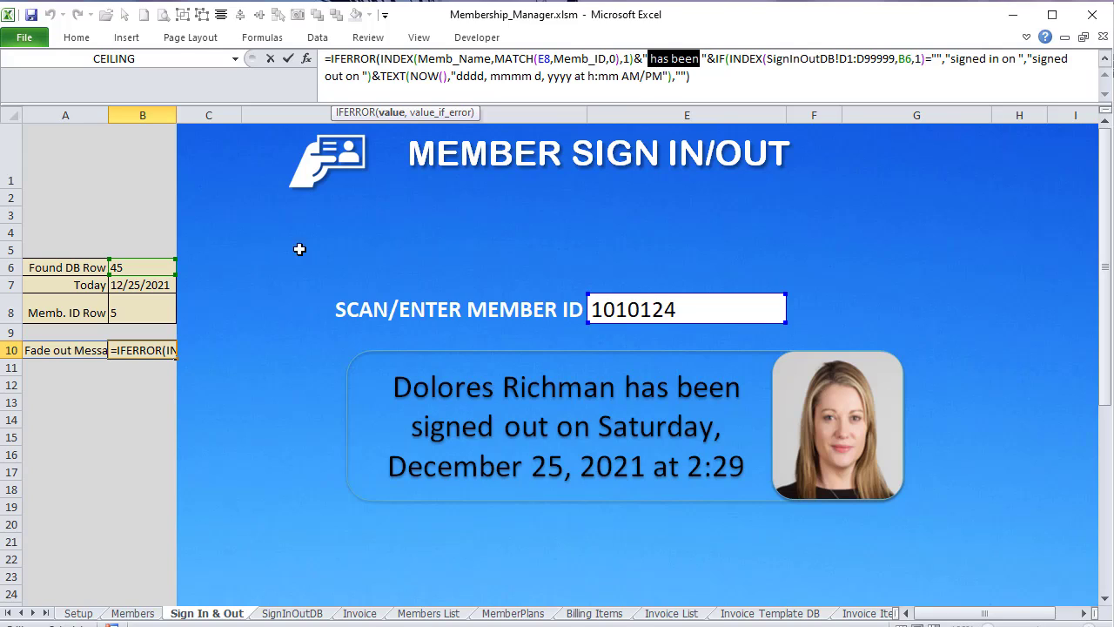
{"action": "left_click", "coordinate": [128, 217]}
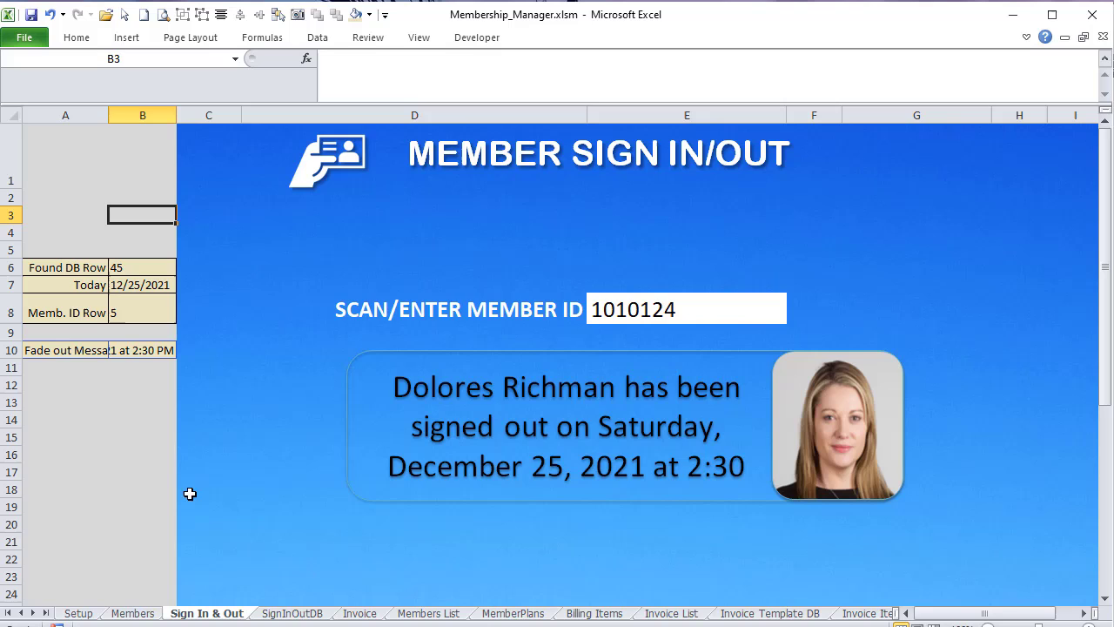
Step: Check the sign-out time of the last record in column D of the SignInOutDB sheet
{"action": "left_click", "coordinate": [299, 615]}
{"action": "left_click", "coordinate": [348, 479]}
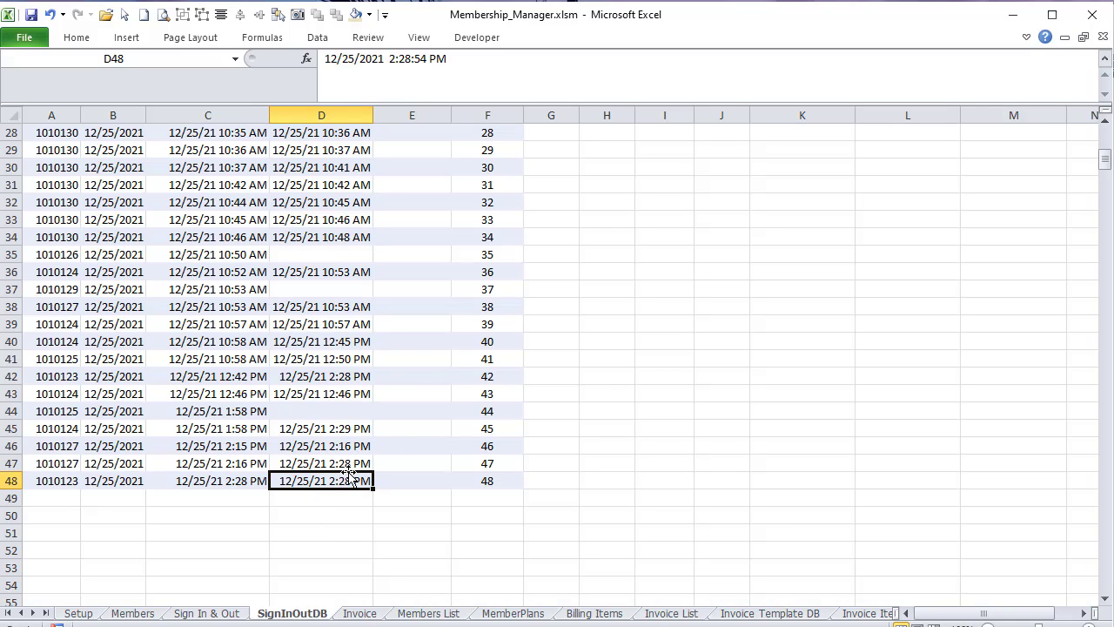
{"action": "left_click", "coordinate": [132, 613]}
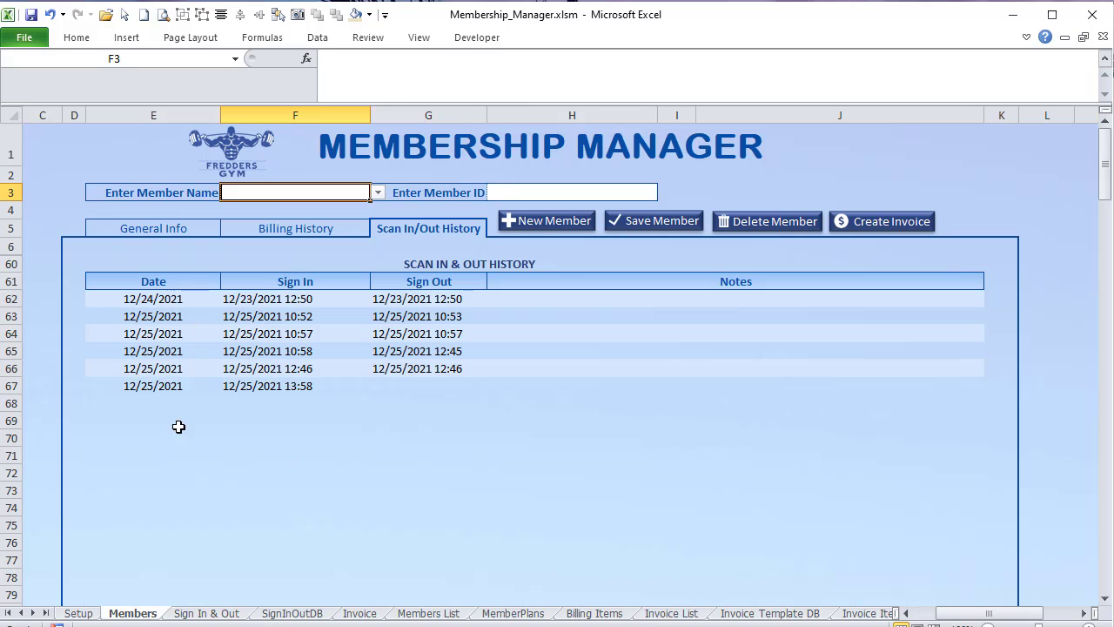
Step: Examine the IF part of B10's formula on Sign In & Out that picks "signed in on" or "signed out on" using row B6
{"action": "left_click", "coordinate": [205, 615]}
{"action": "left_click", "coordinate": [164, 351]}
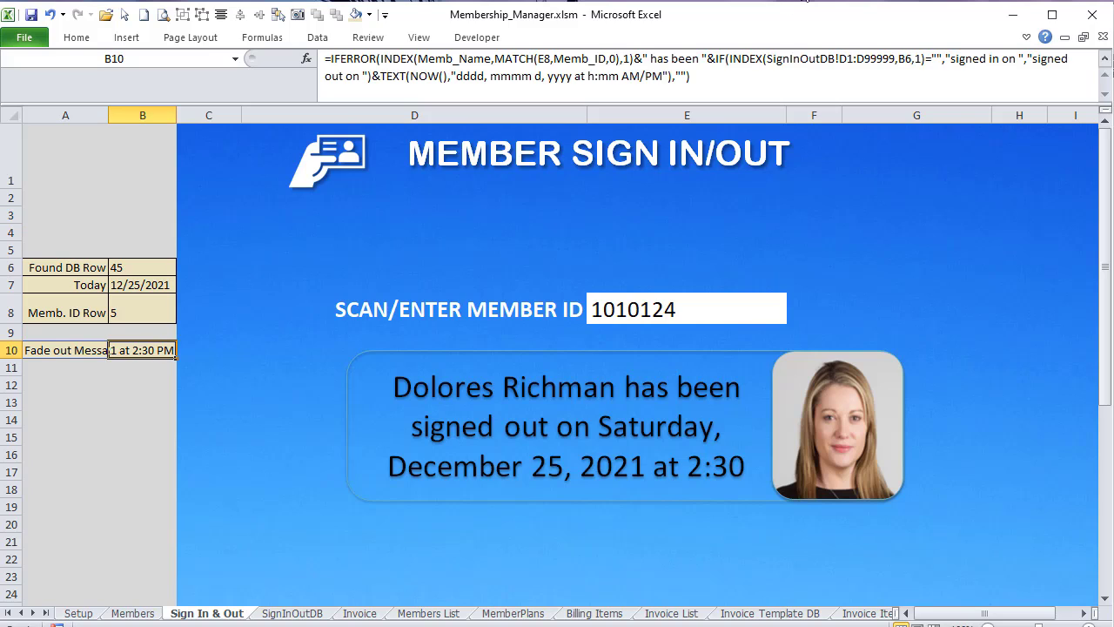
{"action": "left_click", "coordinate": [819, 57]}
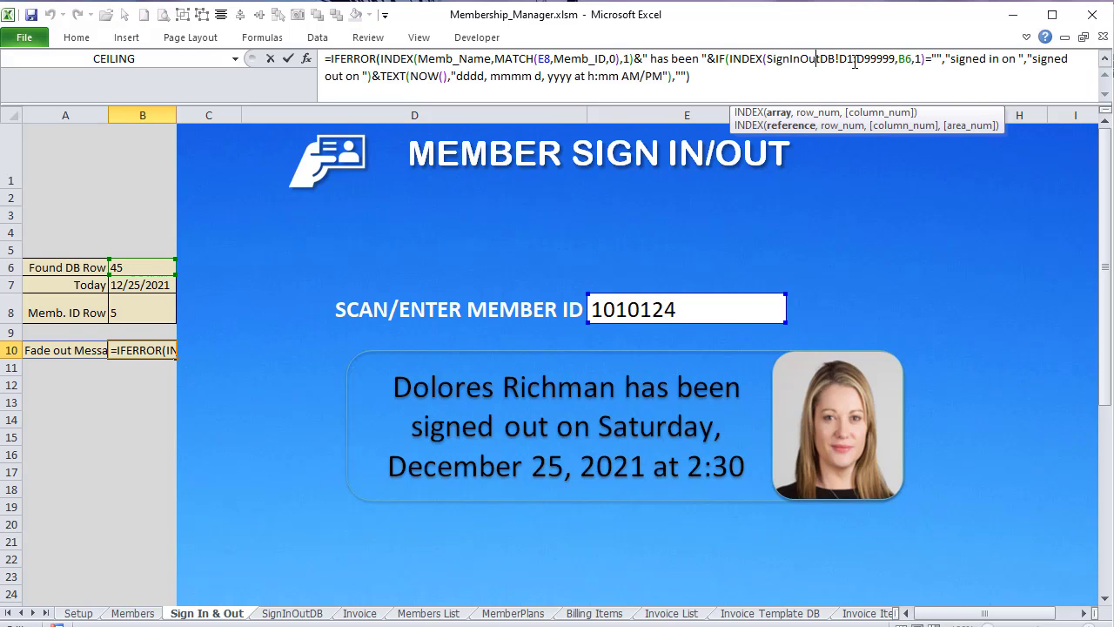
{"action": "left_click_drag", "start_coordinate": [895, 59], "coordinate": [777, 59]}
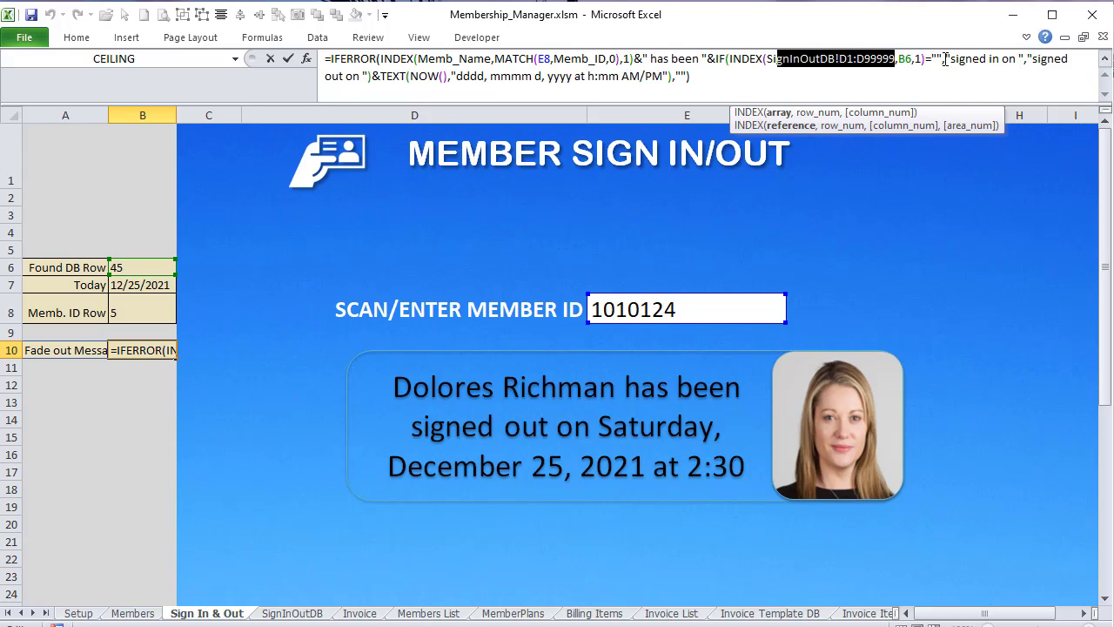
{"action": "left_click_drag", "start_coordinate": [944, 59], "coordinate": [926, 59]}
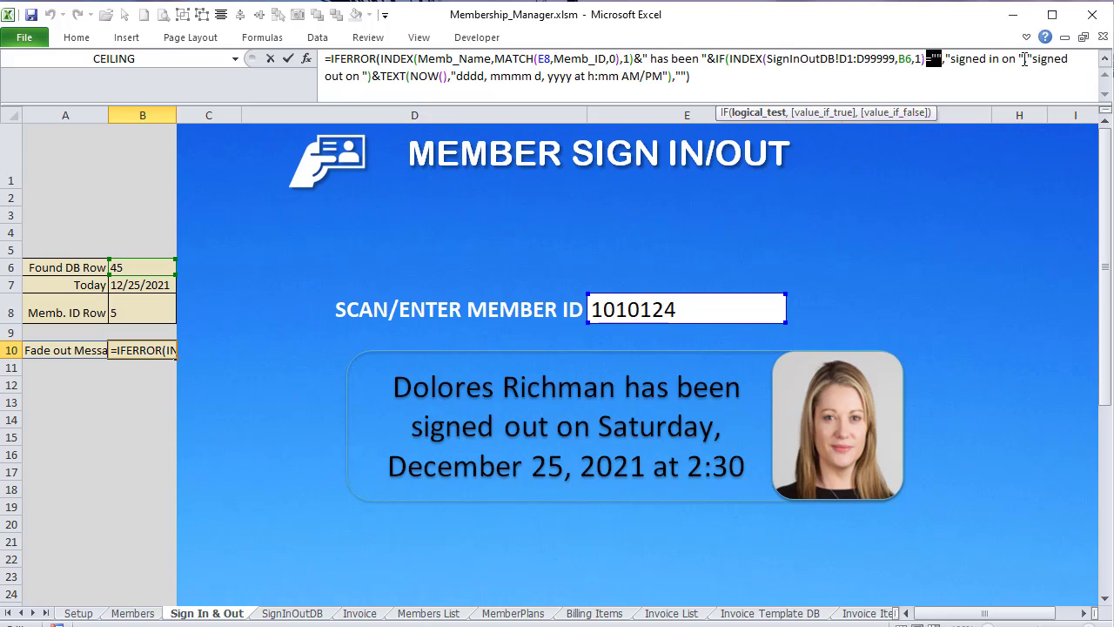
{"action": "left_click_drag", "start_coordinate": [1019, 61], "coordinate": [942, 63]}
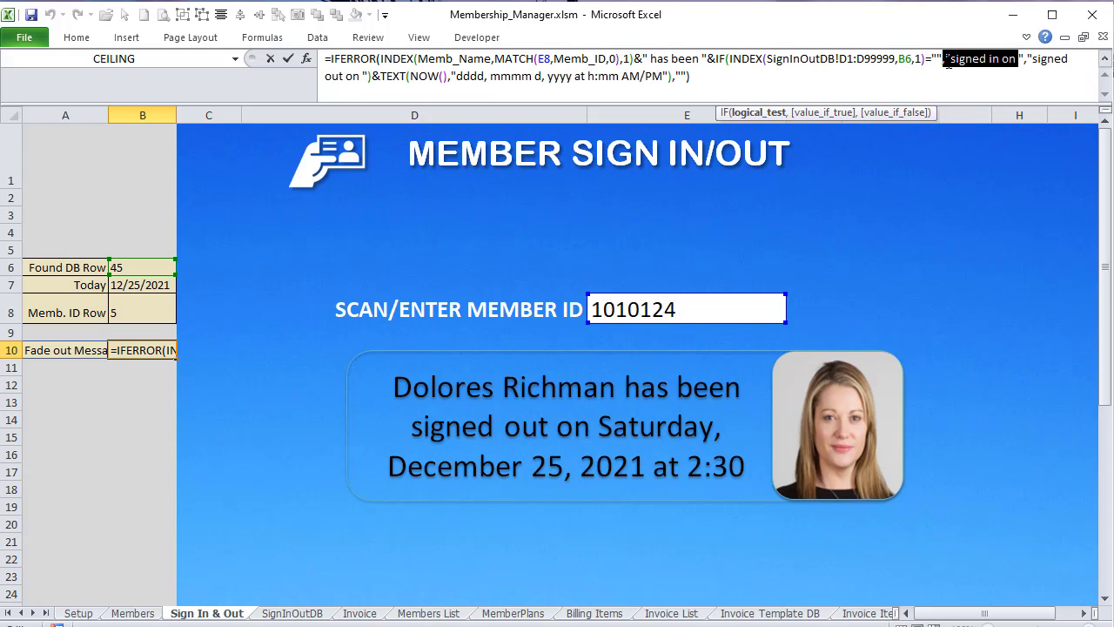
{"action": "left_click", "coordinate": [949, 61]}
{"action": "left_click_drag", "start_coordinate": [951, 60], "coordinate": [1016, 60]}
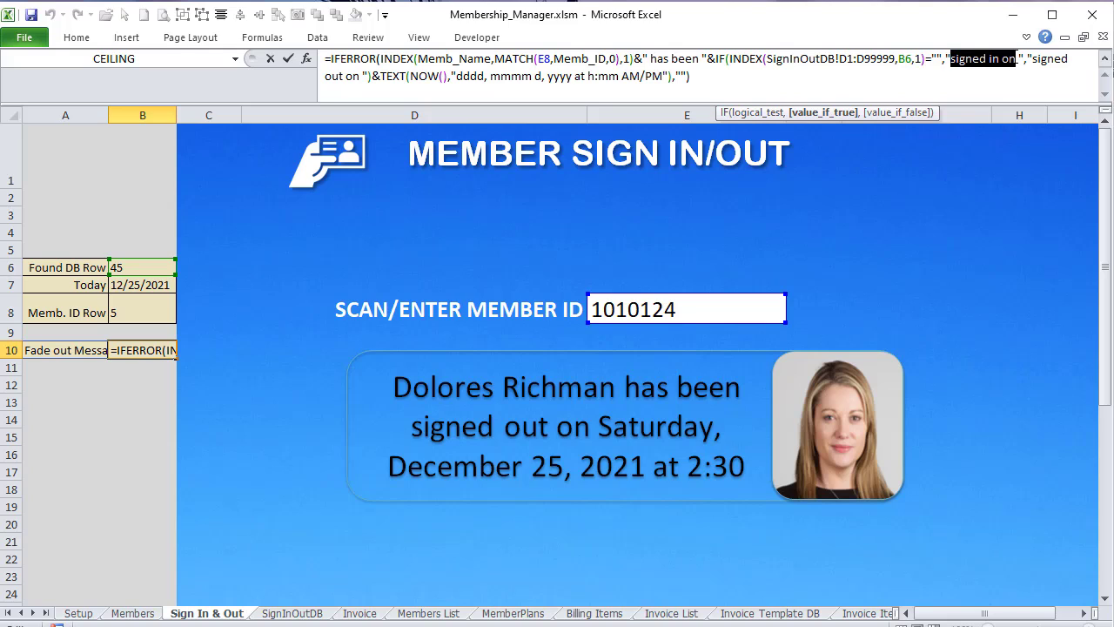
{"action": "left_click", "coordinate": [1028, 58]}
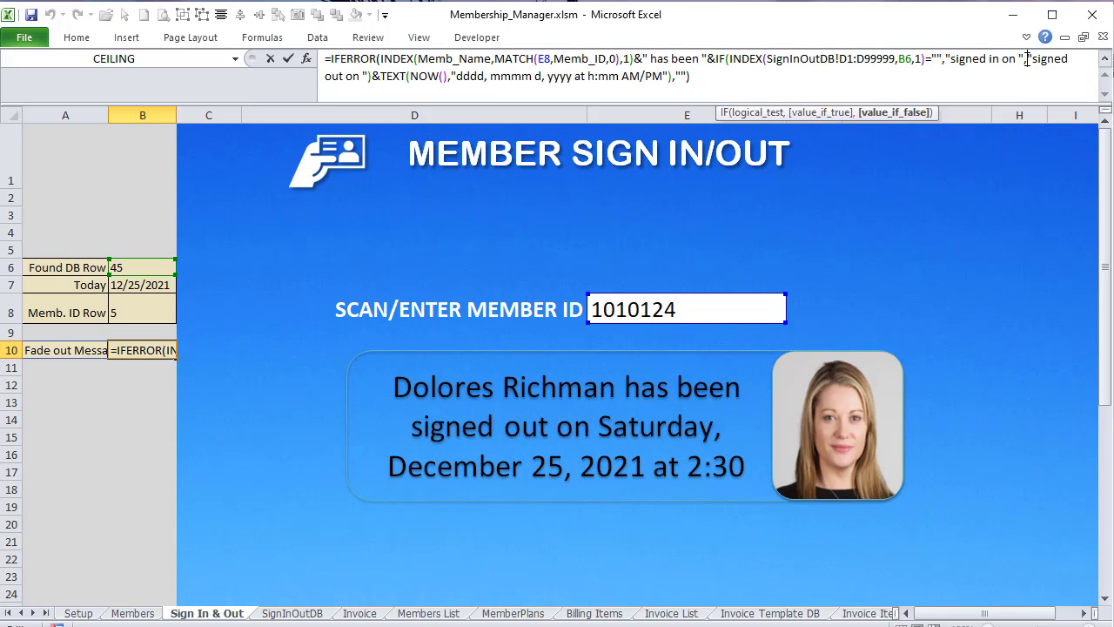
{"action": "left_click", "coordinate": [374, 75]}
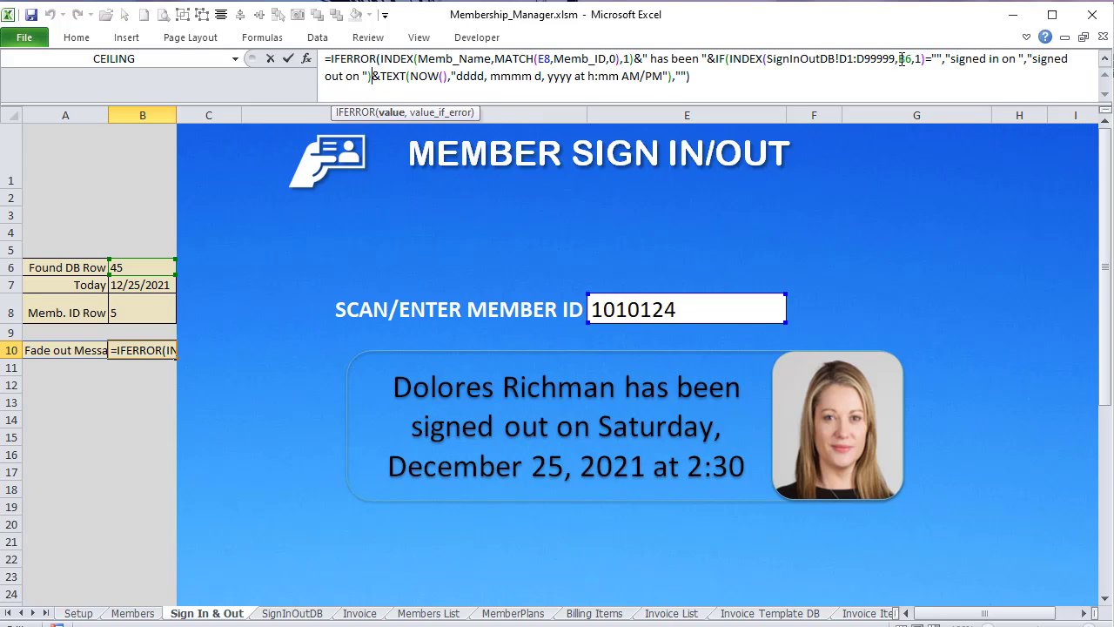
{"action": "left_click_drag", "start_coordinate": [898, 58], "coordinate": [913, 59]}
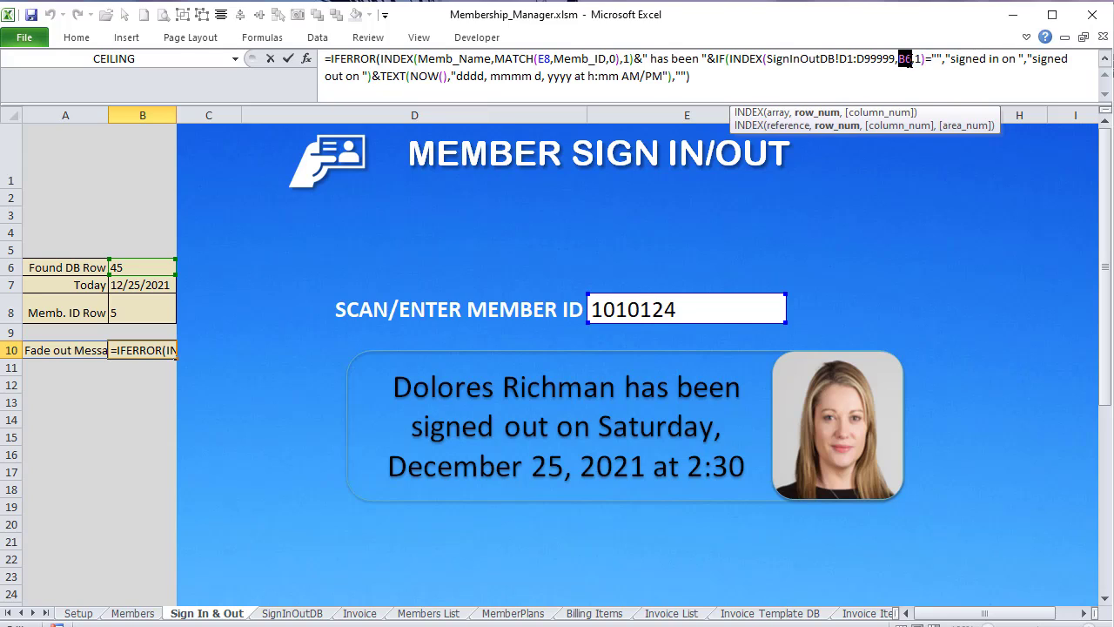
Step: Examine the TEXT(NOW()) date and time format at the end of B10's formula and exit the formula
{"action": "left_click", "coordinate": [429, 85]}
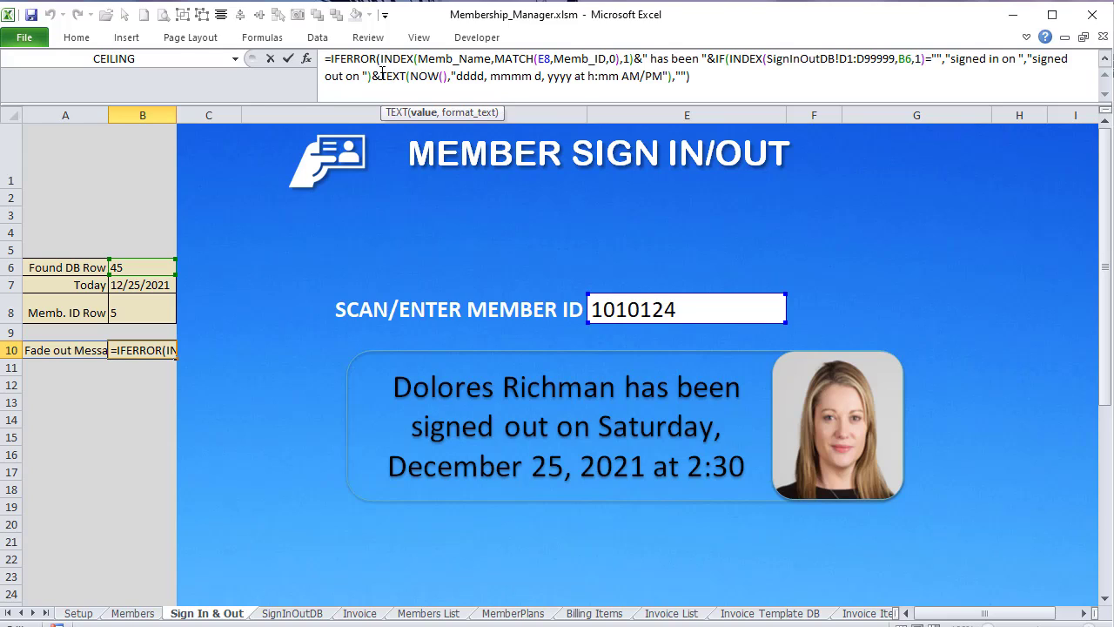
{"action": "left_click_drag", "start_coordinate": [381, 75], "coordinate": [410, 76]}
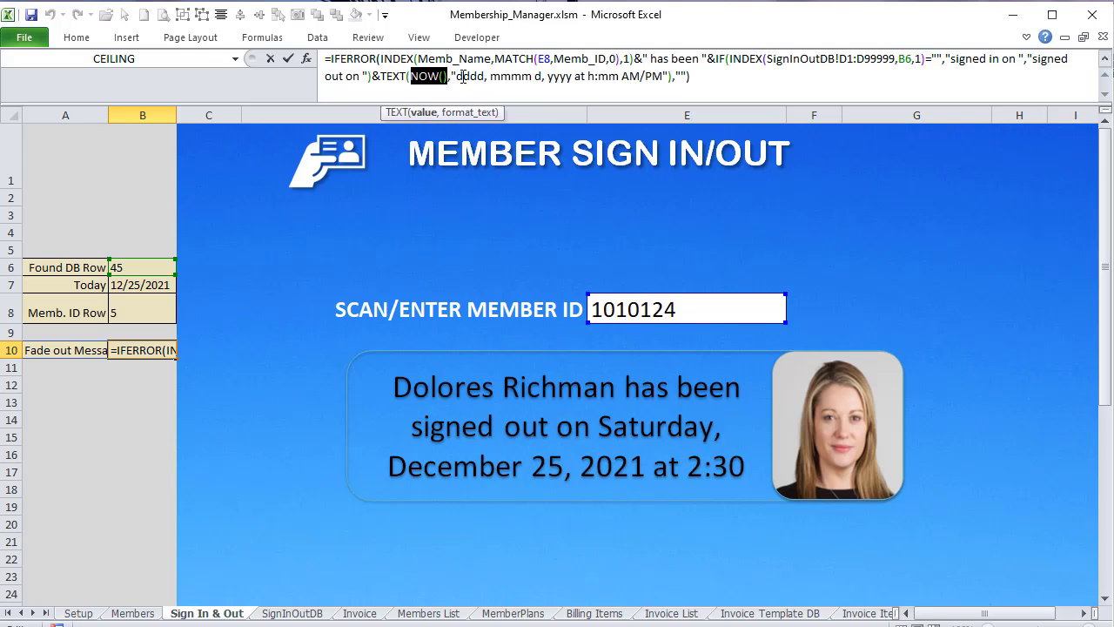
{"action": "left_click_drag", "start_coordinate": [464, 76], "coordinate": [538, 80]}
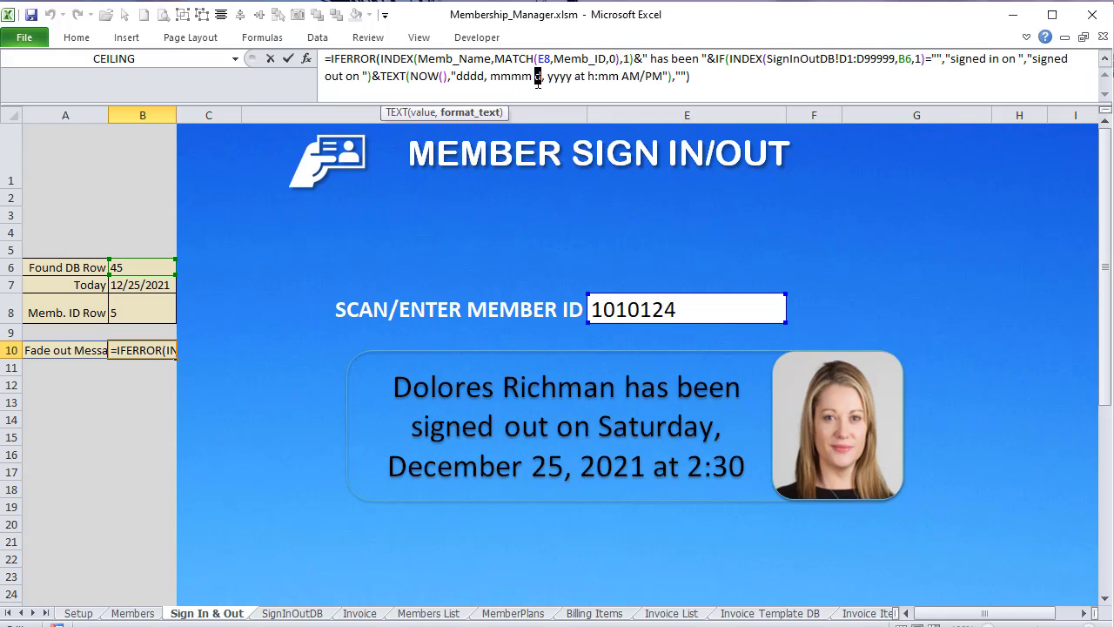
{"action": "left_click", "coordinate": [532, 78]}
{"action": "left_click_drag", "start_coordinate": [546, 77], "coordinate": [574, 73]}
{"action": "left_click_drag", "start_coordinate": [589, 76], "coordinate": [597, 76]}
{"action": "left_click", "coordinate": [593, 77]}
{"action": "left_click_drag", "start_coordinate": [621, 76], "coordinate": [690, 78]}
{"action": "left_click", "coordinate": [698, 79]}
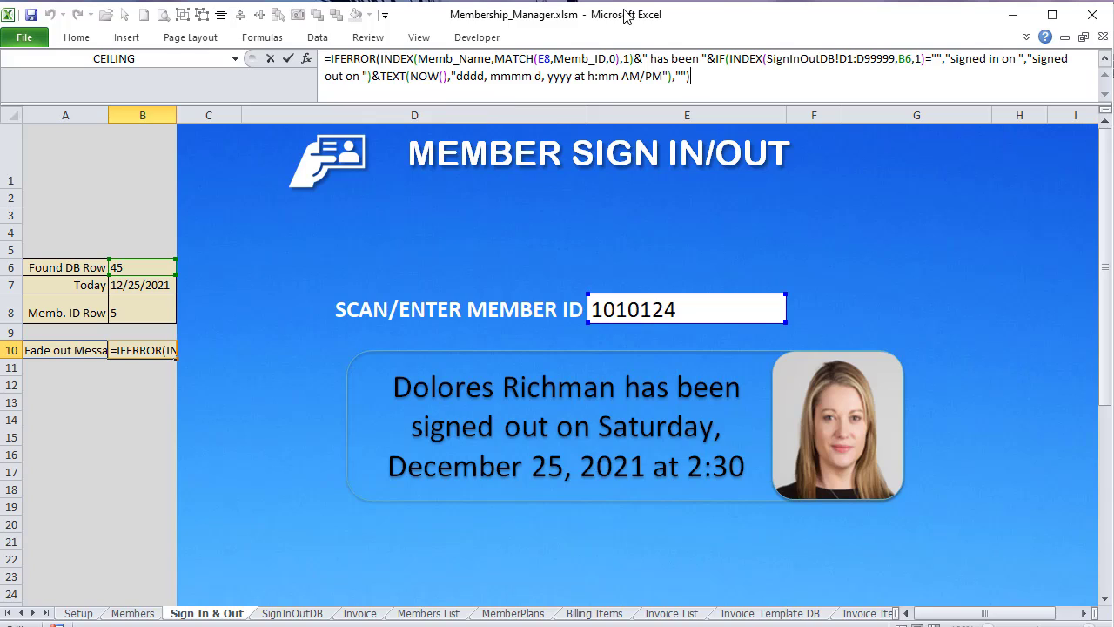
{"action": "key", "text": "Return"}
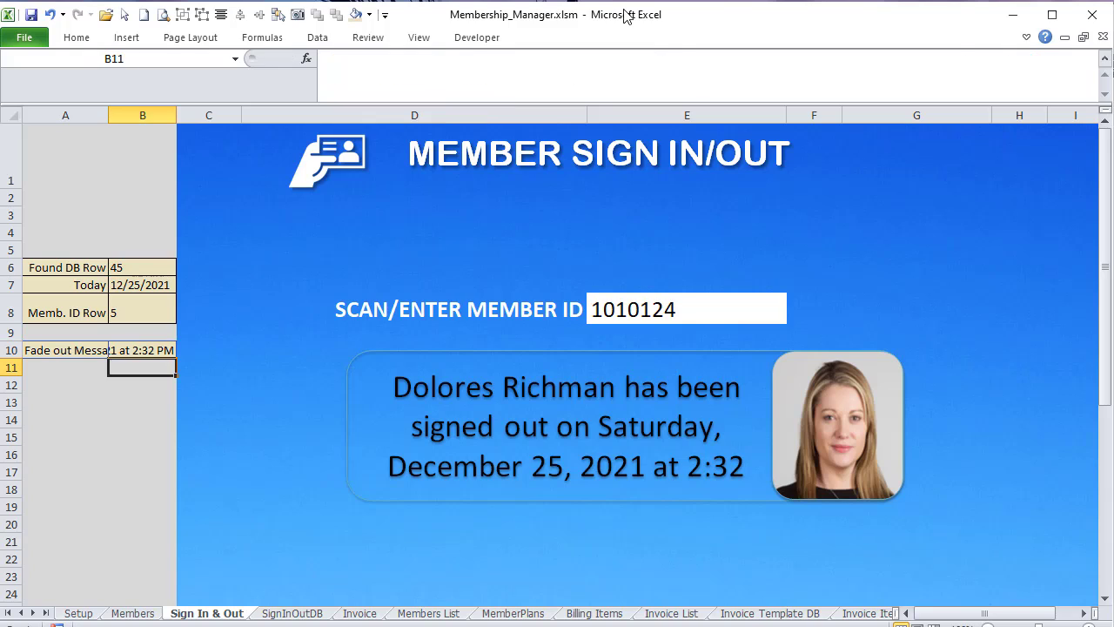
Step: Select the fade-out message shape and the member picture shape to check their names
{"action": "left_click", "coordinate": [500, 368]}
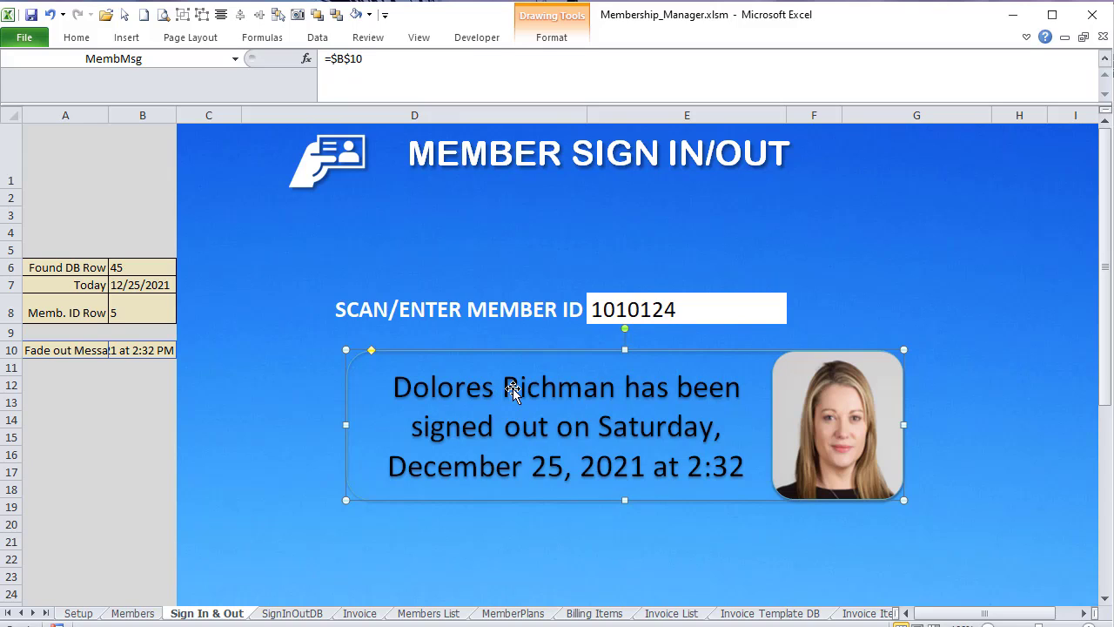
{"action": "left_click", "coordinate": [801, 381]}
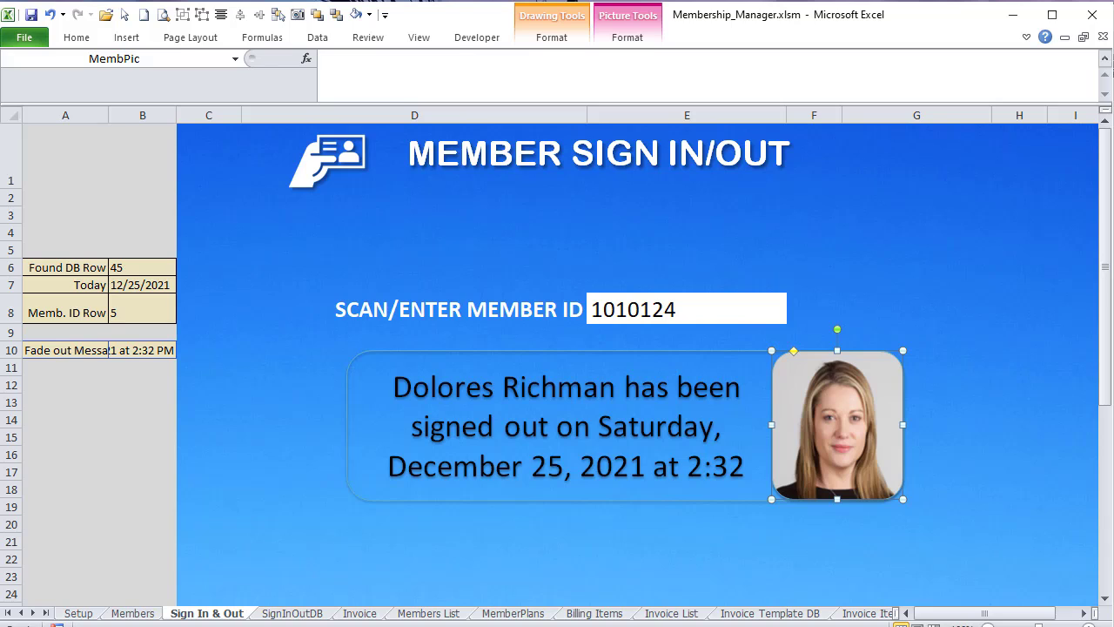
Step: Resume the paused macro in the VBA editor and remove the breakpoint on the For i = 1 To 75 line
{"action": "key", "text": "alt+F11"}
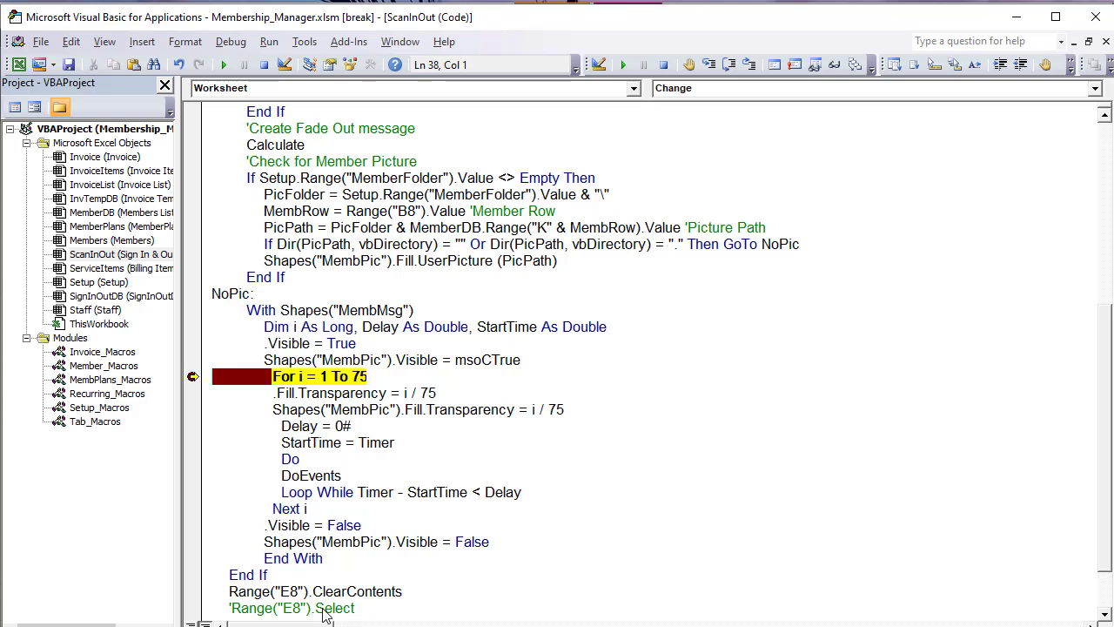
{"action": "left_click", "coordinate": [222, 64]}
{"action": "left_click", "coordinate": [193, 376]}
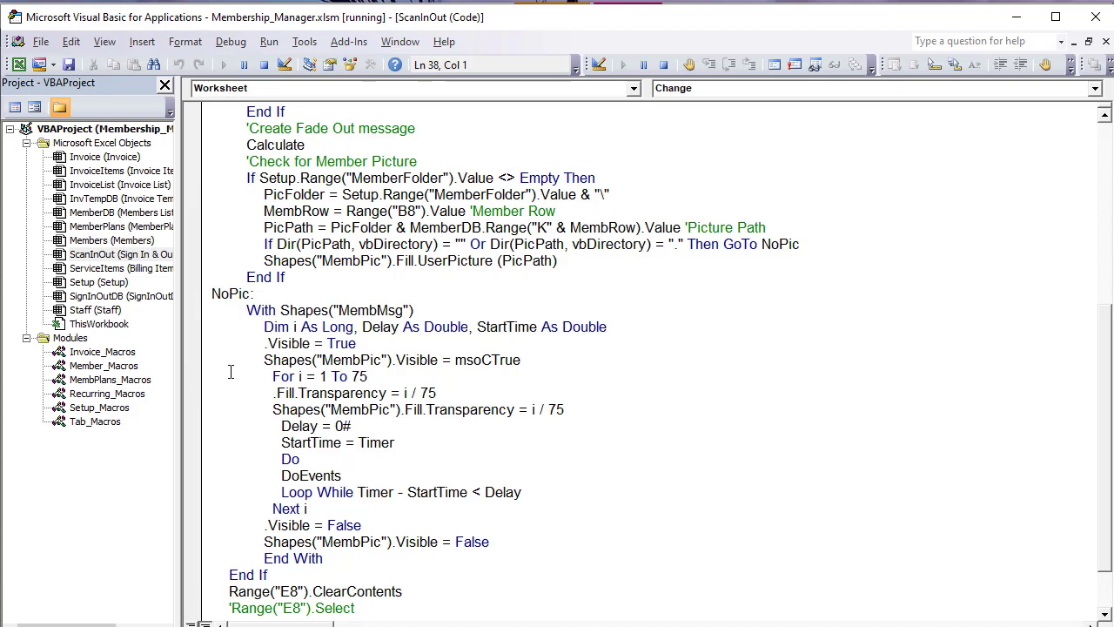
Step: Review the existing-row sign-out lines and the Calculate line in the ScanInOut code
{"action": "scroll", "coordinate": [231, 372], "scroll_direction": "down", "scroll_amount": 1}
{"action": "scroll", "coordinate": [232, 383], "scroll_direction": "up", "scroll_amount": 6}
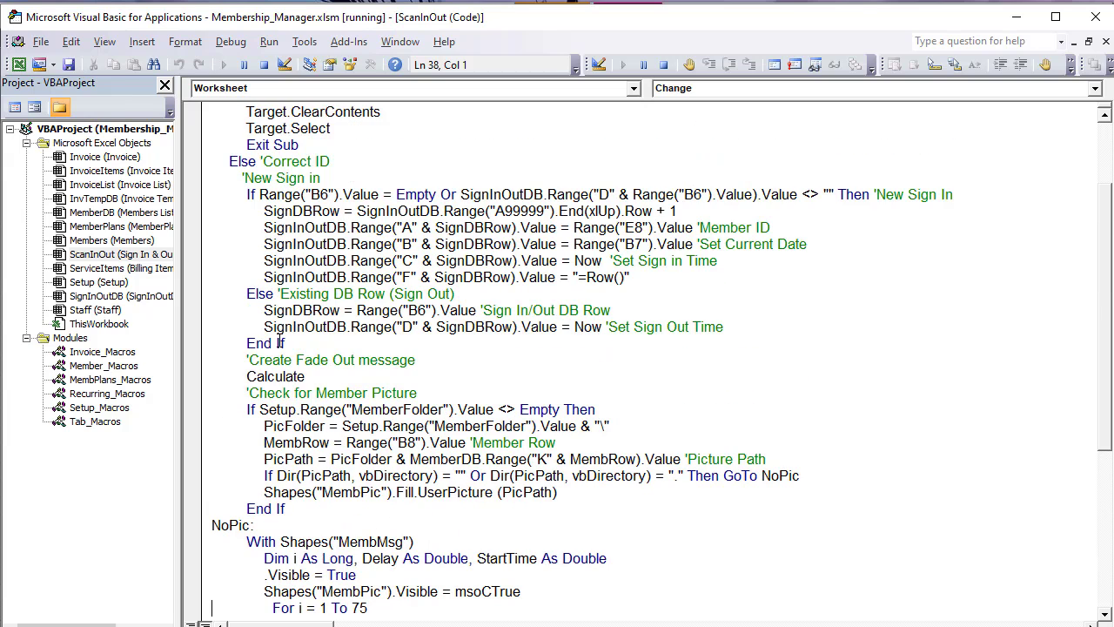
{"action": "left_click", "coordinate": [383, 328]}
{"action": "left_click", "coordinate": [275, 311], "text": "shift"}
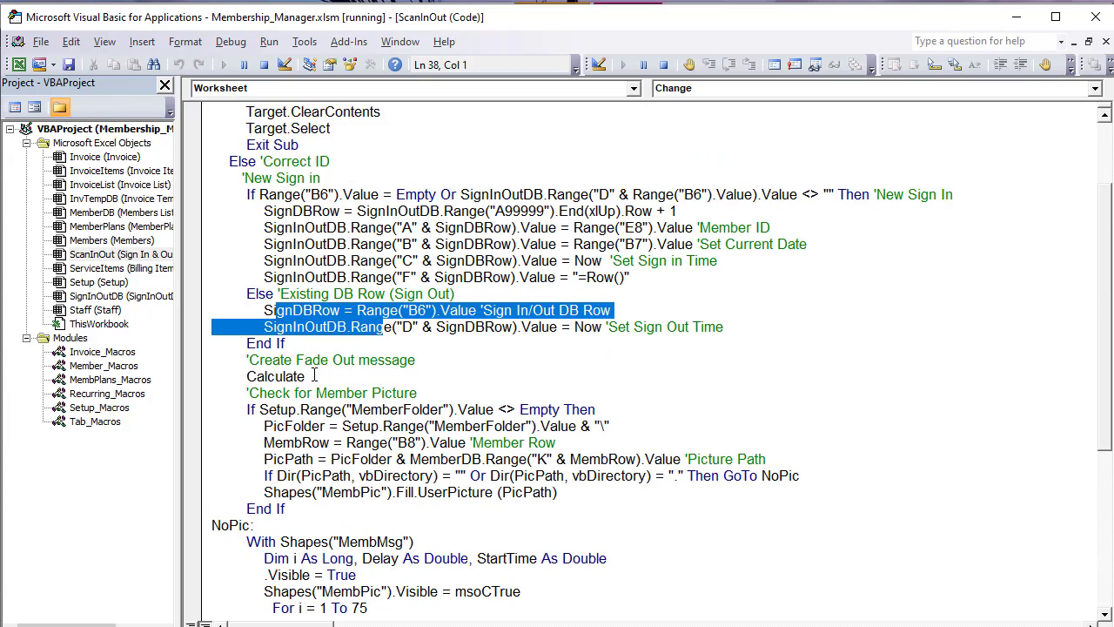
{"action": "left_click_drag", "start_coordinate": [316, 376], "coordinate": [242, 376]}
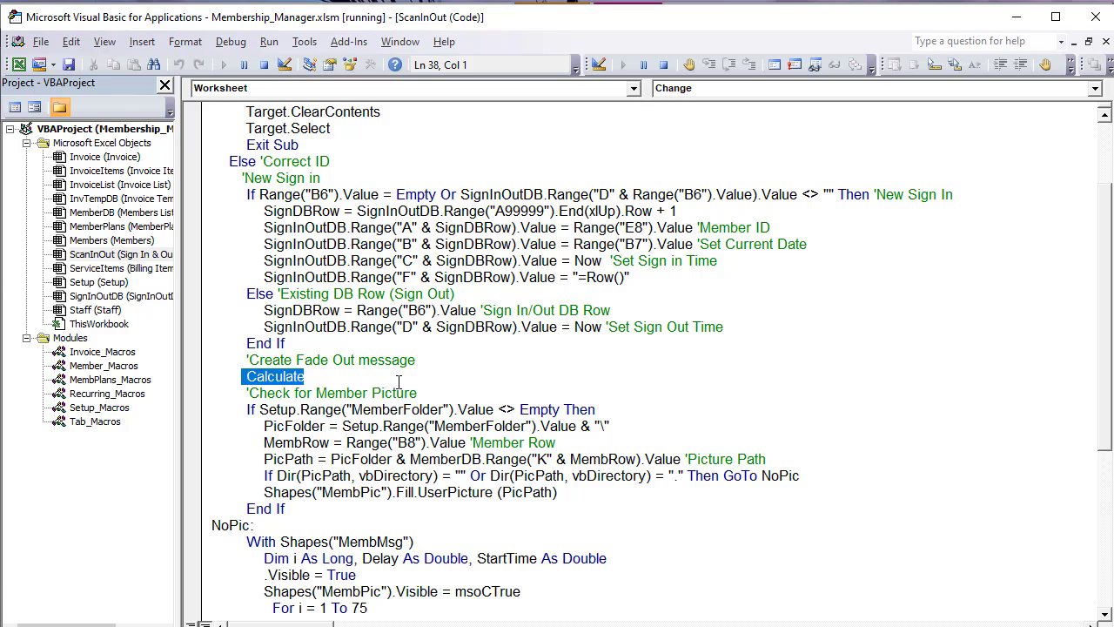
Step: Review the Check for Member Picture code: the MemberFolder test, the PicFolder path with its backslash, and MembRow from B8
{"action": "left_click_drag", "start_coordinate": [417, 394], "coordinate": [235, 397]}
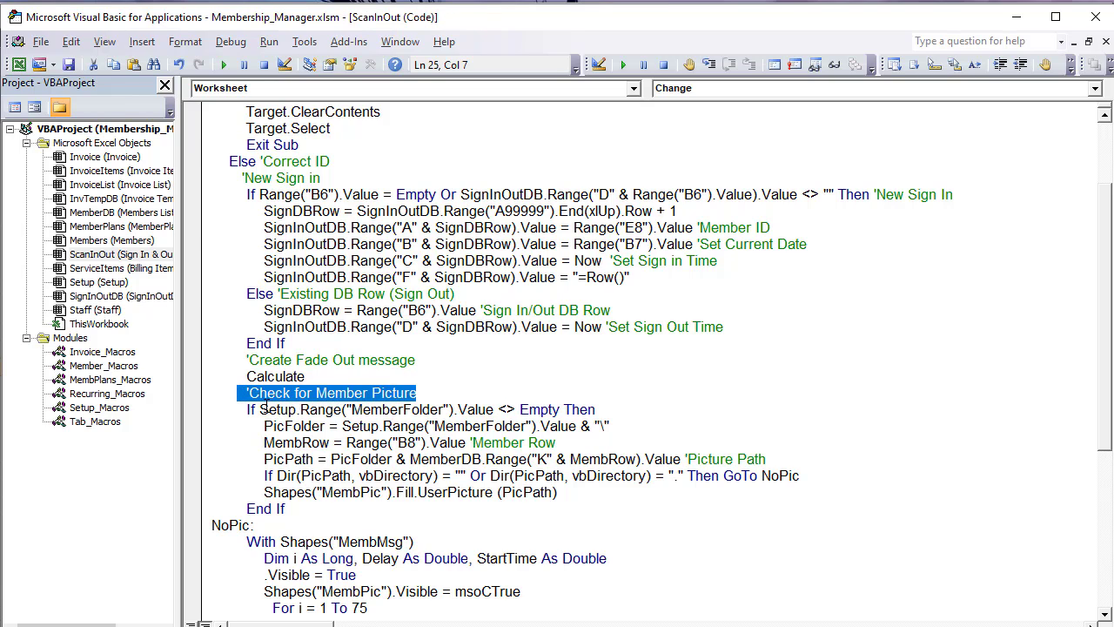
{"action": "left_click_drag", "start_coordinate": [259, 409], "coordinate": [493, 416]}
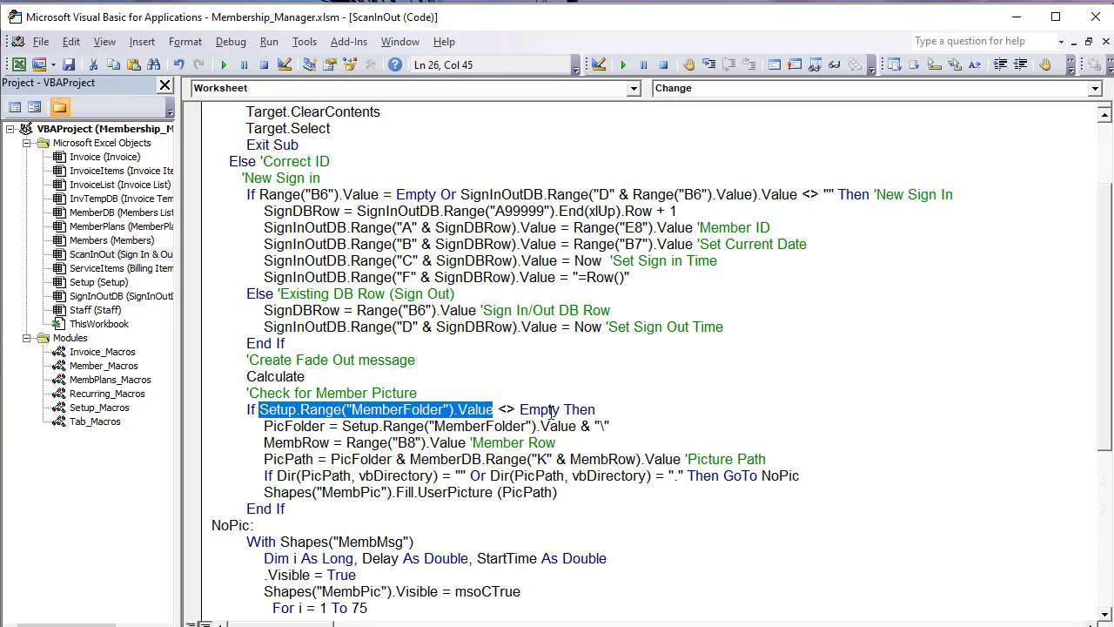
{"action": "left_click_drag", "start_coordinate": [601, 409], "coordinate": [519, 409]}
{"action": "left_click_drag", "start_coordinate": [327, 426], "coordinate": [269, 427]}
{"action": "left_click_drag", "start_coordinate": [611, 426], "coordinate": [594, 427]}
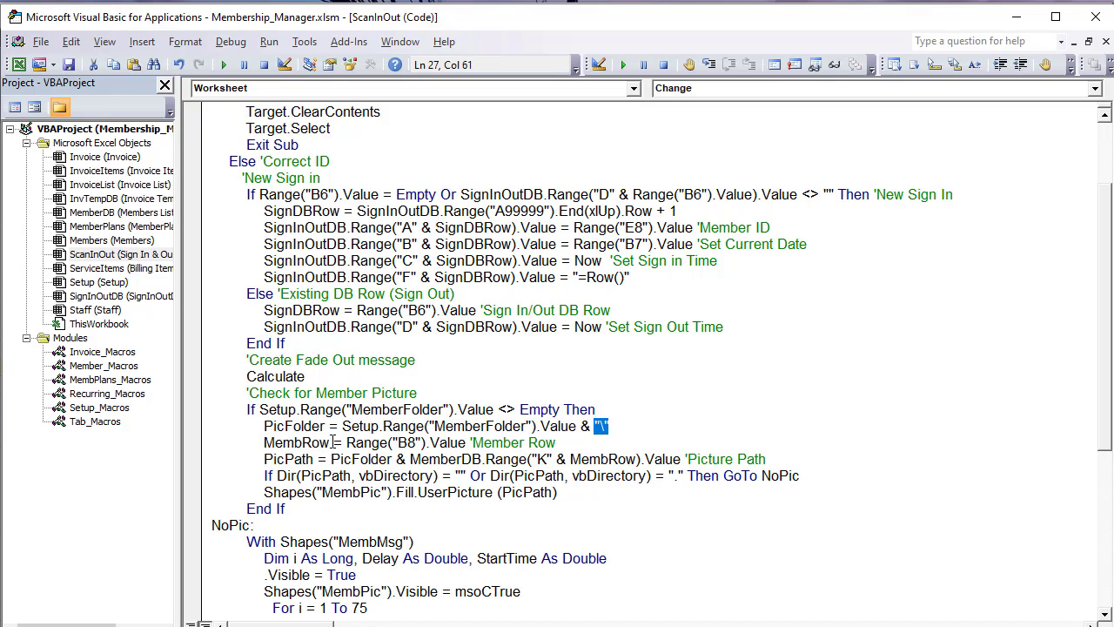
{"action": "left_click_drag", "start_coordinate": [333, 443], "coordinate": [264, 442]}
{"action": "left_click", "coordinate": [392, 443]}
Step: Show the picture file names in K4:K11 of the Members List sheet
{"action": "key", "text": "alt+F11"}
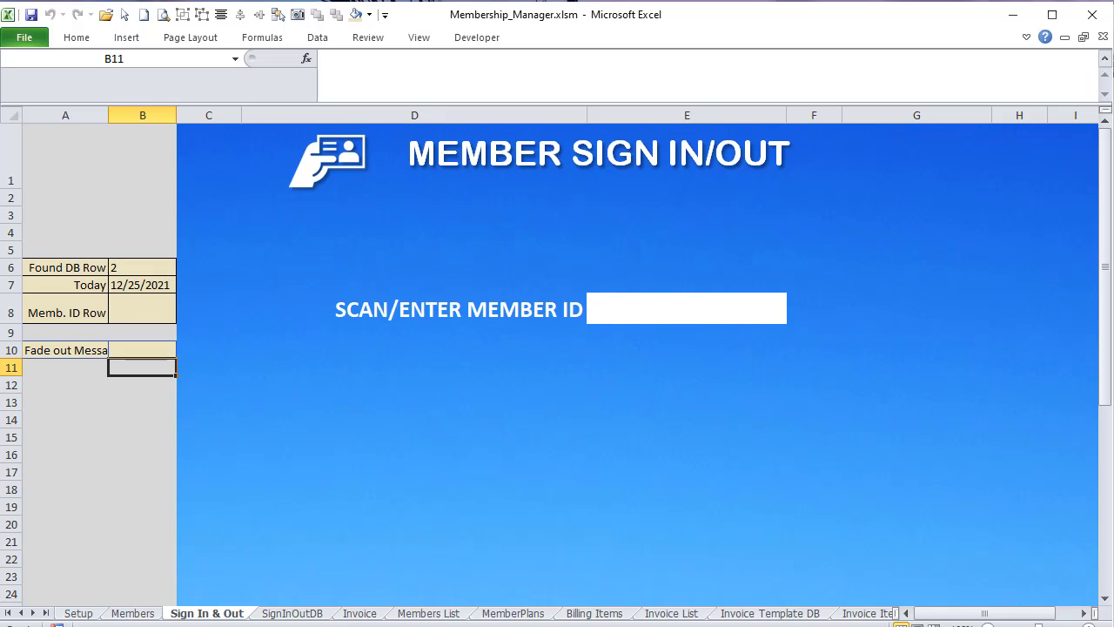
{"action": "left_click", "coordinate": [429, 613]}
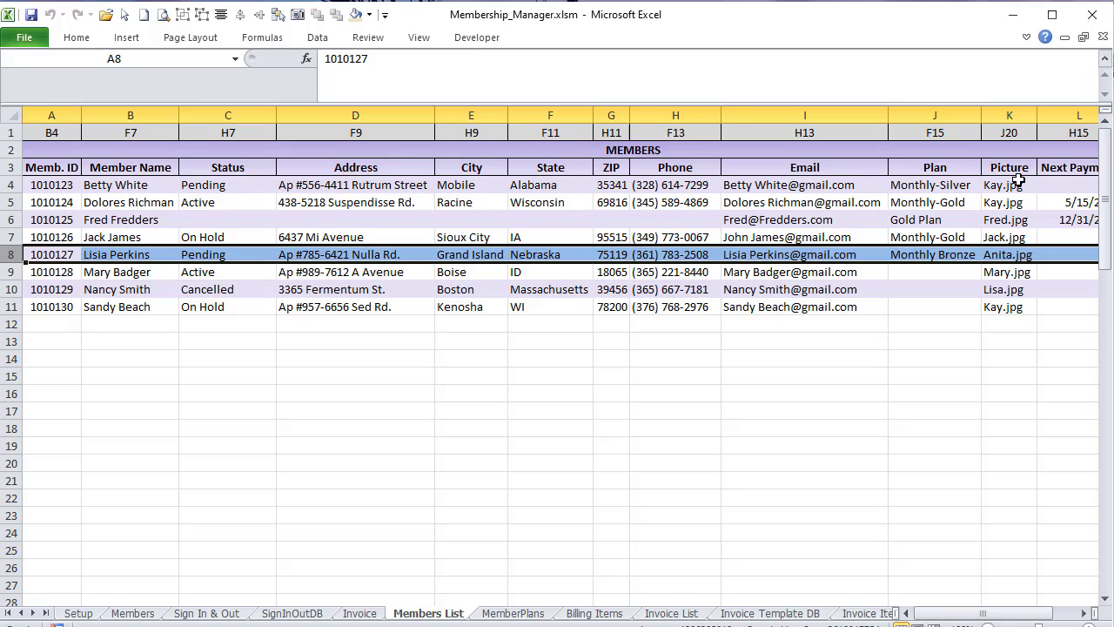
{"action": "left_click_drag", "start_coordinate": [1010, 185], "coordinate": [1012, 304]}
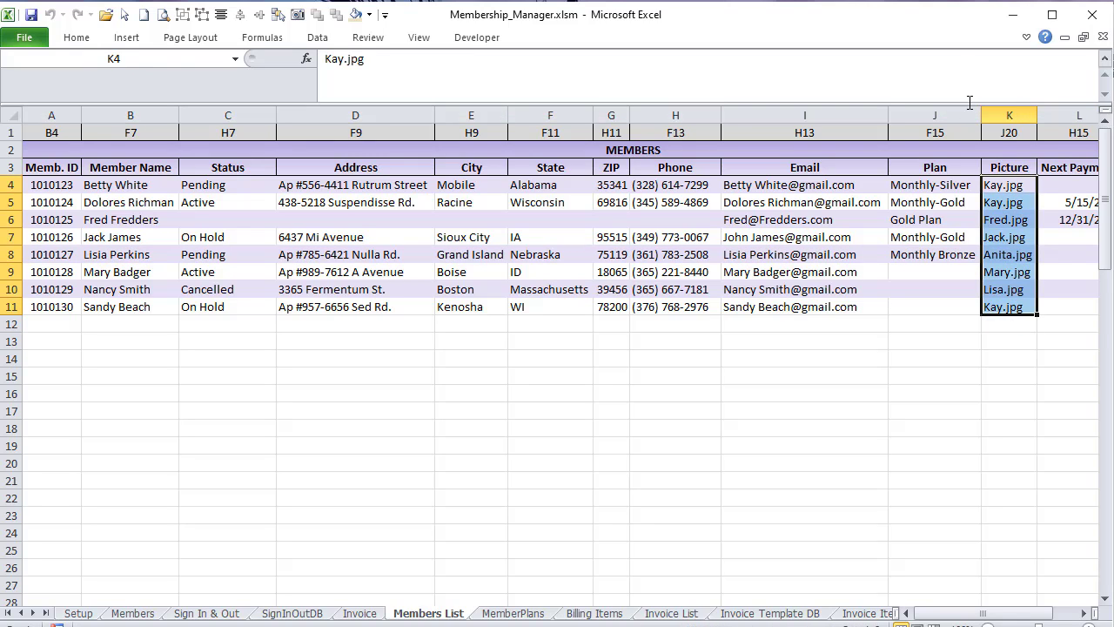
Step: Shrink the formula bar to one line and review the MembRow and PicPath lines in the ScanInOut code
{"action": "left_click_drag", "start_coordinate": [969, 102], "coordinate": [970, 60]}
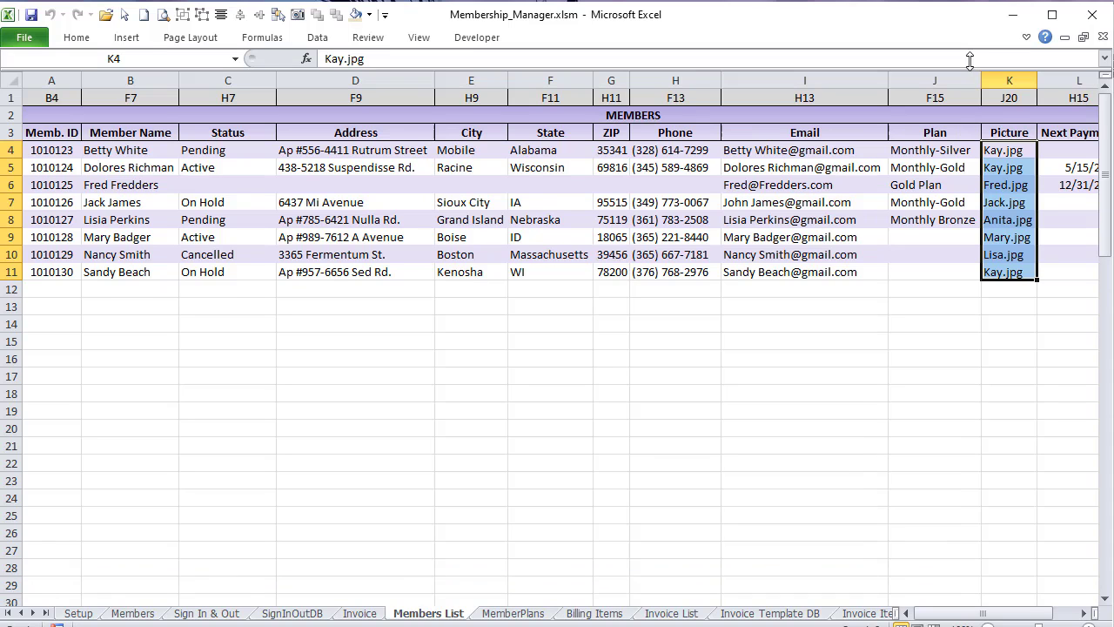
{"action": "key", "text": "alt+F11"}
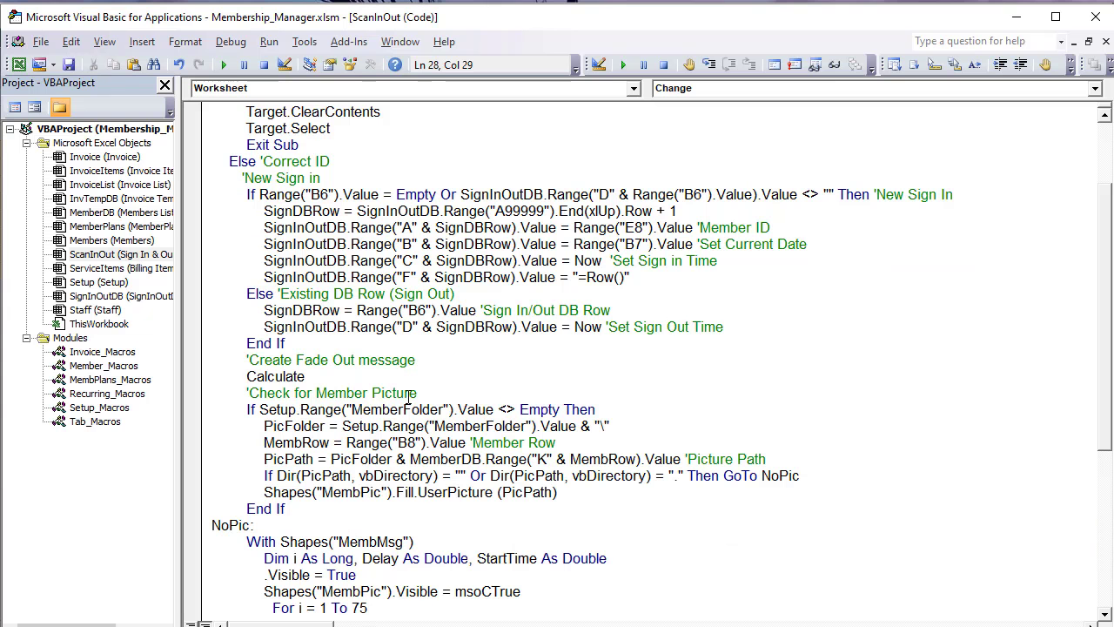
{"action": "double_click", "coordinate": [333, 443]}
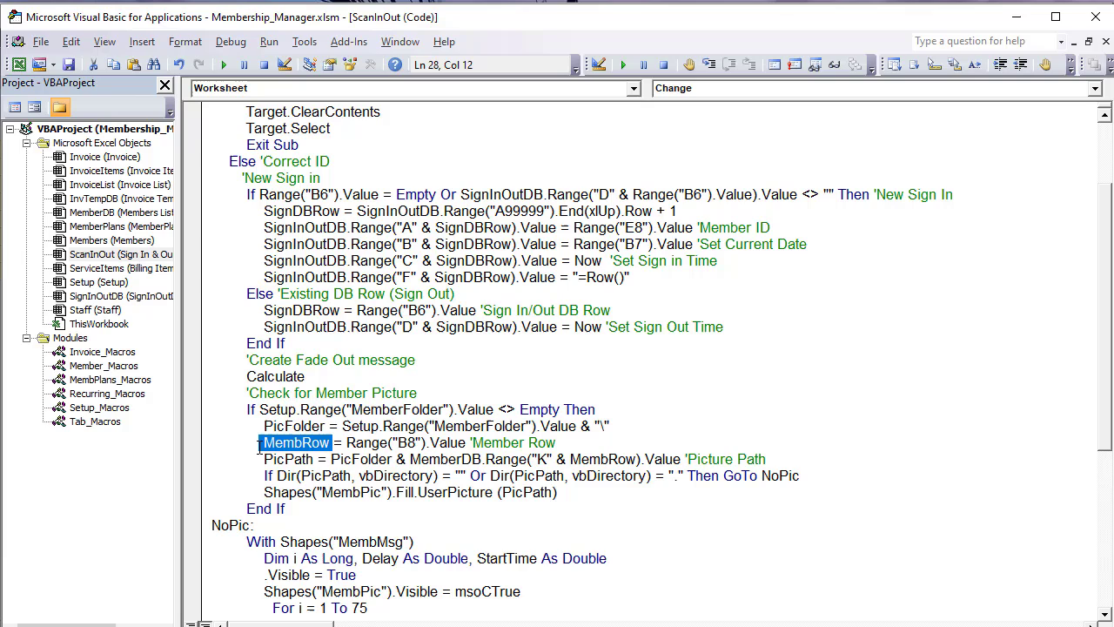
{"action": "left_click", "coordinate": [387, 442]}
{"action": "left_click_drag", "start_coordinate": [315, 458], "coordinate": [263, 458]}
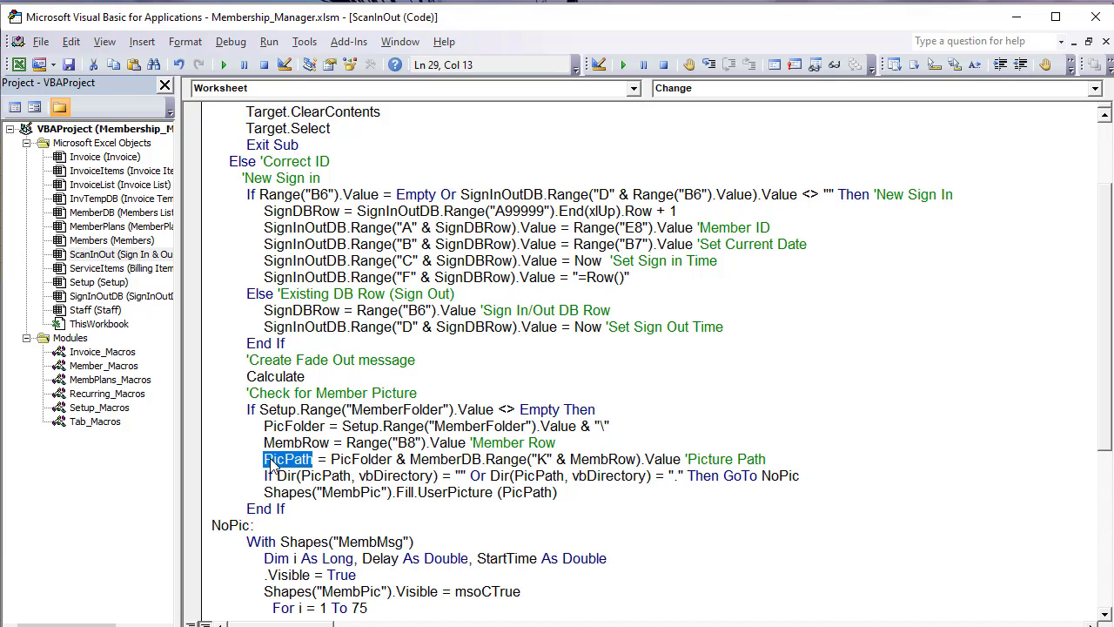
{"action": "left_click", "coordinate": [323, 459]}
{"action": "left_click_drag", "start_coordinate": [331, 459], "coordinate": [554, 459]}
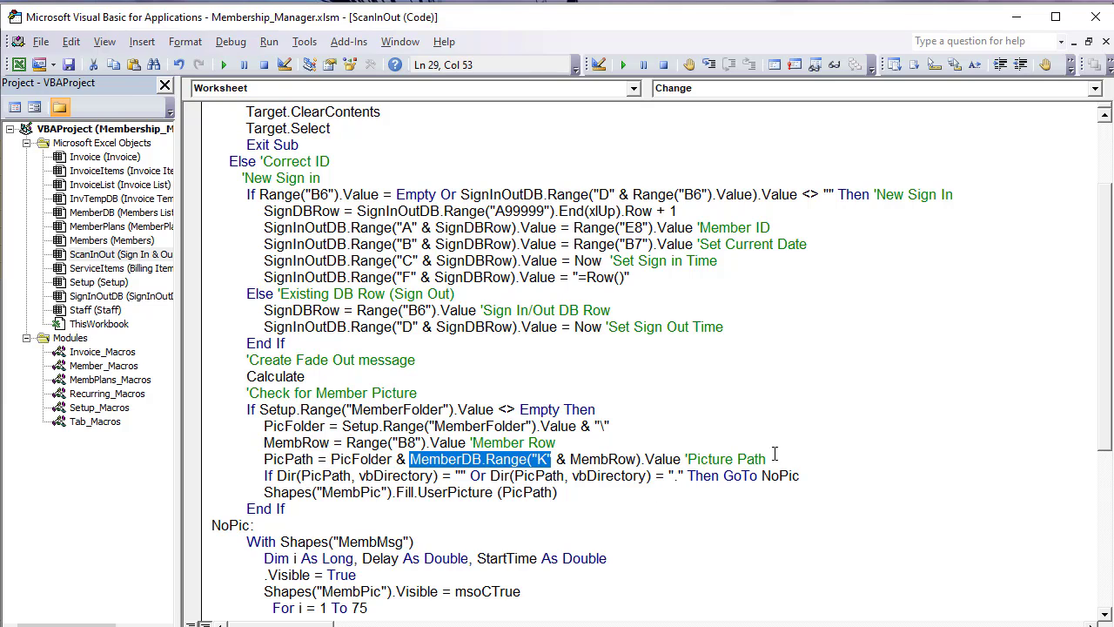
{"action": "left_click_drag", "start_coordinate": [768, 459], "coordinate": [266, 459]}
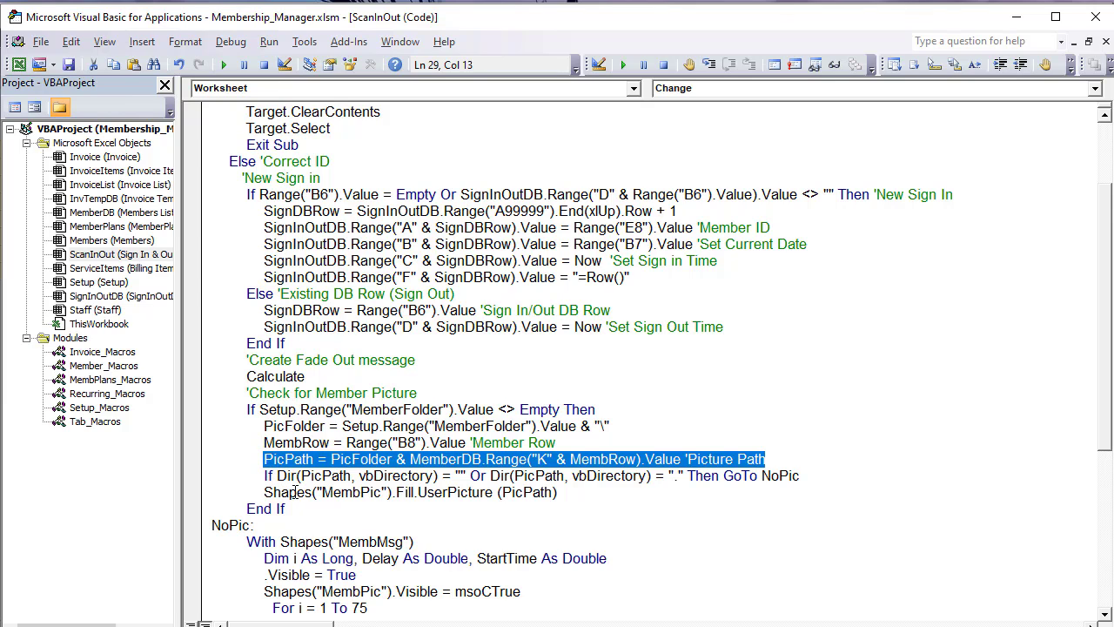
Step: Review the Dir(PicPath, vbDirectory) test for an empty or "." result and its GoTo NoPic jump to the NoPic label
{"action": "scroll", "coordinate": [305, 476], "scroll_direction": "down", "scroll_amount": 1}
{"action": "left_click", "coordinate": [298, 426]}
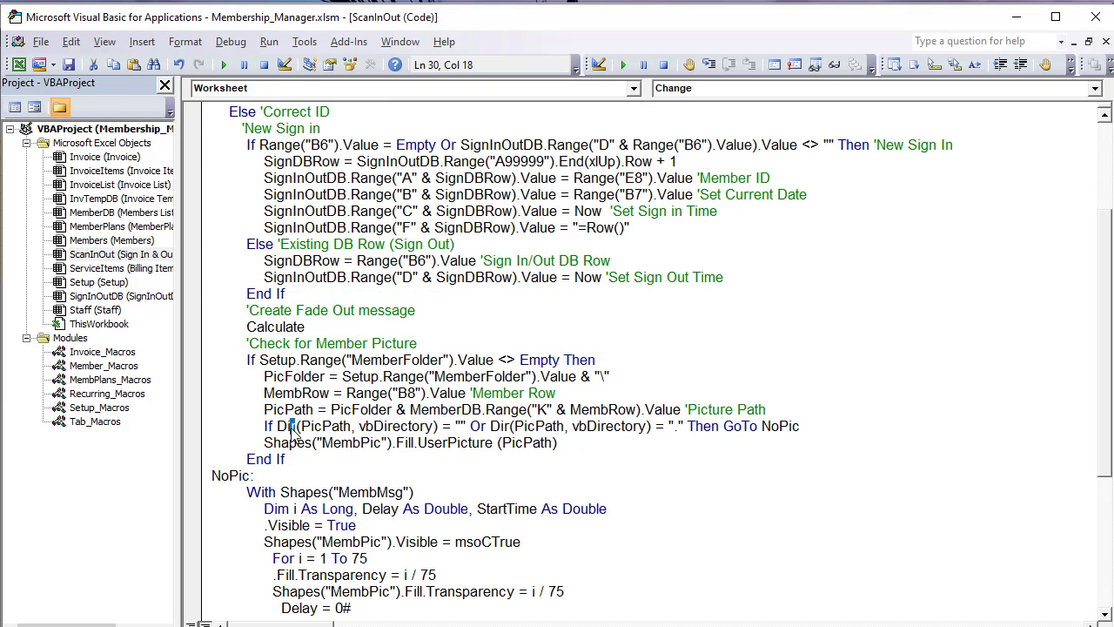
{"action": "double_click", "coordinate": [313, 426]}
{"action": "left_click", "coordinate": [366, 426]}
{"action": "left_click_drag", "start_coordinate": [366, 426], "coordinate": [447, 426]}
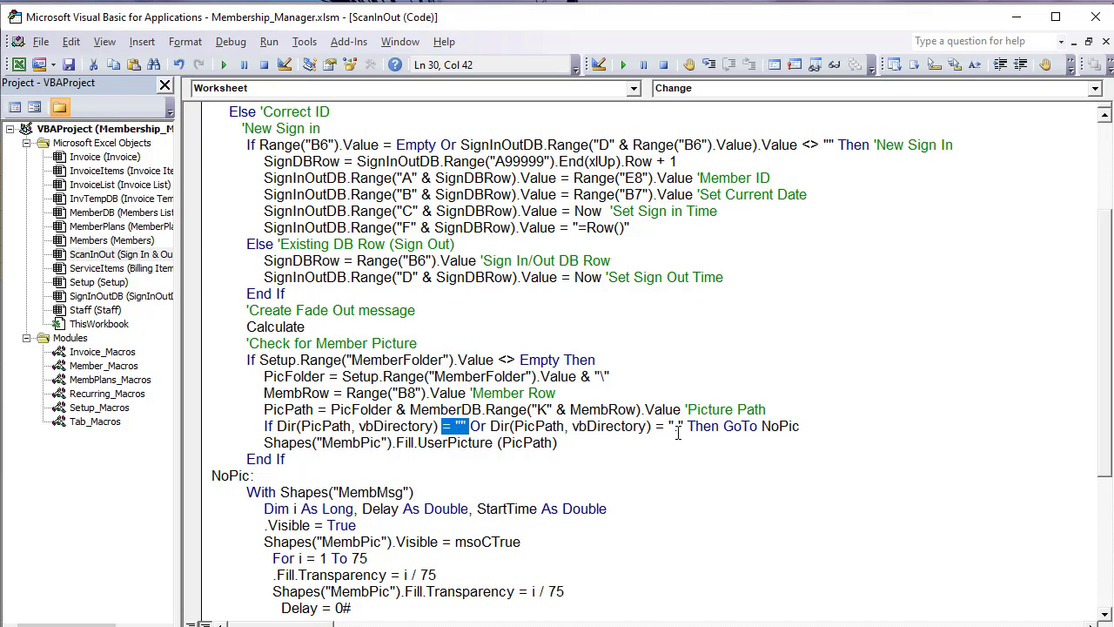
{"action": "left_click_drag", "start_coordinate": [683, 425], "coordinate": [677, 426]}
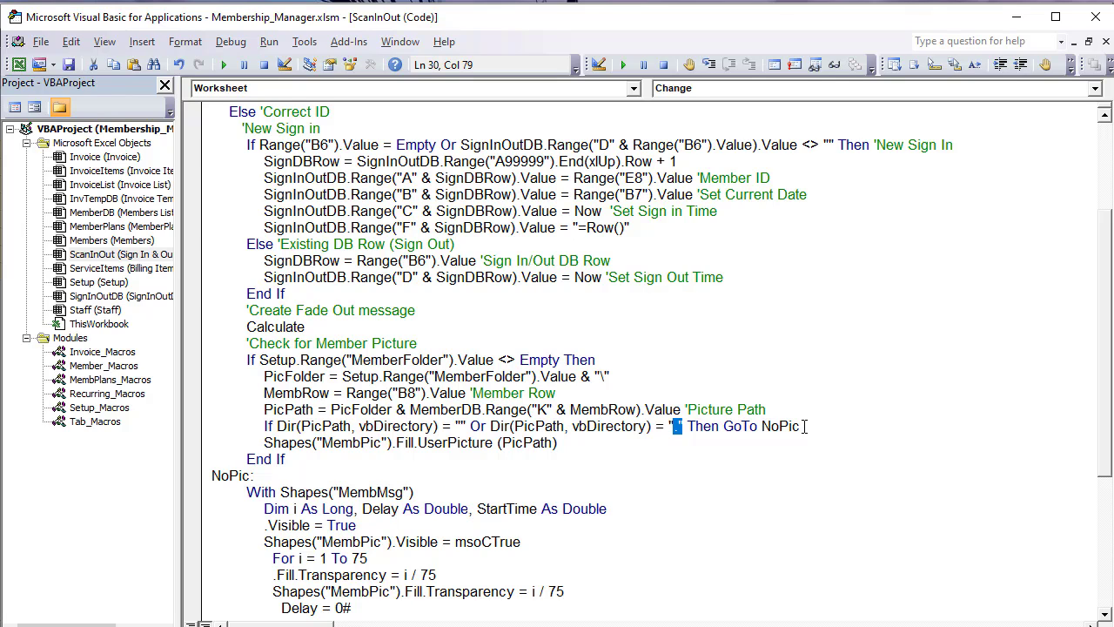
{"action": "left_click_drag", "start_coordinate": [810, 426], "coordinate": [746, 431]}
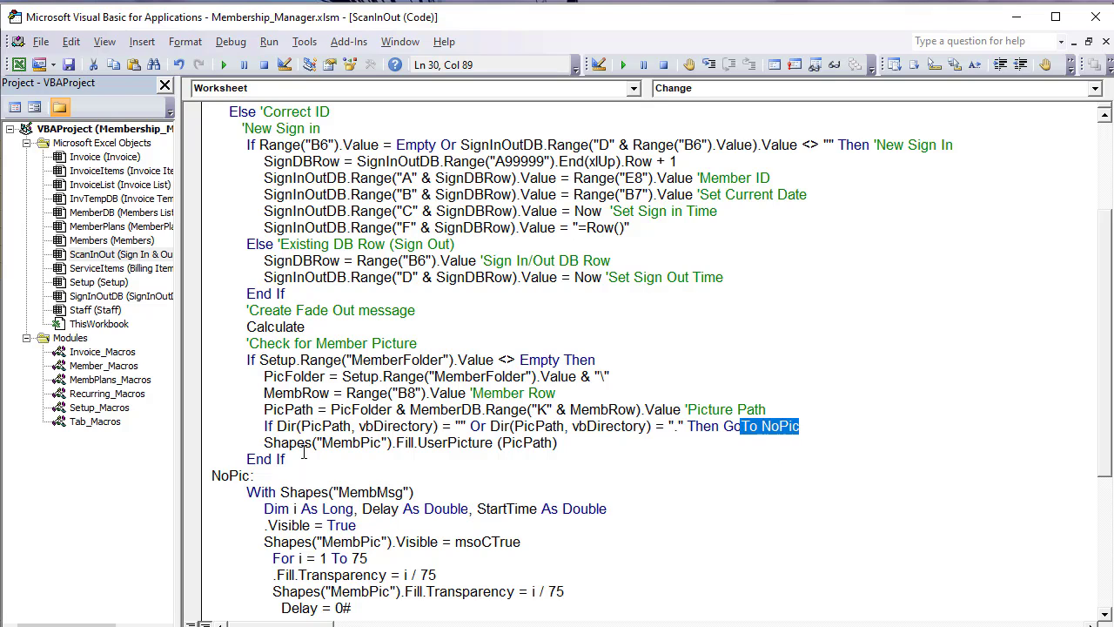
{"action": "scroll", "coordinate": [296, 464], "scroll_direction": "down", "scroll_amount": 1}
{"action": "left_click_drag", "start_coordinate": [254, 426], "coordinate": [184, 433]}
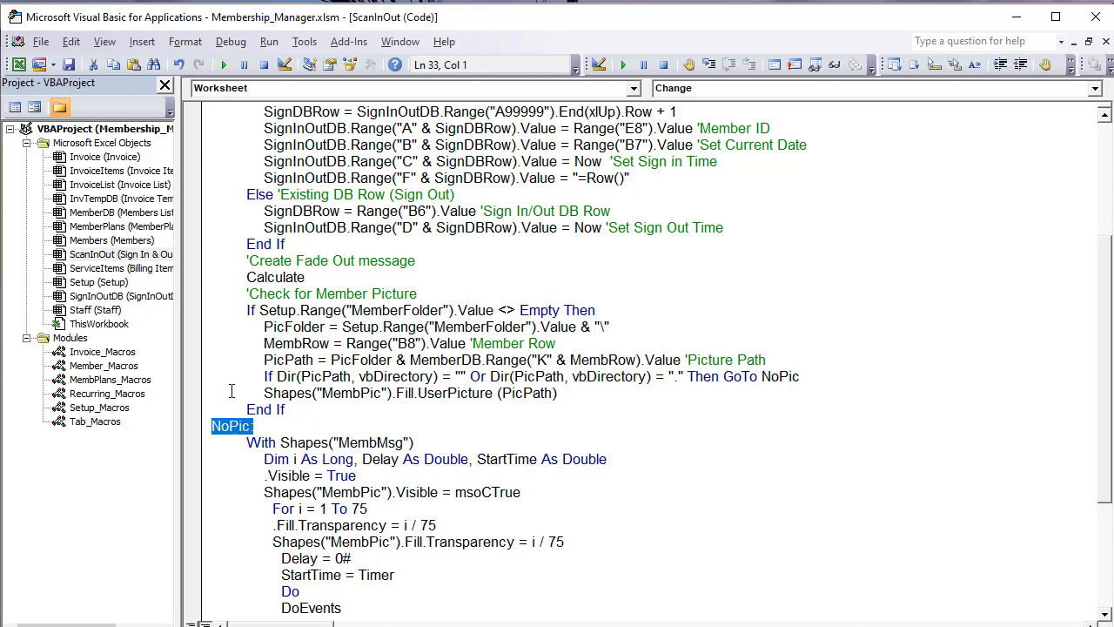
Step: Add the comment 'Add Member Picture after the Shapes("MembPic").Fill.UserPicture (PicPath) line
{"action": "left_click_drag", "start_coordinate": [260, 392], "coordinate": [419, 396]}
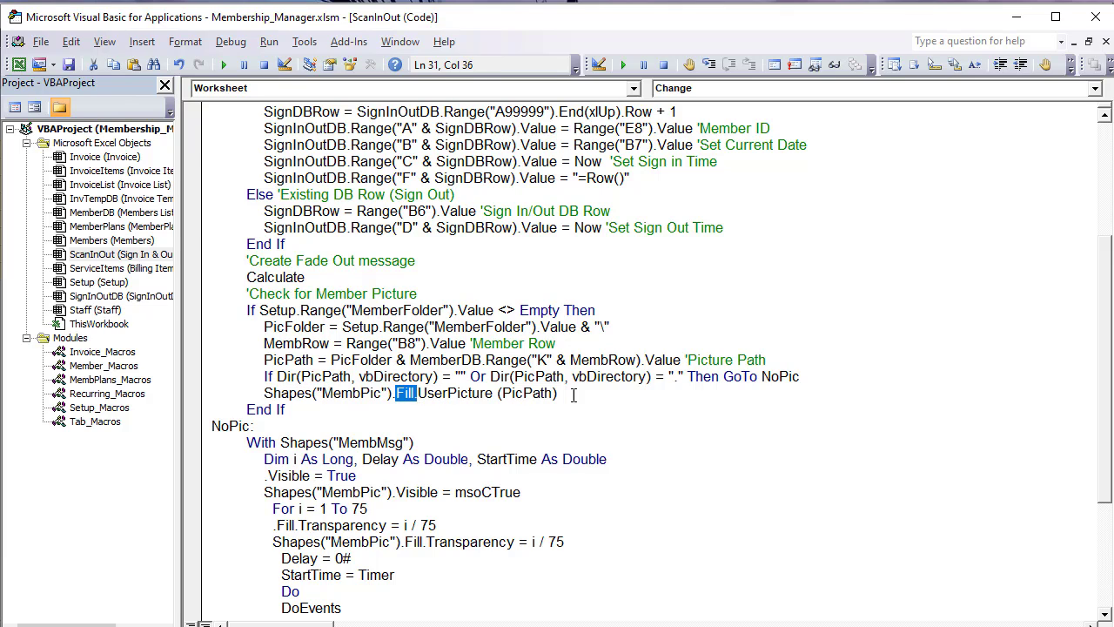
{"action": "left_click_drag", "start_coordinate": [583, 394], "coordinate": [264, 394]}
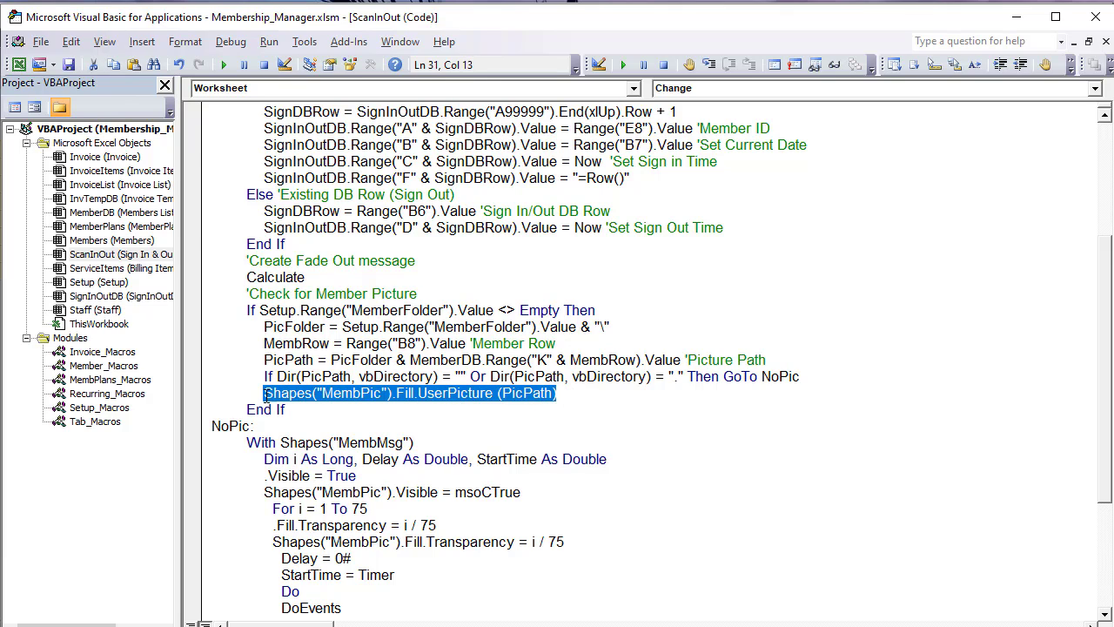
{"action": "left_click", "coordinate": [604, 393]}
{"action": "type", "text": "'Add "}
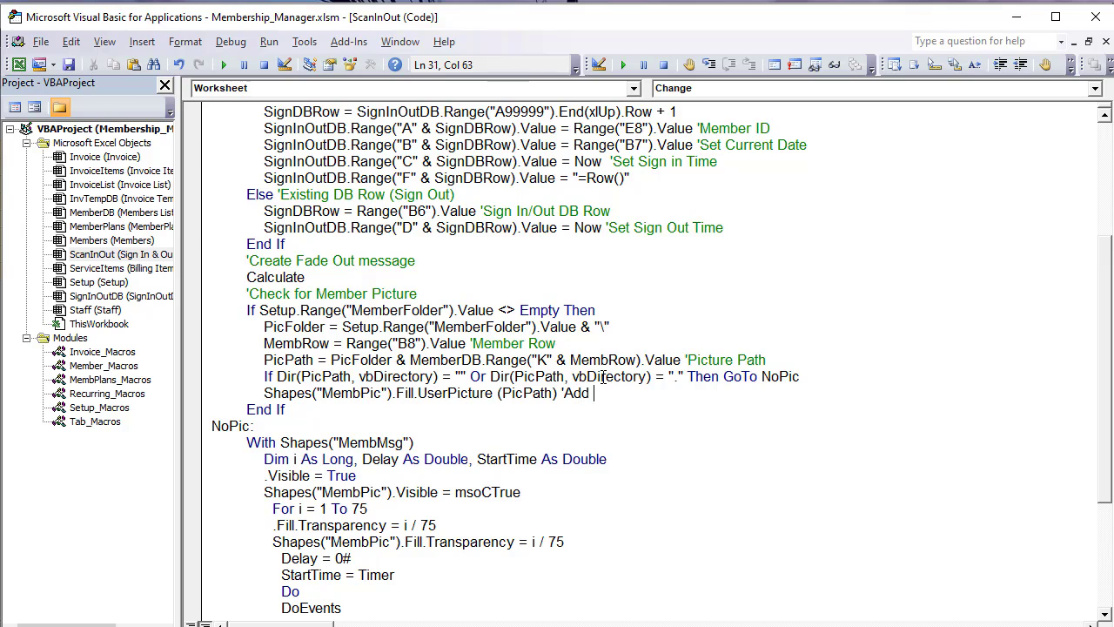
{"action": "type", "text": "Member Pictu"}
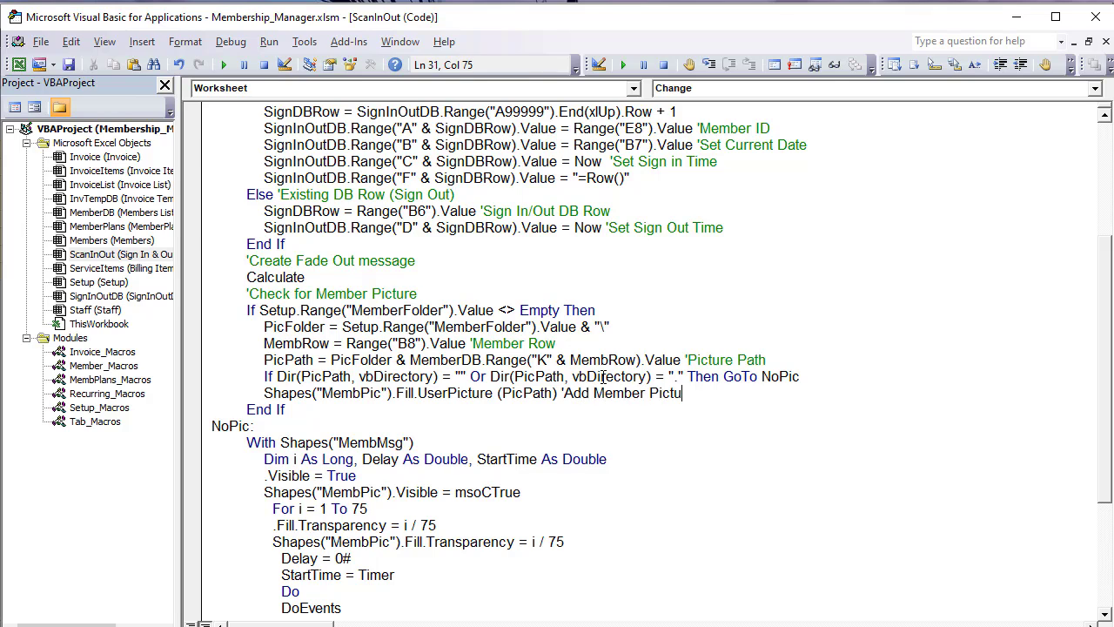
{"action": "type", "text": "re"}
{"action": "left_click", "coordinate": [312, 424]}
Step: Highlight the MembMsg shape name in the code, and choose a member ID in E8 of the Sign In & Out sheet to test the fade-out message
{"action": "scroll", "coordinate": [295, 401], "scroll_direction": "down", "scroll_amount": 2}
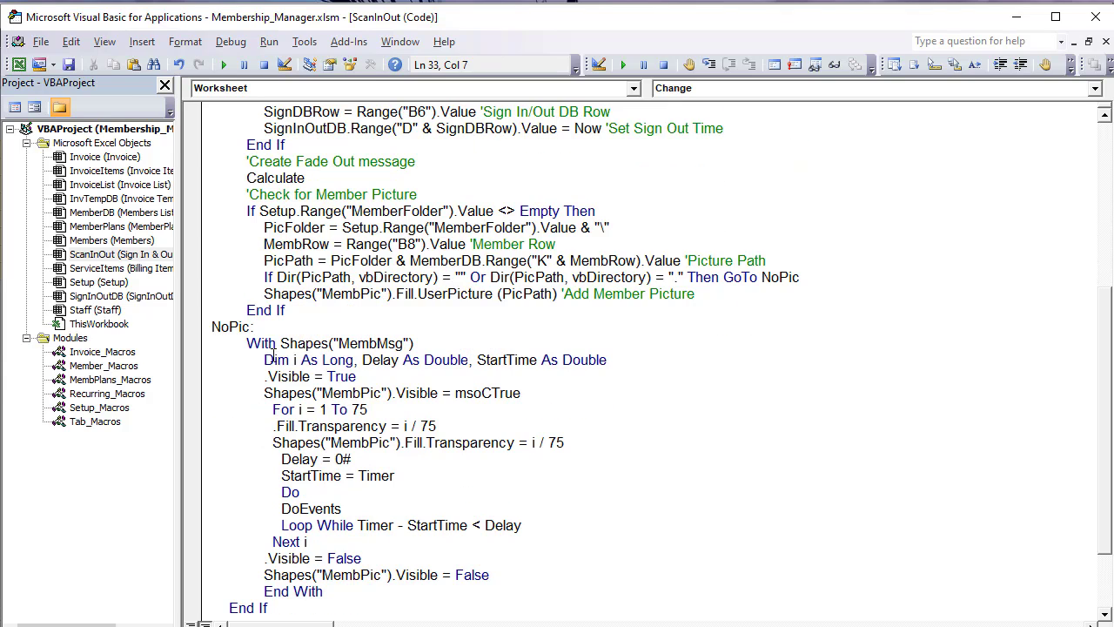
{"action": "left_click_drag", "start_coordinate": [256, 336], "coordinate": [339, 344]}
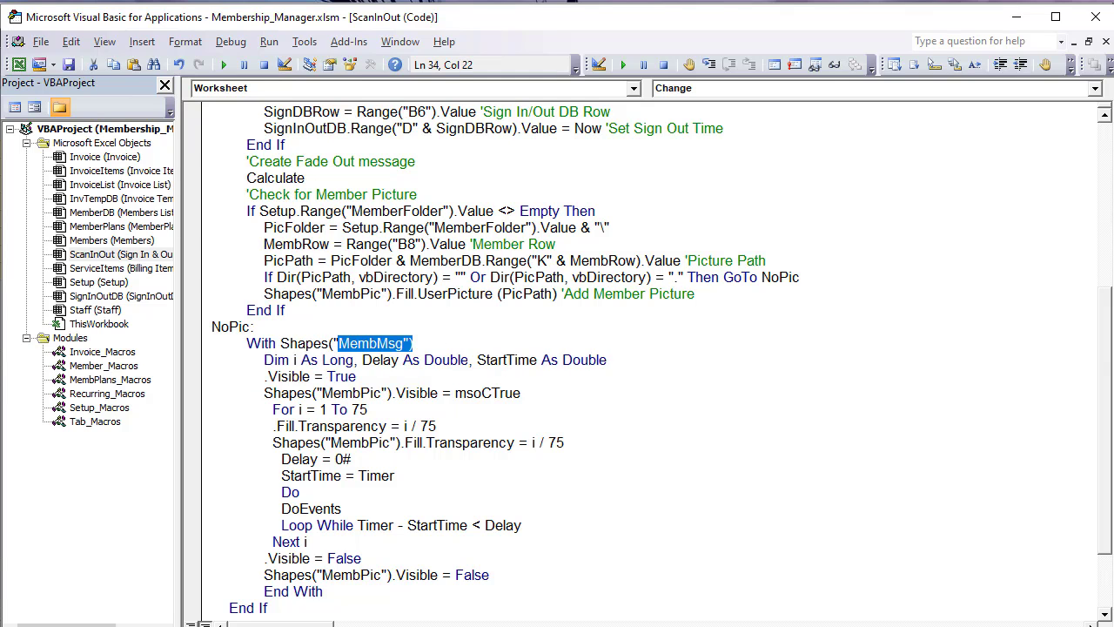
{"action": "key", "text": "alt+F11"}
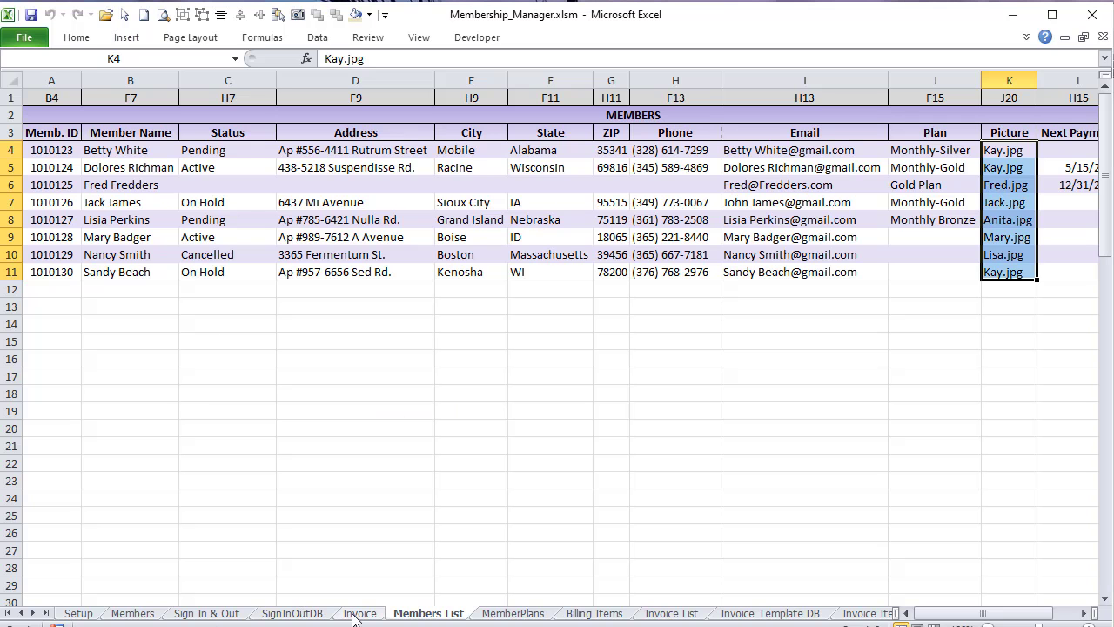
{"action": "left_click", "coordinate": [295, 614]}
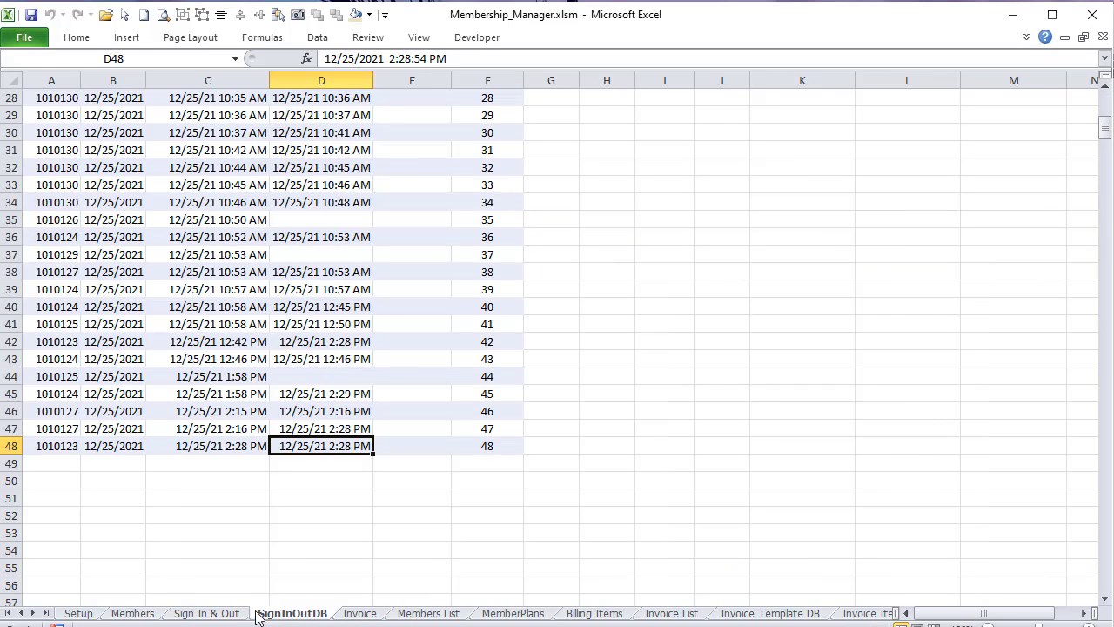
{"action": "left_click", "coordinate": [206, 614]}
{"action": "left_click", "coordinate": [618, 270]}
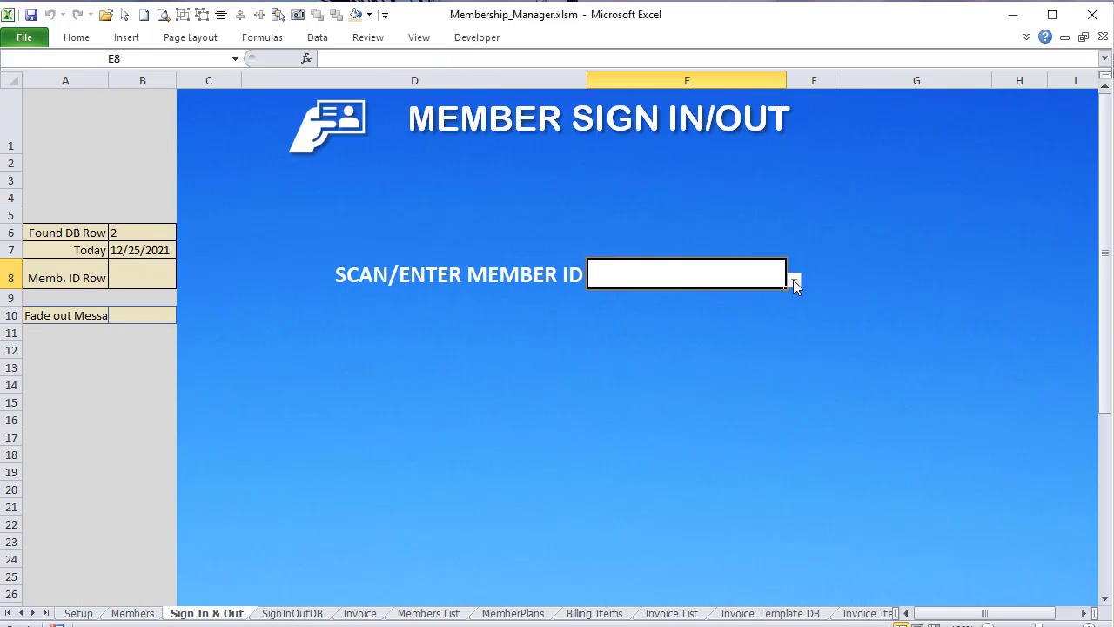
{"action": "left_click", "coordinate": [793, 280]}
{"action": "left_click", "coordinate": [694, 317]}
Step: Review the With Shapes("MembMsg") block in the VBA editor and the lines that make the MembMsg and MembPic shapes visible
{"action": "key", "text": "alt+F11"}
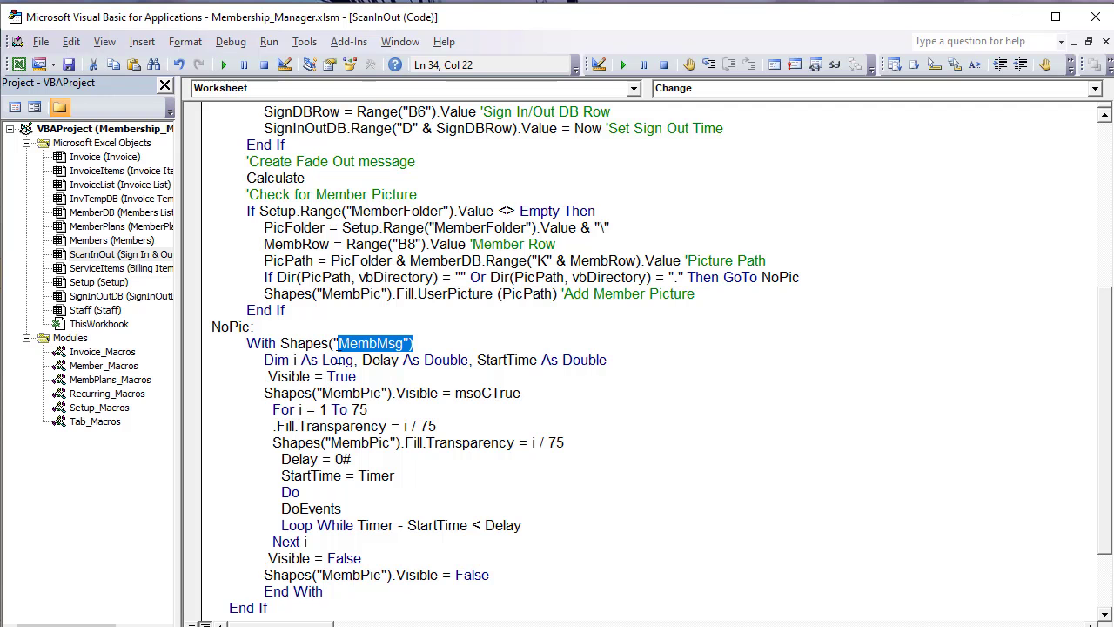
{"action": "left_click", "coordinate": [404, 344]}
{"action": "left_click_drag", "start_coordinate": [435, 339], "coordinate": [307, 341]}
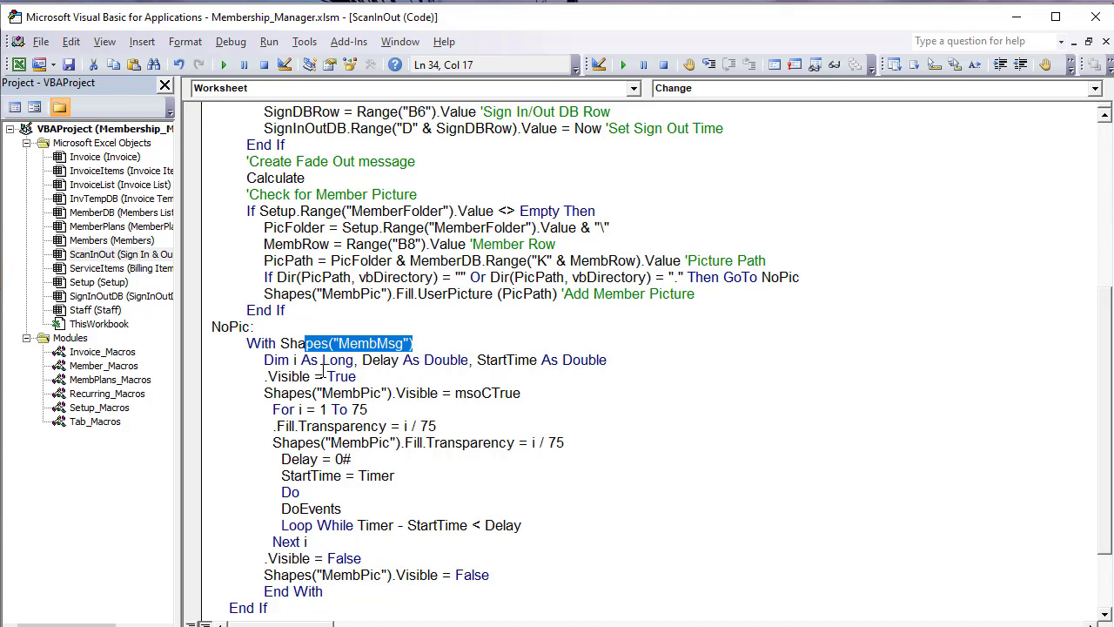
{"action": "left_click_drag", "start_coordinate": [521, 393], "coordinate": [264, 393]}
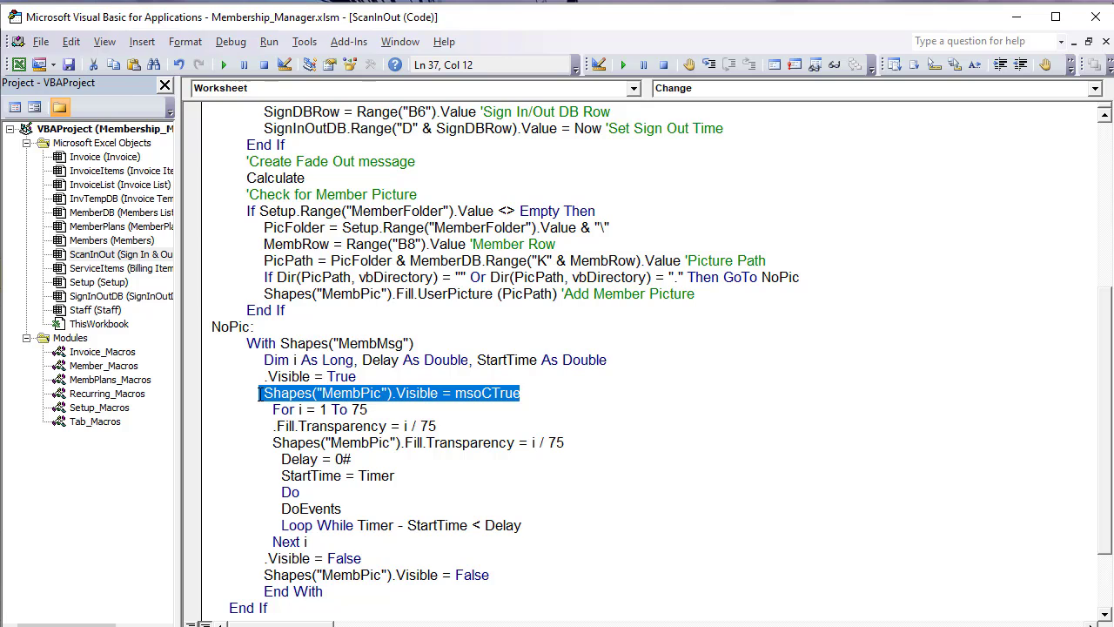
{"action": "left_click_drag", "start_coordinate": [357, 376], "coordinate": [259, 376]}
{"action": "left_click_drag", "start_coordinate": [394, 393], "coordinate": [322, 394]}
Step: Review the two Fill.Transparency = i / 75 lines that fade the MembMsg and MembPic shapes inside the For loop
{"action": "left_click_drag", "start_coordinate": [546, 398], "coordinate": [446, 428]}
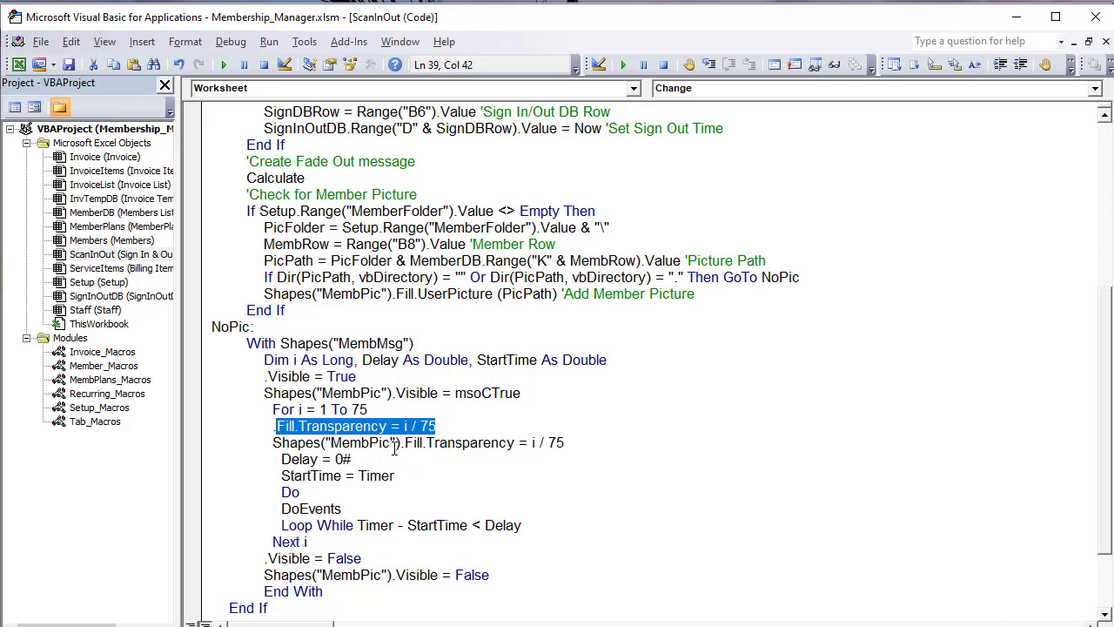
{"action": "left_click_drag", "start_coordinate": [520, 443], "coordinate": [275, 435]}
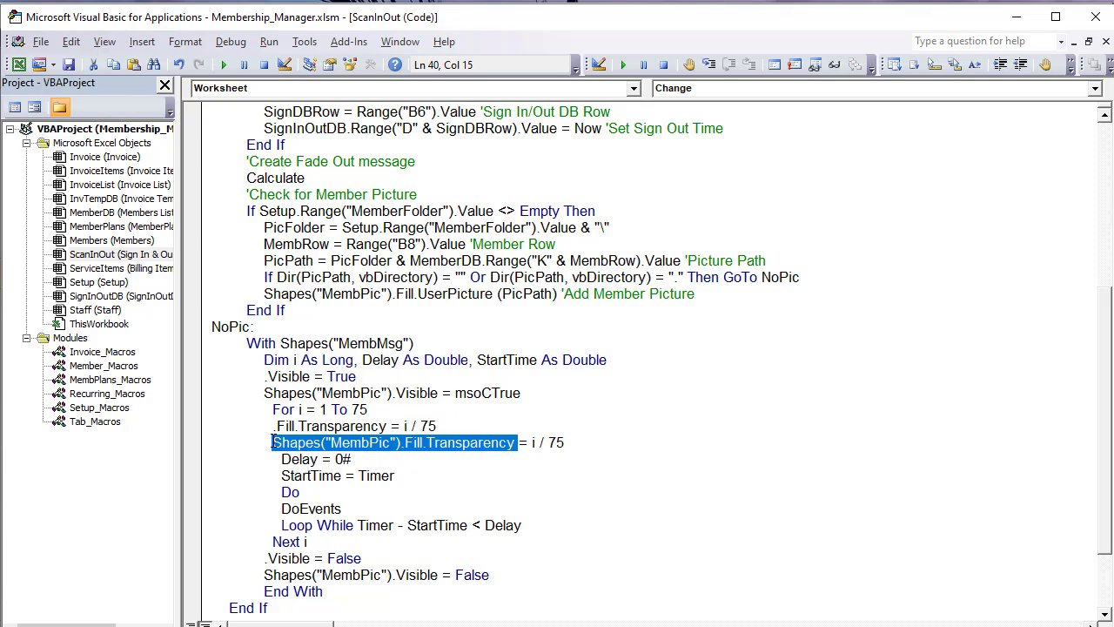
{"action": "left_click", "coordinate": [358, 489]}
{"action": "left_click_drag", "start_coordinate": [405, 445], "coordinate": [273, 446]}
{"action": "left_click_drag", "start_coordinate": [461, 343], "coordinate": [331, 347]}
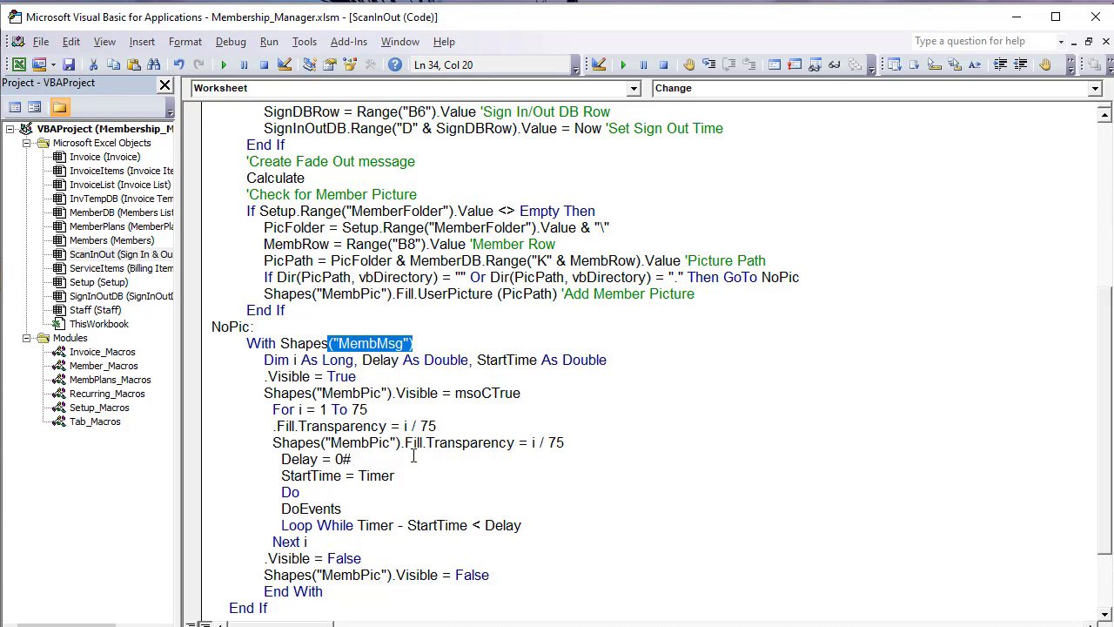
{"action": "left_click_drag", "start_coordinate": [404, 444], "coordinate": [301, 446]}
{"action": "left_click_drag", "start_coordinate": [599, 443], "coordinate": [272, 446]}
Step: Review the two Visible = False lines for the message and MembPic shapes after Next i
{"action": "scroll", "coordinate": [273, 446], "scroll_direction": "down", "scroll_amount": 1}
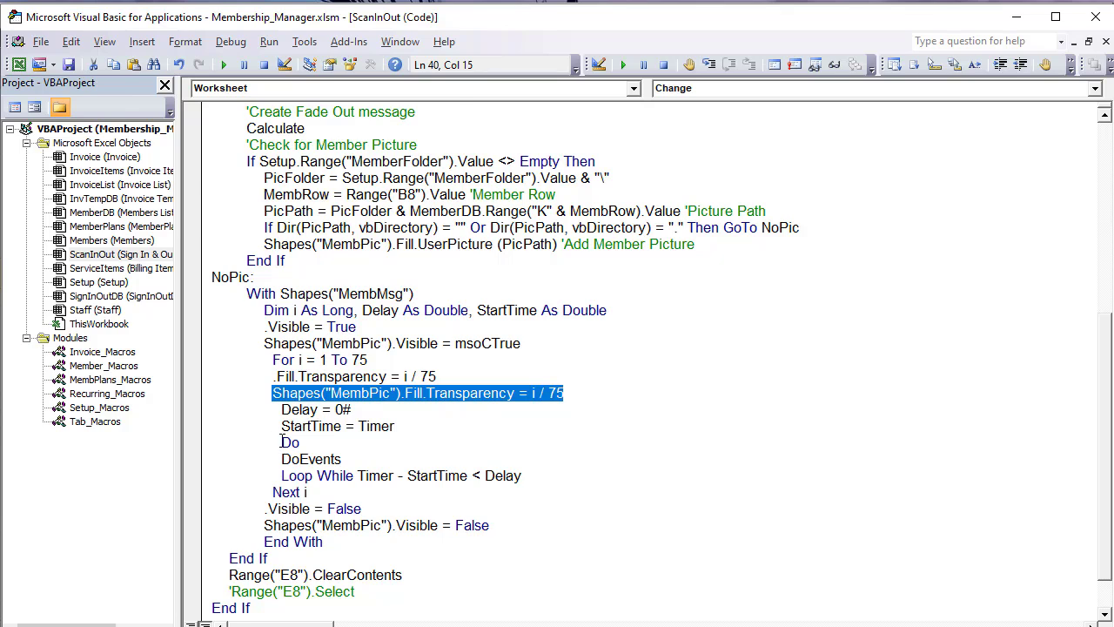
{"action": "scroll", "coordinate": [284, 442], "scroll_direction": "down", "scroll_amount": 1}
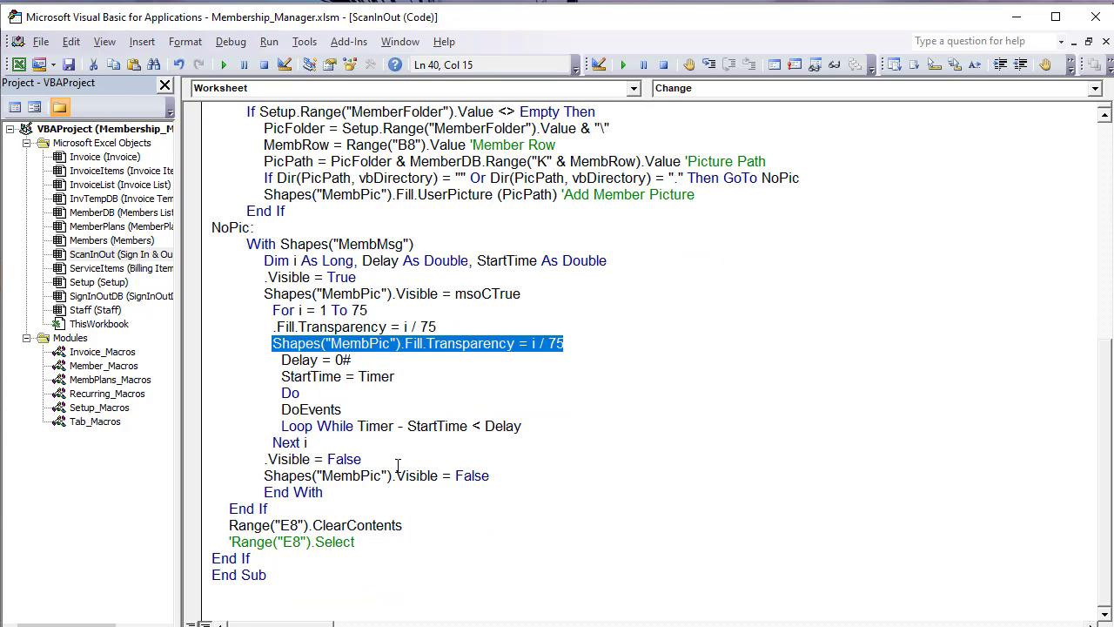
{"action": "left_click_drag", "start_coordinate": [362, 460], "coordinate": [261, 464]}
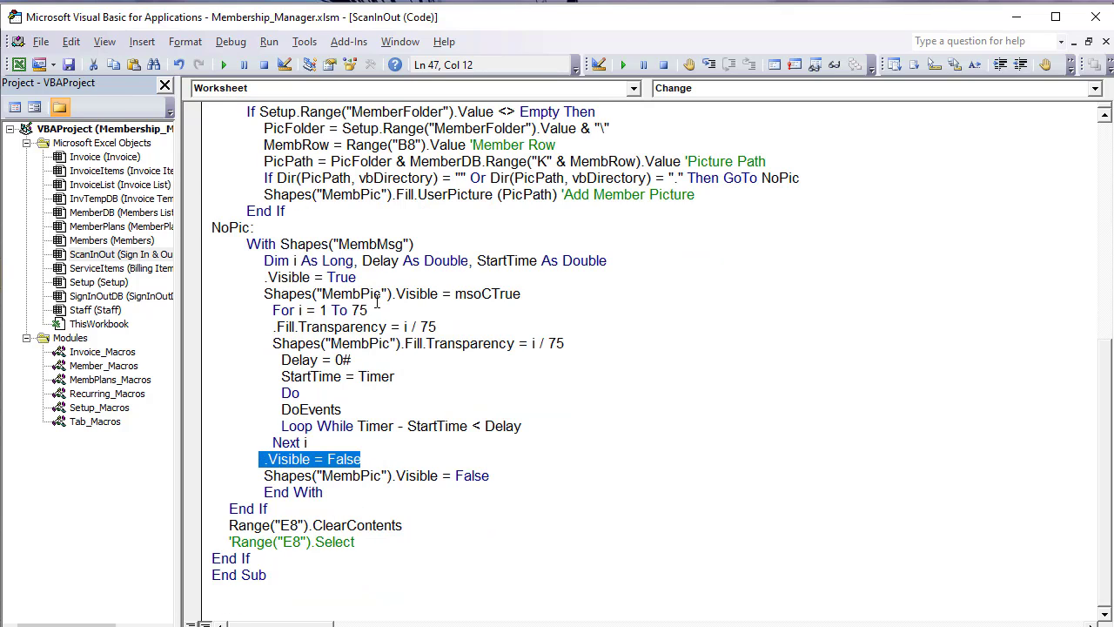
{"action": "left_click_drag", "start_coordinate": [491, 476], "coordinate": [260, 476]}
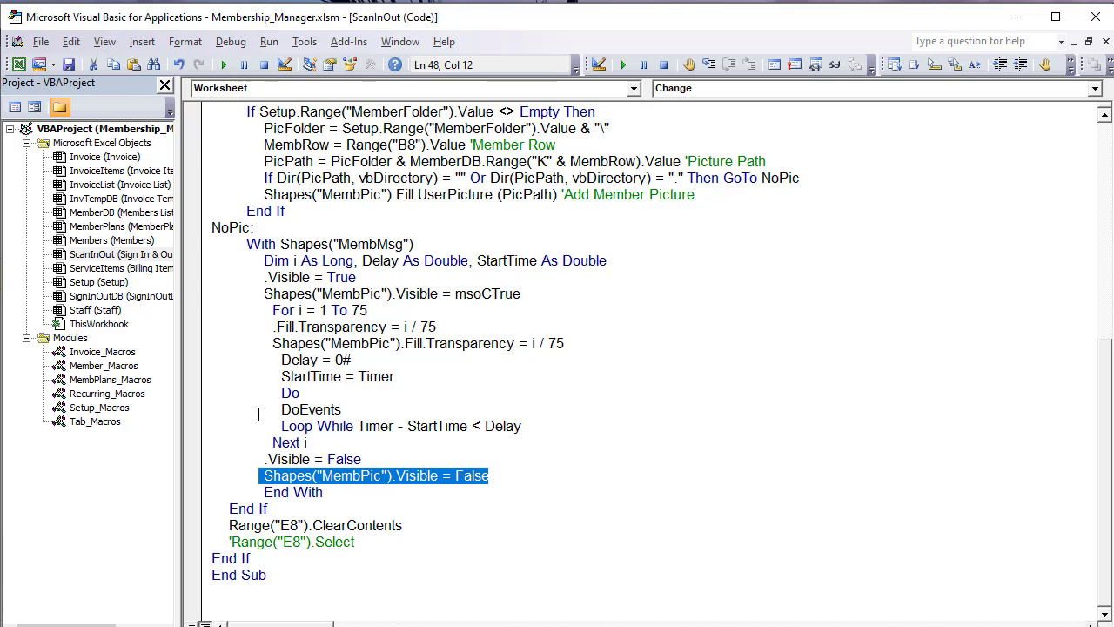
Step: Uncomment the Range("E8").Select line below Range("E8").ClearContents
{"action": "left_click_drag", "start_coordinate": [423, 526], "coordinate": [213, 526]}
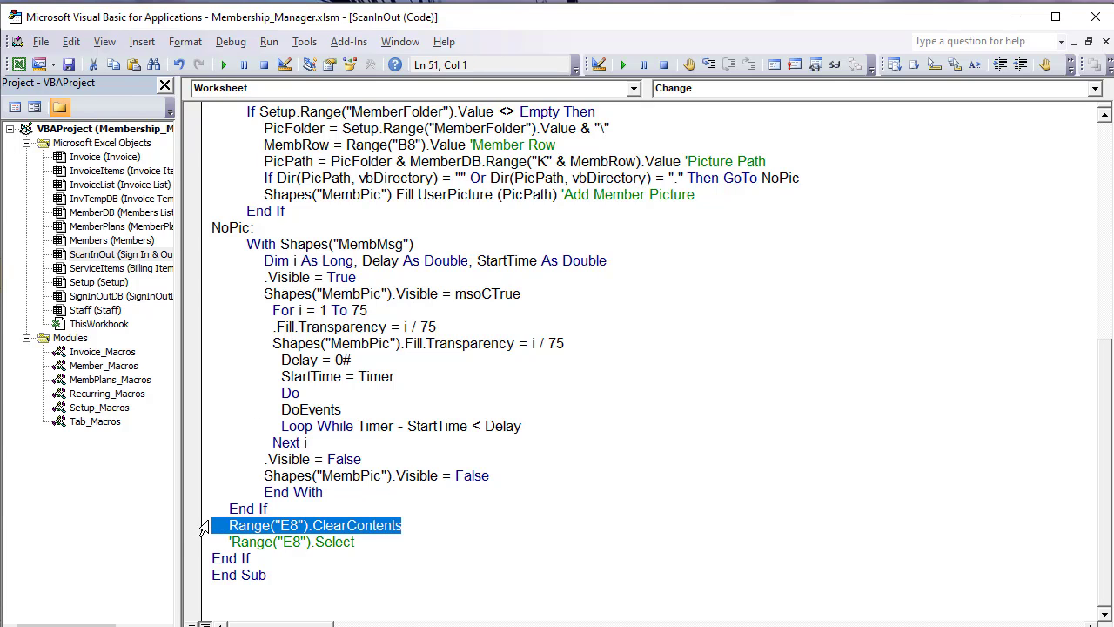
{"action": "left_click", "coordinate": [260, 541]}
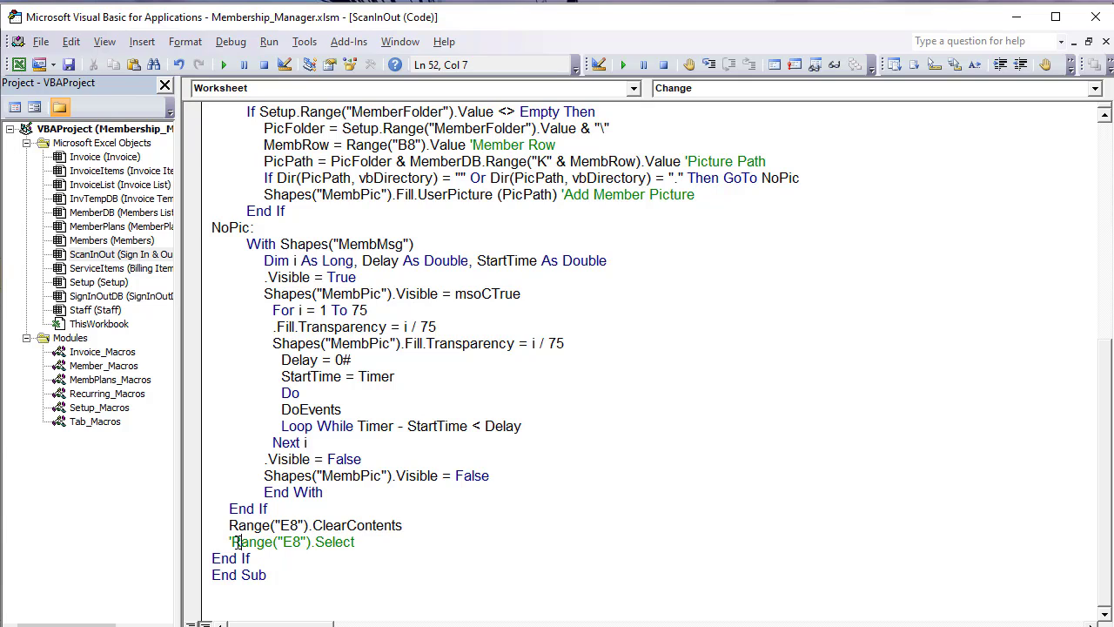
{"action": "key", "text": "BackSpace"}
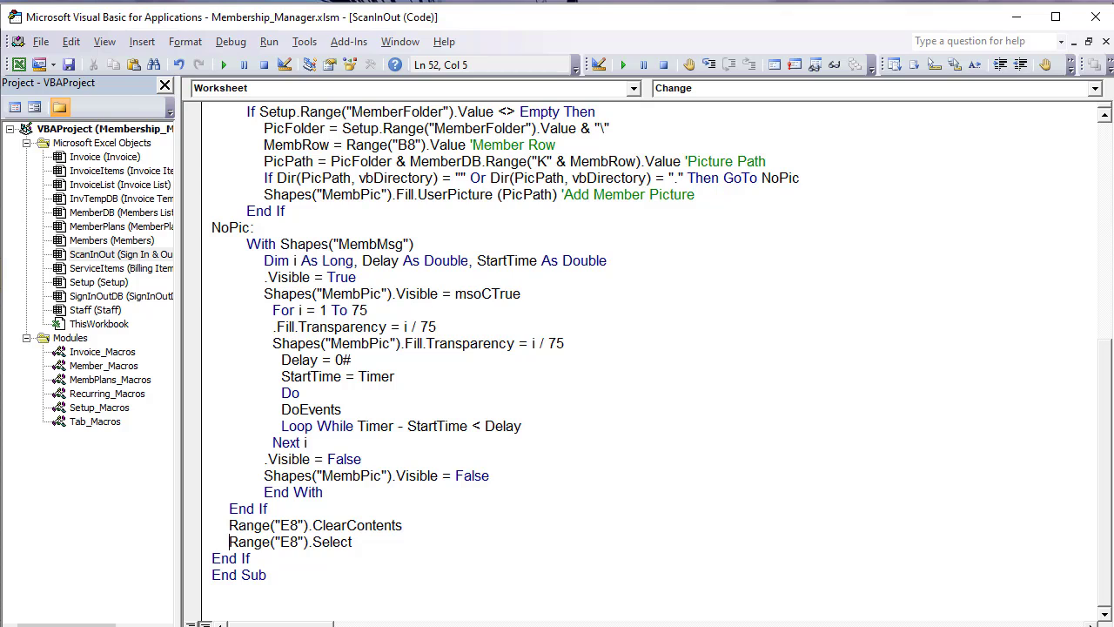
Step: Return to the workbook and display the Members List sheet
{"action": "key", "text": "alt+F11"}
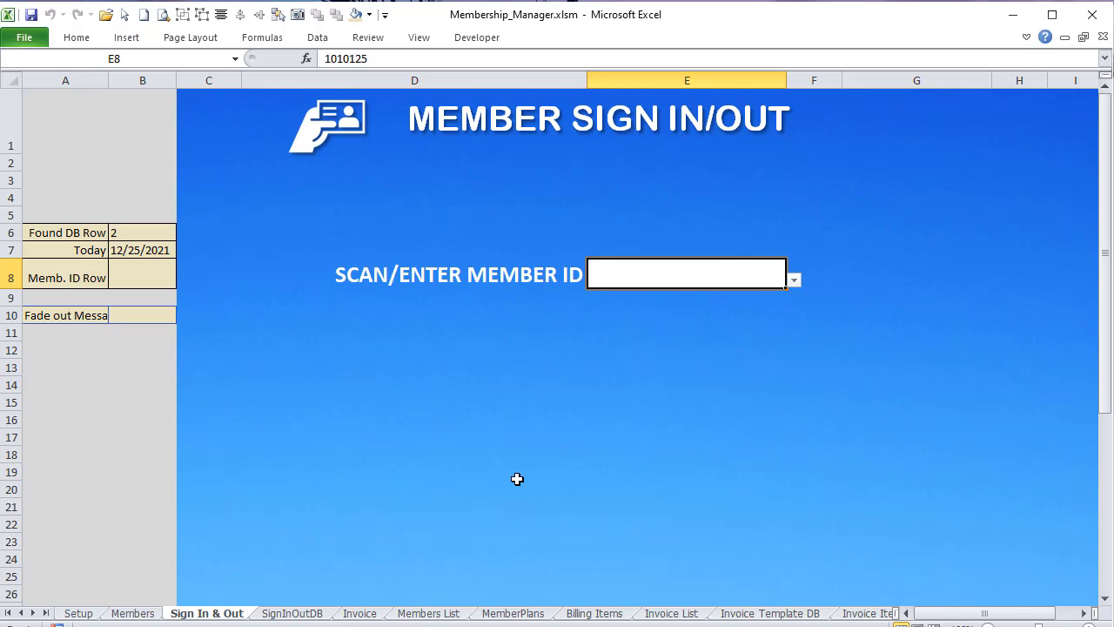
{"action": "left_click", "coordinate": [431, 615]}
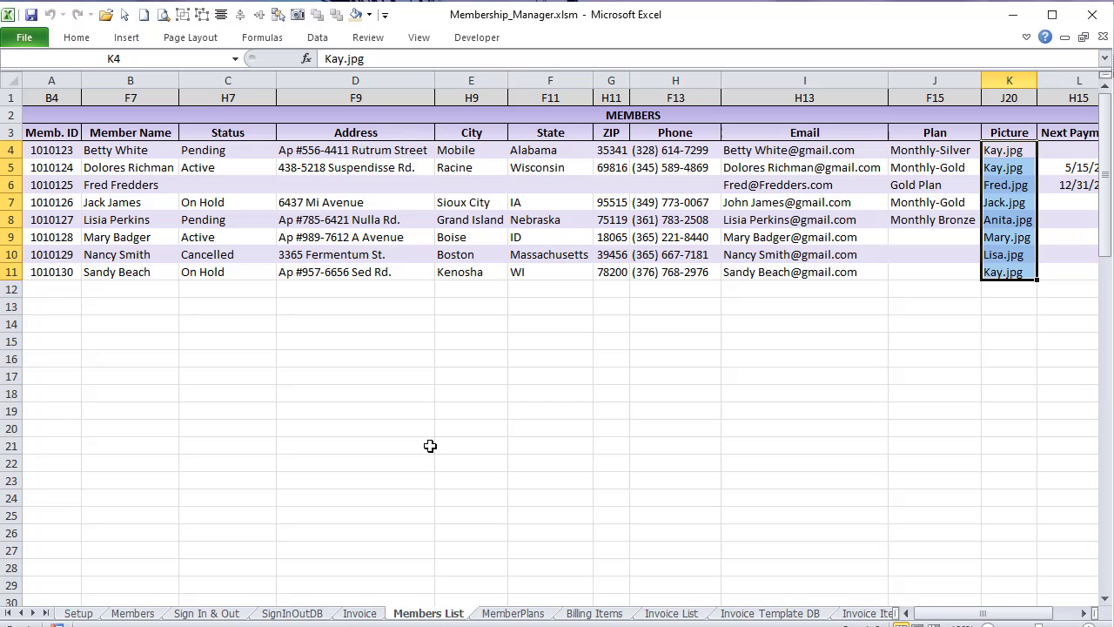
Step: Test the sign-out on the Sign In & Out sheet by choosing the fourth member ID in the list
{"action": "left_click", "coordinate": [247, 613]}
{"action": "left_click", "coordinate": [795, 279]}
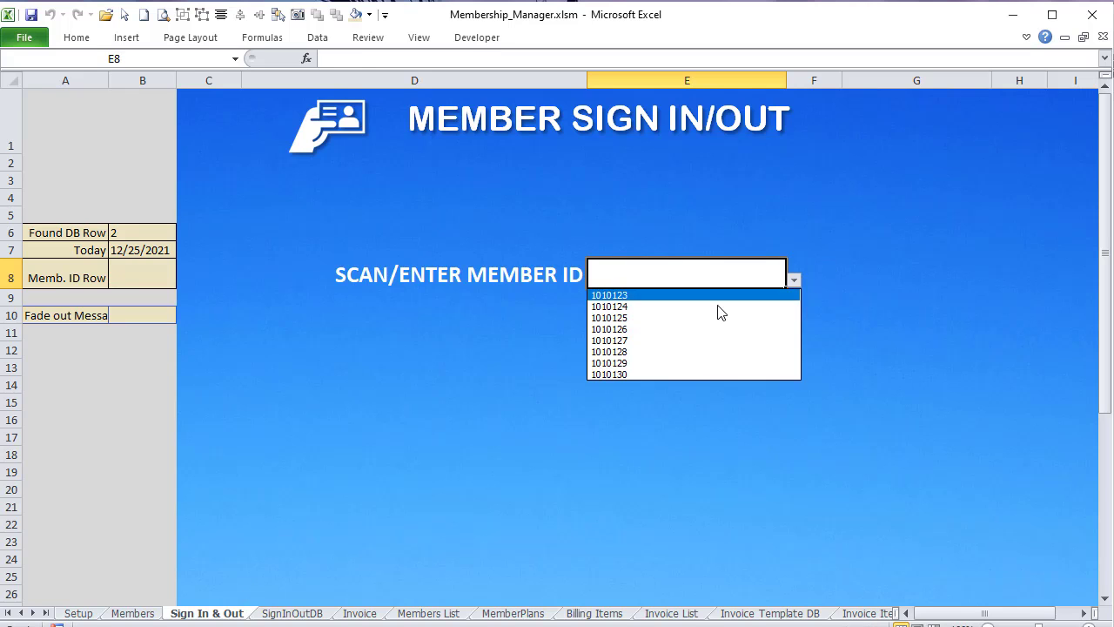
{"action": "left_click", "coordinate": [705, 328]}
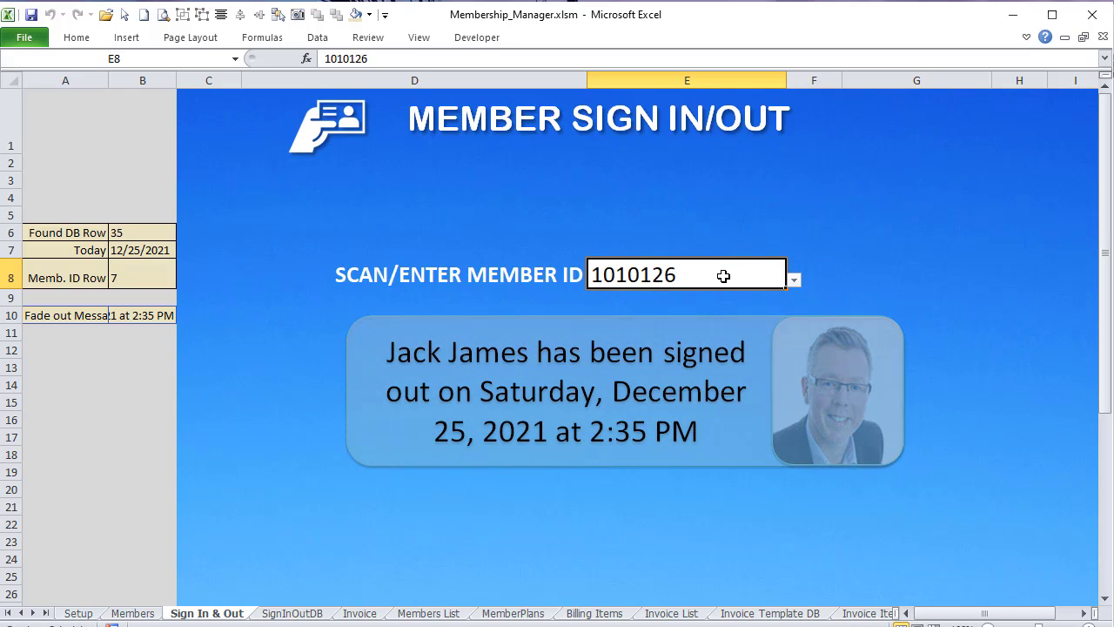
Step: Choose the fifth member ID in cell E8 to sign that member in and play the fade-out message
{"action": "left_click", "coordinate": [800, 282]}
{"action": "left_click", "coordinate": [714, 273]}
{"action": "left_click", "coordinate": [795, 280]}
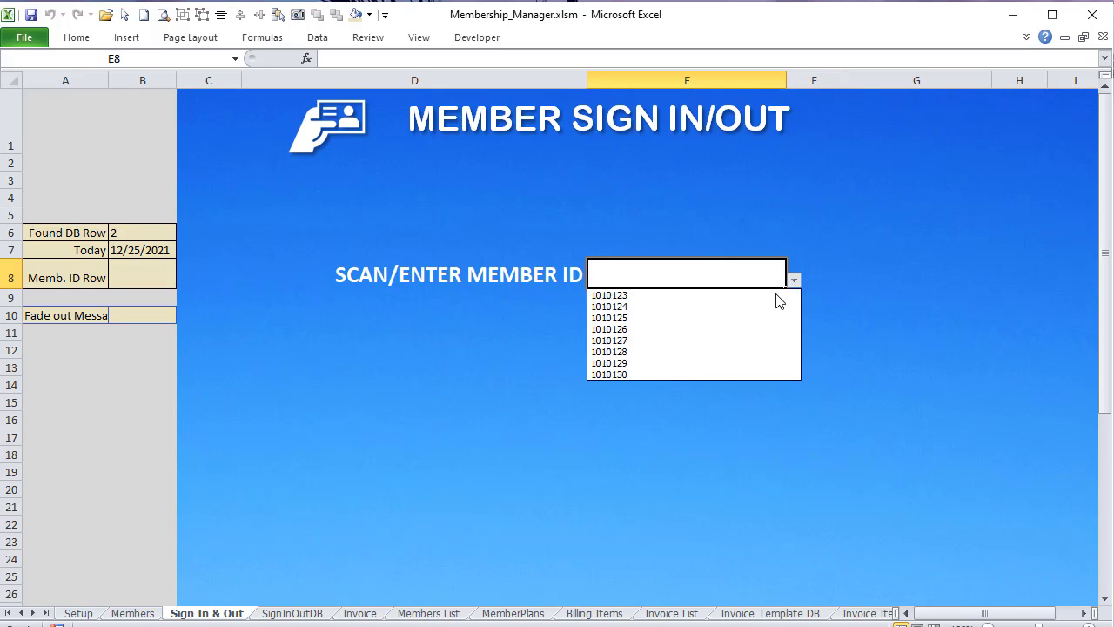
{"action": "left_click", "coordinate": [720, 340]}
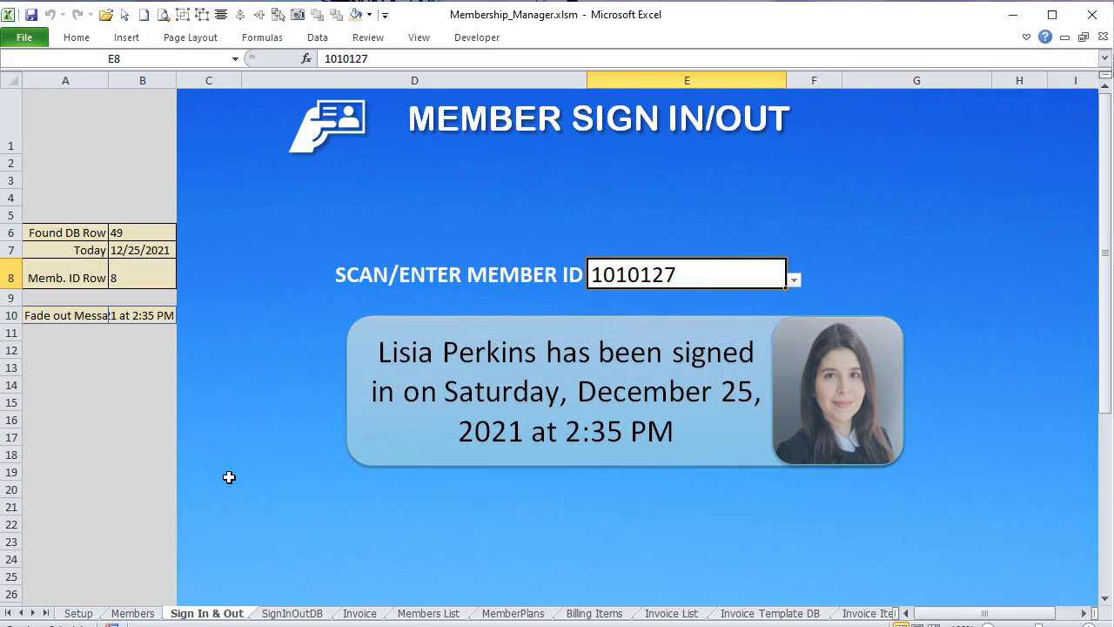
{"action": "left_click_drag", "start_coordinate": [1001, 612], "coordinate": [1021, 616]}
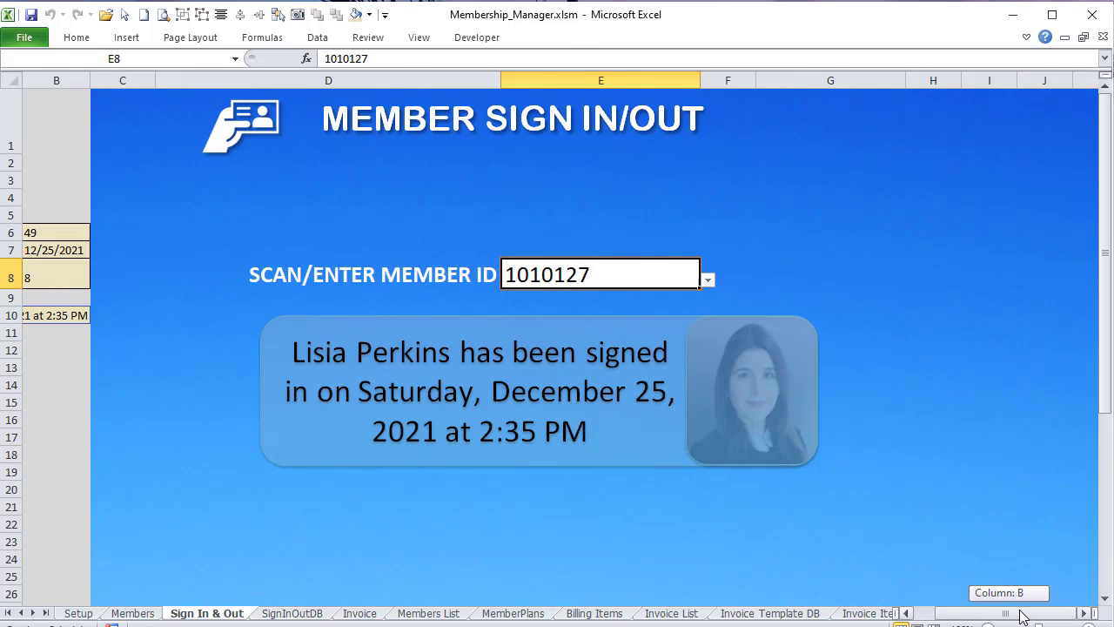
Step: Review the Member and Member ID columns of the invoice table on the Invoice List sheet
{"action": "left_click", "coordinate": [357, 614]}
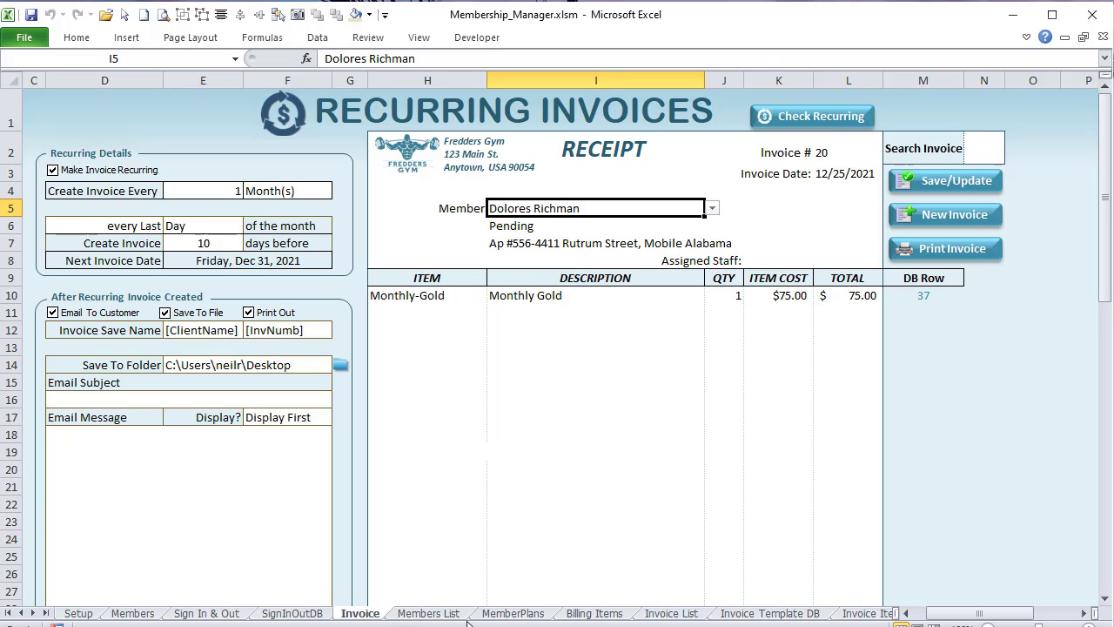
{"action": "left_click", "coordinate": [670, 612]}
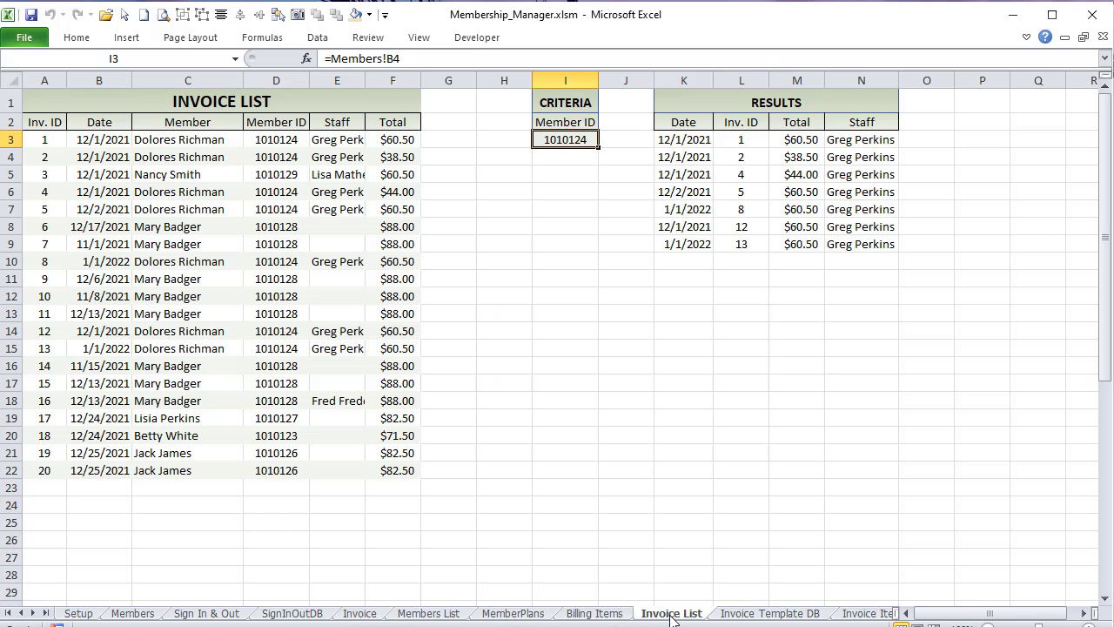
{"action": "left_click_drag", "start_coordinate": [277, 138], "coordinate": [298, 464]}
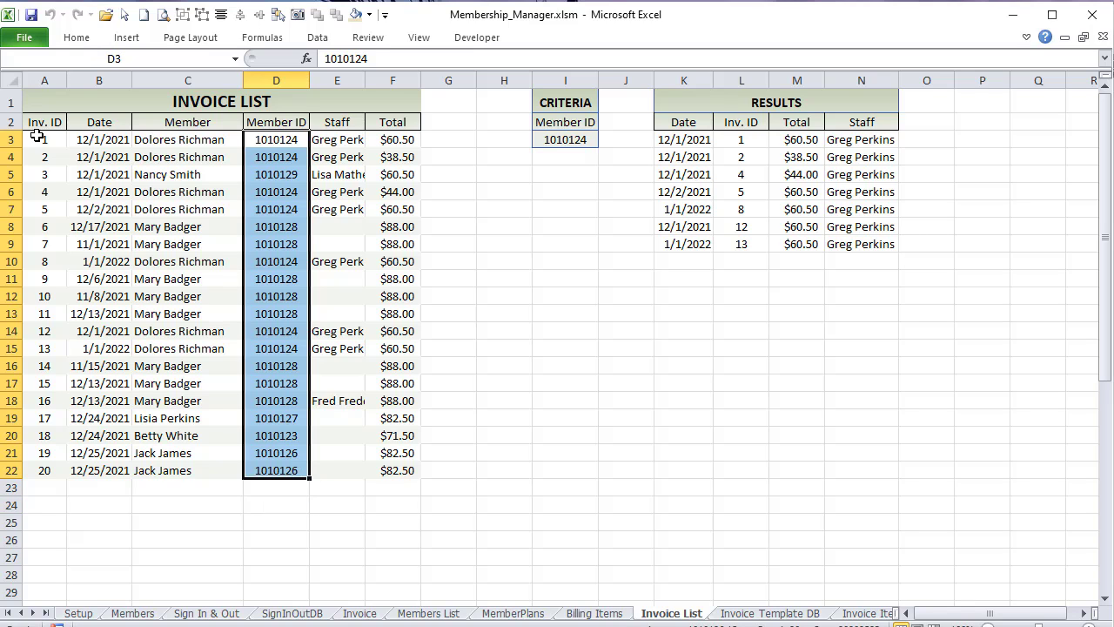
{"action": "left_click_drag", "start_coordinate": [83, 174], "coordinate": [233, 189]}
{"action": "left_click", "coordinate": [211, 119]}
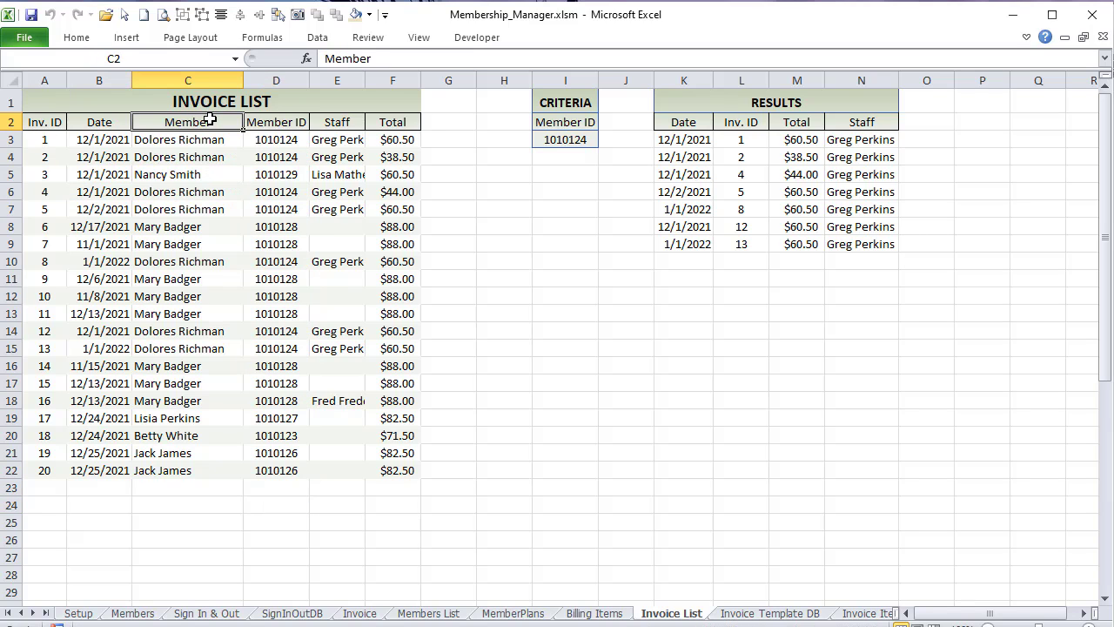
{"action": "left_click", "coordinate": [291, 121]}
{"action": "left_click_drag", "start_coordinate": [273, 139], "coordinate": [283, 453]}
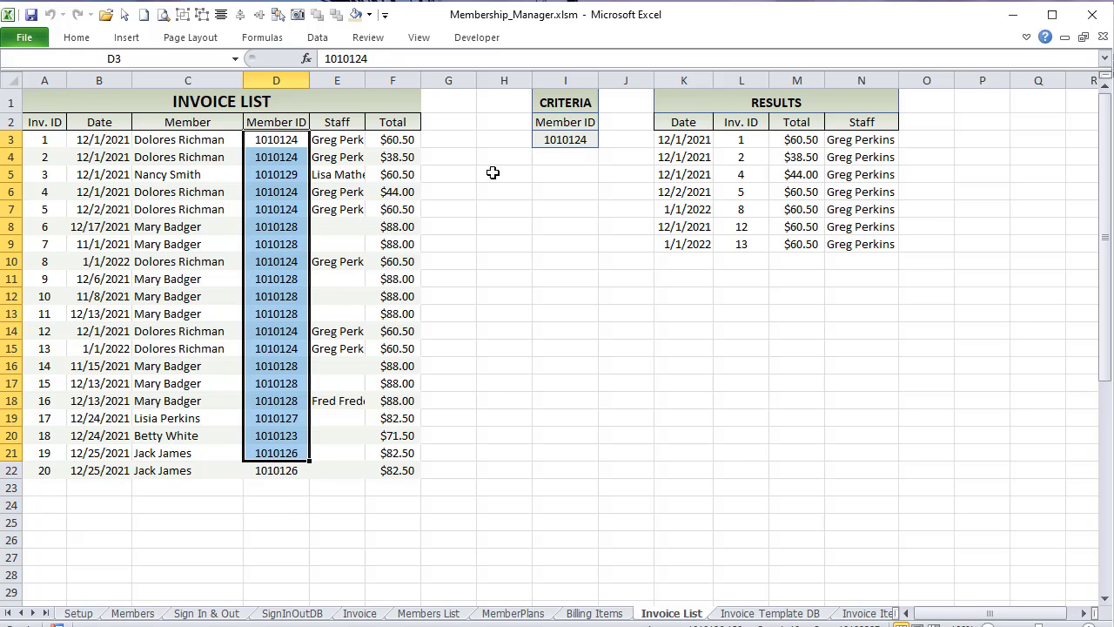
Step: Examine the Member ID criteria range and the Results range against the invoice table's Member ID column
{"action": "left_click_drag", "start_coordinate": [579, 123], "coordinate": [585, 151]}
{"action": "left_click_drag", "start_coordinate": [703, 122], "coordinate": [851, 242]}
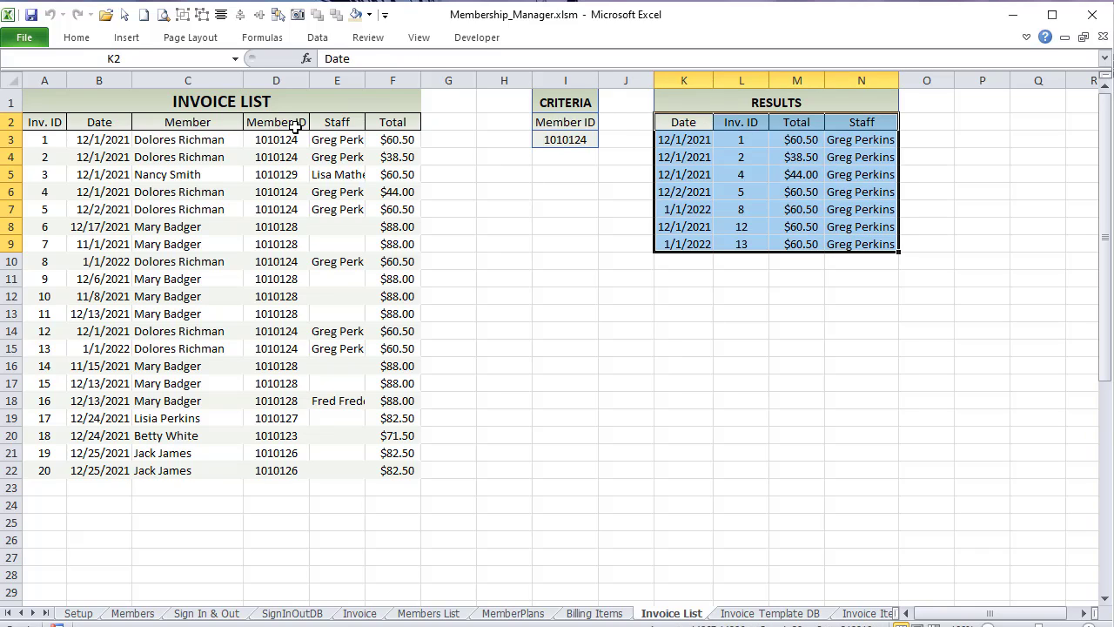
{"action": "left_click_drag", "start_coordinate": [293, 123], "coordinate": [260, 460]}
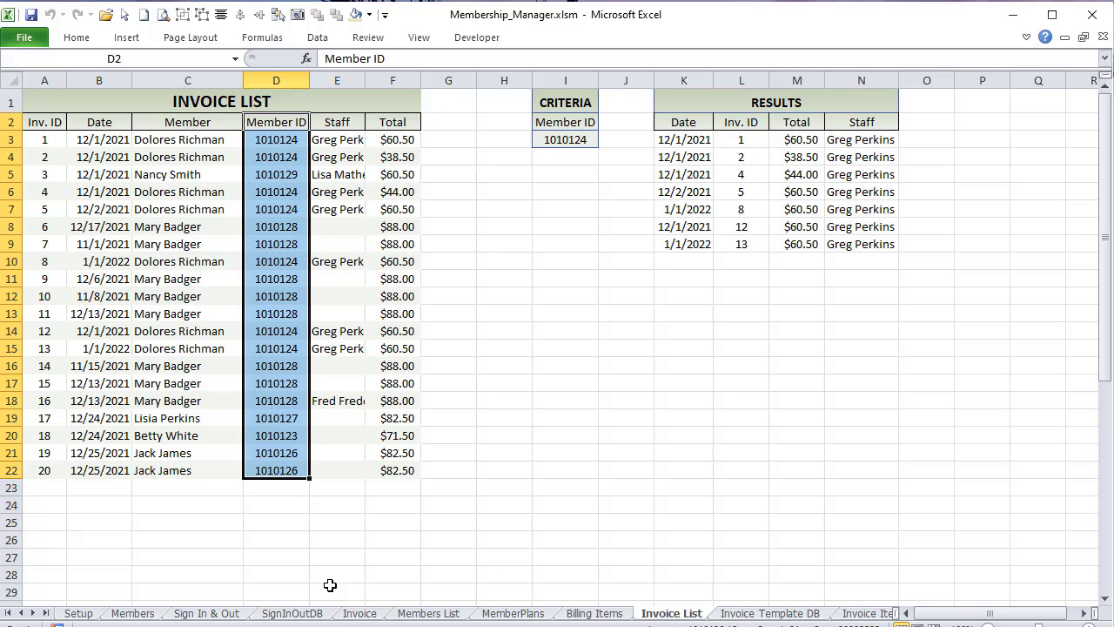
Step: Review the Invoice sheet and the Members sheet's General Info, Billing History and Scan In/Out History views
{"action": "left_click", "coordinate": [360, 613]}
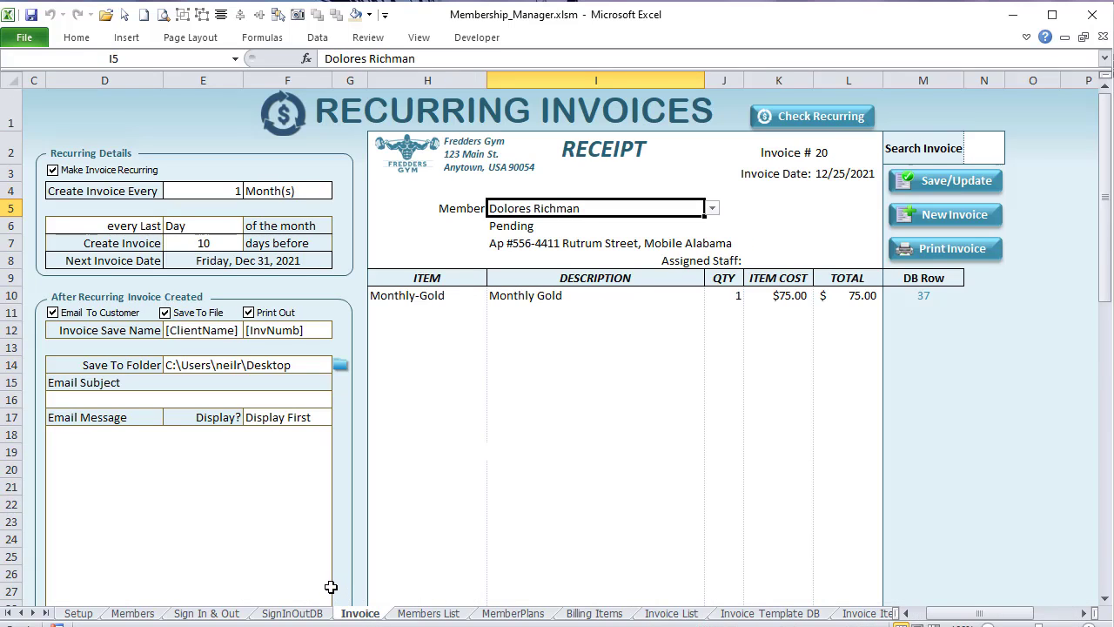
{"action": "left_click", "coordinate": [132, 613]}
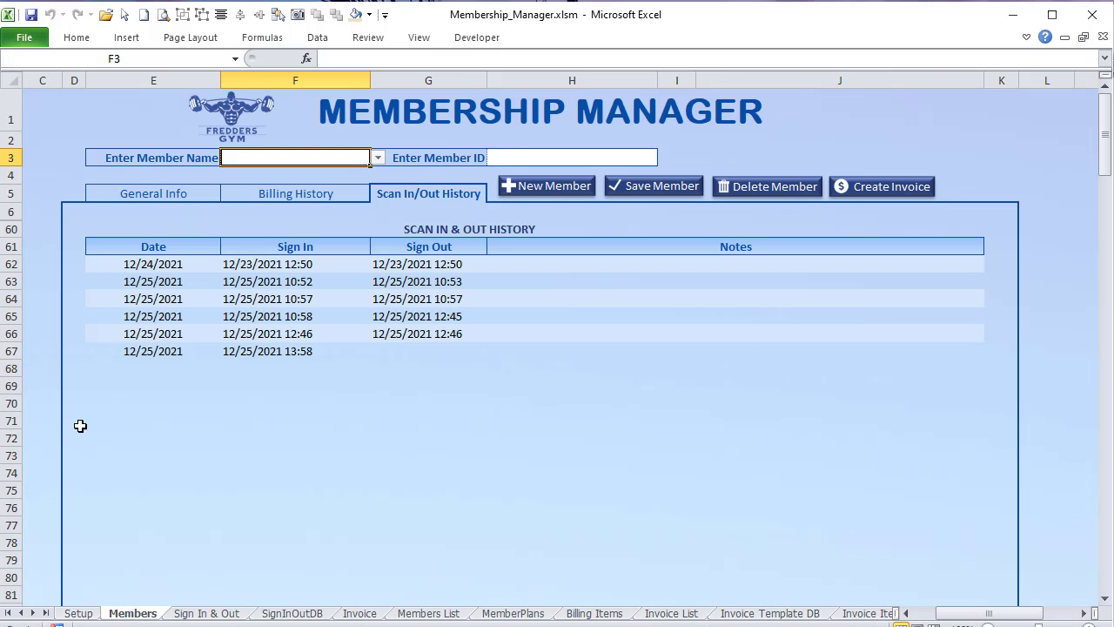
{"action": "left_click", "coordinate": [131, 188]}
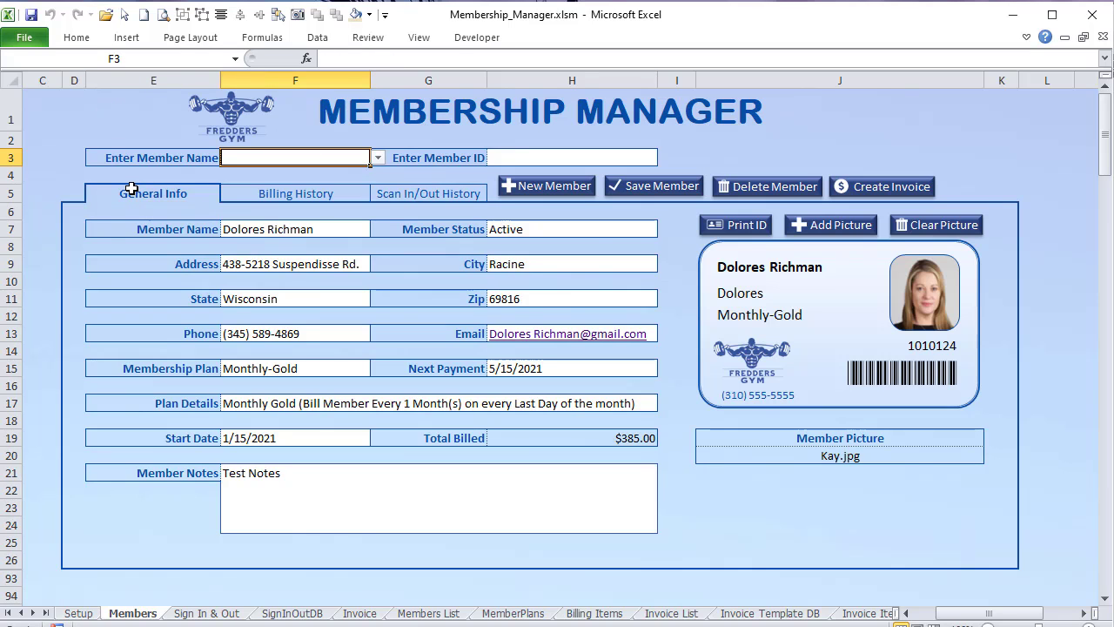
{"action": "left_click", "coordinate": [333, 194]}
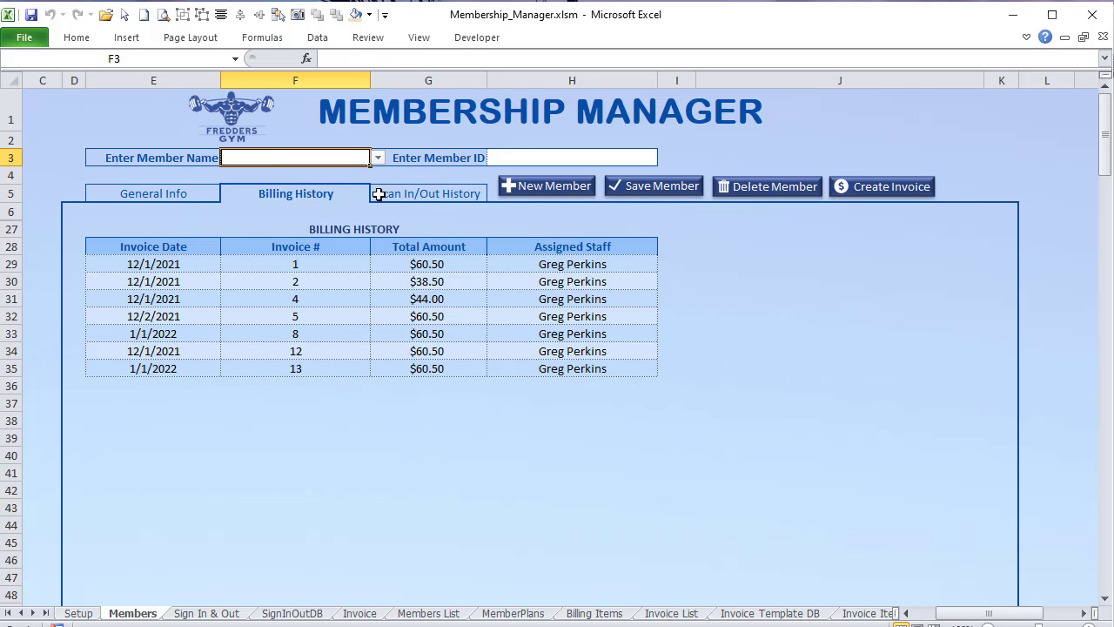
{"action": "left_click", "coordinate": [379, 193]}
{"action": "left_click", "coordinate": [170, 193]}
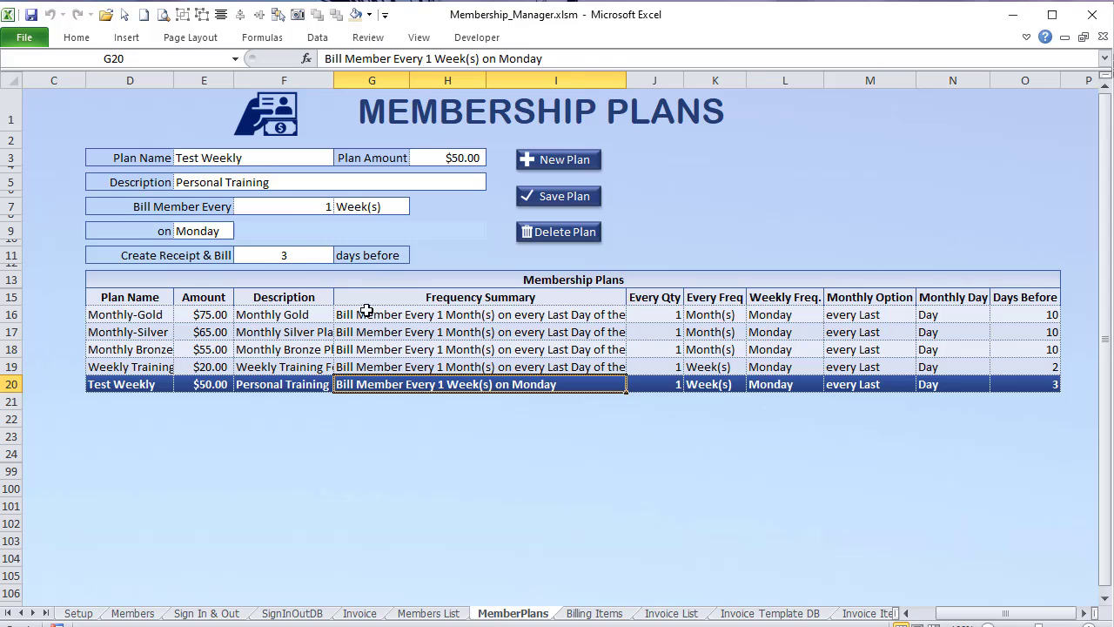
Step: Load the Monthly-Silver, Weekly Training, Monthly-Gold and Monthly Bronze plans in turn on the MemberPlans sheet
{"action": "left_click", "coordinate": [334, 332]}
{"action": "left_click", "coordinate": [333, 366]}
{"action": "left_click", "coordinate": [328, 315]}
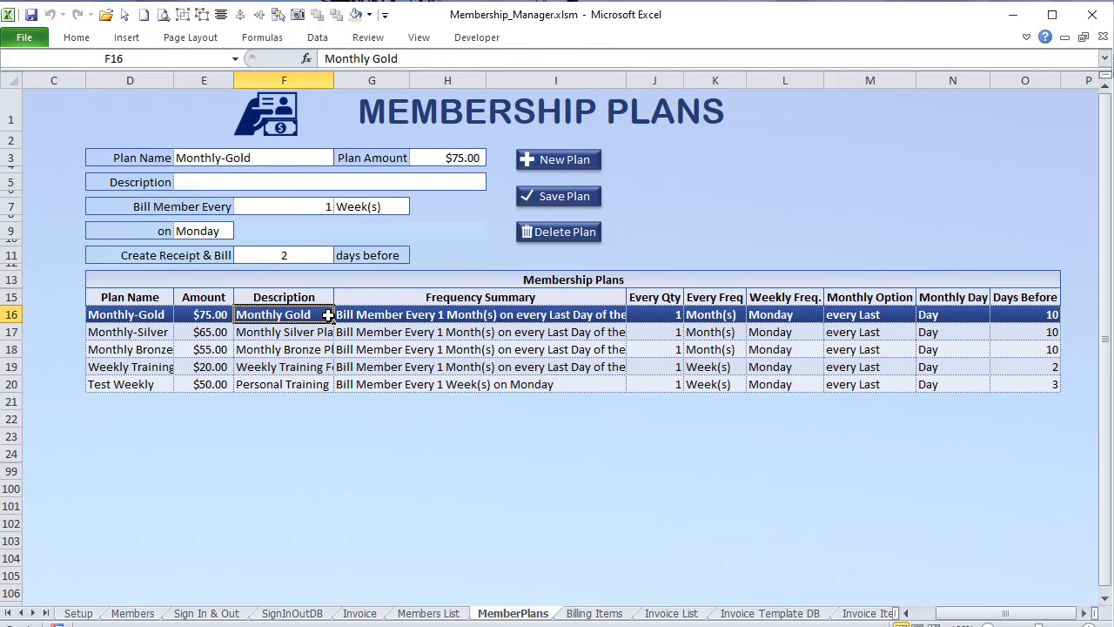
{"action": "left_click", "coordinate": [328, 350]}
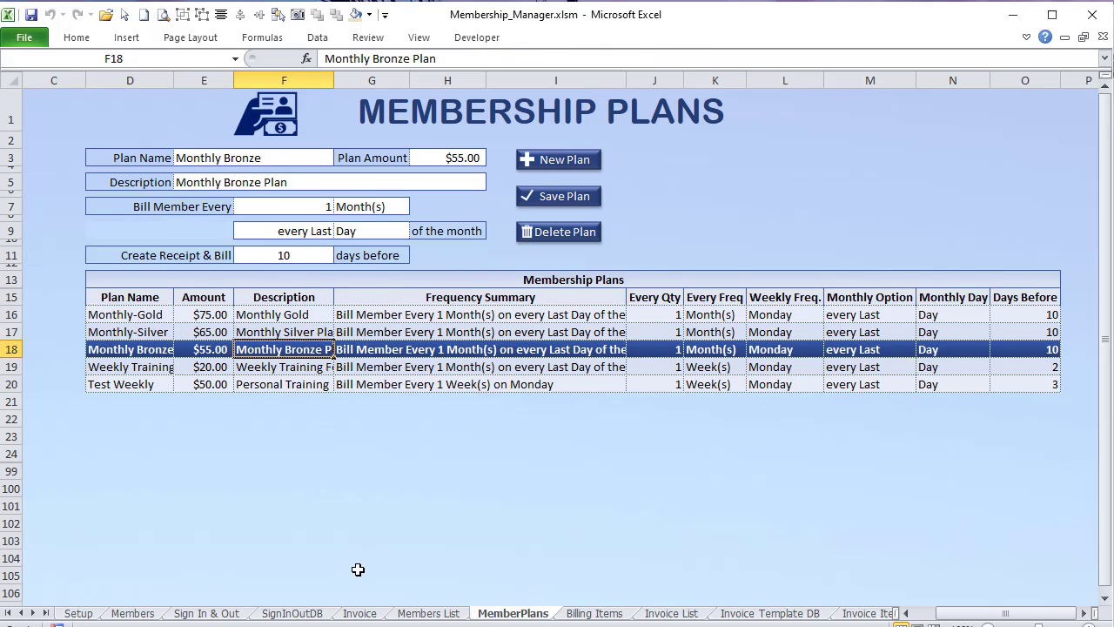
Step: Sign the member with the fourth ID back in on the Sign In & Out sheet, then return to the Members sheet
{"action": "left_click", "coordinate": [358, 613]}
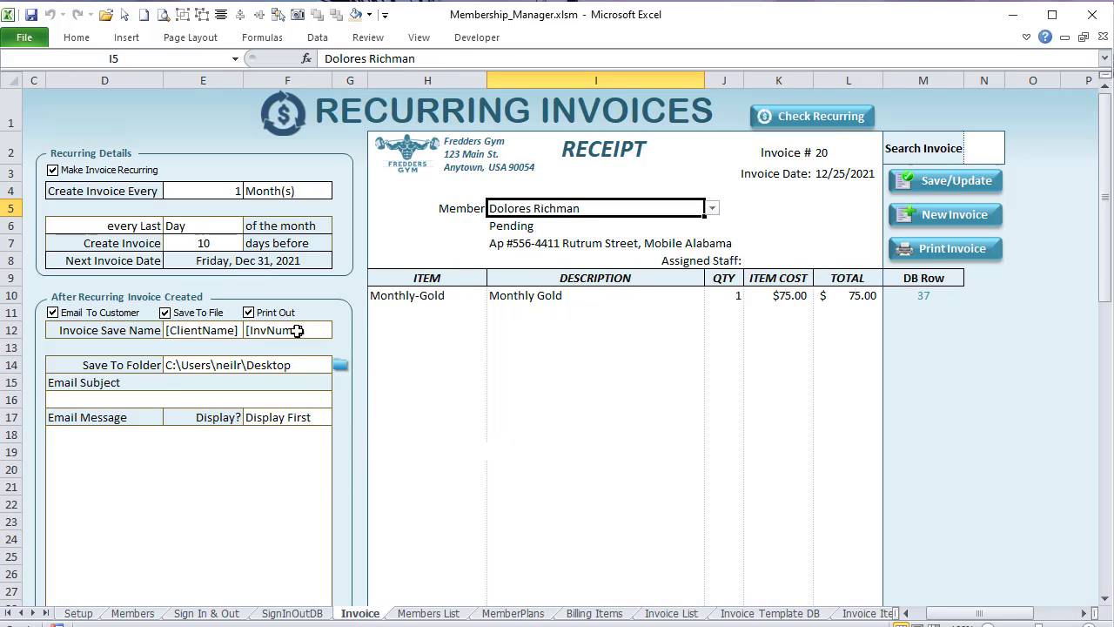
{"action": "left_click", "coordinate": [234, 613]}
{"action": "left_click", "coordinate": [710, 280]}
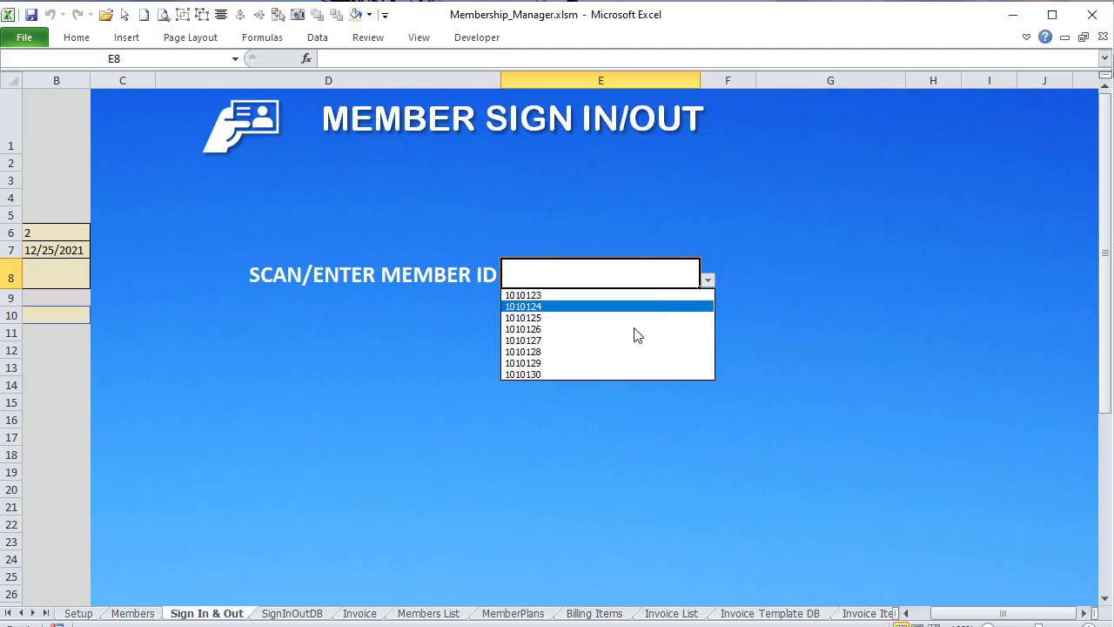
{"action": "left_click", "coordinate": [635, 331]}
{"action": "left_click_drag", "start_coordinate": [987, 617], "coordinate": [988, 617]}
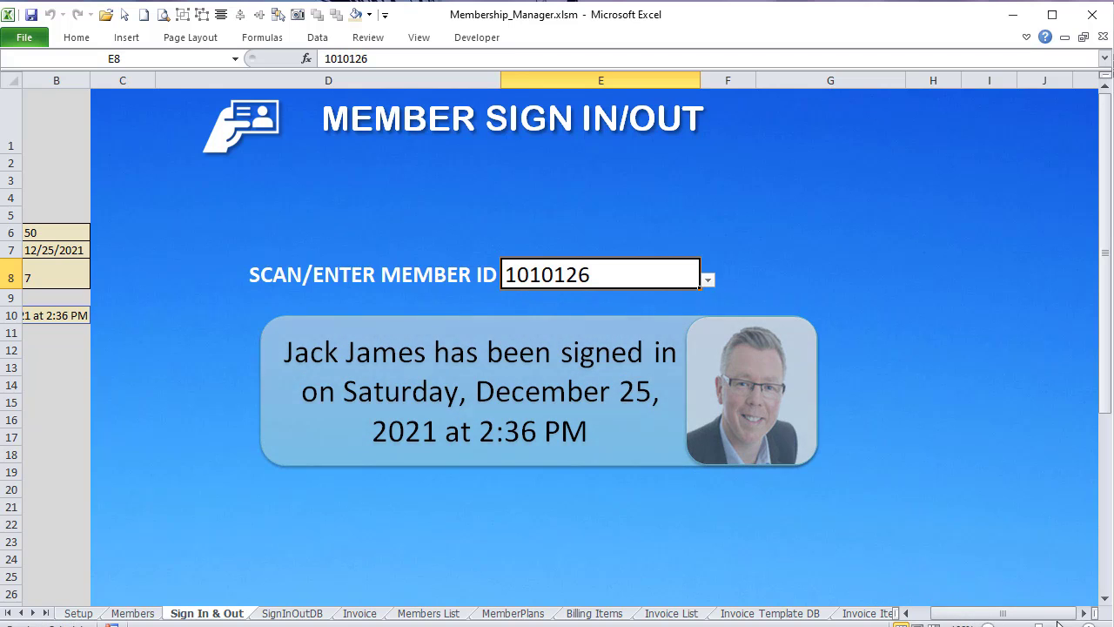
{"action": "left_click", "coordinate": [146, 615]}
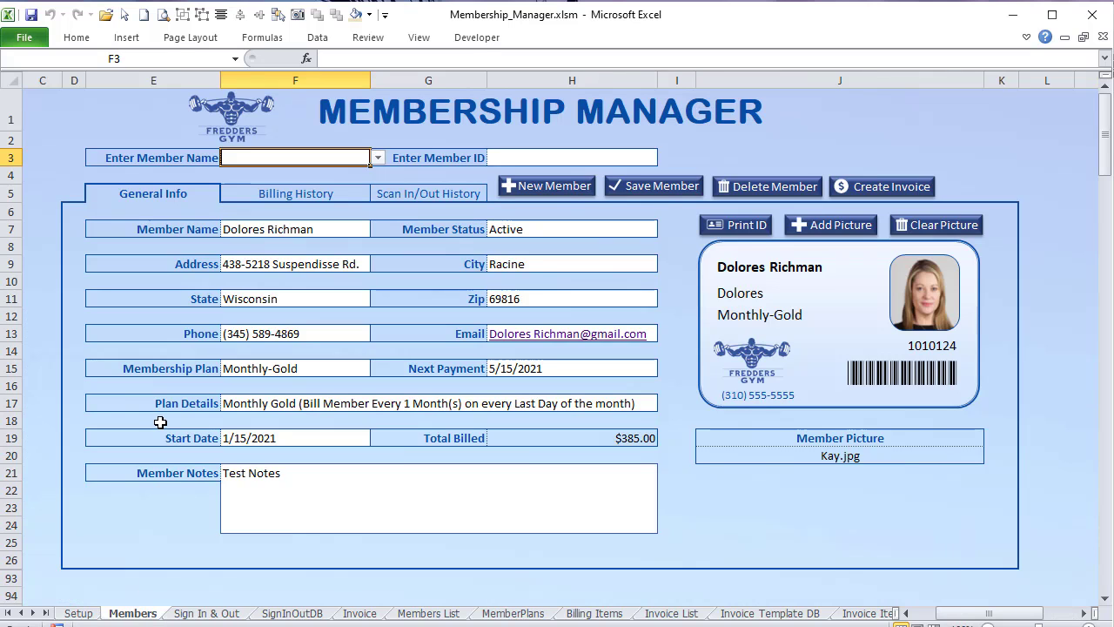